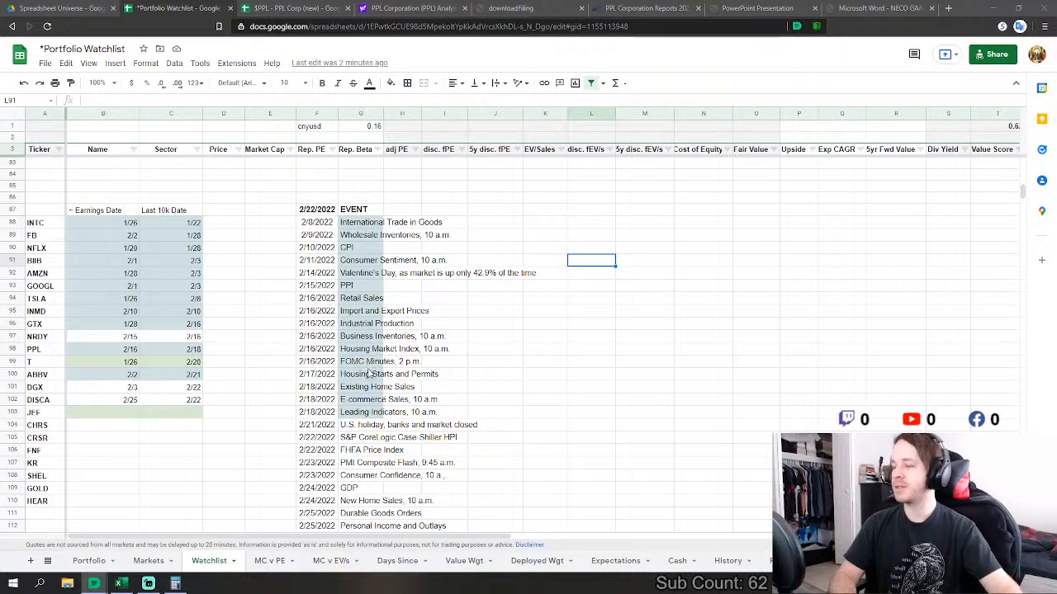
- Review the stock valuation table on the Watchlist sheet, from the highest-ranked tickers down to the summary statistics
{"action": "scroll", "coordinate": [381, 388], "scroll_direction": "down", "scroll_amount": 2}
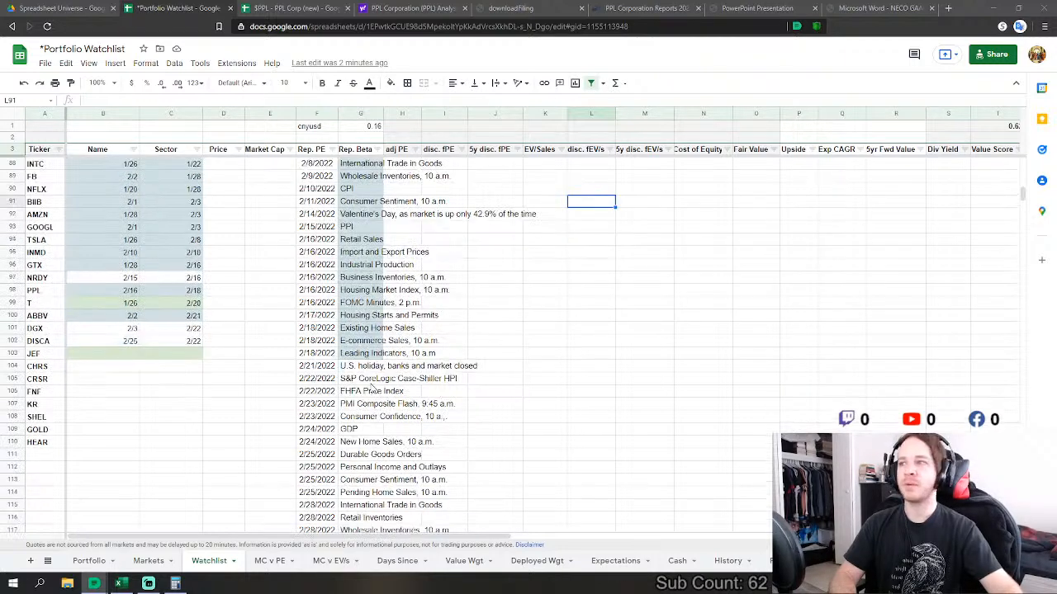
{"action": "scroll", "coordinate": [198, 285], "scroll_direction": "up", "scroll_amount": 2}
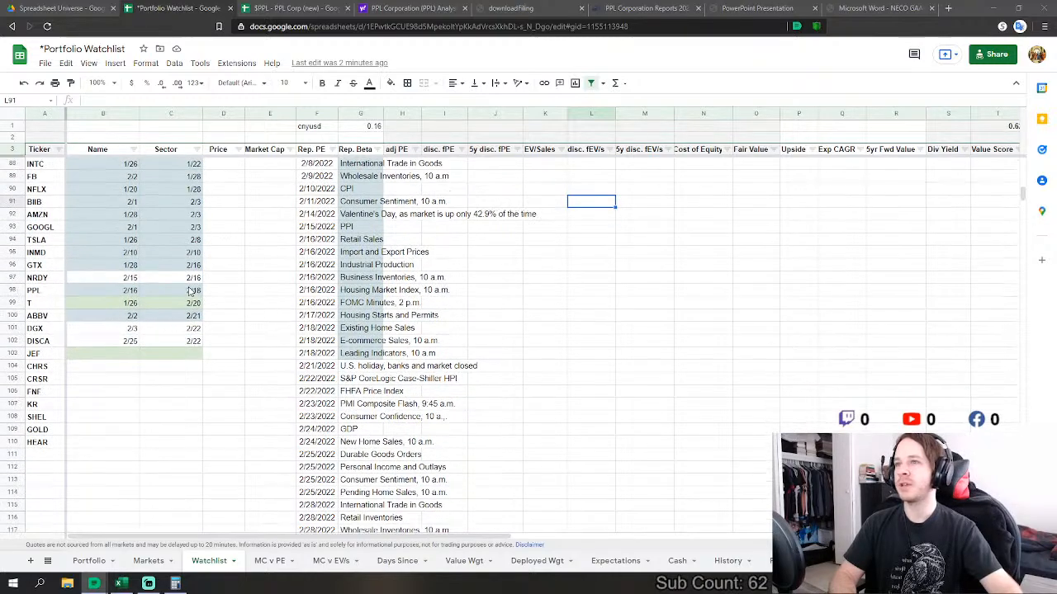
{"action": "scroll", "coordinate": [190, 290], "scroll_direction": "down", "scroll_amount": 1}
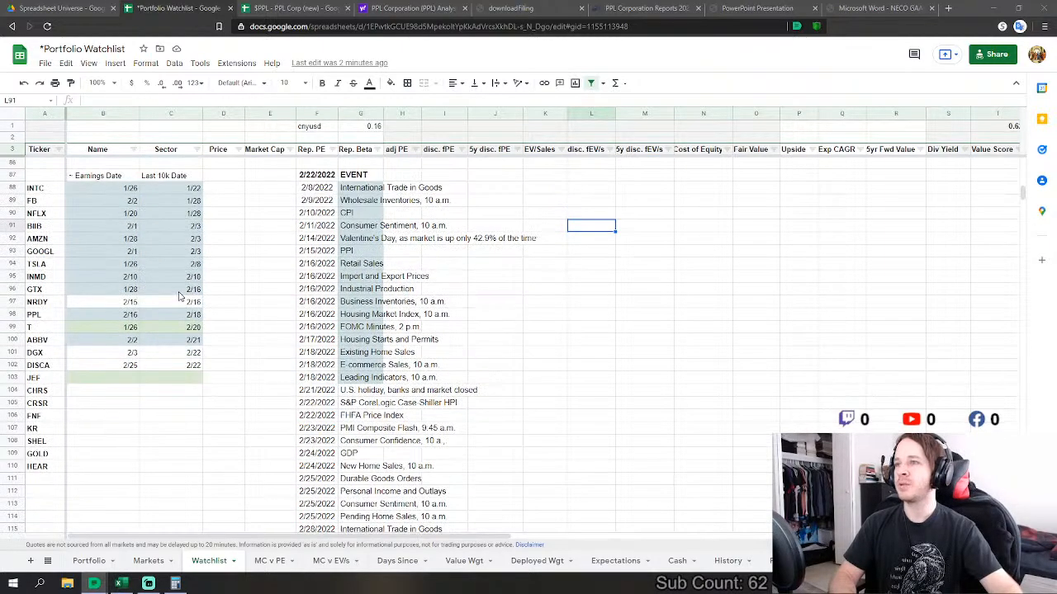
{"action": "scroll", "coordinate": [180, 296], "scroll_direction": "up", "scroll_amount": 20}
{"action": "scroll", "coordinate": [291, 395], "scroll_direction": "up", "scroll_amount": 5}
{"action": "scroll", "coordinate": [292, 394], "scroll_direction": "down", "scroll_amount": 5}
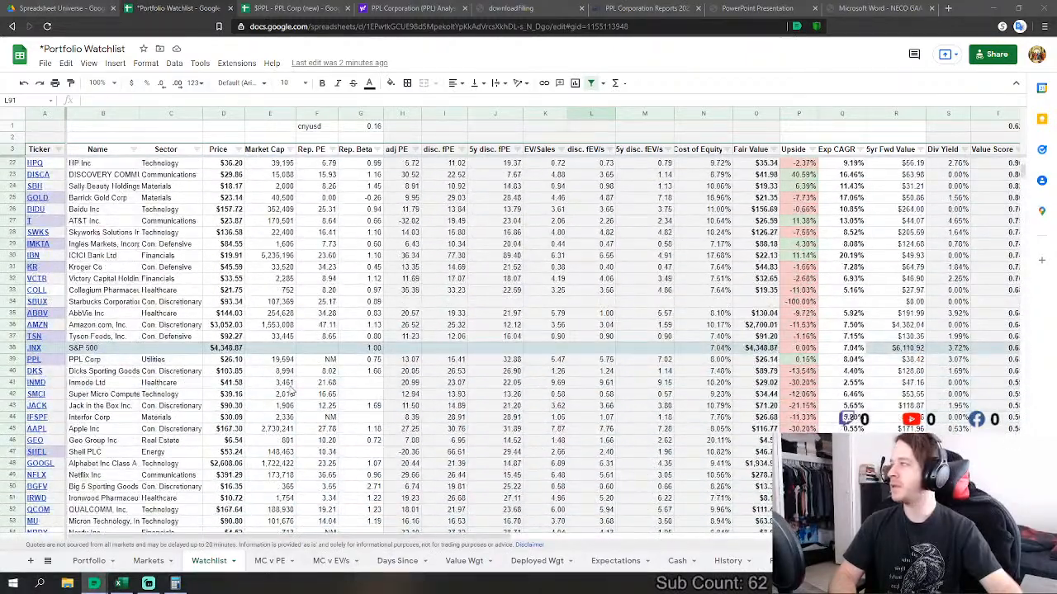
{"action": "scroll", "coordinate": [302, 391], "scroll_direction": "up", "scroll_amount": 3}
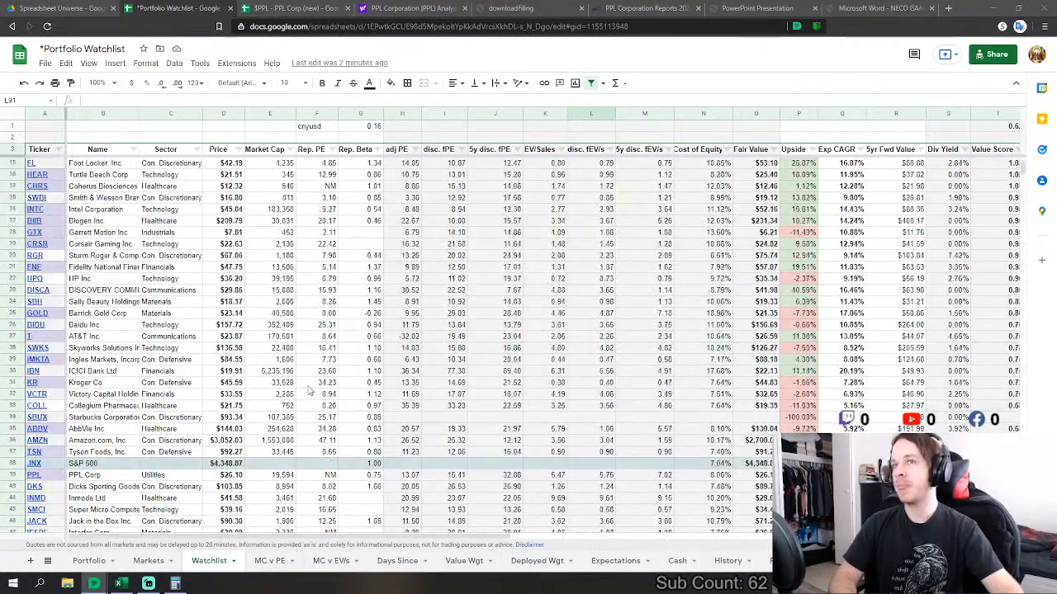
{"action": "scroll", "coordinate": [307, 391], "scroll_direction": "up", "scroll_amount": 3}
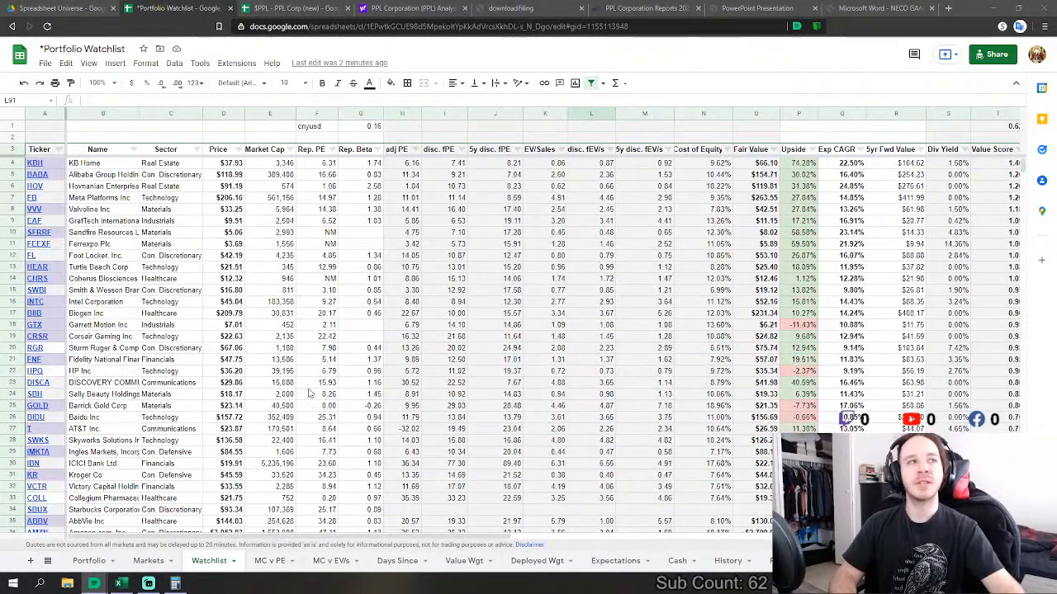
{"action": "scroll", "coordinate": [297, 401], "scroll_direction": "down", "scroll_amount": 1}
{"action": "scroll", "coordinate": [281, 403], "scroll_direction": "up", "scroll_amount": 1}
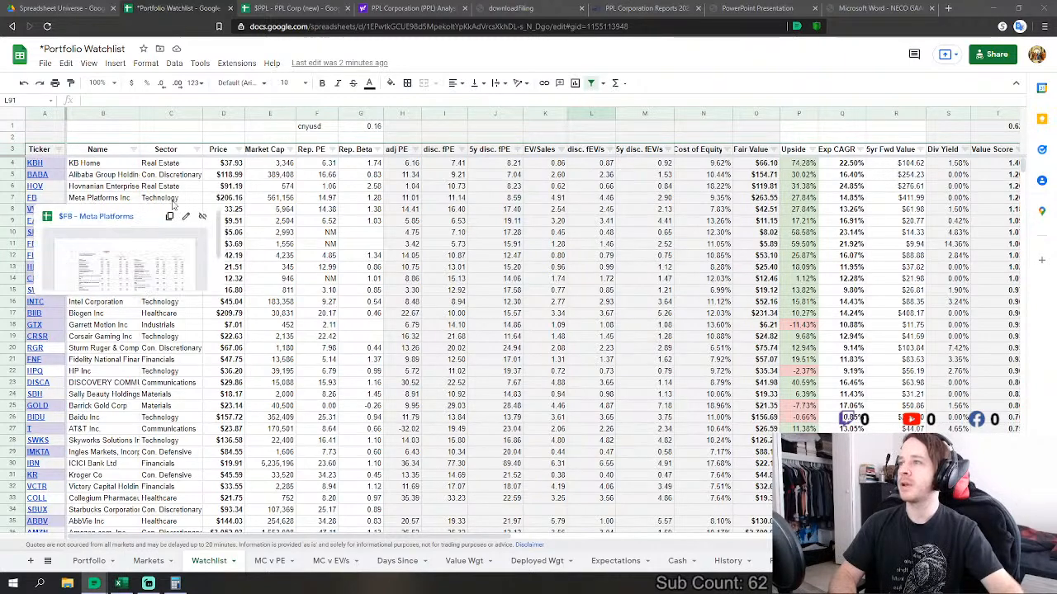
{"action": "scroll", "coordinate": [259, 330], "scroll_direction": "down", "scroll_amount": 3}
{"action": "scroll", "coordinate": [258, 330], "scroll_direction": "down", "scroll_amount": 5}
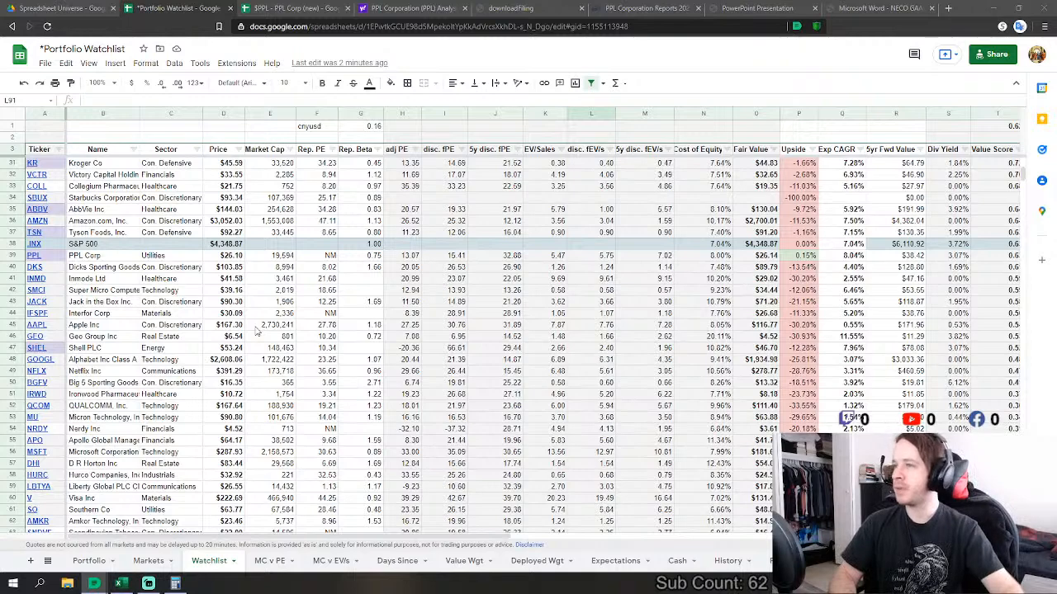
{"action": "scroll", "coordinate": [258, 330], "scroll_direction": "down", "scroll_amount": 5}
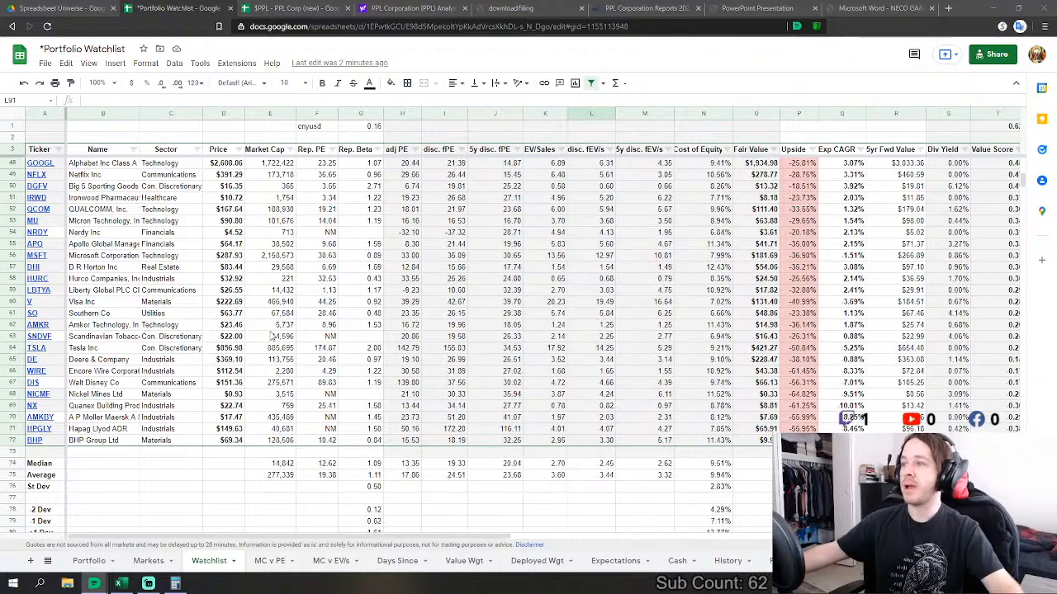
{"action": "scroll", "coordinate": [272, 334], "scroll_direction": "up", "scroll_amount": 5}
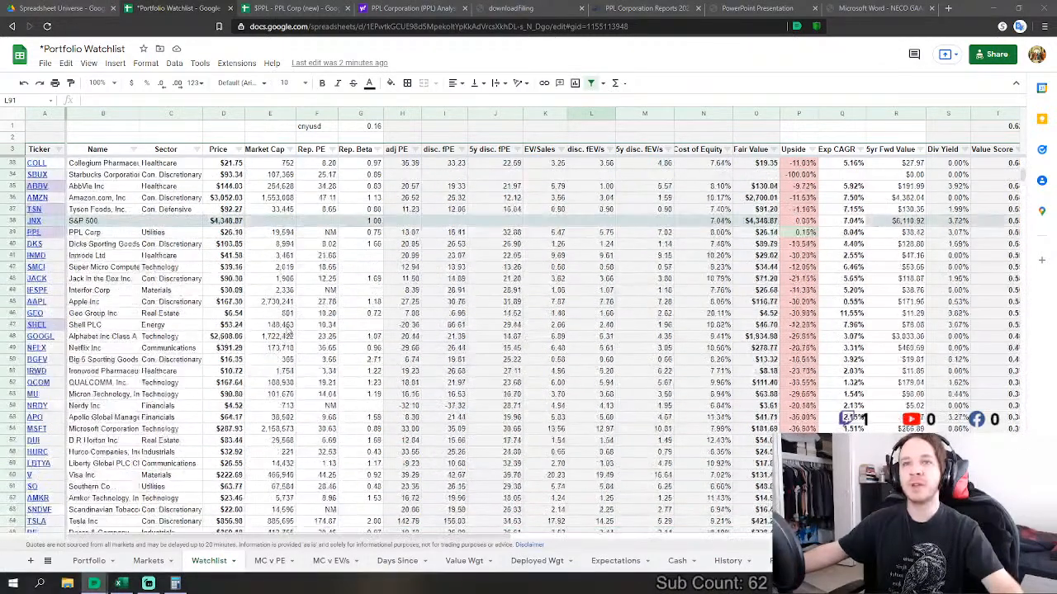
- Examine the earnings dates and the economic event calendar below the Watchlist table, including the GDP event
{"action": "scroll", "coordinate": [271, 335], "scroll_direction": "down", "scroll_amount": 15}
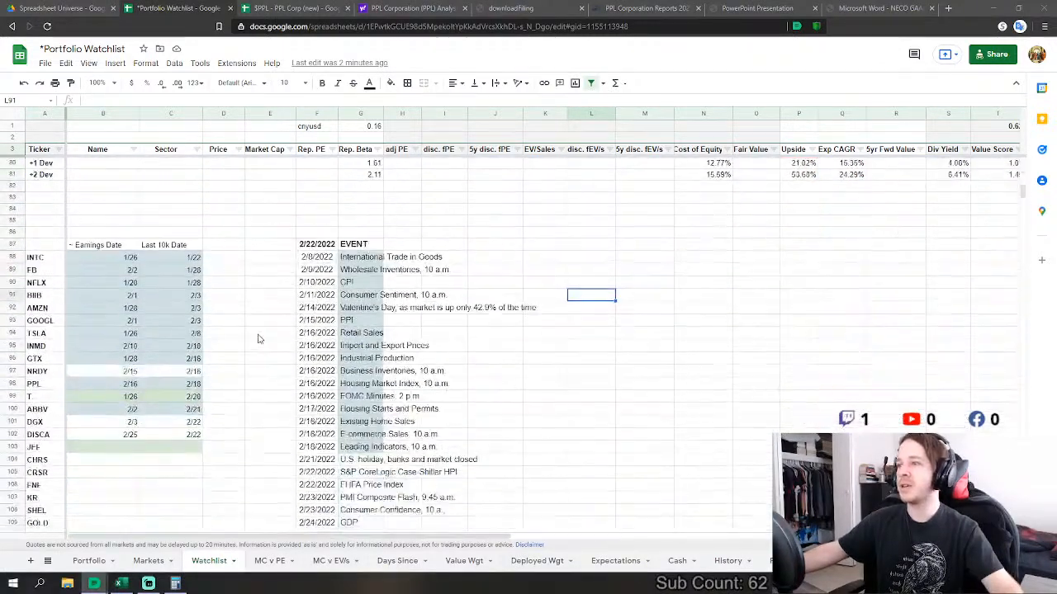
{"action": "scroll", "coordinate": [234, 337], "scroll_direction": "down", "scroll_amount": 1}
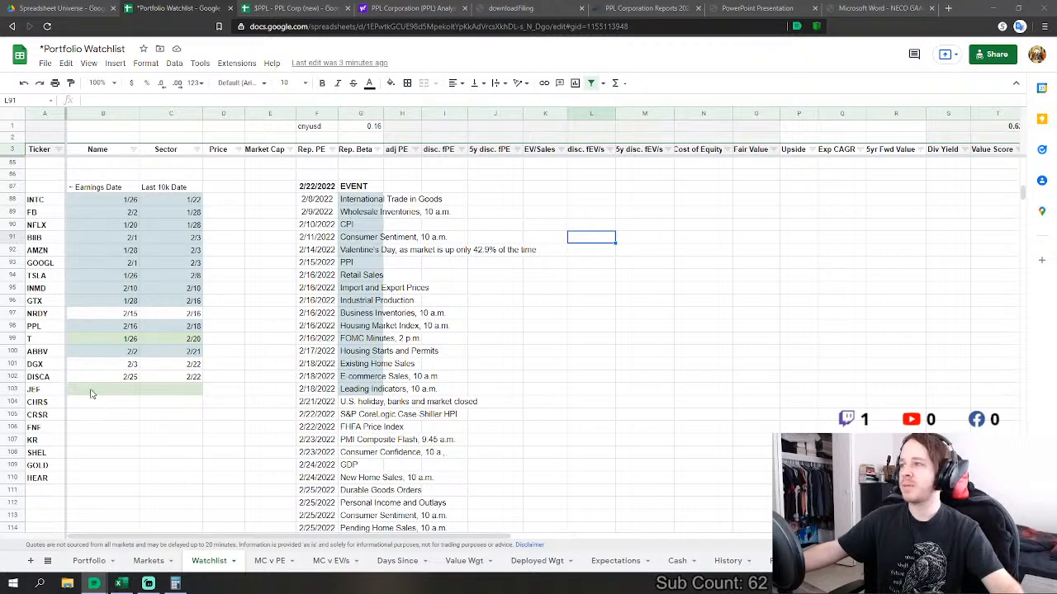
{"action": "scroll", "coordinate": [174, 383], "scroll_direction": "down", "scroll_amount": 3}
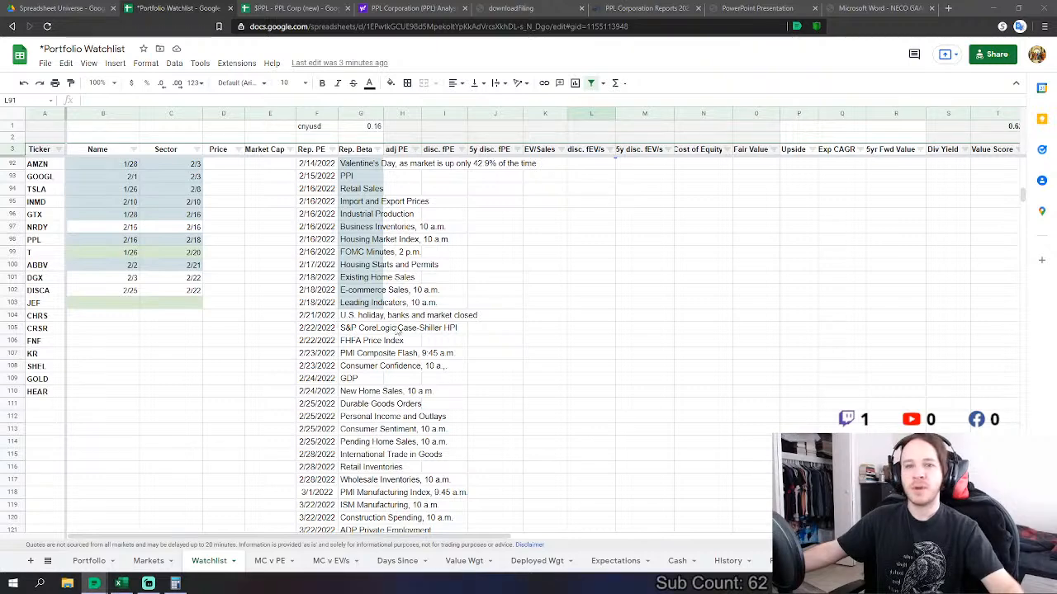
{"action": "scroll", "coordinate": [354, 328], "scroll_direction": "down", "scroll_amount": 2}
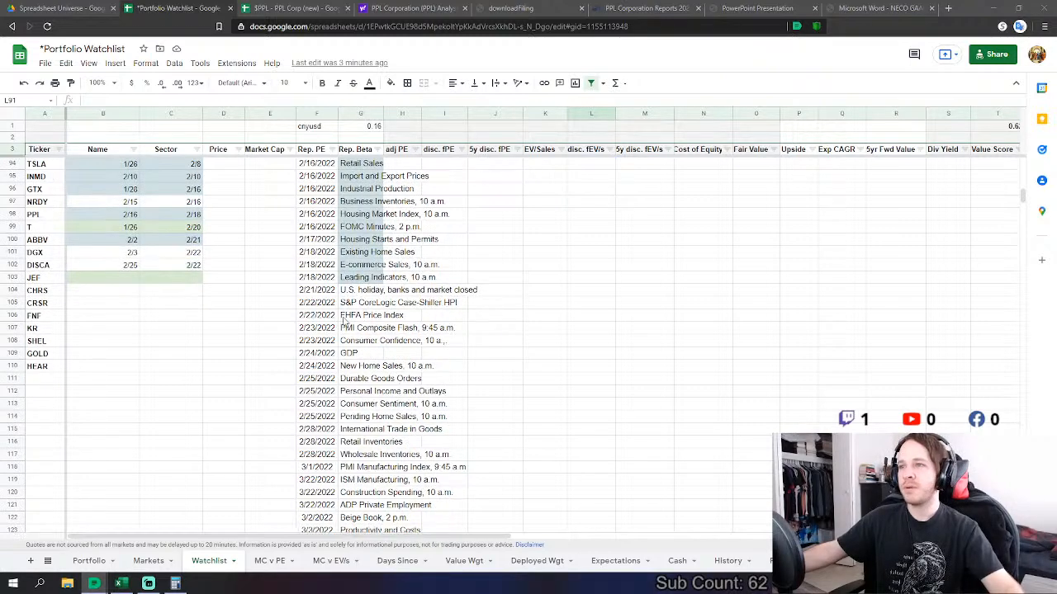
{"action": "scroll", "coordinate": [361, 348], "scroll_direction": "down", "scroll_amount": 2}
{"action": "scroll", "coordinate": [363, 347], "scroll_direction": "up", "scroll_amount": 3}
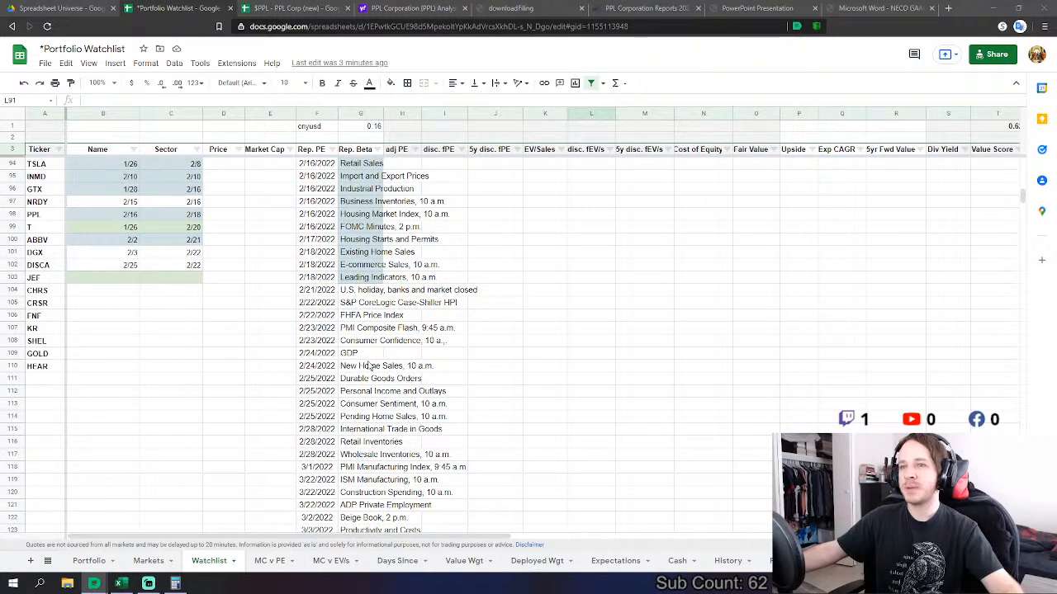
{"action": "left_click", "coordinate": [363, 340]}
{"action": "left_click", "coordinate": [350, 354]}
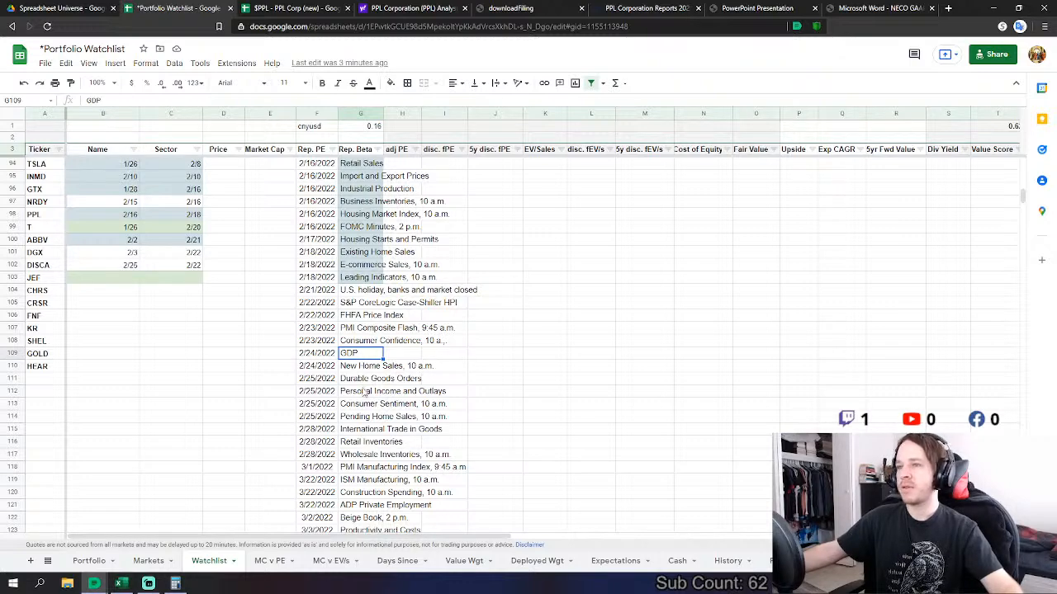
{"action": "scroll", "coordinate": [347, 324], "scroll_direction": "up", "scroll_amount": 2}
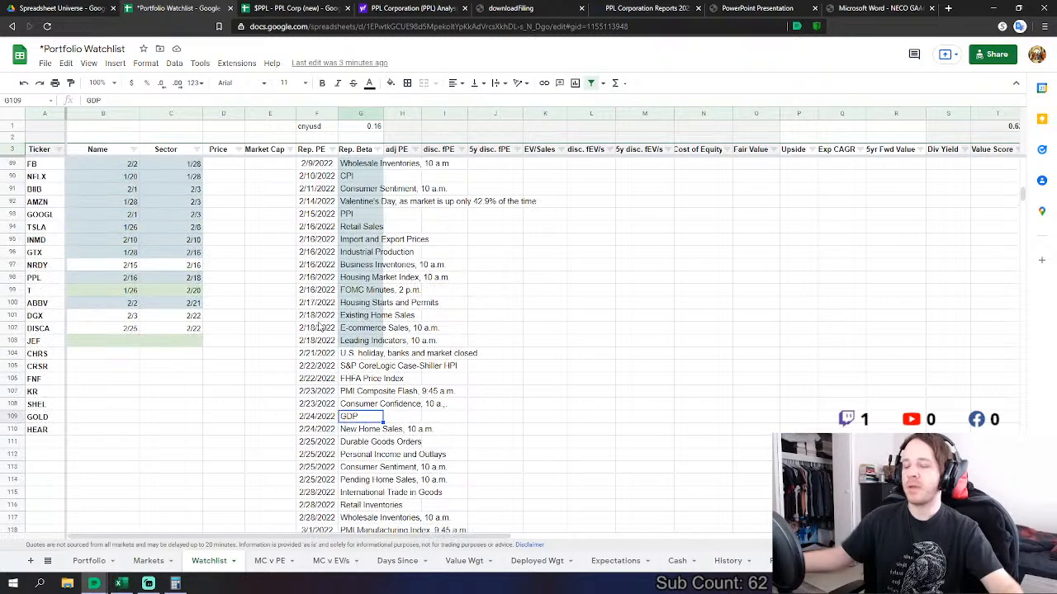
- Open the Fundamentals sheet of the PPL Corp workbook and look through its cash flow, reinvestment, balance sheet and debt sections
{"action": "left_click", "coordinate": [293, 8]}
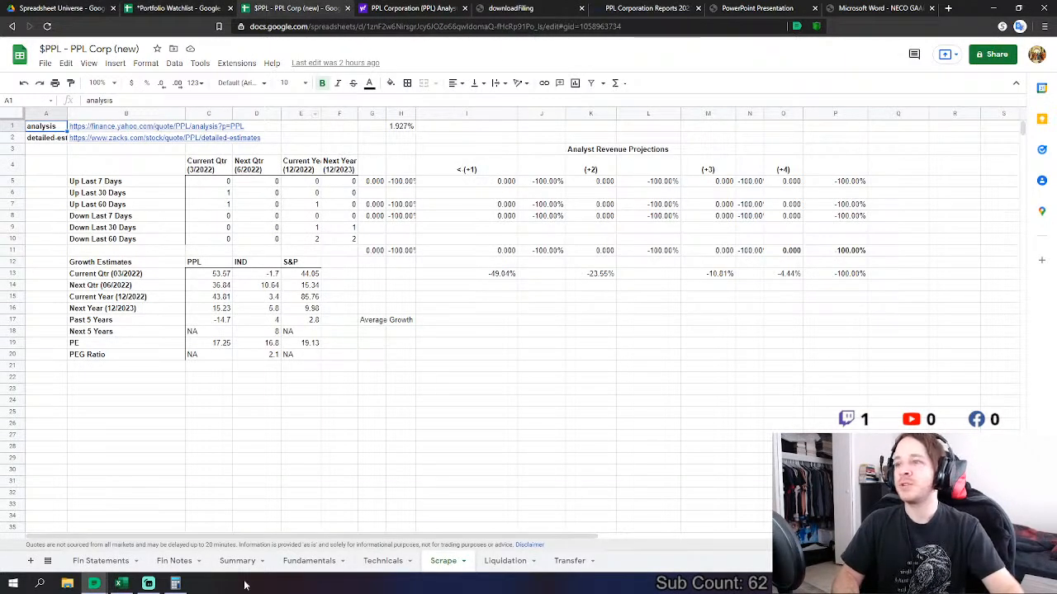
{"action": "left_click", "coordinate": [310, 561]}
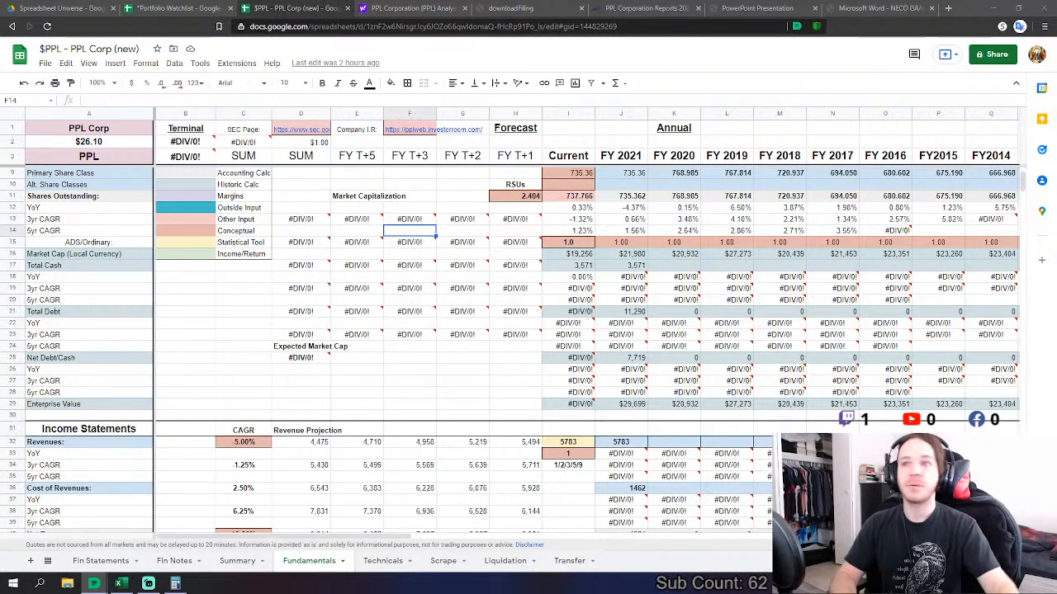
{"action": "scroll", "coordinate": [463, 479], "scroll_direction": "down", "scroll_amount": 2}
{"action": "left_click_drag", "start_coordinate": [1022, 190], "coordinate": [1004, 488]}
{"action": "scroll", "coordinate": [689, 114], "scroll_direction": "down", "scroll_amount": 1}
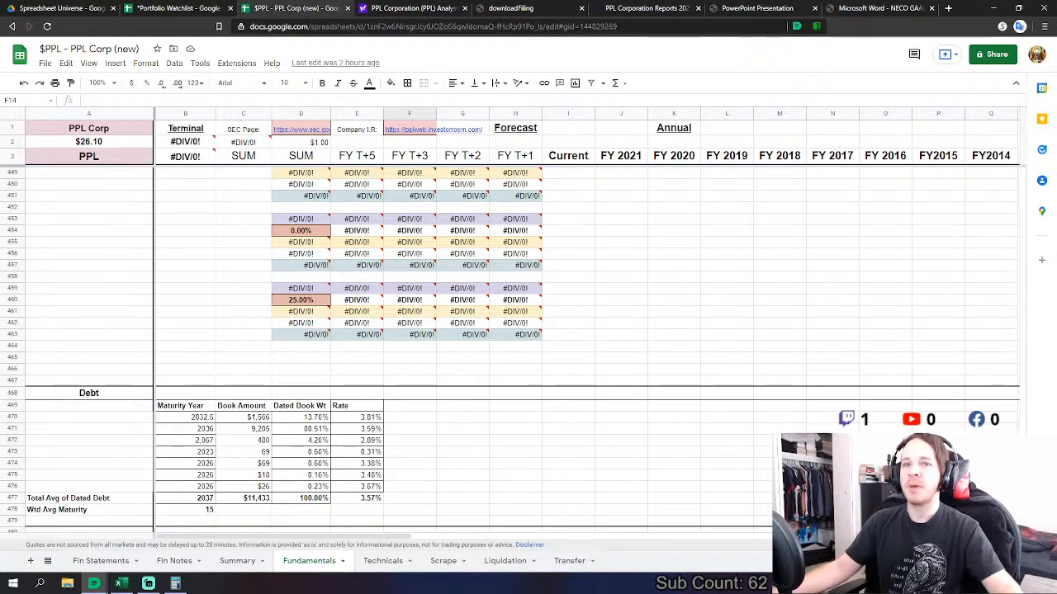
{"action": "scroll", "coordinate": [997, 269], "scroll_direction": "up", "scroll_amount": 20}
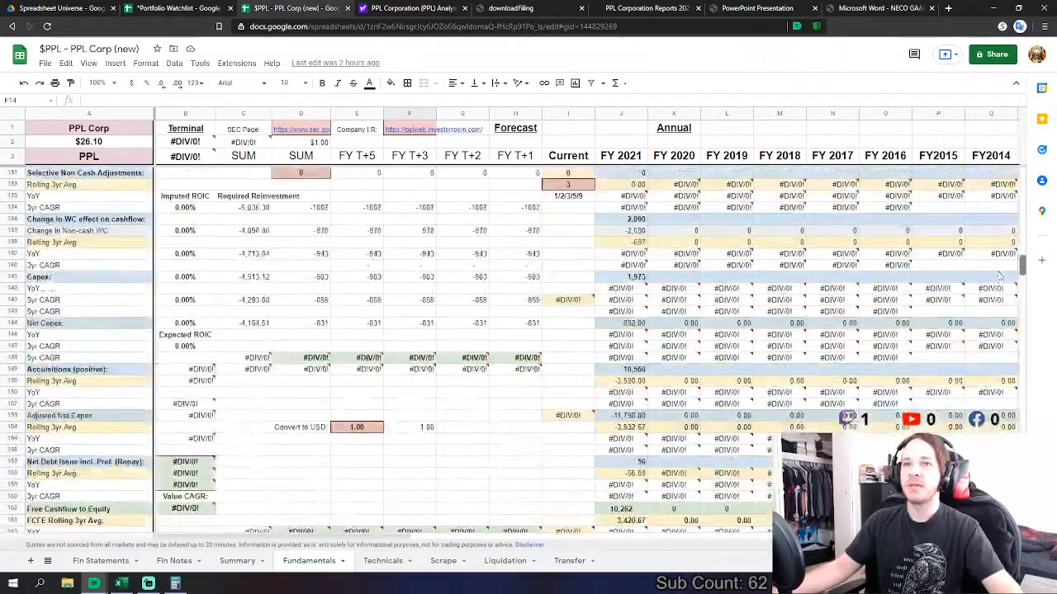
{"action": "scroll", "coordinate": [997, 270], "scroll_direction": "down", "scroll_amount": 20}
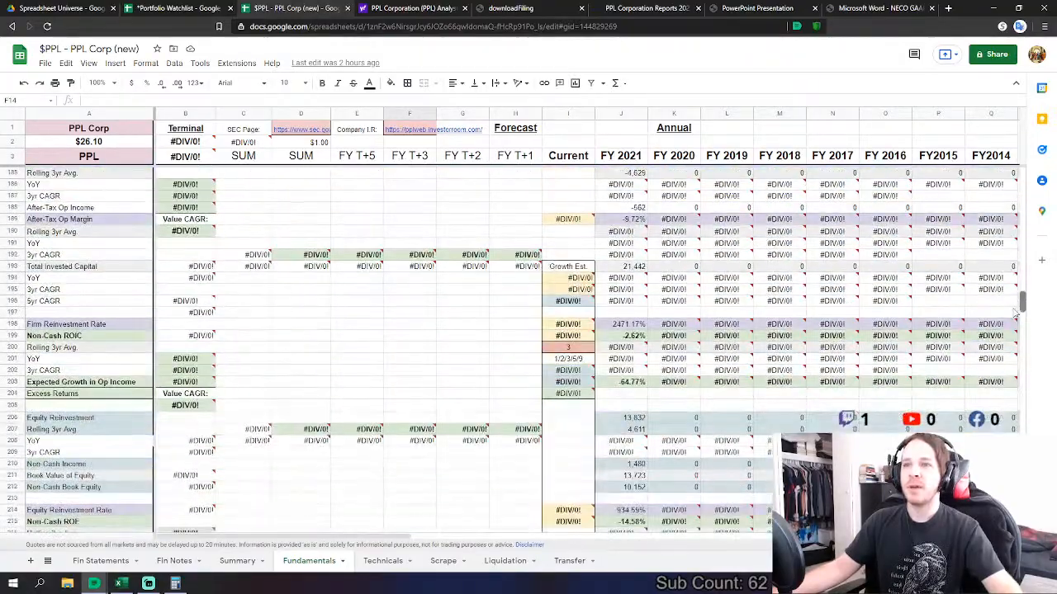
{"action": "scroll", "coordinate": [580, 326], "scroll_direction": "up", "scroll_amount": 3}
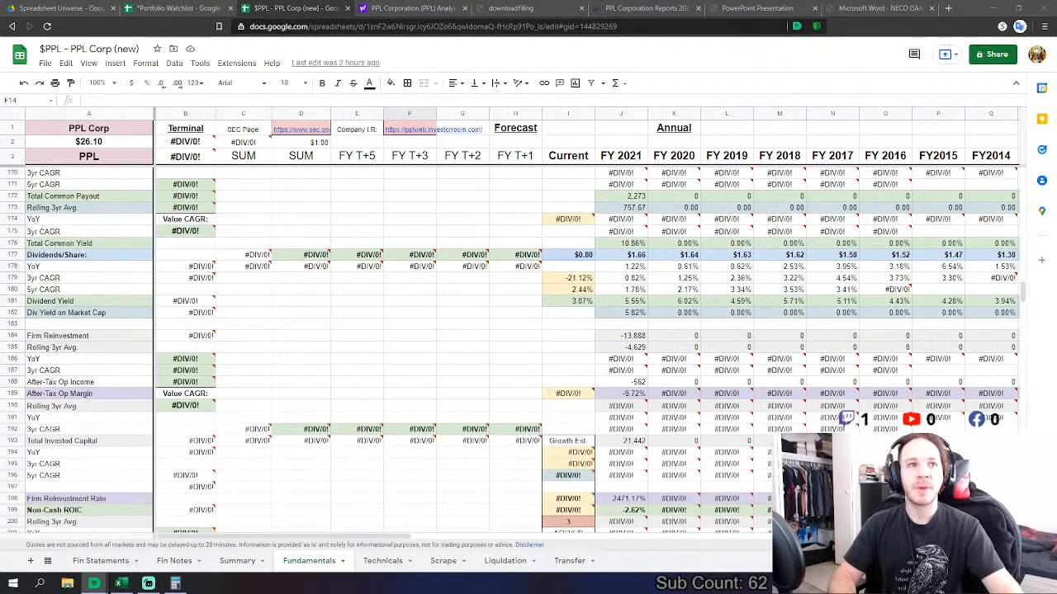
{"action": "scroll", "coordinate": [569, 304], "scroll_direction": "down", "scroll_amount": 6}
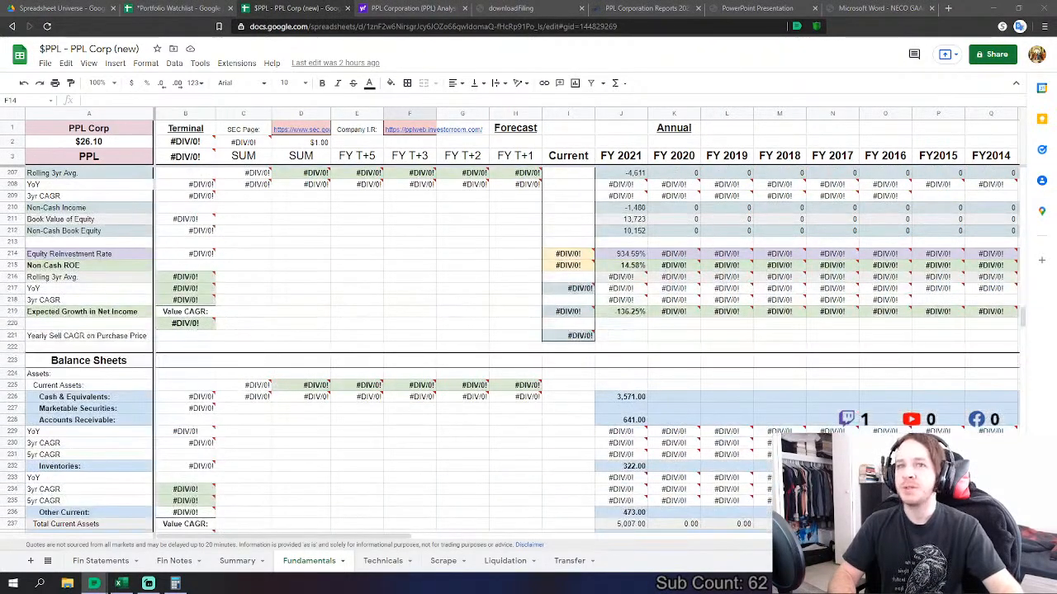
- Go to the Segments & Beta section of the Fundamentals sheet and select cell A382 under the third segment
{"action": "left_click_drag", "start_coordinate": [1024, 323], "coordinate": [1021, 424]}
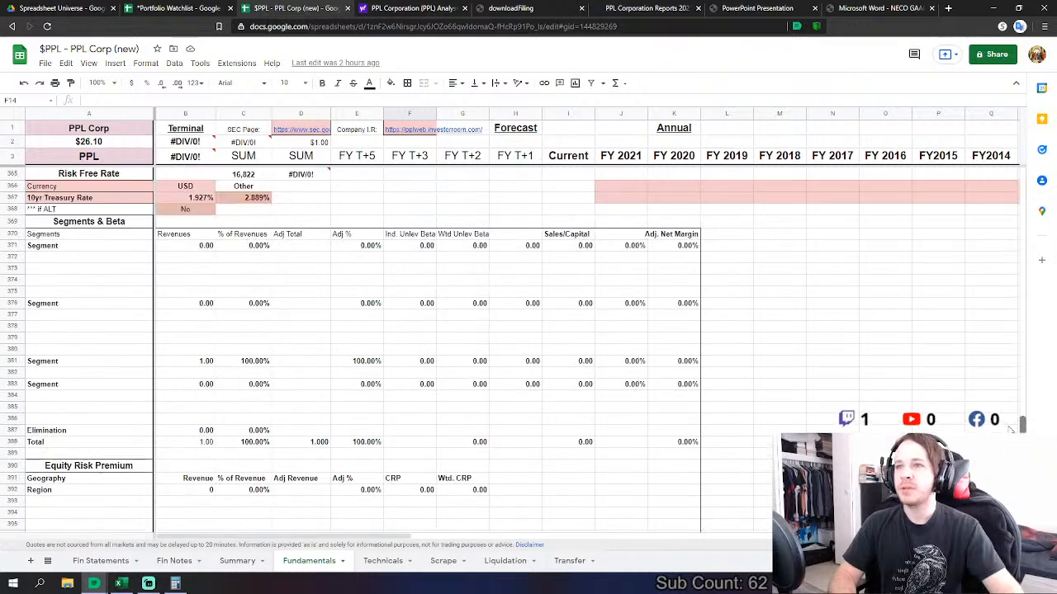
{"action": "left_click", "coordinate": [421, 373]}
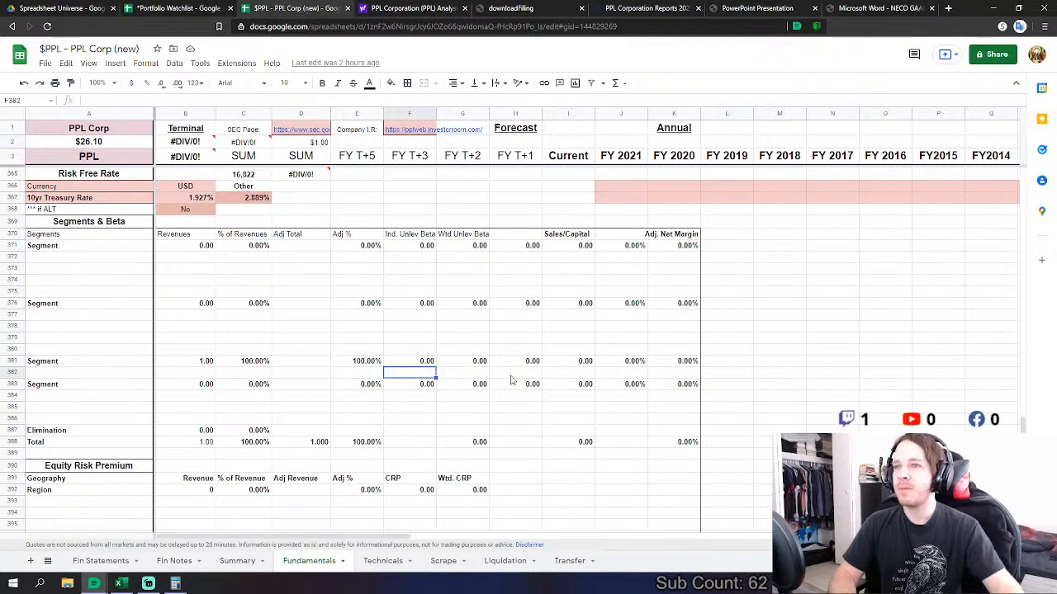
{"action": "left_click", "coordinate": [443, 376]}
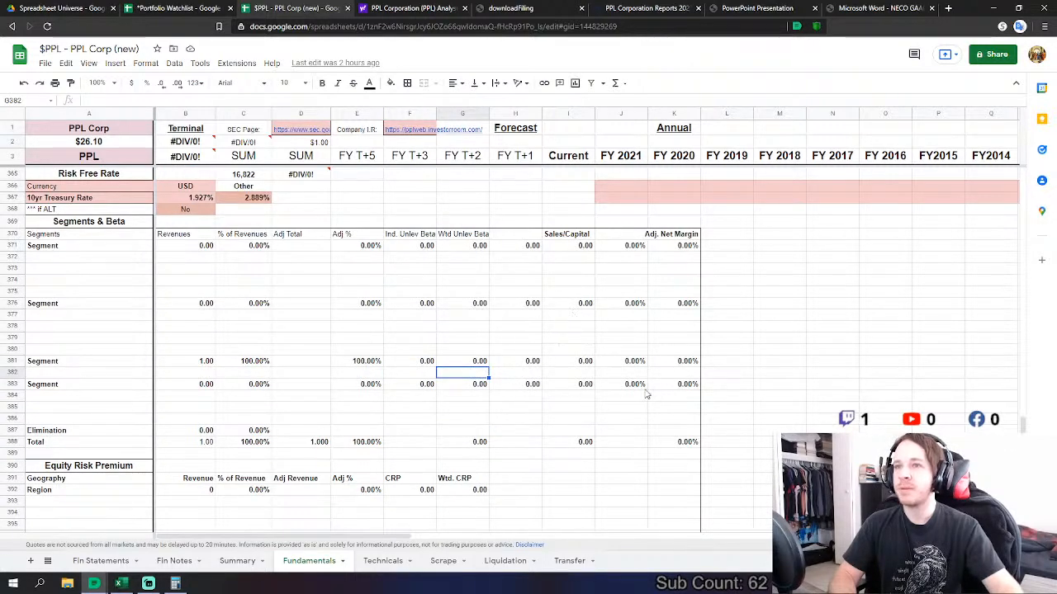
{"action": "scroll", "coordinate": [310, 395], "scroll_direction": "down", "scroll_amount": 1}
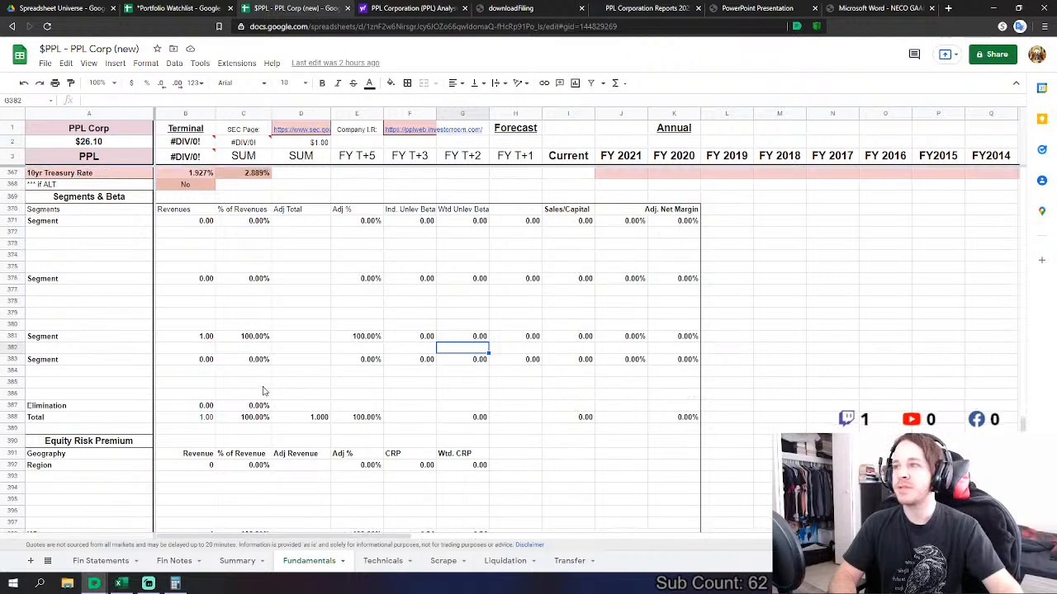
{"action": "left_click", "coordinate": [58, 352]}
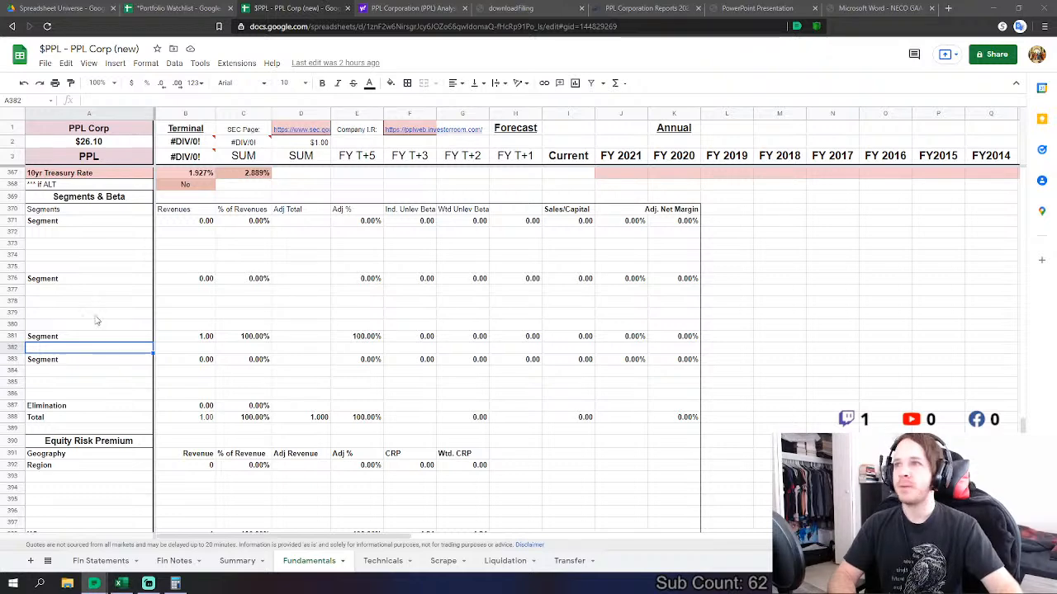
- Switch to Google Drive and open the betas.xlsx file from the Industry Beta folder
{"action": "left_click", "coordinate": [147, 7]}
{"action": "left_click", "coordinate": [87, 7]}
{"action": "double_click", "coordinate": [648, 148]}
{"action": "double_click", "coordinate": [208, 153]}
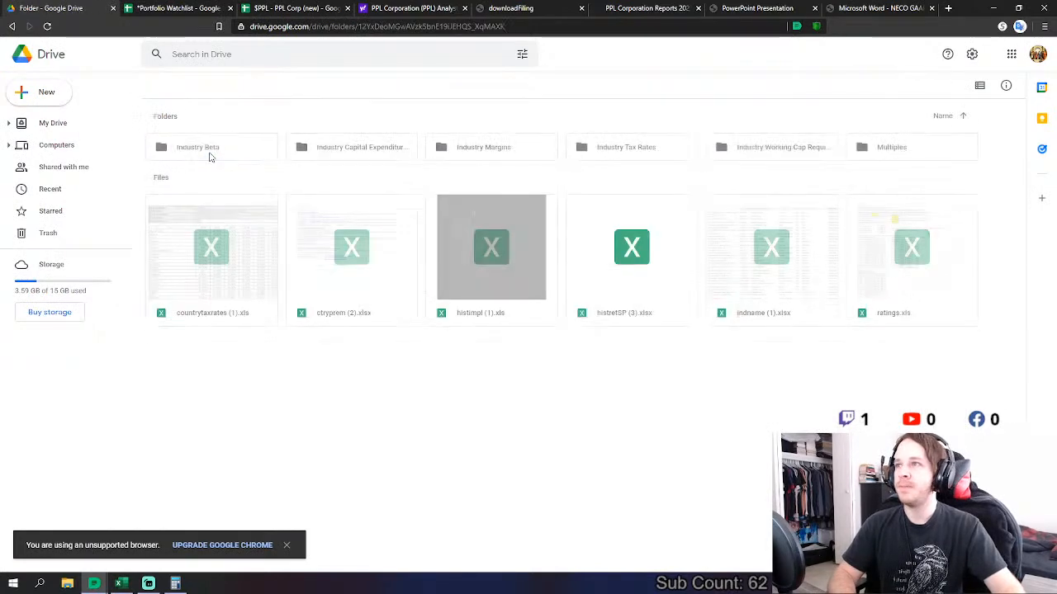
{"action": "double_click", "coordinate": [227, 153]}
{"action": "double_click", "coordinate": [247, 342]}
{"action": "scroll", "coordinate": [281, 474], "scroll_direction": "down", "scroll_amount": 5}
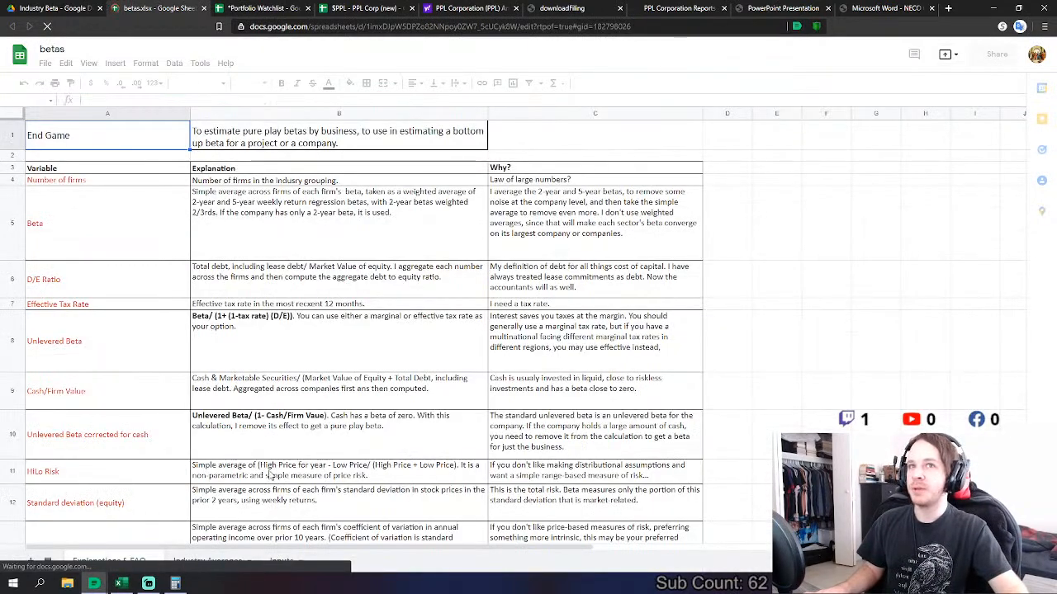
- On the Industry Averages sheet, select the Unlevered Composite beta for Utility (General)
{"action": "left_click", "coordinate": [208, 561]}
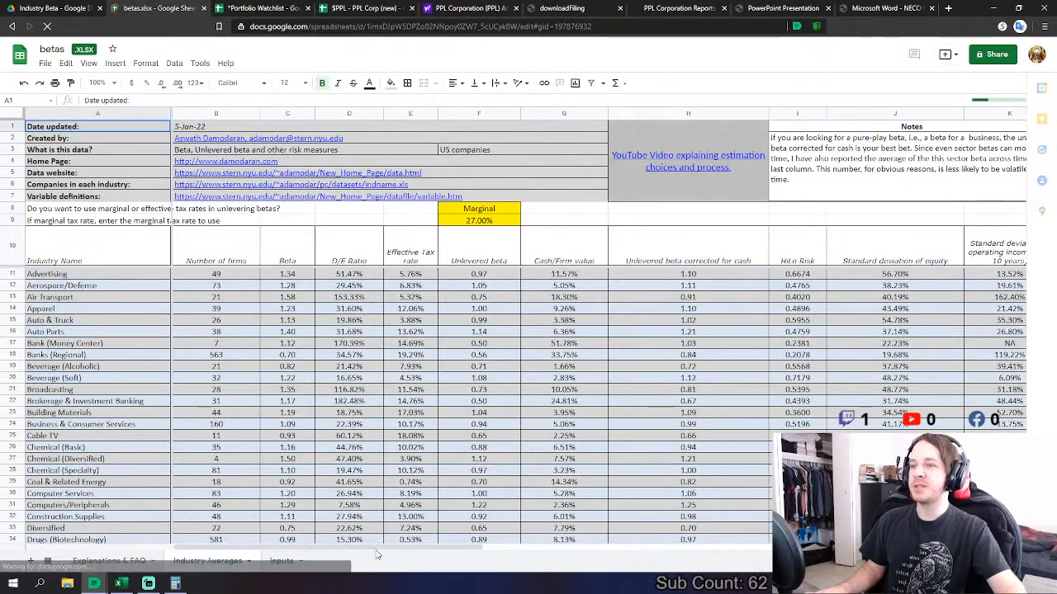
{"action": "left_click_drag", "start_coordinate": [379, 549], "coordinate": [710, 532]}
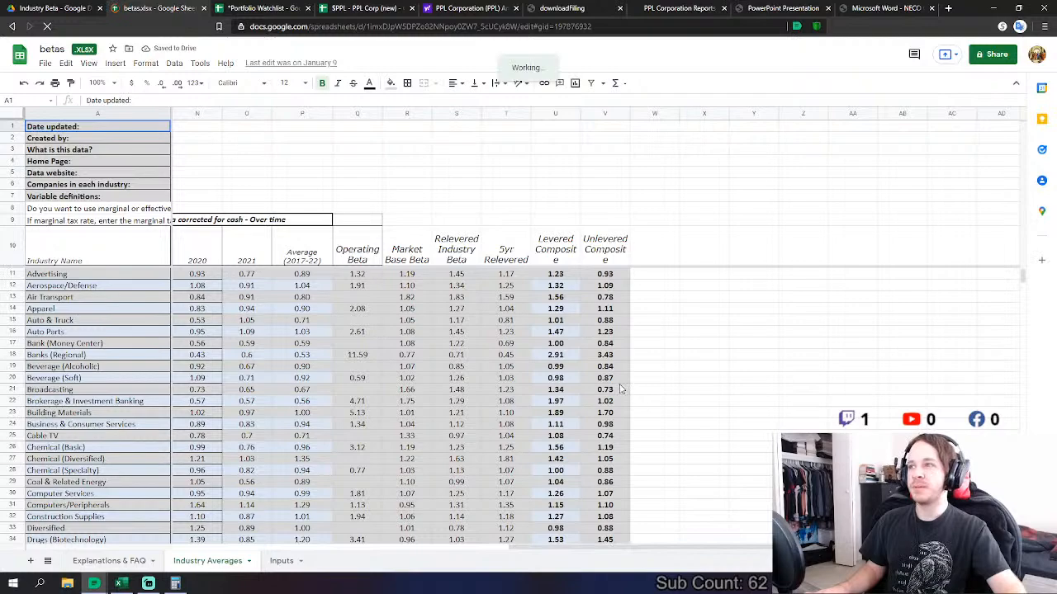
{"action": "scroll", "coordinate": [607, 389], "scroll_direction": "down", "scroll_amount": 5}
{"action": "scroll", "coordinate": [607, 389], "scroll_direction": "down", "scroll_amount": 18}
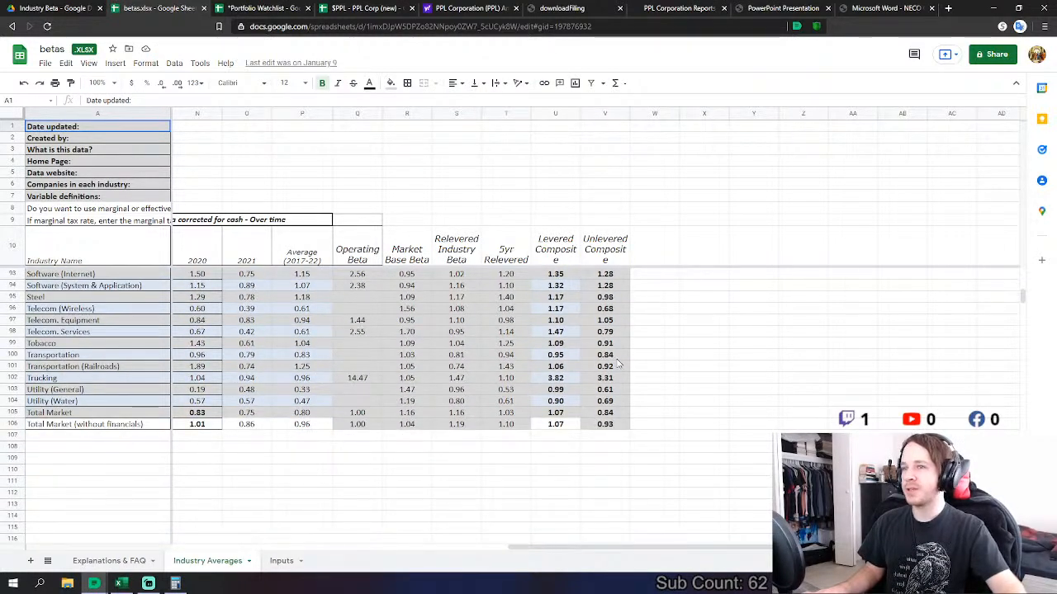
{"action": "left_click", "coordinate": [605, 390]}
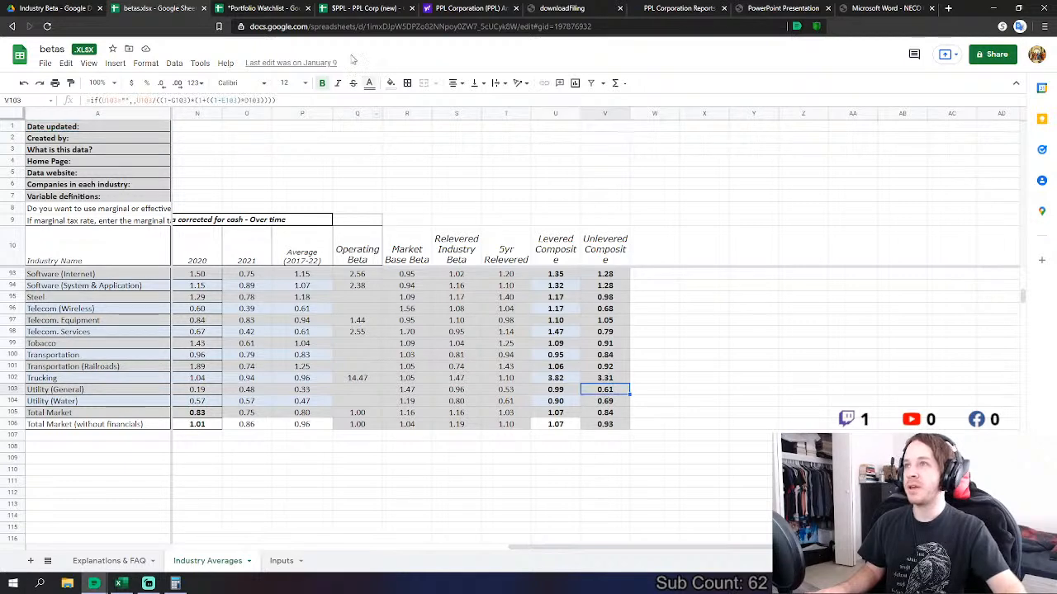
- Switch to the PPL Corp workbook and enter 0.61 as the third segment's industry unlevered beta in F382
{"action": "left_click", "coordinate": [357, 7]}
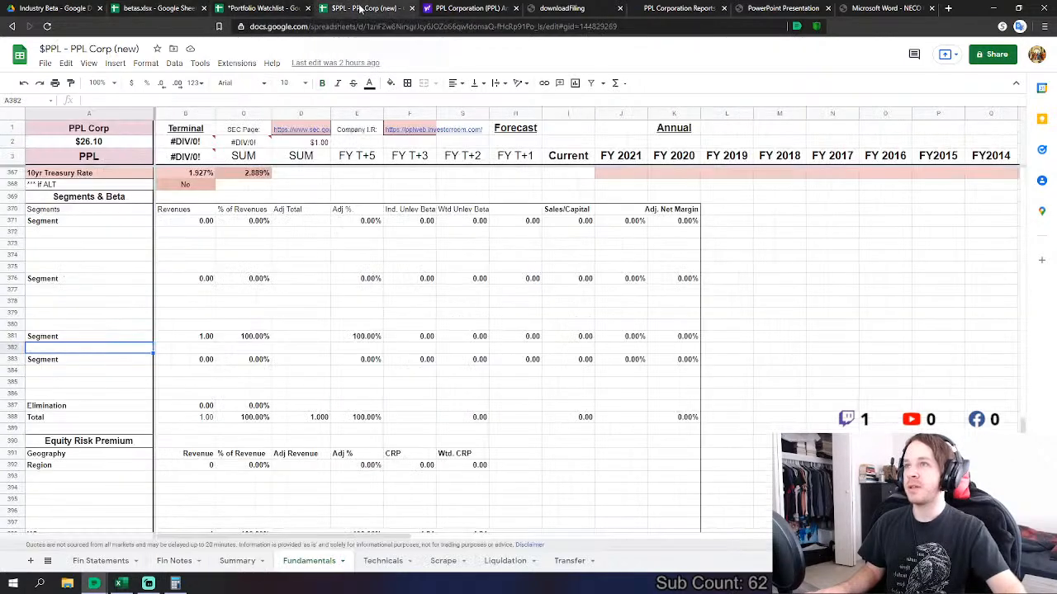
{"action": "left_click", "coordinate": [429, 348]}
{"action": "type", "text": ".61"}
{"action": "key", "text": "Tab"}
{"action": "key", "text": "Tab"}
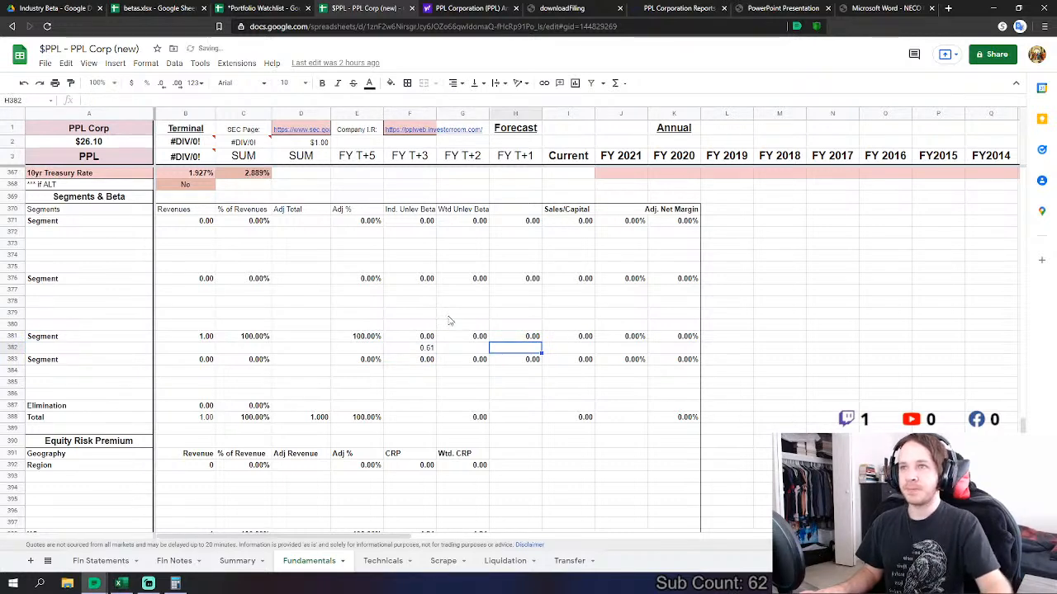
- Close the betas file and open capex (1).xlsx from the Industry Capital Expenditures folder in Google Drive
{"action": "left_click", "coordinate": [203, 9]}
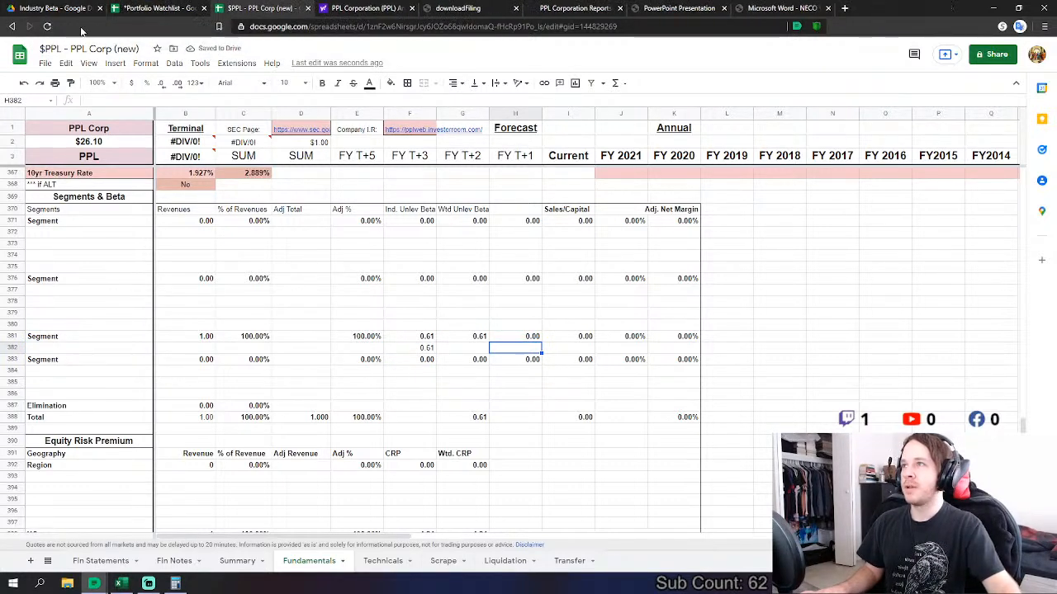
{"action": "left_click", "coordinate": [45, 8]}
{"action": "left_click", "coordinate": [253, 85]}
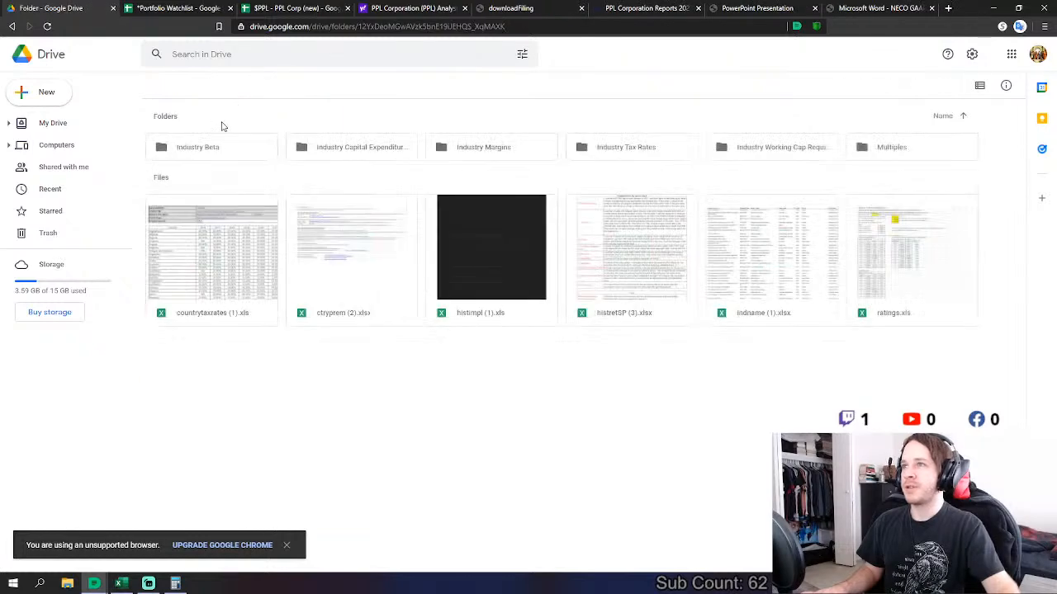
{"action": "double_click", "coordinate": [370, 149]}
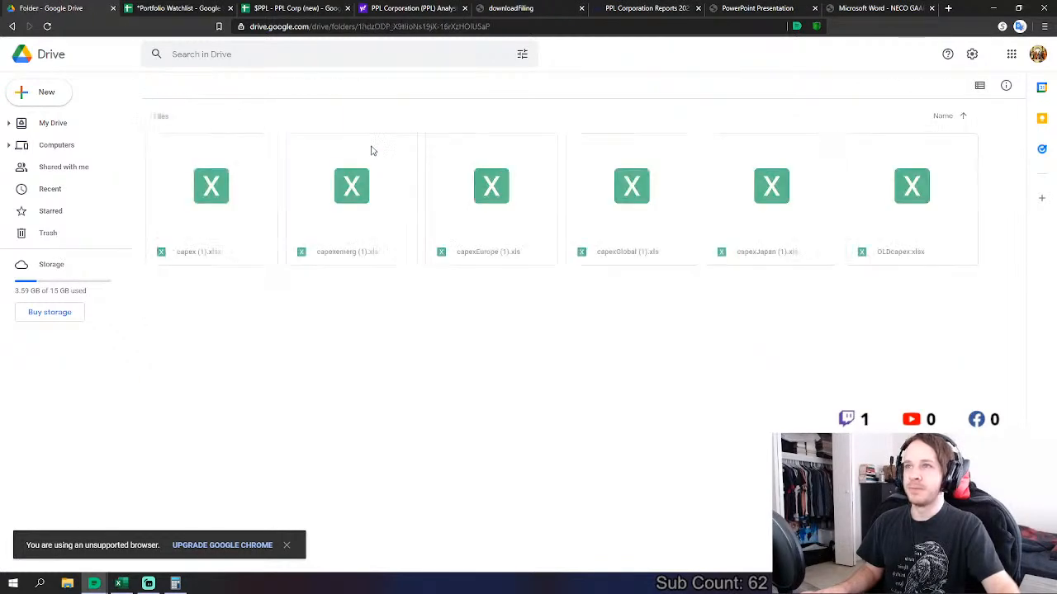
{"action": "double_click", "coordinate": [230, 204]}
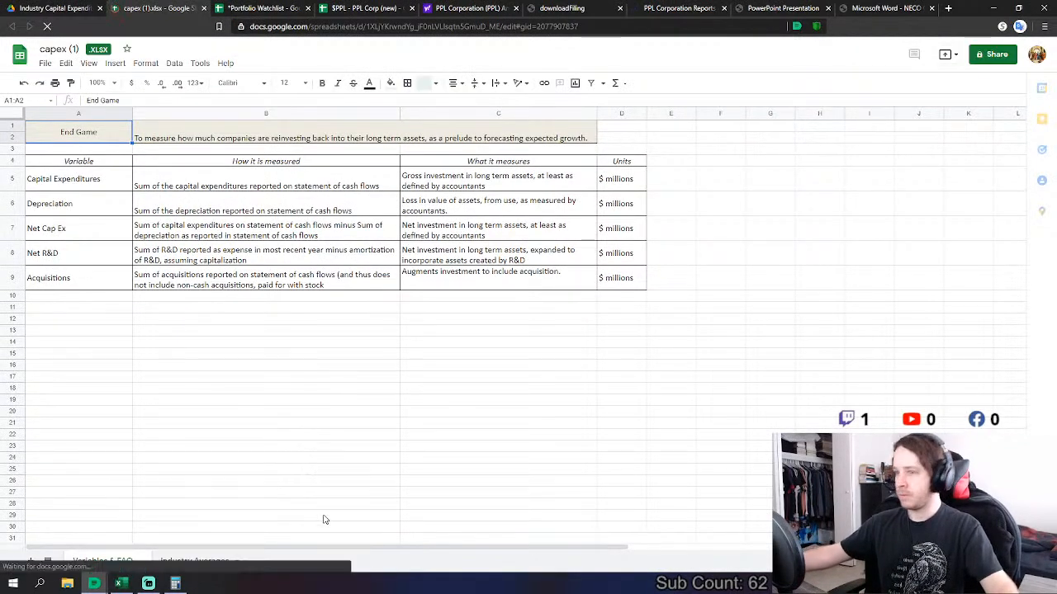
- On the Industry Averages sheet, select the Sales/Invested Capital ratio for Utility (General)
{"action": "left_click", "coordinate": [201, 562]}
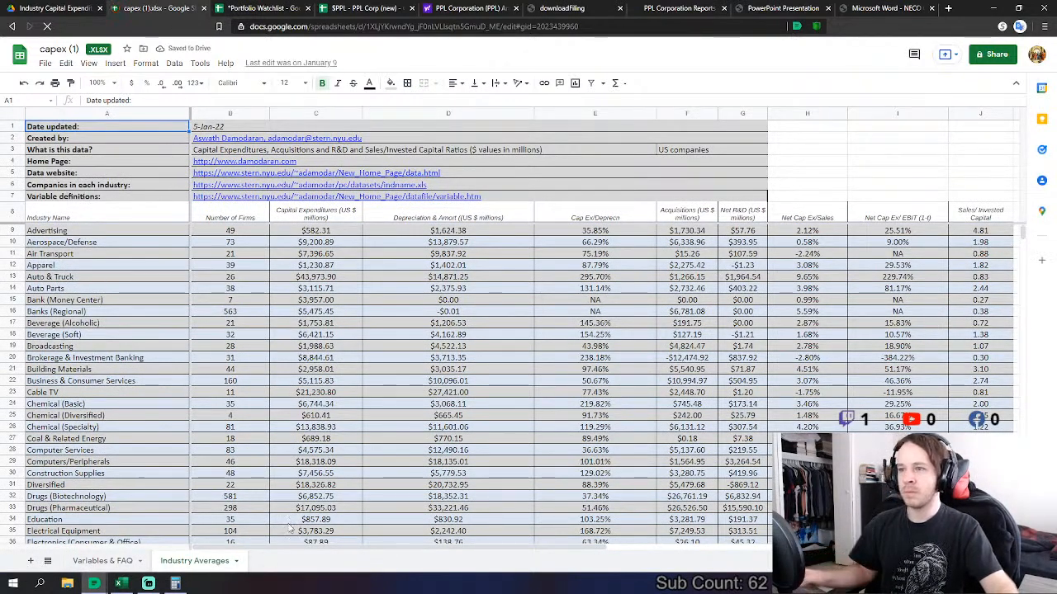
{"action": "left_click_drag", "start_coordinate": [322, 548], "coordinate": [601, 531]}
{"action": "scroll", "coordinate": [431, 242], "scroll_direction": "down", "scroll_amount": 20}
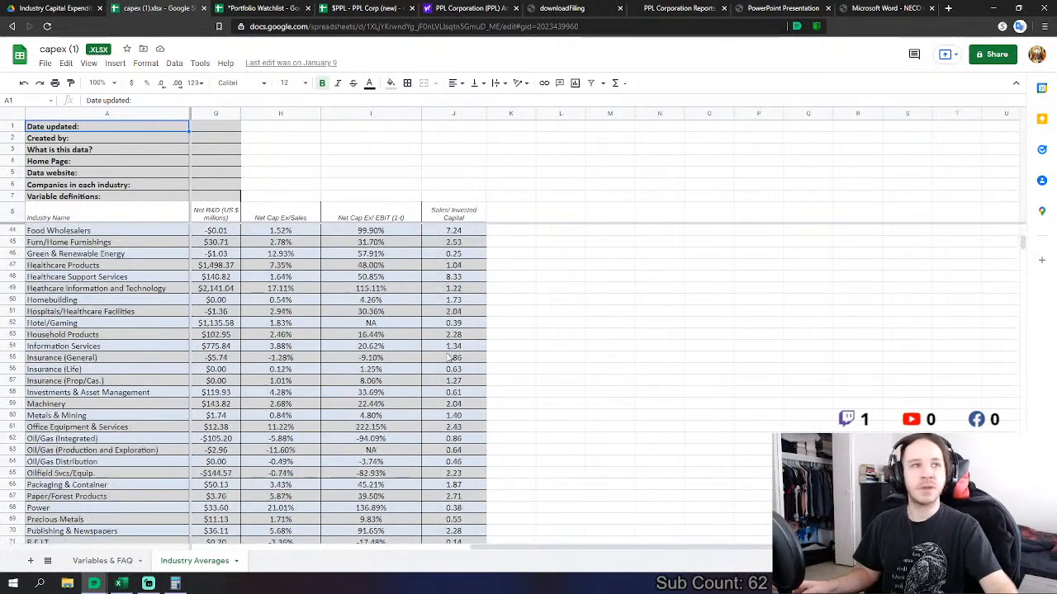
{"action": "scroll", "coordinate": [448, 361], "scroll_direction": "down", "scroll_amount": 6}
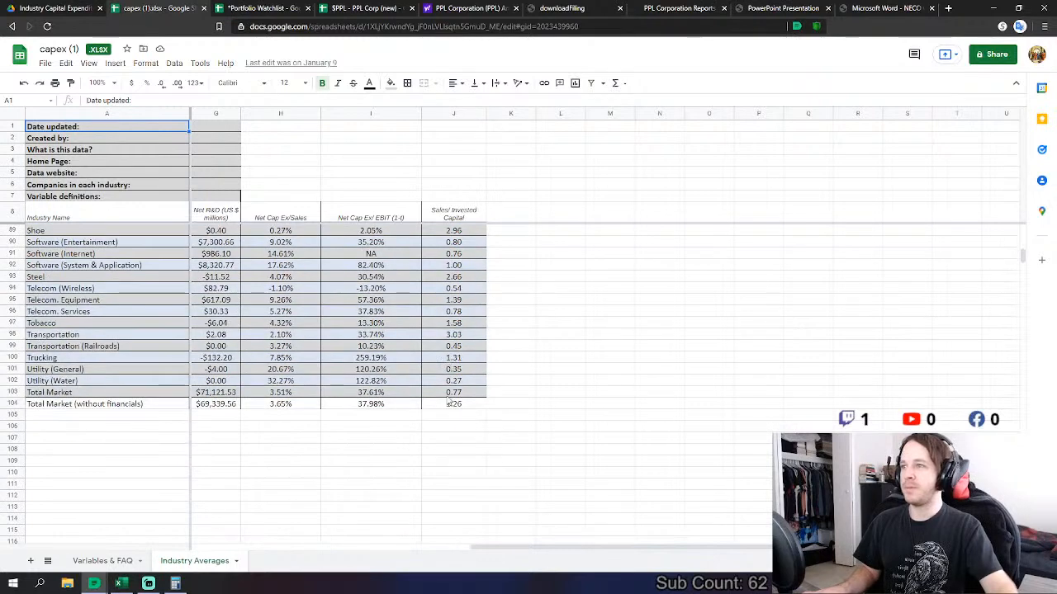
{"action": "left_click", "coordinate": [464, 371]}
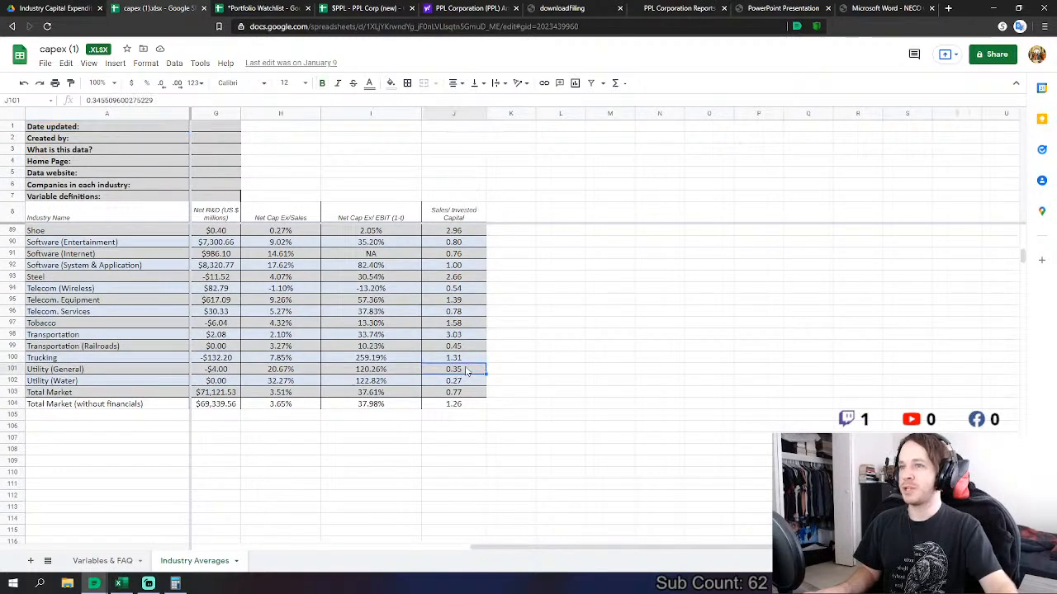
- Switch to the PPL Corp workbook and enter 0.35 as the third segment's sales-to-capital ratio in H382
{"action": "left_click", "coordinate": [275, 10]}
{"action": "left_click", "coordinate": [368, 8]}
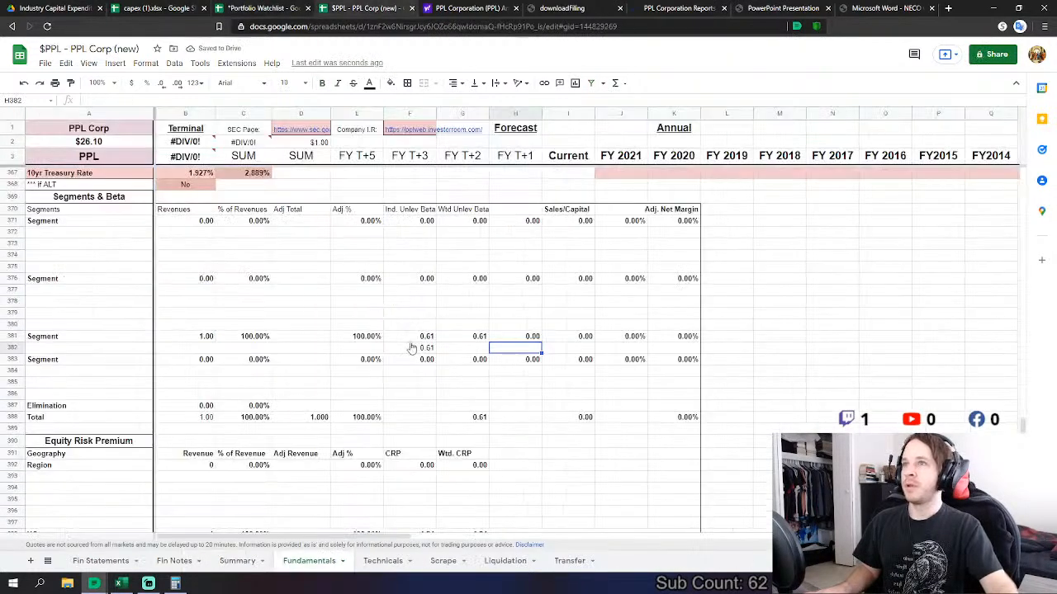
{"action": "type", "text": ".3"}
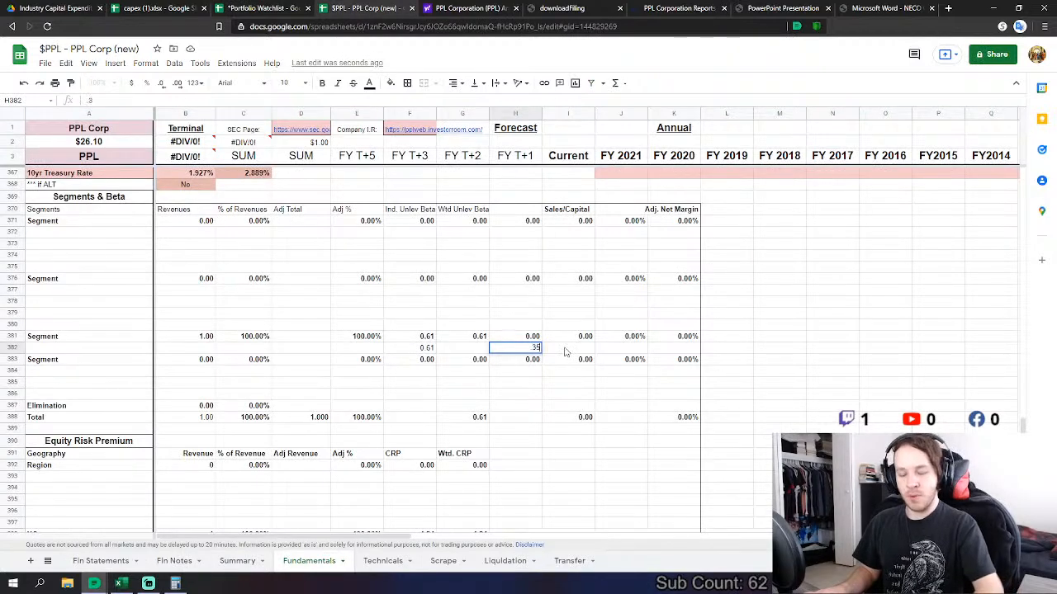
{"action": "type", "text": "5"}
{"action": "key", "text": "Tab"}
{"action": "key", "text": "Tab"}
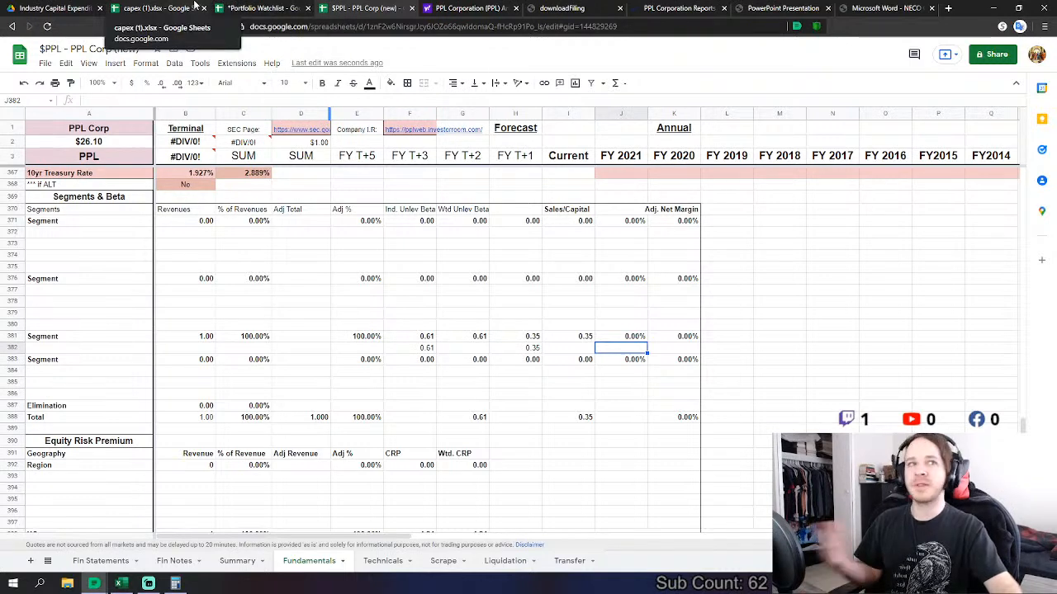
- Close the capex (1).xlsx file and return to the Damodaran folder in Google Drive
{"action": "left_click", "coordinate": [157, 7]}
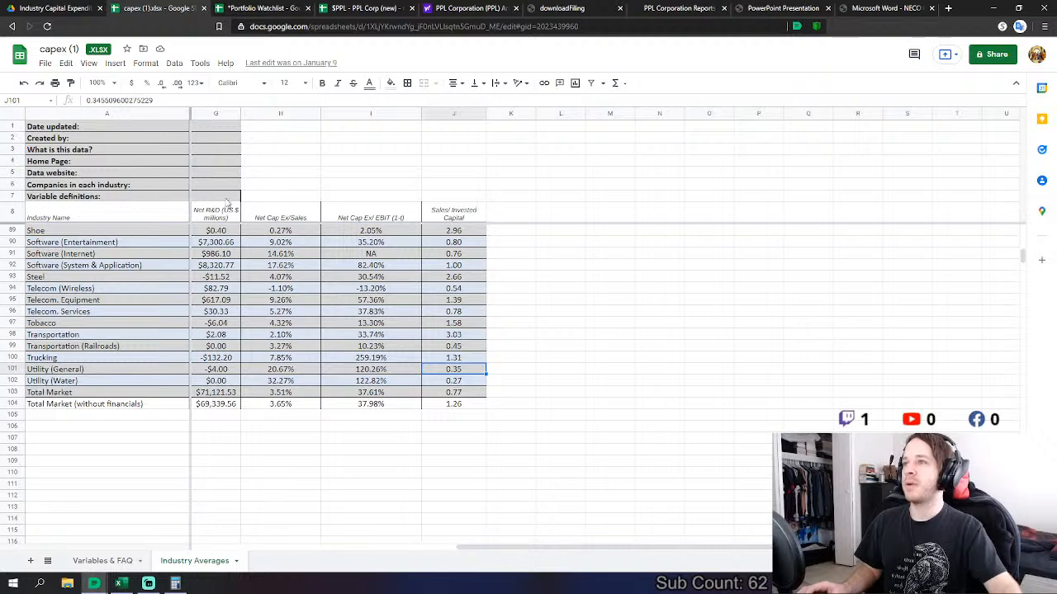
{"action": "left_click", "coordinate": [203, 7]}
{"action": "left_click", "coordinate": [54, 8]}
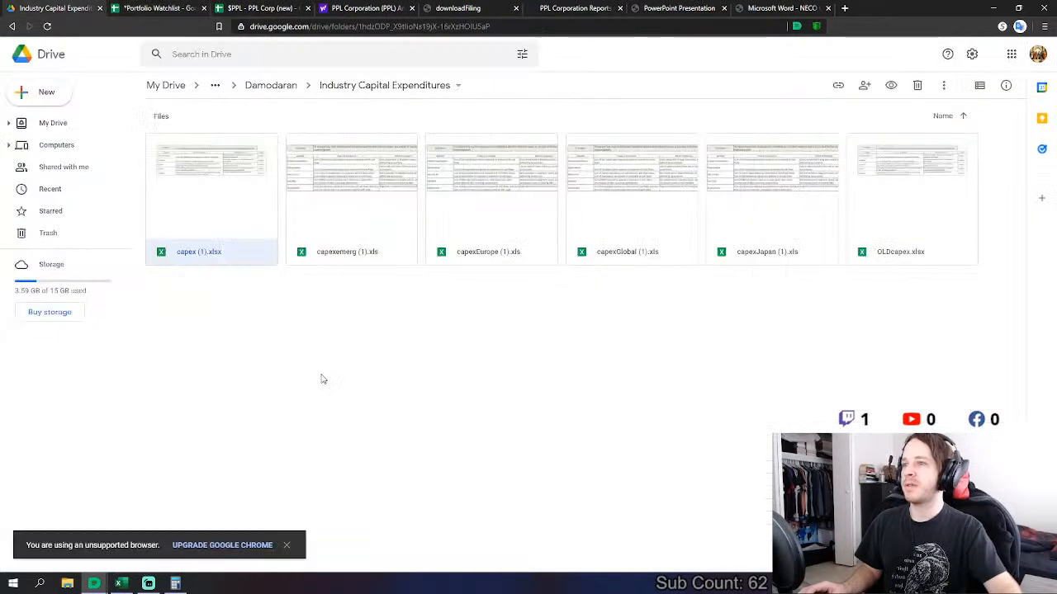
{"action": "left_click", "coordinate": [269, 85]}
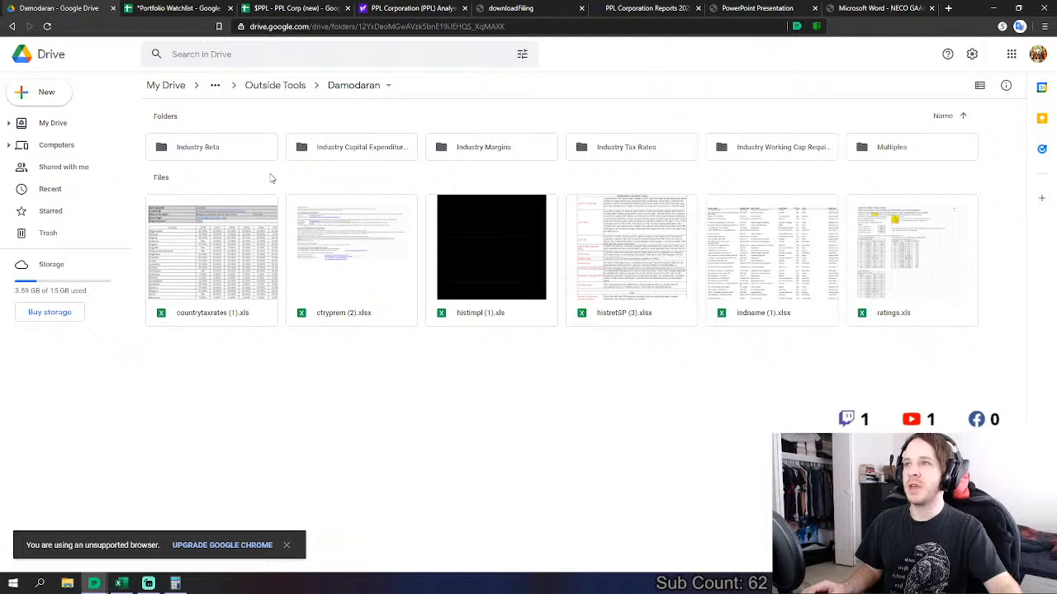
- View the parent folders Outside Tools and Spreadsheet Universe, and return to the Damodaran folder
{"action": "left_click", "coordinate": [283, 89]}
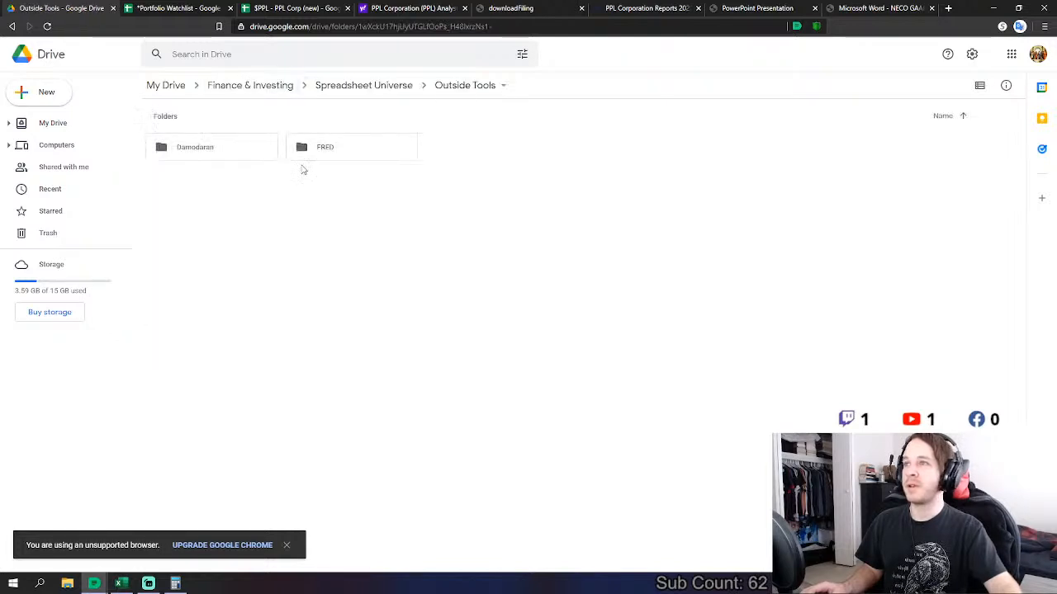
{"action": "left_click", "coordinate": [394, 89]}
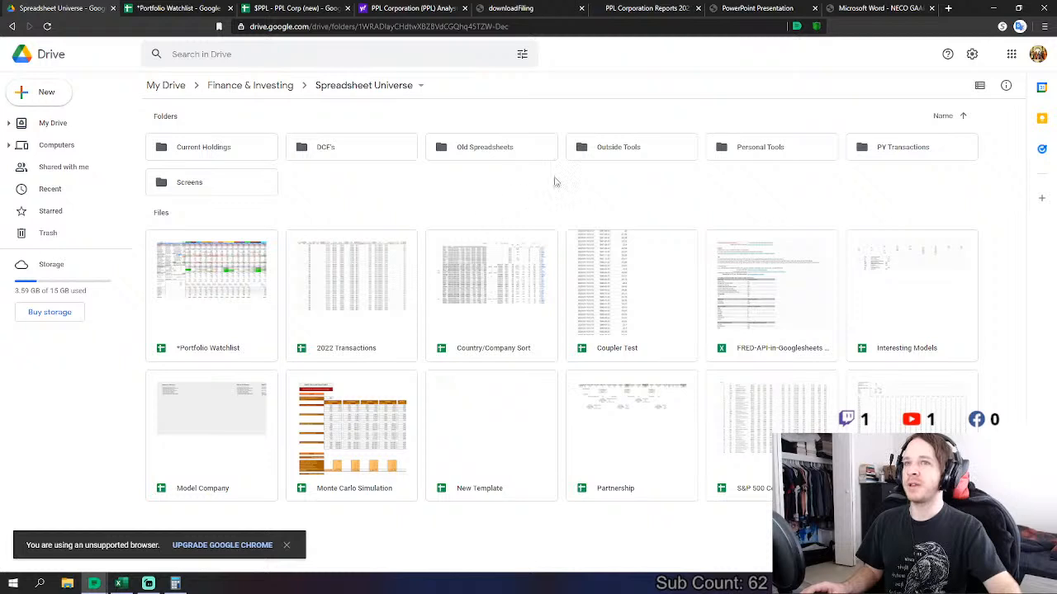
{"action": "double_click", "coordinate": [630, 147]}
{"action": "double_click", "coordinate": [210, 159]}
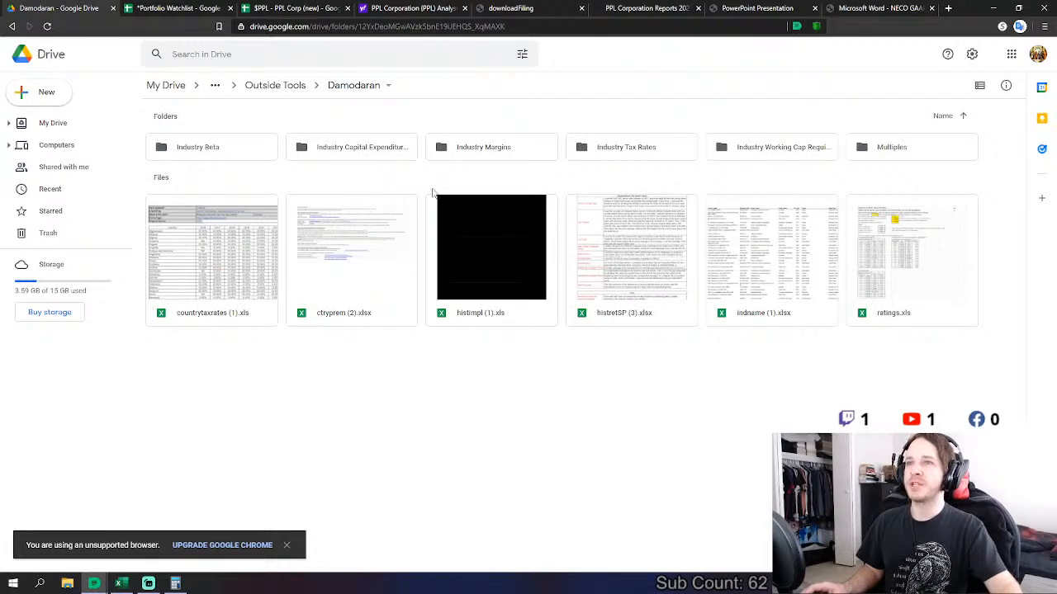
- Open margin (1).xlsx from the Industry Margins folder and show its Industry Averages sheet
{"action": "double_click", "coordinate": [520, 152]}
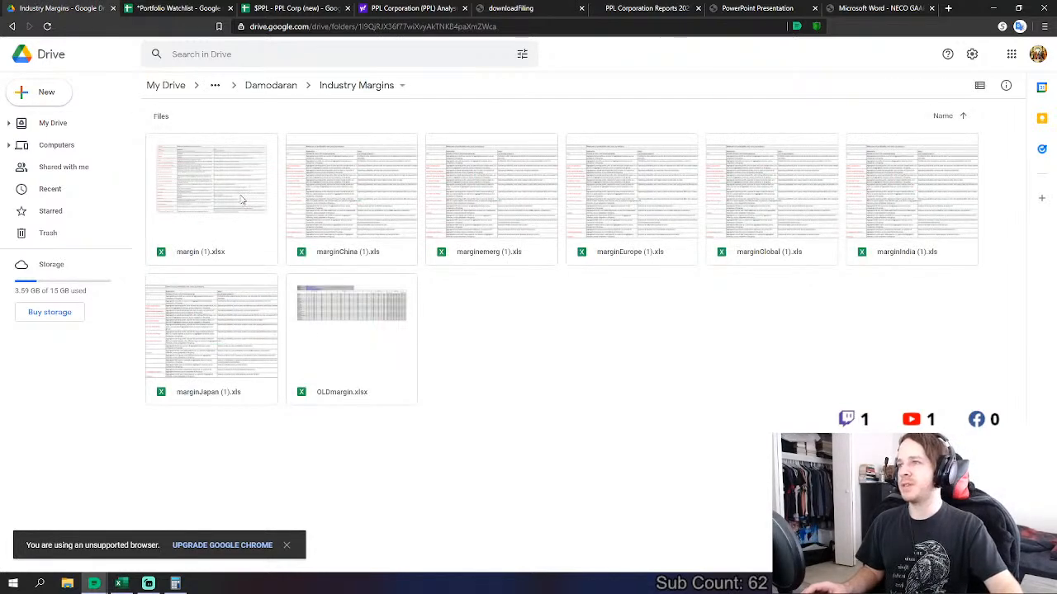
{"action": "double_click", "coordinate": [240, 200]}
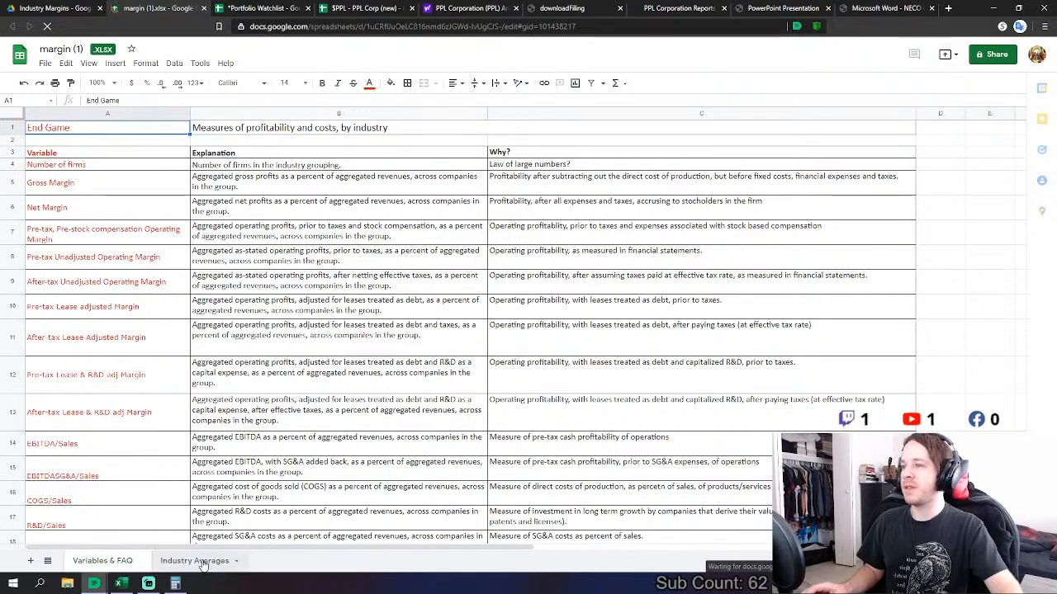
{"action": "left_click", "coordinate": [196, 561]}
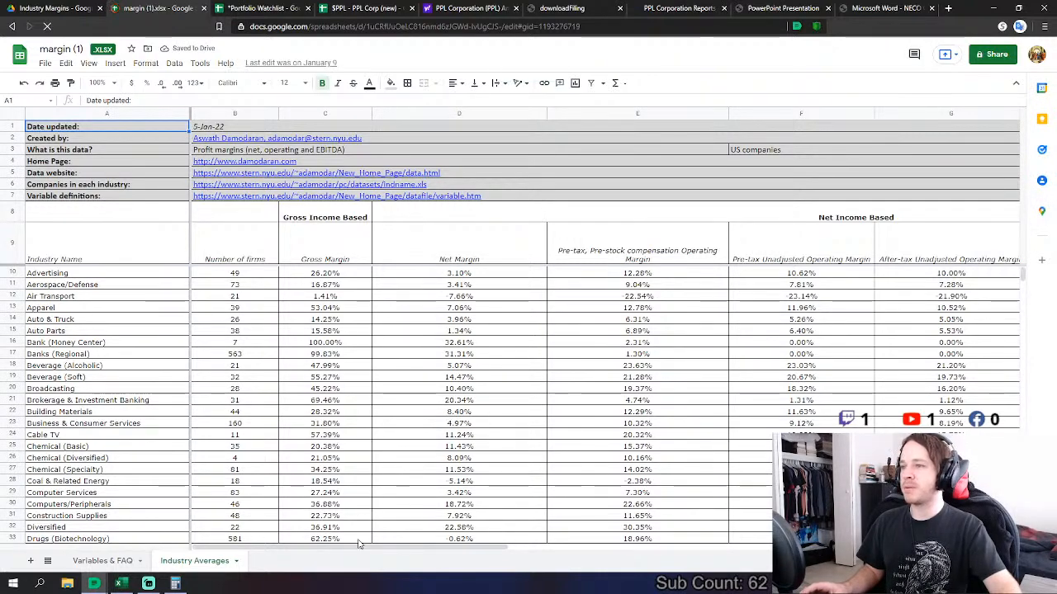
- Find and select the After-tax Lease & R&D adj Margin for Utility (General)
{"action": "left_click_drag", "start_coordinate": [361, 548], "coordinate": [669, 549]}
{"action": "scroll", "coordinate": [698, 515], "scroll_direction": "right", "scroll_amount": 5}
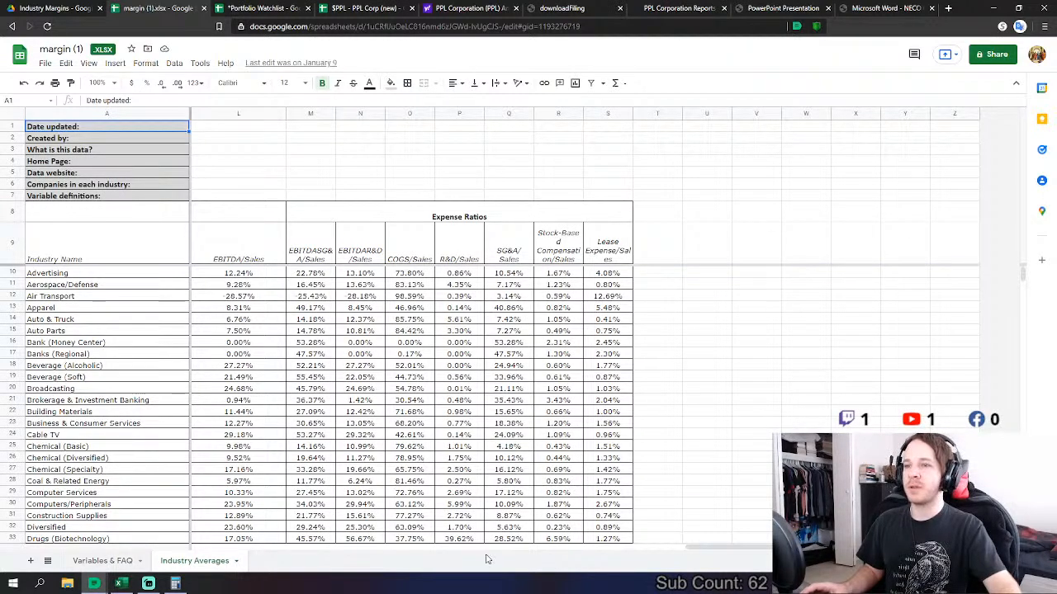
{"action": "scroll", "coordinate": [210, 341], "scroll_direction": "left", "scroll_amount": 1}
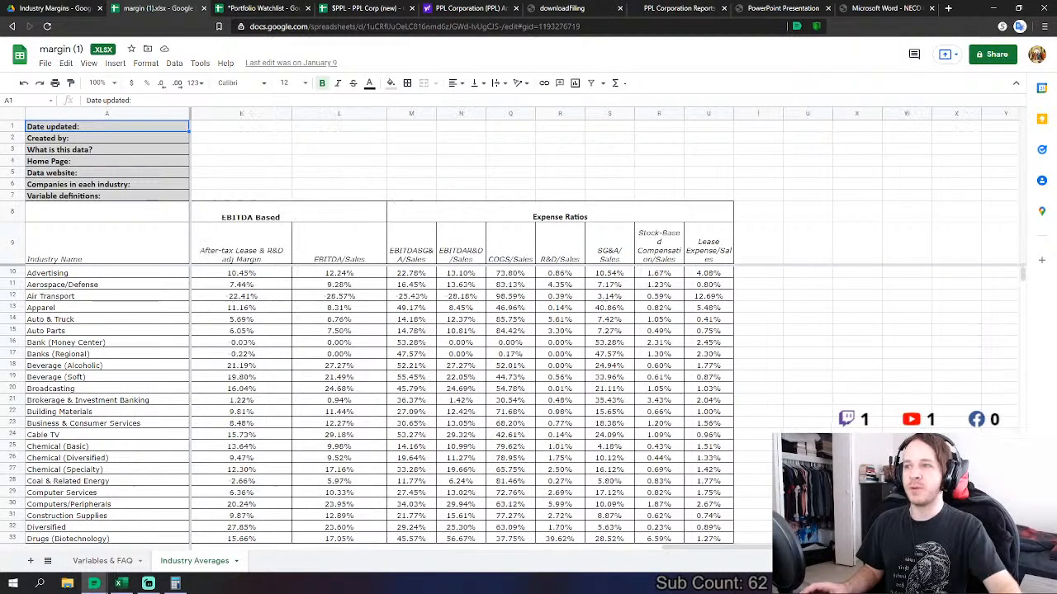
{"action": "scroll", "coordinate": [211, 341], "scroll_direction": "down", "scroll_amount": 8}
{"action": "scroll", "coordinate": [210, 341], "scroll_direction": "down", "scroll_amount": 7}
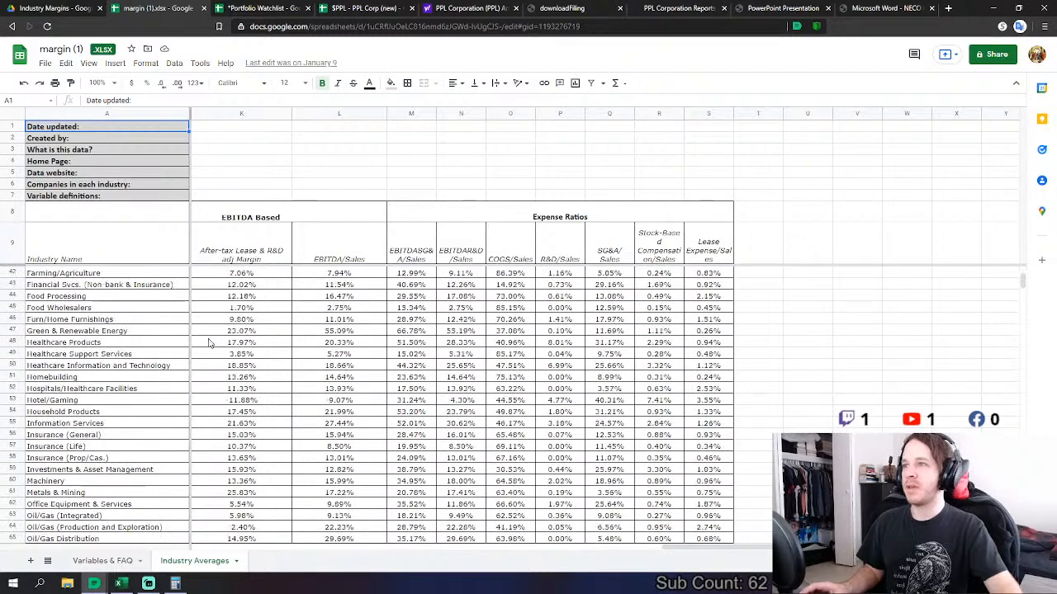
{"action": "scroll", "coordinate": [210, 341], "scroll_direction": "down", "scroll_amount": 10}
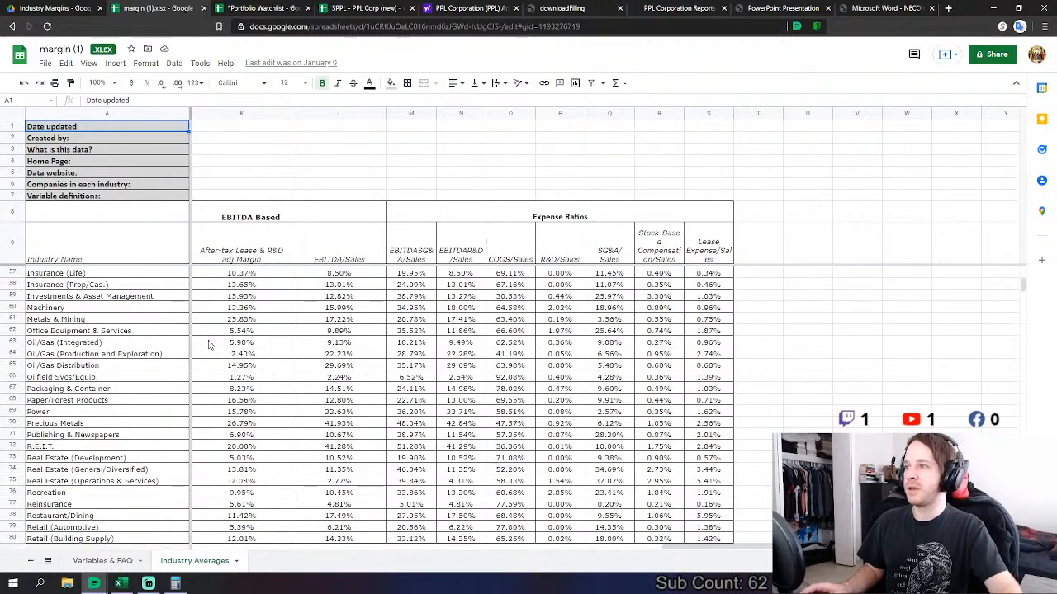
{"action": "scroll", "coordinate": [228, 411], "scroll_direction": "down", "scroll_amount": 4}
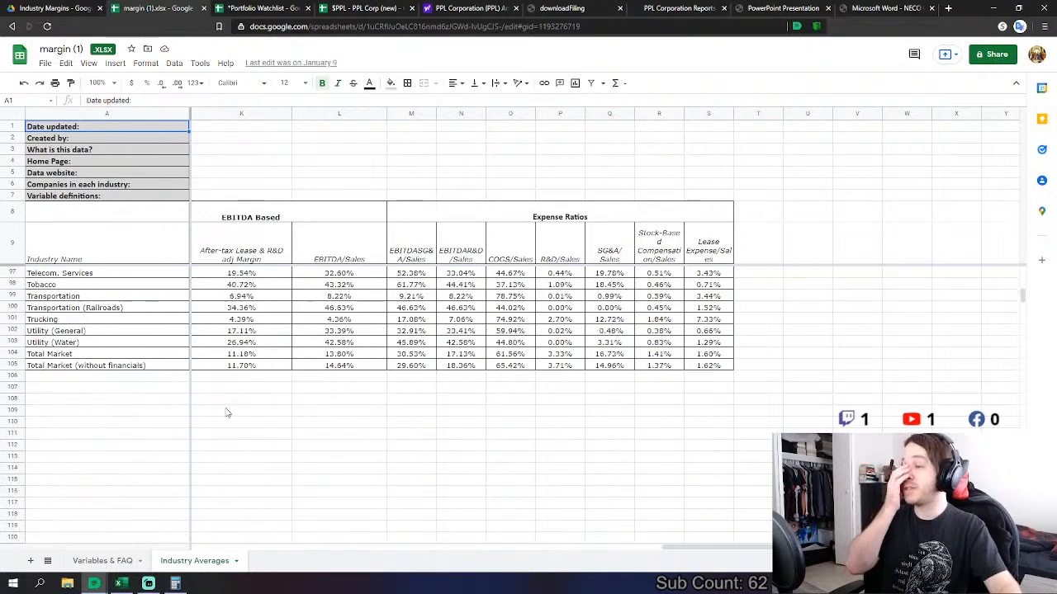
{"action": "left_click", "coordinate": [247, 334]}
- Switch to the PPL Corp workbook and enter 17.11% as the third segment's margin in J382
{"action": "left_click", "coordinate": [59, 8]}
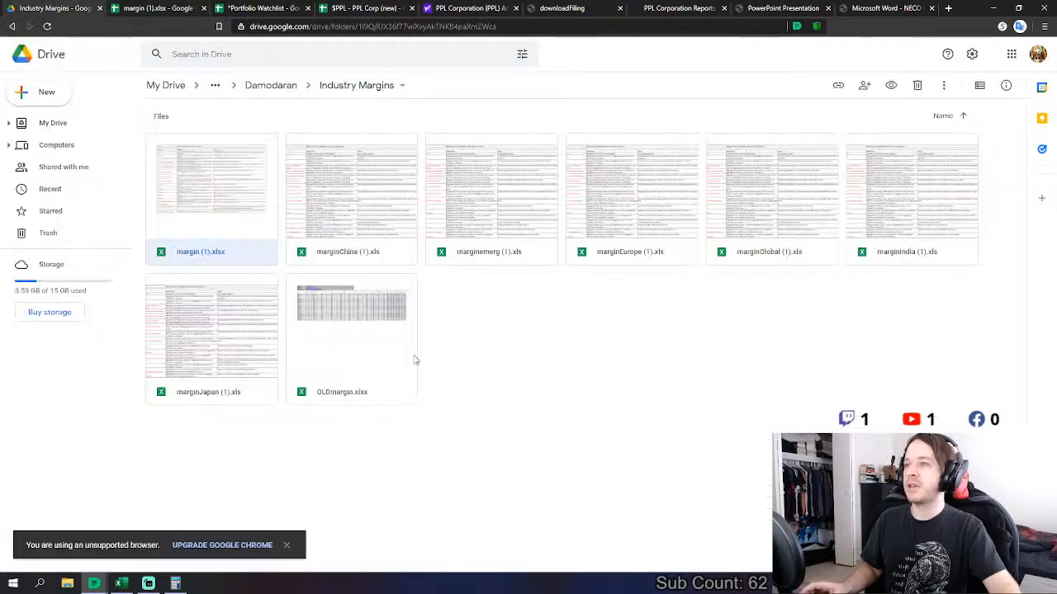
{"action": "left_click", "coordinate": [231, 8]}
{"action": "left_click", "coordinate": [372, 8]}
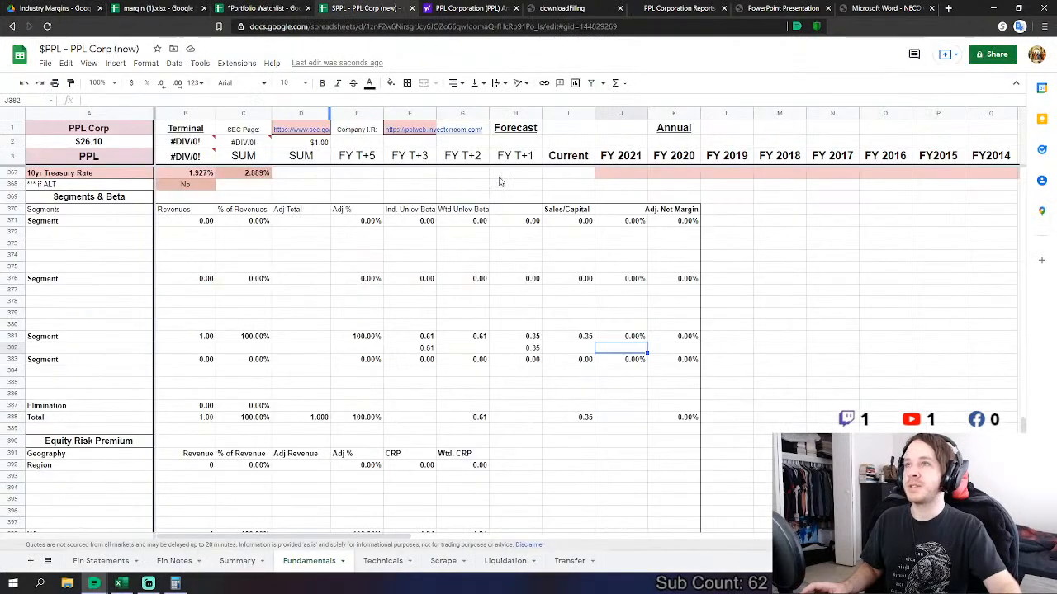
{"action": "type", "text": "17%"}
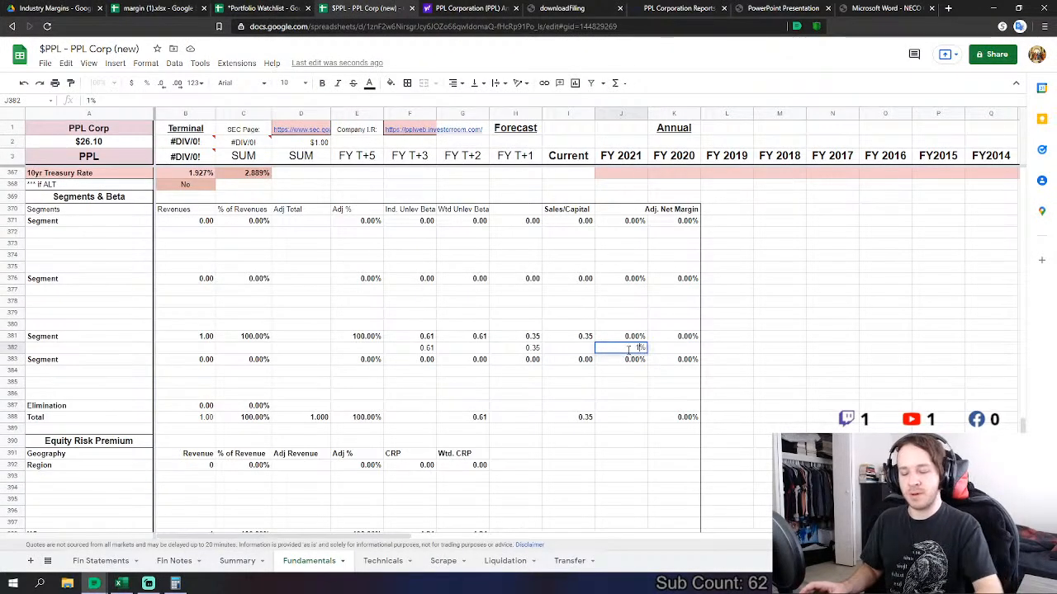
{"action": "key", "text": "Return"}
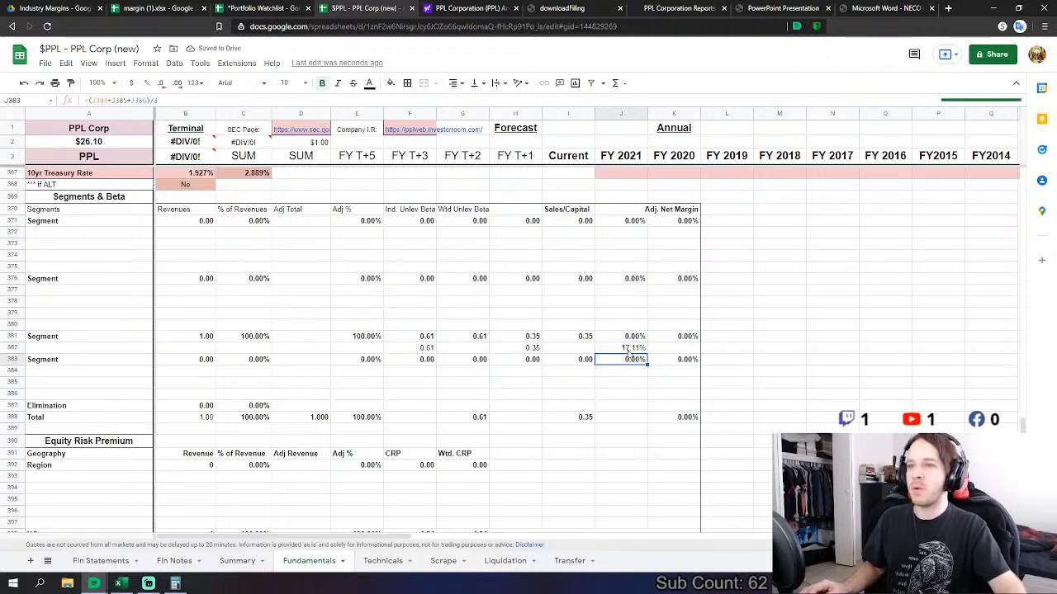
{"action": "left_click", "coordinate": [598, 384]}
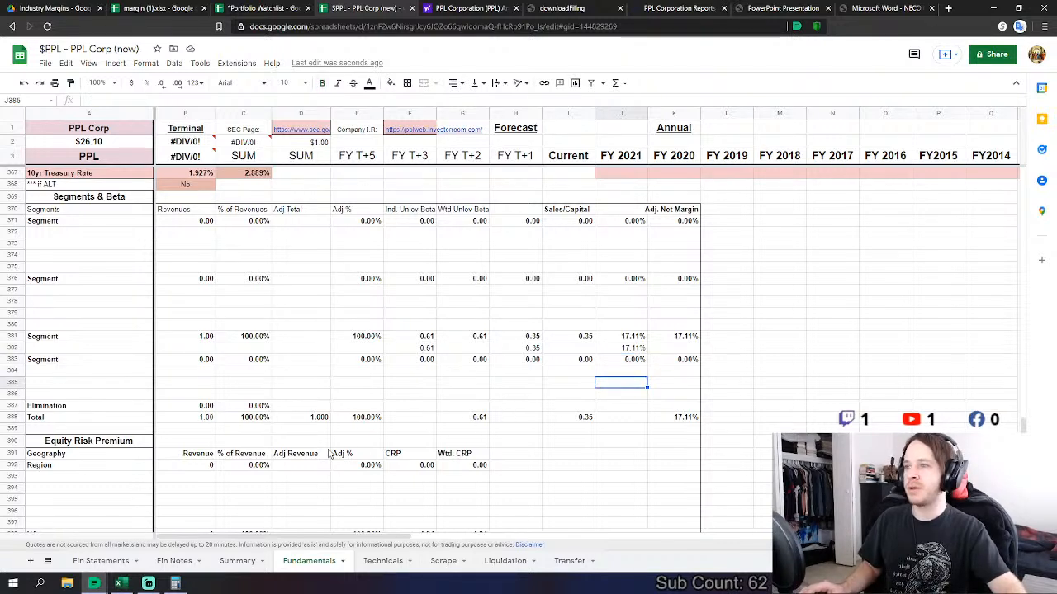
- Examine the Equity Risk Premium section and the Sales/Capital total in the Segments & Beta section
{"action": "left_click", "coordinate": [566, 428]}
{"action": "scroll", "coordinate": [552, 429], "scroll_direction": "down", "scroll_amount": 2}
{"action": "scroll", "coordinate": [550, 425], "scroll_direction": "down", "scroll_amount": 6}
{"action": "scroll", "coordinate": [462, 402], "scroll_direction": "up", "scroll_amount": 5}
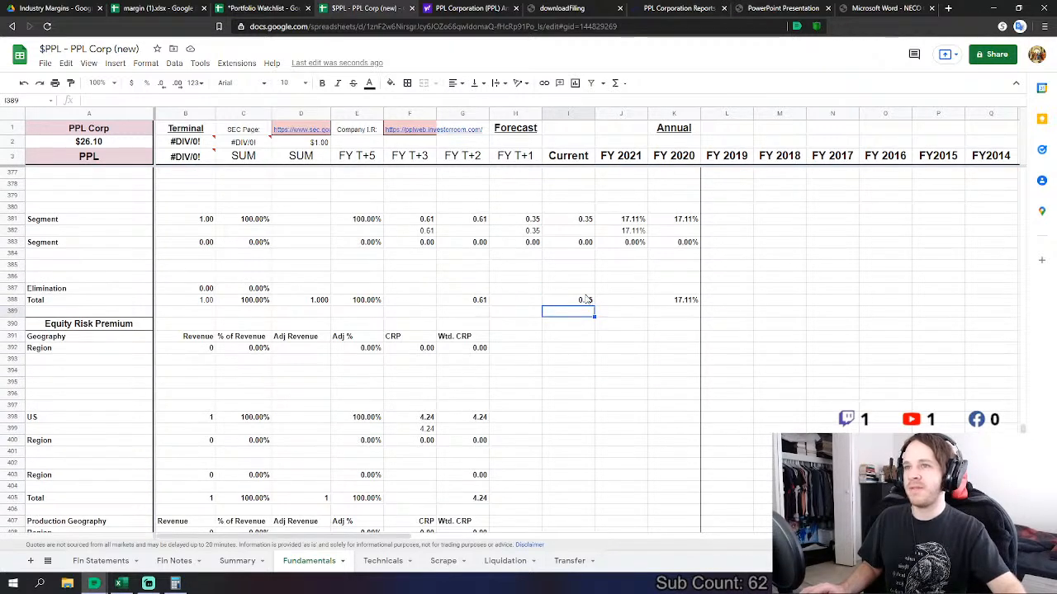
{"action": "left_click", "coordinate": [586, 301]}
{"action": "scroll", "coordinate": [693, 392], "scroll_direction": "up", "scroll_amount": 2}
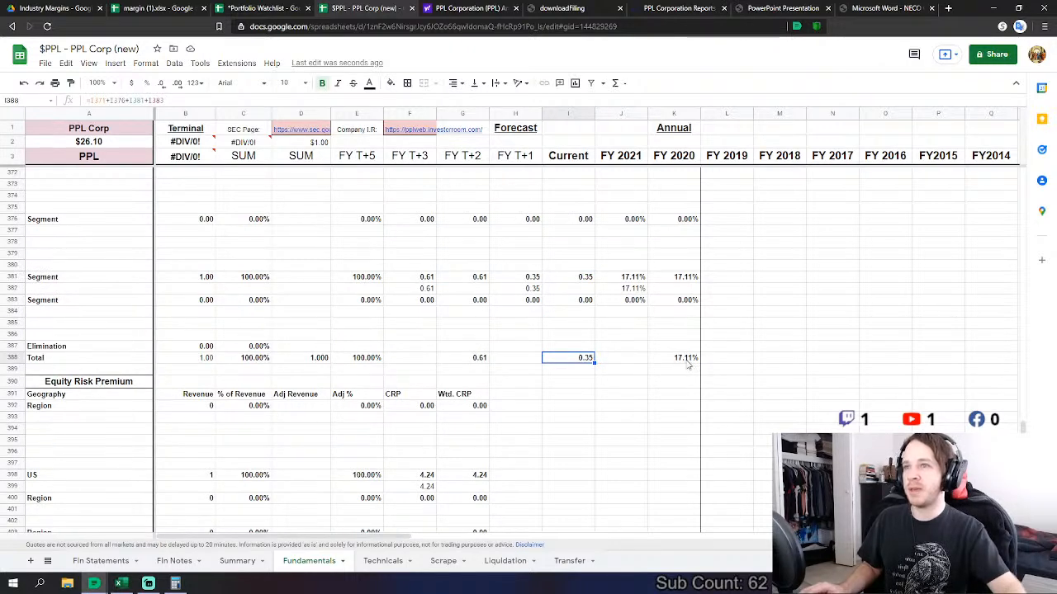
{"action": "scroll", "coordinate": [577, 355], "scroll_direction": "up", "scroll_amount": 3}
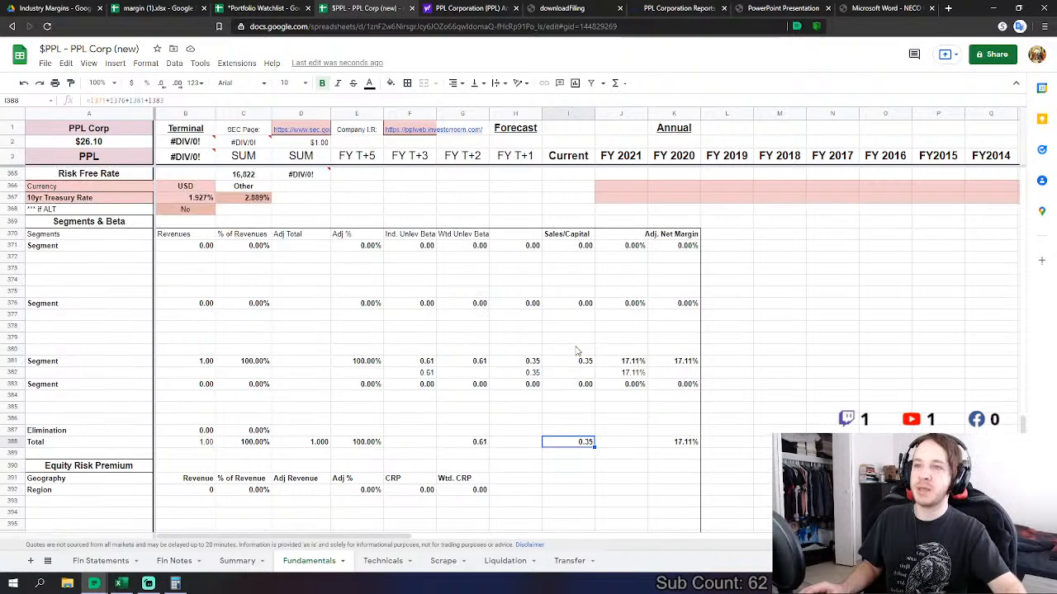
- Examine the Equity Risk Premium, Leverage & Discount and Debt sections of the Fundamentals sheet
{"action": "scroll", "coordinate": [417, 374], "scroll_direction": "down", "scroll_amount": 10}
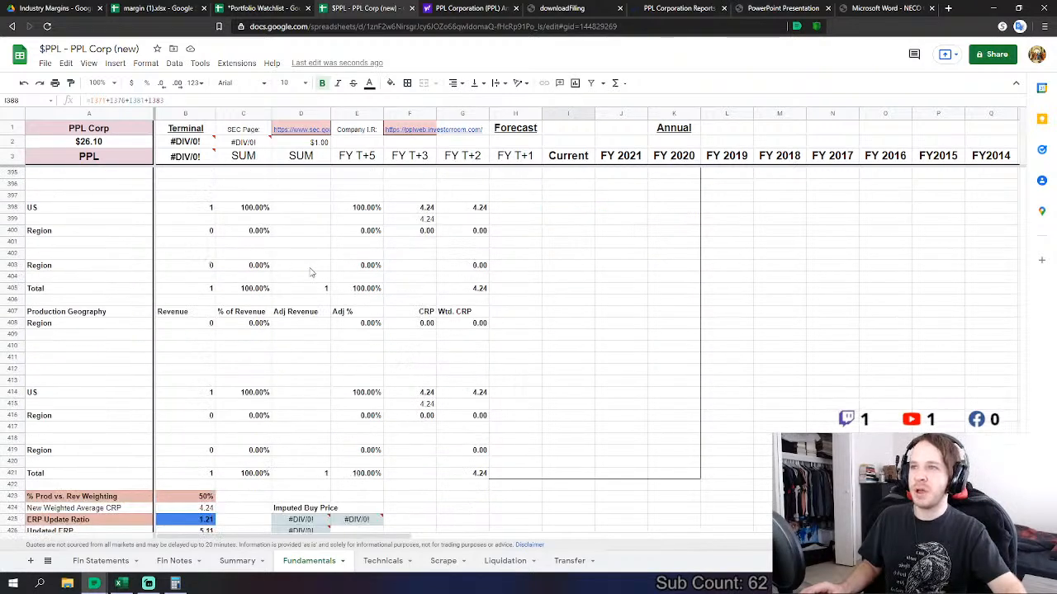
{"action": "scroll", "coordinate": [346, 273], "scroll_direction": "down", "scroll_amount": 6}
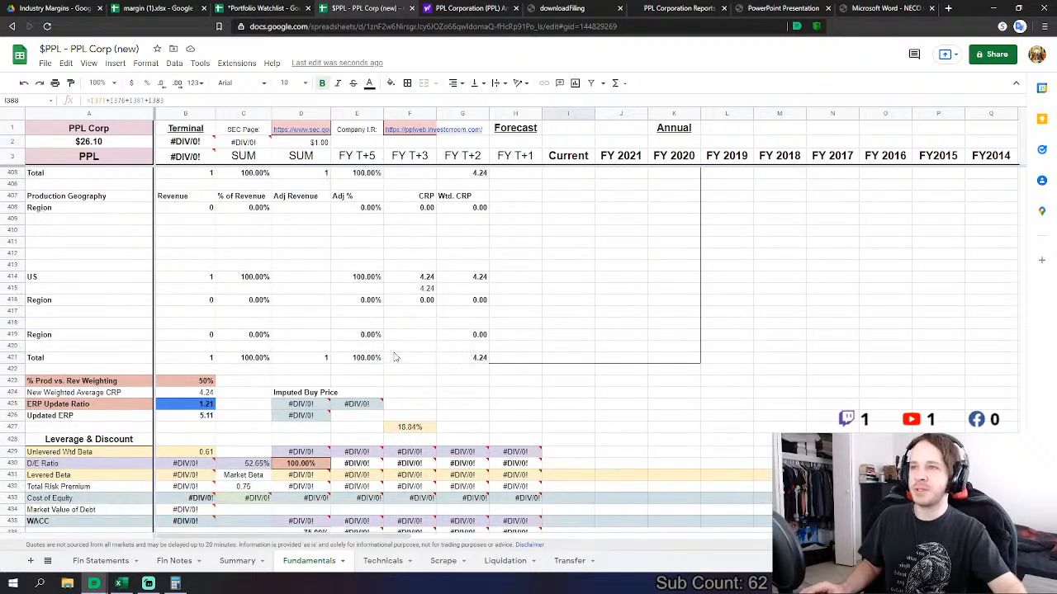
{"action": "scroll", "coordinate": [397, 372], "scroll_direction": "down", "scroll_amount": 12}
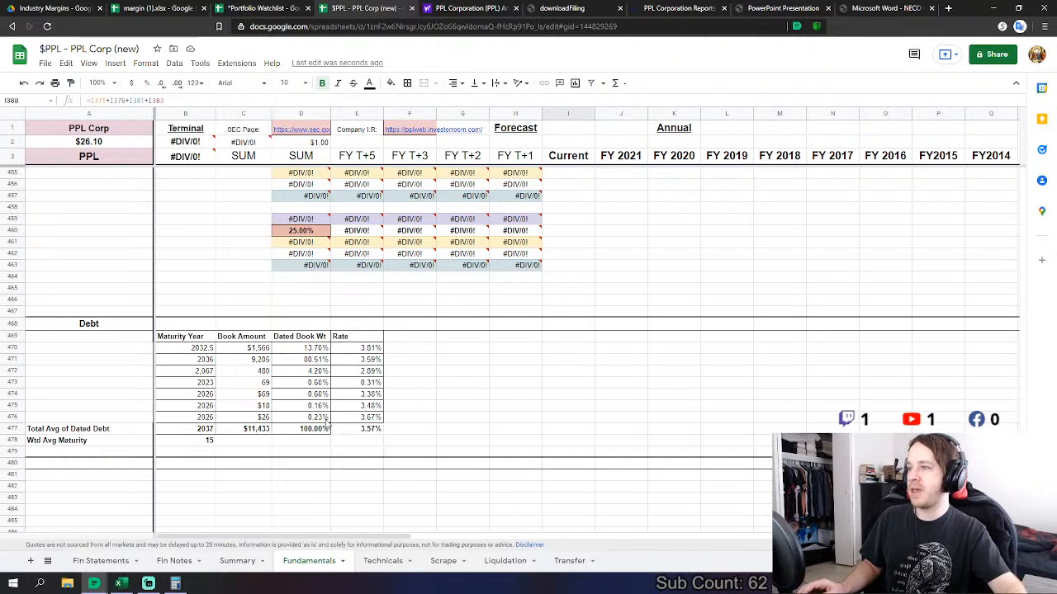
{"action": "scroll", "coordinate": [205, 446], "scroll_direction": "down", "scroll_amount": 2}
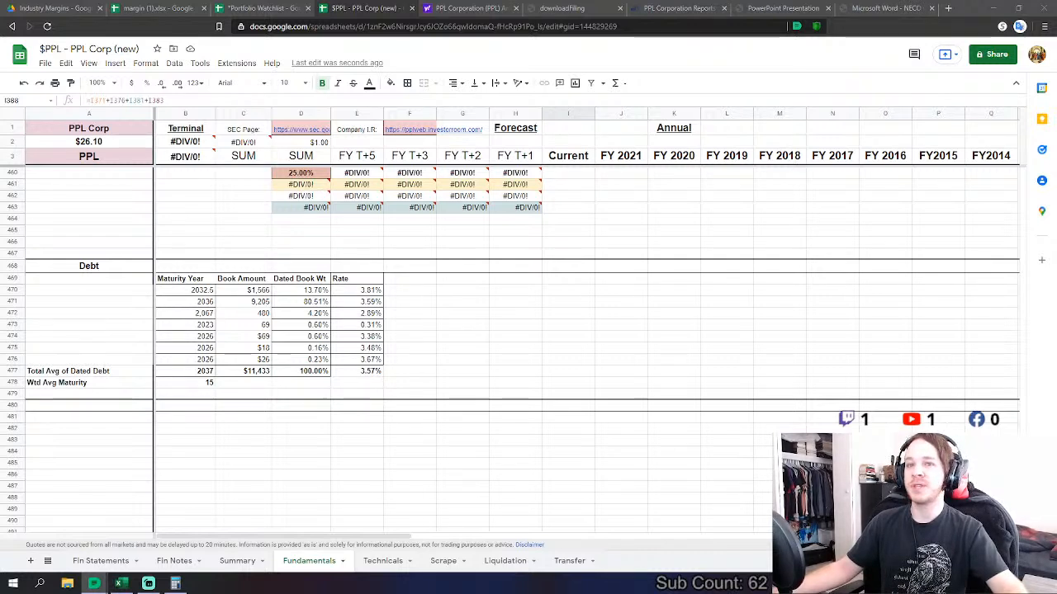
{"action": "left_click_drag", "start_coordinate": [1022, 414], "coordinate": [1011, 173]}
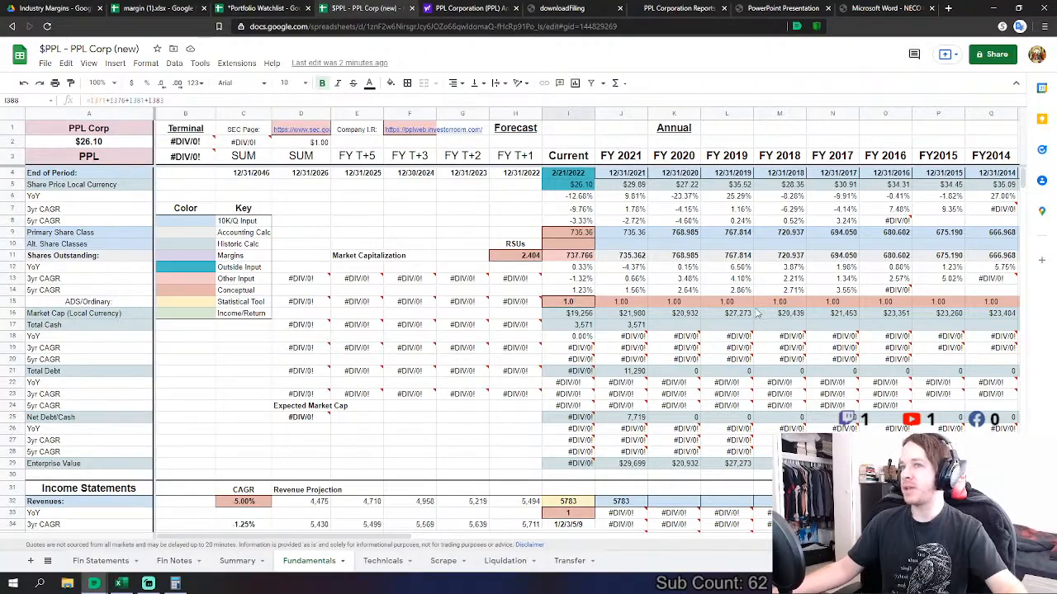
{"action": "scroll", "coordinate": [1011, 237], "scroll_direction": "down", "scroll_amount": 20}
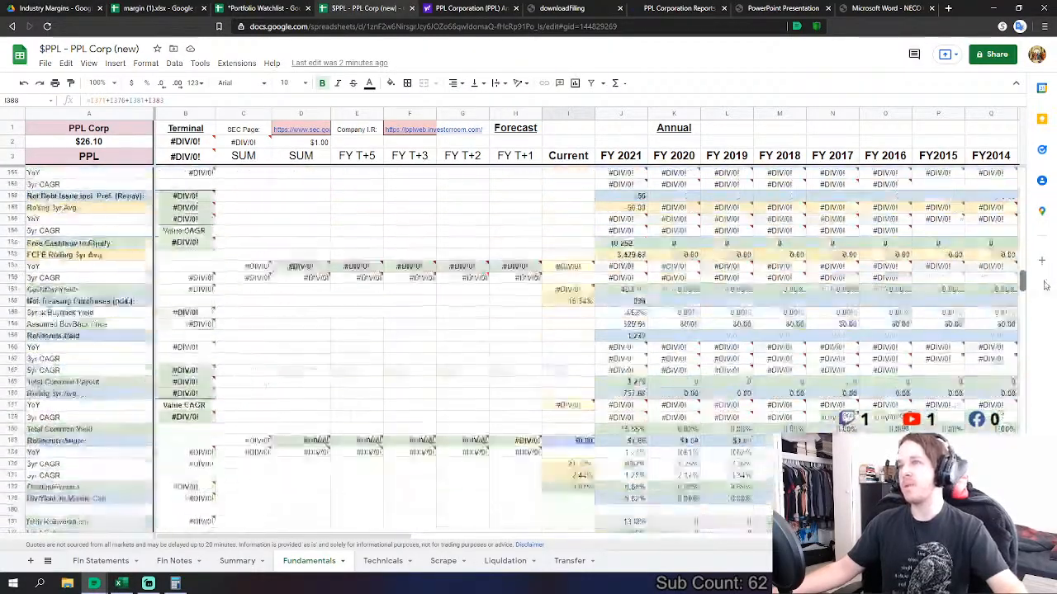
{"action": "scroll", "coordinate": [512, 351], "scroll_direction": "down", "scroll_amount": 20}
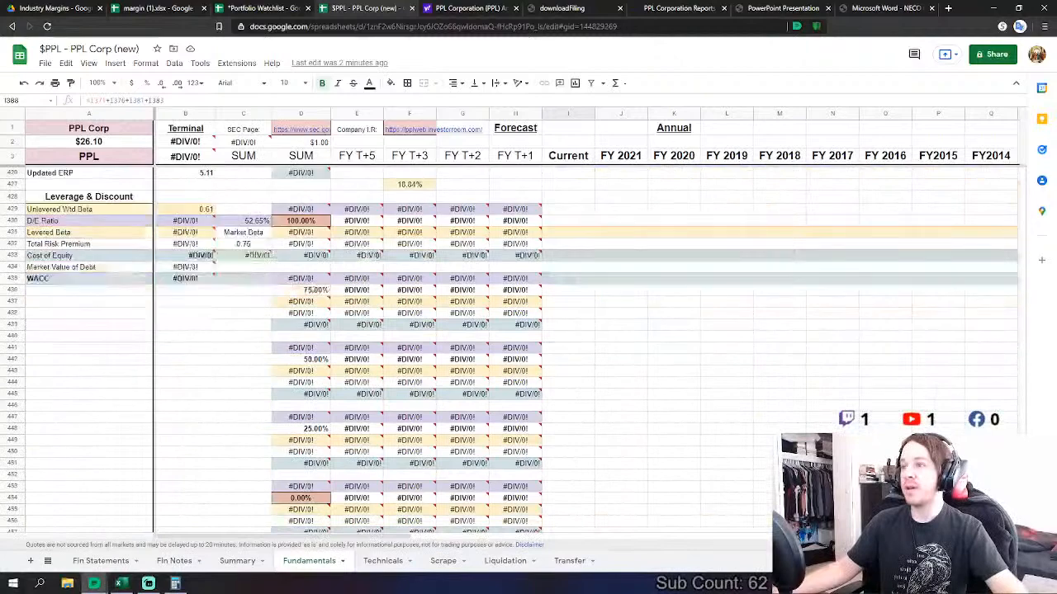
{"action": "scroll", "coordinate": [512, 351], "scroll_direction": "up", "scroll_amount": 5}
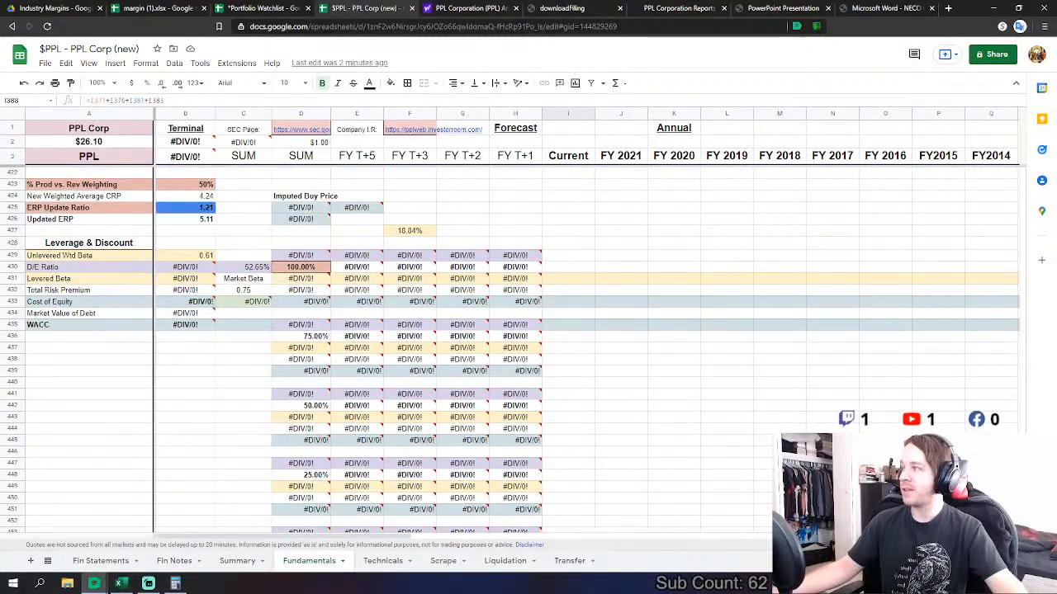
{"action": "scroll", "coordinate": [512, 351], "scroll_direction": "up", "scroll_amount": 8}
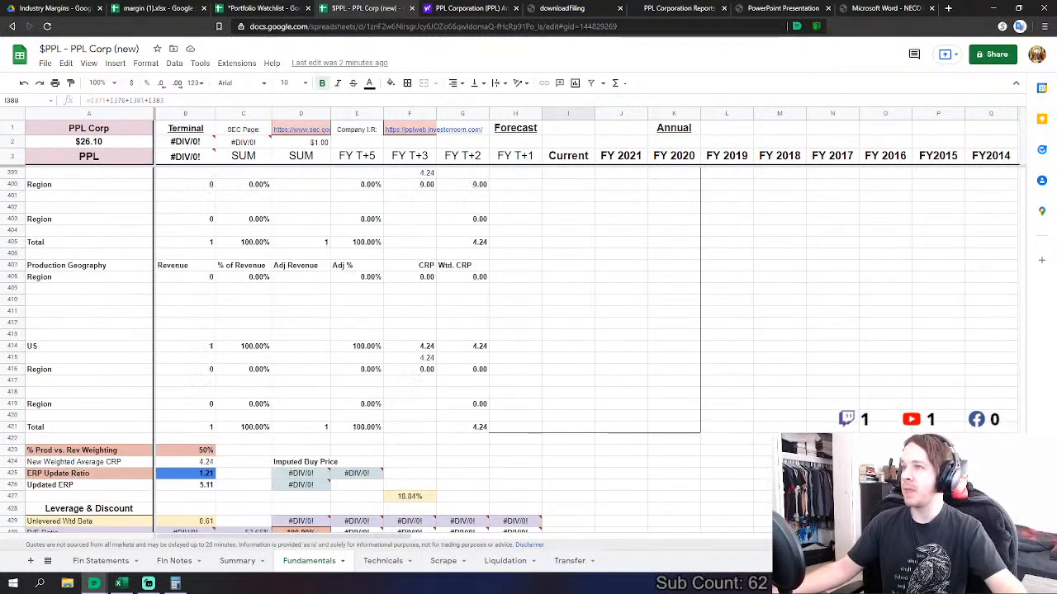
{"action": "scroll", "coordinate": [1026, 422], "scroll_direction": "up", "scroll_amount": 15}
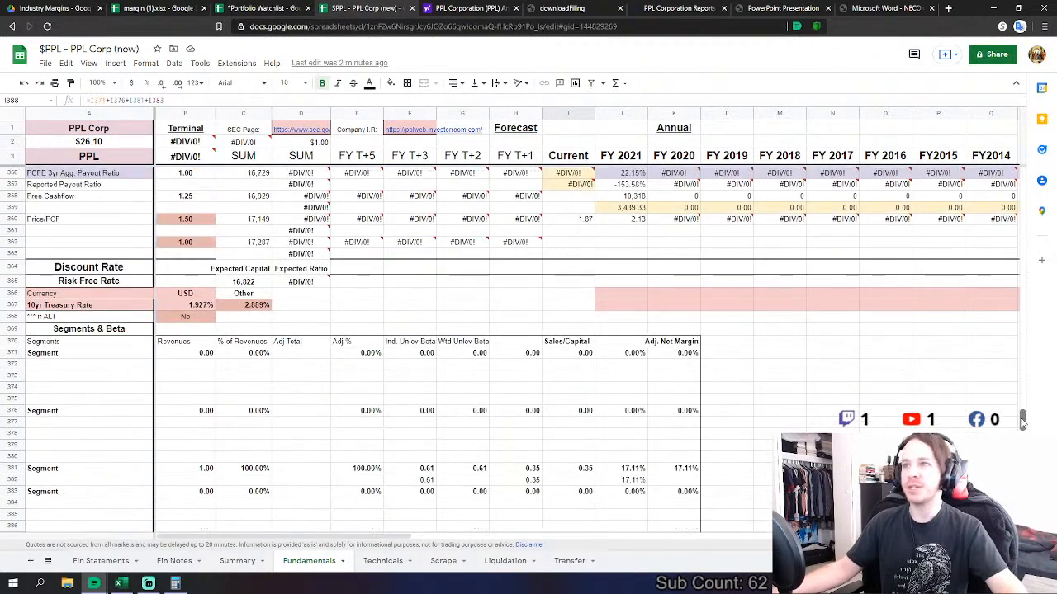
{"action": "scroll", "coordinate": [1026, 422], "scroll_direction": "up", "scroll_amount": 1}
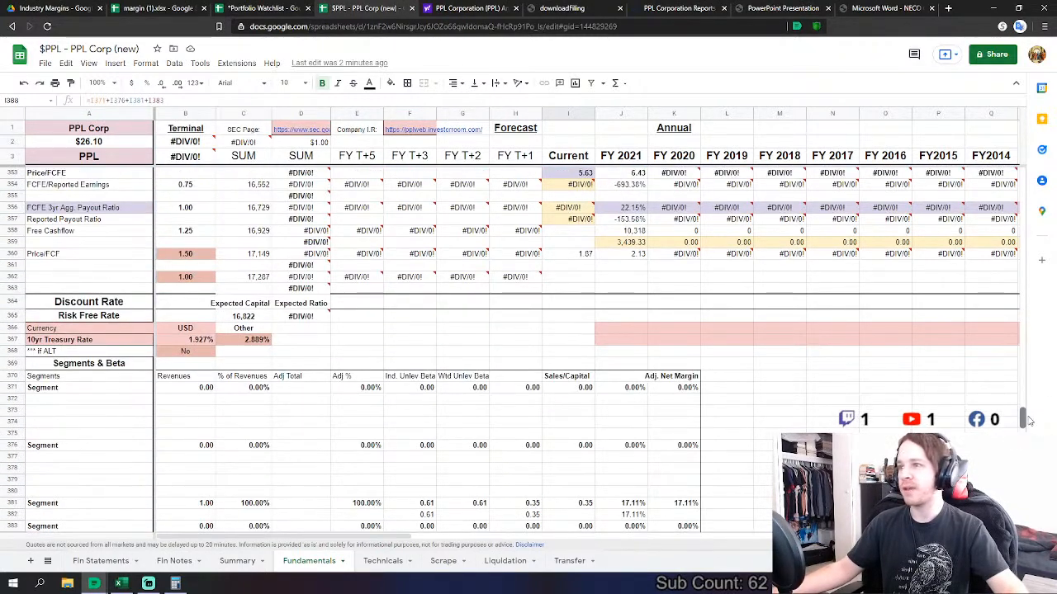
- Examine the FY 2021 Sales/Capital Ratio in J350 and the Corrected Net Income Margin alongside the Segments & Beta industry totals
{"action": "left_click_drag", "start_coordinate": [1024, 420], "coordinate": [1024, 402]}
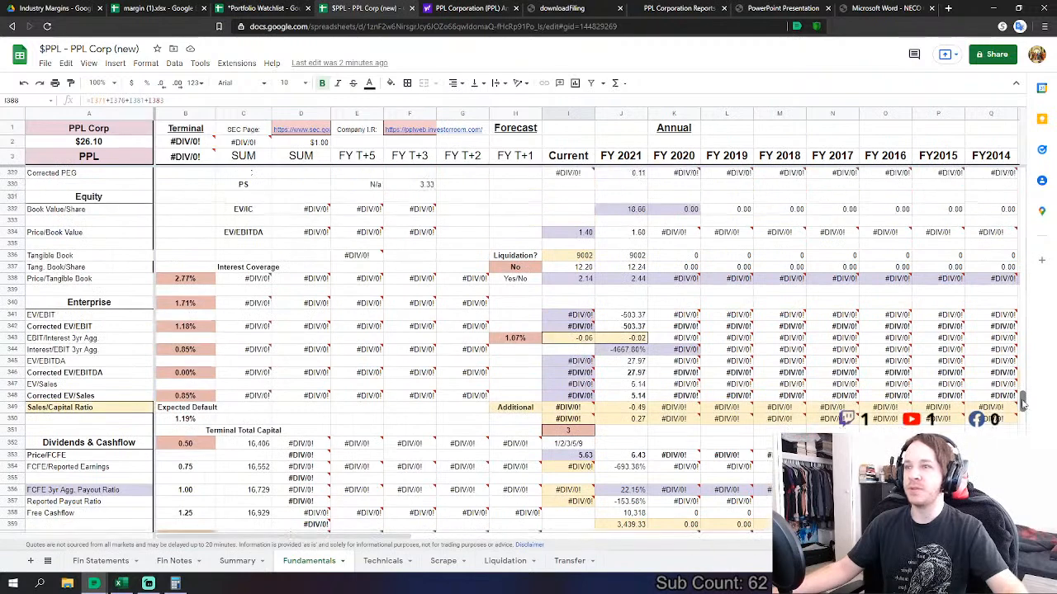
{"action": "left_click", "coordinate": [640, 419]}
{"action": "scroll", "coordinate": [578, 412], "scroll_direction": "down", "scroll_amount": 10}
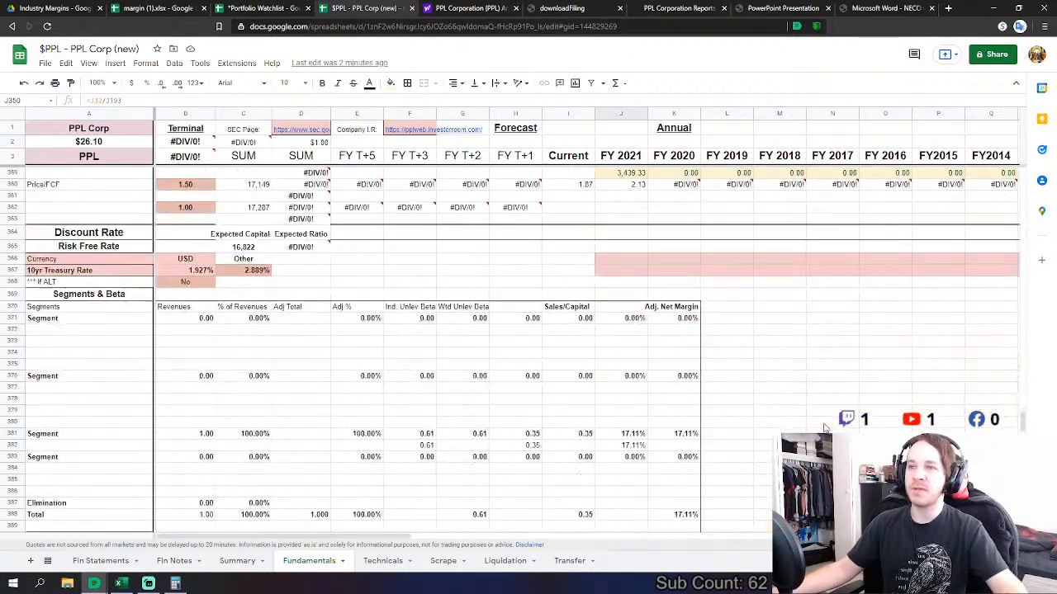
{"action": "scroll", "coordinate": [495, 407], "scroll_direction": "down", "scroll_amount": 1}
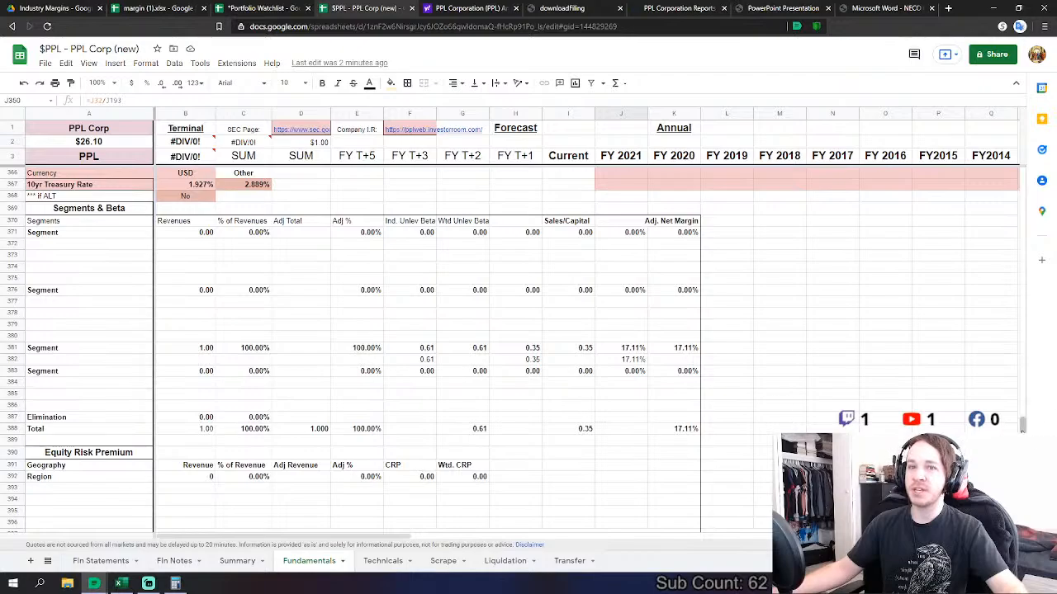
{"action": "left_click_drag", "start_coordinate": [1022, 425], "coordinate": [991, 253]}
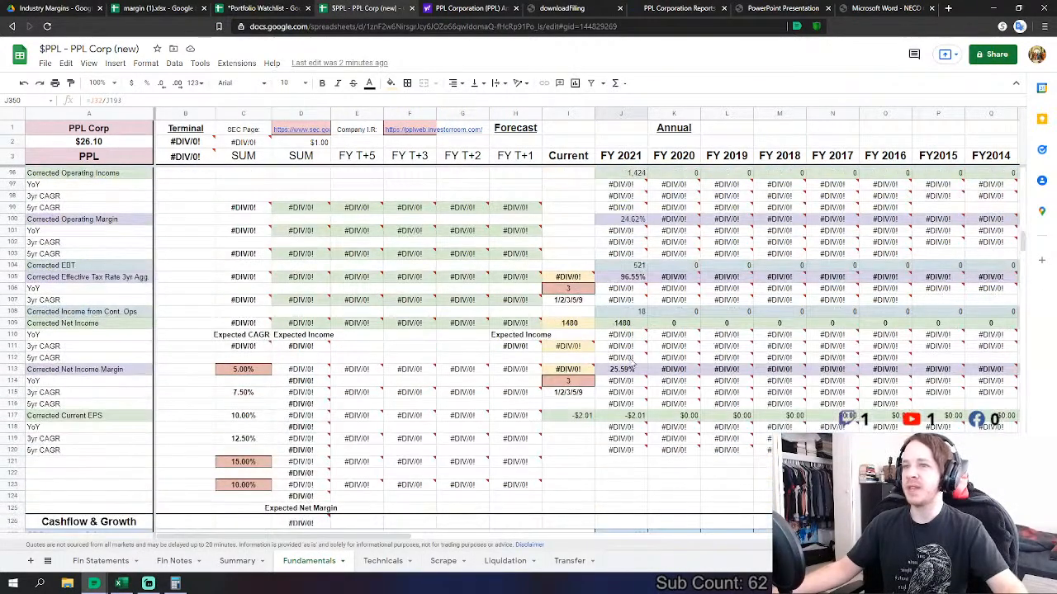
{"action": "scroll", "coordinate": [635, 364], "scroll_direction": "up", "scroll_amount": 5}
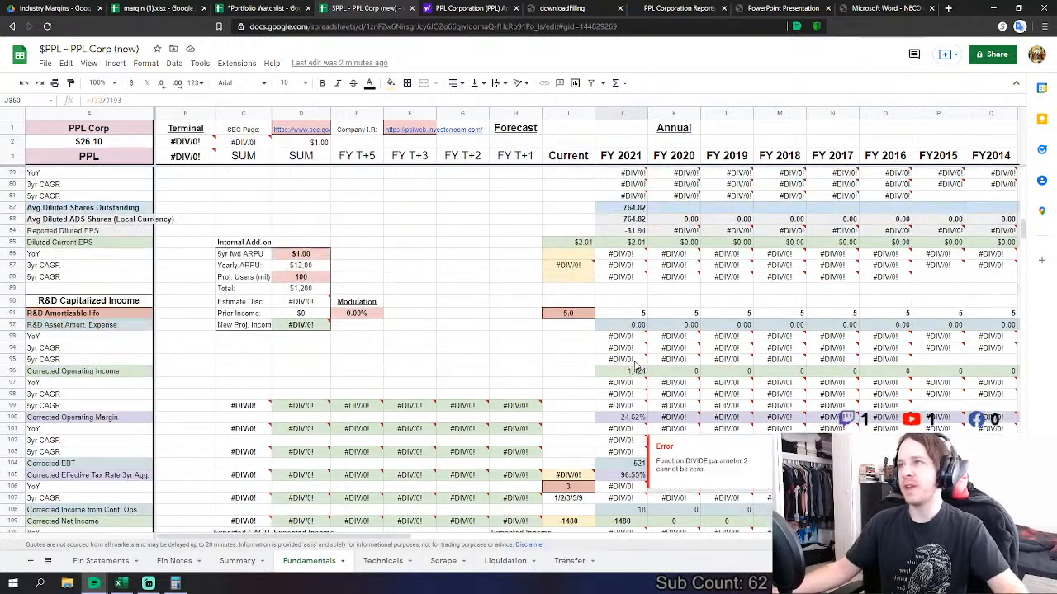
{"action": "scroll", "coordinate": [636, 364], "scroll_direction": "up", "scroll_amount": 10}
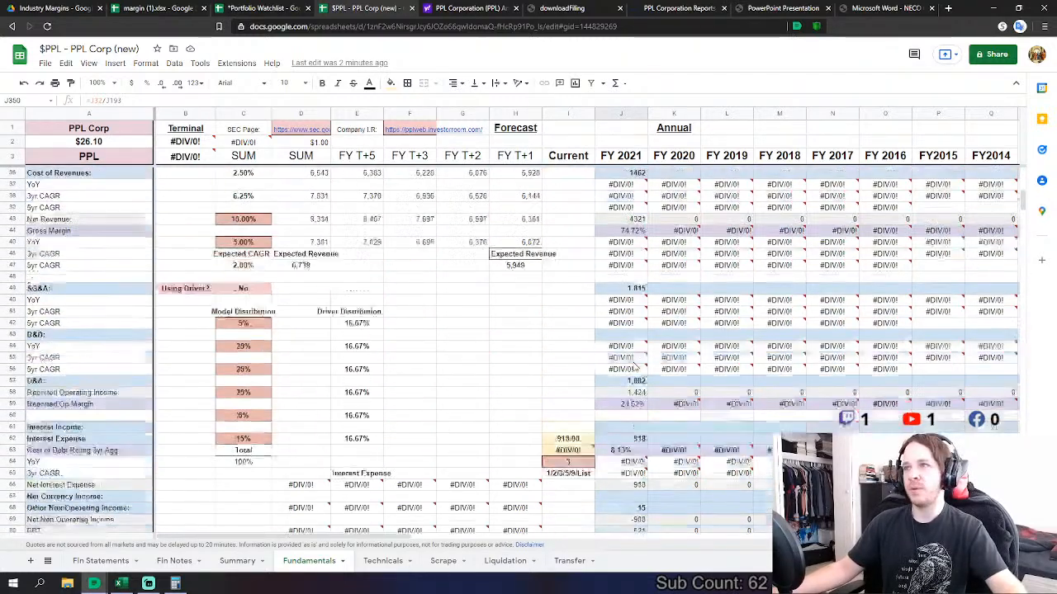
{"action": "scroll", "coordinate": [435, 372], "scroll_direction": "down", "scroll_amount": 2}
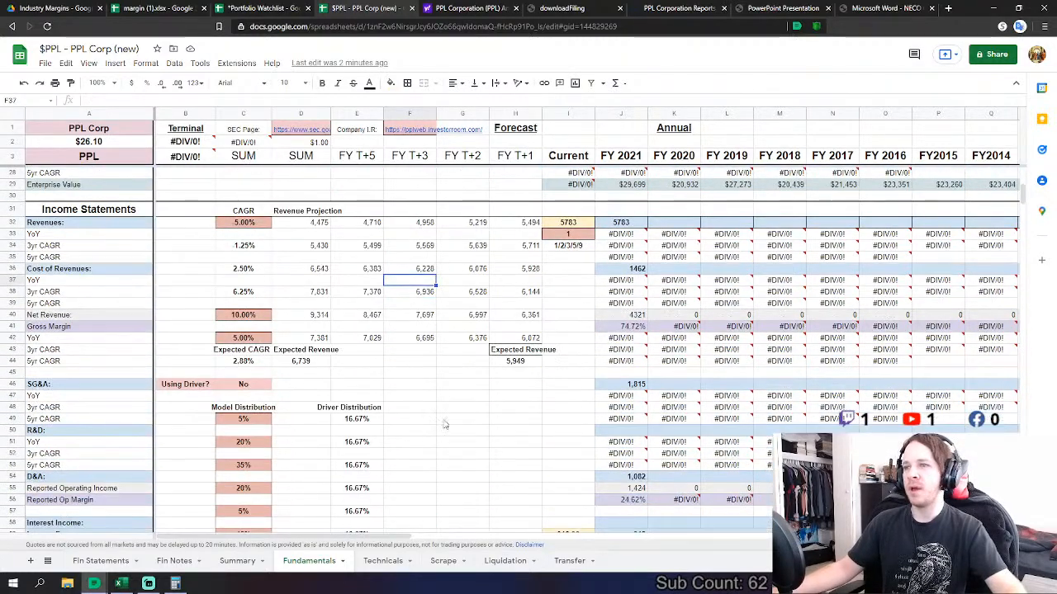
- Link FY 2020 Revenues in K32 of Fundamentals to the 2020 Operating Revenues in J7 of Fin Statements
{"action": "left_click", "coordinate": [450, 420]}
{"action": "left_click", "coordinate": [673, 223]}
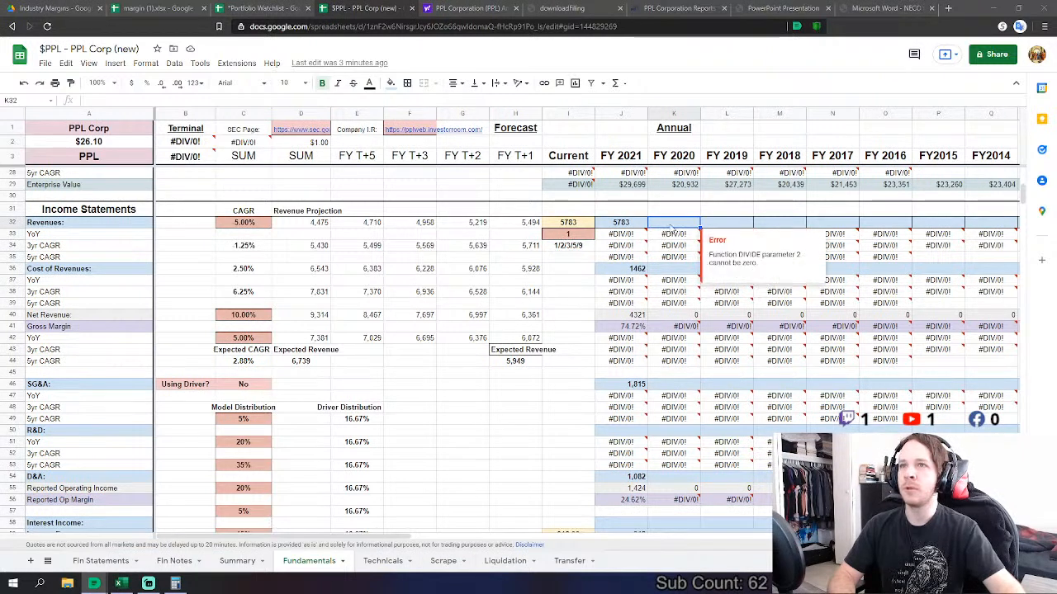
{"action": "type", "text": "="}
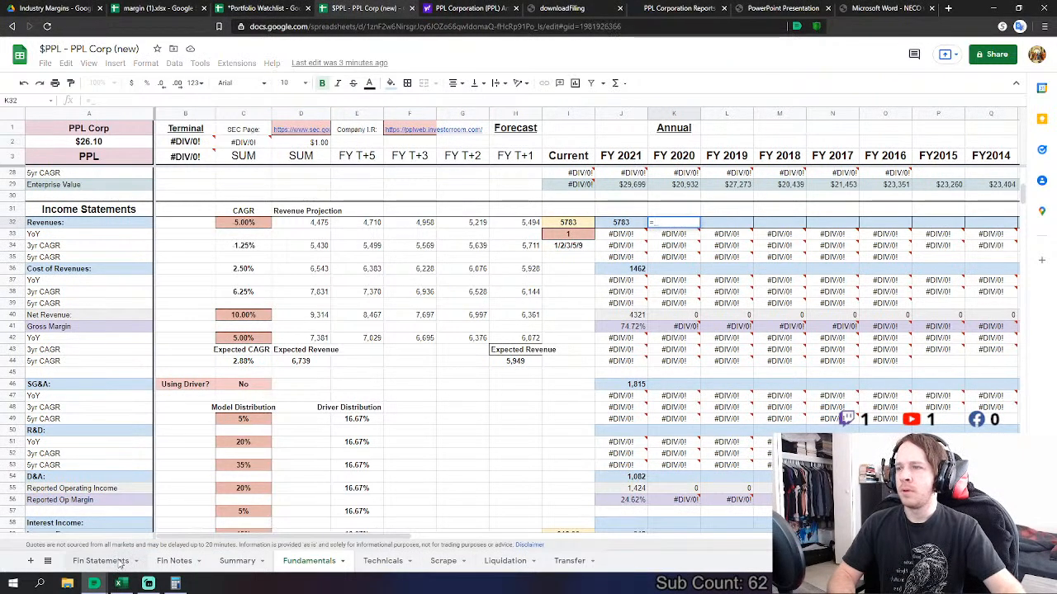
{"action": "left_click", "coordinate": [120, 562]}
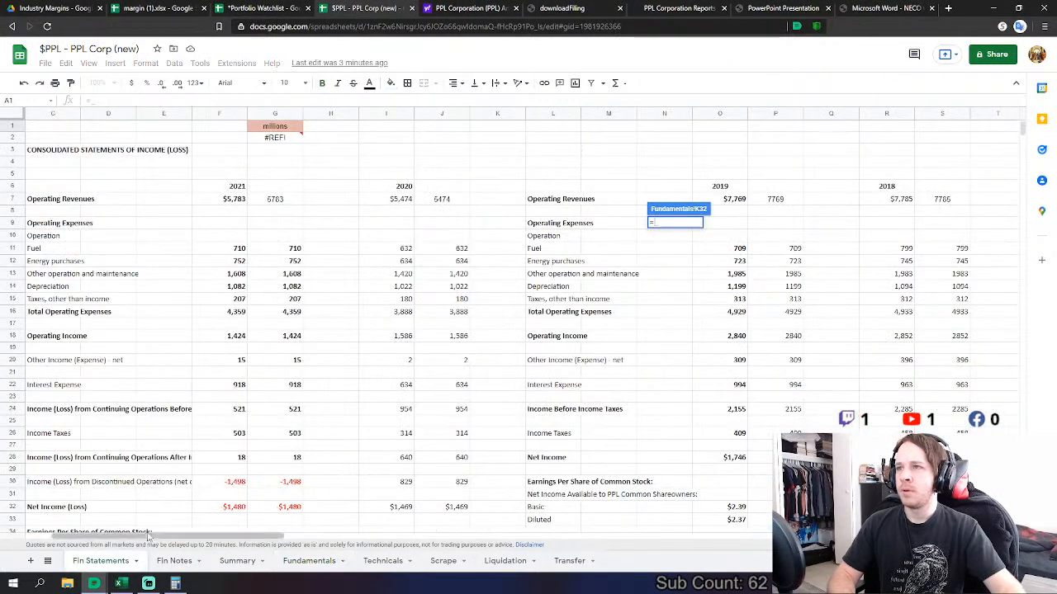
{"action": "left_click", "coordinate": [463, 202]}
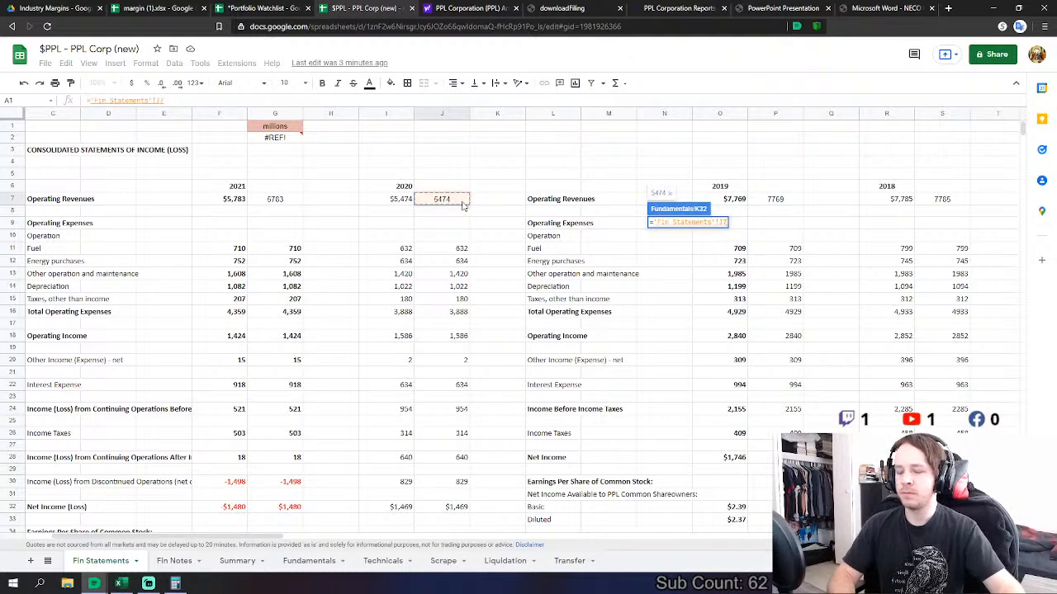
{"action": "key", "text": "Return"}
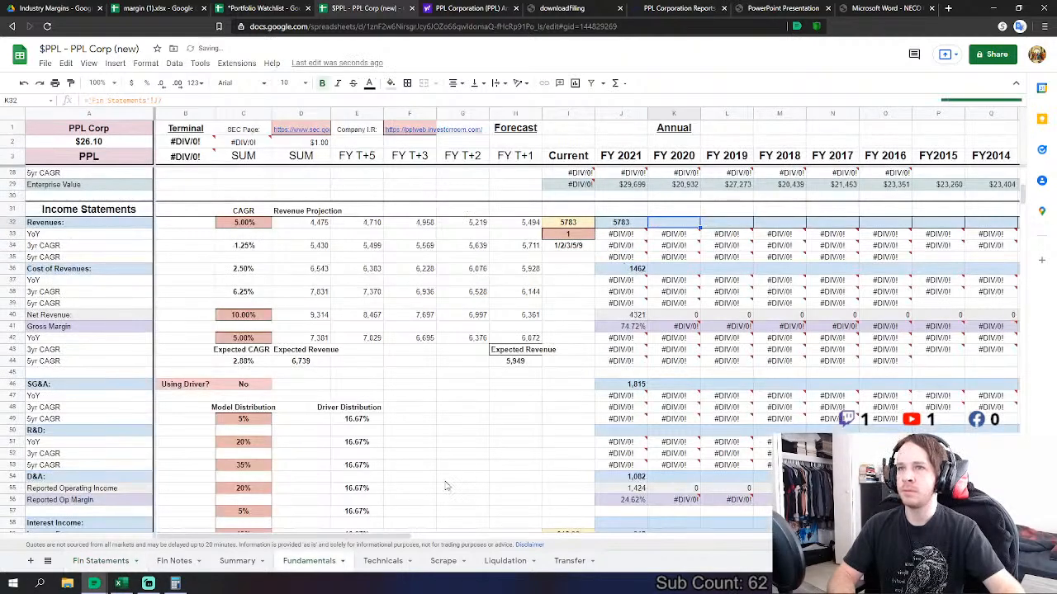
- Set FY 2020 Cost of Revenues in K36 to the sum of 2020 Fuel (J11) and Energy purchases (J12) from Fin Statements
{"action": "left_click_drag", "start_coordinate": [388, 538], "coordinate": [426, 541]}
{"action": "scroll", "coordinate": [440, 385], "scroll_direction": "down", "scroll_amount": 1}
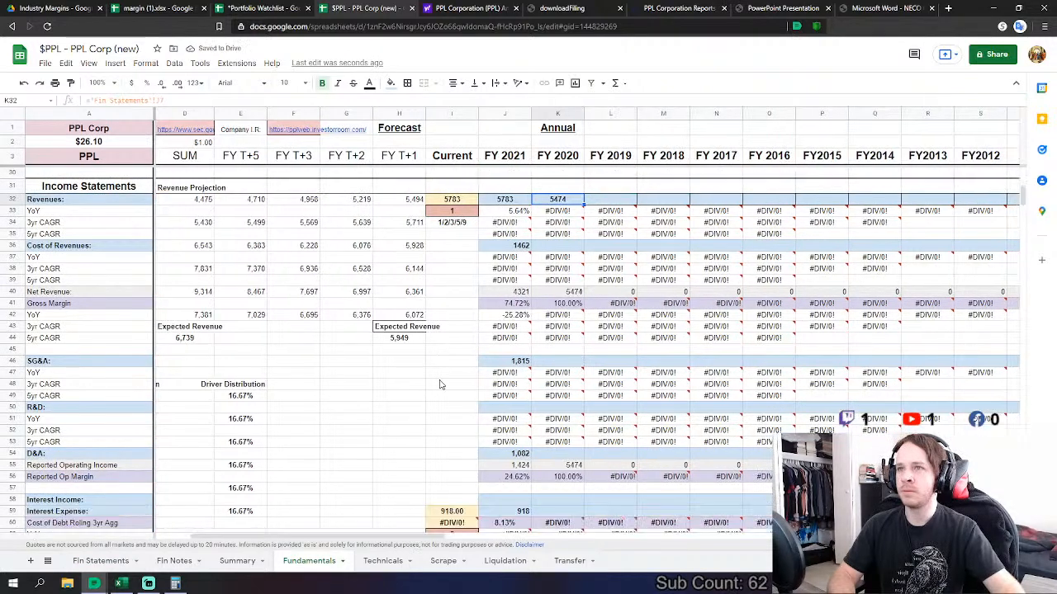
{"action": "left_click", "coordinate": [545, 251]}
{"action": "type", "text": "="}
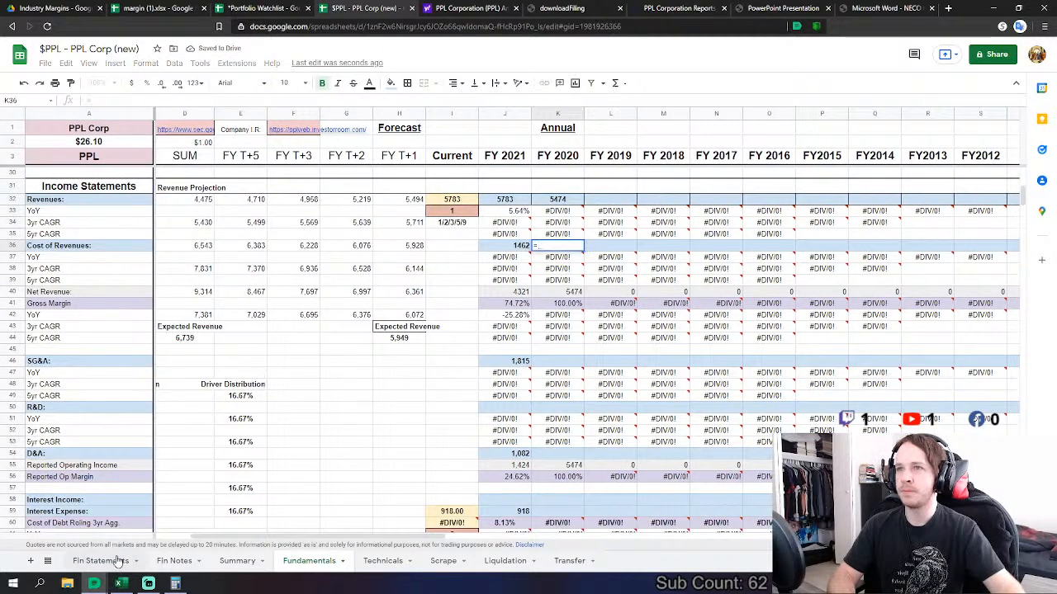
{"action": "left_click", "coordinate": [120, 562]}
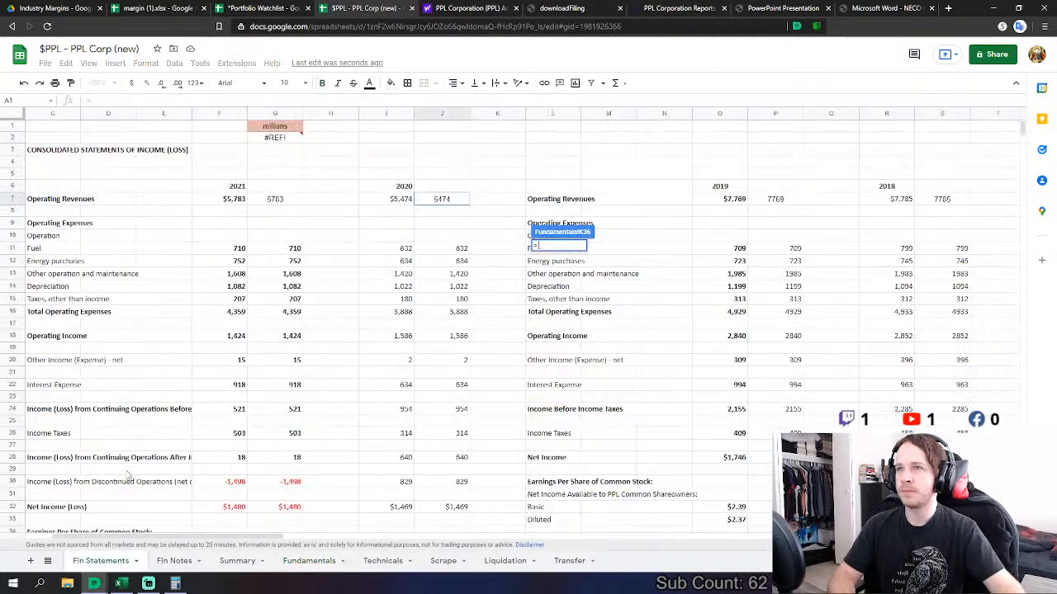
{"action": "left_click", "coordinate": [453, 248]}
{"action": "type", "text": "+"}
{"action": "left_click", "coordinate": [461, 260]}
{"action": "type", "text": "+"}
{"action": "left_click", "coordinate": [459, 274]}
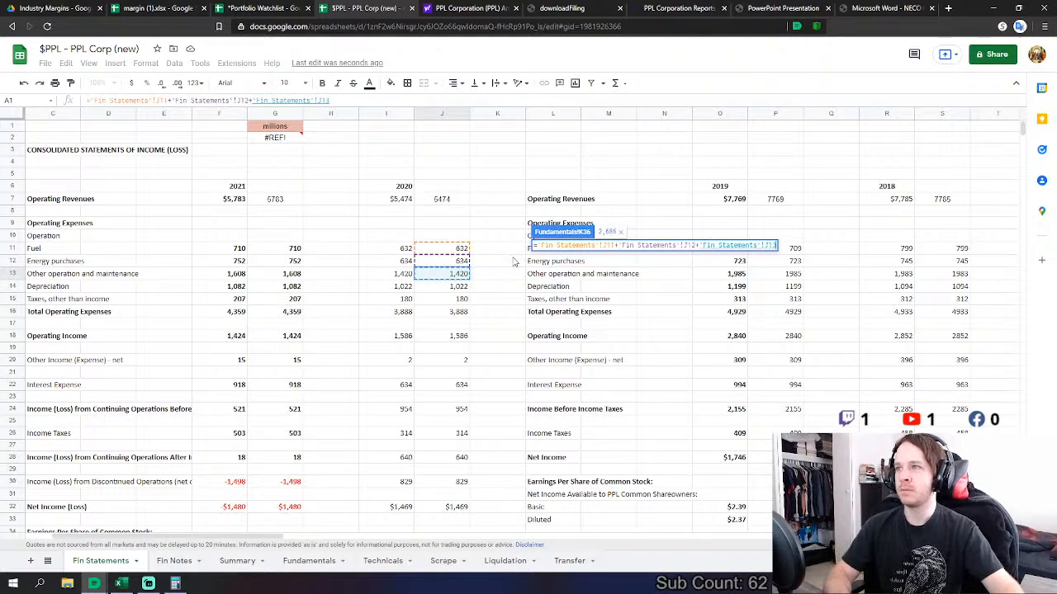
{"action": "key", "text": "BackSpace"}
{"action": "key", "text": "BackSpace"}
{"action": "key", "text": "BackSpace"}
{"action": "key", "text": "BackSpace"}
{"action": "key", "text": "BackSpace"}
{"action": "key", "text": "BackSpace"}
{"action": "key", "text": "BackSpace"}
{"action": "key", "text": "BackSpace"}
{"action": "key", "text": "BackSpace"}
{"action": "key", "text": "BackSpace"}
{"action": "key", "text": "BackSpace"}
{"action": "key", "text": "BackSpace"}
{"action": "key", "text": "BackSpace"}
{"action": "key", "text": "BackSpace"}
{"action": "key", "text": "BackSpace"}
{"action": "key", "text": "BackSpace"}
{"action": "key", "text": "BackSpace"}
{"action": "key", "text": "BackSpace"}
{"action": "key", "text": "BackSpace"}
{"action": "key", "text": "BackSpace"}
{"action": "key", "text": "BackSpace"}
{"action": "key", "text": "Return"}
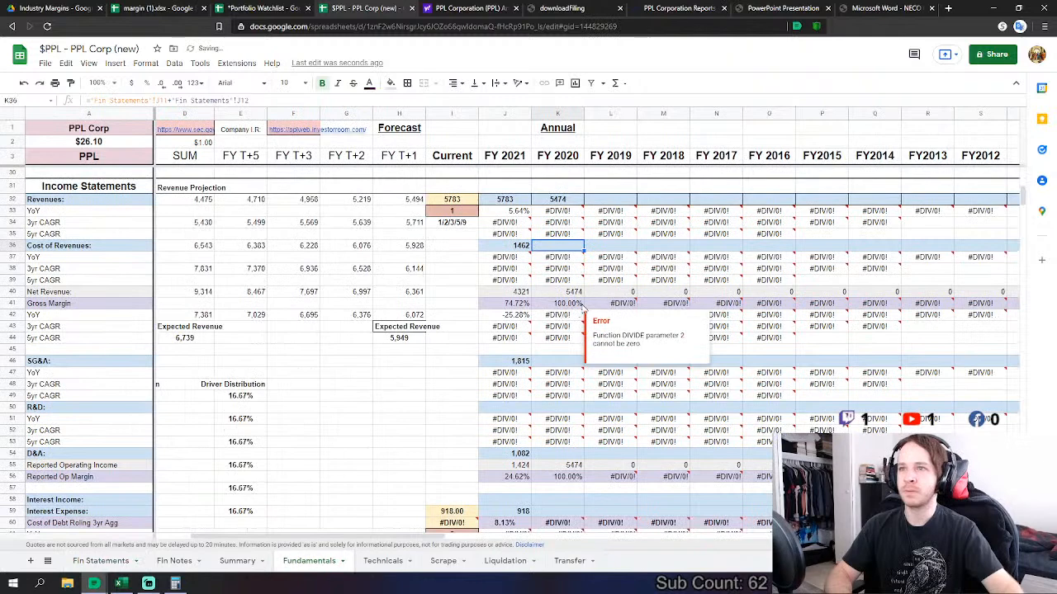
- Set FY 2020 SG&A in K46 to 2020 Other operation and maintenance (J13) plus Taxes, other than income (J15) from Fin Statements
{"action": "scroll", "coordinate": [654, 259], "scroll_direction": "down", "scroll_amount": 1}
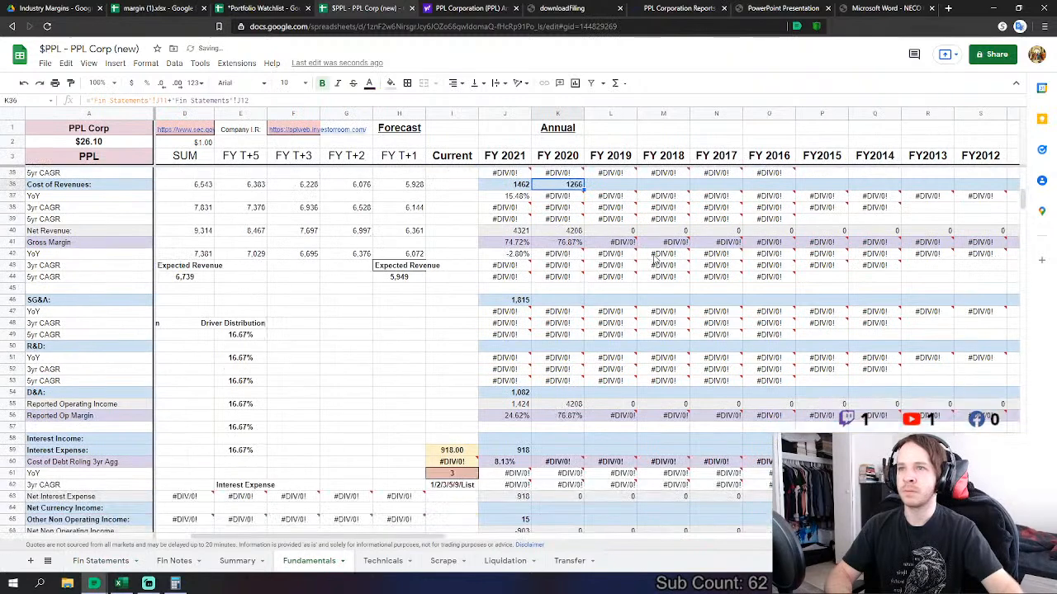
{"action": "left_click", "coordinate": [557, 300]}
{"action": "type", "text": "="}
{"action": "left_click", "coordinate": [124, 560]}
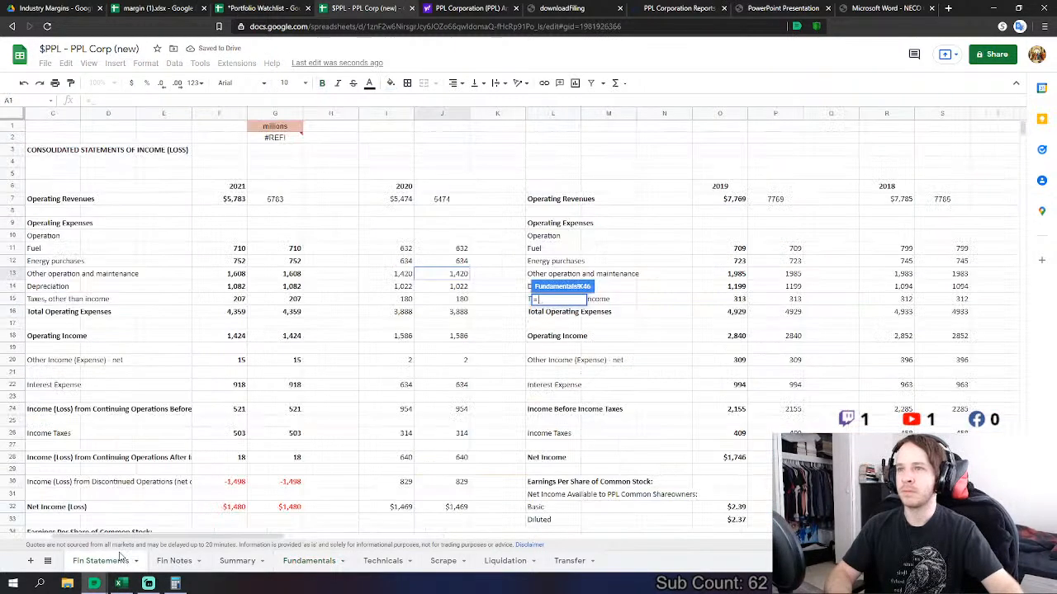
{"action": "left_click", "coordinate": [454, 274]}
{"action": "type", "text": "+"}
{"action": "left_click", "coordinate": [457, 299]}
{"action": "key", "text": "Return"}
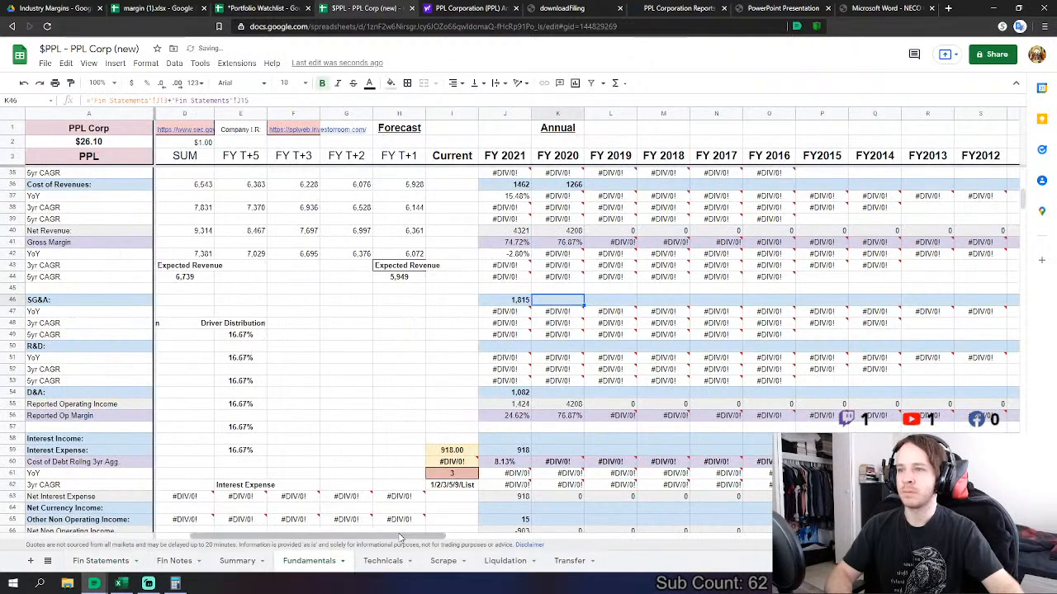
- Link FY 2020 D&A in K54 to the 2020 Depreciation in J14 of Fin Statements
{"action": "left_click_drag", "start_coordinate": [408, 538], "coordinate": [419, 541]}
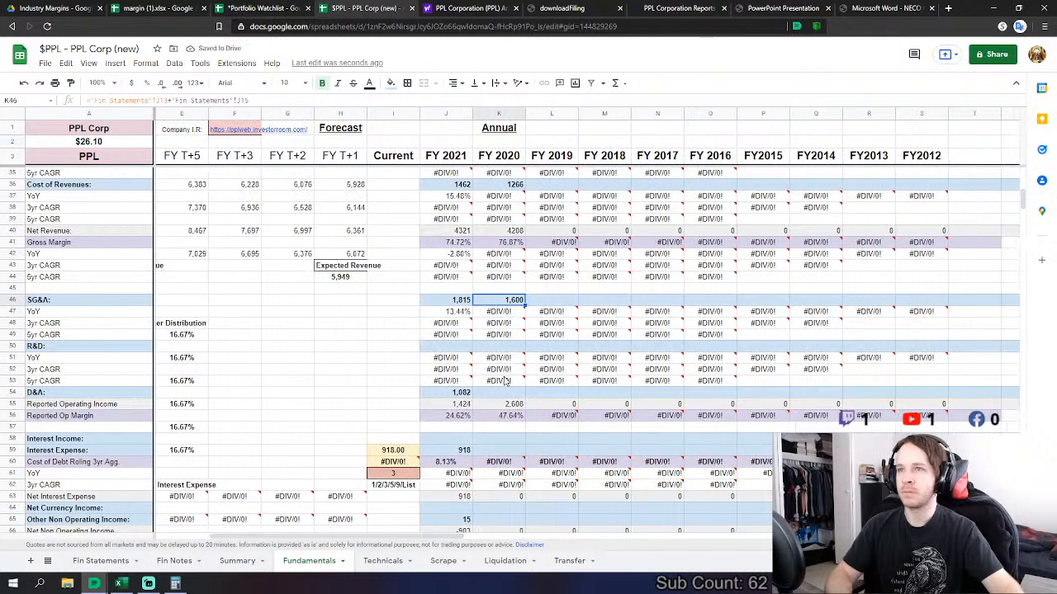
{"action": "left_click", "coordinate": [507, 394]}
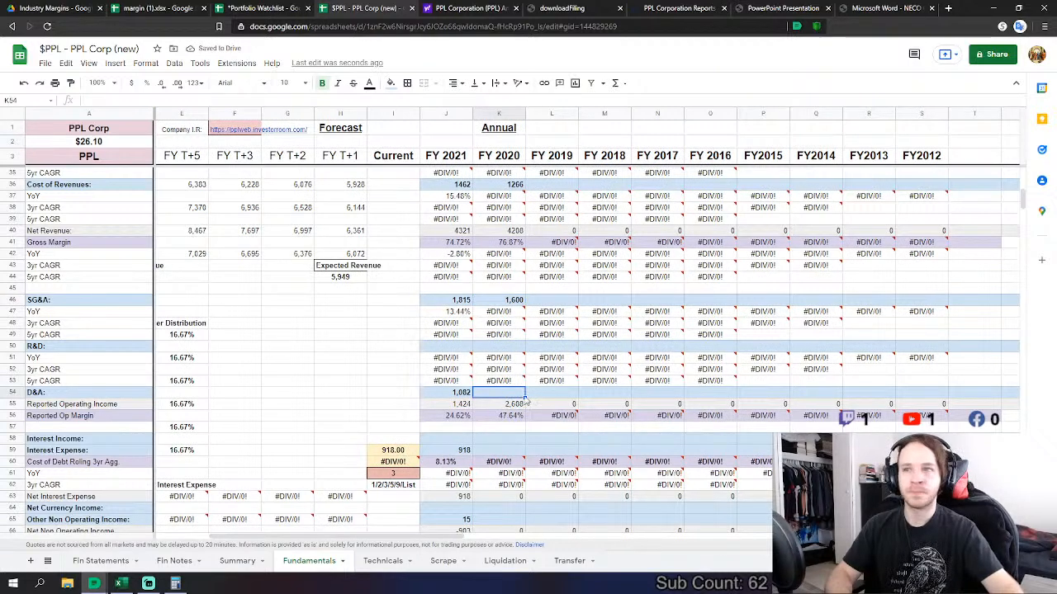
{"action": "type", "text": "="}
{"action": "left_click", "coordinate": [105, 566]}
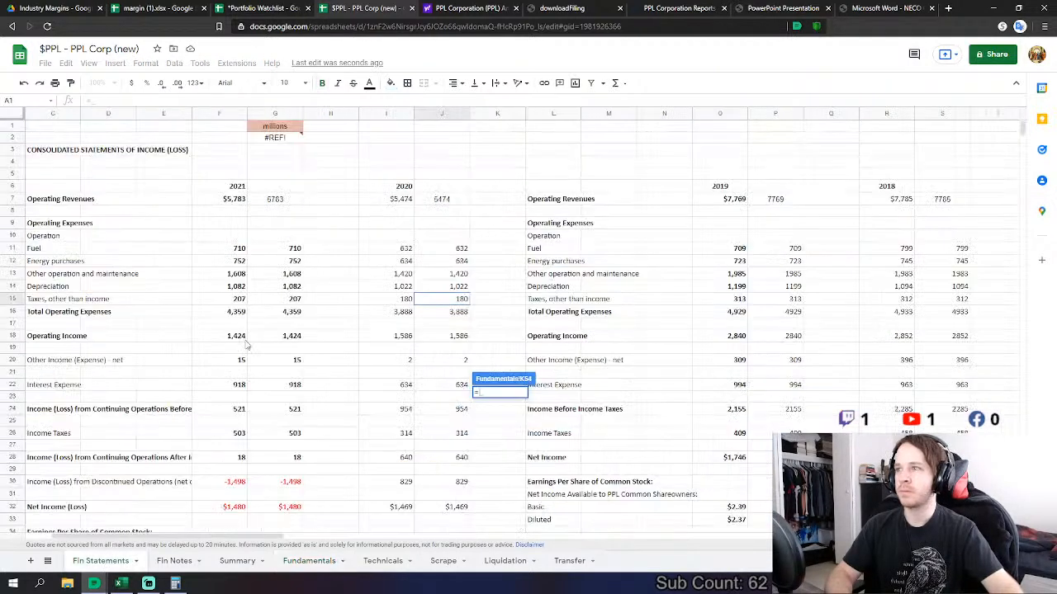
{"action": "left_click", "coordinate": [454, 286]}
{"action": "key", "text": "Return"}
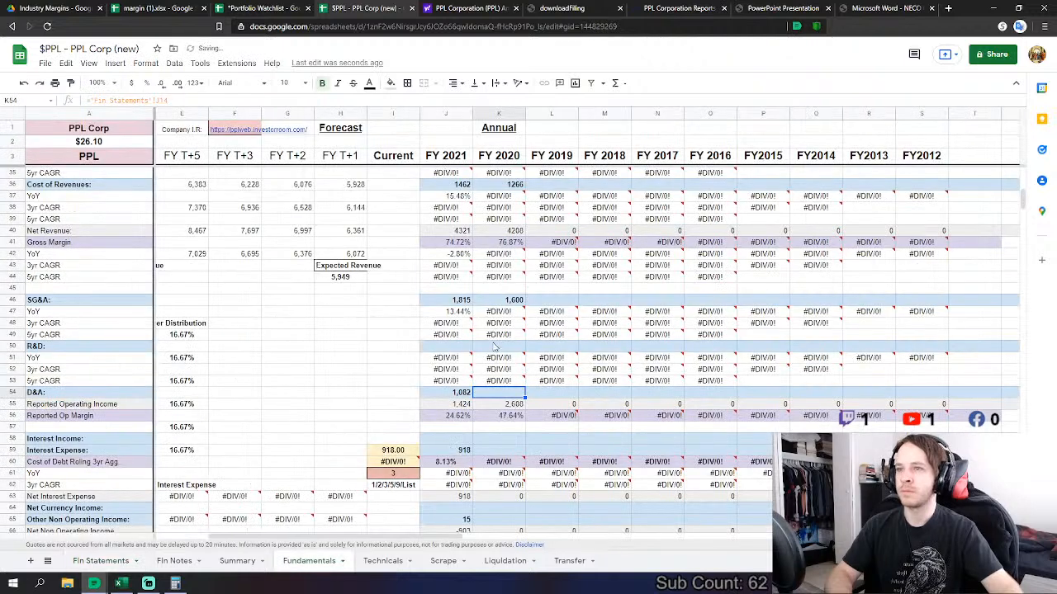
- Link FY 2020 Interest Expense in K59 of Fundamentals to the 2020 Interest Expense in J22 of Fin Statements
{"action": "left_click", "coordinate": [497, 372]}
{"action": "type", "text": "="}
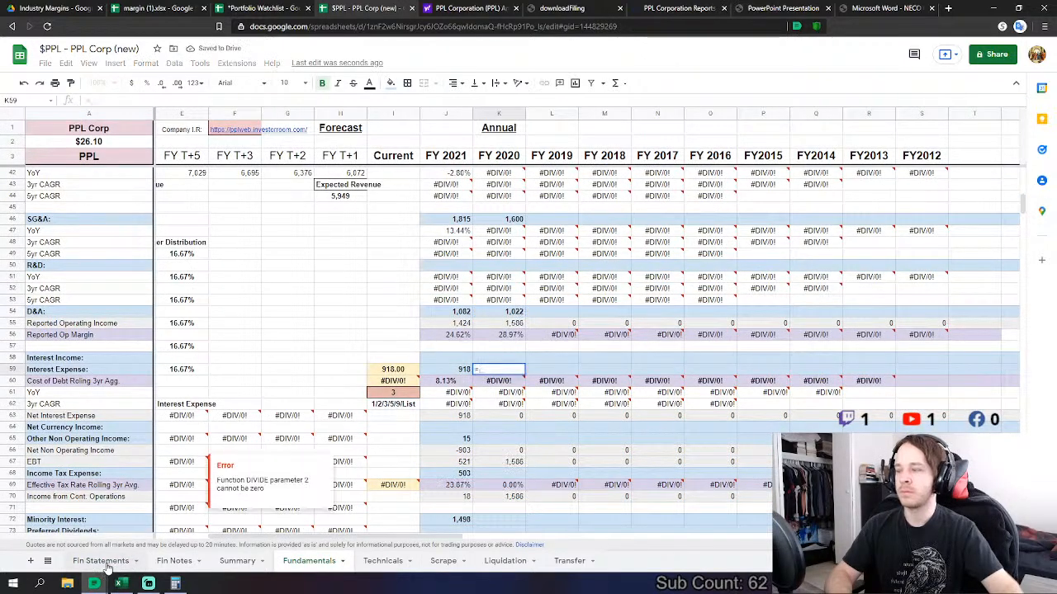
{"action": "left_click", "coordinate": [102, 561]}
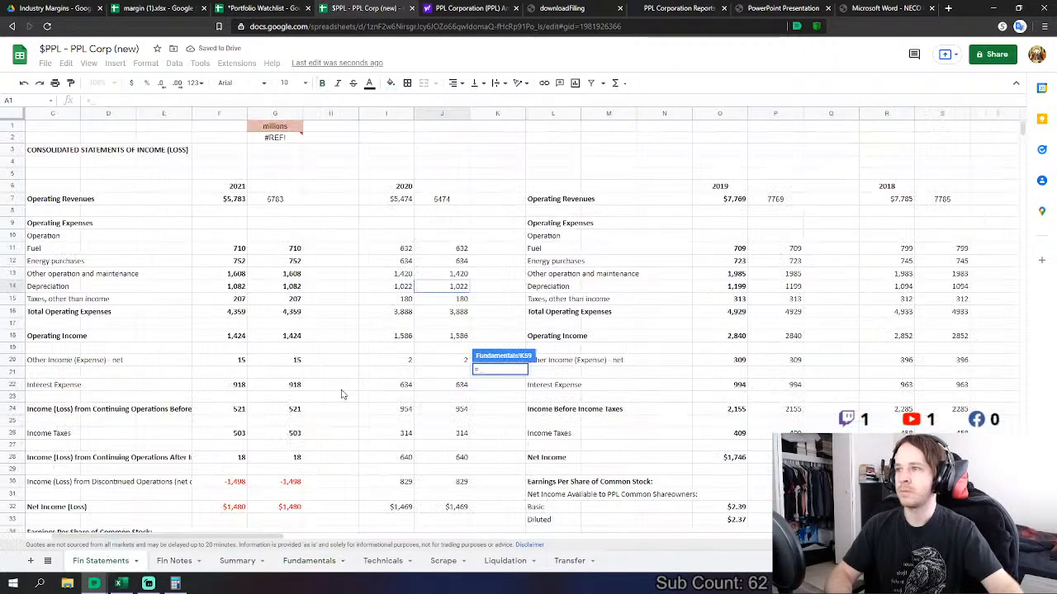
{"action": "left_click", "coordinate": [458, 386]}
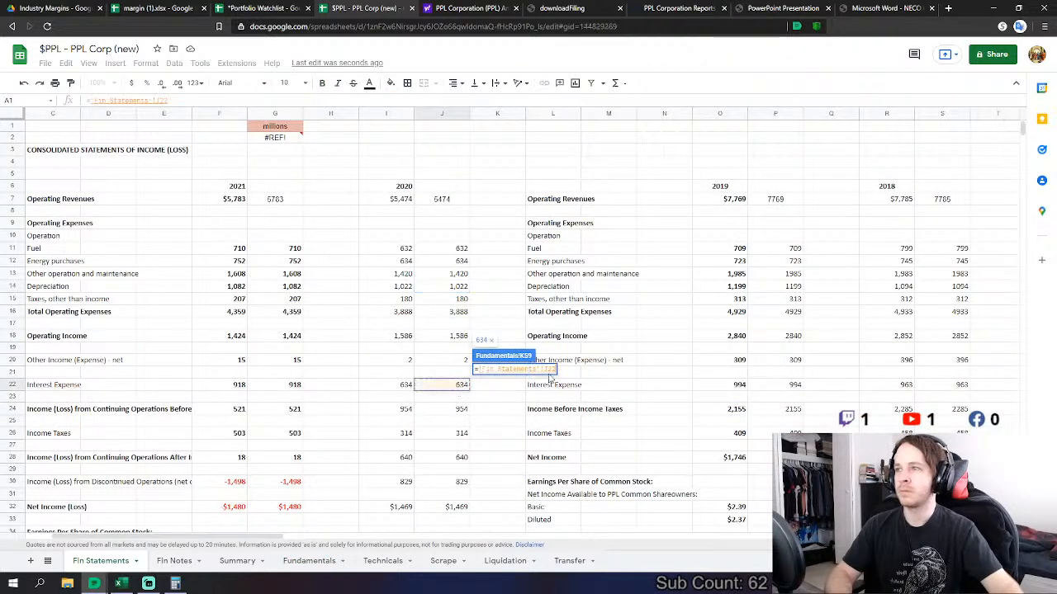
{"action": "key", "text": "Return"}
- Link FY 2020 Other Non Operating Income in K65 to the 2020 Other Income (Expense) - net in J20 of Fin Statements
{"action": "left_click", "coordinate": [490, 440]}
{"action": "type", "text": "="}
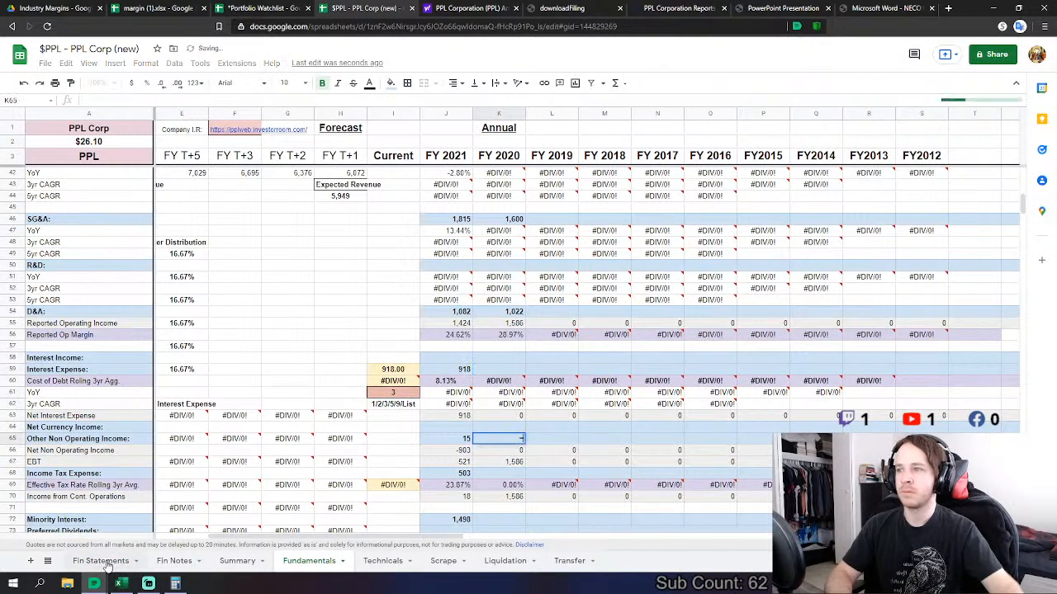
{"action": "left_click", "coordinate": [102, 561]}
{"action": "left_click", "coordinate": [454, 363]}
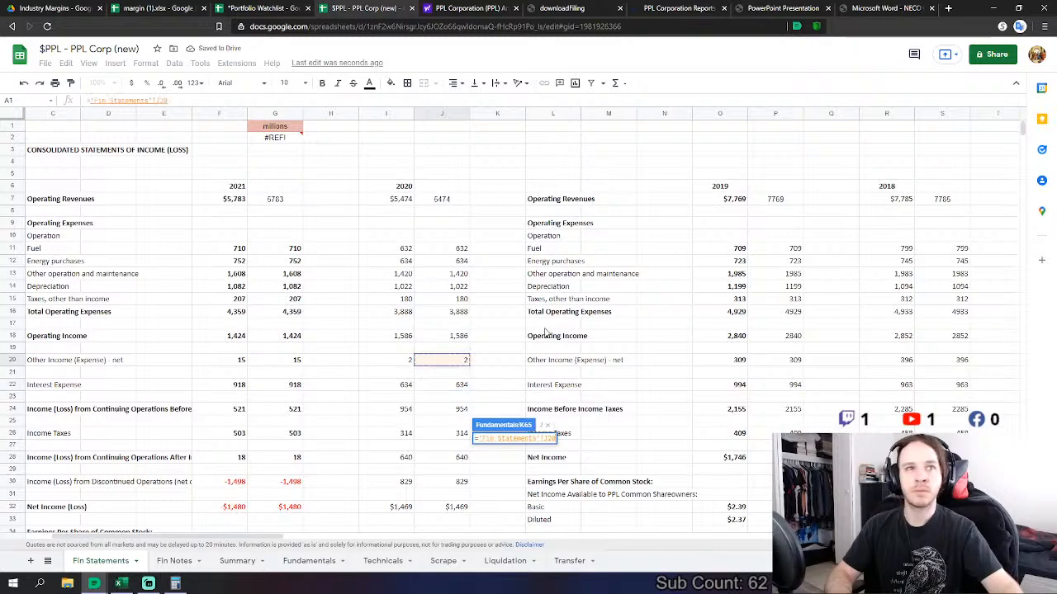
{"action": "key", "text": "Return"}
- Link FY 2020 Income Tax Expense in K68 to the 2020 Income Taxes in J26 of Fin Statements
{"action": "scroll", "coordinate": [512, 388], "scroll_direction": "down", "scroll_amount": 2}
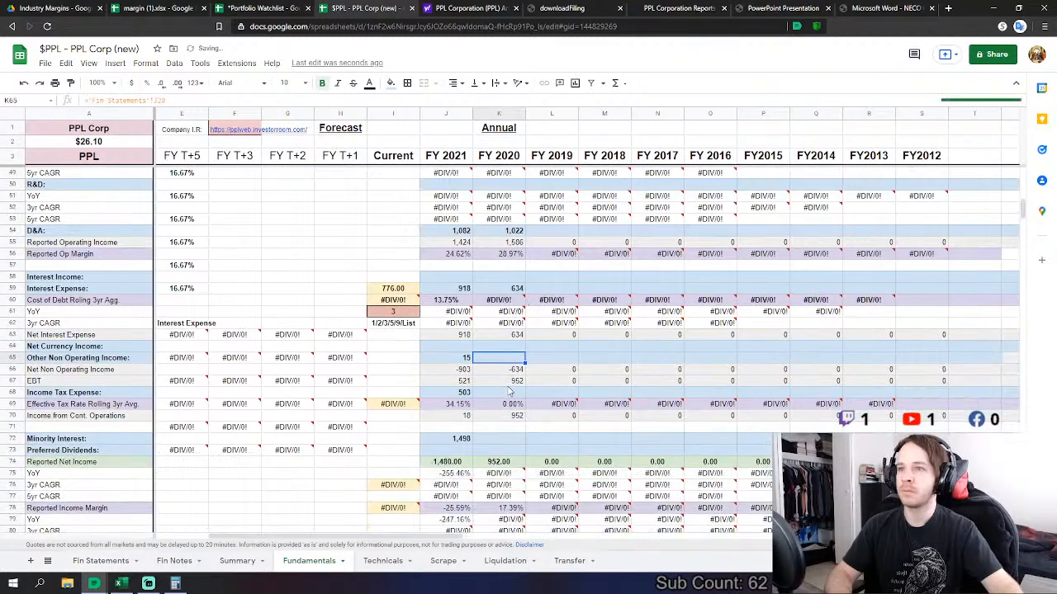
{"action": "left_click", "coordinate": [499, 392]}
{"action": "type", "text": "="}
{"action": "left_click", "coordinate": [103, 561]}
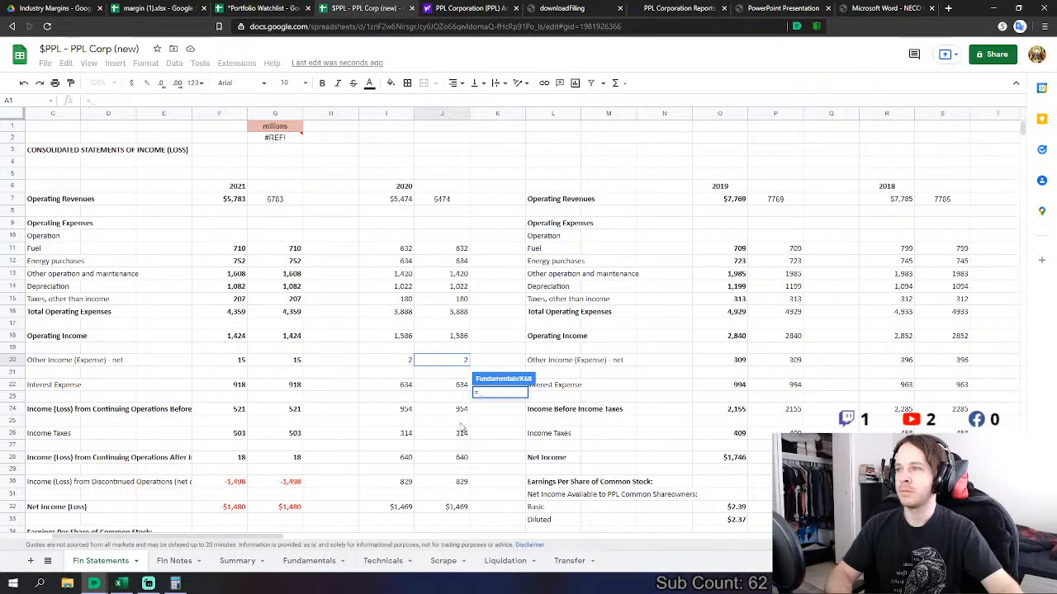
{"action": "left_click", "coordinate": [461, 433]}
{"action": "key", "text": "Return"}
- Link FY 2020 Minority Interest in K72 to the 2020 Income (Loss) from Discontinued Operations in J30 of Fin Statements
{"action": "scroll", "coordinate": [522, 377], "scroll_direction": "down", "scroll_amount": 2}
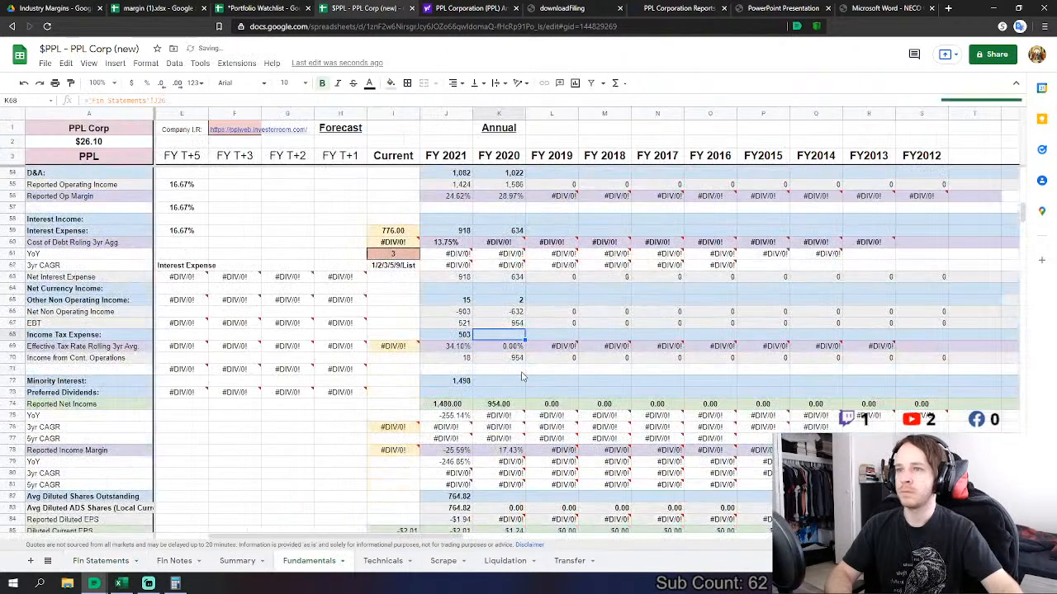
{"action": "left_click", "coordinate": [522, 379]}
{"action": "type", "text": "="}
{"action": "left_click", "coordinate": [103, 561]}
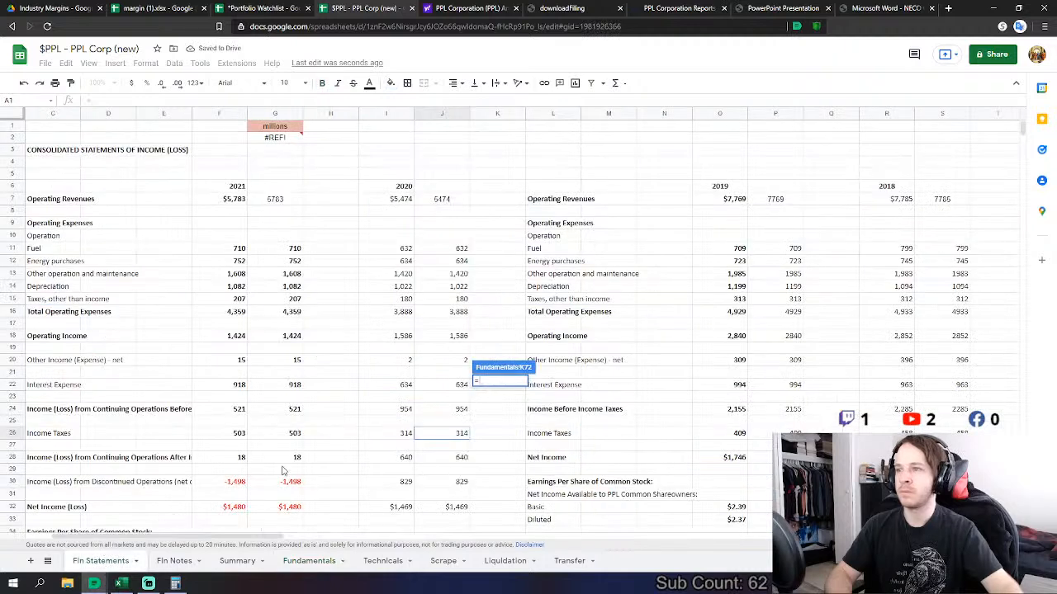
{"action": "left_click", "coordinate": [461, 481]}
{"action": "scroll", "coordinate": [479, 462], "scroll_direction": "down", "scroll_amount": 2}
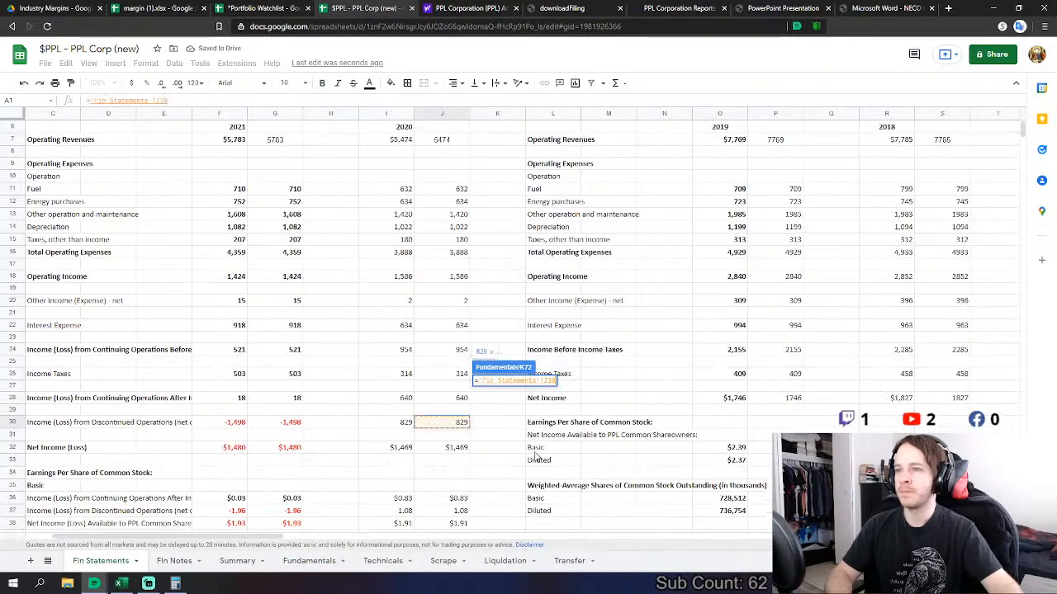
{"action": "key", "text": "Return"}
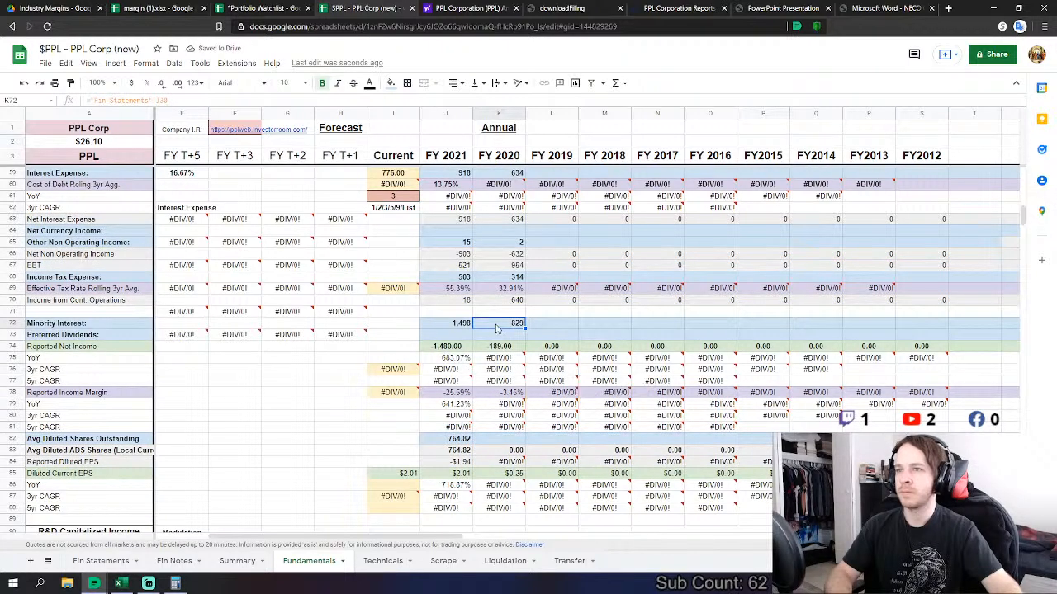
- Reverse the sign of the FY 2020 Minority Interest reference in K72 so it is entered as a negative
{"action": "double_click", "coordinate": [496, 327]}
{"action": "key", "text": "Escape"}
{"action": "key", "text": "Delete"}
- Set FY 2020 Avg Diluted Shares Outstanding in K82 to the 2020 Diluted shares in J47 of Fin Statements divided by 1000
{"action": "left_click", "coordinate": [510, 440]}
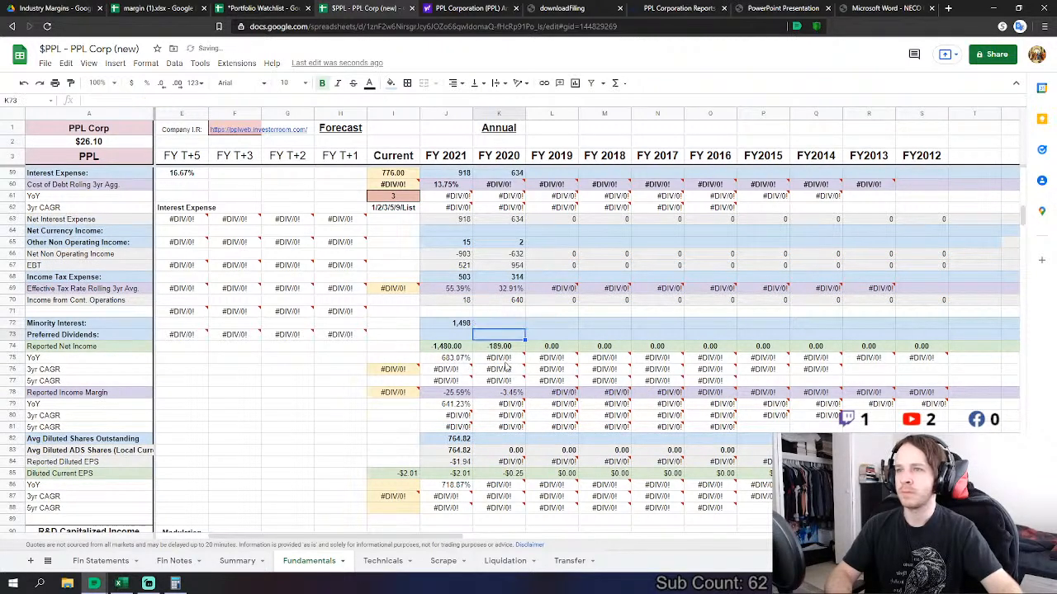
{"action": "type", "text": "="}
{"action": "left_click", "coordinate": [101, 561]}
{"action": "scroll", "coordinate": [438, 499], "scroll_direction": "down", "scroll_amount": 4}
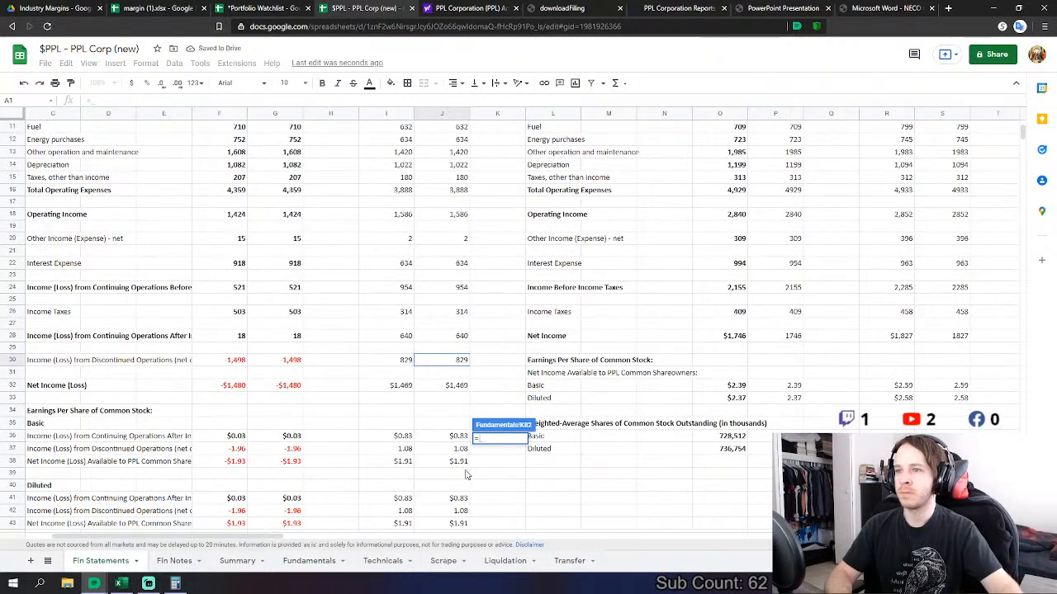
{"action": "left_click", "coordinate": [455, 511]}
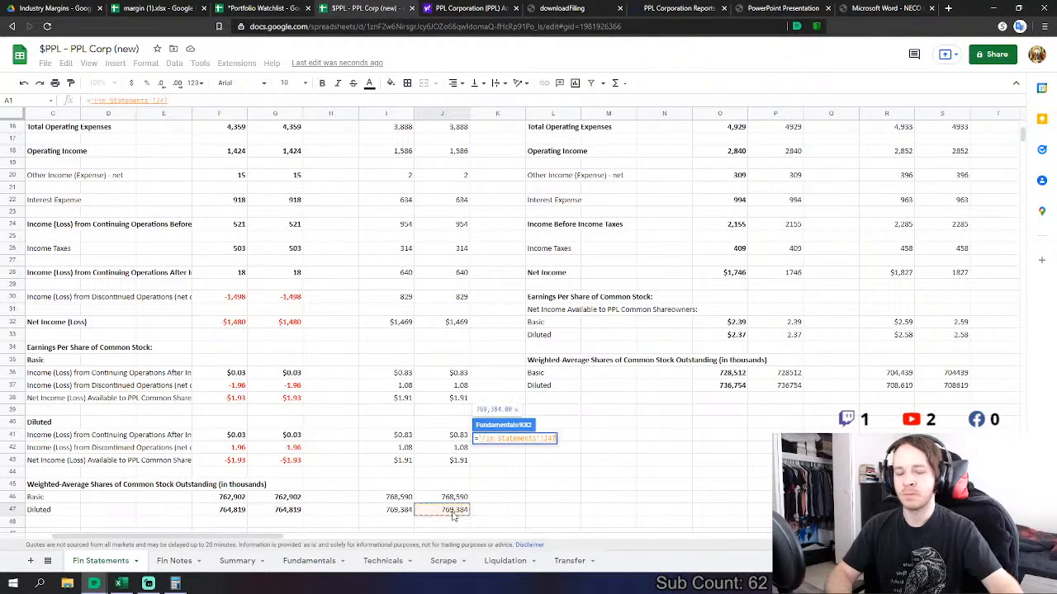
{"action": "type", "text": "/1000"}
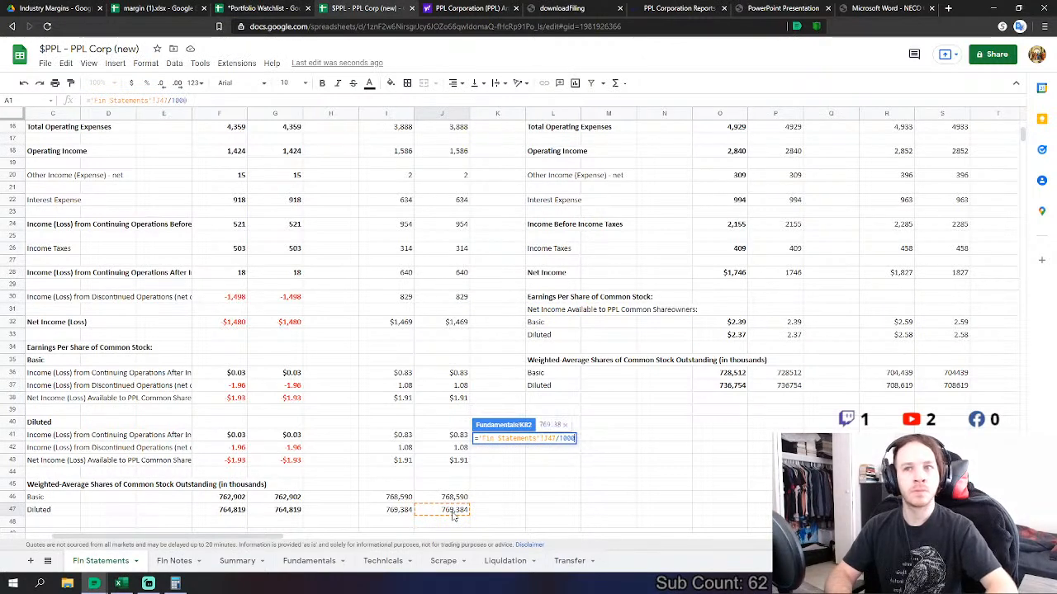
{"action": "key", "text": "Return"}
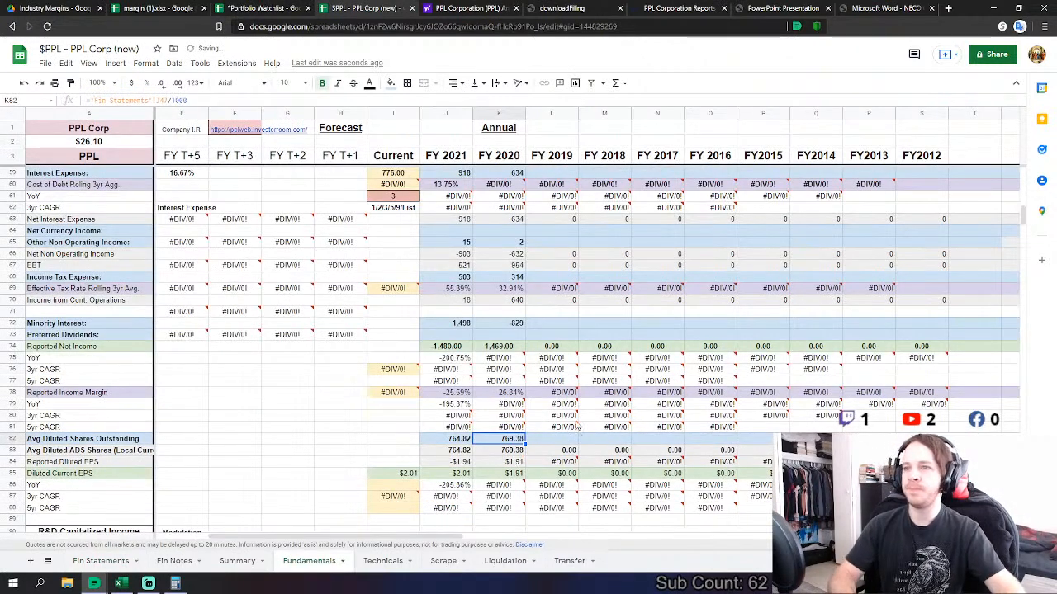
- Set FY 2020 CF Depreciation & Amortization in K127 to the sum of 2020 Depreciation (J75) and Amortization (J76) from the cash flow statement
{"action": "scroll", "coordinate": [452, 517], "scroll_direction": "down", "scroll_amount": 5}
{"action": "scroll", "coordinate": [512, 425], "scroll_direction": "down", "scroll_amount": 7}
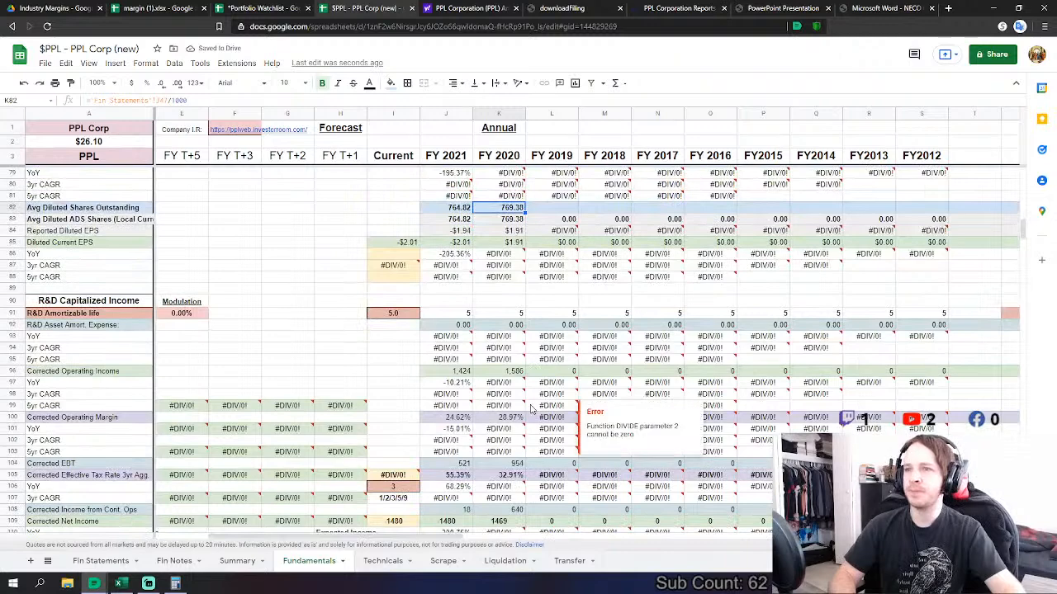
{"action": "scroll", "coordinate": [526, 408], "scroll_direction": "down", "scroll_amount": 6}
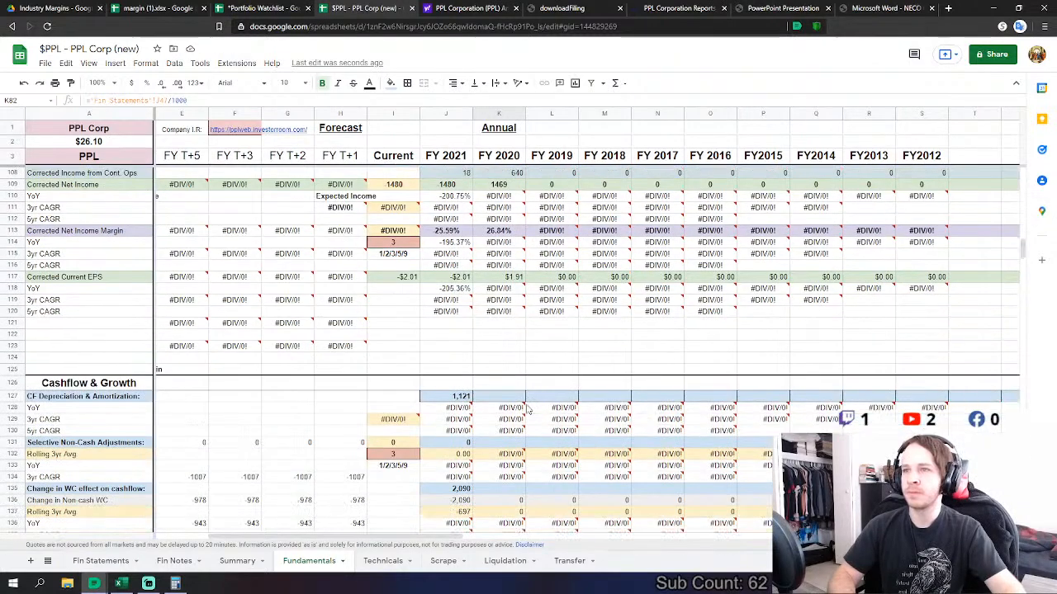
{"action": "left_click", "coordinate": [504, 395]}
{"action": "scroll", "coordinate": [495, 400], "scroll_direction": "down", "scroll_amount": 2}
{"action": "type", "text": "="}
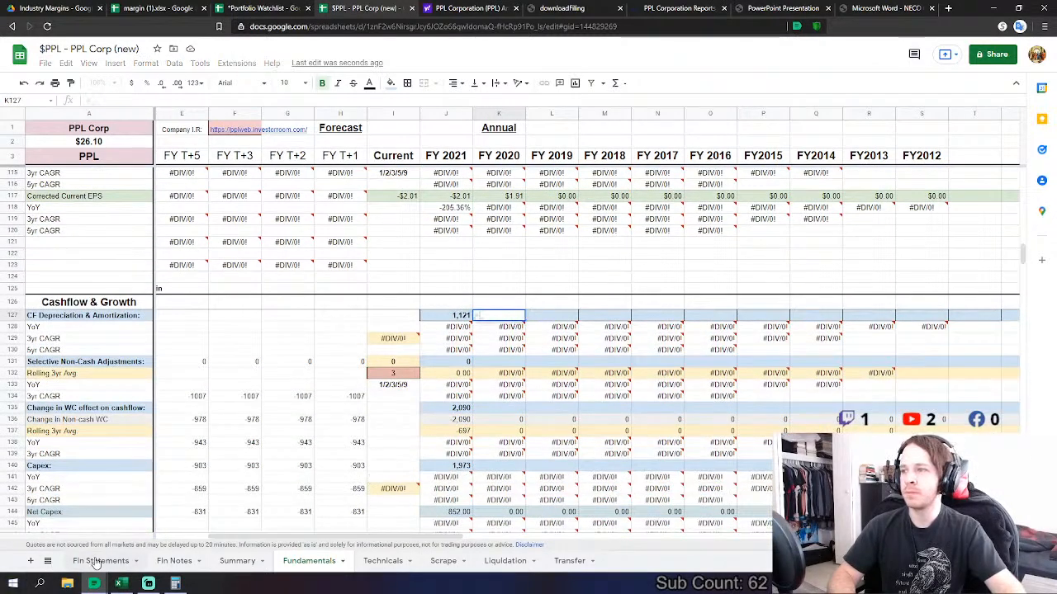
{"action": "left_click", "coordinate": [101, 560]}
{"action": "scroll", "coordinate": [407, 409], "scroll_direction": "down", "scroll_amount": 10}
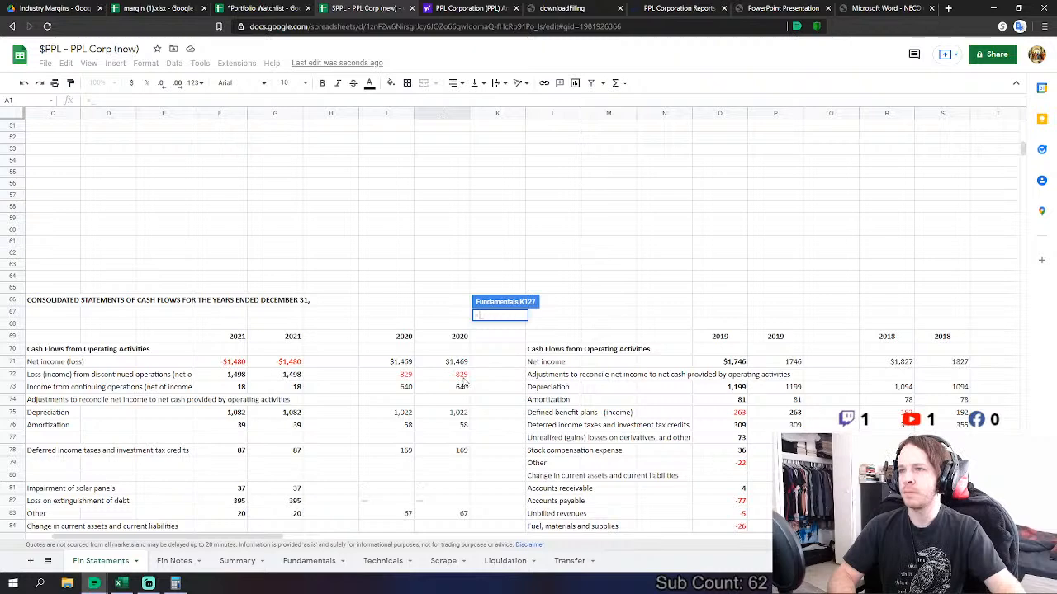
{"action": "left_click", "coordinate": [459, 413]}
{"action": "type", "text": "+"}
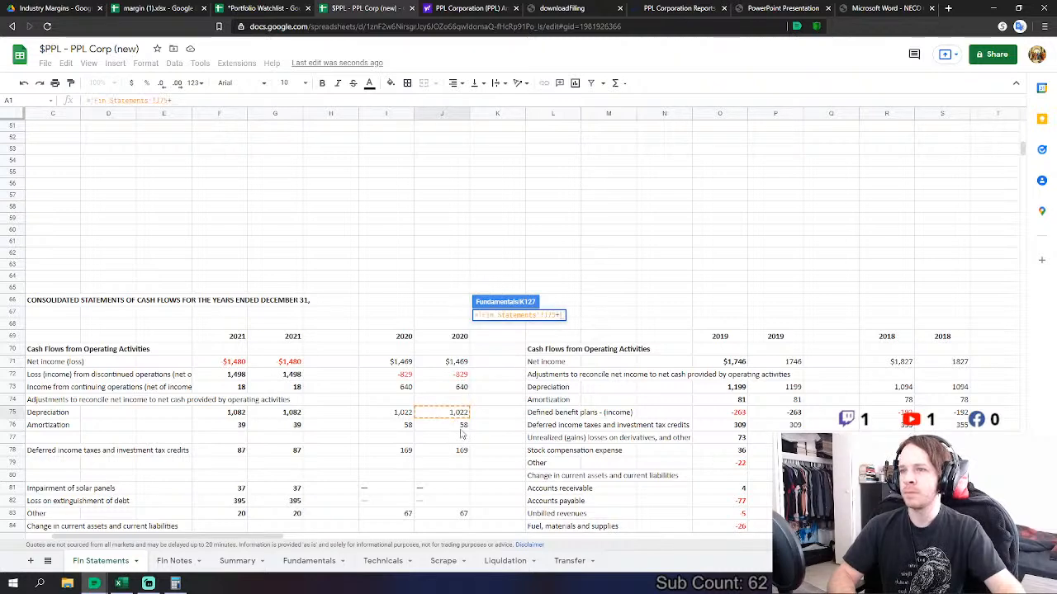
{"action": "left_click", "coordinate": [463, 428]}
{"action": "scroll", "coordinate": [529, 410], "scroll_direction": "down", "scroll_amount": 2}
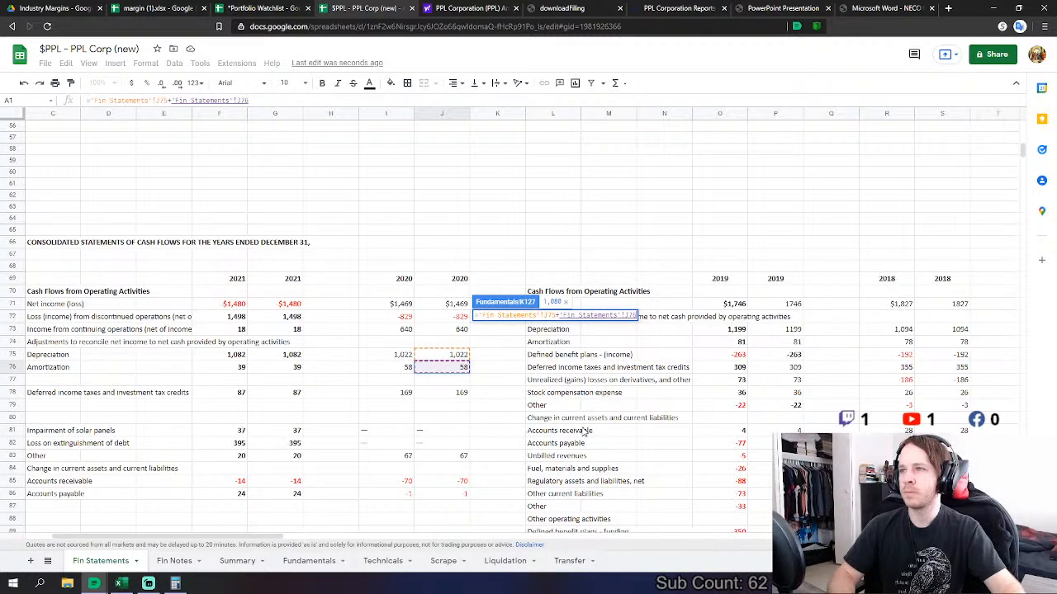
{"action": "key", "text": "Return"}
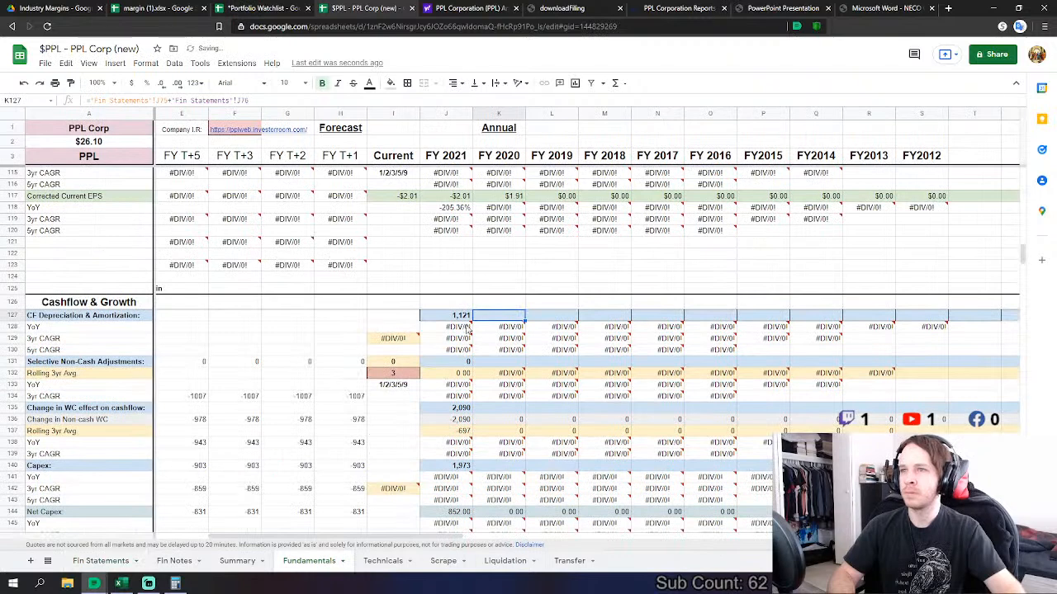
- Check the FY 2021 cash flow formulas in column J and set FY 2020 Selective Non-Cash Adjustments in K131 to 0
{"action": "key", "text": "Left"}
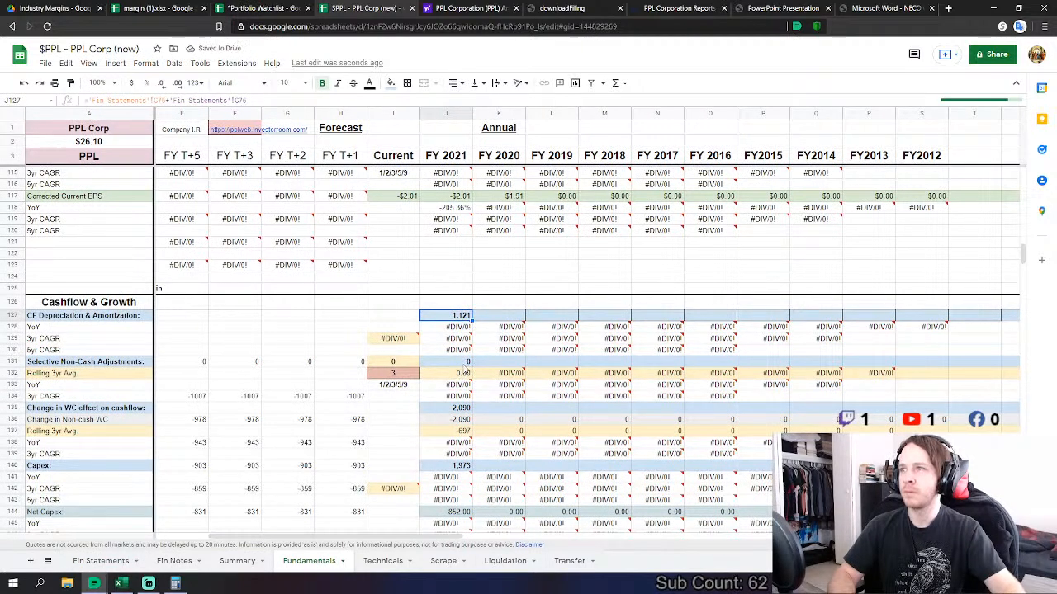
{"action": "left_click", "coordinate": [462, 363]}
{"action": "left_click", "coordinate": [465, 408]}
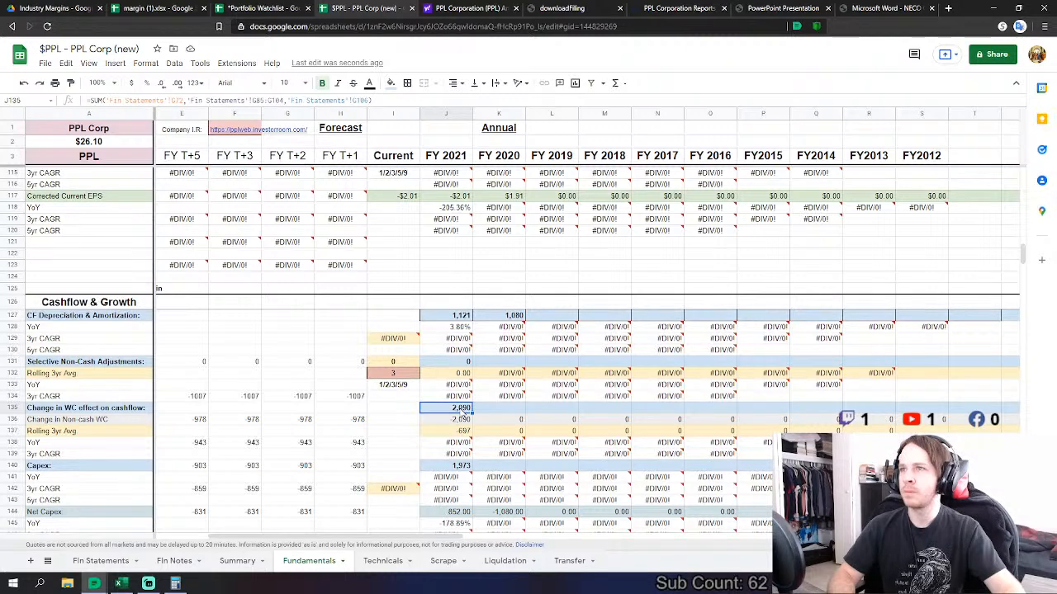
{"action": "left_click", "coordinate": [505, 410]}
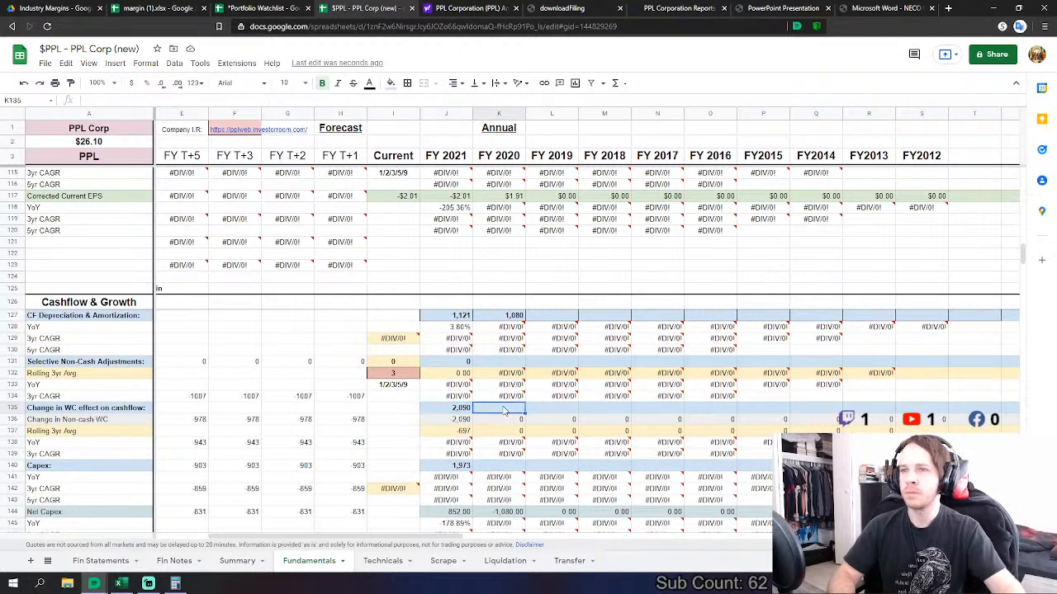
{"action": "left_click", "coordinate": [511, 364]}
{"action": "type", "text": "0"}
{"action": "key", "text": "Return"}
- Start a SUM for FY 2020 Change in WC effect on cashflow in K135 with 2020 Loss (income) from discontinued operations, J72 of Fin Statements
{"action": "key", "text": "Down"}
{"action": "key", "text": "Down"}
{"action": "key", "text": "Down"}
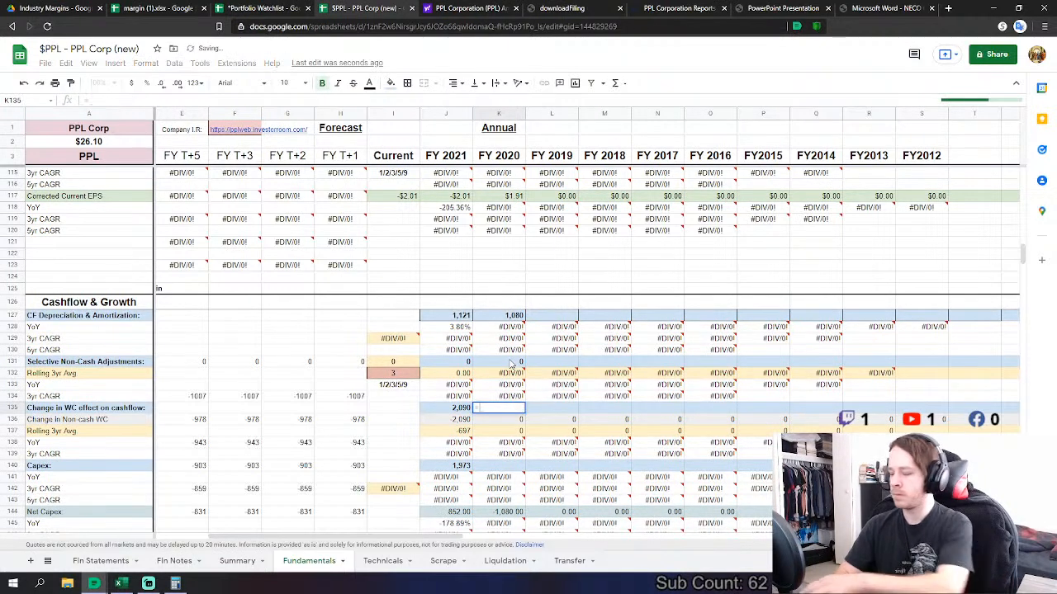
{"action": "type", "text": "s"}
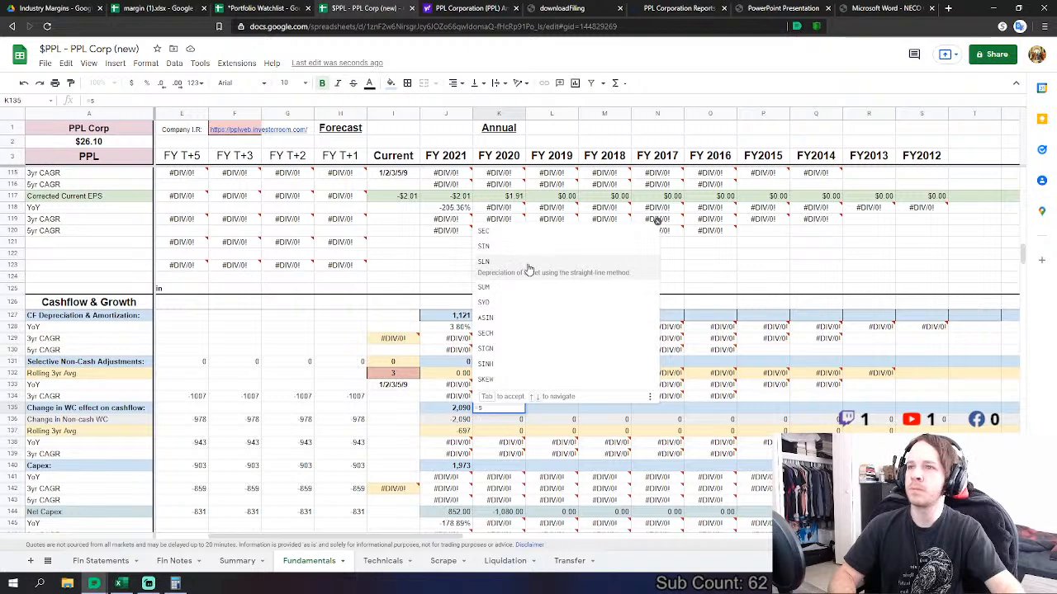
{"action": "left_click", "coordinate": [493, 286]}
{"action": "left_click", "coordinate": [98, 565]}
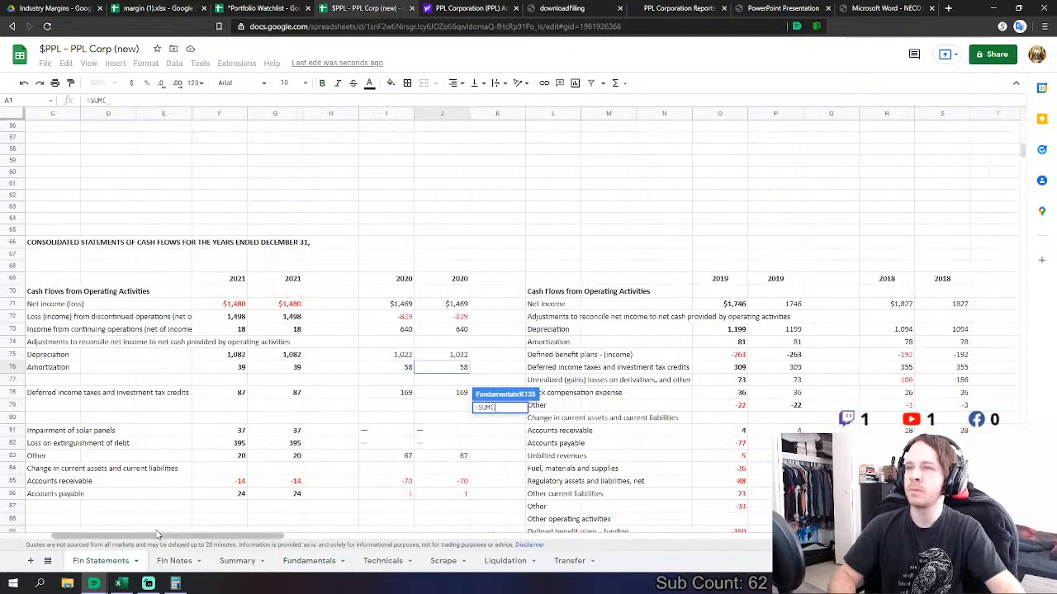
{"action": "left_click", "coordinate": [452, 319]}
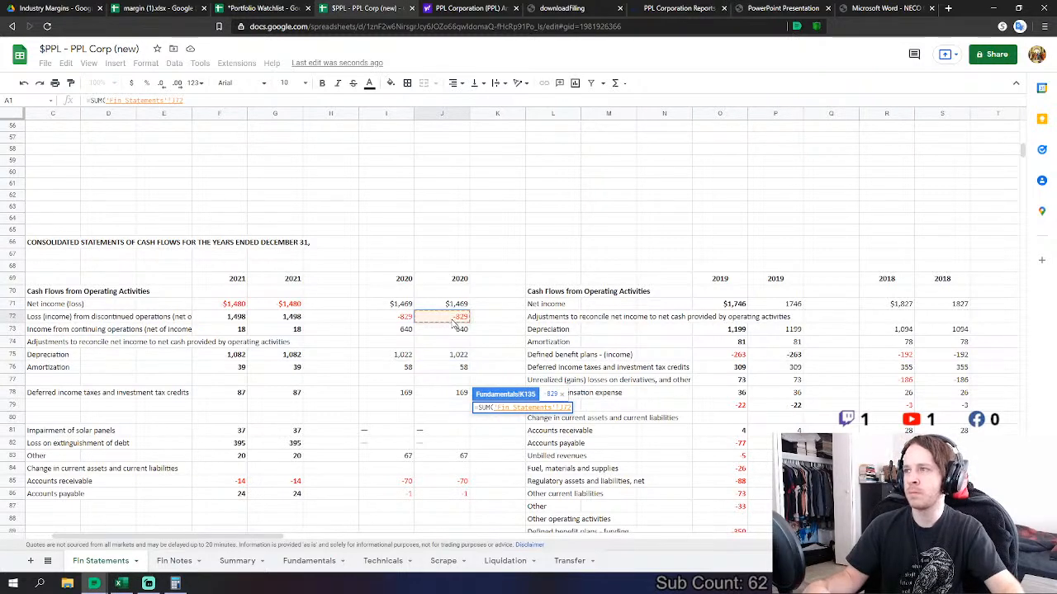
{"action": "type", "text": ","}
{"action": "scroll", "coordinate": [447, 355], "scroll_direction": "down", "scroll_amount": 2}
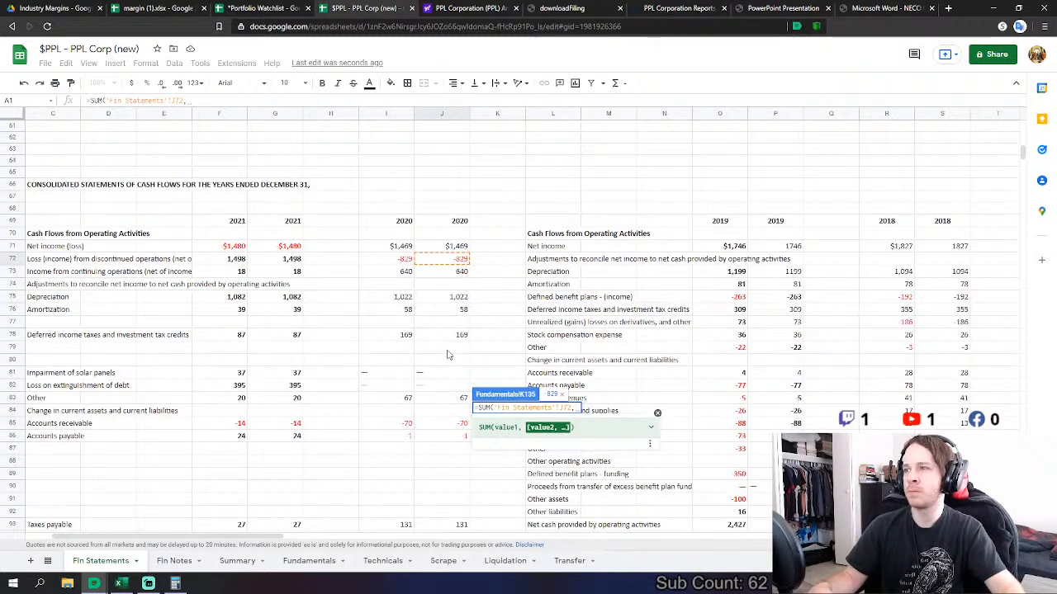
{"action": "scroll", "coordinate": [447, 355], "scroll_direction": "down", "scroll_amount": 2}
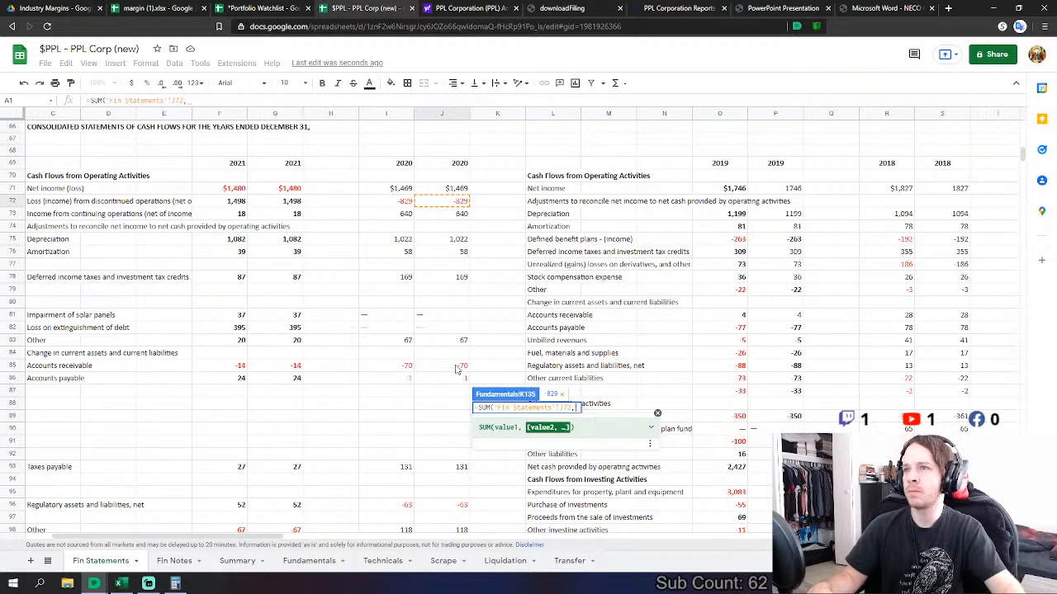
- Complete the K135 sum with the 2020 working capital and other operating items J85:J104 and discontinued operating cash flow J106
{"action": "left_click", "coordinate": [458, 369]}
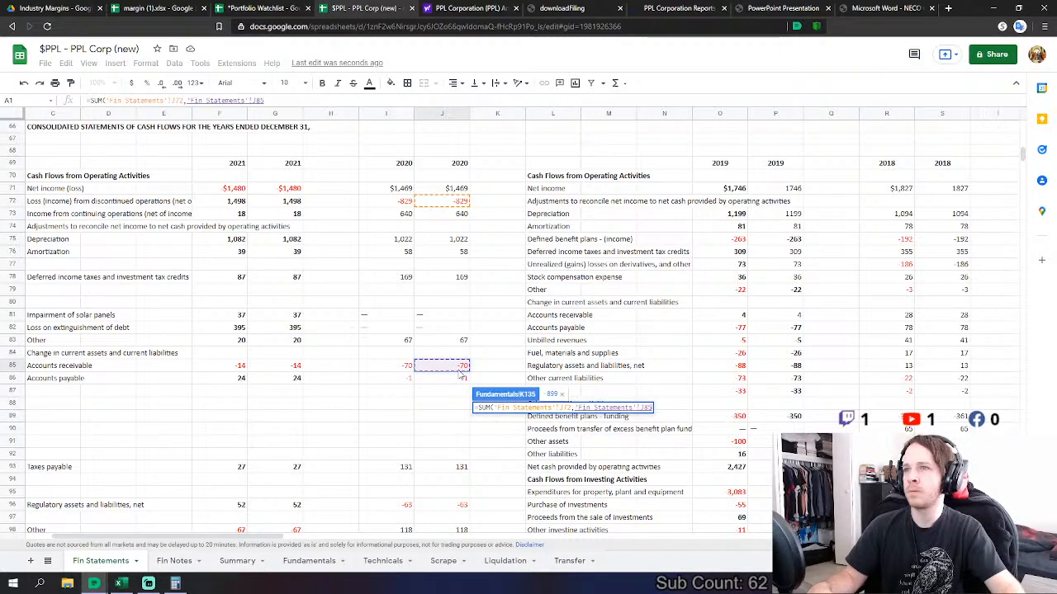
{"action": "left_click_drag", "start_coordinate": [460, 373], "coordinate": [460, 446]}
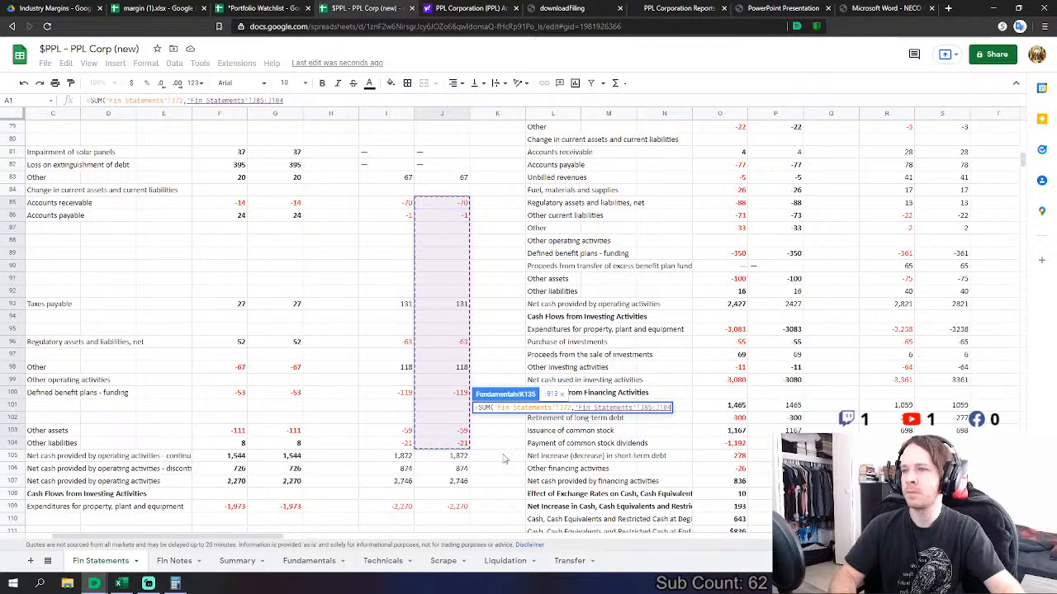
{"action": "scroll", "coordinate": [515, 461], "scroll_direction": "down", "scroll_amount": 1}
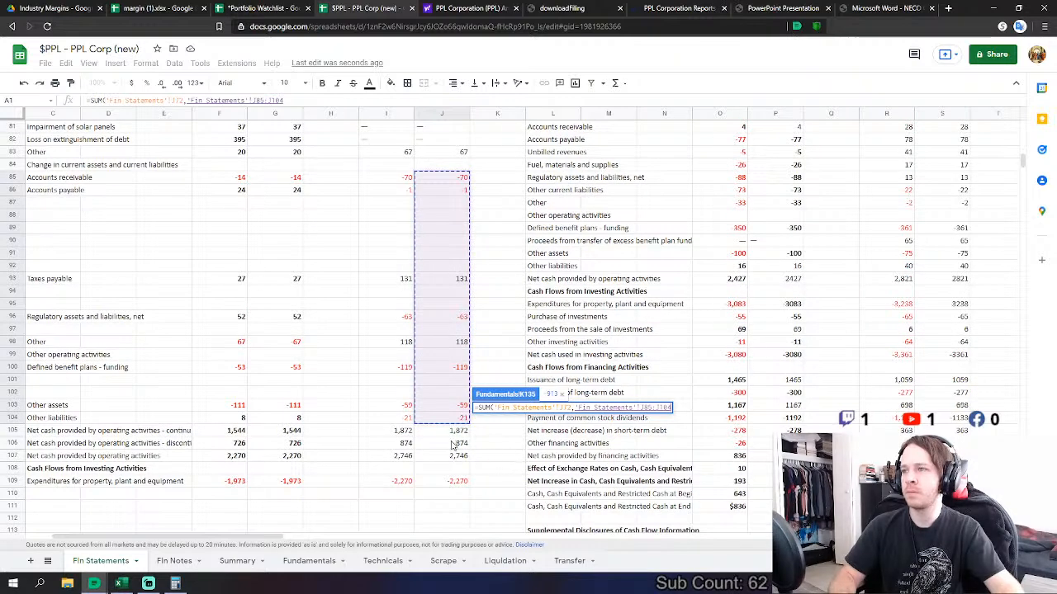
{"action": "type", "text": ","}
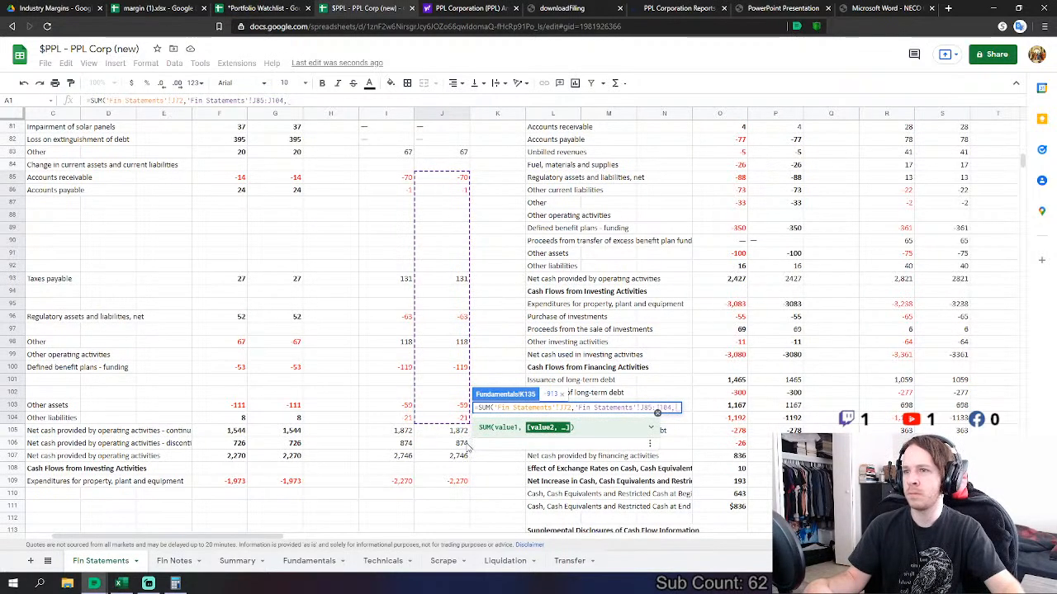
{"action": "left_click", "coordinate": [463, 445]}
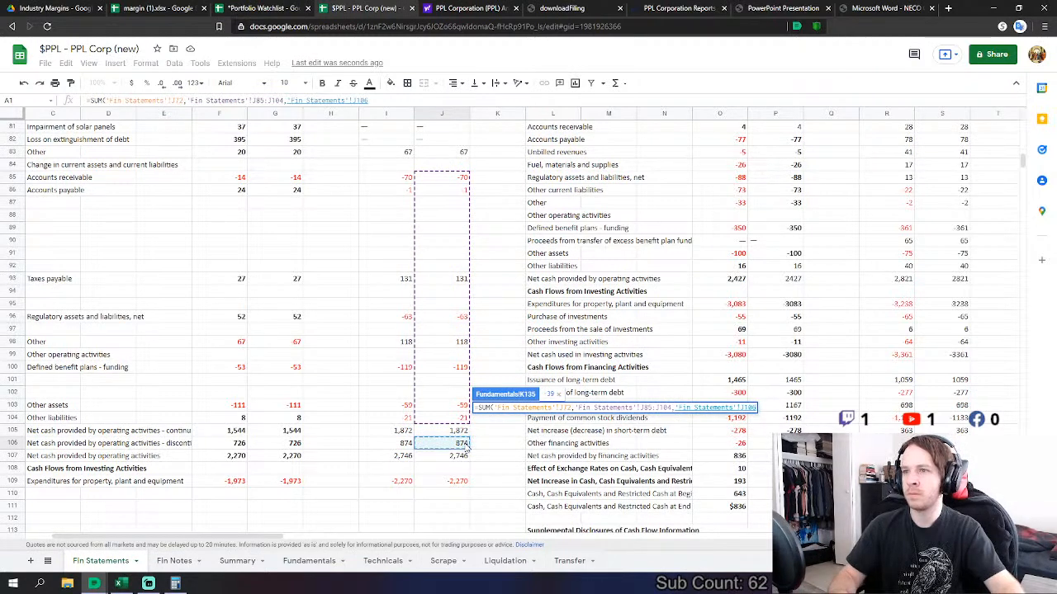
{"action": "key", "text": "Return"}
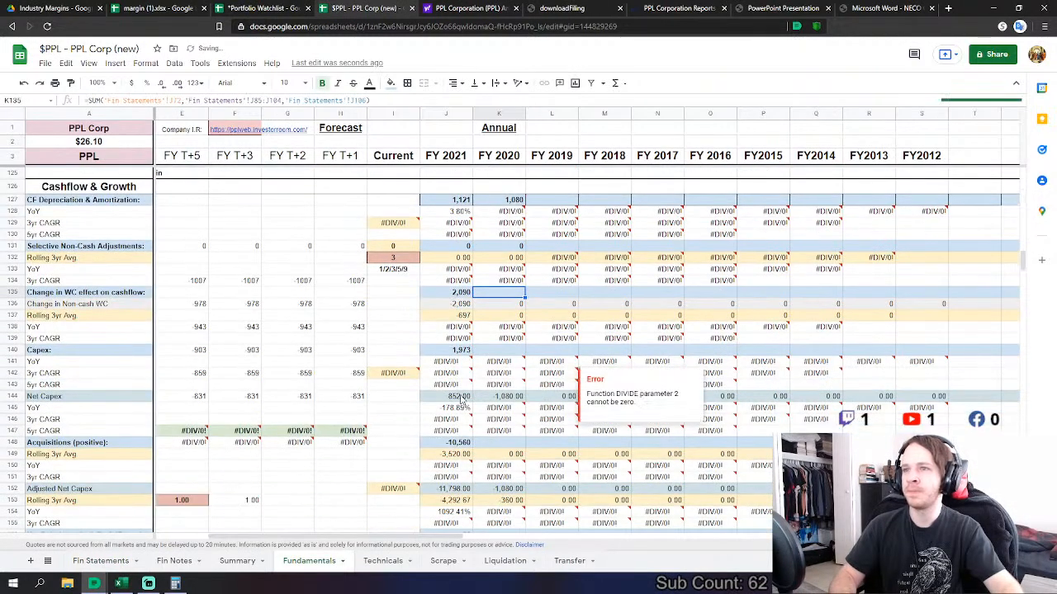
- Set FY 2020 Capex in K140 to the negative of 2020 property, plant and equipment expenditures (J109) minus discontinued investing cash flow (J117)
{"action": "left_click", "coordinate": [504, 350]}
{"action": "scroll", "coordinate": [507, 350], "scroll_direction": "down", "scroll_amount": 2}
{"action": "type", "text": "="}
{"action": "left_click", "coordinate": [105, 565]}
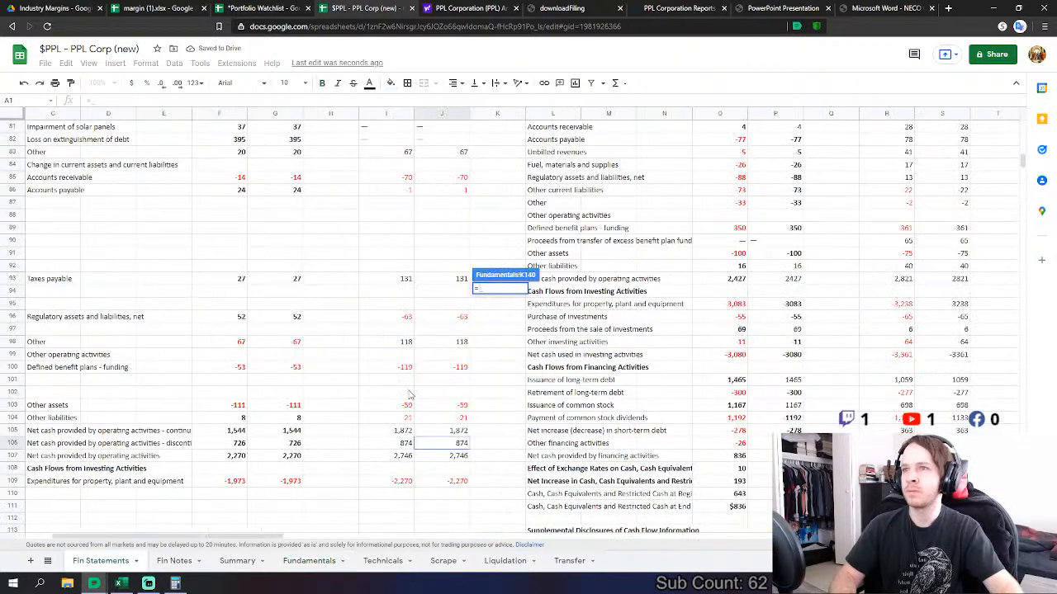
{"action": "scroll", "coordinate": [485, 398], "scroll_direction": "down", "scroll_amount": 1}
{"action": "scroll", "coordinate": [485, 399], "scroll_direction": "down", "scroll_amount": 1}
{"action": "left_click", "coordinate": [467, 394]}
{"action": "scroll", "coordinate": [467, 395], "scroll_direction": "down", "scroll_amount": 1}
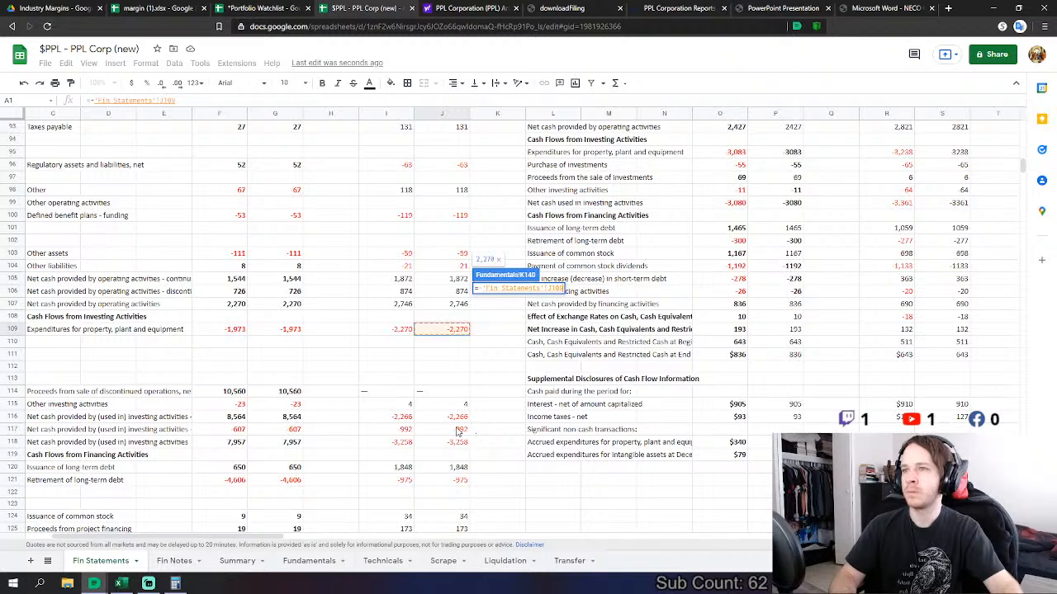
{"action": "type", "text": "-"}
{"action": "left_click", "coordinate": [456, 430]}
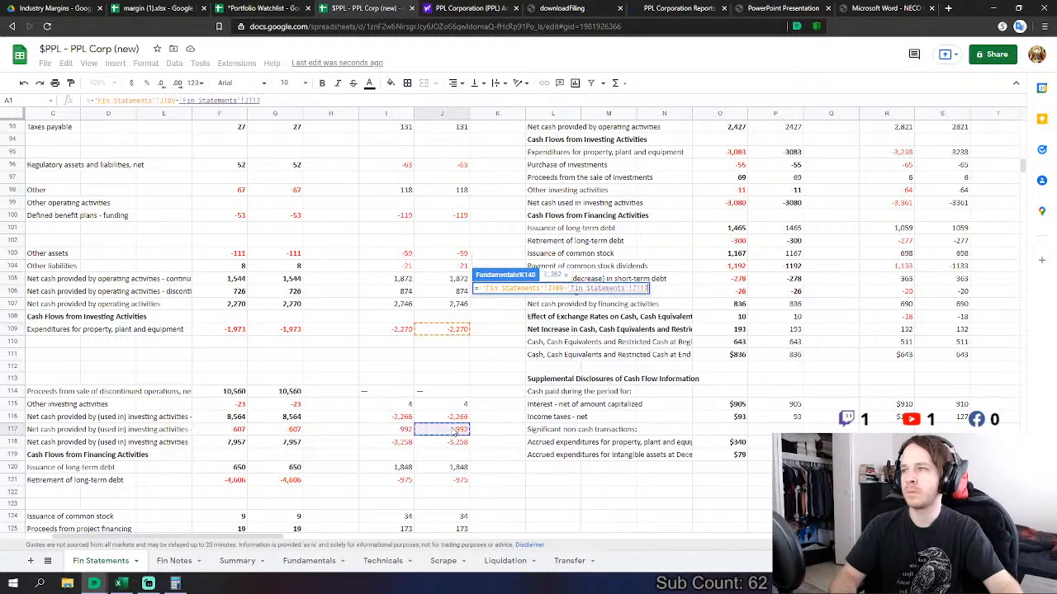
{"action": "key", "text": "Return"}
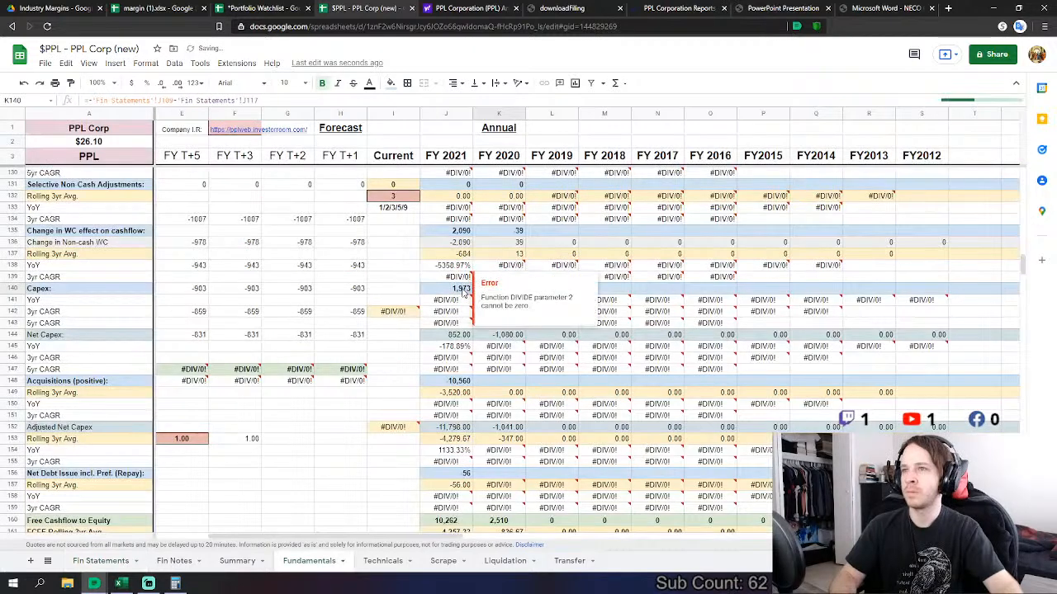
- Compare K140 with the FY 2021 Capex and Acquisitions formulas and remove the J117 term, leaving only the negative of J109
{"action": "left_click", "coordinate": [463, 289]}
{"action": "left_click", "coordinate": [490, 288]}
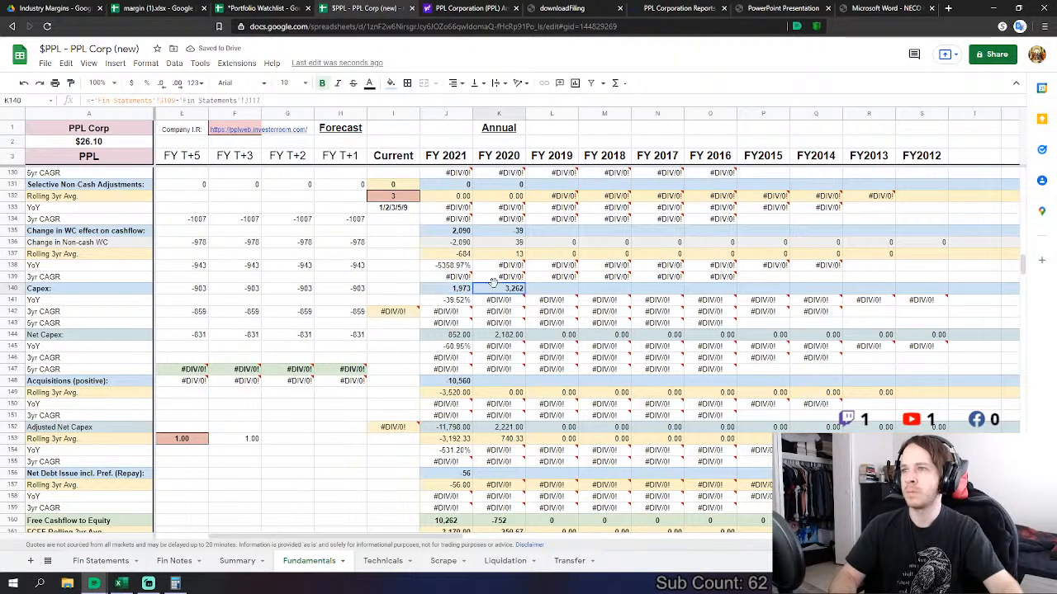
{"action": "left_click", "coordinate": [453, 381]}
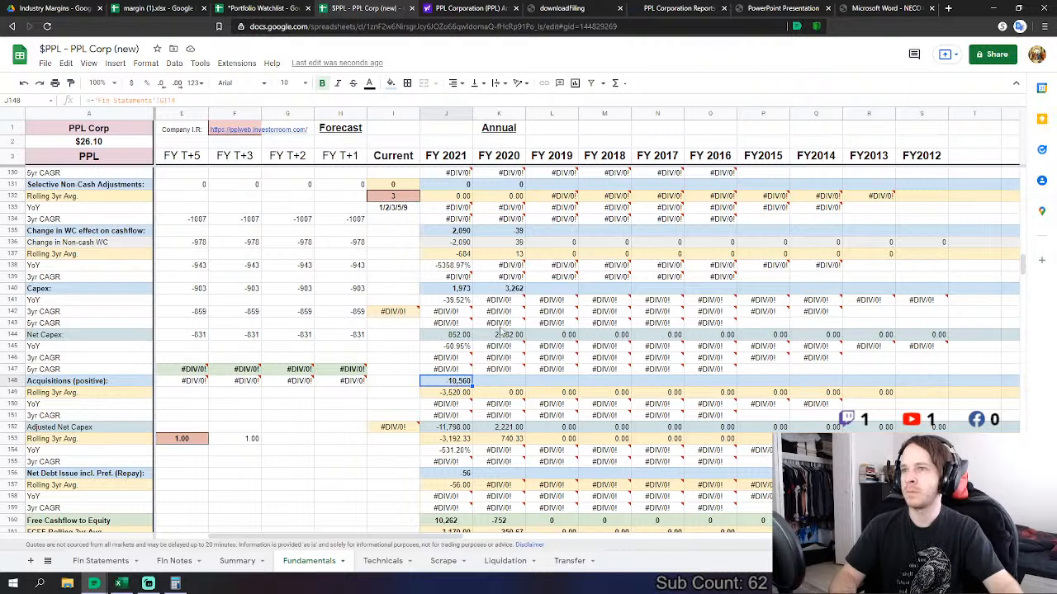
{"action": "left_click", "coordinate": [511, 289]}
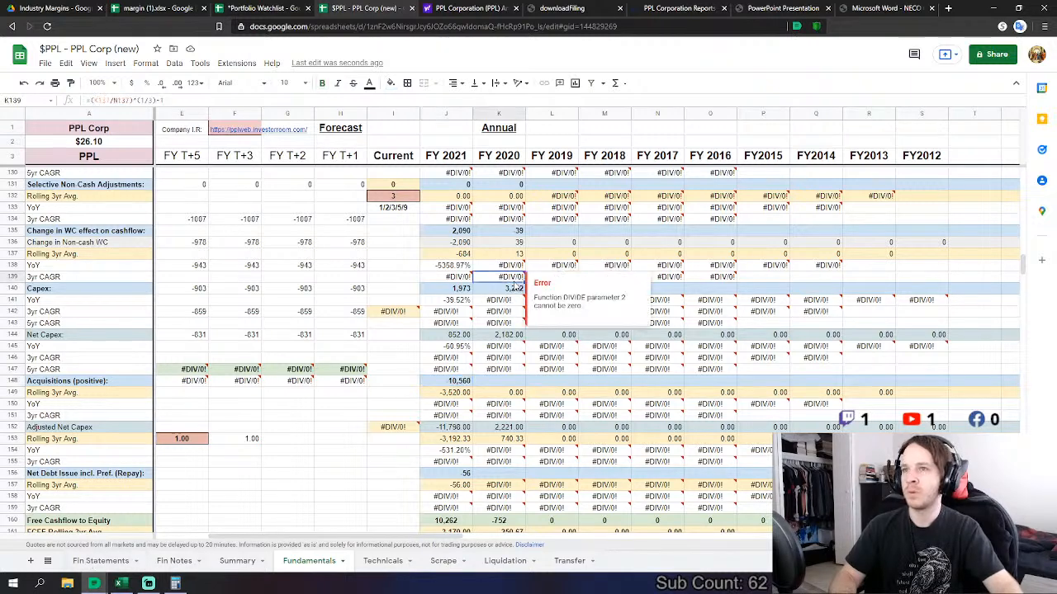
{"action": "left_click_drag", "start_coordinate": [290, 98], "coordinate": [174, 99]}
{"action": "key", "text": "BackSpace"}
{"action": "key", "text": "Return"}
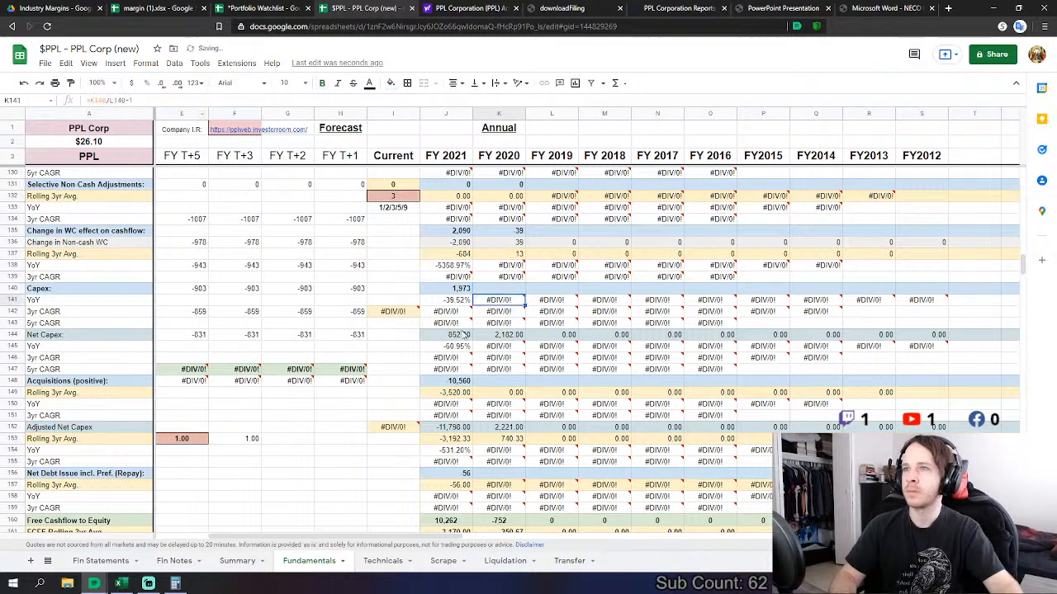
{"action": "key", "text": "Up"}
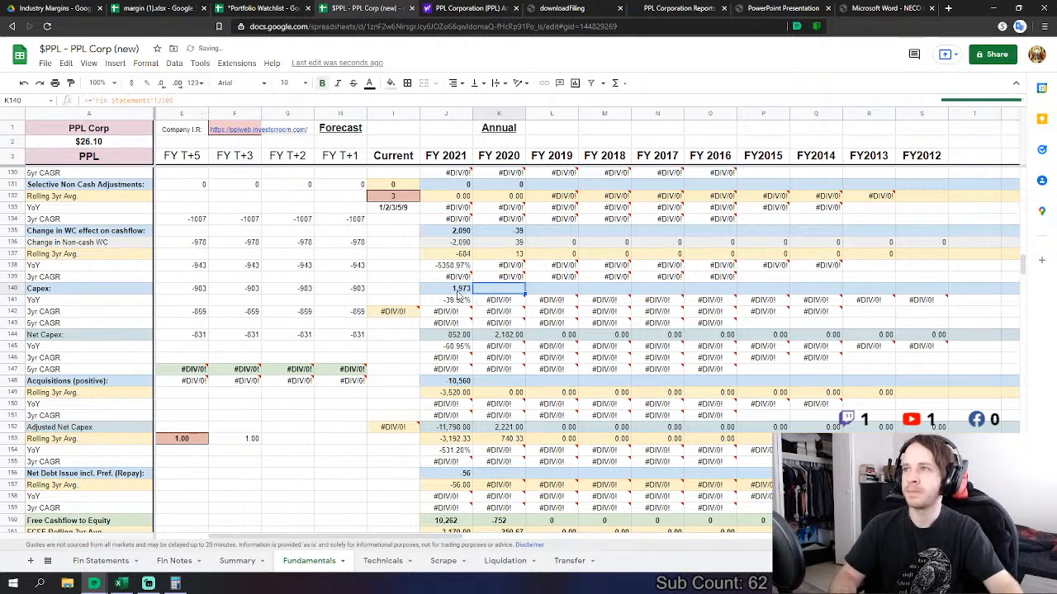
- Check the FY 2021 Capex and Acquisitions formulas and examine the discontinued operations rows in the operating and investing sections of the cash flow statement
{"action": "left_click", "coordinate": [458, 290]}
{"action": "left_click", "coordinate": [458, 382]}
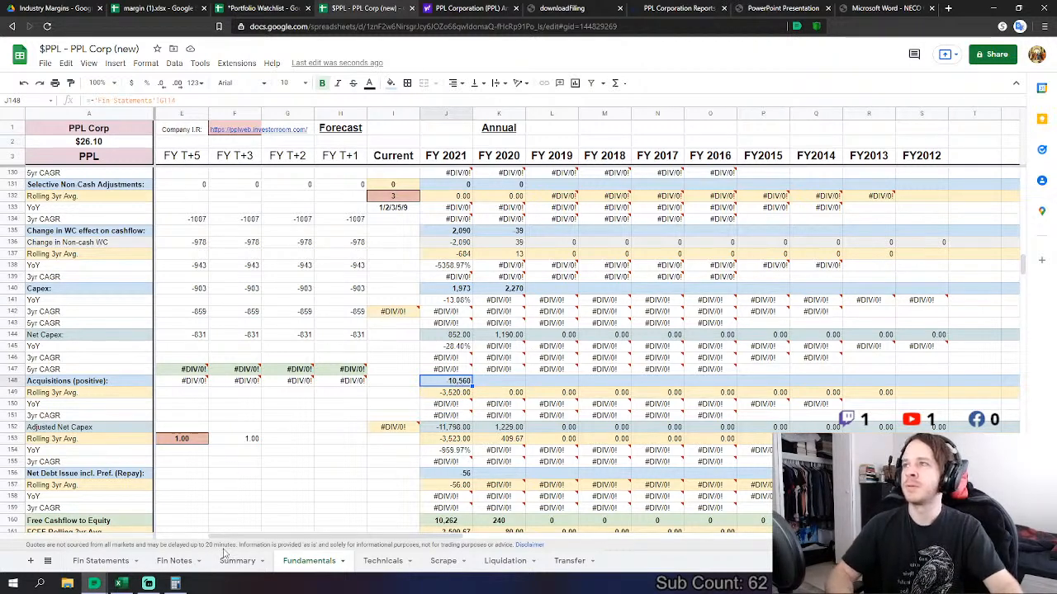
{"action": "left_click", "coordinate": [101, 562]}
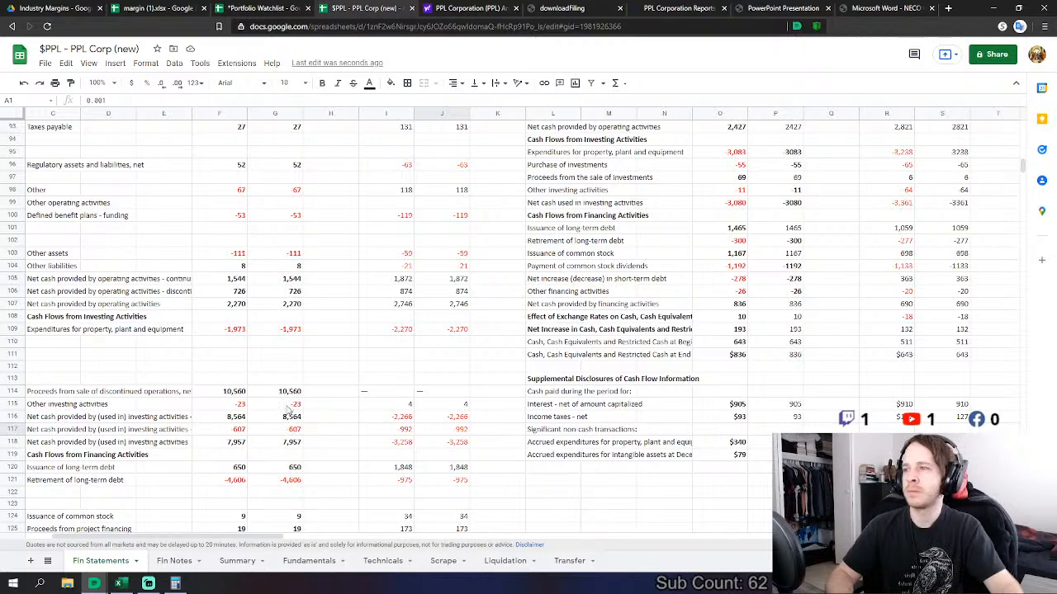
{"action": "left_click", "coordinate": [186, 420]}
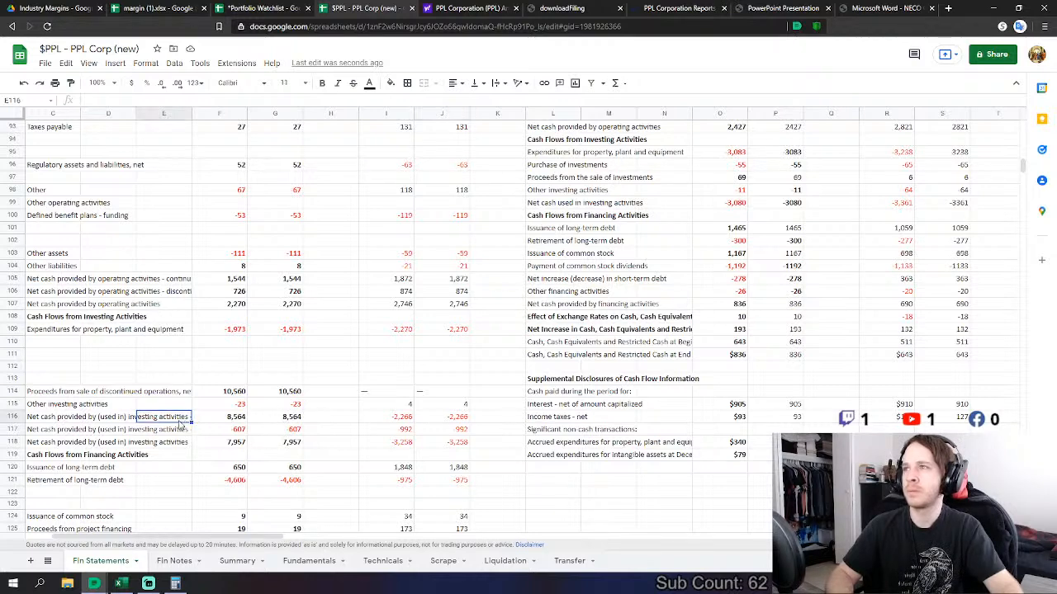
{"action": "left_click", "coordinate": [61, 421]}
{"action": "key", "text": "Down"}
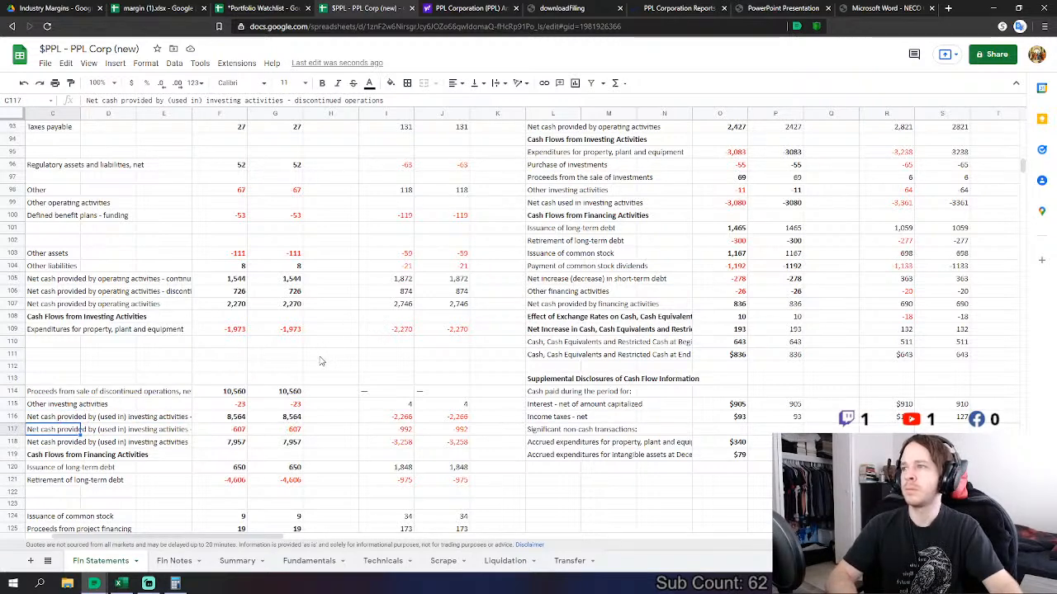
{"action": "left_click", "coordinate": [41, 293]}
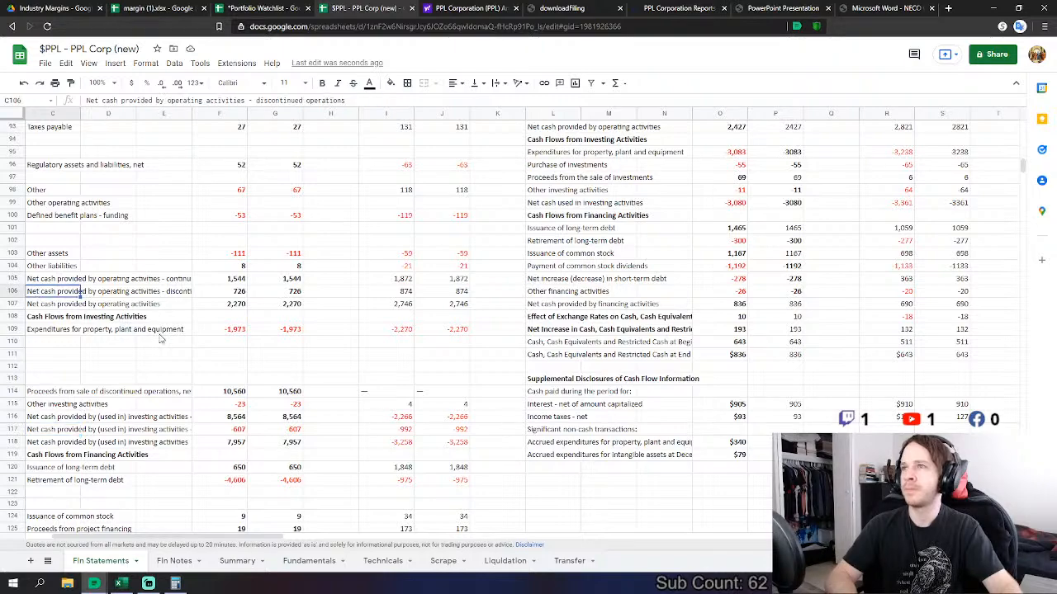
{"action": "scroll", "coordinate": [165, 353], "scroll_direction": "up", "scroll_amount": 8}
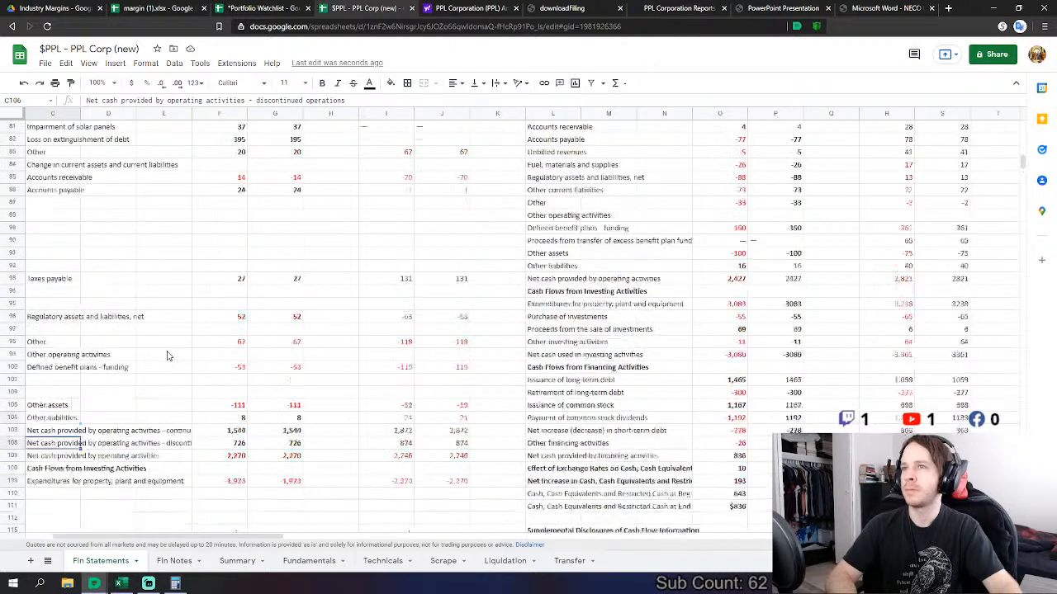
{"action": "scroll", "coordinate": [166, 356], "scroll_direction": "down", "scroll_amount": 5}
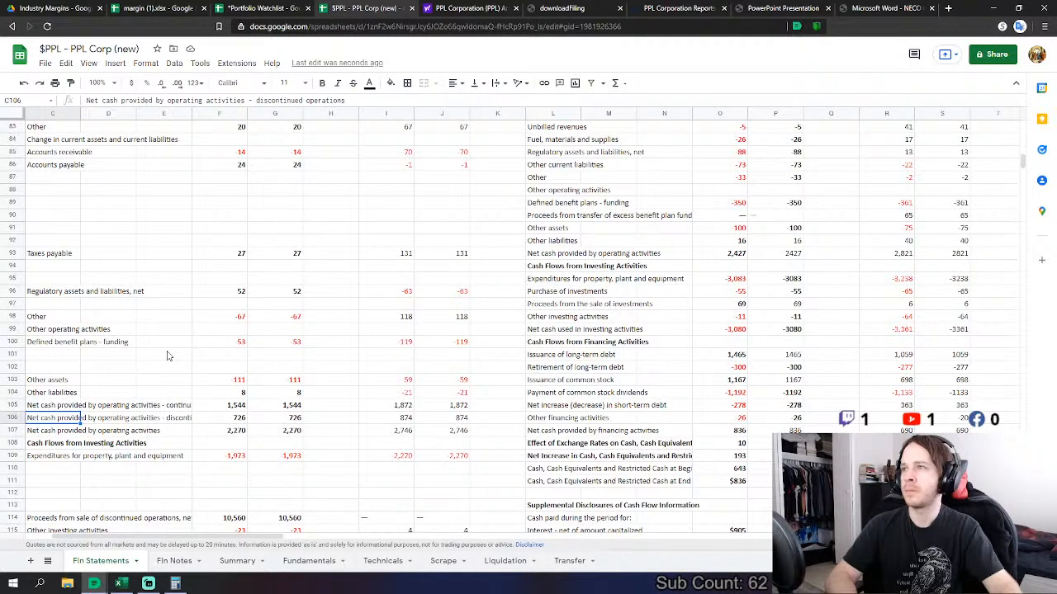
{"action": "scroll", "coordinate": [167, 356], "scroll_direction": "up", "scroll_amount": 5}
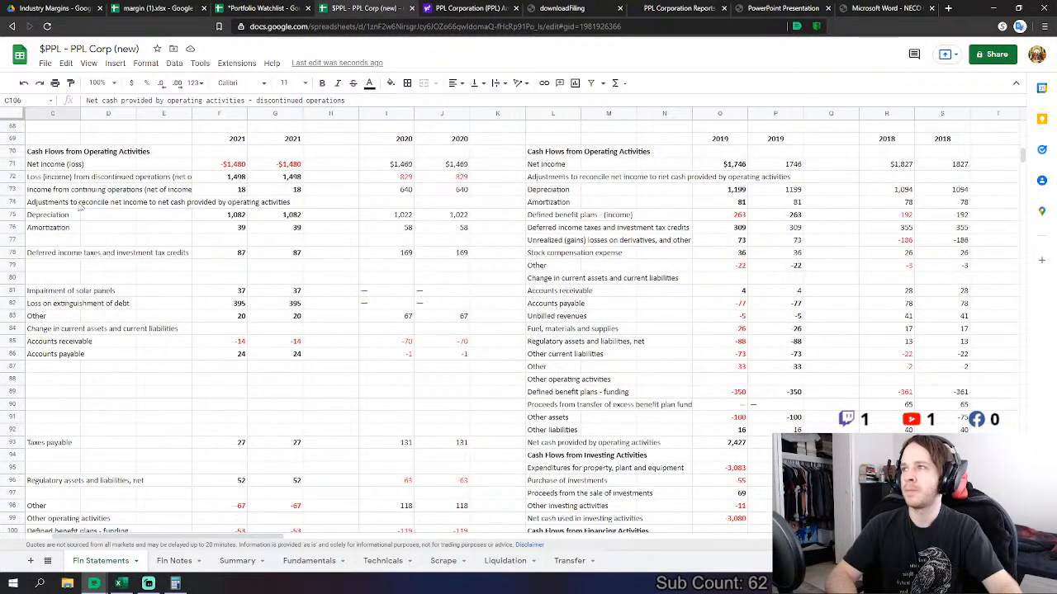
{"action": "left_click", "coordinate": [60, 180]}
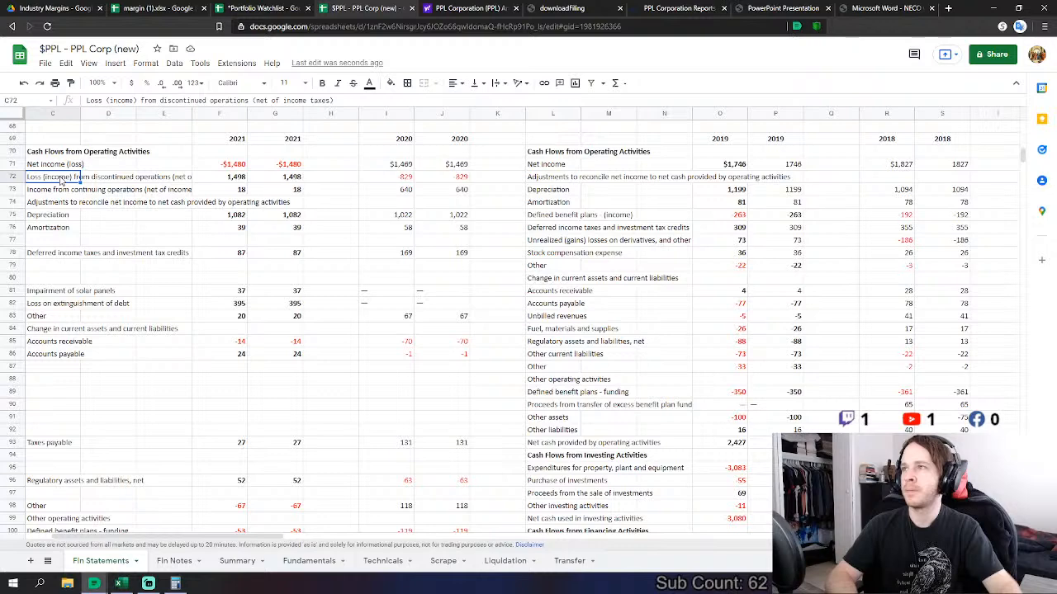
{"action": "scroll", "coordinate": [130, 292], "scroll_direction": "down", "scroll_amount": 6}
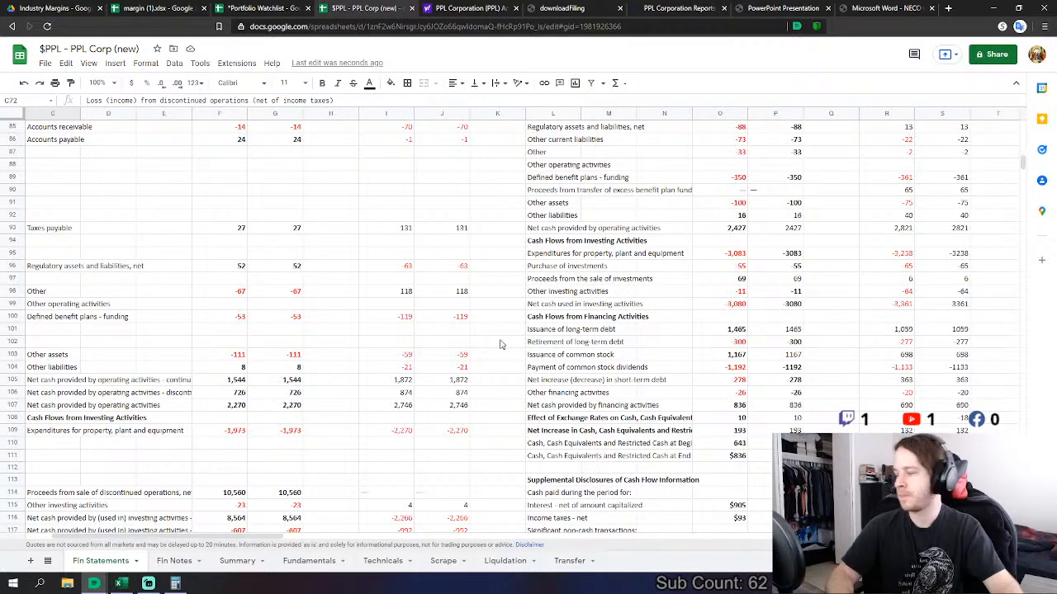
{"action": "scroll", "coordinate": [558, 312], "scroll_direction": "down", "scroll_amount": 3}
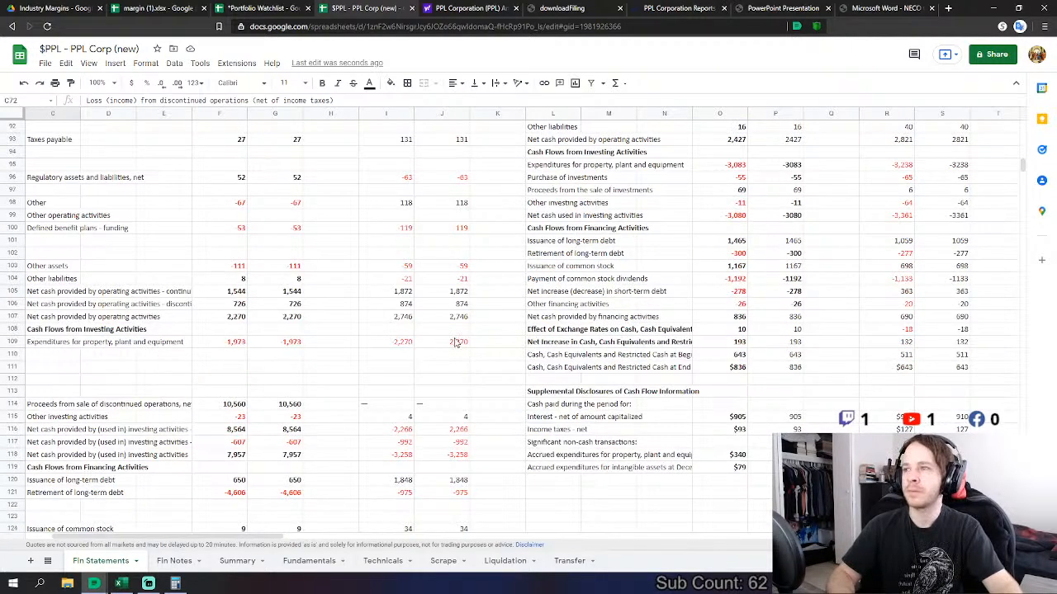
{"action": "scroll", "coordinate": [456, 343], "scroll_direction": "down", "scroll_amount": 2}
{"action": "scroll", "coordinate": [456, 343], "scroll_direction": "down", "scroll_amount": 3}
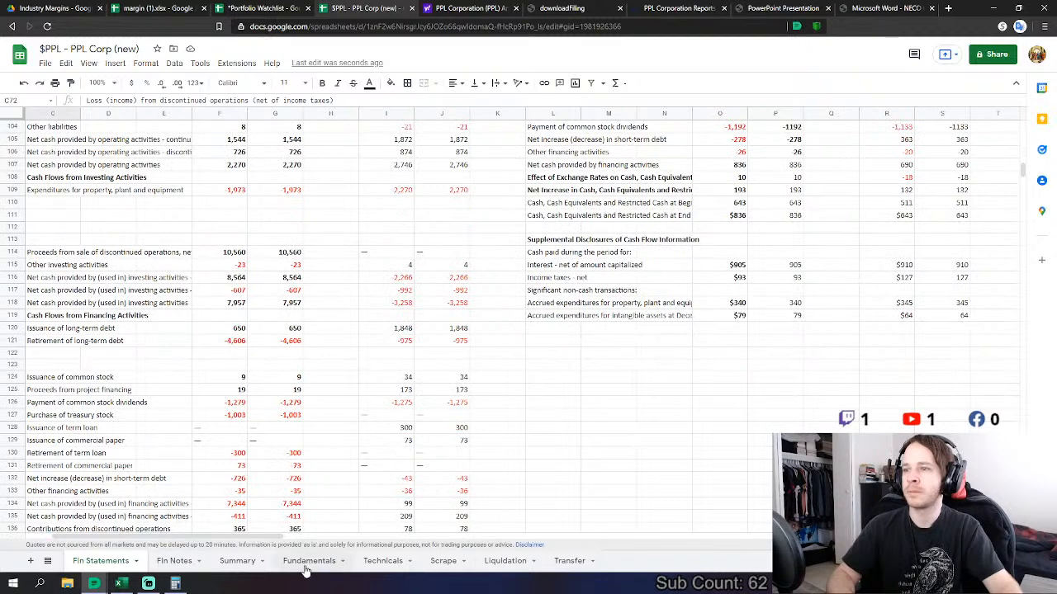
{"action": "left_click", "coordinate": [305, 564]}
{"action": "scroll", "coordinate": [524, 369], "scroll_direction": "down", "scroll_amount": 1}
{"action": "left_click", "coordinate": [498, 358]}
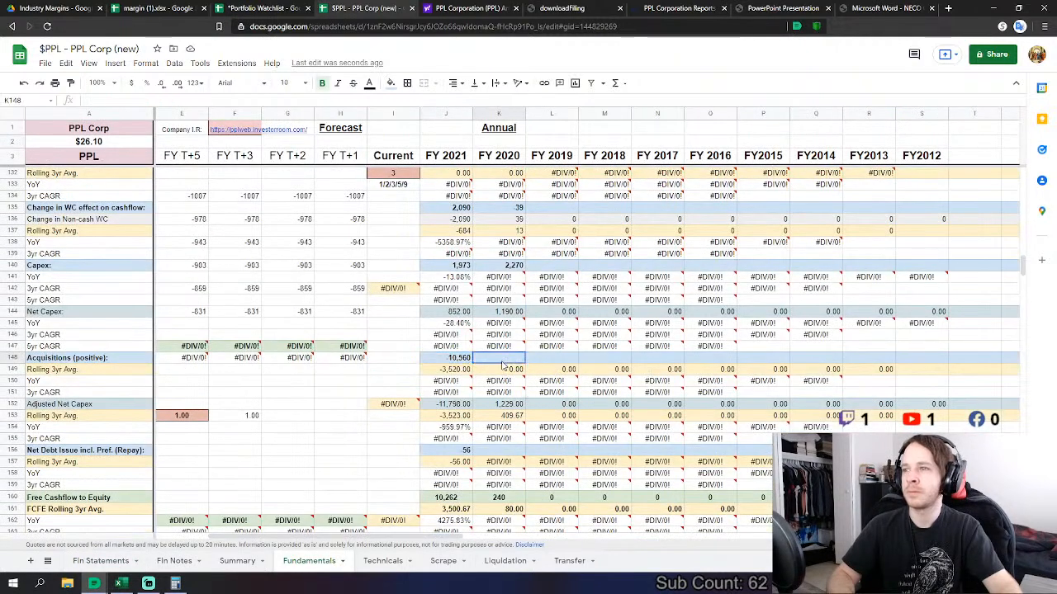
{"action": "type", "text": "="}
{"action": "left_click", "coordinate": [96, 561]}
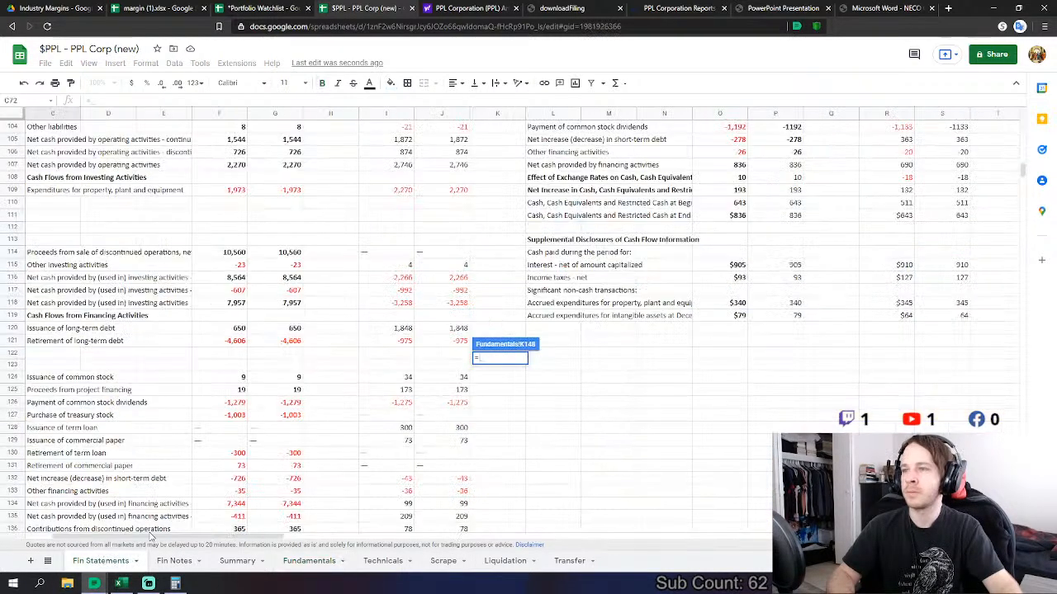
{"action": "key", "text": "Escape"}
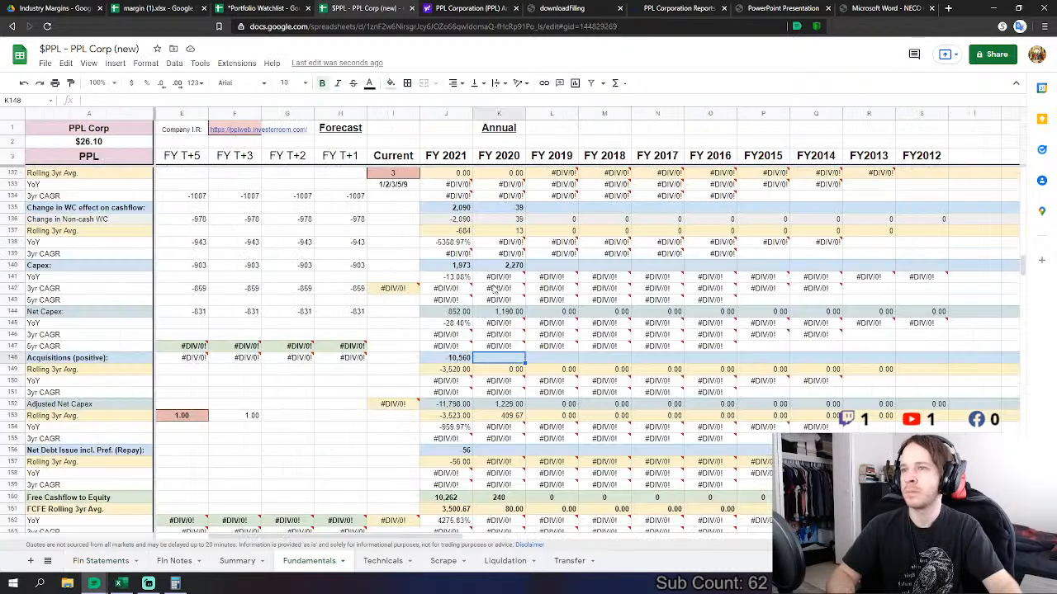
- Check the FY 2020 Capex formula in K140 and review the 2020 investing and financing rows of the cash flow statement
{"action": "left_click", "coordinate": [509, 265]}
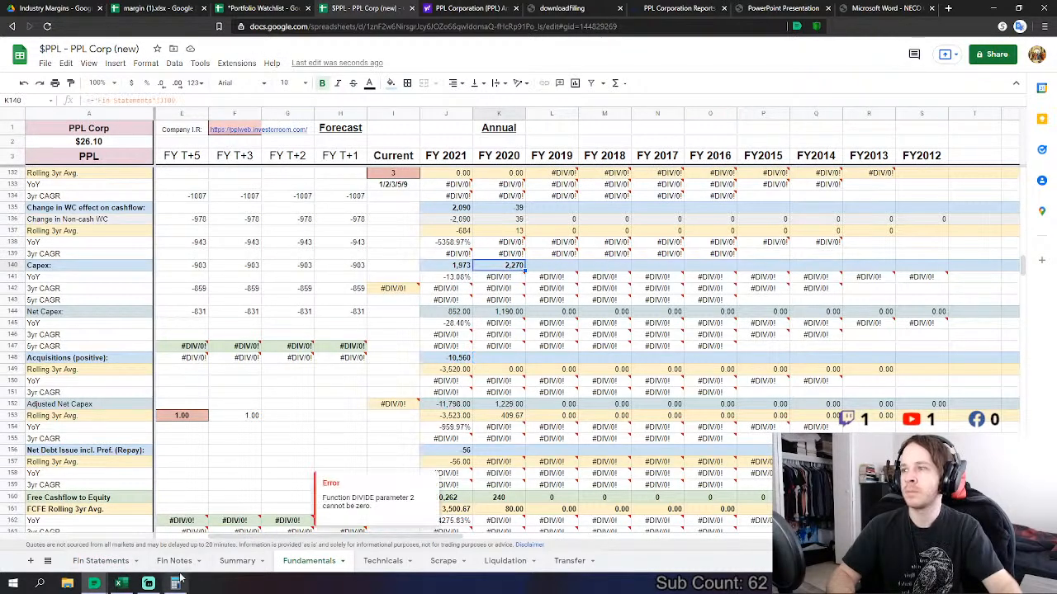
{"action": "left_click", "coordinate": [108, 561]}
{"action": "scroll", "coordinate": [508, 317], "scroll_direction": "down", "scroll_amount": 3}
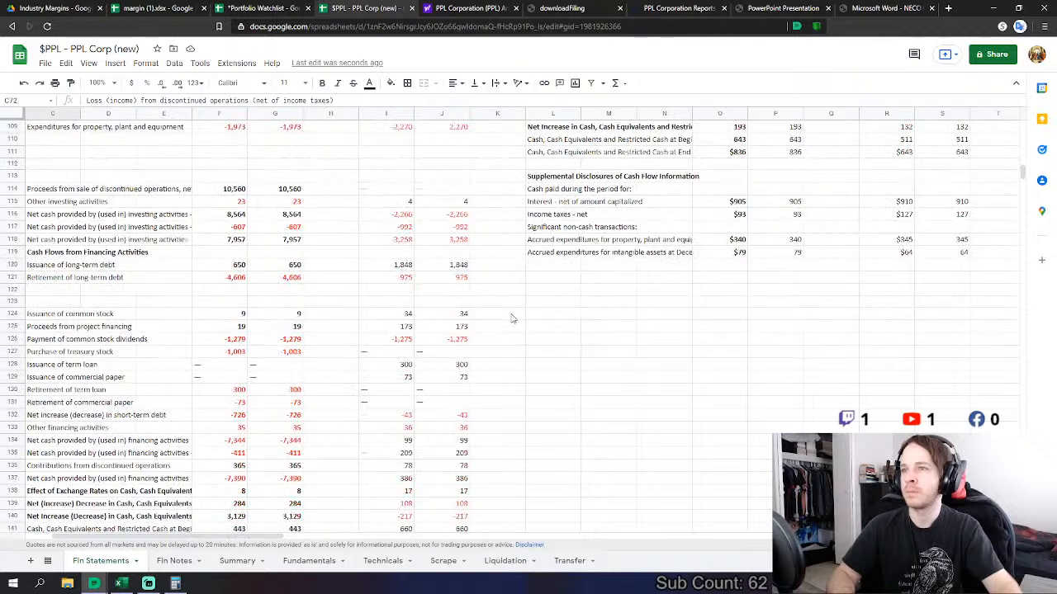
{"action": "scroll", "coordinate": [488, 323], "scroll_direction": "up", "scroll_amount": 1}
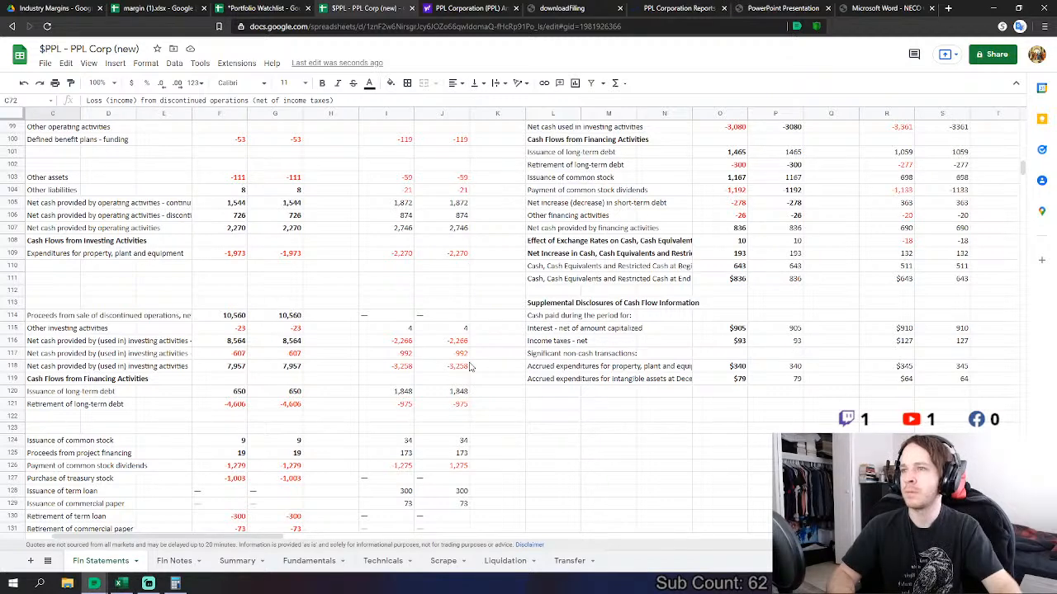
{"action": "left_click", "coordinate": [320, 566]}
{"action": "left_click", "coordinate": [519, 360]}
{"action": "type", "text": "="}
{"action": "key", "text": "BackSpace"}
{"action": "key", "text": "Return"}
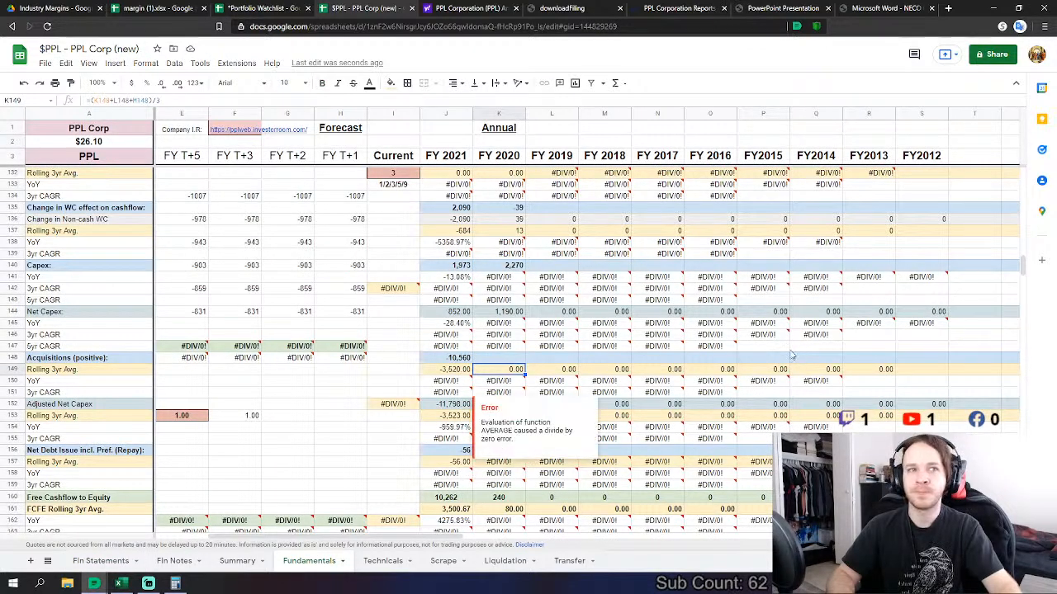
- Start the FY 2020 Net Debt Issue formula in K156 by summing 2020 long-term debt issuance J120, its retirement J121 and common stock issuance J124
{"action": "scroll", "coordinate": [551, 350], "scroll_direction": "down", "scroll_amount": 1}
{"action": "left_click", "coordinate": [499, 392]}
{"action": "scroll", "coordinate": [499, 394], "scroll_direction": "down", "scroll_amount": 1}
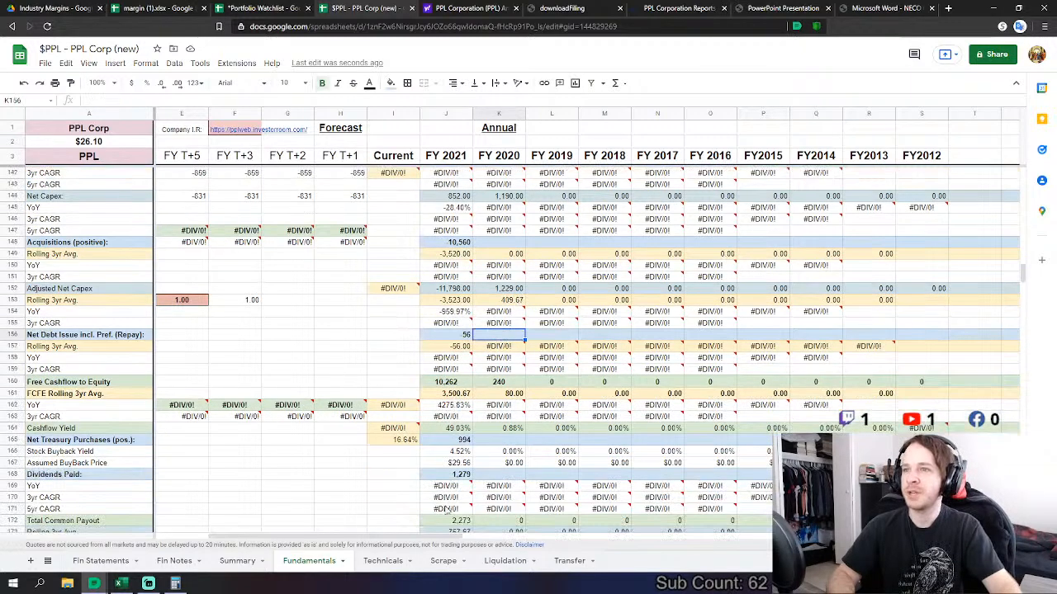
{"action": "type", "text": "="}
{"action": "left_click", "coordinate": [101, 560]}
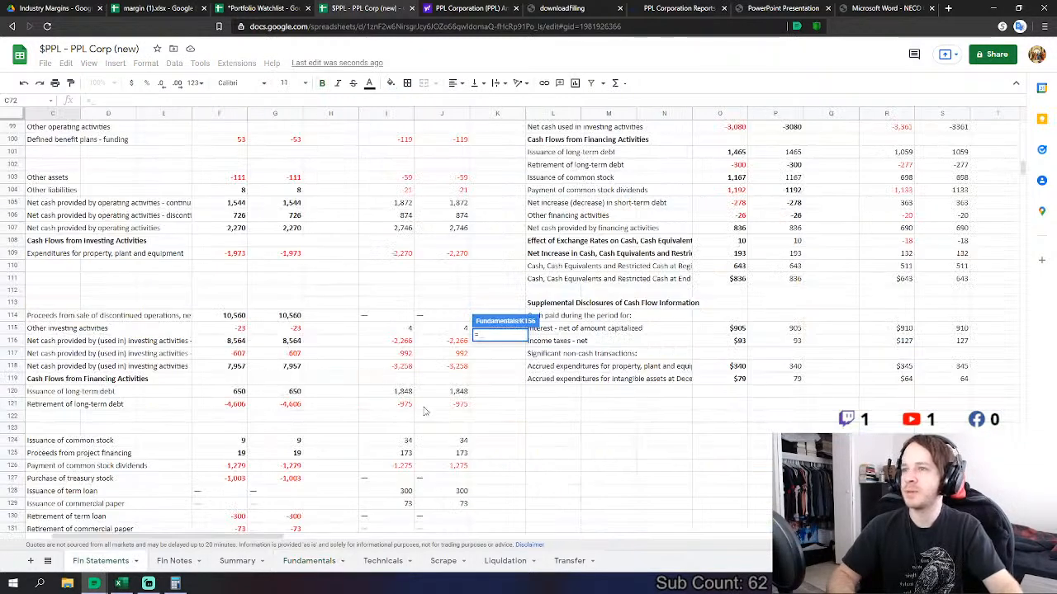
{"action": "scroll", "coordinate": [430, 411], "scroll_direction": "down", "scroll_amount": 1}
{"action": "left_click", "coordinate": [458, 352]}
{"action": "type", "text": "+"}
{"action": "left_click", "coordinate": [458, 365]}
{"action": "type", "text": "+"}
{"action": "left_click", "coordinate": [459, 403]}
- Complete the K156 sum with project financing proceeds J125, term loan issuance J128, commercial paper issuance J129 and net short-term debt change J132
{"action": "type", "text": "+"}
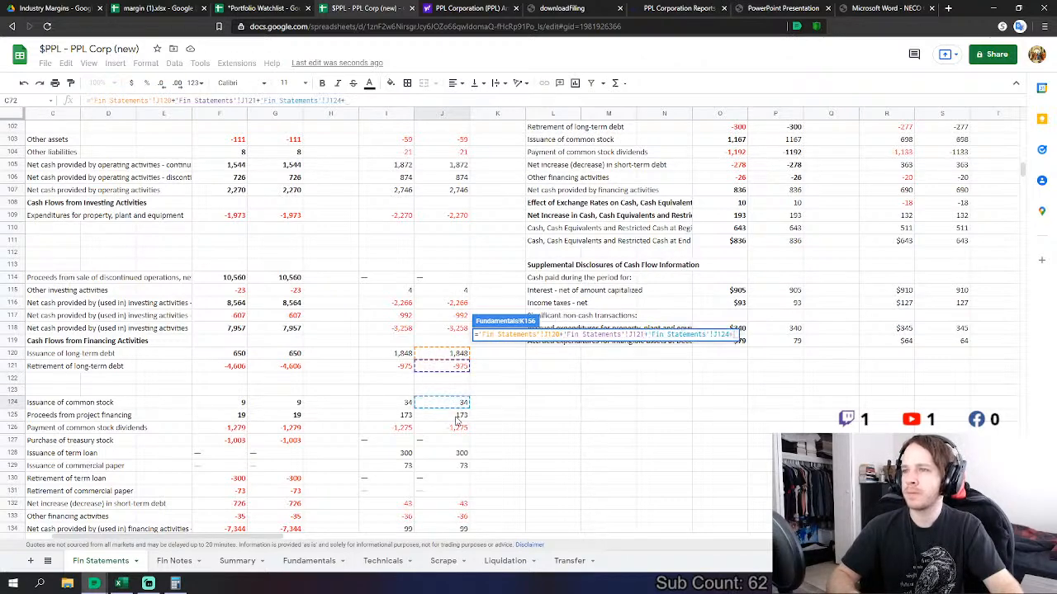
{"action": "left_click", "coordinate": [458, 415]}
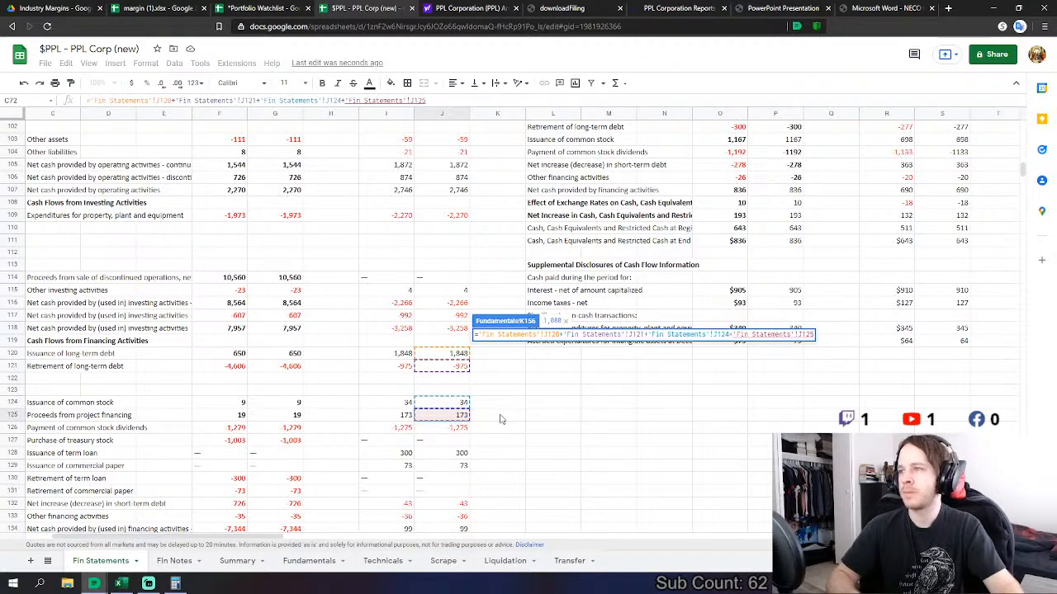
{"action": "type", "text": "+"}
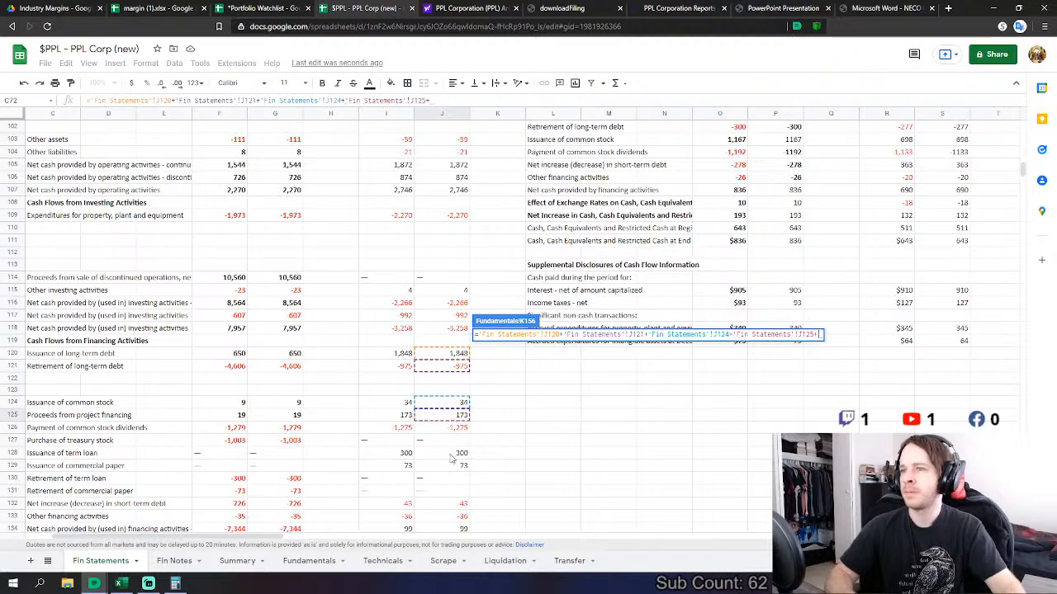
{"action": "left_click", "coordinate": [459, 454]}
{"action": "type", "text": "+"}
{"action": "left_click", "coordinate": [462, 467]}
{"action": "scroll", "coordinate": [495, 450], "scroll_direction": "down", "scroll_amount": 2}
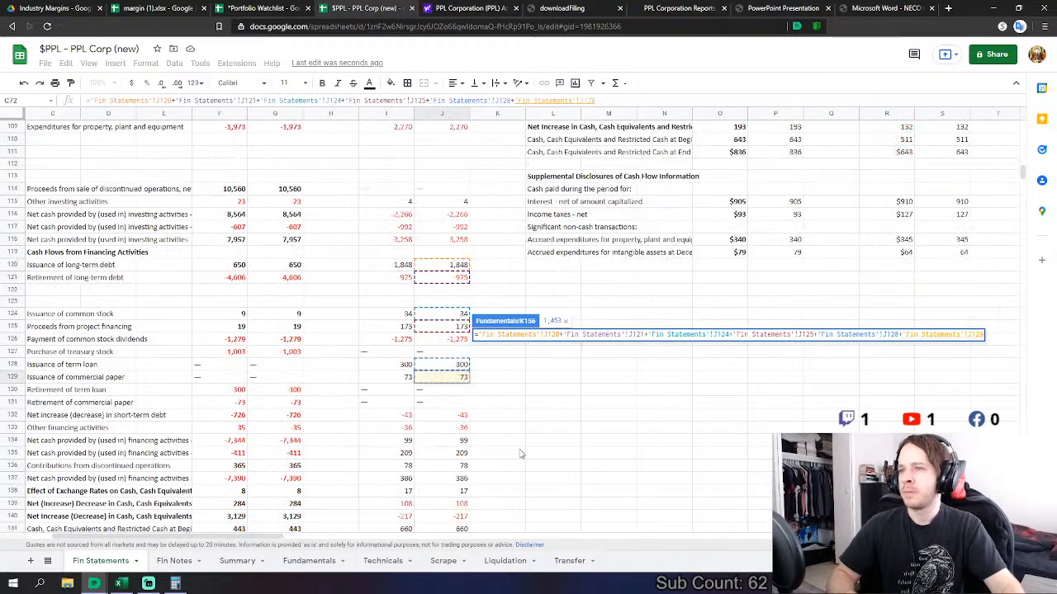
{"action": "type", "text": "+"}
{"action": "left_click", "coordinate": [462, 415]}
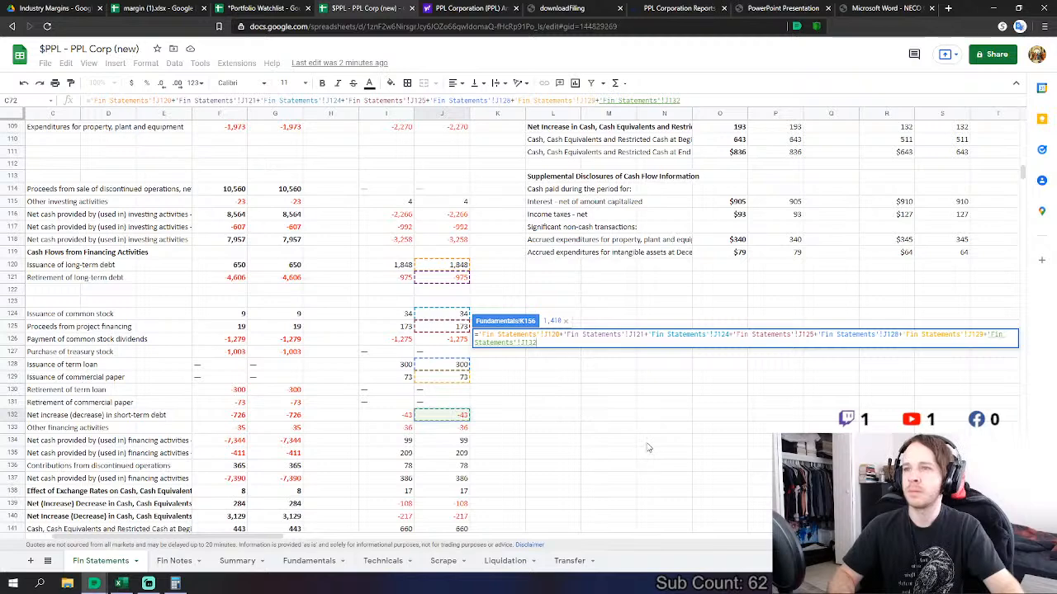
{"action": "key", "text": "Return"}
- Compare K156 with the FY 2021 Net Debt Issue formula and add the 2020 contributions from discontinued operations (J136) to it
{"action": "left_click", "coordinate": [456, 336]}
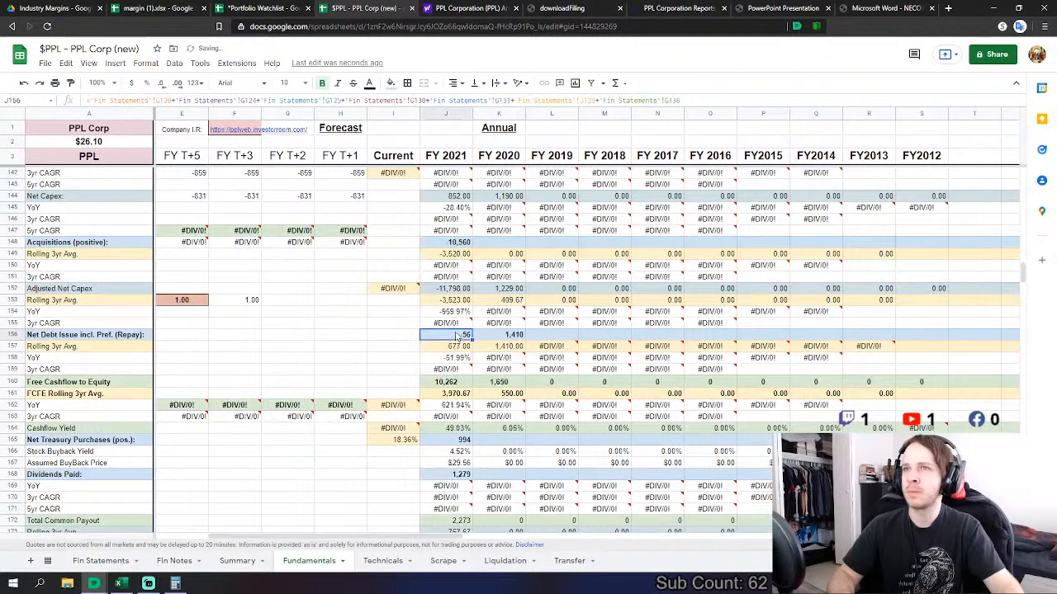
{"action": "left_click", "coordinate": [101, 565]}
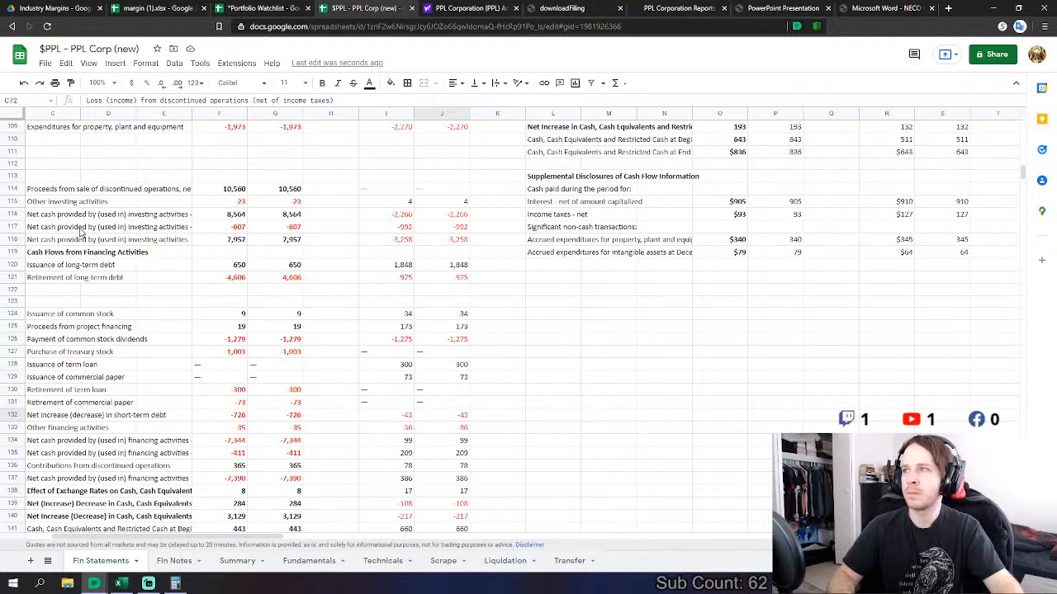
{"action": "left_click", "coordinate": [309, 560]}
{"action": "double_click", "coordinate": [516, 335]}
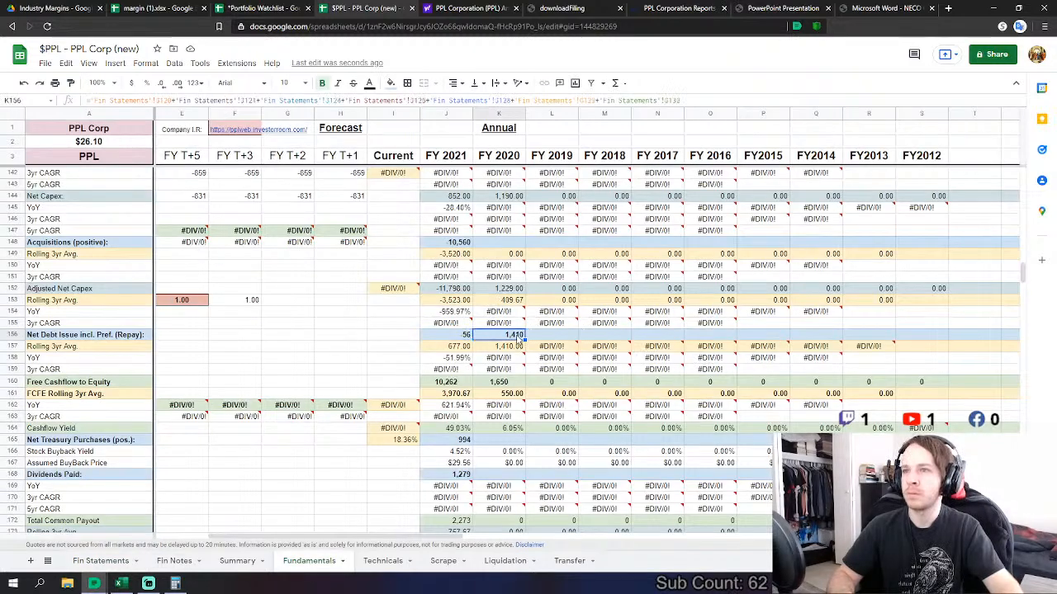
{"action": "type", "text": "+"}
{"action": "left_click", "coordinate": [120, 565]}
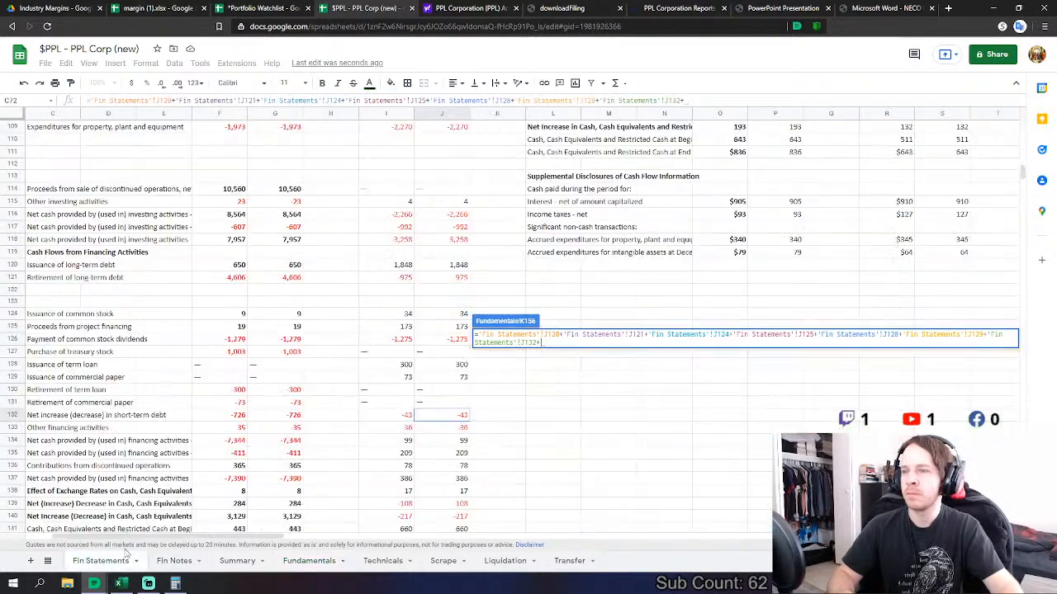
{"action": "left_click", "coordinate": [464, 467]}
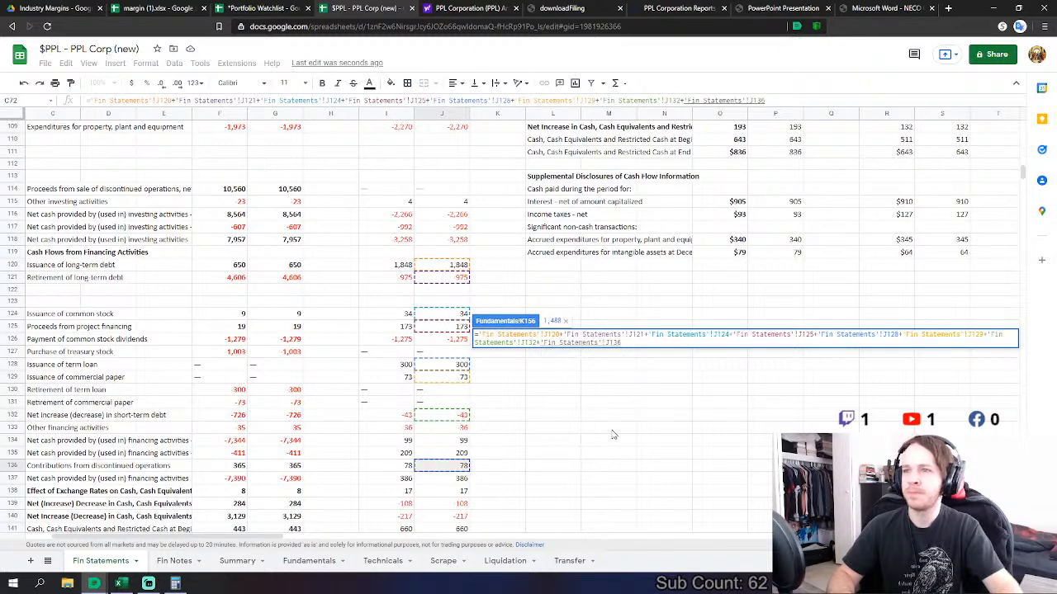
{"action": "key", "text": "Return"}
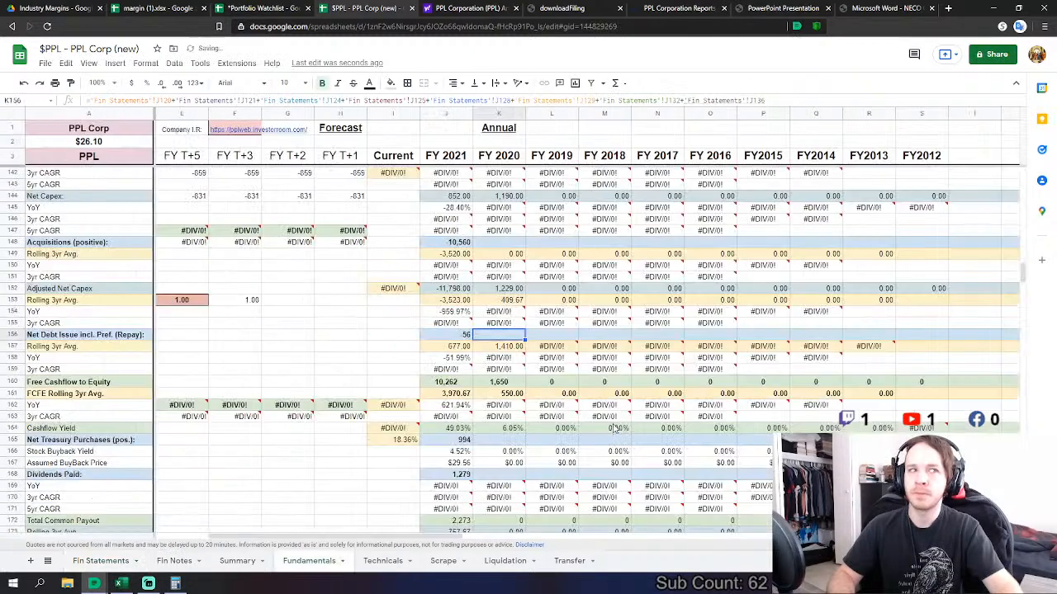
- Set FY 2020 Net Treasury Purchases in K165 to the negative of common stock dividends J126 minus common stock issuance J124
{"action": "scroll", "coordinate": [534, 413], "scroll_direction": "down", "scroll_amount": 1}
{"action": "left_click", "coordinate": [512, 382]}
{"action": "type", "text": "="}
{"action": "left_click", "coordinate": [101, 560]}
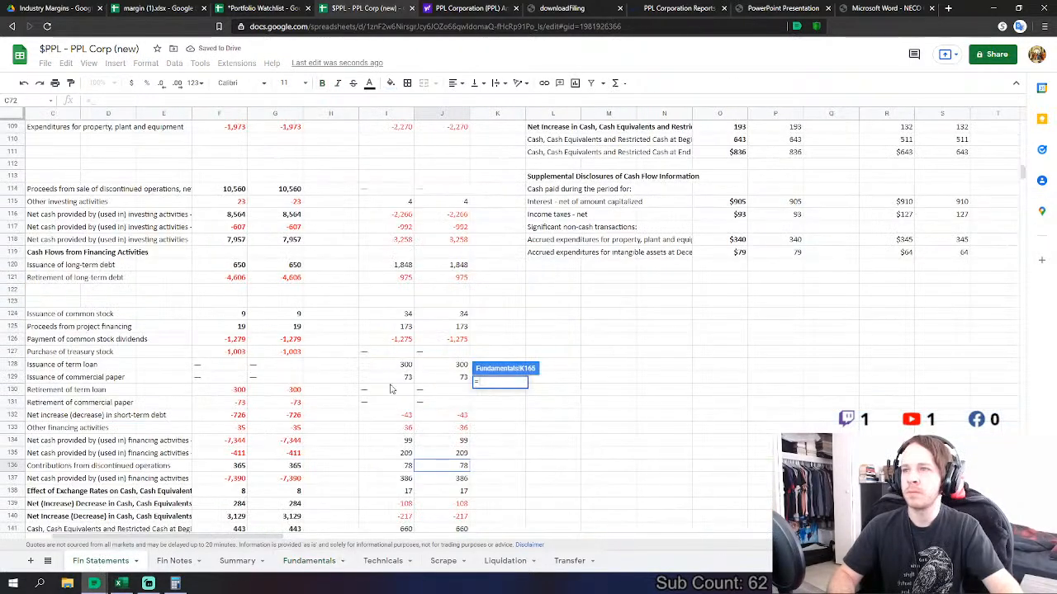
{"action": "type", "text": "-"}
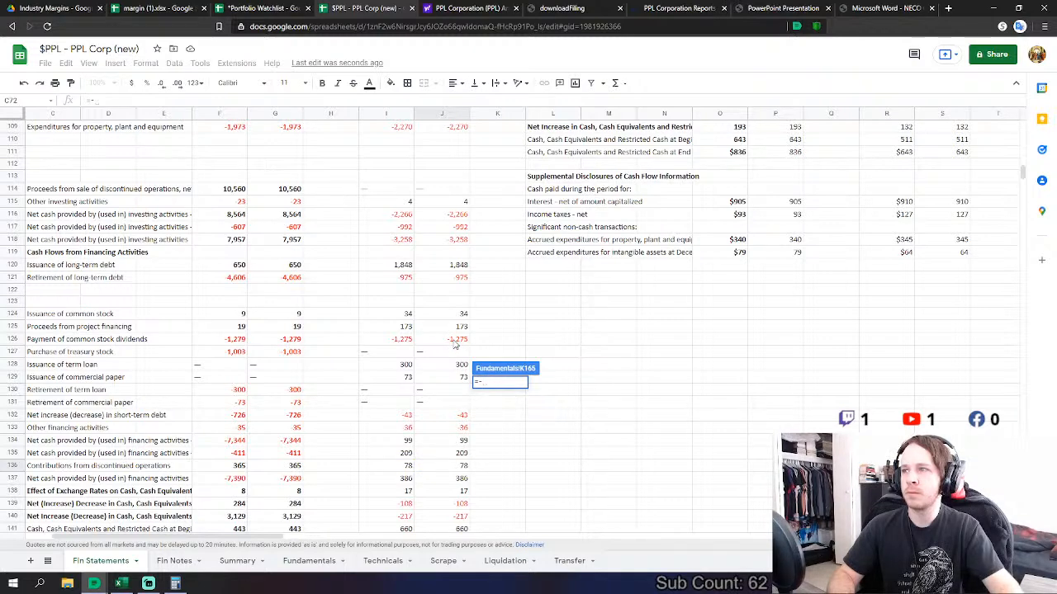
{"action": "left_click", "coordinate": [454, 339]}
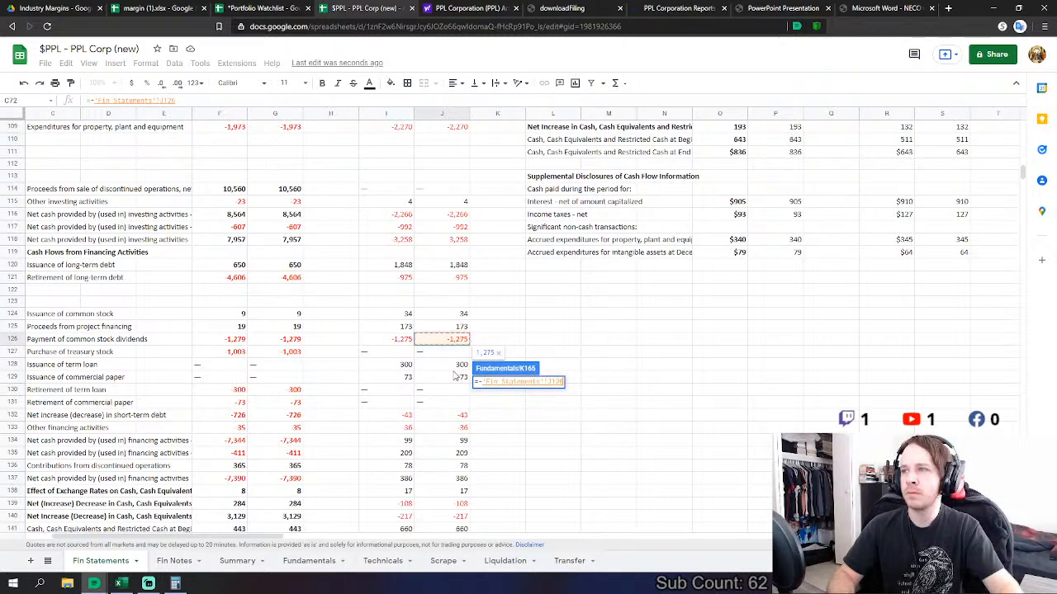
{"action": "left_click", "coordinate": [456, 317]}
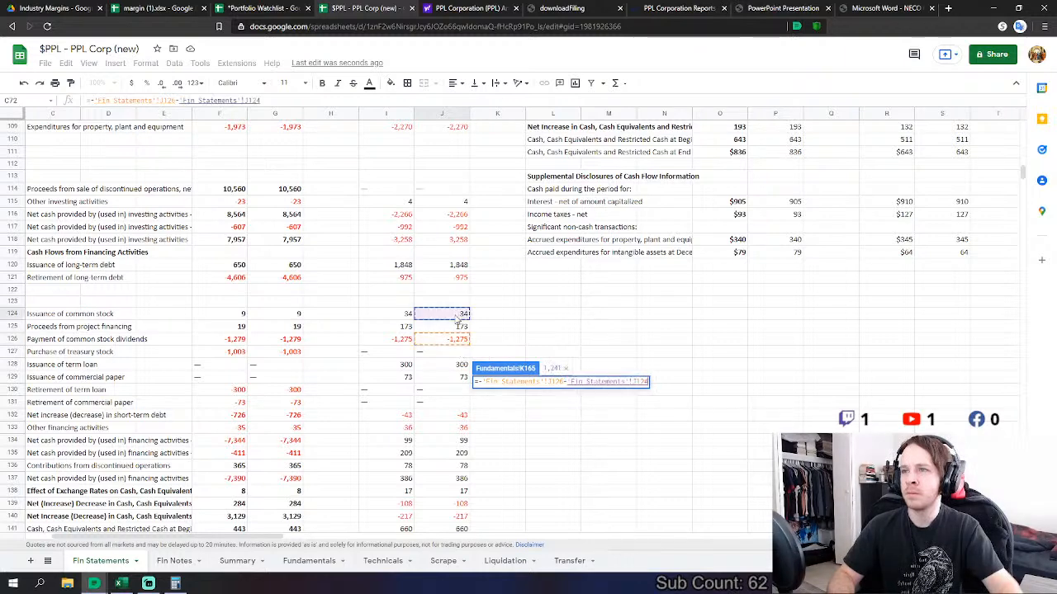
{"action": "key", "text": "Return"}
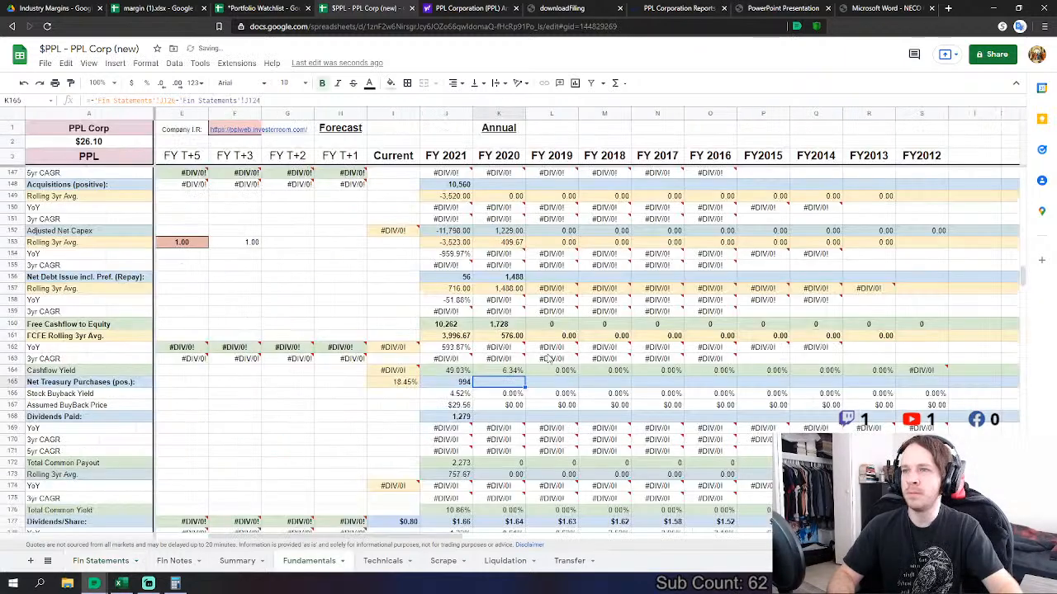
{"action": "left_click", "coordinate": [499, 417]}
{"action": "type", "text": "="}
{"action": "left_click", "coordinate": [102, 560]}
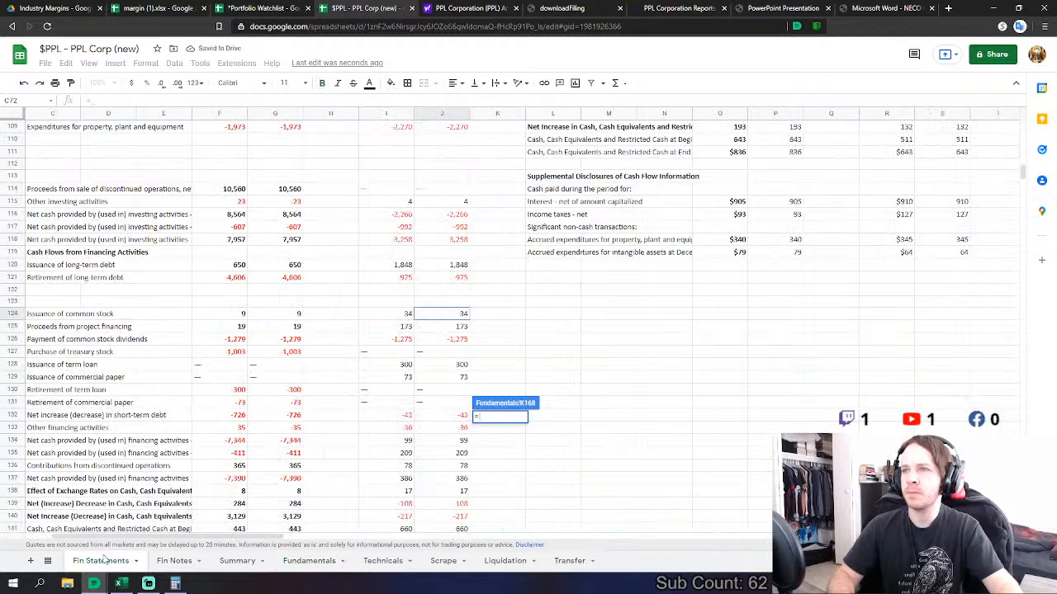
{"action": "key", "text": "Escape"}
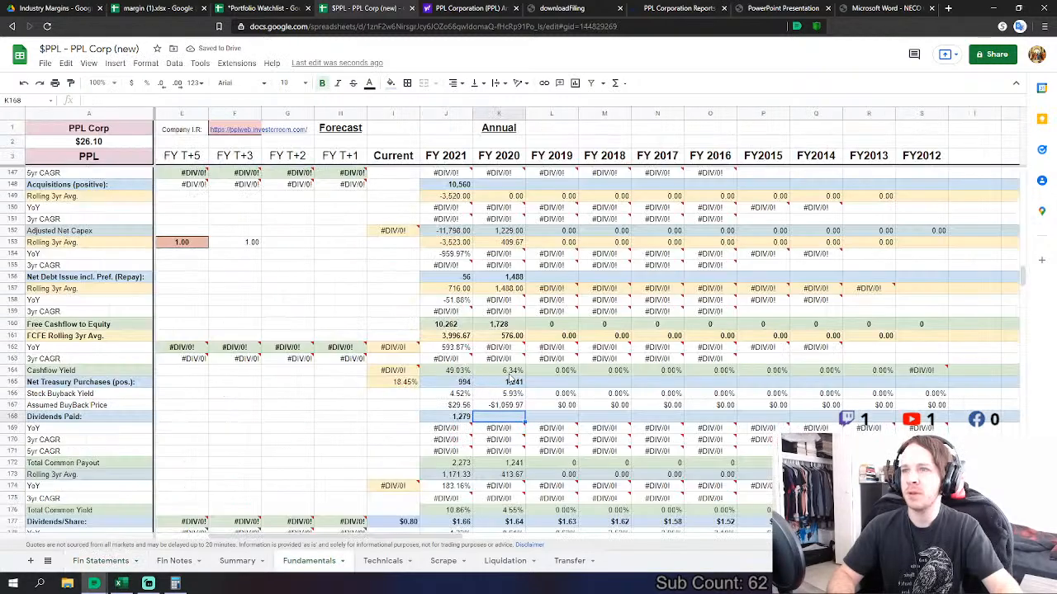
- Replace the FY 2020 Net Treasury Purchases formula in K165 with the negative of 2020 common stock issuance (J124) only
{"action": "left_click", "coordinate": [488, 383]}
{"action": "type", "text": "="}
{"action": "left_click", "coordinate": [101, 561]}
{"action": "type", "text": "-"}
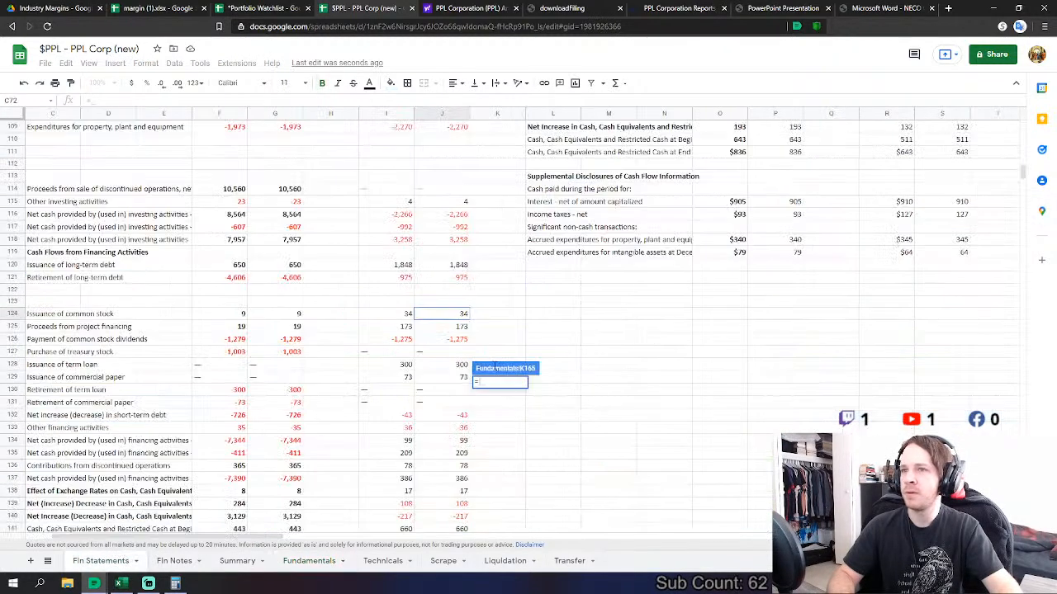
{"action": "left_click", "coordinate": [460, 317]}
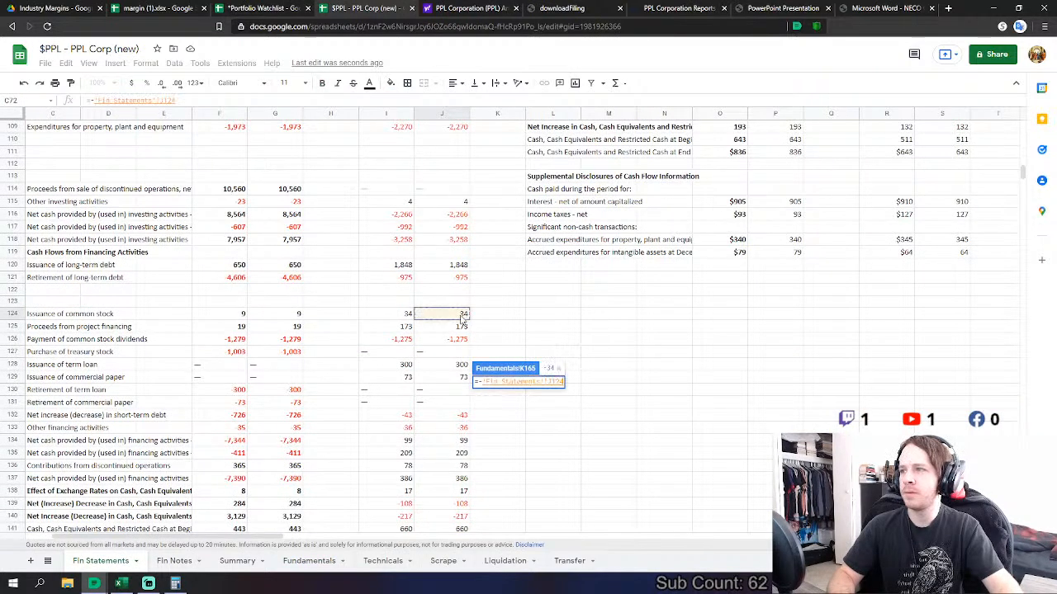
{"action": "key", "text": "Return"}
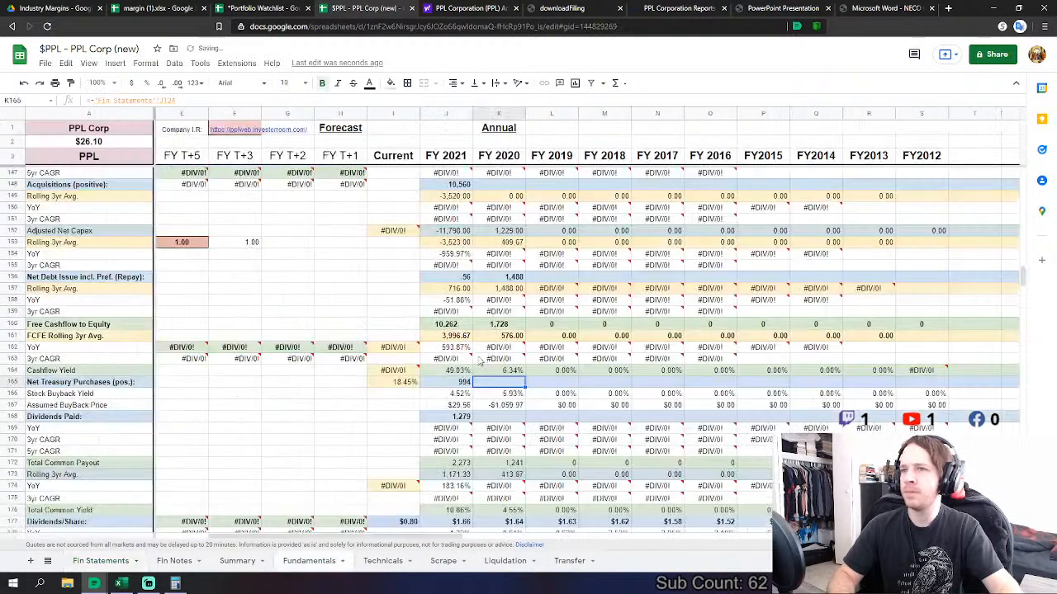
- Set FY 2020 Dividends Paid in K168 to the negative of the 2020 payment of common stock dividends (J126)
{"action": "left_click", "coordinate": [499, 416]}
{"action": "type", "text": "="}
{"action": "left_click", "coordinate": [97, 562]}
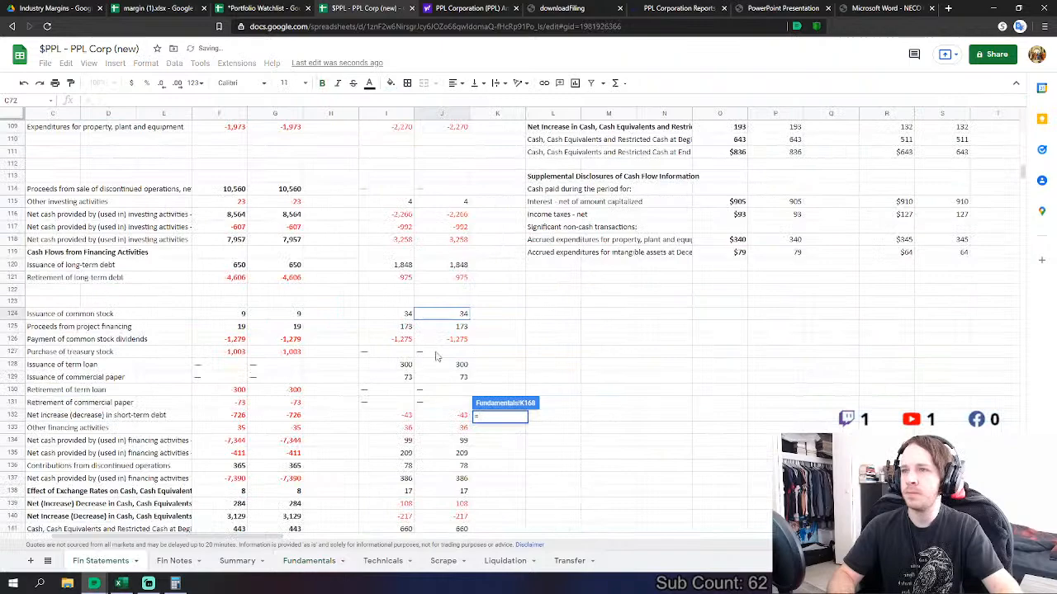
{"action": "left_click", "coordinate": [467, 341]}
{"action": "key", "text": "Return"}
- Set FY 2020 Cash & Equivalents in K226 to the 2020 cash and cash equivalents in Fin Statements J170
{"action": "scroll", "coordinate": [551, 374], "scroll_direction": "down", "scroll_amount": 5}
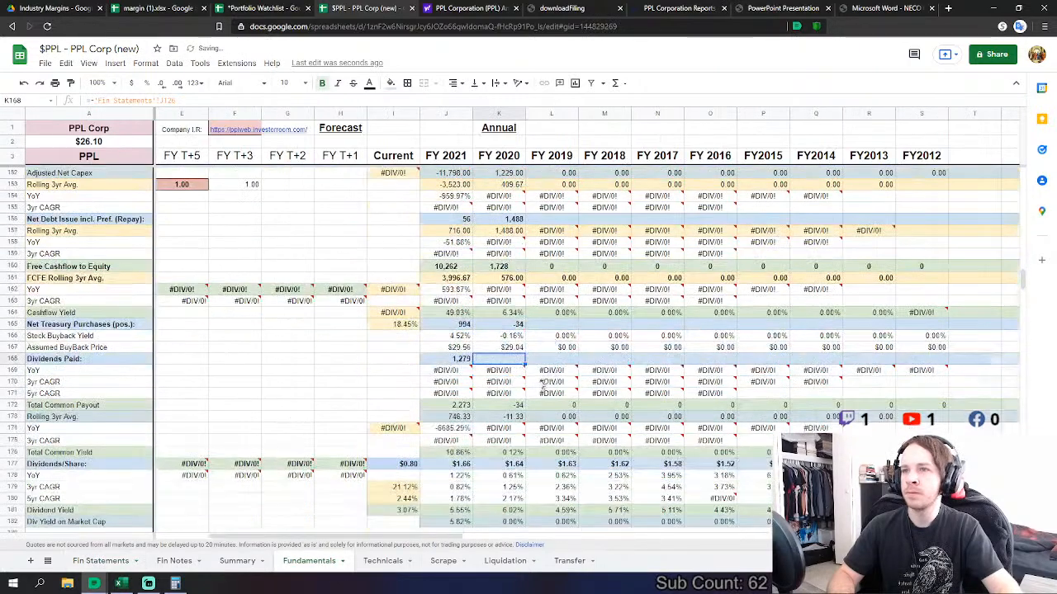
{"action": "scroll", "coordinate": [533, 388], "scroll_direction": "down", "scroll_amount": 6}
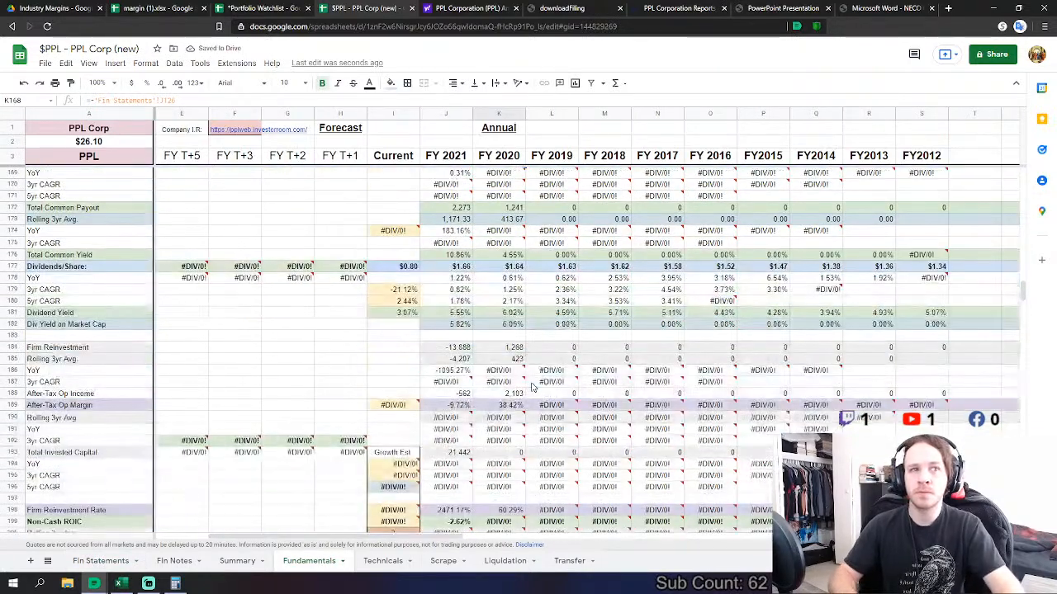
{"action": "scroll", "coordinate": [494, 403], "scroll_direction": "down", "scroll_amount": 5}
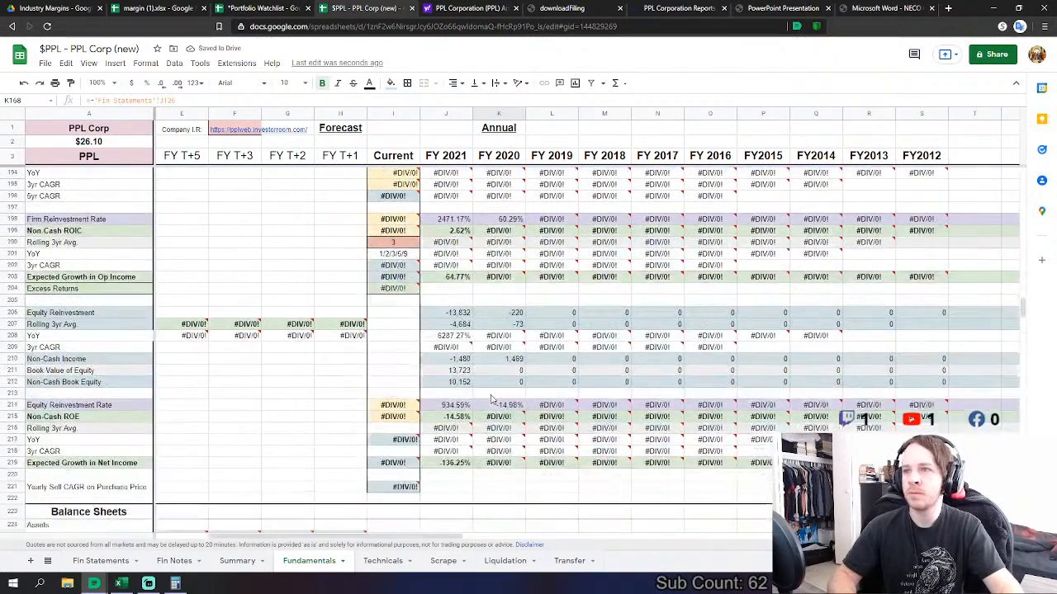
{"action": "left_click", "coordinate": [502, 434]}
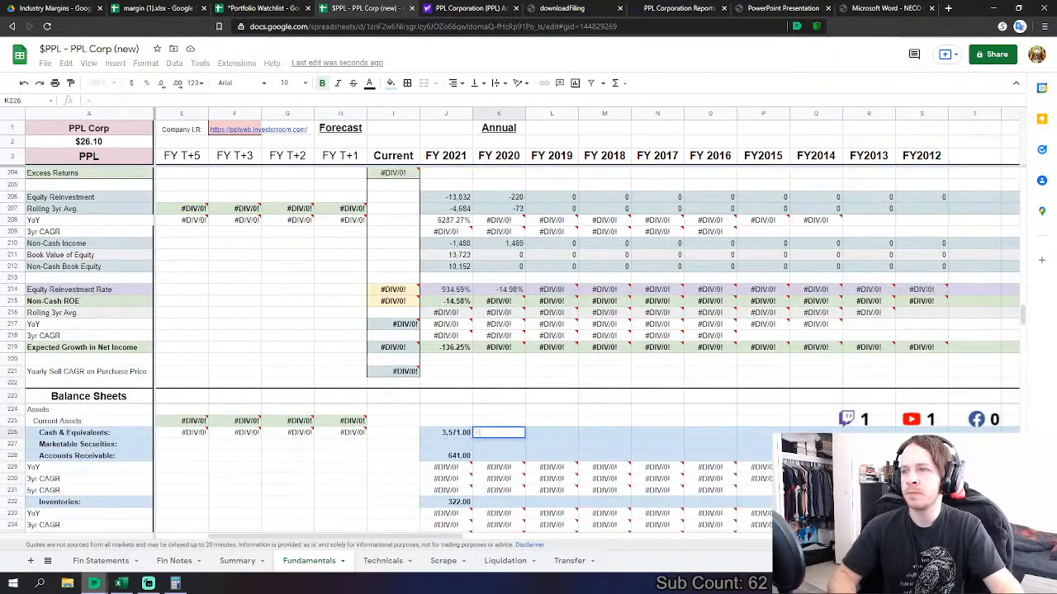
{"action": "left_click", "coordinate": [100, 561]}
{"action": "scroll", "coordinate": [451, 466], "scroll_direction": "down", "scroll_amount": 2}
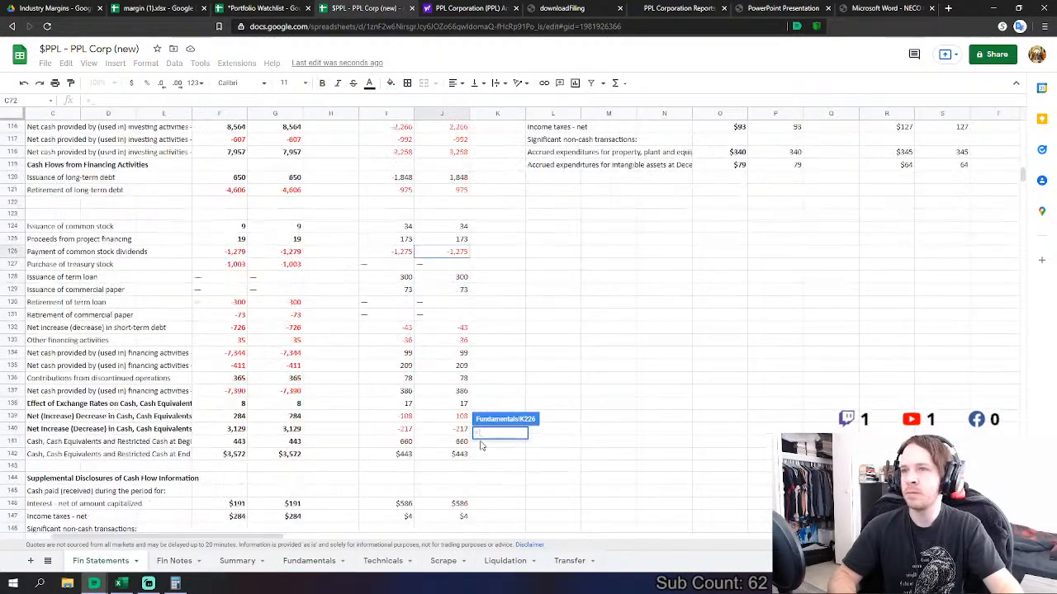
{"action": "scroll", "coordinate": [427, 408], "scroll_direction": "down", "scroll_amount": 10}
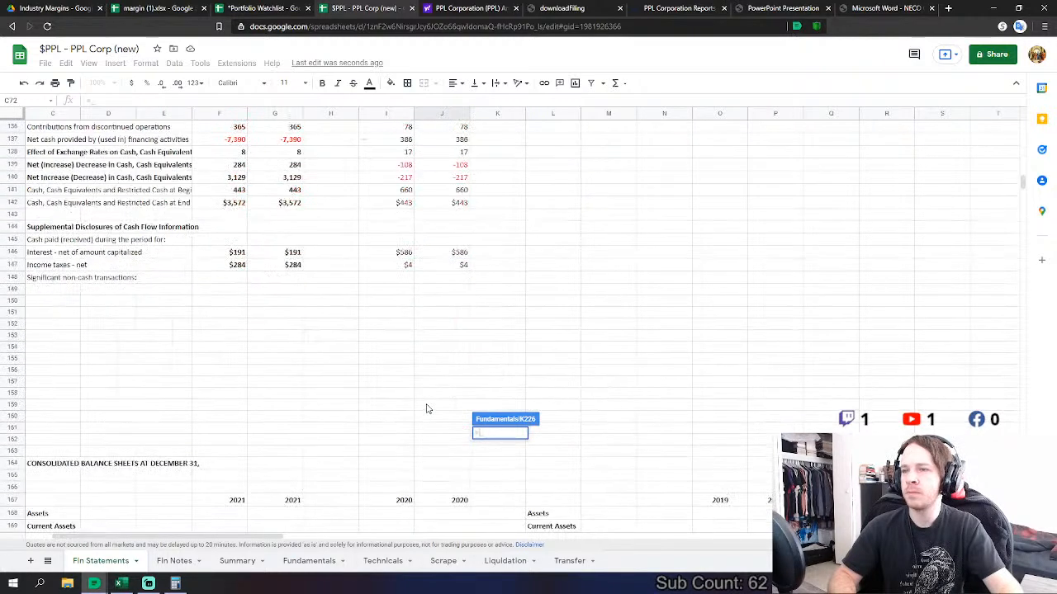
{"action": "left_click", "coordinate": [452, 354]}
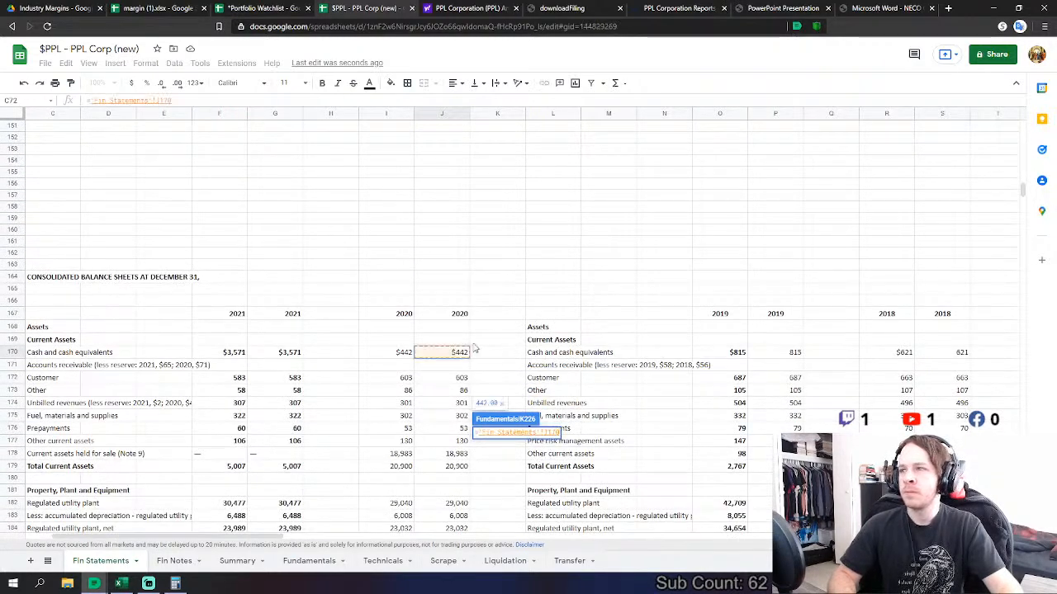
{"action": "key", "text": "Return"}
- Set FY 2020 Accounts Receivable in K228 to the sum of 2020 customer (J172) and other (J173) receivables from Fin Statements
{"action": "left_click", "coordinate": [496, 373]}
{"action": "type", "text": "="}
{"action": "left_click", "coordinate": [101, 561]}
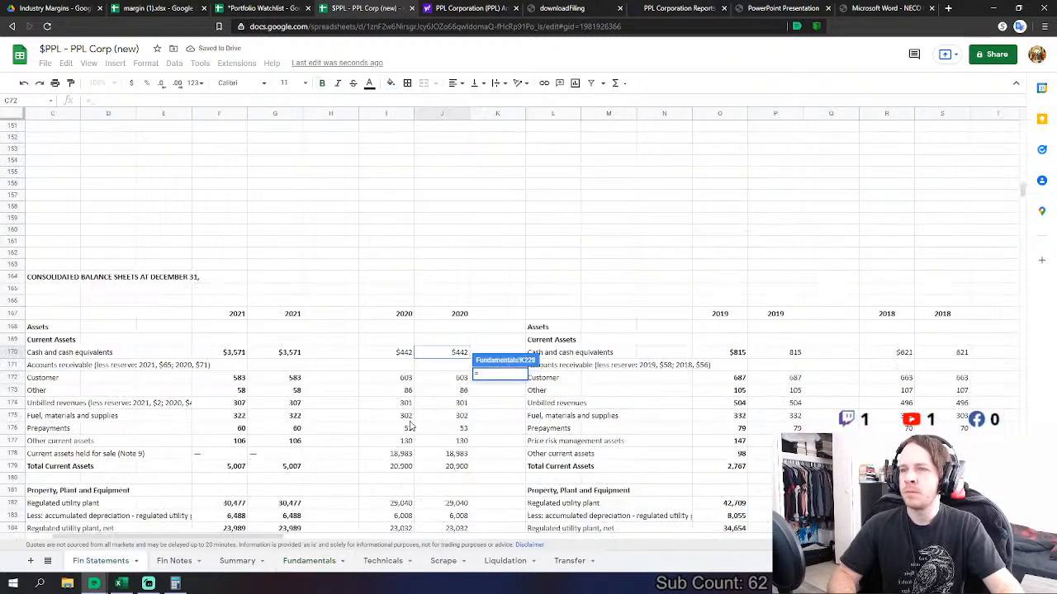
{"action": "left_click", "coordinate": [459, 378]}
{"action": "type", "text": "+"}
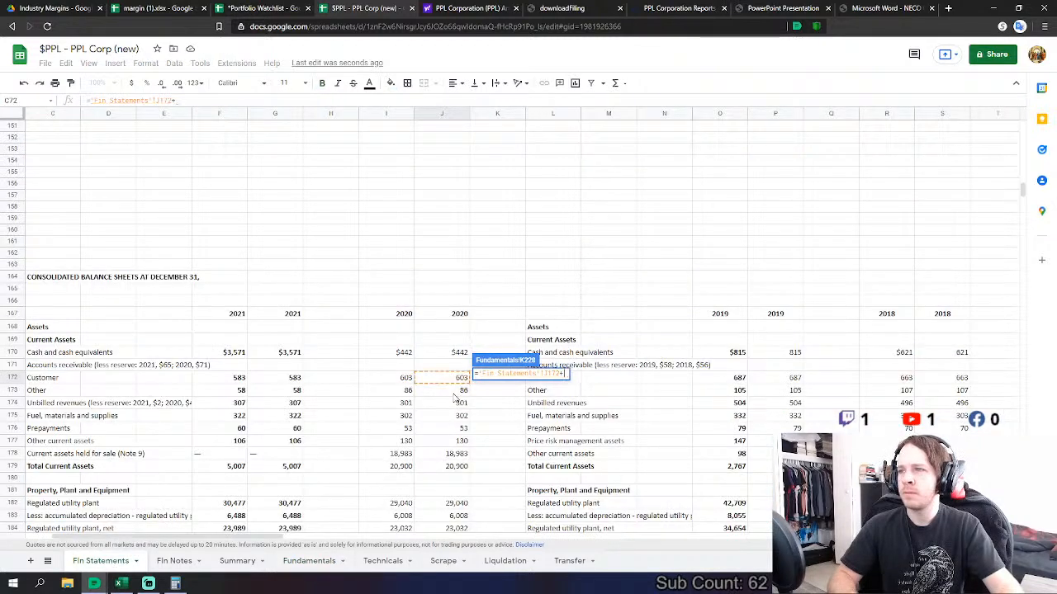
{"action": "left_click", "coordinate": [457, 391]}
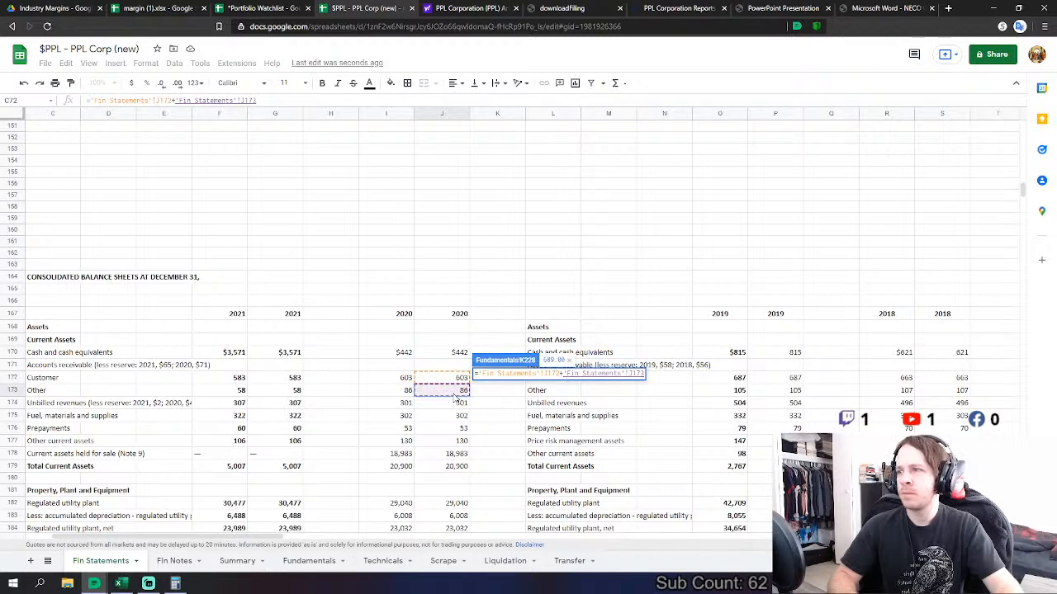
{"action": "key", "text": "Return"}
- Set FY 2020 Inventories in K232 to the 2020 fuel, materials and supplies figure in Fin Statements J175
{"action": "left_click", "coordinate": [499, 420]}
{"action": "type", "text": "="}
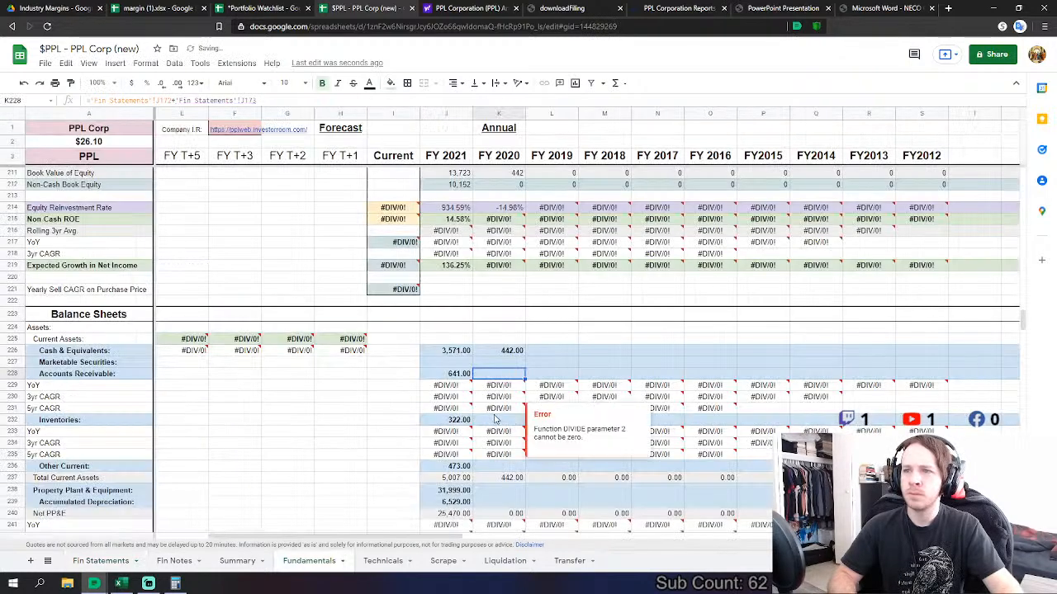
{"action": "left_click", "coordinate": [103, 560]}
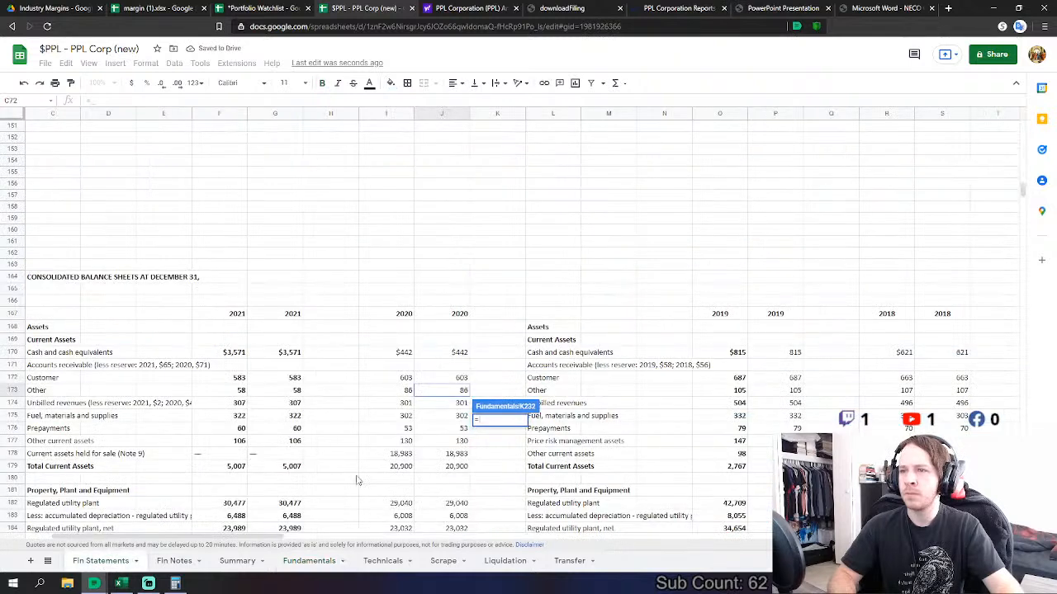
{"action": "left_click", "coordinate": [460, 416]}
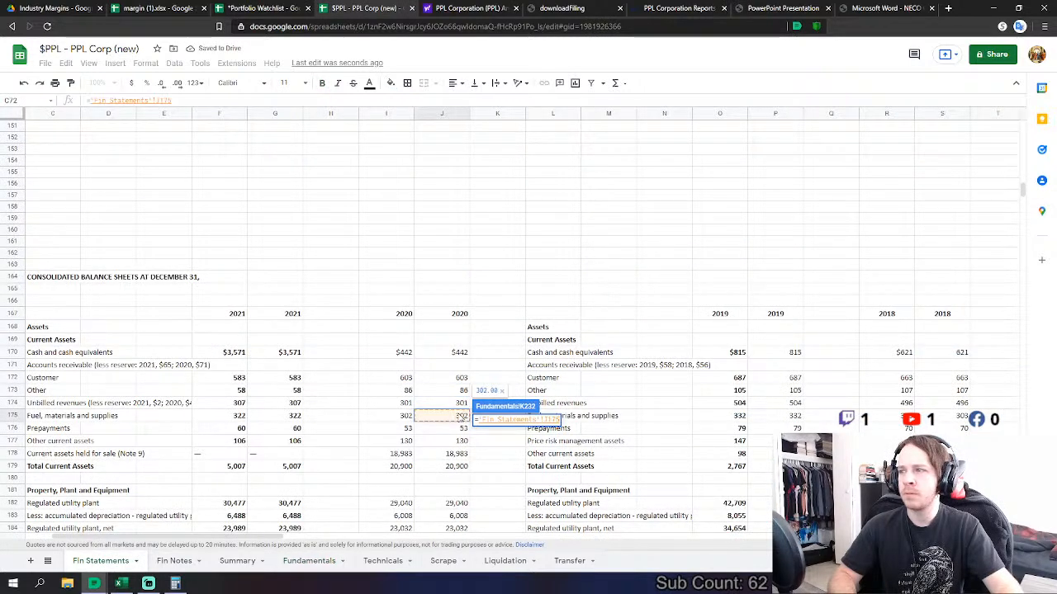
{"action": "key", "text": "Return"}
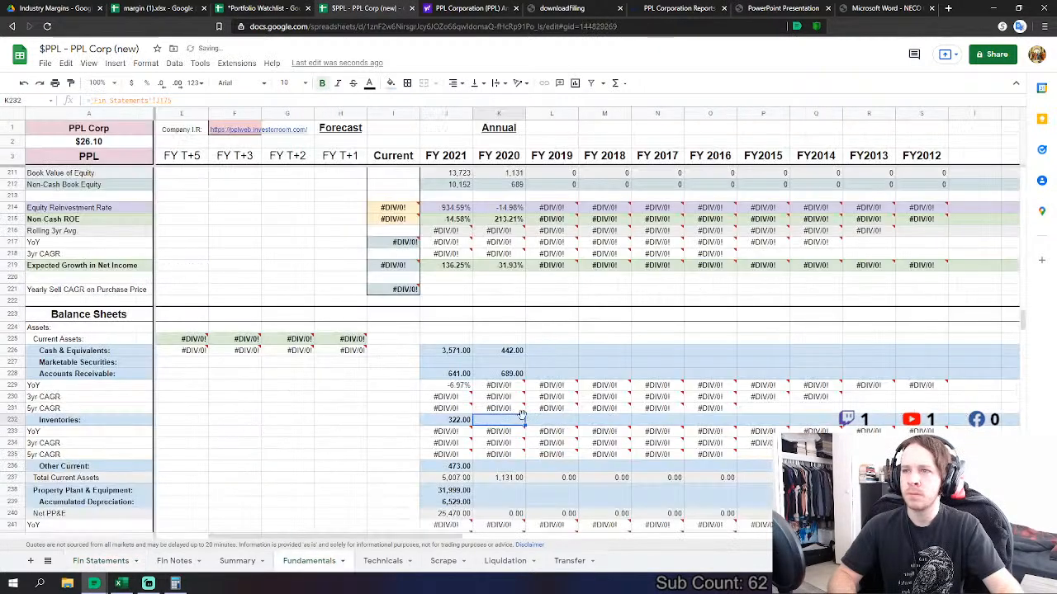
- Set FY 2020 Other Current in K236 to 2020 unbilled revenues J174 plus prepayments J176, other current assets J177 and assets held for sale J178
{"action": "left_click", "coordinate": [497, 466]}
{"action": "type", "text": "="}
{"action": "left_click", "coordinate": [102, 560]}
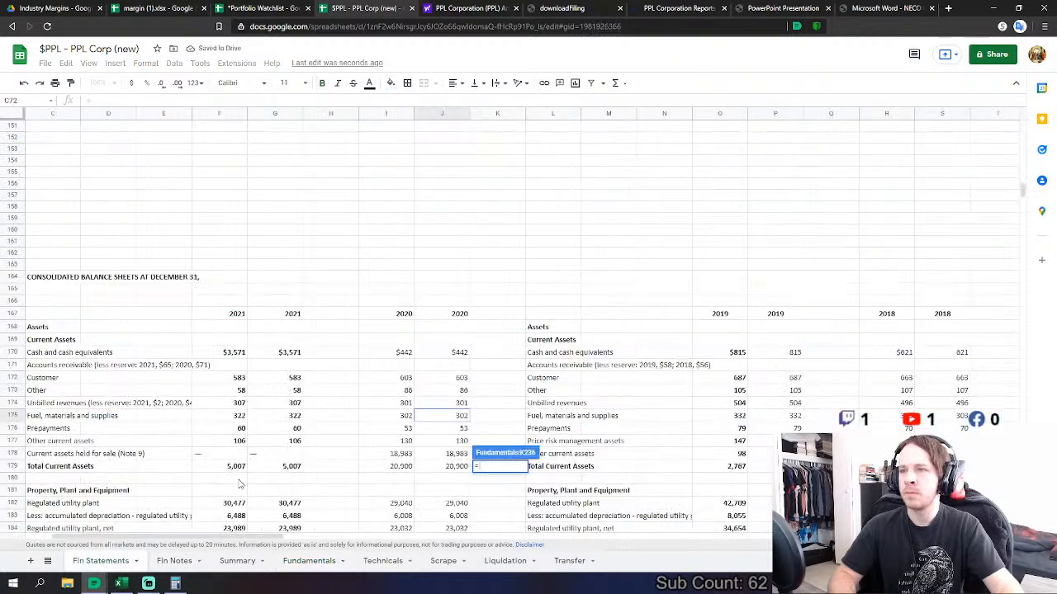
{"action": "left_click", "coordinate": [459, 403]}
{"action": "type", "text": "+"}
{"action": "left_click", "coordinate": [446, 430]}
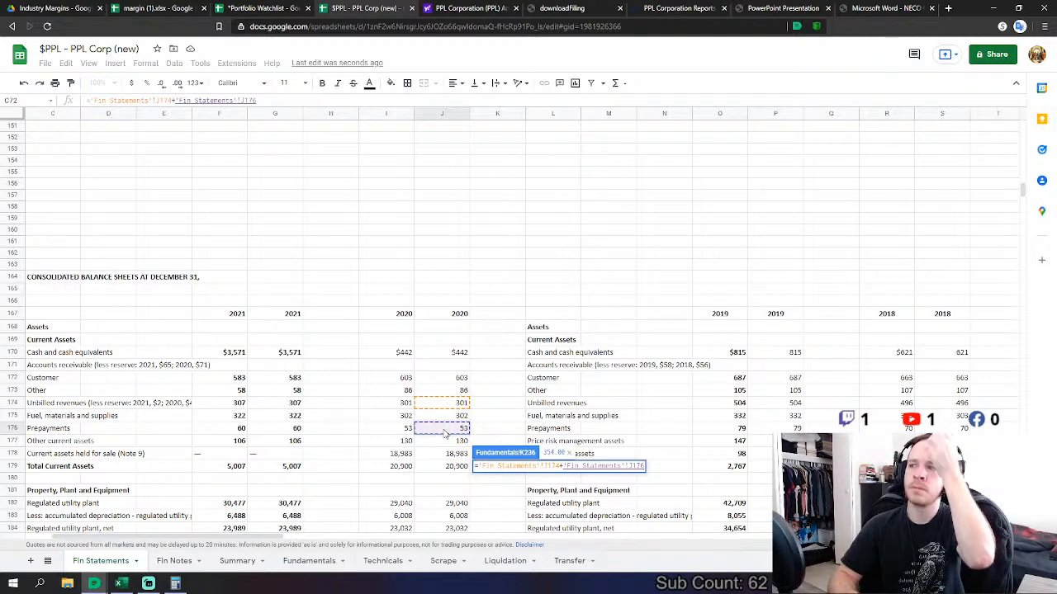
{"action": "type", "text": "+"}
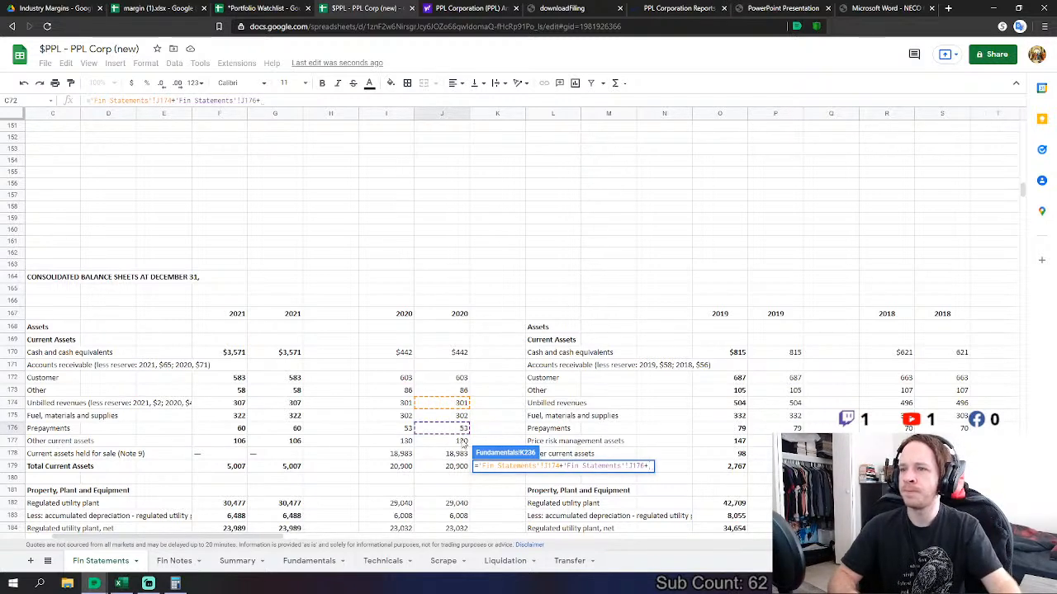
{"action": "left_click", "coordinate": [461, 444]}
{"action": "key", "text": "Return"}
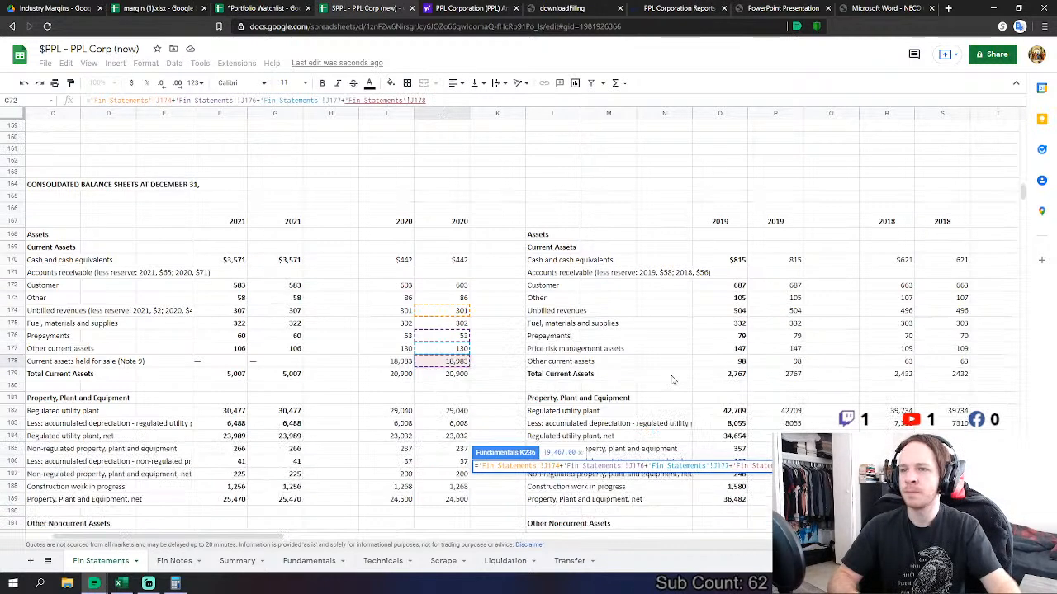
- Set FY 2020 Property Plant & Equipment in K238 to regulated utility plant J182 plus non-regulated property J185 plus construction work in progress J188
{"action": "scroll", "coordinate": [543, 360], "scroll_direction": "down", "scroll_amount": 5}
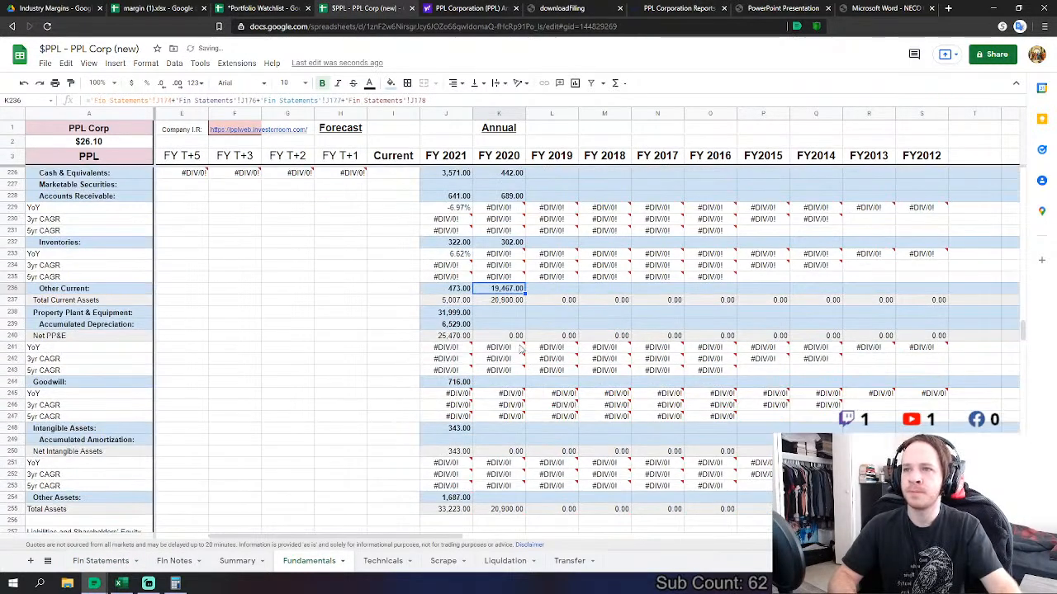
{"action": "left_click", "coordinate": [518, 314]}
{"action": "type", "text": "="}
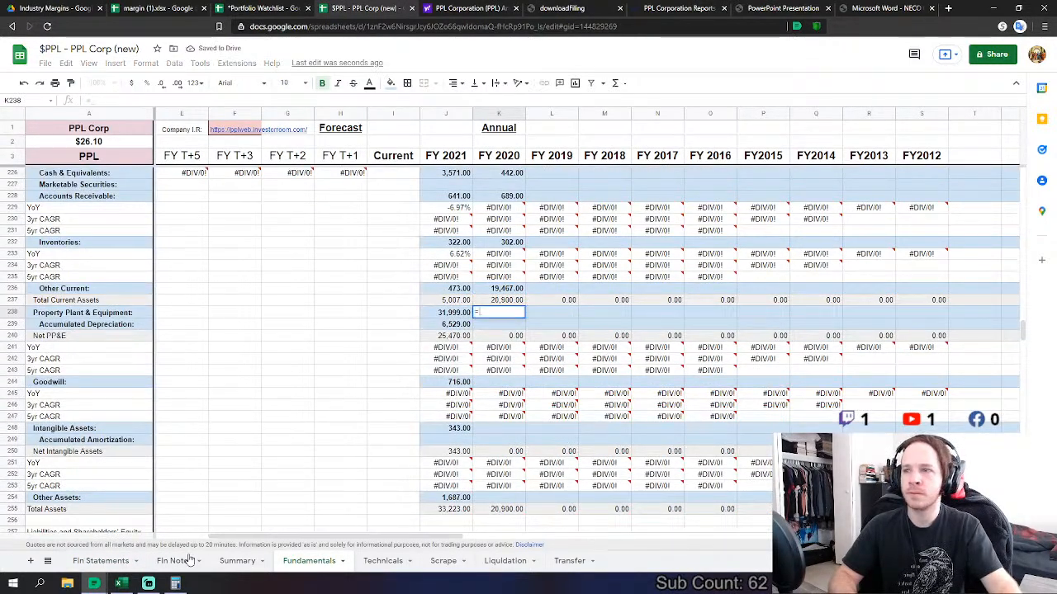
{"action": "left_click", "coordinate": [112, 560]}
{"action": "scroll", "coordinate": [457, 409], "scroll_direction": "down", "scroll_amount": 2}
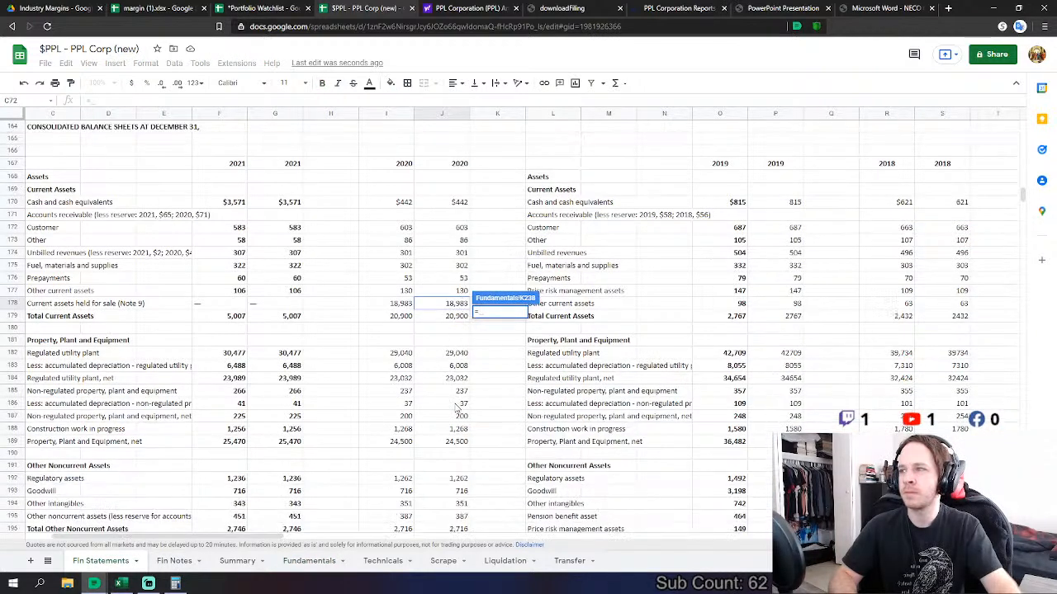
{"action": "left_click", "coordinate": [457, 352]}
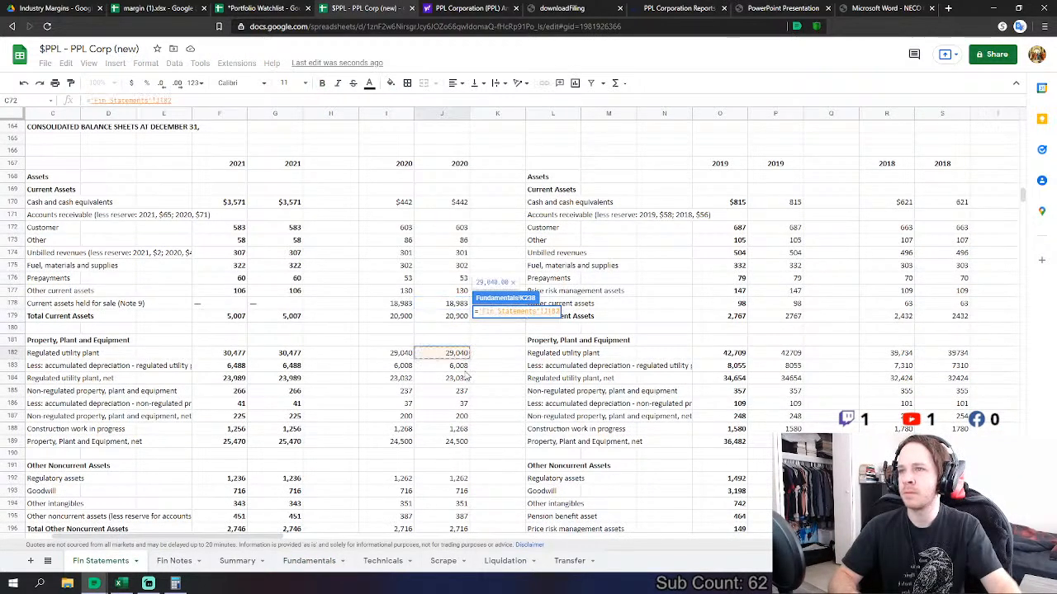
{"action": "type", "text": "+"}
{"action": "left_click", "coordinate": [462, 391]}
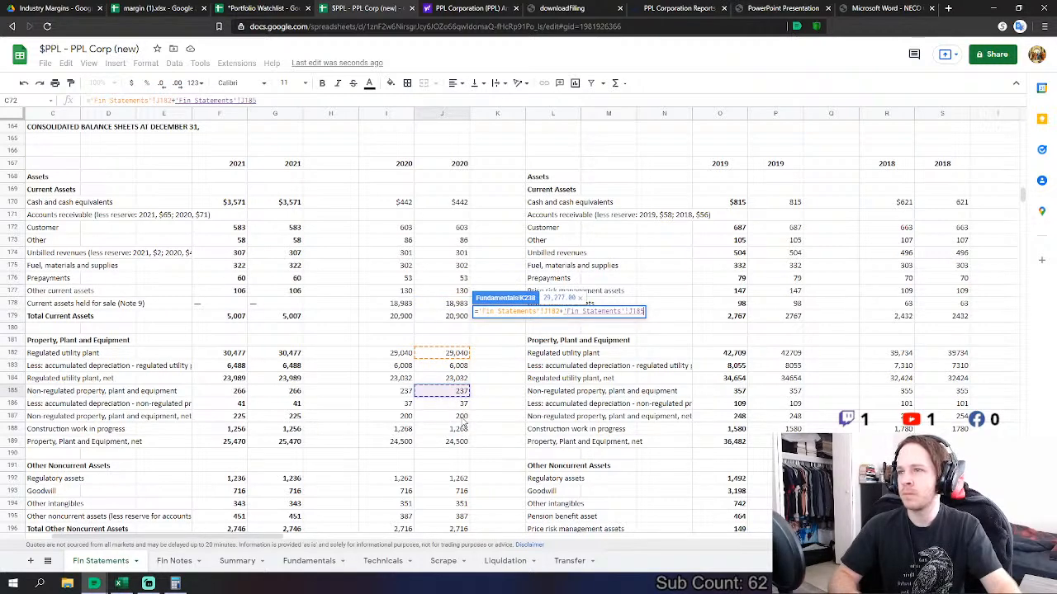
{"action": "type", "text": "+"}
{"action": "left_click", "coordinate": [460, 429]}
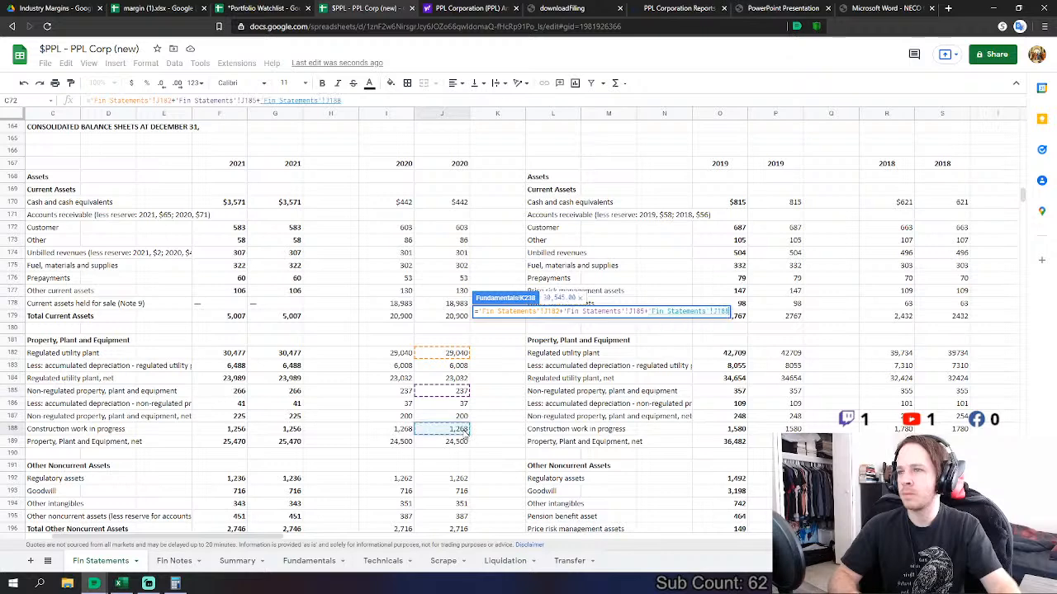
{"action": "key", "text": "Return"}
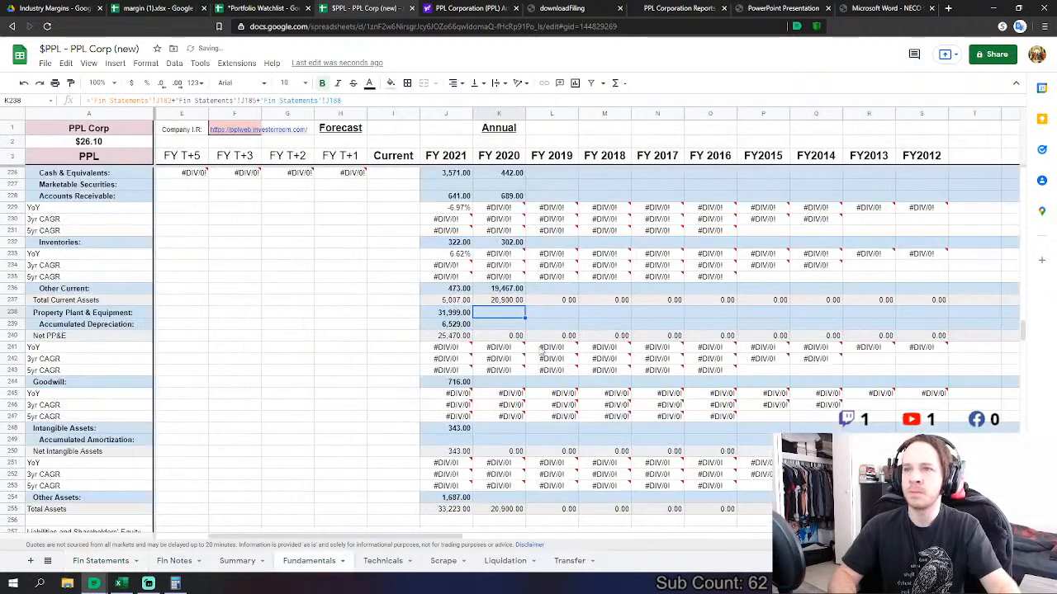
- Set FY 2020 Accumulated Depreciation in K239 to the sum of regulated (J183) and non-regulated (J186) accumulated depreciation for 2020
{"action": "type", "text": "="}
{"action": "left_click", "coordinate": [101, 560]}
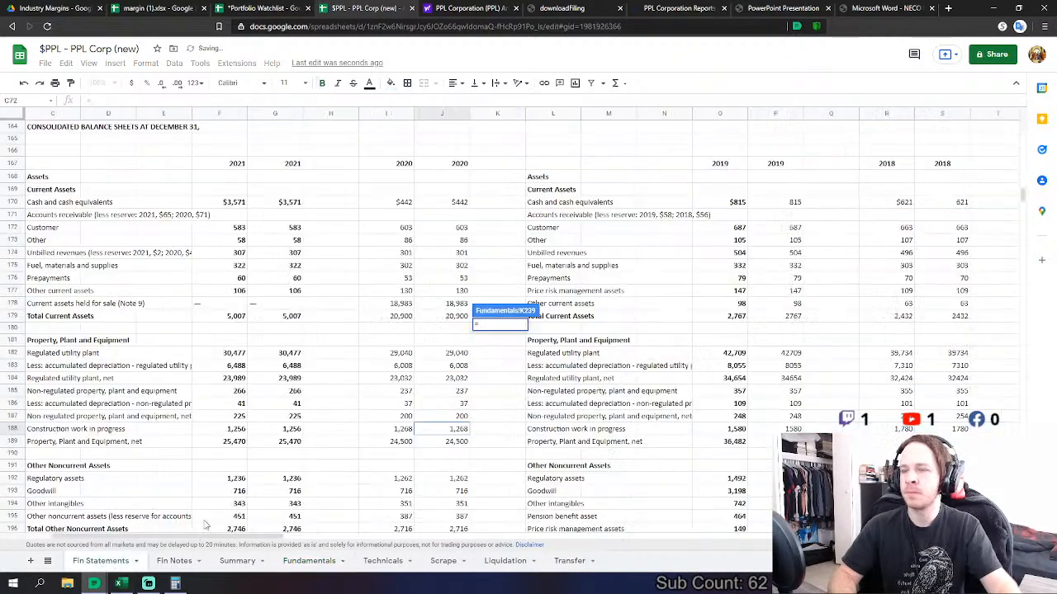
{"action": "left_click", "coordinate": [458, 368]}
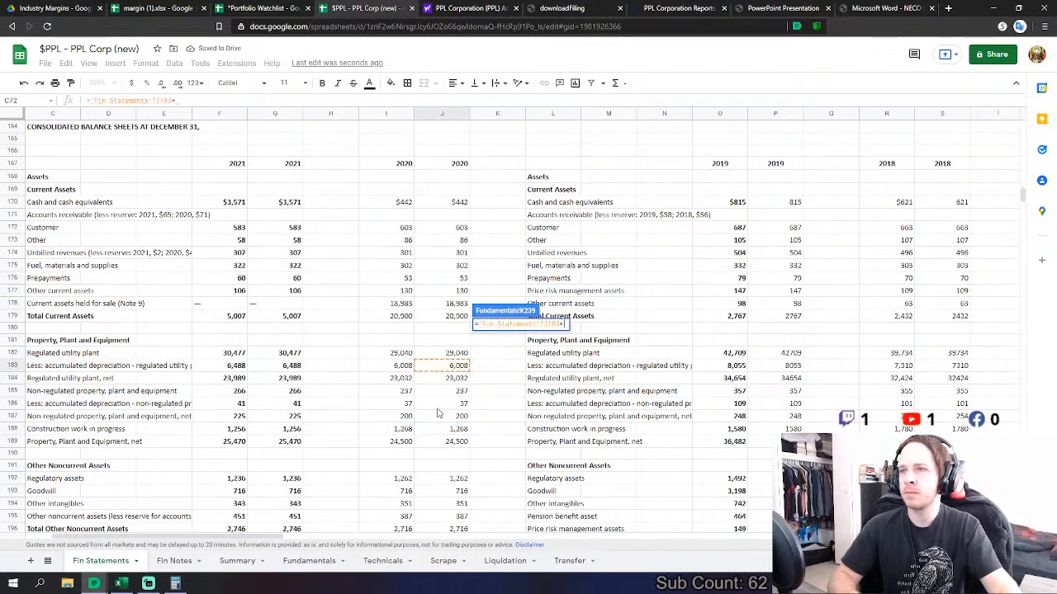
{"action": "left_click", "coordinate": [464, 405]}
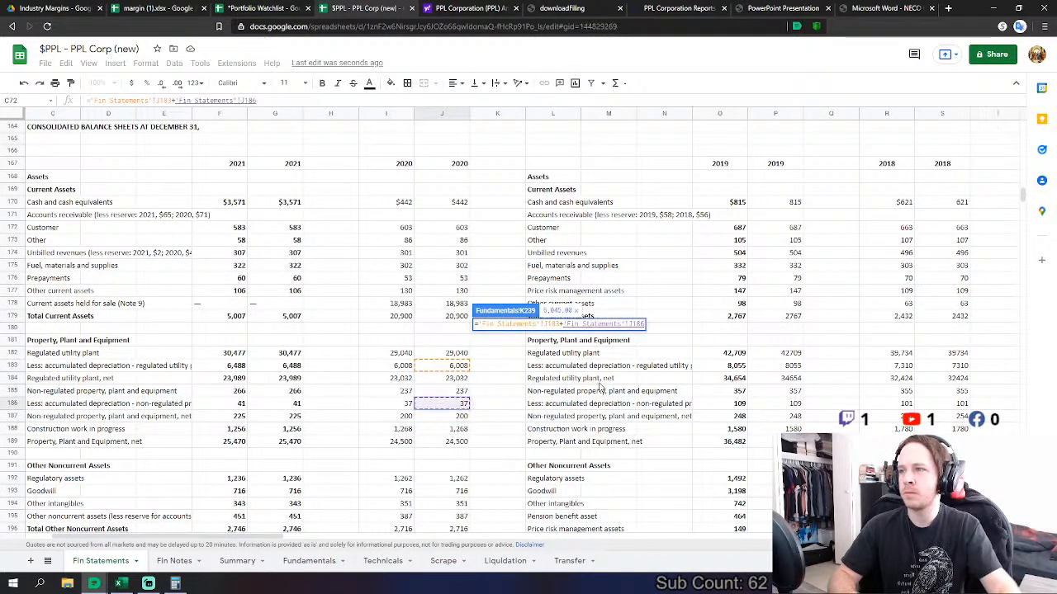
{"action": "key", "text": "Return"}
- Set FY 2020 Goodwill in K244 to the 2020 goodwill figure in Fin Statements J193
{"action": "scroll", "coordinate": [561, 380], "scroll_direction": "down", "scroll_amount": 1}
{"action": "left_click", "coordinate": [513, 360]}
{"action": "type", "text": "="}
{"action": "left_click", "coordinate": [99, 560]}
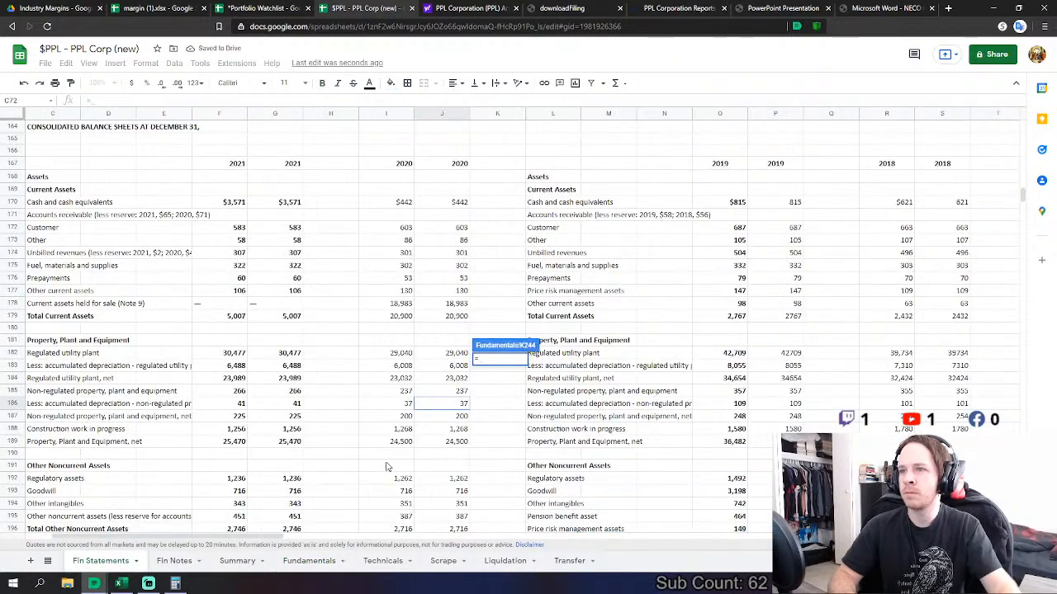
{"action": "scroll", "coordinate": [419, 462], "scroll_direction": "down", "scroll_amount": 3}
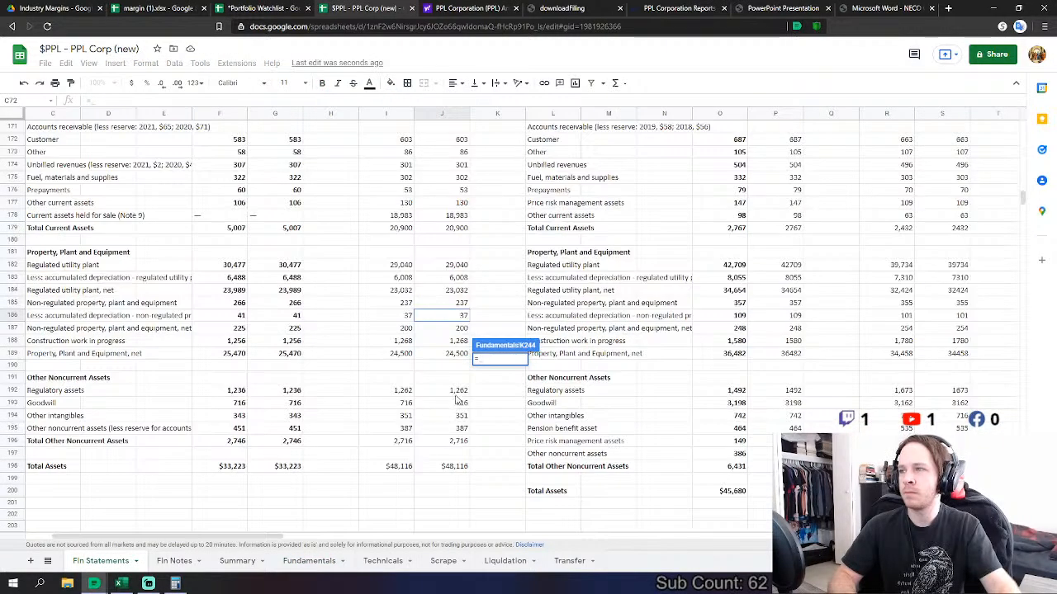
{"action": "left_click", "coordinate": [457, 405]}
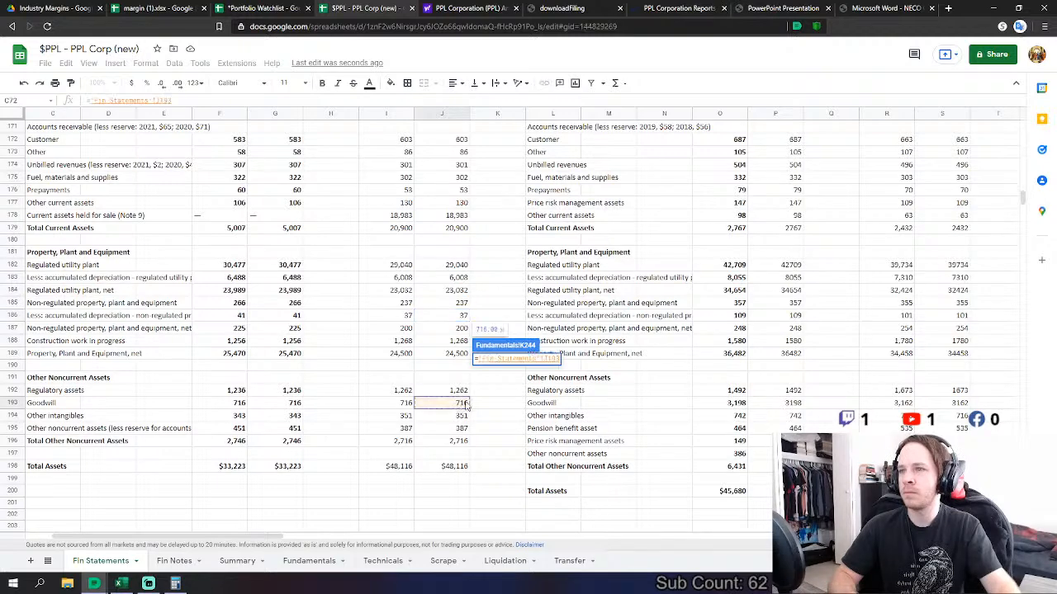
{"action": "key", "text": "Return"}
- Set FY 2020 Intangible Assets in K248 to the 2020 other intangibles figure in Fin Statements J194
{"action": "left_click", "coordinate": [500, 406]}
{"action": "type", "text": "="}
{"action": "left_click", "coordinate": [109, 564]}
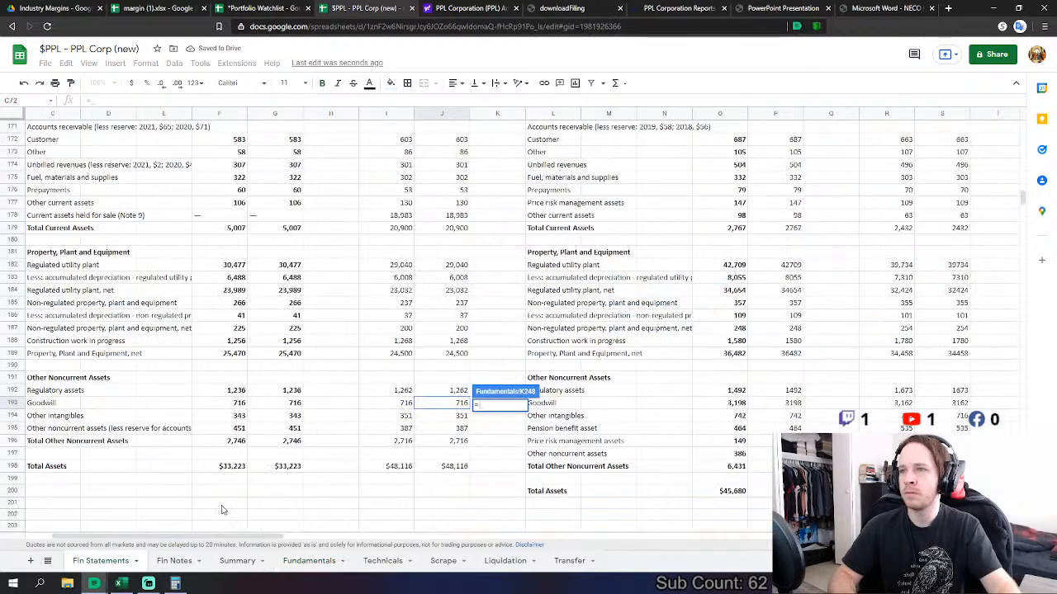
{"action": "left_click", "coordinate": [460, 417]}
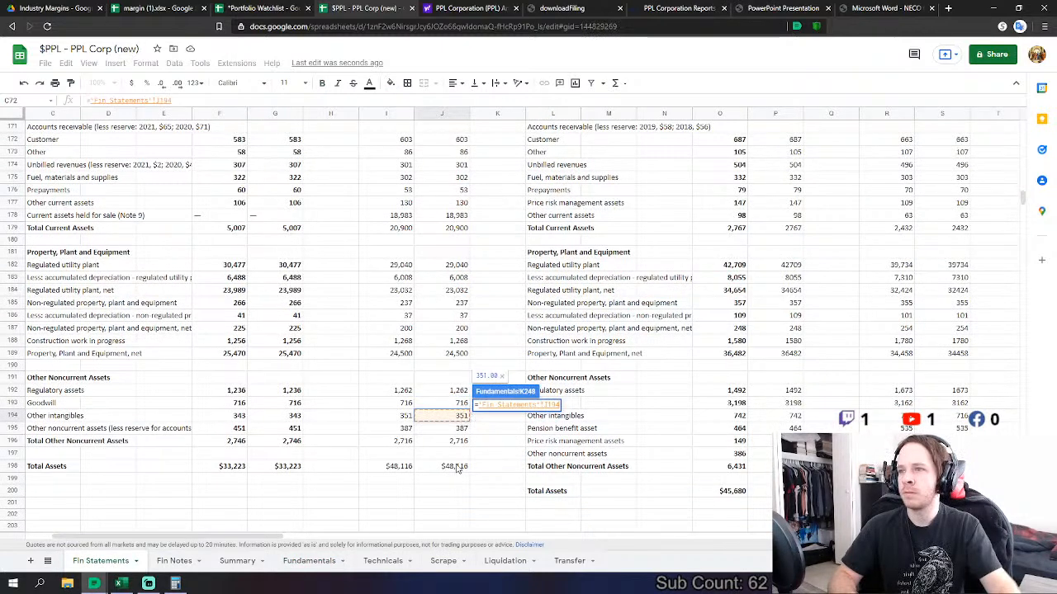
{"action": "key", "text": "Return"}
- Set FY 2020 Other Assets in K254 to 2020 regulatory assets J192 plus total other noncurrent assets J196 from Fin Statements
{"action": "left_click", "coordinate": [496, 480]}
{"action": "type", "text": "="}
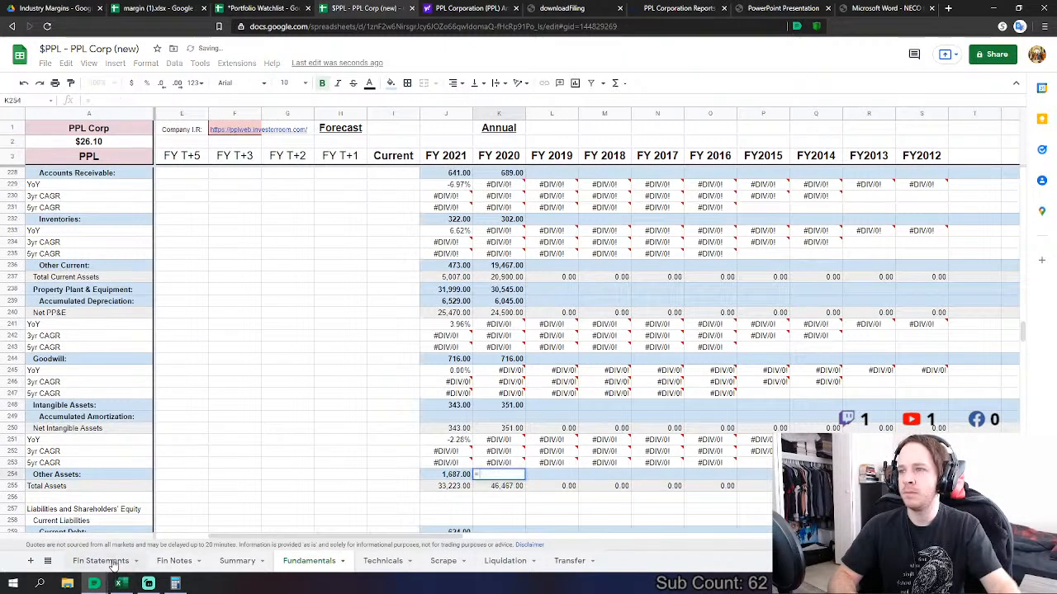
{"action": "left_click", "coordinate": [100, 561]}
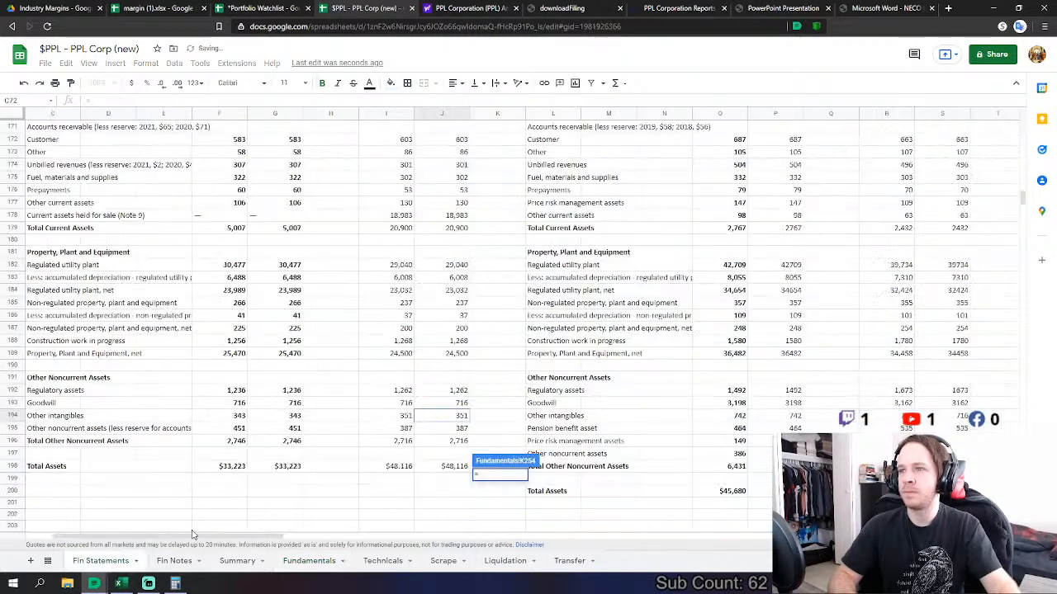
{"action": "left_click", "coordinate": [458, 390]}
{"action": "type", "text": "+"}
{"action": "left_click", "coordinate": [452, 444]}
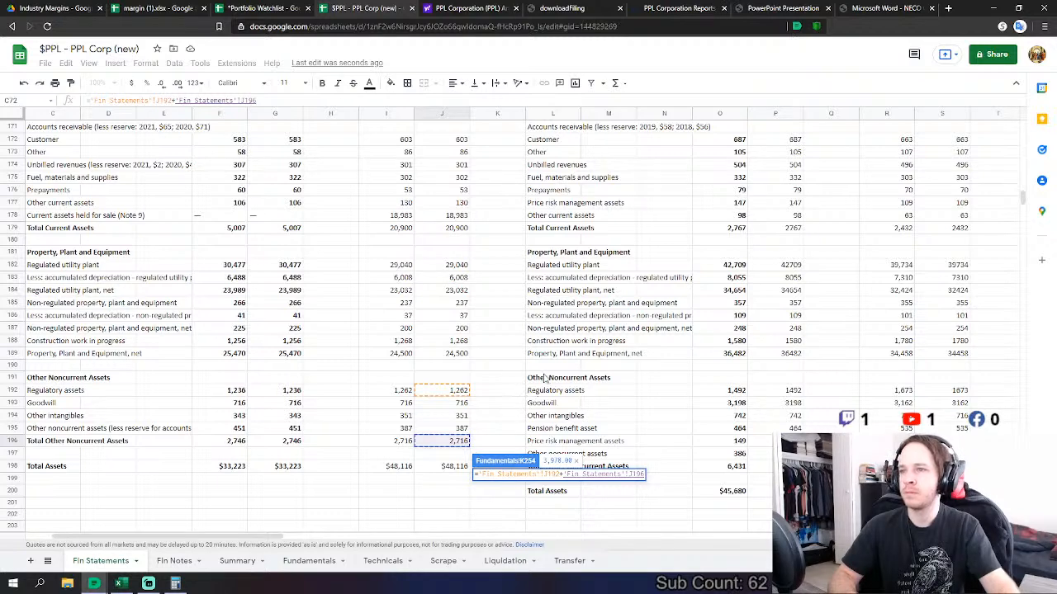
{"action": "key", "text": "Return"}
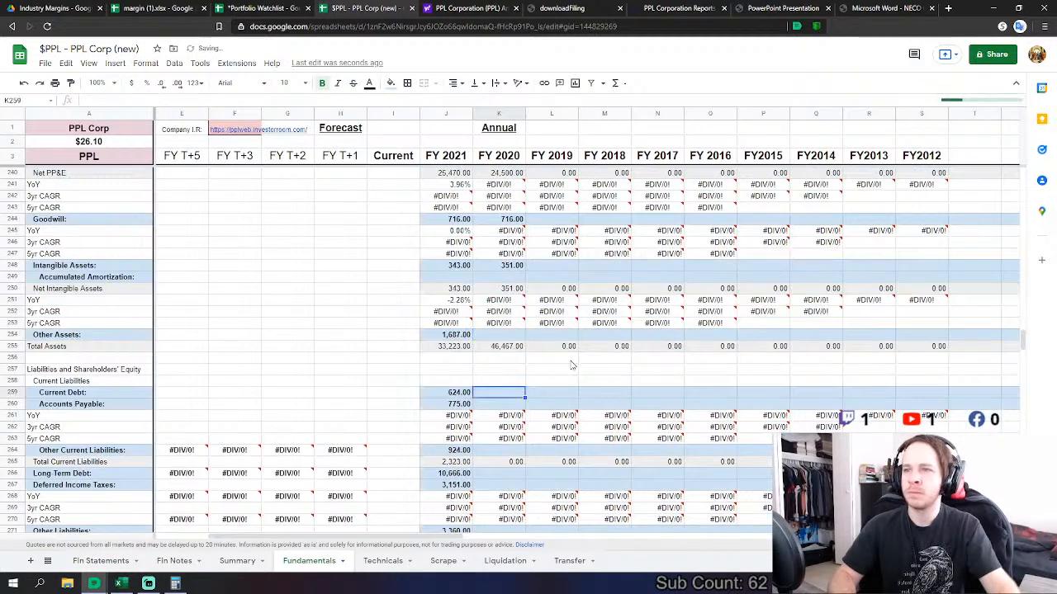
- Correct the FY 2020 Other Assets formula in K254 to add other noncurrent assets J195 instead of the total J196
{"action": "scroll", "coordinate": [561, 366], "scroll_direction": "down", "scroll_amount": 1}
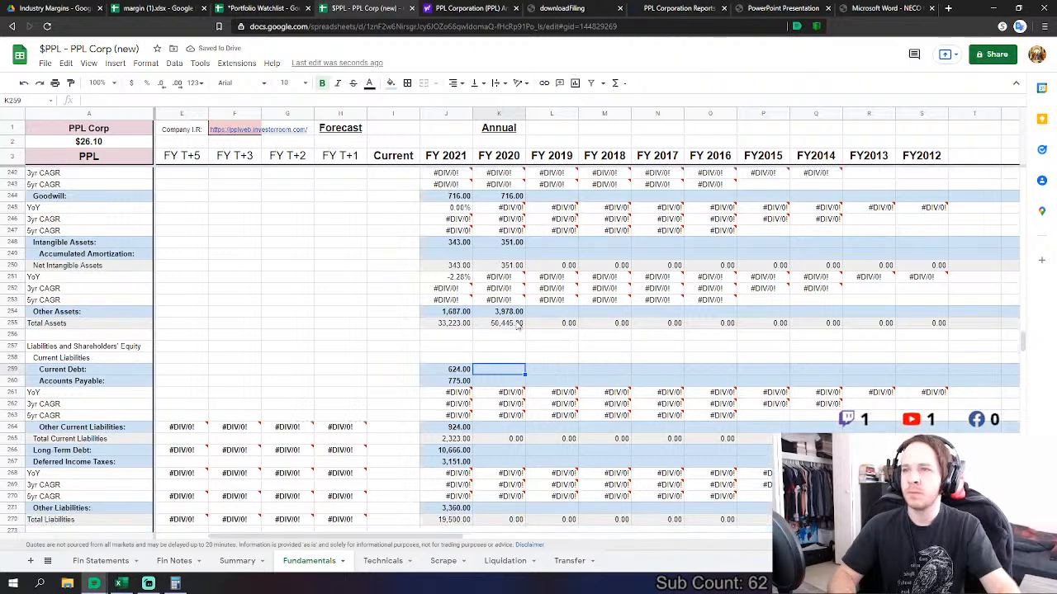
{"action": "scroll", "coordinate": [517, 327], "scroll_direction": "up", "scroll_amount": 2}
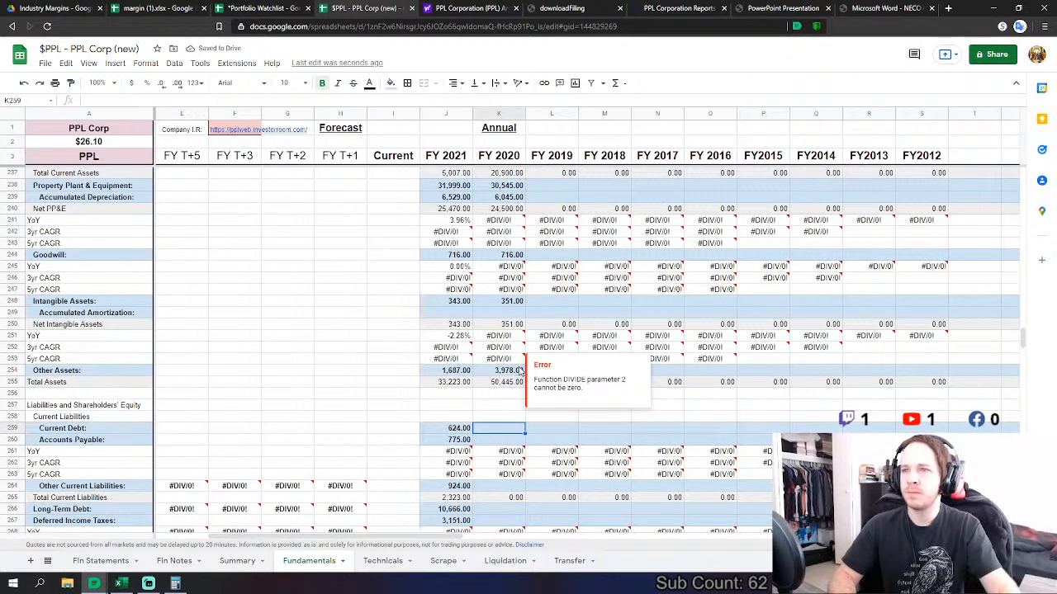
{"action": "left_click", "coordinate": [103, 561]}
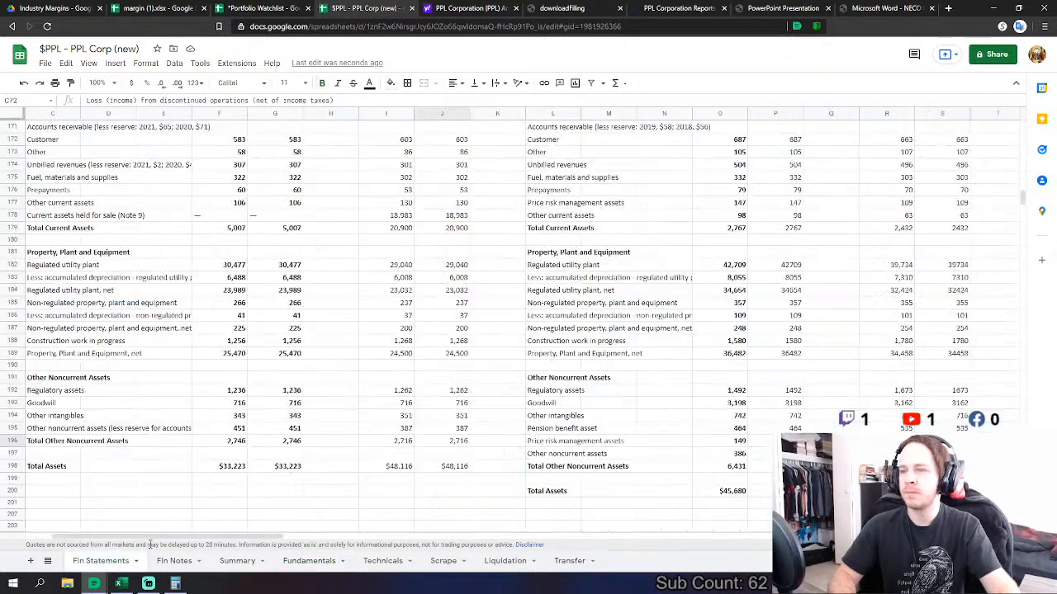
{"action": "left_click", "coordinate": [317, 563]}
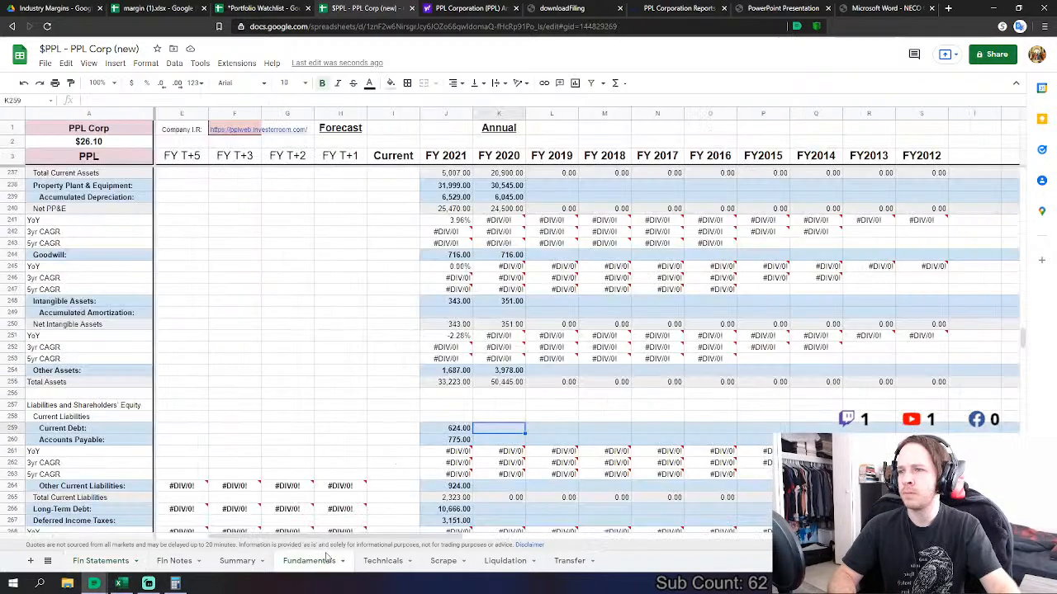
{"action": "double_click", "coordinate": [521, 370]}
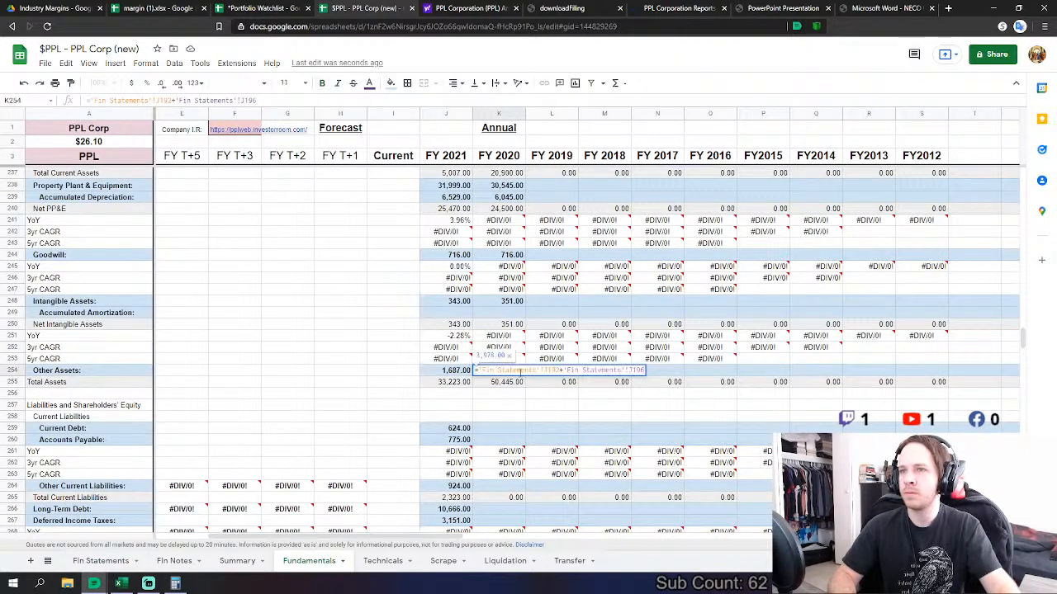
{"action": "type", "text": "+"}
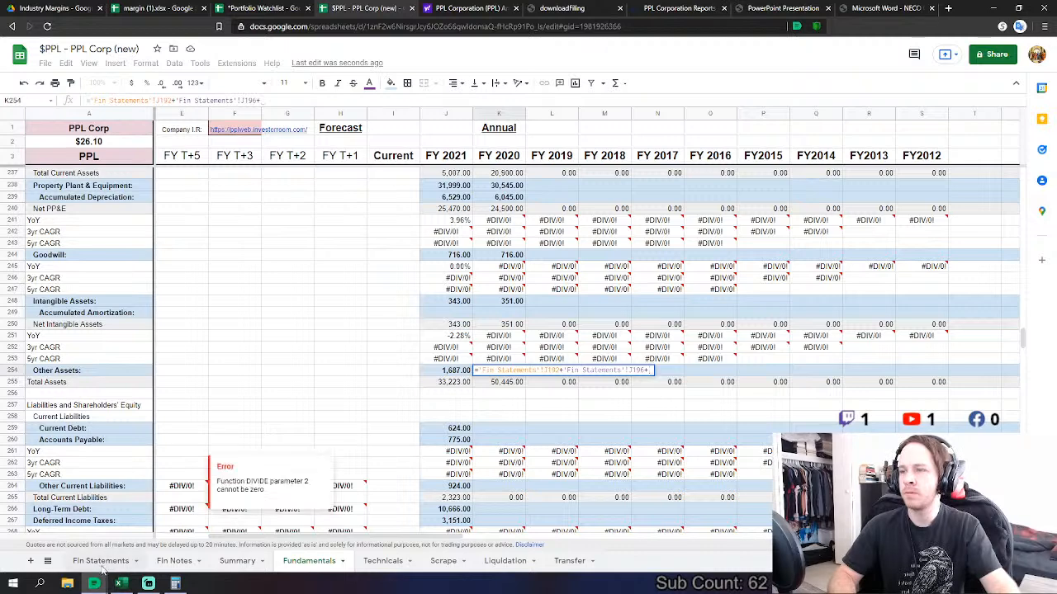
{"action": "left_click", "coordinate": [100, 563]}
{"action": "key", "text": "BackSpace"}
{"action": "key", "text": "BackSpace"}
{"action": "key", "text": "BackSpace"}
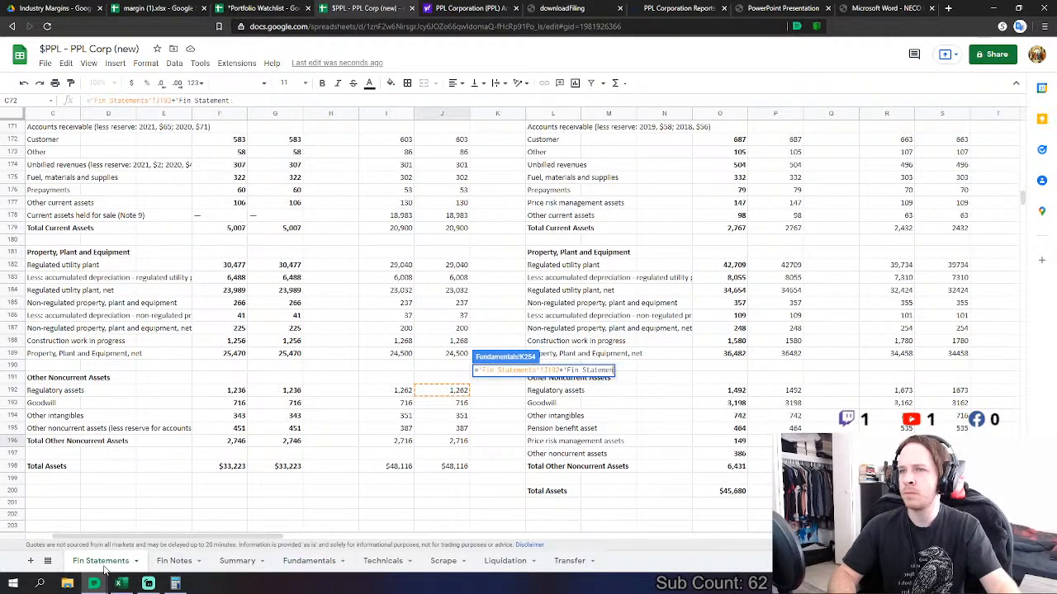
{"action": "key", "text": "BackSpace"}
{"action": "key", "text": "BackSpace"}
{"action": "key", "text": "BackSpace"}
{"action": "key", "text": "BackSpace"}
{"action": "key", "text": "BackSpace"}
{"action": "key", "text": "BackSpace"}
{"action": "key", "text": "BackSpace"}
{"action": "key", "text": "BackSpace"}
{"action": "key", "text": "BackSpace"}
{"action": "key", "text": "BackSpace"}
{"action": "key", "text": "BackSpace"}
{"action": "key", "text": "BackSpace"}
{"action": "key", "text": "BackSpace"}
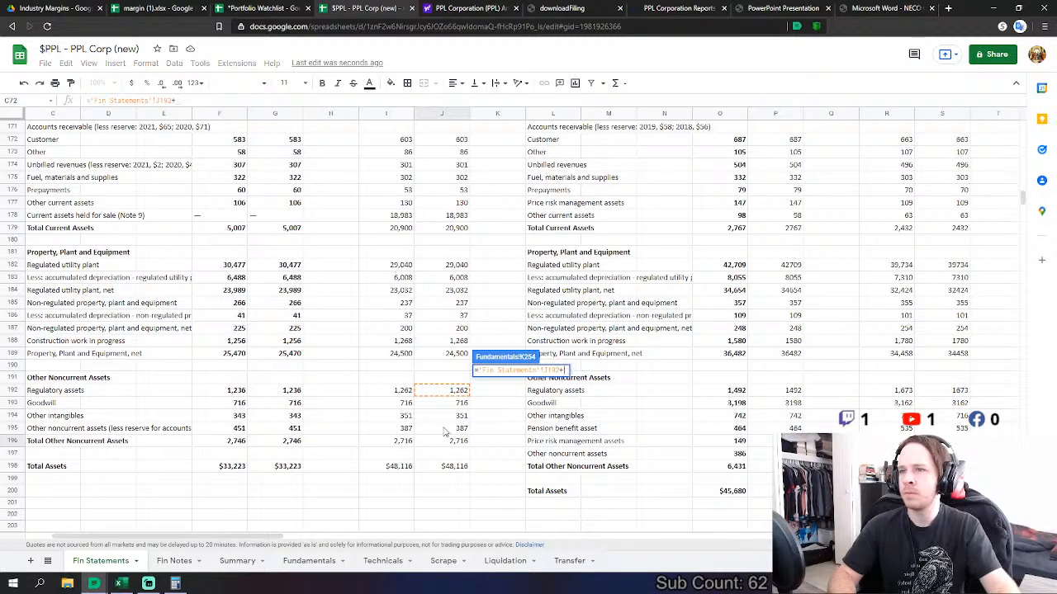
{"action": "left_click", "coordinate": [444, 430]}
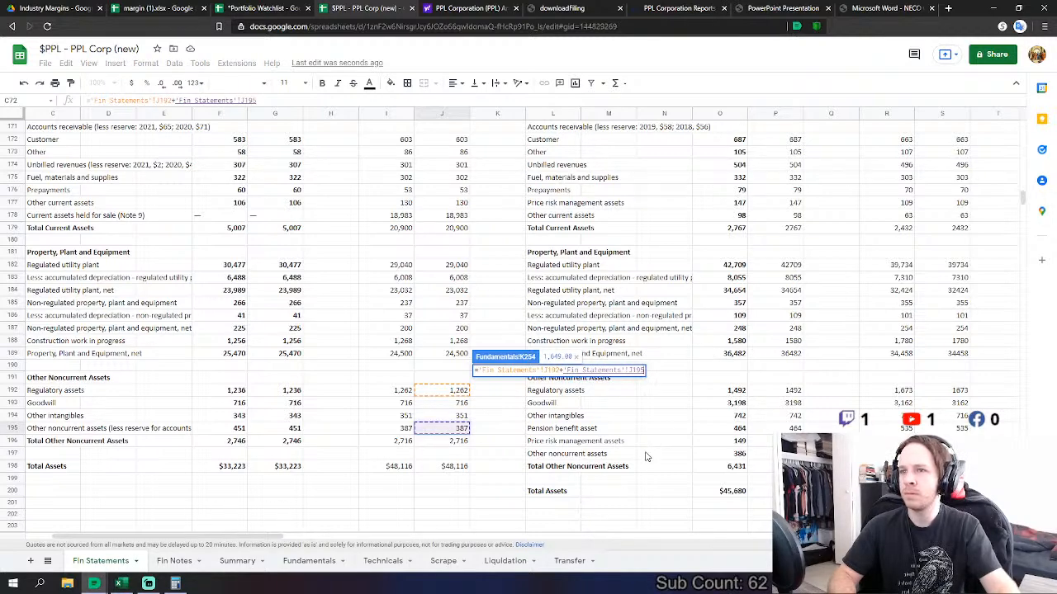
{"action": "key", "text": "Return"}
- Set FY 2020 Current Debt in K259 to short-term debt J217 plus long-term debt due within one year J218
{"action": "scroll", "coordinate": [589, 371], "scroll_direction": "down", "scroll_amount": 5}
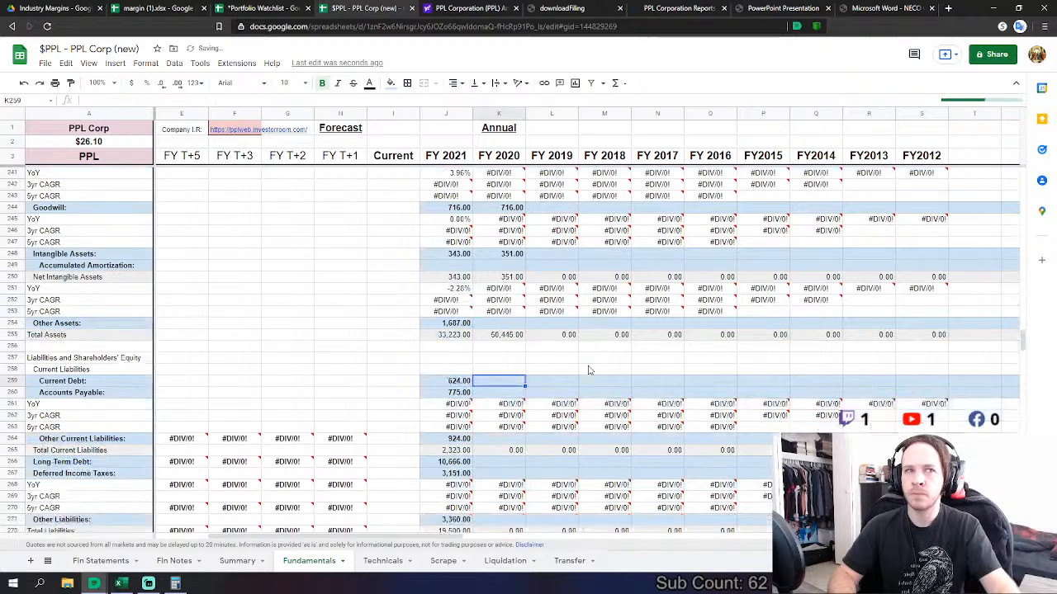
{"action": "scroll", "coordinate": [589, 370], "scroll_direction": "down", "scroll_amount": 2}
{"action": "type", "text": "="}
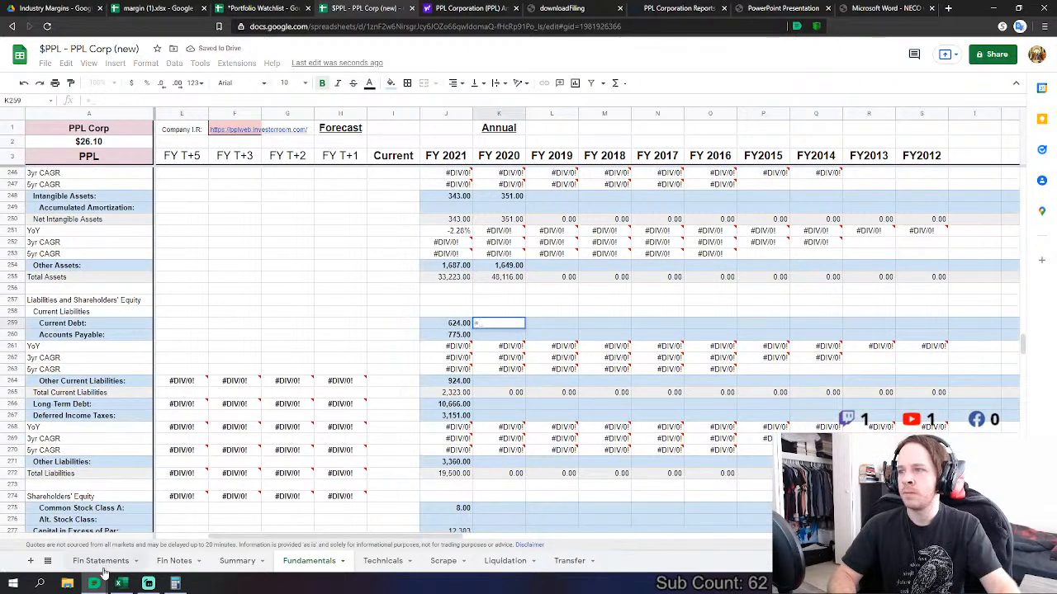
{"action": "left_click", "coordinate": [100, 562]}
{"action": "scroll", "coordinate": [429, 404], "scroll_direction": "down", "scroll_amount": 5}
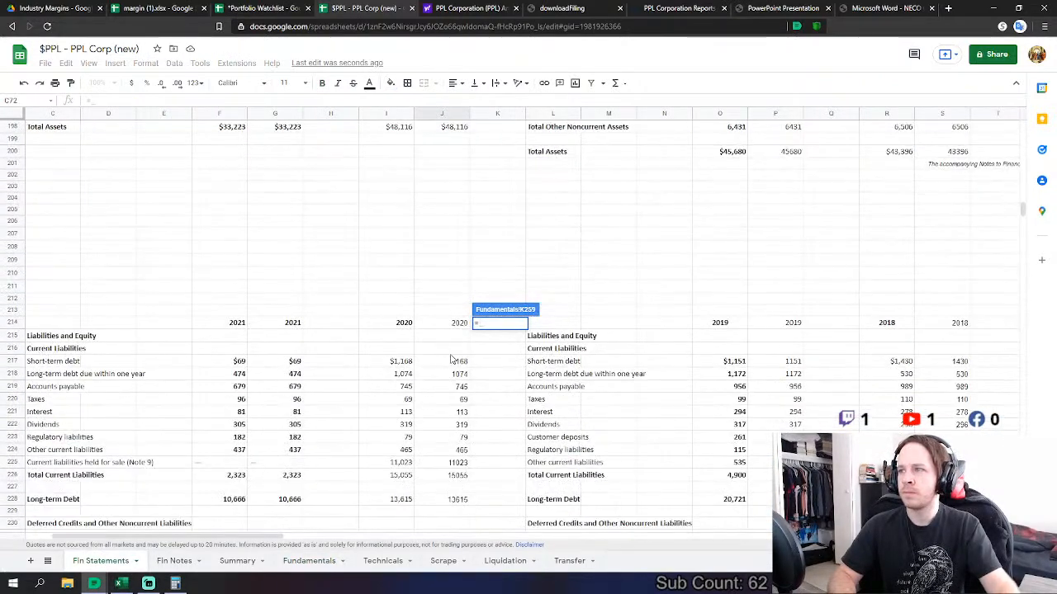
{"action": "left_click", "coordinate": [460, 361]}
{"action": "type", "text": "+"}
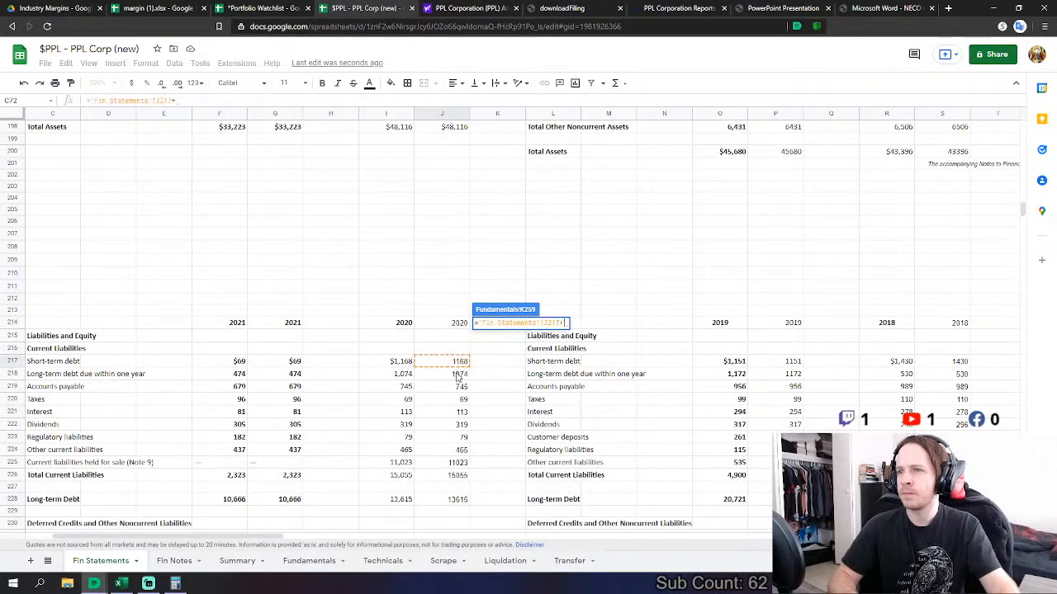
{"action": "left_click", "coordinate": [459, 375]}
{"action": "scroll", "coordinate": [545, 367], "scroll_direction": "down", "scroll_amount": 1}
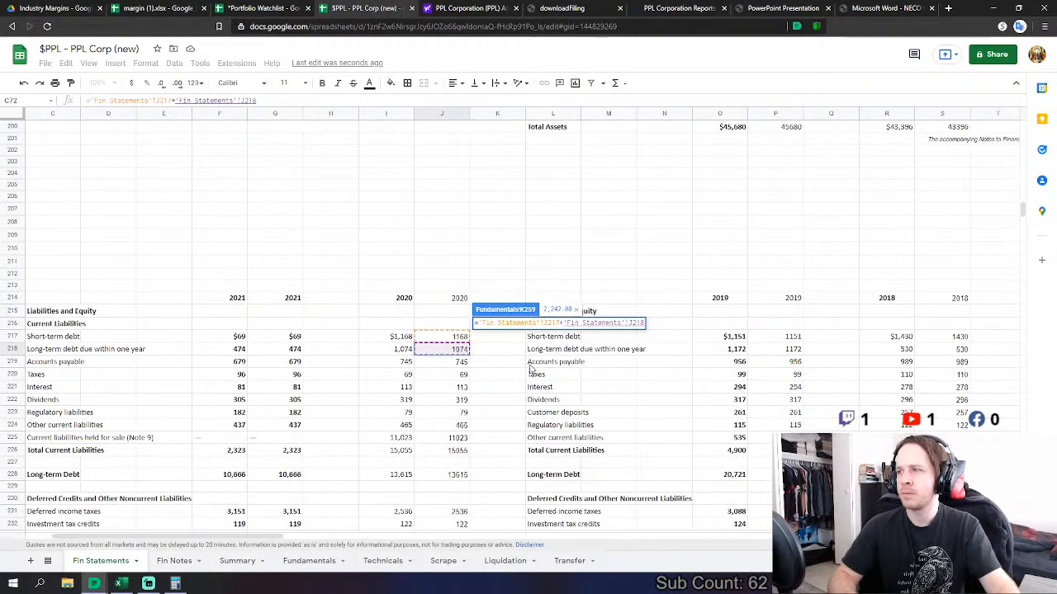
{"action": "key", "text": "Return"}
- Set FY 2020 Accounts Payable in K260 to 2020 accounts payable J219 plus taxes J220 from Fin Statements
{"action": "left_click", "coordinate": [504, 335]}
{"action": "type", "text": "="}
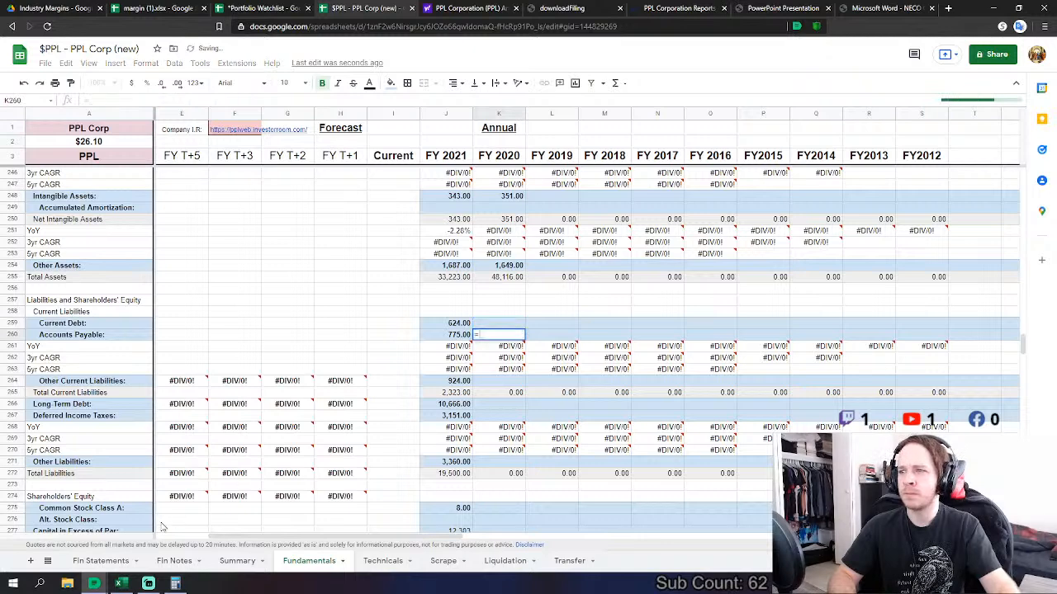
{"action": "left_click", "coordinate": [101, 561]}
{"action": "left_click", "coordinate": [457, 361]}
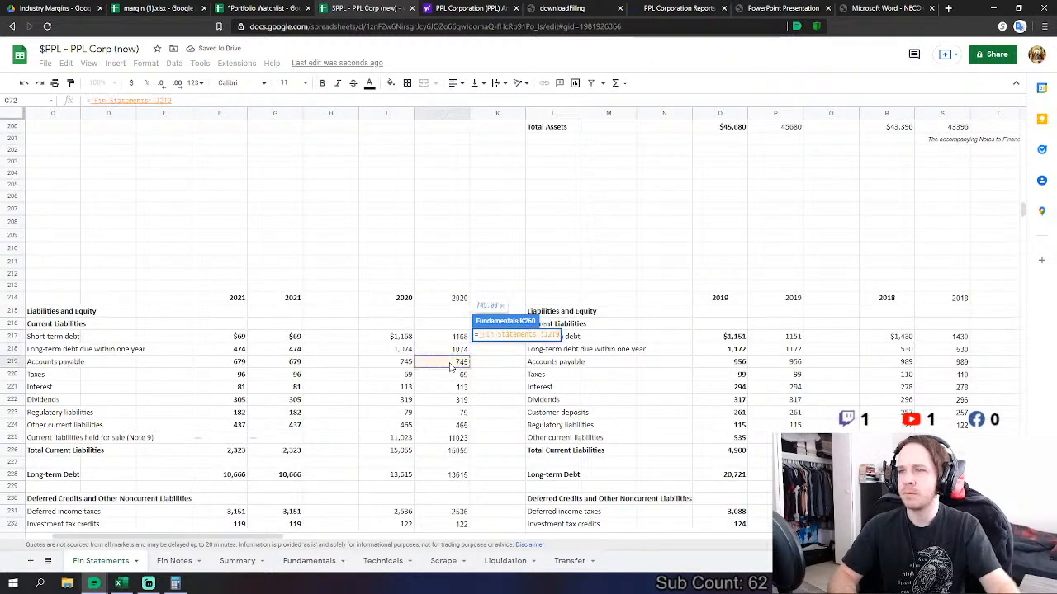
{"action": "left_click", "coordinate": [457, 375]}
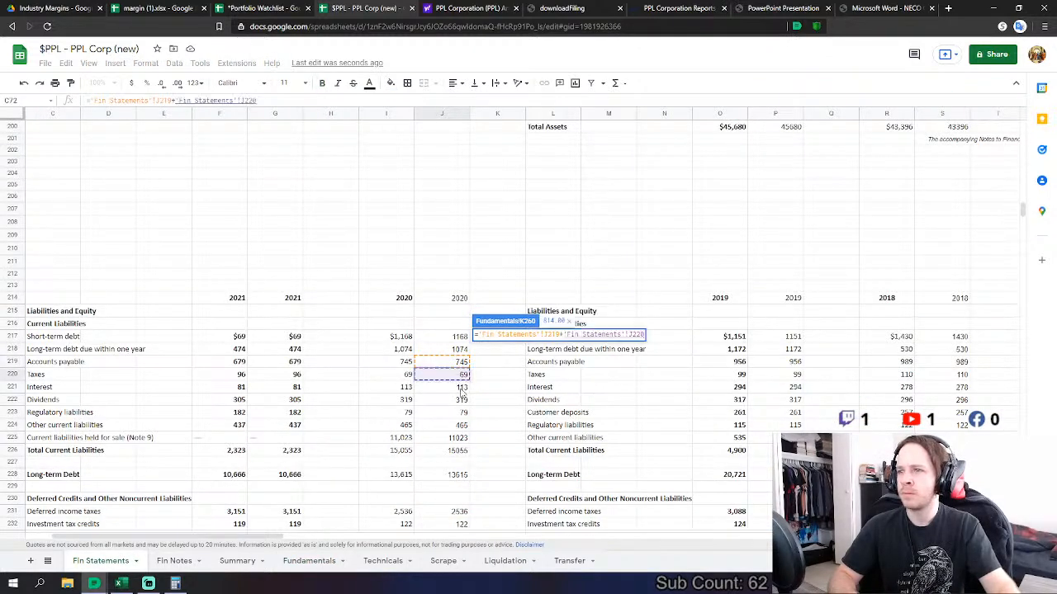
{"action": "type", "text": "+"}
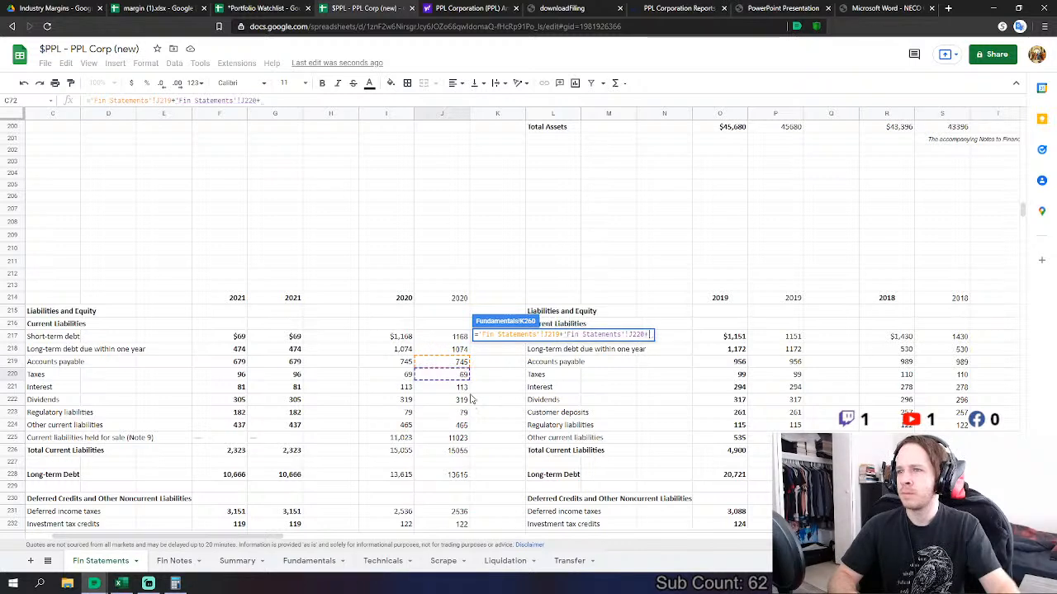
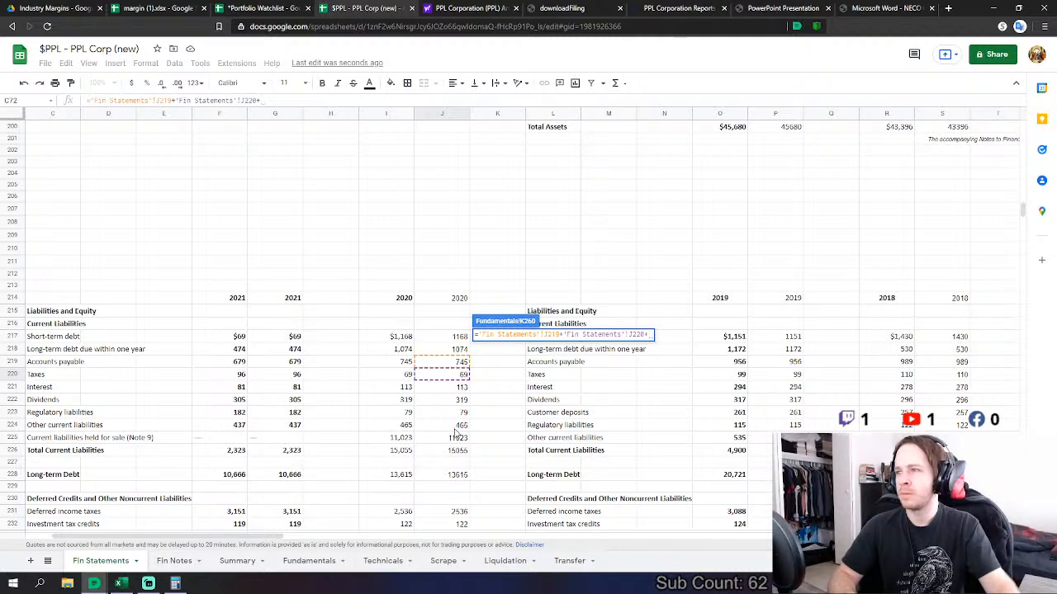
{"action": "key", "text": "BackSpace"}
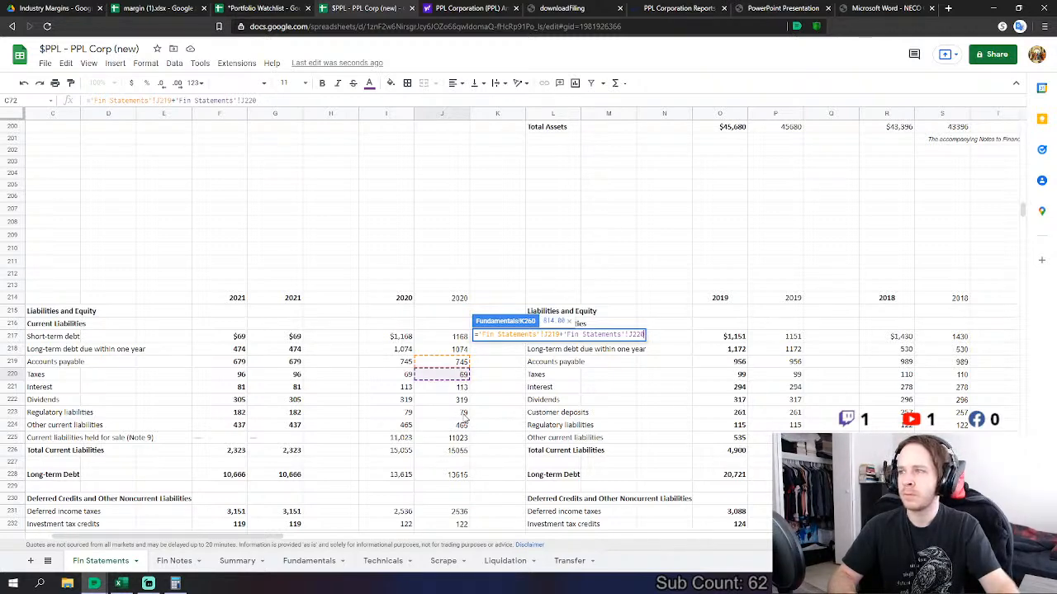
{"action": "key", "text": "Return"}
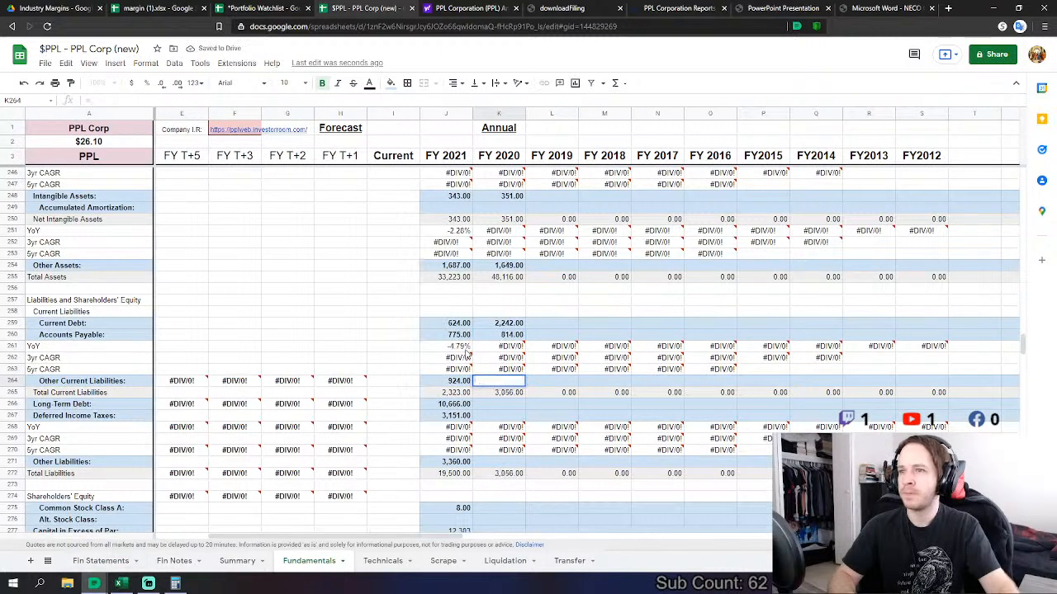
- Add 2020 interest from Fin Statements J221 to the FY 2020 Current Debt formula in K259
{"action": "double_click", "coordinate": [503, 325]}
{"action": "type", "text": "+'Fin Statements'!J218+"}
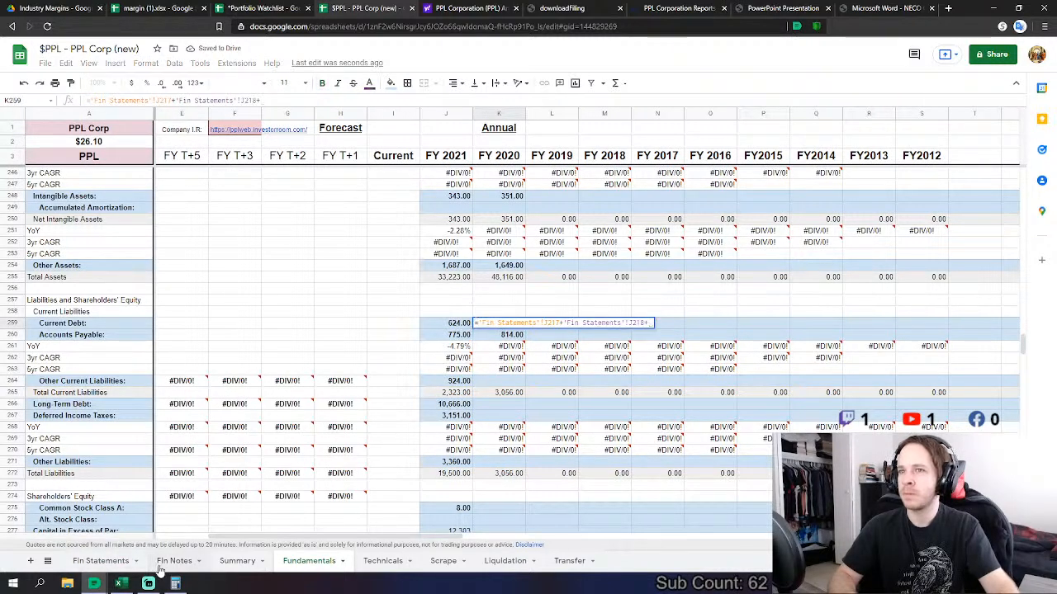
{"action": "left_click", "coordinate": [114, 562]}
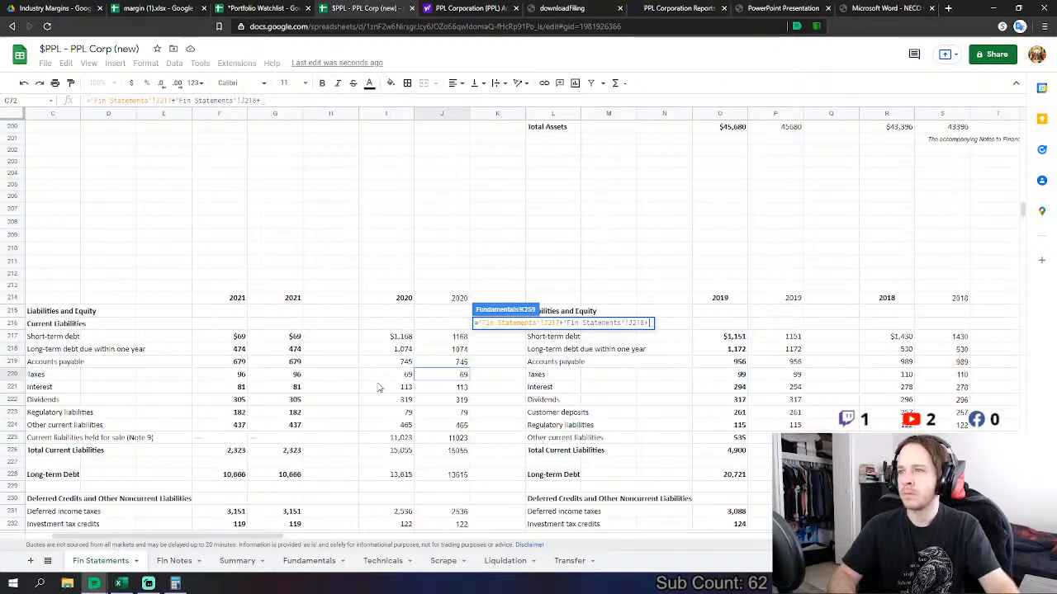
{"action": "left_click", "coordinate": [462, 385]}
{"action": "key", "text": "Return"}
- Set FY 2020 Other Current Liabilities in K264 to regulatory liabilities J223 plus other current liabilities J224 plus liabilities held for sale J225
{"action": "left_click", "coordinate": [518, 382]}
{"action": "type", "text": "="}
{"action": "left_click", "coordinate": [101, 561]}
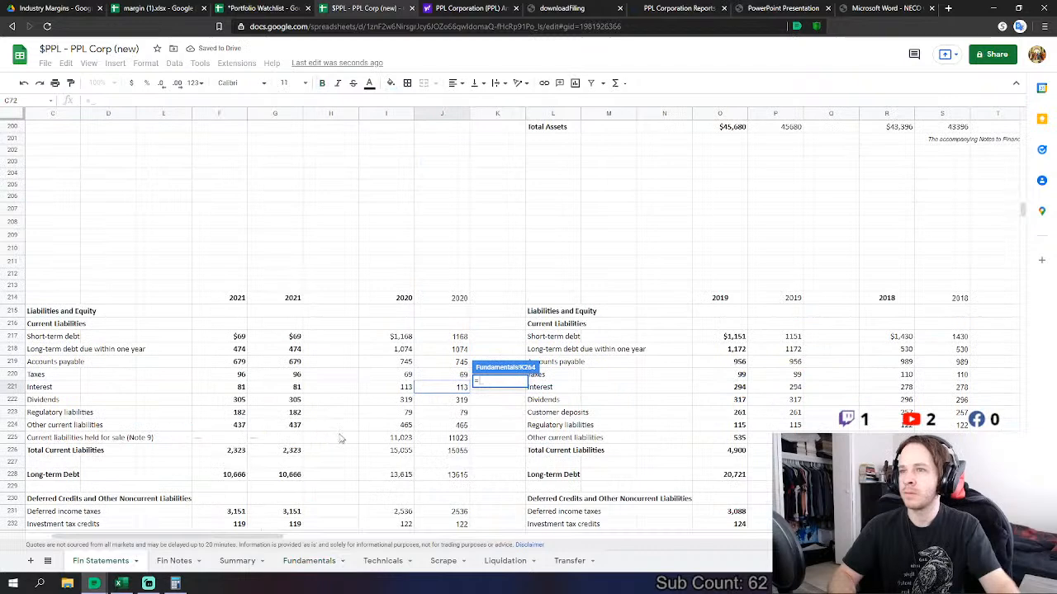
{"action": "left_click", "coordinate": [450, 414]}
{"action": "type", "text": "+"}
{"action": "left_click", "coordinate": [452, 426]}
{"action": "type", "text": "+"}
{"action": "left_click", "coordinate": [456, 438]}
{"action": "key", "text": "Return"}
- Set FY 2020 Long-Term Debt in K266 to the 2020 long-term debt figure in Fin Statements J228
{"action": "scroll", "coordinate": [533, 438], "scroll_direction": "down", "scroll_amount": 1}
{"action": "left_click", "coordinate": [520, 323]}
{"action": "type", "text": "="}
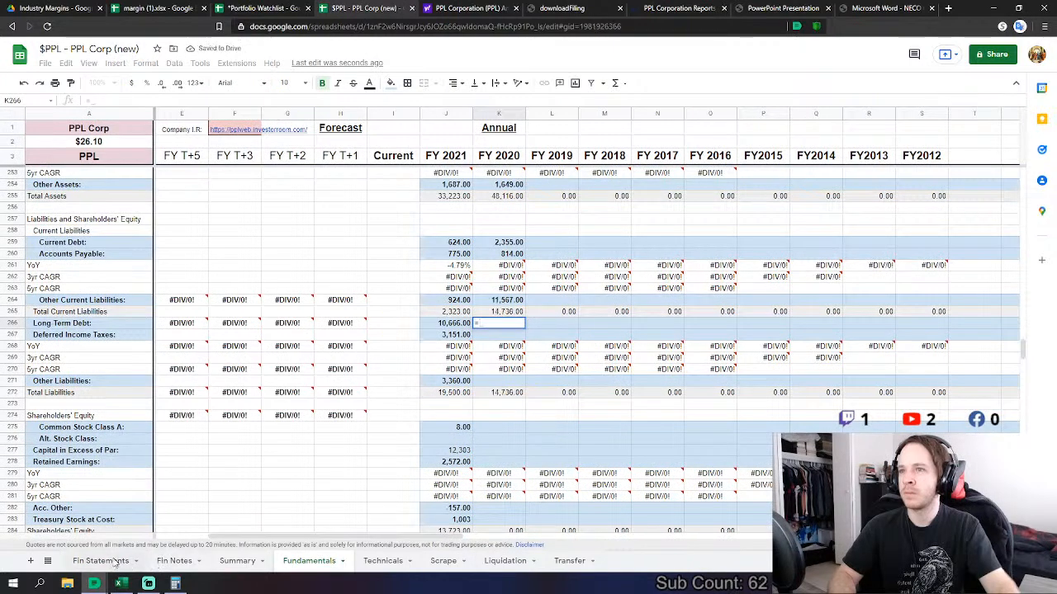
{"action": "left_click", "coordinate": [100, 560]}
{"action": "left_click", "coordinate": [458, 475]}
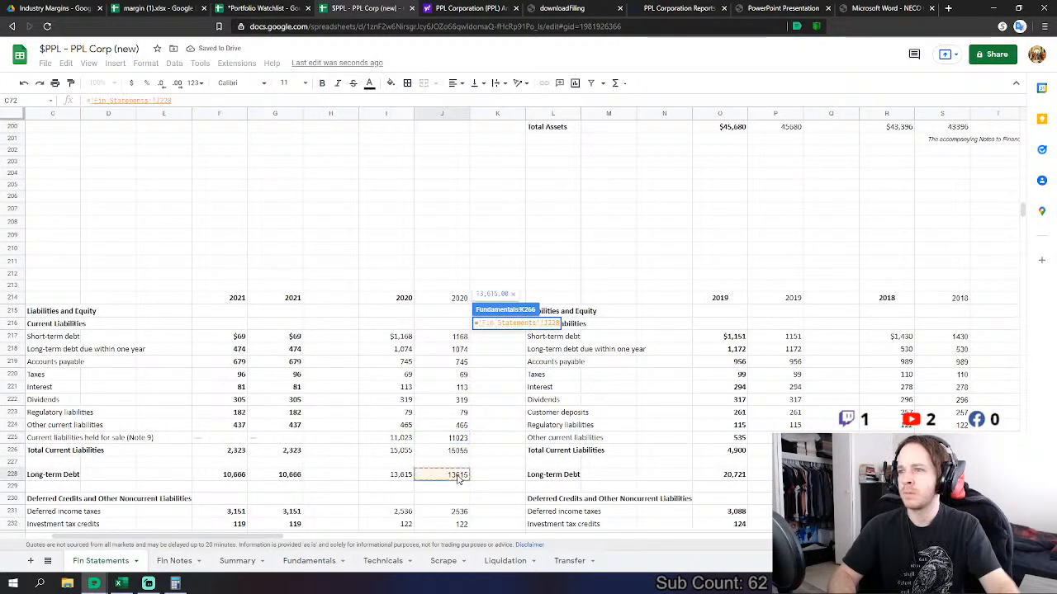
{"action": "key", "text": "Return"}
- Add 2020 dividends from Fin Statements J222 to the FY 2020 Other Current Liabilities formula in K264
{"action": "left_click", "coordinate": [504, 299]}
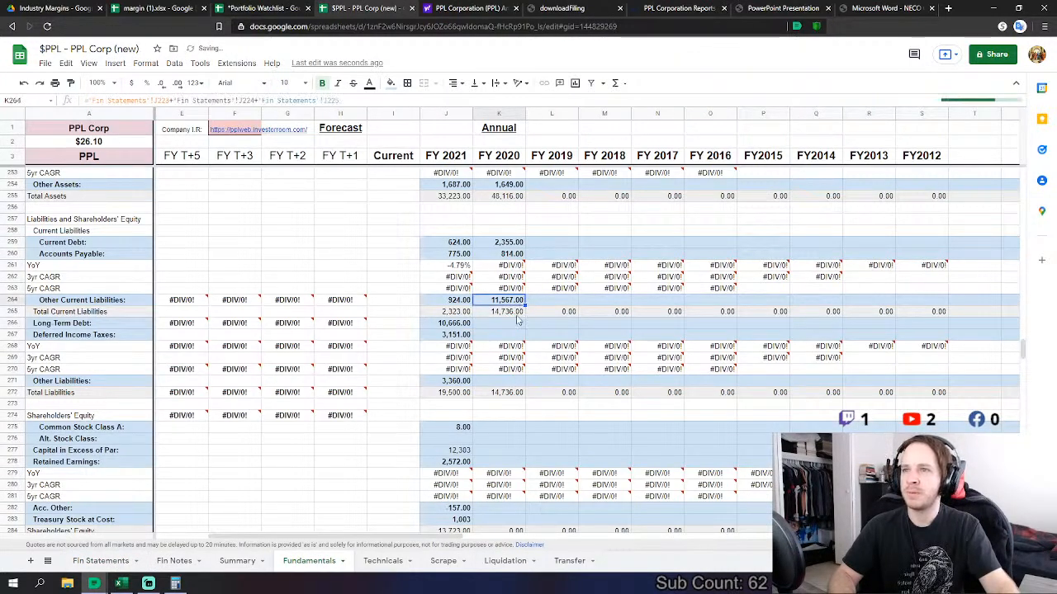
{"action": "key", "text": "Return"}
{"action": "left_click", "coordinate": [100, 561]}
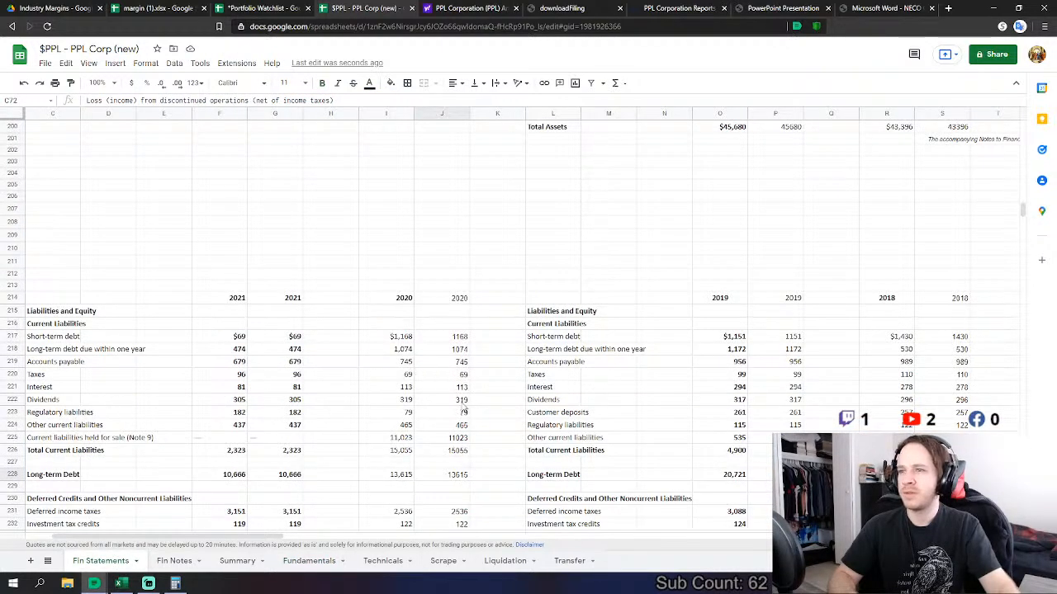
{"action": "left_click", "coordinate": [308, 560]}
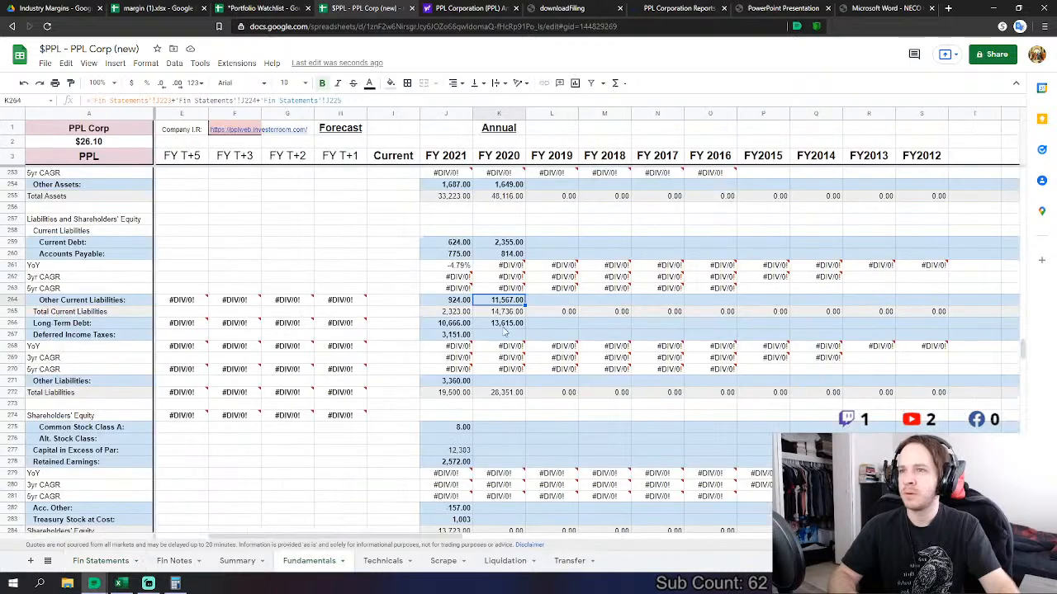
{"action": "double_click", "coordinate": [515, 302]}
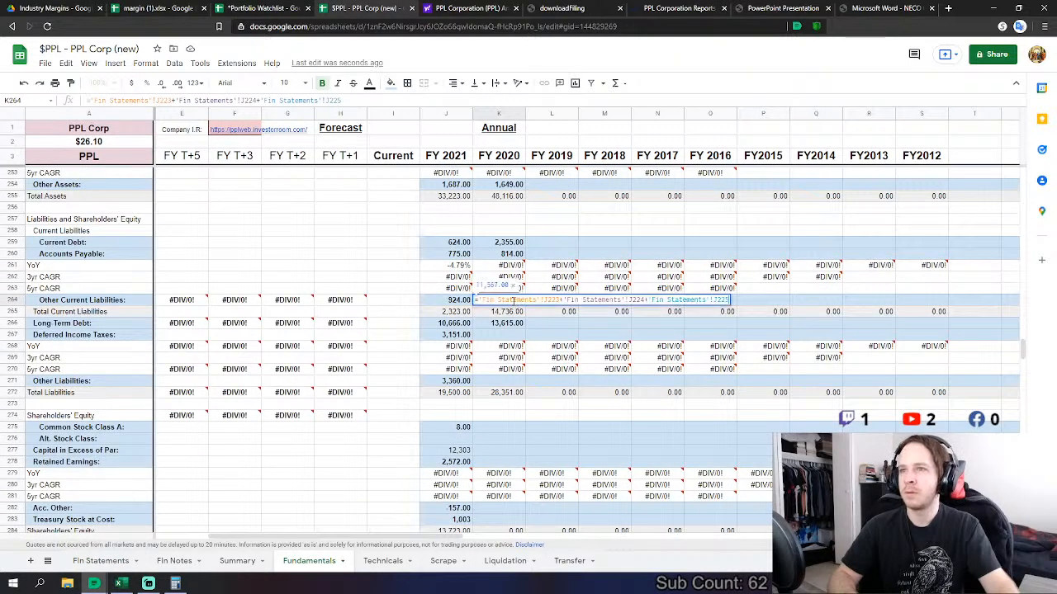
{"action": "left_click", "coordinate": [100, 561]}
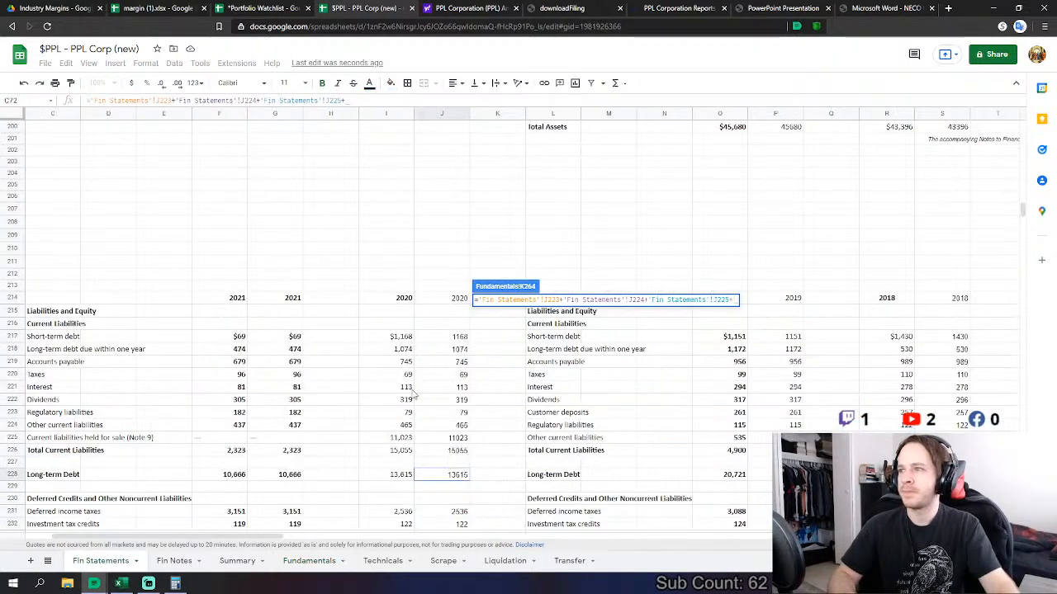
{"action": "left_click", "coordinate": [441, 402]}
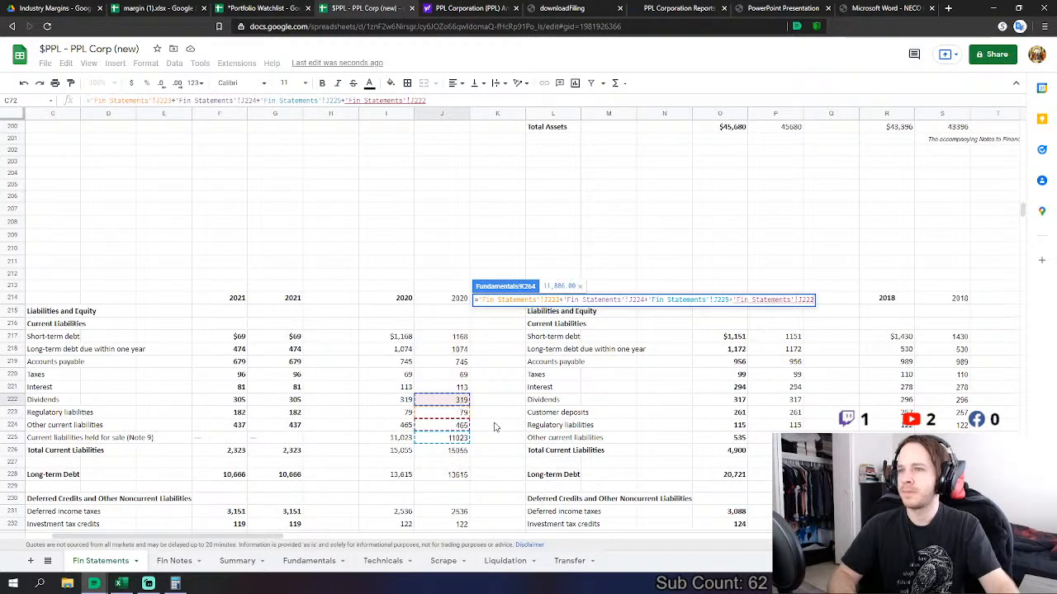
{"action": "key", "text": "Return"}
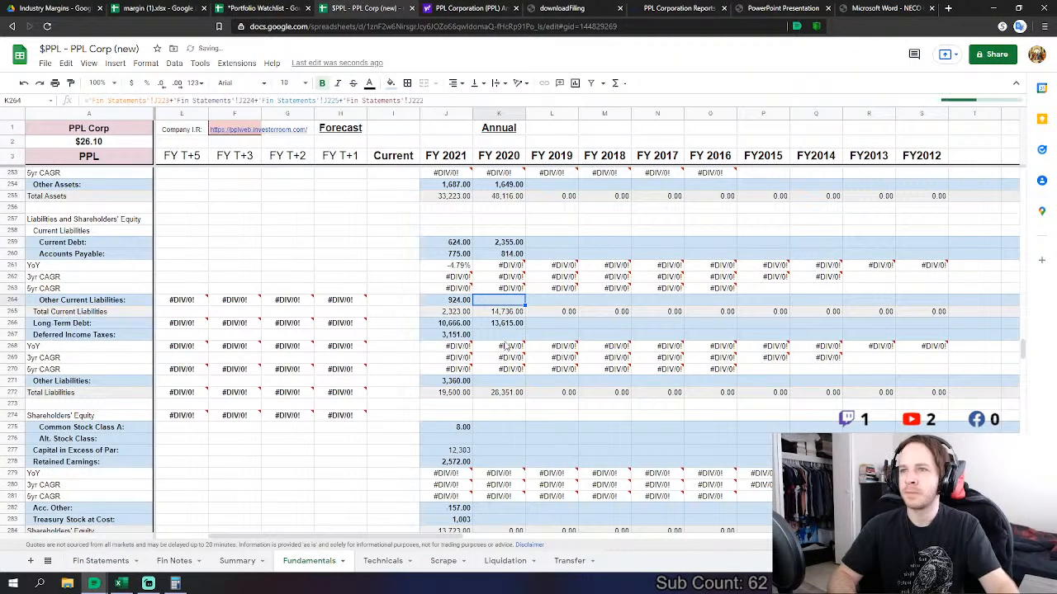
- Set FY 2020 Deferred Income Taxes in K267 to the 2020 deferred income taxes figure in Fin Statements J231
{"action": "left_click", "coordinate": [510, 337]}
{"action": "type", "text": "="}
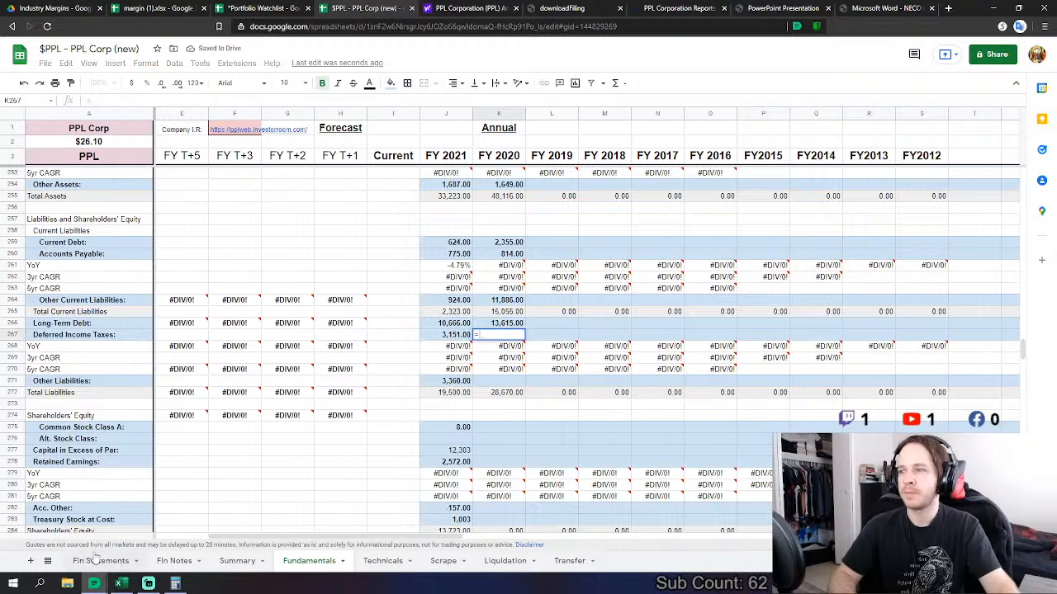
{"action": "left_click", "coordinate": [99, 560]}
{"action": "scroll", "coordinate": [455, 450], "scroll_direction": "down", "scroll_amount": 3}
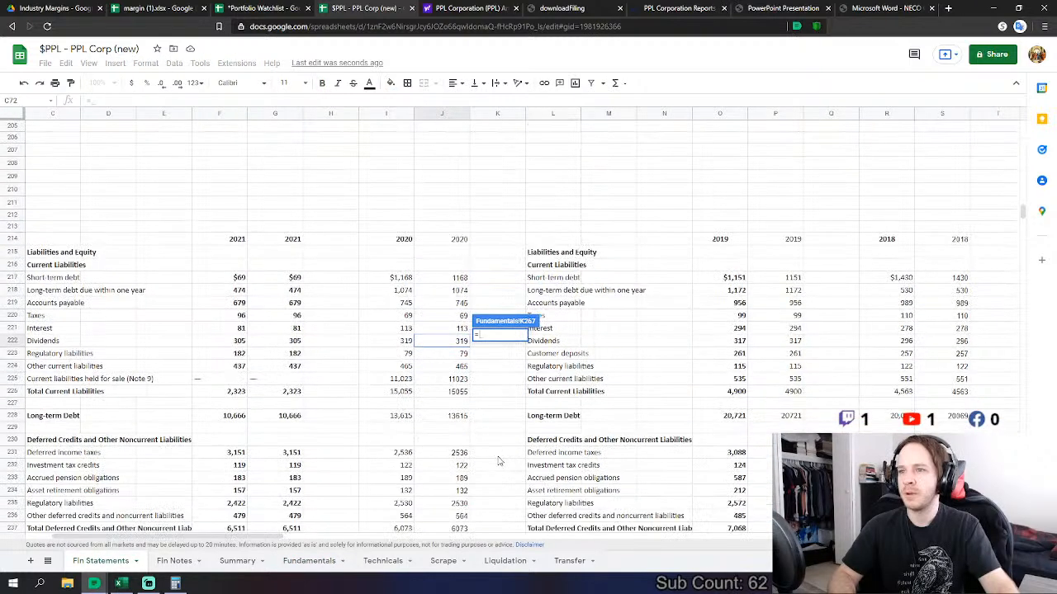
{"action": "left_click", "coordinate": [459, 389]}
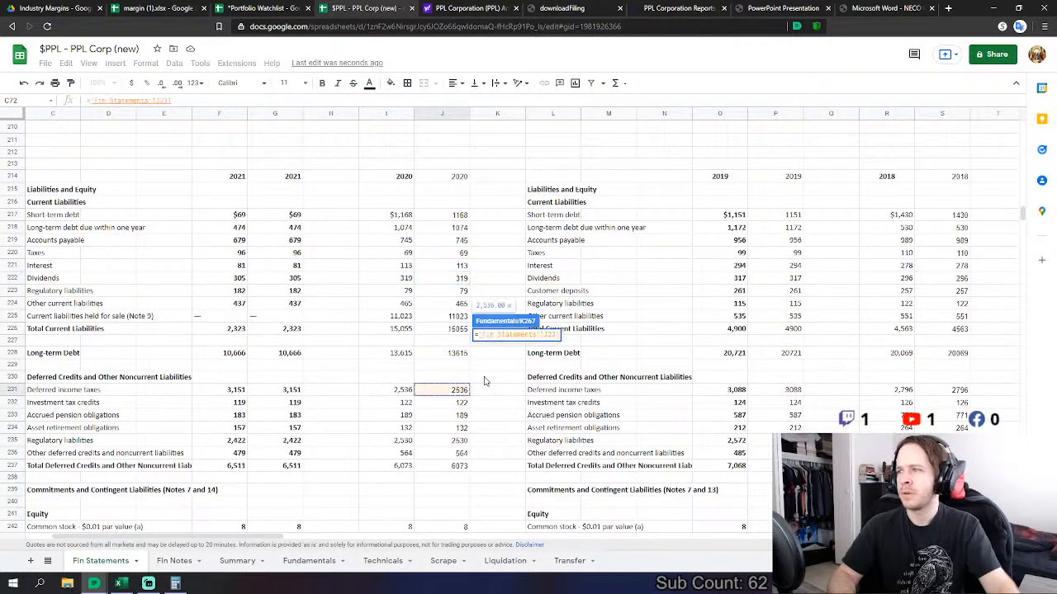
{"action": "key", "text": "Return"}
- Set FY 2020 Other Liabilities in K271 to the sum of Fin Statements J232, J233, J234, J235 and J236
{"action": "scroll", "coordinate": [521, 406], "scroll_direction": "down", "scroll_amount": 2}
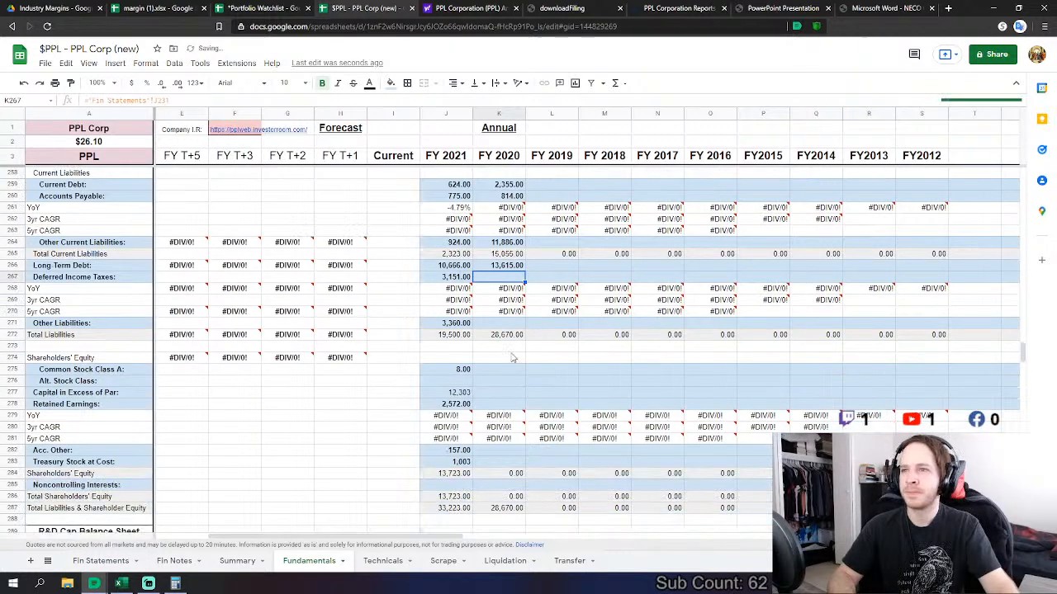
{"action": "left_click", "coordinate": [499, 323]}
{"action": "type", "text": "="}
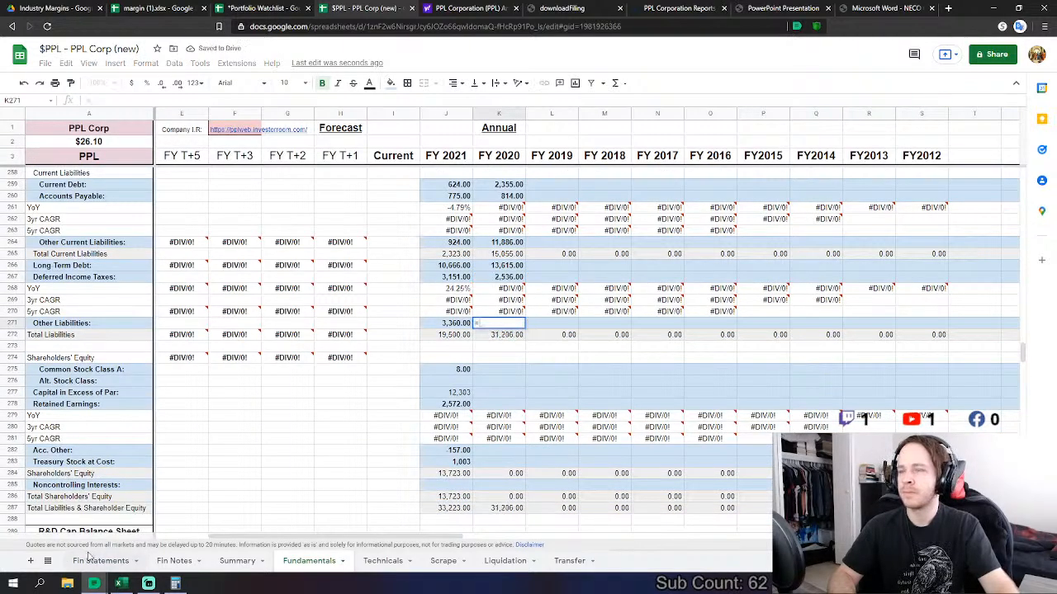
{"action": "left_click", "coordinate": [91, 561]}
{"action": "left_click", "coordinate": [459, 402]}
{"action": "type", "text": "+"}
{"action": "left_click", "coordinate": [461, 416]}
{"action": "type", "text": "+"}
{"action": "left_click", "coordinate": [461, 427]}
{"action": "type", "text": "+"}
{"action": "left_click", "coordinate": [460, 440]}
{"action": "type", "text": "+"}
{"action": "left_click", "coordinate": [460, 454]}
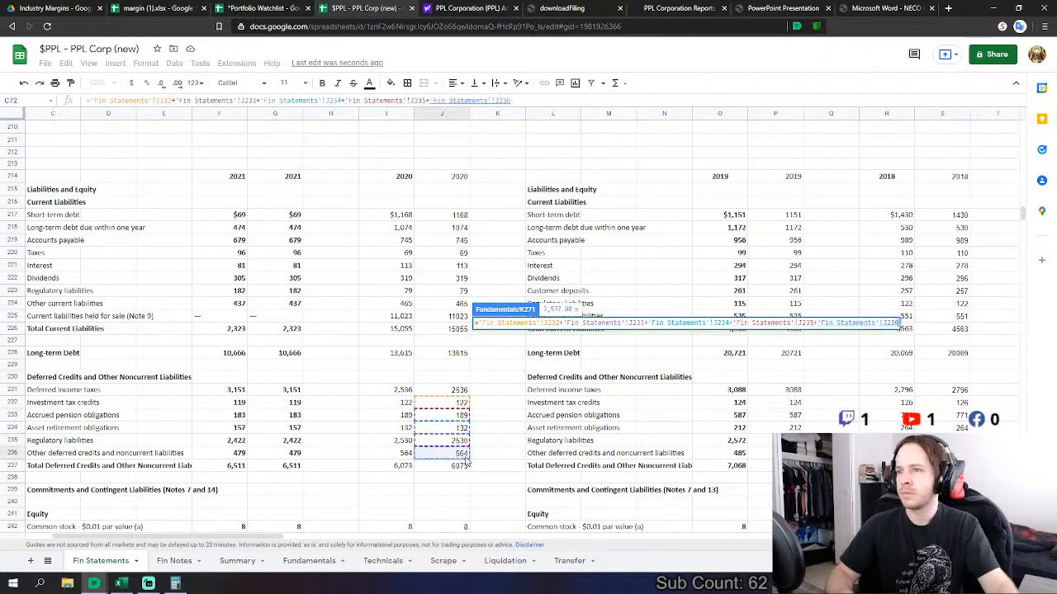
{"action": "key", "text": "Return"}
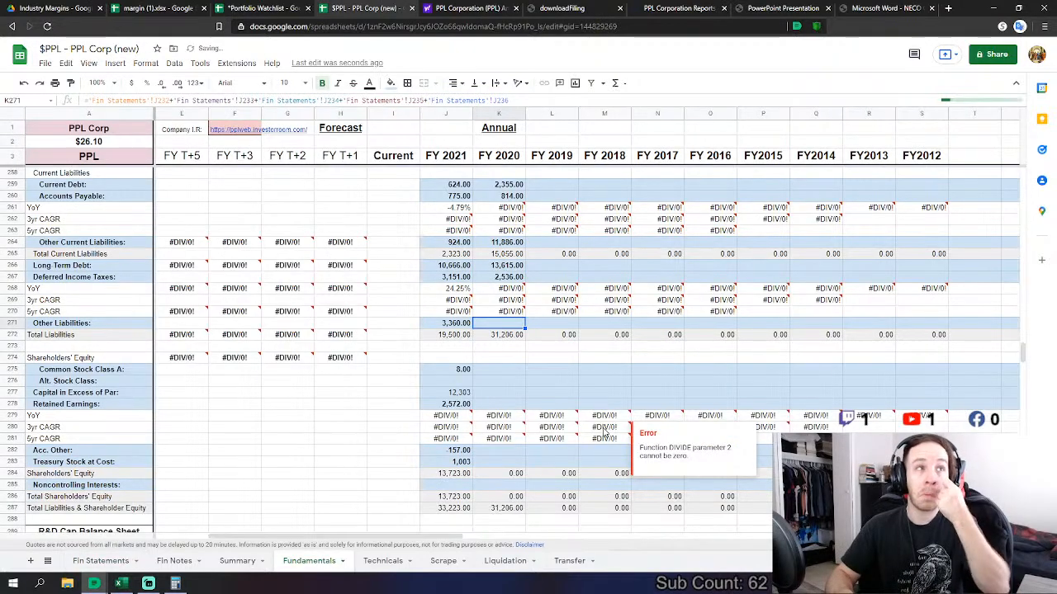
- Set FY 2020 Common Stock Class A in K275 to the 2020 common stock figure in Fin Statements J242
{"action": "left_click", "coordinate": [516, 369]}
{"action": "type", "text": "="}
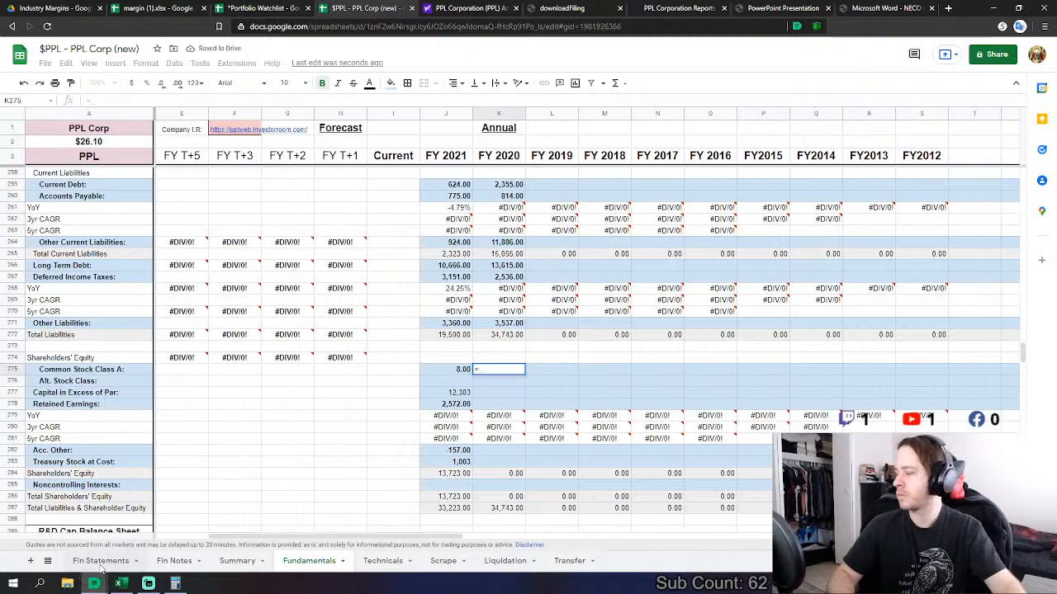
{"action": "left_click", "coordinate": [109, 564]}
{"action": "scroll", "coordinate": [406, 444], "scroll_direction": "down", "scroll_amount": 4}
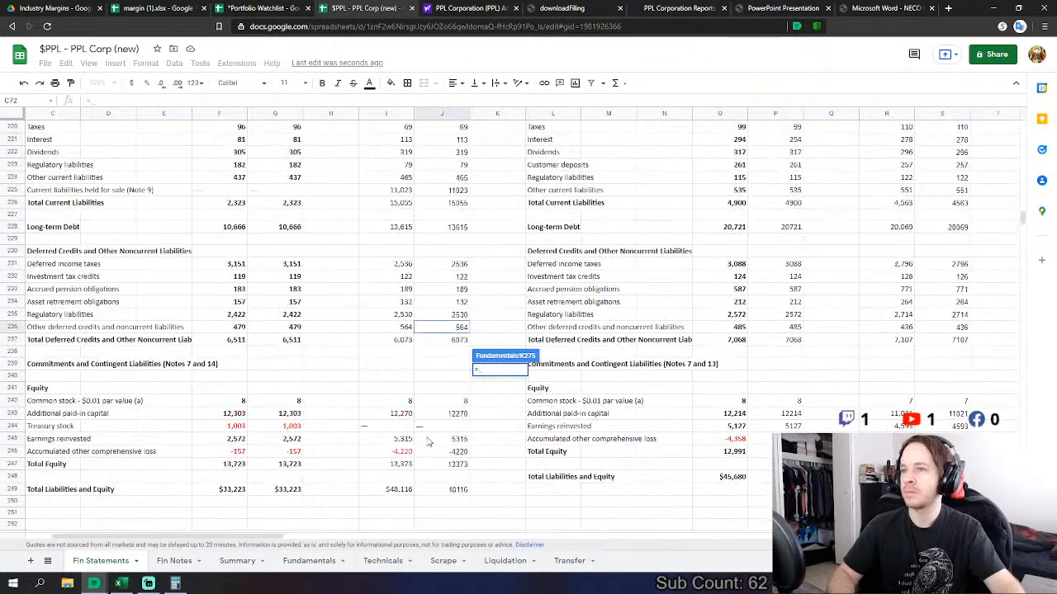
{"action": "left_click", "coordinate": [456, 403]}
{"action": "key", "text": "Return"}
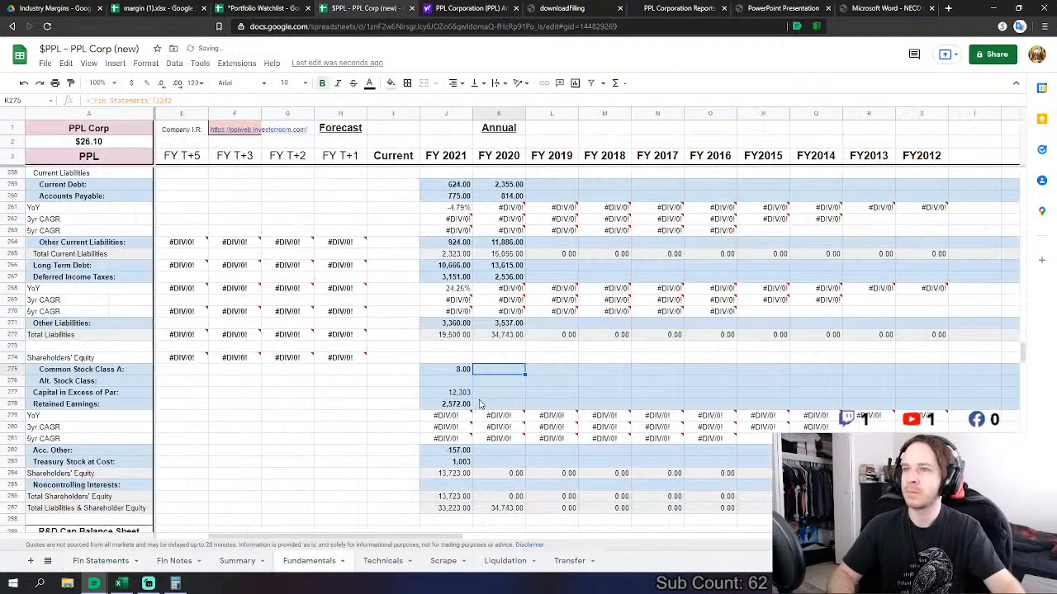
- Set FY 2020 Capital in Excess of Par in K277 to 2020 additional paid-in capital in Fin Statements J243
{"action": "left_click", "coordinate": [493, 395]}
{"action": "type", "text": "="}
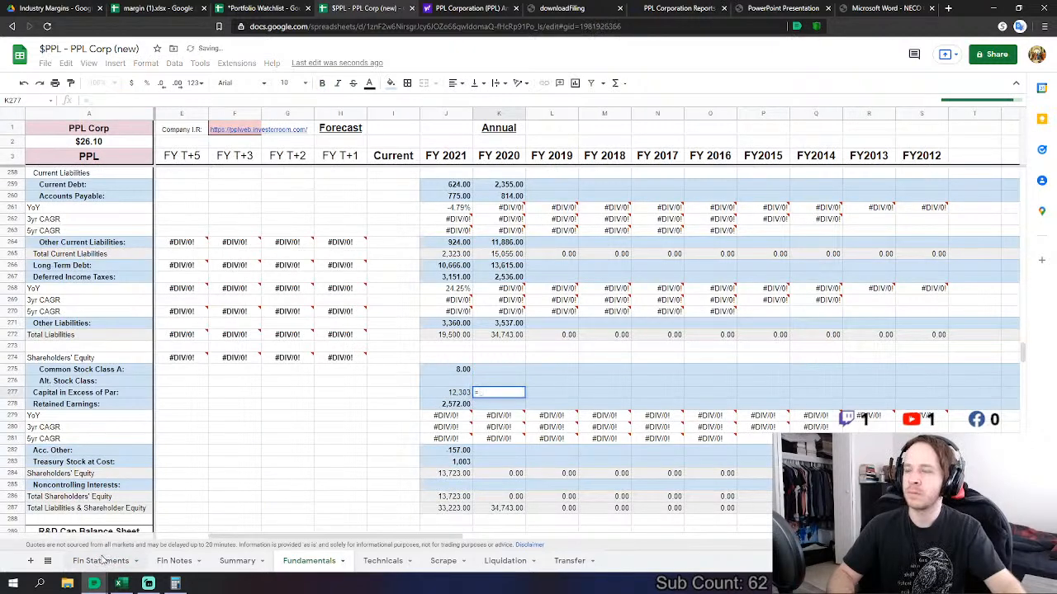
{"action": "left_click", "coordinate": [102, 561]}
{"action": "left_click", "coordinate": [456, 412]}
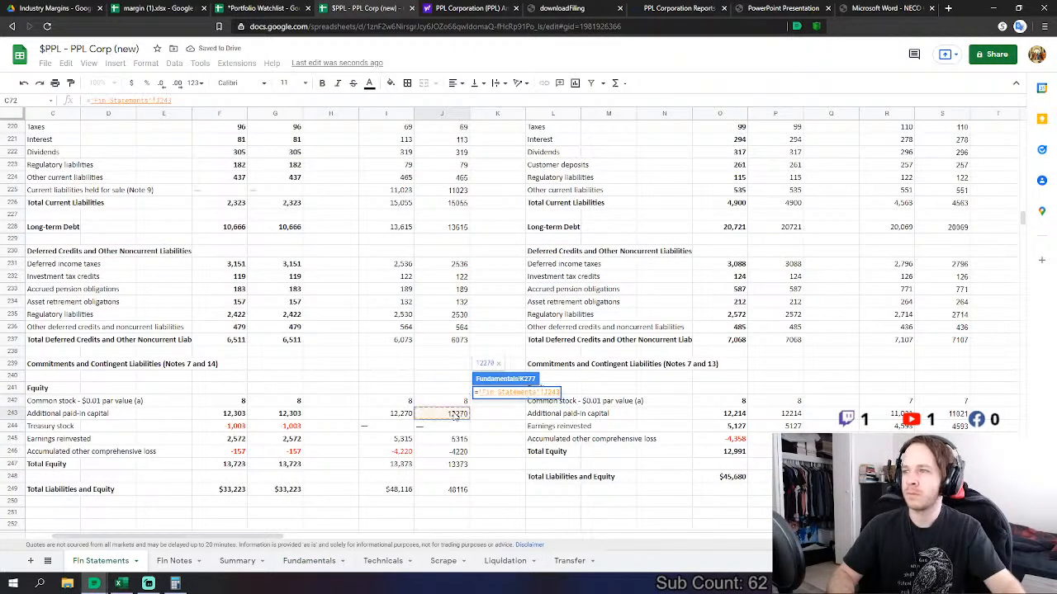
{"action": "key", "text": "Return"}
- Set FY 2020 Retained Earnings in K278 to 2020 earnings reinvested in Fin Statements J245
{"action": "left_click", "coordinate": [499, 404]}
{"action": "type", "text": "="}
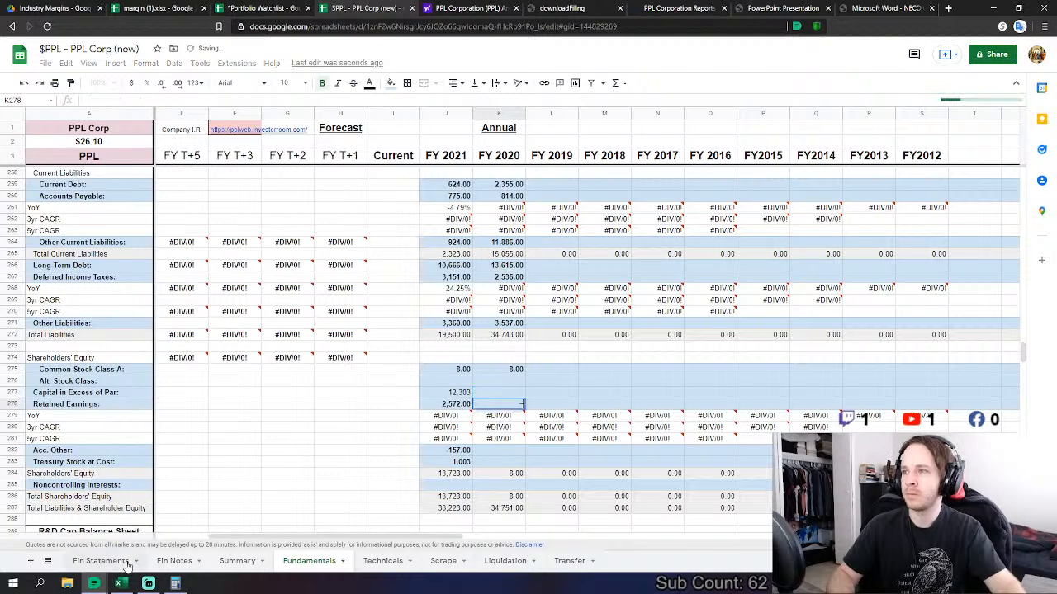
{"action": "left_click", "coordinate": [102, 562]}
{"action": "left_click", "coordinate": [458, 440]}
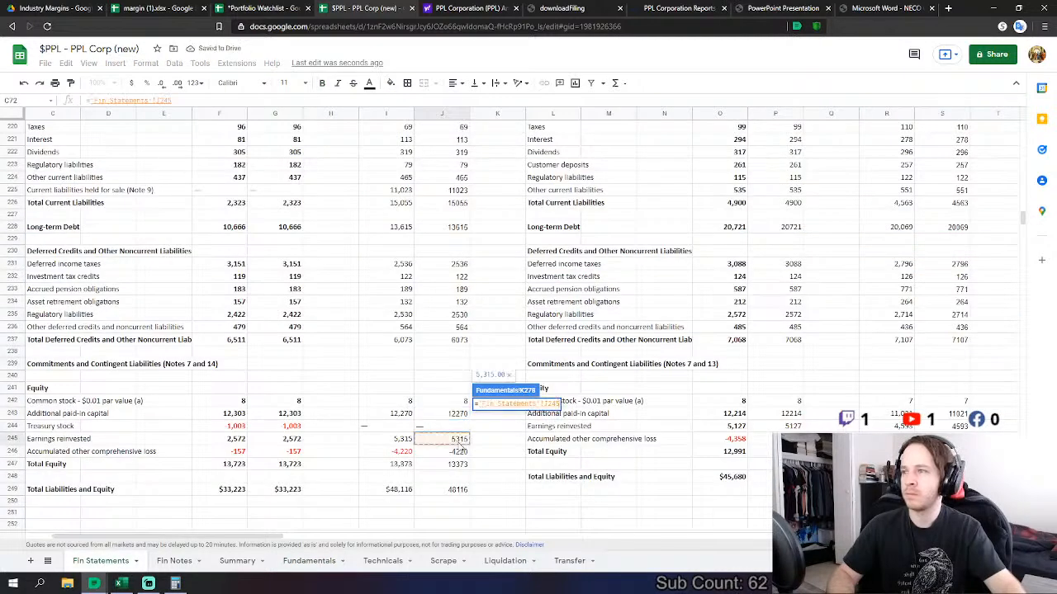
{"action": "key", "text": "Return"}
- Set FY 2020 Acc. Other in K282 to the 2020 accumulated other comprehensive loss in Fin Statements J246
{"action": "left_click", "coordinate": [494, 450]}
{"action": "type", "text": "="}
{"action": "left_click", "coordinate": [101, 561]}
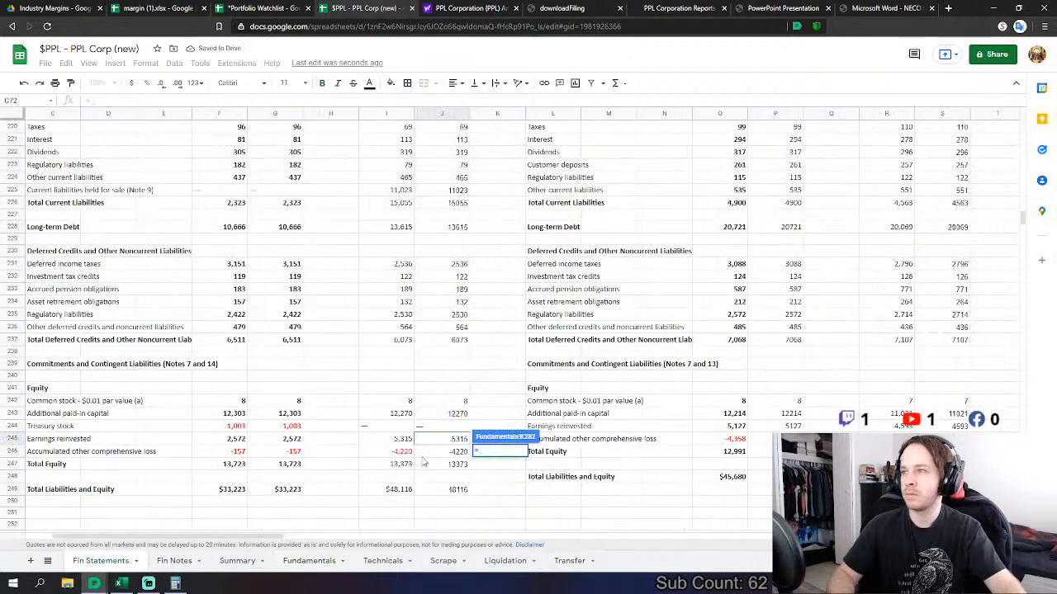
{"action": "left_click", "coordinate": [456, 451]}
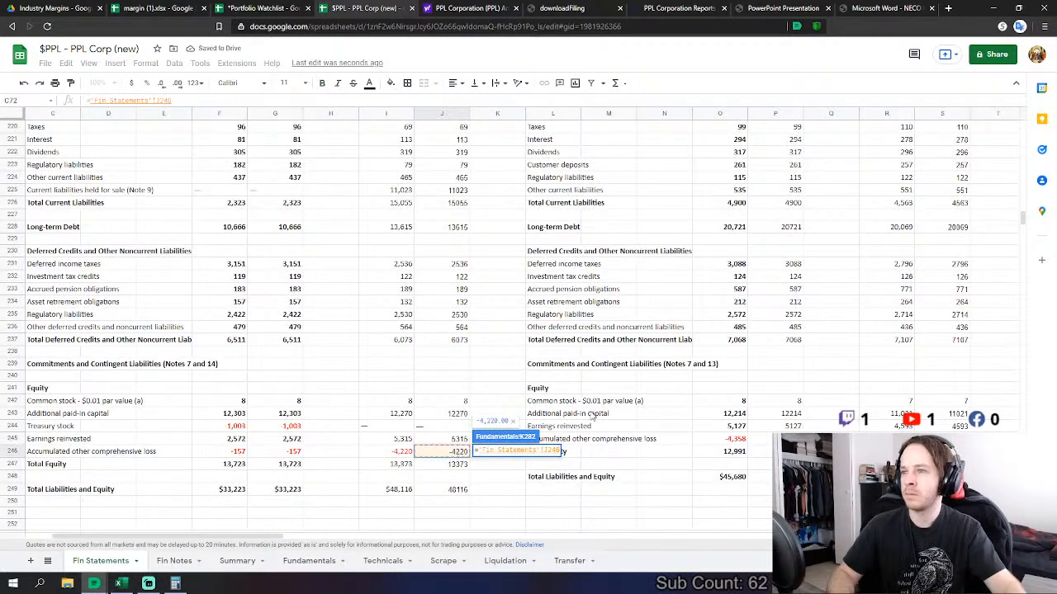
{"action": "key", "text": "Return"}
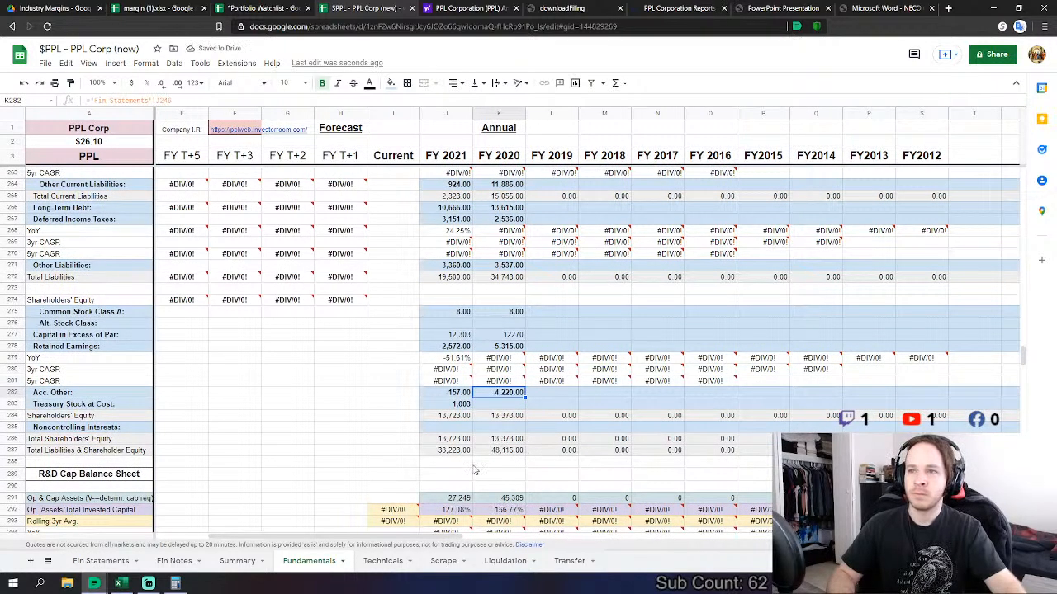
- Set FY 2019 Revenues in L32 of Fundamentals to the 2019 operating revenues in Fin Statements P7
{"action": "scroll", "coordinate": [511, 449], "scroll_direction": "right", "scroll_amount": 2}
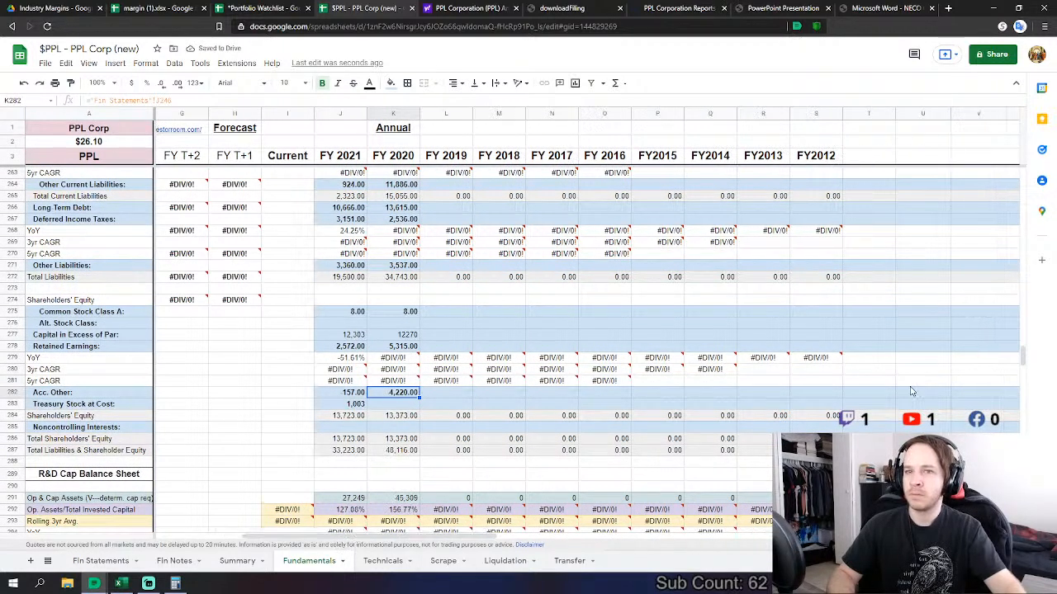
{"action": "left_click_drag", "start_coordinate": [1021, 355], "coordinate": [1040, 179]}
{"action": "scroll", "coordinate": [528, 330], "scroll_direction": "down", "scroll_amount": 2}
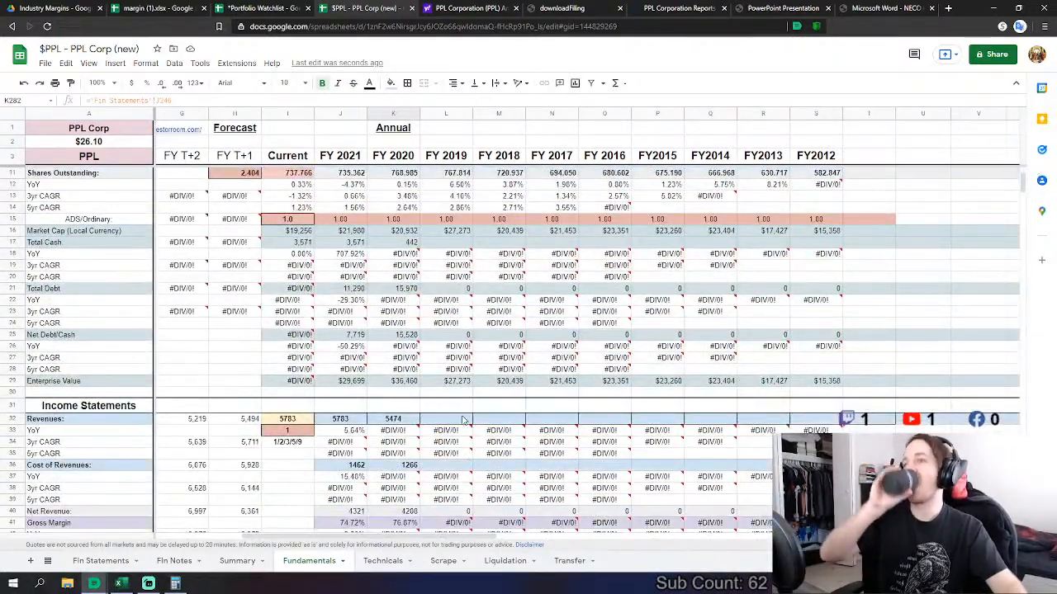
{"action": "left_click", "coordinate": [460, 419]}
{"action": "scroll", "coordinate": [459, 413], "scroll_direction": "down", "scroll_amount": 3}
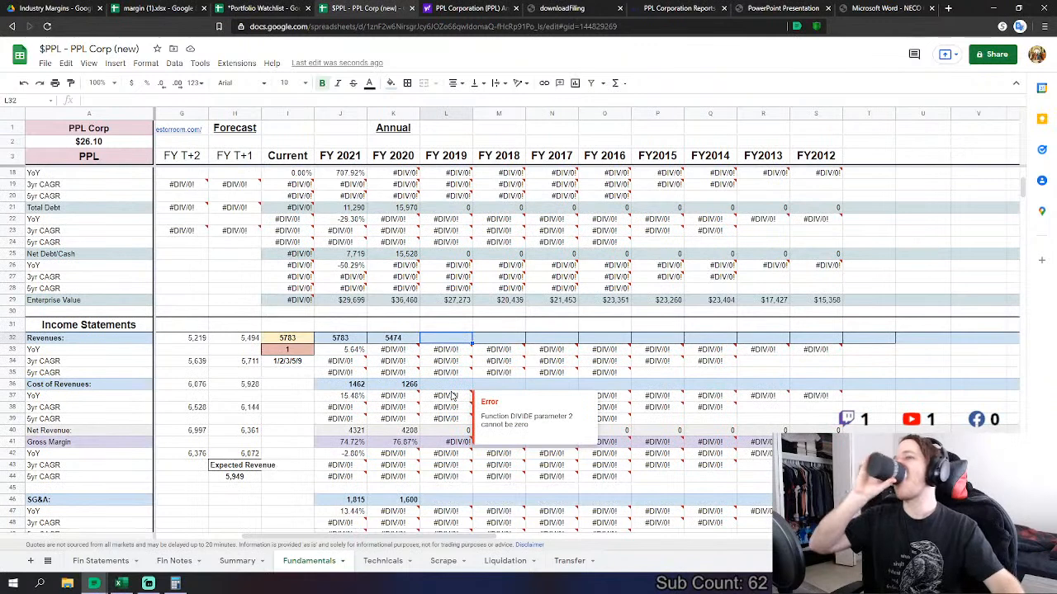
{"action": "type", "text": "="}
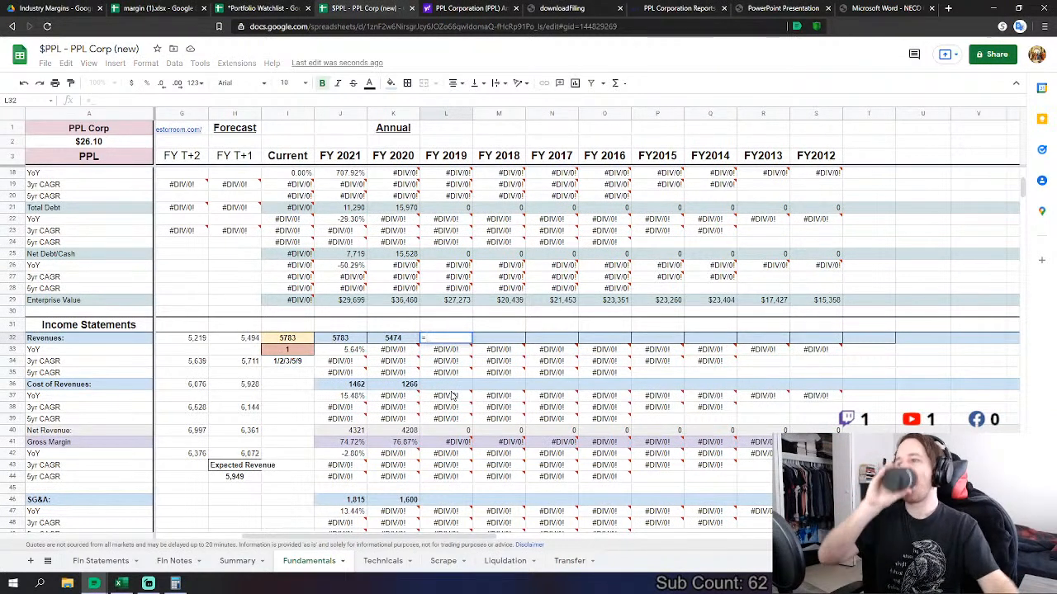
{"action": "left_click", "coordinate": [103, 560]}
{"action": "left_click_drag", "start_coordinate": [196, 538], "coordinate": [321, 538]}
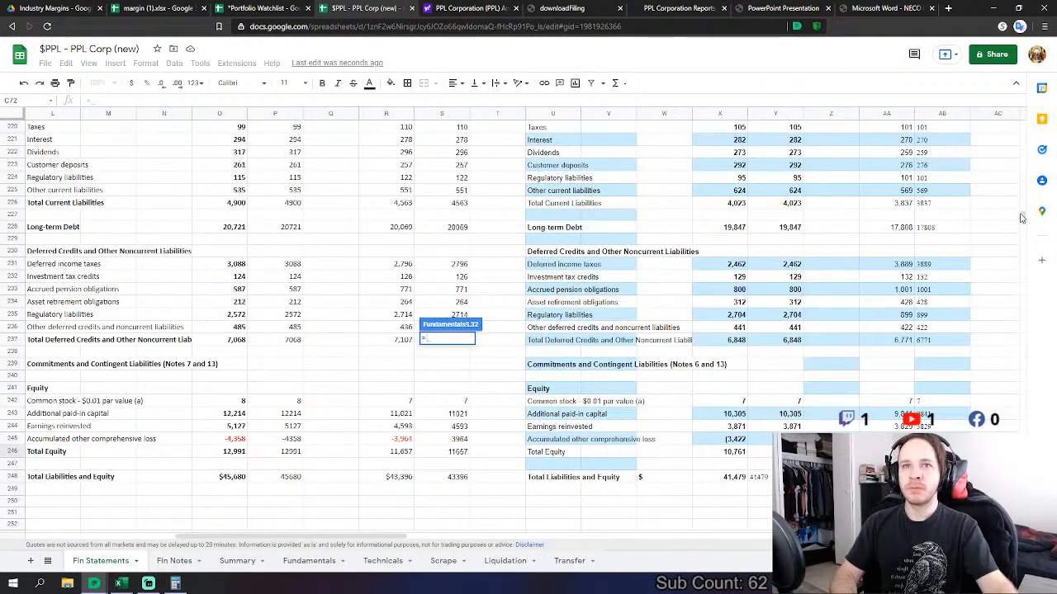
{"action": "left_click_drag", "start_coordinate": [1023, 217], "coordinate": [1023, 122]}
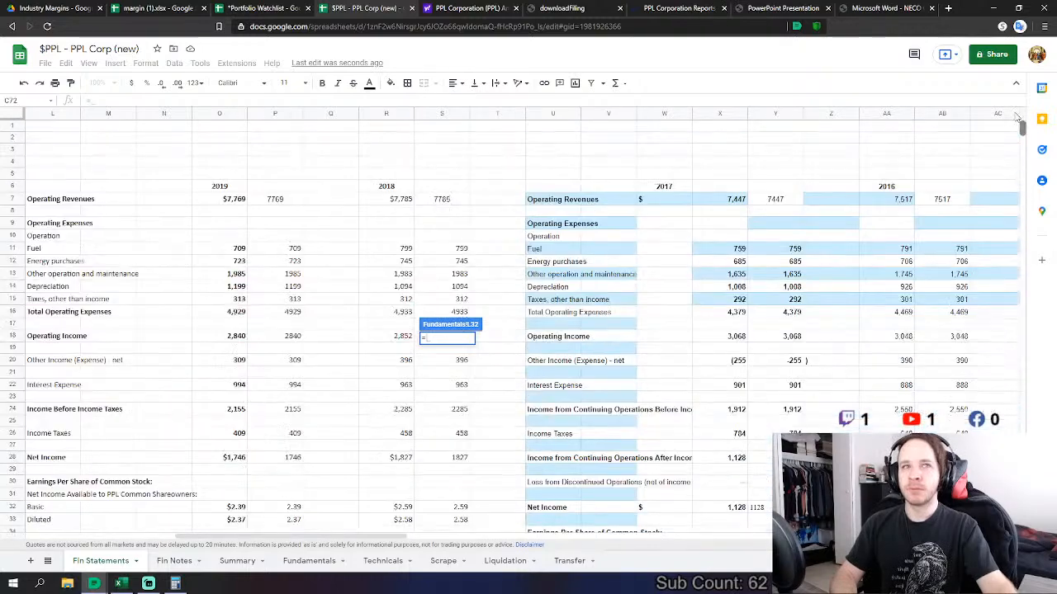
{"action": "left_click", "coordinate": [280, 202]}
{"action": "key", "text": "Return"}
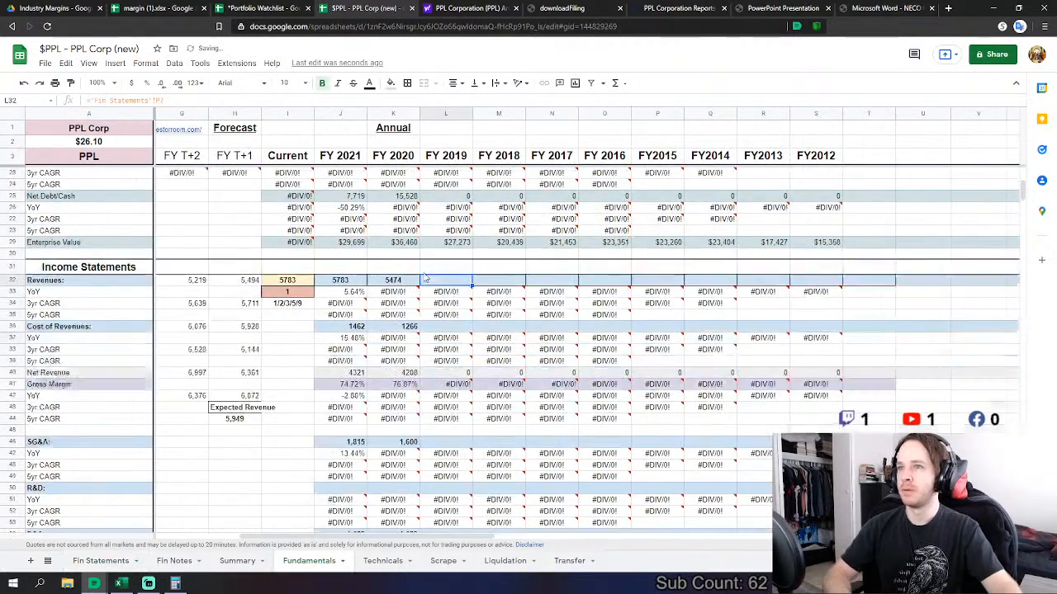
- Set FY 2019 Cost of Revenues in L36 to fuel P11 plus energy purchases P12 plus other operation and maintenance P13 from Fin Statements
{"action": "left_click", "coordinate": [464, 302]}
{"action": "type", "text": "="}
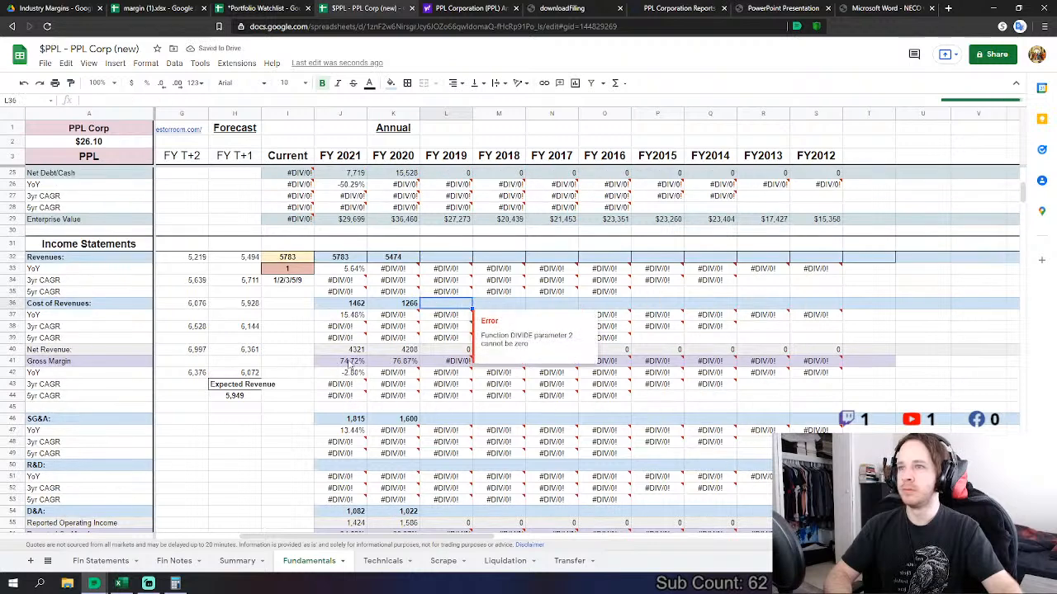
{"action": "left_click", "coordinate": [99, 562]}
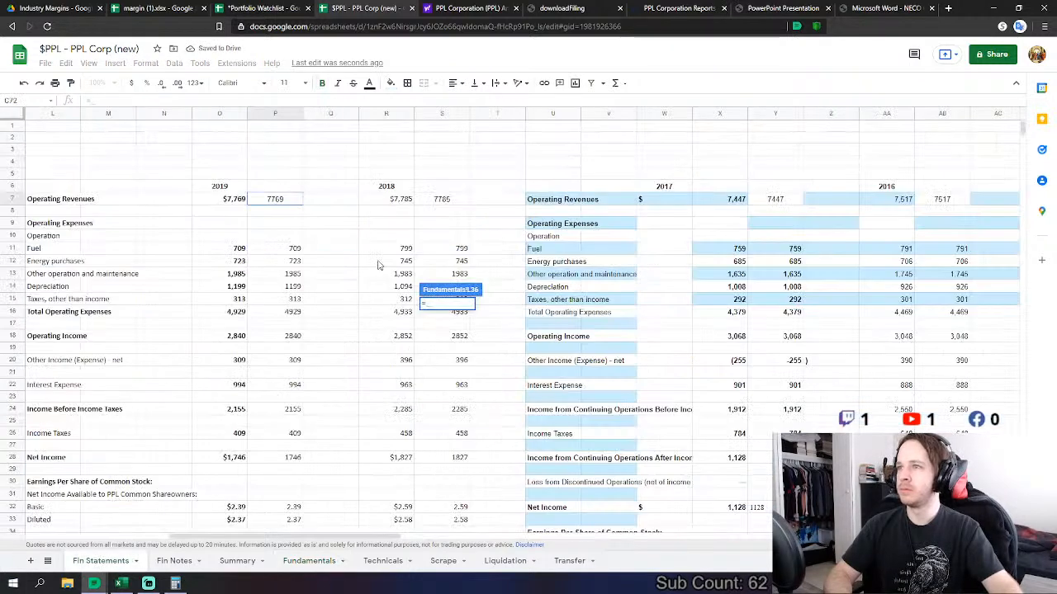
{"action": "left_click", "coordinate": [287, 250]}
{"action": "type", "text": "+"}
{"action": "left_click", "coordinate": [289, 261]}
{"action": "type", "text": "+"}
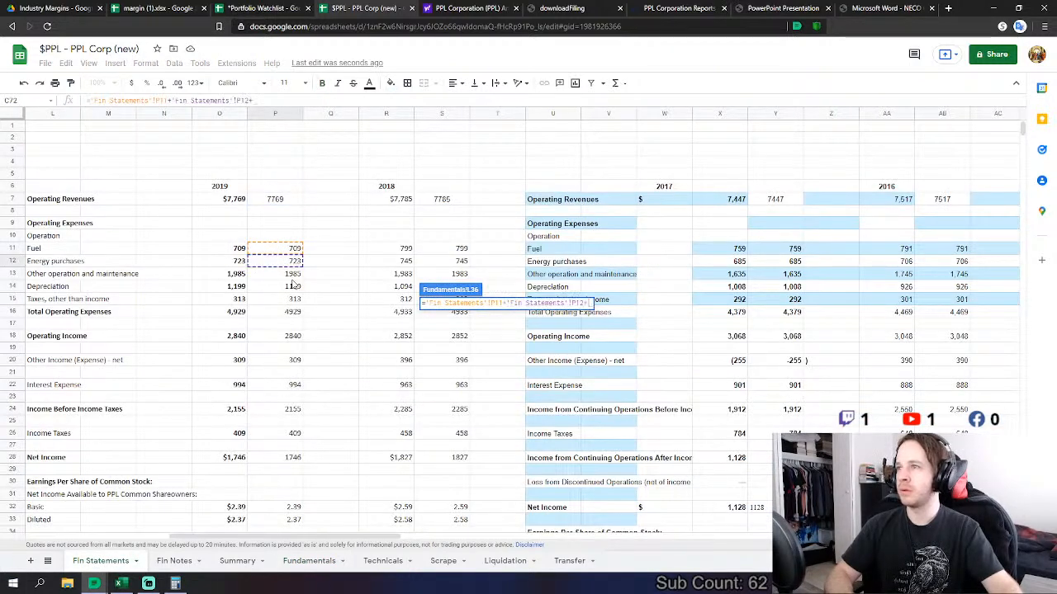
{"action": "left_click", "coordinate": [291, 274]}
{"action": "key", "text": "Return"}
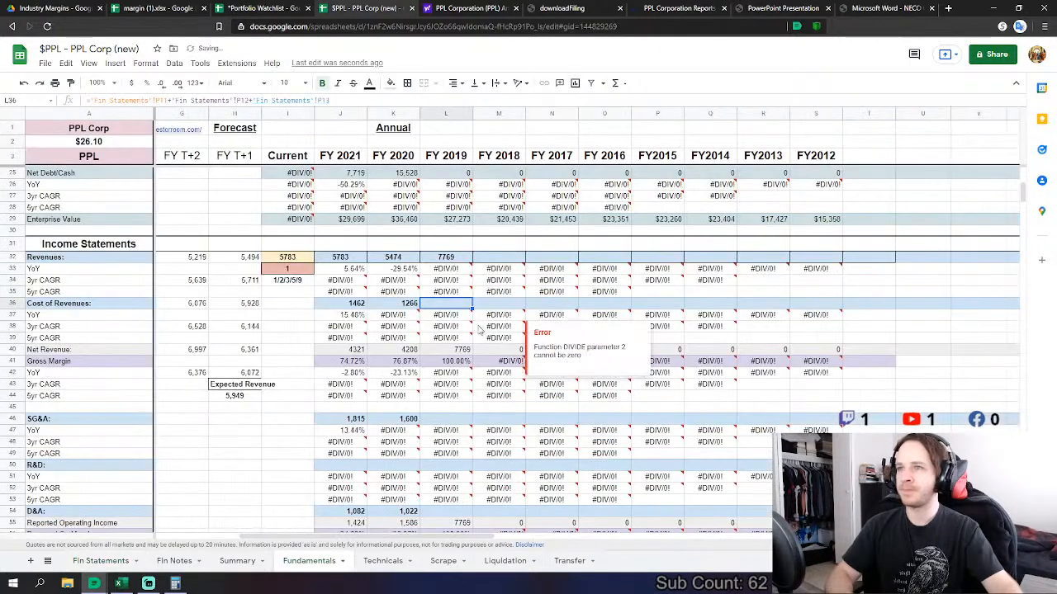
- Set FY 2019 SG&A in L46 to other operation and maintenance P13 plus taxes other than income P15 from Fin Statements
{"action": "left_click", "coordinate": [445, 419]}
{"action": "type", "text": "="}
{"action": "left_click", "coordinate": [100, 561]}
{"action": "left_click", "coordinate": [290, 274]}
{"action": "type", "text": "+"}
{"action": "left_click", "coordinate": [290, 299]}
{"action": "key", "text": "Return"}
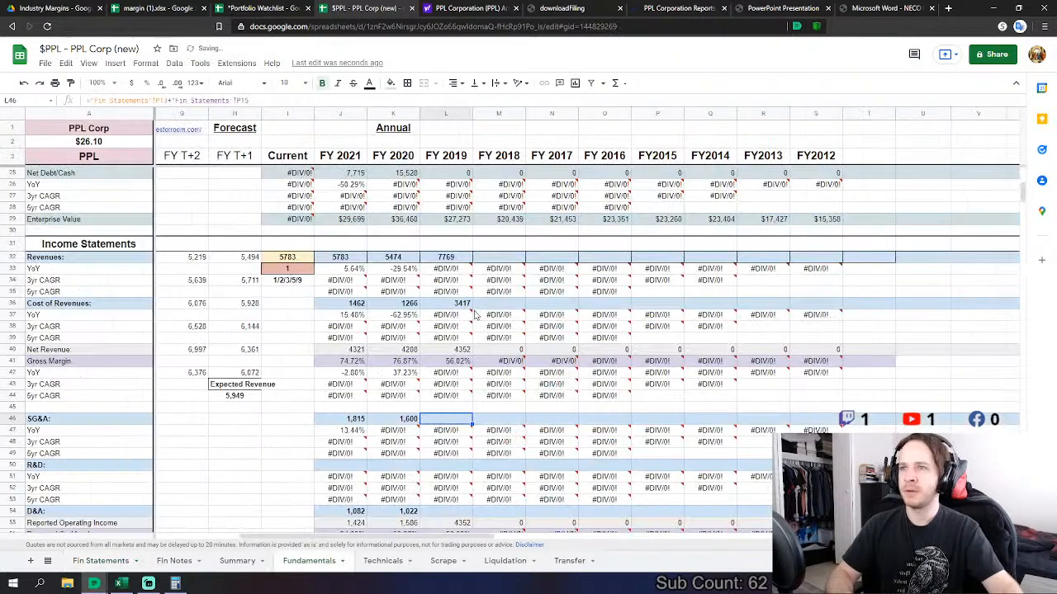
- Remove other operation and maintenance P13 from the FY 2019 Cost of Revenues formula in L36, keeping only P11 plus P12
{"action": "double_click", "coordinate": [460, 303]}
{"action": "key", "text": "BackSpace"}
{"action": "key", "text": "BackSpace"}
{"action": "key", "text": "BackSpace"}
{"action": "key", "text": "BackSpace"}
{"action": "key", "text": "BackSpace"}
{"action": "key", "text": "BackSpace"}
{"action": "key", "text": "BackSpace"}
{"action": "key", "text": "BackSpace"}
{"action": "key", "text": "BackSpace"}
{"action": "key", "text": "BackSpace"}
{"action": "key", "text": "BackSpace"}
{"action": "key", "text": "BackSpace"}
{"action": "key", "text": "BackSpace"}
{"action": "key", "text": "BackSpace"}
{"action": "key", "text": "BackSpace"}
{"action": "key", "text": "BackSpace"}
{"action": "key", "text": "BackSpace"}
{"action": "key", "text": "BackSpace"}
{"action": "key", "text": "BackSpace"}
{"action": "key", "text": "BackSpace"}
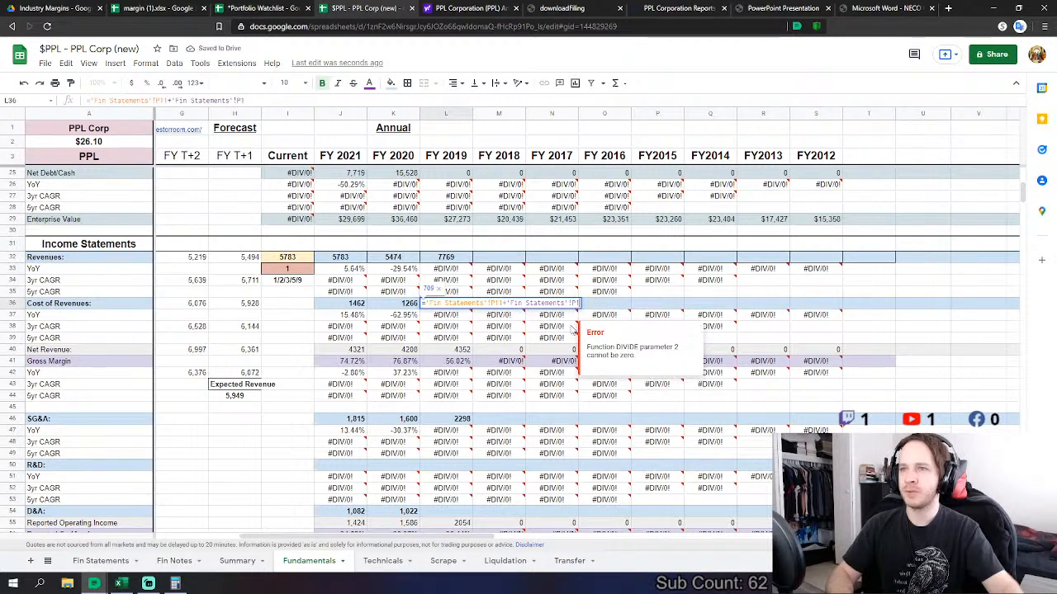
{"action": "key", "text": "Return"}
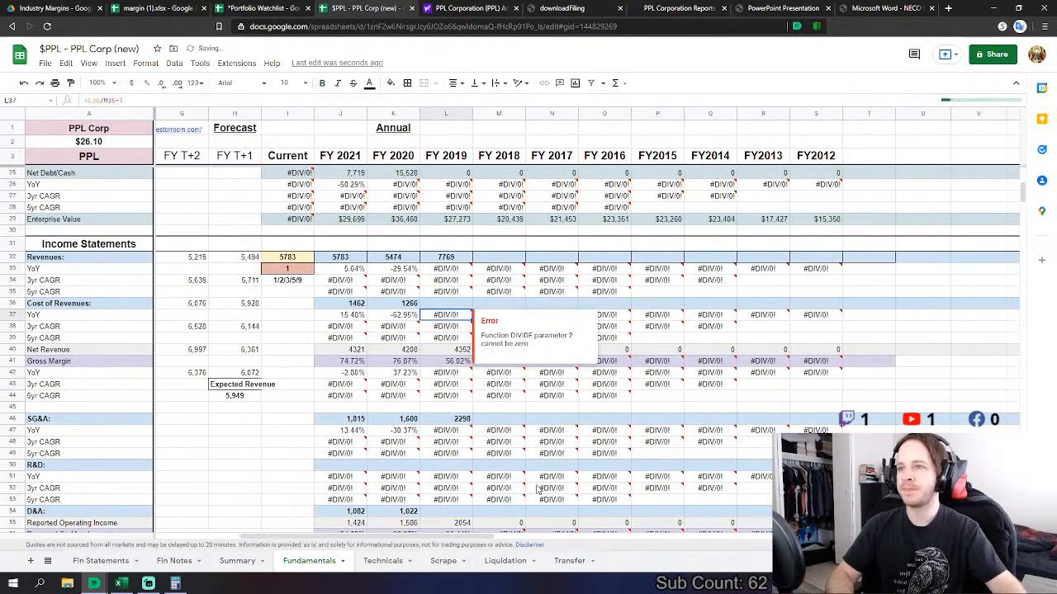
- Set FY 2019 D&A in L54 to the 2019 depreciation in Fin Statements P14
{"action": "scroll", "coordinate": [468, 421], "scroll_direction": "down", "scroll_amount": 3}
{"action": "left_click", "coordinate": [445, 392]}
{"action": "type", "text": "="}
{"action": "left_click", "coordinate": [112, 564]}
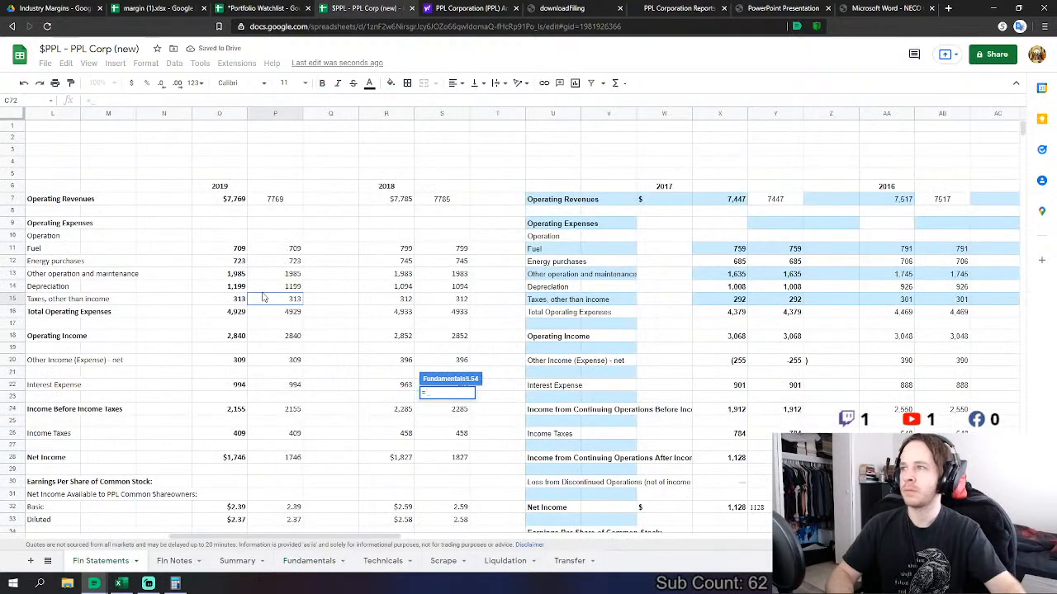
{"action": "left_click", "coordinate": [293, 287]}
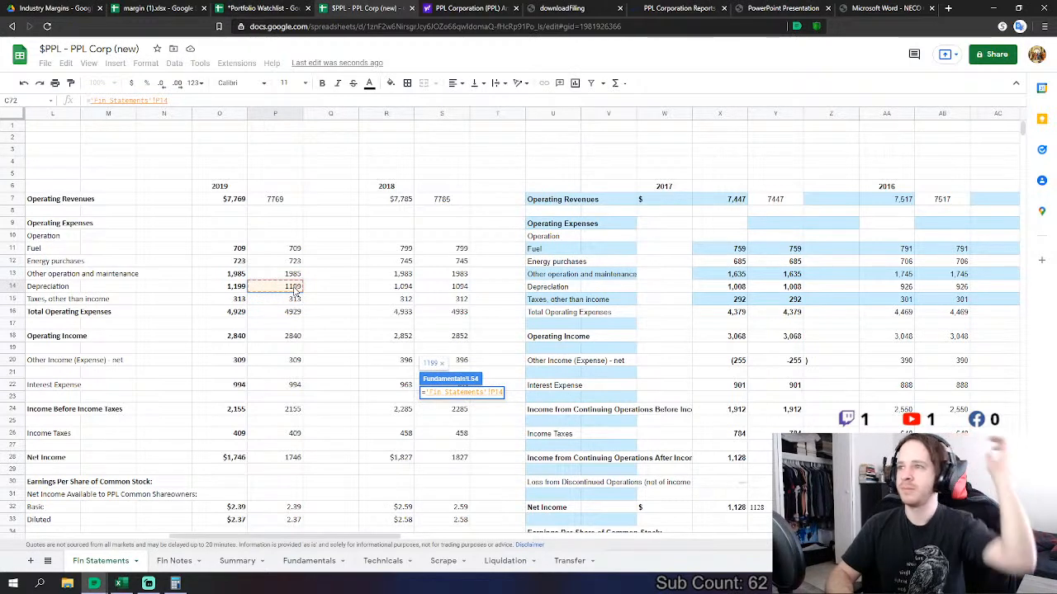
{"action": "key", "text": "Return"}
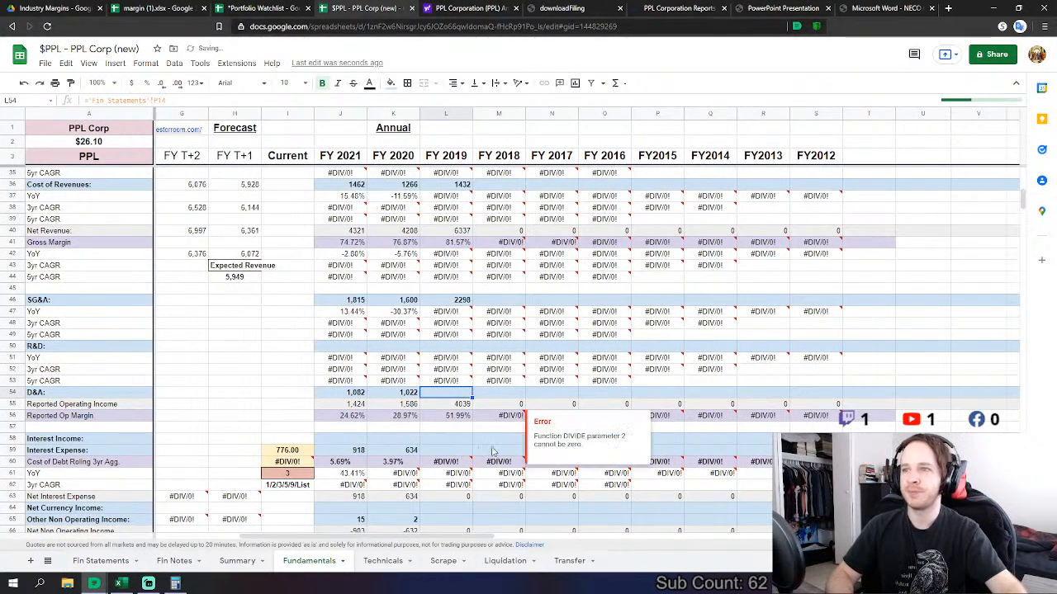
- Set FY 2019 Interest Expense in L59 to the 2019 interest expense in Fin Statements P22
{"action": "left_click", "coordinate": [462, 452]}
{"action": "type", "text": "="}
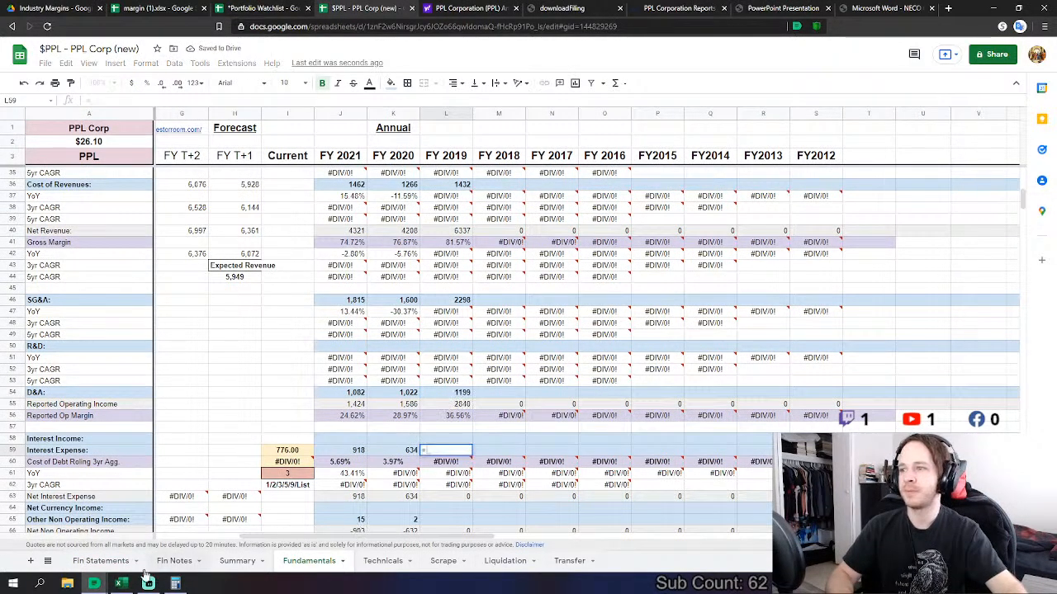
{"action": "left_click", "coordinate": [101, 561]}
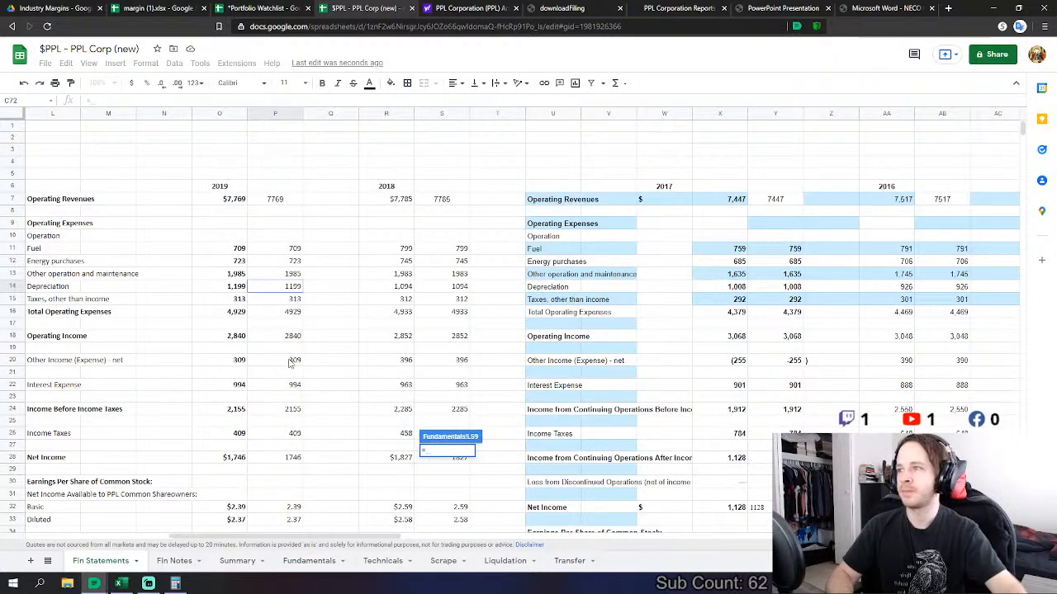
{"action": "left_click", "coordinate": [292, 386]}
{"action": "key", "text": "Return"}
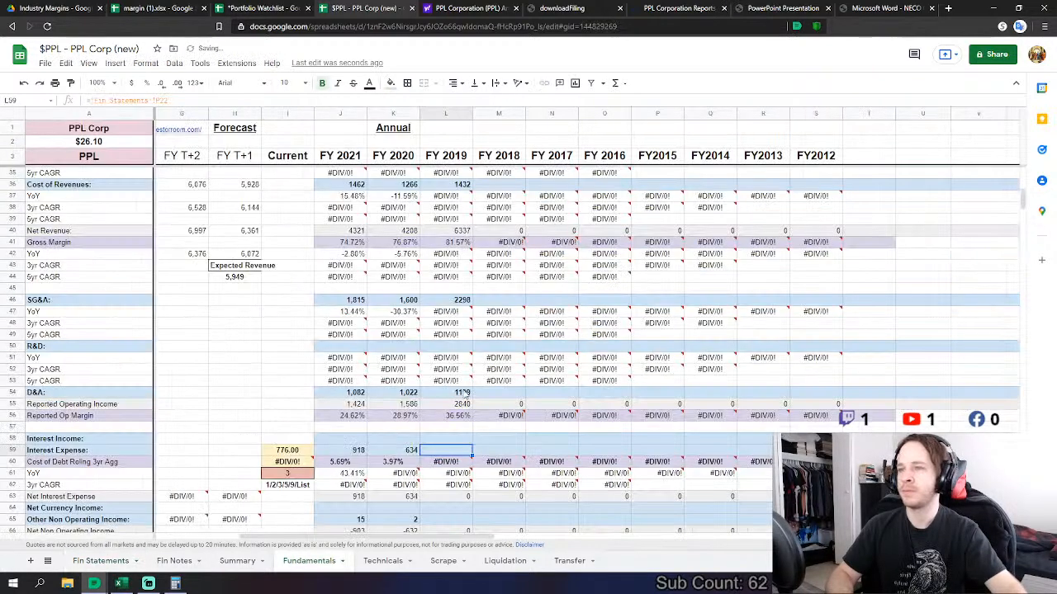
- Set FY 2019 Other Non Operating Income in L65 to the 2019 net other income in Fin Statements P20
{"action": "left_click", "coordinate": [451, 438]}
{"action": "type", "text": "="}
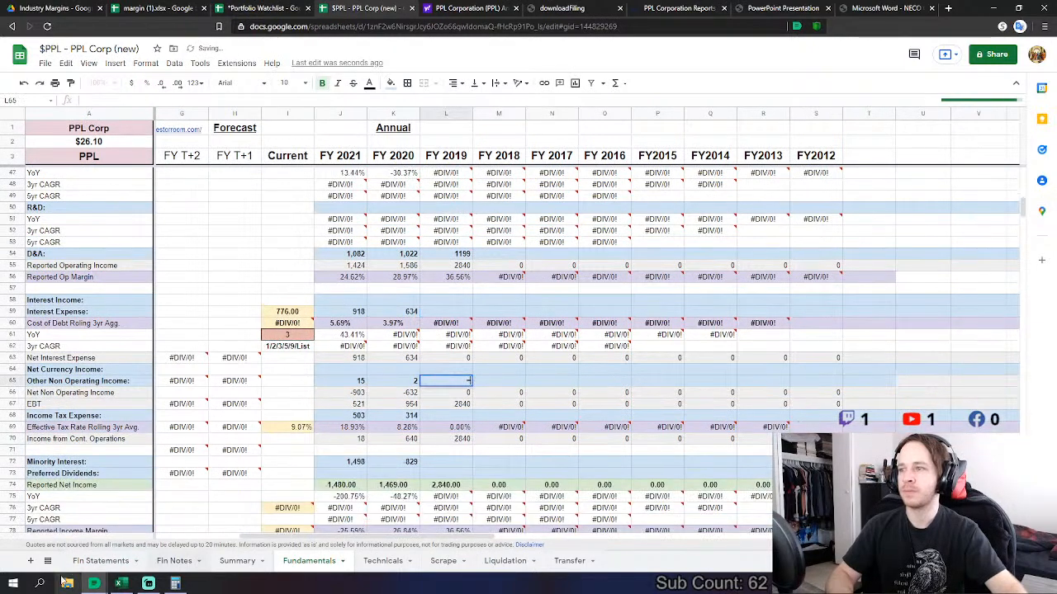
{"action": "left_click", "coordinate": [101, 562]}
{"action": "left_click", "coordinate": [294, 361]}
{"action": "key", "text": "Return"}
- Set FY 2019 Income Tax Expense in L68 to the 2019 income taxes in Fin Statements P26
{"action": "left_click", "coordinate": [454, 301]}
{"action": "type", "text": "="}
{"action": "left_click", "coordinate": [91, 561]}
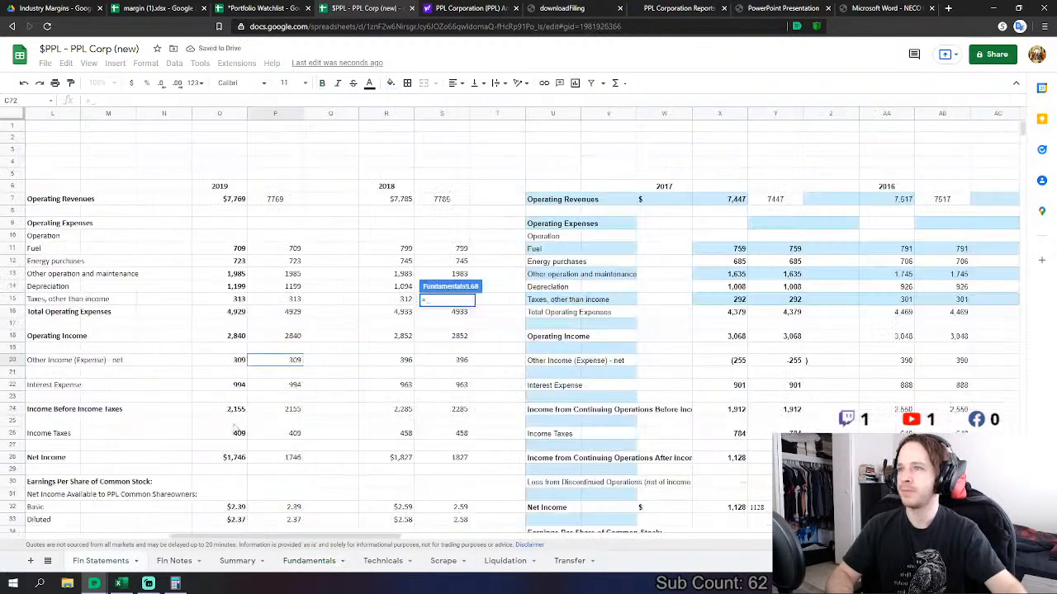
{"action": "left_click", "coordinate": [291, 433]}
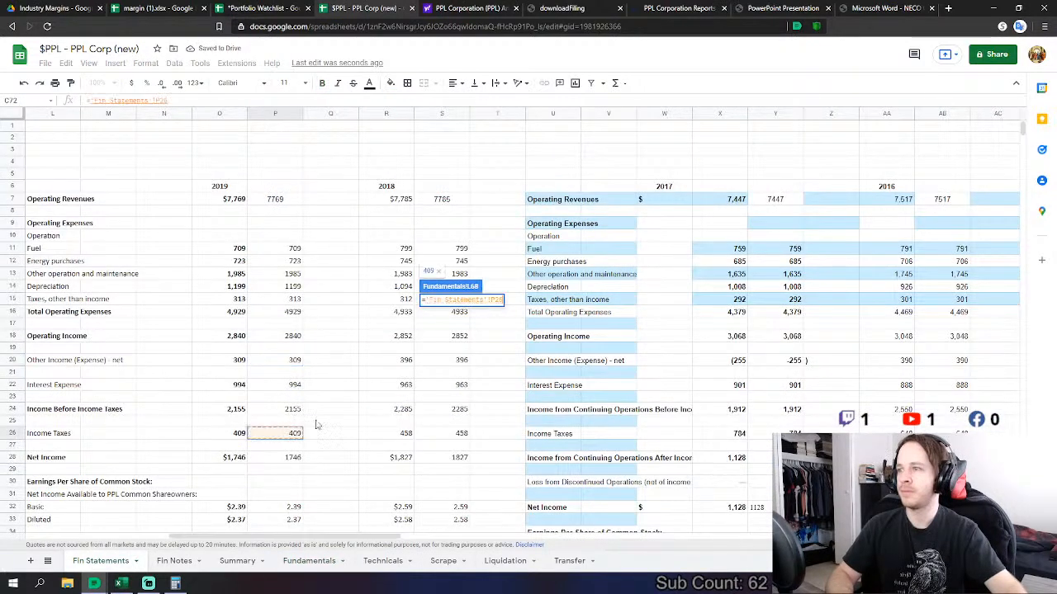
{"action": "key", "text": "Return"}
{"action": "left_click", "coordinate": [461, 289]}
{"action": "type", "text": "="}
{"action": "left_click", "coordinate": [89, 560]}
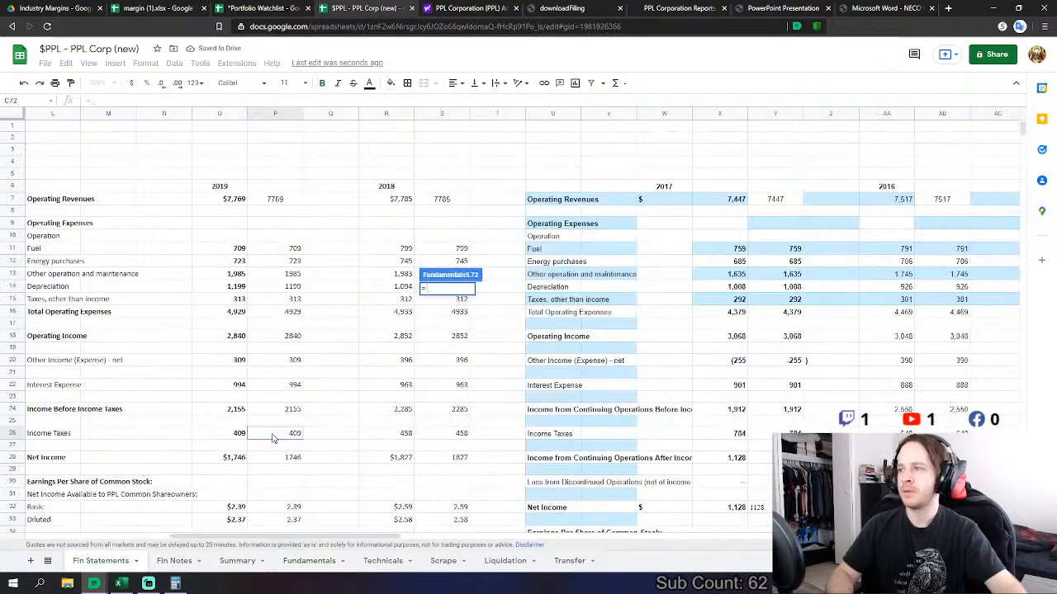
{"action": "scroll", "coordinate": [165, 423], "scroll_direction": "down", "scroll_amount": 2}
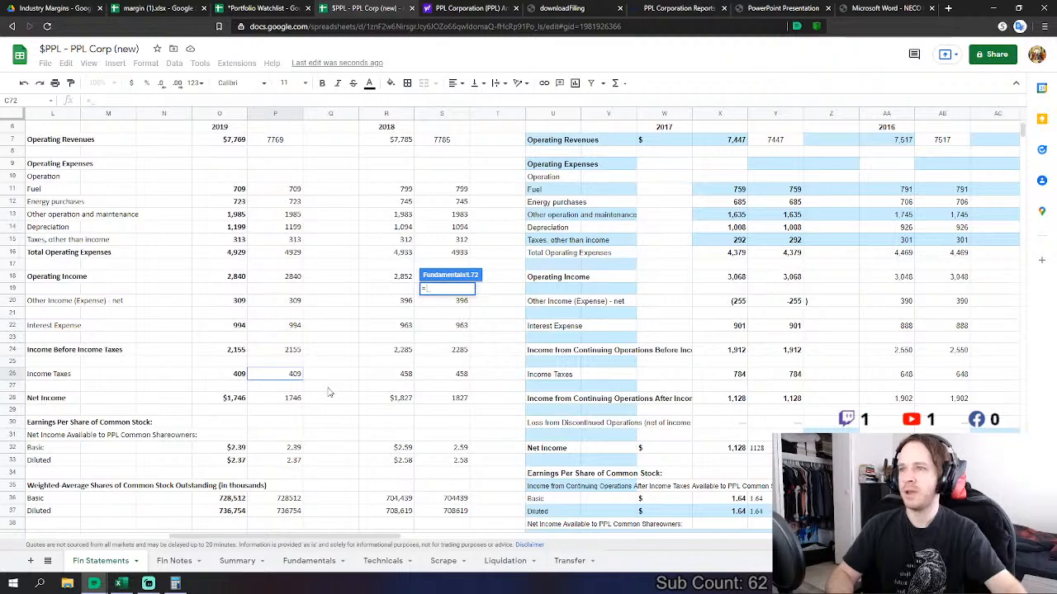
{"action": "key", "text": "Escape"}
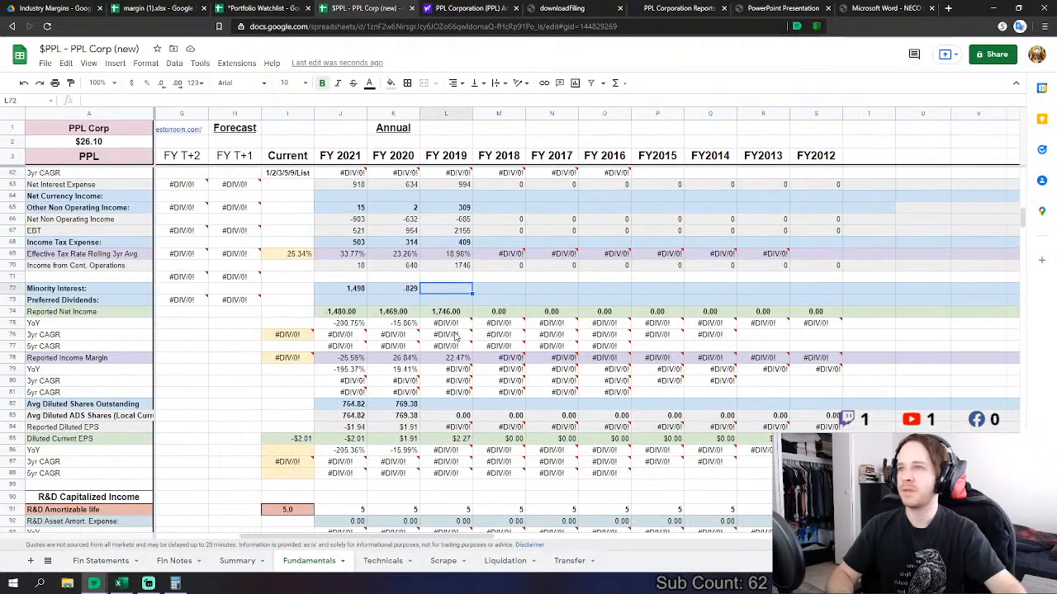
- Set FY 2019 Avg Diluted Shares Outstanding in L82 to the 2019 diluted share count in Fin Statements P37 divided by 1000
{"action": "left_click", "coordinate": [446, 403]}
{"action": "type", "text": "="}
{"action": "left_click", "coordinate": [107, 562]}
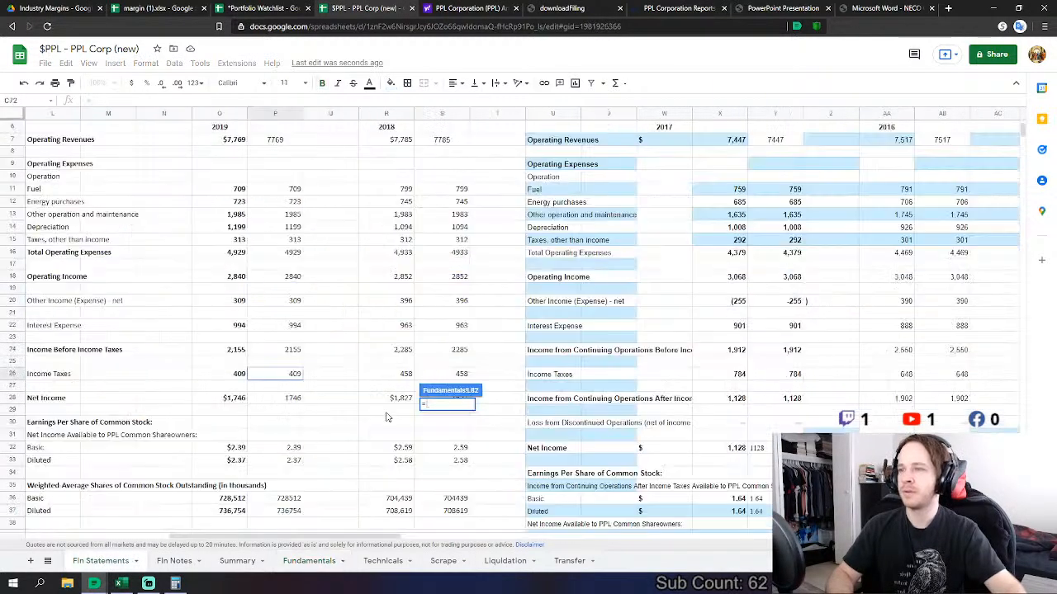
{"action": "scroll", "coordinate": [273, 388], "scroll_direction": "down", "scroll_amount": 5}
{"action": "left_click", "coordinate": [272, 385]}
{"action": "type", "text": "/1000"}
{"action": "key", "text": "Return"}
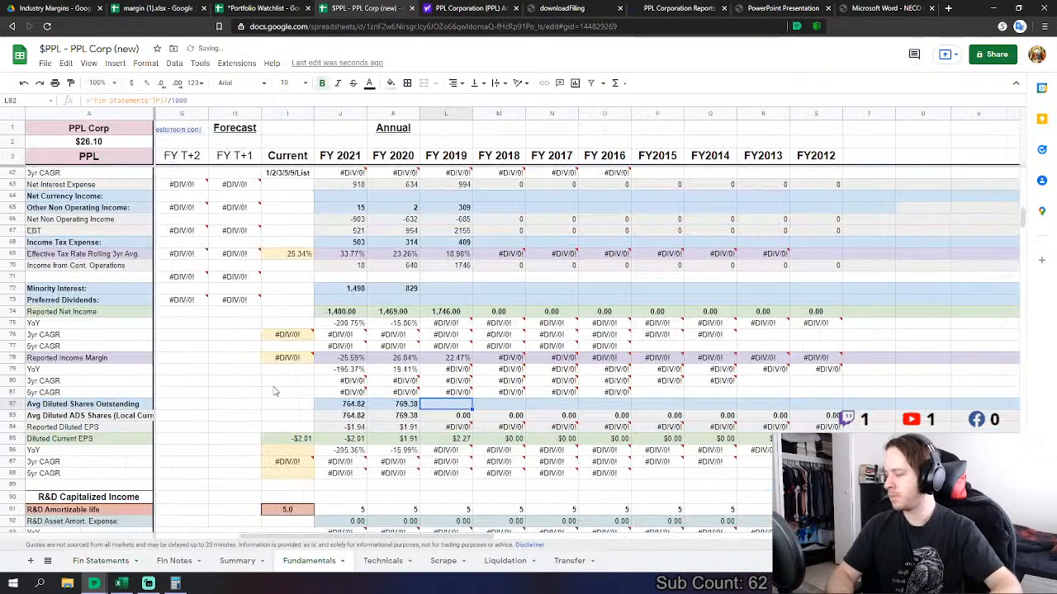
- Review the corrected income rows and compare the FY 2020 and FY 2019 Corrected Net Income Margins
{"action": "scroll", "coordinate": [424, 450], "scroll_direction": "down", "scroll_amount": 10}
{"action": "scroll", "coordinate": [423, 448], "scroll_direction": "down", "scroll_amount": 3}
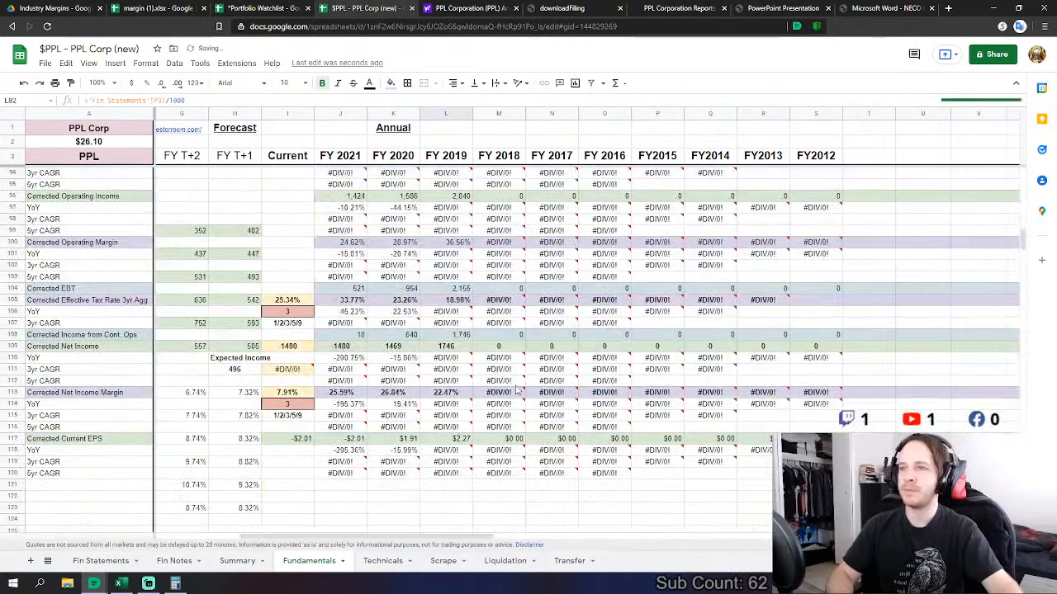
{"action": "scroll", "coordinate": [349, 322], "scroll_direction": "down", "scroll_amount": 3}
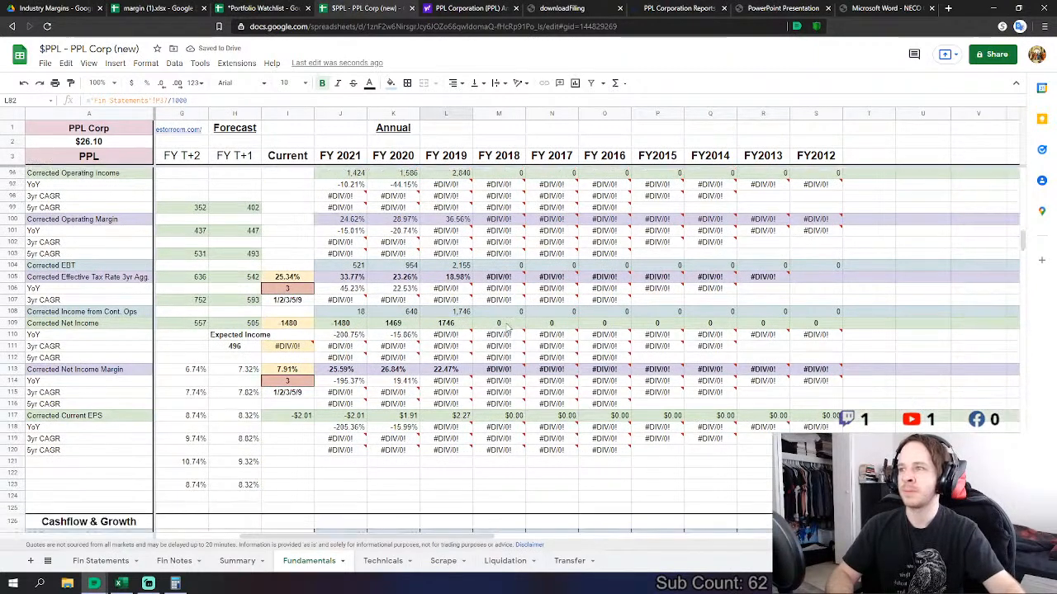
{"action": "scroll", "coordinate": [361, 333], "scroll_direction": "down", "scroll_amount": 1}
{"action": "scroll", "coordinate": [366, 335], "scroll_direction": "up", "scroll_amount": 1}
{"action": "left_click_drag", "start_coordinate": [395, 314], "coordinate": [450, 314]}
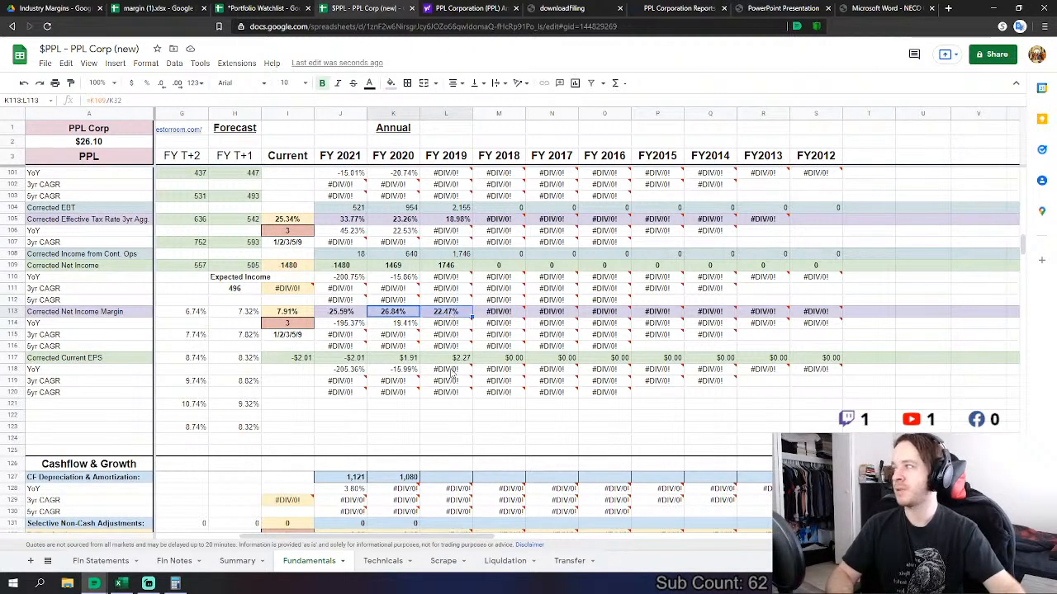
{"action": "left_click", "coordinate": [450, 404]}
- Set FY 2019 CF Depreciation & Amortization in L127 to depreciation P73 plus amortization P74 from Fin Statements
{"action": "scroll", "coordinate": [443, 324], "scroll_direction": "down", "scroll_amount": 4}
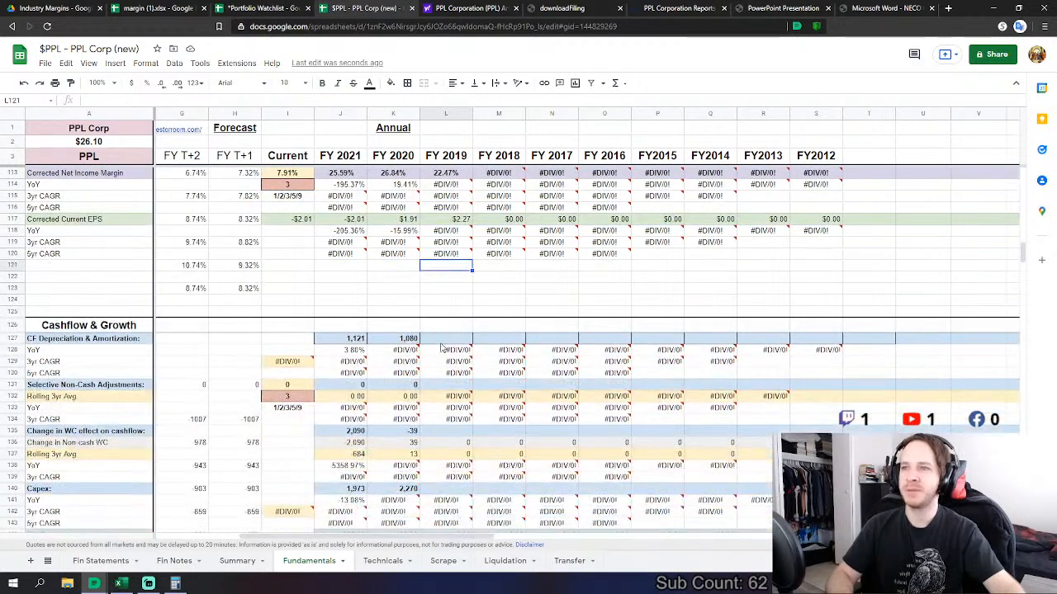
{"action": "left_click", "coordinate": [452, 341]}
{"action": "scroll", "coordinate": [454, 347], "scroll_direction": "down", "scroll_amount": 2}
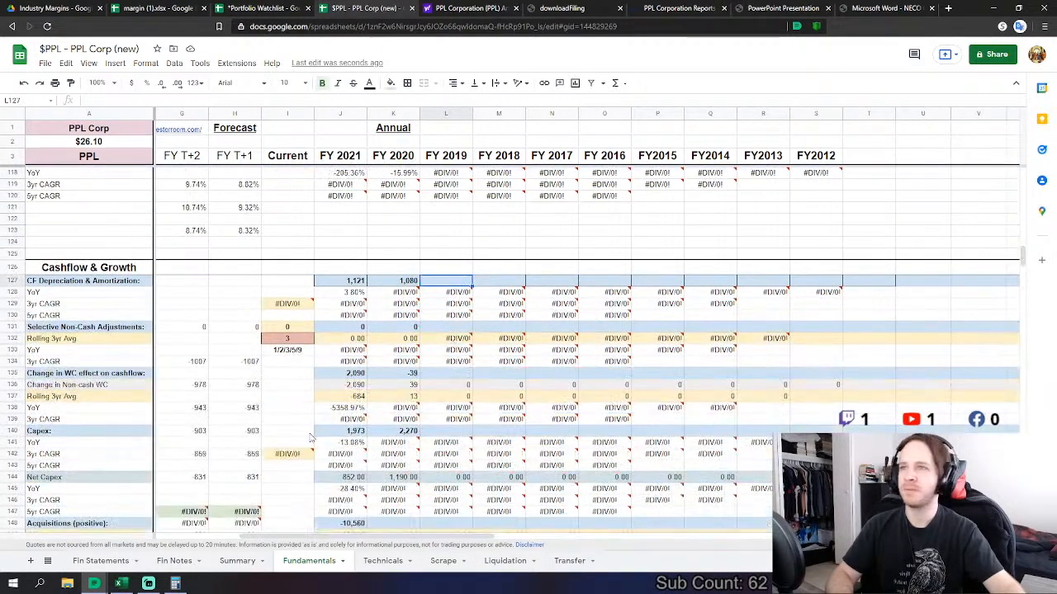
{"action": "left_click", "coordinate": [134, 558]}
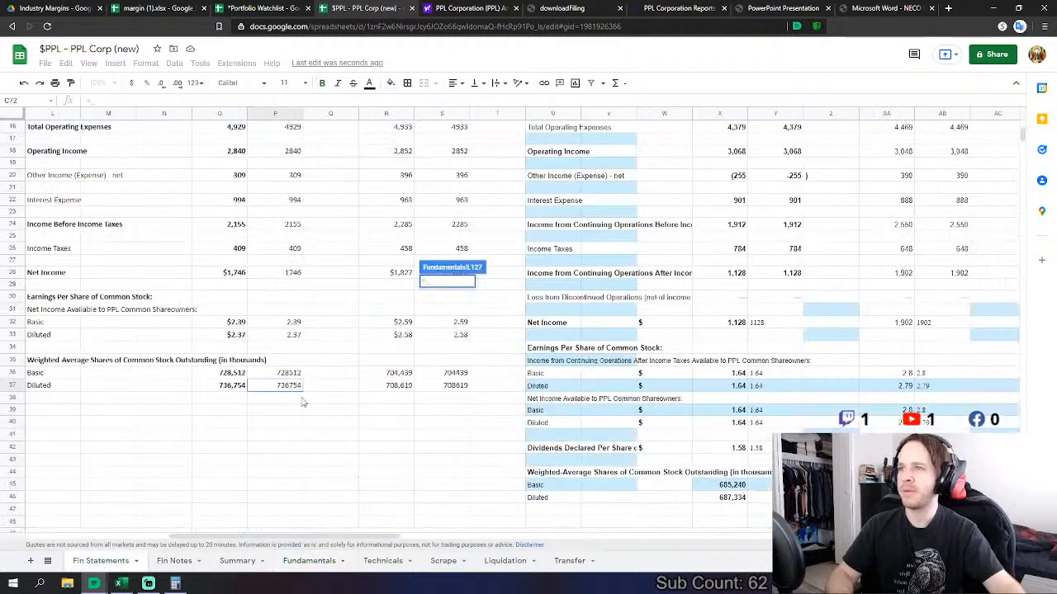
{"action": "scroll", "coordinate": [307, 388], "scroll_direction": "down", "scroll_amount": 10}
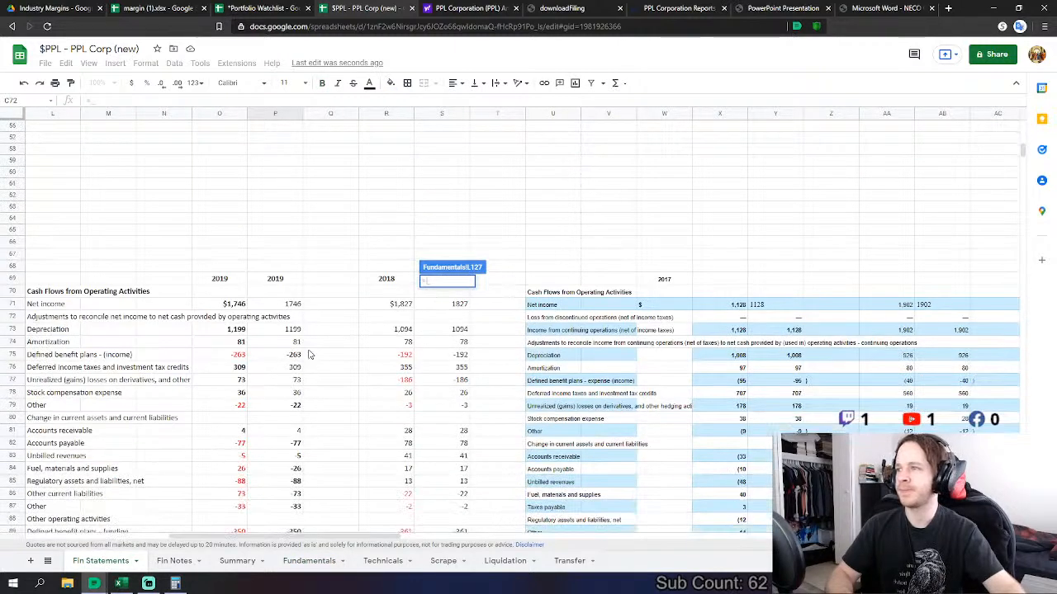
{"action": "left_click", "coordinate": [287, 330]}
{"action": "type", "text": "+"}
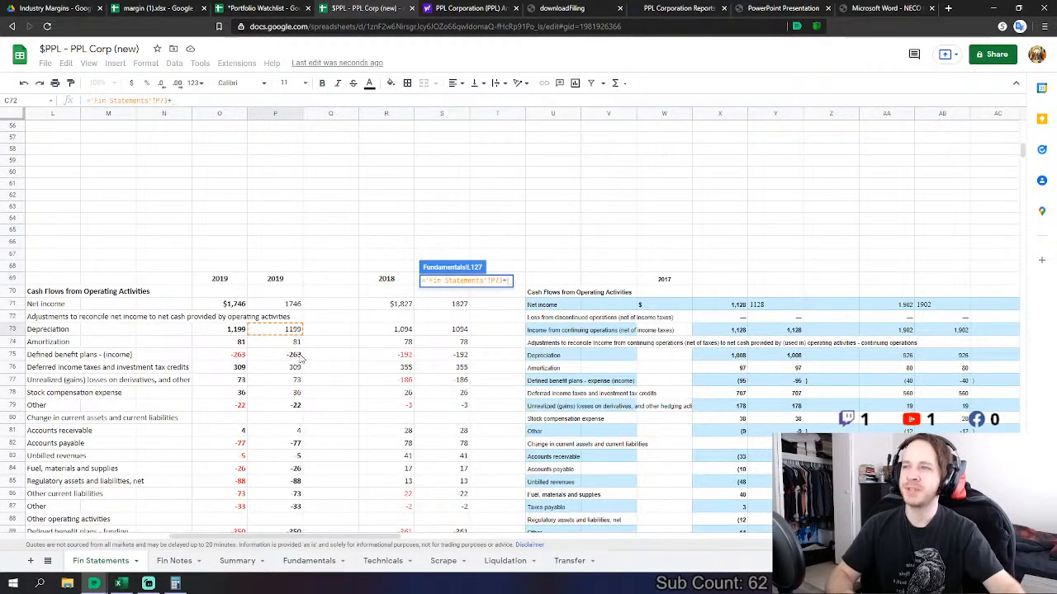
{"action": "left_click", "coordinate": [291, 342]}
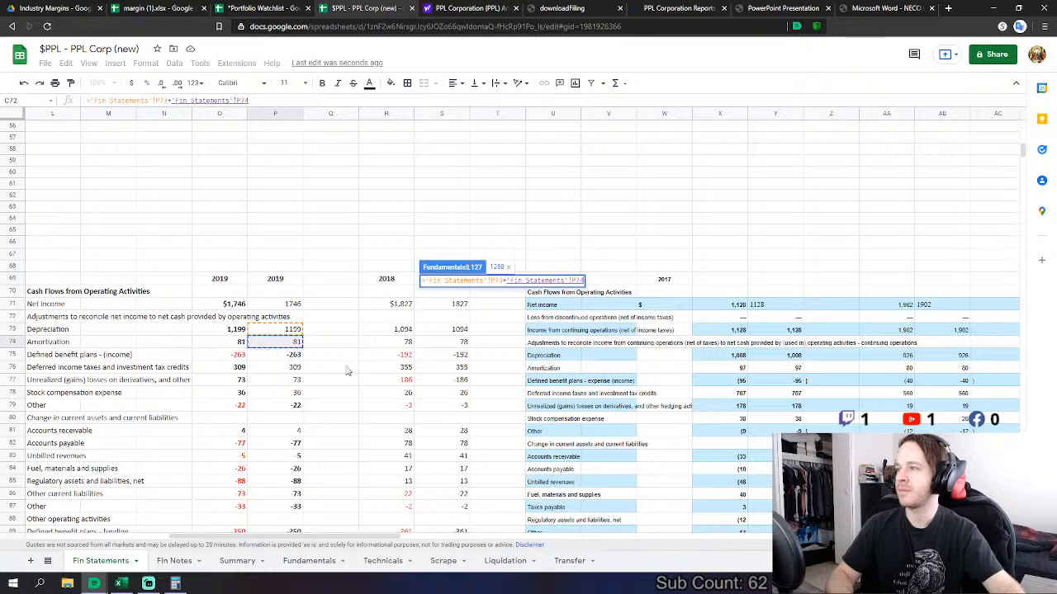
{"action": "key", "text": "Return"}
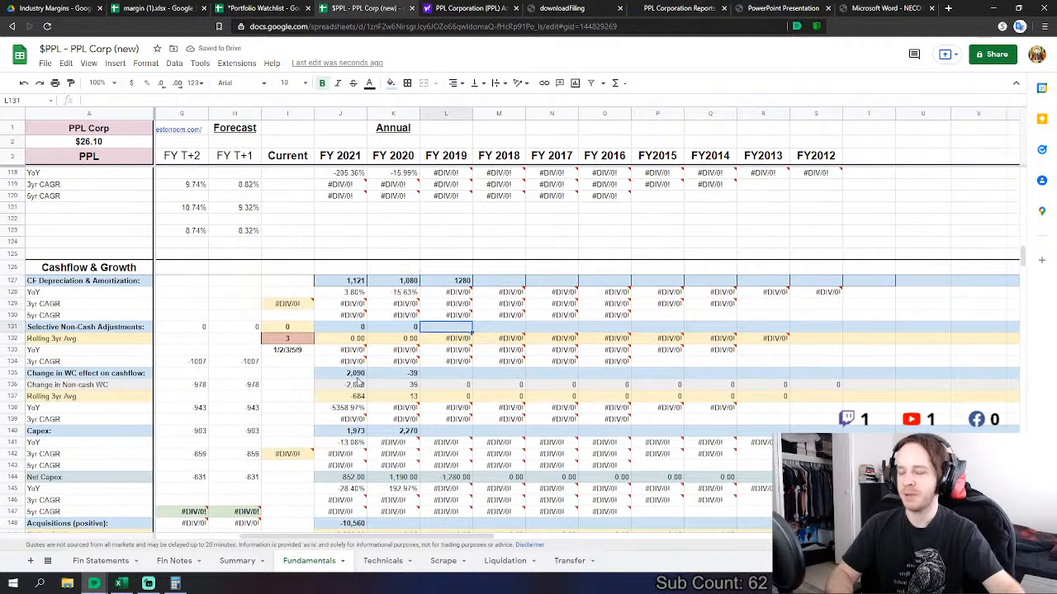
- Set FY 2019 Selective Non-Cash Adjustments in L131 to 0
{"action": "left_click", "coordinate": [446, 328]}
{"action": "type", "text": "="}
{"action": "left_click", "coordinate": [98, 566]}
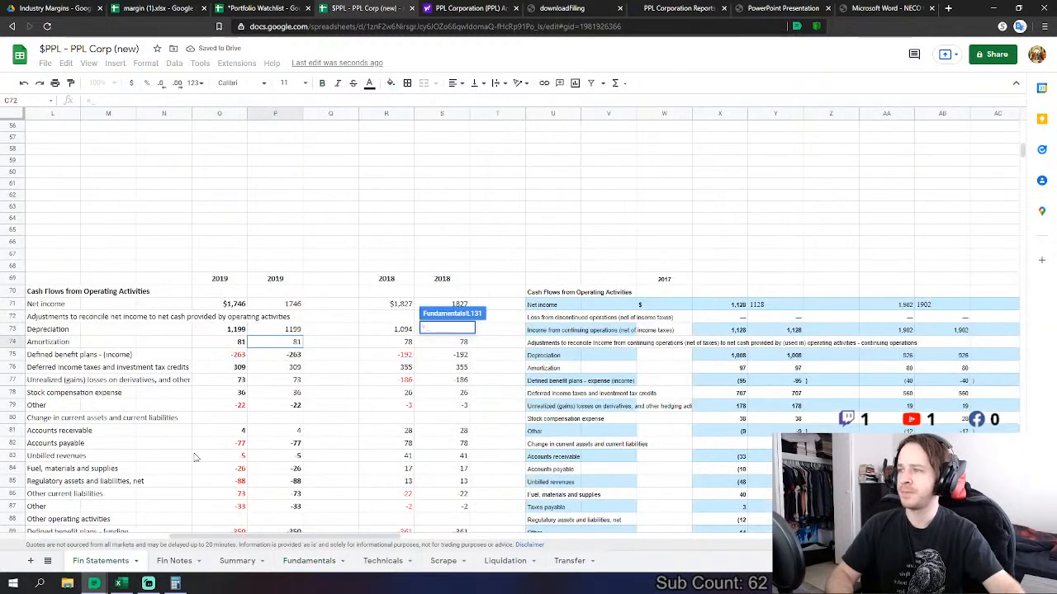
{"action": "left_click", "coordinate": [296, 383]}
{"action": "key", "text": "Return"}
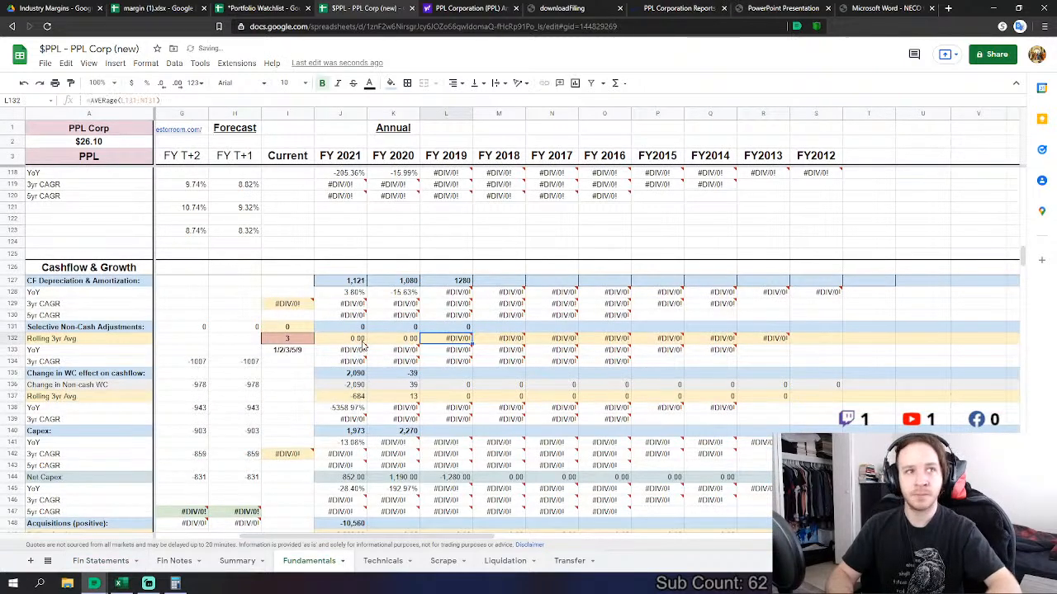
- Set FY 2019 Change in WC effect on cashflow in L135 to the sum of P81:P92 from Fin Statements
{"action": "key", "text": "Down"}
{"action": "key", "text": "Down"}
{"action": "key", "text": "Down"}
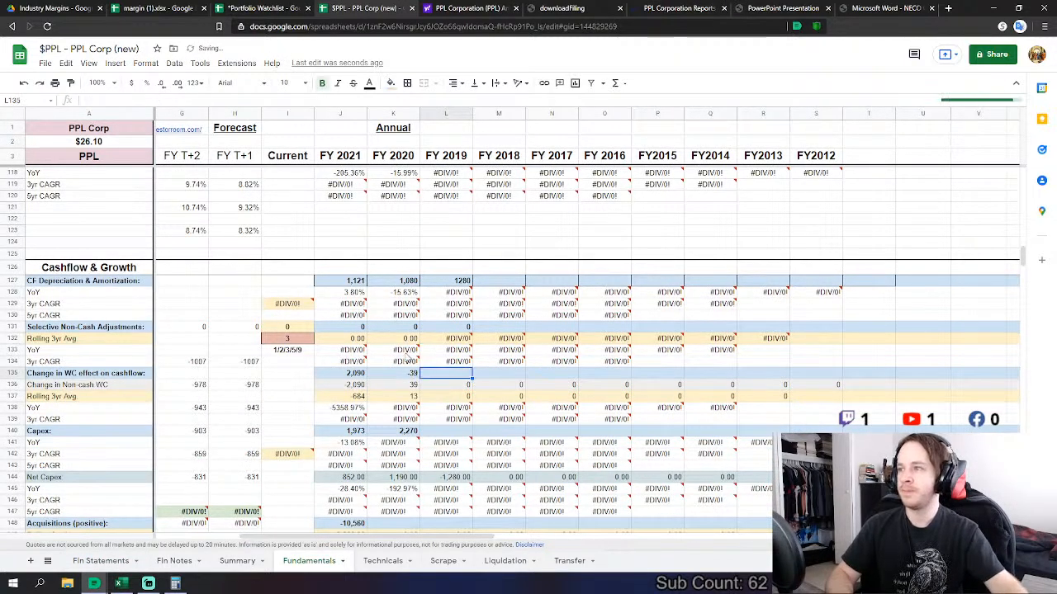
{"action": "type", "text": "=sum"}
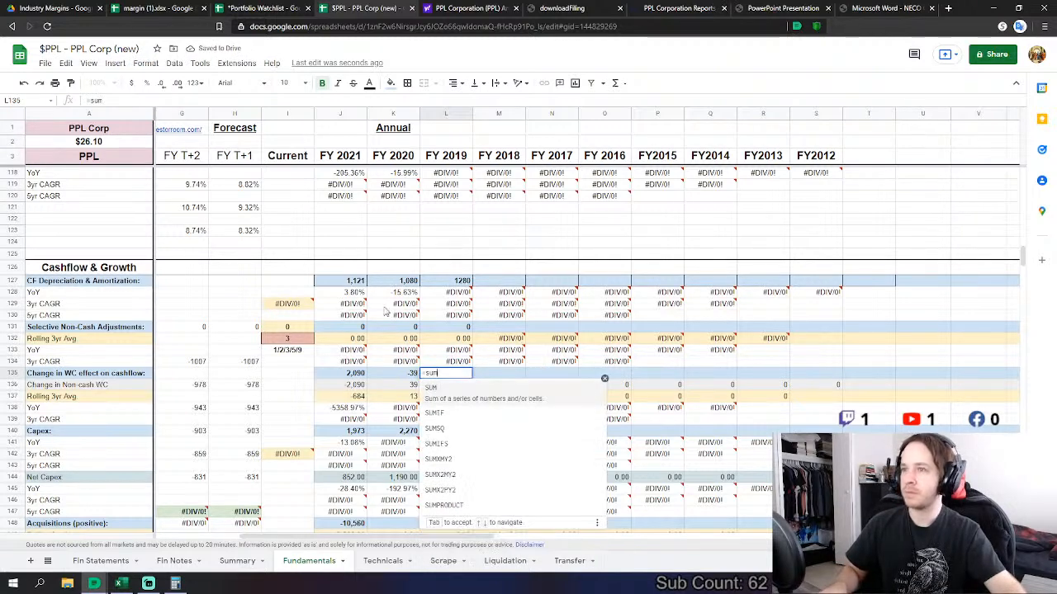
{"action": "key", "text": "Tab"}
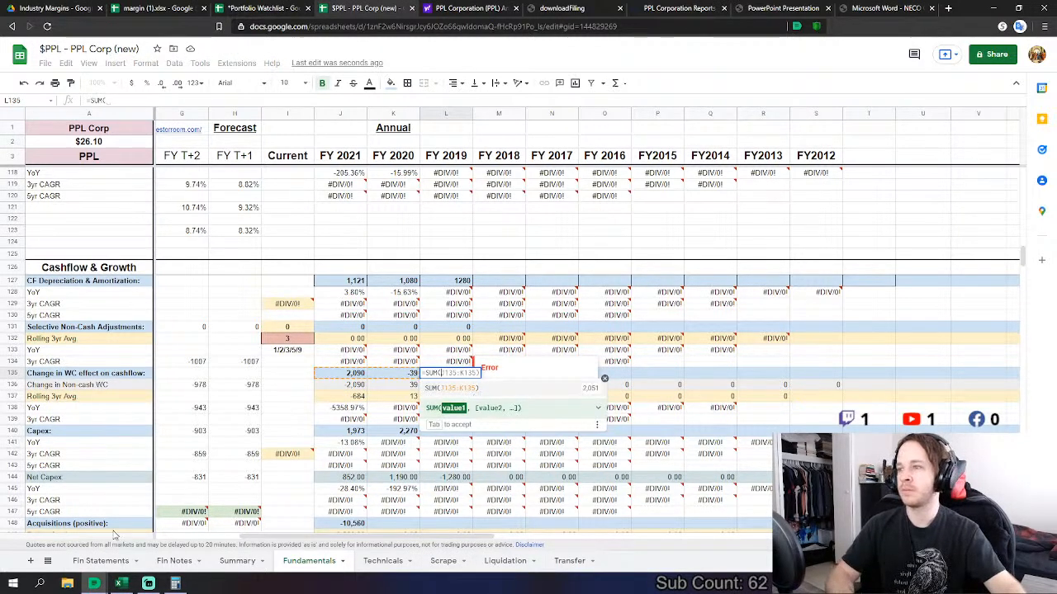
{"action": "left_click", "coordinate": [101, 561]}
{"action": "scroll", "coordinate": [261, 377], "scroll_direction": "down", "scroll_amount": 2}
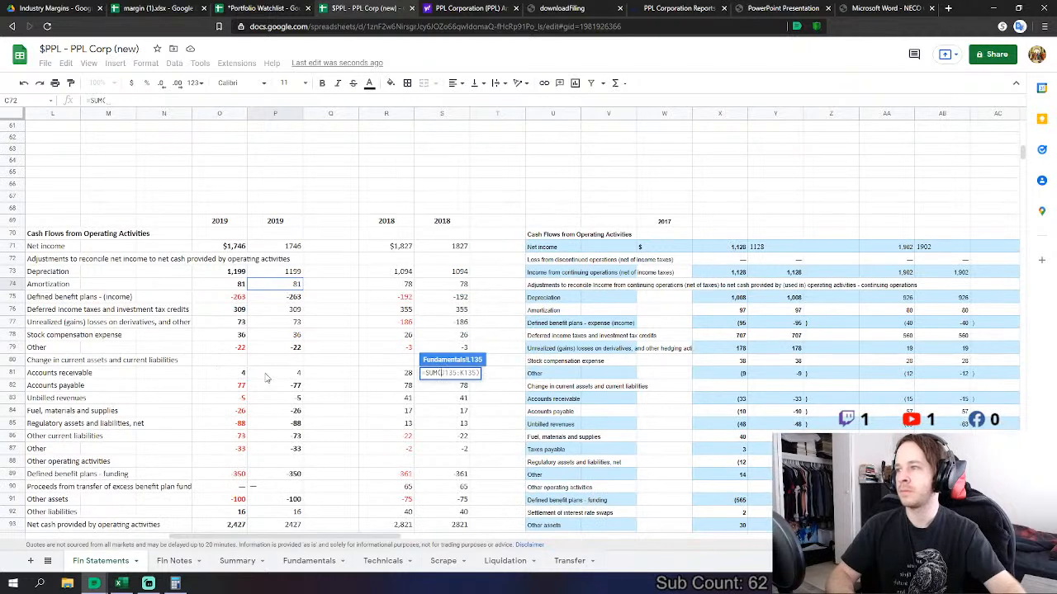
{"action": "left_click_drag", "start_coordinate": [289, 380], "coordinate": [283, 450]}
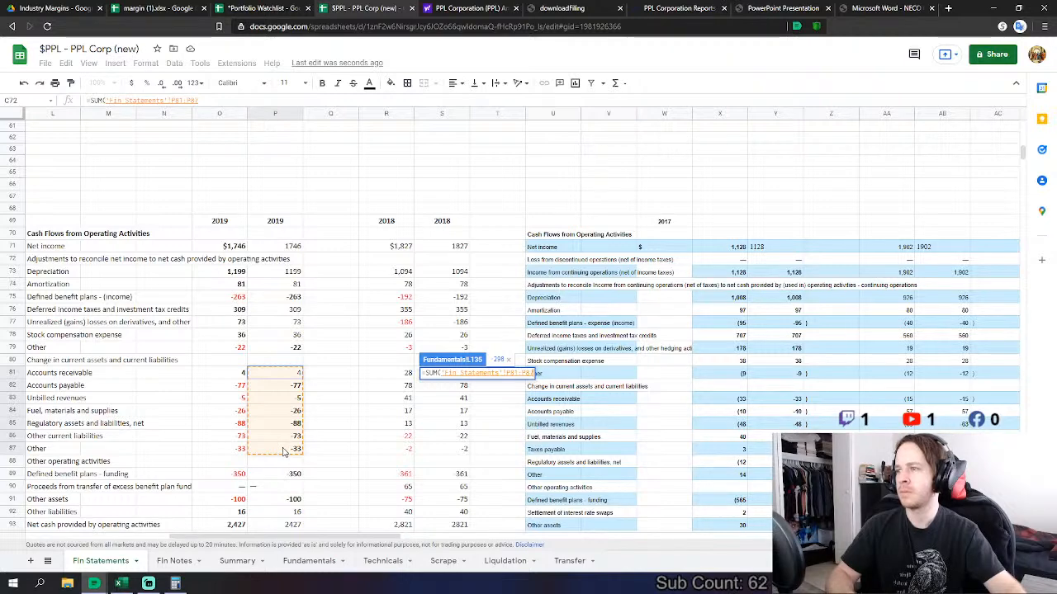
{"action": "scroll", "coordinate": [300, 414], "scroll_direction": "down", "scroll_amount": 2}
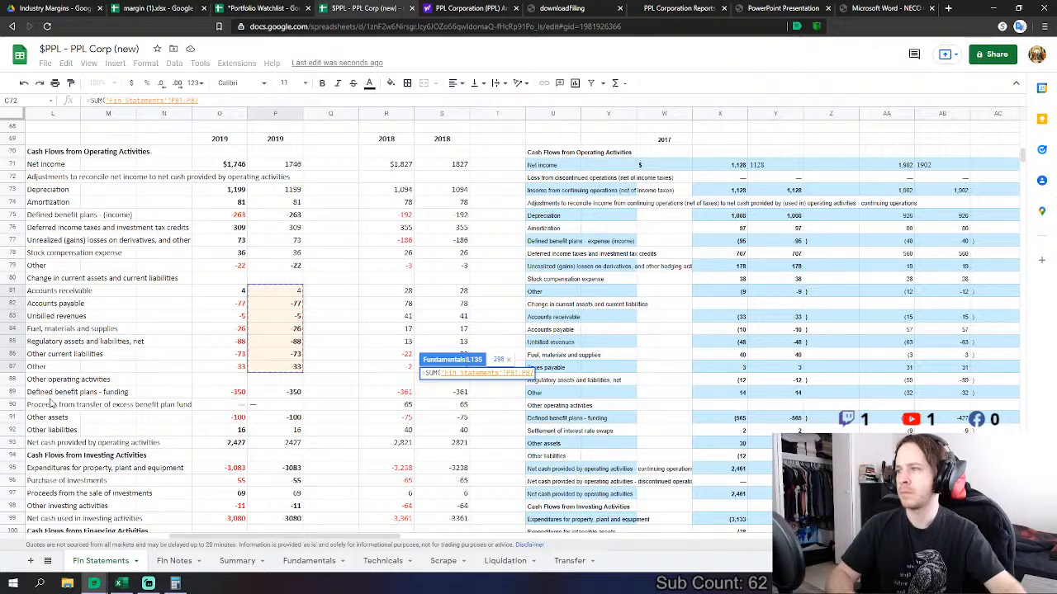
{"action": "left_click_drag", "start_coordinate": [295, 293], "coordinate": [284, 418]}
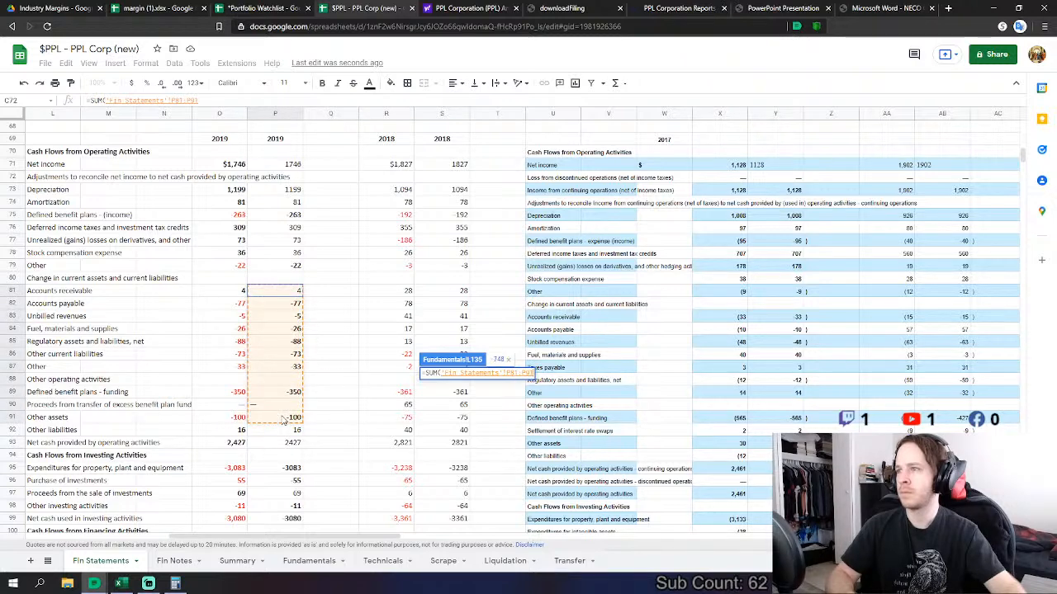
{"action": "left_click_drag", "start_coordinate": [285, 422], "coordinate": [288, 431]}
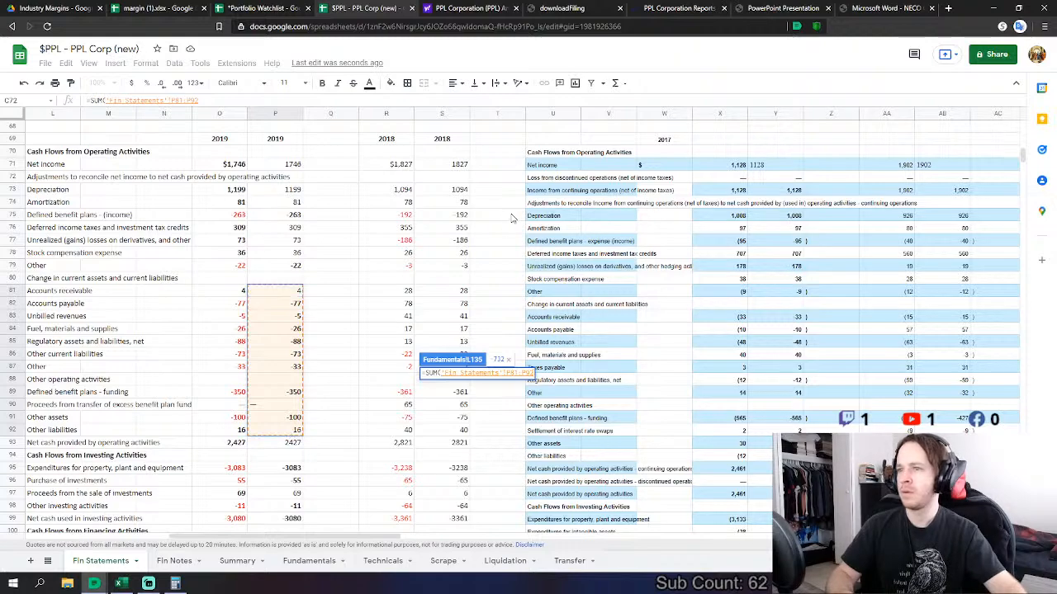
{"action": "key", "text": "Return"}
- Set FY 2019 Capex in L140 to the negative of the 2019 property, plant and equipment expenditures in Fin Statements P95
{"action": "scroll", "coordinate": [446, 314], "scroll_direction": "down", "scroll_amount": 5}
{"action": "left_click", "coordinate": [446, 311]}
{"action": "type", "text": "="}
{"action": "left_click", "coordinate": [99, 561]}
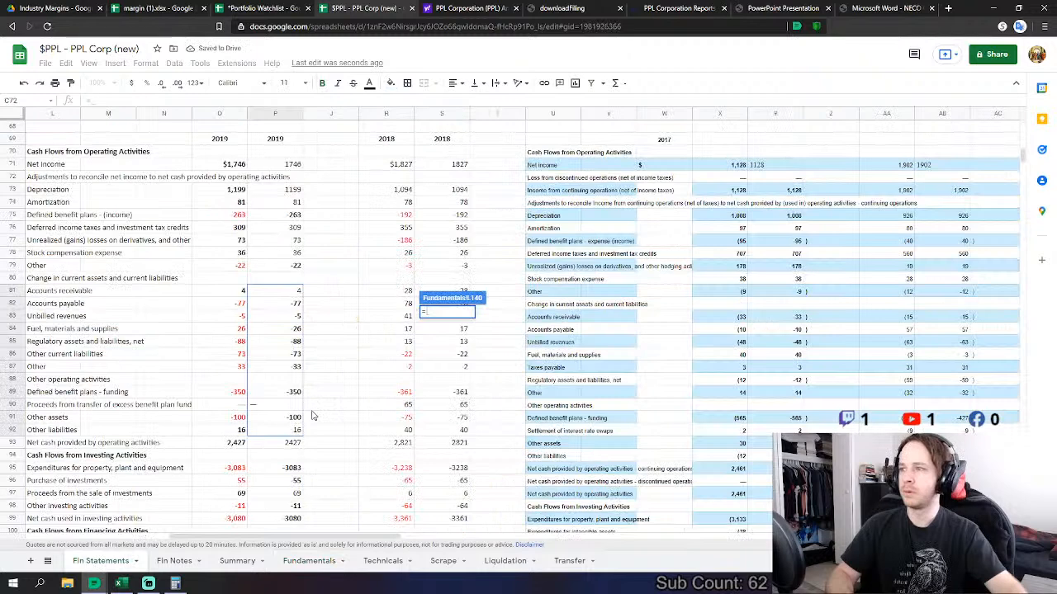
{"action": "scroll", "coordinate": [281, 371], "scroll_direction": "down", "scroll_amount": 3}
{"action": "left_click", "coordinate": [285, 405]}
{"action": "type", "text": "-"}
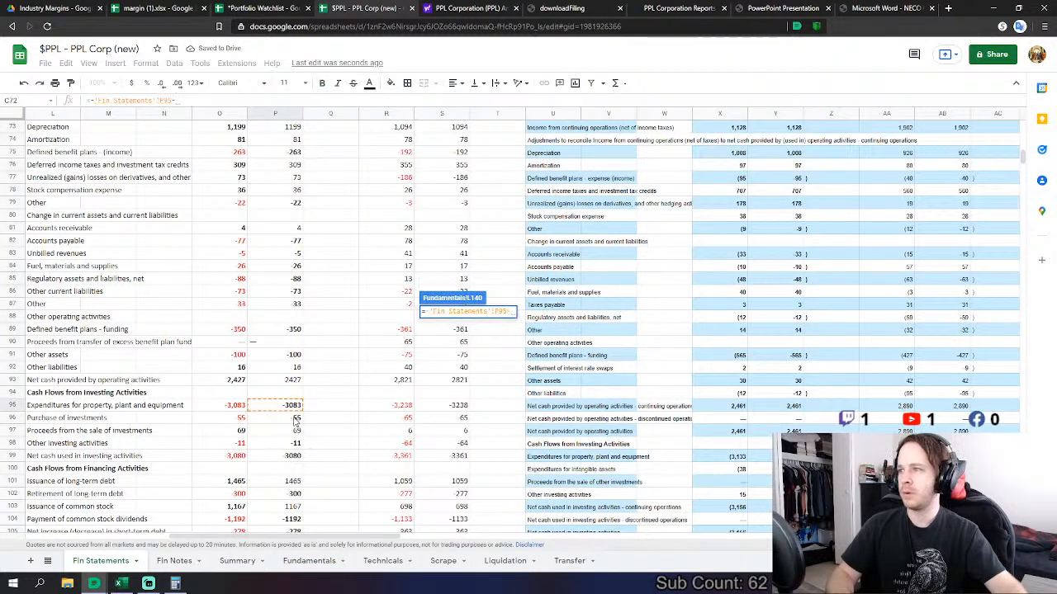
{"action": "left_click", "coordinate": [279, 435]}
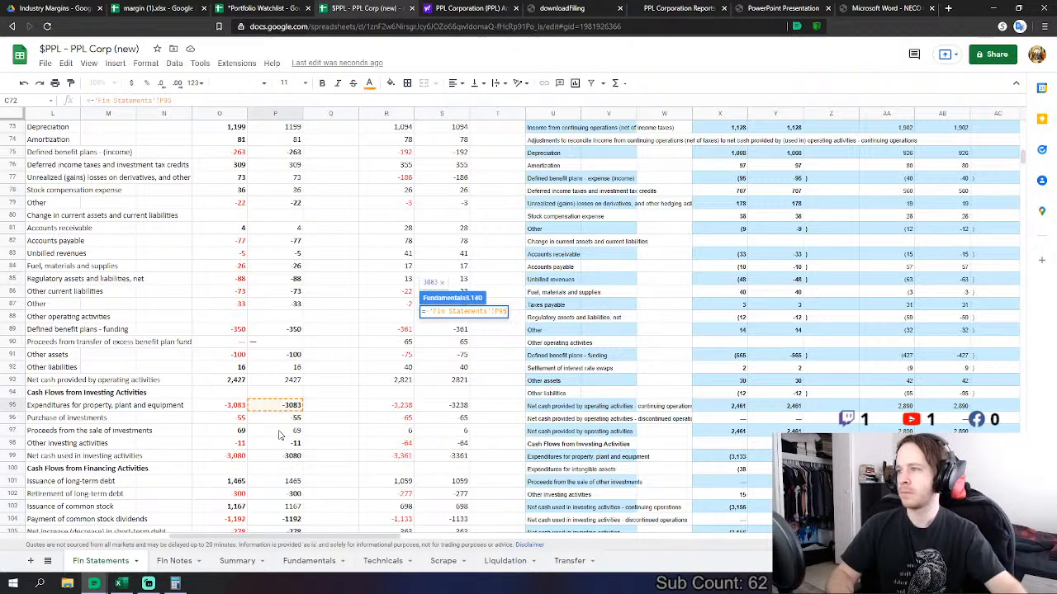
{"action": "key", "text": "Return"}
{"action": "scroll", "coordinate": [419, 368], "scroll_direction": "down", "scroll_amount": 2}
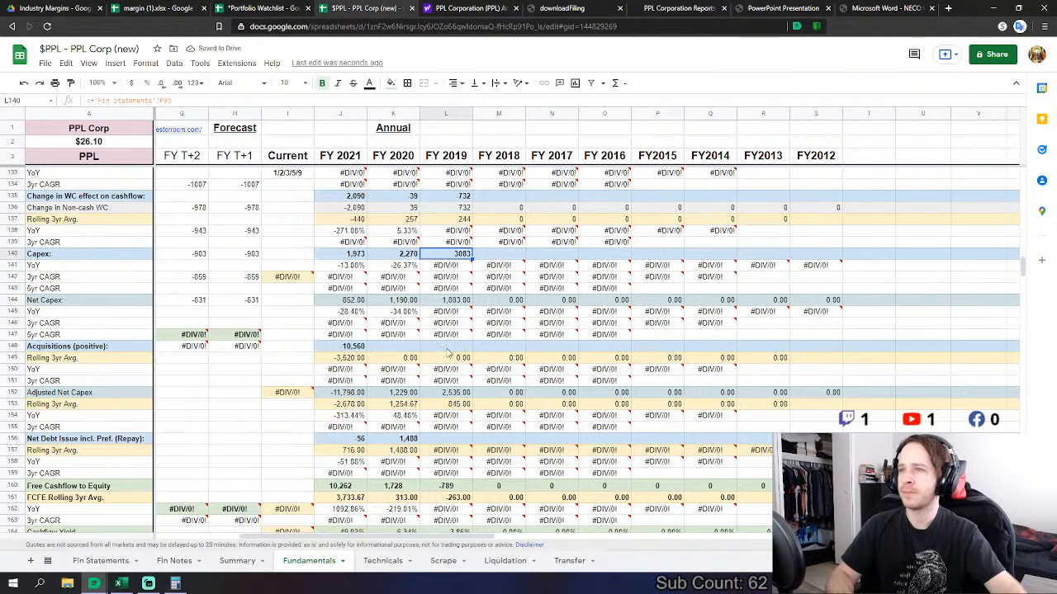
- Fill FY 2019 Net Debt Issue with the sum of 2019 long-term debt issuance, debt retirement, common stock issuance and short-term debt change from Fin Statements
{"action": "left_click", "coordinate": [444, 440]}
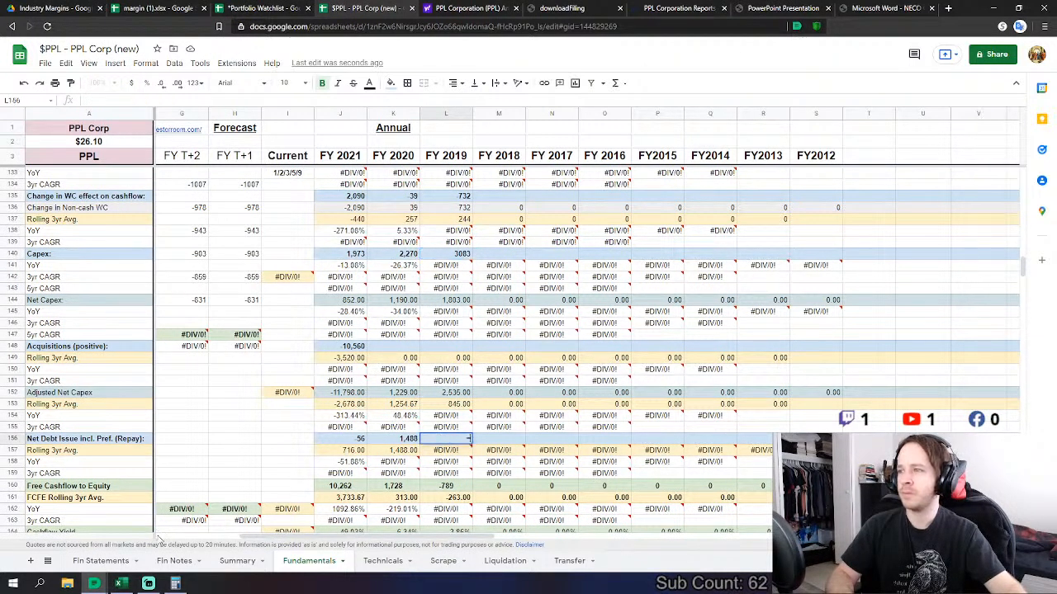
{"action": "type", "text": "="}
{"action": "left_click", "coordinate": [103, 561]}
{"action": "scroll", "coordinate": [323, 427], "scroll_direction": "down", "scroll_amount": 2}
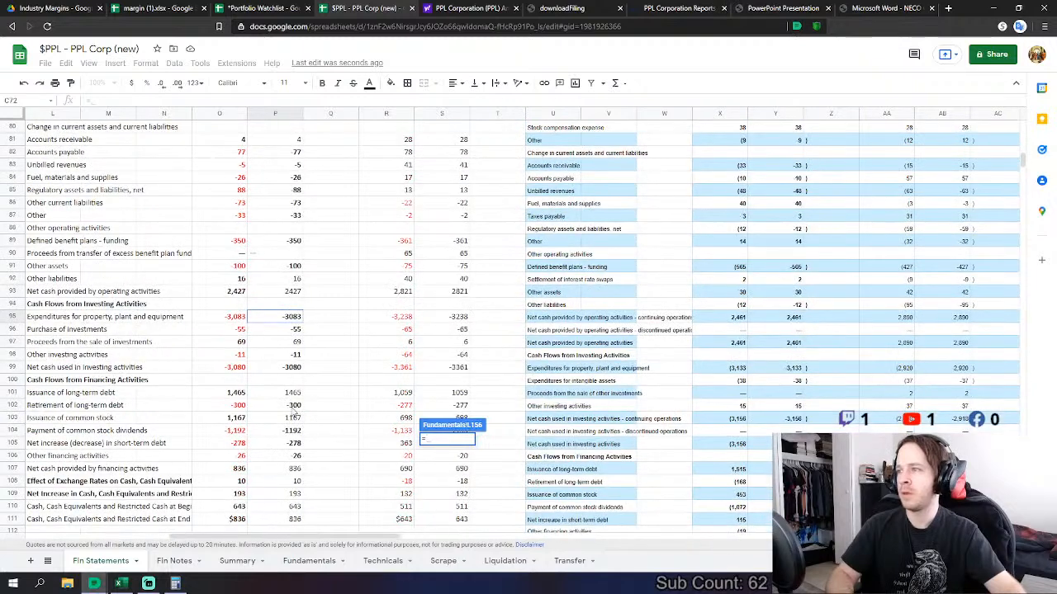
{"action": "left_click", "coordinate": [293, 395]}
{"action": "type", "text": "+"}
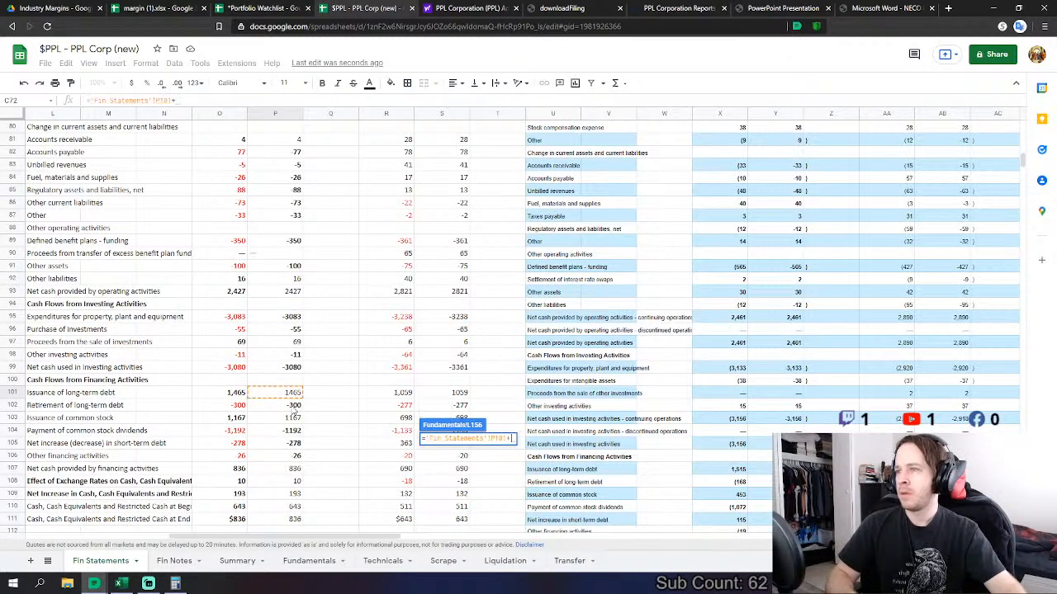
{"action": "left_click", "coordinate": [295, 405]}
{"action": "type", "text": "+"}
{"action": "left_click", "coordinate": [283, 418]}
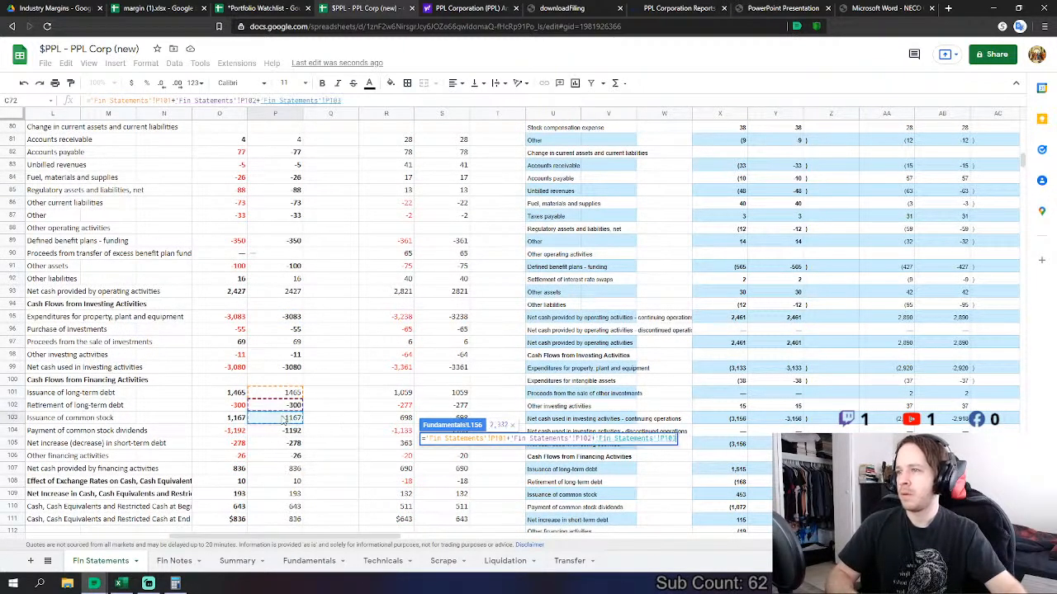
{"action": "type", "text": "+"}
{"action": "left_click", "coordinate": [288, 445]}
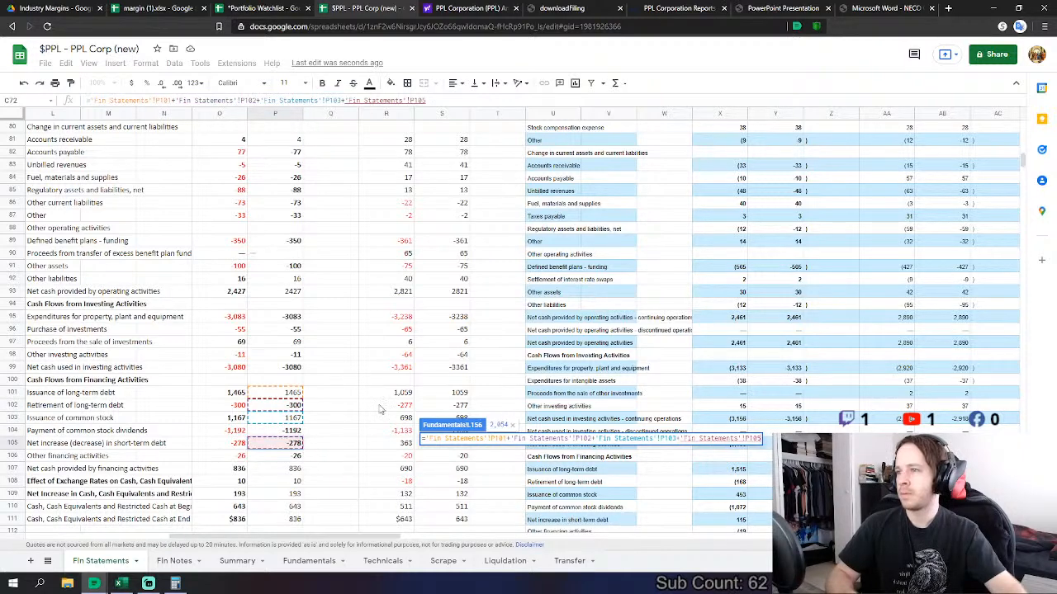
{"action": "key", "text": "Return"}
- Set FY 2019 Net Treasury Purchases to the negative of 2019 Issuance of common stock, cell P103 in Fin Statements
{"action": "scroll", "coordinate": [437, 396], "scroll_direction": "down", "scroll_amount": 5}
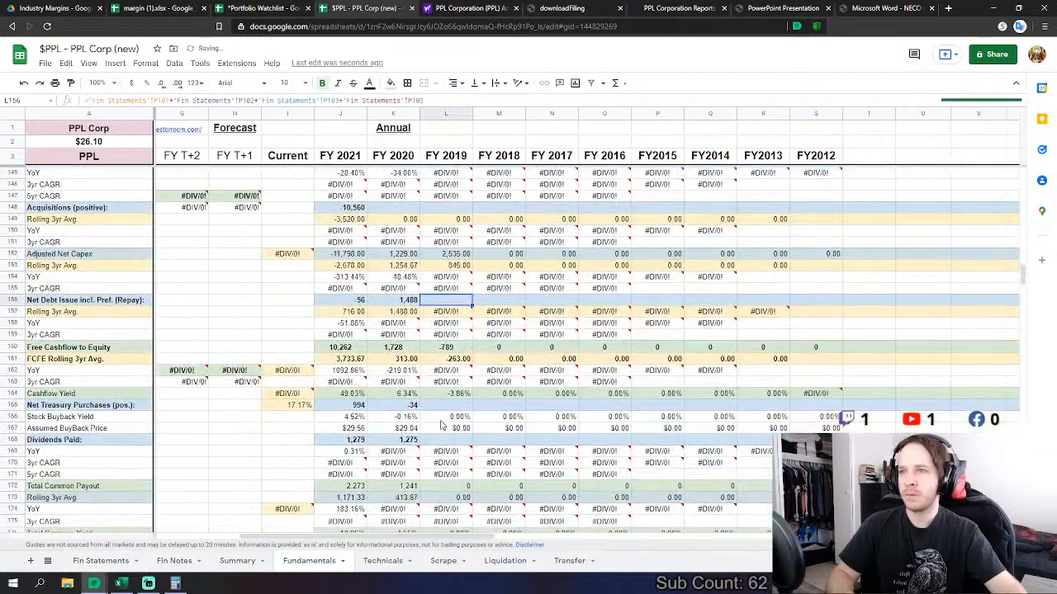
{"action": "left_click", "coordinate": [457, 405]}
{"action": "type", "text": "="}
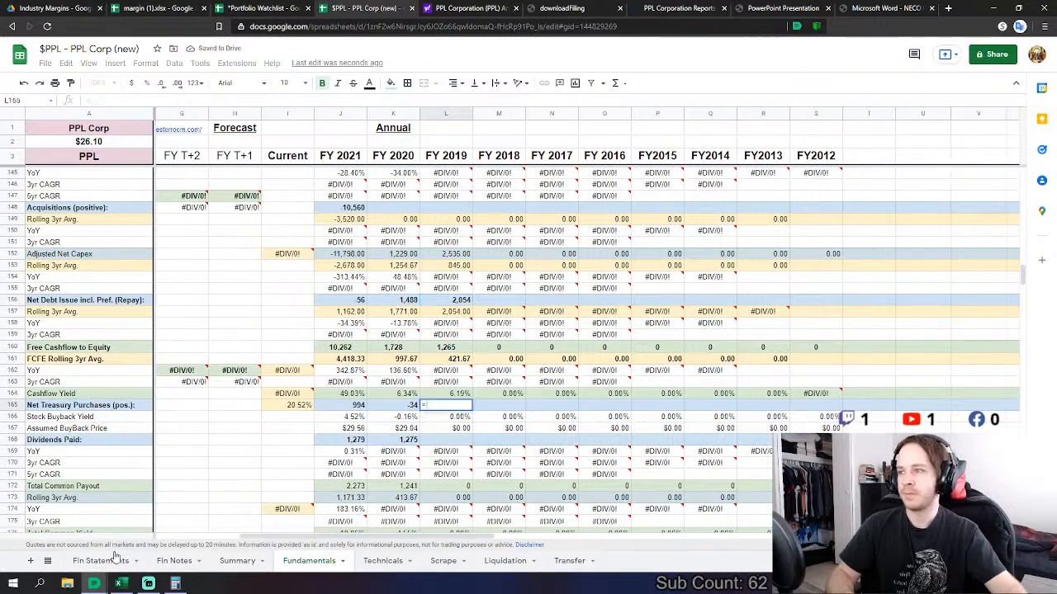
{"action": "left_click", "coordinate": [101, 561]}
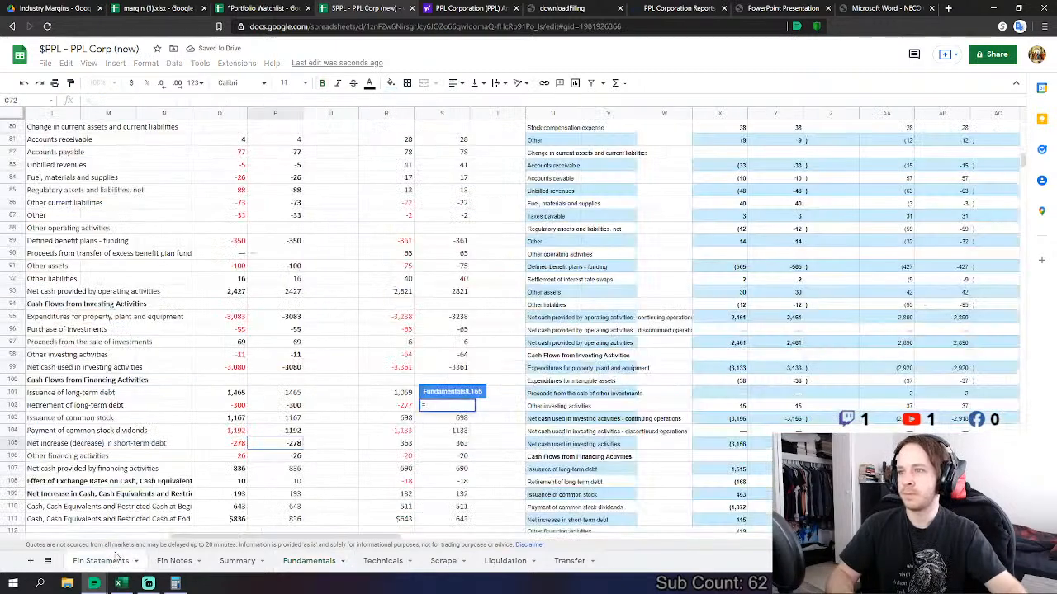
{"action": "left_click", "coordinate": [291, 418]}
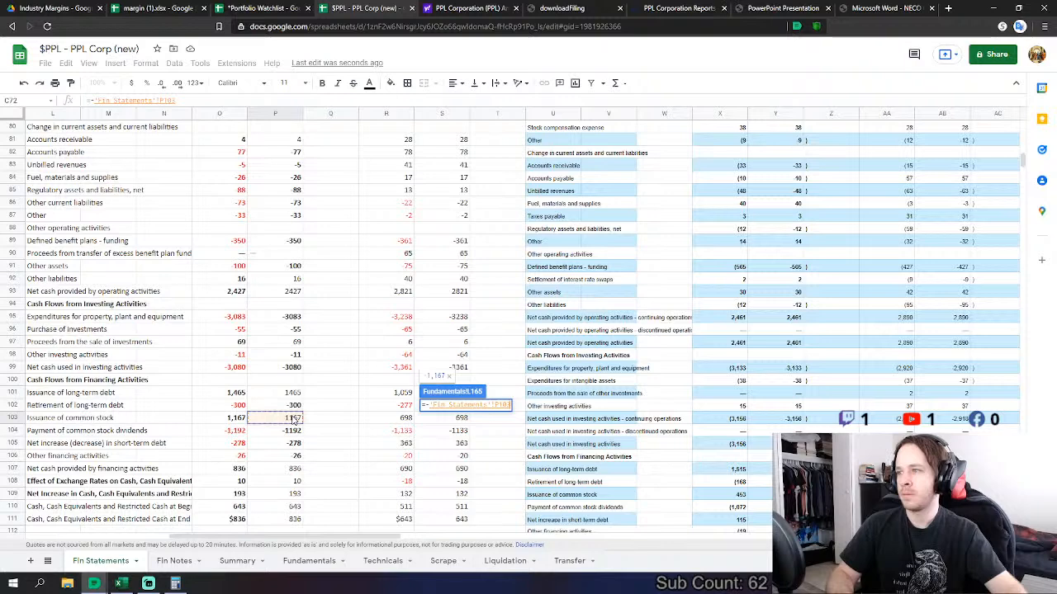
{"action": "key", "text": "Return"}
- Set FY 2019 Dividends Paid to the negative of 2019 Payment of common stock dividends, cell P104 in Fin Statements
{"action": "left_click", "coordinate": [423, 443]}
{"action": "type", "text": "="}
{"action": "left_click", "coordinate": [106, 560]}
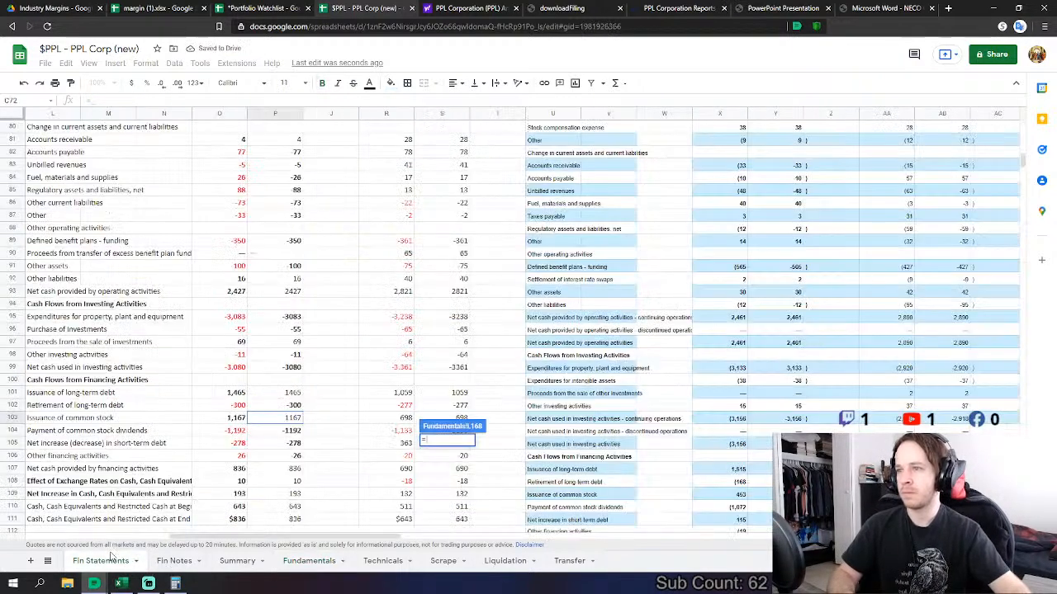
{"action": "type", "text": "-"}
{"action": "left_click", "coordinate": [293, 433]}
{"action": "key", "text": "Return"}
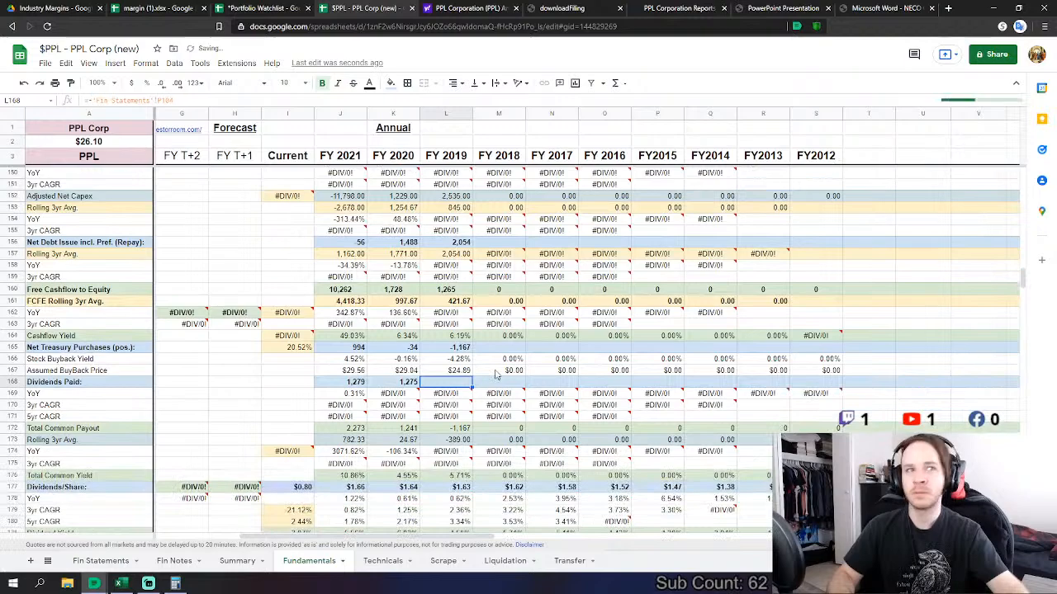
- In the Balance Sheets section, link FY 2019 Cash & Equivalents to 2019 Cash and cash equivalents in Fin Statements
{"action": "scroll", "coordinate": [496, 373], "scroll_direction": "down", "scroll_amount": 9}
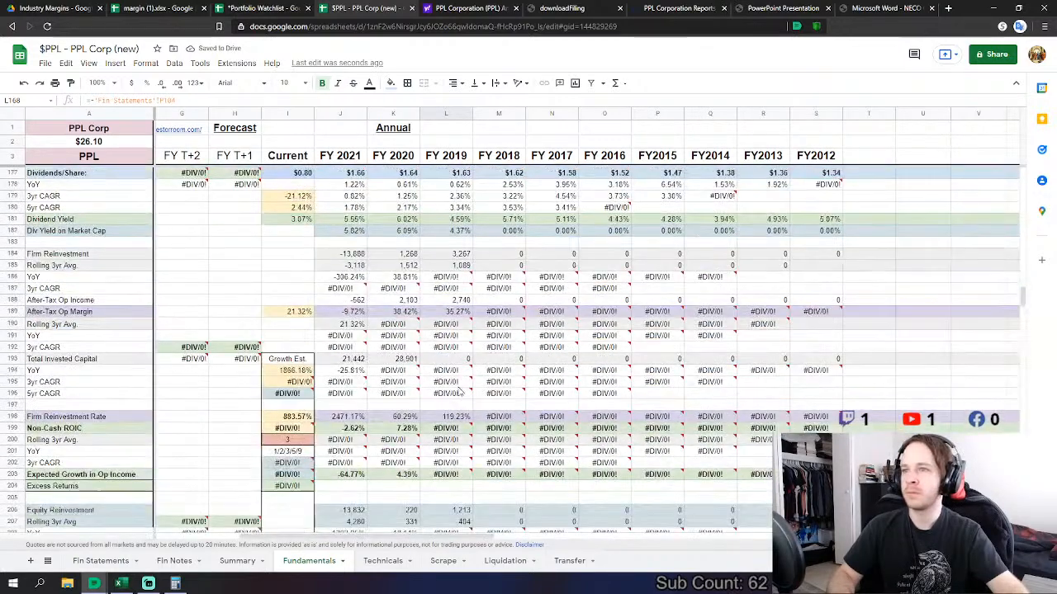
{"action": "scroll", "coordinate": [460, 392], "scroll_direction": "down", "scroll_amount": 2}
{"action": "scroll", "coordinate": [402, 383], "scroll_direction": "down", "scroll_amount": 7}
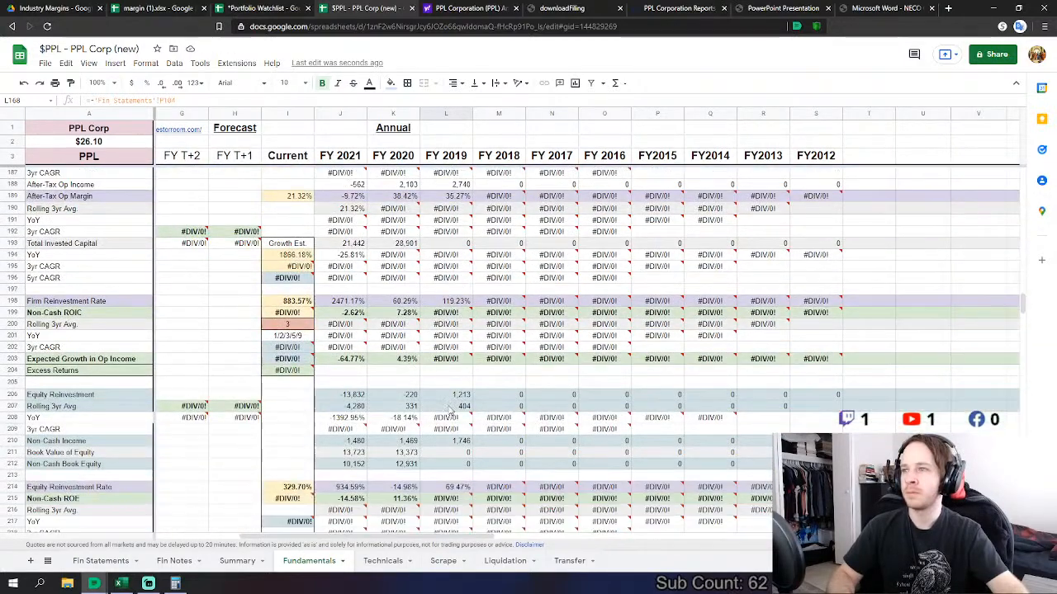
{"action": "scroll", "coordinate": [442, 413], "scroll_direction": "down", "scroll_amount": 3}
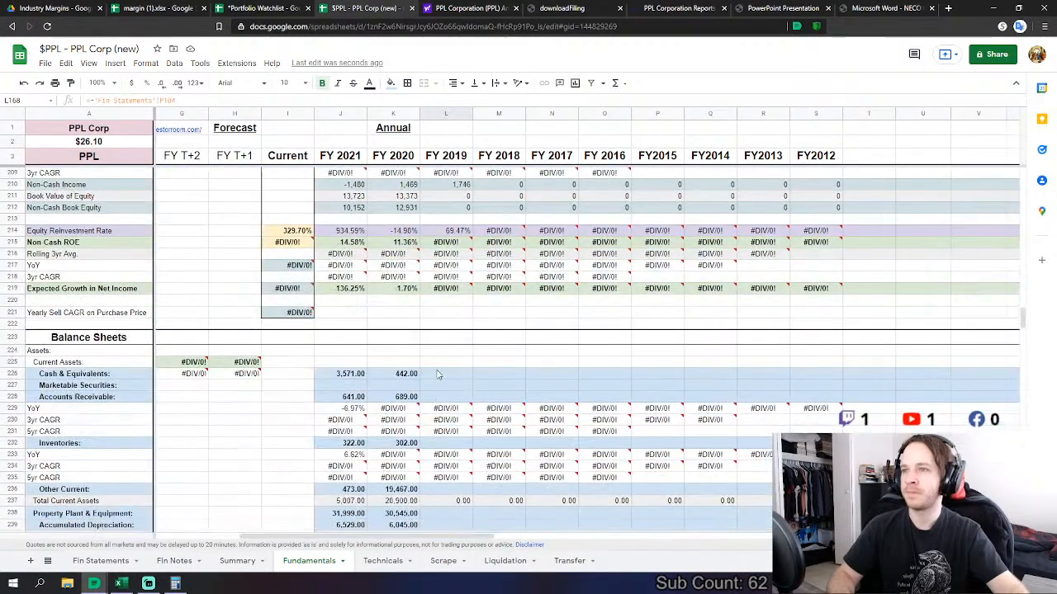
{"action": "left_click", "coordinate": [453, 374]}
{"action": "type", "text": "="}
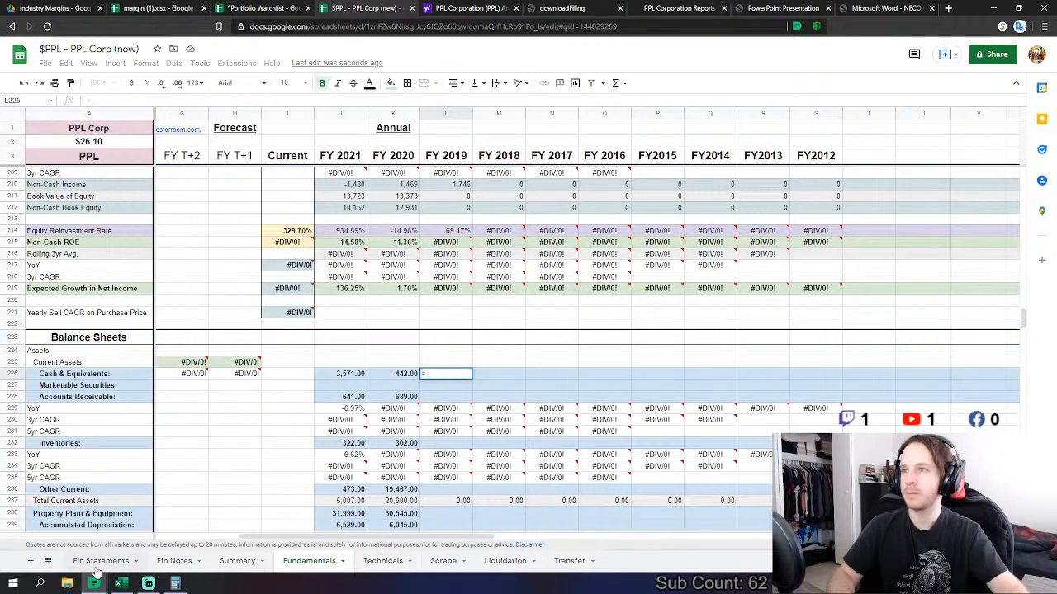
{"action": "left_click", "coordinate": [97, 566]}
{"action": "scroll", "coordinate": [280, 425], "scroll_direction": "down", "scroll_amount": 5}
{"action": "scroll", "coordinate": [284, 425], "scroll_direction": "down", "scroll_amount": 10}
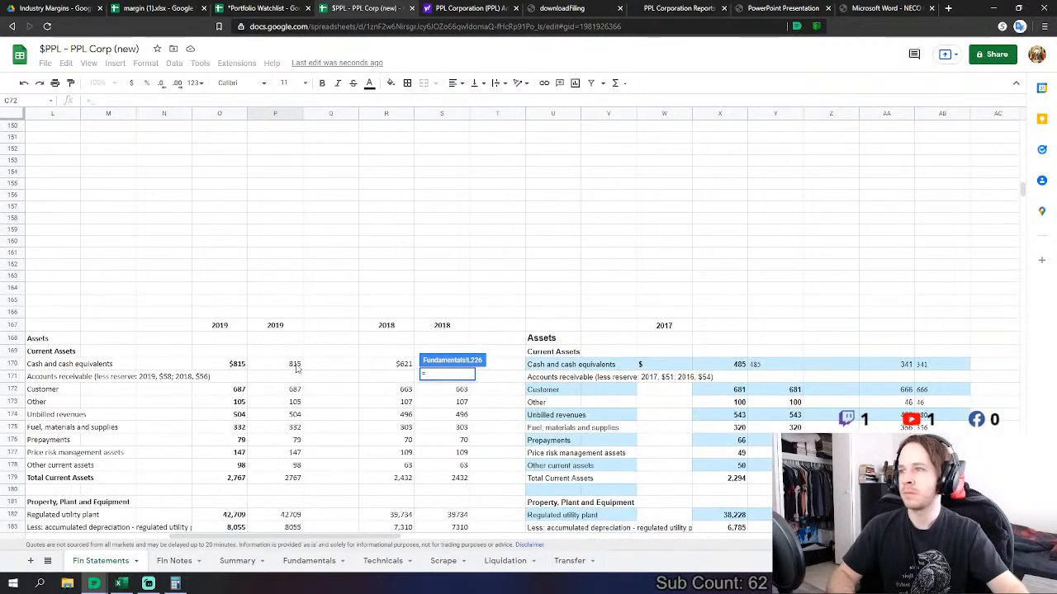
{"action": "left_click", "coordinate": [296, 364]}
{"action": "key", "text": "Return"}
- Fill FY 2019 Accounts Receivable with the sum of the 2019 Customer and Other receivables from Fin Statements
{"action": "left_click", "coordinate": [430, 401]}
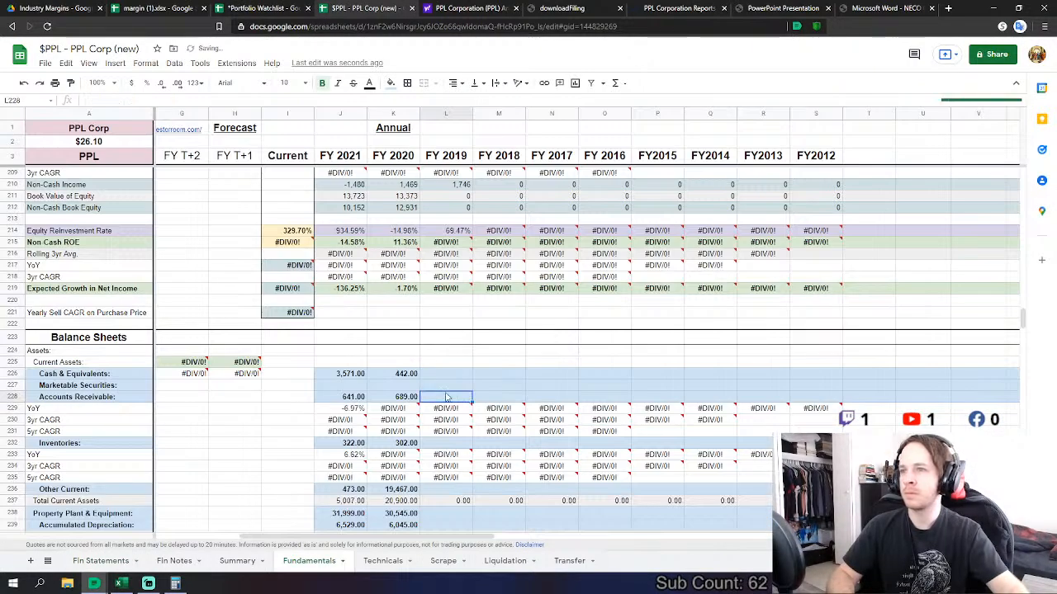
{"action": "type", "text": "="}
{"action": "left_click", "coordinate": [97, 561]}
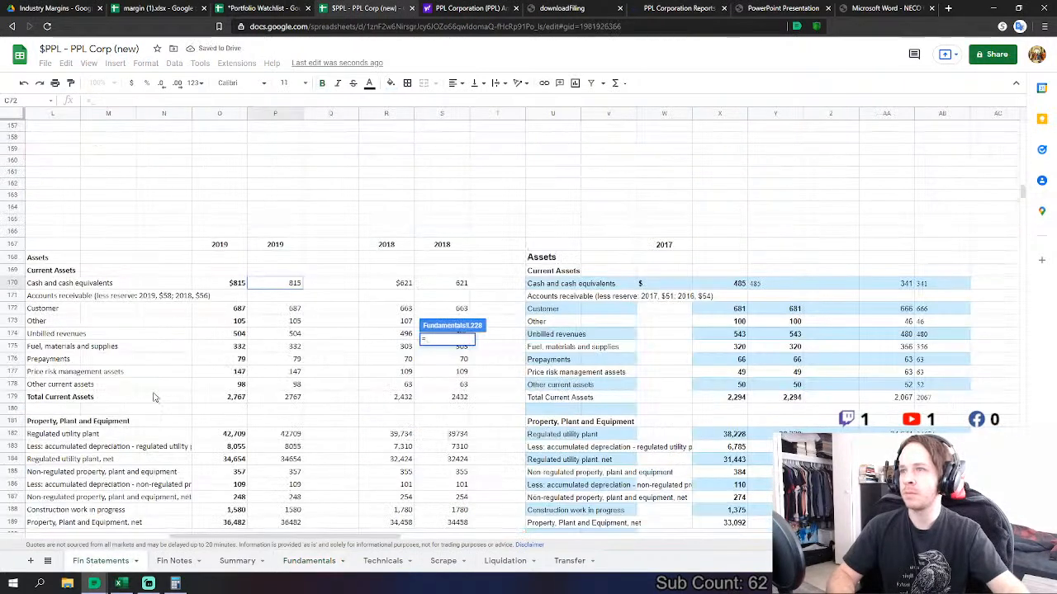
{"action": "left_click", "coordinate": [295, 309]}
{"action": "type", "text": "+"}
{"action": "left_click", "coordinate": [294, 322]}
{"action": "key", "text": "Return"}
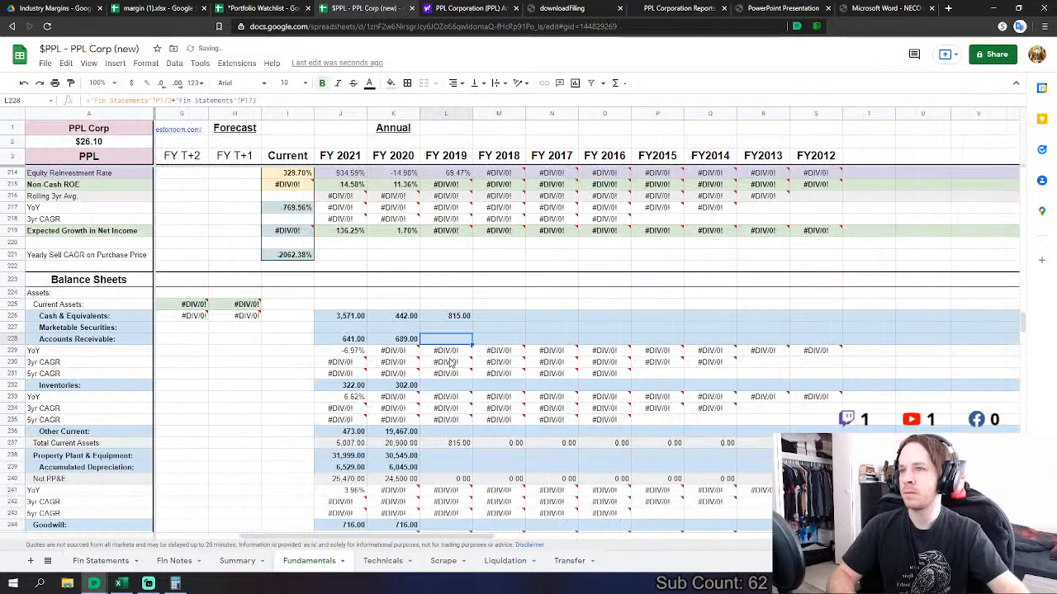
- Link FY 2019 Inventories to the 2019 Fuel, materials and supplies figure in Fin Statements, cell P175
{"action": "left_click", "coordinate": [450, 386]}
{"action": "type", "text": "="}
{"action": "left_click", "coordinate": [101, 563]}
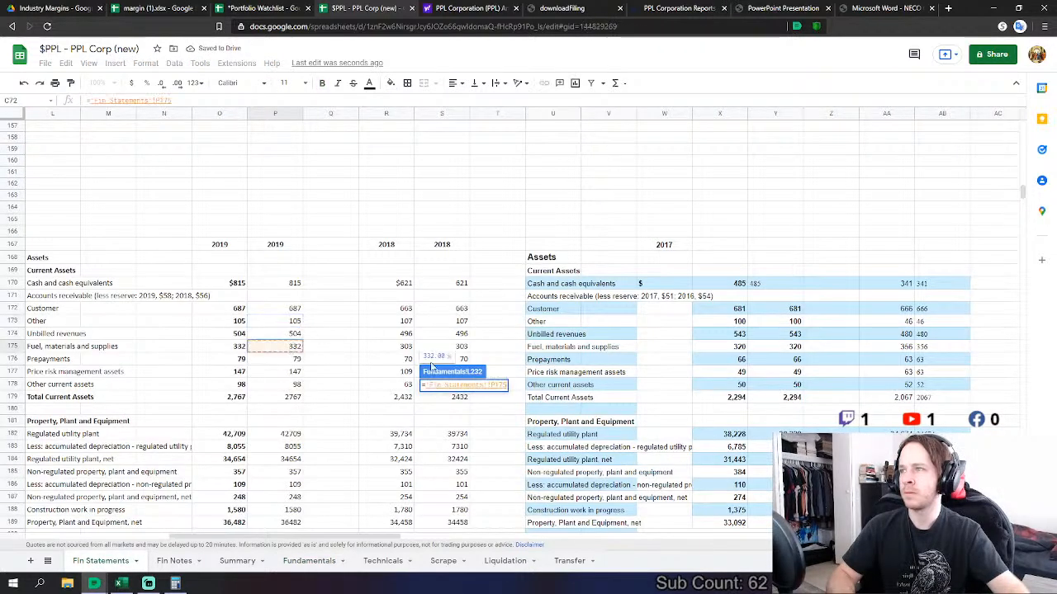
{"action": "left_click", "coordinate": [308, 561]}
- Fill FY 2019 Other Current with the sum of 2019 unbilled revenues, prepayments, price risk management assets and other current assets from Fin Statements
{"action": "left_click", "coordinate": [101, 561]}
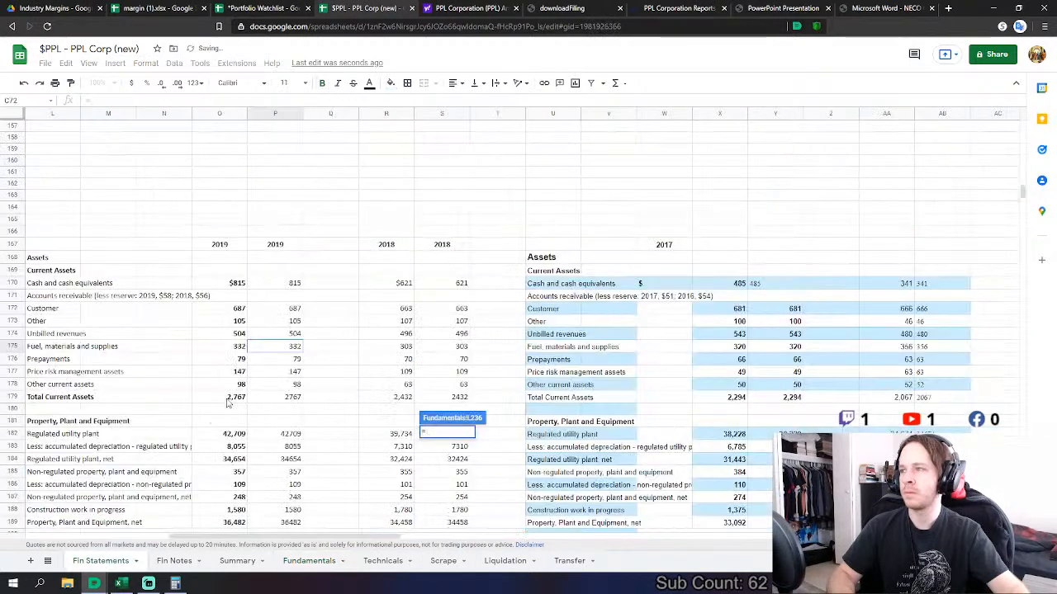
{"action": "left_click", "coordinate": [299, 334]}
{"action": "type", "text": "+"}
{"action": "left_click", "coordinate": [290, 360]}
{"action": "type", "text": "+"}
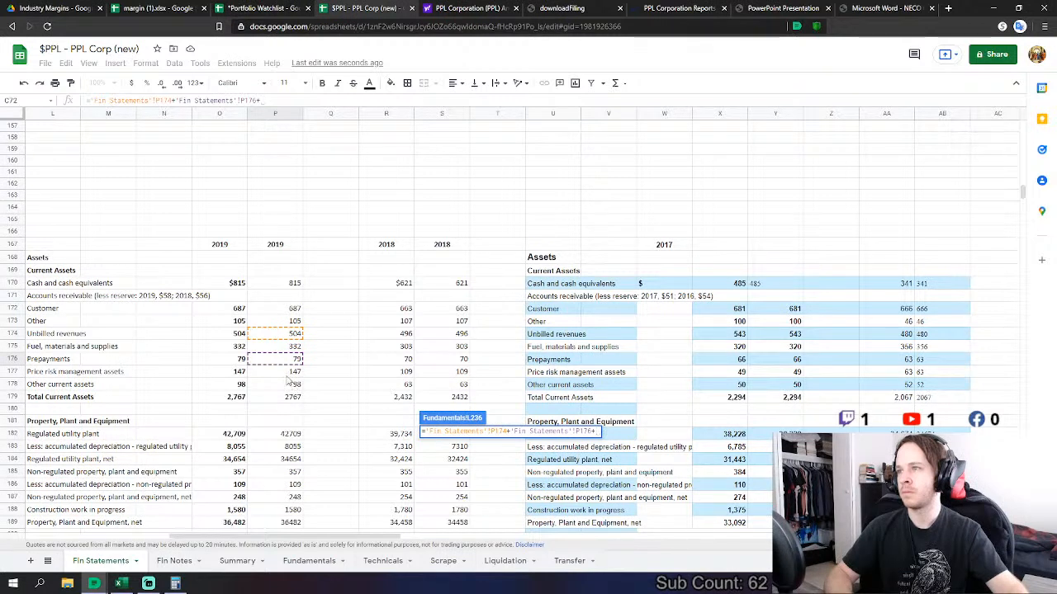
{"action": "left_click", "coordinate": [290, 376]}
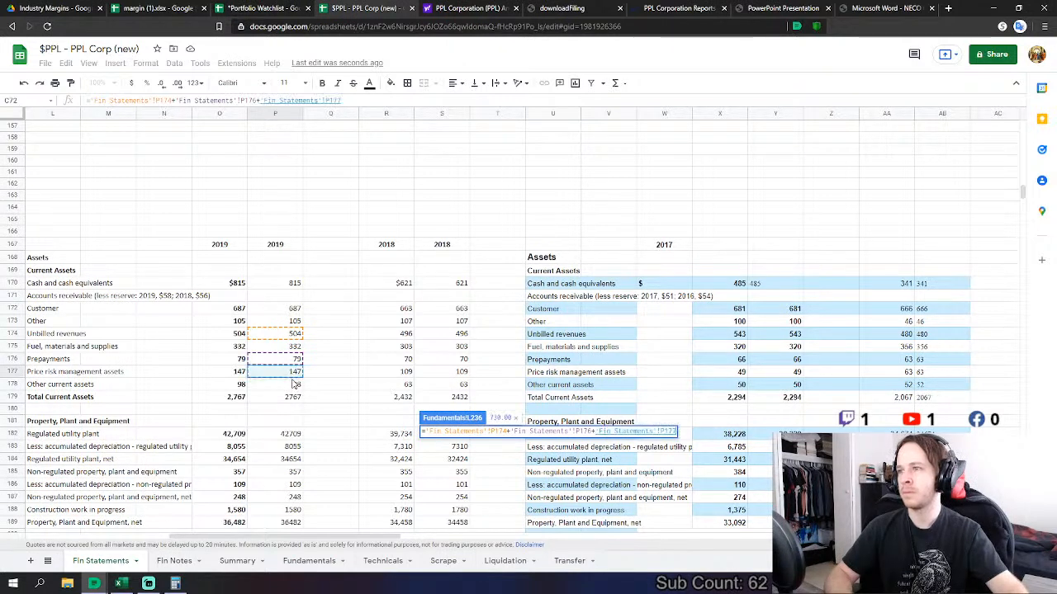
{"action": "type", "text": "+"}
{"action": "left_click", "coordinate": [296, 385]}
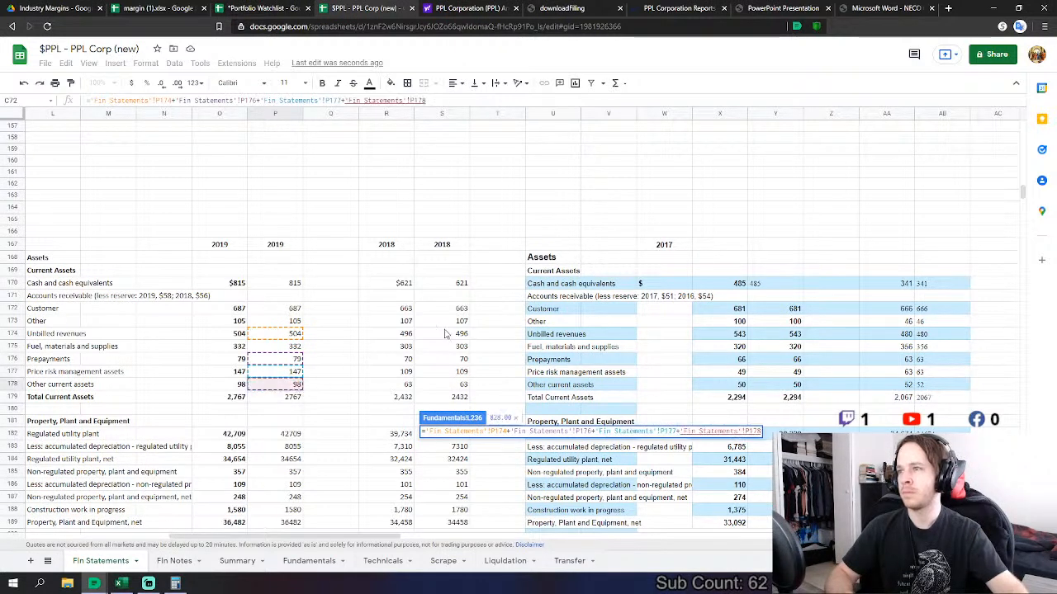
{"action": "key", "text": "Return"}
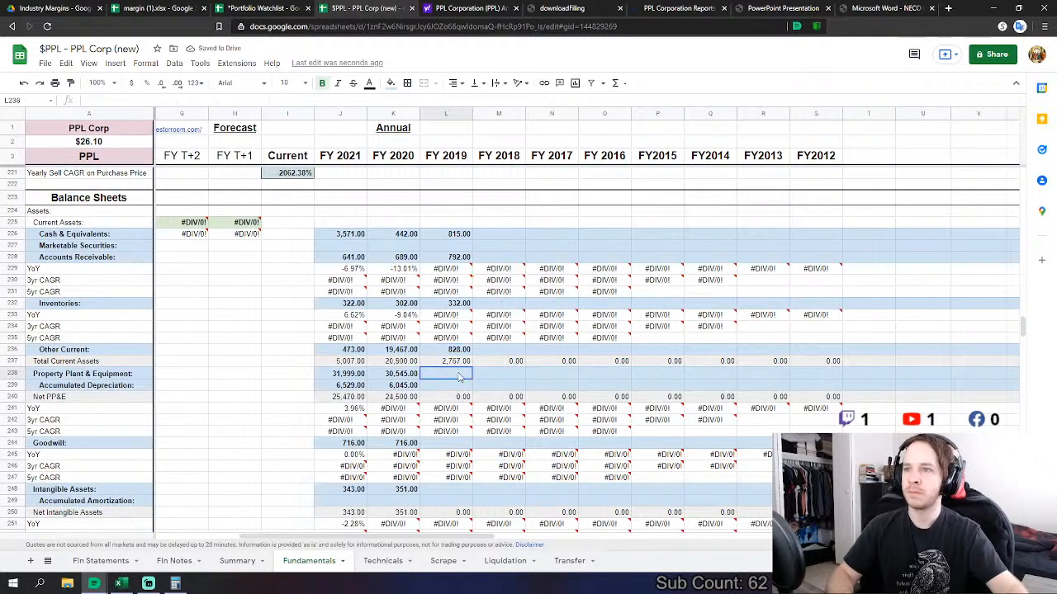
- Fill FY 2019 Property Plant & Equipment with the sum of 2019 regulated utility plant, non-regulated property and construction work in progress from Fin Statements
{"action": "left_click", "coordinate": [460, 375]}
{"action": "type", "text": "="}
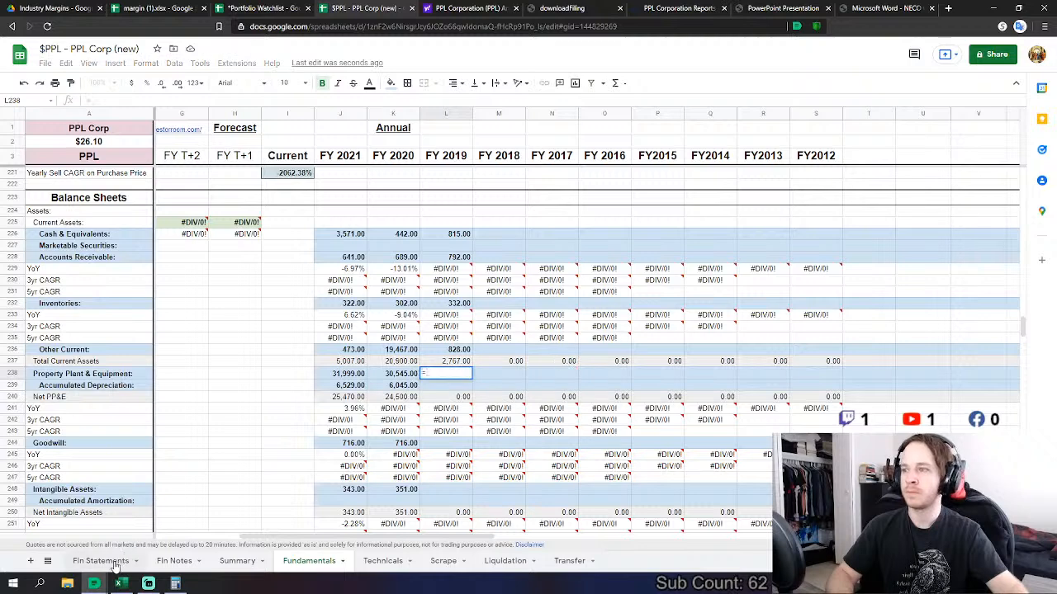
{"action": "left_click", "coordinate": [109, 561]}
{"action": "scroll", "coordinate": [375, 364], "scroll_direction": "down", "scroll_amount": 1}
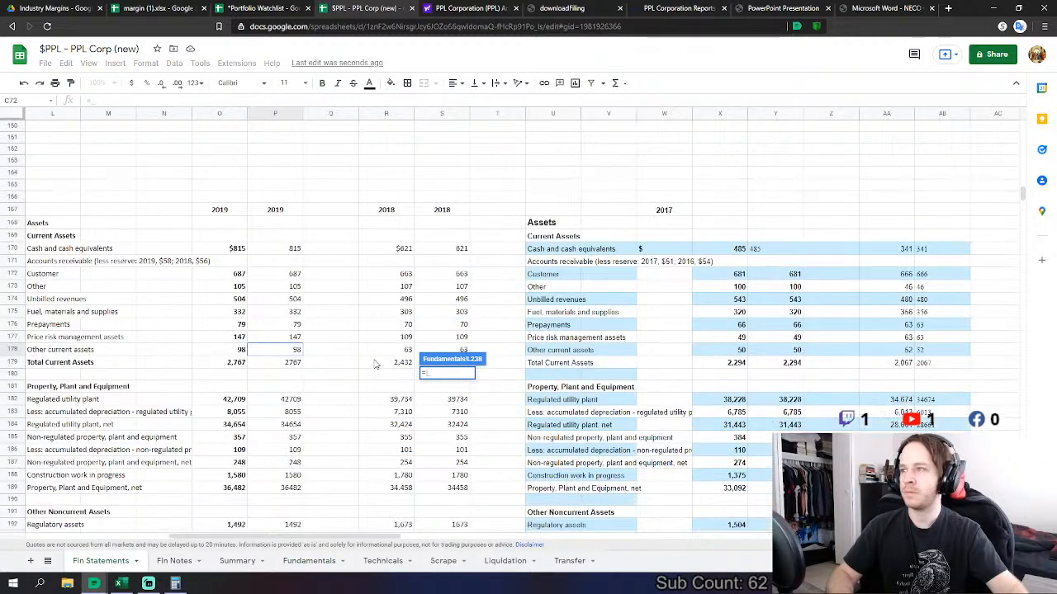
{"action": "left_click", "coordinate": [288, 401]}
{"action": "type", "text": "+"}
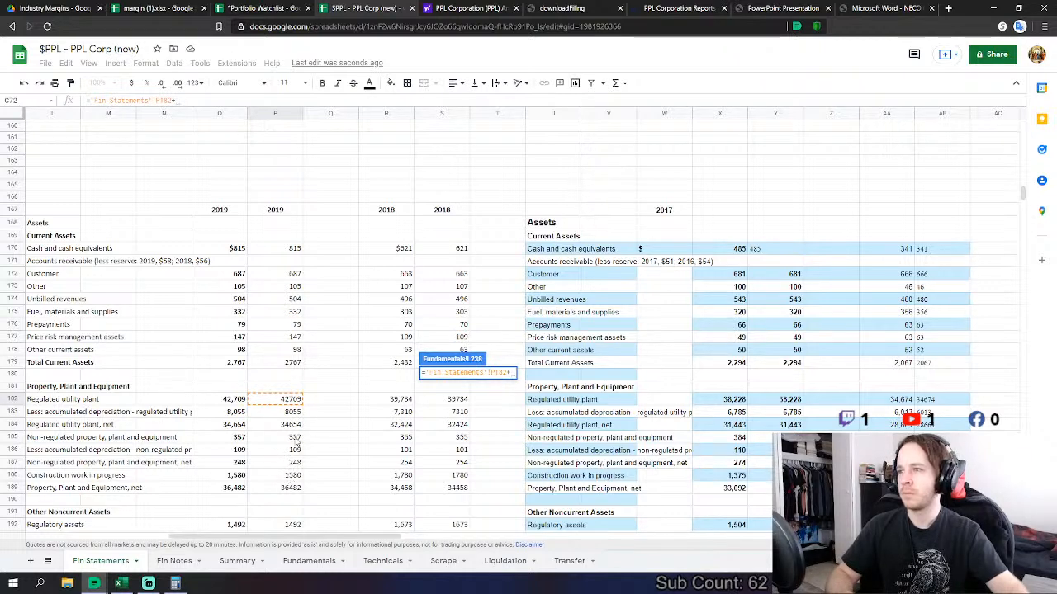
{"action": "left_click", "coordinate": [294, 437]}
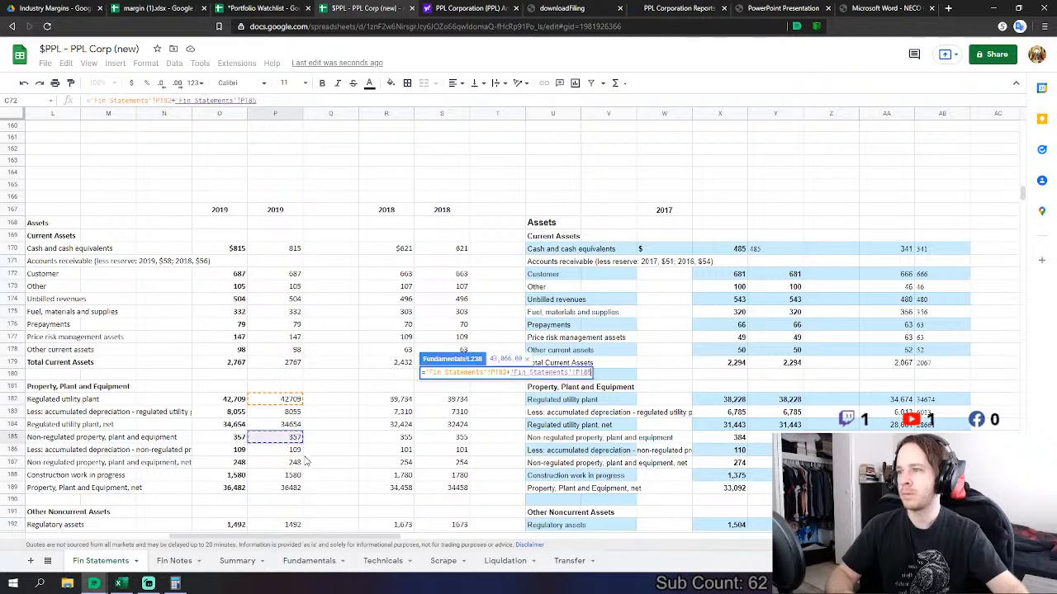
{"action": "type", "text": "+"}
{"action": "left_click", "coordinate": [294, 476]}
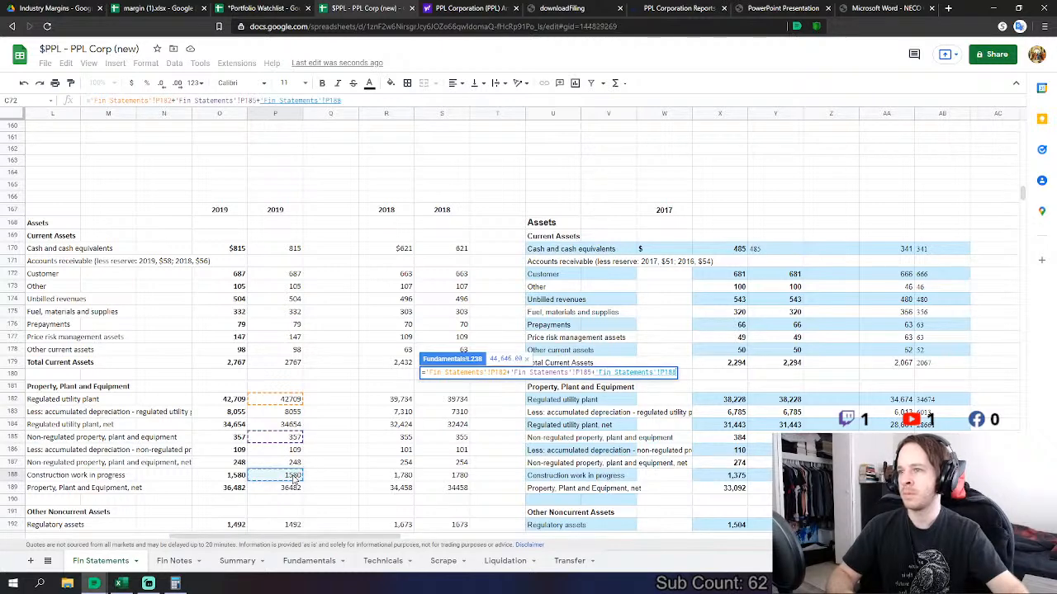
{"action": "key", "text": "Return"}
- Fill FY 2019 Accumulated Depreciation with the sum of the 2019 regulated and non-regulated accumulated depreciation from Fin Statements
{"action": "type", "text": "="}
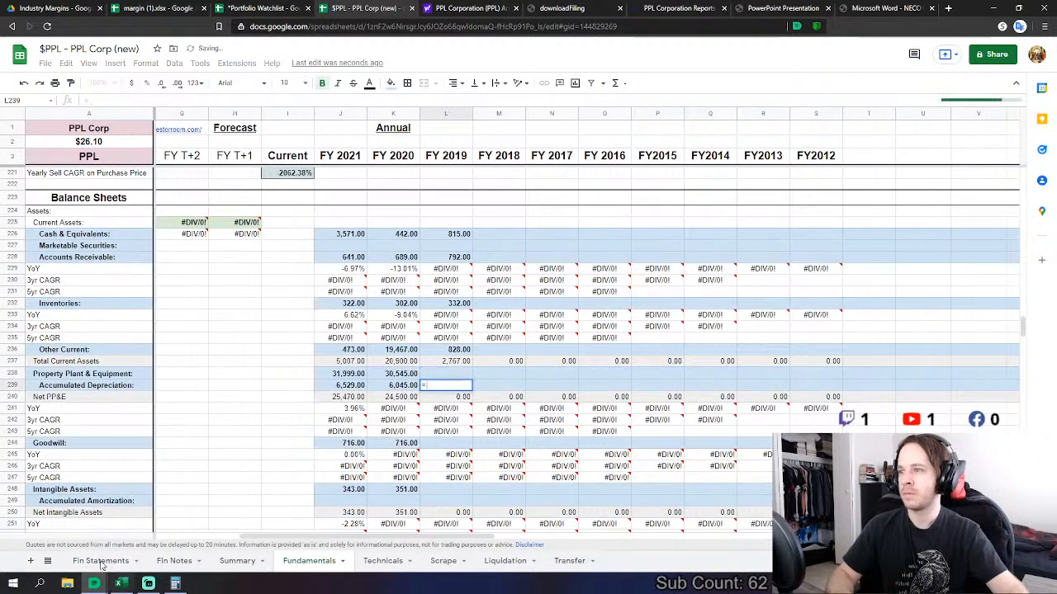
{"action": "left_click", "coordinate": [101, 561]}
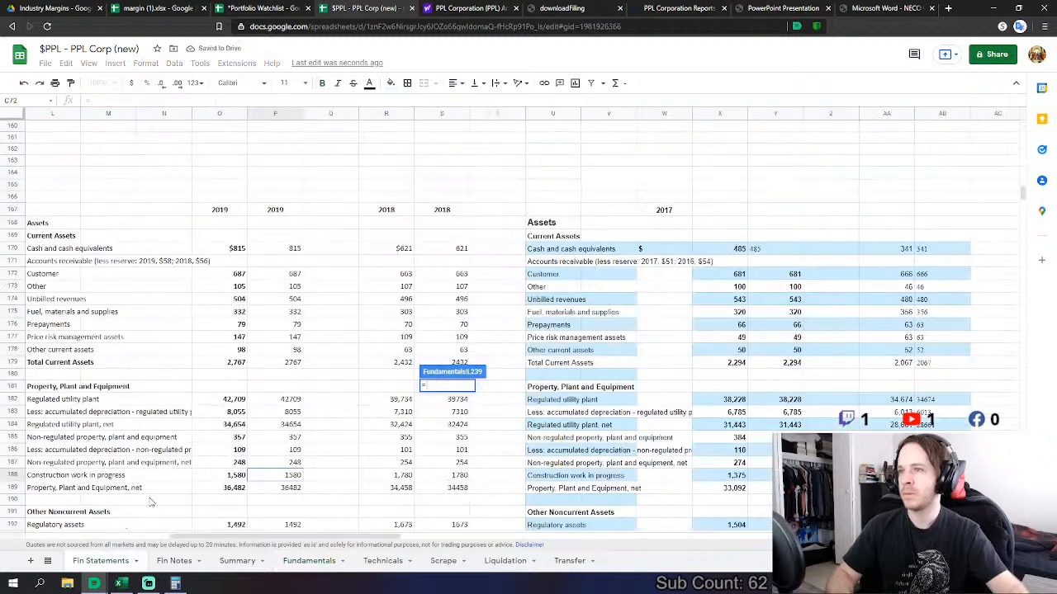
{"action": "left_click", "coordinate": [291, 412]}
{"action": "type", "text": "+"}
{"action": "left_click", "coordinate": [292, 451]}
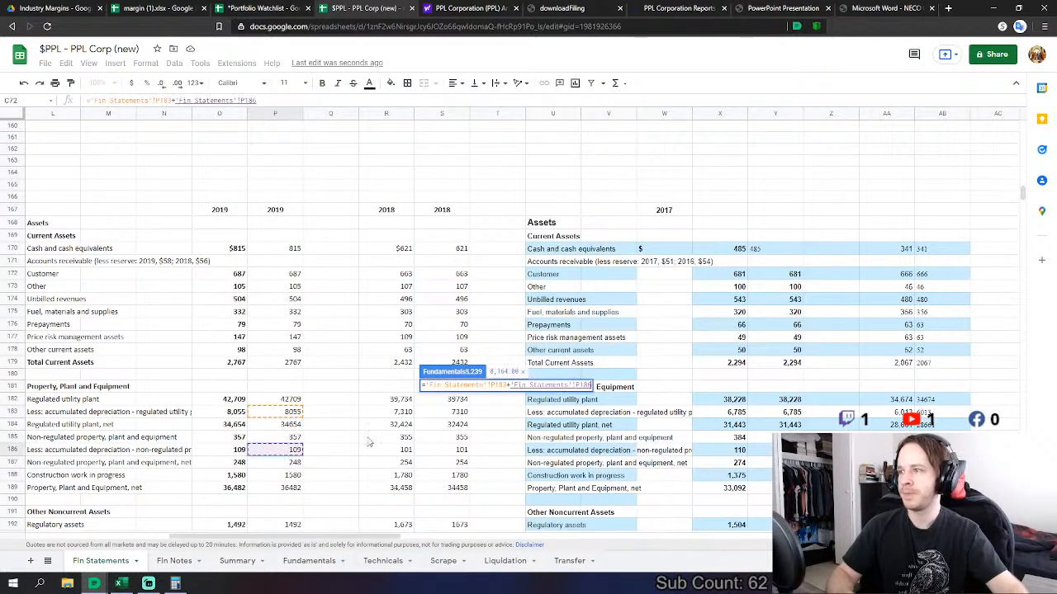
{"action": "key", "text": "Return"}
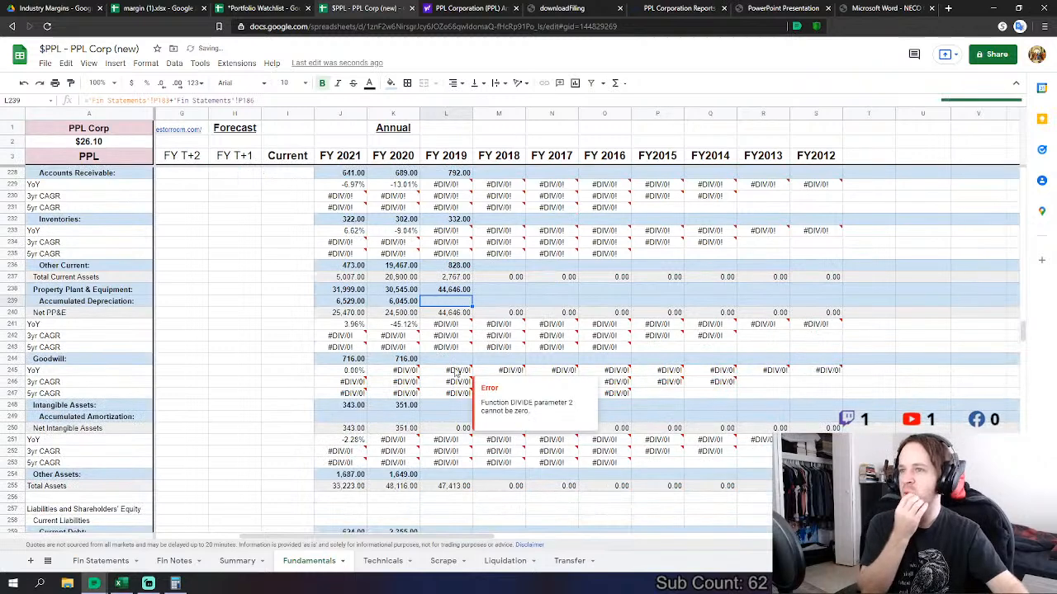
- Link FY 2019 Goodwill to the 2019 Goodwill figure in Fin Statements, cell P193
{"action": "left_click", "coordinate": [464, 360]}
{"action": "type", "text": "="}
{"action": "left_click", "coordinate": [101, 561]}
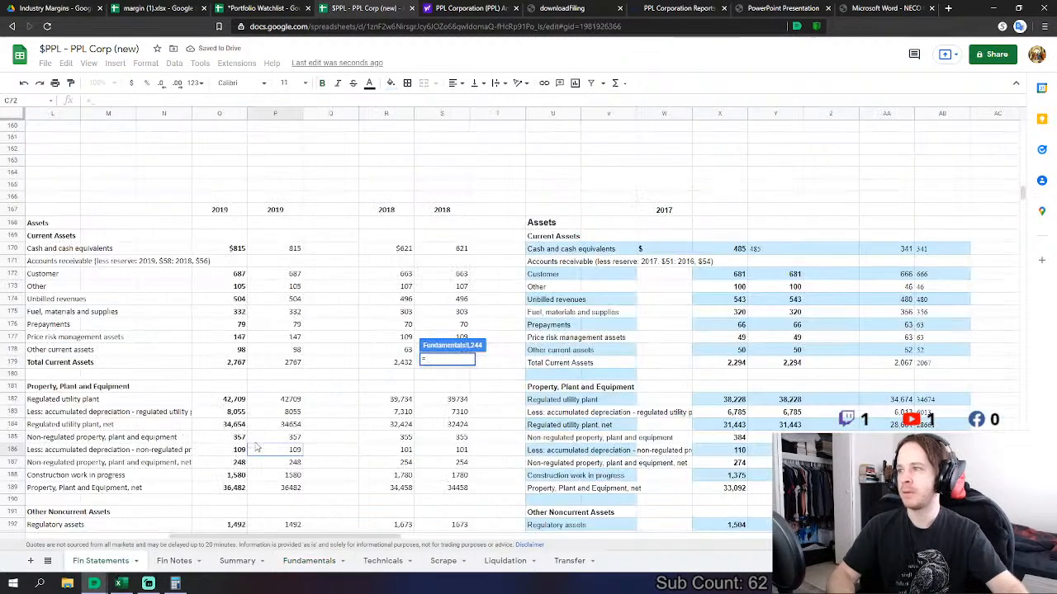
{"action": "scroll", "coordinate": [299, 473], "scroll_direction": "down", "scroll_amount": 2}
{"action": "left_click", "coordinate": [273, 455]}
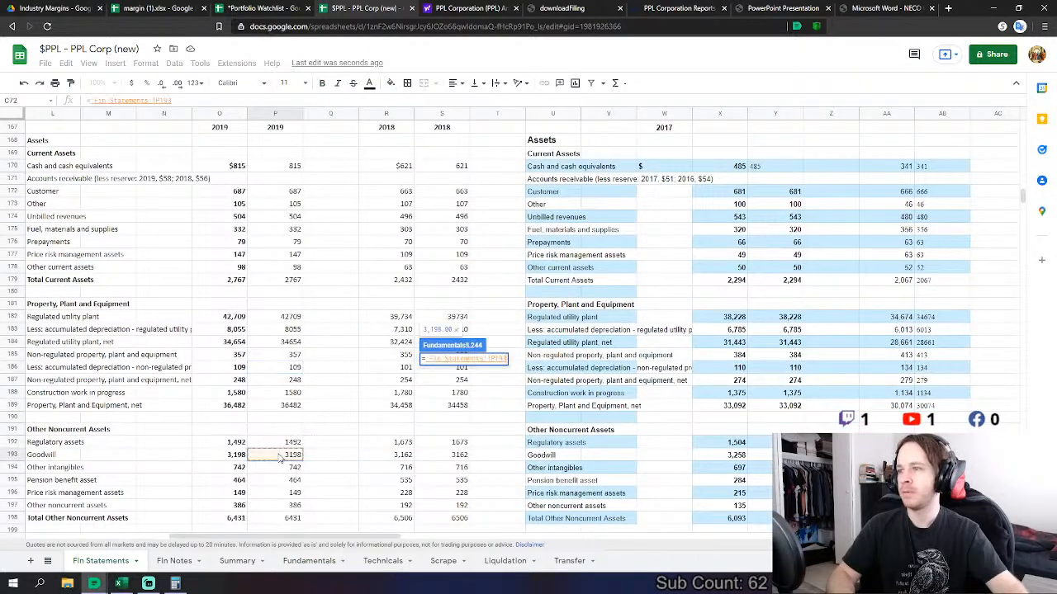
{"action": "key", "text": "Return"}
- Link FY 2019 Intangible Assets to the 2019 Other intangibles figure in Fin Statements, cell P194
{"action": "left_click", "coordinate": [443, 406]}
{"action": "type", "text": "="}
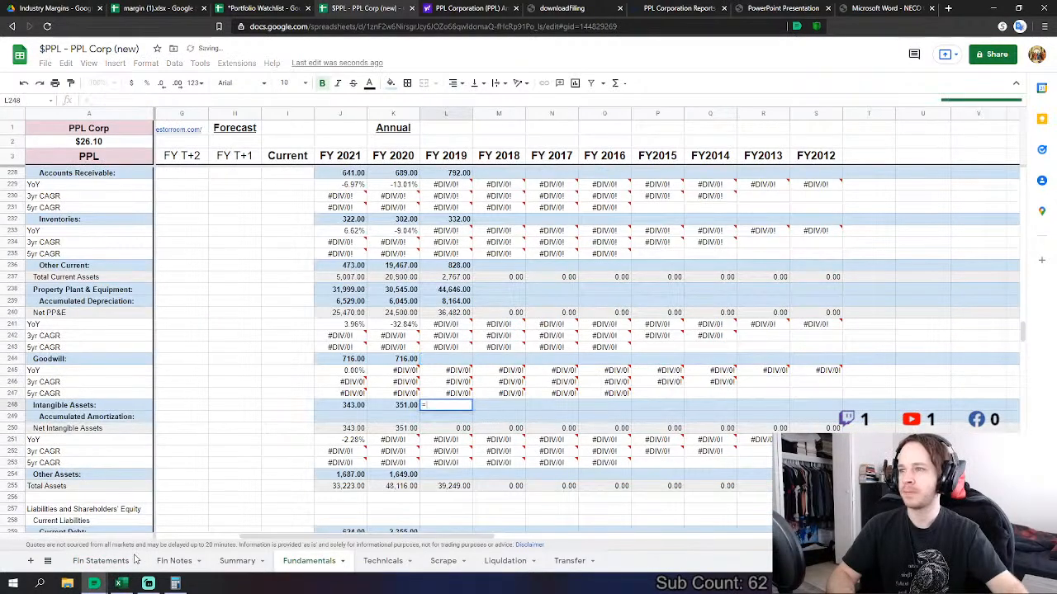
{"action": "left_click", "coordinate": [101, 560]}
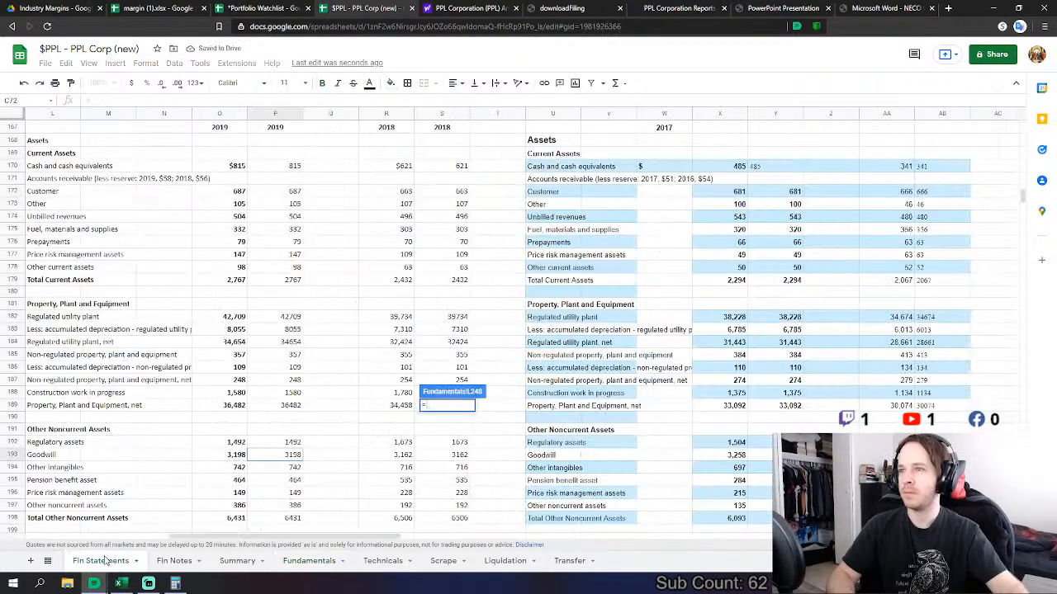
{"action": "left_click", "coordinate": [297, 467]}
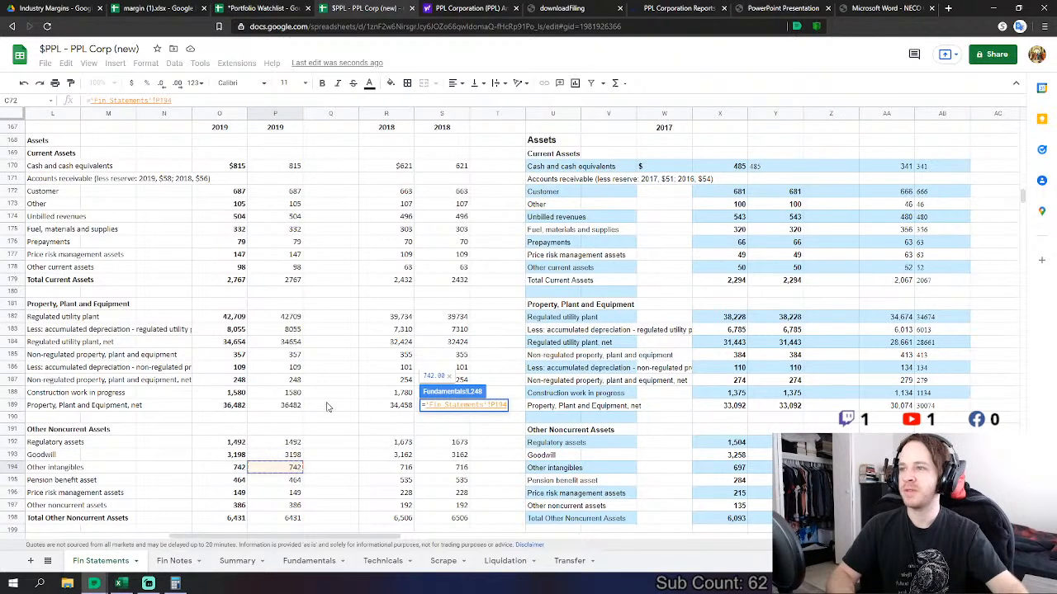
{"action": "key", "text": "Return"}
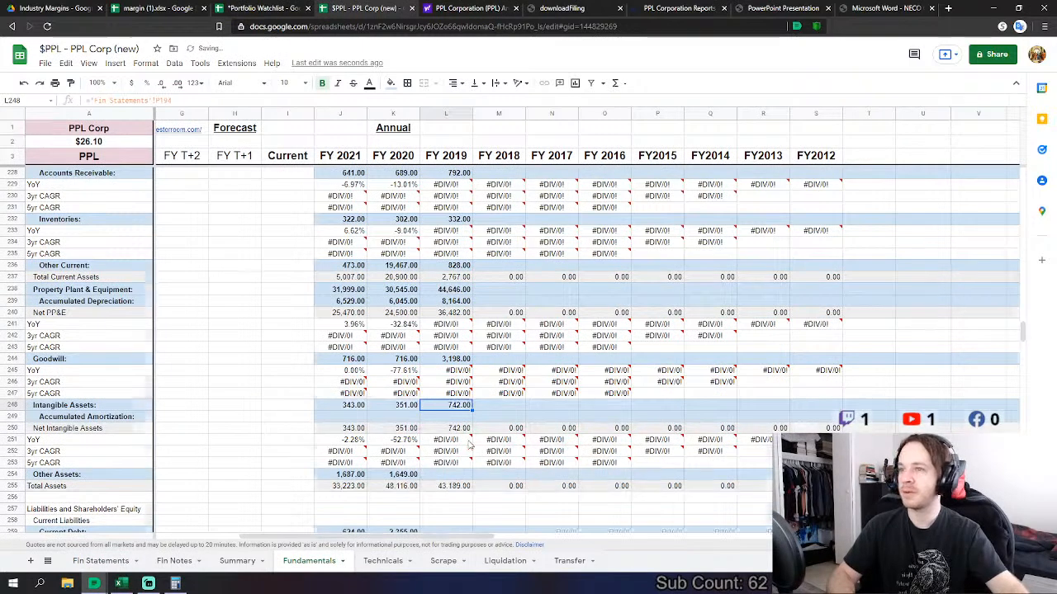
- Fill FY 2019 Other Assets with the sum of 2019 pension benefit asset, noncurrent price risk management assets and other noncurrent assets from Fin Statements
{"action": "scroll", "coordinate": [468, 445], "scroll_direction": "down", "scroll_amount": 1}
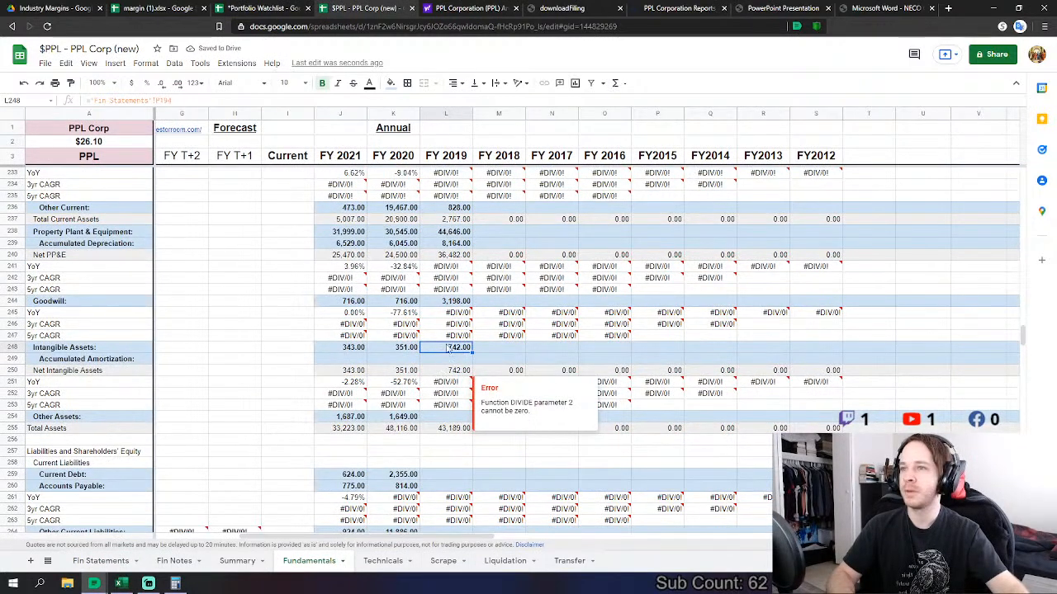
{"action": "left_click", "coordinate": [446, 417]}
{"action": "type", "text": "="}
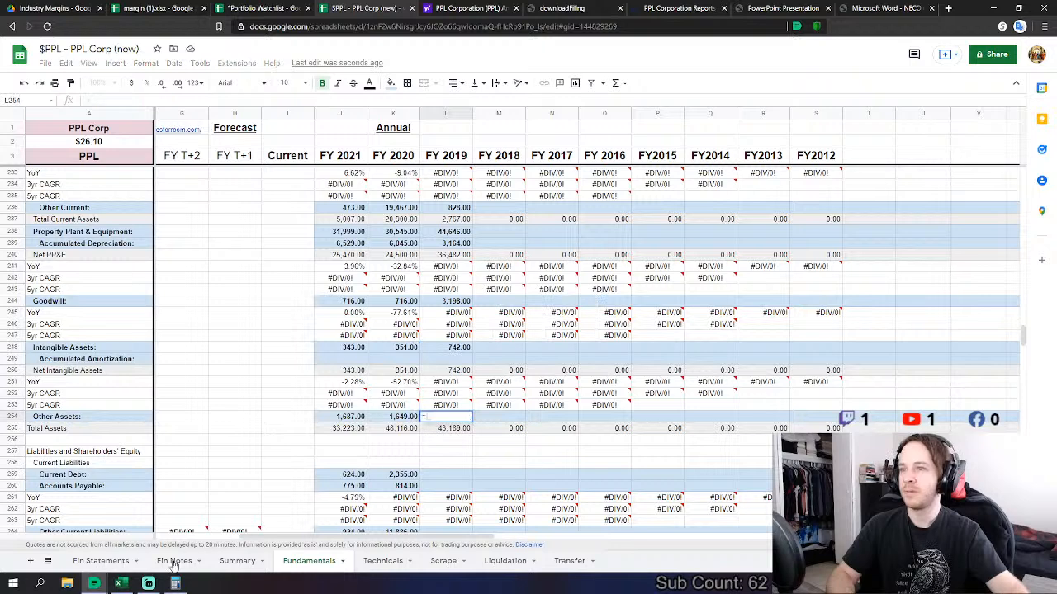
{"action": "left_click", "coordinate": [119, 563]}
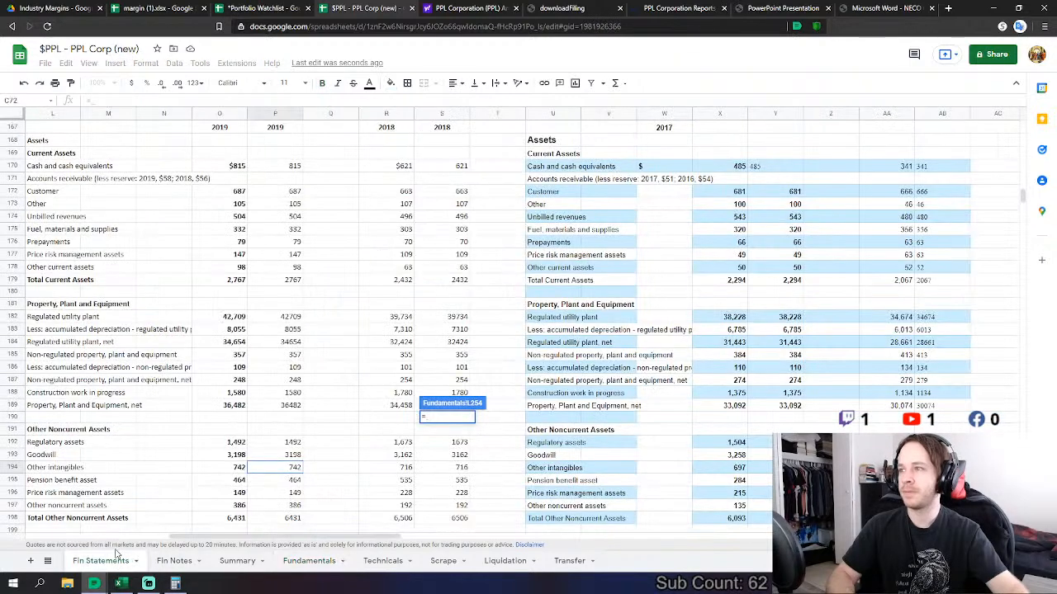
{"action": "left_click", "coordinate": [293, 481]}
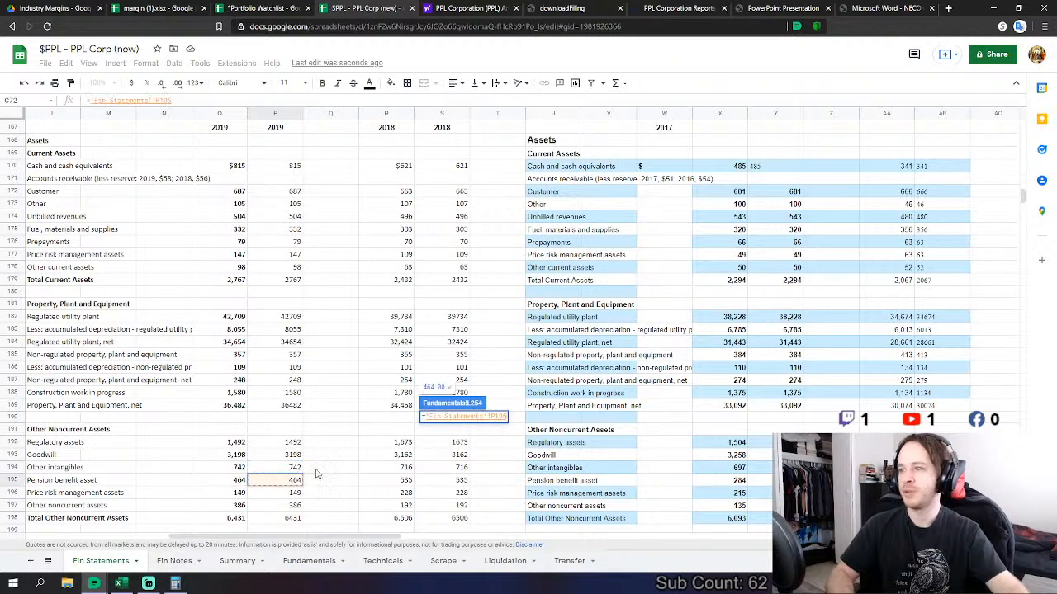
{"action": "type", "text": "+"}
{"action": "left_click", "coordinate": [296, 495]}
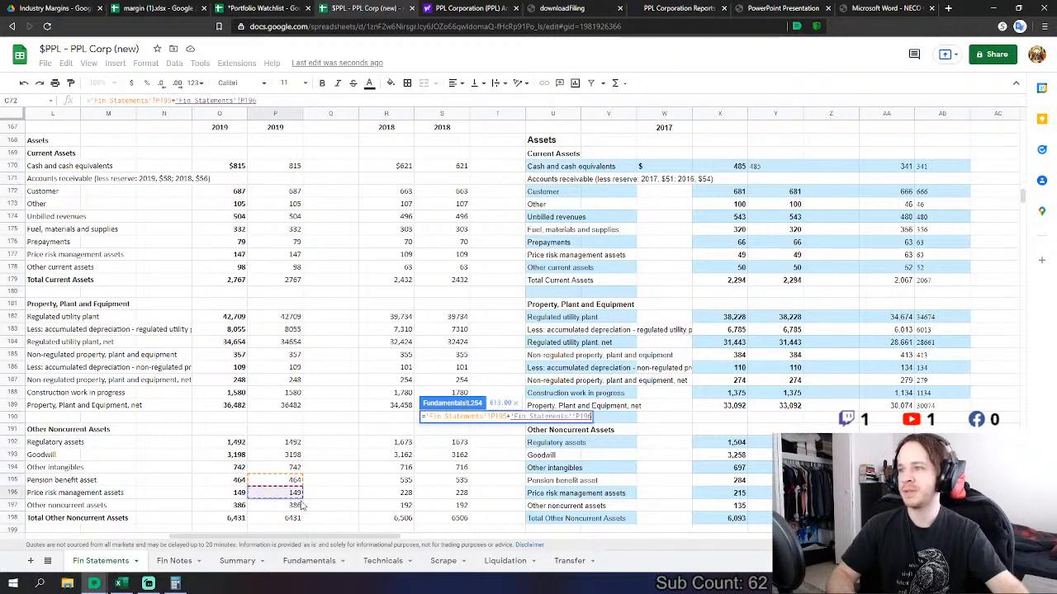
{"action": "type", "text": "+"}
{"action": "left_click", "coordinate": [300, 507]}
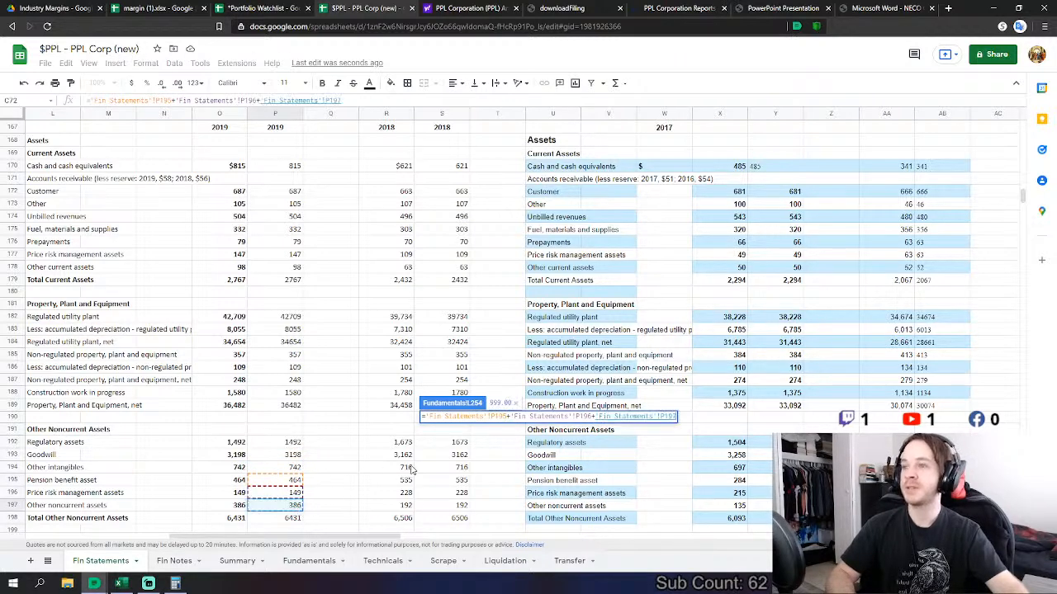
{"action": "scroll", "coordinate": [396, 467], "scroll_direction": "down", "scroll_amount": 1}
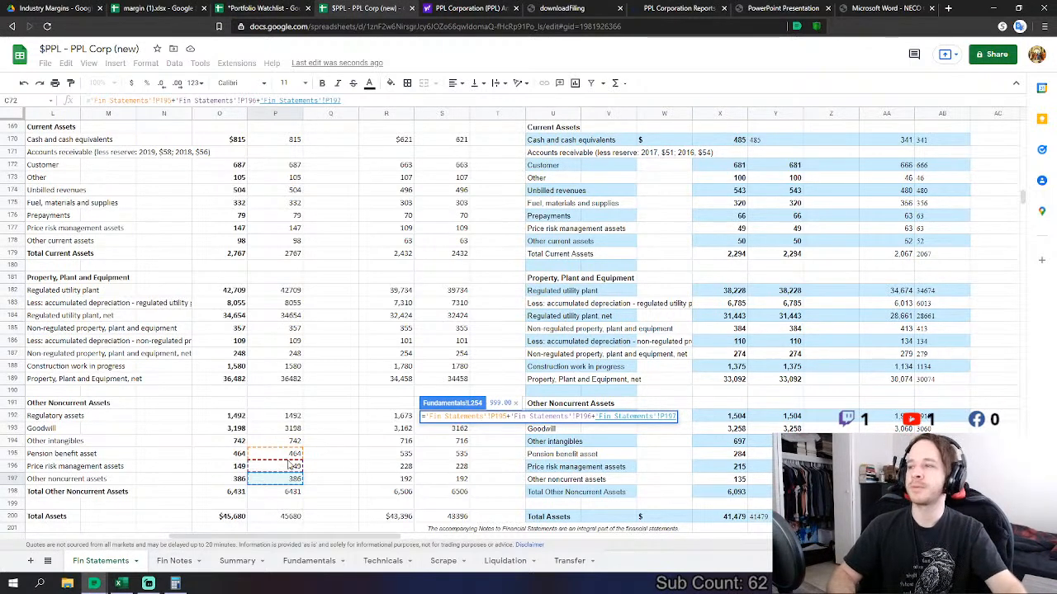
{"action": "key", "text": "Return"}
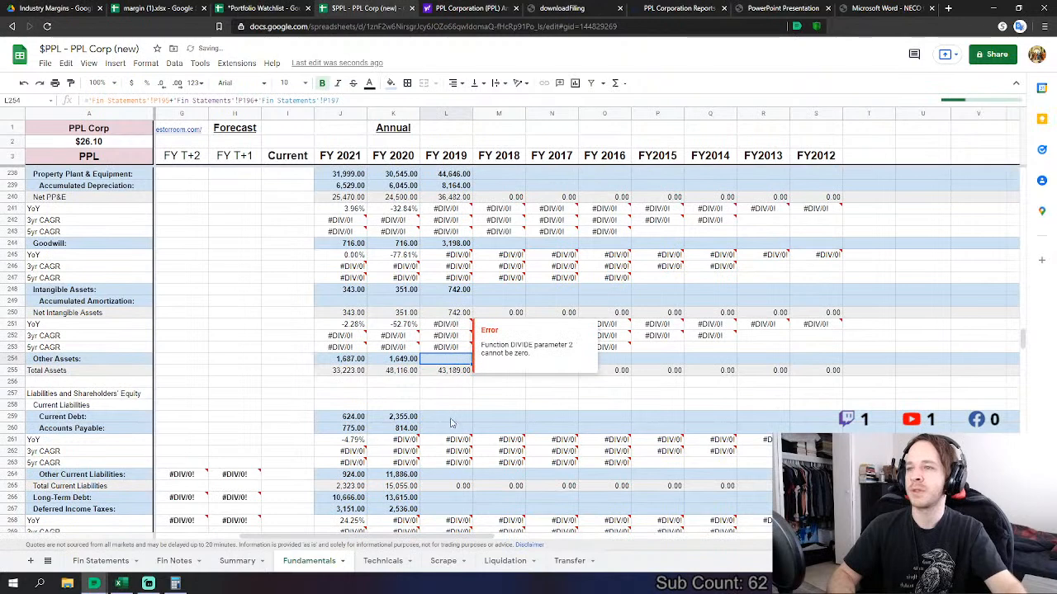
- Check the 2019 asset lines in Fin Statements and add Regulatory assets, cell P192, to the FY 2019 Other Assets formula
{"action": "scroll", "coordinate": [591, 371], "scroll_direction": "down", "scroll_amount": 2}
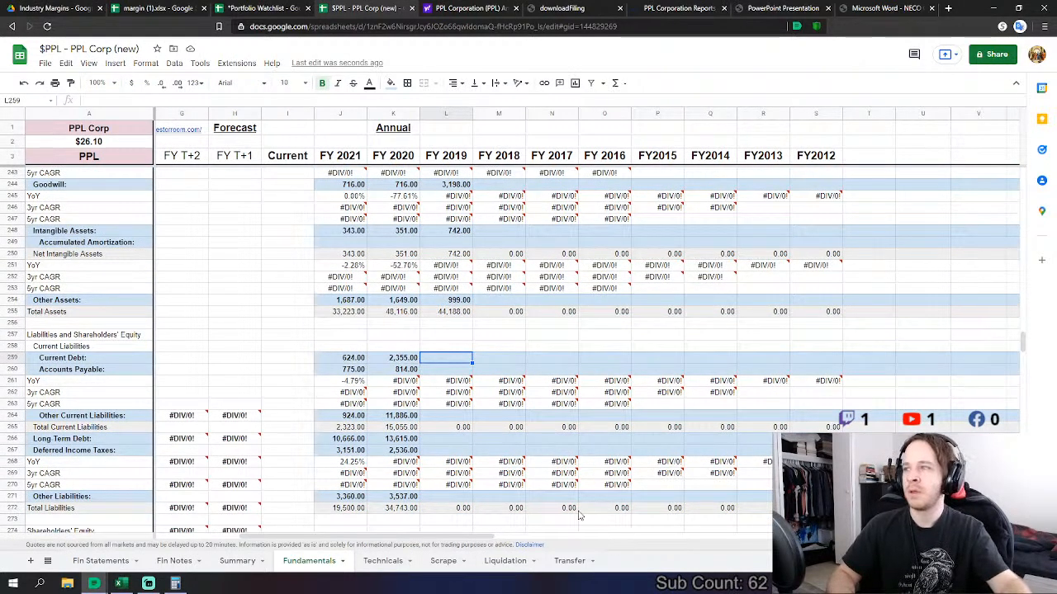
{"action": "left_click", "coordinate": [99, 560]}
{"action": "scroll", "coordinate": [222, 512], "scroll_direction": "down", "scroll_amount": 1}
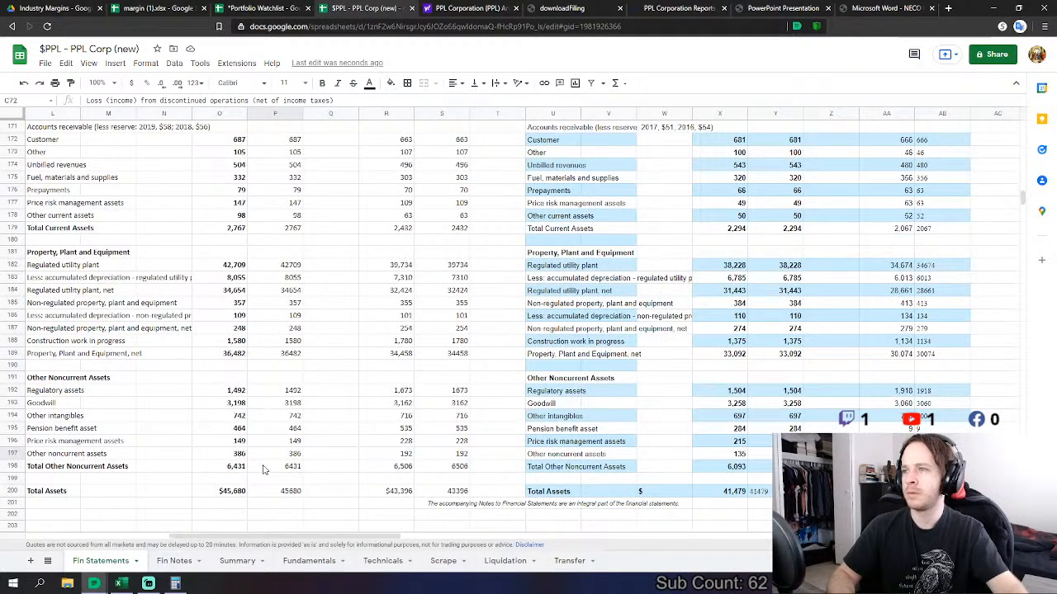
{"action": "left_click", "coordinate": [307, 564]}
{"action": "double_click", "coordinate": [452, 300]}
{"action": "type", "text": "+"}
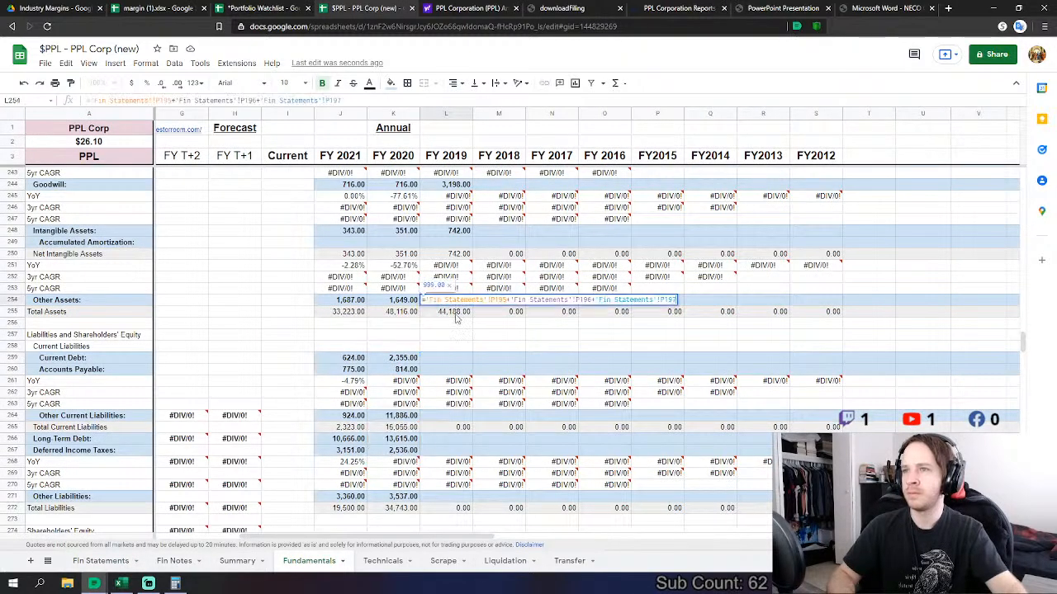
{"action": "left_click", "coordinate": [101, 561]}
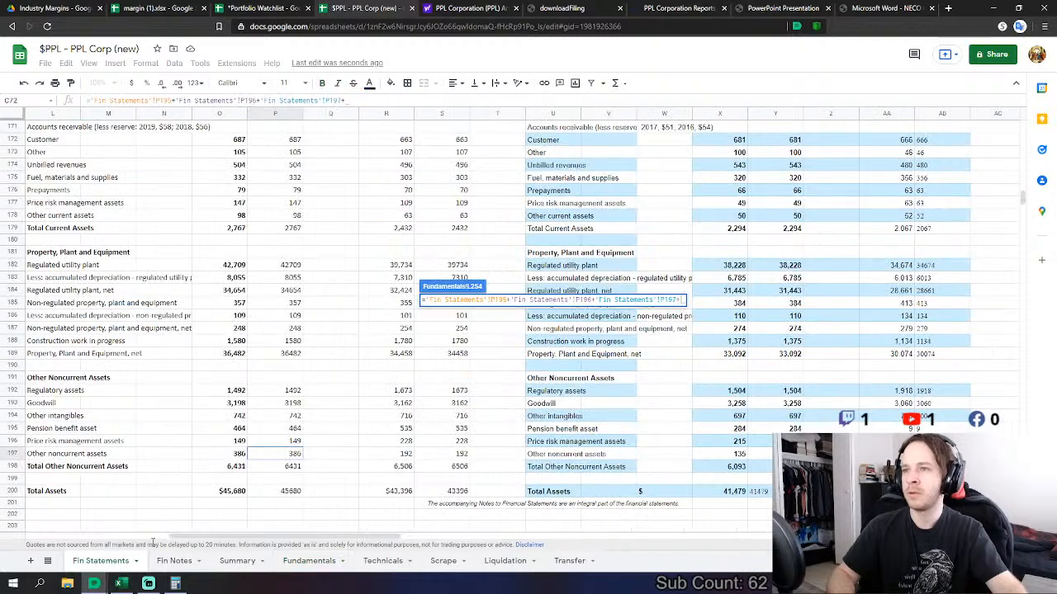
{"action": "left_click", "coordinate": [271, 393]}
{"action": "key", "text": "Return"}
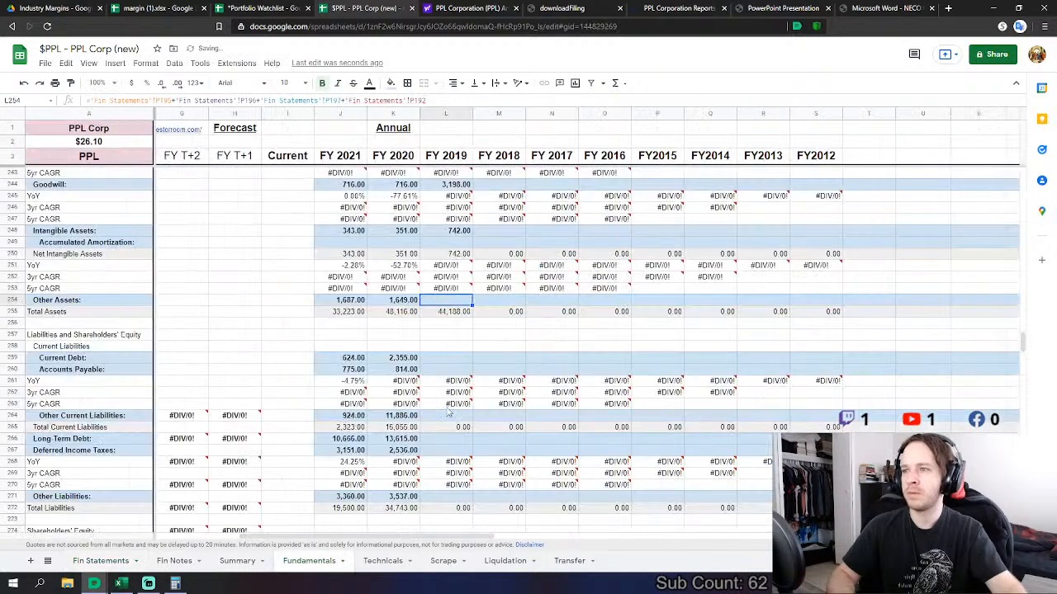
- Fill FY 2019 Current Debt with the sum of 2019 short-term debt and long-term debt due within one year from Fin Statements
{"action": "left_click", "coordinate": [450, 360]}
{"action": "scroll", "coordinate": [449, 360], "scroll_direction": "down", "scroll_amount": 1}
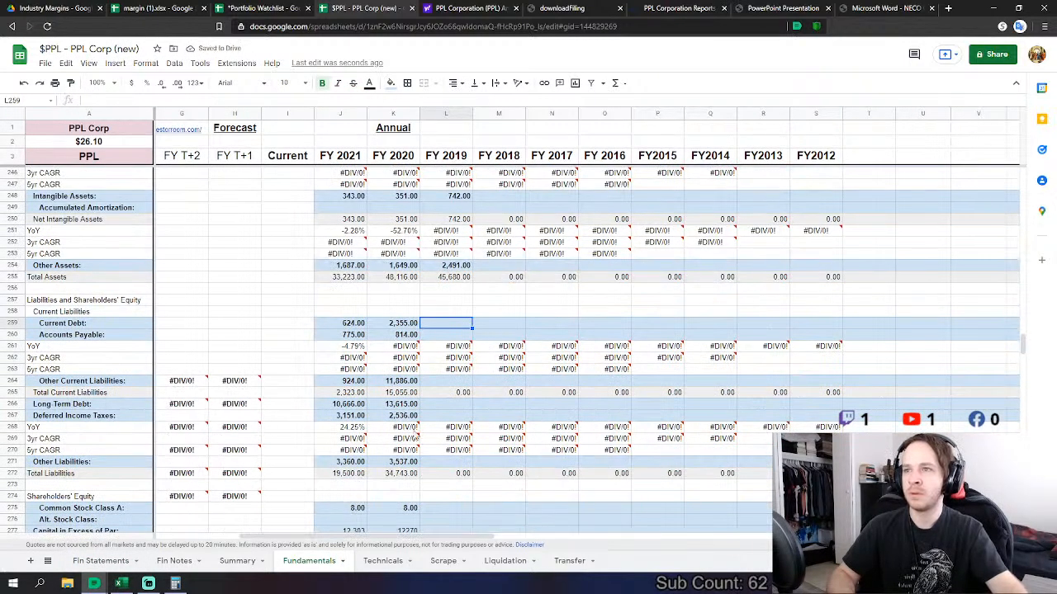
{"action": "type", "text": "="}
{"action": "left_click", "coordinate": [101, 561]}
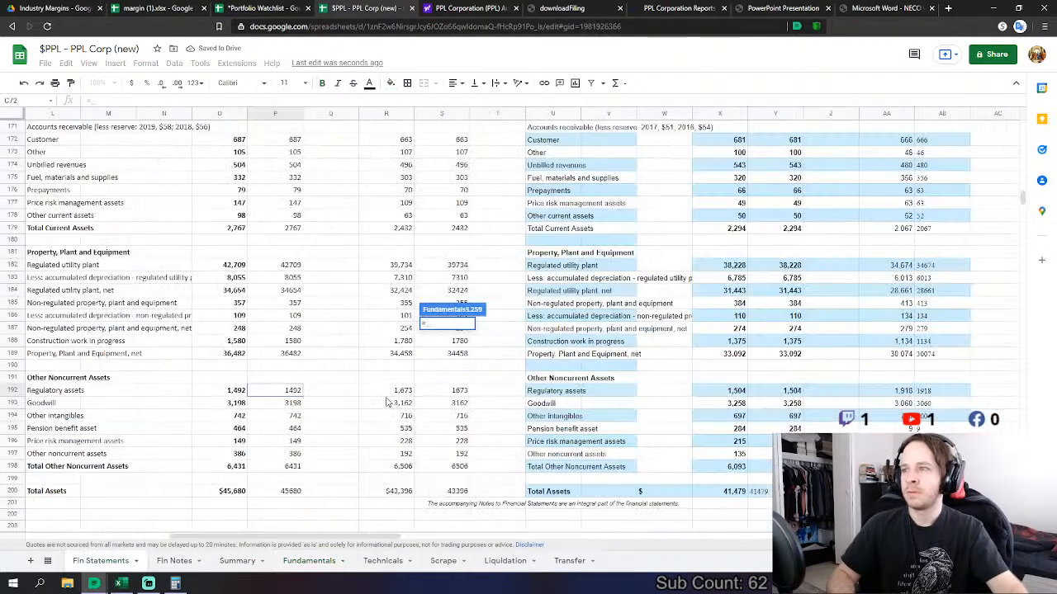
{"action": "scroll", "coordinate": [358, 398], "scroll_direction": "down", "scroll_amount": 5}
{"action": "scroll", "coordinate": [317, 402], "scroll_direction": "down", "scroll_amount": 2}
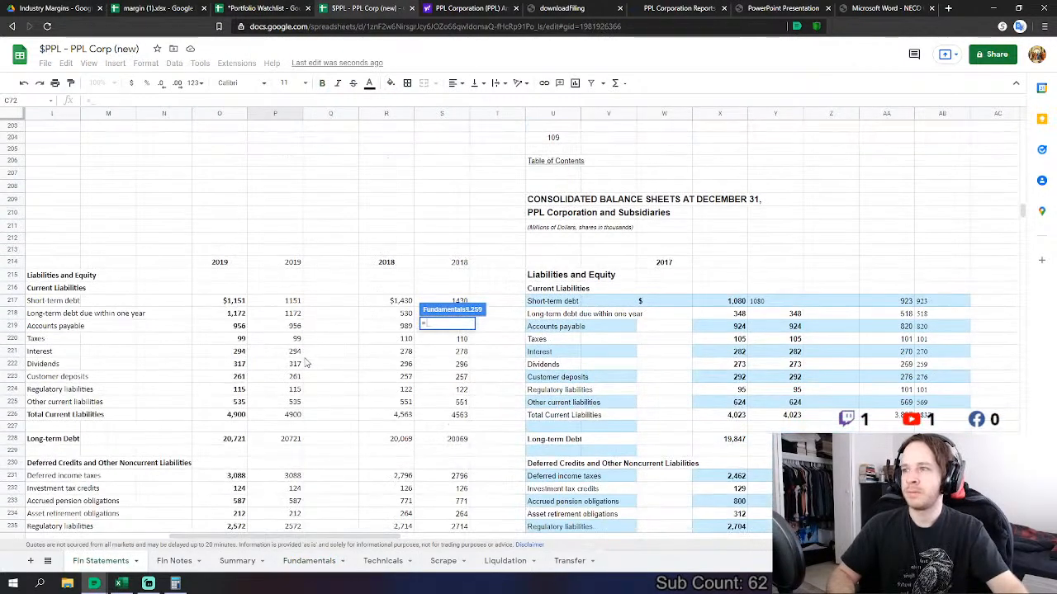
{"action": "left_click", "coordinate": [293, 302]}
{"action": "type", "text": "+"}
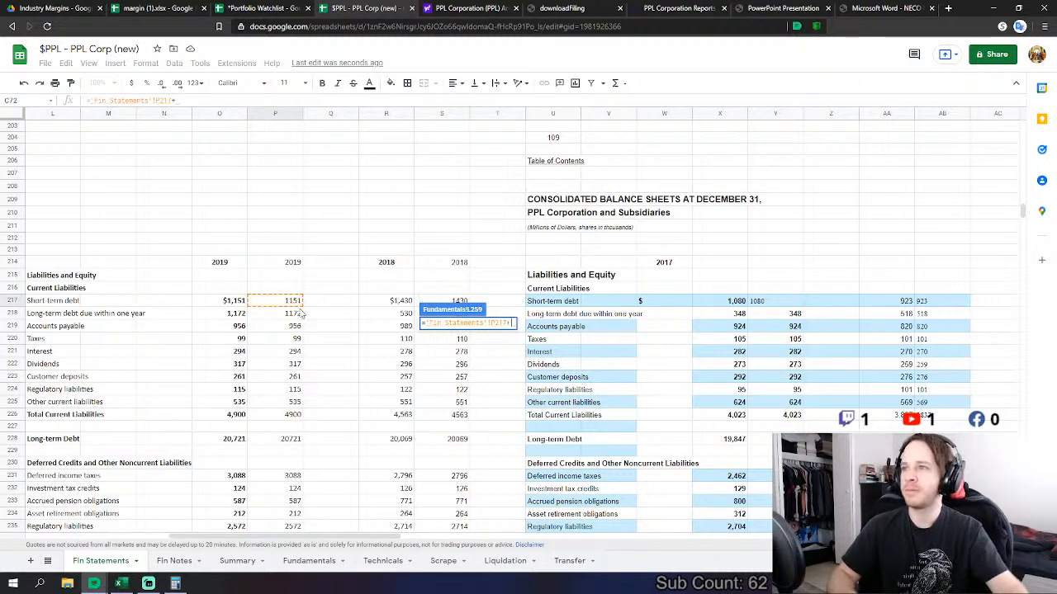
{"action": "left_click", "coordinate": [294, 317]}
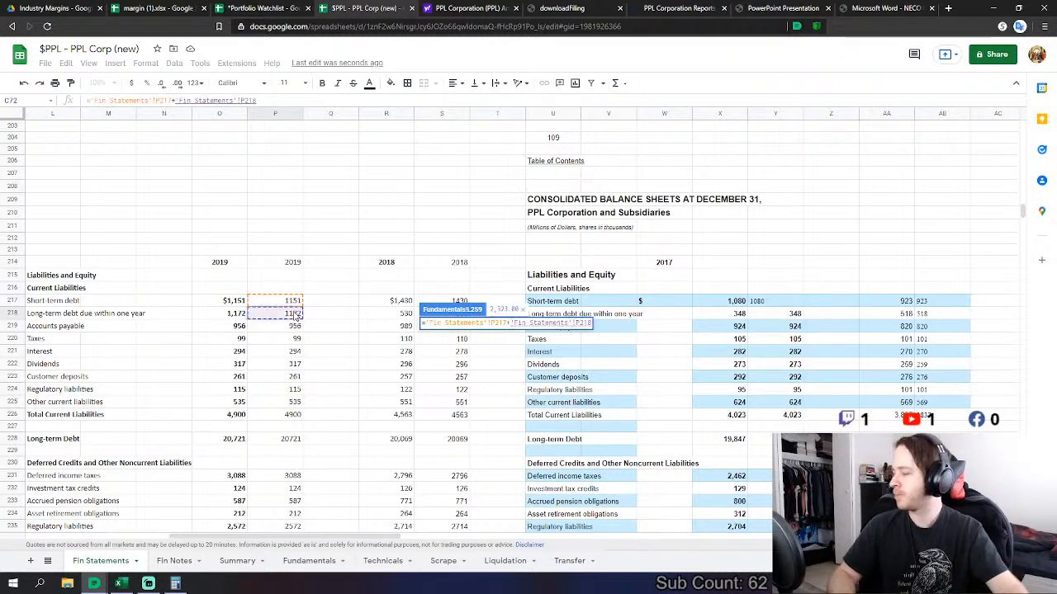
{"action": "key", "text": "Return"}
- Fill FY 2019 Accounts Payable with the sum of 2019 accounts payable and taxes from Fin Statements, cells P219 and P220
{"action": "left_click", "coordinate": [451, 337]}
{"action": "type", "text": "="}
{"action": "left_click", "coordinate": [115, 561]}
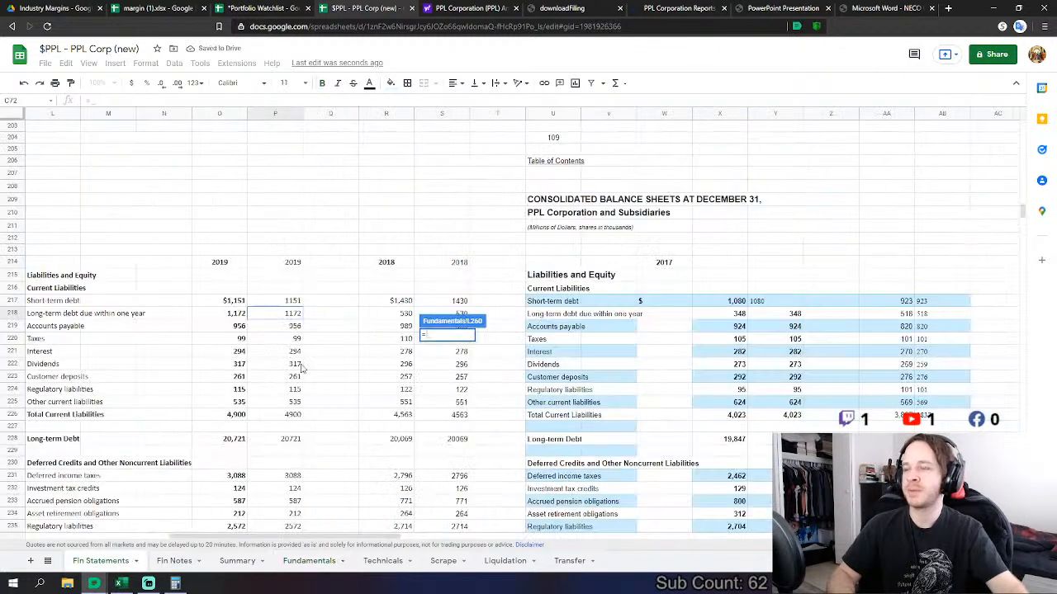
{"action": "left_click", "coordinate": [295, 326]}
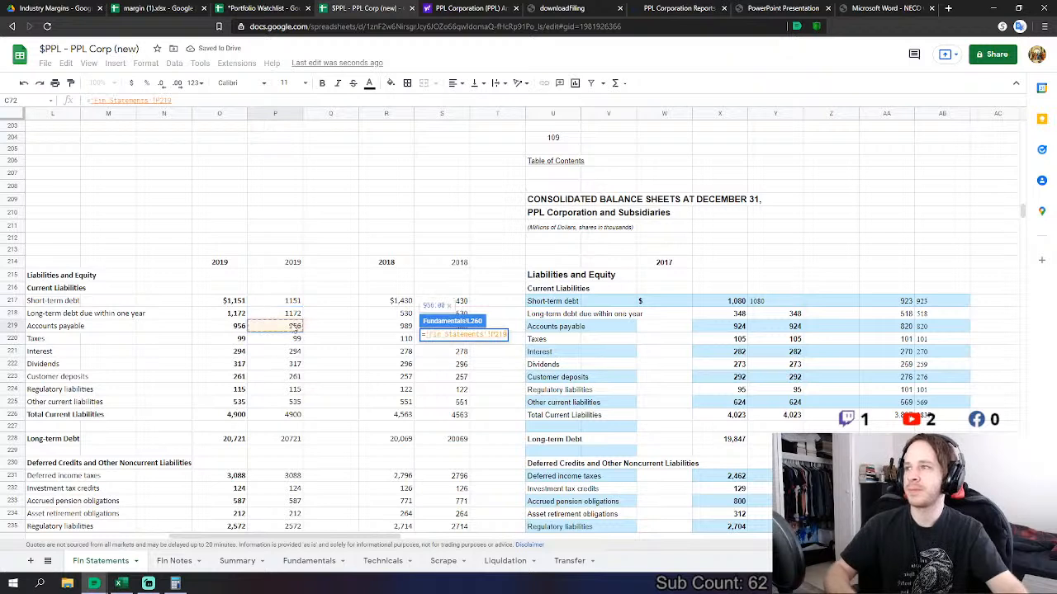
{"action": "type", "text": "+"}
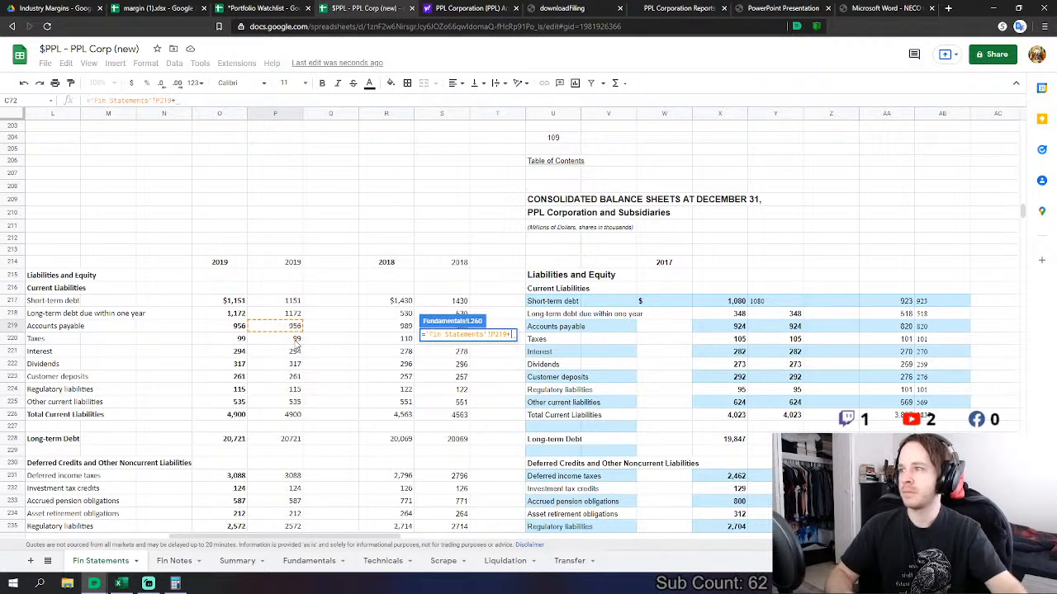
{"action": "left_click", "coordinate": [296, 340]}
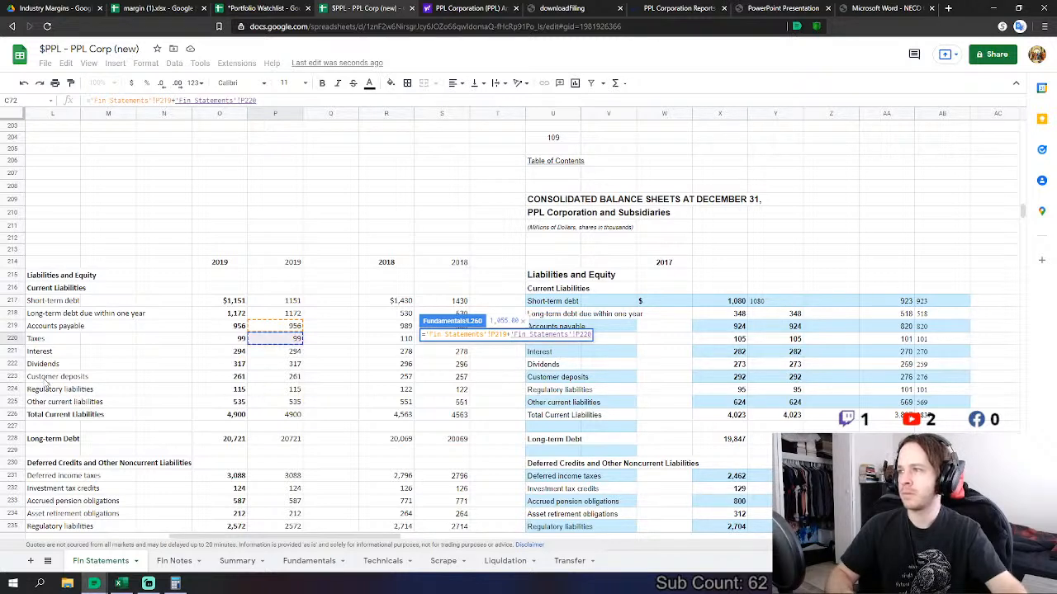
{"action": "key", "text": "Return"}
- Fill FY 2019 Other Current Liabilities with 2019 dividends, customer deposits and regulatory liabilities plus the range P224:P225 from Fin Statements
{"action": "left_click", "coordinate": [438, 380]}
{"action": "type", "text": "="}
{"action": "left_click", "coordinate": [83, 561]}
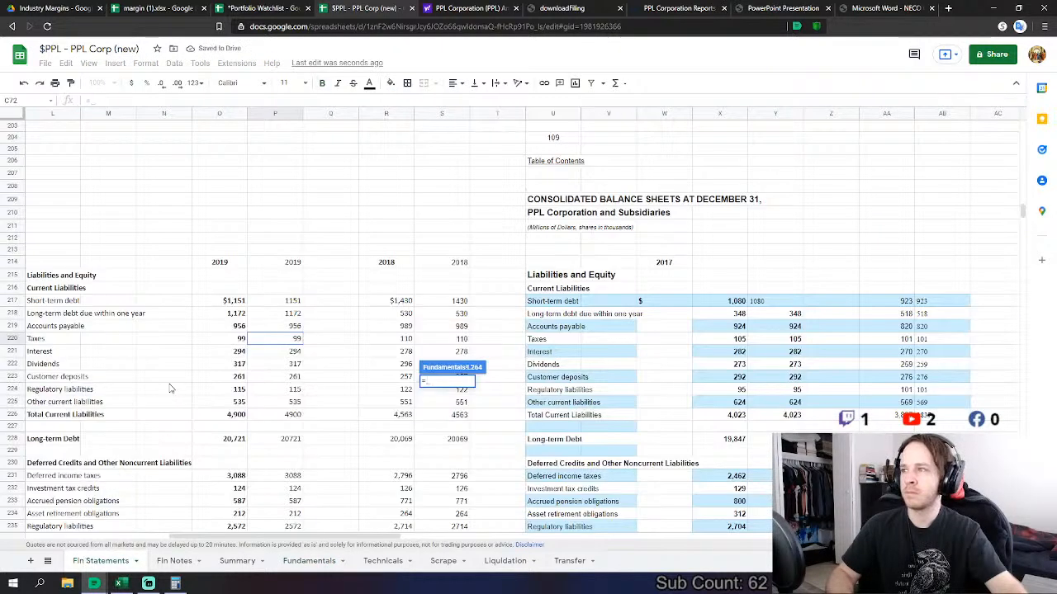
{"action": "left_click", "coordinate": [295, 364]}
{"action": "type", "text": "+"}
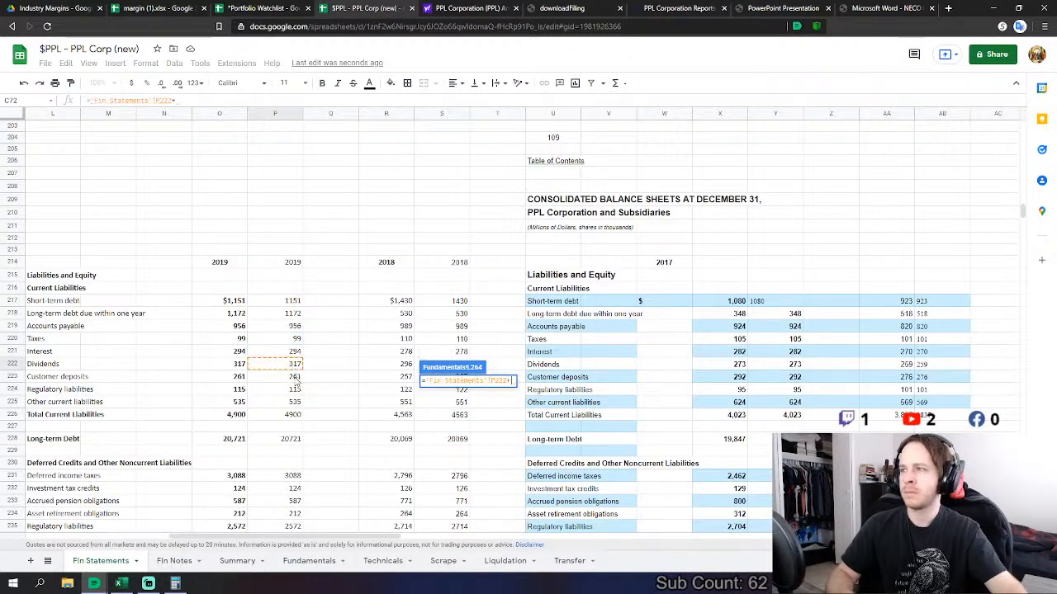
{"action": "left_click", "coordinate": [295, 376]}
{"action": "type", "text": "+"}
{"action": "left_click", "coordinate": [295, 389]}
{"action": "type", "text": "+"}
{"action": "left_click_drag", "start_coordinate": [294, 388], "coordinate": [296, 402]}
{"action": "key", "text": "Return"}
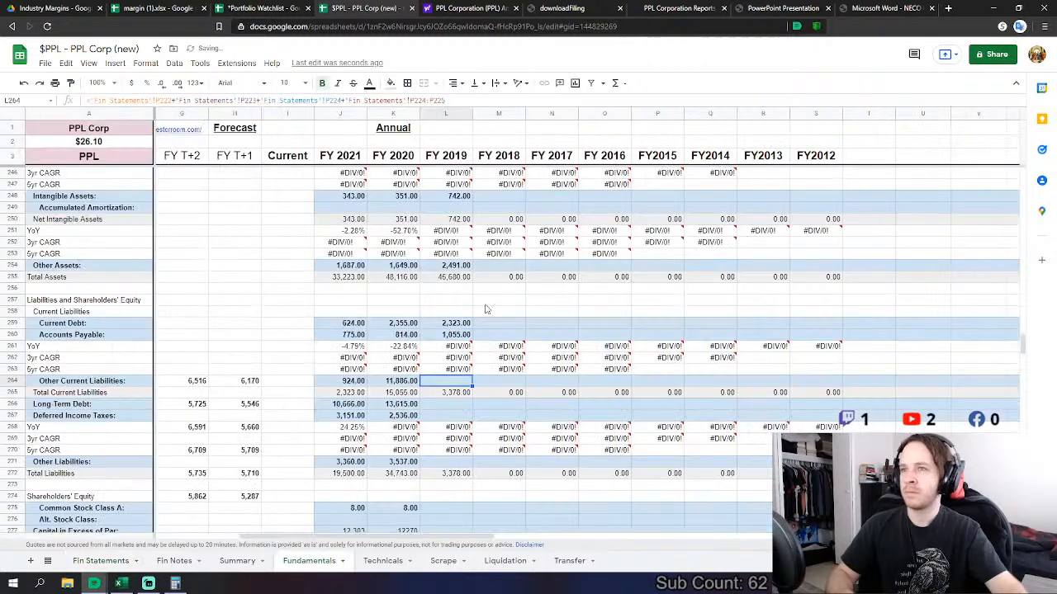
- Add the 2019 Interest figure from Fin Statements, cell P221, to the FY 2019 Current Debt formula
{"action": "left_click", "coordinate": [466, 323]}
{"action": "key", "text": "Return"}
{"action": "type", "text": "+'Fin Statements'!P218+"}
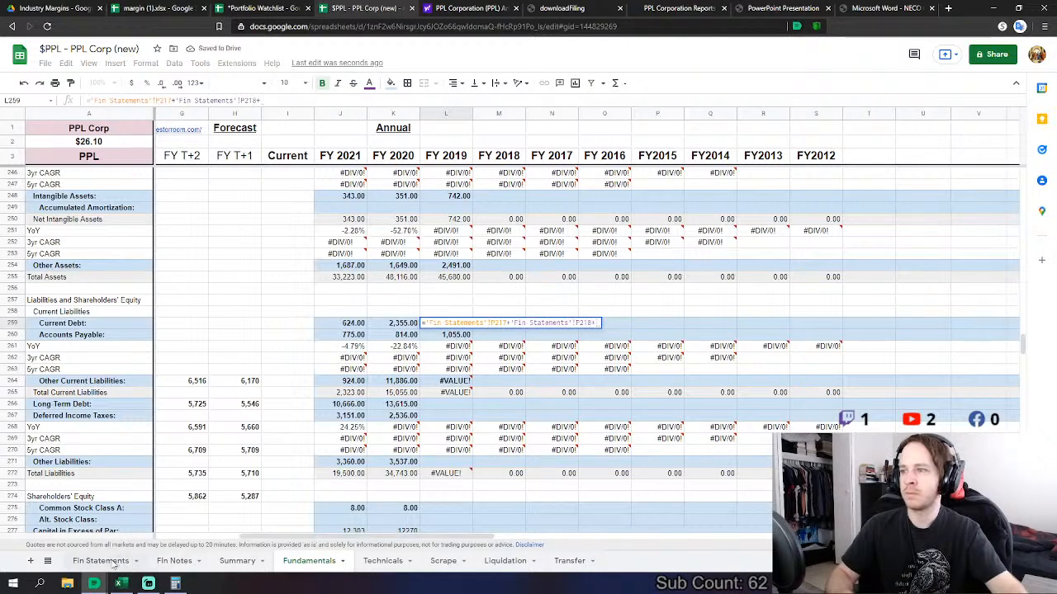
{"action": "left_click", "coordinate": [101, 561]}
{"action": "left_click", "coordinate": [294, 351]}
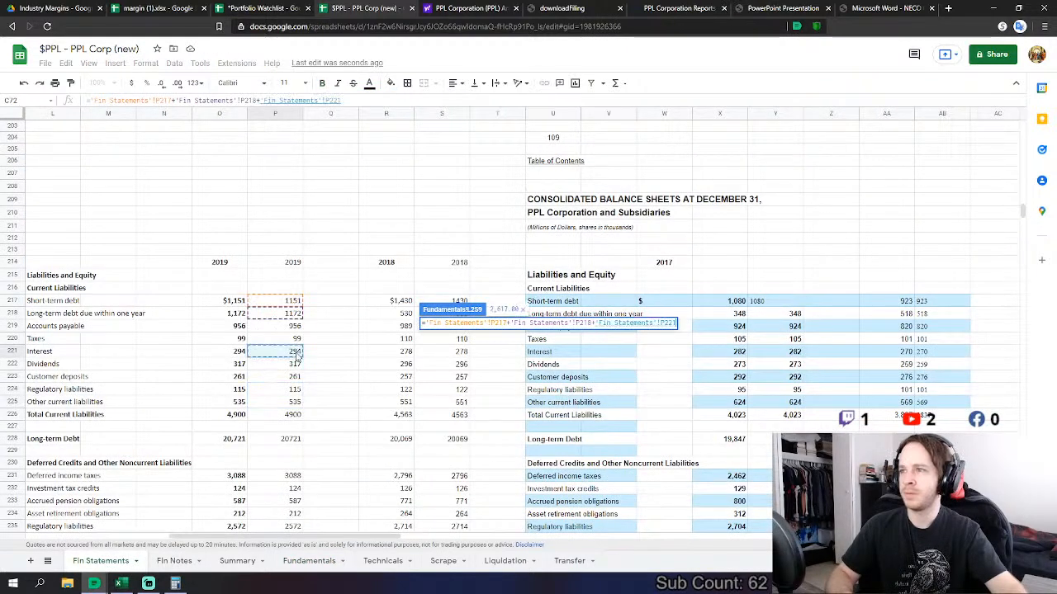
{"action": "key", "text": "Return"}
- Change the P224:P225 range in the FY 2019 Other Current Liabilities formula to an addition, and check the Current Debt and Accounts Payable formulas
{"action": "left_click", "coordinate": [460, 380]}
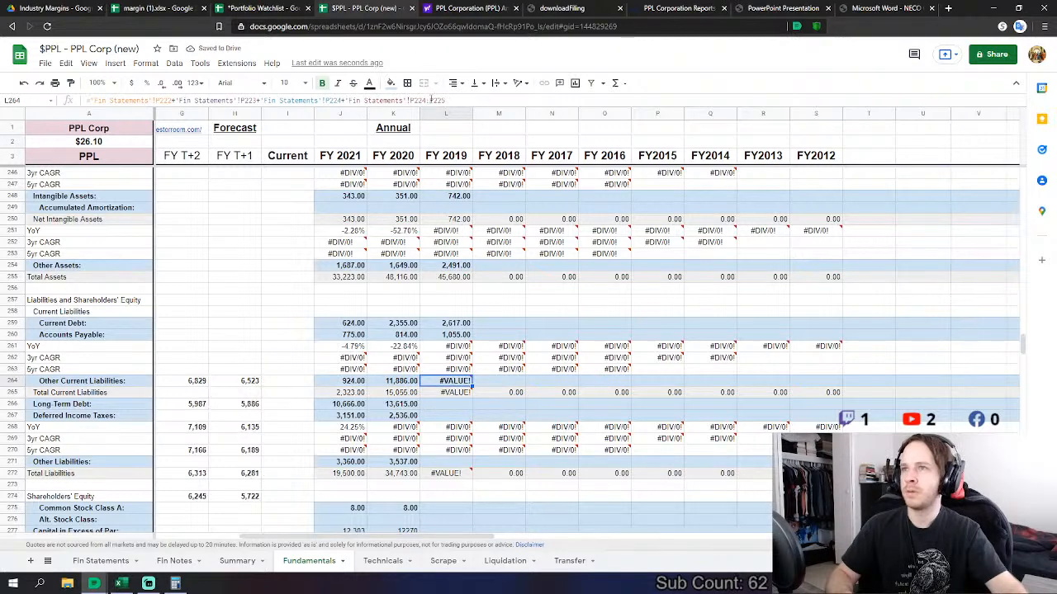
{"action": "left_click", "coordinate": [431, 100]}
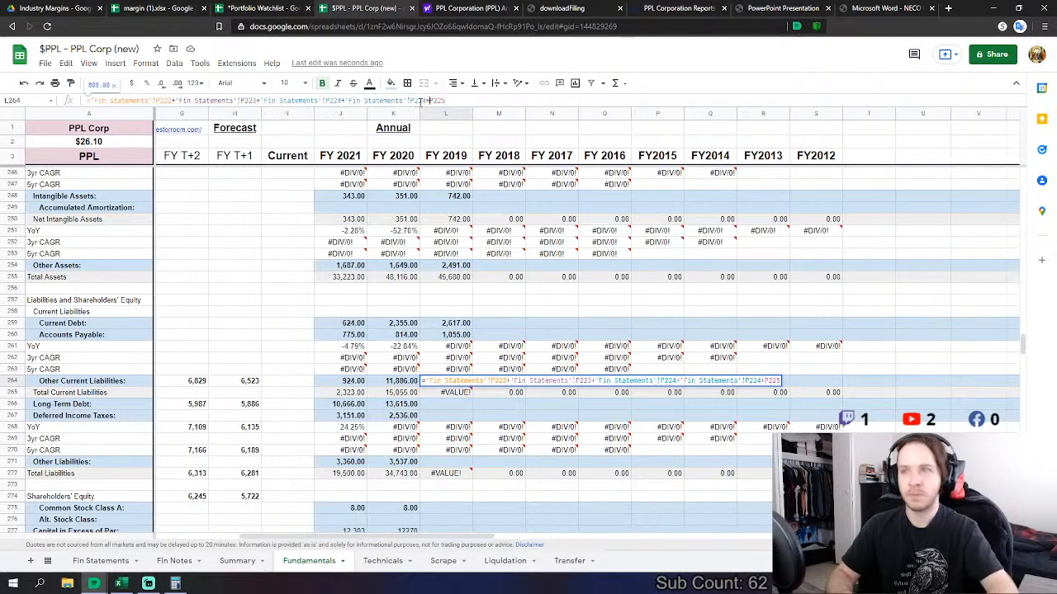
{"action": "key", "text": "Return"}
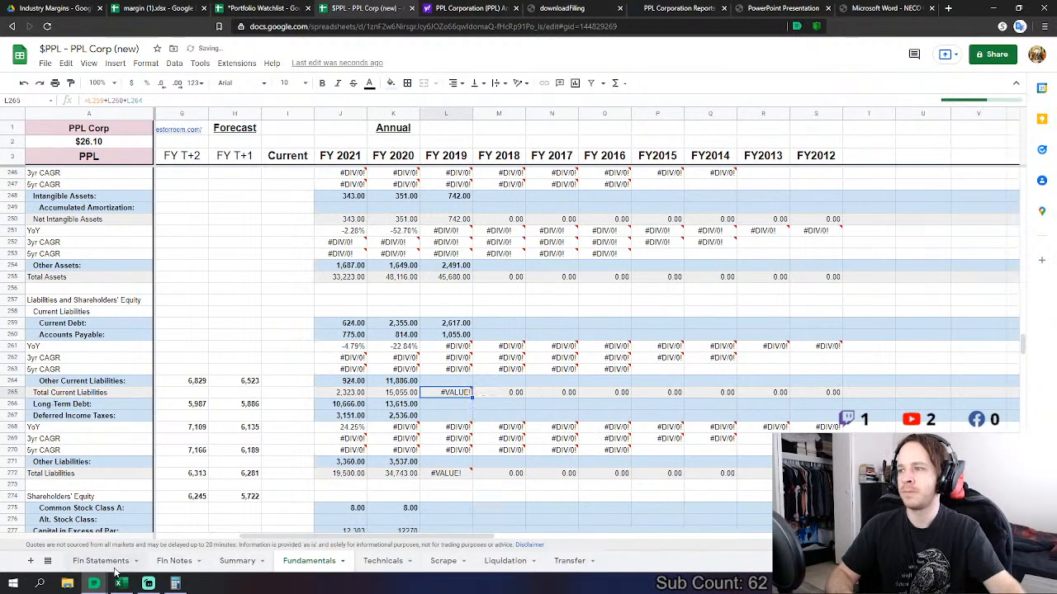
{"action": "left_click", "coordinate": [101, 562]}
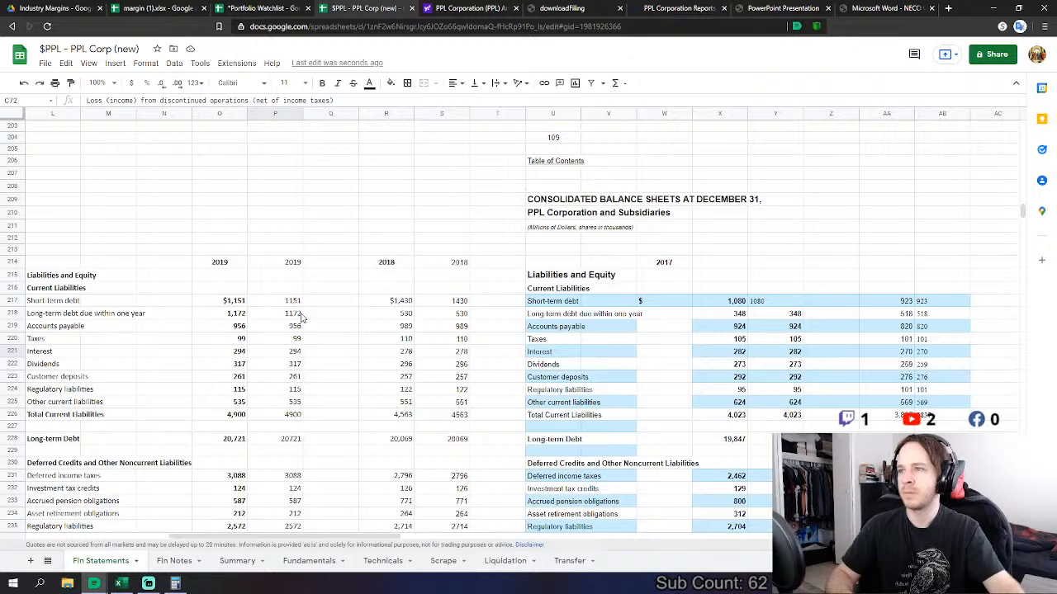
{"action": "left_click", "coordinate": [301, 561]}
{"action": "left_click", "coordinate": [467, 323]}
{"action": "left_click", "coordinate": [451, 336]}
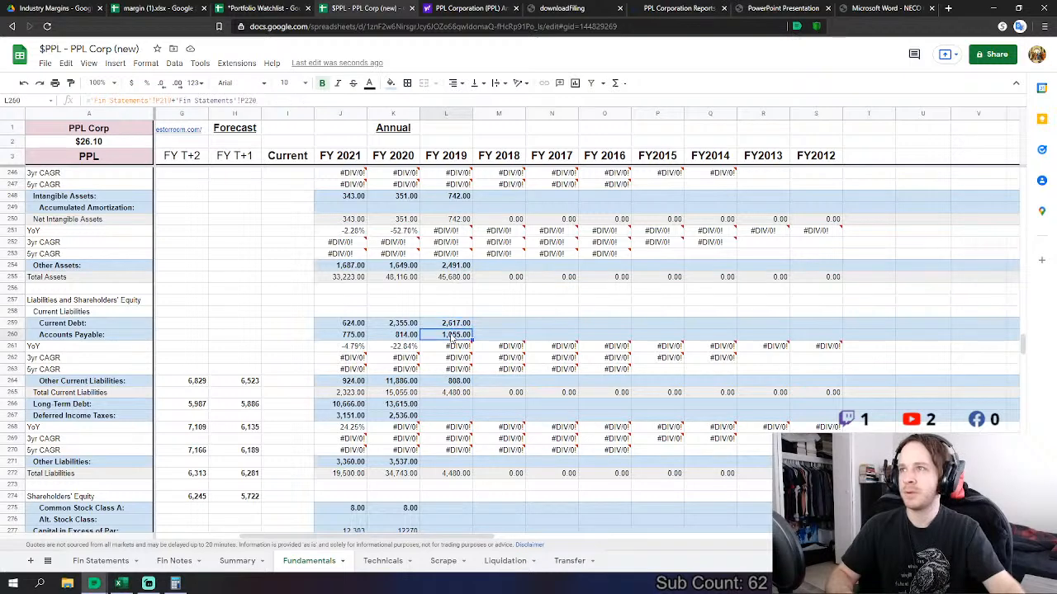
- Rebuild FY 2019 Other Current Liabilities as the sum of 2019 dividends, customer deposits, regulatory and other current liabilities from Fin Statements, cells P222, P223, P224 and P225
{"action": "left_click", "coordinate": [458, 381]}
{"action": "left_click", "coordinate": [107, 561]}
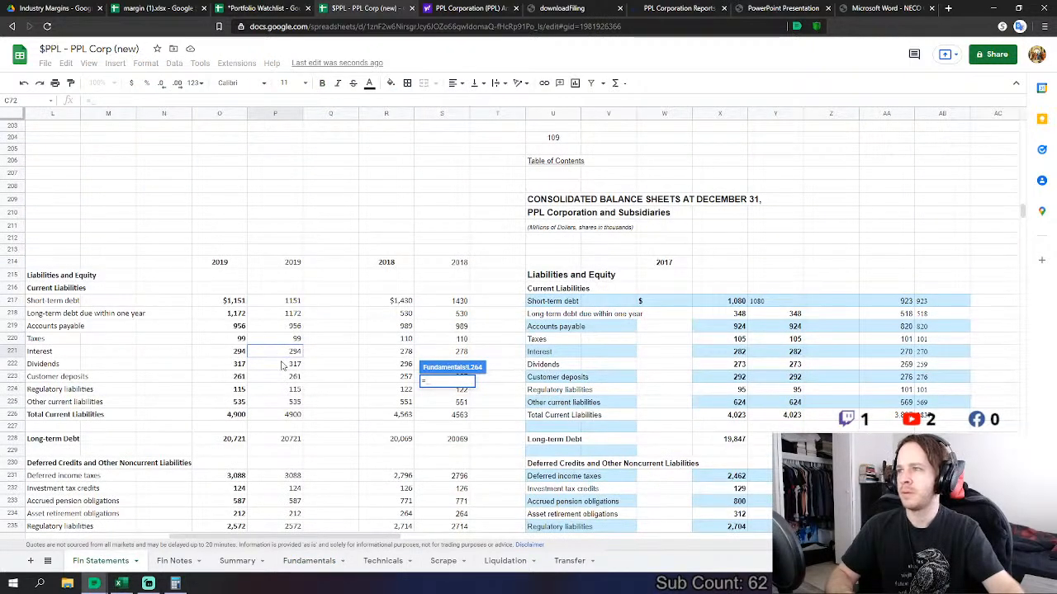
{"action": "left_click", "coordinate": [286, 367]}
{"action": "type", "text": "+"}
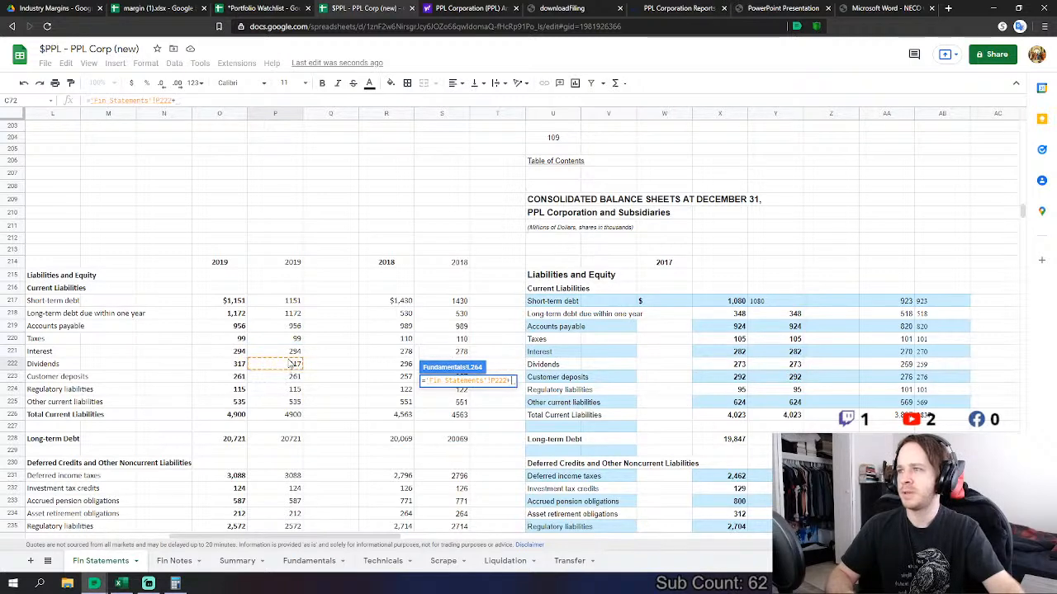
{"action": "left_click", "coordinate": [298, 340]}
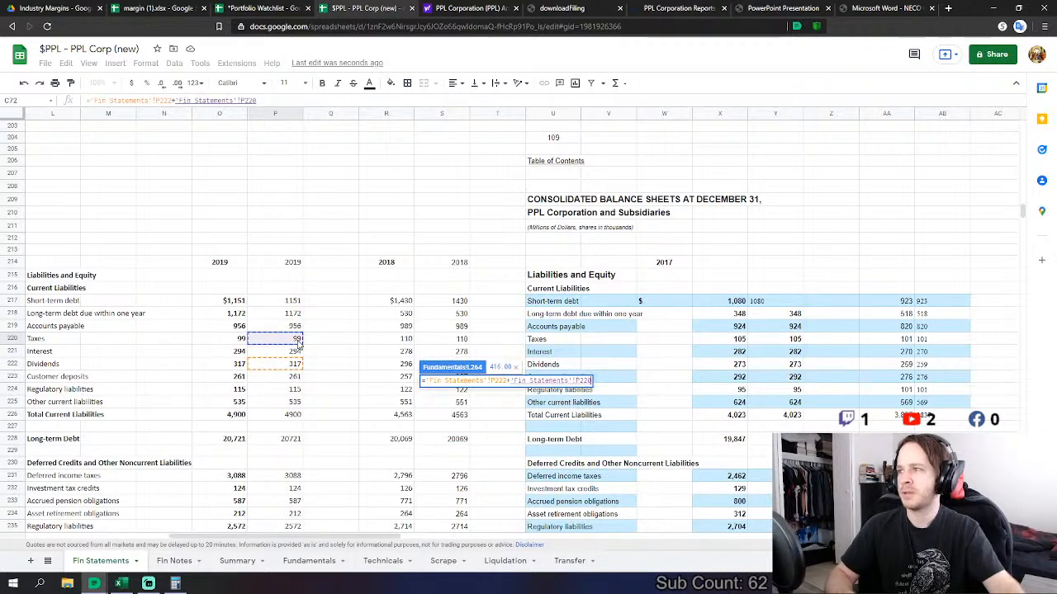
{"action": "key", "text": "BackSpace"}
{"action": "key", "text": "BackSpace"}
{"action": "key", "text": "BackSpace"}
{"action": "key", "text": "BackSpace"}
{"action": "key", "text": "BackSpace"}
{"action": "key", "text": "BackSpace"}
{"action": "key", "text": "BackSpace"}
{"action": "key", "text": "BackSpace"}
{"action": "key", "text": "BackSpace"}
{"action": "key", "text": "BackSpace"}
{"action": "key", "text": "BackSpace"}
{"action": "key", "text": "BackSpace"}
{"action": "key", "text": "BackSpace"}
{"action": "key", "text": "BackSpace"}
{"action": "key", "text": "BackSpace"}
{"action": "key", "text": "BackSpace"}
{"action": "key", "text": "BackSpace"}
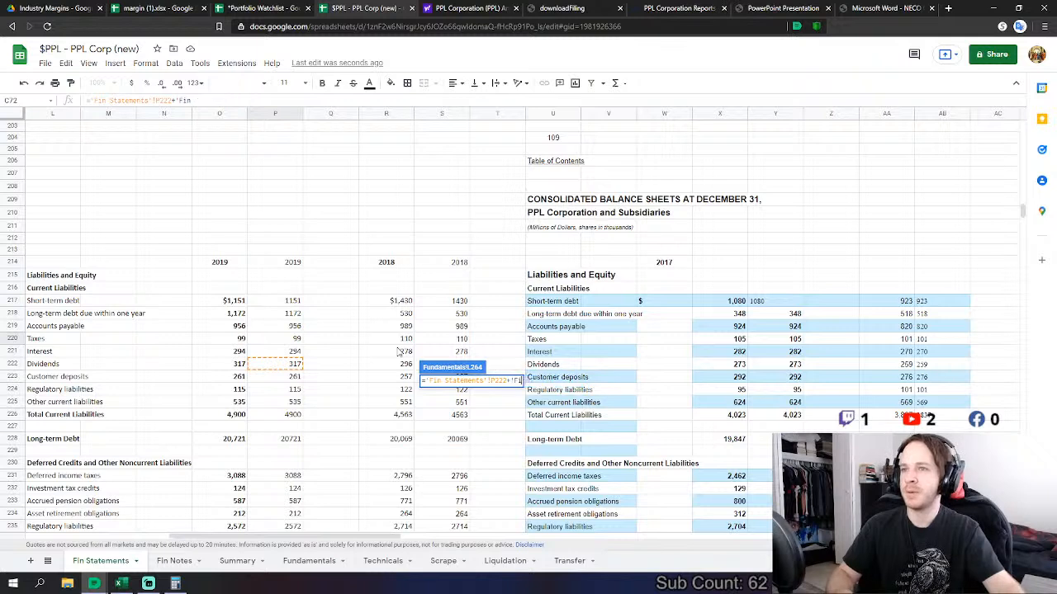
{"action": "key", "text": "BackSpace"}
{"action": "left_click", "coordinate": [284, 377]}
{"action": "type", "text": "+"}
{"action": "left_click", "coordinate": [289, 389]}
{"action": "type", "text": "+"}
{"action": "left_click", "coordinate": [293, 402]}
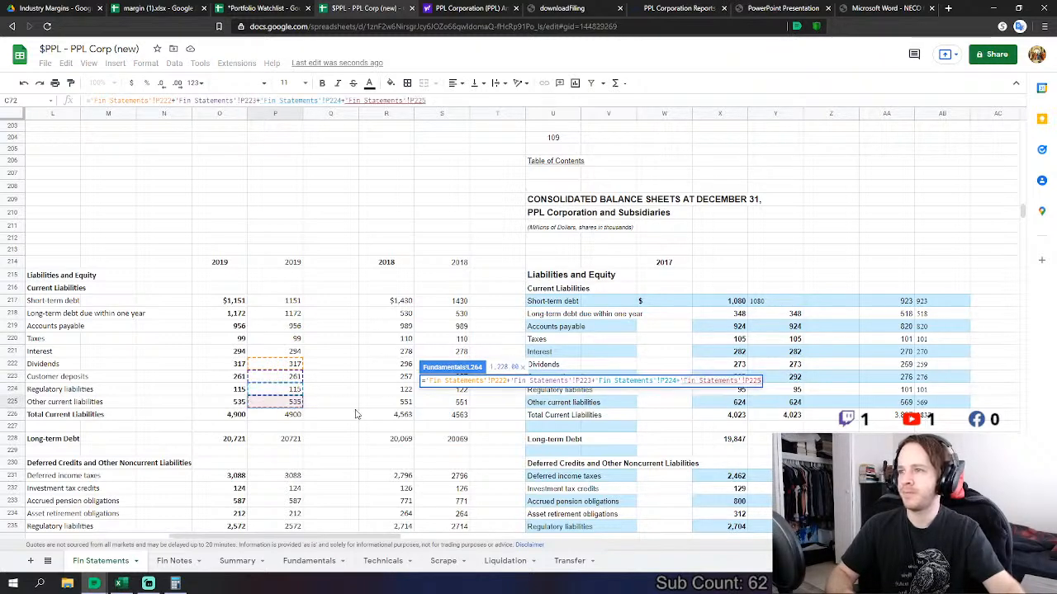
{"action": "key", "text": "Return"}
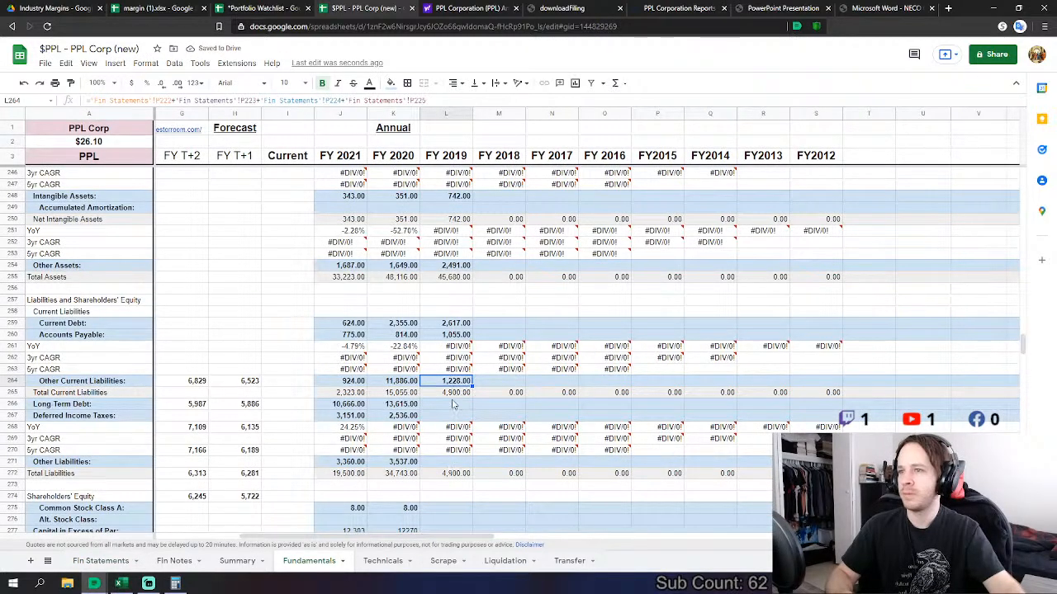
- Fill FY 2019 Long Term Debt with the 2019 long-term debt figure from Fin Statements, cell P228
{"action": "left_click", "coordinate": [451, 406]}
{"action": "type", "text": "="}
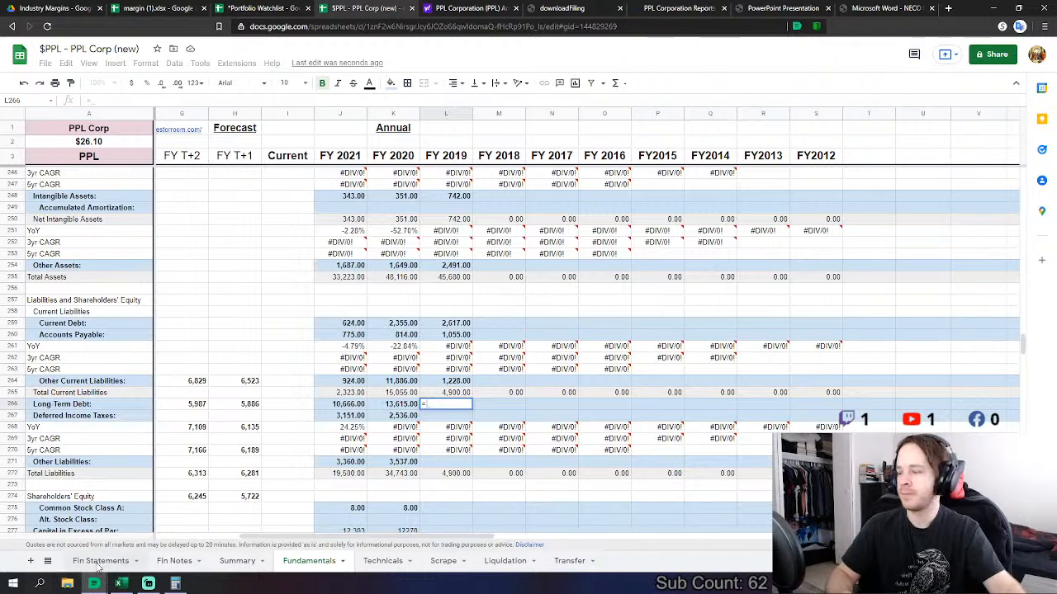
{"action": "left_click", "coordinate": [98, 561]}
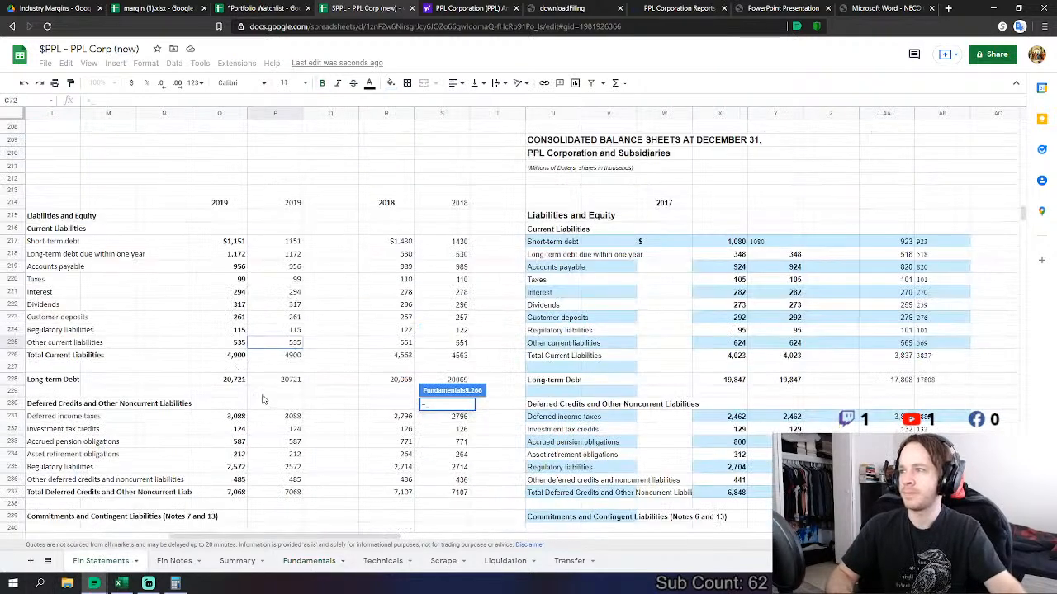
{"action": "left_click", "coordinate": [293, 380]}
{"action": "key", "text": "Return"}
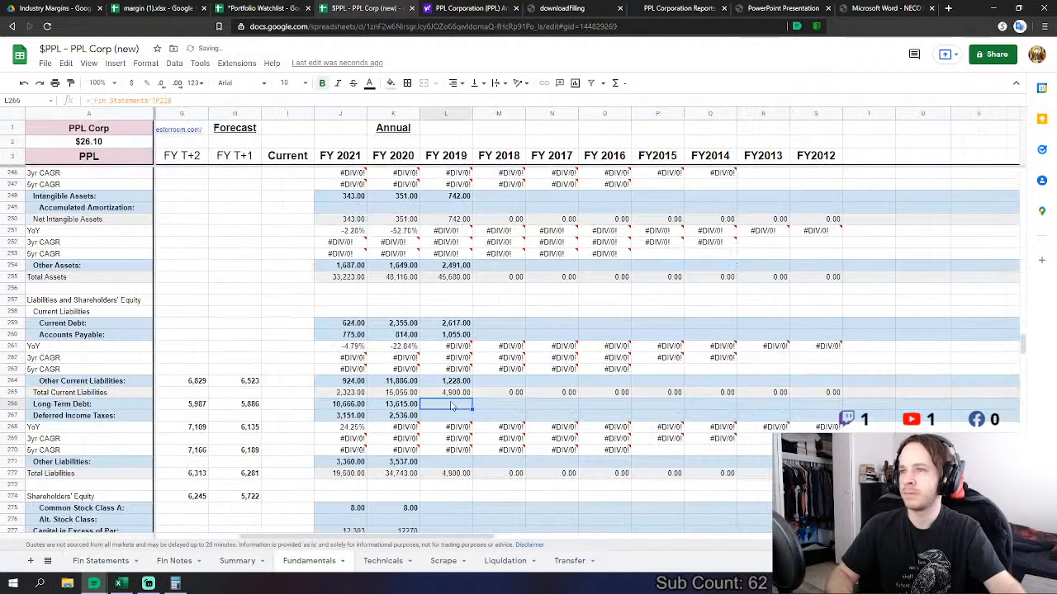
- Fill FY 2019 Deferred Income Taxes with the 2019 deferred income taxes figure from Fin Statements, cell P231
{"action": "left_click", "coordinate": [461, 415]}
{"action": "type", "text": "="}
{"action": "left_click", "coordinate": [99, 560]}
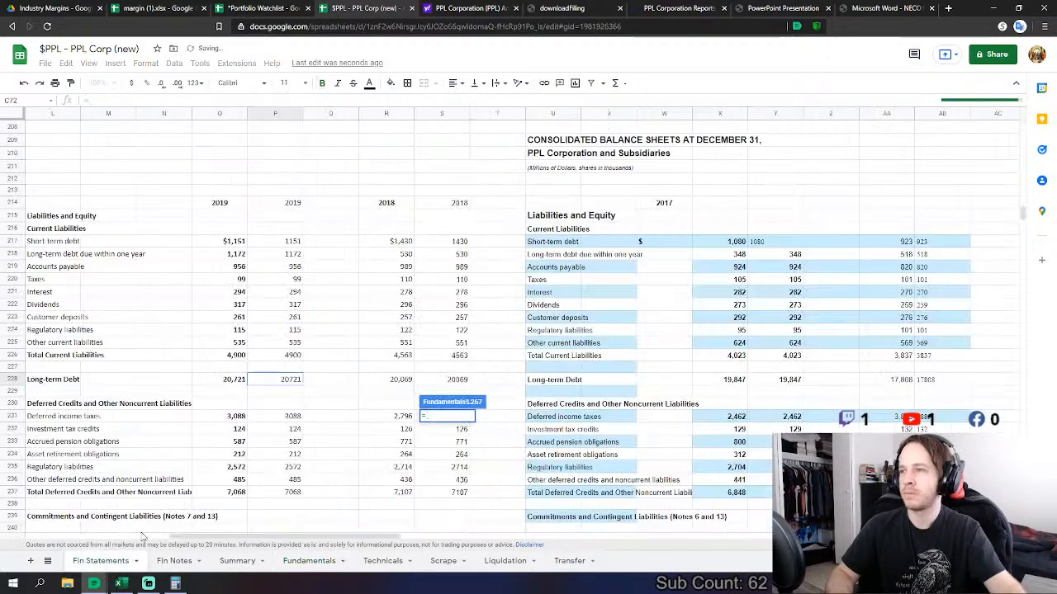
{"action": "left_click", "coordinate": [295, 416]}
{"action": "key", "text": "Return"}
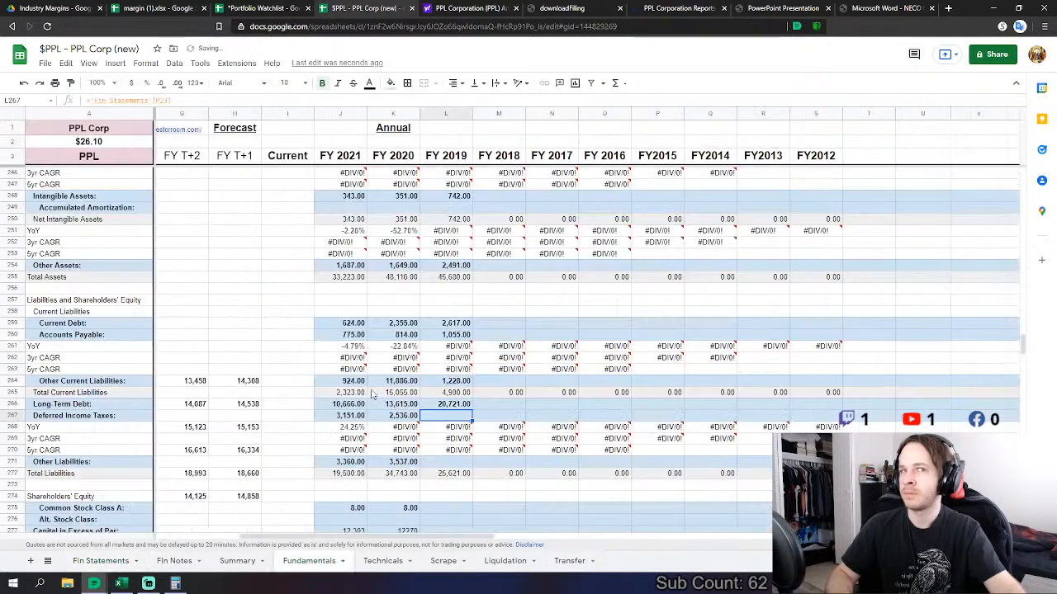
- Fill FY 2019 Other Liabilities with the sum of the remaining 2019 deferred credits and noncurrent liabilities from Fin Statements, cells P232, P233, P234, P235 and P236
{"action": "left_click", "coordinate": [446, 346]}
{"action": "type", "text": "="}
{"action": "left_click", "coordinate": [97, 561]}
{"action": "left_click", "coordinate": [294, 429]}
{"action": "type", "text": "+"}
{"action": "left_click", "coordinate": [295, 442]}
{"action": "type", "text": "+"}
{"action": "left_click", "coordinate": [293, 454]}
{"action": "type", "text": "+"}
{"action": "left_click", "coordinate": [293, 467]}
{"action": "type", "text": "+"}
{"action": "left_click", "coordinate": [293, 480]}
{"action": "scroll", "coordinate": [375, 459], "scroll_direction": "down", "scroll_amount": 1}
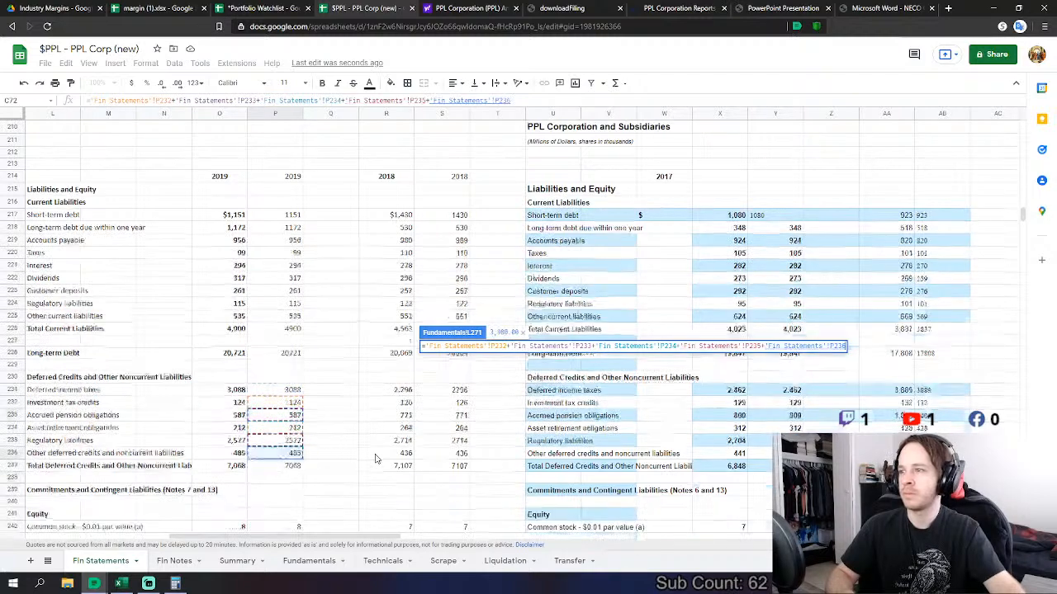
{"action": "key", "text": "Return"}
- Fill FY 2019 Common Stock Class A with the 2019 common stock par value figure from Fin Statements
{"action": "key", "text": "Down"}
{"action": "key", "text": "Down"}
{"action": "key", "text": "Down"}
{"action": "key", "text": "Down"}
{"action": "type", "text": "="}
{"action": "left_click", "coordinate": [101, 561]}
{"action": "left_click", "coordinate": [293, 464]}
{"action": "key", "text": "Return"}
- Fill FY 2019 Capital in Excess of Par with the 2019 additional paid-in capital figure from Fin Statements
{"action": "key", "text": "Down"}
{"action": "type", "text": "="}
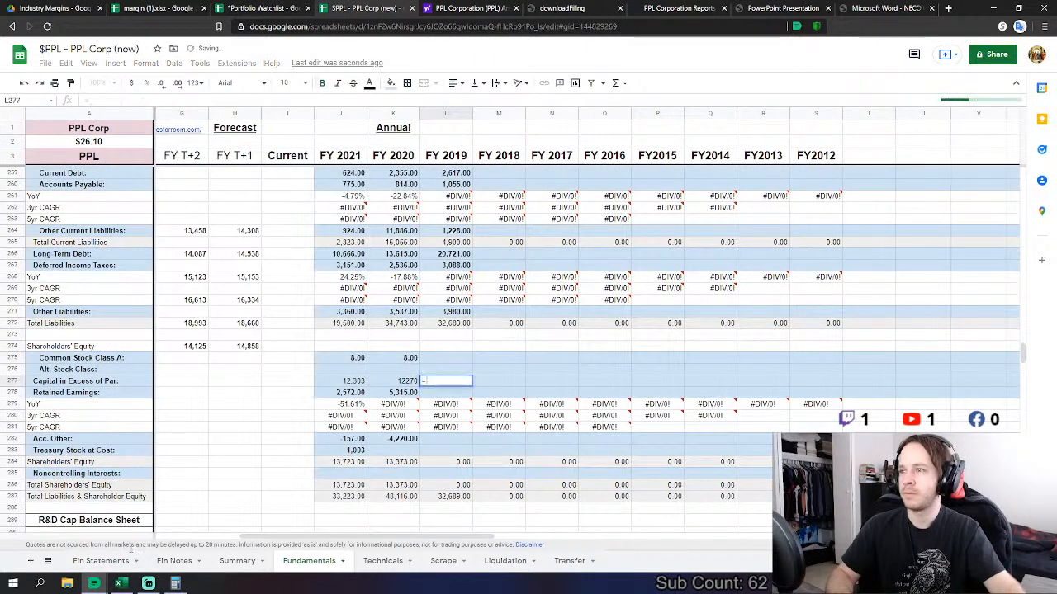
{"action": "left_click", "coordinate": [101, 560]}
{"action": "left_click", "coordinate": [290, 479]}
{"action": "key", "text": "Return"}
- Fill FY 2019 Retained Earnings with the 2019 earnings reinvested figure from Fin Statements, cell P244
{"action": "type", "text": "="}
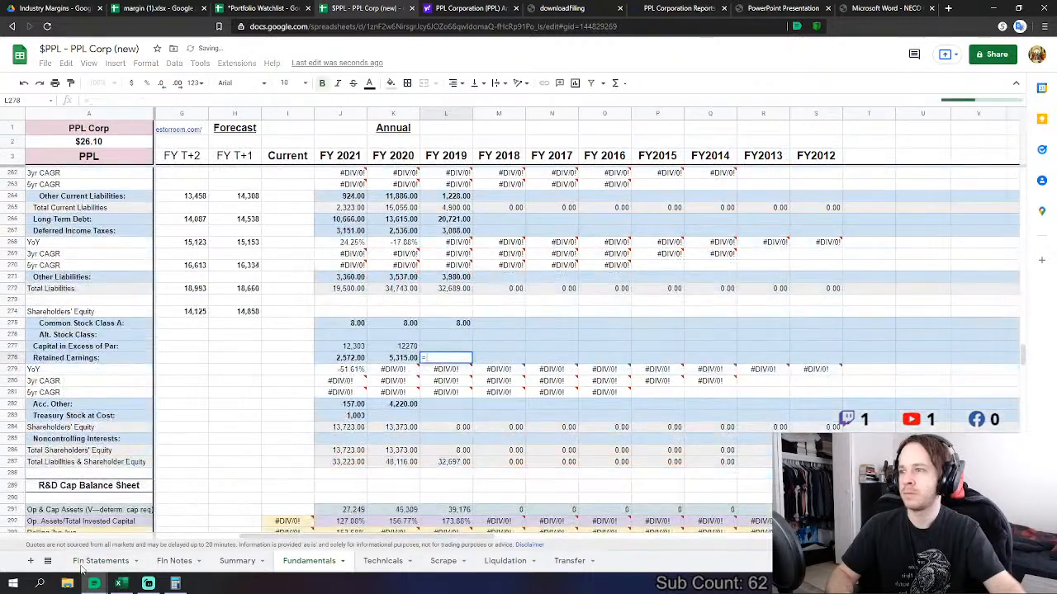
{"action": "left_click", "coordinate": [90, 562]}
{"action": "left_click", "coordinate": [275, 492]}
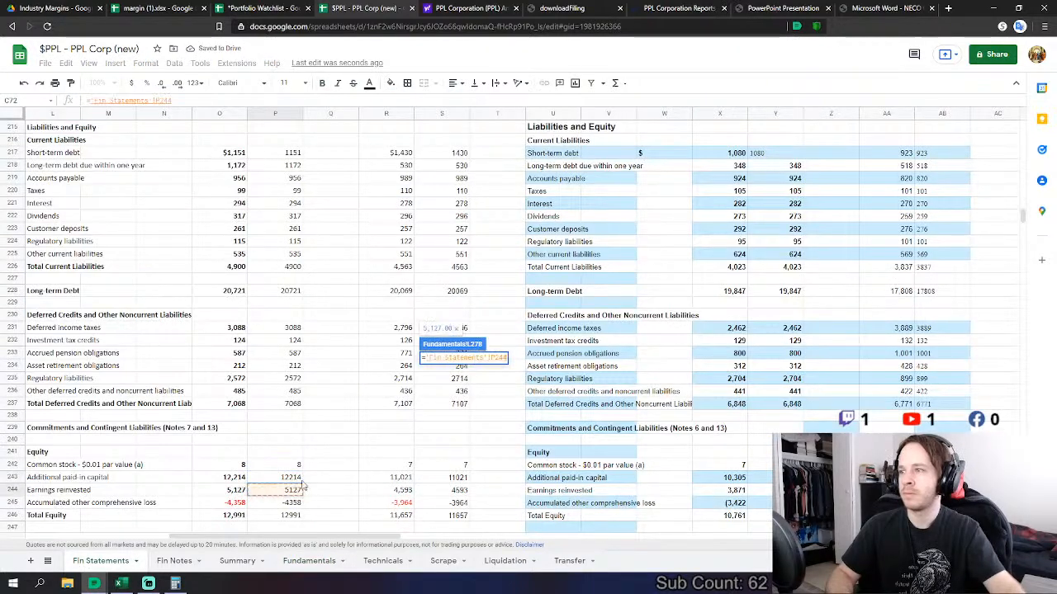
{"action": "key", "text": "Return"}
- Fill FY 2019 Acc. Other with 2019 accumulated other comprehensive loss from Fin Statements, cell P245, and compare total liabilities and equity on both sheets
{"action": "left_click", "coordinate": [429, 406]}
{"action": "type", "text": "="}
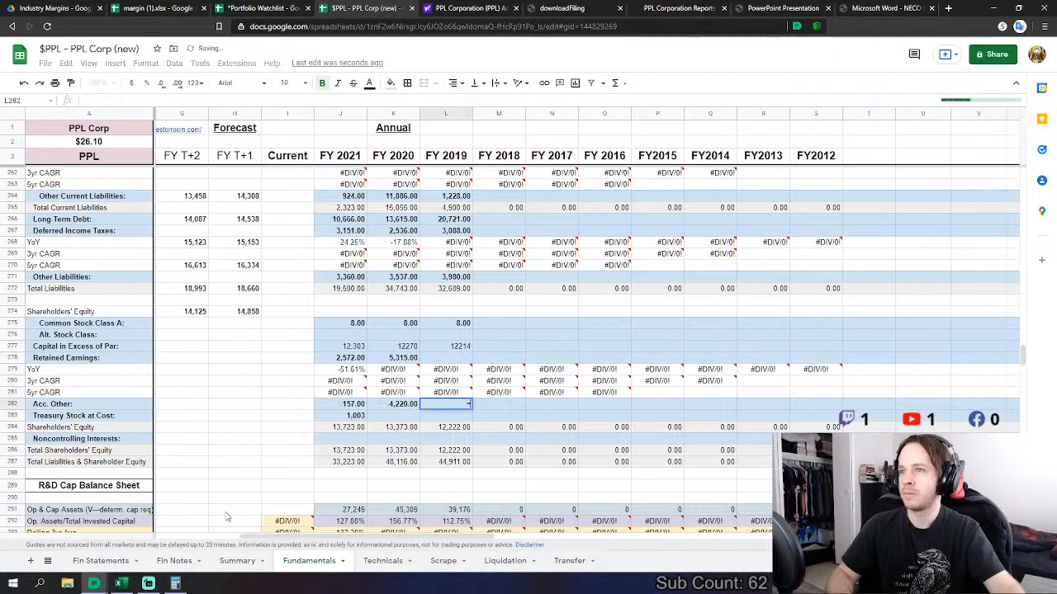
{"action": "left_click", "coordinate": [99, 561]}
{"action": "left_click", "coordinate": [288, 503]}
{"action": "key", "text": "Return"}
{"action": "scroll", "coordinate": [495, 353], "scroll_direction": "down", "scroll_amount": 5}
{"action": "scroll", "coordinate": [495, 353], "scroll_direction": "down", "scroll_amount": 4}
{"action": "scroll", "coordinate": [495, 359], "scroll_direction": "up", "scroll_amount": 8}
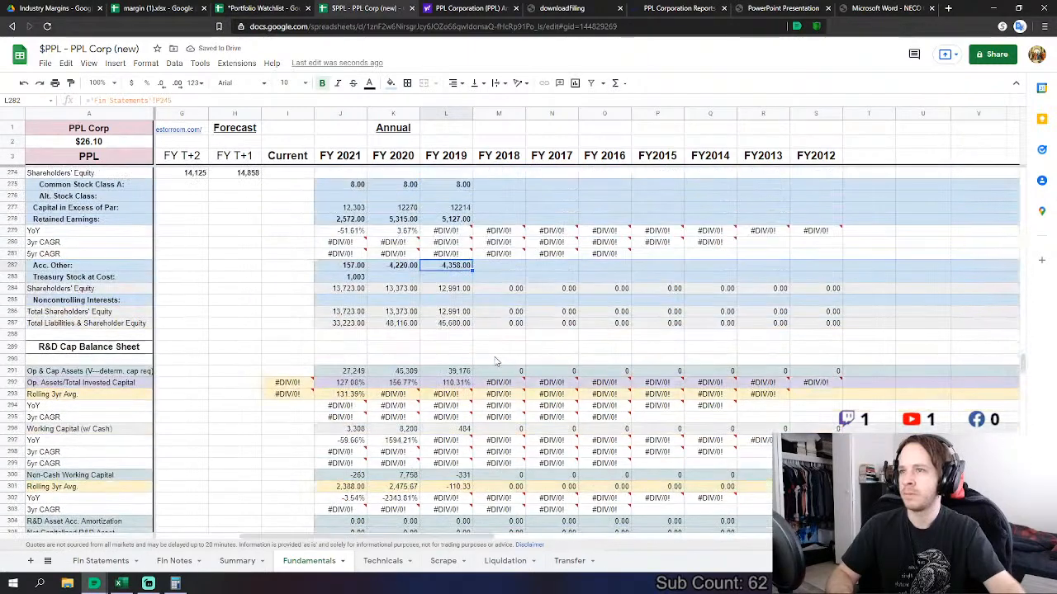
{"action": "left_click", "coordinate": [84, 563]}
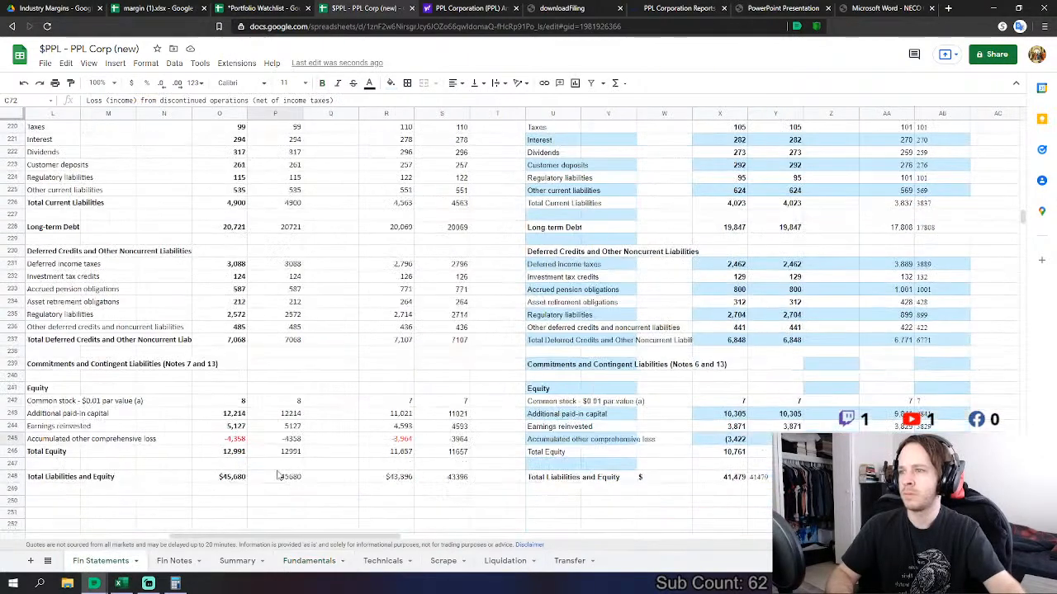
{"action": "left_click", "coordinate": [306, 564]}
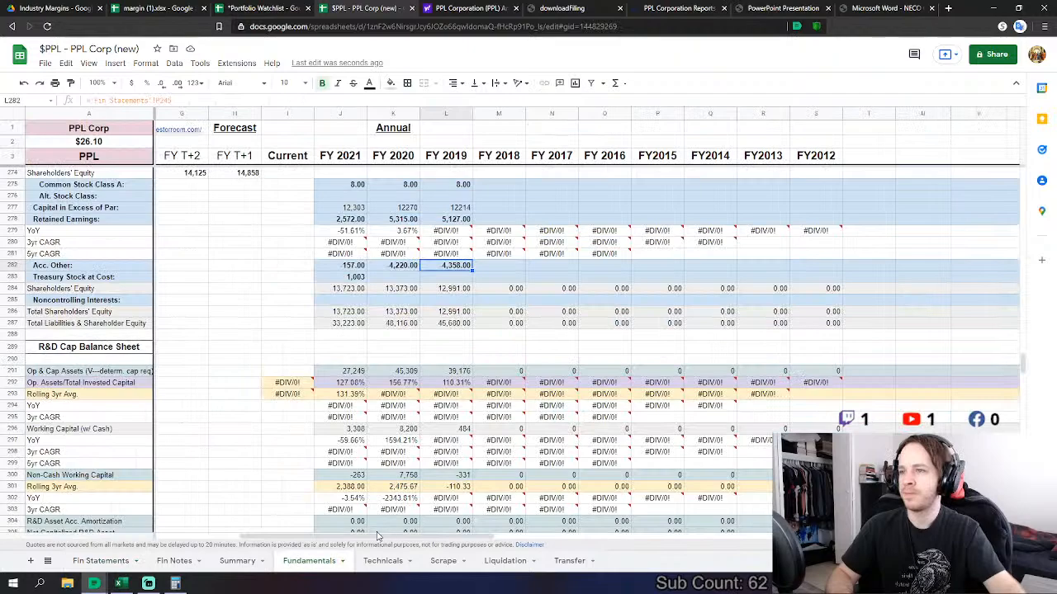
- Fill FY 2018 Revenues with the 2018 net income figure from the cash flow section of Fin Statements, cell S71
{"action": "scroll", "coordinate": [644, 376], "scroll_direction": "up", "scroll_amount": 2}
{"action": "left_click_drag", "start_coordinate": [1024, 357], "coordinate": [1022, 169]}
{"action": "scroll", "coordinate": [499, 347], "scroll_direction": "down", "scroll_amount": 4}
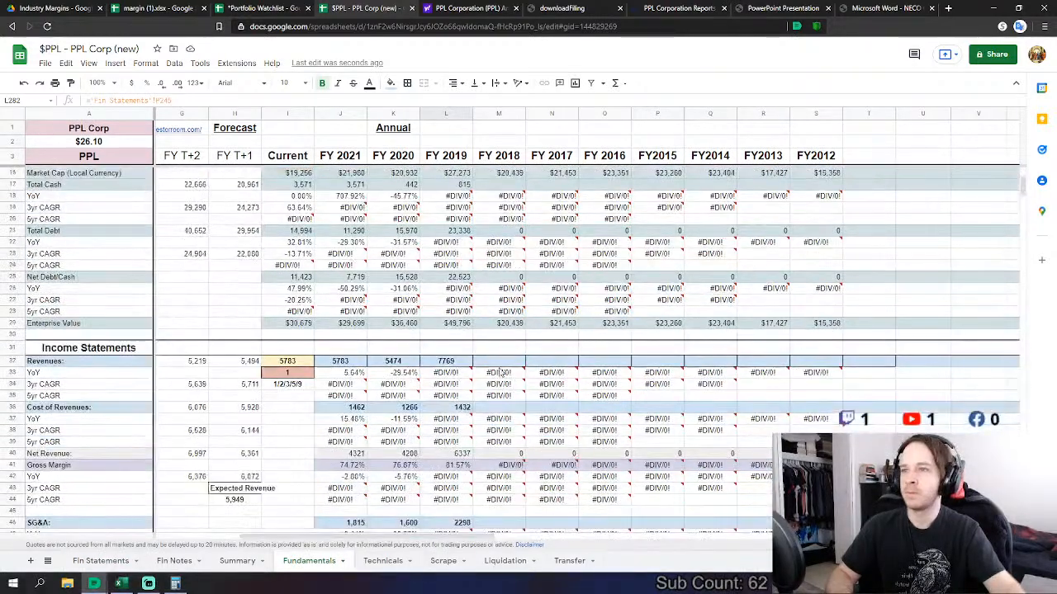
{"action": "left_click", "coordinate": [501, 364]}
{"action": "type", "text": "="}
{"action": "left_click", "coordinate": [101, 561]}
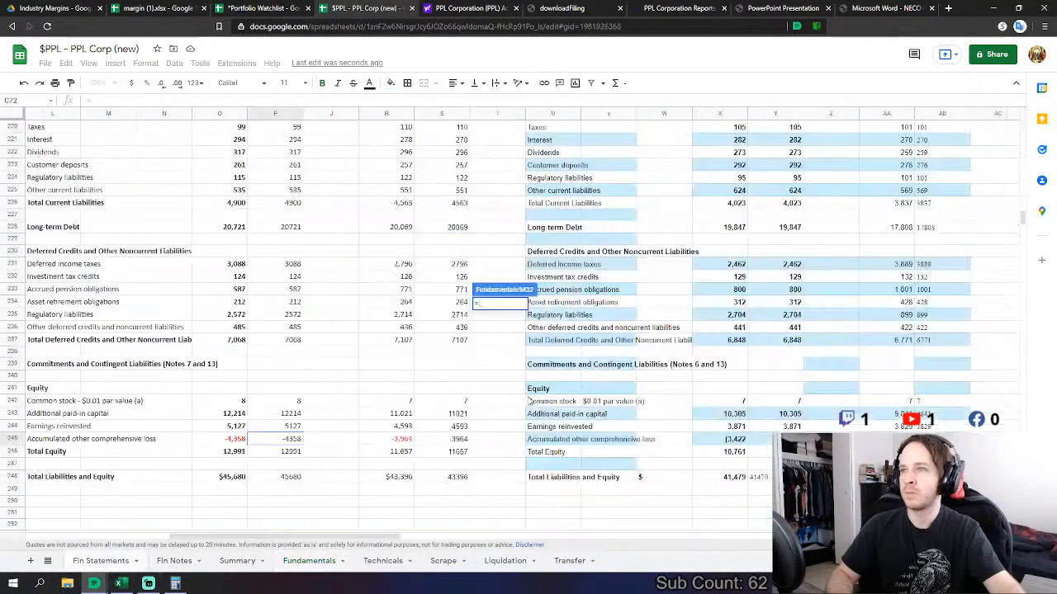
{"action": "left_click_drag", "start_coordinate": [1021, 224], "coordinate": [1016, 155]}
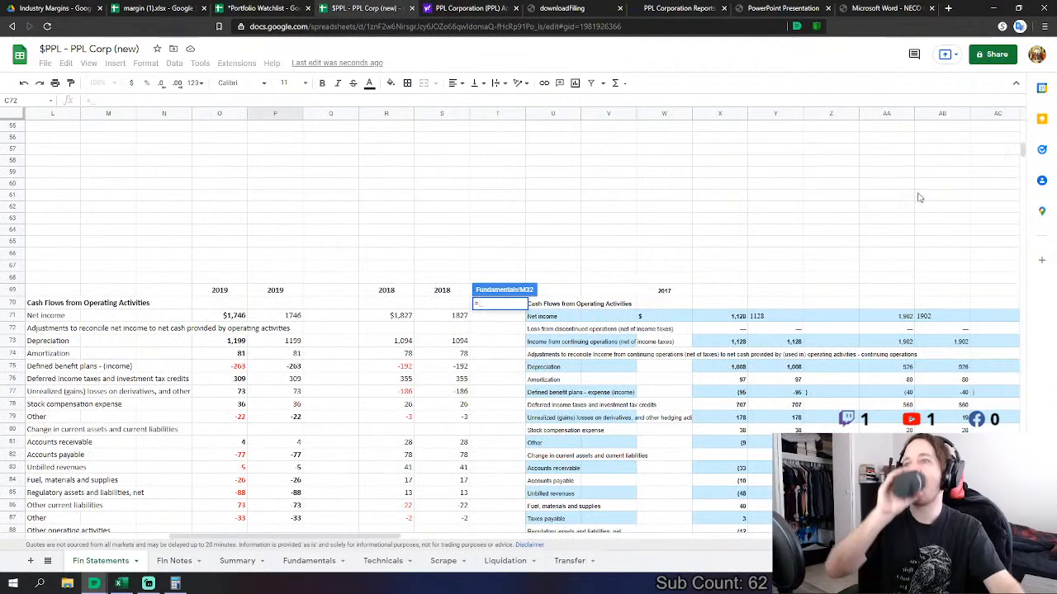
{"action": "left_click", "coordinate": [454, 316]}
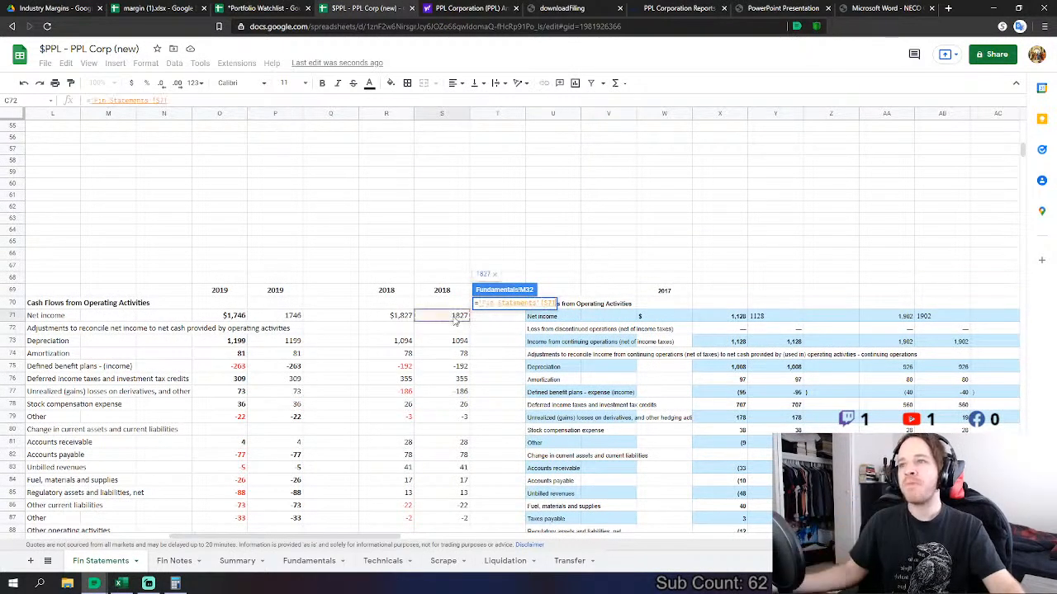
{"action": "key", "text": "Return"}
{"action": "scroll", "coordinate": [448, 307], "scroll_direction": "down", "scroll_amount": 1}
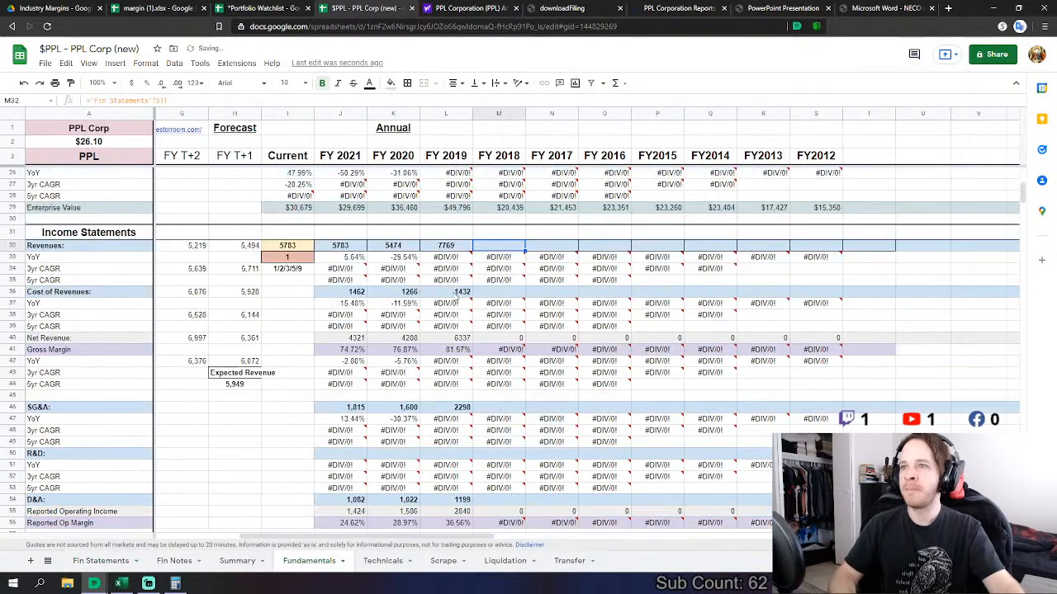
{"action": "left_click", "coordinate": [483, 291]}
{"action": "type", "text": "="}
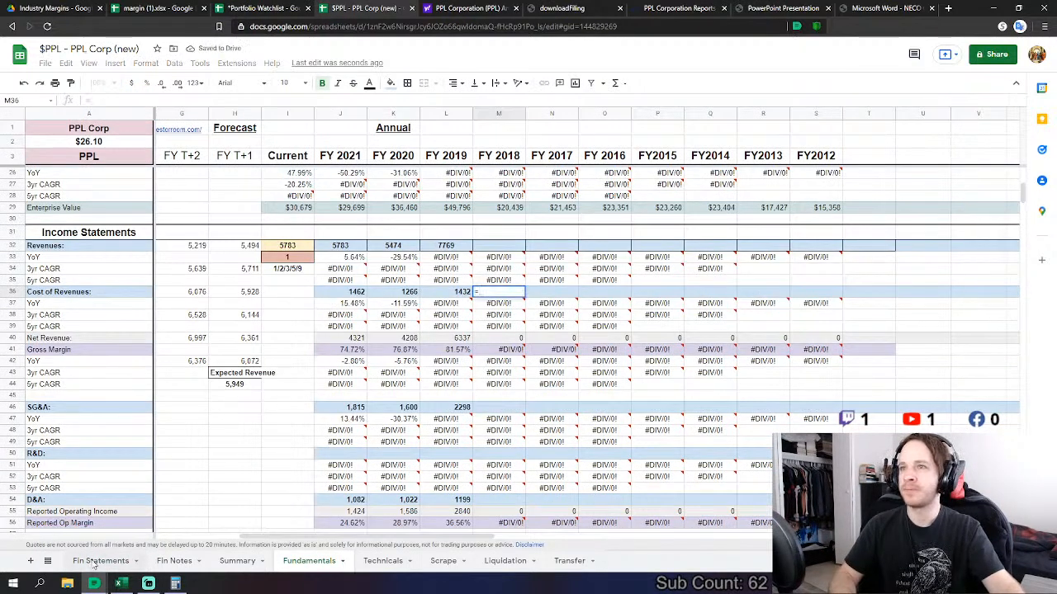
{"action": "left_click", "coordinate": [100, 560]}
{"action": "scroll", "coordinate": [377, 425], "scroll_direction": "down", "scroll_amount": 3}
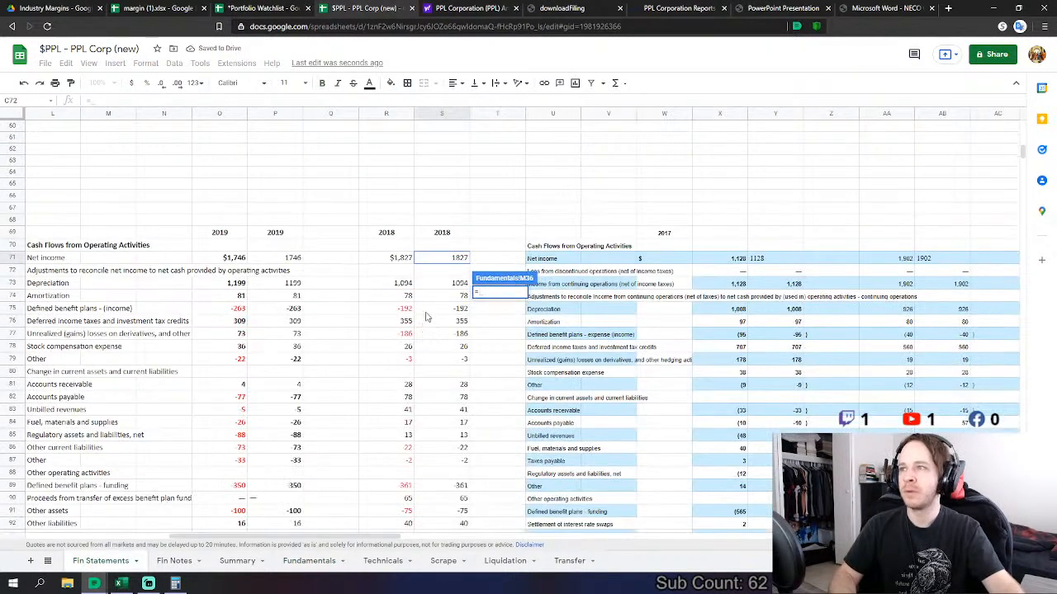
{"action": "scroll", "coordinate": [432, 279], "scroll_direction": "up", "scroll_amount": 1}
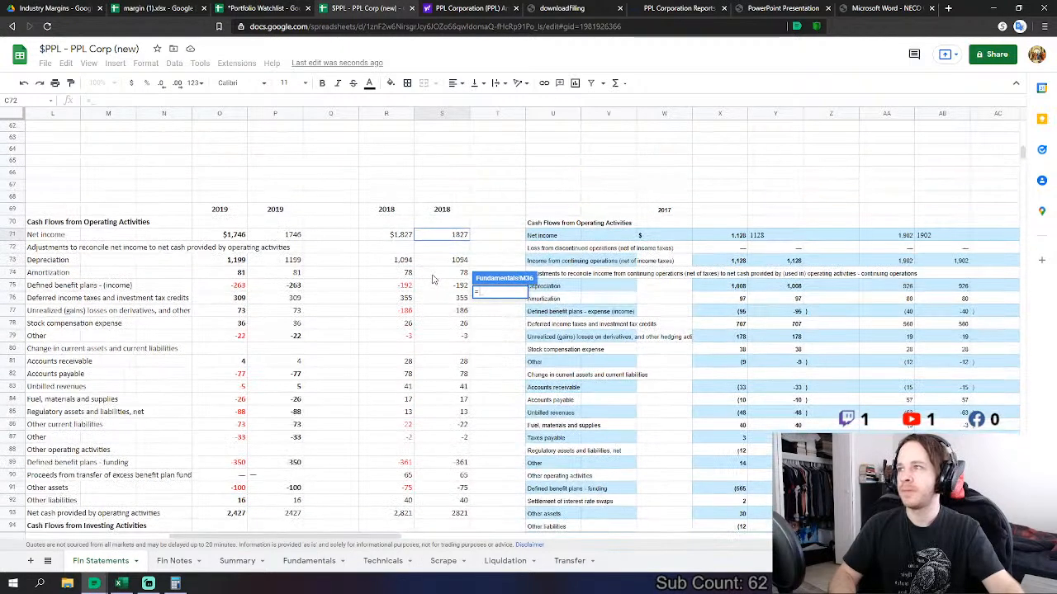
{"action": "key", "text": "Escape"}
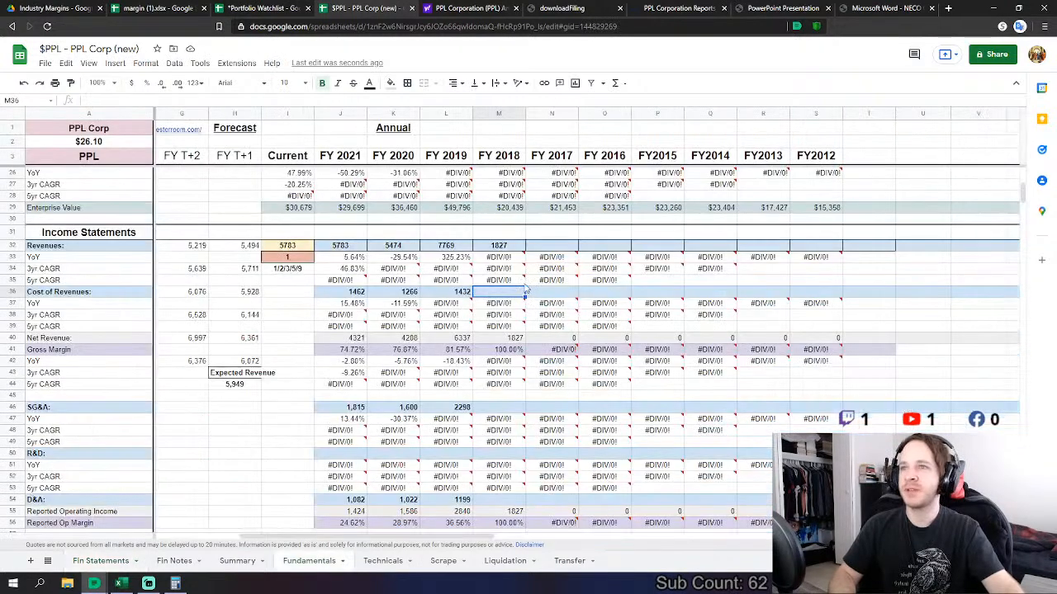
- Replace the FY 2018 Revenues formula with a link to the 2018 operating revenues in Fin Statements, cell S7
{"action": "left_click", "coordinate": [505, 247]}
{"action": "type", "text": "="}
{"action": "left_click", "coordinate": [95, 562]}
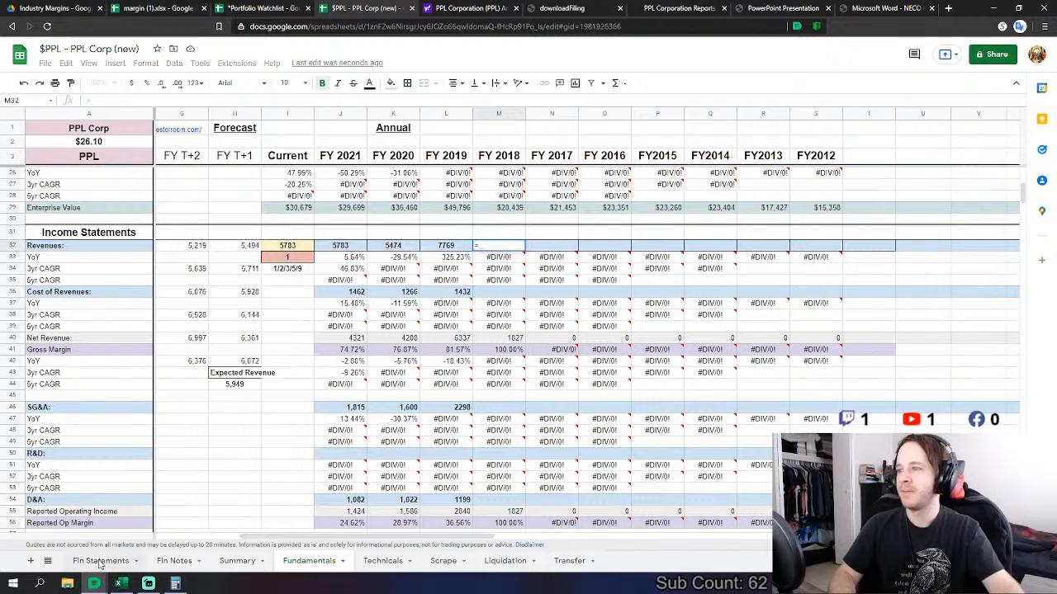
{"action": "scroll", "coordinate": [476, 276], "scroll_direction": "up", "scroll_amount": 5}
{"action": "scroll", "coordinate": [475, 275], "scroll_direction": "up", "scroll_amount": 10}
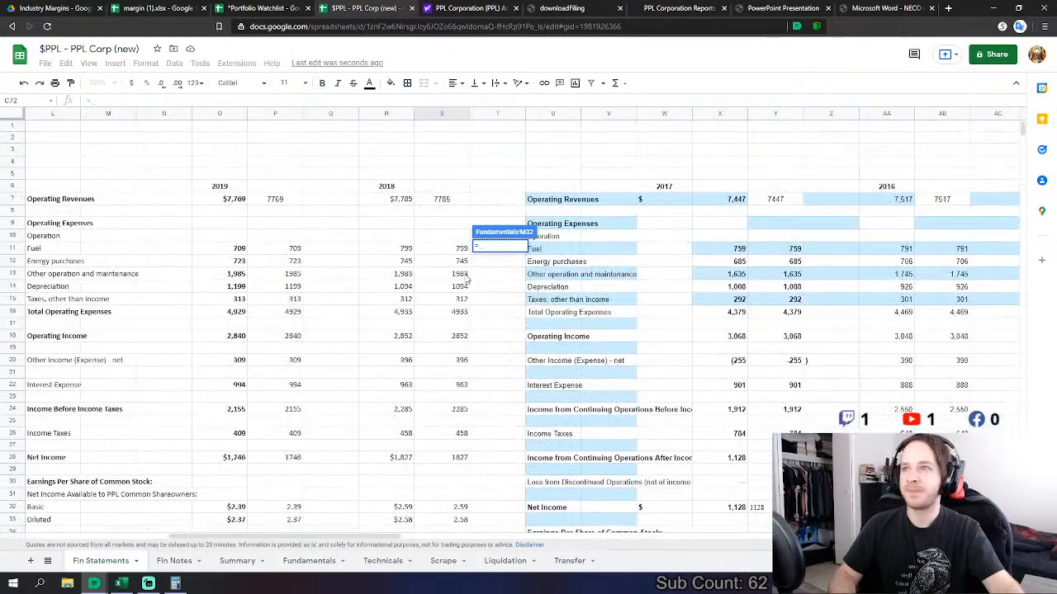
{"action": "left_click", "coordinate": [453, 204]}
{"action": "key", "text": "Return"}
- Fill FY 2018 Cost of Revenues with the sum of 2018 fuel and energy purchases from Fin Statements, cells S11 and S12
{"action": "left_click", "coordinate": [489, 290]}
{"action": "type", "text": "="}
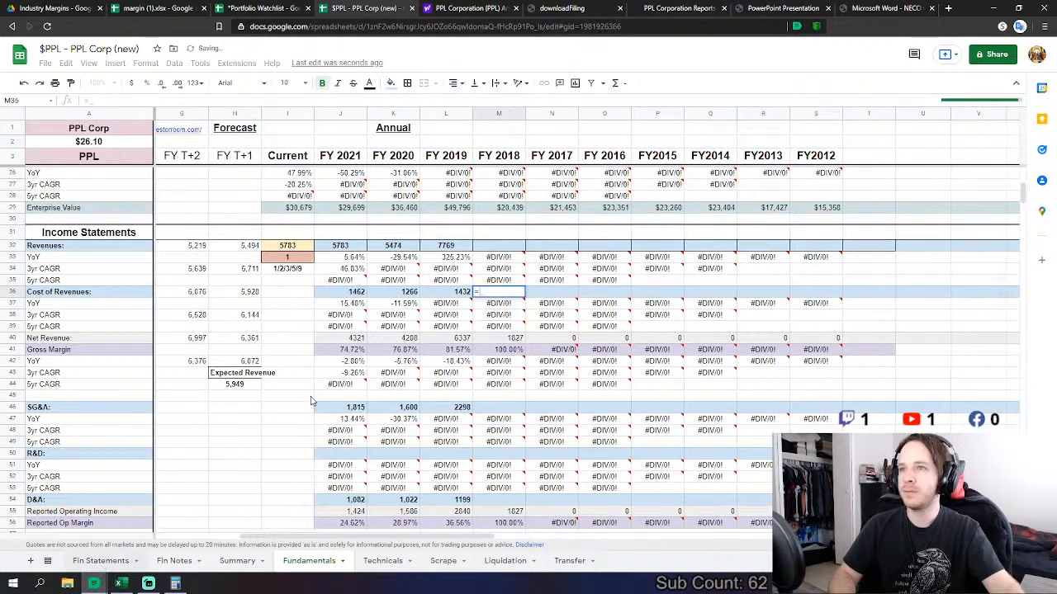
{"action": "left_click", "coordinate": [106, 561]}
{"action": "left_click", "coordinate": [457, 248]}
{"action": "type", "text": "+"}
{"action": "left_click", "coordinate": [460, 261]}
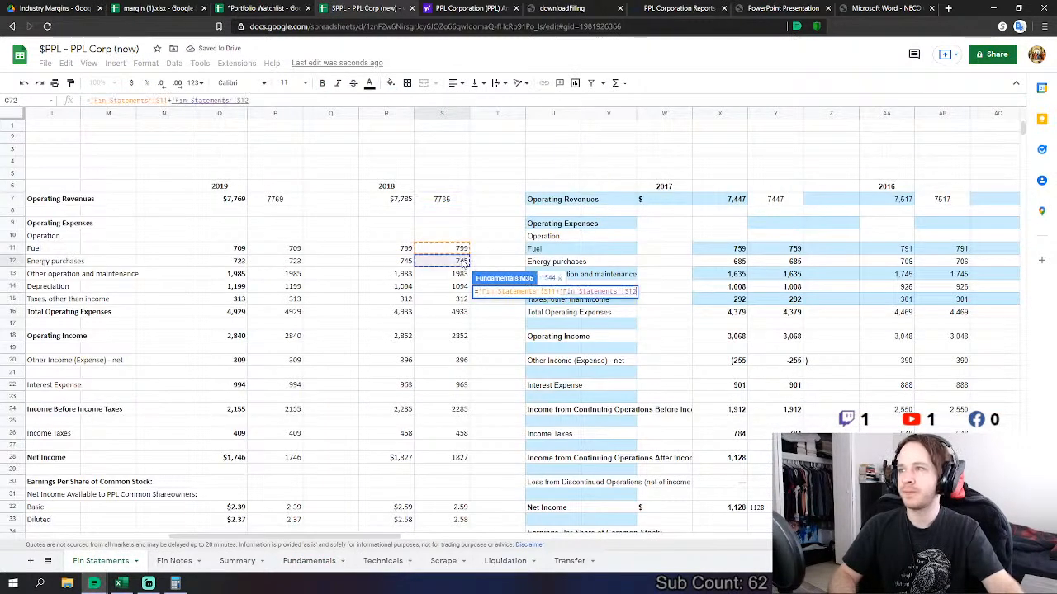
{"action": "key", "text": "Return"}
- Fill FY 2018 SG&A with 2018 other operation and maintenance plus taxes other than income from Fin Statements, cells S13 and S15
{"action": "left_click", "coordinate": [495, 349]}
{"action": "type", "text": "="}
{"action": "left_click", "coordinate": [108, 561]}
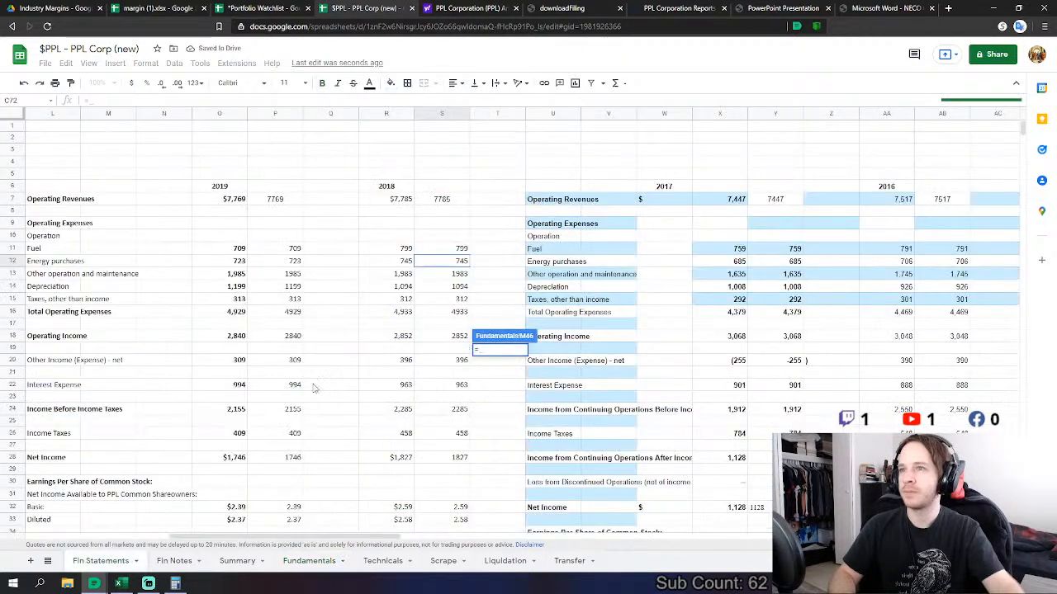
{"action": "left_click", "coordinate": [460, 280]}
{"action": "type", "text": "+"}
{"action": "left_click", "coordinate": [461, 299]}
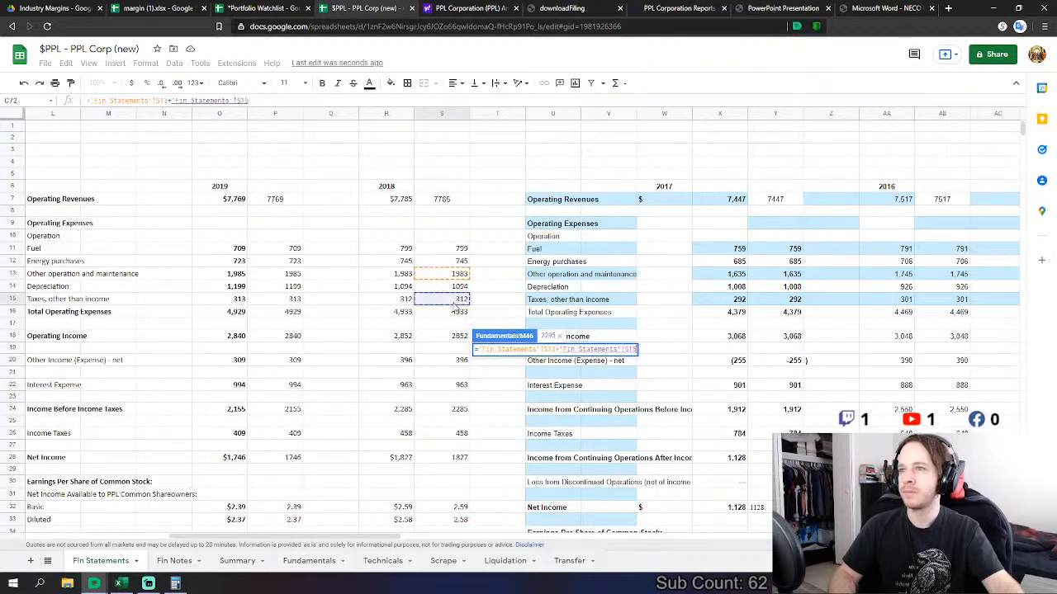
{"action": "key", "text": "Return"}
- Fill FY 2018 D&A in the income statement section with the 2018 depreciation figure from Fin Statements, cell S14
{"action": "left_click", "coordinate": [499, 442]}
{"action": "scroll", "coordinate": [498, 441], "scroll_direction": "down", "scroll_amount": 2}
{"action": "type", "text": "="}
{"action": "left_click", "coordinate": [99, 562]}
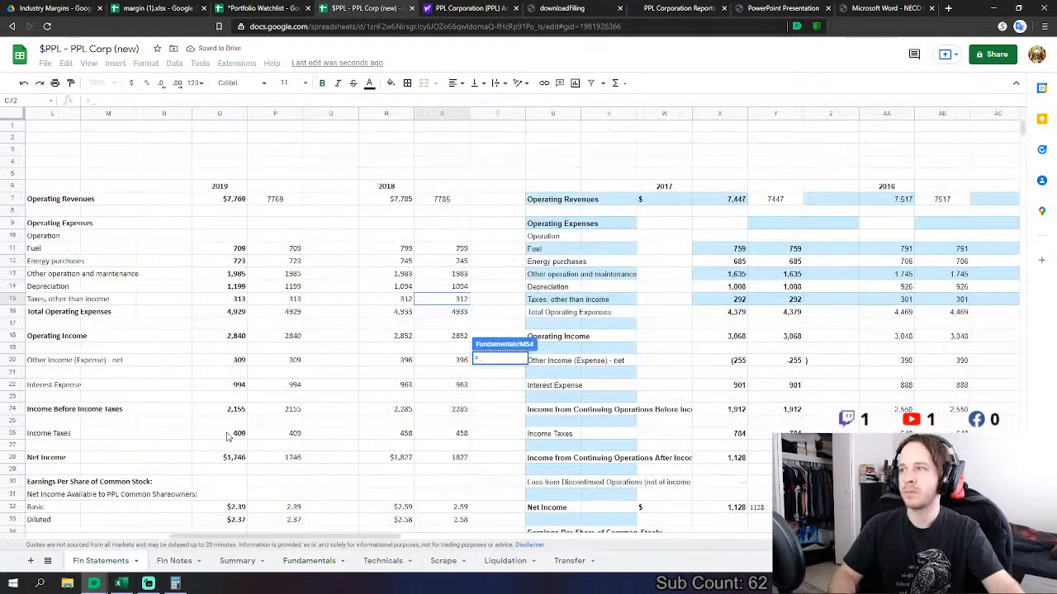
{"action": "left_click", "coordinate": [456, 289]}
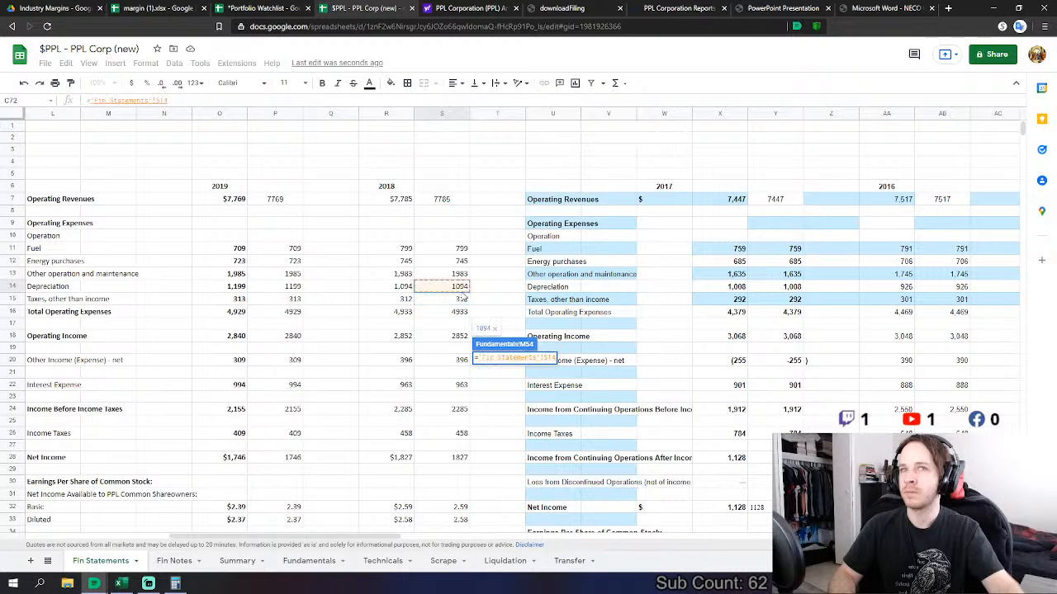
{"action": "key", "text": "Return"}
- Fill FY 2018 Interest Expense with the 2018 interest expense figure from Fin Statements, cell S22
{"action": "scroll", "coordinate": [512, 307], "scroll_direction": "down", "scroll_amount": 5}
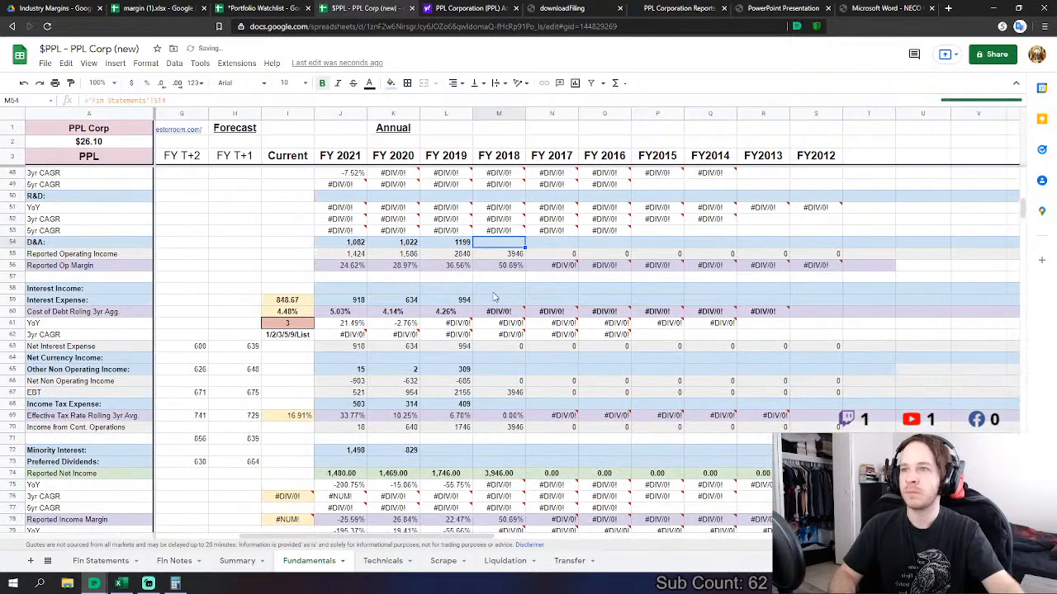
{"action": "left_click", "coordinate": [510, 301]}
{"action": "type", "text": "="}
{"action": "left_click", "coordinate": [99, 562]}
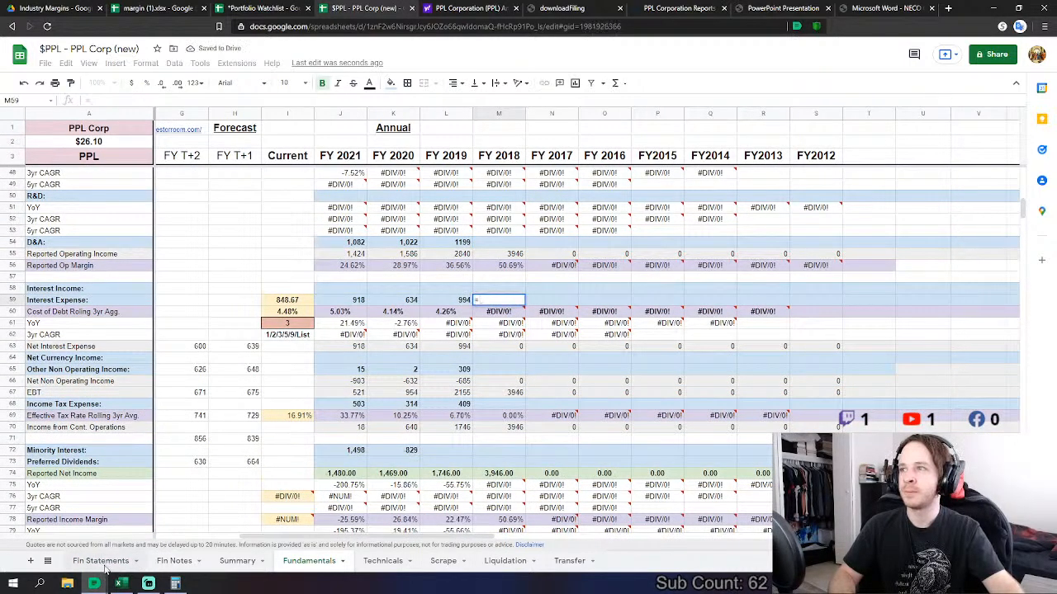
{"action": "left_click", "coordinate": [463, 393]}
{"action": "key", "text": "Return"}
- Fill FY 2018 Other Non Operating Income with the 2018 net other income figure from Fin Statements, cell S20
{"action": "left_click", "coordinate": [496, 373]}
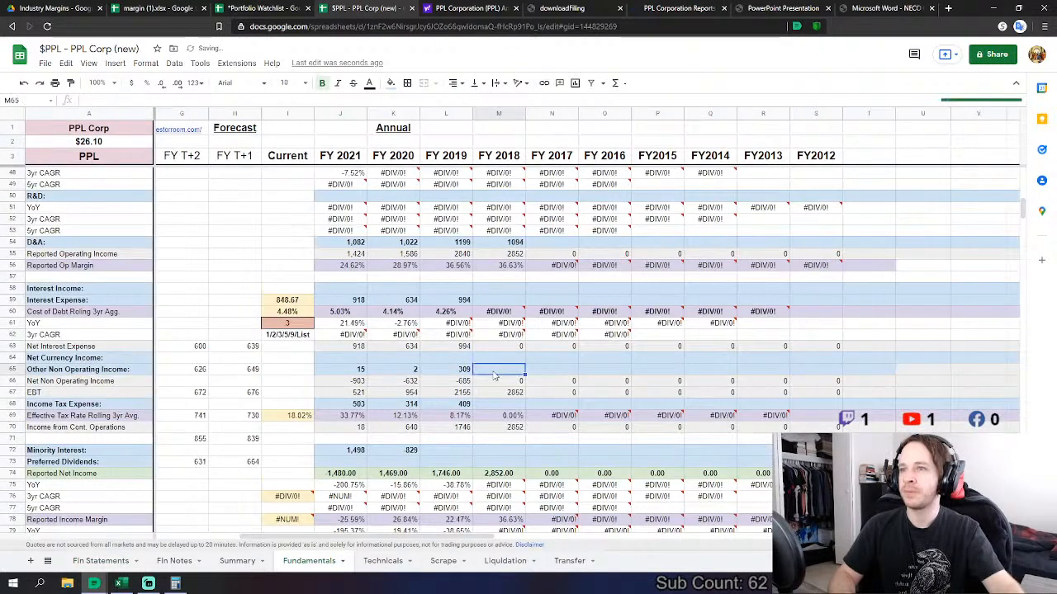
{"action": "left_click", "coordinate": [100, 561]}
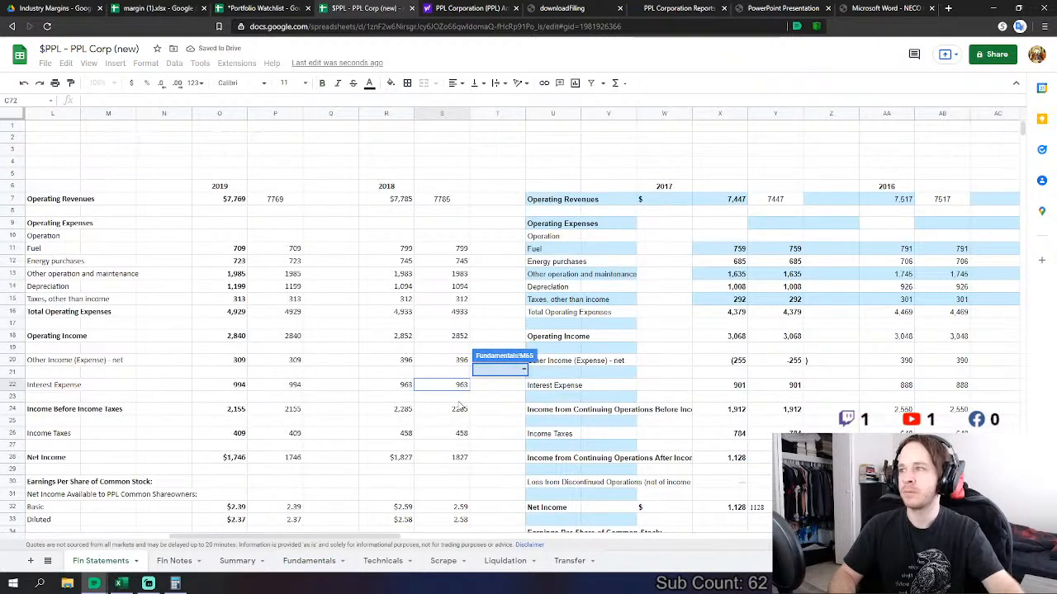
{"action": "left_click", "coordinate": [460, 360]}
{"action": "key", "text": "Return"}
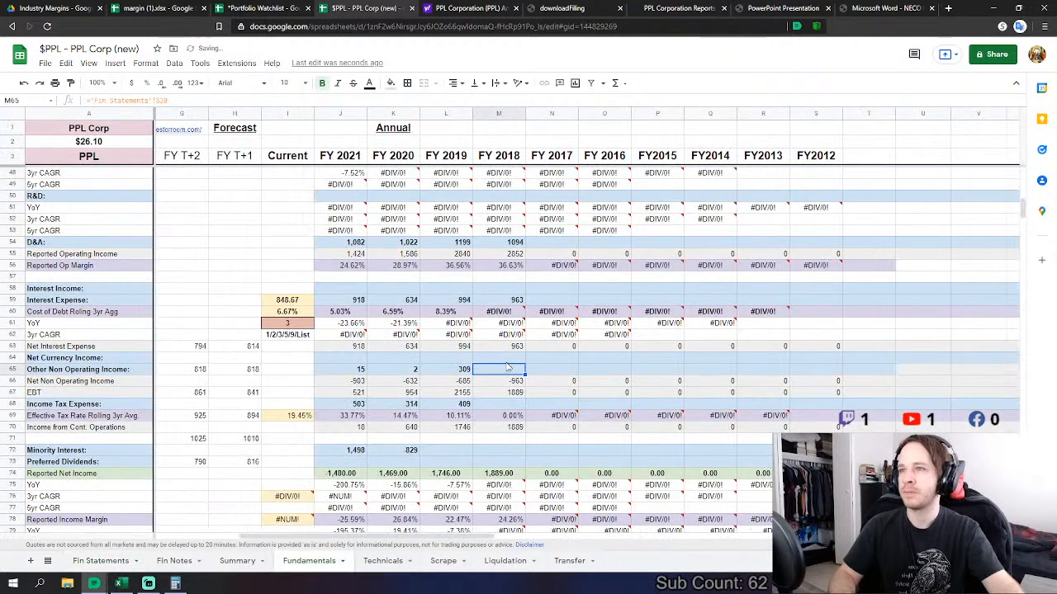
- Fill FY 2018 Income Tax Expense with the 2018 income taxes figure from Fin Statements, cell S26
{"action": "scroll", "coordinate": [508, 366], "scroll_direction": "down", "scroll_amount": 2}
{"action": "left_click", "coordinate": [503, 346]}
{"action": "type", "text": "="}
{"action": "left_click", "coordinate": [104, 560]}
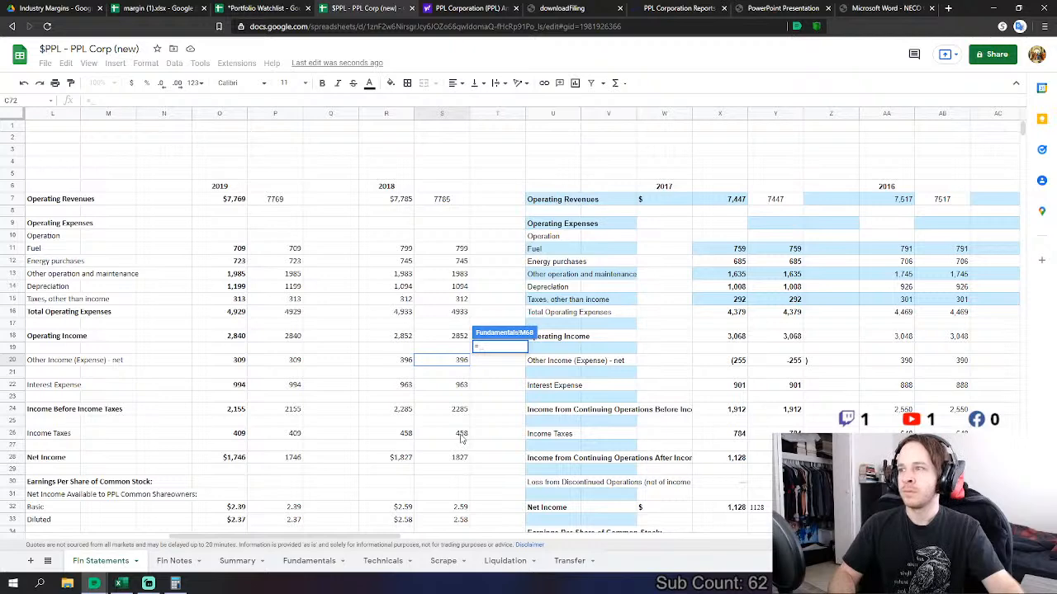
{"action": "left_click", "coordinate": [461, 433]}
{"action": "key", "text": "Return"}
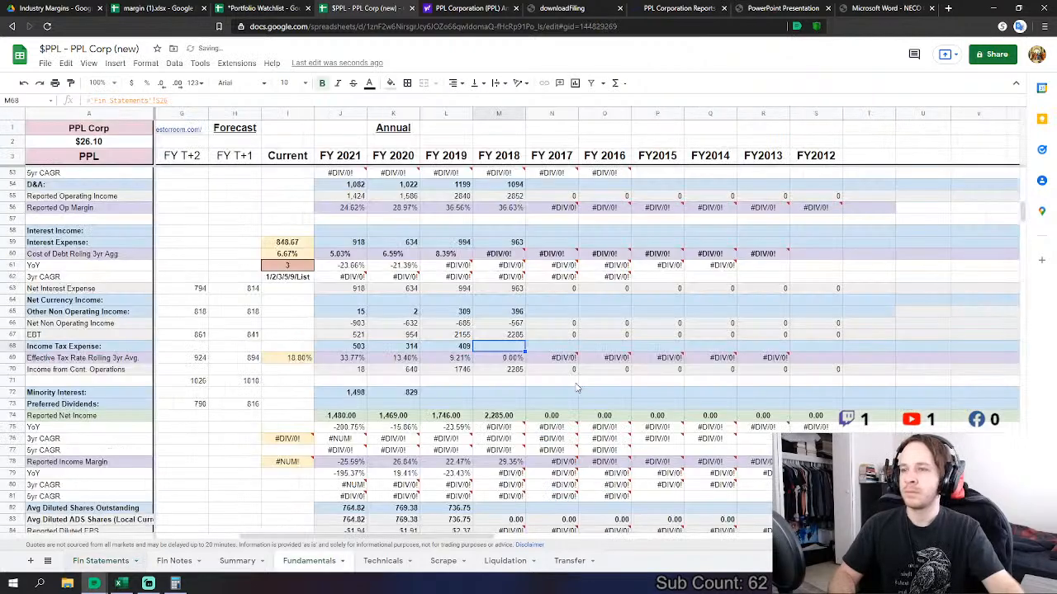
- Fill FY 2018 Avg Diluted Shares Outstanding with the 2018 diluted share count from Fin Statements, cell S37, divided by 1000
{"action": "scroll", "coordinate": [578, 386], "scroll_direction": "down", "scroll_amount": 3}
{"action": "left_click", "coordinate": [500, 428]}
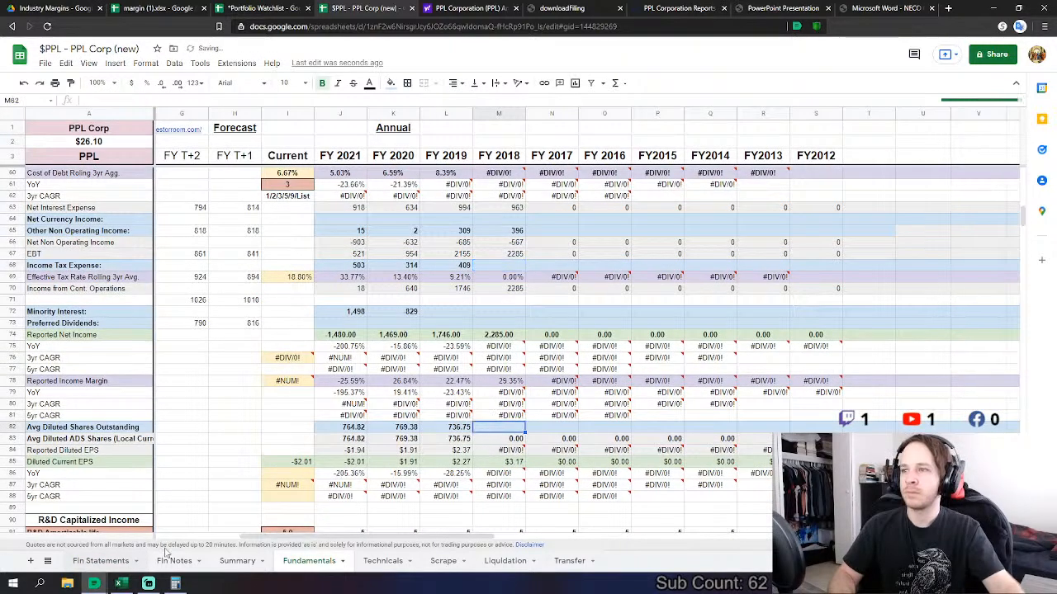
{"action": "type", "text": "="}
{"action": "left_click", "coordinate": [100, 560]}
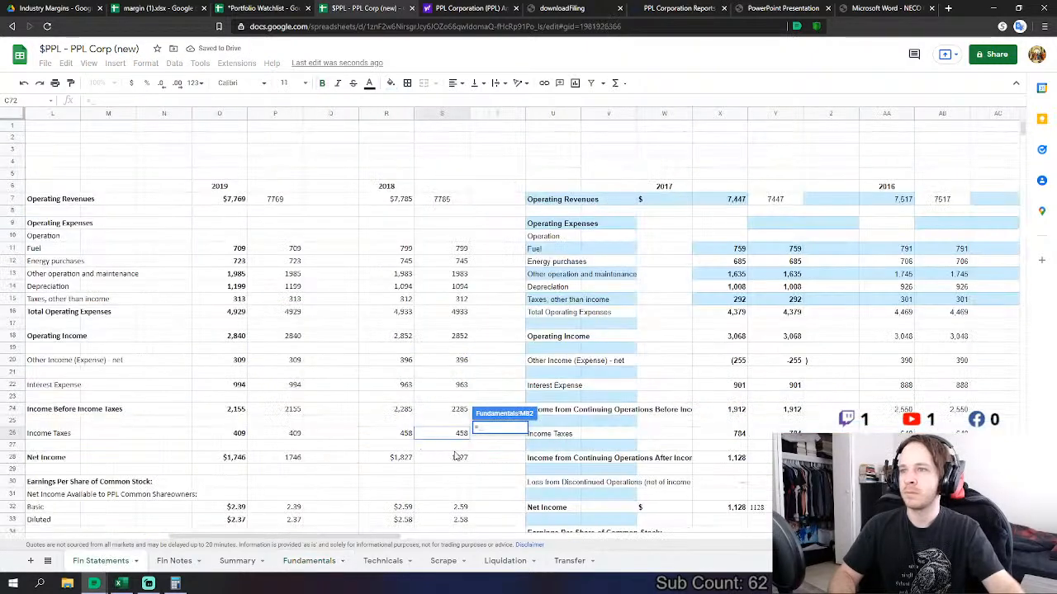
{"action": "scroll", "coordinate": [454, 453], "scroll_direction": "down", "scroll_amount": 4}
{"action": "left_click", "coordinate": [454, 423]}
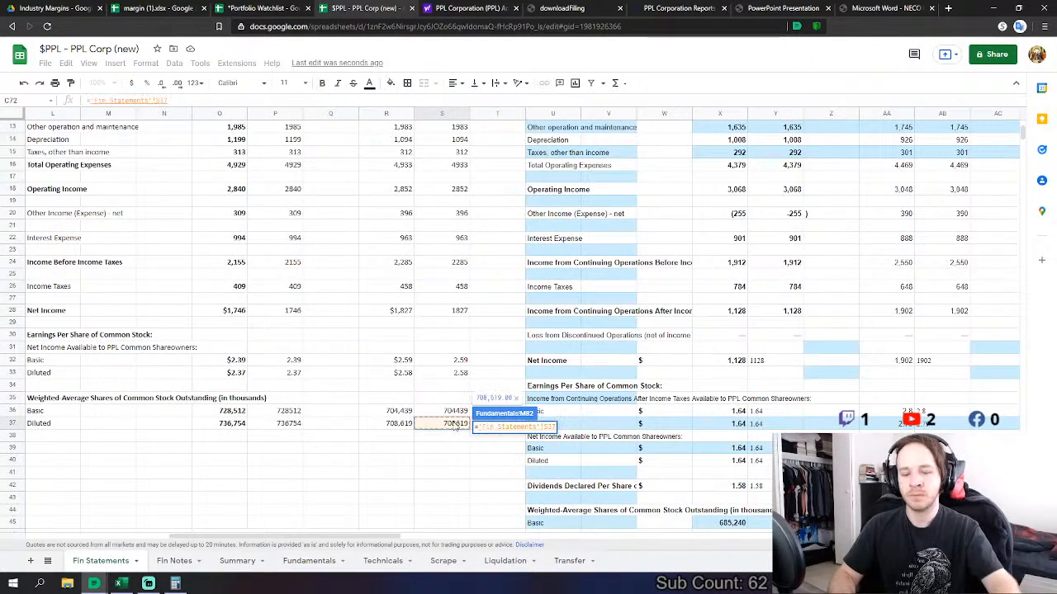
{"action": "type", "text": "/1000"}
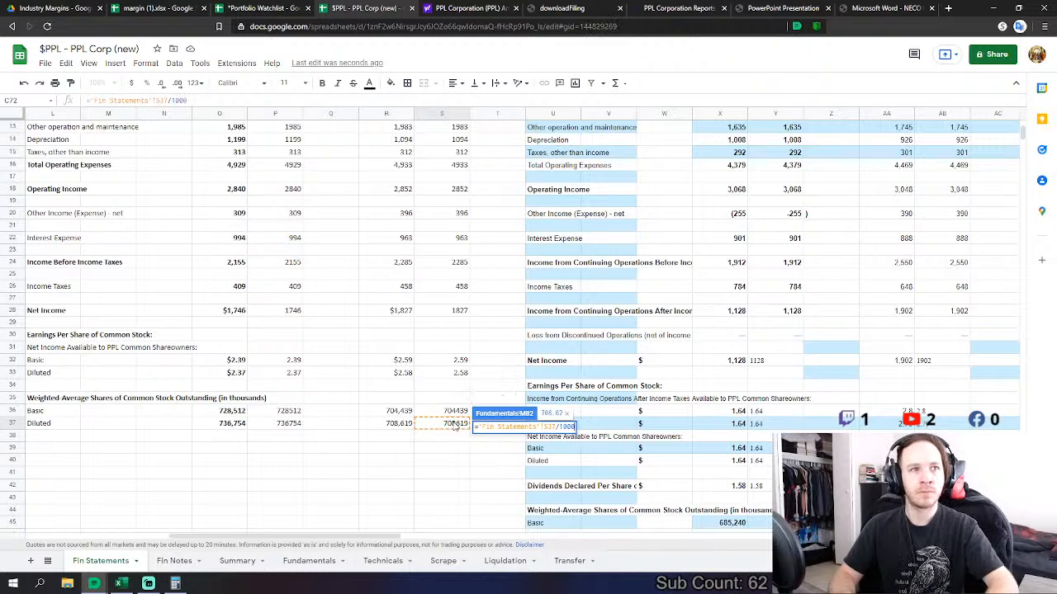
{"action": "key", "text": "Return"}
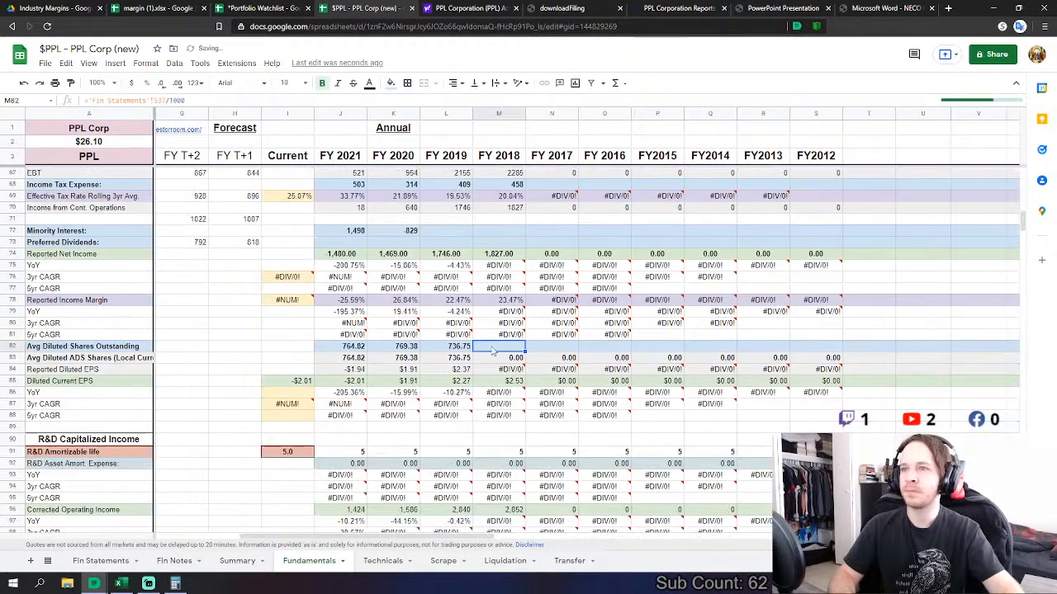
- Fill FY 2018 CF Depreciation & Amortization with the sum of 2018 depreciation and amortization from Fin Statements, cells S73 and S74
{"action": "scroll", "coordinate": [495, 372], "scroll_direction": "down", "scroll_amount": 1}
{"action": "scroll", "coordinate": [507, 403], "scroll_direction": "down", "scroll_amount": 3}
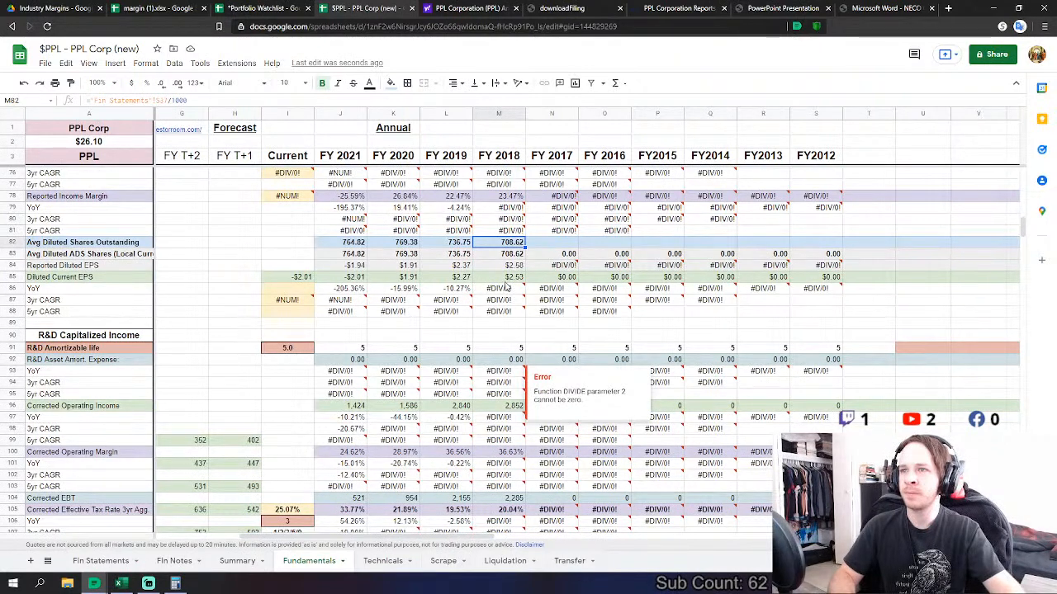
{"action": "scroll", "coordinate": [504, 314], "scroll_direction": "down", "scroll_amount": 5}
{"action": "scroll", "coordinate": [492, 361], "scroll_direction": "up", "scroll_amount": 5}
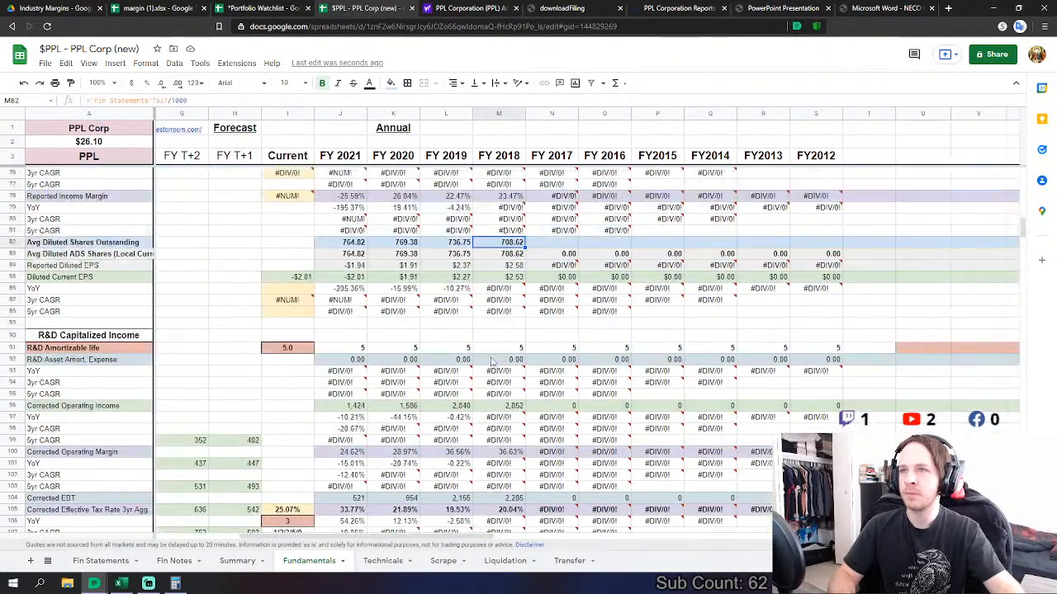
{"action": "scroll", "coordinate": [492, 360], "scroll_direction": "up", "scroll_amount": 1}
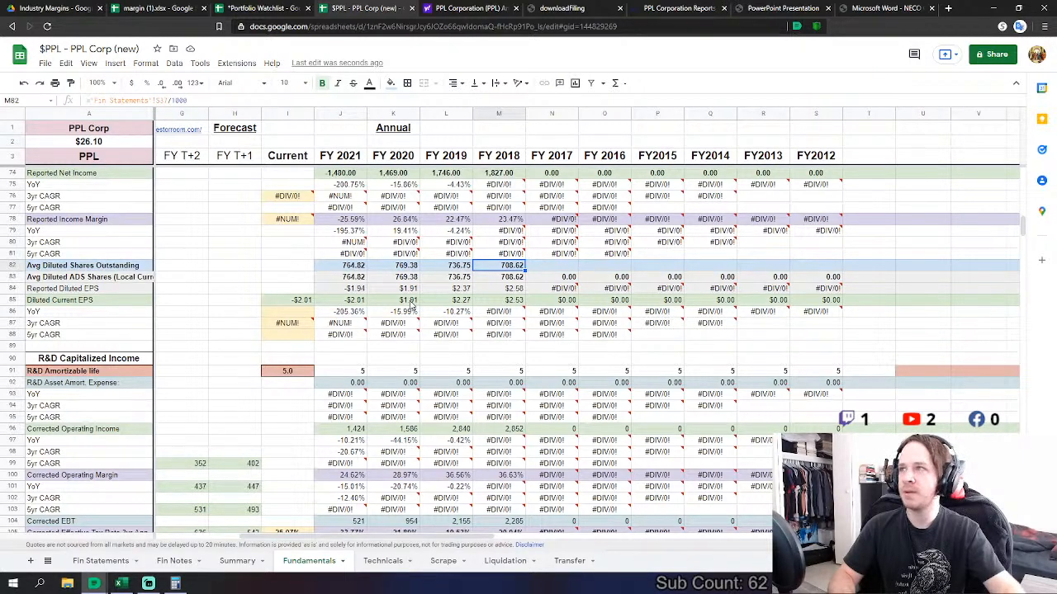
{"action": "scroll", "coordinate": [495, 380], "scroll_direction": "down", "scroll_amount": 10}
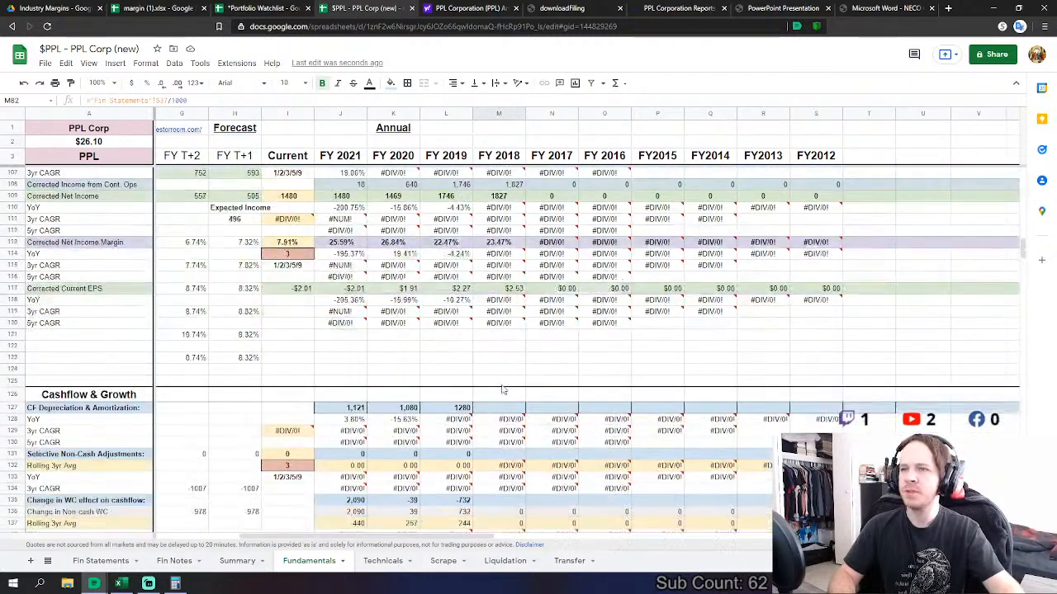
{"action": "scroll", "coordinate": [503, 390], "scroll_direction": "down", "scroll_amount": 2}
{"action": "left_click", "coordinate": [505, 327]}
{"action": "type", "text": "="}
{"action": "left_click", "coordinate": [101, 560]}
{"action": "scroll", "coordinate": [404, 413], "scroll_direction": "down", "scroll_amount": 14}
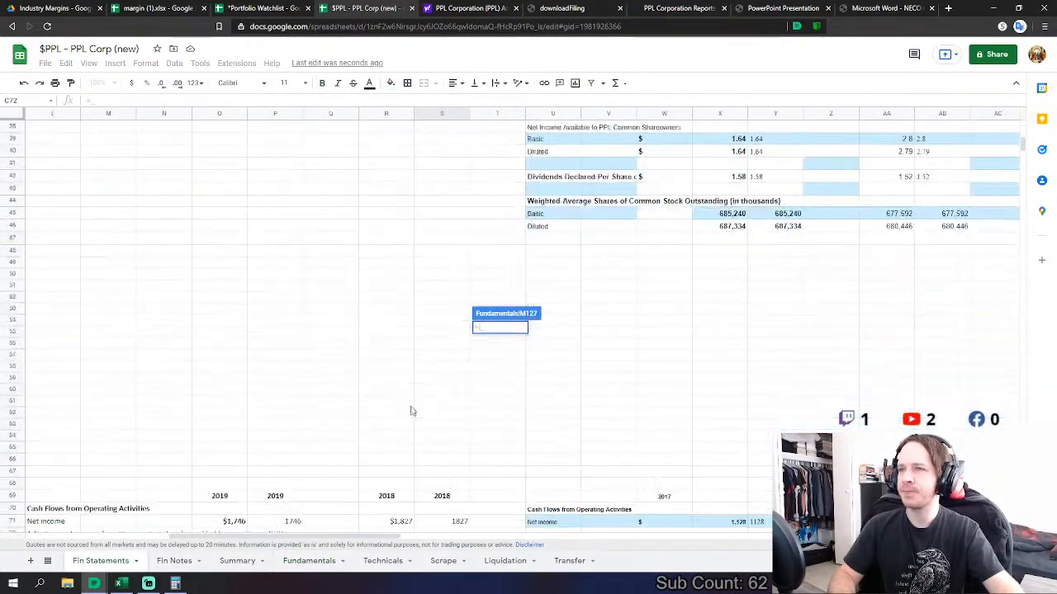
{"action": "left_click", "coordinate": [455, 283]}
{"action": "type", "text": "+"}
{"action": "left_click", "coordinate": [460, 295]}
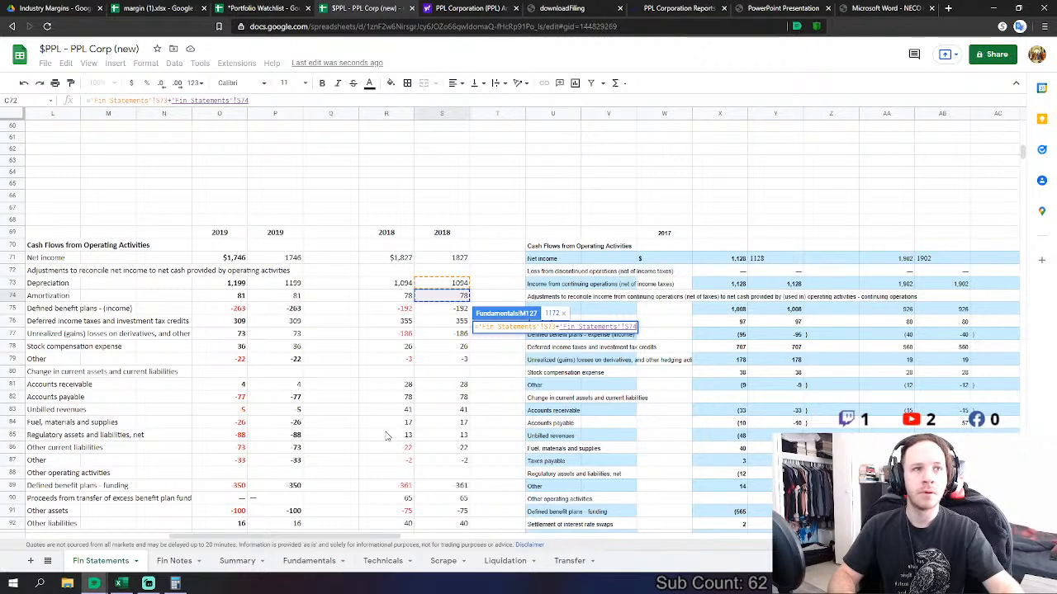
{"action": "key", "text": "Return"}
- Set FY 2018 Selective Non-Cash Adjustments to 0
{"action": "left_click", "coordinate": [508, 373]}
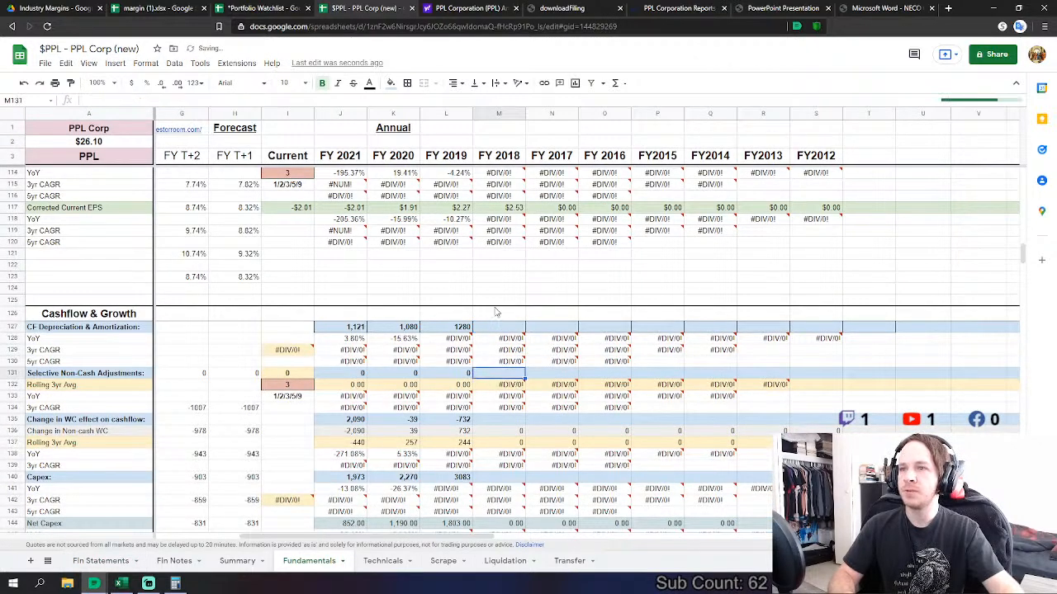
{"action": "scroll", "coordinate": [491, 315], "scroll_direction": "down", "scroll_amount": 1}
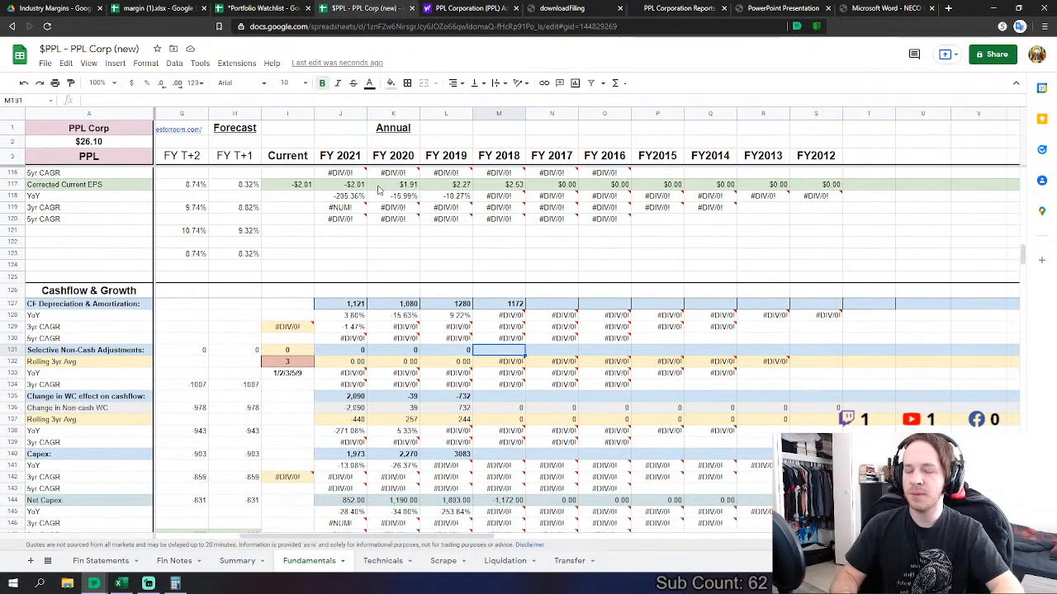
{"action": "type", "text": "0"}
{"action": "key", "text": "Return"}
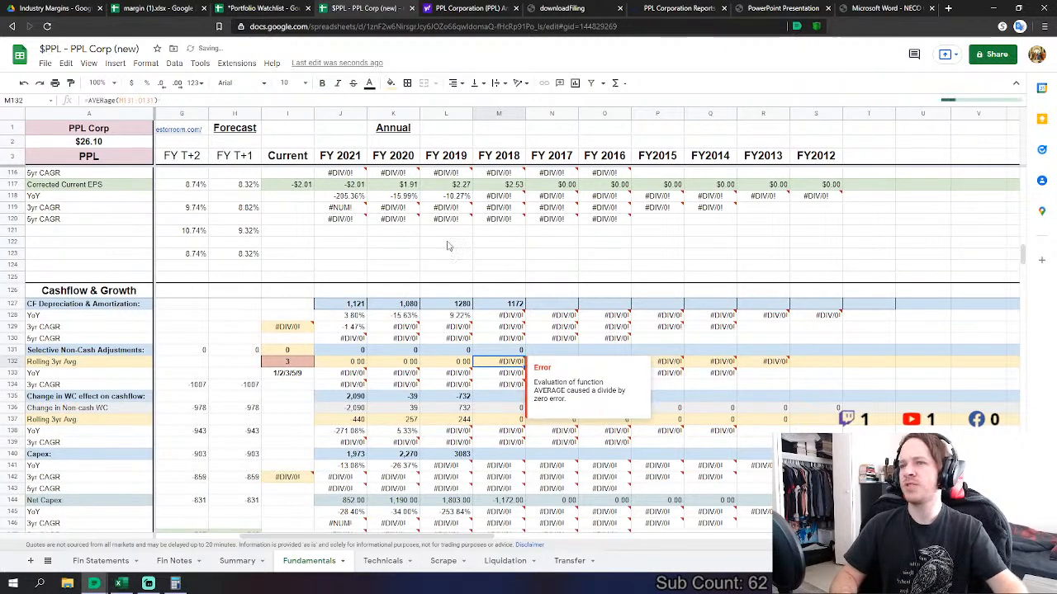
- Fill FY 2018 Change in WC effect on cashflow with the sum of the 2018 working-capital and other operating items in Fin Statements, S81:S92
{"action": "scroll", "coordinate": [442, 352], "scroll_direction": "down", "scroll_amount": 2}
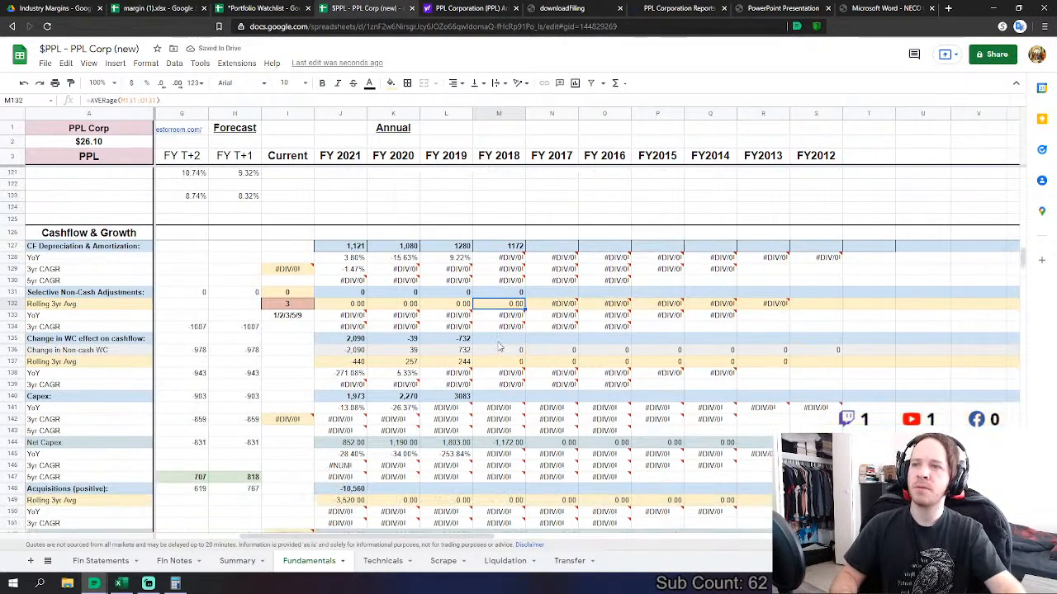
{"action": "left_click", "coordinate": [518, 339]}
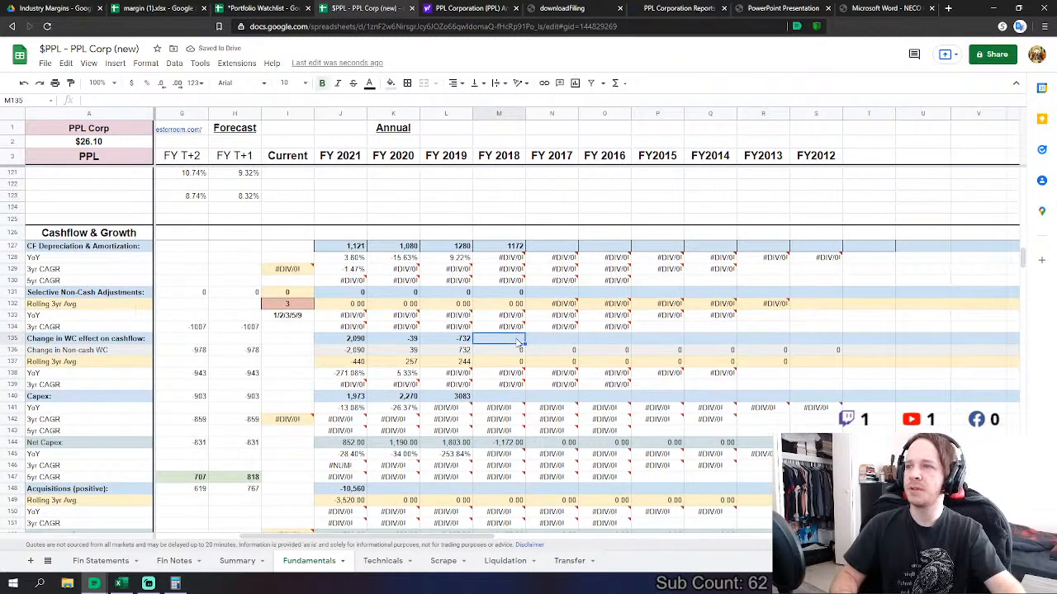
{"action": "type", "text": "="}
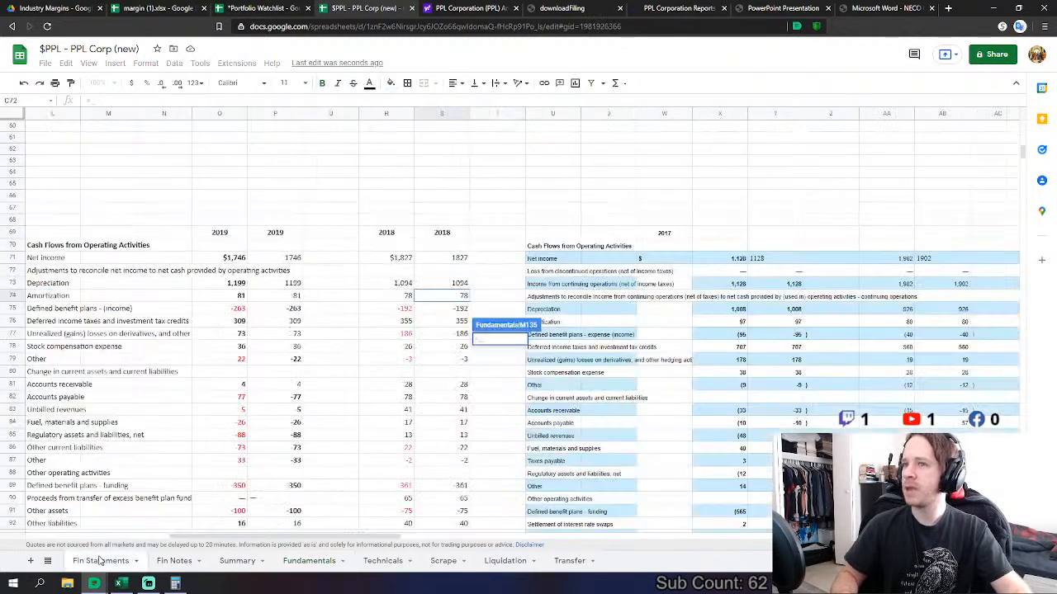
{"action": "left_click", "coordinate": [86, 563]}
{"action": "type", "text": "sum"}
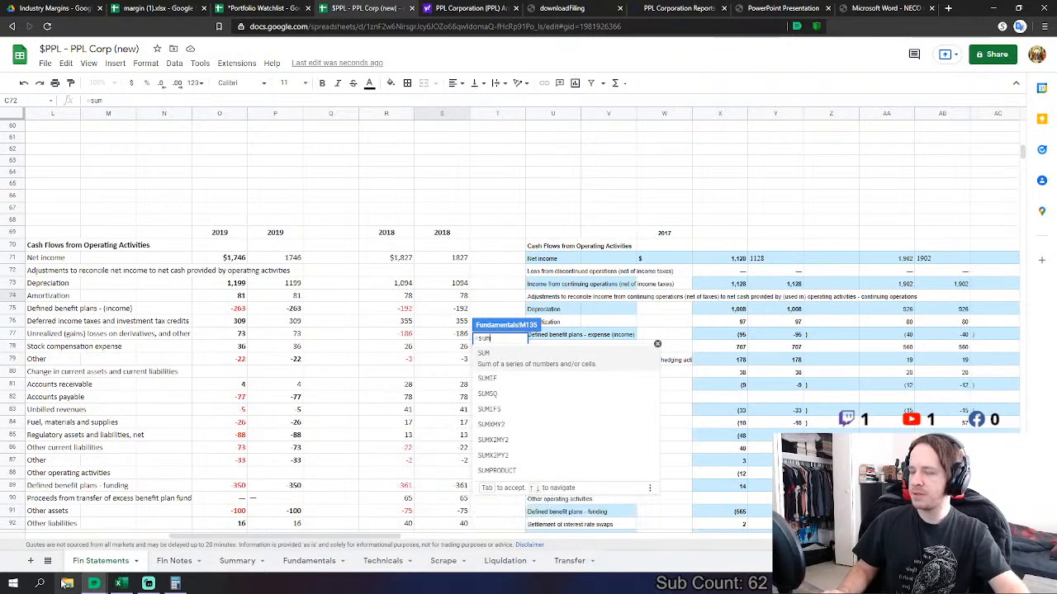
{"action": "left_click", "coordinate": [557, 363]}
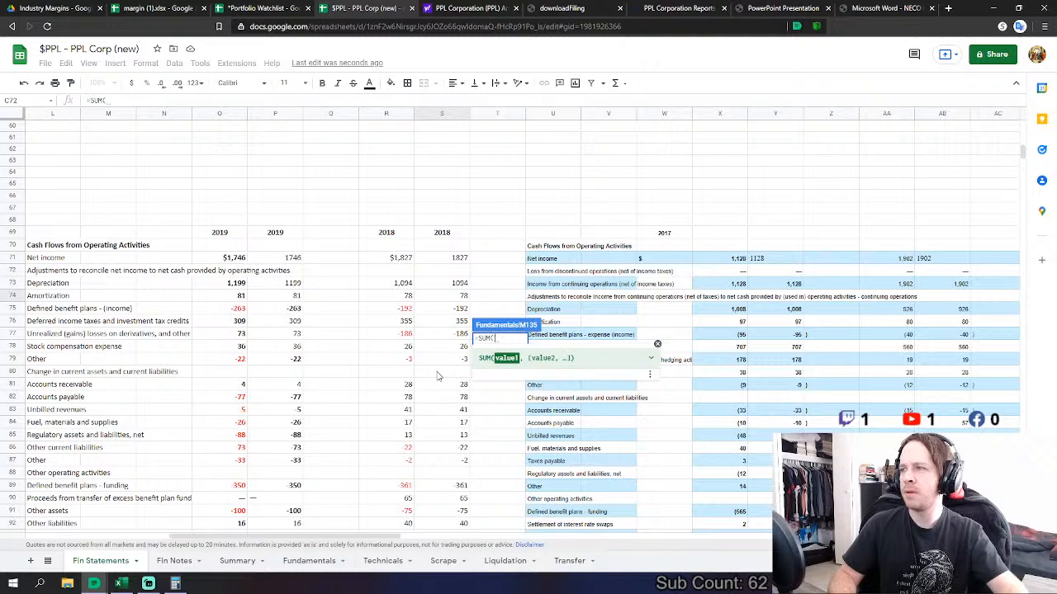
{"action": "left_click_drag", "start_coordinate": [459, 386], "coordinate": [458, 473]}
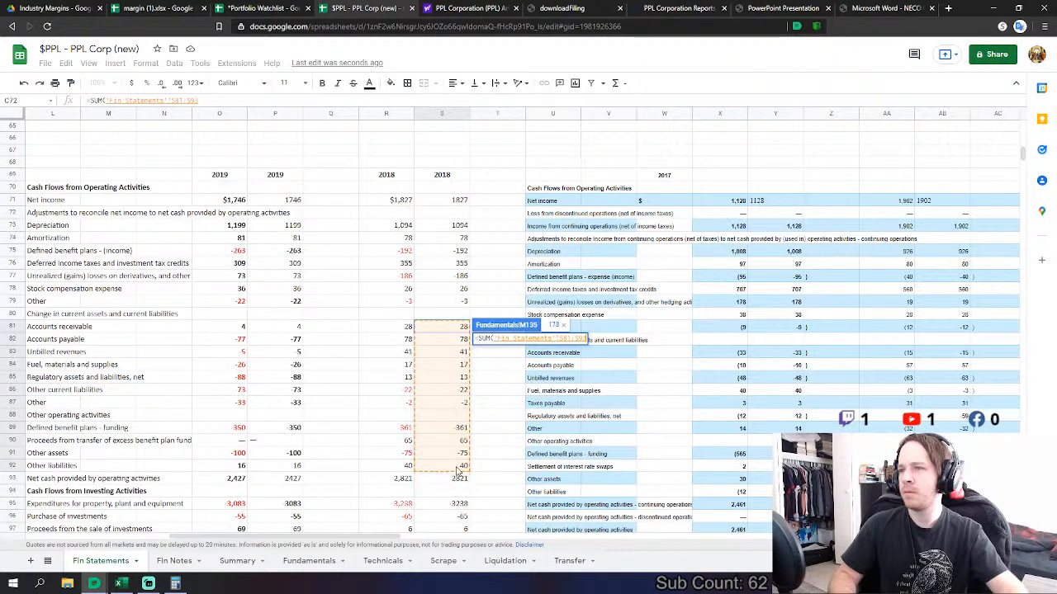
{"action": "key", "text": "Return"}
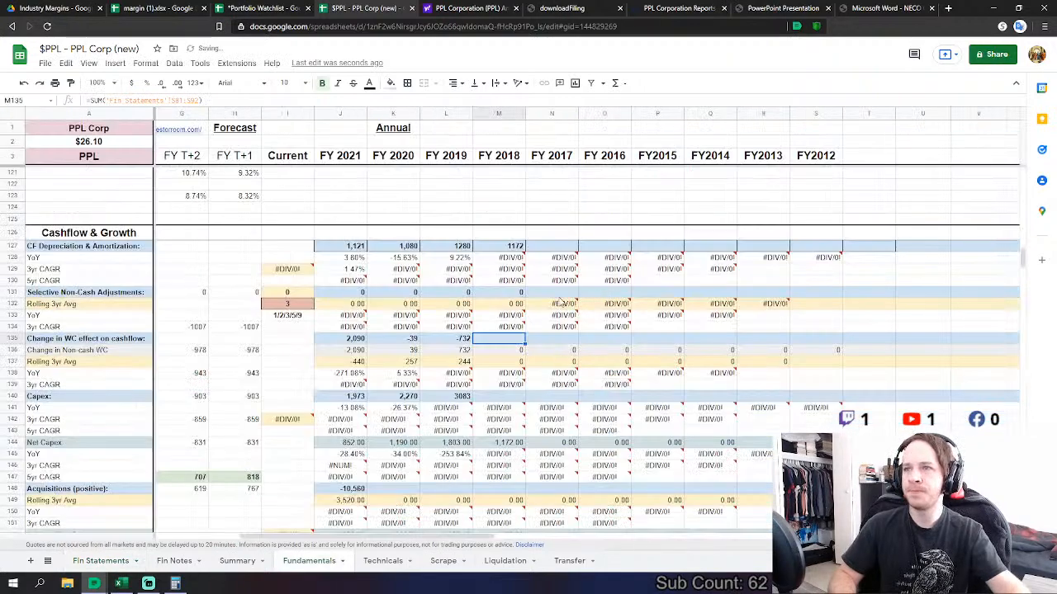
- Fill FY 2018 Capex with the negated 2018 expenditures for property, plant and equipment from Fin Statements, cell S95
{"action": "scroll", "coordinate": [469, 356], "scroll_direction": "down", "scroll_amount": 1}
{"action": "left_click", "coordinate": [499, 339]}
{"action": "type", "text": "="}
{"action": "left_click", "coordinate": [101, 560]}
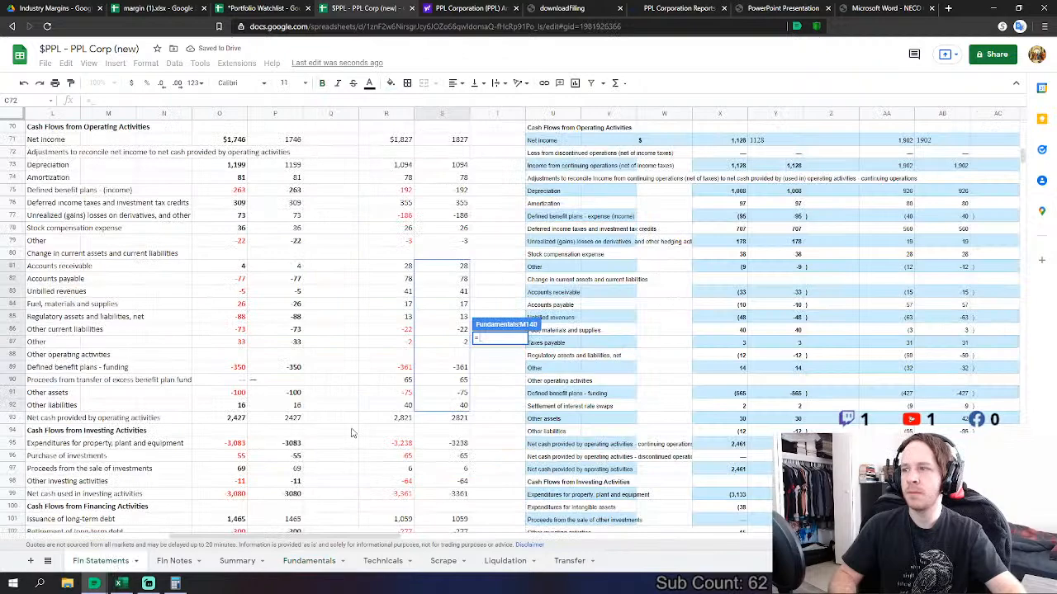
{"action": "scroll", "coordinate": [350, 433], "scroll_direction": "down", "scroll_amount": 1}
{"action": "left_click", "coordinate": [454, 380]}
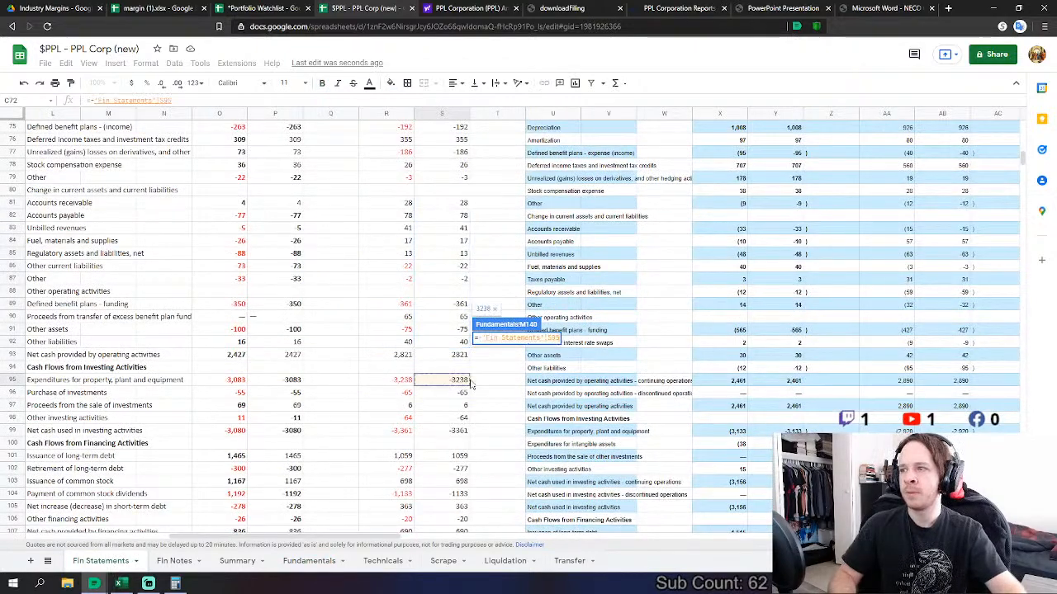
{"action": "key", "text": "Return"}
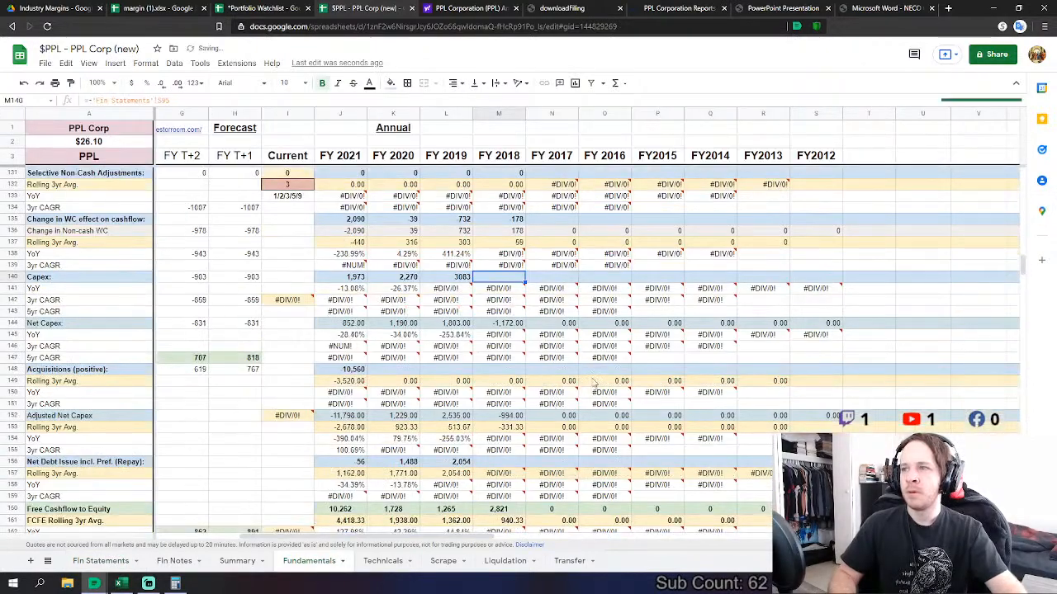
{"action": "left_click", "coordinate": [520, 404]}
{"action": "scroll", "coordinate": [430, 412], "scroll_direction": "down", "scroll_amount": 1}
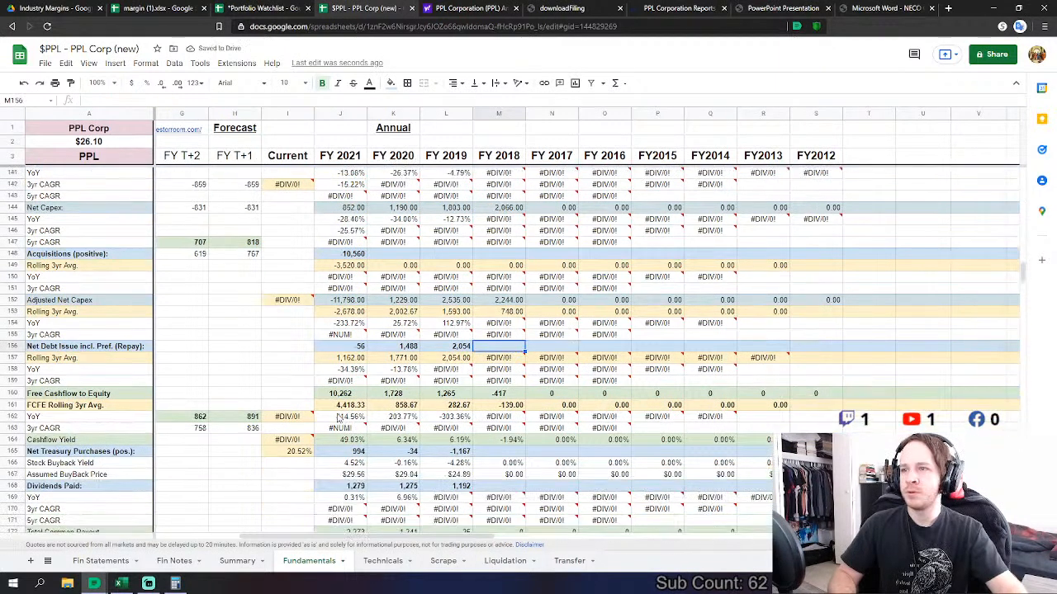
{"action": "mouse_move", "coordinate": [561, 381]}
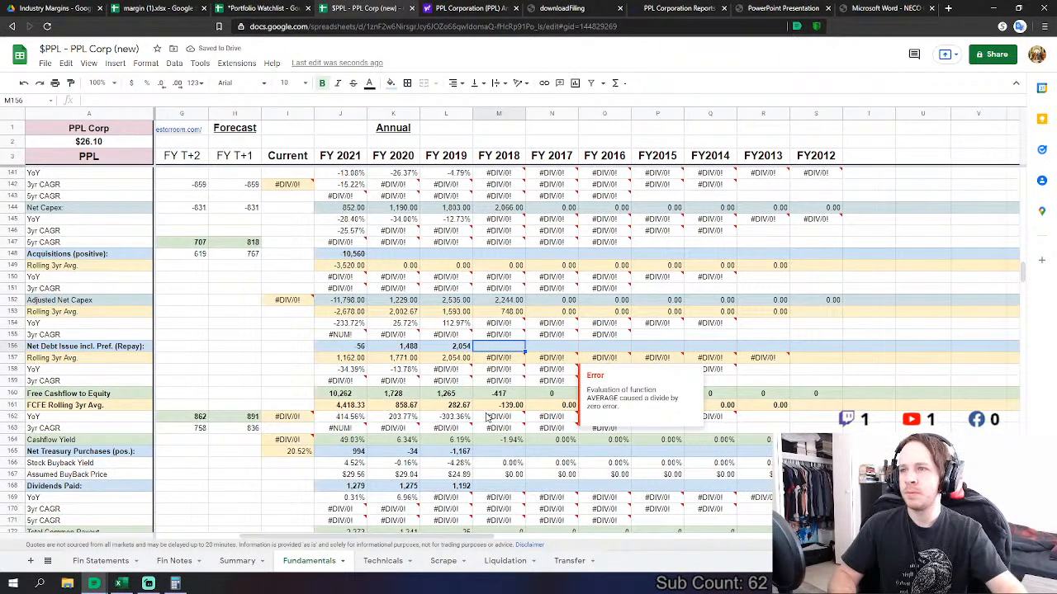
{"action": "scroll", "coordinate": [488, 416], "scroll_direction": "up", "scroll_amount": 1}
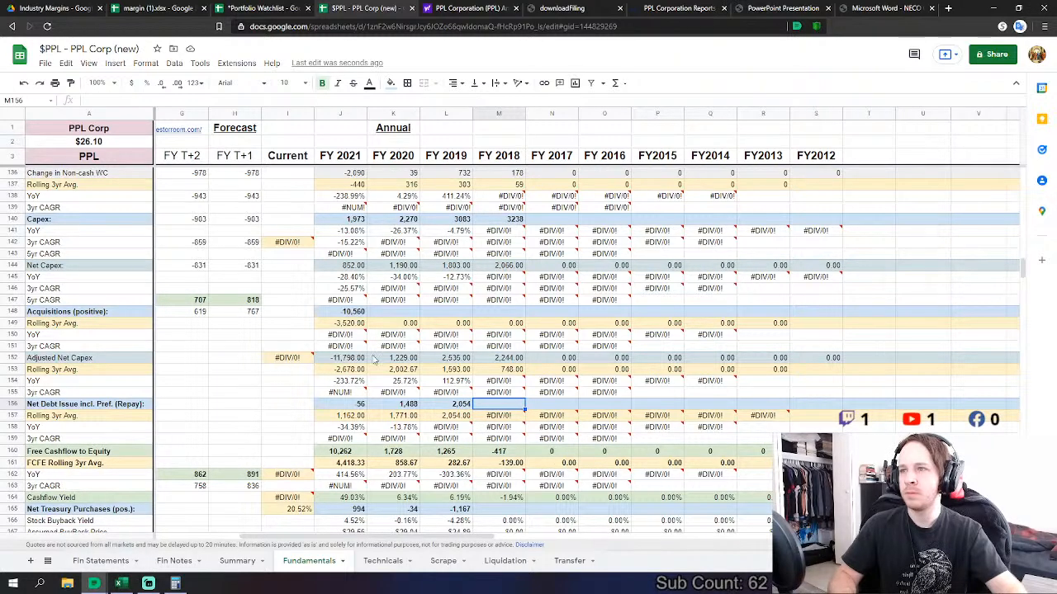
{"action": "scroll", "coordinate": [349, 369], "scroll_direction": "down", "scroll_amount": 1}
{"action": "type", "text": "="}
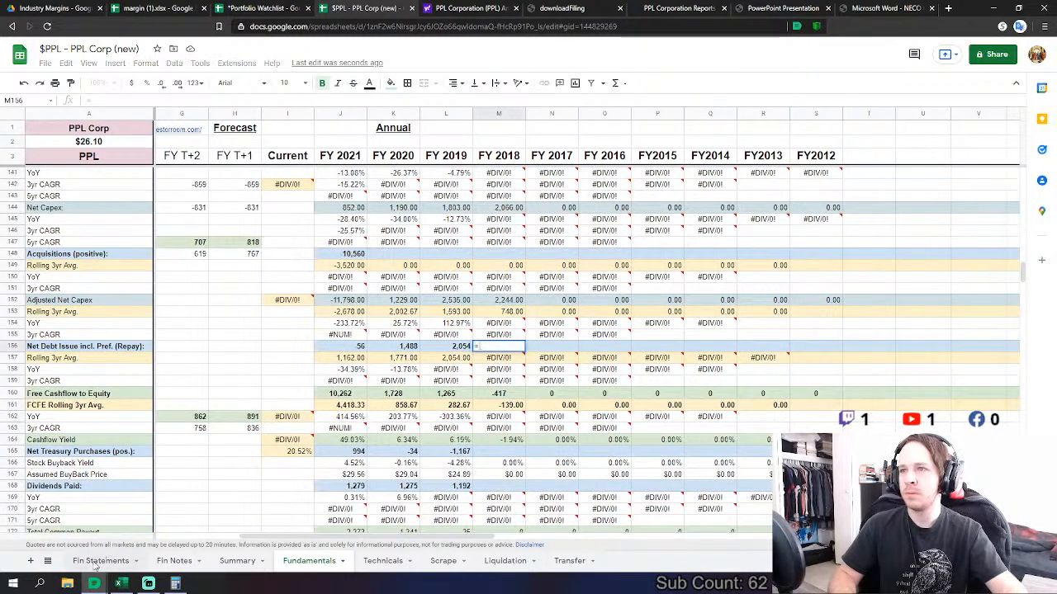
{"action": "left_click", "coordinate": [96, 561]}
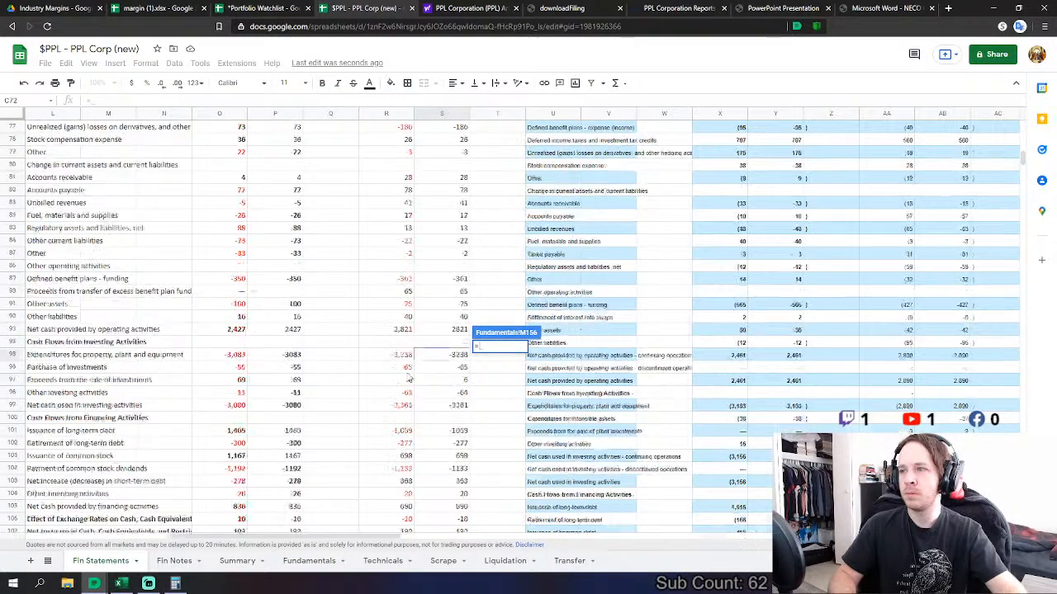
{"action": "scroll", "coordinate": [408, 377], "scroll_direction": "down", "scroll_amount": 1}
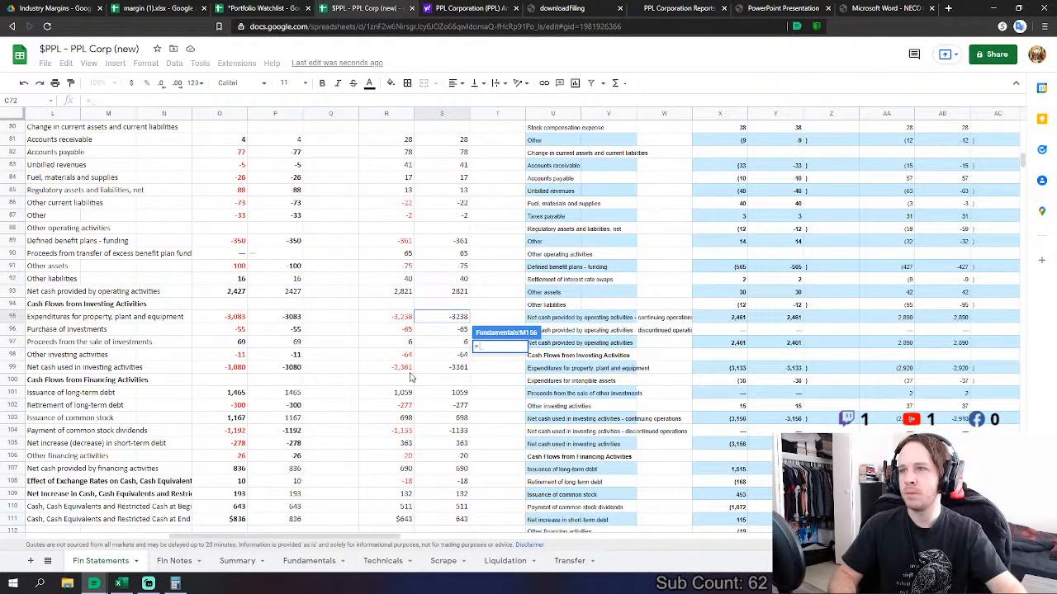
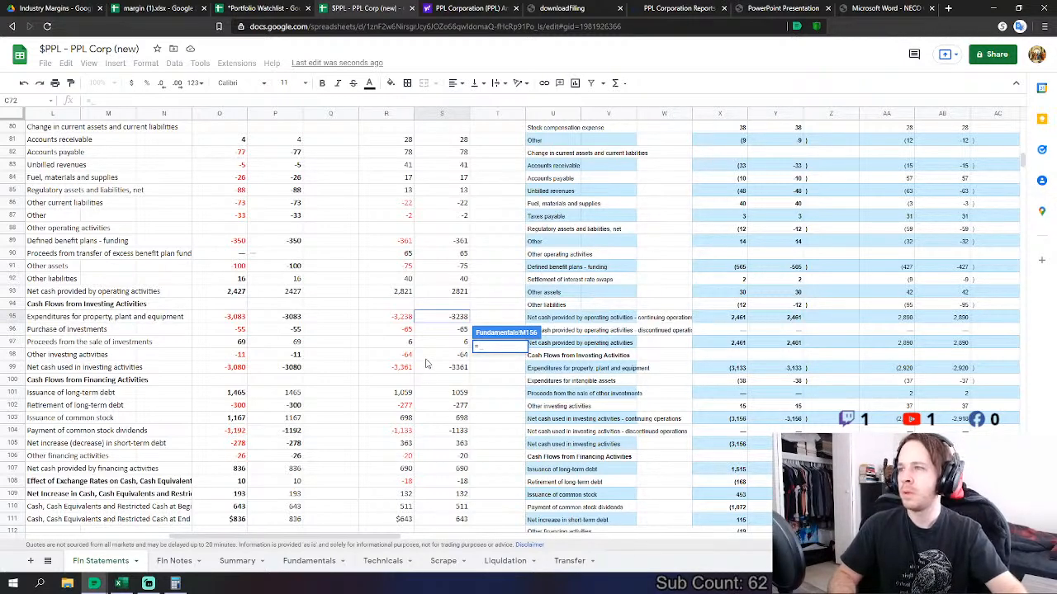
{"action": "key", "text": "Escape"}
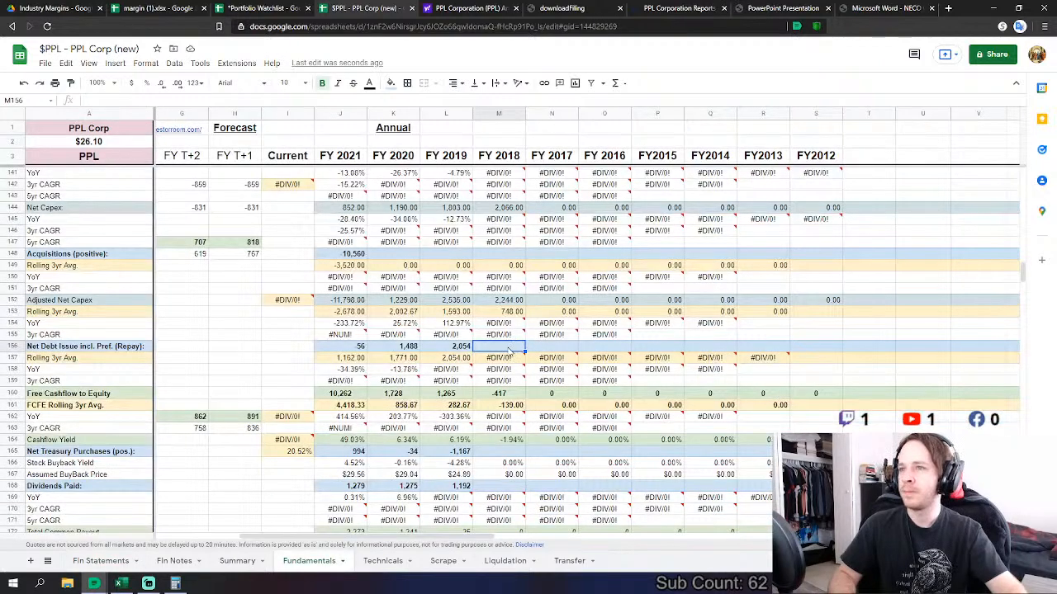
- Fill FY 2018 Net Debt Issue incl. Pref. with the sum of Fin Statements cells S101, S102, S103 and S105
{"action": "left_click", "coordinate": [101, 561]}
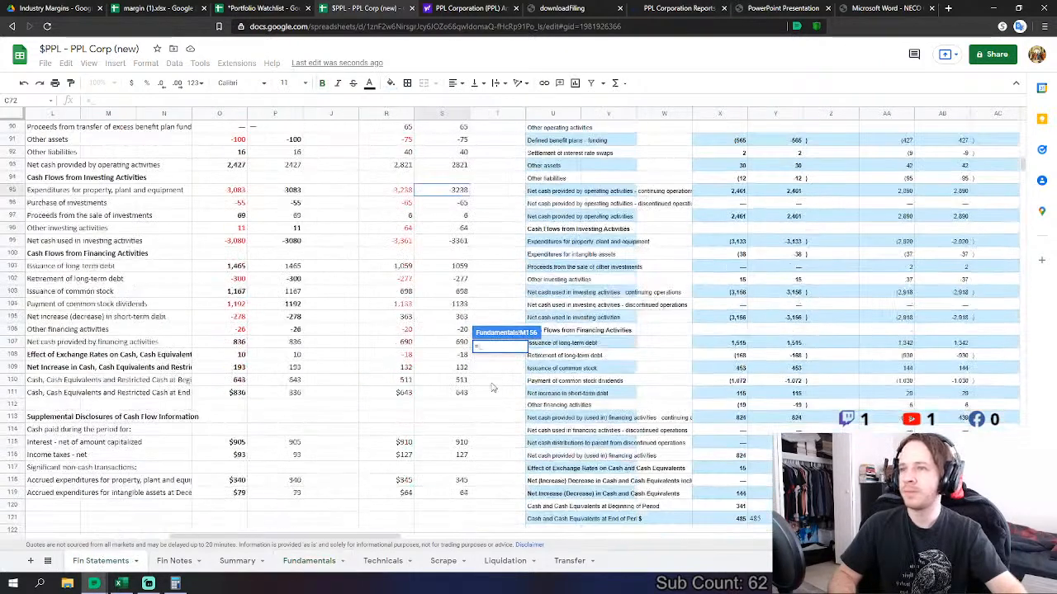
{"action": "left_click", "coordinate": [460, 268]}
{"action": "type", "text": "+"}
{"action": "left_click", "coordinate": [460, 279]}
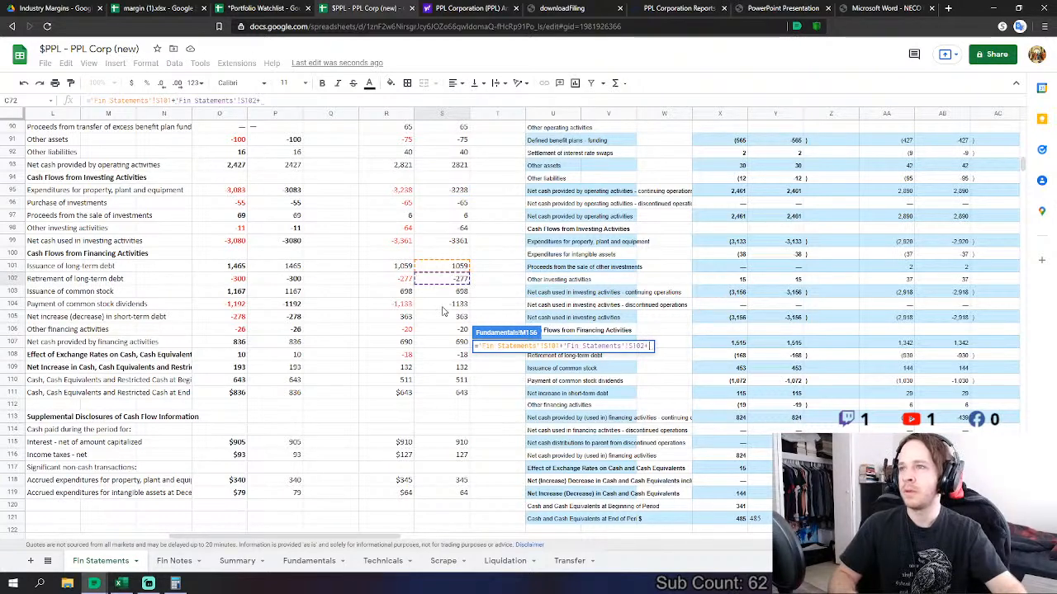
{"action": "type", "text": "+"}
{"action": "left_click", "coordinate": [461, 293]}
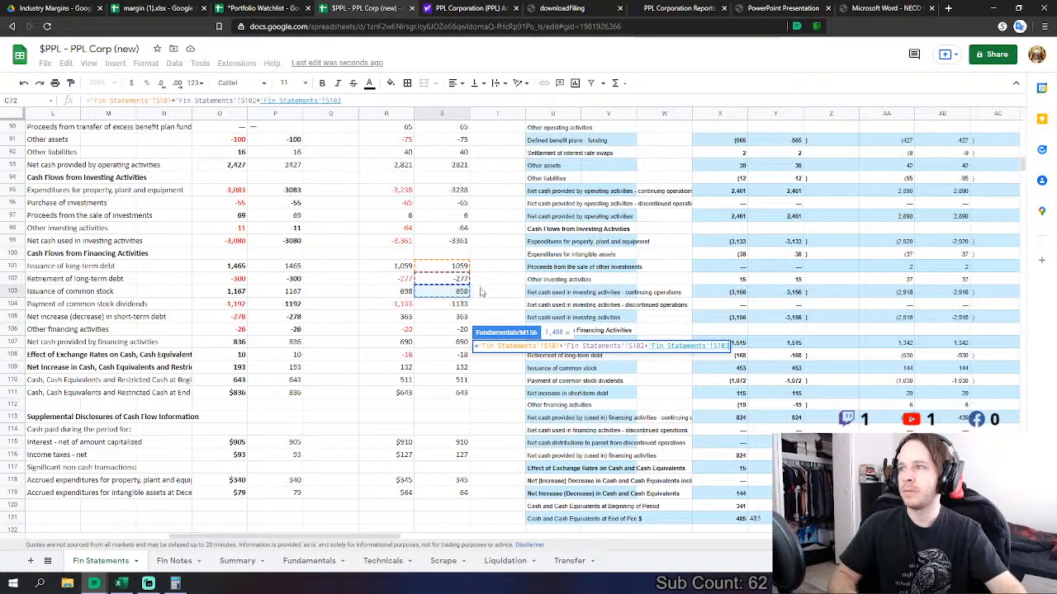
{"action": "type", "text": "+"}
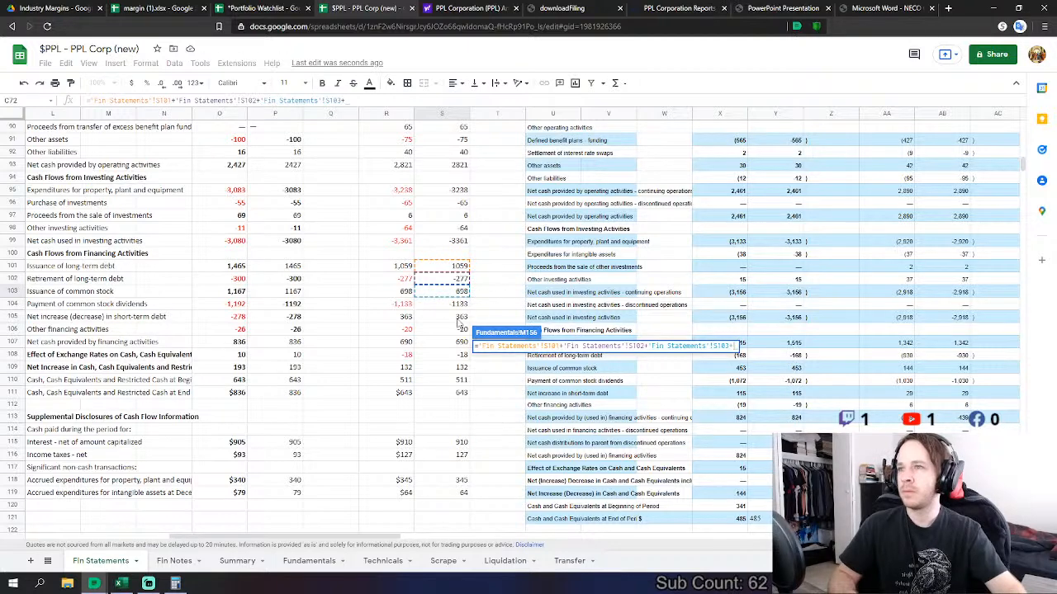
{"action": "left_click", "coordinate": [460, 319]}
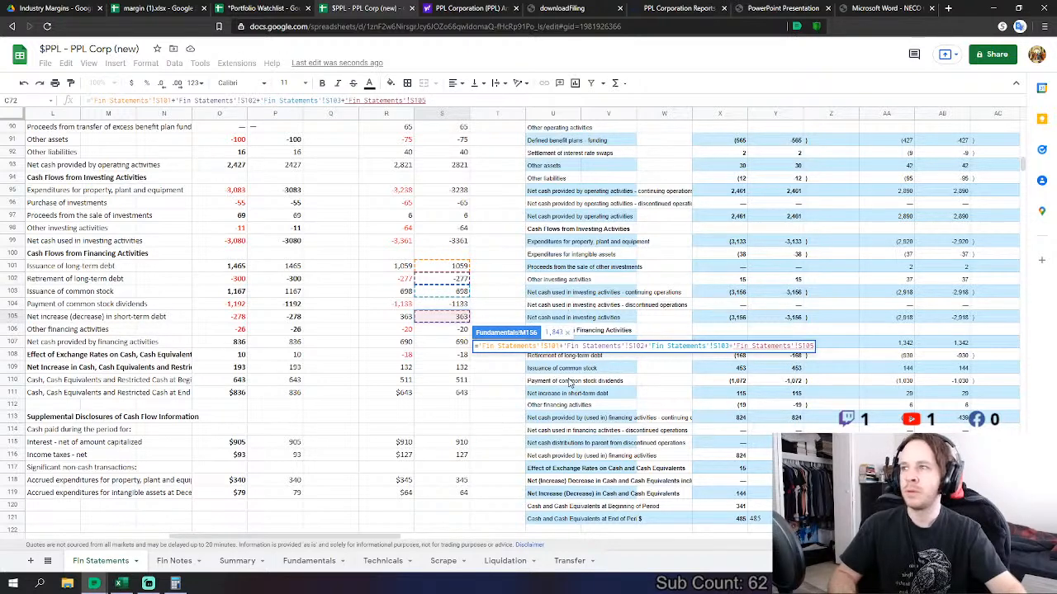
{"action": "key", "text": "Return"}
- Fill FY 2018 Net Treasury Purchases with the negated 2018 issuance of common stock from Fin Statements, cell S103
{"action": "left_click", "coordinate": [493, 451]}
{"action": "type", "text": "="}
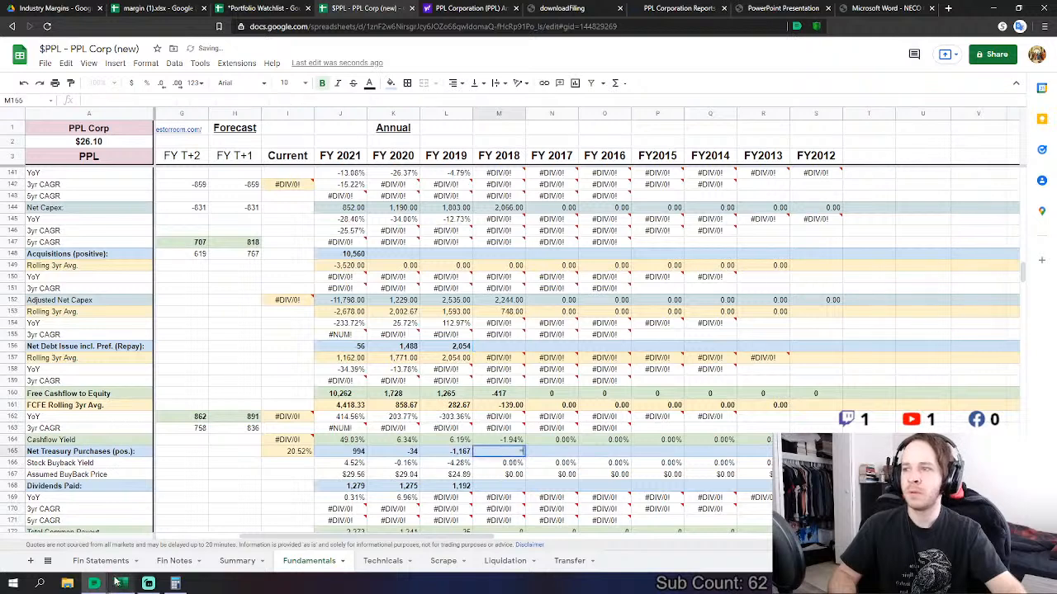
{"action": "left_click", "coordinate": [108, 561]}
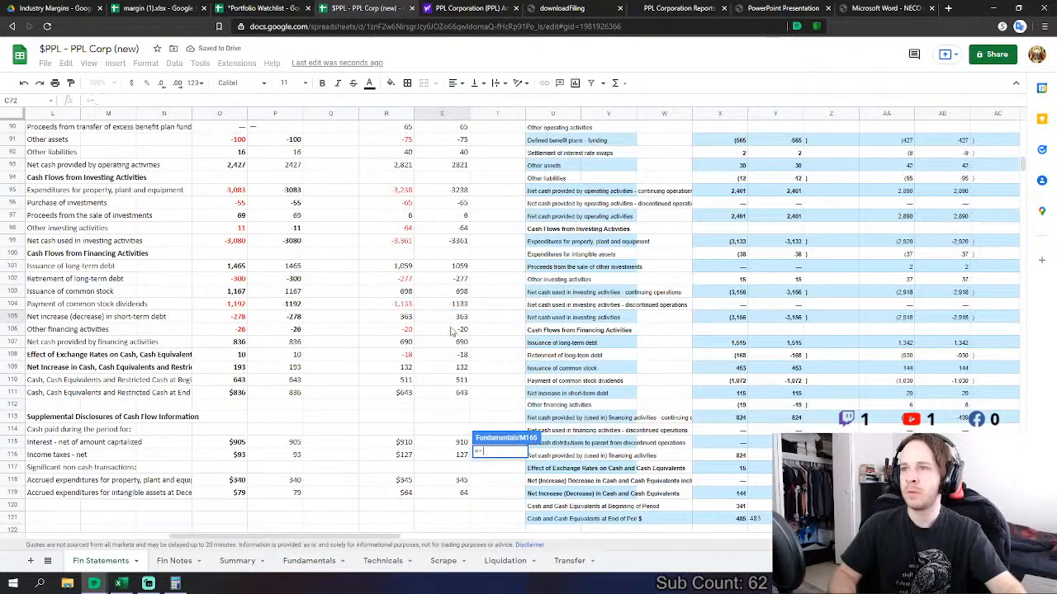
{"action": "left_click", "coordinate": [463, 295]}
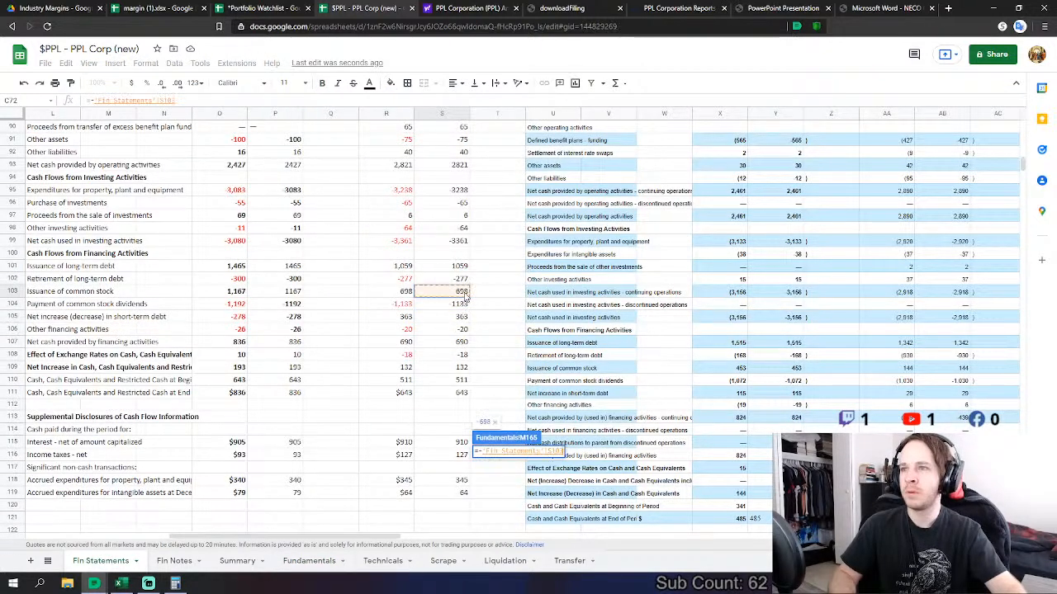
{"action": "key", "text": "Return"}
- Fill FY 2018 Dividends Paid with the negated 2018 payment of common stock dividends from Fin Statements, cell S104
{"action": "left_click", "coordinate": [508, 348]}
{"action": "type", "text": "="}
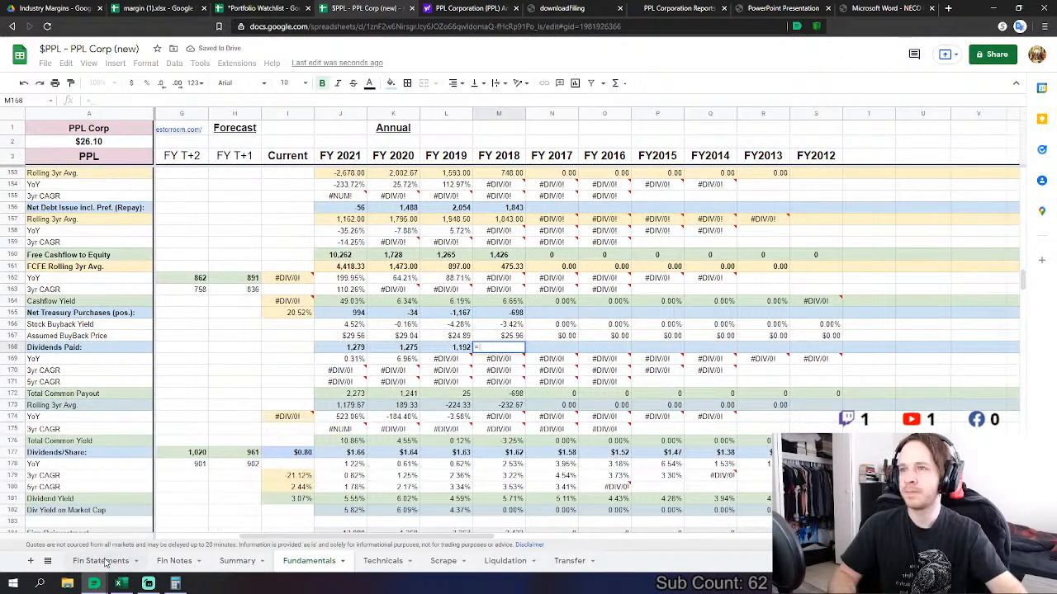
{"action": "left_click", "coordinate": [100, 561]}
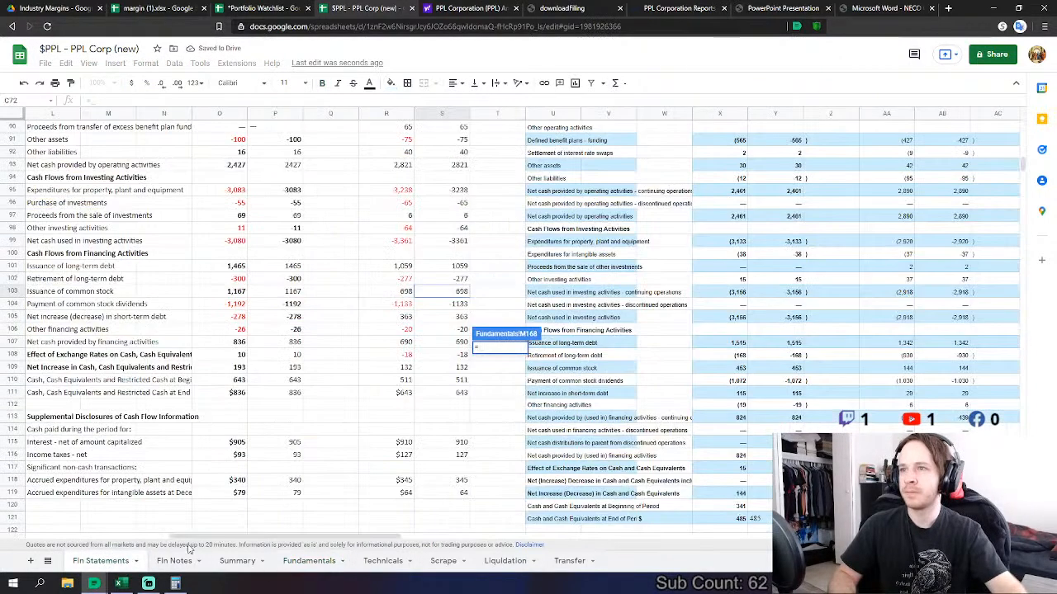
{"action": "left_click", "coordinate": [455, 304]}
{"action": "key", "text": "Return"}
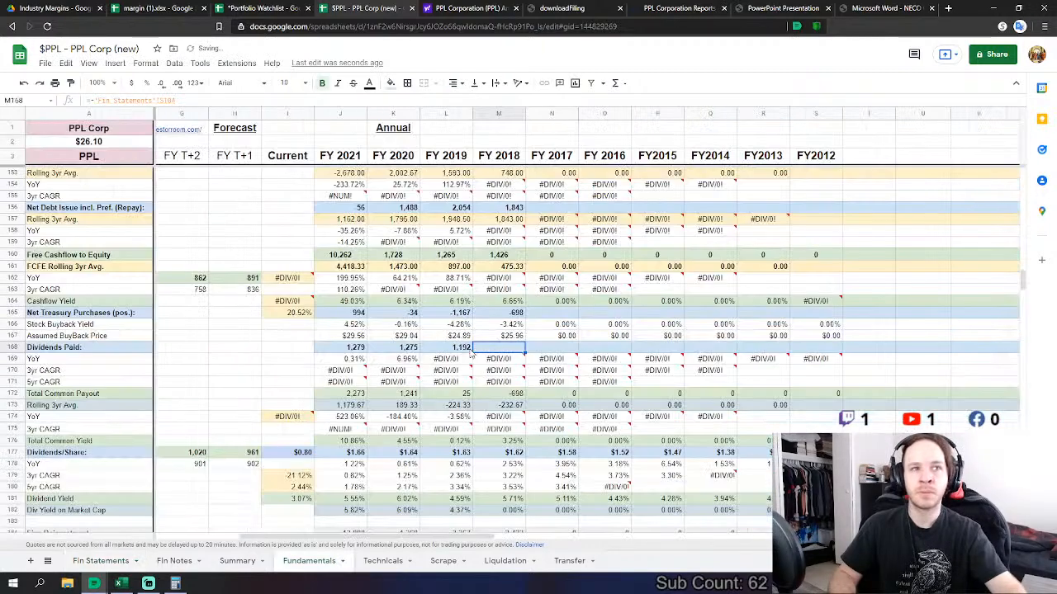
- Fill FY 2018 Cash & Equivalents in the Balance Sheets section with the 2018 cash figure from Fin Statements, cell S170
{"action": "scroll", "coordinate": [475, 355], "scroll_direction": "down", "scroll_amount": 5}
{"action": "scroll", "coordinate": [511, 384], "scroll_direction": "down", "scroll_amount": 8}
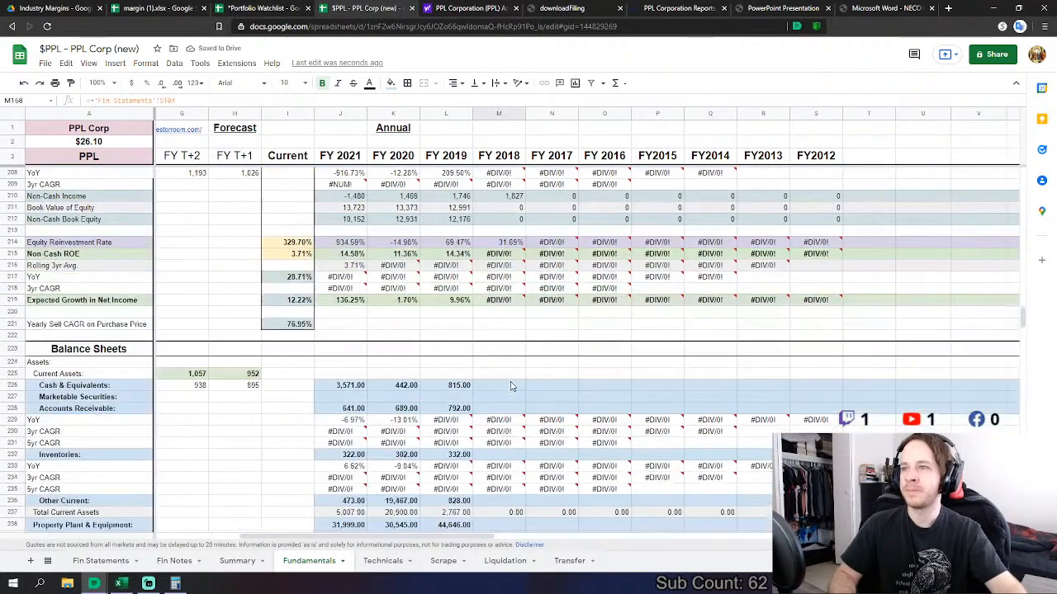
{"action": "scroll", "coordinate": [512, 384], "scroll_direction": "down", "scroll_amount": 3}
{"action": "left_click", "coordinate": [499, 386]}
{"action": "scroll", "coordinate": [500, 388], "scroll_direction": "down", "scroll_amount": 2}
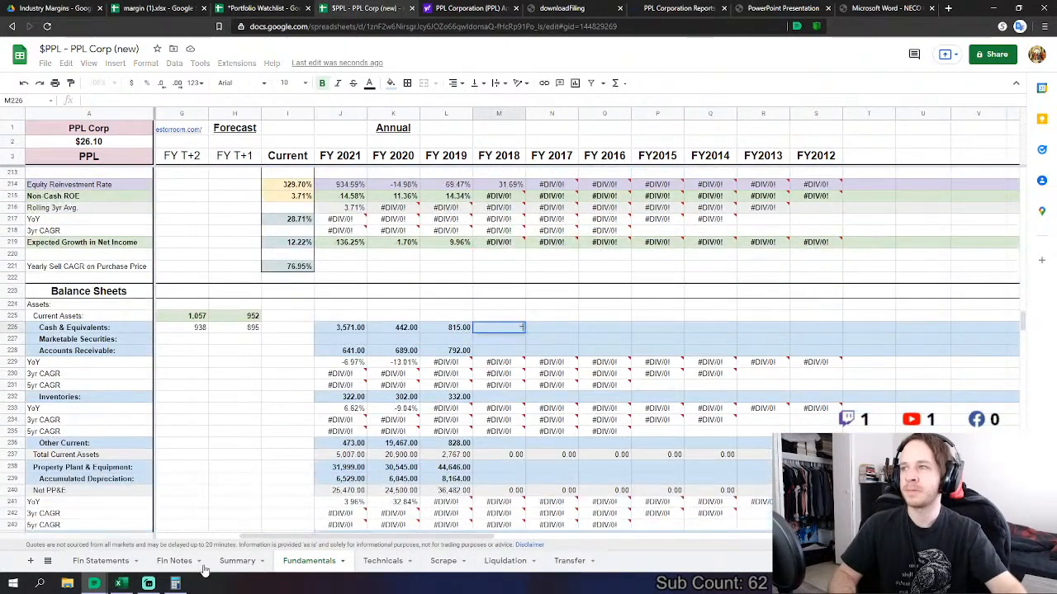
{"action": "type", "text": "="}
{"action": "left_click", "coordinate": [101, 560]}
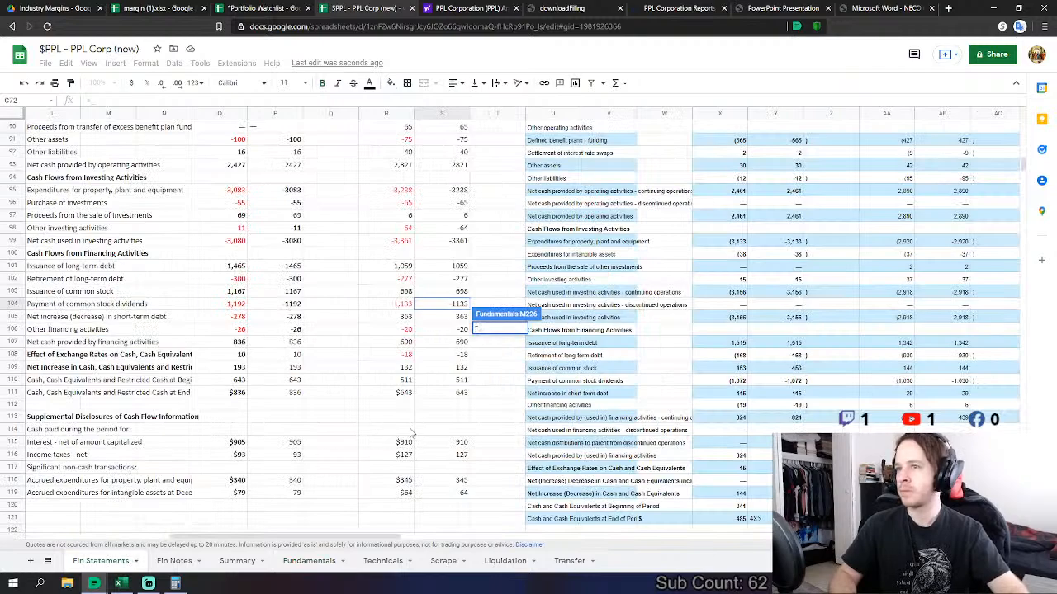
{"action": "scroll", "coordinate": [395, 433], "scroll_direction": "down", "scroll_amount": 11}
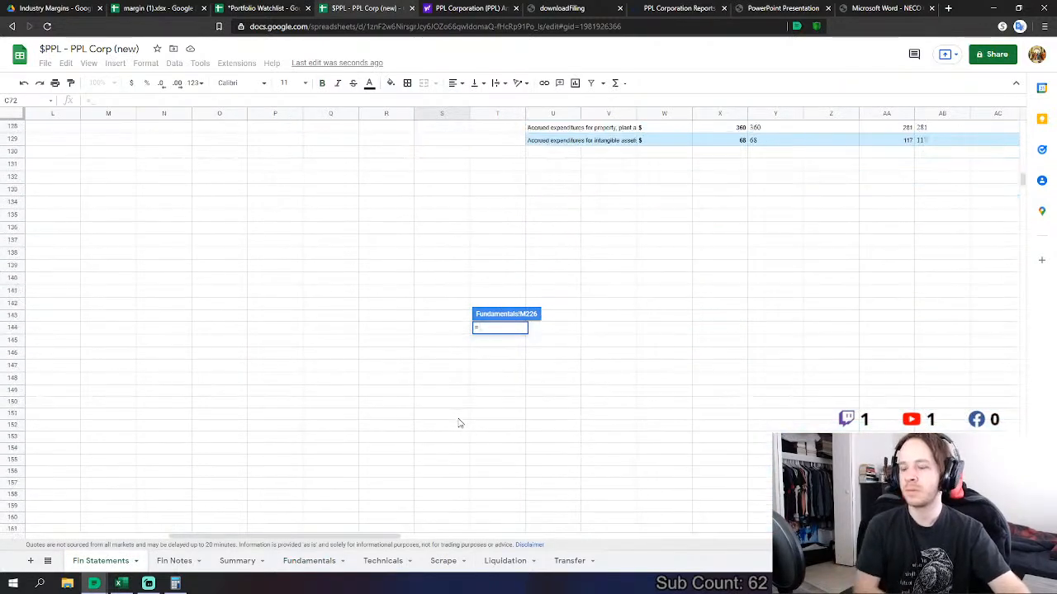
{"action": "scroll", "coordinate": [460, 423], "scroll_direction": "down", "scroll_amount": 6}
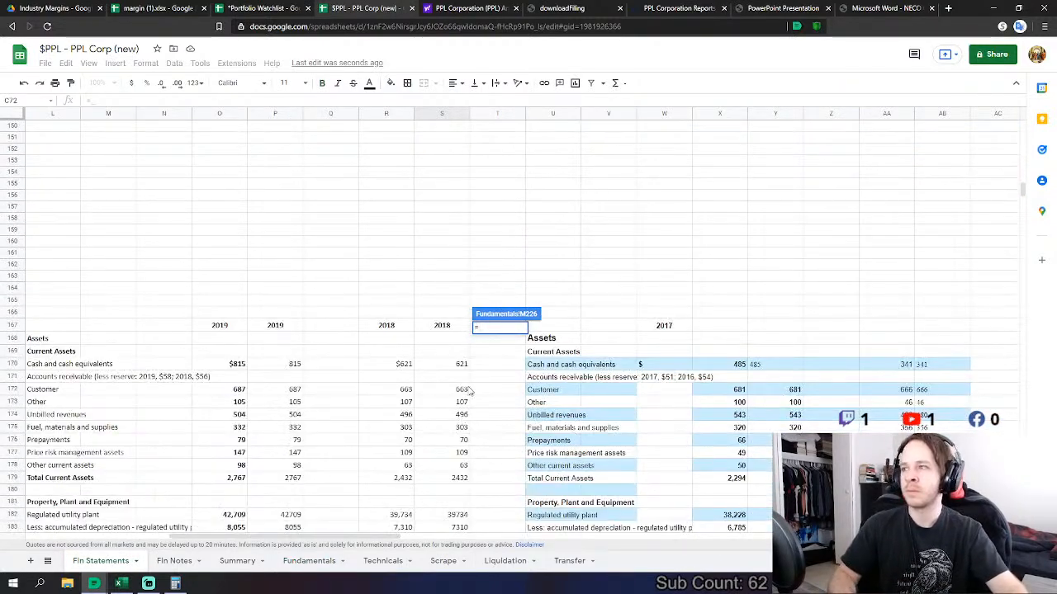
{"action": "left_click", "coordinate": [461, 364]}
{"action": "scroll", "coordinate": [466, 370], "scroll_direction": "down", "scroll_amount": 1}
{"action": "key", "text": "Return"}
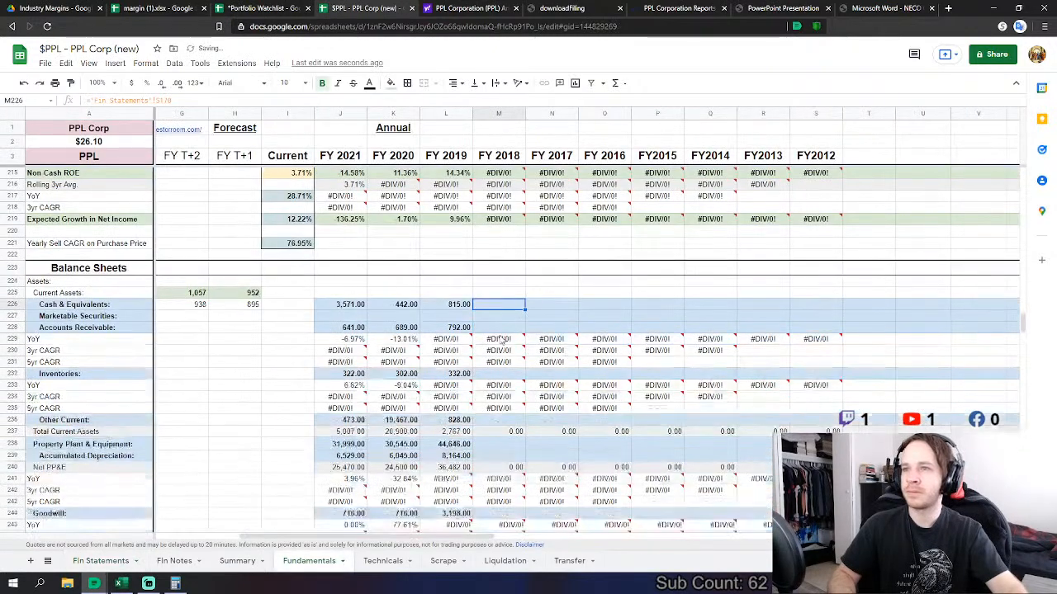
- Fill FY 2018 Accounts Receivable with the sum of the 2018 customer and other receivables, Fin Statements cells S172 and S173
{"action": "type", "text": "="}
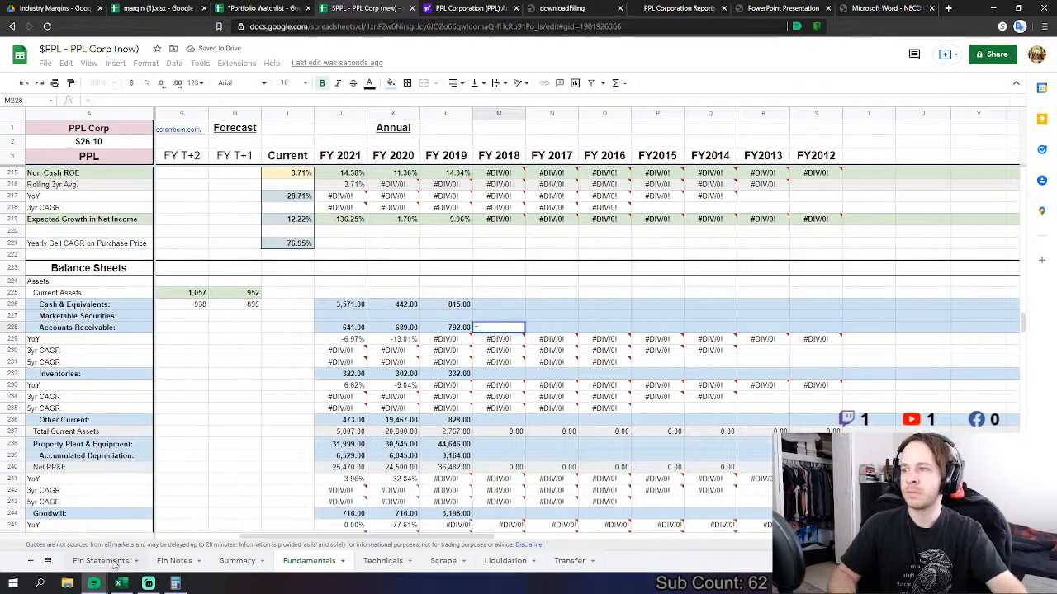
{"action": "left_click", "coordinate": [100, 561]}
{"action": "left_click", "coordinate": [460, 331]}
{"action": "type", "text": "+"}
{"action": "left_click", "coordinate": [466, 345]}
{"action": "key", "text": "Return"}
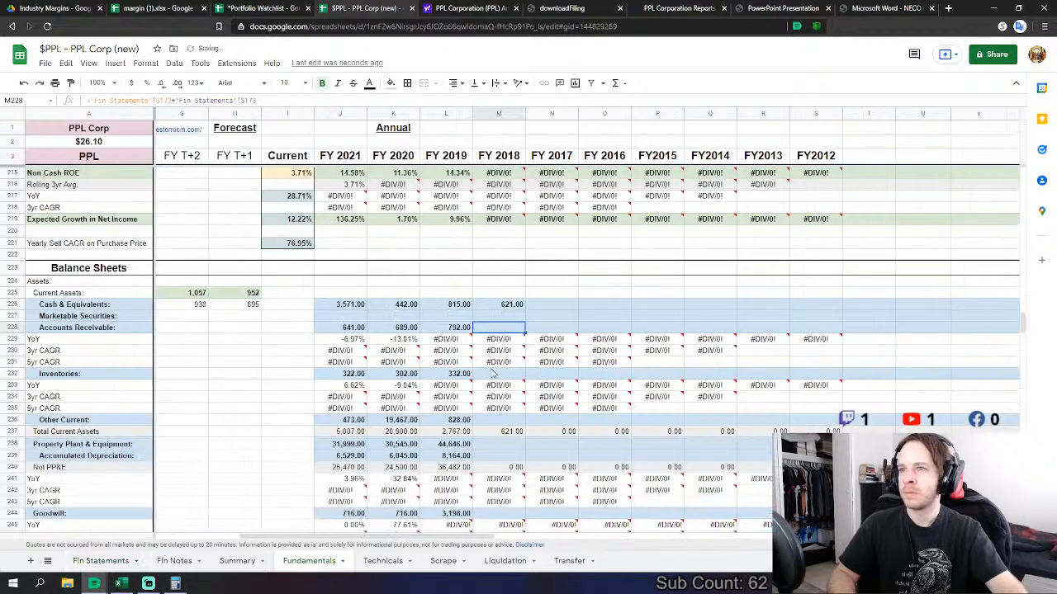
- Fill FY 2018 Inventories with the 2018 fuel, materials and supplies figure from Fin Statements, cell S175
{"action": "left_click", "coordinate": [509, 376]}
{"action": "type", "text": "="}
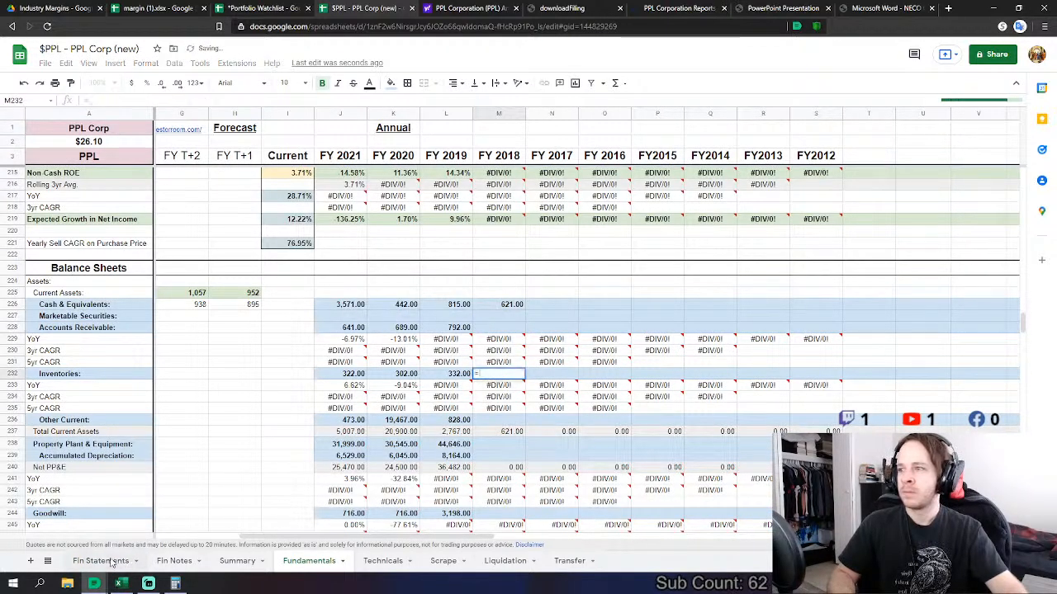
{"action": "left_click", "coordinate": [111, 561]}
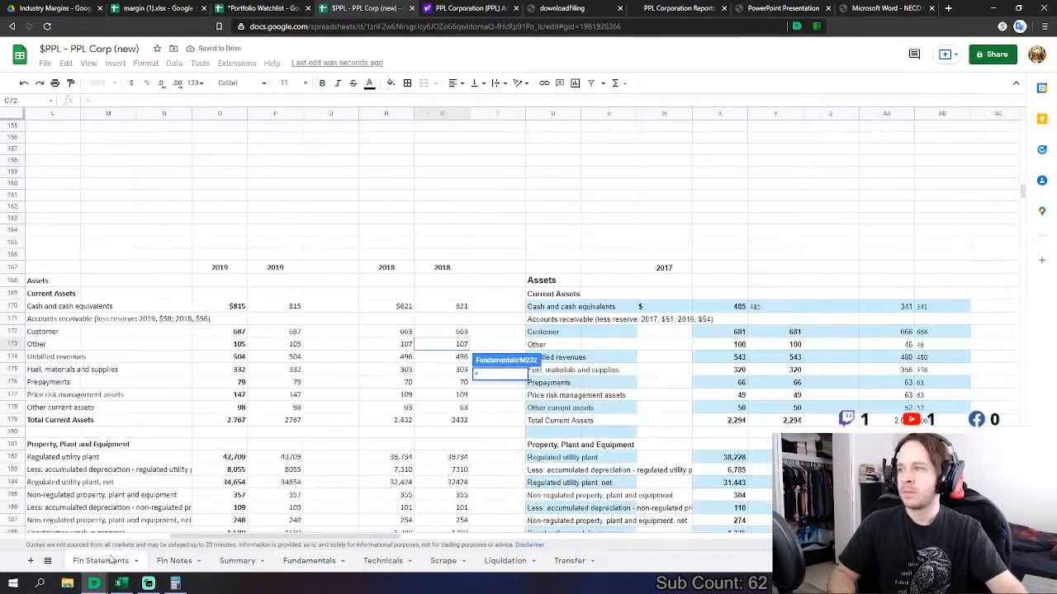
{"action": "left_click", "coordinate": [458, 373]}
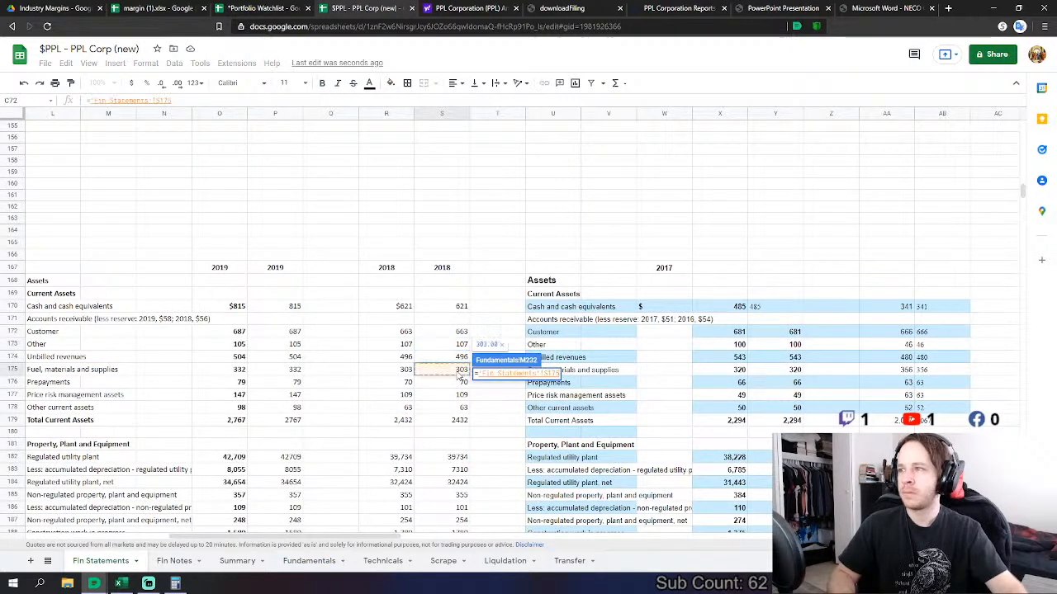
{"action": "key", "text": "Return"}
- Fill FY 2018 Other Current assets with the sum of Fin Statements cells S174, S176, S177 and S178
{"action": "left_click", "coordinate": [508, 419]}
{"action": "type", "text": "="}
{"action": "left_click", "coordinate": [101, 561]}
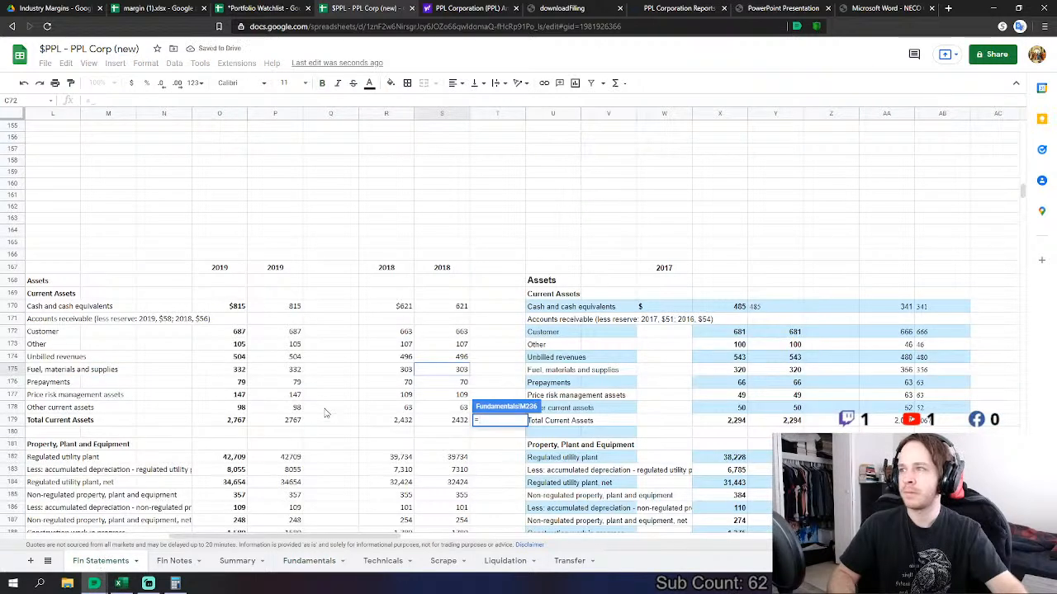
{"action": "left_click", "coordinate": [459, 357]}
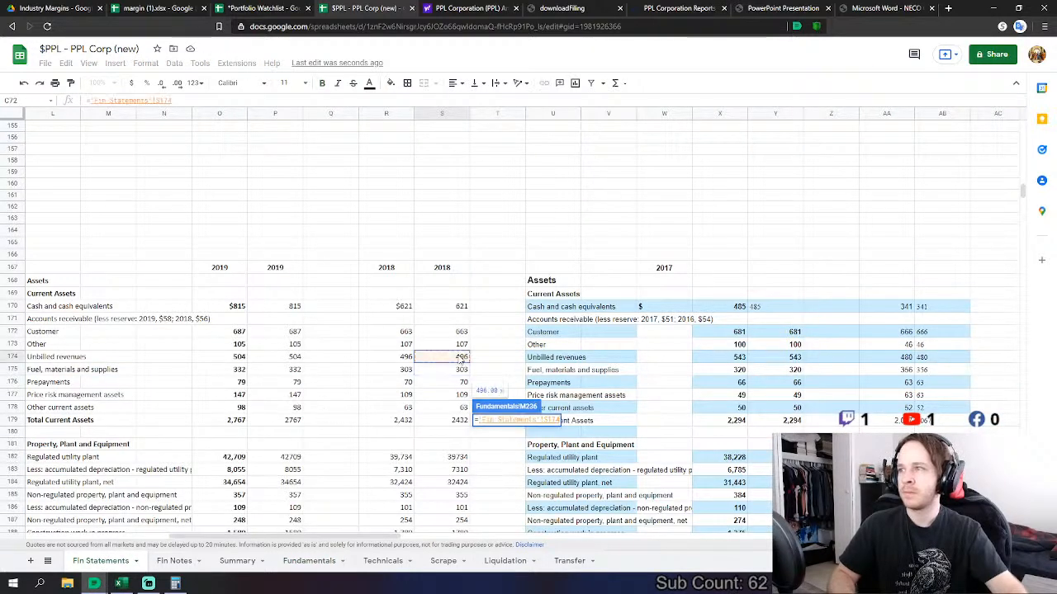
{"action": "type", "text": "+"}
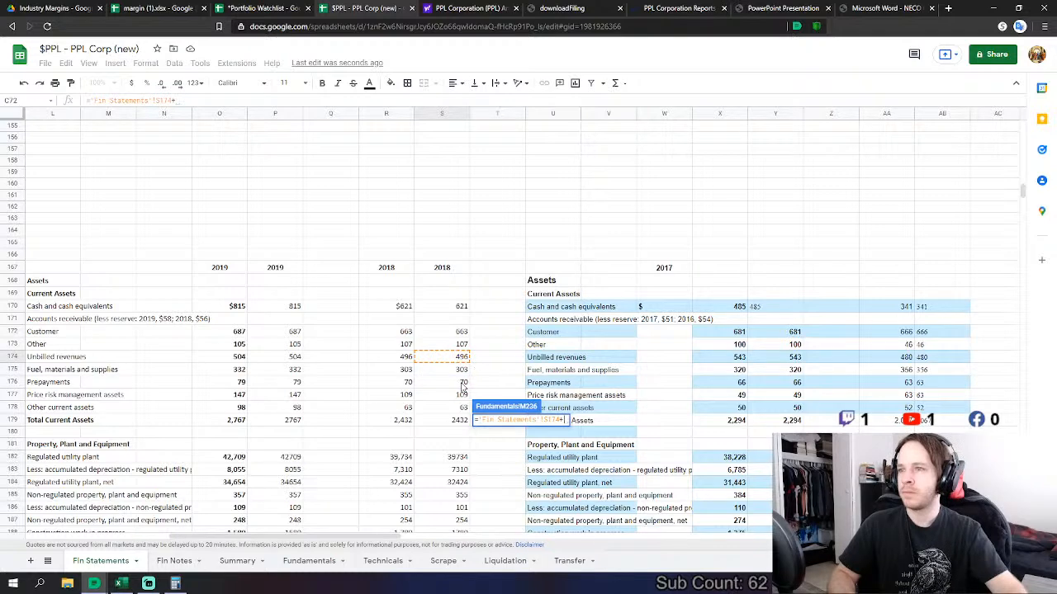
{"action": "left_click", "coordinate": [463, 383]}
{"action": "type", "text": "+"}
{"action": "left_click", "coordinate": [462, 395]}
{"action": "type", "text": "+"}
{"action": "left_click", "coordinate": [462, 407]}
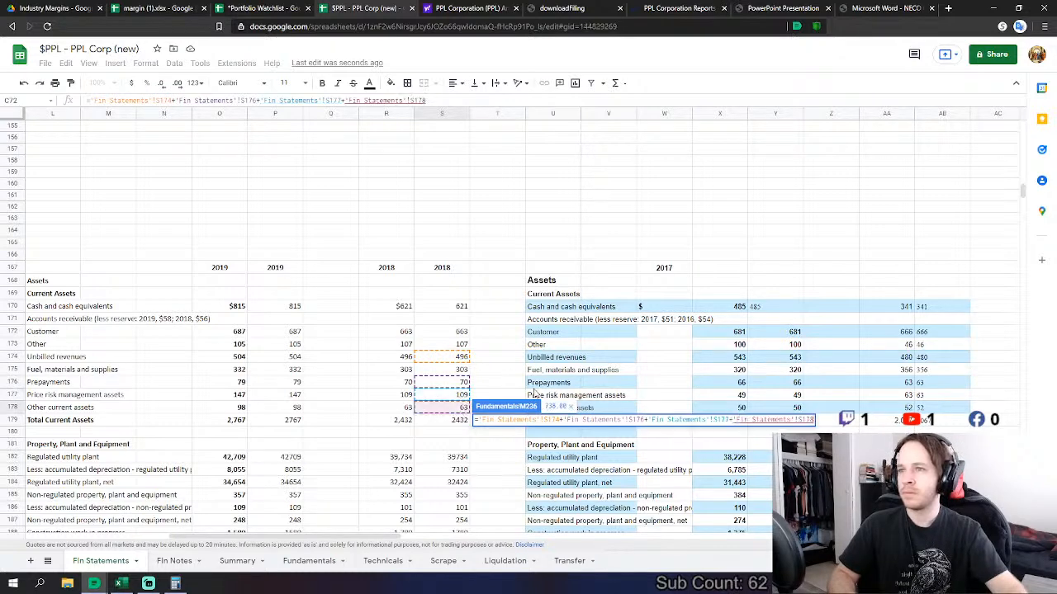
{"action": "key", "text": "Return"}
- Fill FY 2018 Property Plant & Equipment with the sum of Fin Statements cells S182, S185 and S188
{"action": "left_click", "coordinate": [506, 446]}
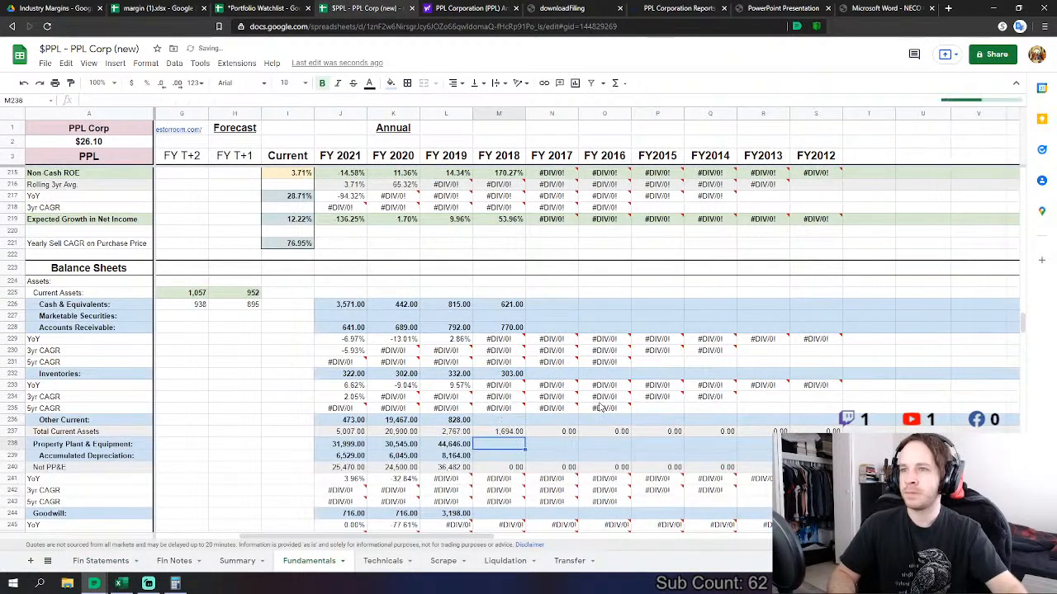
{"action": "scroll", "coordinate": [598, 406], "scroll_direction": "down", "scroll_amount": 1}
{"action": "type", "text": "="}
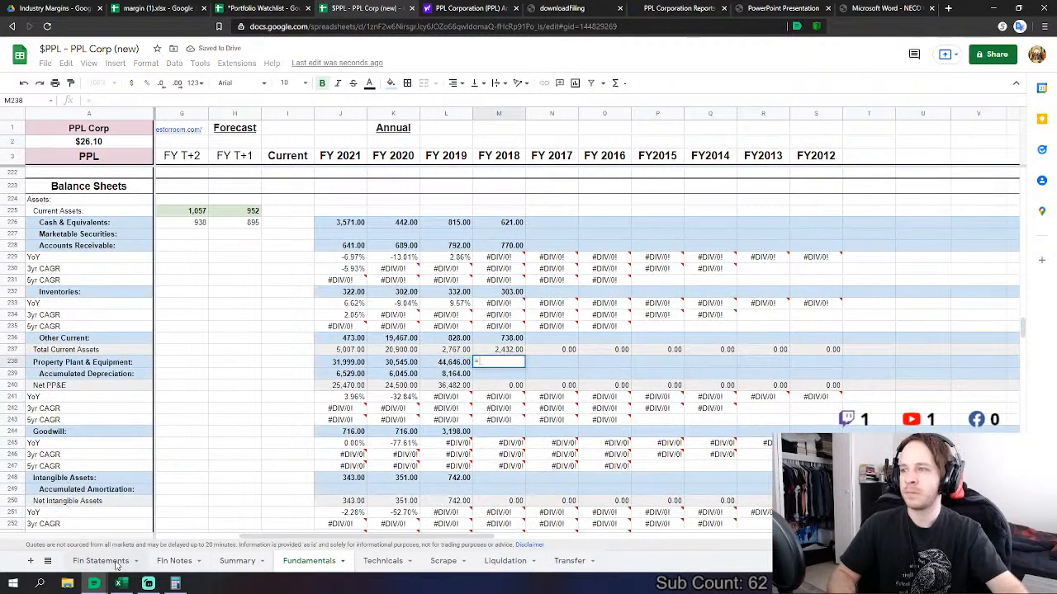
{"action": "left_click", "coordinate": [100, 561]}
{"action": "left_click", "coordinate": [459, 459]}
{"action": "scroll", "coordinate": [509, 446], "scroll_direction": "down", "scroll_amount": 1}
{"action": "type", "text": "+"}
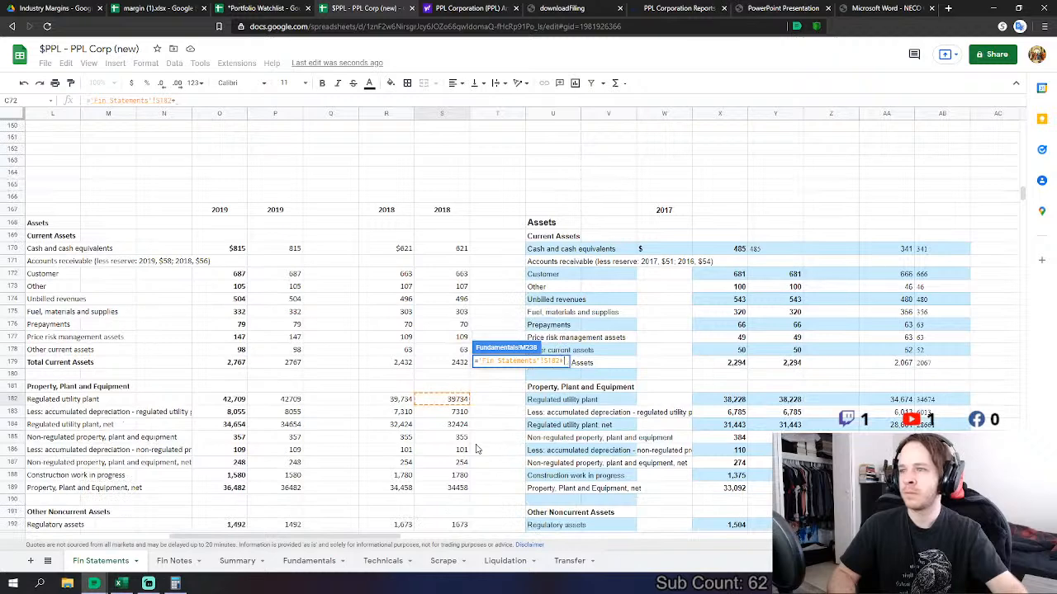
{"action": "left_click", "coordinate": [461, 438]}
{"action": "type", "text": "+"}
{"action": "left_click", "coordinate": [461, 477]}
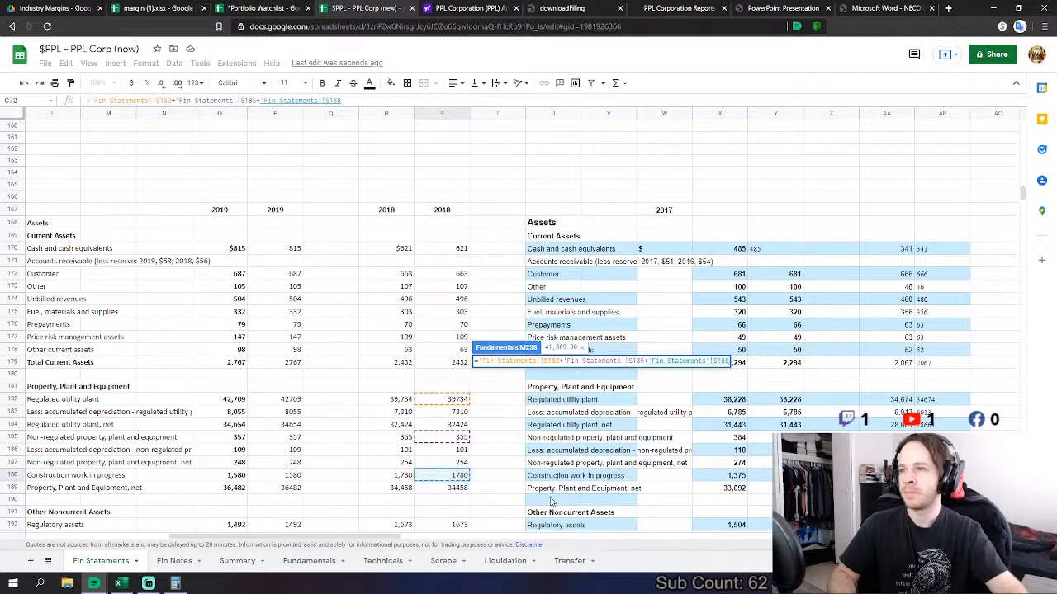
{"action": "key", "text": "Return"}
- Fill FY 2018 Accumulated Depreciation with the sum of the regulated and non-regulated depreciation, Fin Statements cells S183 and S186
{"action": "left_click", "coordinate": [512, 373]}
{"action": "type", "text": "="}
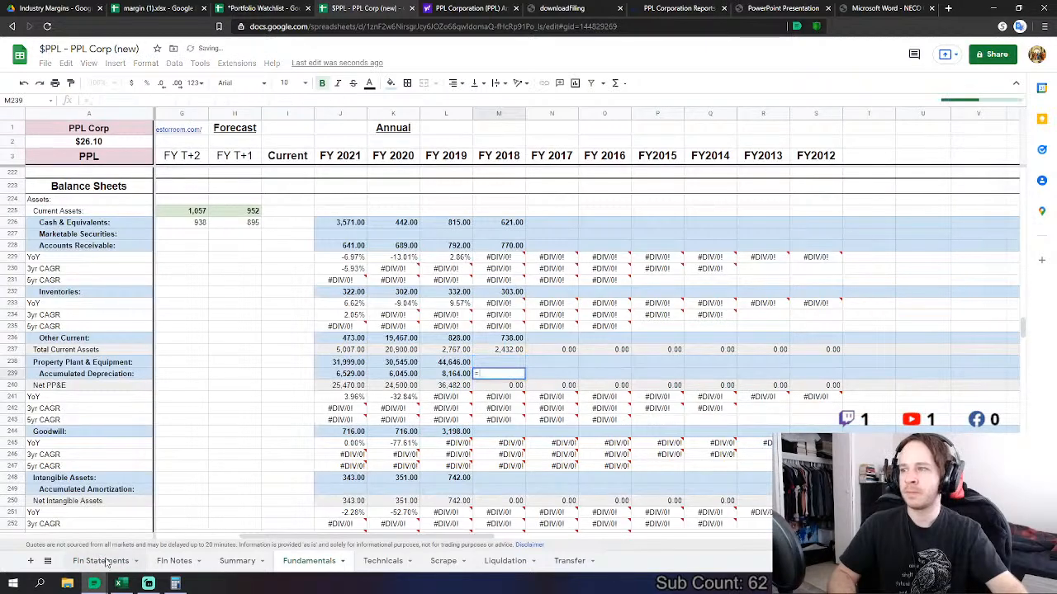
{"action": "left_click", "coordinate": [101, 561]}
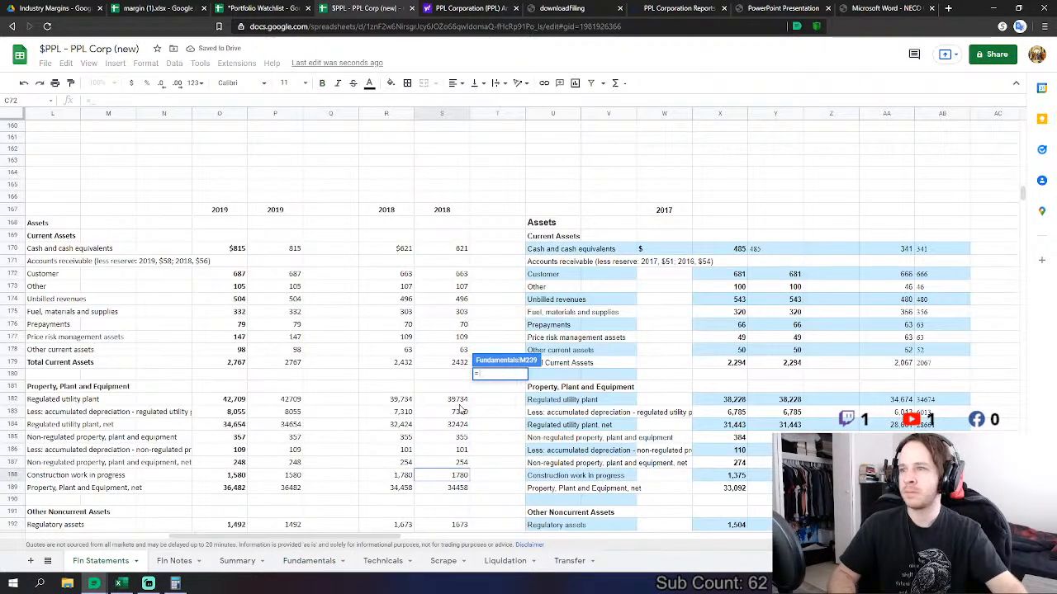
{"action": "left_click", "coordinate": [466, 412]}
{"action": "type", "text": "+"}
{"action": "left_click", "coordinate": [459, 450]}
{"action": "key", "text": "Return"}
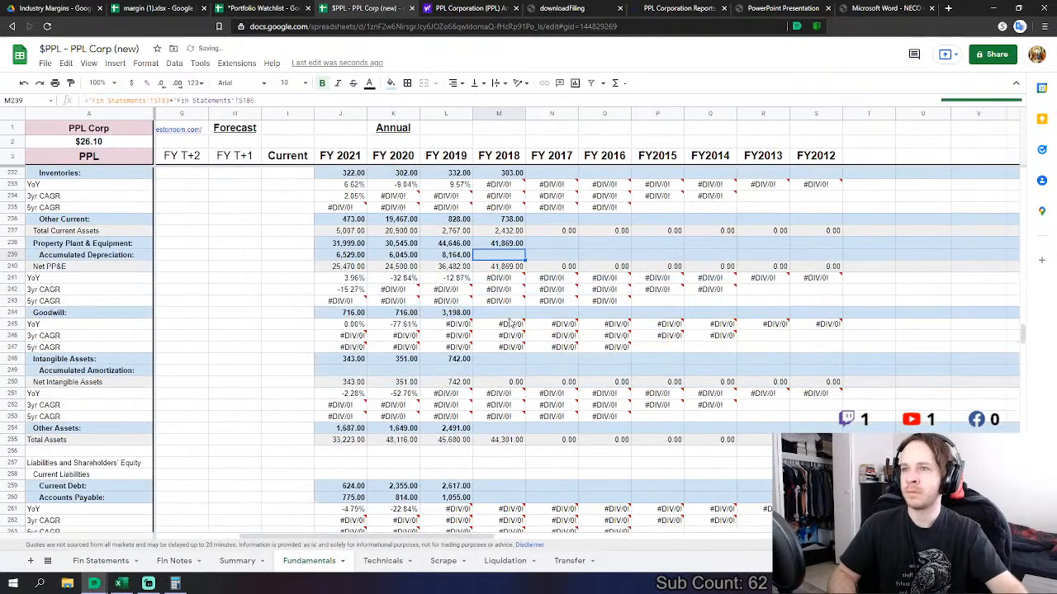
- Fill FY 2018 Goodwill with the 2018 goodwill figure from Fin Statements, cell S193
{"action": "left_click", "coordinate": [510, 316]}
{"action": "type", "text": "="}
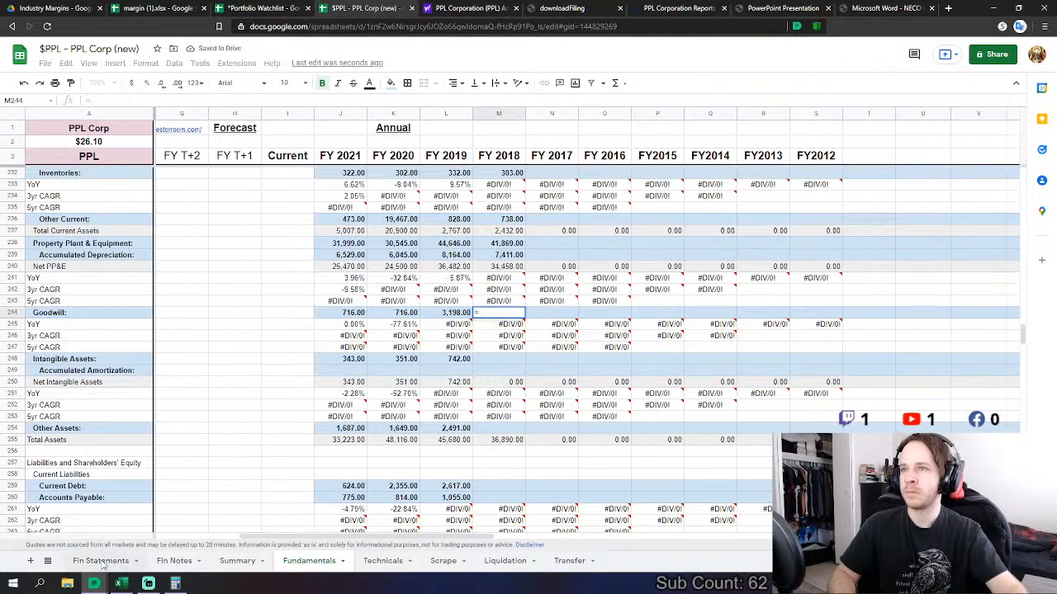
{"action": "left_click", "coordinate": [102, 562]}
{"action": "scroll", "coordinate": [272, 481], "scroll_direction": "down", "scroll_amount": 2}
{"action": "left_click", "coordinate": [459, 444]}
{"action": "key", "text": "Return"}
- Fill FY 2018 Intangible Assets with the 2018 other intangibles figure from Fin Statements, cell S194
{"action": "left_click", "coordinate": [495, 361]}
{"action": "type", "text": "="}
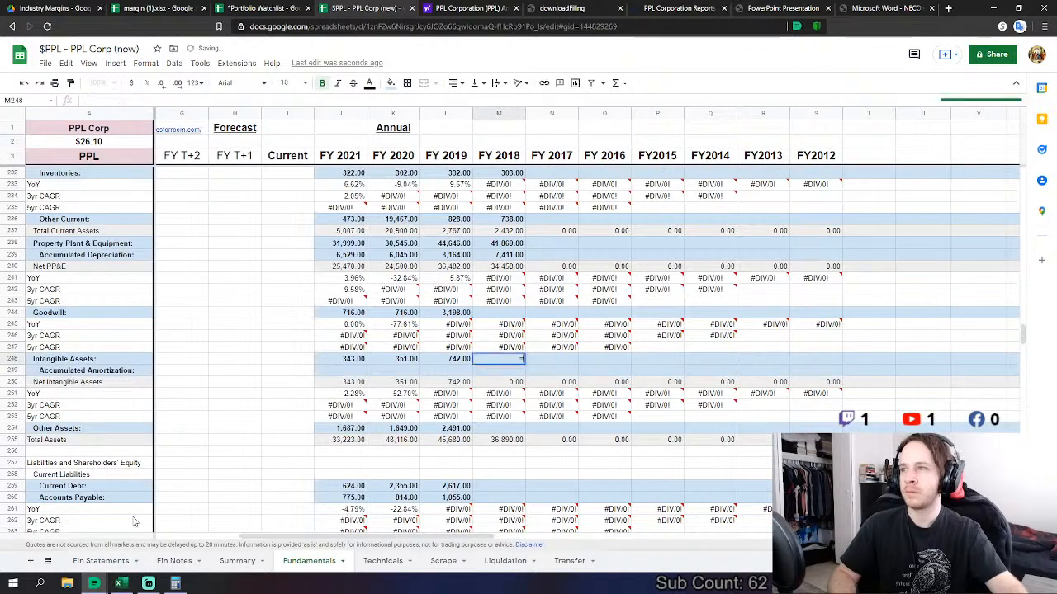
{"action": "left_click", "coordinate": [82, 560]}
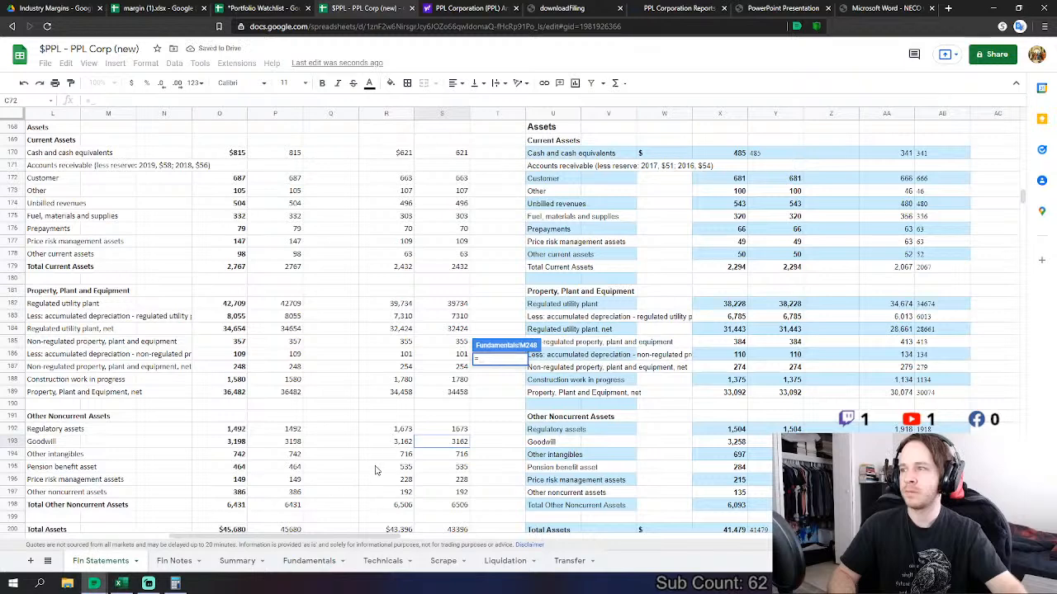
{"action": "left_click", "coordinate": [459, 455]}
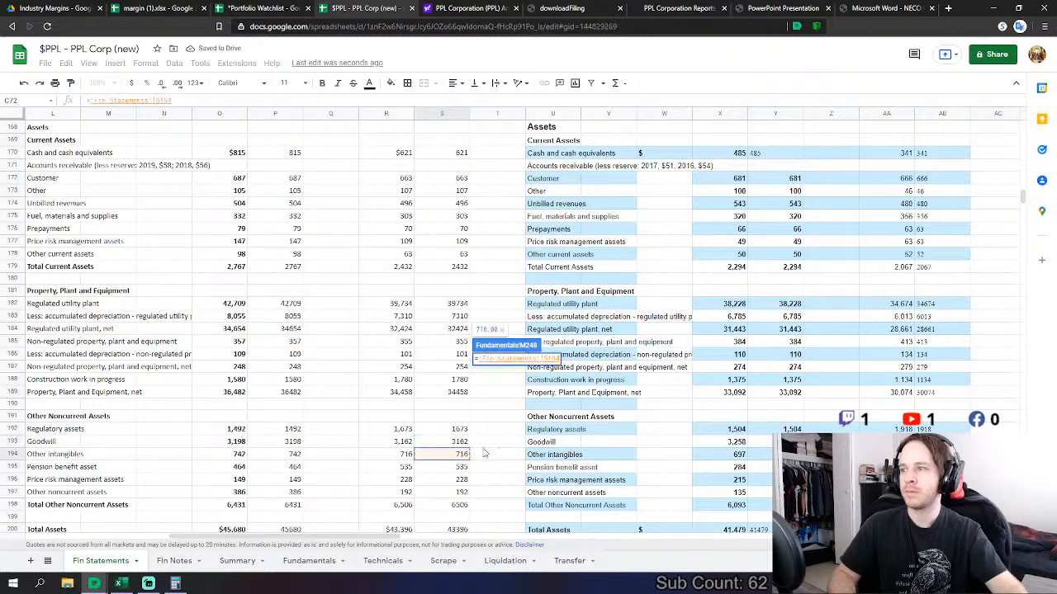
{"action": "key", "text": "Return"}
- Fill FY 2018 Other Assets with the sum of Fin Statements cells S192, S195, S196 and S197
{"action": "left_click", "coordinate": [487, 428]}
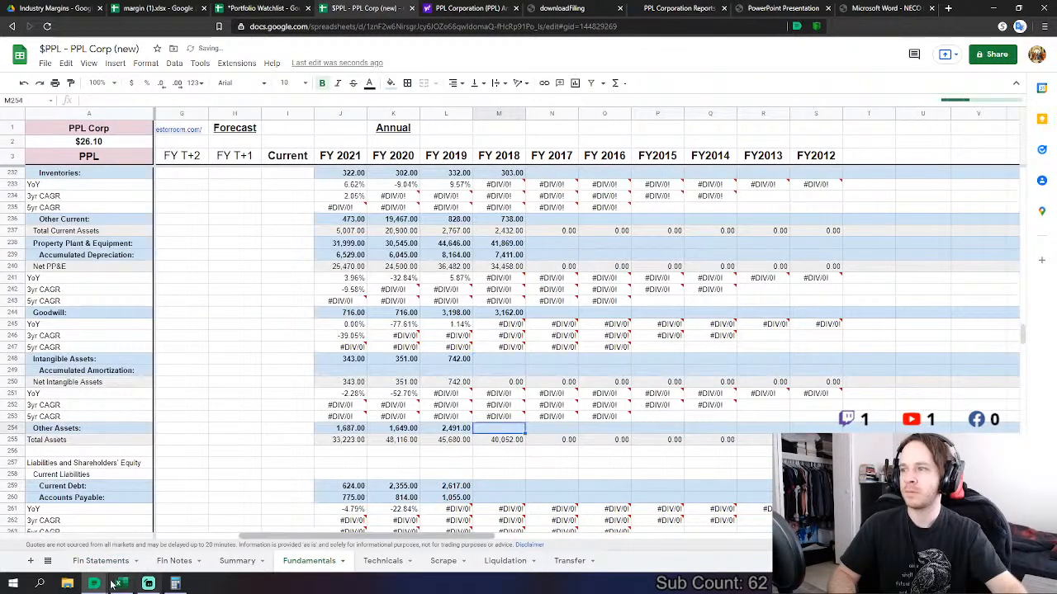
{"action": "type", "text": "="}
{"action": "left_click", "coordinate": [93, 561]}
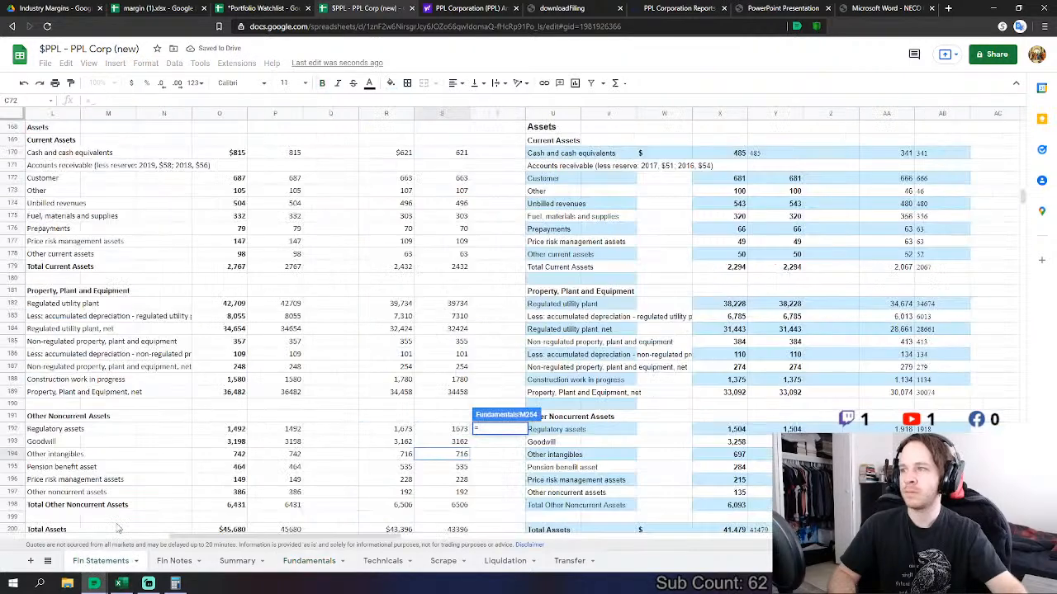
{"action": "left_click", "coordinate": [446, 430]}
{"action": "type", "text": "+"}
{"action": "left_click", "coordinate": [457, 467]}
{"action": "type", "text": "+"}
{"action": "left_click", "coordinate": [459, 480]}
{"action": "type", "text": "+"}
{"action": "left_click", "coordinate": [461, 492]}
{"action": "key", "text": "Return"}
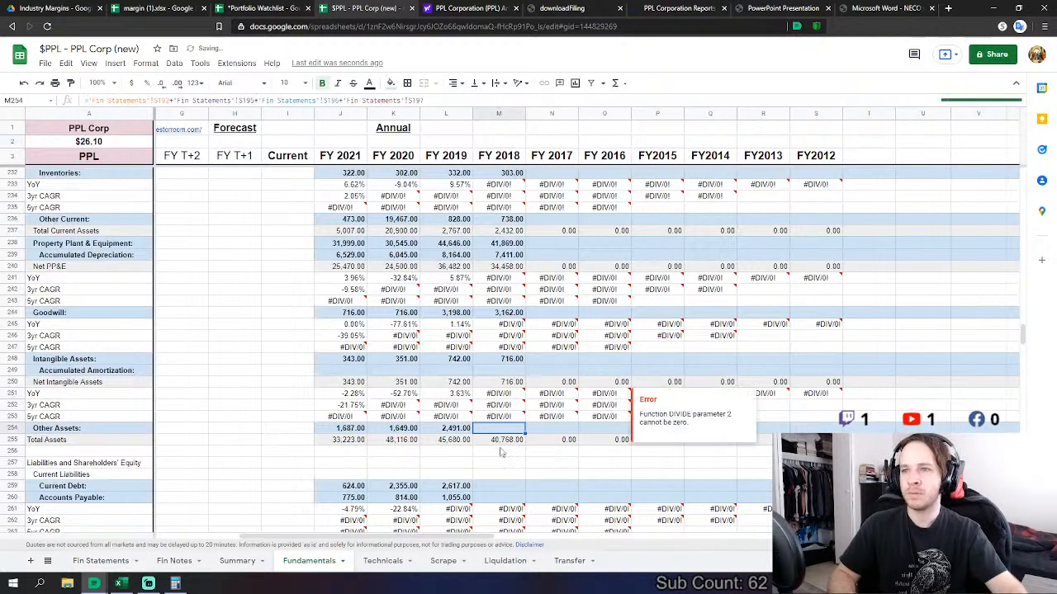
- Fill FY 2018 Current Debt with the sum of 2018 short-term debt, long-term debt due within one year and interest, Fin Statements S217, S218 and S221
{"action": "left_click", "coordinate": [498, 486]}
{"action": "type", "text": "="}
{"action": "left_click", "coordinate": [92, 565]}
{"action": "scroll", "coordinate": [467, 487], "scroll_direction": "down", "scroll_amount": 5}
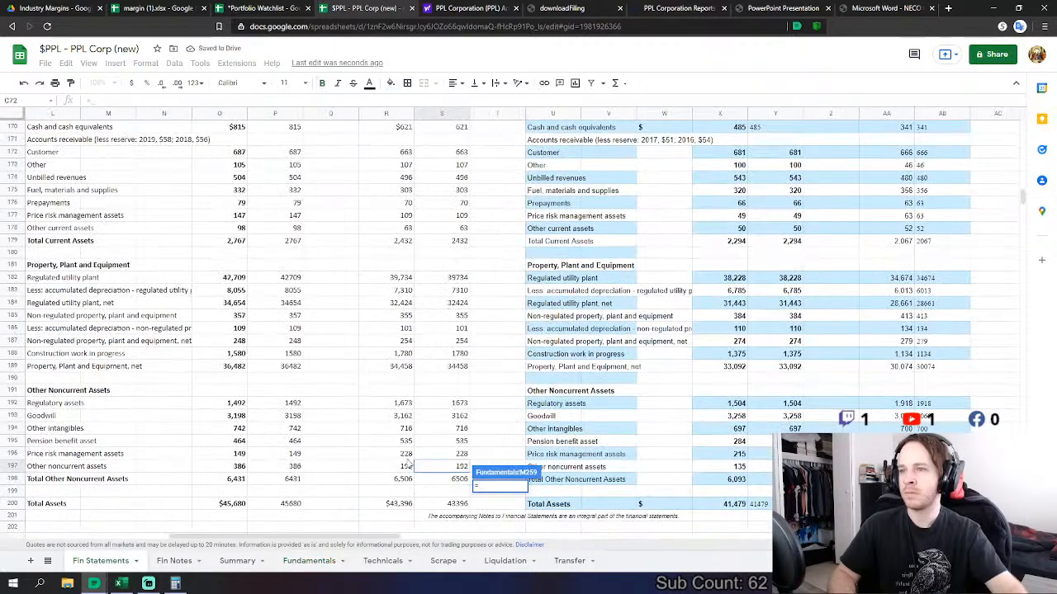
{"action": "scroll", "coordinate": [458, 495], "scroll_direction": "down", "scroll_amount": 3}
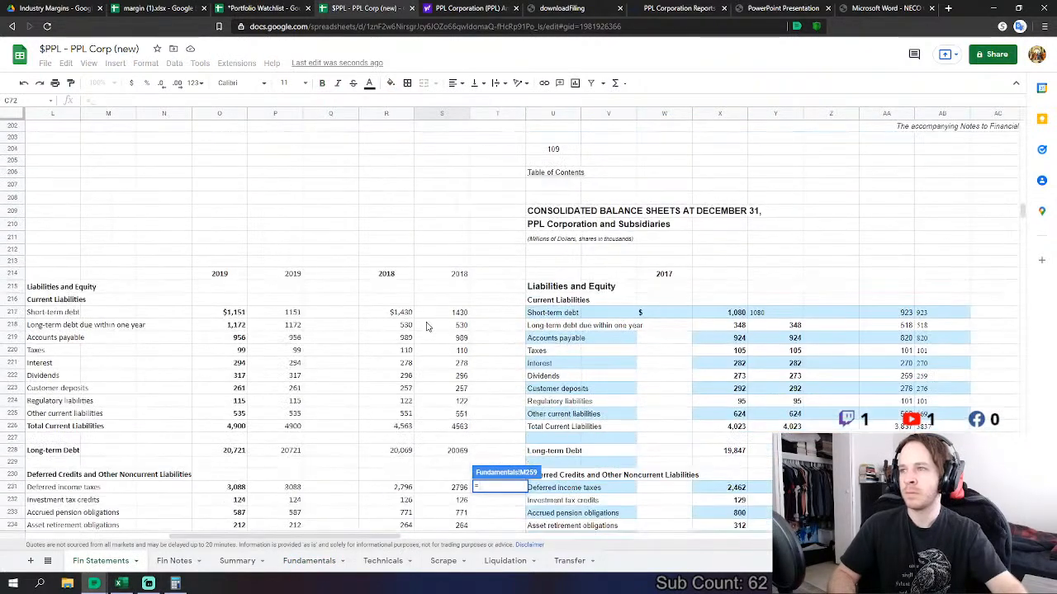
{"action": "left_click", "coordinate": [462, 312]}
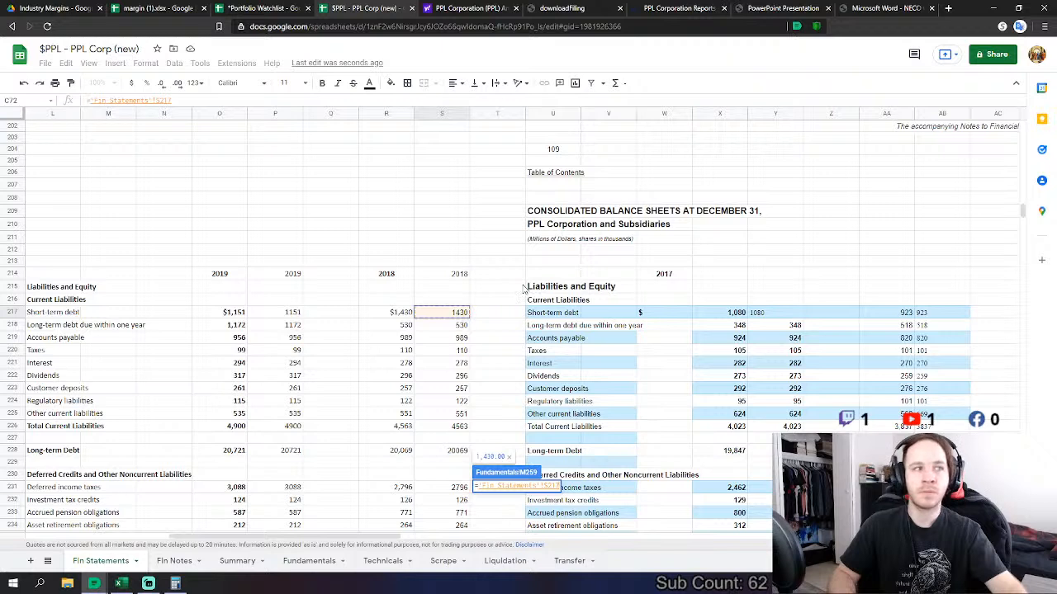
{"action": "type", "text": "+"}
{"action": "left_click", "coordinate": [464, 325]}
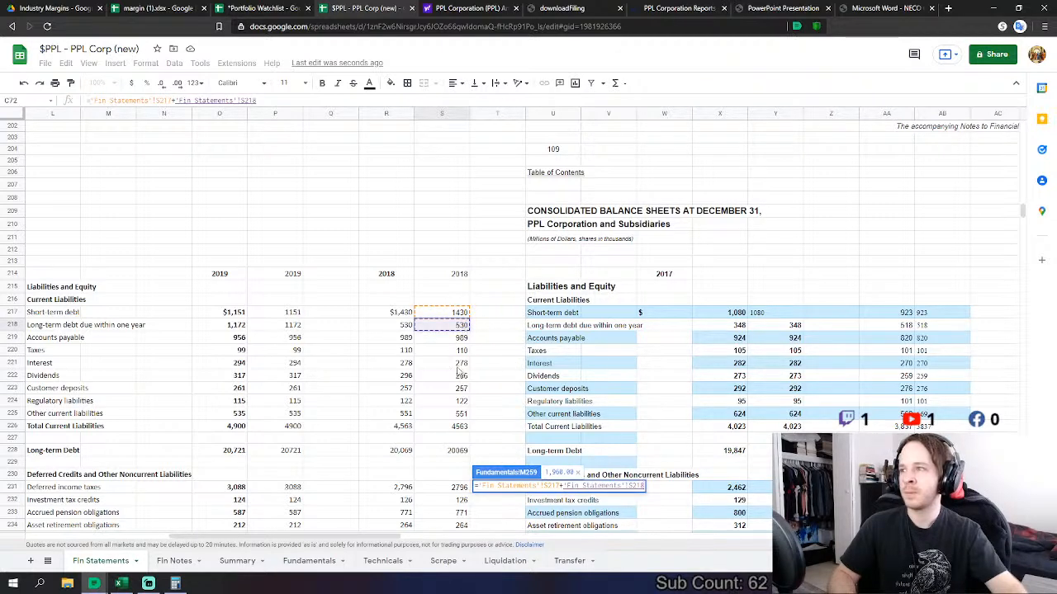
{"action": "type", "text": "+"}
{"action": "left_click", "coordinate": [456, 365]}
{"action": "key", "text": "Return"}
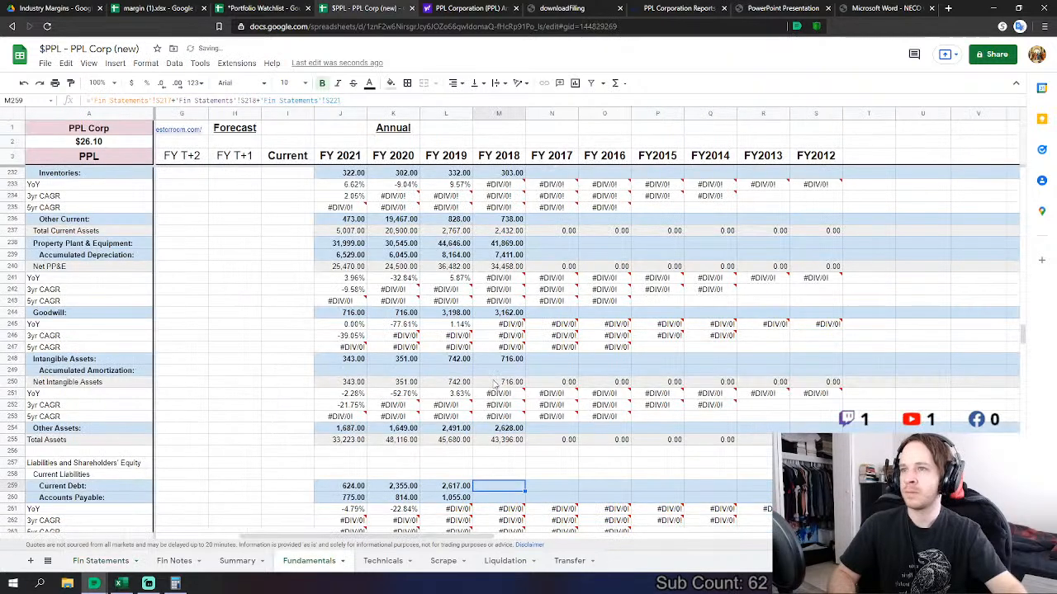
- Fill FY 2018 Accounts Payable with the sum of 2018 accounts payable and taxes, Fin Statements cells S219 and S220
{"action": "left_click", "coordinate": [514, 327]}
{"action": "type", "text": "="}
{"action": "left_click", "coordinate": [105, 561]}
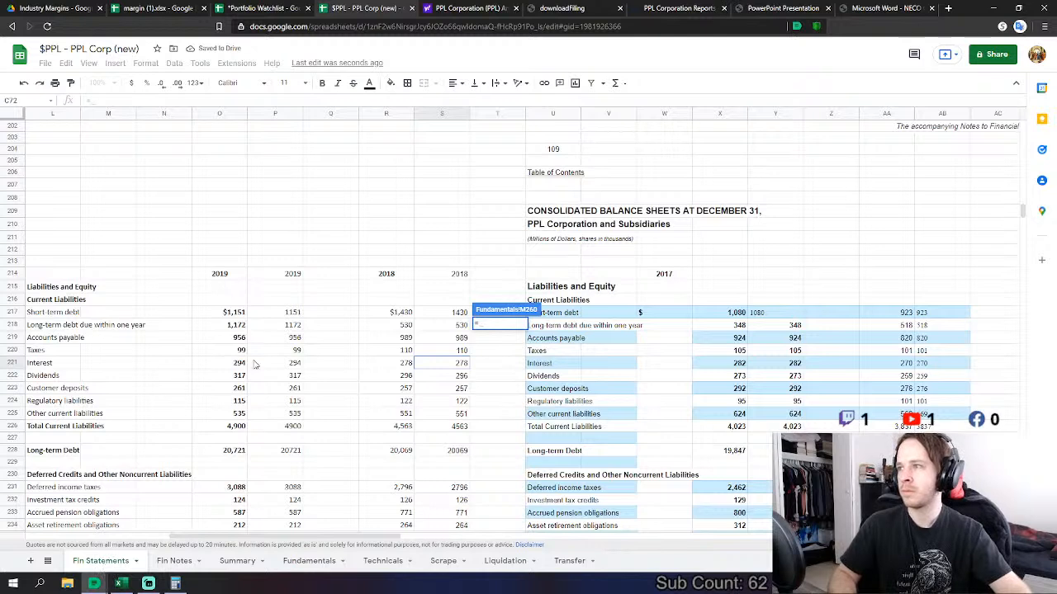
{"action": "left_click", "coordinate": [446, 340]}
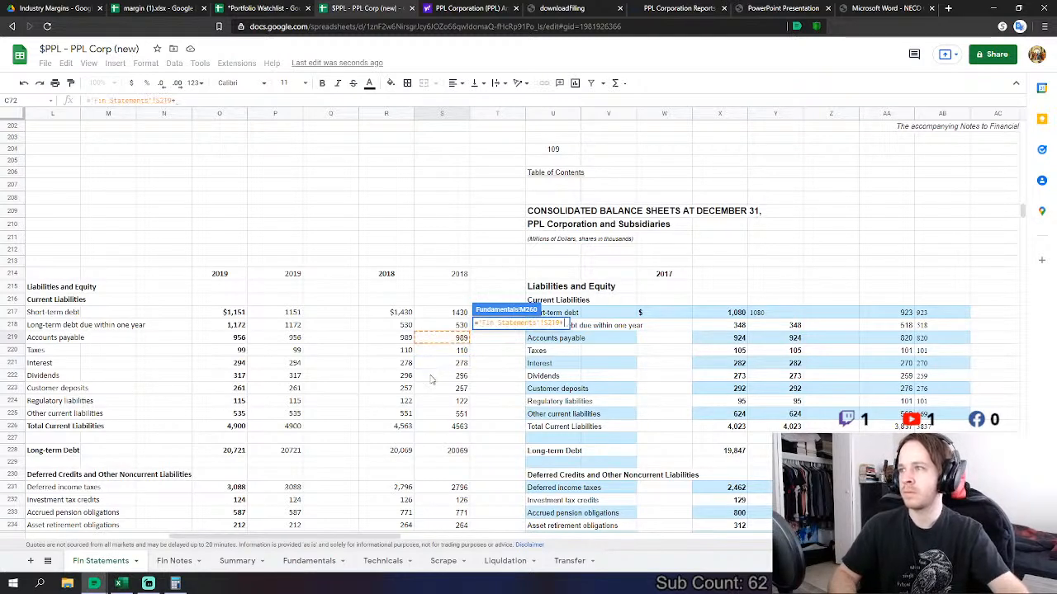
{"action": "type", "text": "+"}
{"action": "left_click", "coordinate": [459, 350]}
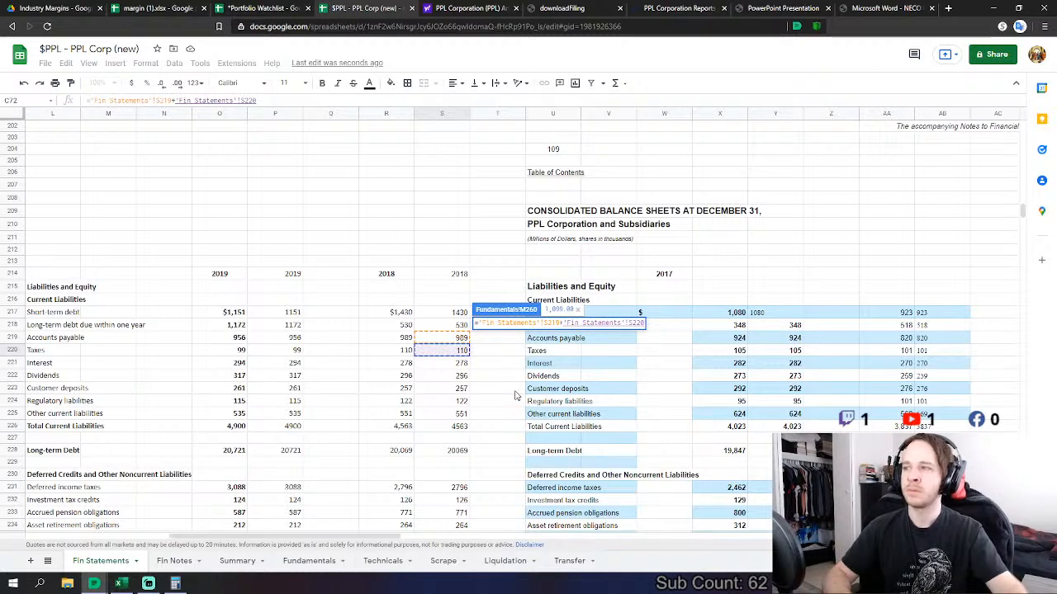
{"action": "key", "text": "Return"}
- Fill FY 2018 Other Current Liabilities with the sum of Fin Statements cells S222, S223, S224 and S225
{"action": "left_click", "coordinate": [499, 370]}
{"action": "type", "text": "="}
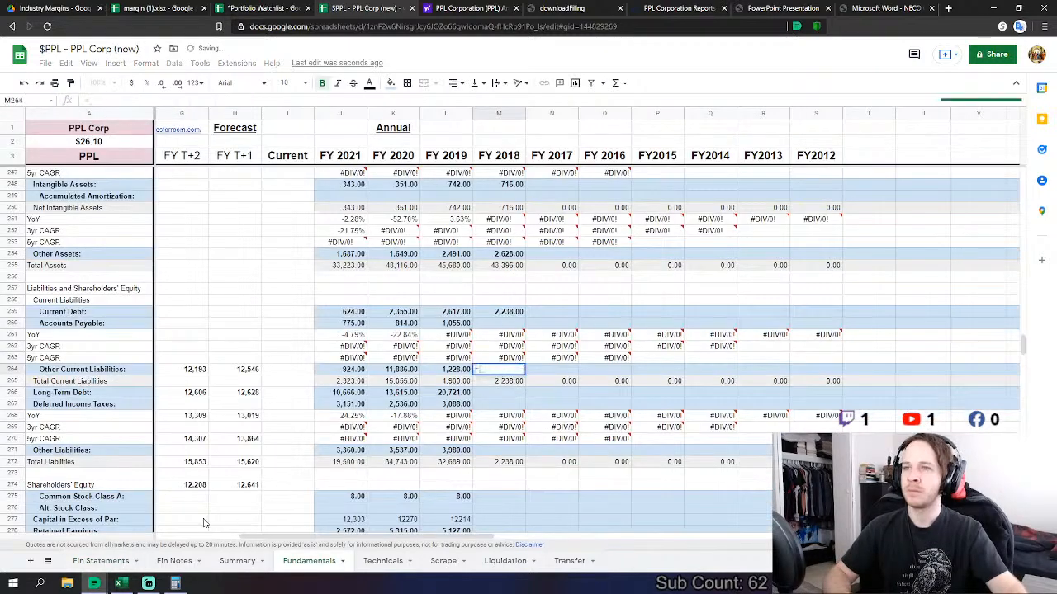
{"action": "left_click", "coordinate": [95, 560]}
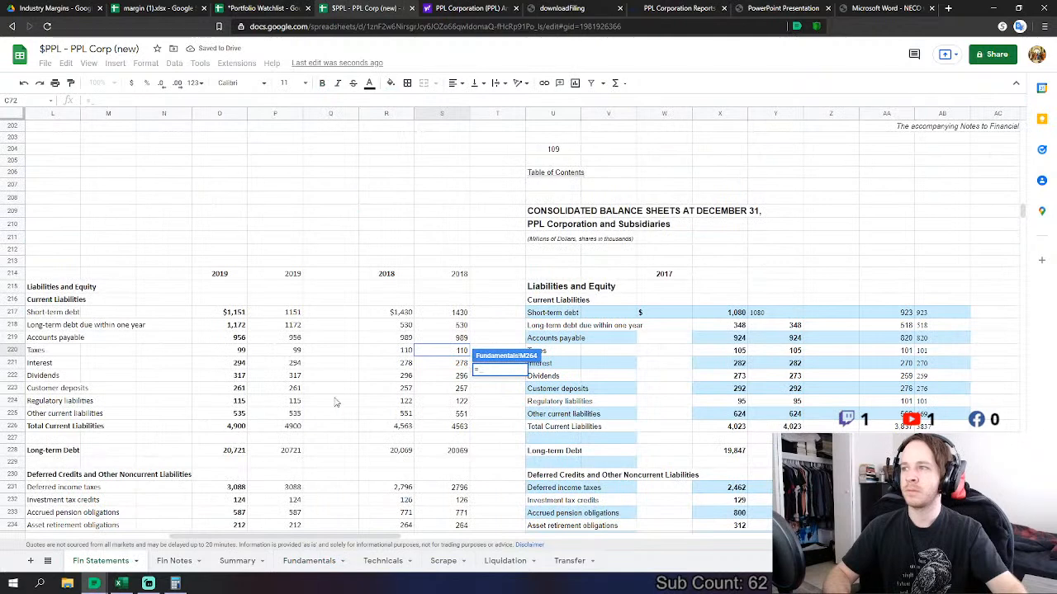
{"action": "left_click", "coordinate": [460, 376]}
{"action": "type", "text": "+"}
{"action": "left_click", "coordinate": [458, 389]}
{"action": "type", "text": "+"}
{"action": "left_click", "coordinate": [459, 401]}
{"action": "type", "text": "+"}
{"action": "left_click", "coordinate": [459, 413]}
{"action": "key", "text": "Return"}
- Link FY 2018 Long Term Debt to the 2018 long-term debt in Fin Statements cell S228
{"action": "key", "text": "Down"}
{"action": "type", "text": "="}
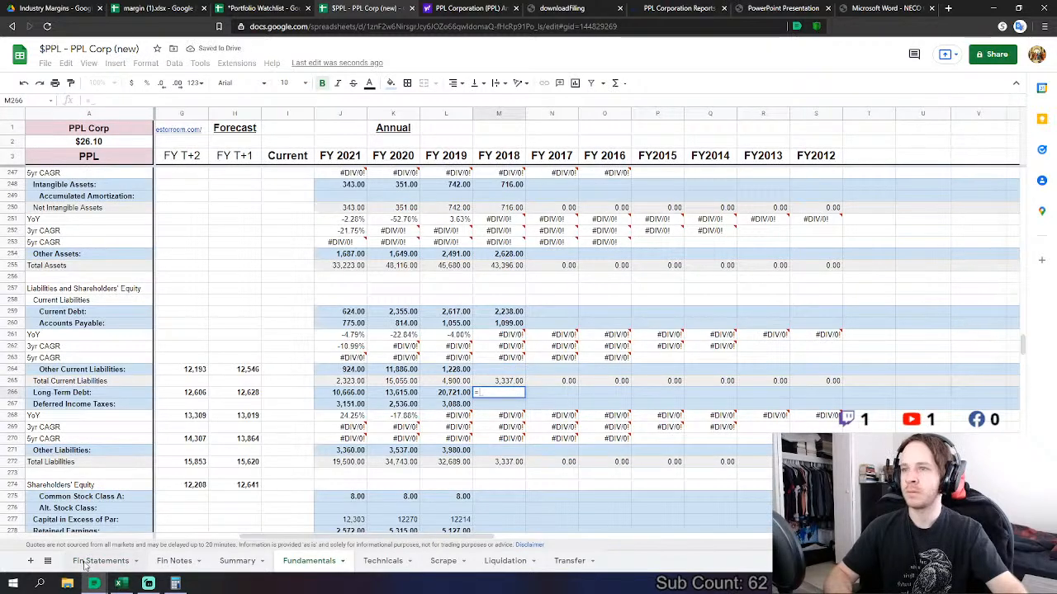
{"action": "left_click", "coordinate": [85, 564]}
{"action": "scroll", "coordinate": [441, 419], "scroll_direction": "down", "scroll_amount": 2}
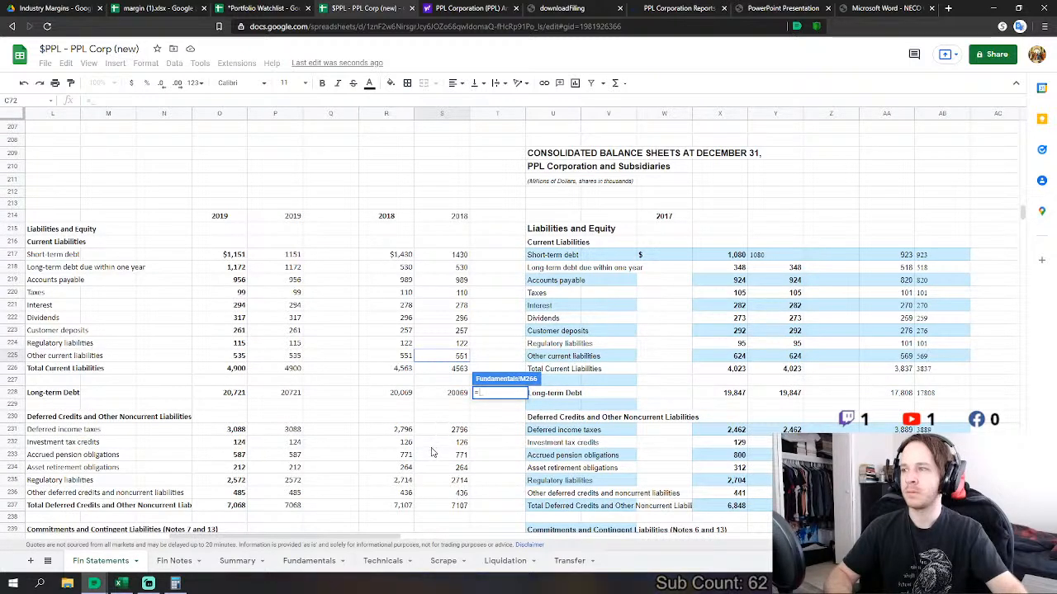
{"action": "left_click", "coordinate": [456, 394]}
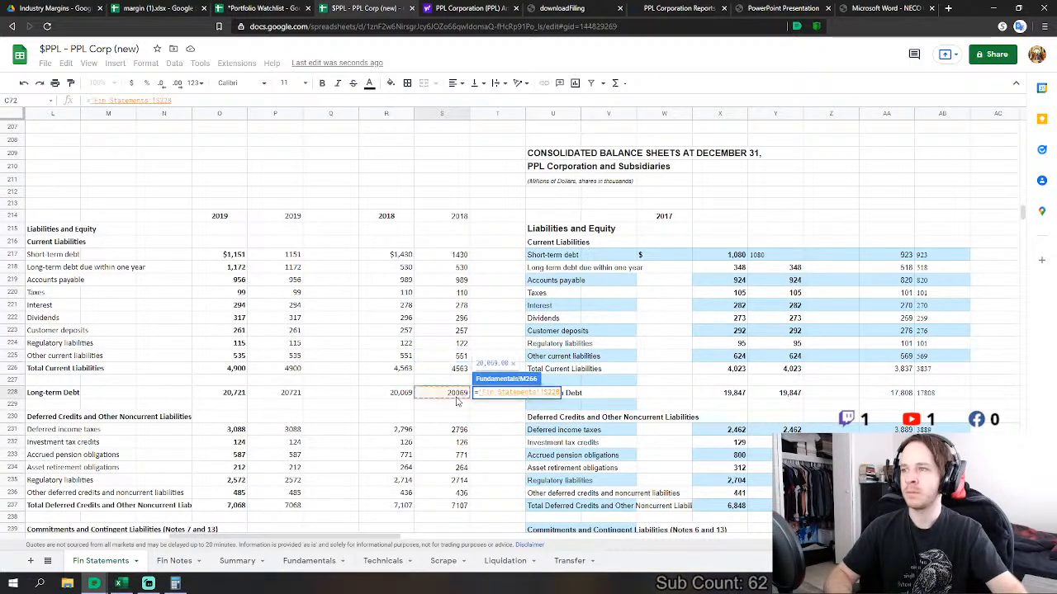
{"action": "key", "text": "Return"}
- Link FY 2018 Deferred Income Taxes to the 2018 deferred income taxes in Fin Statements cell S231
{"action": "type", "text": "="}
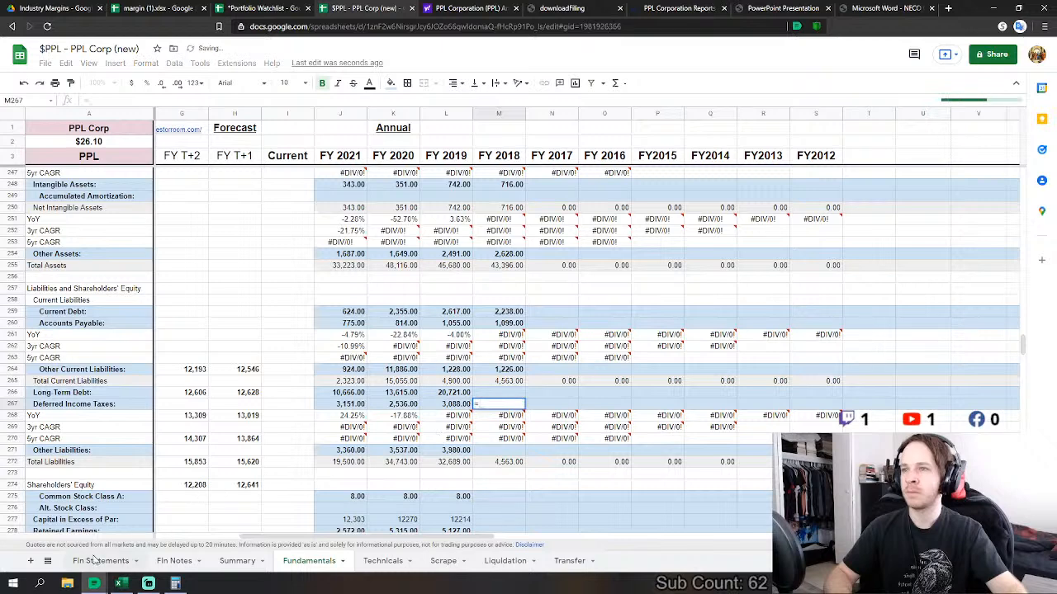
{"action": "left_click", "coordinate": [99, 561]}
{"action": "left_click", "coordinate": [452, 433]}
{"action": "key", "text": "Return"}
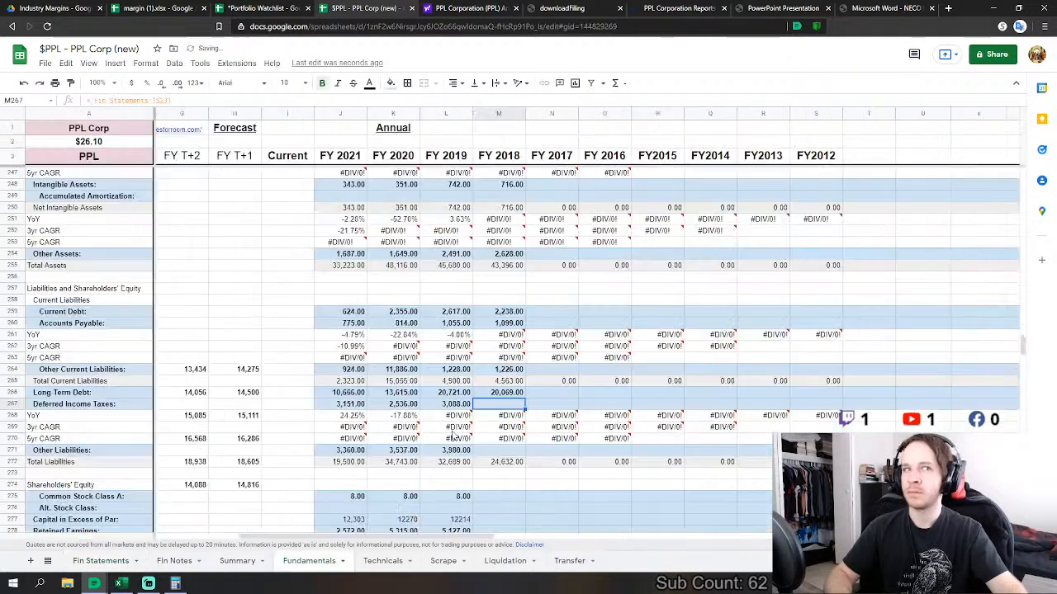
- Fill FY 2018 Other Liabilities with the sum of Fin Statements cells S232, S233, S234, S235 and S236
{"action": "left_click", "coordinate": [489, 452]}
{"action": "type", "text": "="}
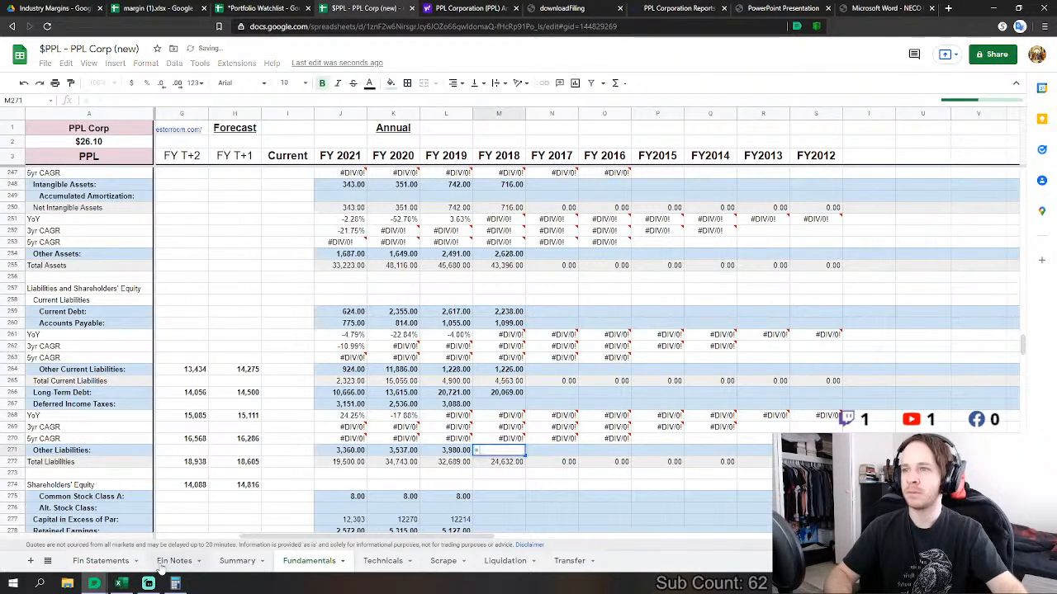
{"action": "left_click", "coordinate": [99, 560]}
{"action": "left_click", "coordinate": [456, 444]}
{"action": "type", "text": "+"}
{"action": "left_click", "coordinate": [456, 455]}
{"action": "type", "text": "+"}
{"action": "left_click", "coordinate": [457, 467]}
{"action": "type", "text": "+"}
{"action": "left_click", "coordinate": [456, 480]}
{"action": "type", "text": "+"}
{"action": "left_click", "coordinate": [456, 492]}
{"action": "key", "text": "Return"}
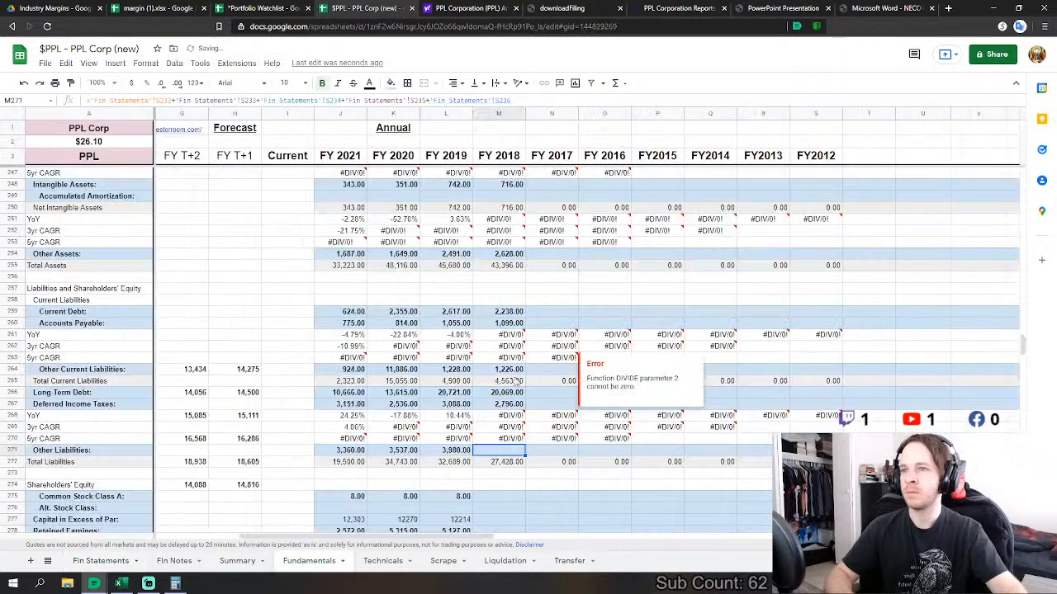
- Link FY 2018 Common Stock Class A to the 2018 common stock value in Fin Statements cell S242
{"action": "left_click", "coordinate": [506, 383]}
{"action": "type", "text": "="}
{"action": "left_click", "coordinate": [101, 560]}
{"action": "scroll", "coordinate": [525, 456], "scroll_direction": "down", "scroll_amount": 3}
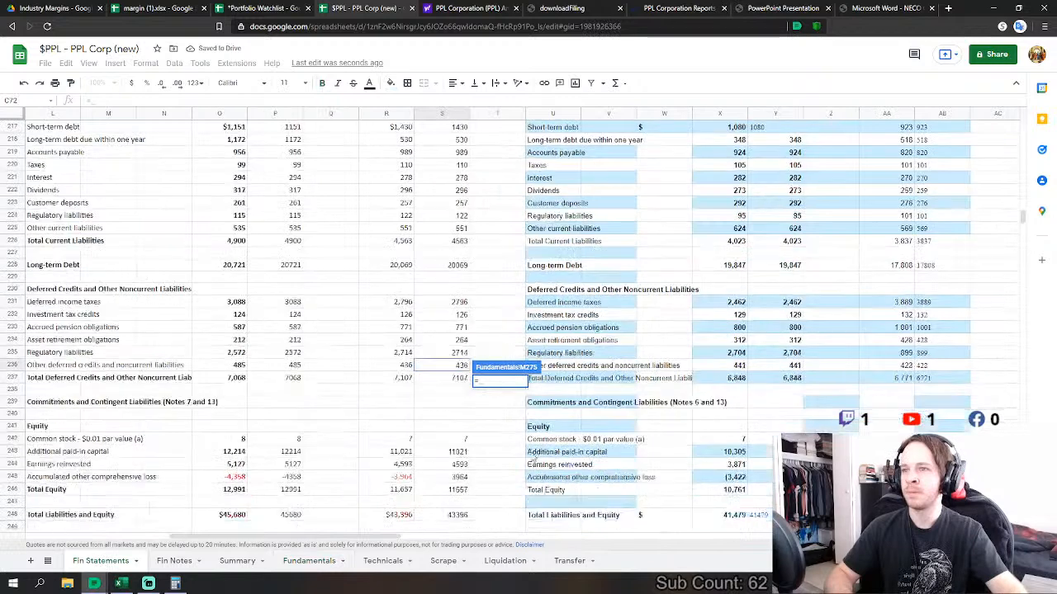
{"action": "left_click", "coordinate": [461, 441]}
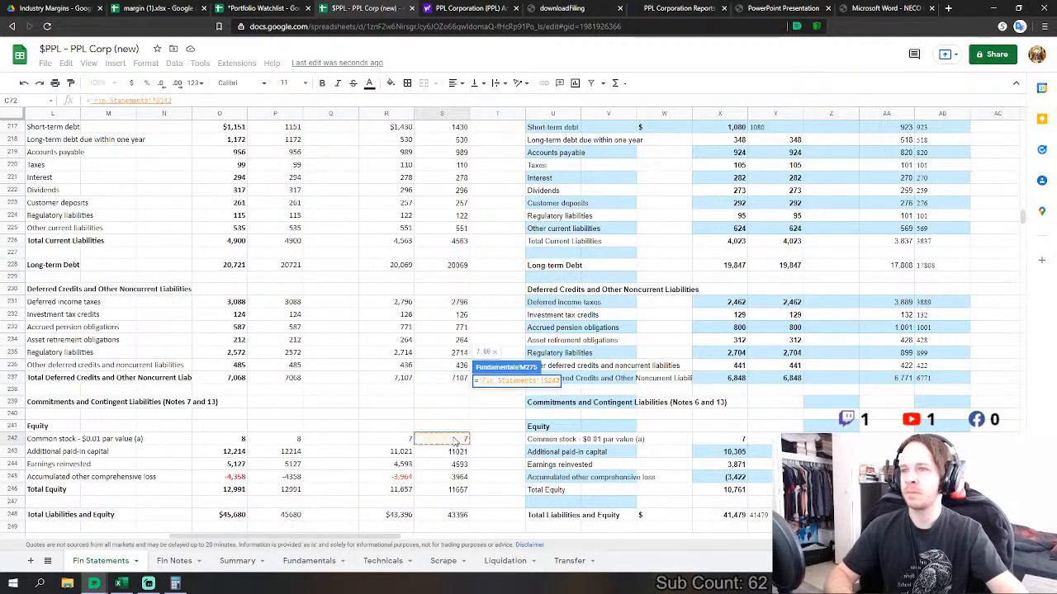
{"action": "key", "text": "Return"}
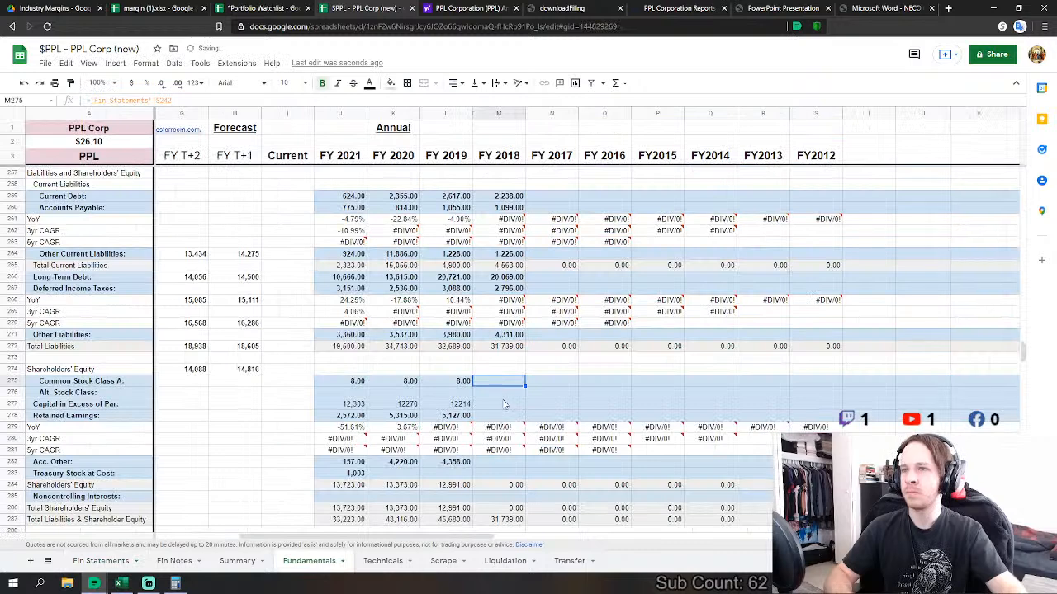
- Link FY 2018 Capital in Excess of Par to the 2018 additional paid-in capital in Fin Statements cell S243
{"action": "left_click", "coordinate": [495, 404]}
{"action": "type", "text": "="}
{"action": "left_click", "coordinate": [101, 561]}
{"action": "left_click", "coordinate": [427, 454]}
{"action": "key", "text": "Return"}
- Link FY 2018 Retained Earnings to the 2018 earnings reinvested in Fin Statements cell S244
{"action": "left_click", "coordinate": [501, 417]}
{"action": "type", "text": "="}
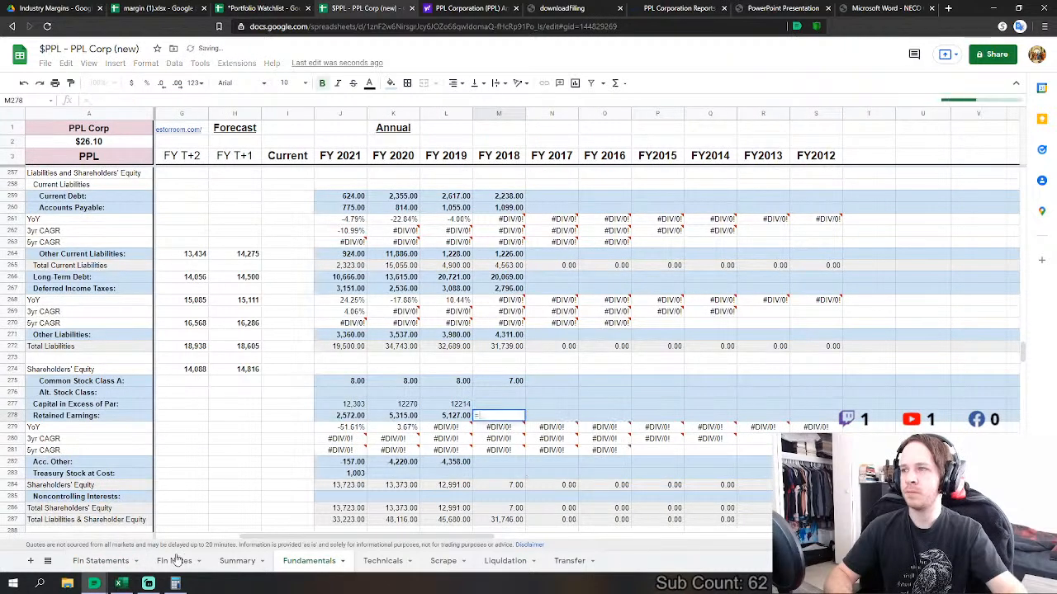
{"action": "left_click", "coordinate": [101, 562]}
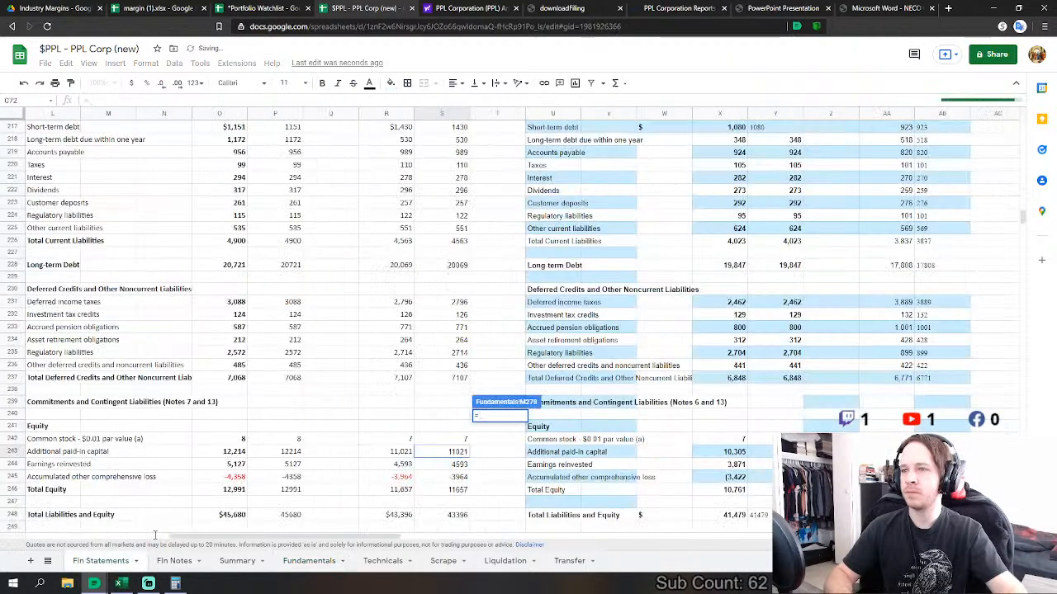
{"action": "left_click", "coordinate": [452, 467]}
{"action": "key", "text": "Return"}
- Link FY 2018 Acc. Other to the 2018 accumulated other comprehensive loss in Fin Statements cell S245
{"action": "left_click", "coordinate": [496, 462]}
{"action": "type", "text": "="}
{"action": "left_click", "coordinate": [101, 561]}
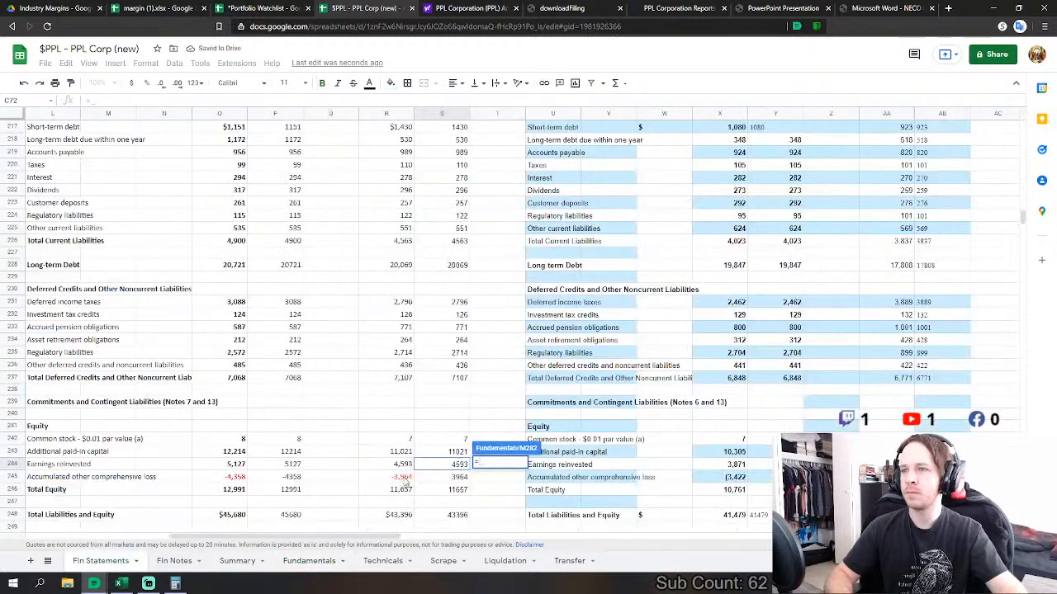
{"action": "left_click", "coordinate": [451, 477]}
{"action": "key", "text": "Return"}
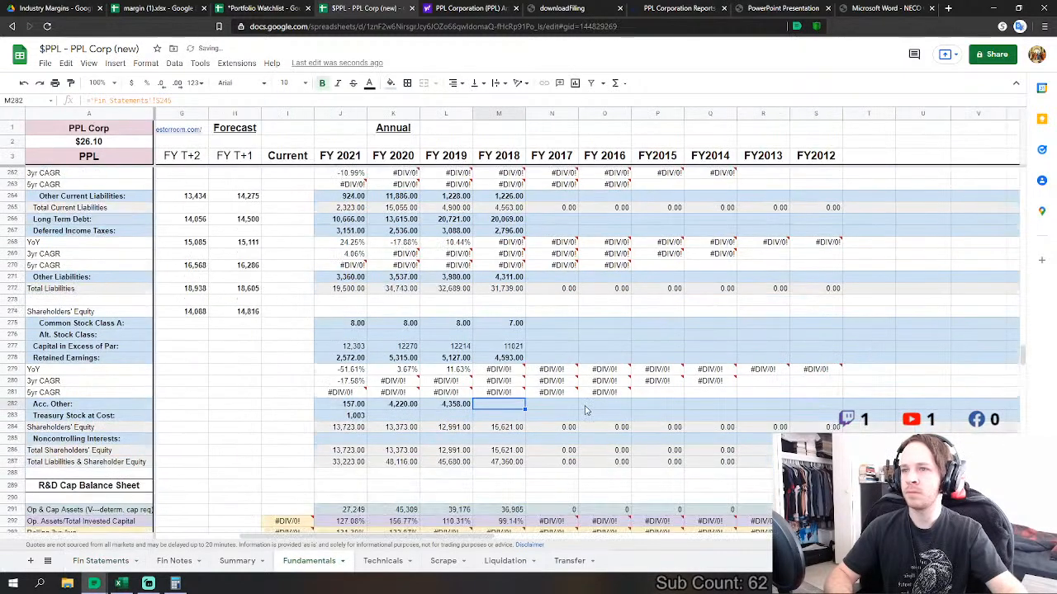
- Link FY 2017 Revenues in the income statement section to the 2017 operating revenues in Fin Statements cell Y7
{"action": "scroll", "coordinate": [586, 410], "scroll_direction": "up", "scroll_amount": 1}
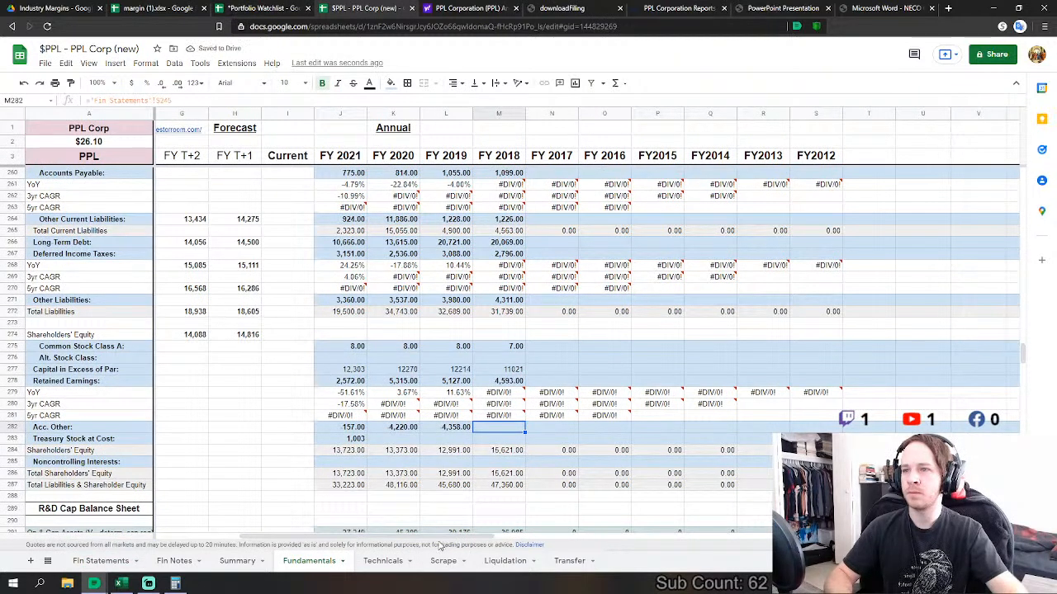
{"action": "left_click_drag", "start_coordinate": [435, 541], "coordinate": [466, 538]}
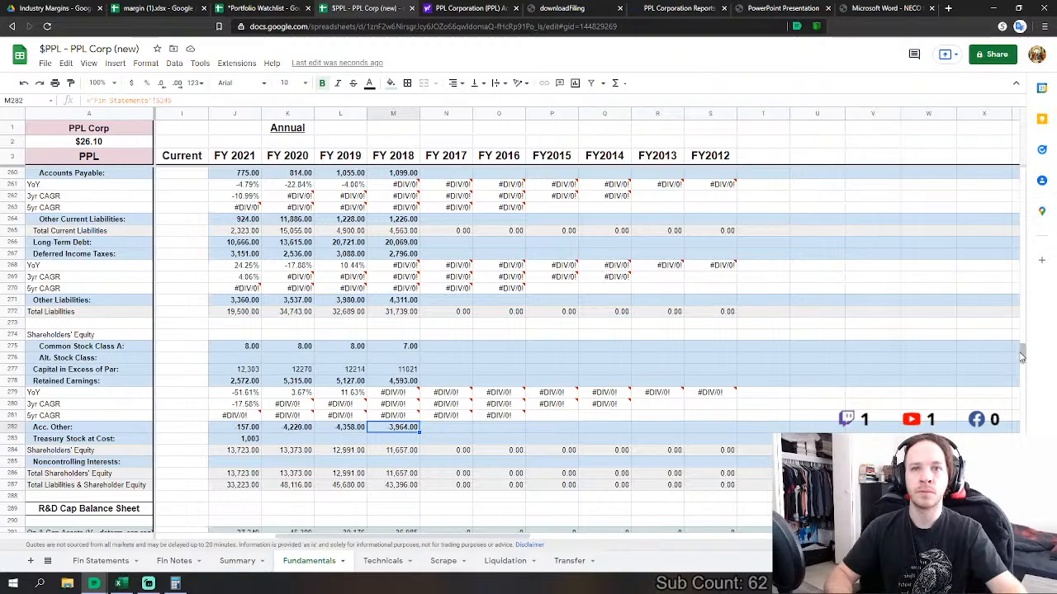
{"action": "left_click_drag", "start_coordinate": [1022, 357], "coordinate": [1003, 193]}
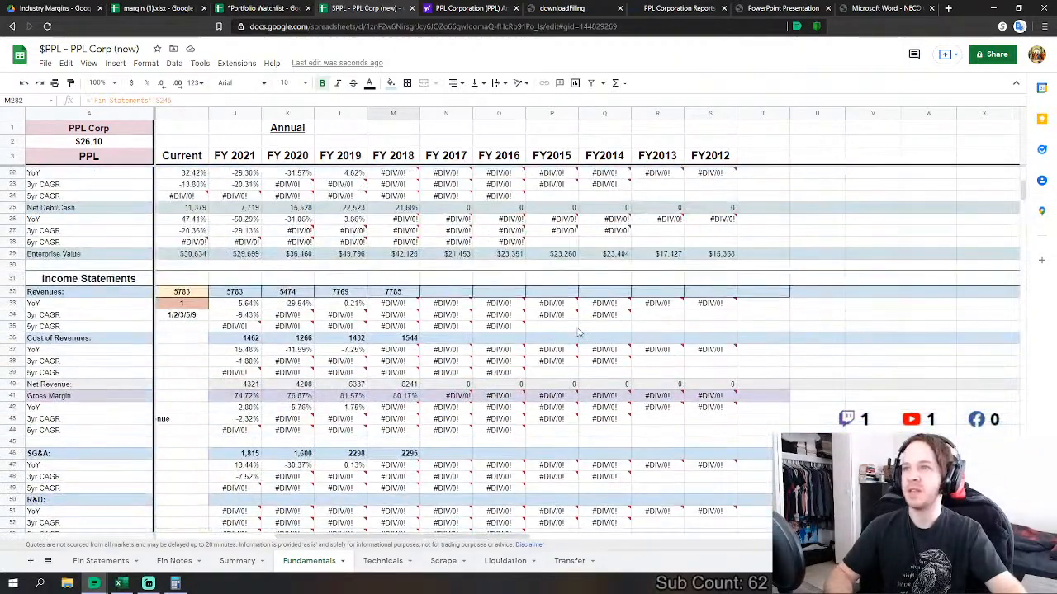
{"action": "left_click", "coordinate": [454, 295]}
{"action": "key", "text": "Return"}
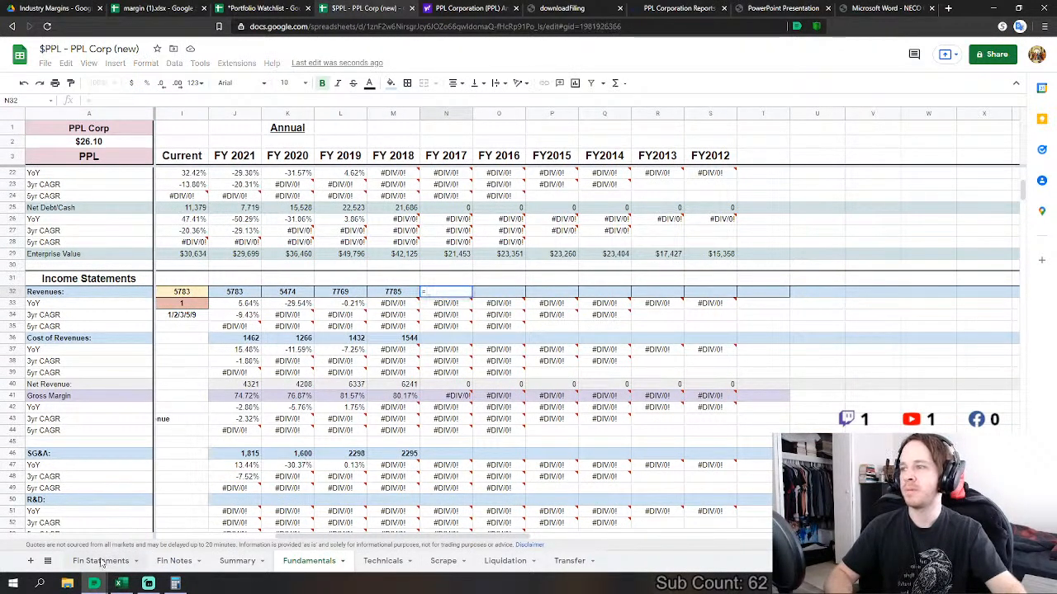
{"action": "scroll", "coordinate": [407, 403], "scroll_direction": "up", "scroll_amount": 5}
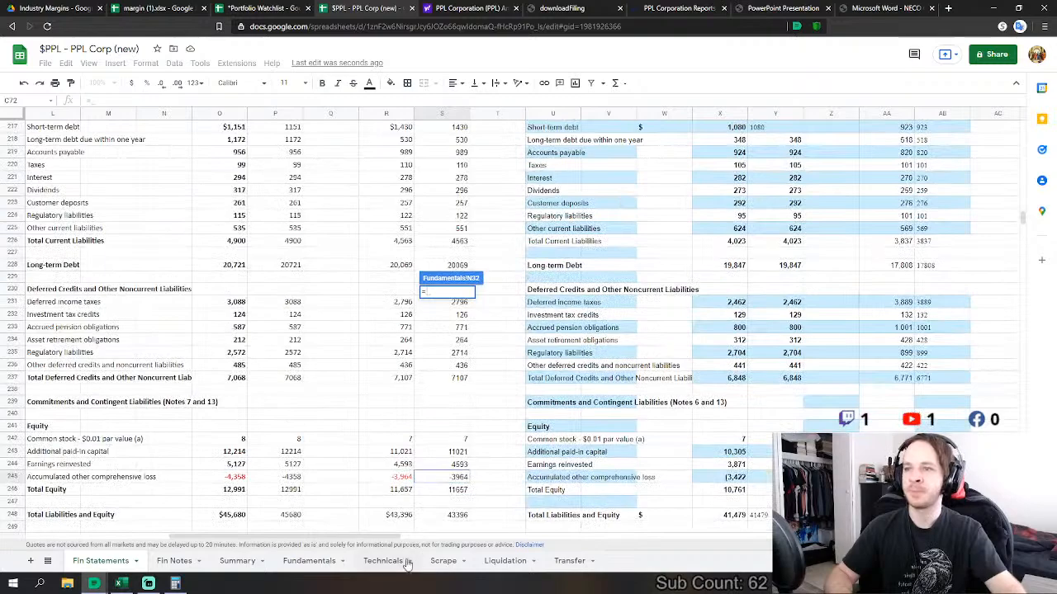
{"action": "left_click_drag", "start_coordinate": [368, 543], "coordinate": [488, 543]}
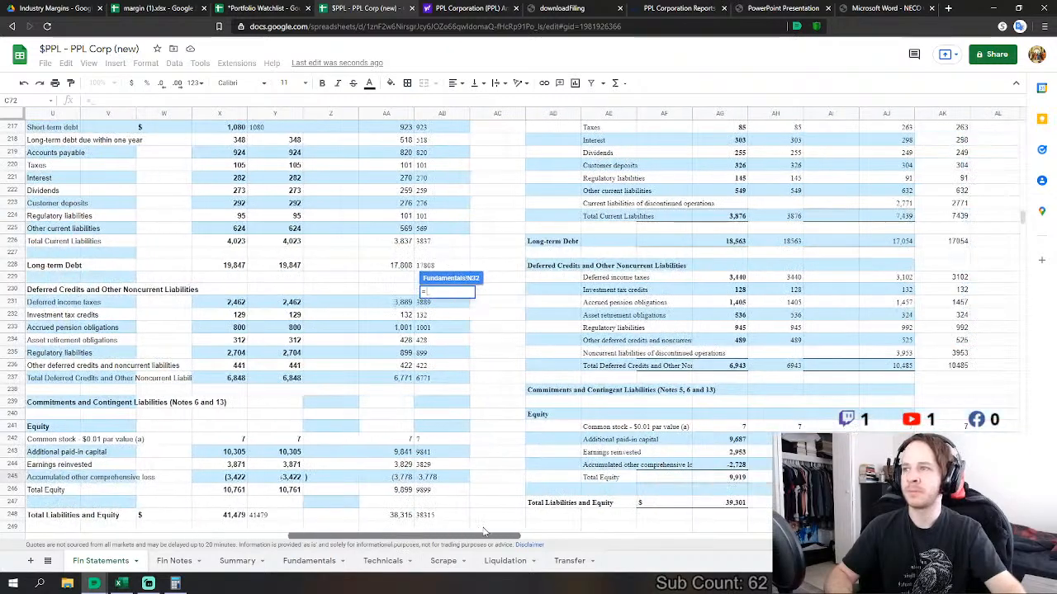
{"action": "left_click_drag", "start_coordinate": [1023, 218], "coordinate": [1023, 124]}
{"action": "left_click", "coordinate": [288, 199]}
{"action": "key", "text": "Return"}
- Fill FY 2017 Cost of Revenues with the sum of 2017 fuel and energy purchases, Fin Statements cells Y11 and Y12
{"action": "left_click", "coordinate": [447, 341]}
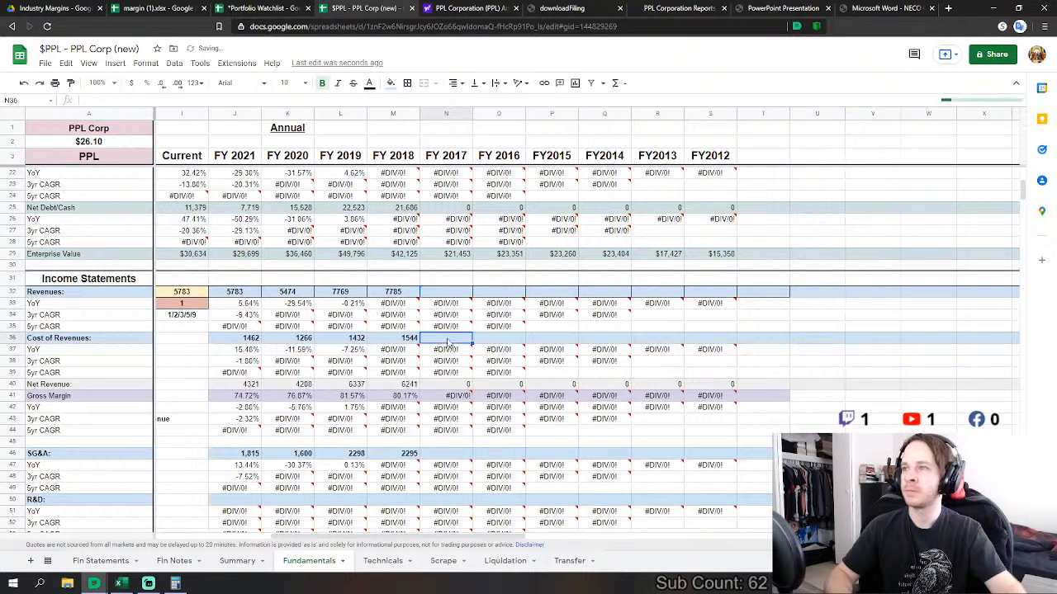
{"action": "scroll", "coordinate": [446, 341], "scroll_direction": "down", "scroll_amount": 1}
{"action": "type", "text": "="}
{"action": "left_click", "coordinate": [100, 561]}
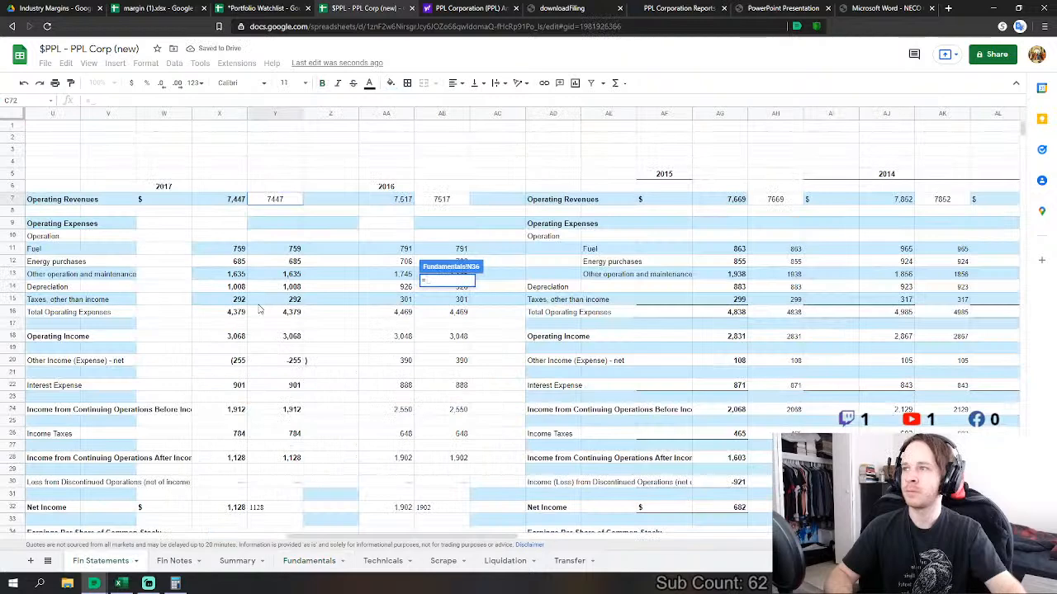
{"action": "left_click", "coordinate": [295, 250]}
{"action": "type", "text": "+"}
{"action": "left_click", "coordinate": [294, 261]}
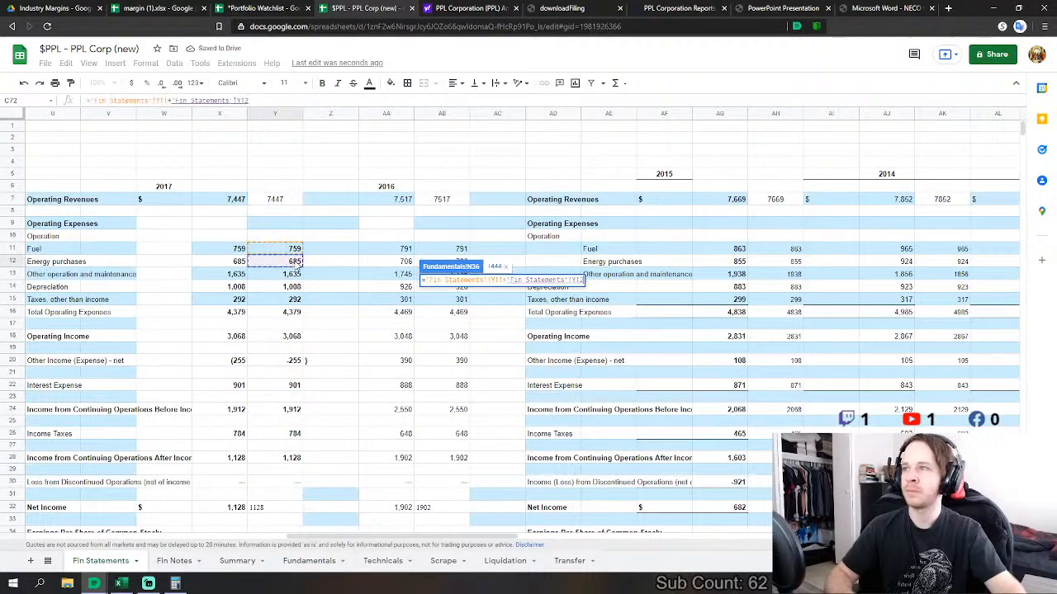
{"action": "key", "text": "Return"}
- Fill FY 2017 SG&A with the sum of 2017 other operation and maintenance and taxes other than income, Fin Statements Y13 and Y15
{"action": "left_click", "coordinate": [446, 396]}
{"action": "type", "text": "="}
{"action": "left_click", "coordinate": [100, 560]}
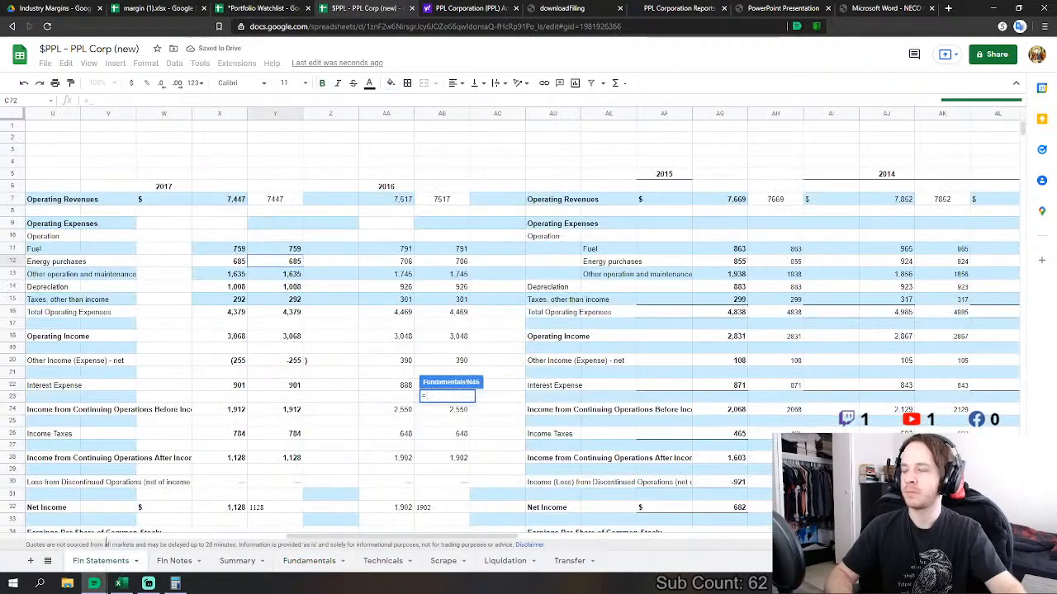
{"action": "left_click", "coordinate": [298, 277]}
{"action": "type", "text": "+"}
{"action": "left_click", "coordinate": [296, 301]}
{"action": "key", "text": "Return"}
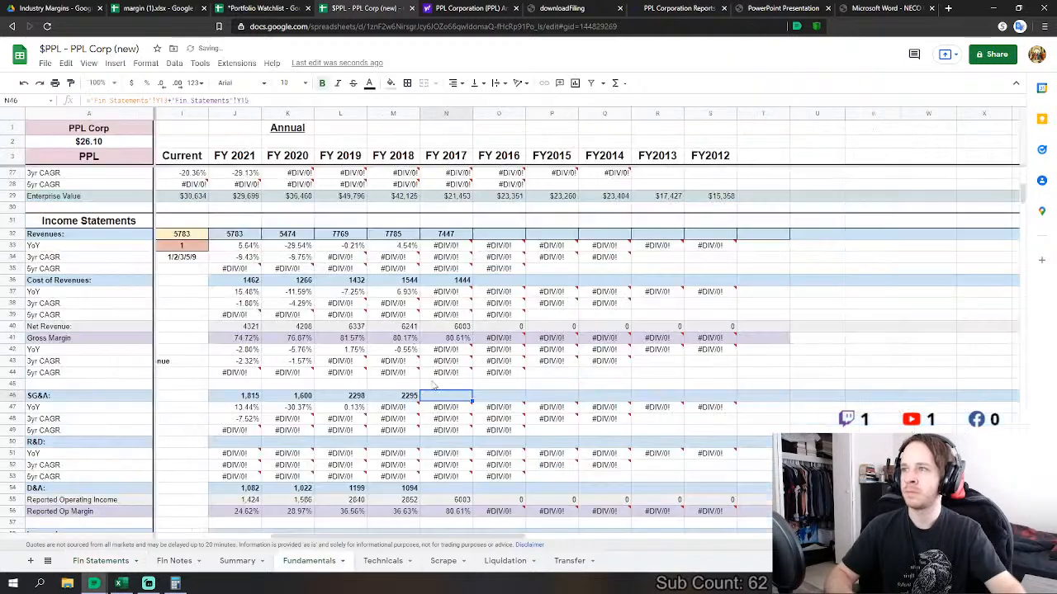
- Link FY 2017 D&A to the 2017 depreciation in Fin Statements cell Y14
{"action": "scroll", "coordinate": [463, 446], "scroll_direction": "down", "scroll_amount": 2}
{"action": "left_click", "coordinate": [455, 406]}
{"action": "type", "text": "="}
{"action": "left_click", "coordinate": [101, 560]}
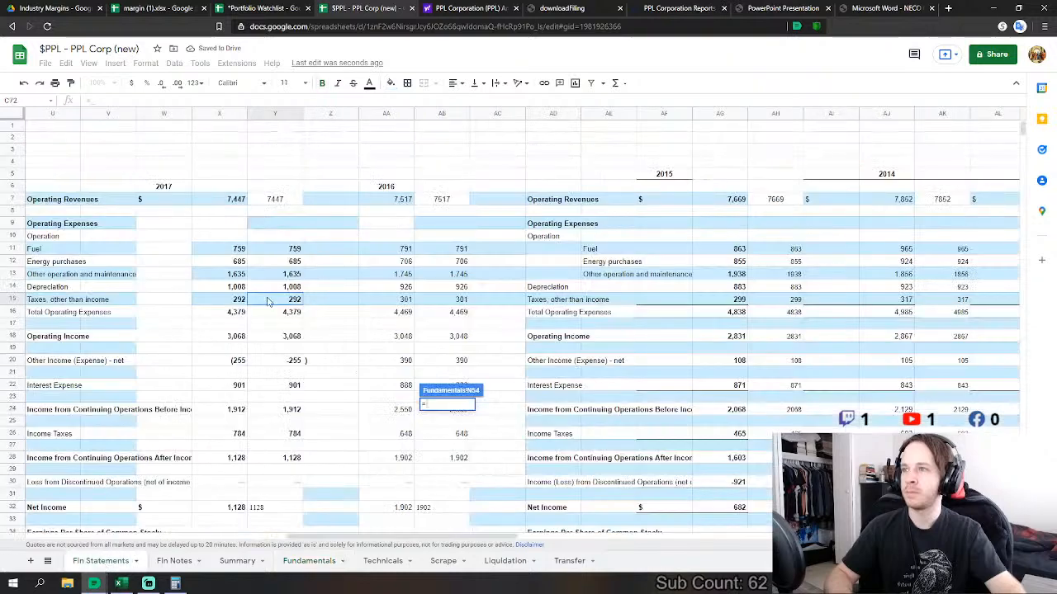
{"action": "left_click", "coordinate": [291, 287]}
{"action": "key", "text": "Return"}
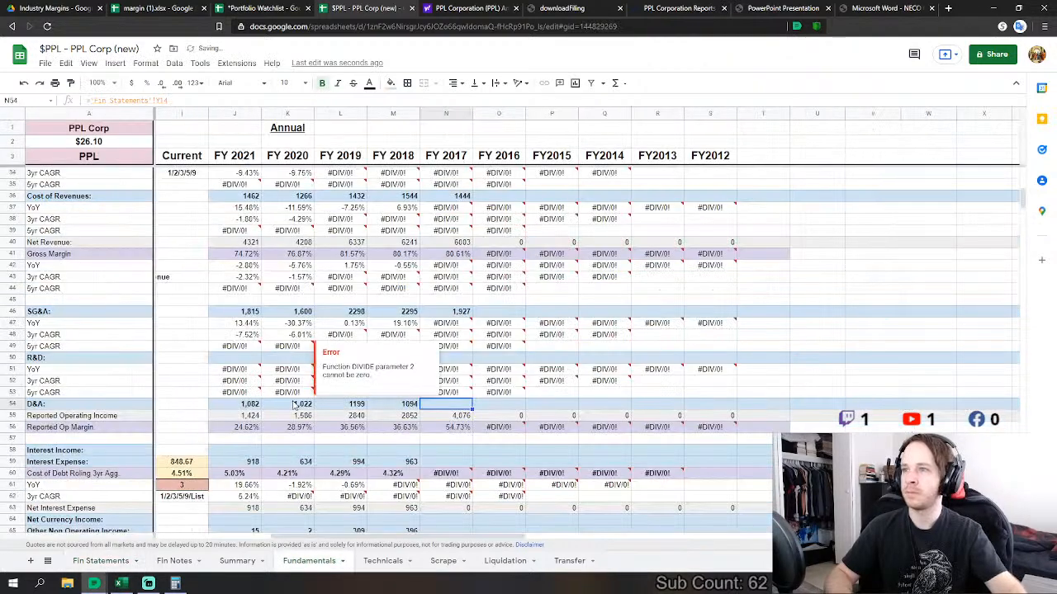
- Link FY 2017 Interest Expense to the 2017 interest expense in Fin Statements cell Y22
{"action": "scroll", "coordinate": [450, 382], "scroll_direction": "down", "scroll_amount": 1}
{"action": "left_click", "coordinate": [450, 382]}
{"action": "type", "text": "="}
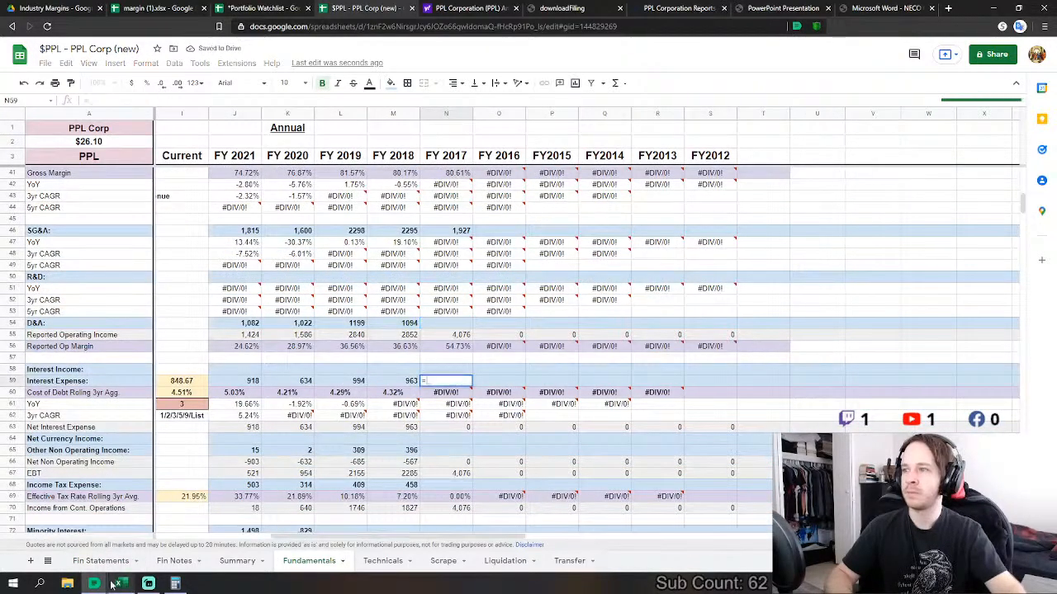
{"action": "left_click", "coordinate": [97, 568]}
{"action": "left_click", "coordinate": [295, 388]}
{"action": "key", "text": "Return"}
- Link FY 2017 Other Non Operating Income to the 2017 net other income (expense) in Fin Statements cell Y20
{"action": "left_click", "coordinate": [447, 450]}
{"action": "type", "text": "="}
{"action": "left_click", "coordinate": [99, 560]}
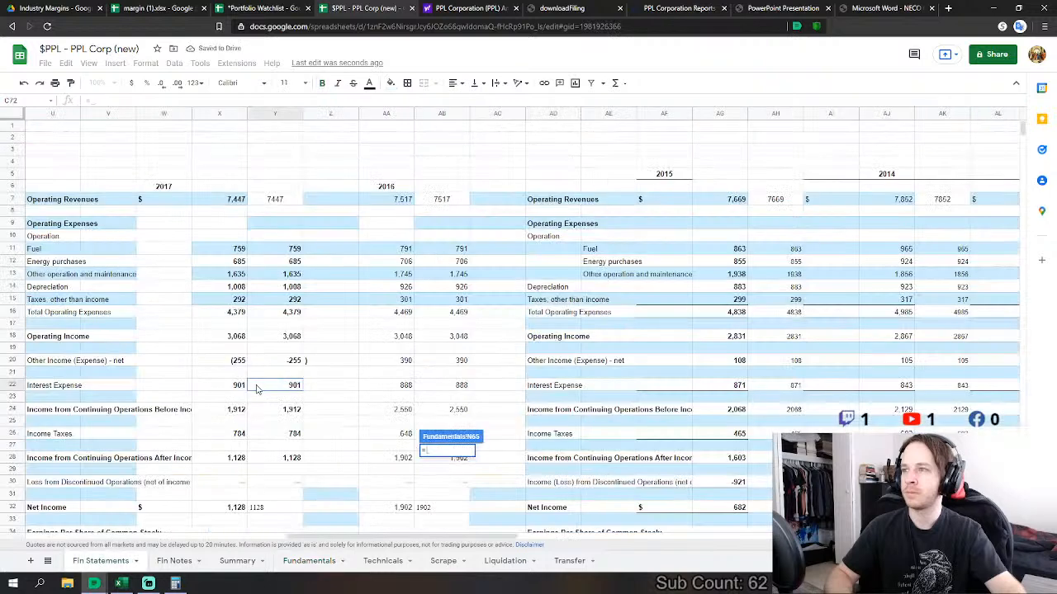
{"action": "left_click", "coordinate": [285, 363]}
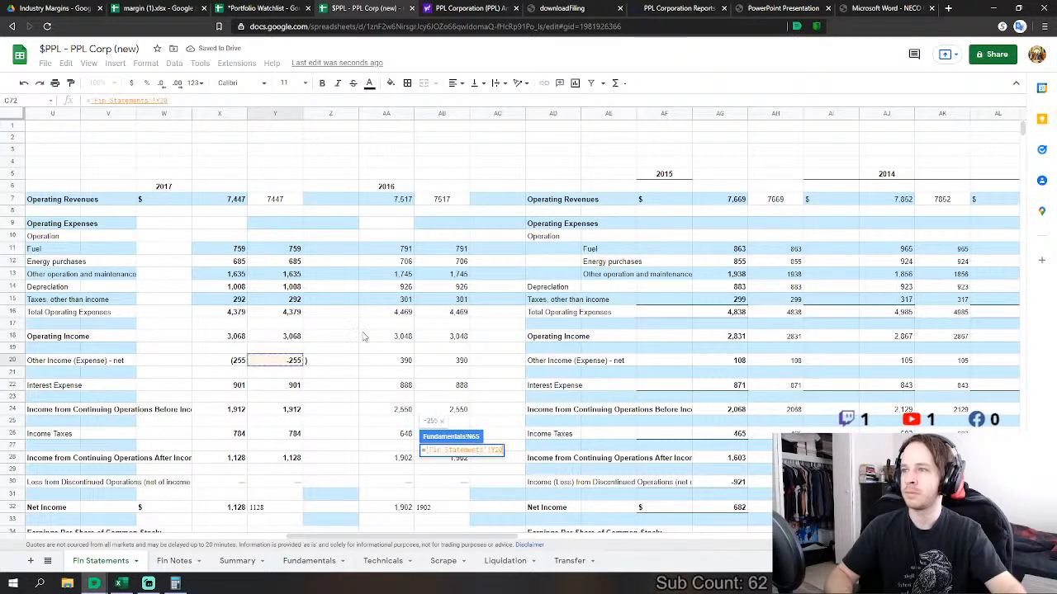
{"action": "key", "text": "Return"}
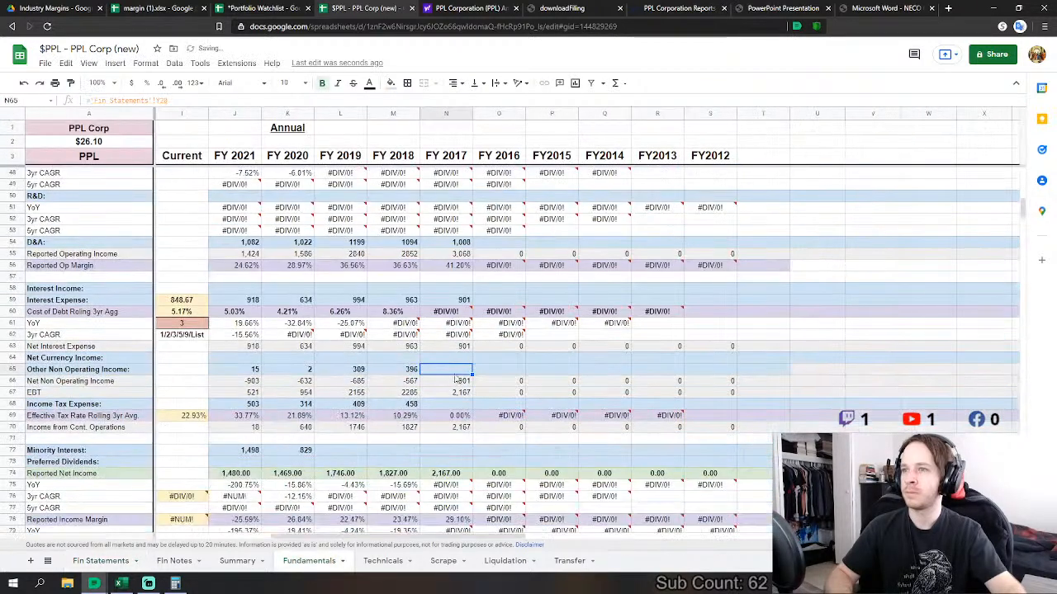
- Link FY 2017 Income Tax Expense to the 2017 income taxes in Fin Statements cell Y26
{"action": "left_click", "coordinate": [465, 404]}
{"action": "type", "text": "="}
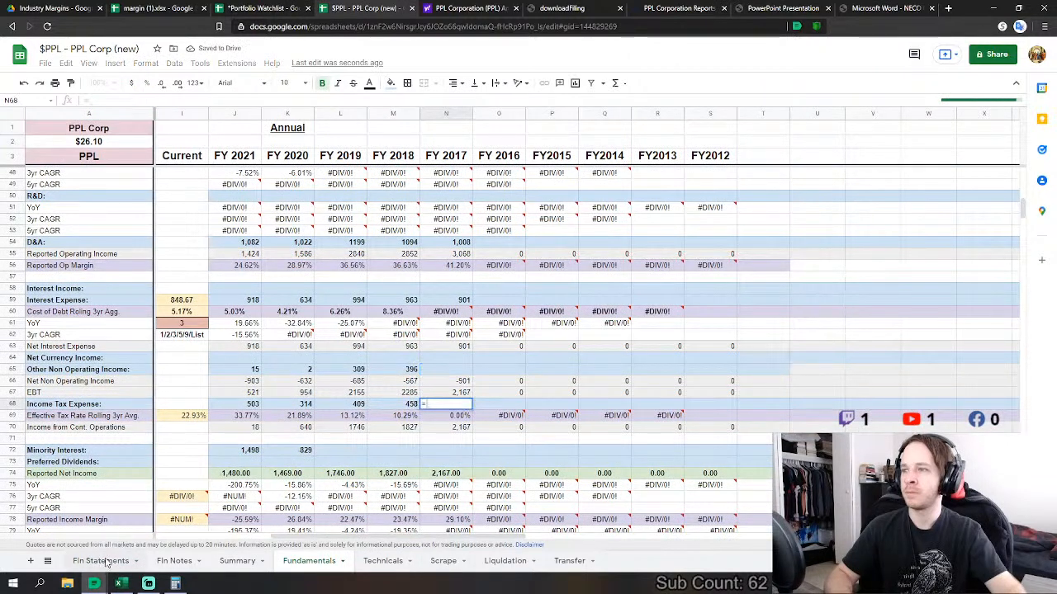
{"action": "left_click", "coordinate": [99, 561]}
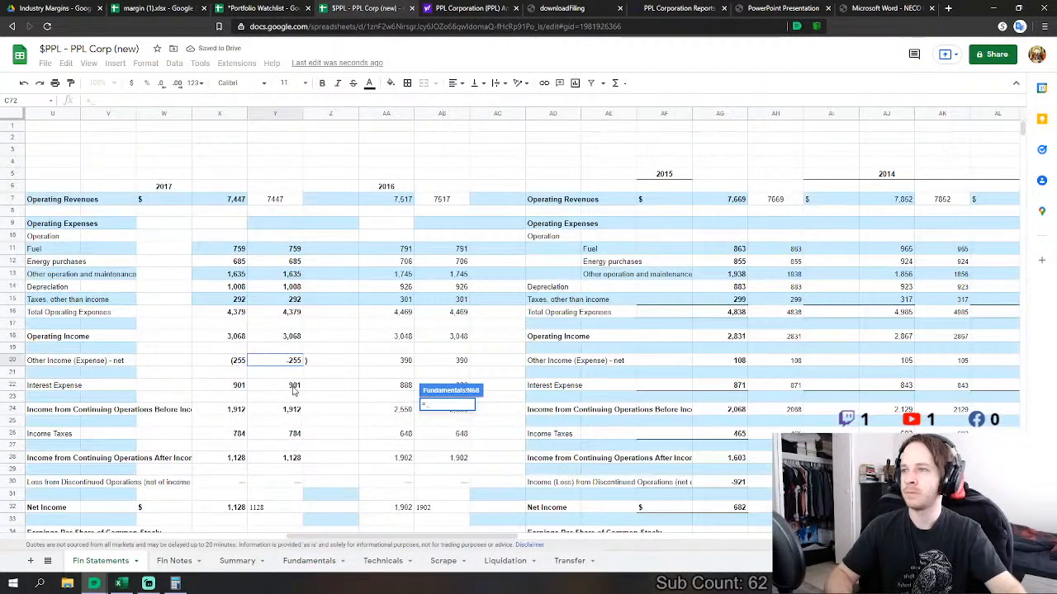
{"action": "left_click", "coordinate": [295, 432]}
{"action": "key", "text": "Return"}
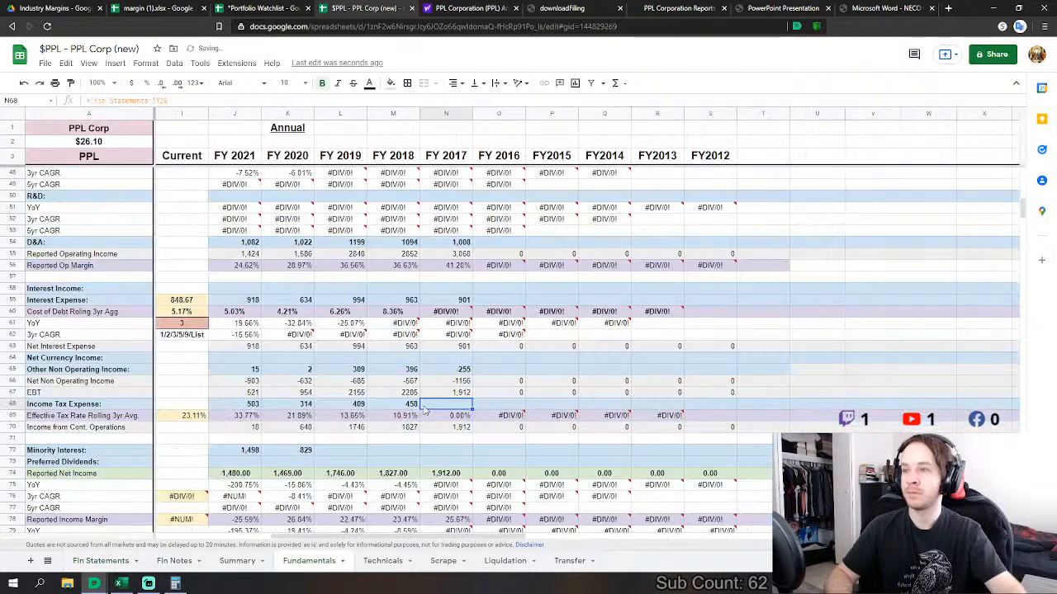
- Link FY 2017 Avg Diluted Shares Outstanding to the 2017 diluted share count in Fin Statements cell Y46, divided by 1000
{"action": "scroll", "coordinate": [510, 415], "scroll_direction": "down", "scroll_amount": 2}
{"action": "left_click", "coordinate": [459, 505]}
{"action": "scroll", "coordinate": [413, 511], "scroll_direction": "down", "scroll_amount": 3}
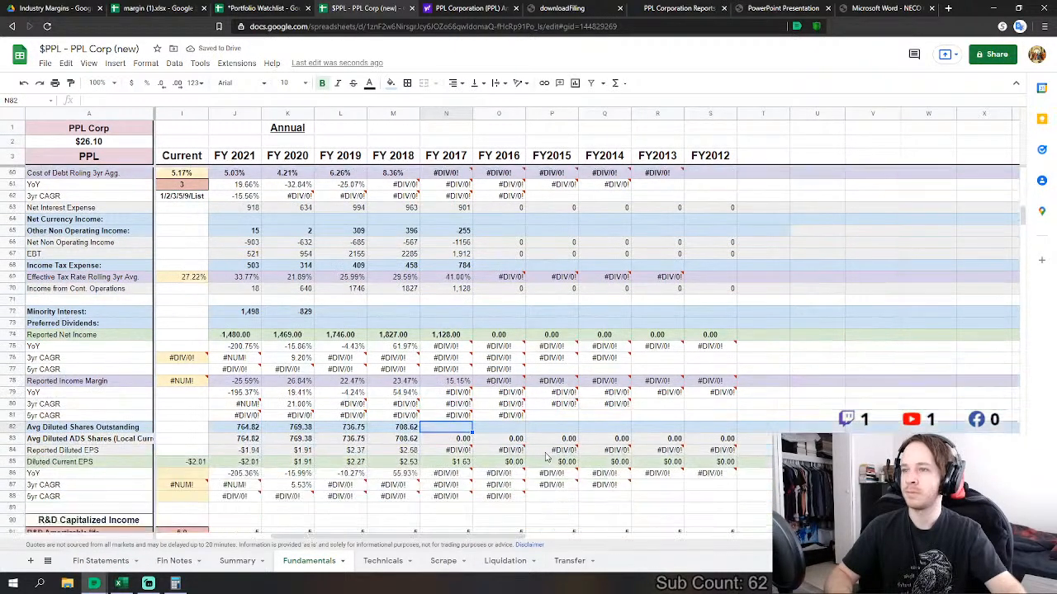
{"action": "type", "text": "="}
{"action": "left_click", "coordinate": [100, 561]}
{"action": "scroll", "coordinate": [295, 435], "scroll_direction": "down", "scroll_amount": 3}
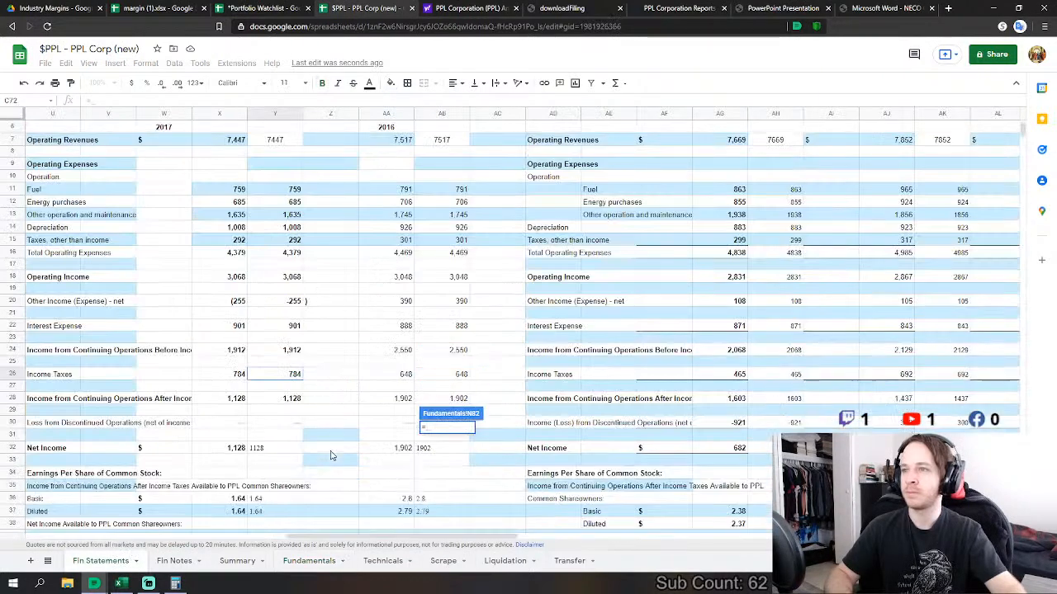
{"action": "scroll", "coordinate": [293, 435], "scroll_direction": "down", "scroll_amount": 4}
{"action": "left_click", "coordinate": [285, 416]}
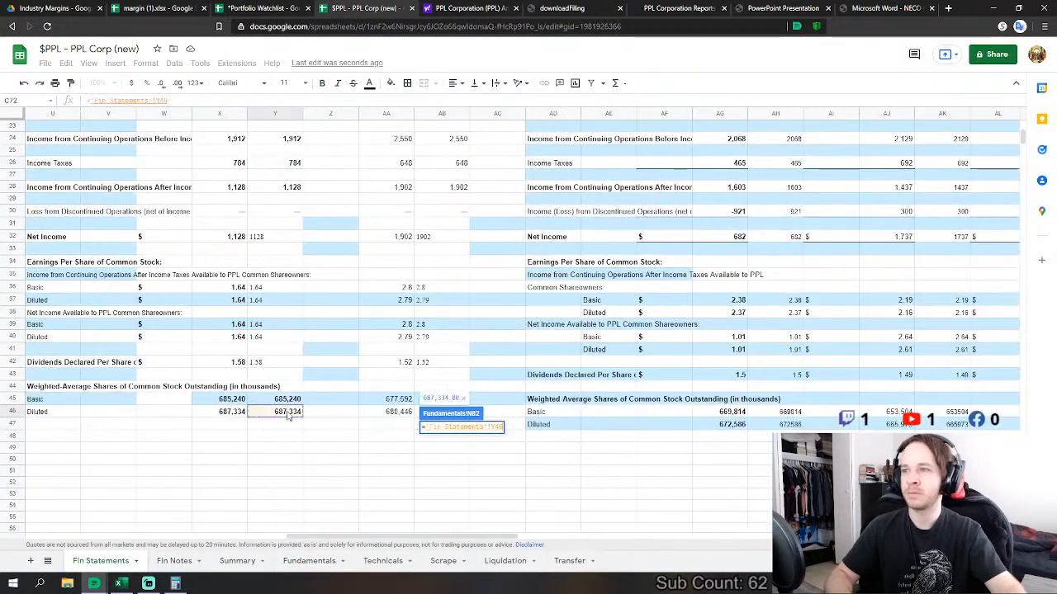
{"action": "type", "text": "/1000"}
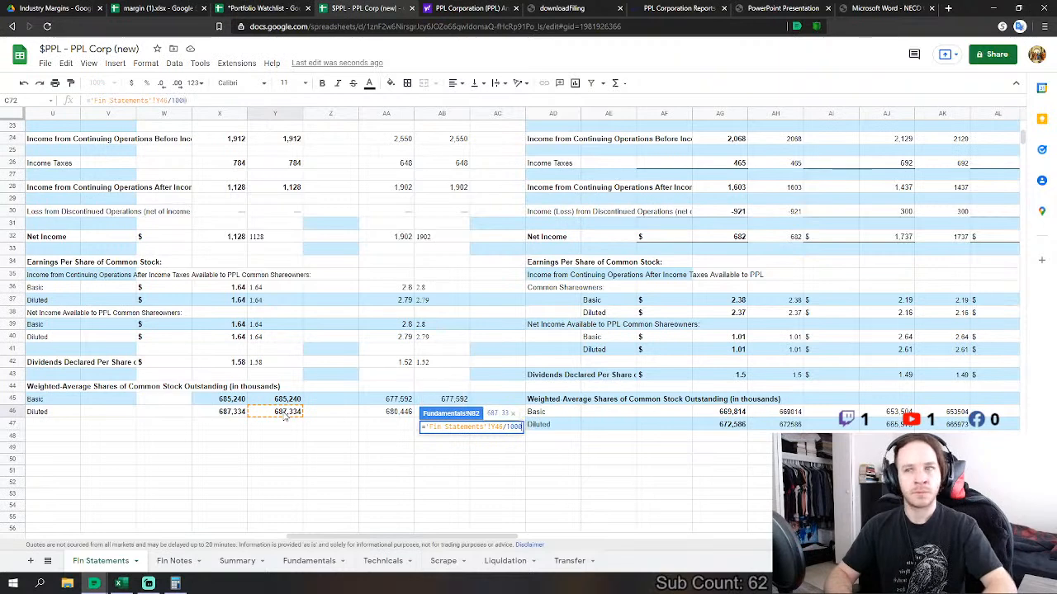
{"action": "key", "text": "Return"}
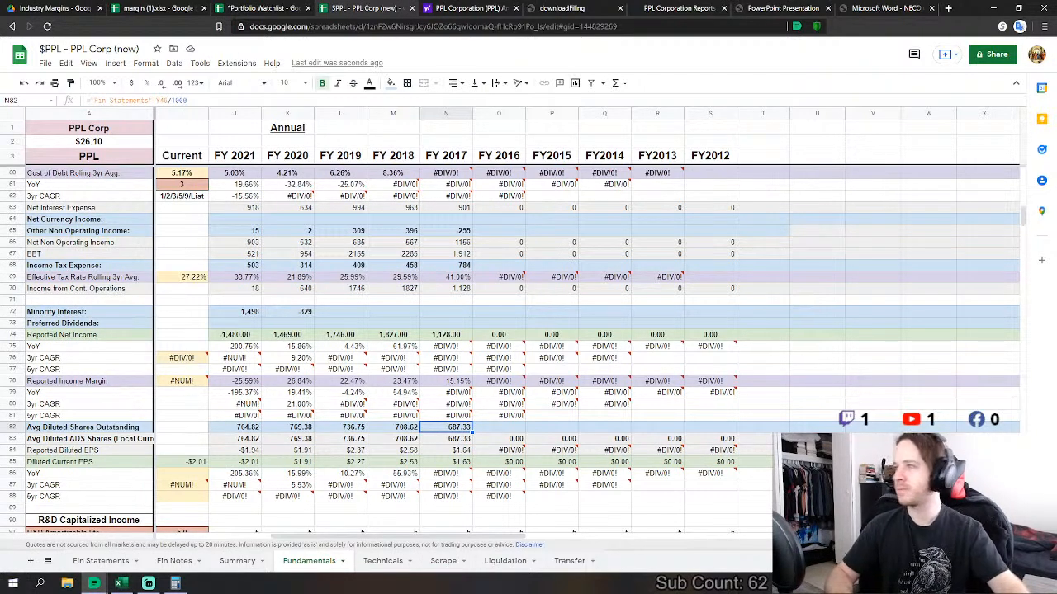
- Set FY 2017 CF Depreciation & Amortization to the sum of 2017 depreciation and amortization in Fin Statements cells Y75 and Y76
{"action": "scroll", "coordinate": [559, 268], "scroll_direction": "down", "scroll_amount": 5}
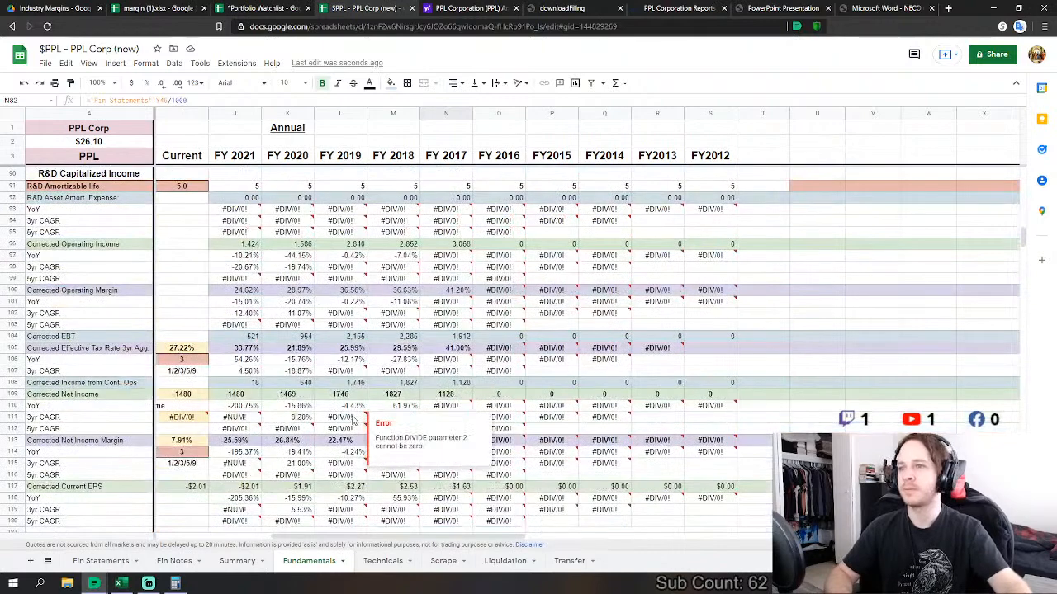
{"action": "scroll", "coordinate": [499, 453], "scroll_direction": "down", "scroll_amount": 2}
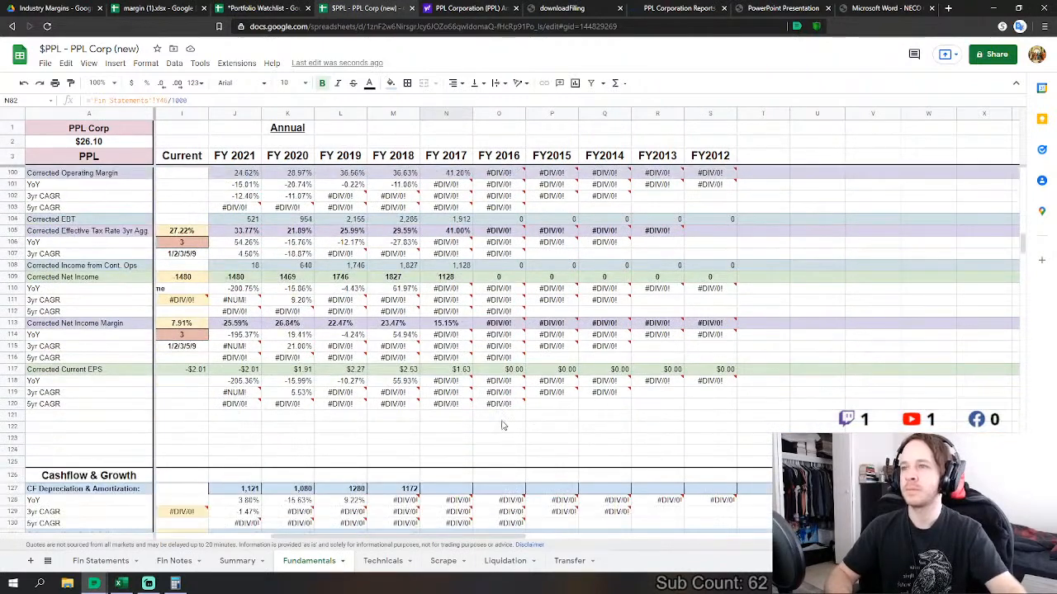
{"action": "scroll", "coordinate": [502, 425], "scroll_direction": "down", "scroll_amount": 4}
{"action": "left_click", "coordinate": [464, 341]}
{"action": "scroll", "coordinate": [413, 388], "scroll_direction": "down", "scroll_amount": 2}
{"action": "type", "text": "="}
{"action": "left_click", "coordinate": [102, 561]}
{"action": "scroll", "coordinate": [395, 436], "scroll_direction": "down", "scroll_amount": 3}
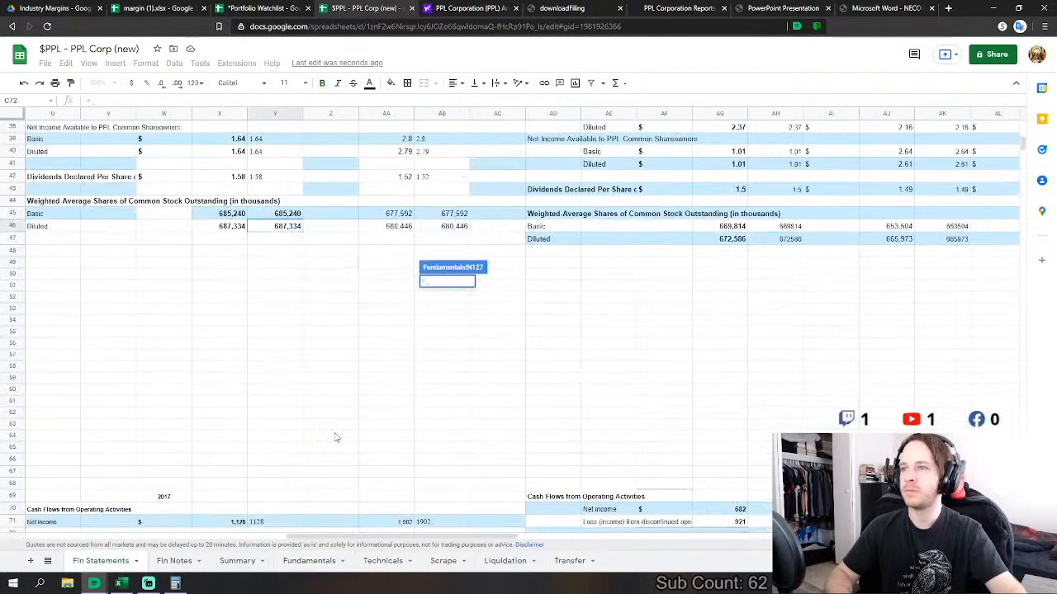
{"action": "scroll", "coordinate": [395, 436], "scroll_direction": "down", "scroll_amount": 5}
{"action": "left_click", "coordinate": [283, 278]}
{"action": "type", "text": "+"}
{"action": "left_click", "coordinate": [296, 288]}
{"action": "key", "text": "Return"}
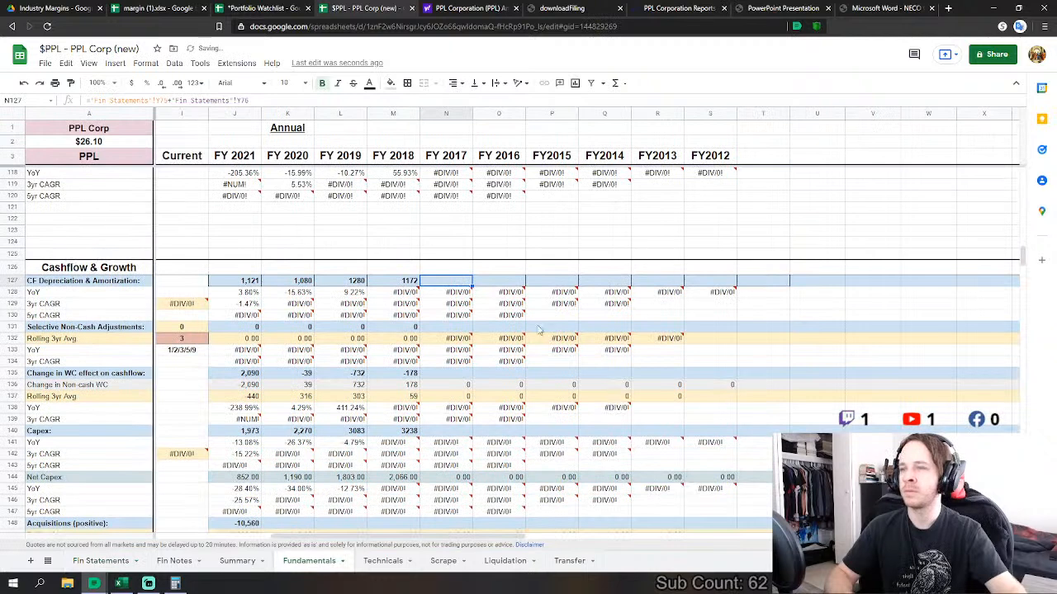
- Set the FY 2017 Selective Non-Cash Adjustments to 0
{"action": "left_click", "coordinate": [451, 324]}
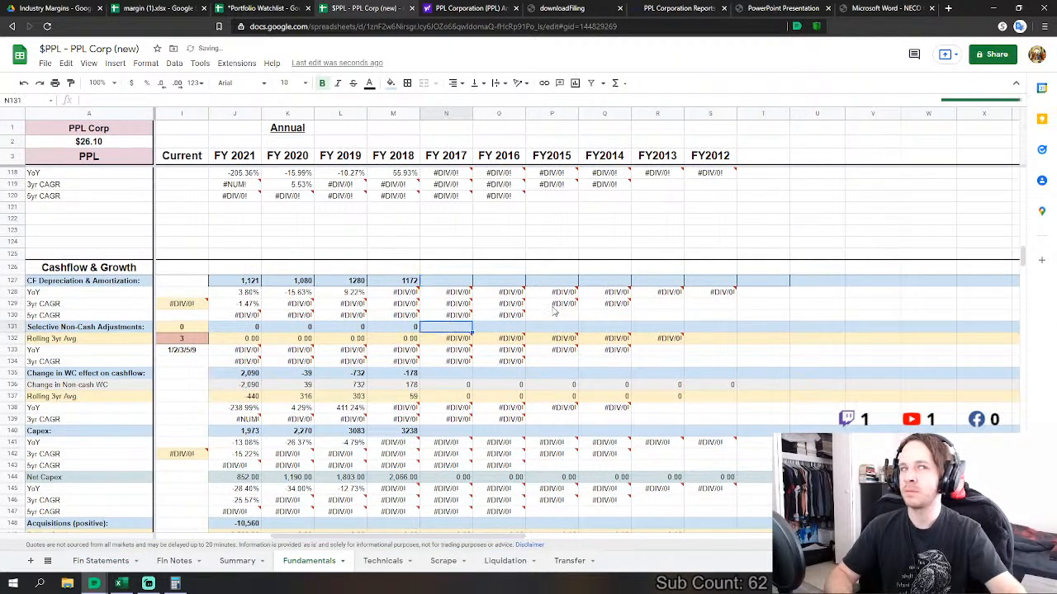
{"action": "type", "text": "0"}
{"action": "key", "text": "Return"}
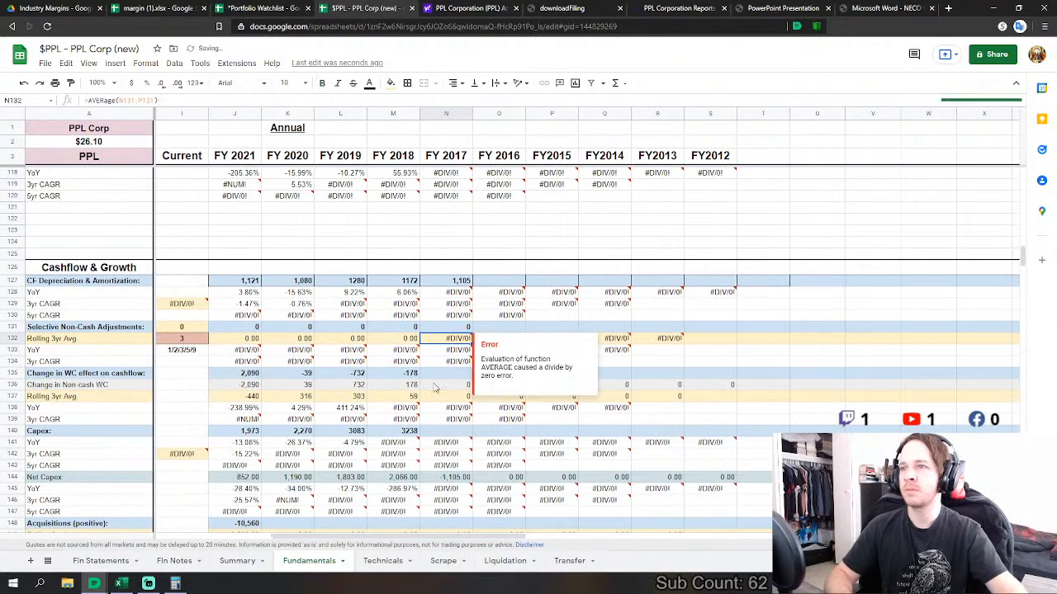
- Set FY 2017 Change in WC effect on cashflow to the SUM of Fin Statements range Y83:Y94
{"action": "left_click", "coordinate": [451, 373]}
{"action": "type", "text": "=s"}
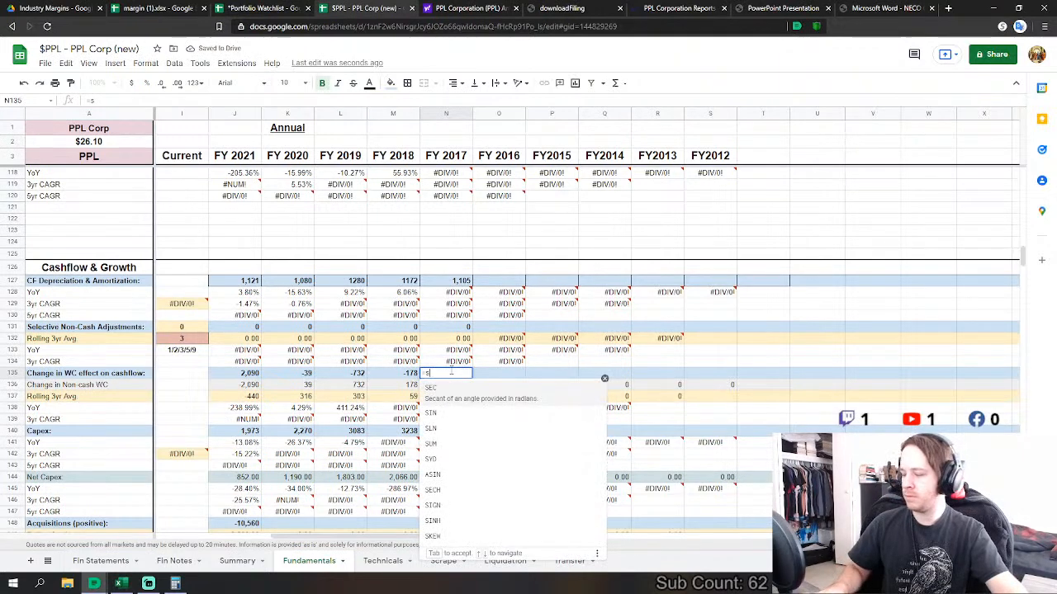
{"action": "type", "text": "um"}
{"action": "key", "text": "Tab"}
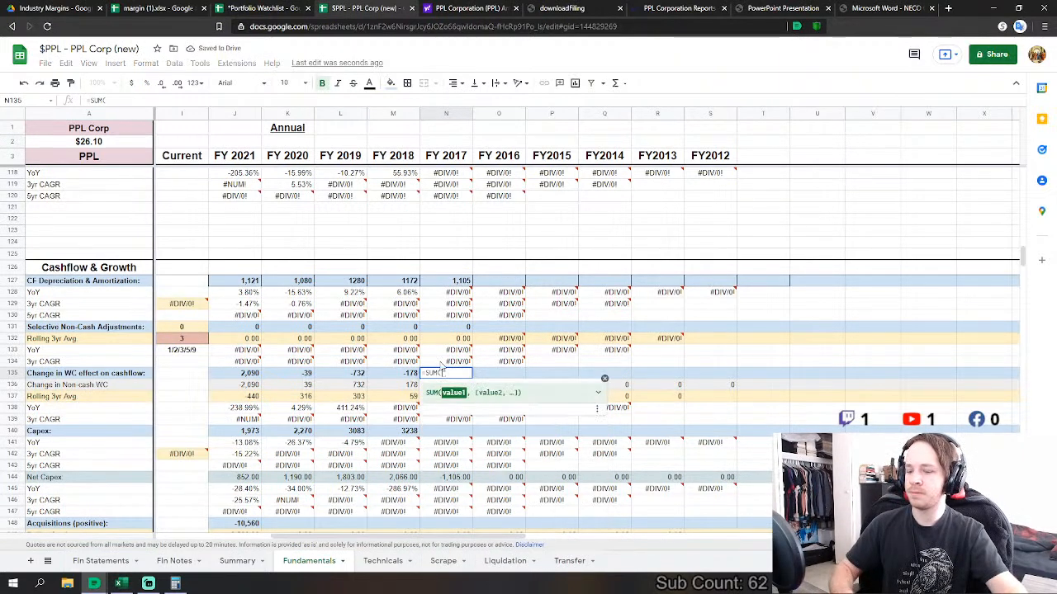
{"action": "left_click", "coordinate": [101, 561]}
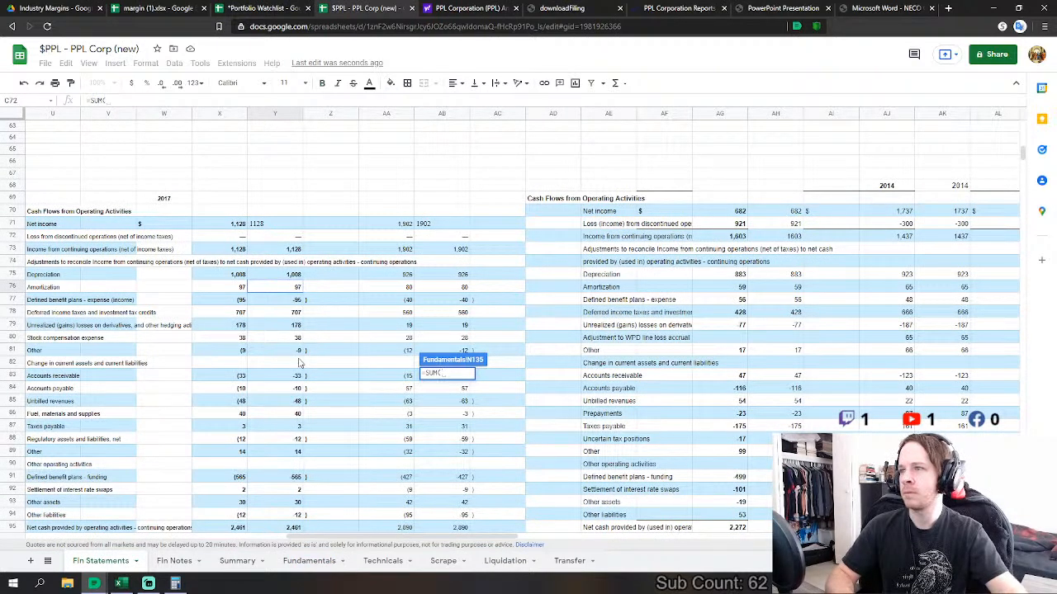
{"action": "left_click_drag", "start_coordinate": [295, 375], "coordinate": [291, 322]}
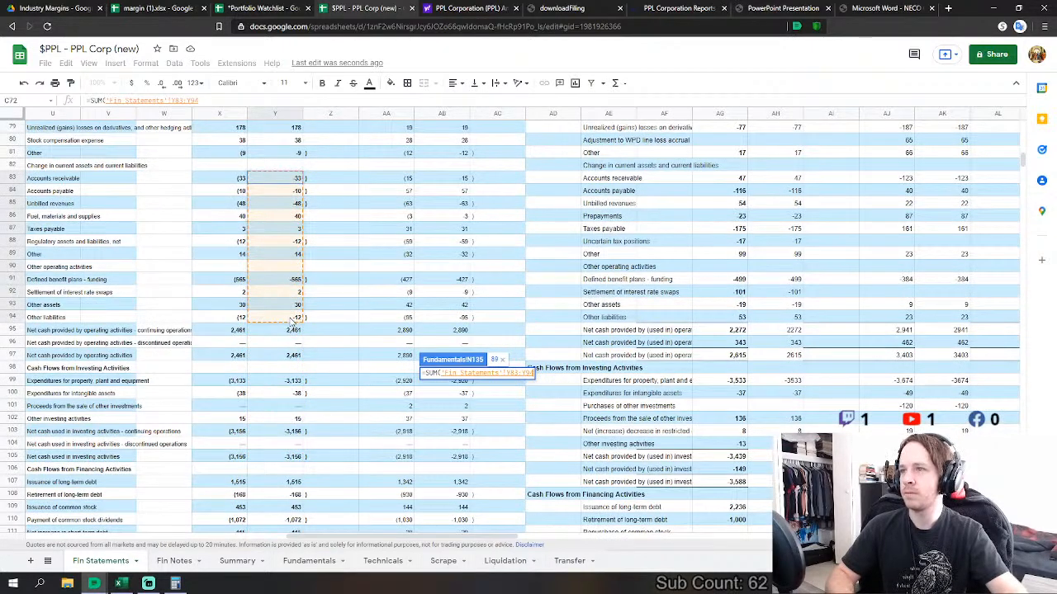
{"action": "left_click_drag", "start_coordinate": [292, 322], "coordinate": [306, 319]}
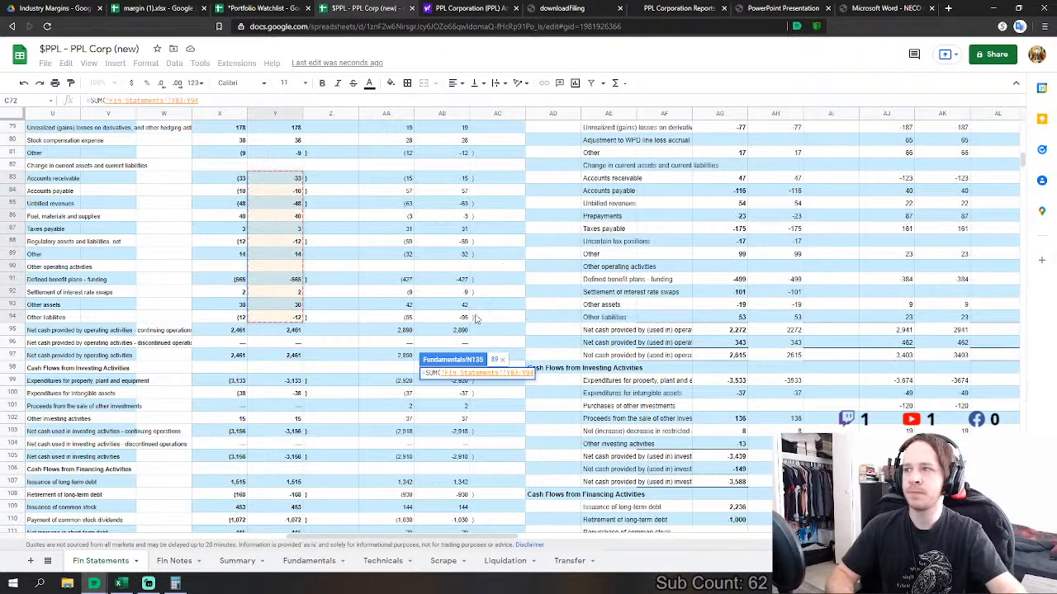
{"action": "key", "text": "Return"}
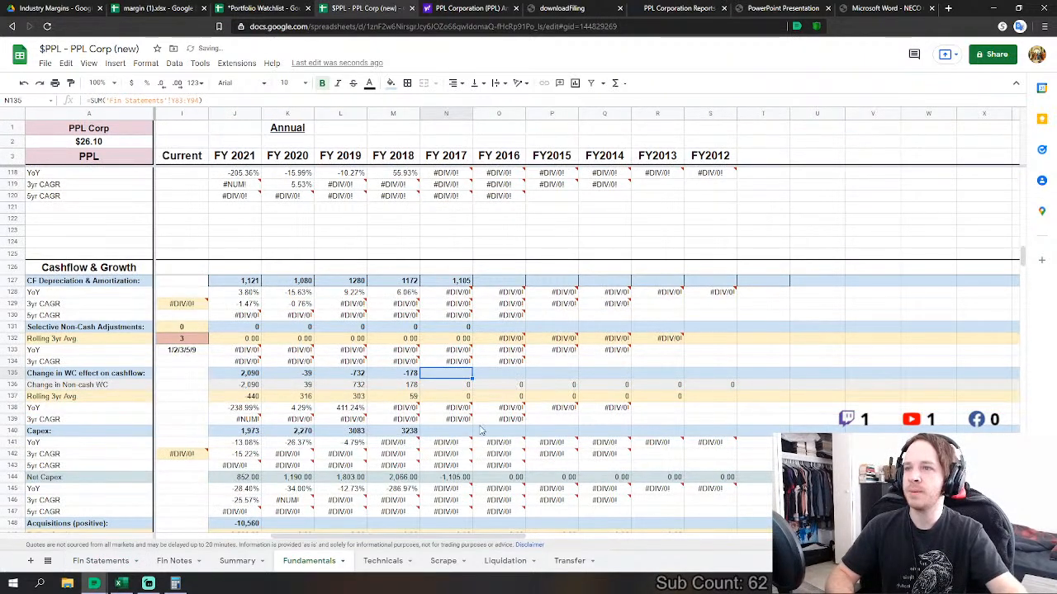
- Set FY 2017 Capex to the negated 2017 property and intangible expenditures, -Y99-Y100 from Fin Statements
{"action": "left_click", "coordinate": [452, 431]}
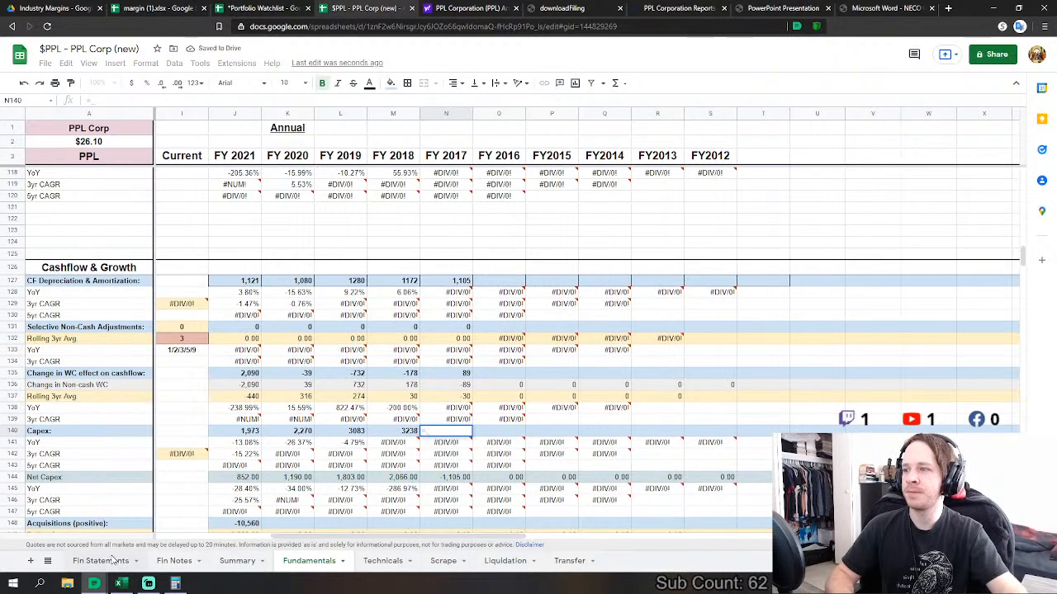
{"action": "left_click", "coordinate": [100, 561]}
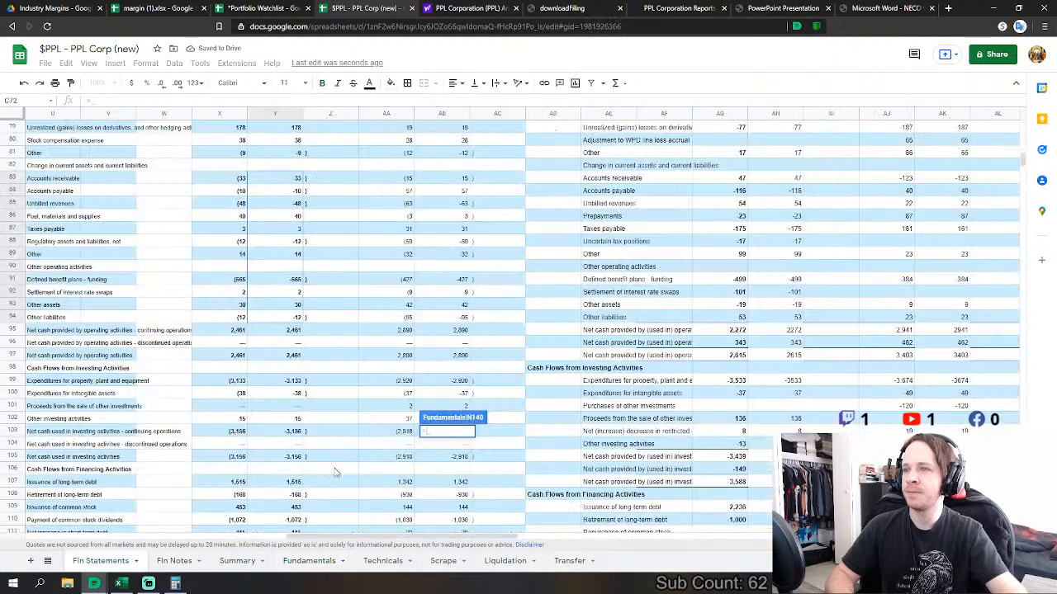
{"action": "left_click", "coordinate": [296, 381]}
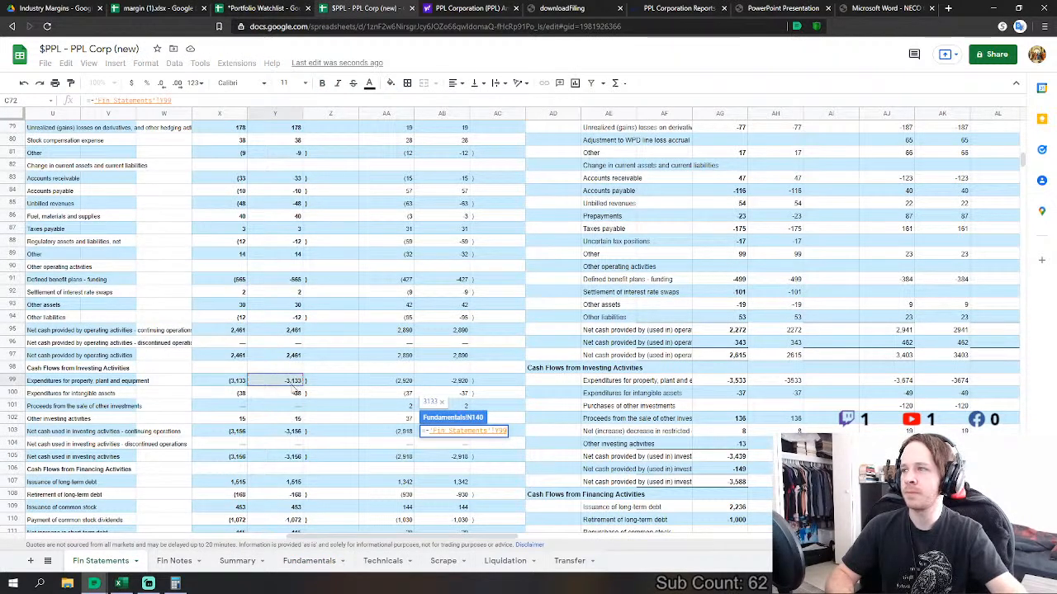
{"action": "type", "text": "-"}
{"action": "left_click", "coordinate": [293, 394]}
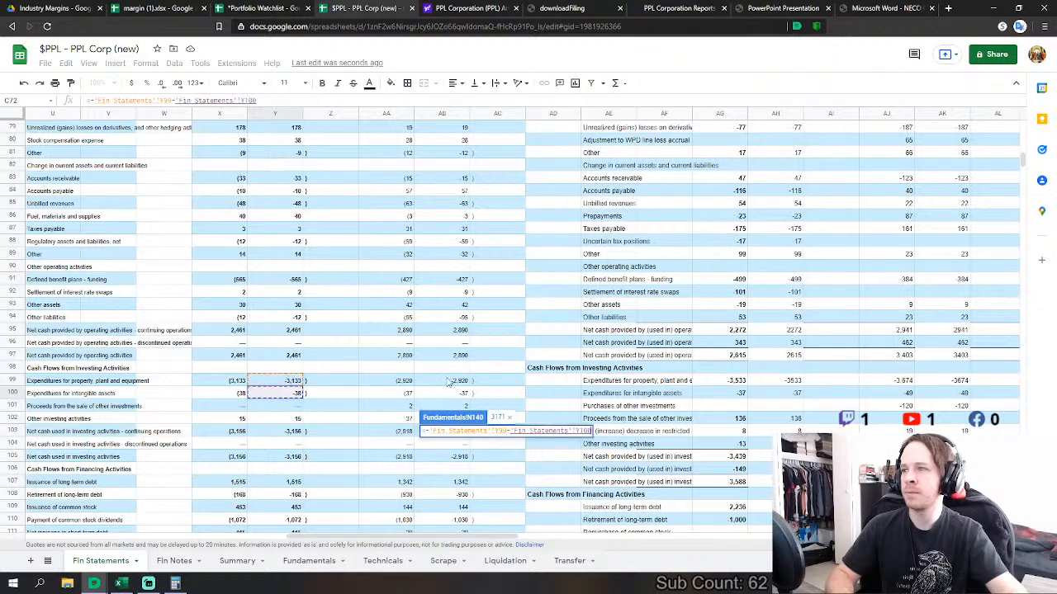
{"action": "key", "text": "Return"}
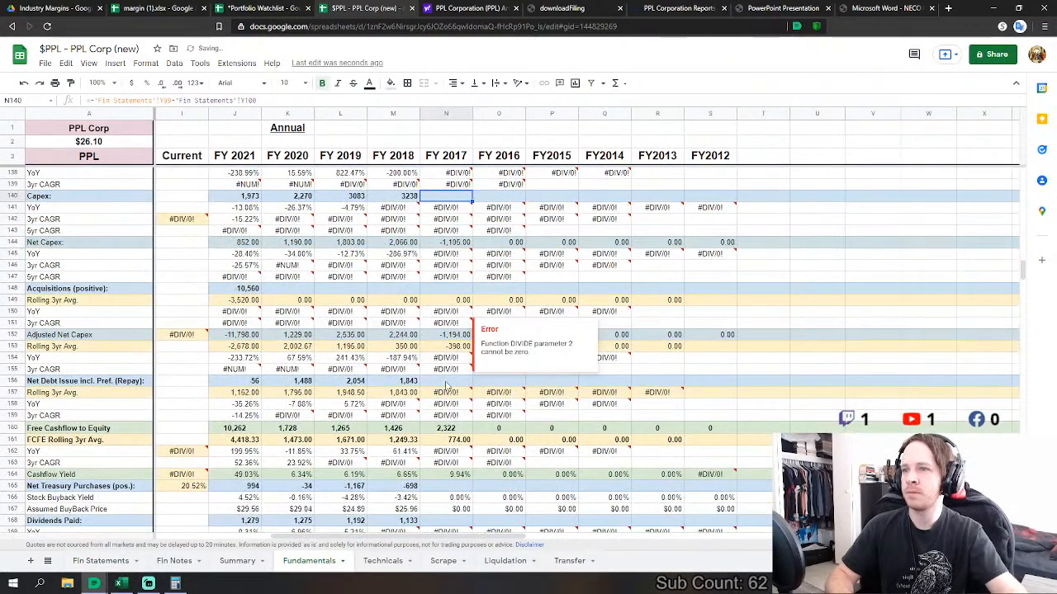
- Set FY 2017 Net Debt Issue incl. Pref. to the sum of Fin Statements cells Y107, Y108, Y109 and Y111
{"action": "left_click", "coordinate": [445, 383]}
{"action": "type", "text": "="}
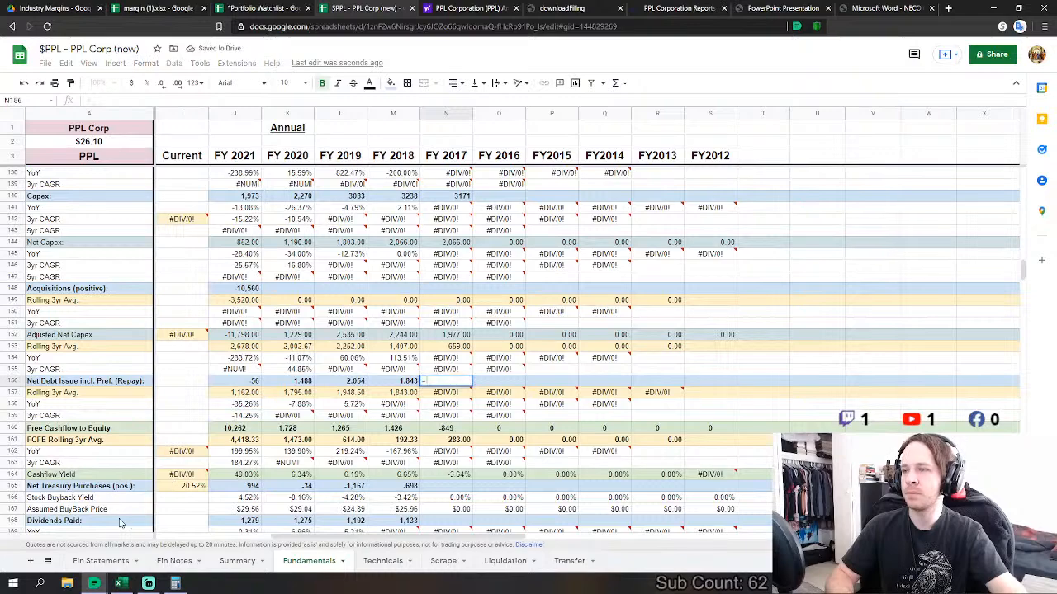
{"action": "left_click", "coordinate": [109, 562]}
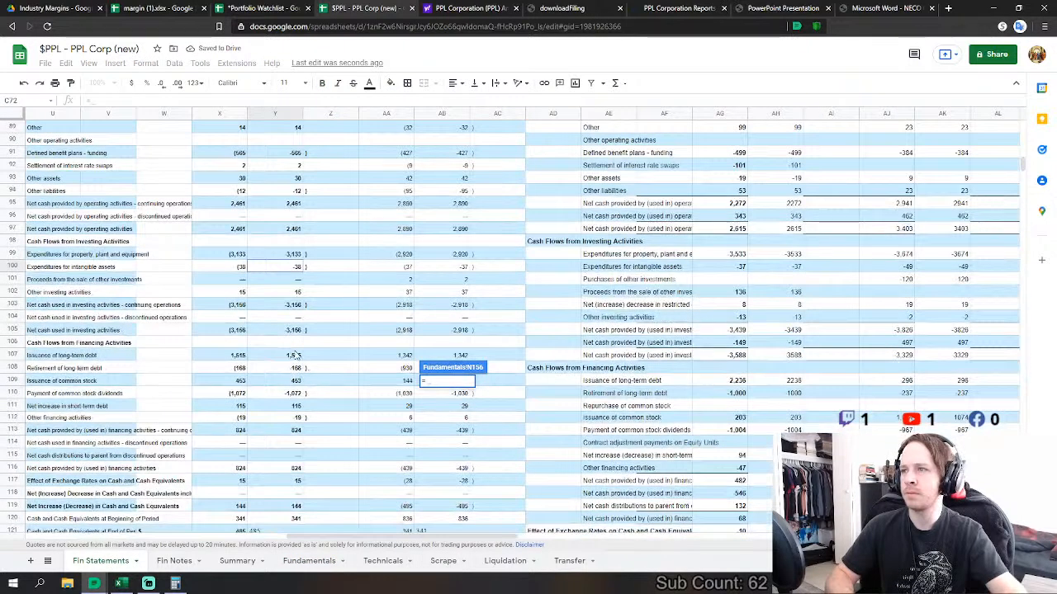
{"action": "left_click", "coordinate": [295, 355]}
{"action": "type", "text": "+"}
{"action": "left_click", "coordinate": [296, 369]}
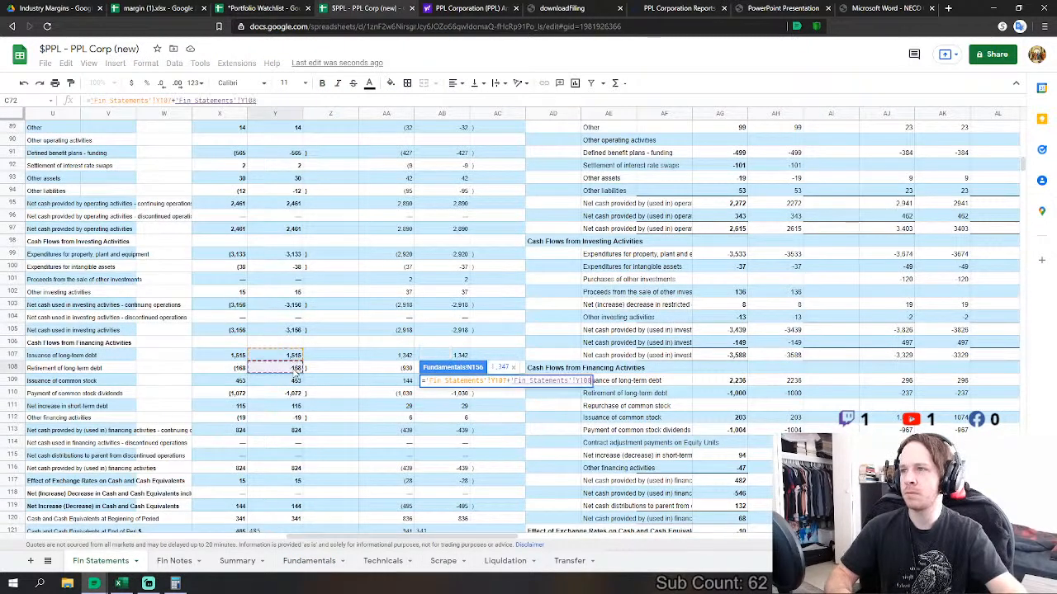
{"action": "type", "text": "+"}
{"action": "left_click", "coordinate": [295, 381]}
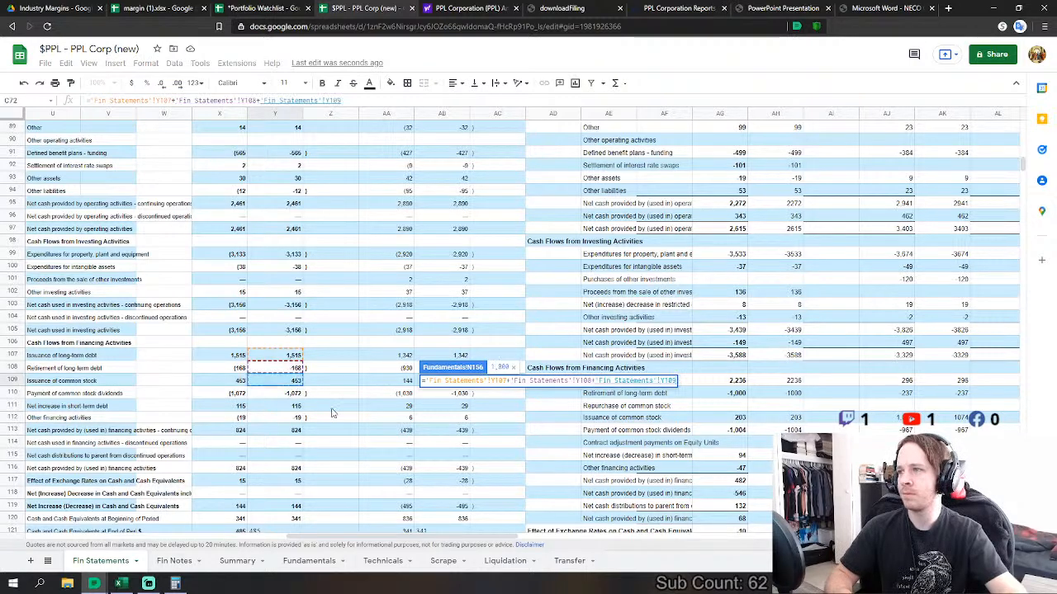
{"action": "type", "text": "+"}
{"action": "left_click", "coordinate": [295, 407]}
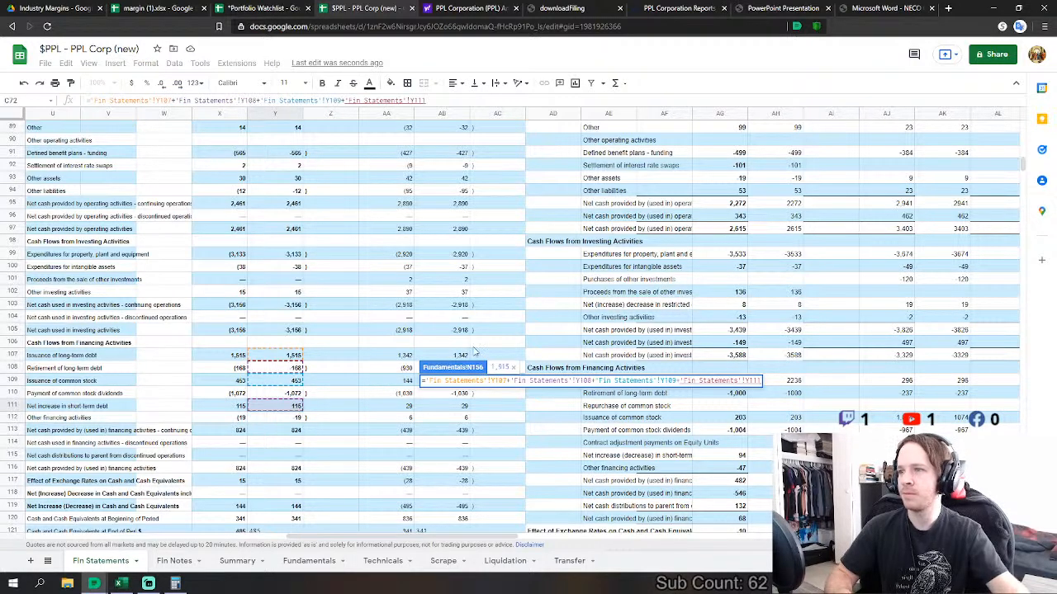
{"action": "key", "text": "Return"}
- Link FY 2017 Net Treasury Purchases to the negated 2017 issuance of common stock in Fin Statements cell Y109
{"action": "scroll", "coordinate": [447, 409], "scroll_direction": "down", "scroll_amount": 2}
{"action": "left_click", "coordinate": [446, 406]}
{"action": "type", "text": "="}
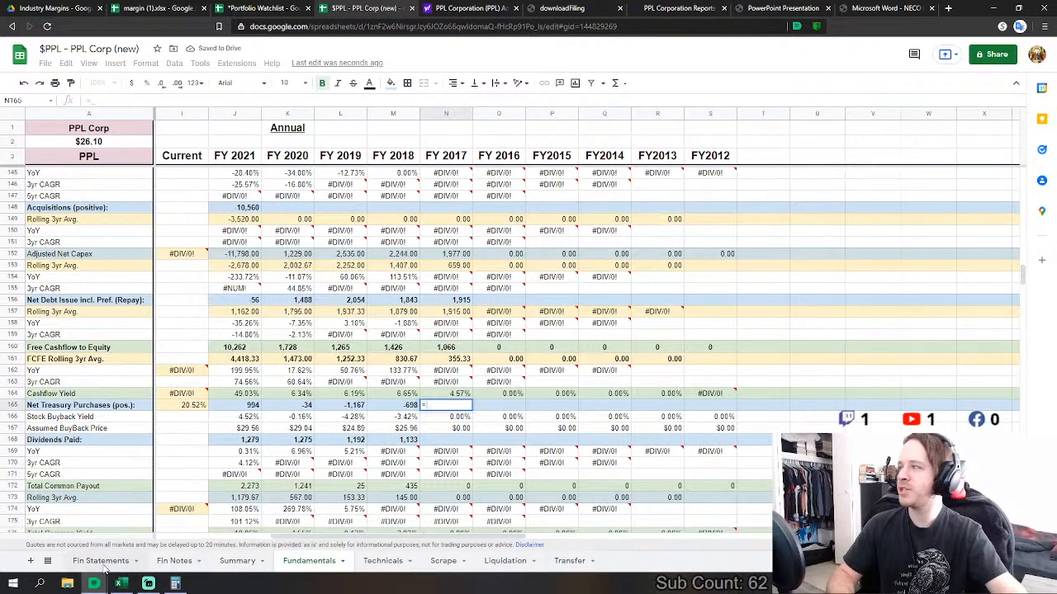
{"action": "left_click", "coordinate": [102, 564]}
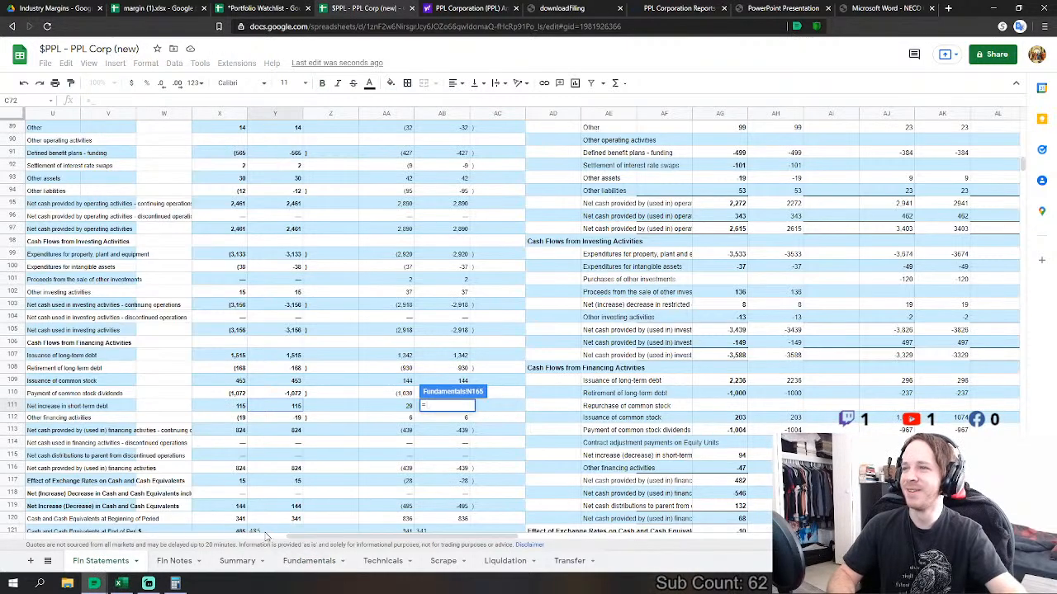
{"action": "left_click", "coordinate": [293, 381]}
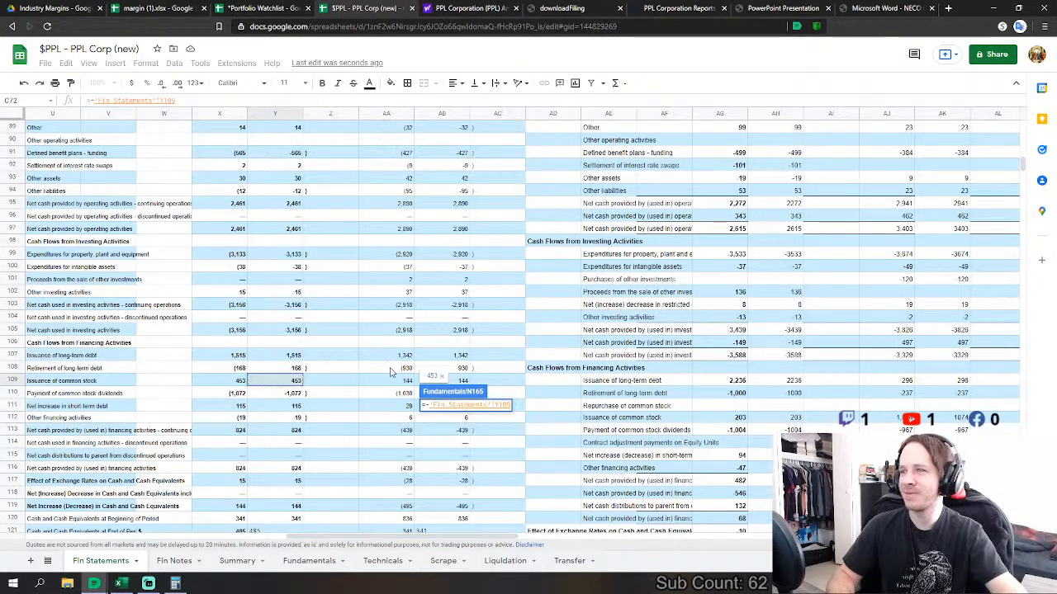
{"action": "key", "text": "Return"}
- Link FY 2017 Dividends Paid to the negated 2017 payment of common stock dividends in Fin Statements cell Y110
{"action": "left_click", "coordinate": [446, 439]}
{"action": "type", "text": "="}
{"action": "left_click", "coordinate": [97, 562]}
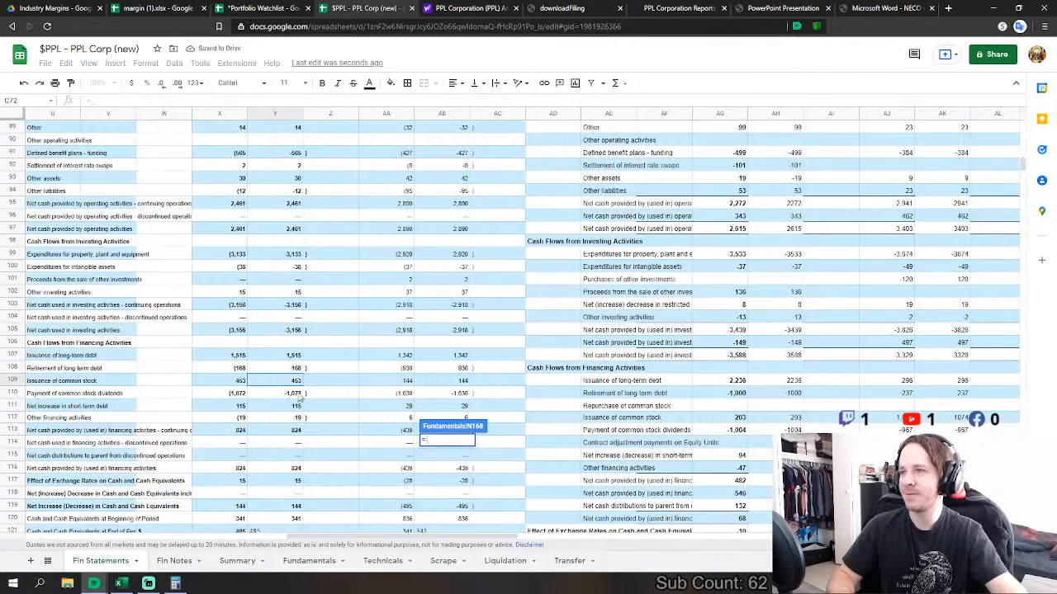
{"action": "left_click", "coordinate": [290, 394]}
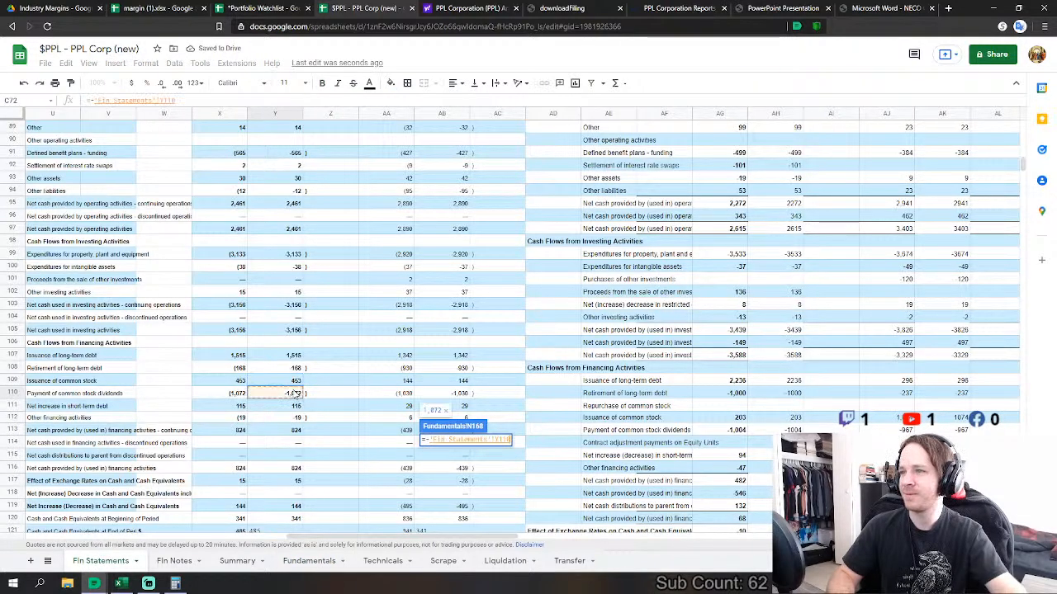
{"action": "key", "text": "Return"}
- Link FY 2017 Cash & Equivalents in the balance sheet section to 2017 cash and cash equivalents, Fin Statements cell Y170
{"action": "scroll", "coordinate": [584, 360], "scroll_direction": "down", "scroll_amount": 6}
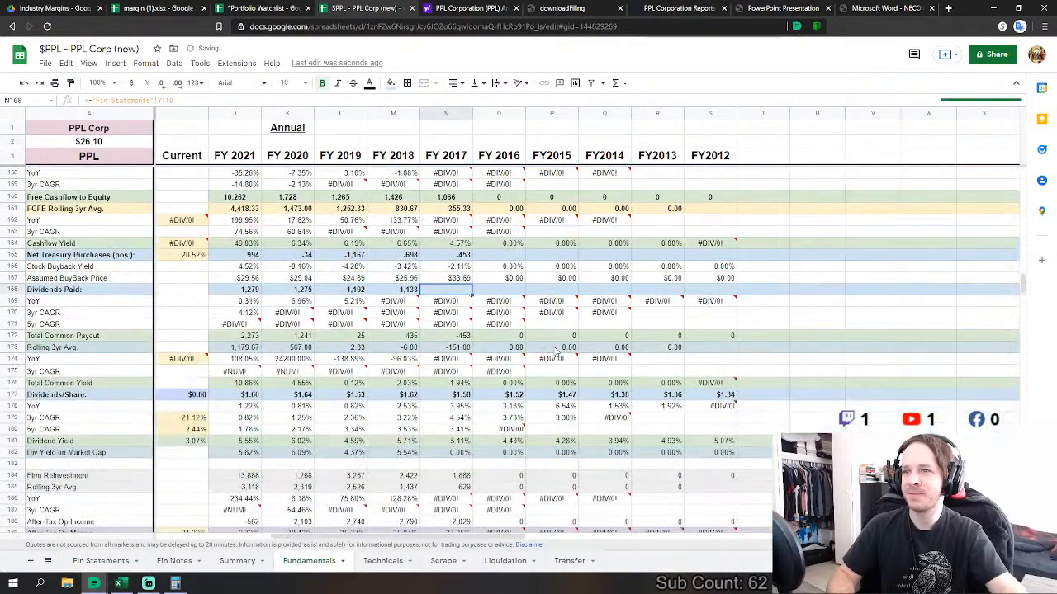
{"action": "scroll", "coordinate": [490, 386], "scroll_direction": "down", "scroll_amount": 7}
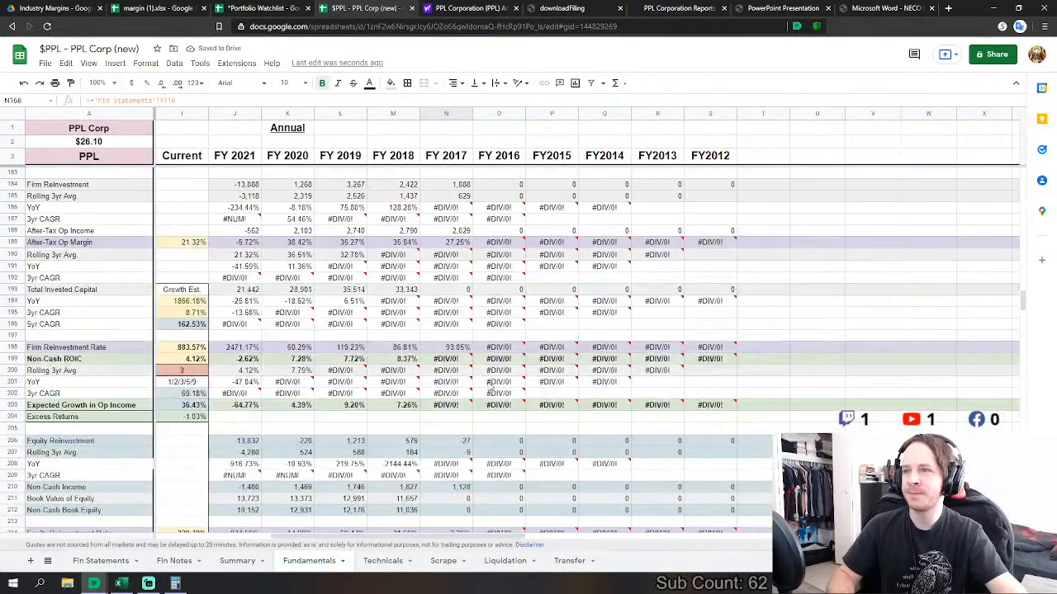
{"action": "scroll", "coordinate": [476, 389], "scroll_direction": "down", "scroll_amount": 3}
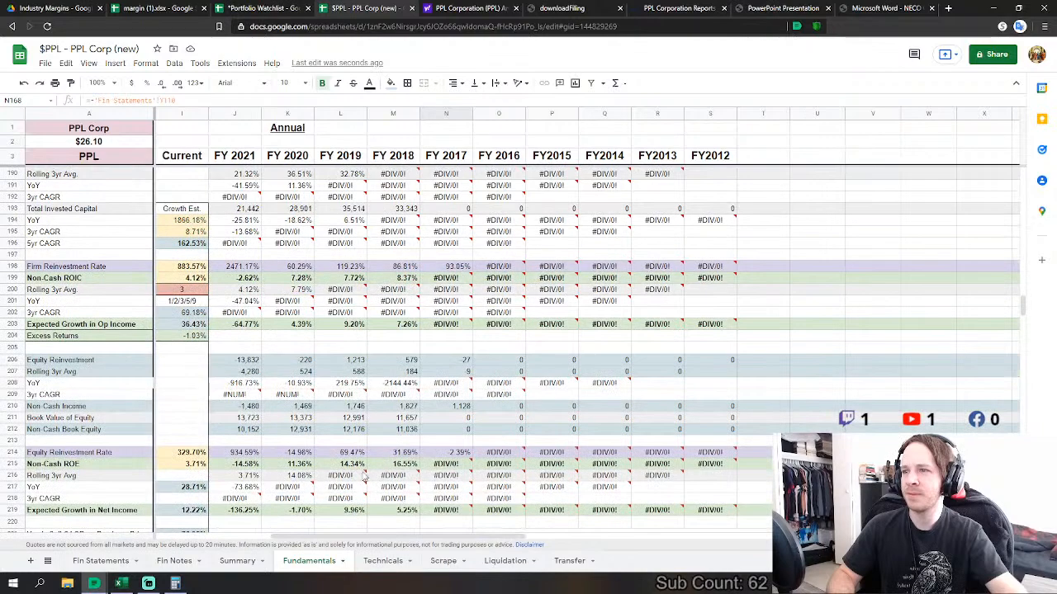
{"action": "scroll", "coordinate": [423, 477], "scroll_direction": "down", "scroll_amount": 1}
{"action": "scroll", "coordinate": [460, 356], "scroll_direction": "down", "scroll_amount": 7}
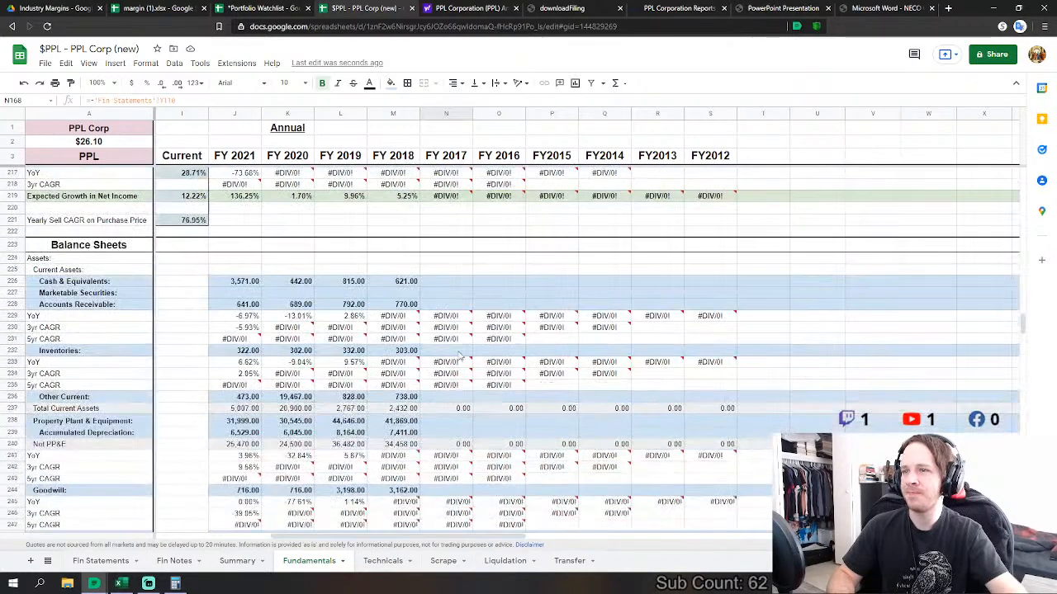
{"action": "left_click", "coordinate": [460, 287]}
{"action": "type", "text": "="}
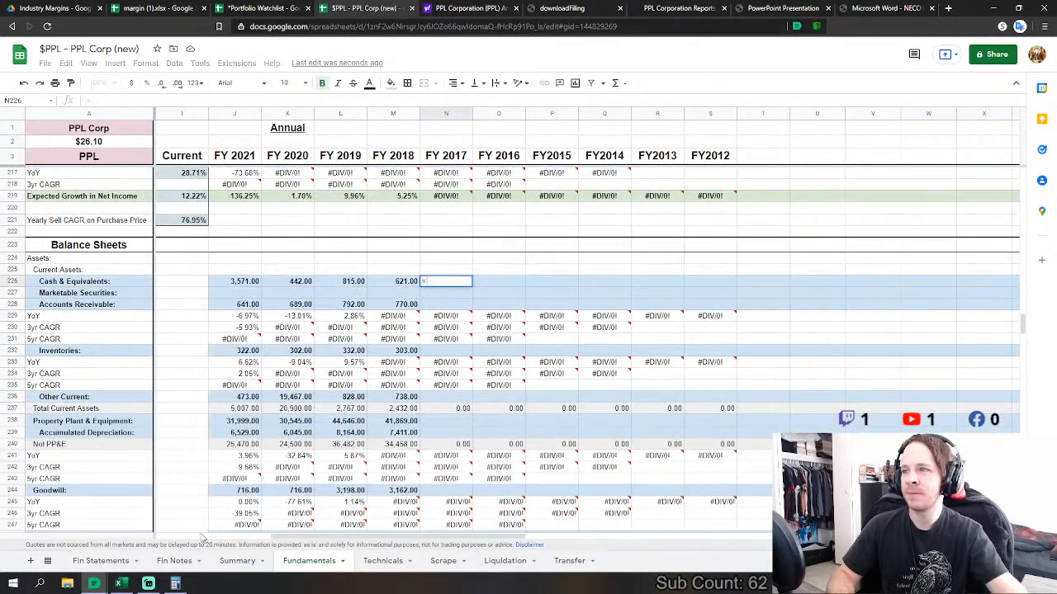
{"action": "left_click", "coordinate": [120, 561]}
{"action": "scroll", "coordinate": [261, 454], "scroll_direction": "down", "scroll_amount": 18}
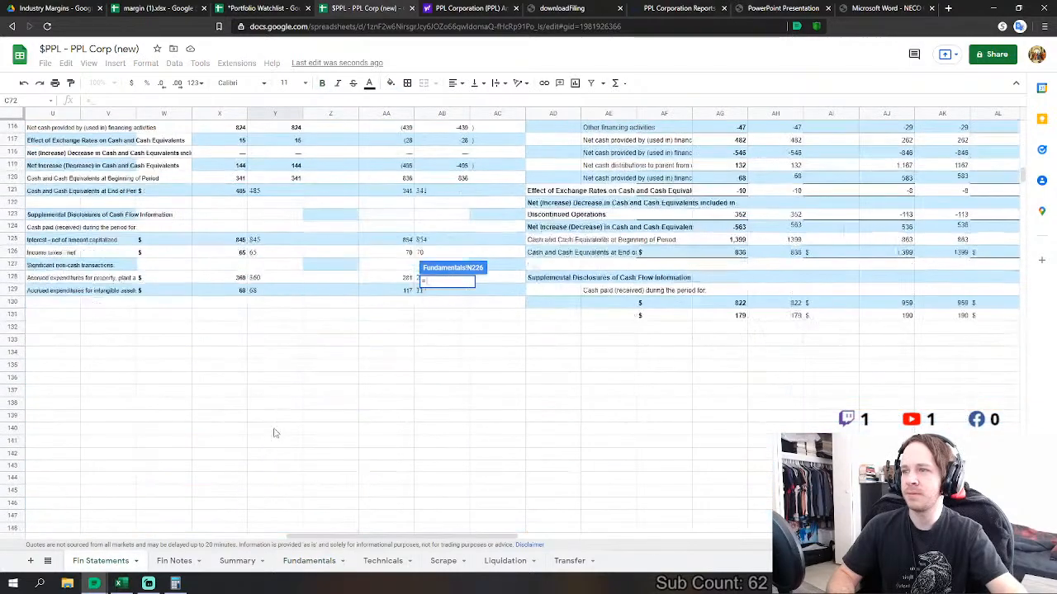
{"action": "scroll", "coordinate": [280, 424], "scroll_direction": "down", "scroll_amount": 4}
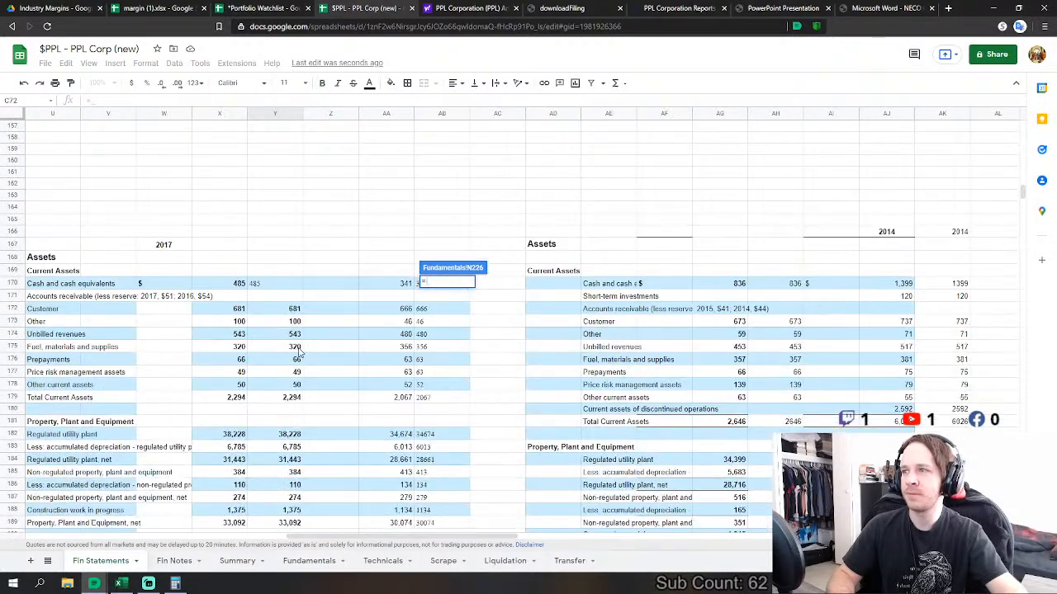
{"action": "left_click", "coordinate": [293, 285]}
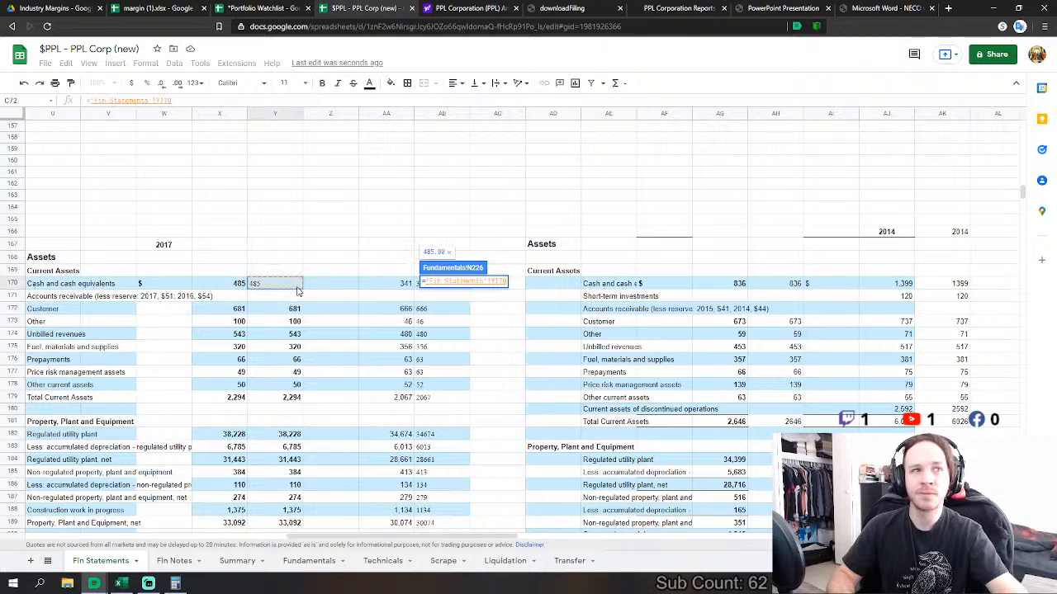
{"action": "key", "text": "Return"}
- Set FY 2017 Accounts Receivable to the sum of 2017 customer and other receivables, Y172+Y173 from Fin Statements
{"action": "left_click", "coordinate": [435, 306]}
{"action": "type", "text": "="}
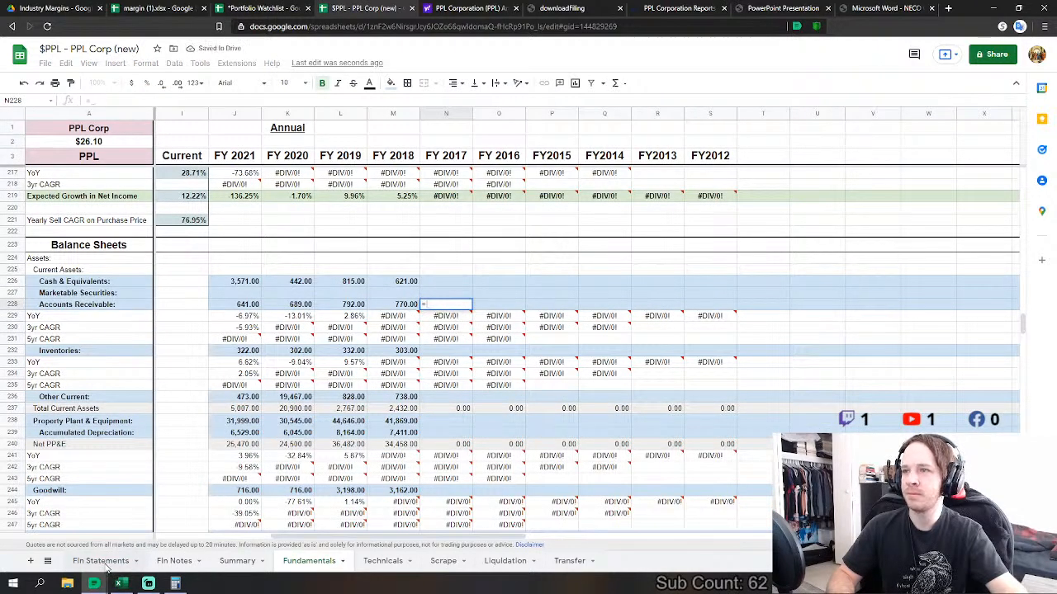
{"action": "left_click", "coordinate": [99, 561]}
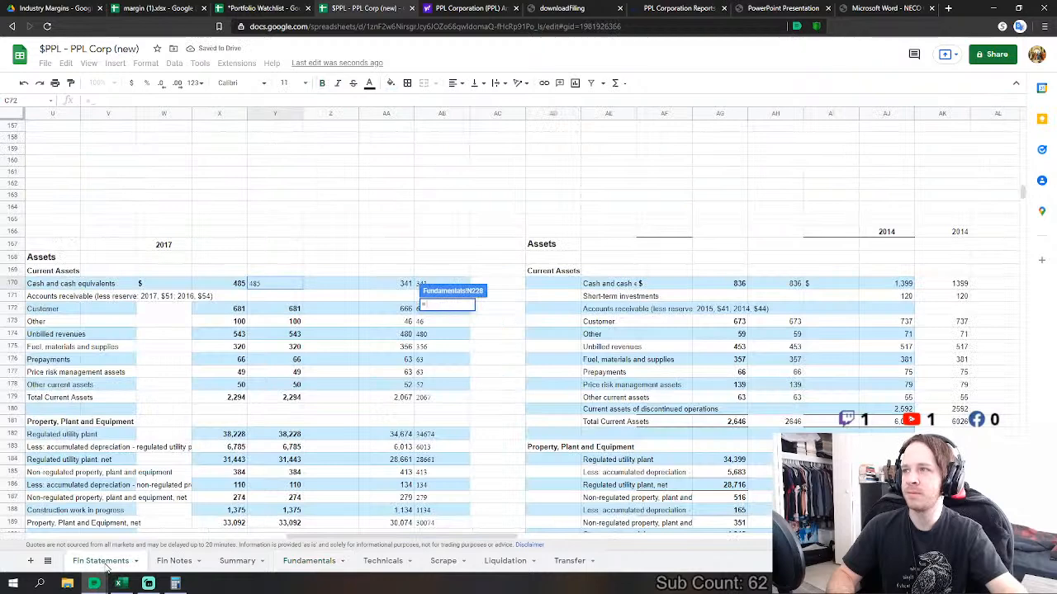
{"action": "left_click", "coordinate": [295, 309]}
{"action": "type", "text": "+"}
{"action": "left_click", "coordinate": [295, 324]}
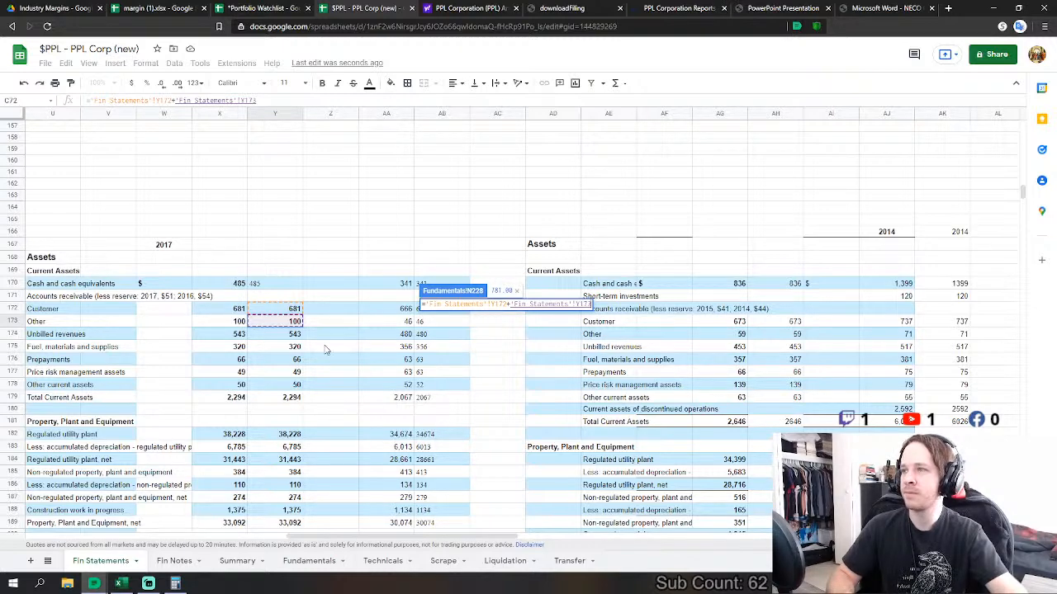
{"action": "key", "text": "Return"}
- Link FY 2017 Inventories to the 2017 fuel, materials and supplies value in Fin Statements cell Y175
{"action": "left_click", "coordinate": [449, 353]}
{"action": "type", "text": "="}
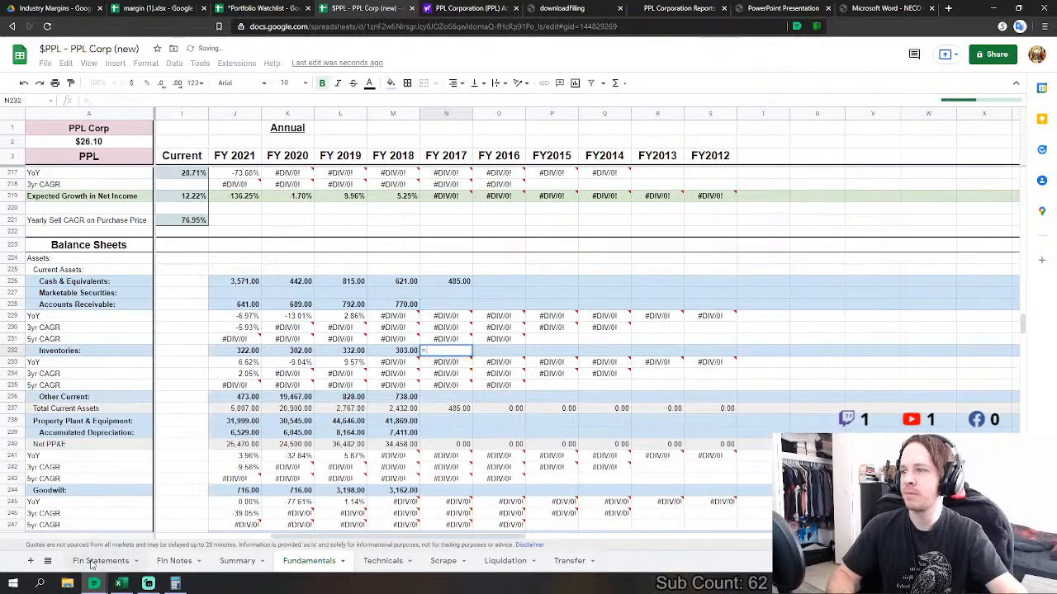
{"action": "left_click", "coordinate": [101, 561]}
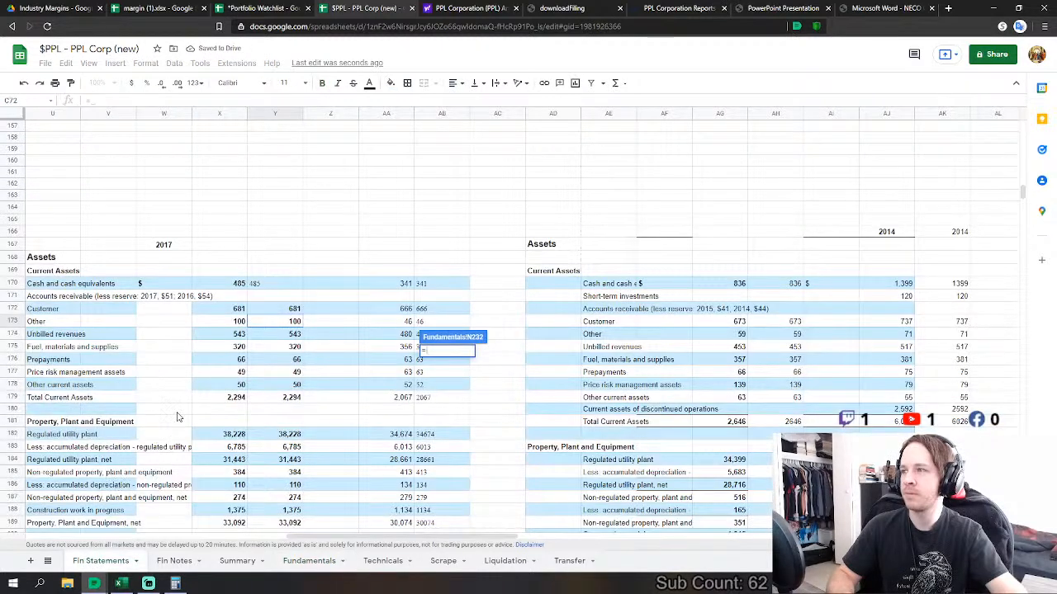
{"action": "left_click", "coordinate": [285, 348]}
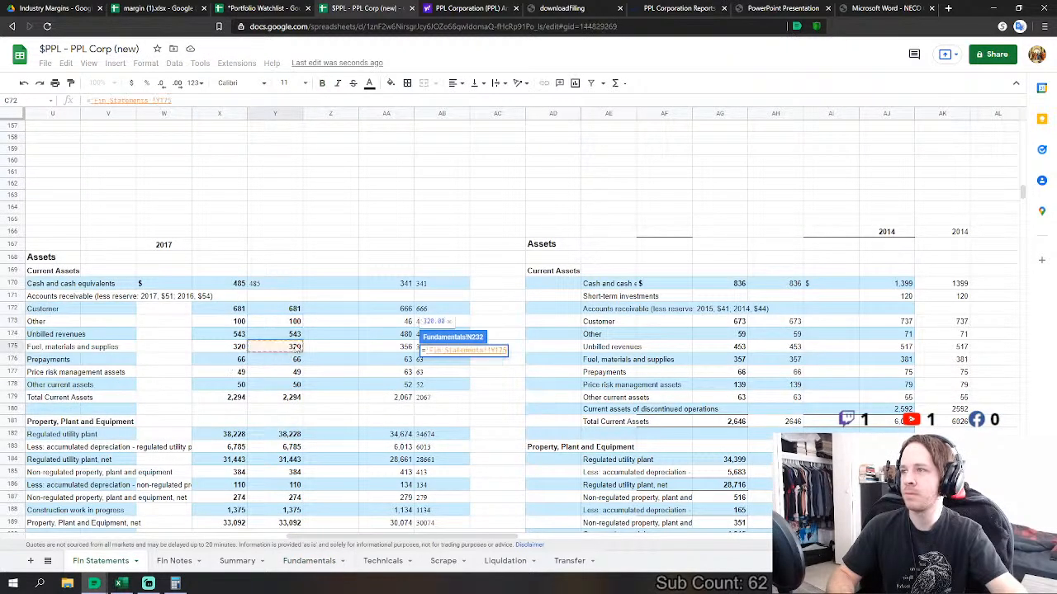
{"action": "key", "text": "Return"}
- Set FY 2017 Other Current assets to the sum of Fin Statements cells Y174, Y176, Y177 and Y178
{"action": "left_click", "coordinate": [449, 404]}
{"action": "type", "text": "="}
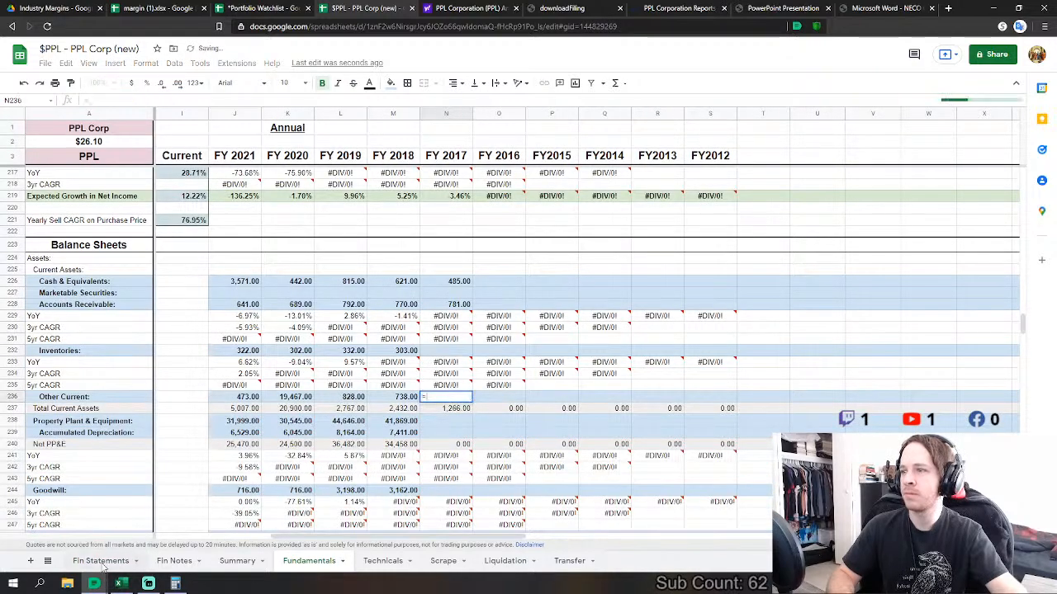
{"action": "left_click", "coordinate": [100, 561]}
{"action": "left_click", "coordinate": [290, 334]}
{"action": "type", "text": "+"}
{"action": "left_click", "coordinate": [293, 360]}
{"action": "type", "text": "+"}
{"action": "left_click", "coordinate": [294, 373]}
{"action": "type", "text": "+"}
{"action": "left_click", "coordinate": [295, 385]}
{"action": "key", "text": "Return"}
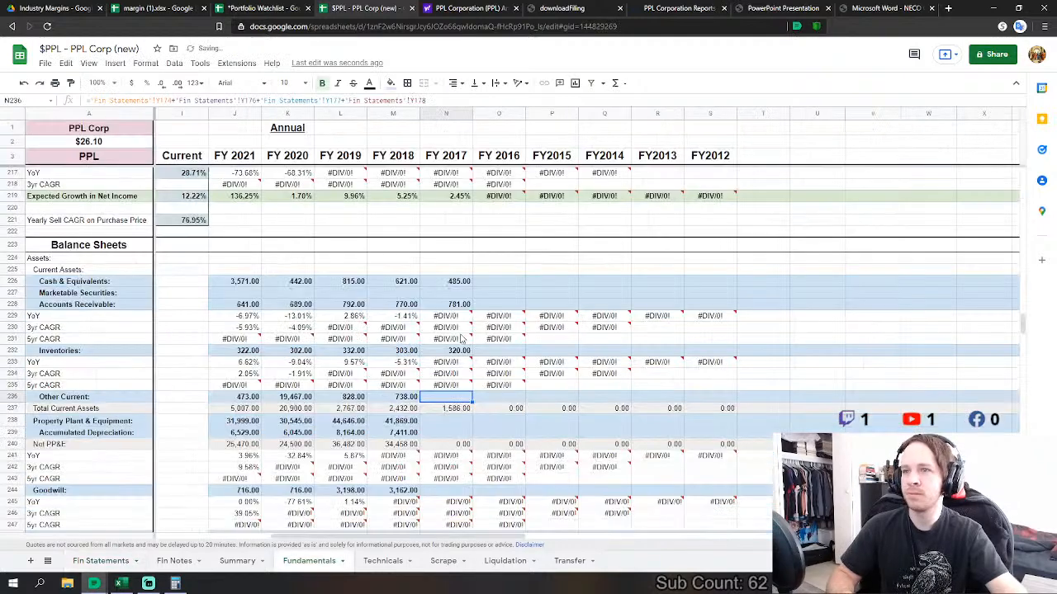
- Set FY 2017 Property Plant & Equipment to regulated plant, non-regulated property and construction in progress, Y182+Y185+Y188 from Fin Statements
{"action": "left_click", "coordinate": [466, 421]}
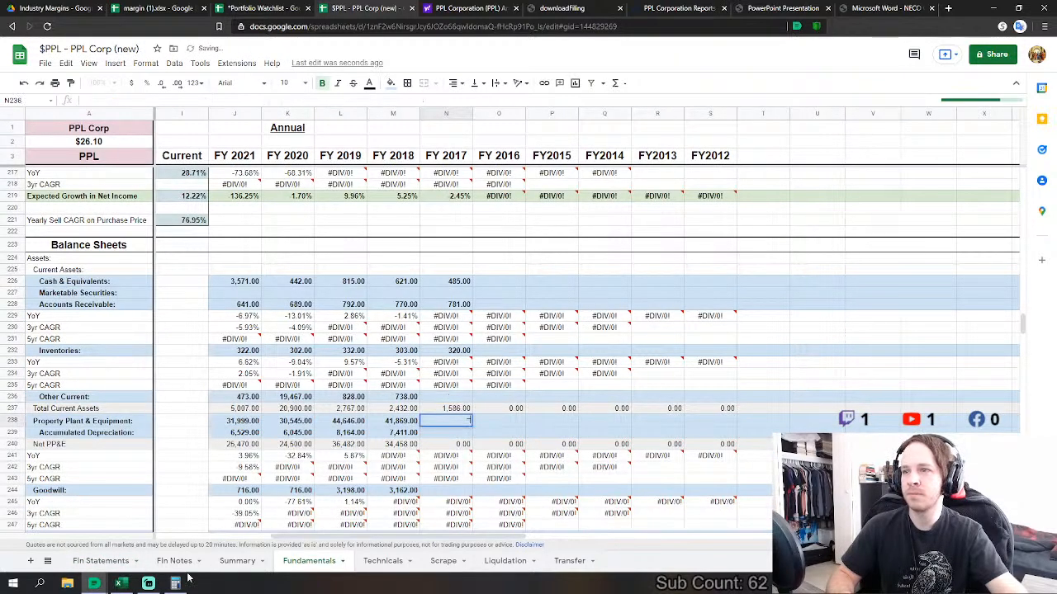
{"action": "type", "text": "="}
{"action": "left_click", "coordinate": [86, 561]}
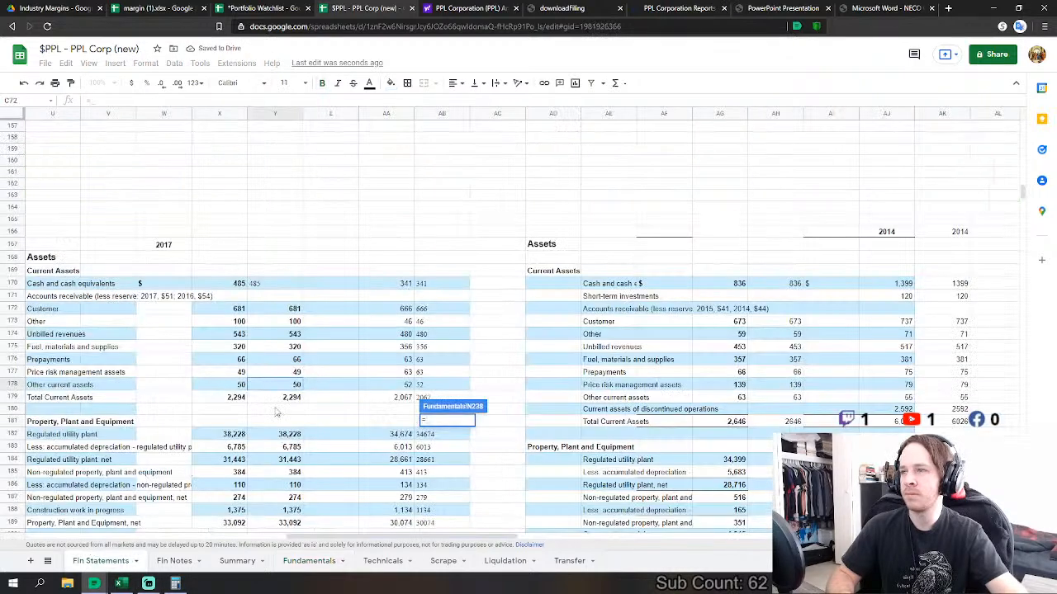
{"action": "left_click", "coordinate": [293, 378]}
{"action": "type", "text": "+"}
{"action": "left_click", "coordinate": [293, 416]}
{"action": "type", "text": "+"}
{"action": "left_click", "coordinate": [298, 453]}
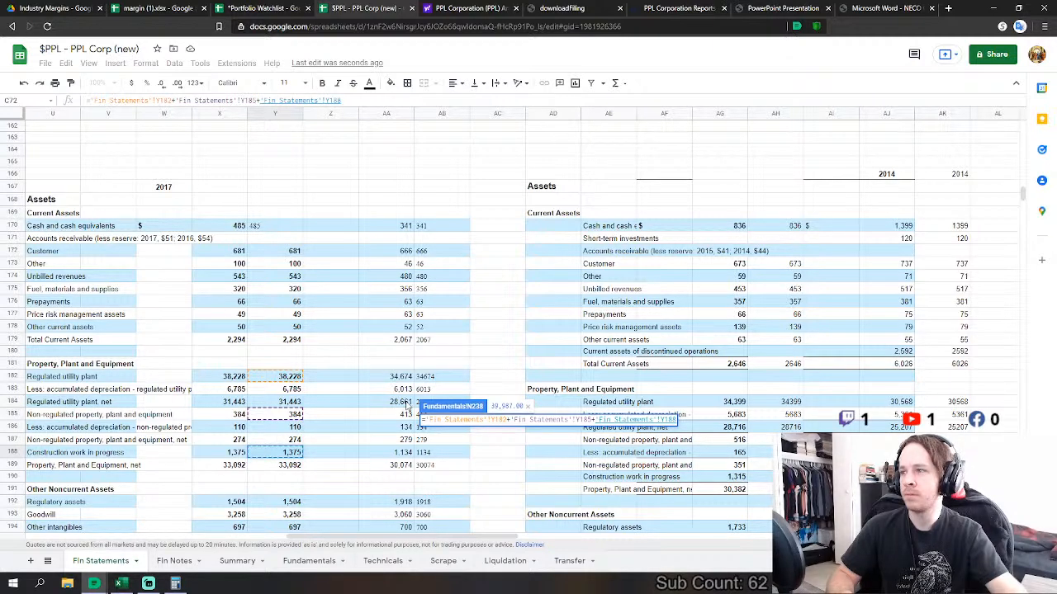
{"action": "key", "text": "Return"}
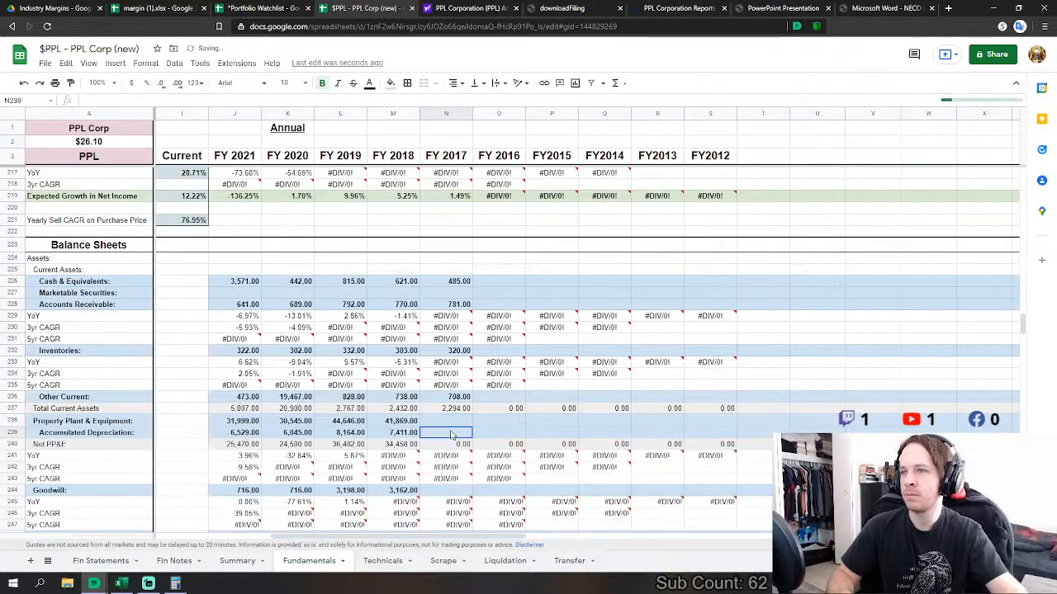
- Set FY 2017 Accumulated Depreciation to the sum of regulated and non-regulated depreciation, Y183+Y186 from Fin Statements
{"action": "type", "text": "="}
{"action": "left_click", "coordinate": [101, 562]}
{"action": "left_click", "coordinate": [296, 389]}
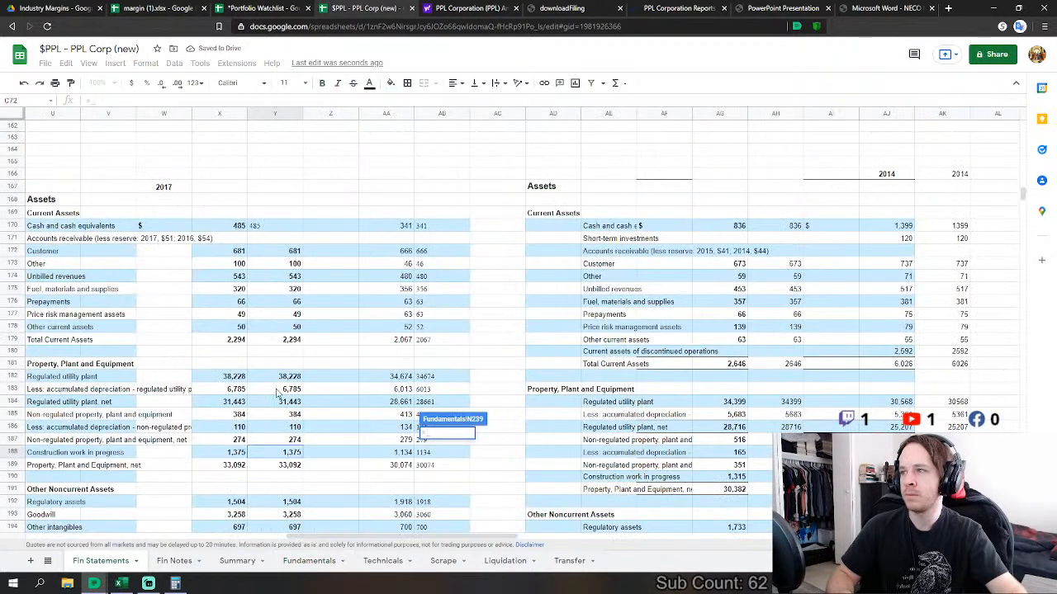
{"action": "type", "text": "+"}
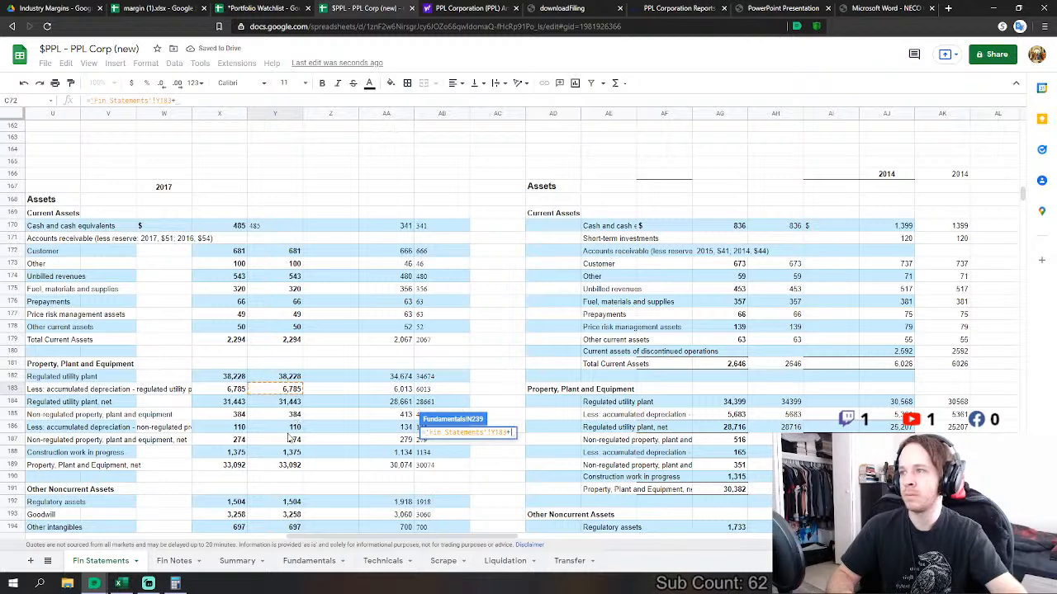
{"action": "left_click", "coordinate": [294, 428]}
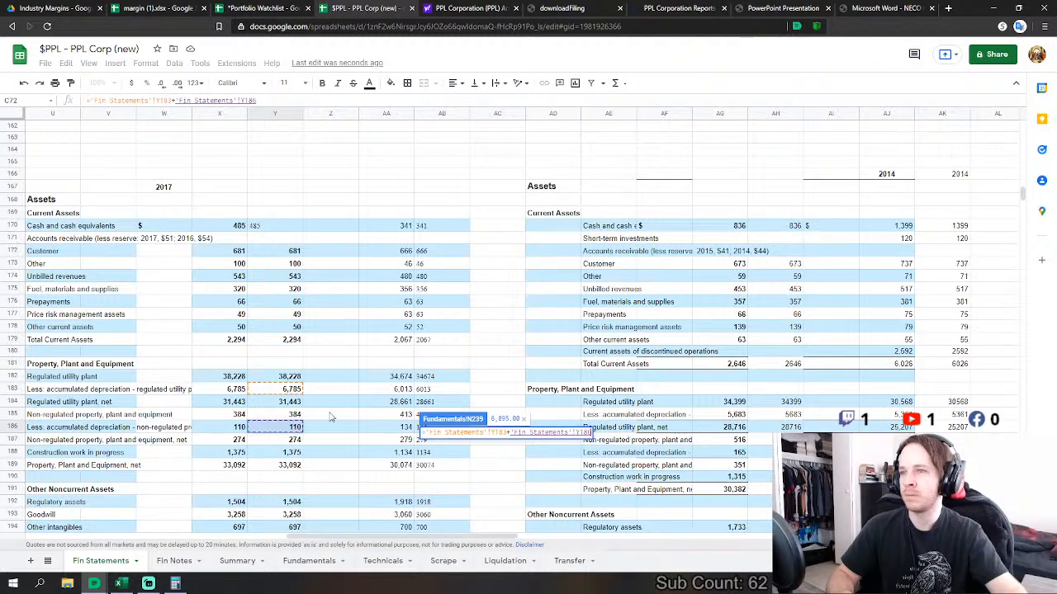
{"action": "key", "text": "Return"}
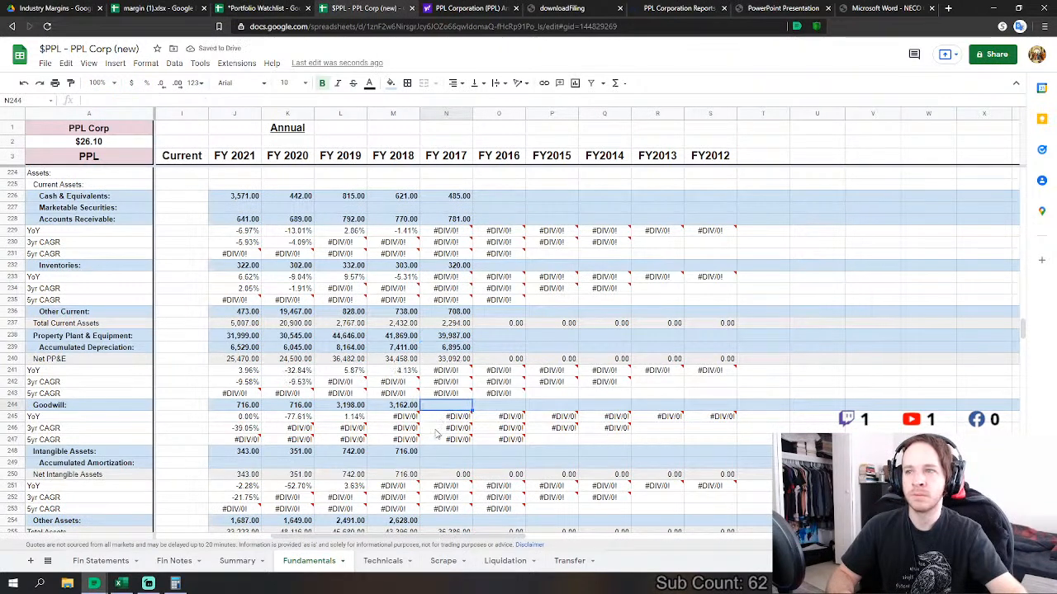
- Link FY 2017 Goodwill to the 2017 goodwill value in Fin Statements cell Y193
{"action": "type", "text": "="}
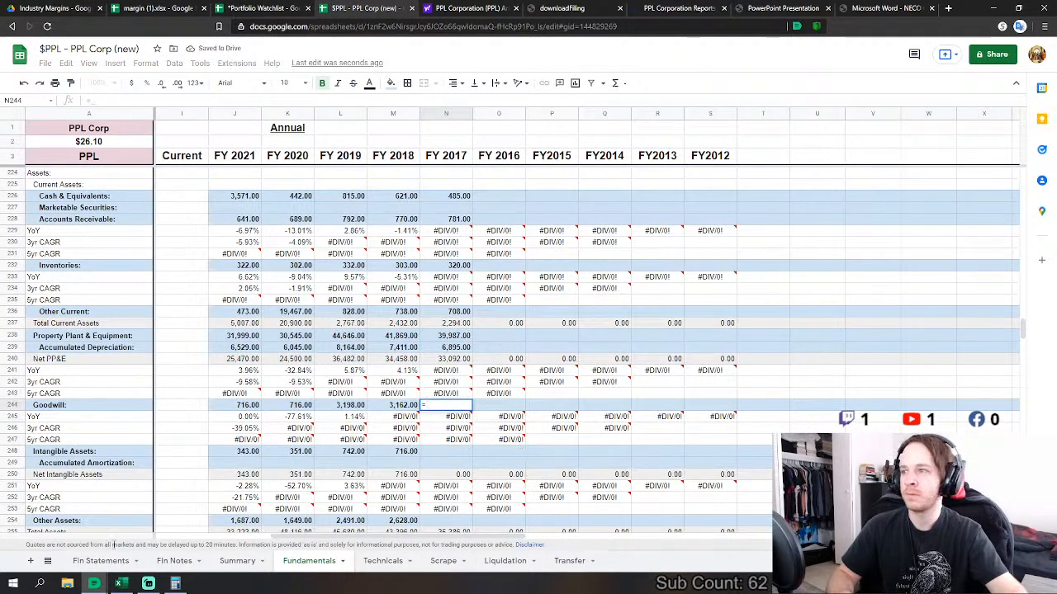
{"action": "left_click", "coordinate": [101, 560]}
{"action": "scroll", "coordinate": [303, 450], "scroll_direction": "down", "scroll_amount": 2}
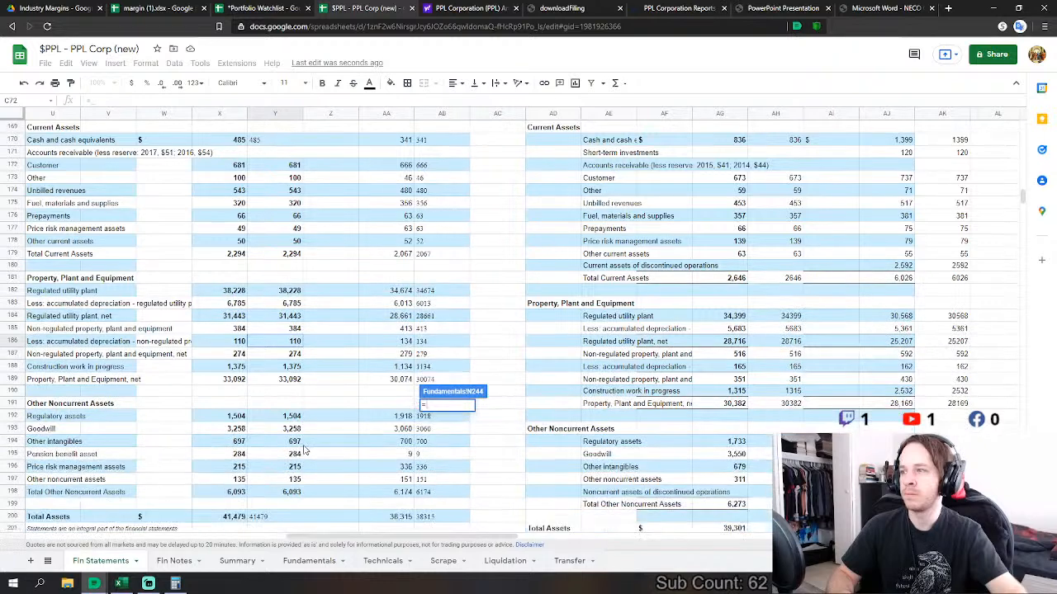
{"action": "left_click", "coordinate": [295, 435]}
{"action": "key", "text": "Return"}
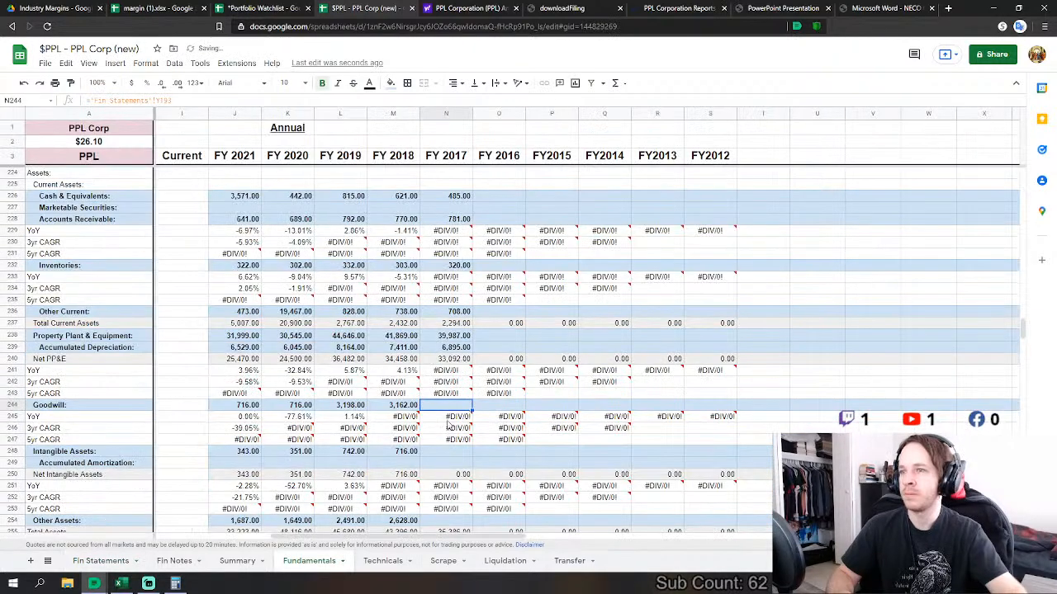
- Link FY 2017 Intangible Assets to the 2017 other intangibles value in Fin Statements cell Y194
{"action": "type", "text": "="}
{"action": "left_click", "coordinate": [90, 561]}
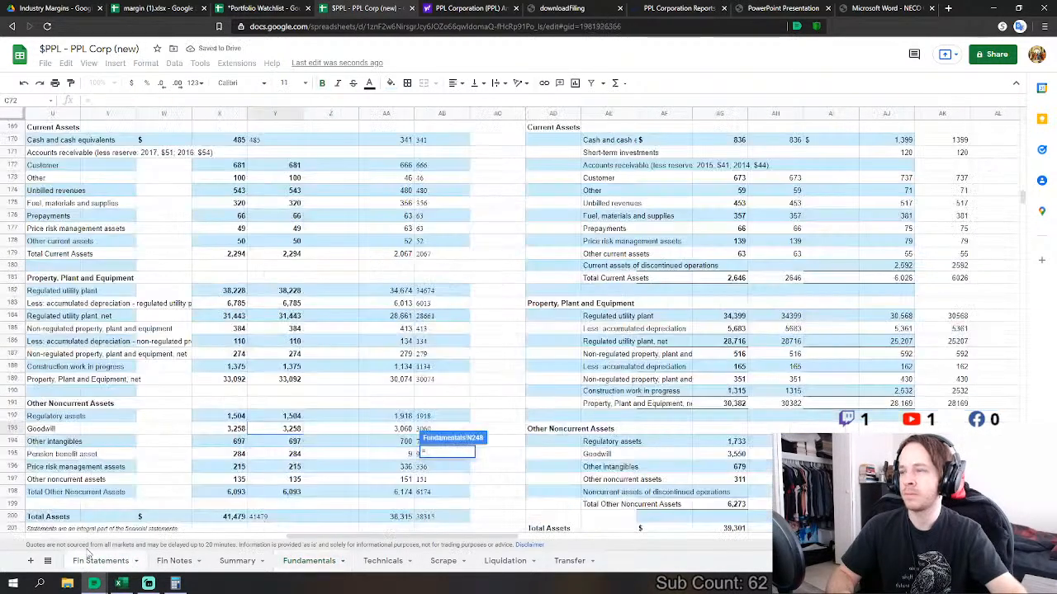
{"action": "scroll", "coordinate": [237, 464], "scroll_direction": "down", "scroll_amount": 1}
{"action": "left_click", "coordinate": [295, 416]}
{"action": "key", "text": "Return"}
- Set FY 2017 Other Assets to the sum of Fin Statements cells Y192, Y195, Y196 and Y197
{"action": "scroll", "coordinate": [442, 428], "scroll_direction": "down", "scroll_amount": 3}
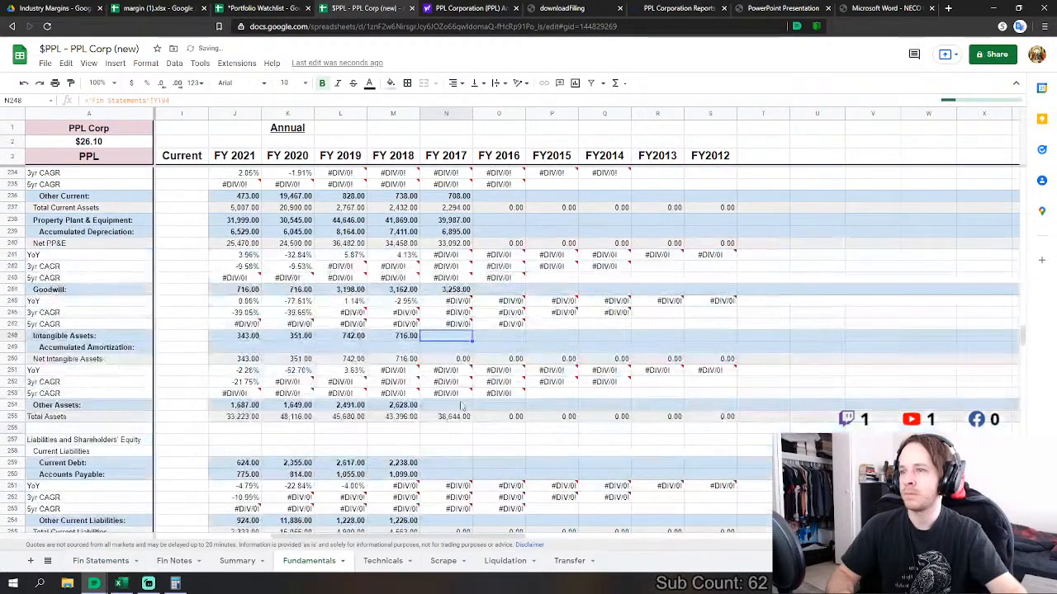
{"action": "left_click", "coordinate": [446, 404]}
{"action": "type", "text": "="}
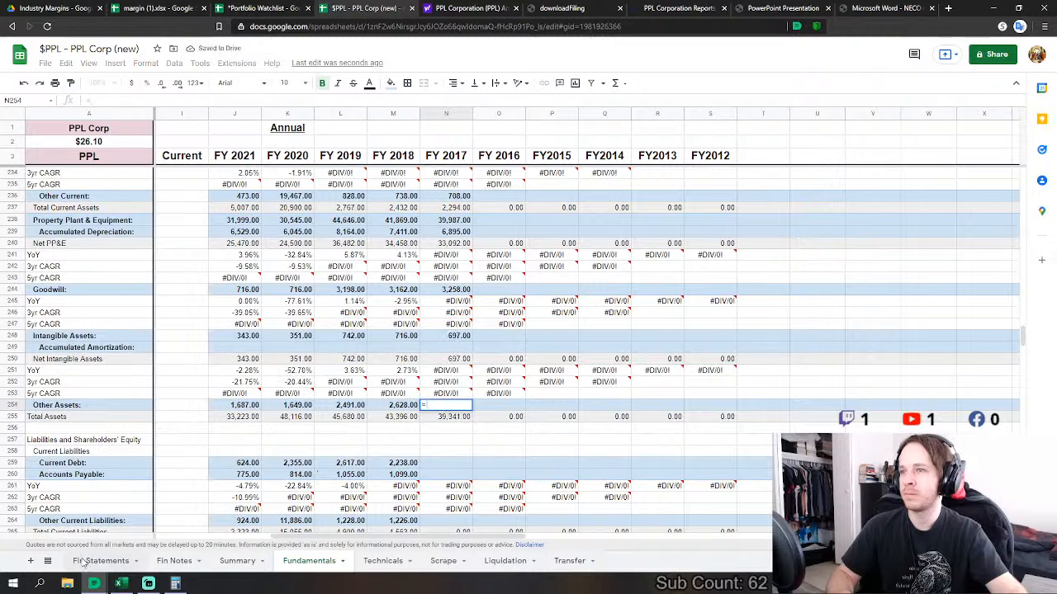
{"action": "left_click", "coordinate": [83, 560]}
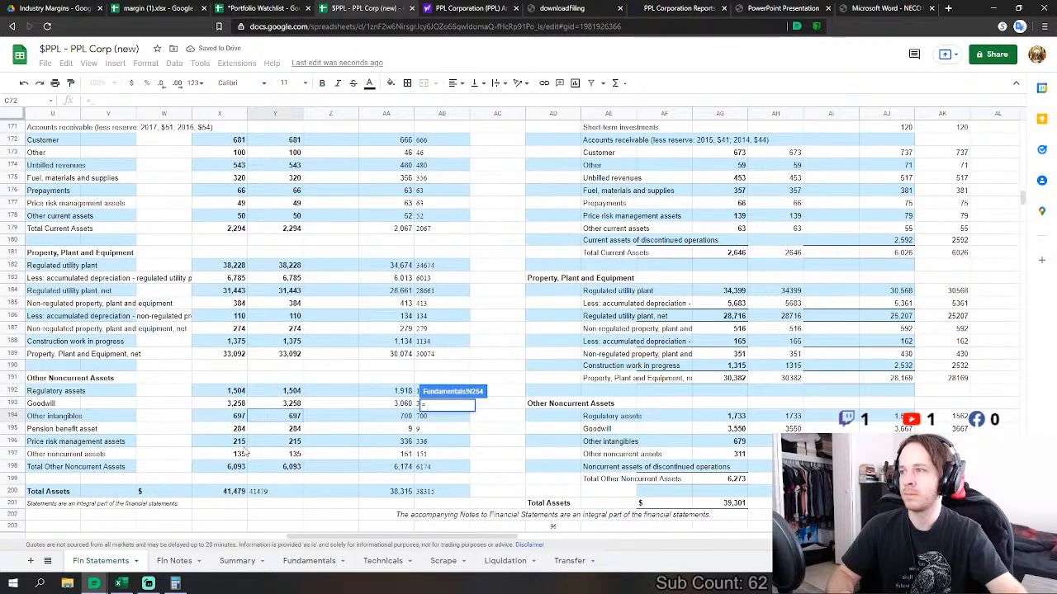
{"action": "left_click", "coordinate": [296, 393]}
{"action": "type", "text": "+"}
{"action": "left_click", "coordinate": [290, 428]}
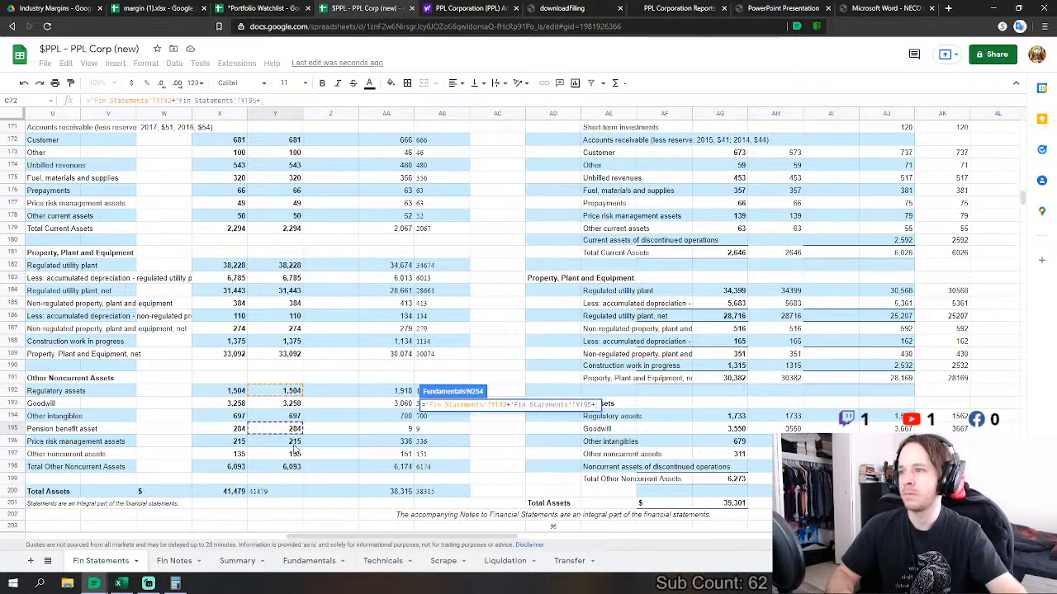
{"action": "type", "text": "+"}
{"action": "left_click", "coordinate": [295, 443]}
{"action": "type", "text": "+"}
{"action": "left_click", "coordinate": [293, 456]}
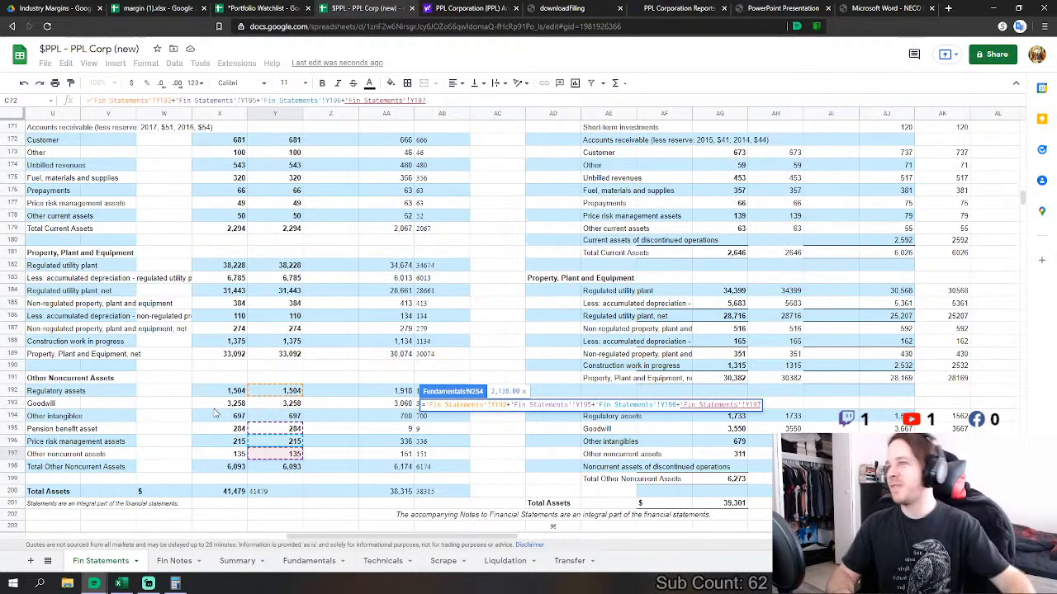
{"action": "key", "text": "Return"}
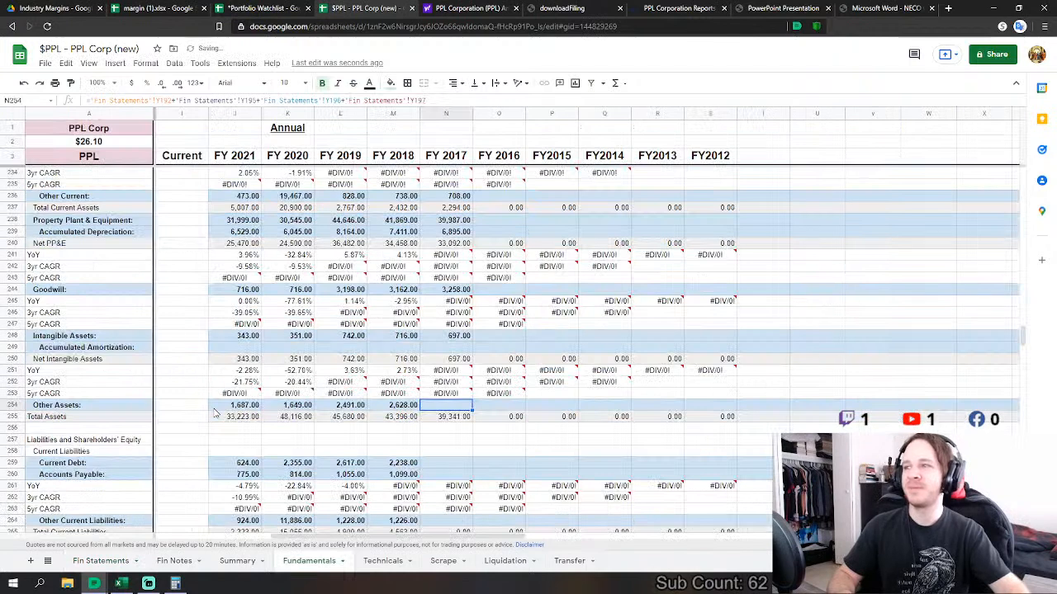
{"action": "scroll", "coordinate": [495, 475], "scroll_direction": "down", "scroll_amount": 1}
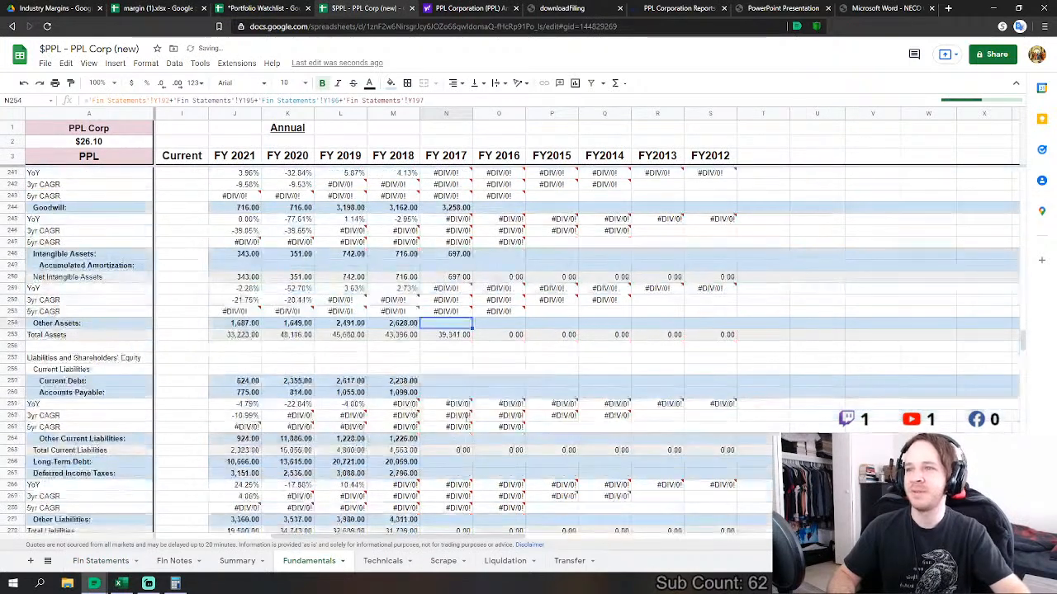
- Set FY 2017 Current Debt to the sum of short-term debt, long-term debt due within one year and interest, Y217+Y218+Y221 from Fin Statements
{"action": "left_click", "coordinate": [449, 382]}
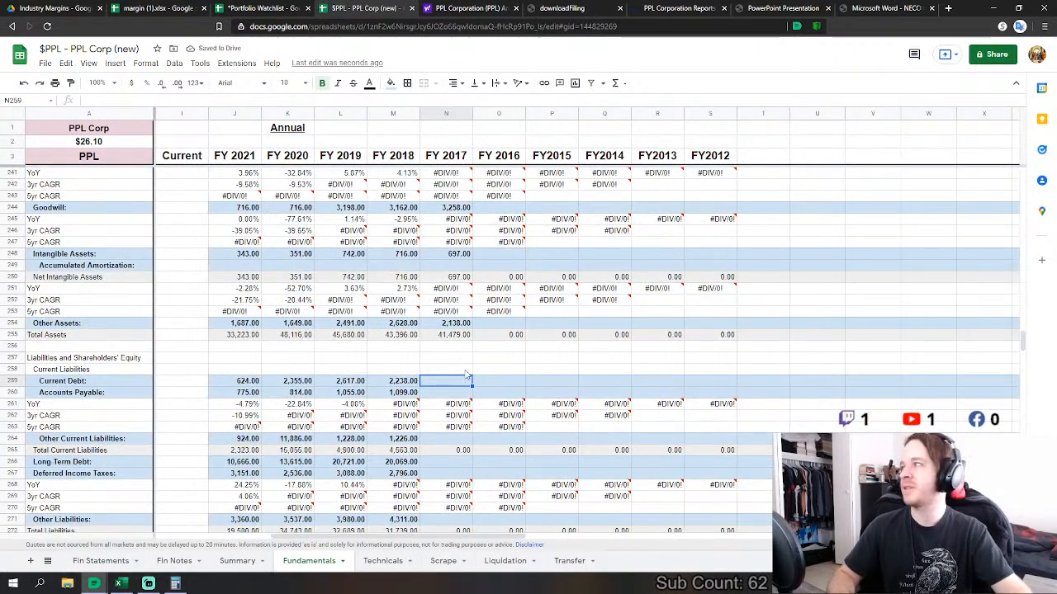
{"action": "type", "text": "="}
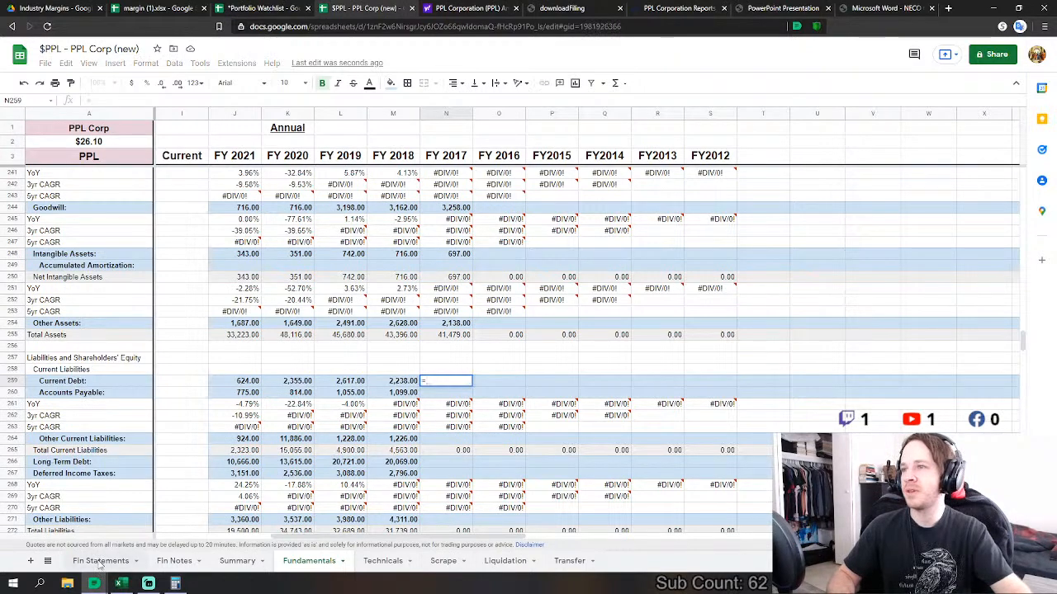
{"action": "left_click", "coordinate": [115, 563]}
{"action": "scroll", "coordinate": [352, 413], "scroll_direction": "down", "scroll_amount": 5}
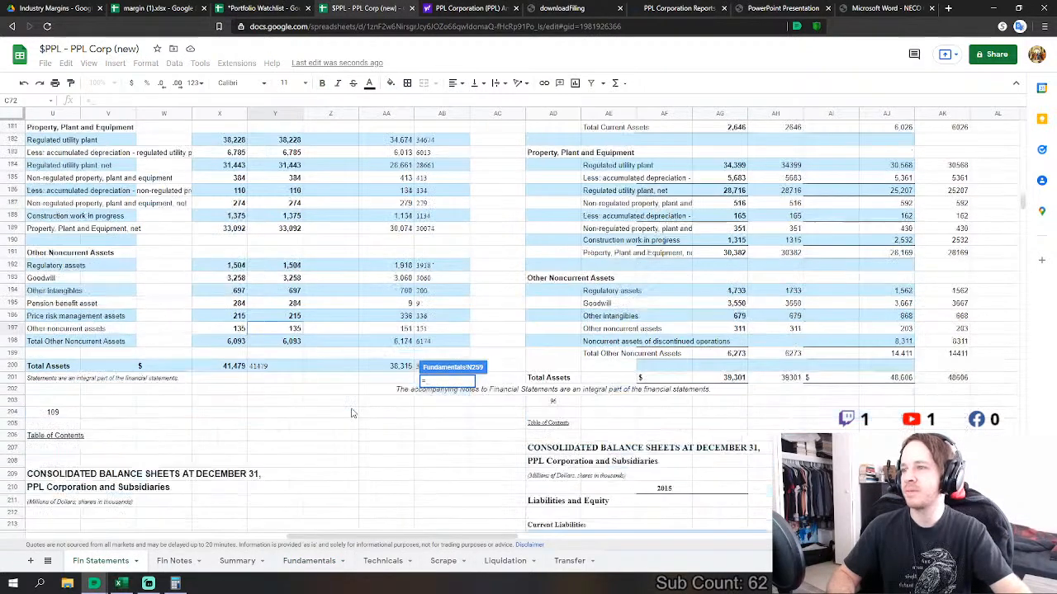
{"action": "scroll", "coordinate": [305, 372], "scroll_direction": "down", "scroll_amount": 1}
{"action": "left_click", "coordinate": [283, 338]}
{"action": "type", "text": "+'Fin Statements'!Y218+"}
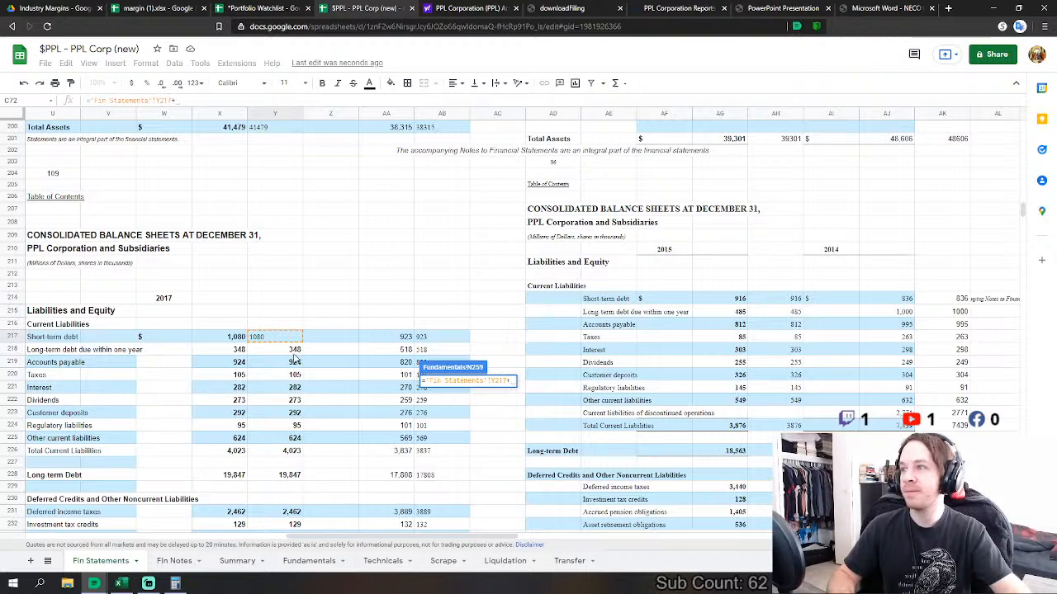
{"action": "left_click", "coordinate": [295, 353]}
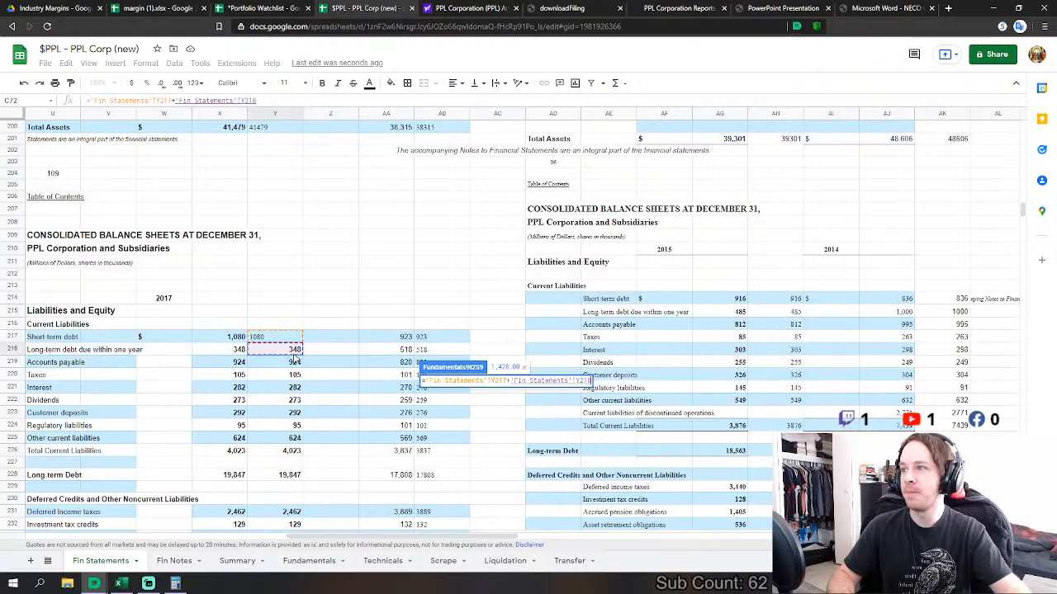
{"action": "left_click", "coordinate": [281, 389]}
{"action": "key", "text": "Return"}
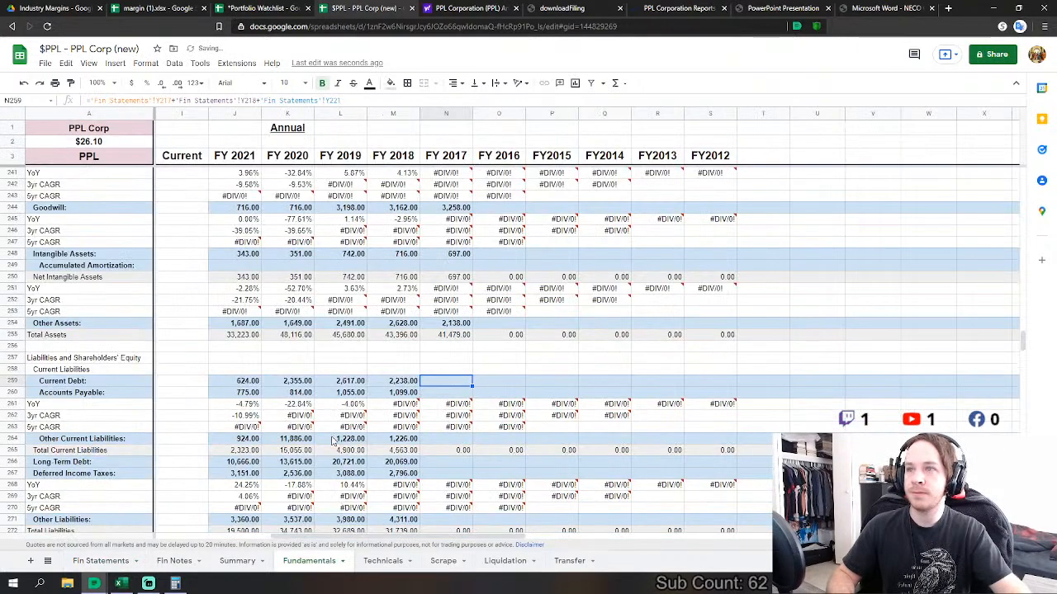
- Set FY 2017 Accounts Payable to the sum of accounts payable and taxes, Y219+Y220 from Fin Statements
{"action": "key", "text": "Down"}
{"action": "type", "text": "="}
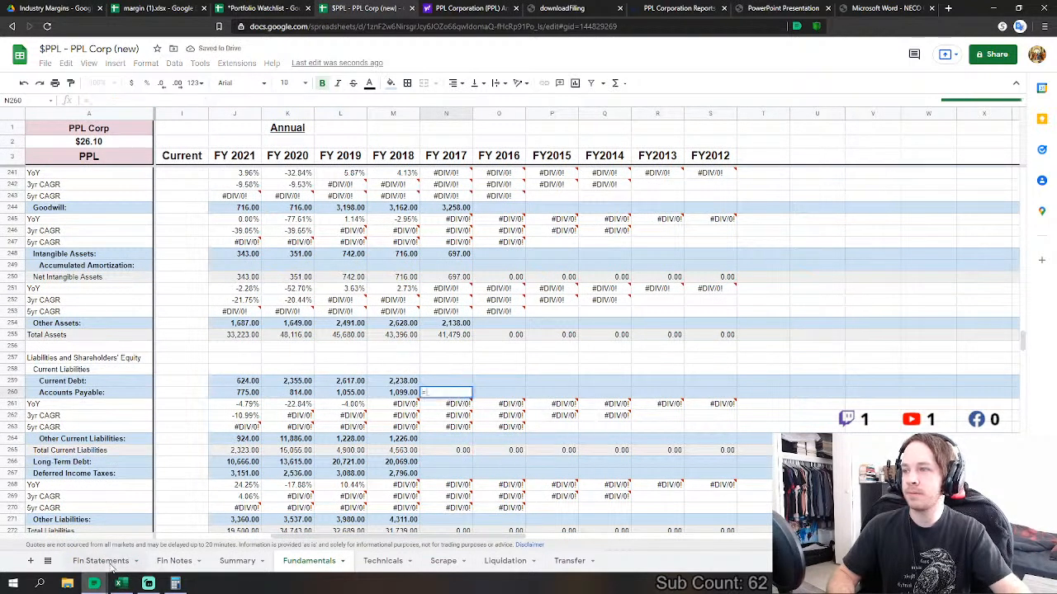
{"action": "left_click", "coordinate": [107, 563]}
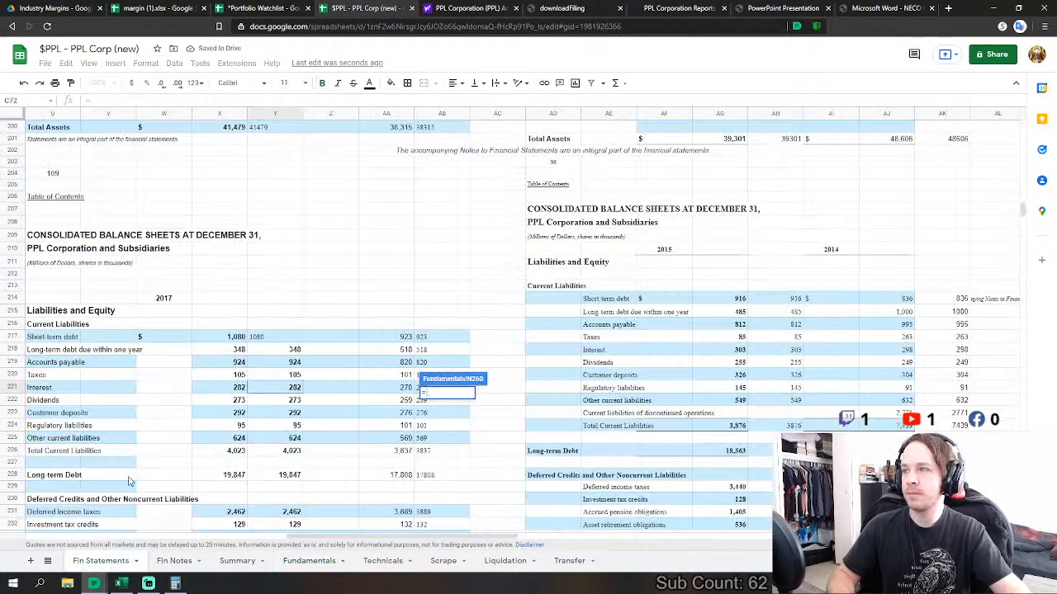
{"action": "left_click", "coordinate": [294, 367]}
{"action": "type", "text": "+"}
{"action": "left_click", "coordinate": [293, 375]}
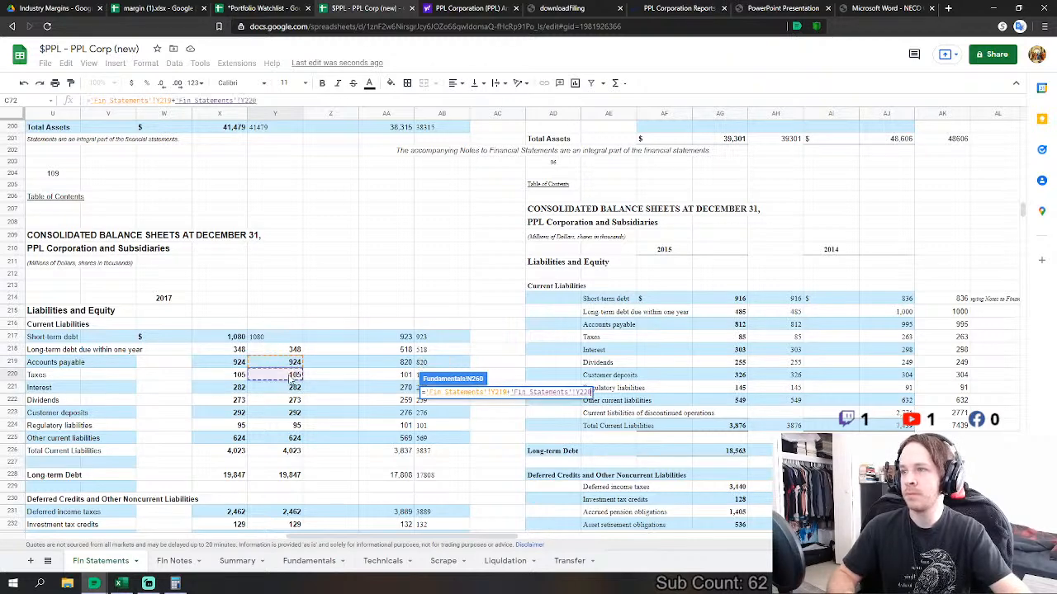
{"action": "key", "text": "Return"}
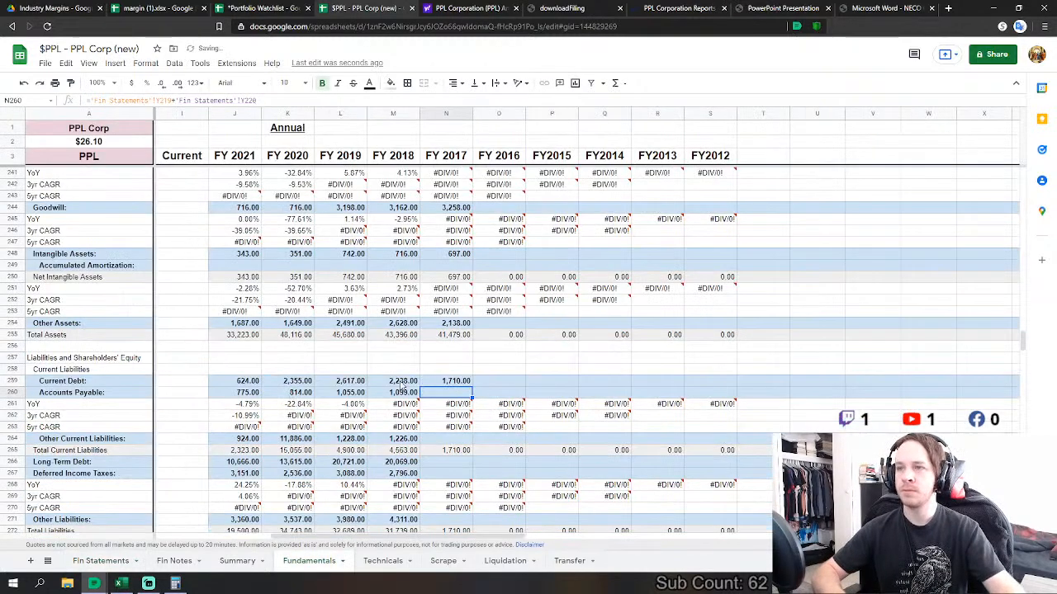
- Set FY 2017 Other Current Liabilities to the sum of Fin Statements cells Y223, Y224 and Y225
{"action": "left_click", "coordinate": [446, 440]}
{"action": "type", "text": "="}
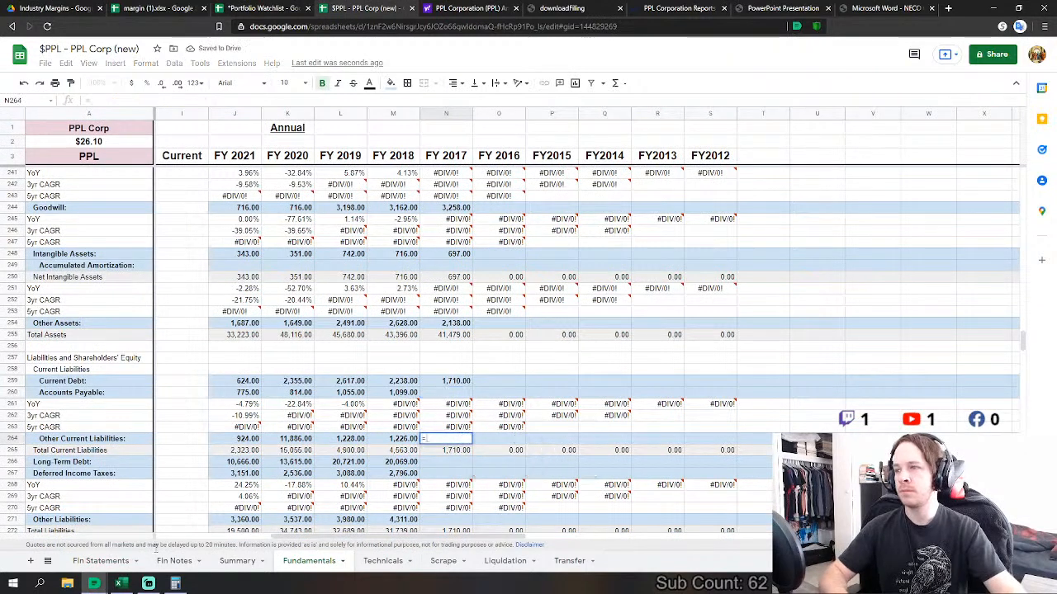
{"action": "left_click", "coordinate": [101, 561]}
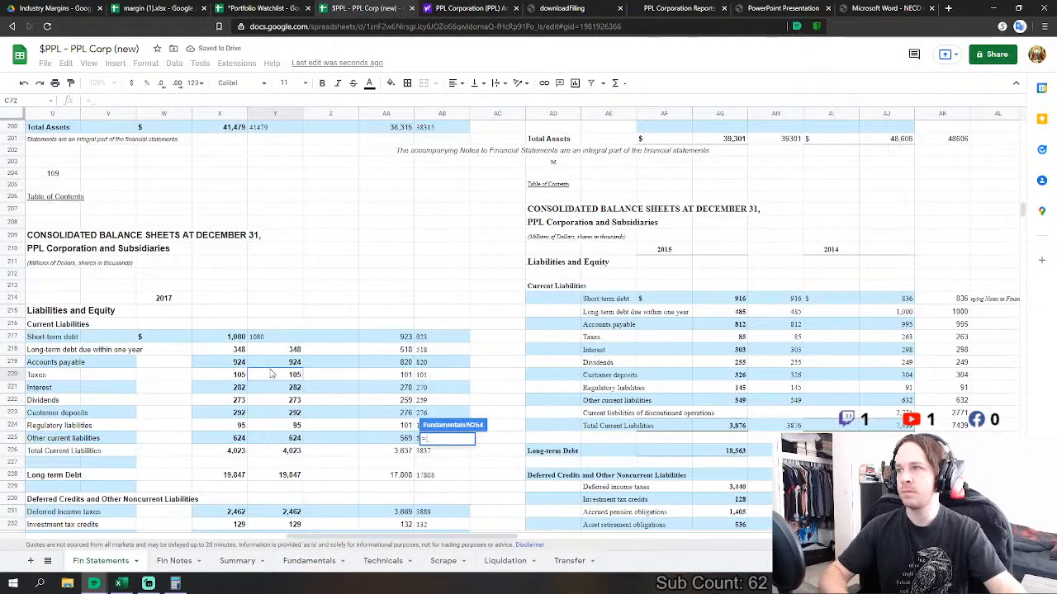
{"action": "left_click", "coordinate": [288, 413]}
{"action": "type", "text": "+"}
{"action": "left_click", "coordinate": [294, 426]}
{"action": "type", "text": "+"}
{"action": "left_click", "coordinate": [297, 439]}
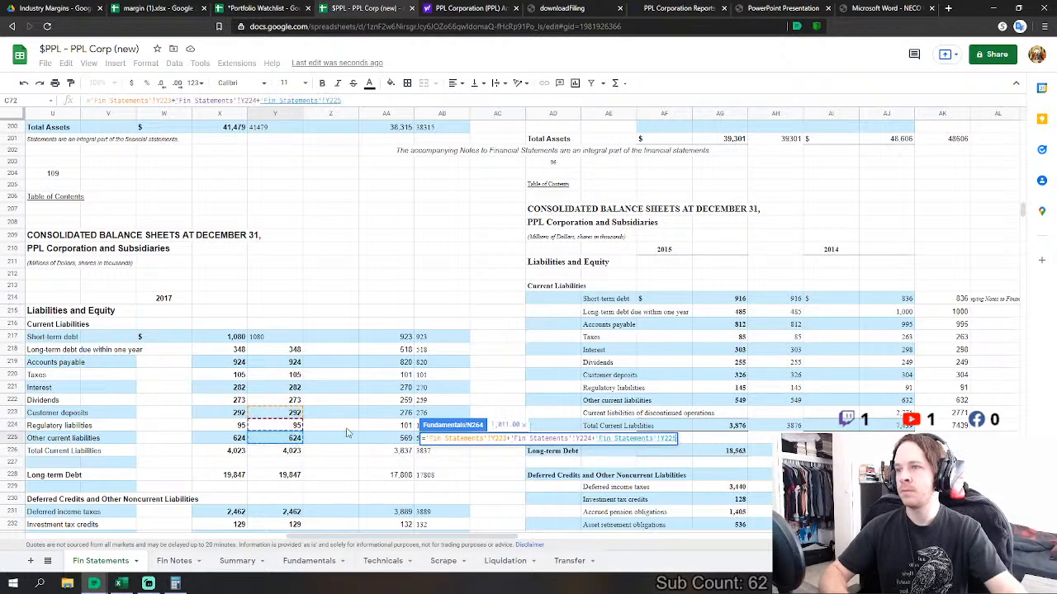
{"action": "key", "text": "Return"}
- Link FY 2017 Long-Term Debt to the 2017 long-term debt value in Fin Statements cell Y228
{"action": "left_click", "coordinate": [446, 381]}
{"action": "type", "text": "="}
{"action": "left_click", "coordinate": [103, 561]}
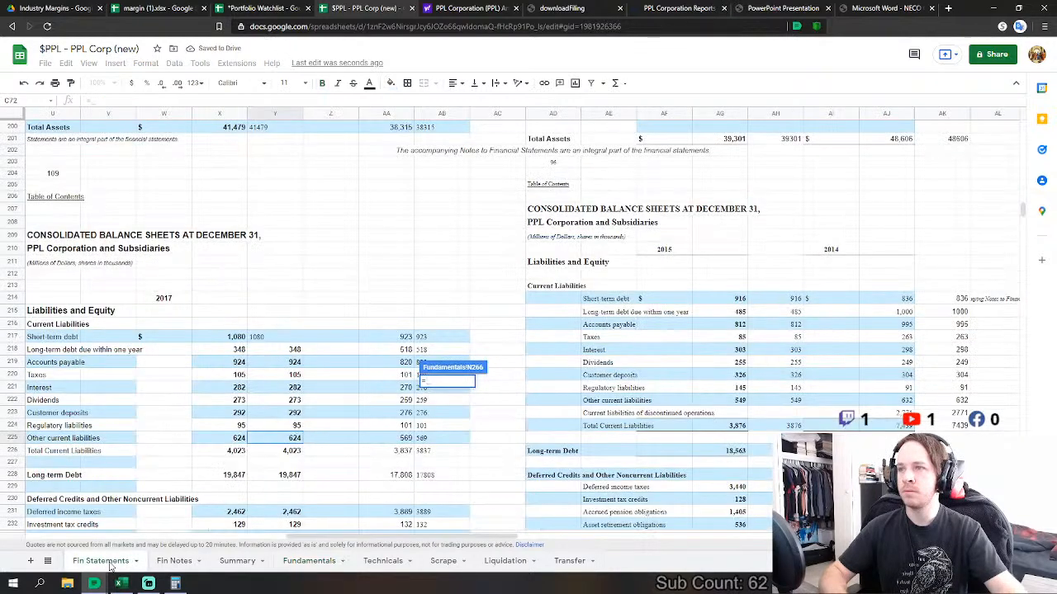
{"action": "scroll", "coordinate": [306, 441], "scroll_direction": "down", "scroll_amount": 1}
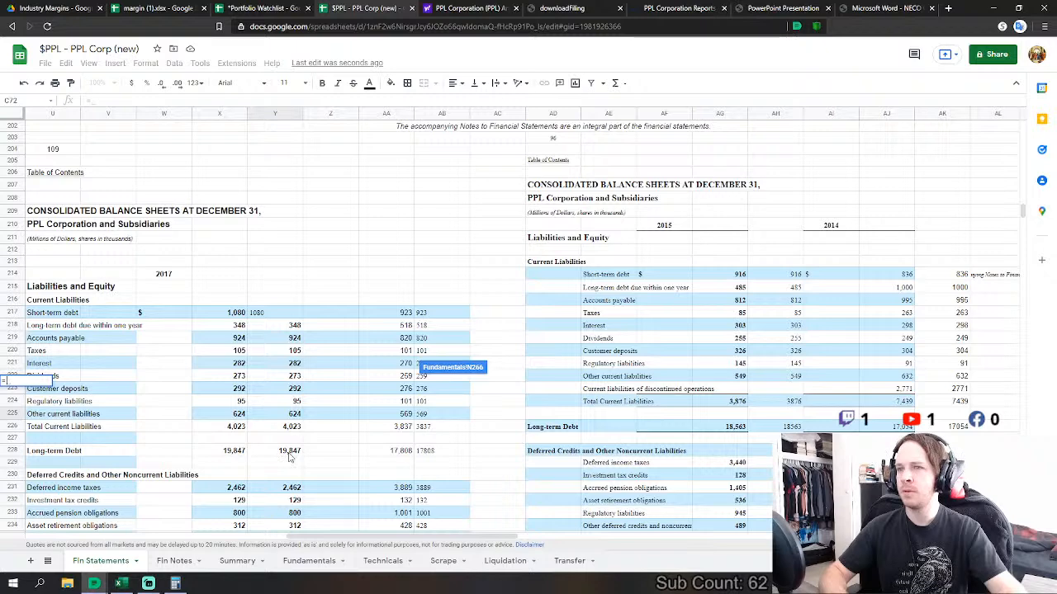
{"action": "left_click", "coordinate": [289, 457]}
{"action": "key", "text": "Return"}
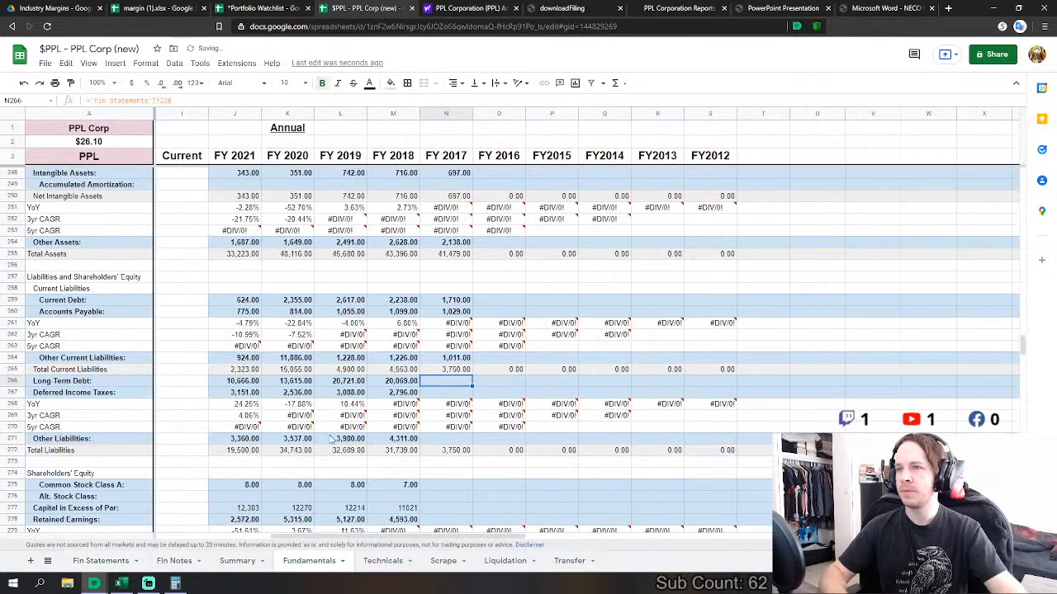
- Replace the FY 2017 Other Current Liabilities formula with one including dividends, Y222+Y223+Y224+Y225 from Fin Statements
{"action": "mouse_move", "coordinate": [339, 435]}
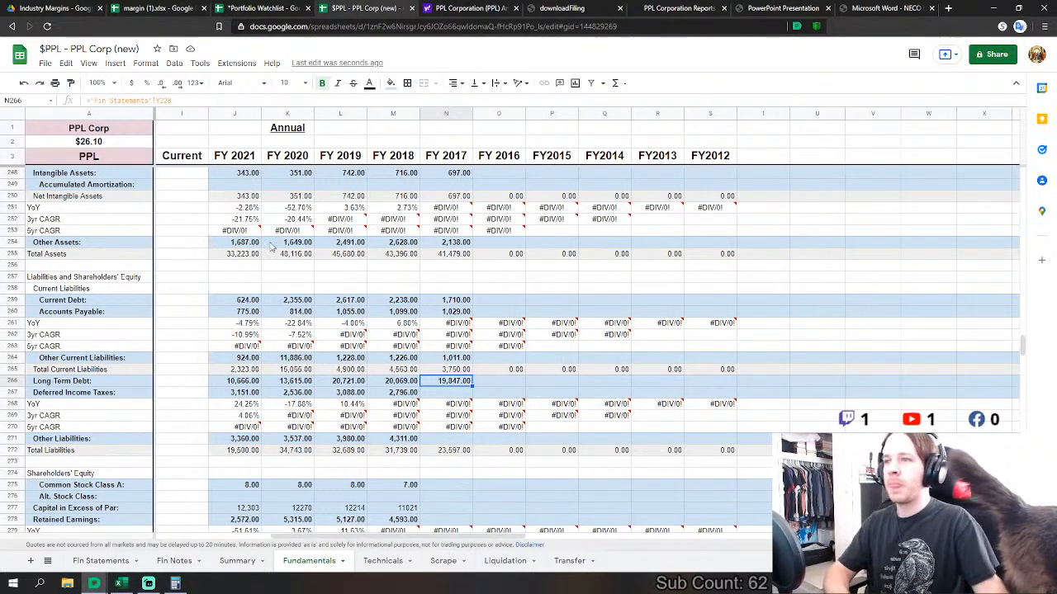
{"action": "left_click", "coordinate": [453, 314]}
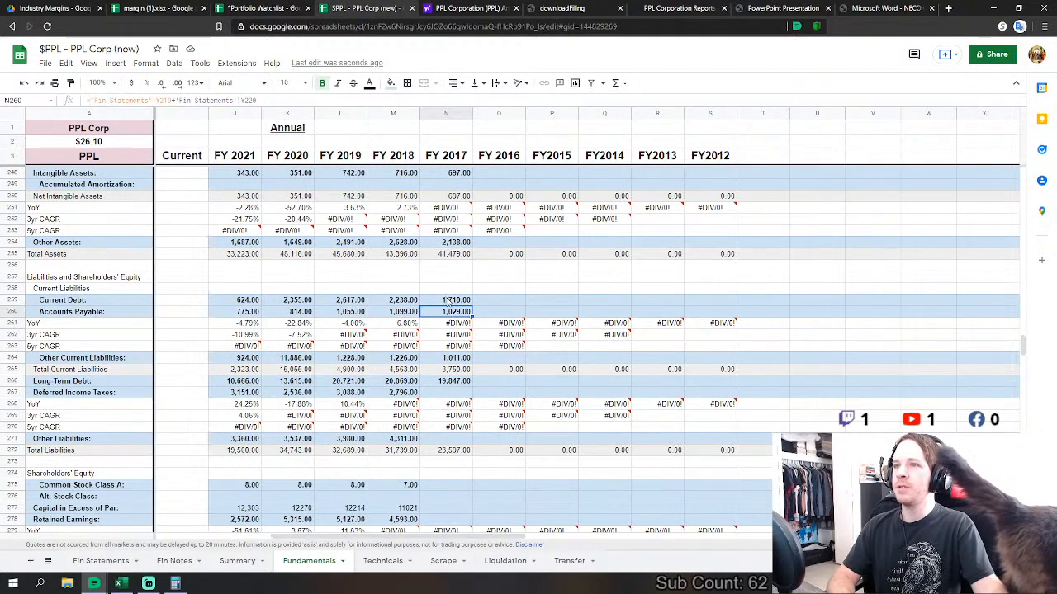
{"action": "left_click", "coordinate": [454, 363]}
{"action": "key", "text": "Delete"}
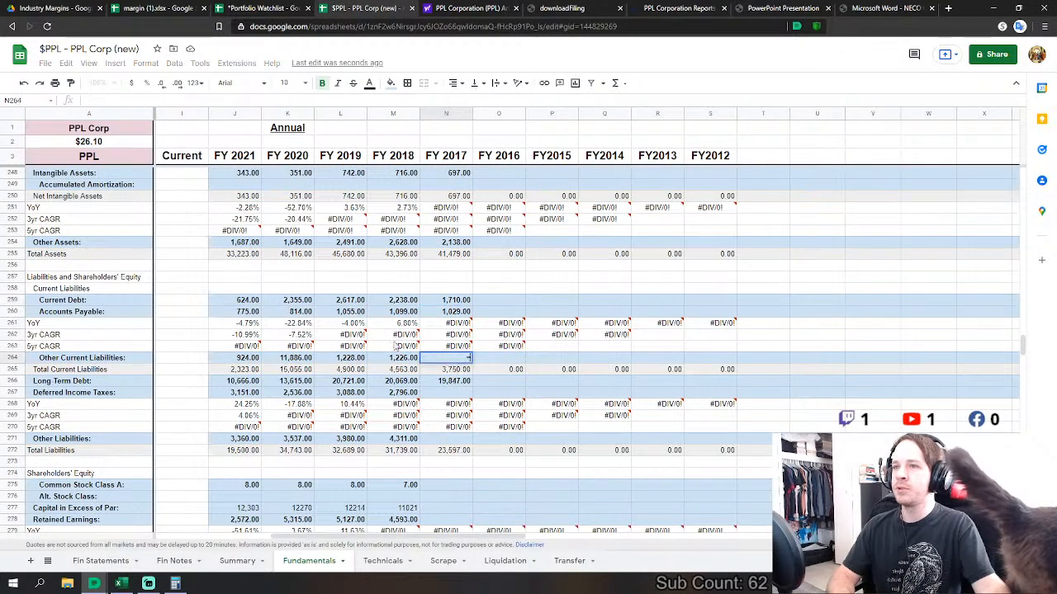
{"action": "type", "text": "="}
{"action": "left_click", "coordinate": [101, 564]}
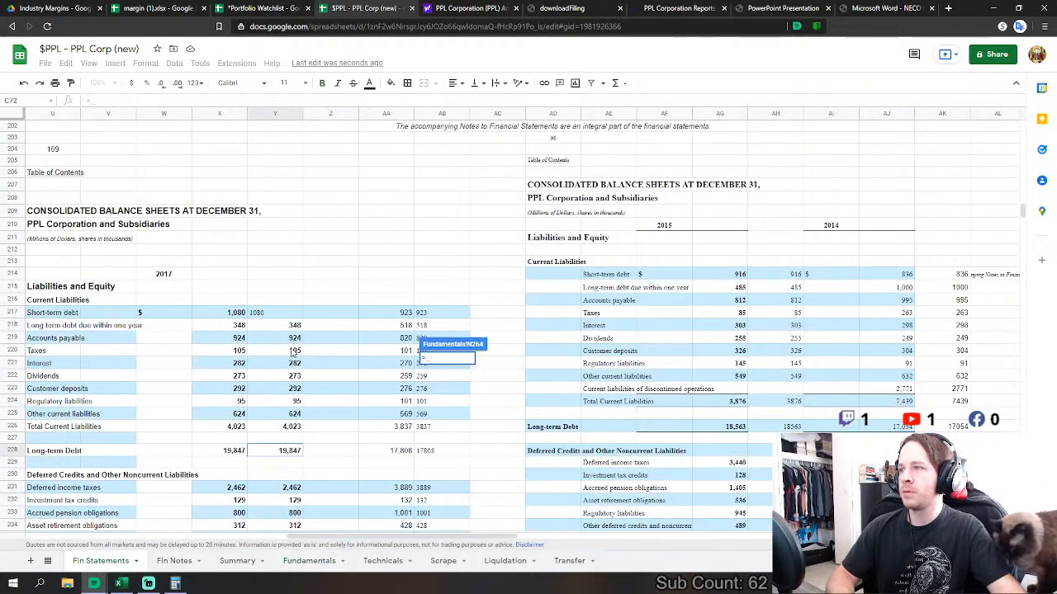
{"action": "left_click", "coordinate": [293, 378]}
{"action": "type", "text": "+"}
{"action": "left_click", "coordinate": [293, 389]}
{"action": "type", "text": "+"}
{"action": "left_click", "coordinate": [294, 401]}
{"action": "type", "text": "+"}
{"action": "left_click", "coordinate": [295, 413]}
{"action": "key", "text": "Return"}
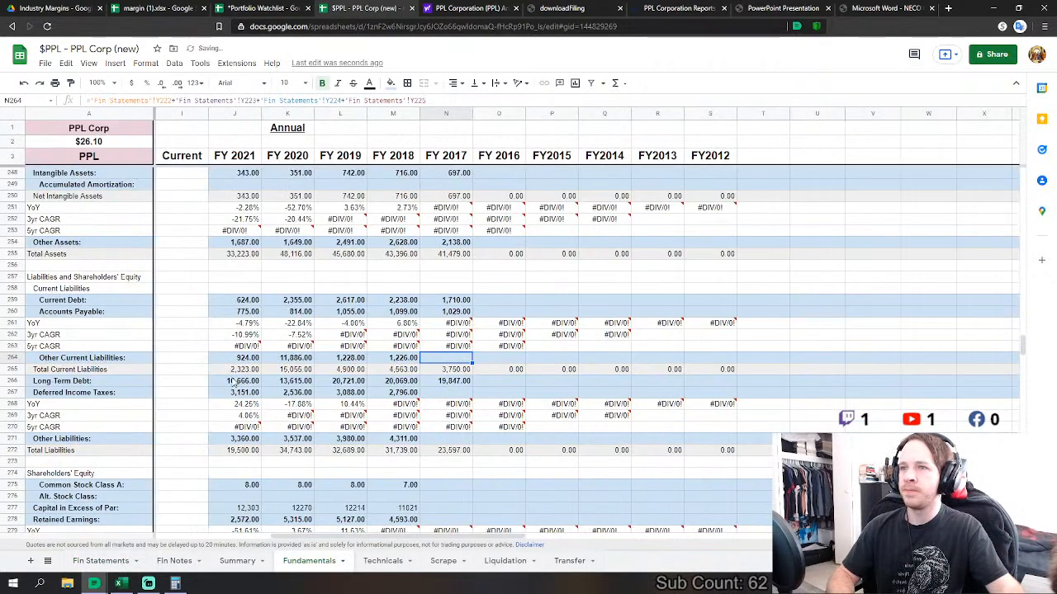
- Link FY 2017 Deferred Income Taxes to the 2017 deferred income taxes value in Fin Statements cell Y231
{"action": "left_click", "coordinate": [444, 393]}
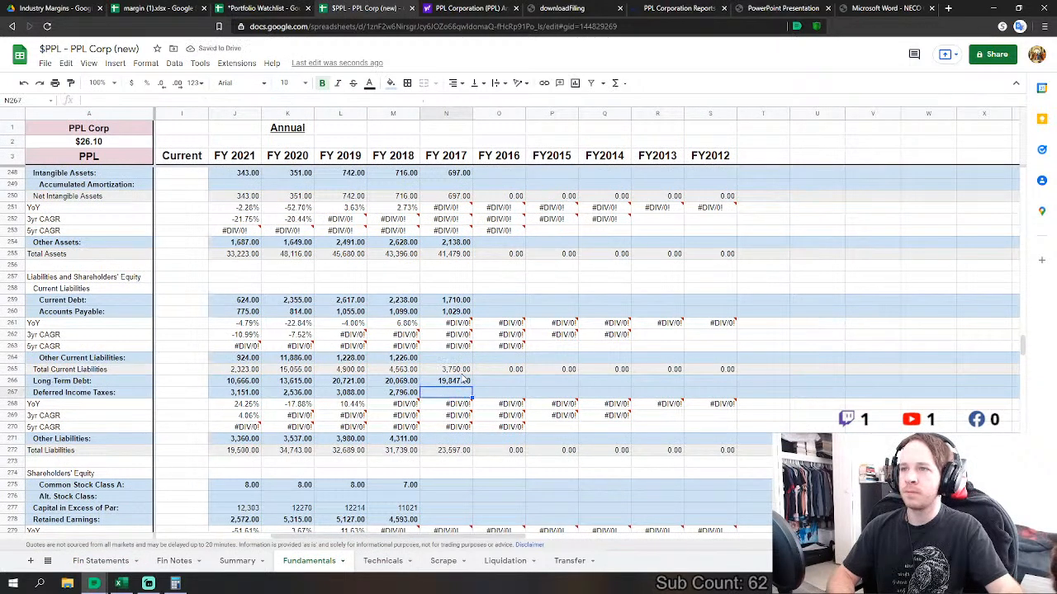
{"action": "scroll", "coordinate": [464, 378], "scroll_direction": "down", "scroll_amount": 2}
{"action": "type", "text": "="}
{"action": "left_click", "coordinate": [115, 566]}
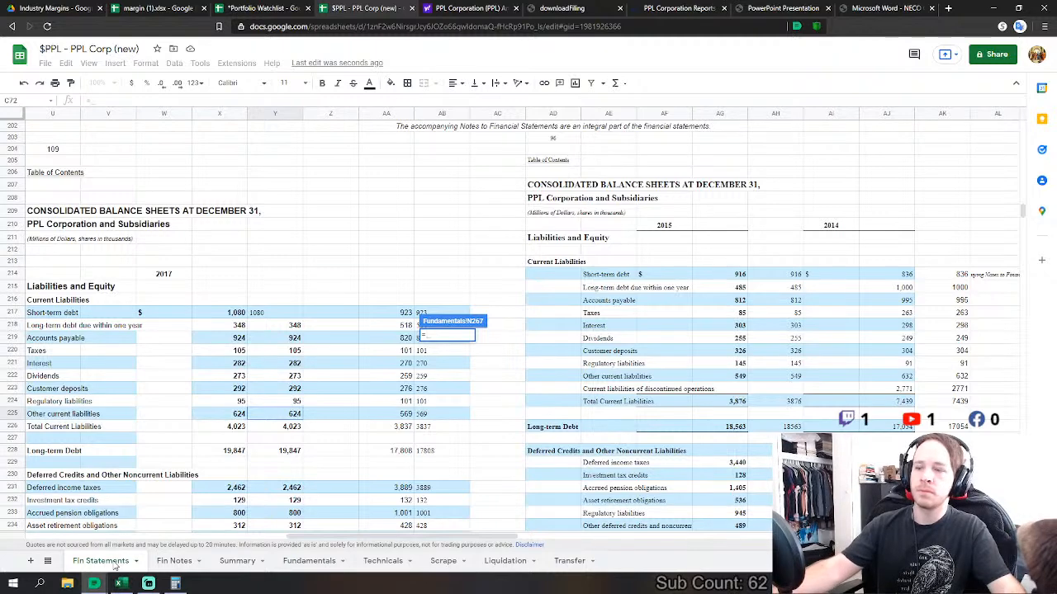
{"action": "scroll", "coordinate": [322, 466], "scroll_direction": "down", "scroll_amount": 2}
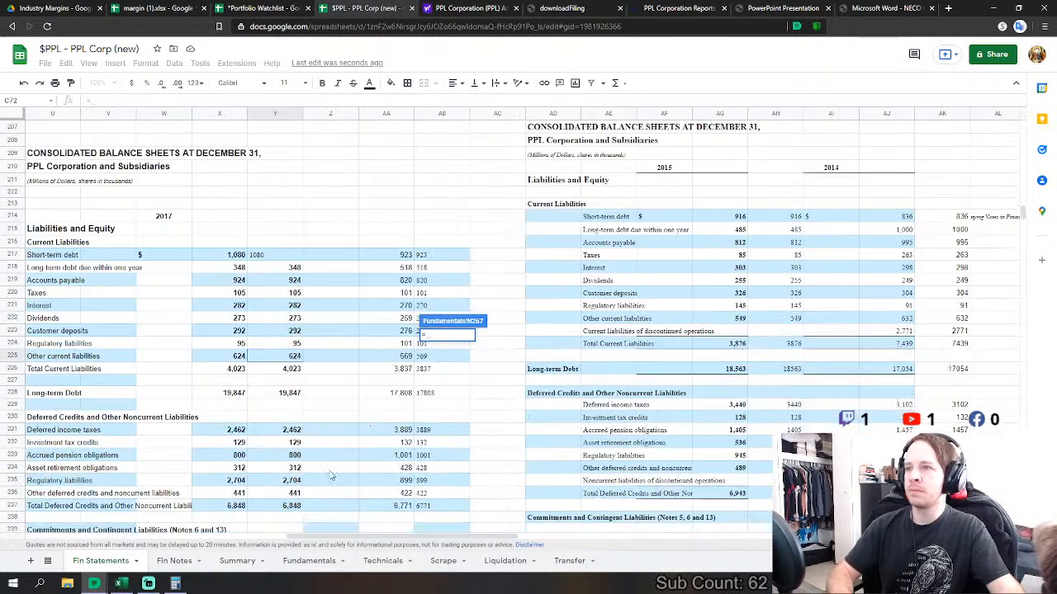
{"action": "scroll", "coordinate": [299, 367], "scroll_direction": "down", "scroll_amount": 3}
{"action": "left_click", "coordinate": [299, 341]}
{"action": "key", "text": "Return"}
- Set FY 2017 Other Liabilities to the sum of Fin Statements cells Y232, Y233, Y234, Y235 and Y236
{"action": "left_click", "coordinate": [447, 384]}
{"action": "type", "text": "="}
{"action": "left_click", "coordinate": [100, 561]}
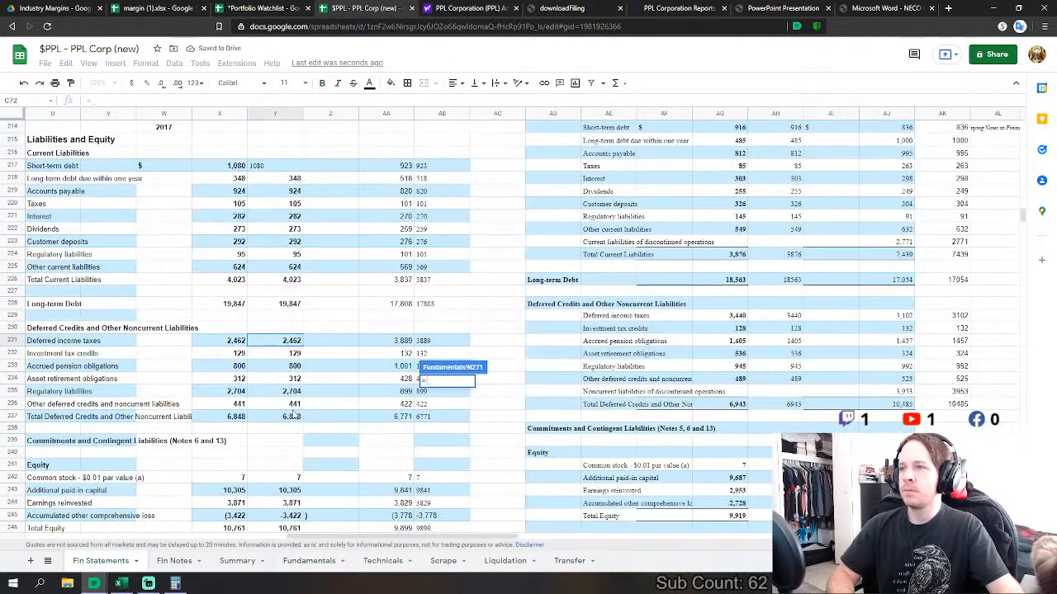
{"action": "left_click", "coordinate": [294, 353]}
{"action": "type", "text": "+"}
{"action": "left_click", "coordinate": [294, 366]}
{"action": "type", "text": "+"}
{"action": "left_click", "coordinate": [295, 379]}
{"action": "type", "text": "+"}
{"action": "left_click", "coordinate": [296, 391]}
{"action": "type", "text": "+"}
{"action": "left_click", "coordinate": [296, 404]}
{"action": "key", "text": "Return"}
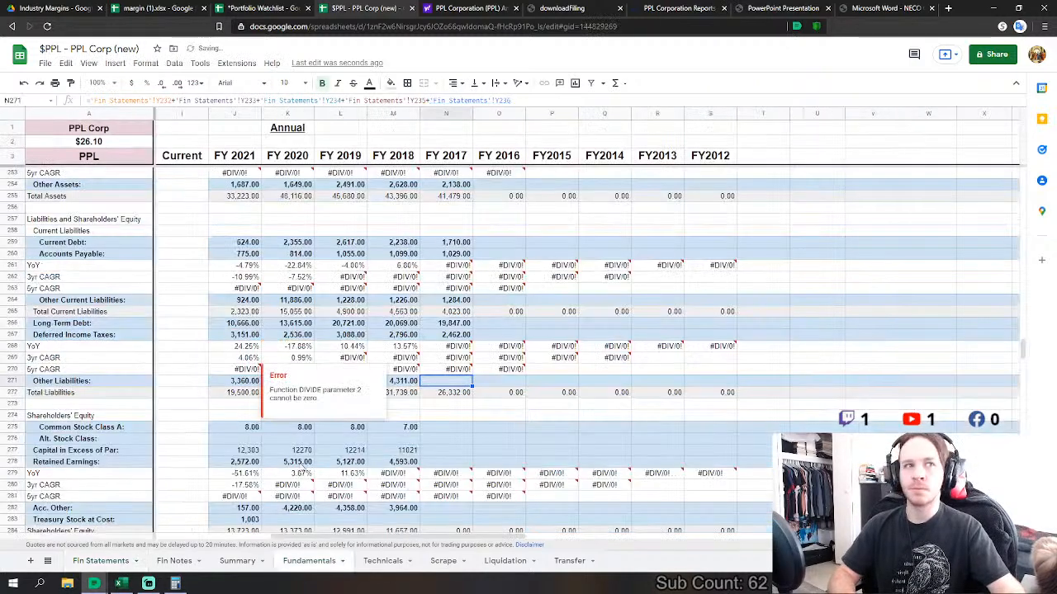
- Link FY 2017 Common Stock Class A to the 2017 common stock value in Fin Statements cell Y242
{"action": "scroll", "coordinate": [413, 388], "scroll_direction": "down", "scroll_amount": 3}
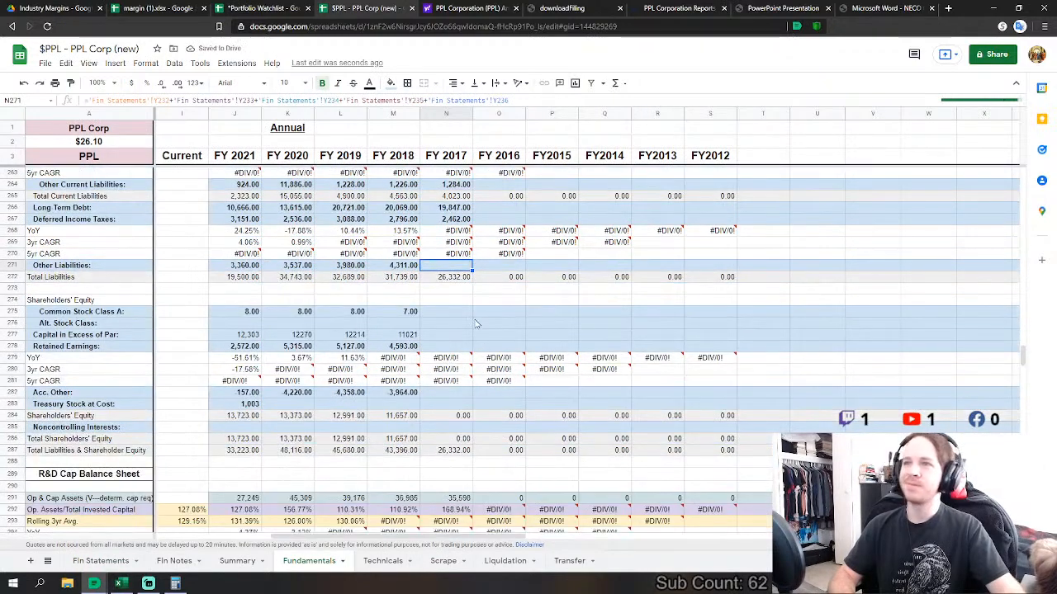
{"action": "left_click", "coordinate": [458, 315]}
{"action": "type", "text": "="}
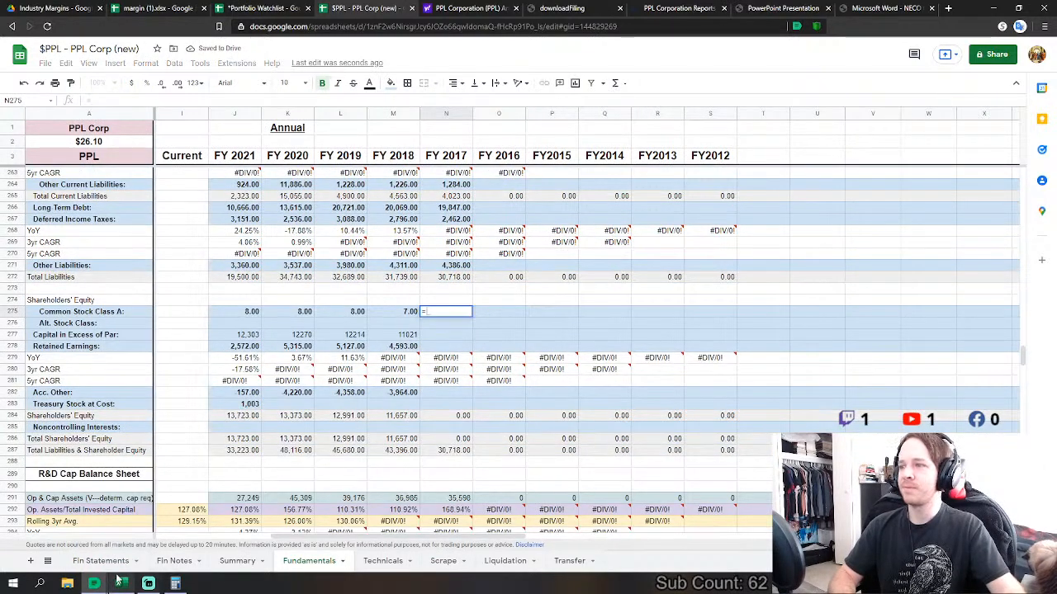
{"action": "left_click", "coordinate": [99, 562]}
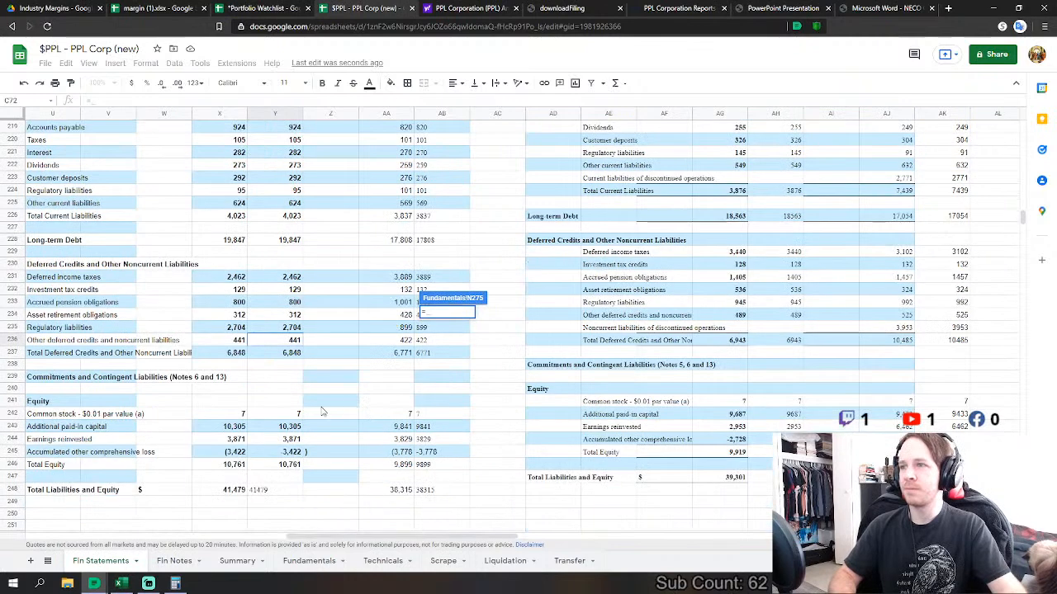
{"action": "left_click", "coordinate": [289, 415]}
{"action": "key", "text": "Return"}
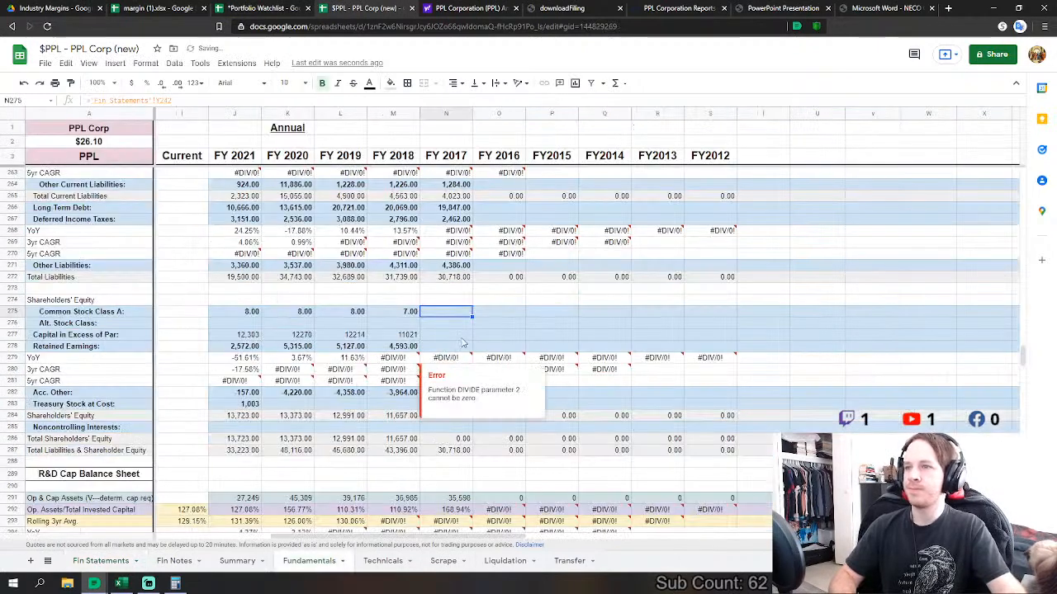
- Link FY 2017 Capital in Excess of Par to the 2017 additional paid-in capital in Fin Statements cell Y243
{"action": "type", "text": "="}
{"action": "left_click", "coordinate": [99, 562]}
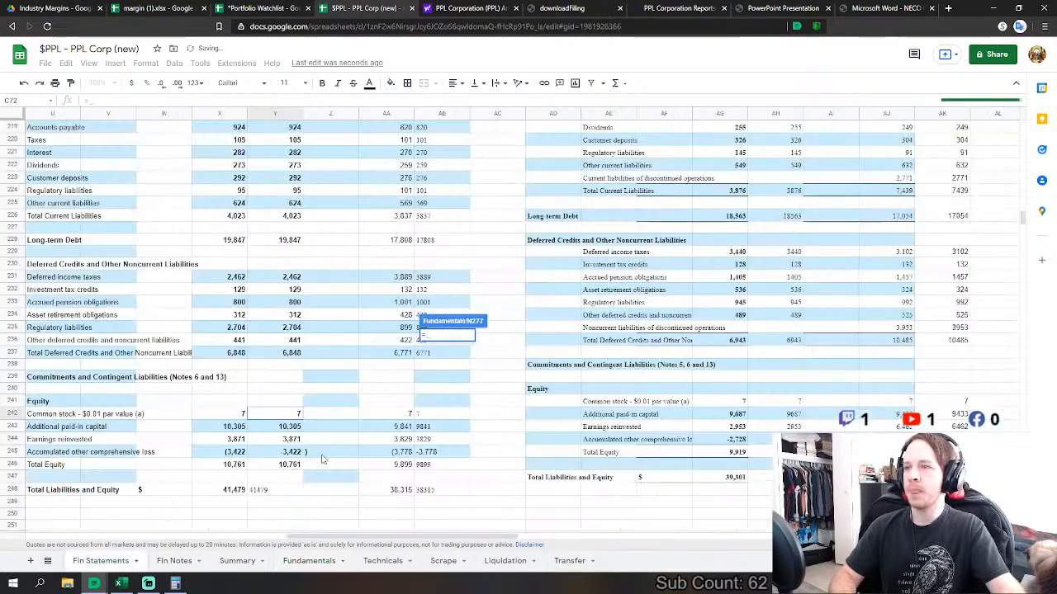
{"action": "left_click", "coordinate": [285, 426]}
{"action": "key", "text": "Return"}
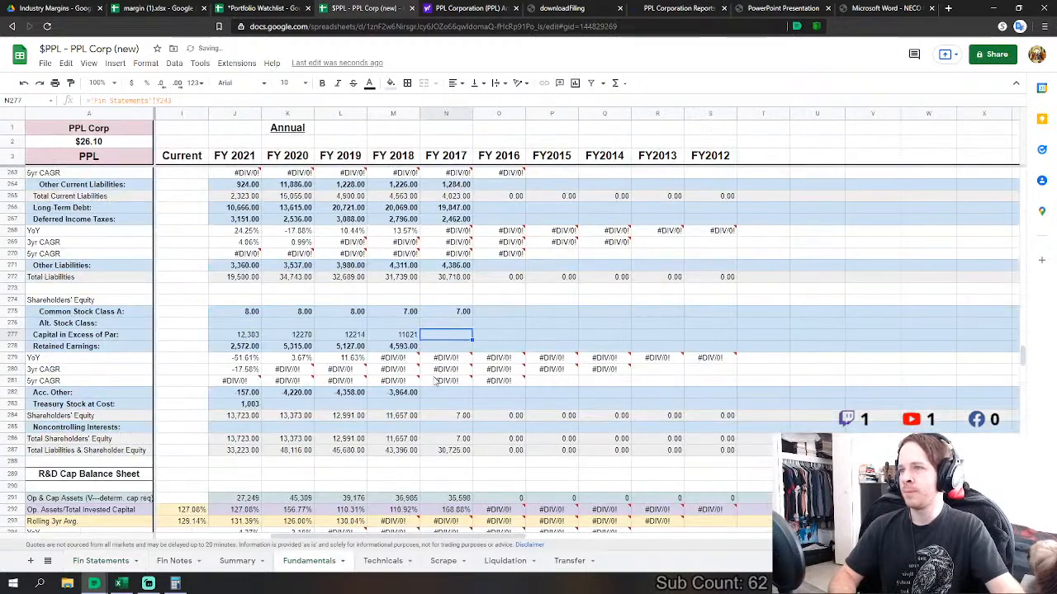
- Link FY 2017 Retained Earnings to the 2017 earnings reinvested value in Fin Statements cell Y244
{"action": "type", "text": "="}
{"action": "left_click", "coordinate": [99, 561]}
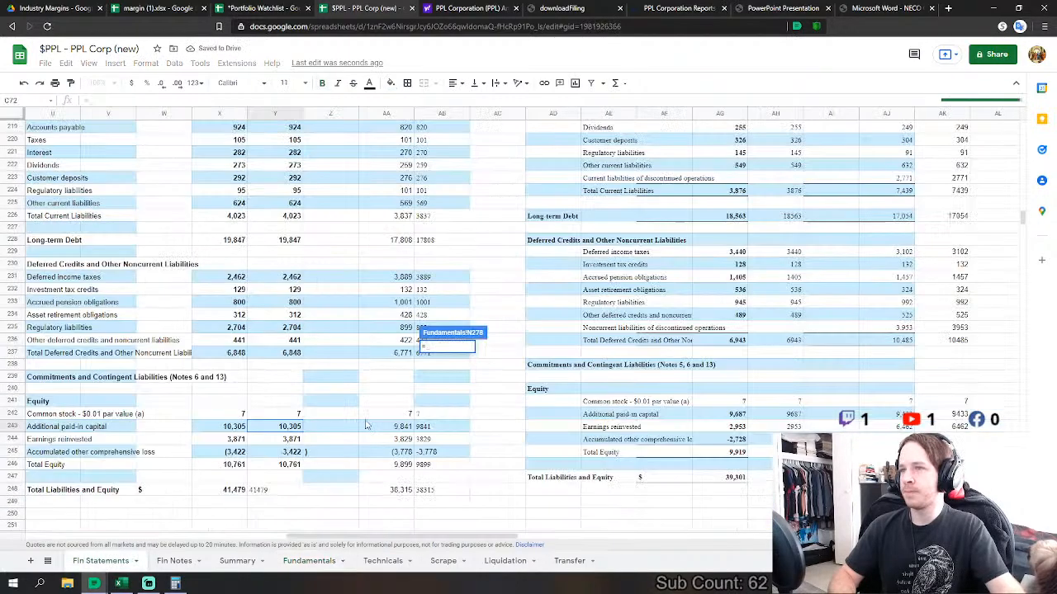
{"action": "left_click", "coordinate": [291, 441]}
{"action": "key", "text": "Return"}
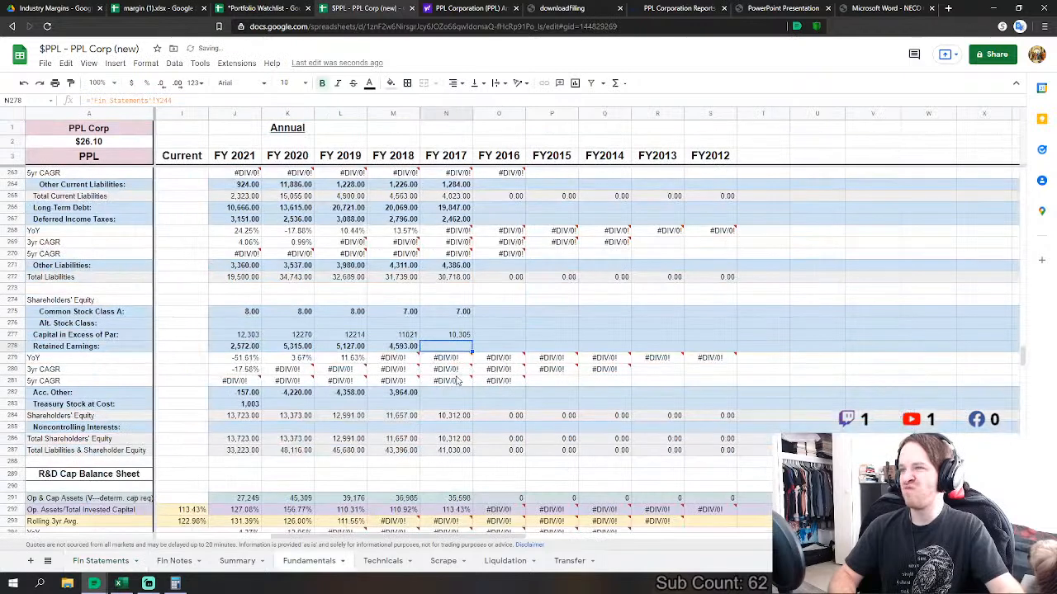
- Link FY 2017 Acc. Other to the 2017 accumulated other comprehensive loss in Fin Statements cell Y245
{"action": "left_click", "coordinate": [452, 393]}
{"action": "type", "text": "="}
{"action": "left_click", "coordinate": [99, 561]}
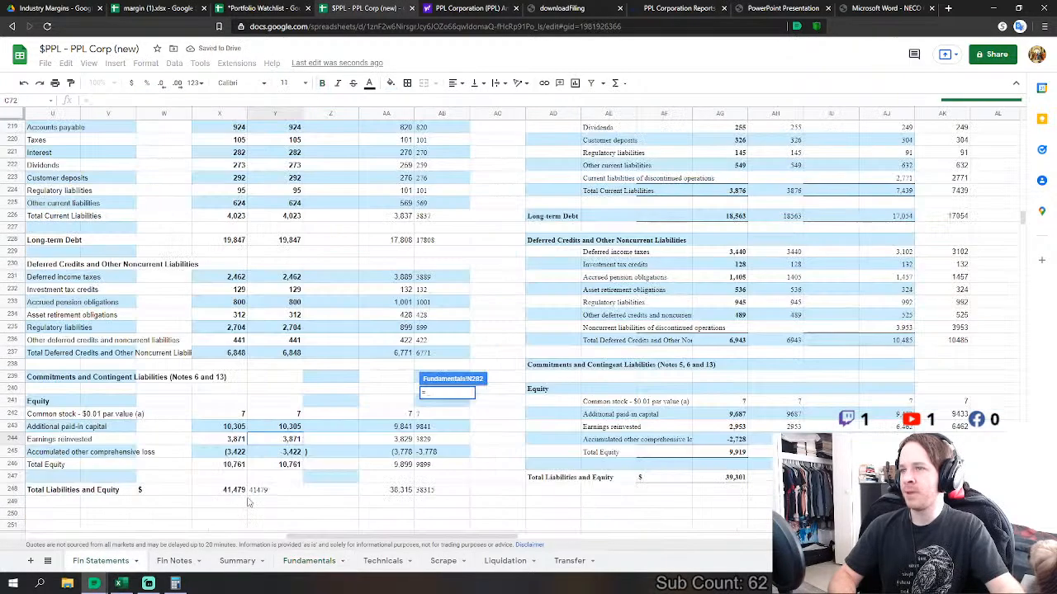
{"action": "left_click", "coordinate": [296, 452]}
{"action": "key", "text": "Return"}
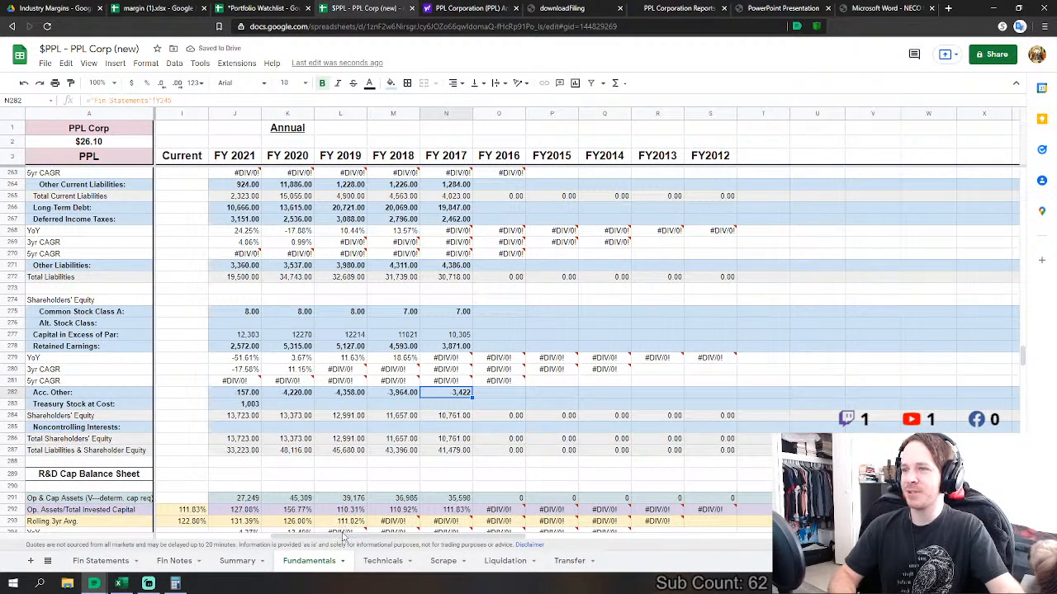
{"action": "mouse_move", "coordinate": [343, 535]}
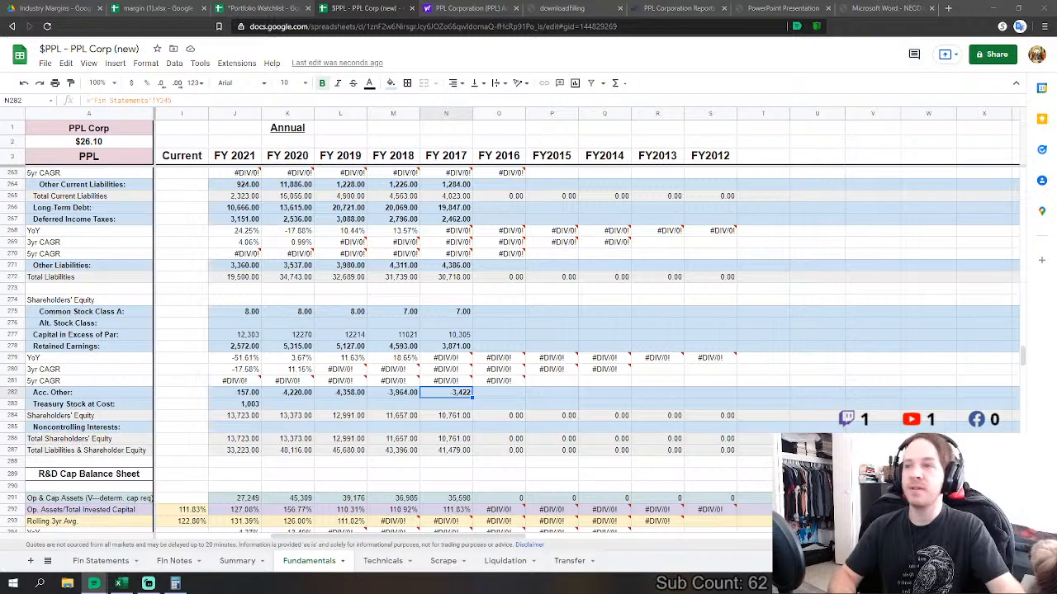
- Examine the FY 2017 to FY 2019 figures in the row beneath Sales/Capital Ratio in the Enterprise section
{"action": "scroll", "coordinate": [565, 402], "scroll_direction": "down", "scroll_amount": 7}
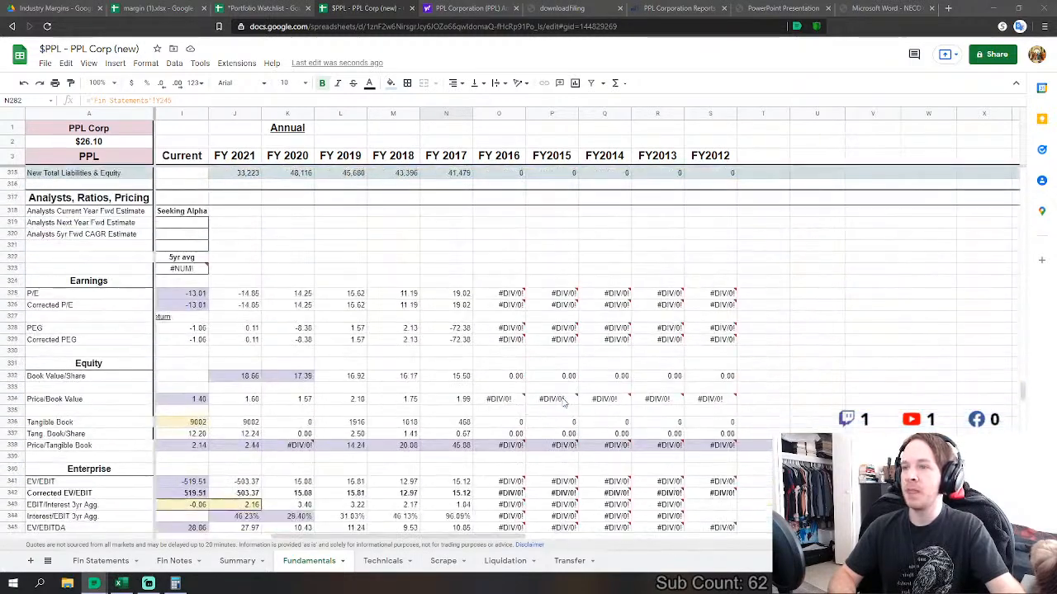
{"action": "scroll", "coordinate": [564, 402], "scroll_direction": "down", "scroll_amount": 3}
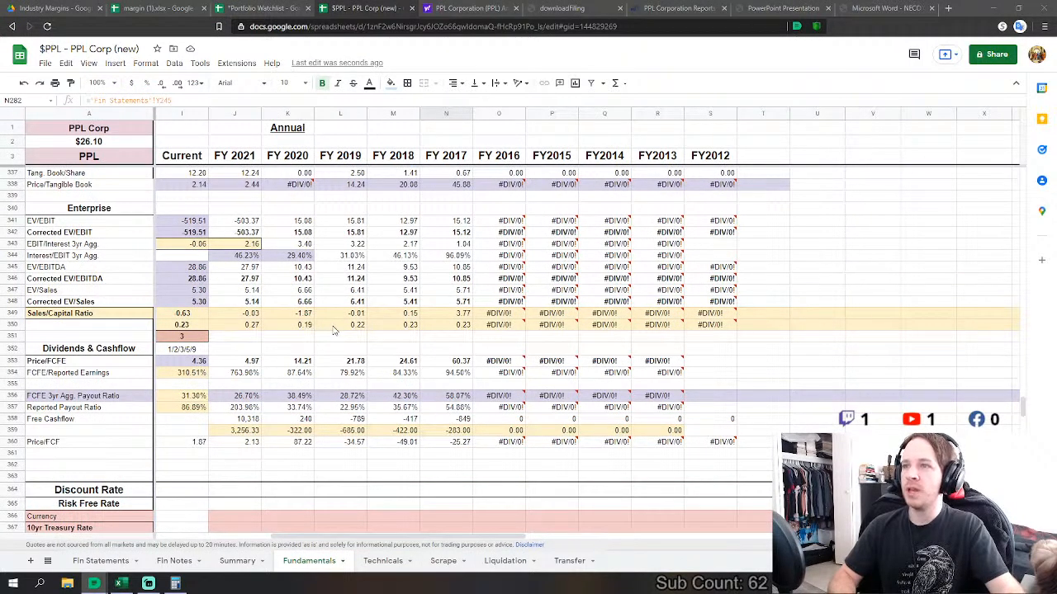
{"action": "left_click_drag", "start_coordinate": [350, 330], "coordinate": [458, 332]}
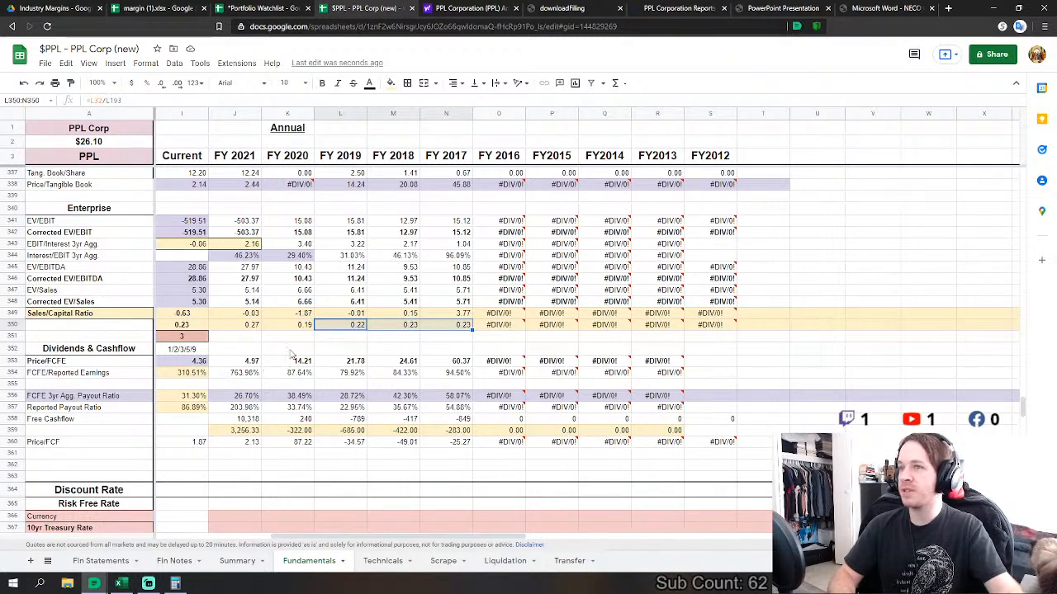
- Review the liabilities and shareholders' equity rows of the annual balance sheets on the Fundamentals sheet
{"action": "scroll", "coordinate": [479, 433], "scroll_direction": "up", "scroll_amount": 5}
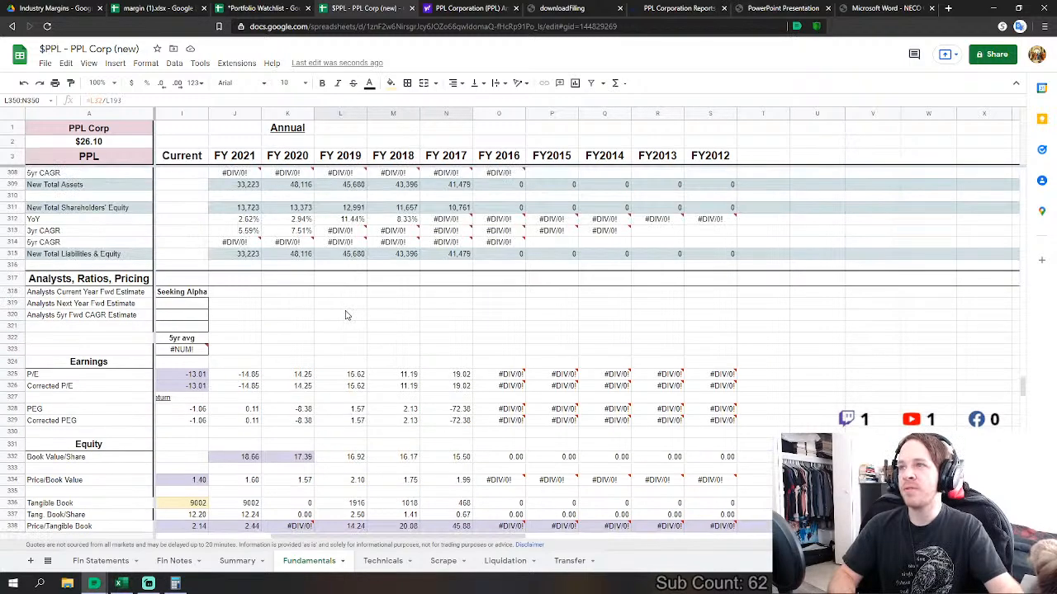
{"action": "scroll", "coordinate": [345, 314], "scroll_direction": "up", "scroll_amount": 5}
{"action": "scroll", "coordinate": [320, 349], "scroll_direction": "up", "scroll_amount": 4}
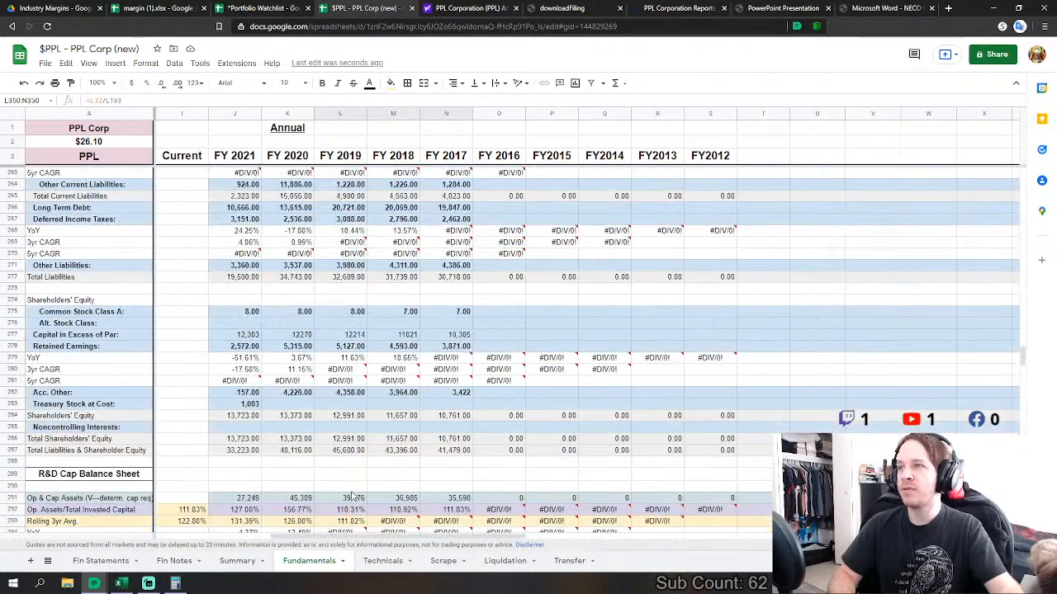
{"action": "scroll", "coordinate": [366, 489], "scroll_direction": "down", "scroll_amount": 1}
{"action": "scroll", "coordinate": [364, 485], "scroll_direction": "up", "scroll_amount": 1}
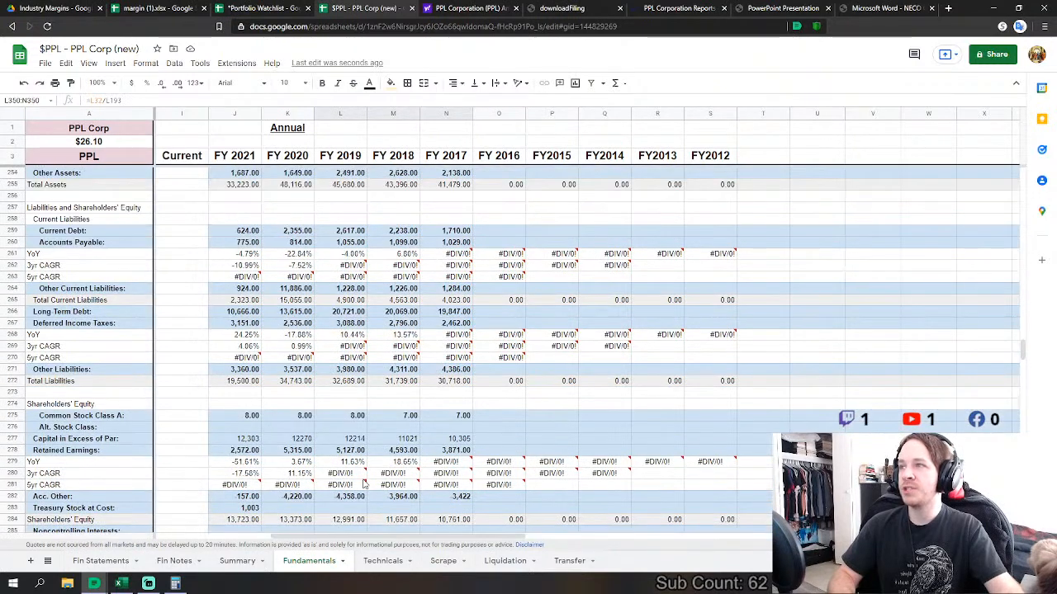
{"action": "scroll", "coordinate": [364, 485], "scroll_direction": "down", "scroll_amount": 1}
{"action": "mouse_move", "coordinate": [393, 428]}
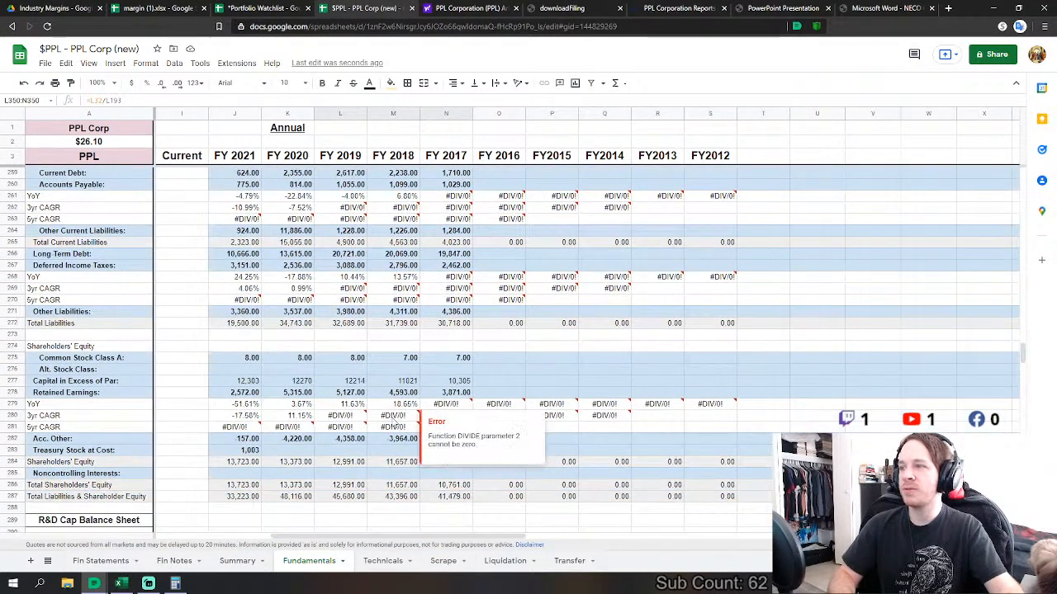
{"action": "scroll", "coordinate": [322, 467], "scroll_direction": "down", "scroll_amount": 1}
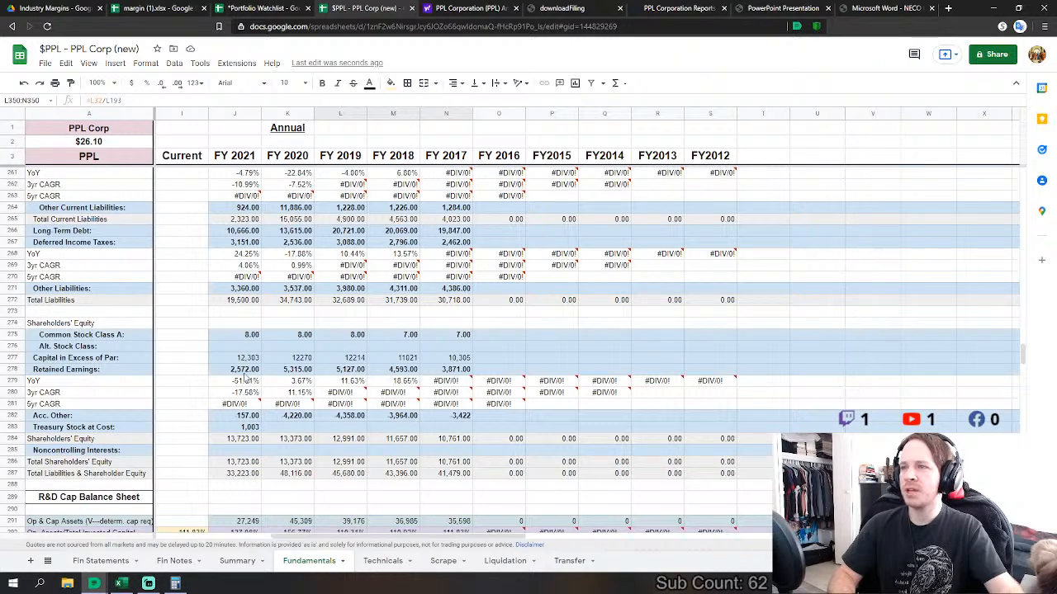
- Review the balance sheet asset rows, from cash and receivables through property, goodwill, intangibles and total assets
{"action": "scroll", "coordinate": [348, 382], "scroll_direction": "up", "scroll_amount": 2}
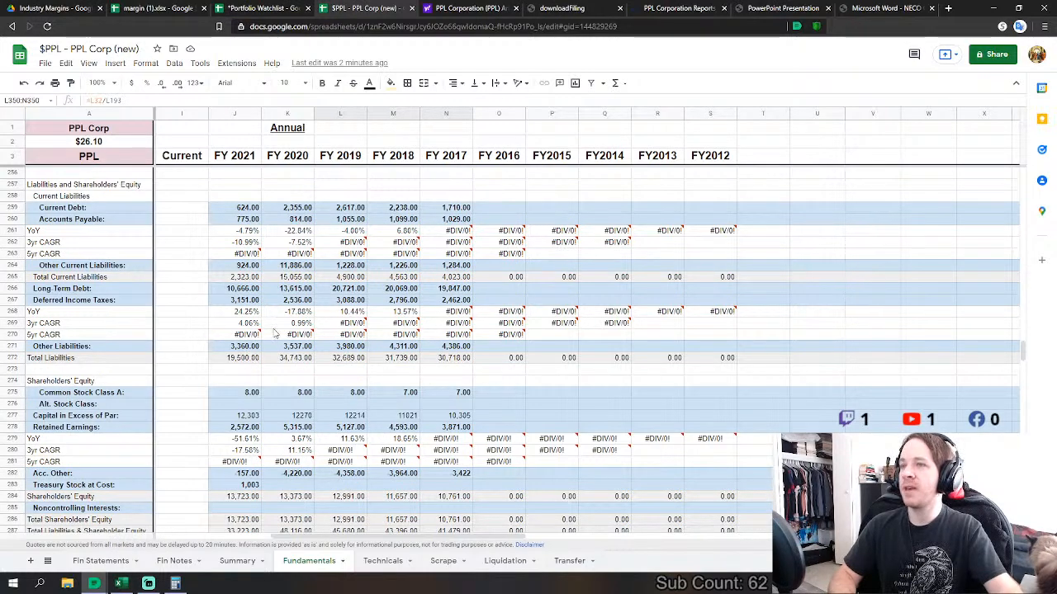
{"action": "scroll", "coordinate": [275, 333], "scroll_direction": "up", "scroll_amount": 5}
{"action": "scroll", "coordinate": [249, 340], "scroll_direction": "up", "scroll_amount": 5}
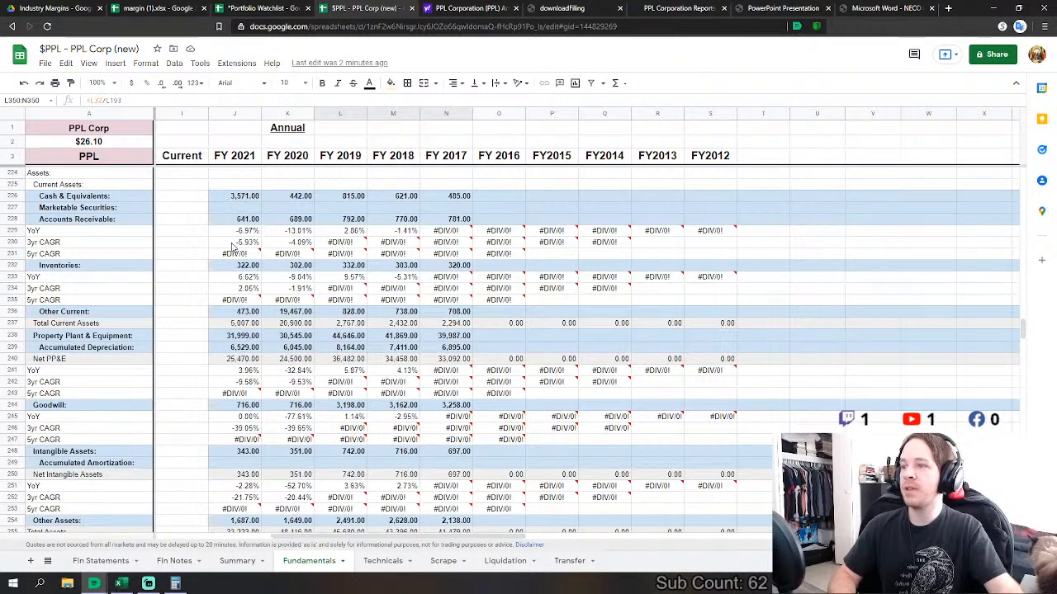
{"action": "scroll", "coordinate": [233, 246], "scroll_direction": "down", "scroll_amount": 1}
{"action": "mouse_move", "coordinate": [245, 283]}
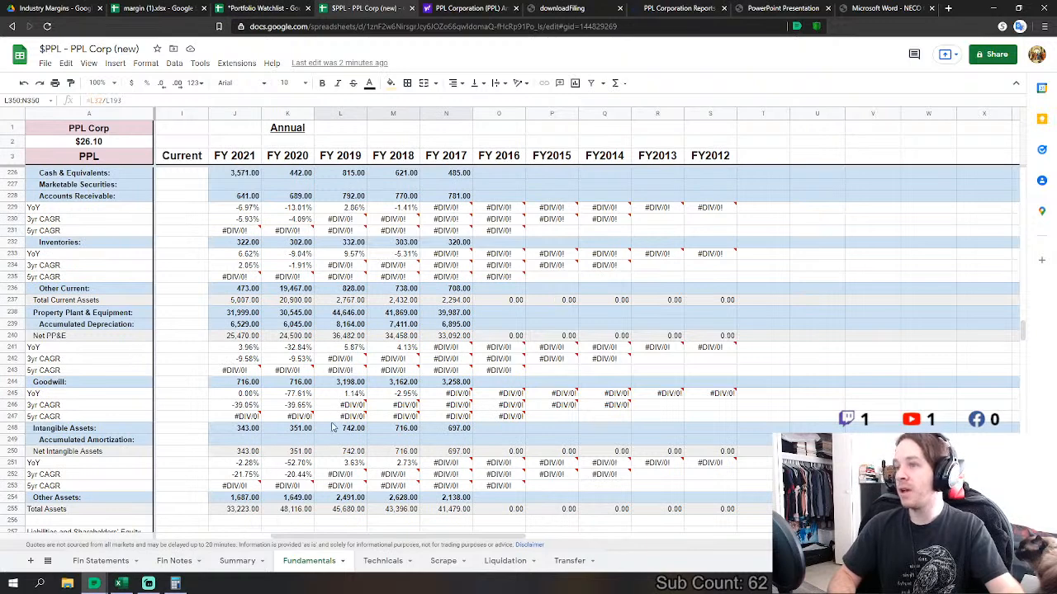
{"action": "scroll", "coordinate": [313, 446], "scroll_direction": "up", "scroll_amount": 3}
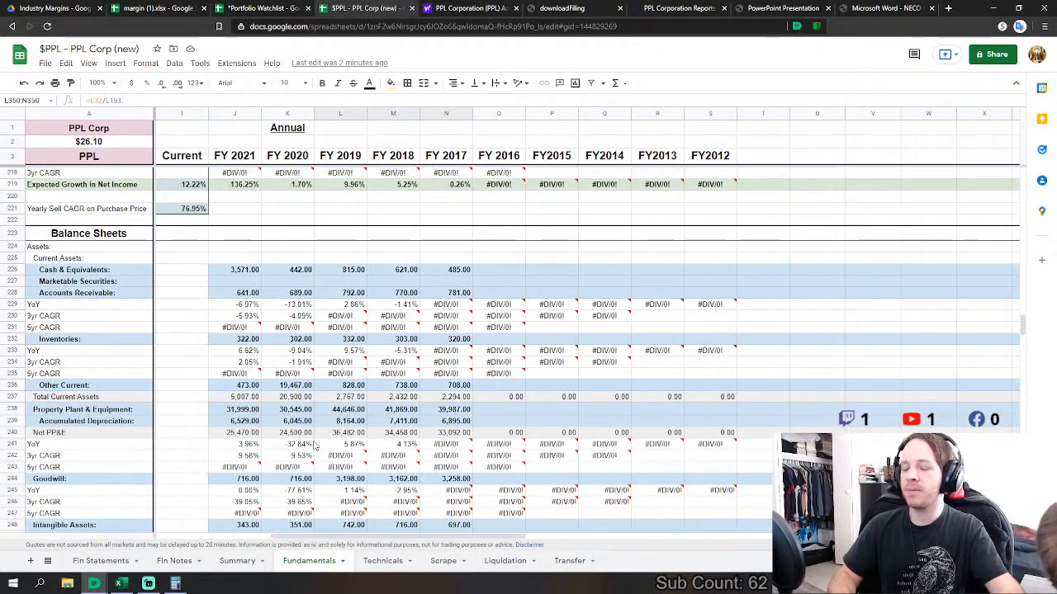
{"action": "scroll", "coordinate": [313, 446], "scroll_direction": "down", "scroll_amount": 5}
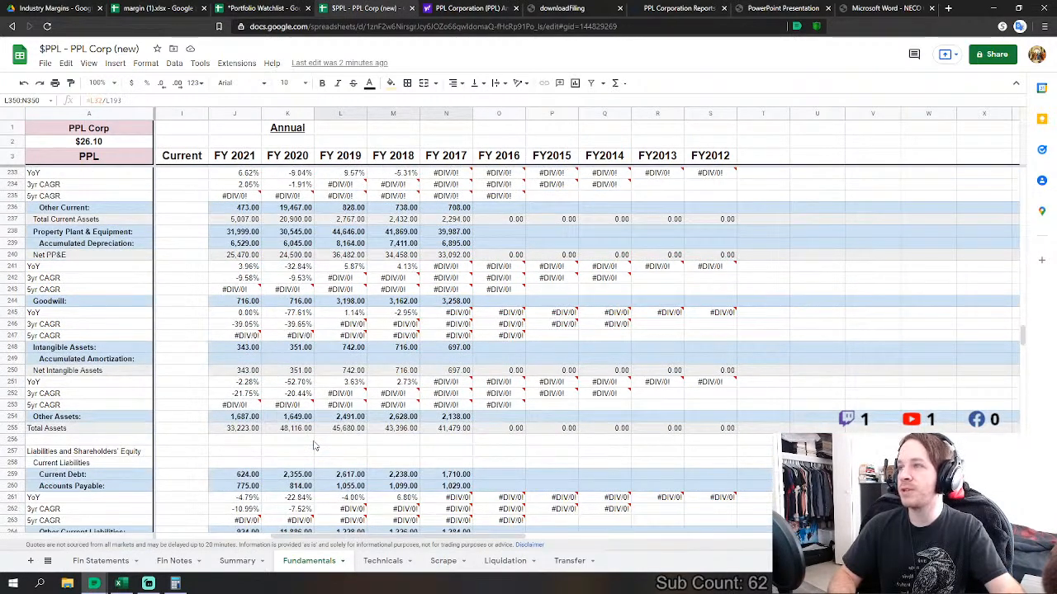
- Review the growth, reinvestment and dividend rows, and inspect the FY 2021 Free Cashflow to Equity formula
{"action": "scroll", "coordinate": [314, 446], "scroll_direction": "up", "scroll_amount": 10}
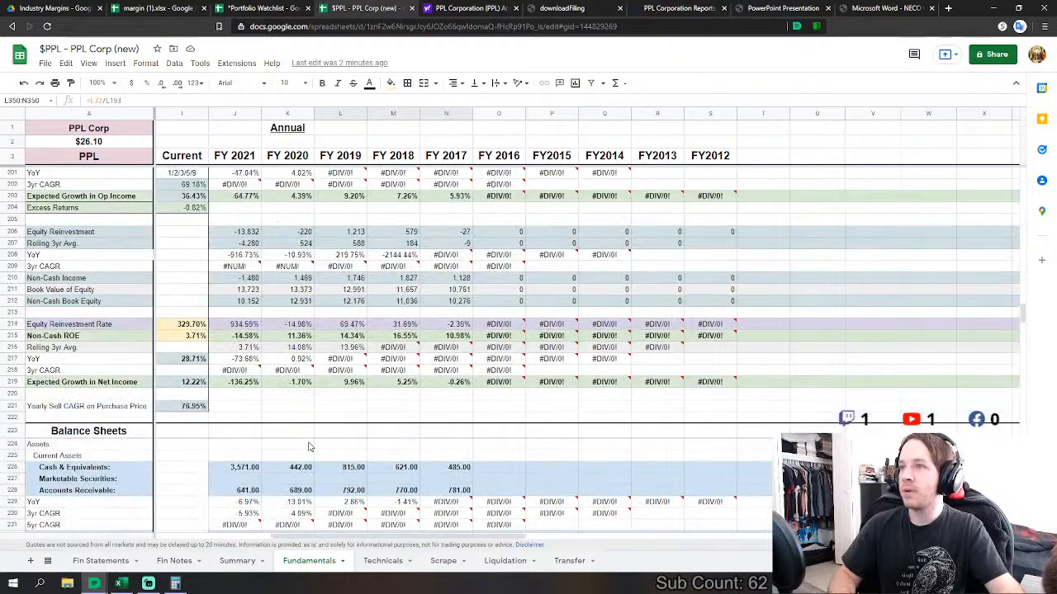
{"action": "scroll", "coordinate": [309, 447], "scroll_direction": "up", "scroll_amount": 6}
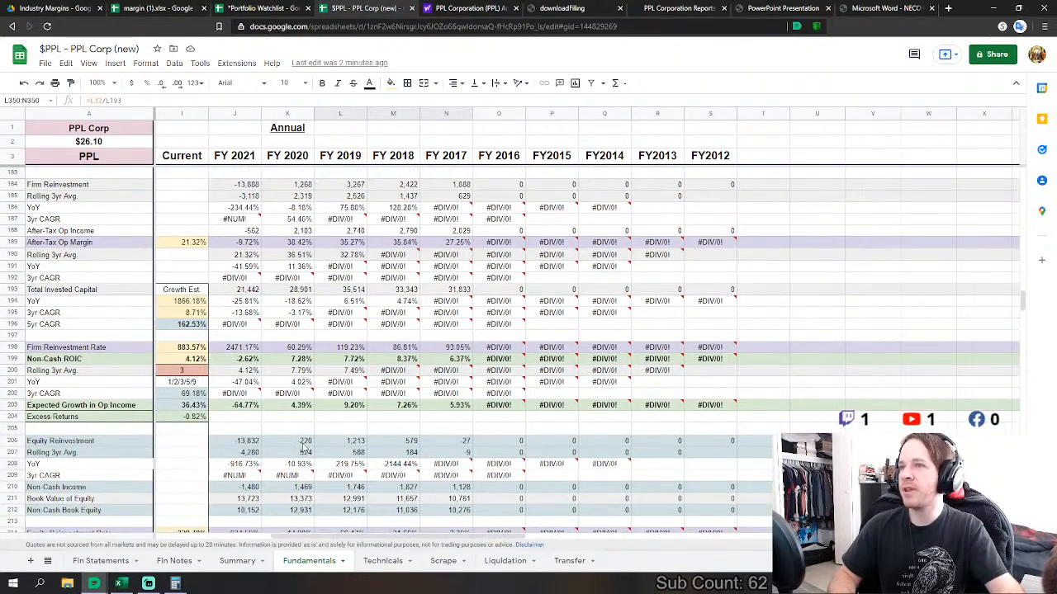
{"action": "scroll", "coordinate": [304, 448], "scroll_direction": "up", "scroll_amount": 6}
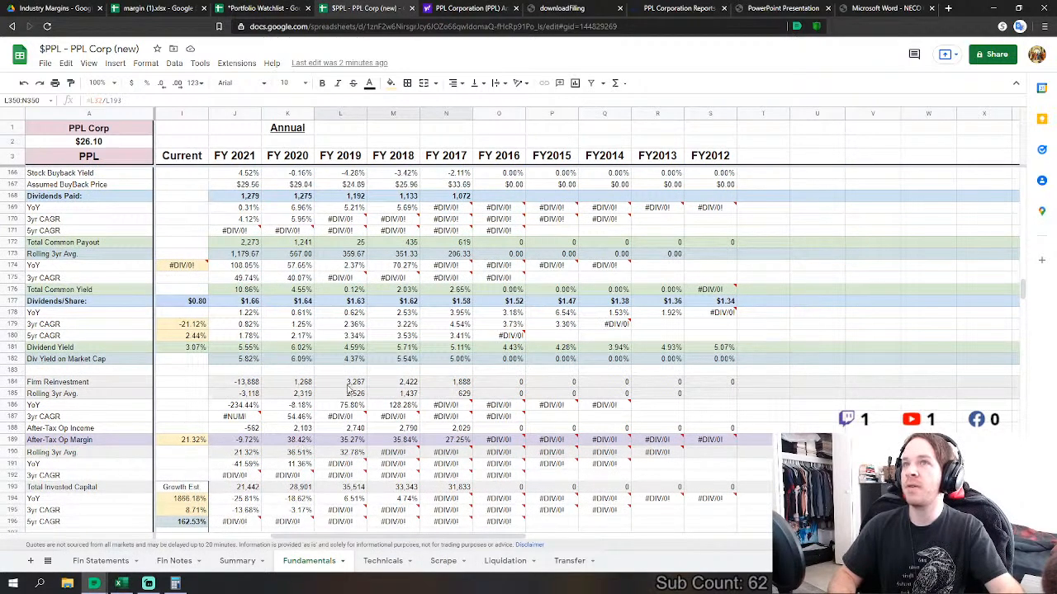
{"action": "scroll", "coordinate": [421, 273], "scroll_direction": "up", "scroll_amount": 4}
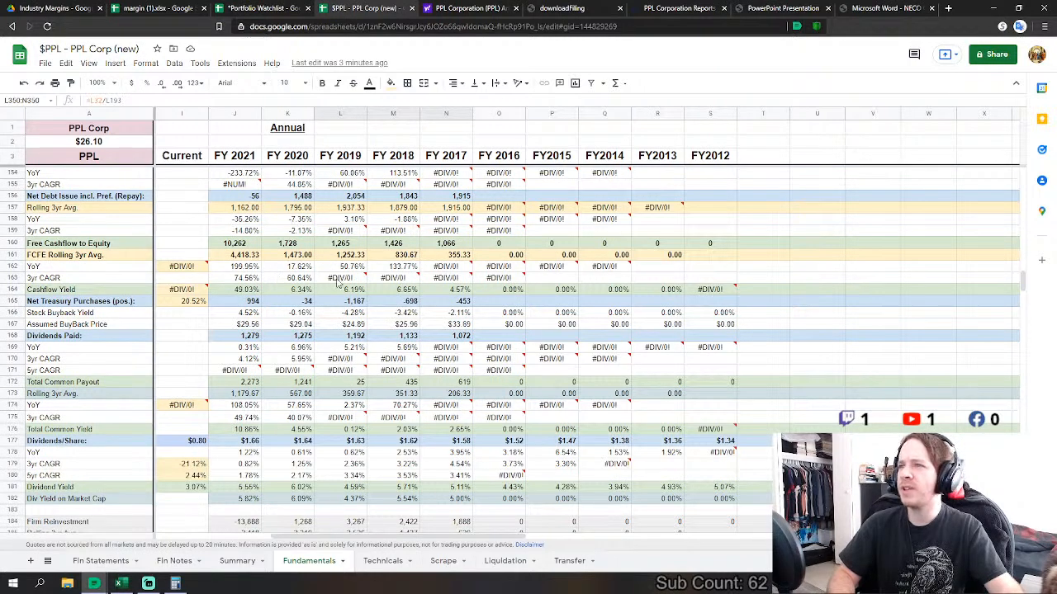
{"action": "scroll", "coordinate": [347, 336], "scroll_direction": "up", "scroll_amount": 2}
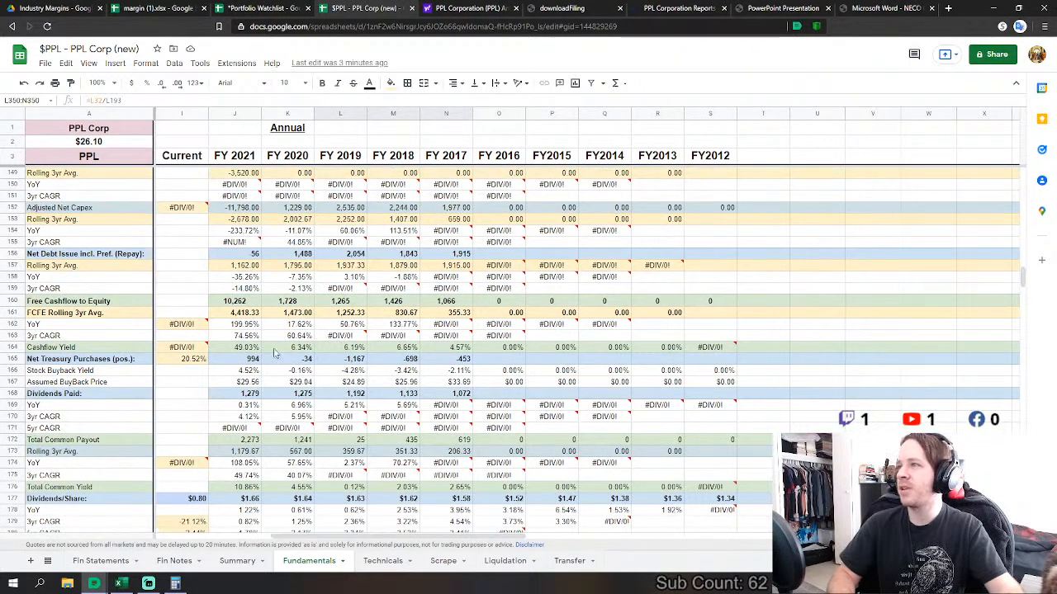
{"action": "left_click", "coordinate": [244, 301]}
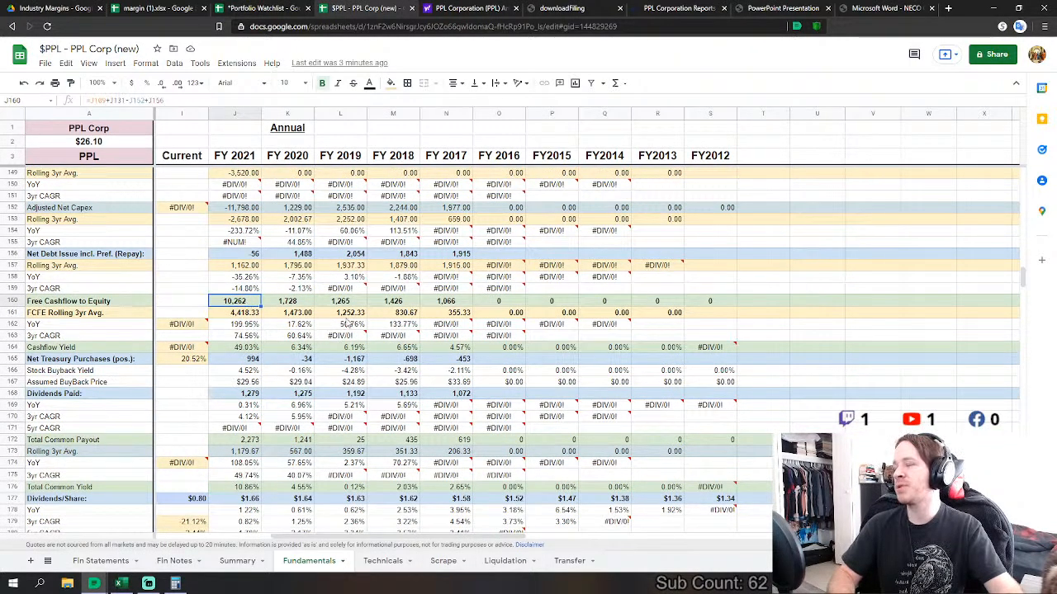
{"action": "scroll", "coordinate": [228, 342], "scroll_direction": "up", "scroll_amount": 2}
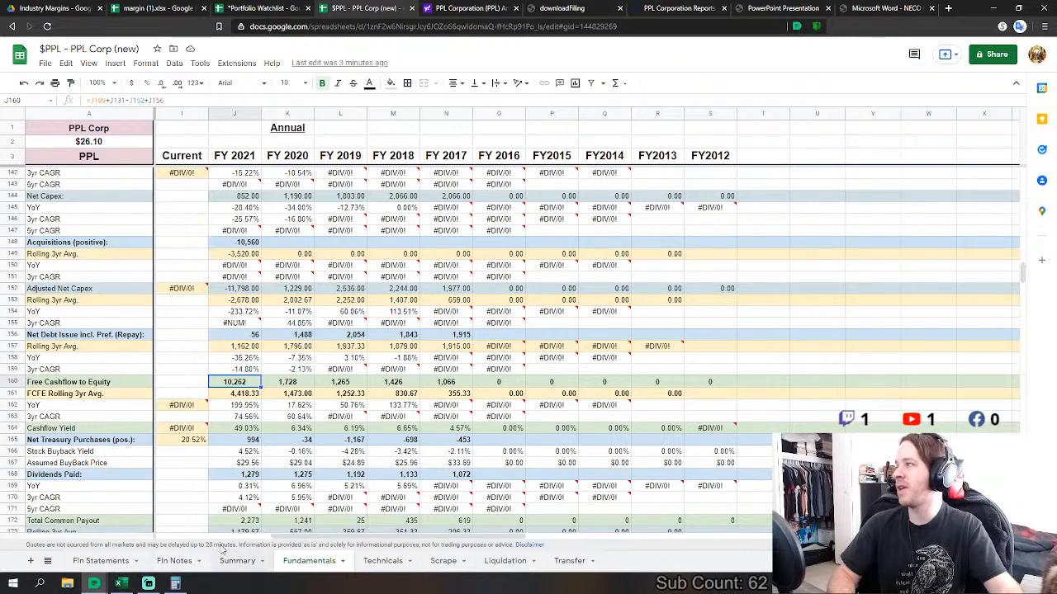
- Review the capex and cash flow rows and the corrected operating income, net income margin and EPS figures
{"action": "scroll", "coordinate": [283, 465], "scroll_direction": "up", "scroll_amount": 7}
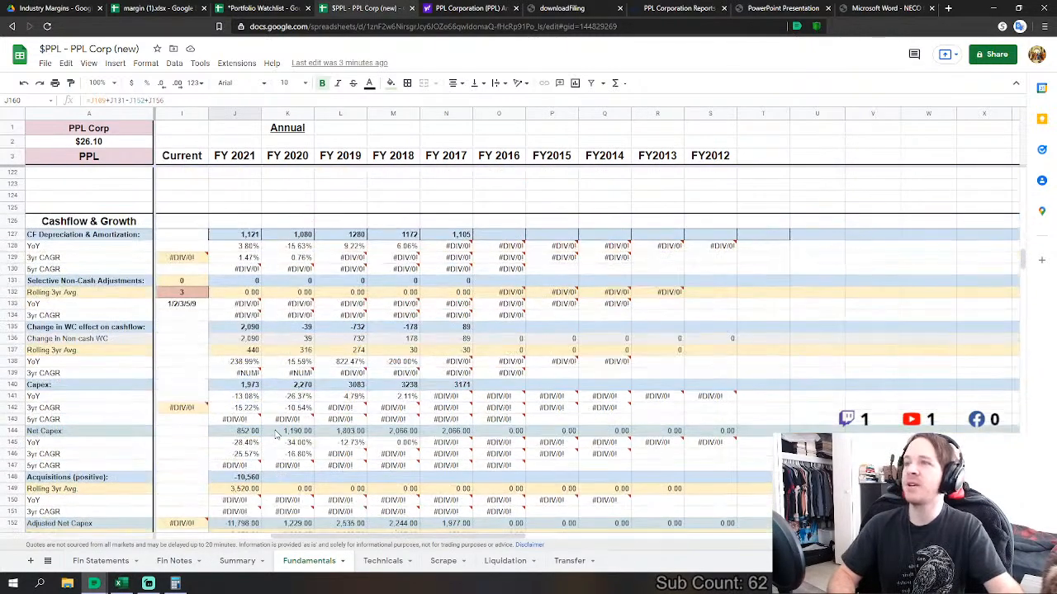
{"action": "scroll", "coordinate": [348, 373], "scroll_direction": "up", "scroll_amount": 9}
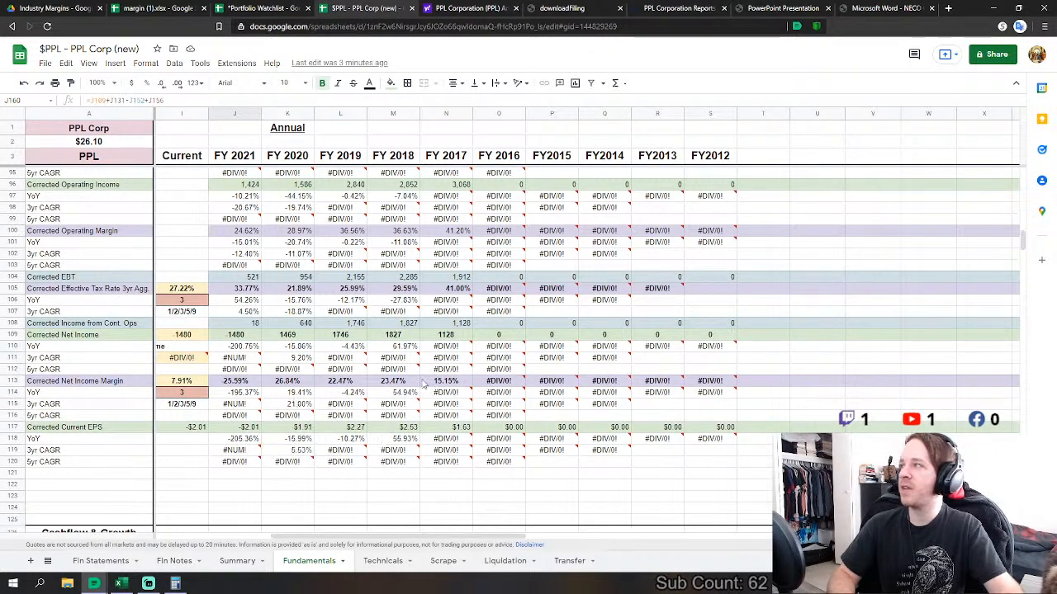
{"action": "scroll", "coordinate": [415, 384], "scroll_direction": "up", "scroll_amount": 4}
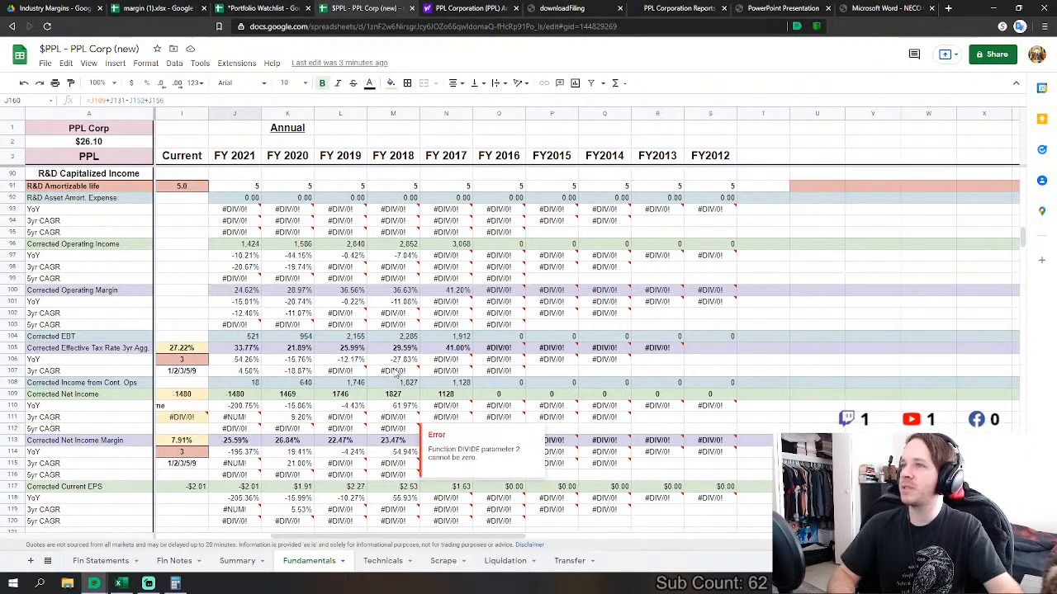
{"action": "scroll", "coordinate": [377, 374], "scroll_direction": "down", "scroll_amount": 7}
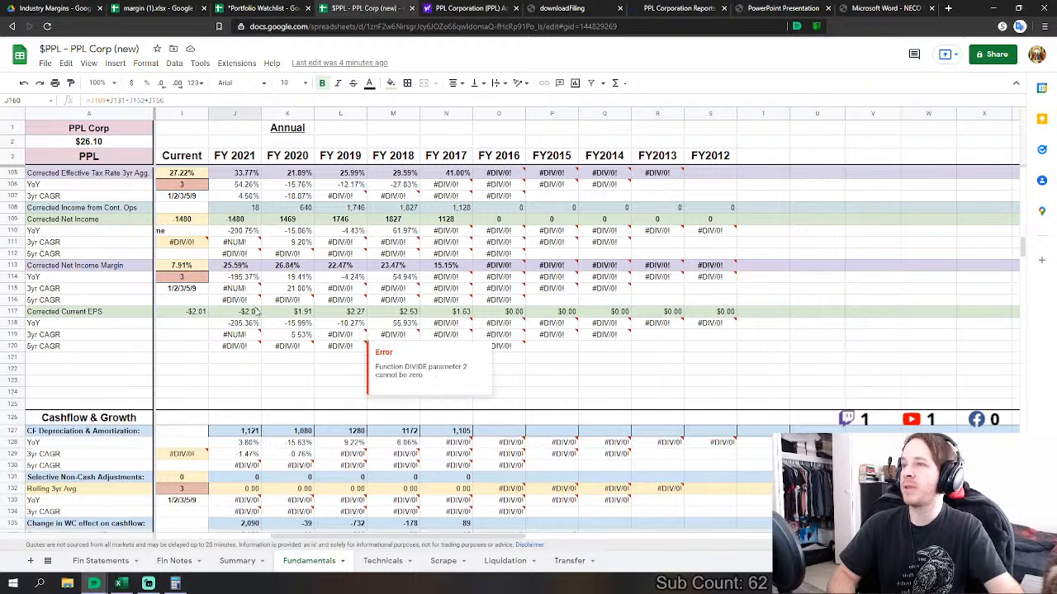
{"action": "mouse_move", "coordinate": [252, 297]}
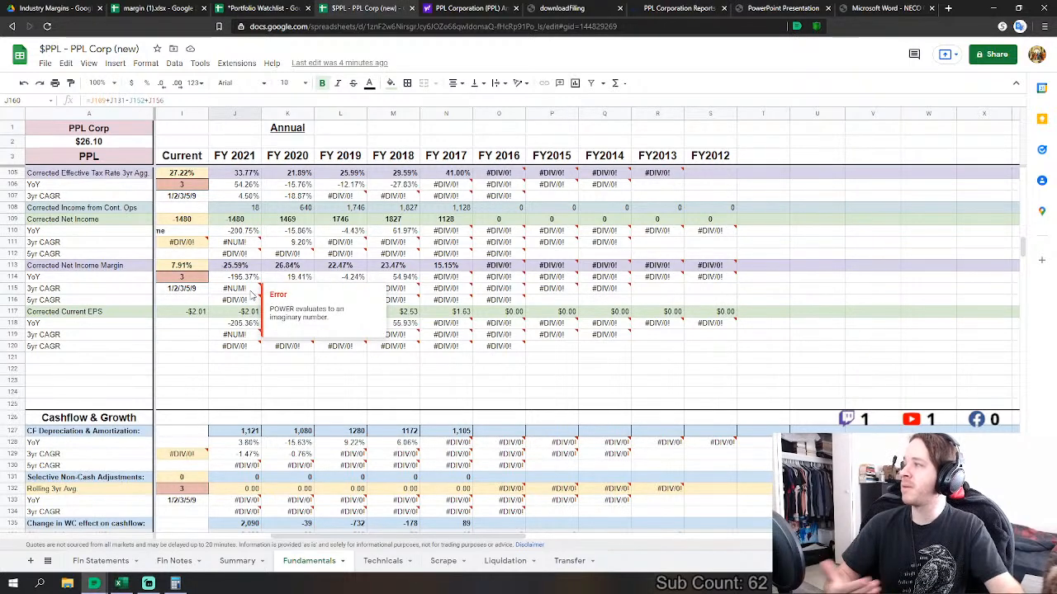
{"action": "left_click", "coordinate": [364, 381]}
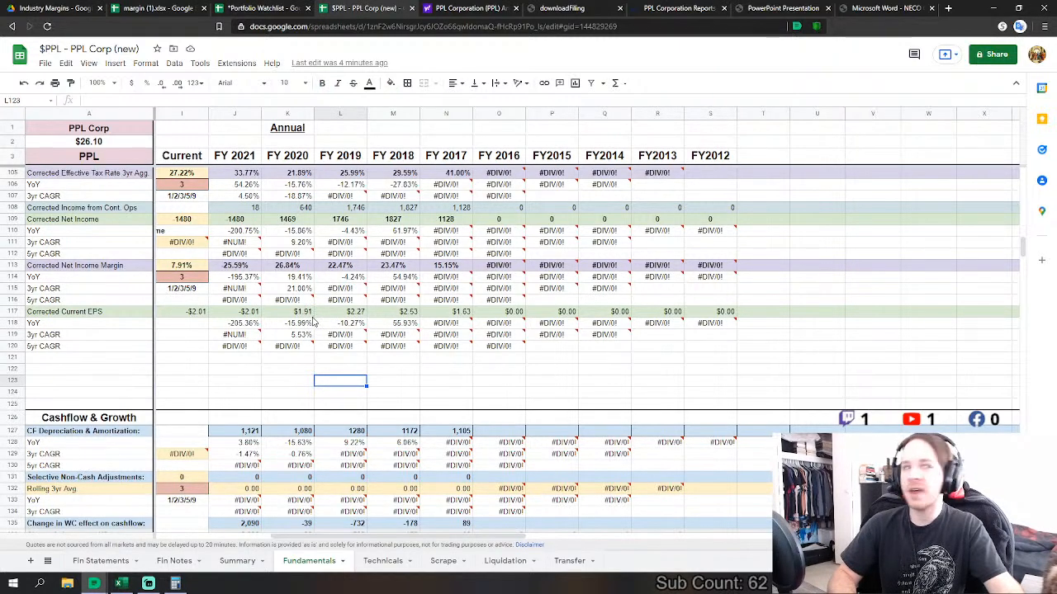
{"action": "scroll", "coordinate": [289, 334], "scroll_direction": "up", "scroll_amount": 4}
{"action": "scroll", "coordinate": [289, 334], "scroll_direction": "down", "scroll_amount": 2}
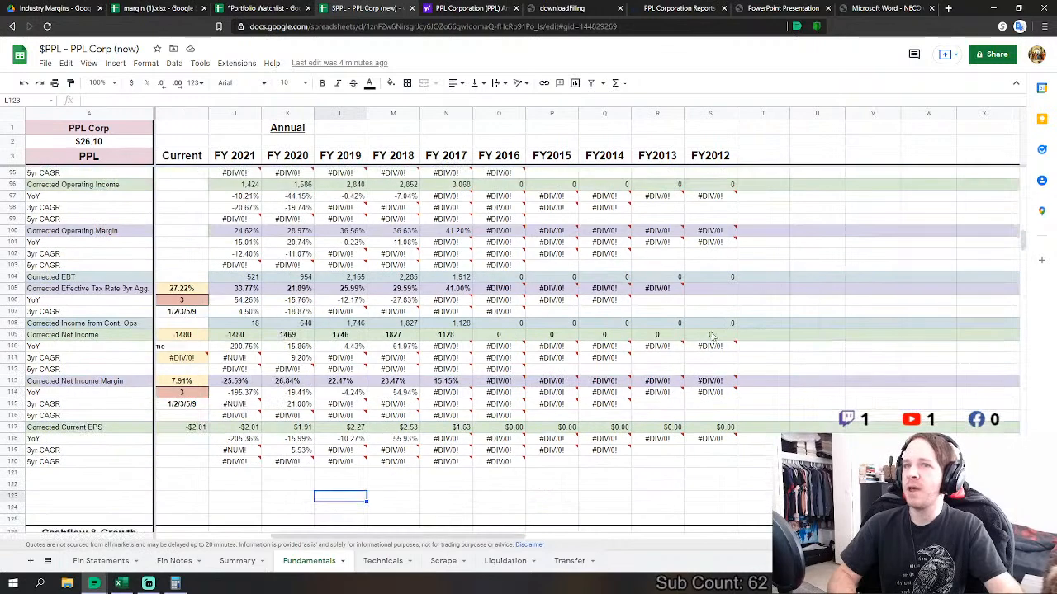
{"action": "scroll", "coordinate": [558, 469], "scroll_direction": "down", "scroll_amount": 4}
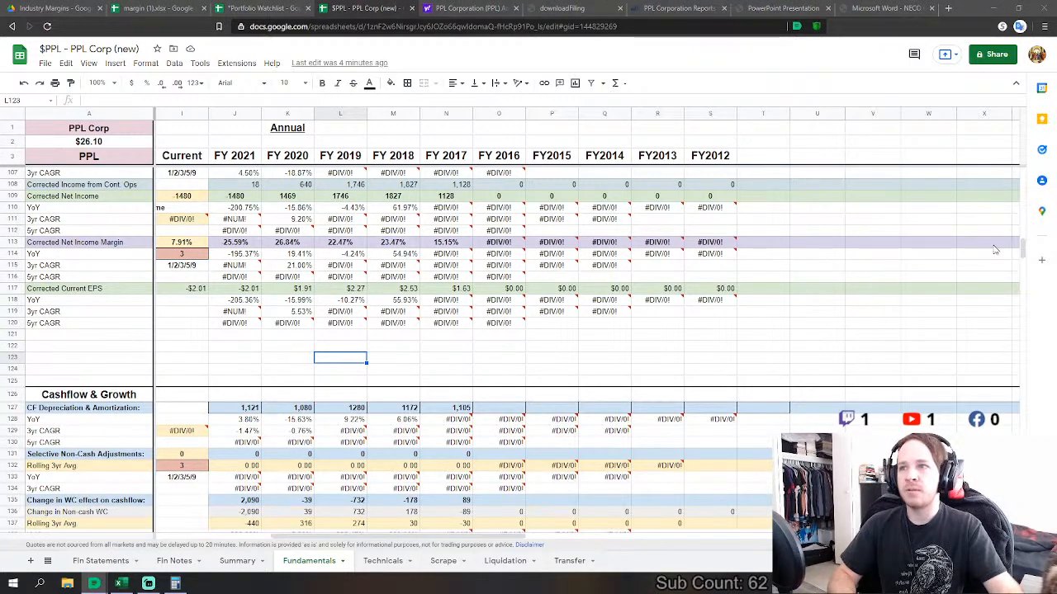
- Link the FY 2016 Revenues cell on Fundamentals to the 2016 Operating Revenues figure in Fin Statements AB7
{"action": "scroll", "coordinate": [904, 347], "scroll_direction": "up", "scroll_amount": 5}
{"action": "scroll", "coordinate": [898, 350], "scroll_direction": "up", "scroll_amount": 5}
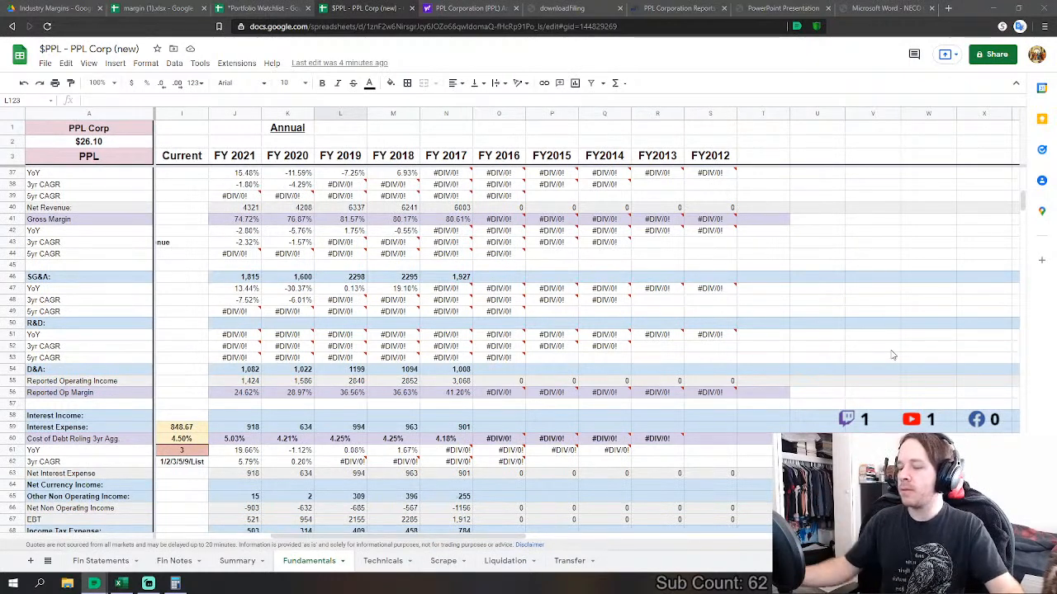
{"action": "scroll", "coordinate": [891, 355], "scroll_direction": "up", "scroll_amount": 3}
{"action": "left_click", "coordinate": [498, 318]}
{"action": "type", "text": "="}
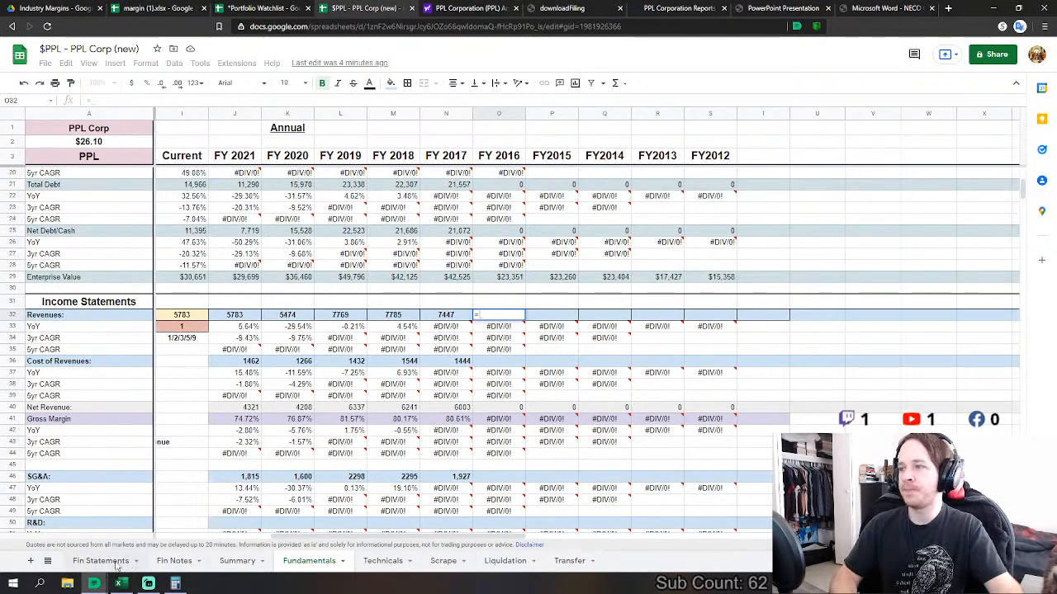
{"action": "left_click", "coordinate": [100, 561]}
{"action": "scroll", "coordinate": [337, 358], "scroll_direction": "up", "scroll_amount": 5}
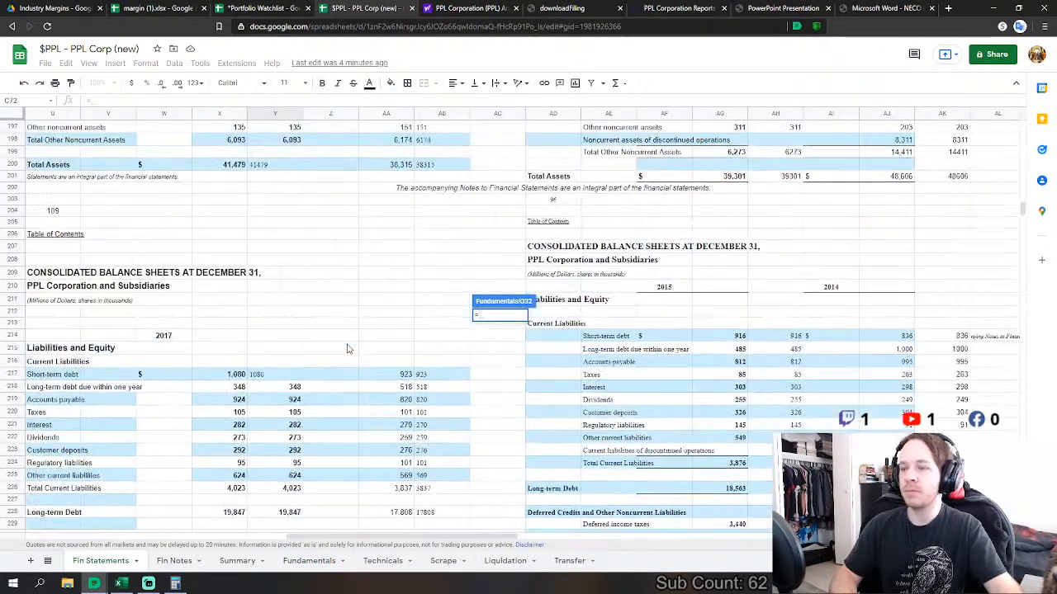
{"action": "scroll", "coordinate": [337, 357], "scroll_direction": "up", "scroll_amount": 10}
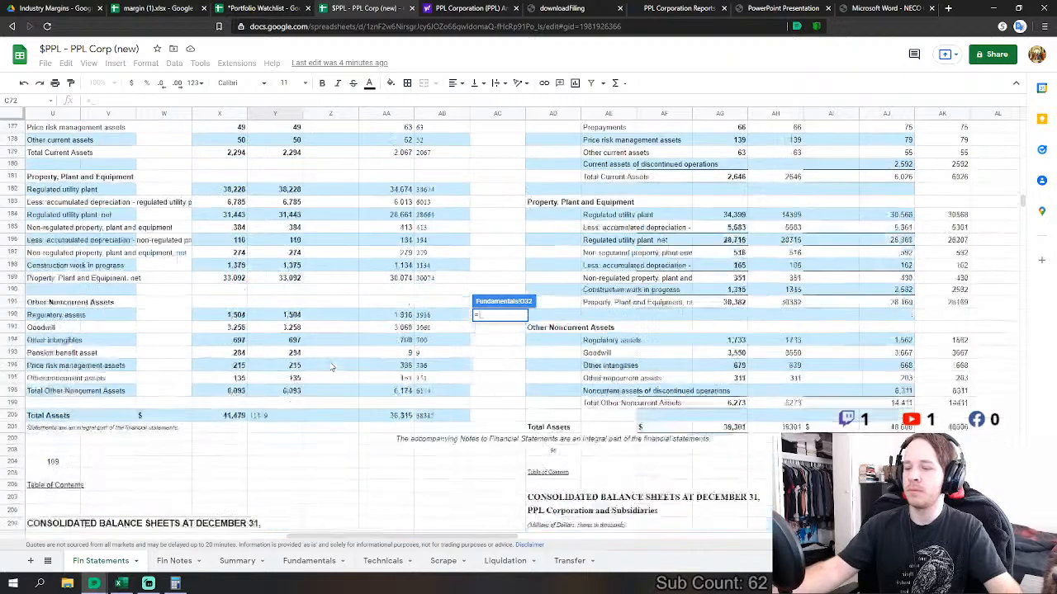
{"action": "scroll", "coordinate": [297, 415], "scroll_direction": "up", "scroll_amount": 5}
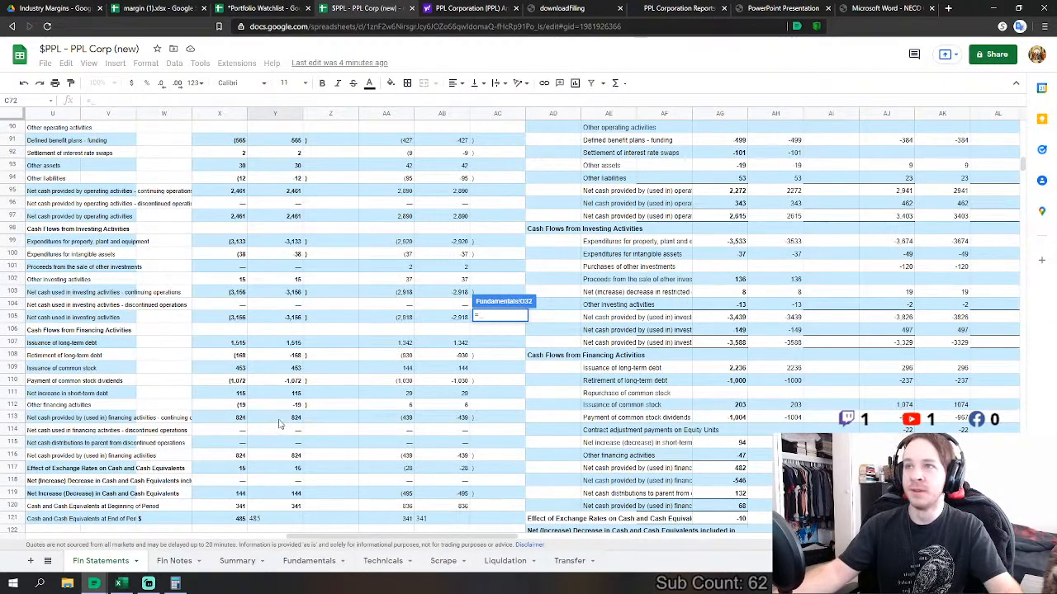
{"action": "scroll", "coordinate": [279, 424], "scroll_direction": "up", "scroll_amount": 10}
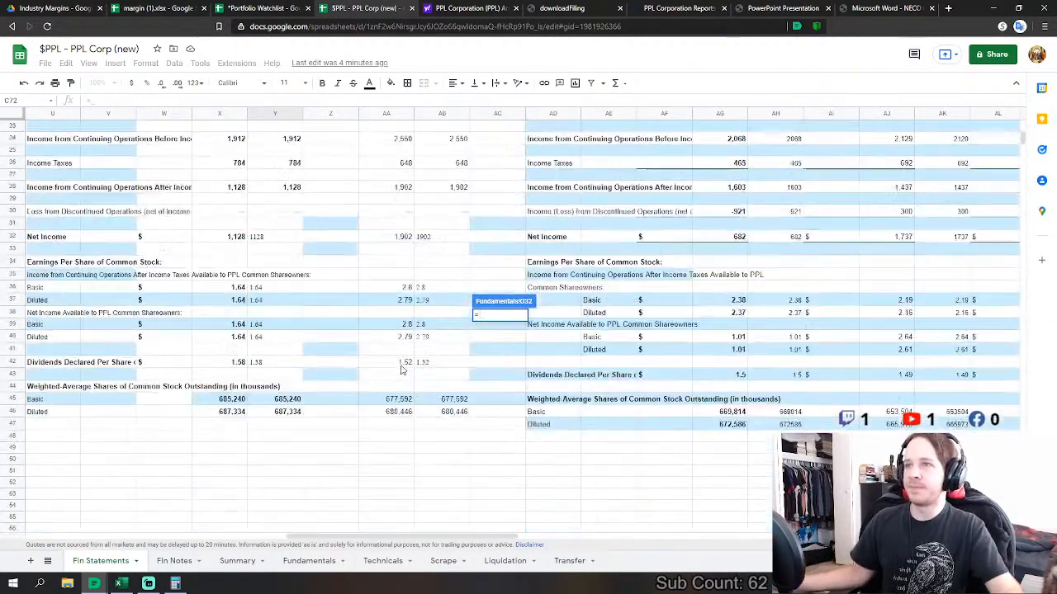
{"action": "scroll", "coordinate": [402, 371], "scroll_direction": "up", "scroll_amount": 5}
{"action": "left_click", "coordinate": [461, 201]}
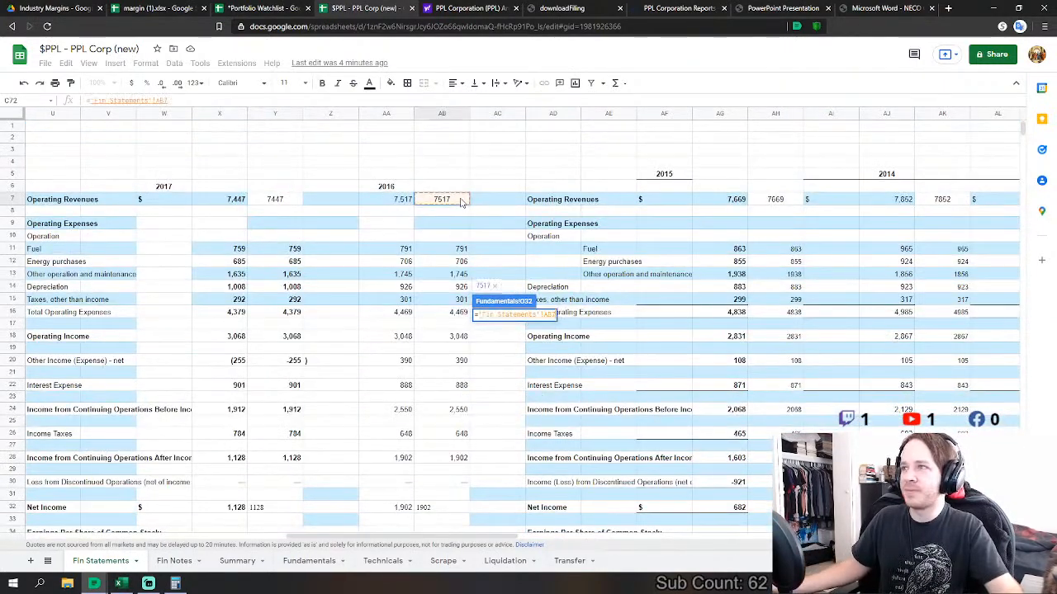
{"action": "key", "text": "Return"}
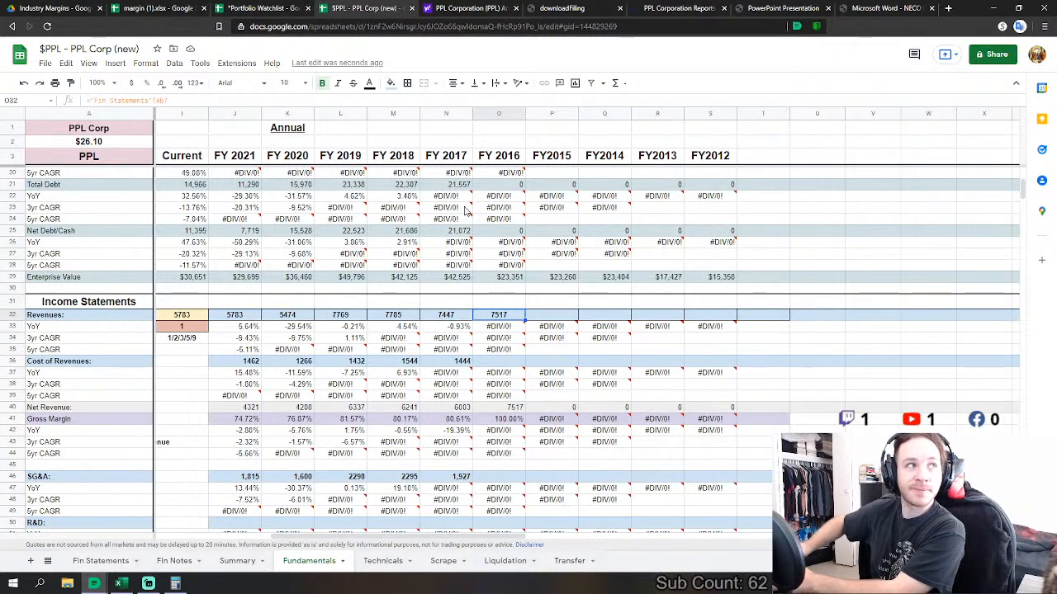
- Set FY 2016 Cost of Revenues to the sum of 2016 Fuel and Energy purchases, Fin Statements AB11 plus AB12
{"action": "mouse_move", "coordinate": [467, 211]}
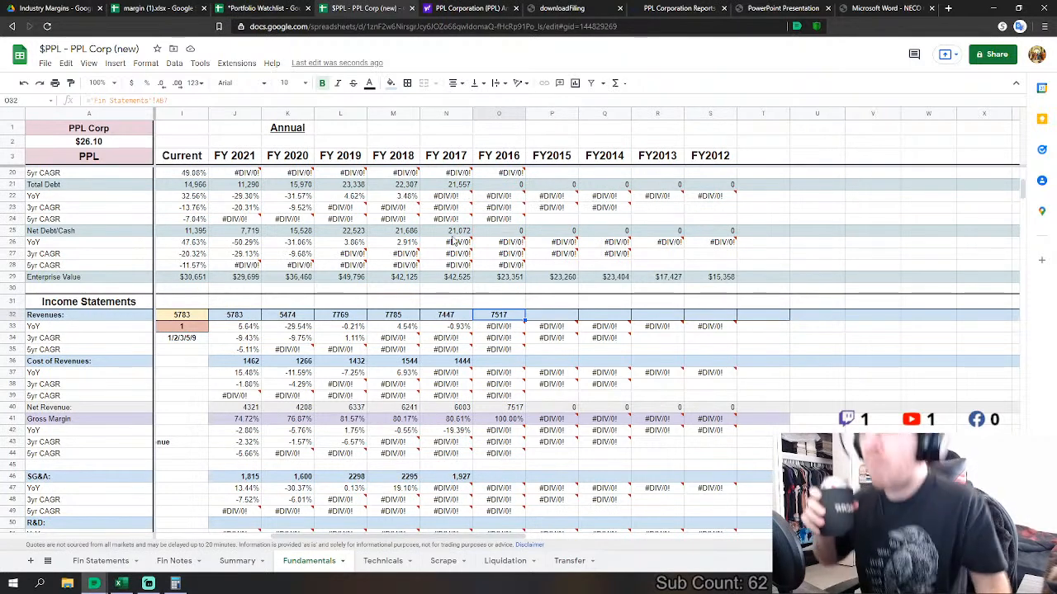
{"action": "mouse_move", "coordinate": [452, 240]}
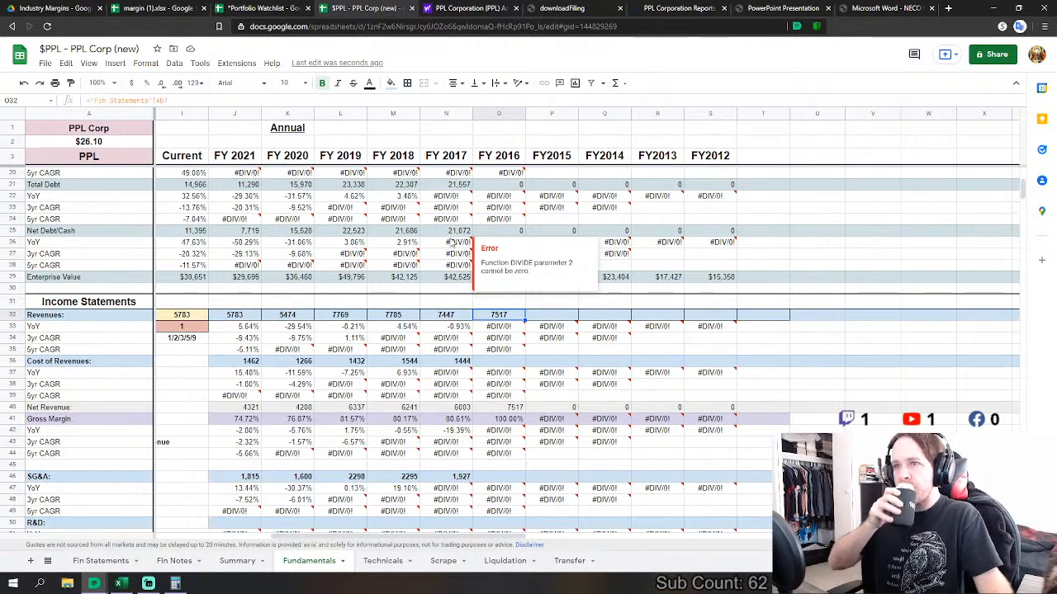
{"action": "left_click", "coordinate": [504, 365]}
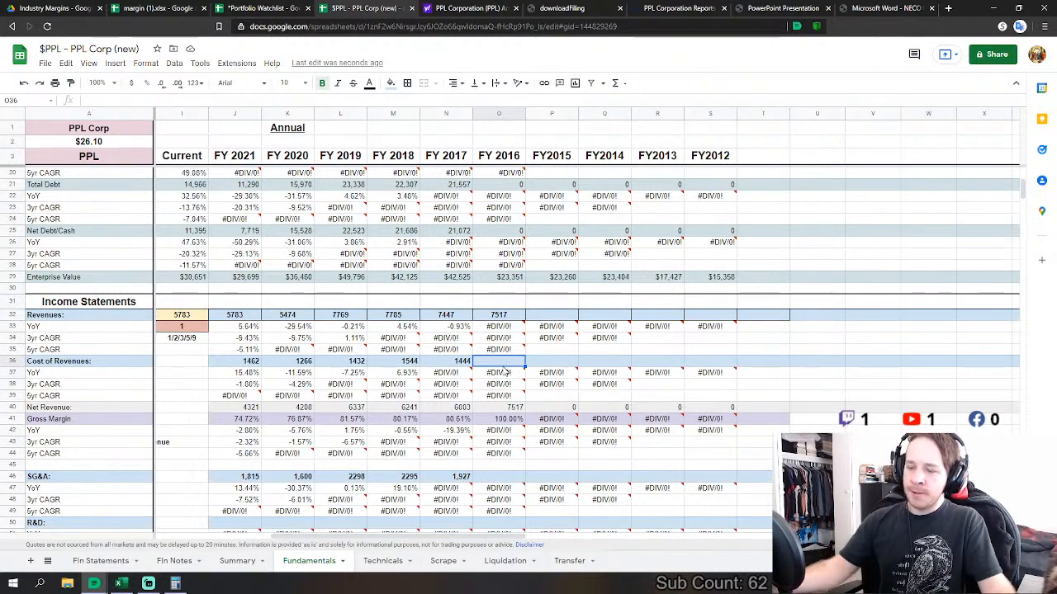
{"action": "type", "text": "-"}
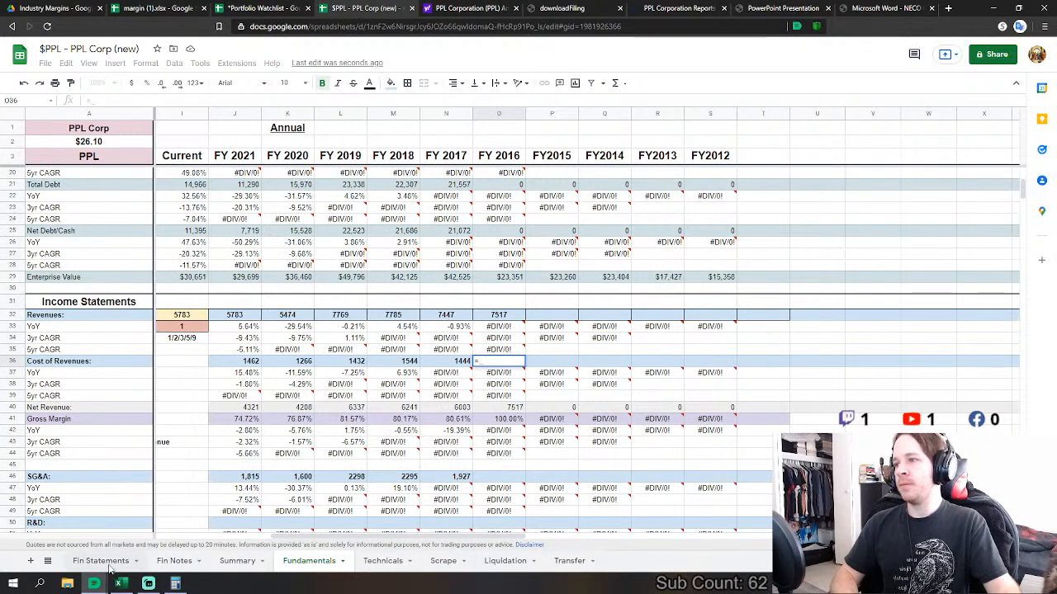
{"action": "left_click", "coordinate": [100, 560]}
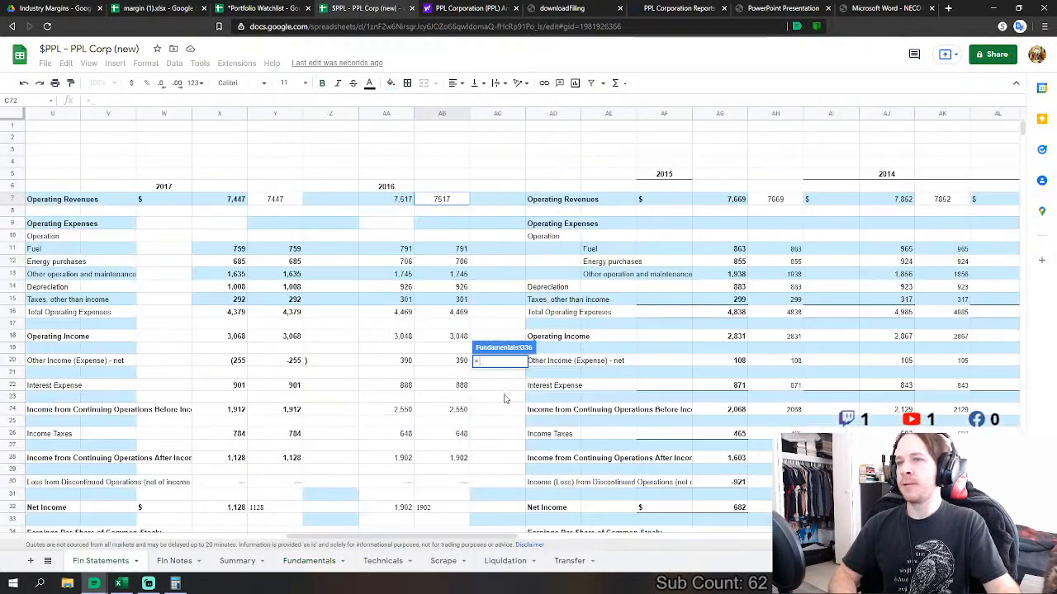
{"action": "left_click", "coordinate": [461, 249]}
{"action": "type", "text": "+"}
{"action": "left_click", "coordinate": [461, 261]}
{"action": "key", "text": "Return"}
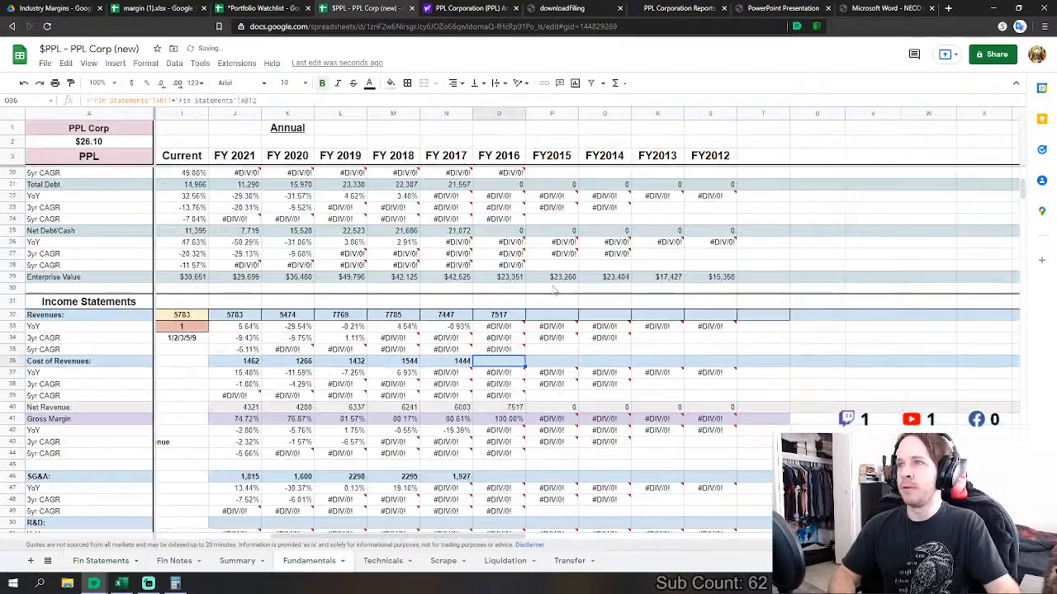
- Set FY 2016 SG&A to 2016 Other operation and maintenance plus Taxes, other than income, Fin Statements AB13 plus AB15
{"action": "scroll", "coordinate": [500, 405], "scroll_direction": "down", "scroll_amount": 3}
{"action": "left_click", "coordinate": [499, 363]}
{"action": "type", "text": "="}
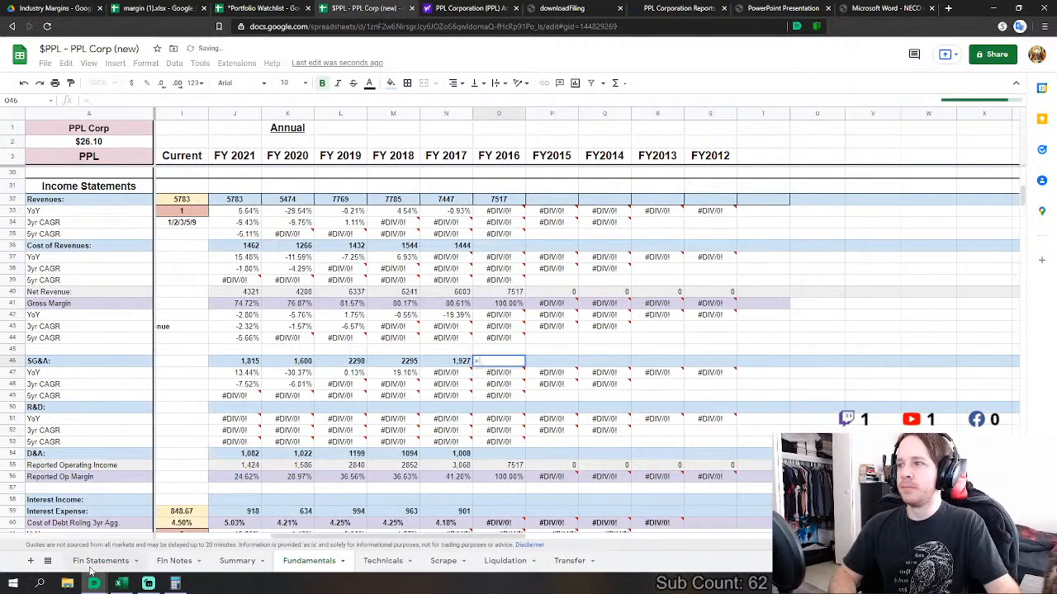
{"action": "left_click", "coordinate": [100, 561]}
{"action": "left_click", "coordinate": [459, 274]}
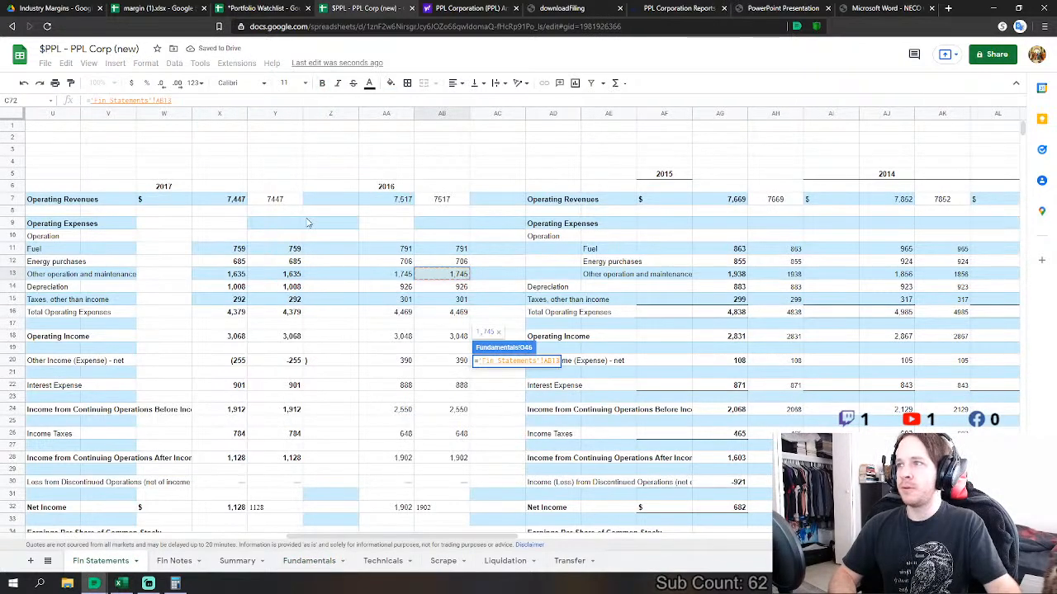
{"action": "type", "text": "+"}
{"action": "left_click", "coordinate": [437, 299]}
{"action": "key", "text": "Return"}
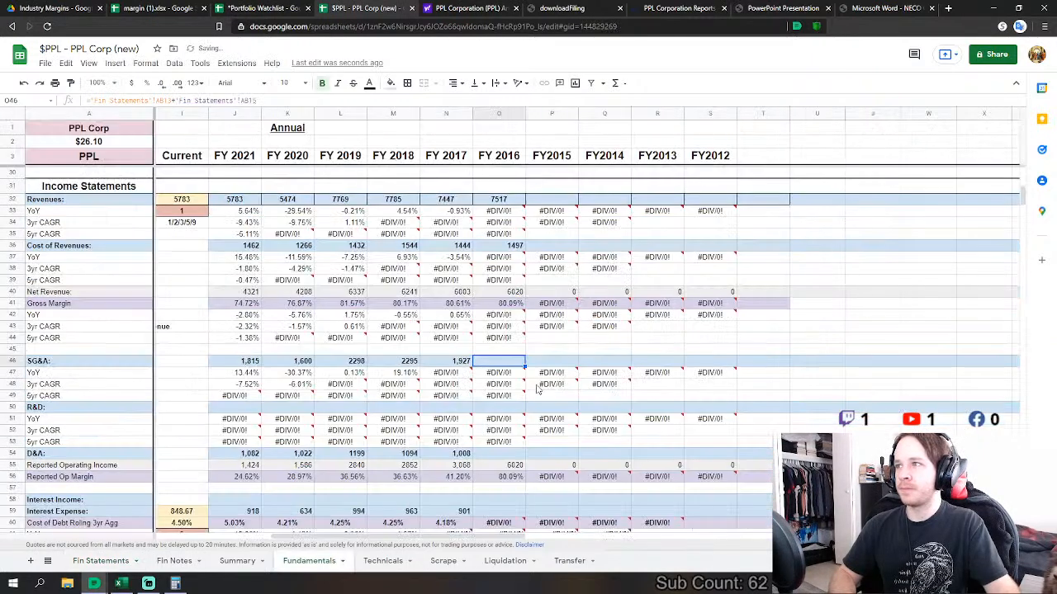
- Link the FY 2016 D&A cell to the 2016 Depreciation figure in Fin Statements AB14
{"action": "left_click", "coordinate": [505, 336]}
{"action": "type", "text": "="}
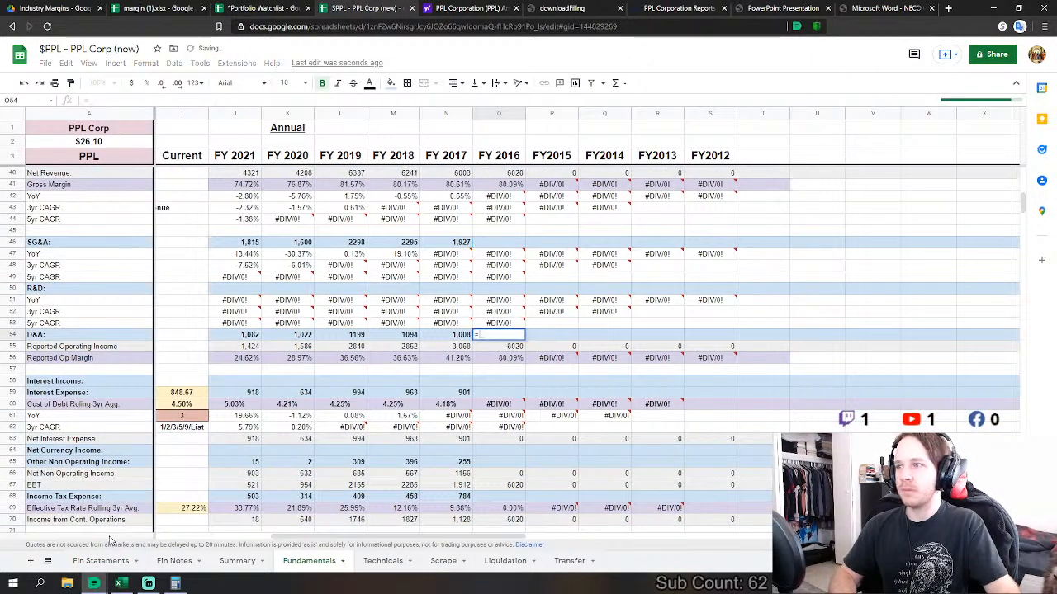
{"action": "left_click", "coordinate": [97, 560]}
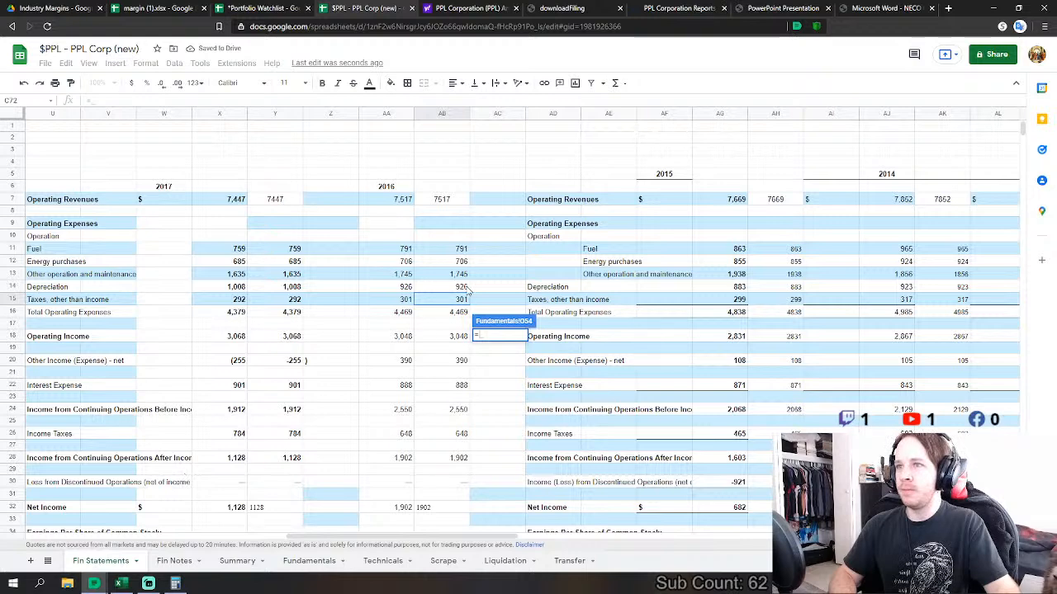
{"action": "left_click", "coordinate": [460, 275]}
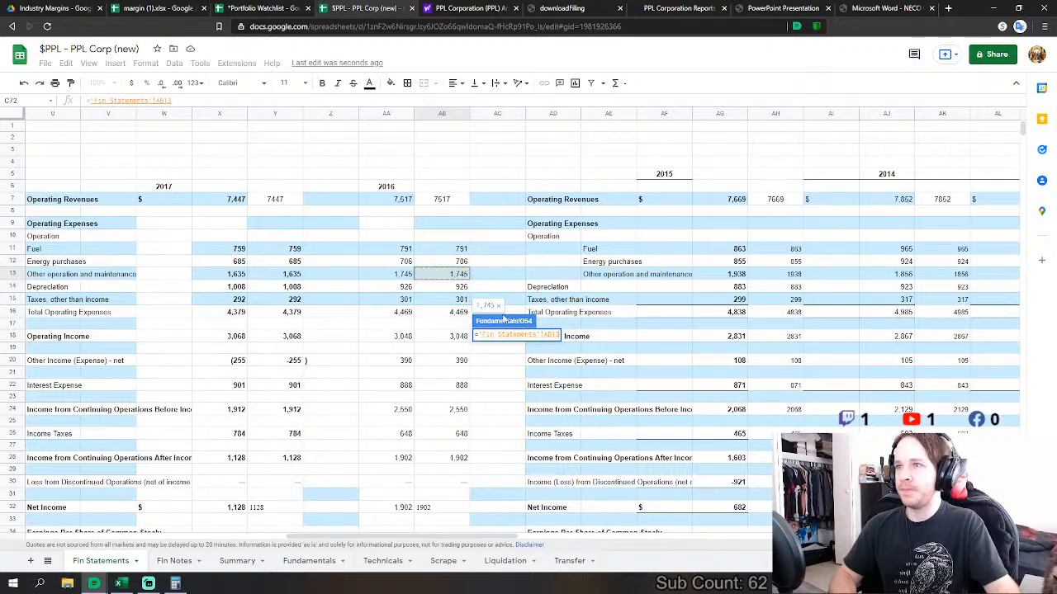
{"action": "left_click", "coordinate": [465, 287]}
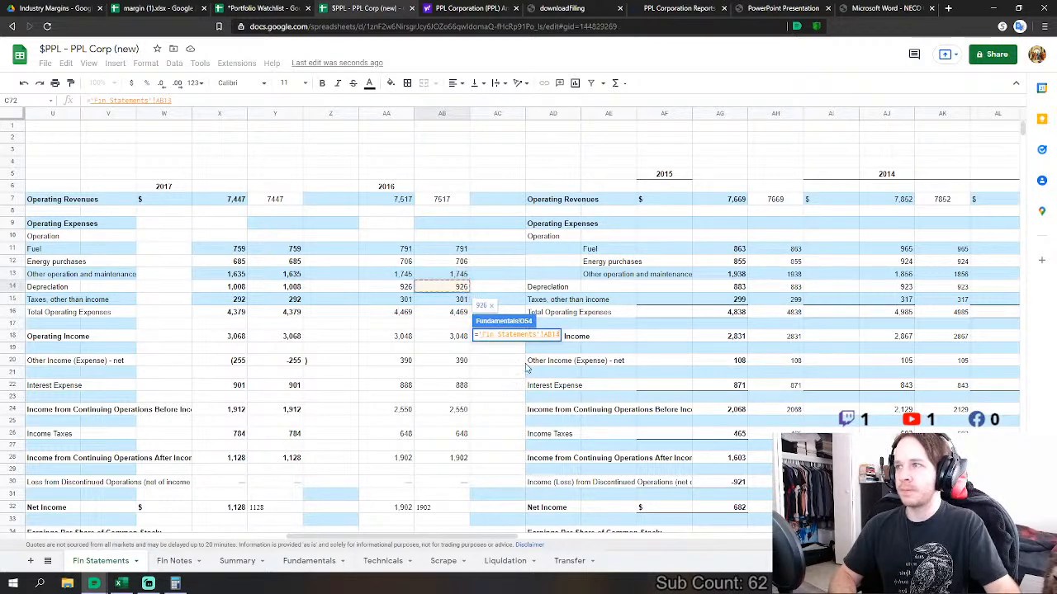
{"action": "key", "text": "Return"}
- Link the FY 2016 Interest Expense cell to the 2016 Interest Expense figure in Fin Statements AB22
{"action": "scroll", "coordinate": [502, 345], "scroll_direction": "down", "scroll_amount": 1}
{"action": "left_click", "coordinate": [501, 313]}
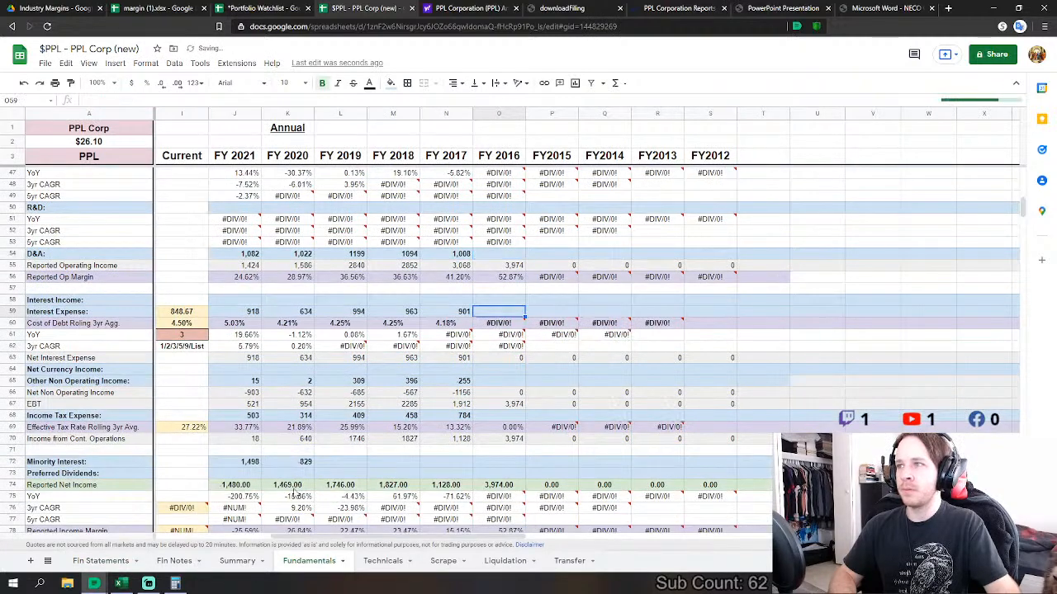
{"action": "type", "text": "="}
{"action": "left_click", "coordinate": [112, 561]}
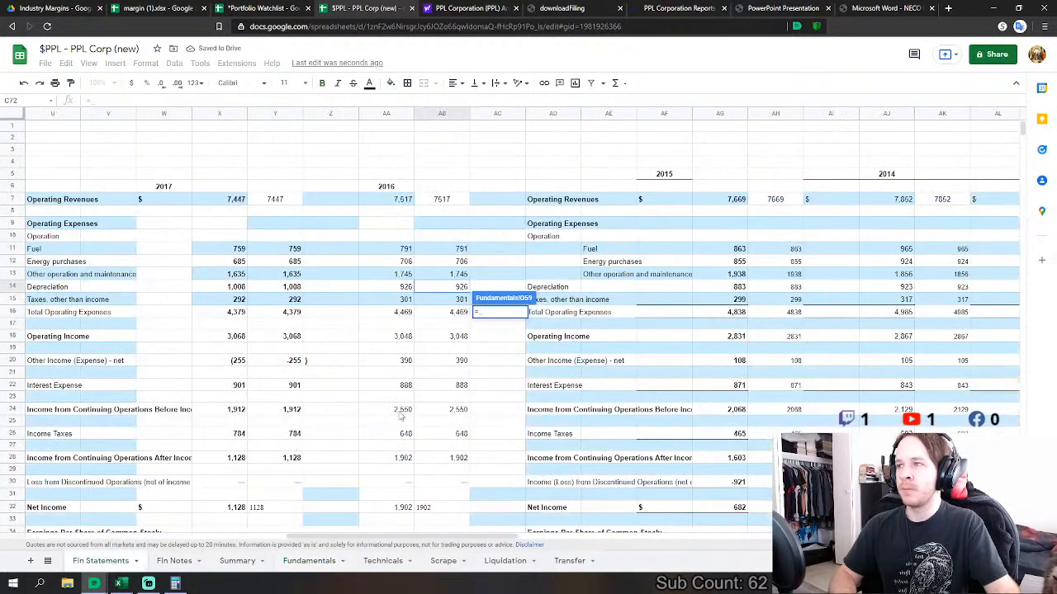
{"action": "left_click", "coordinate": [459, 386]}
{"action": "key", "text": "Return"}
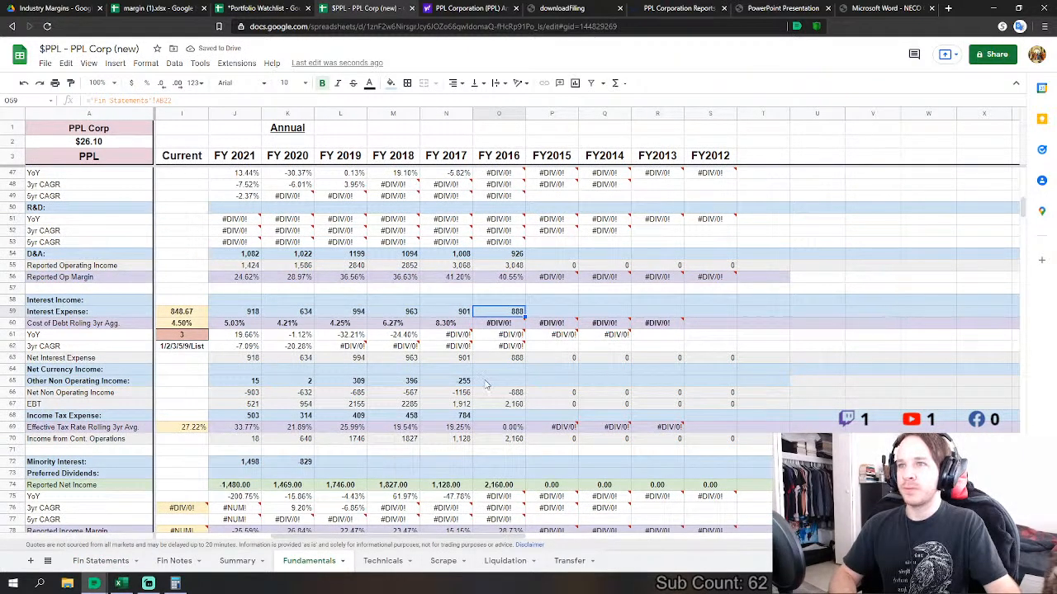
- Link FY 2016 Other Non Operating Income to the 2016 Other Income (Expense) - net figure in Fin Statements AB20
{"action": "left_click", "coordinate": [485, 383]}
{"action": "type", "text": "="}
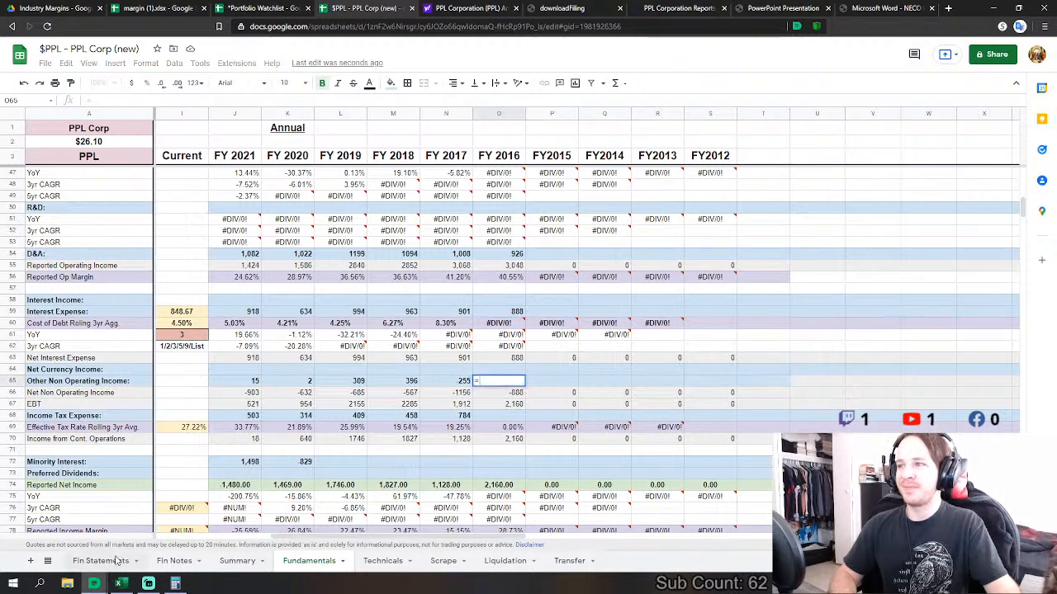
{"action": "left_click", "coordinate": [124, 561]}
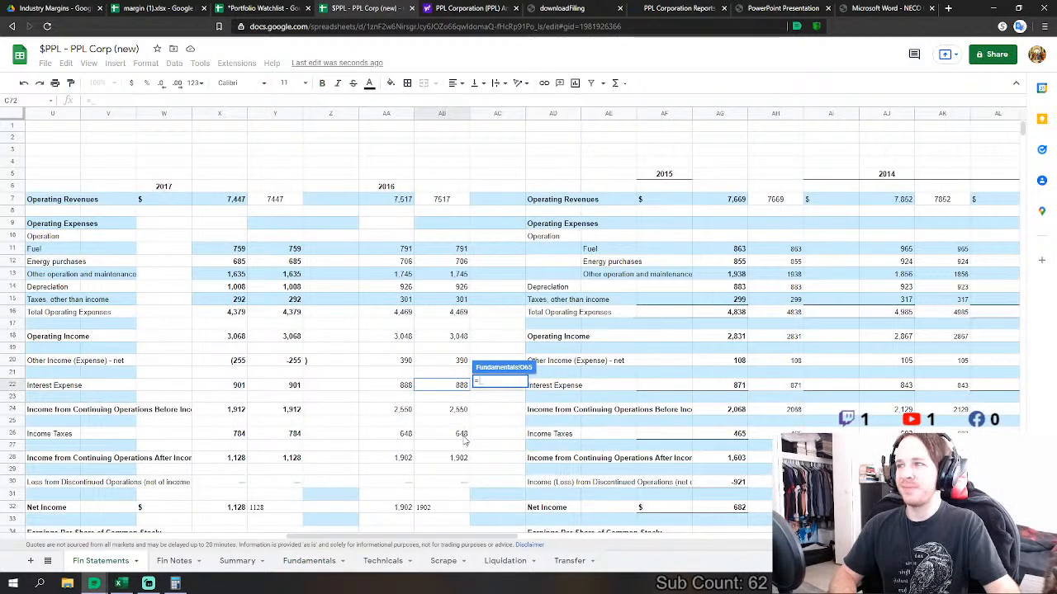
{"action": "left_click", "coordinate": [460, 361]}
{"action": "key", "text": "Return"}
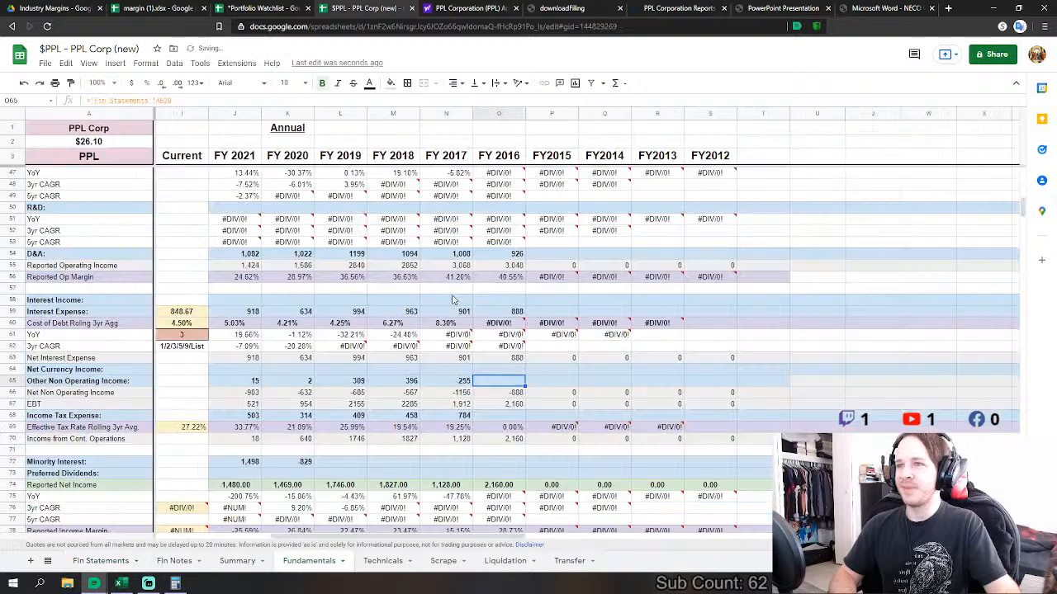
- Link the FY 2016 Income Tax Expense cell to the 2016 Income Taxes figure in Fin Statements AB26
{"action": "left_click", "coordinate": [496, 418]}
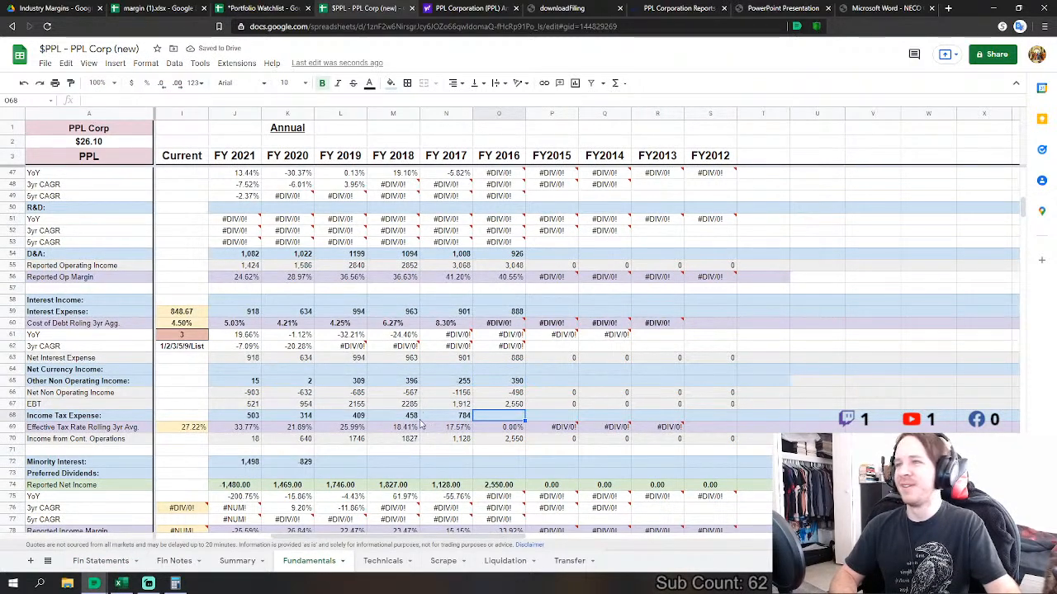
{"action": "type", "text": "="}
{"action": "left_click", "coordinate": [100, 561]}
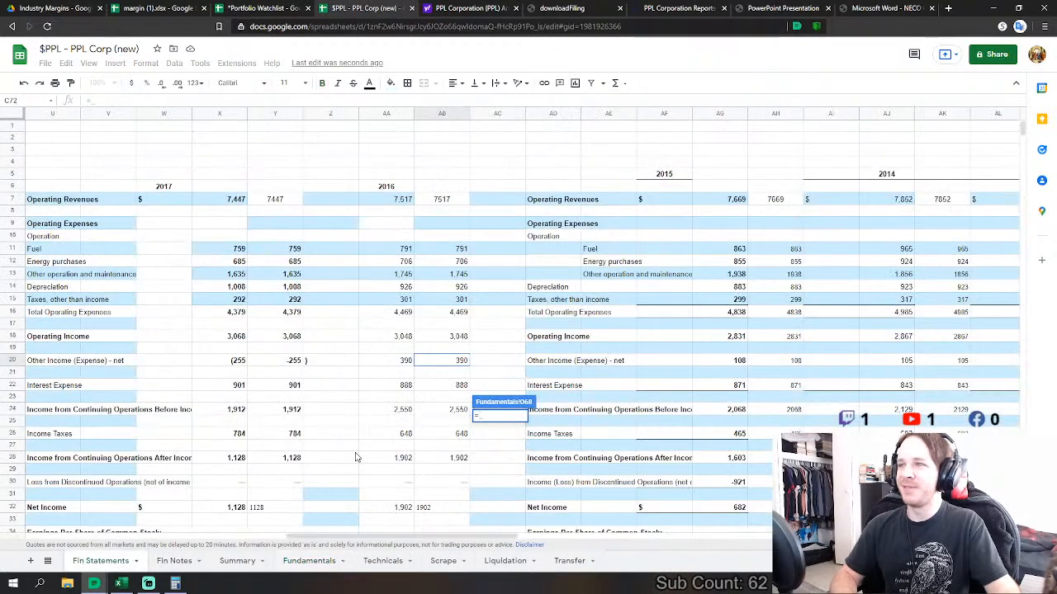
{"action": "left_click", "coordinate": [452, 436]}
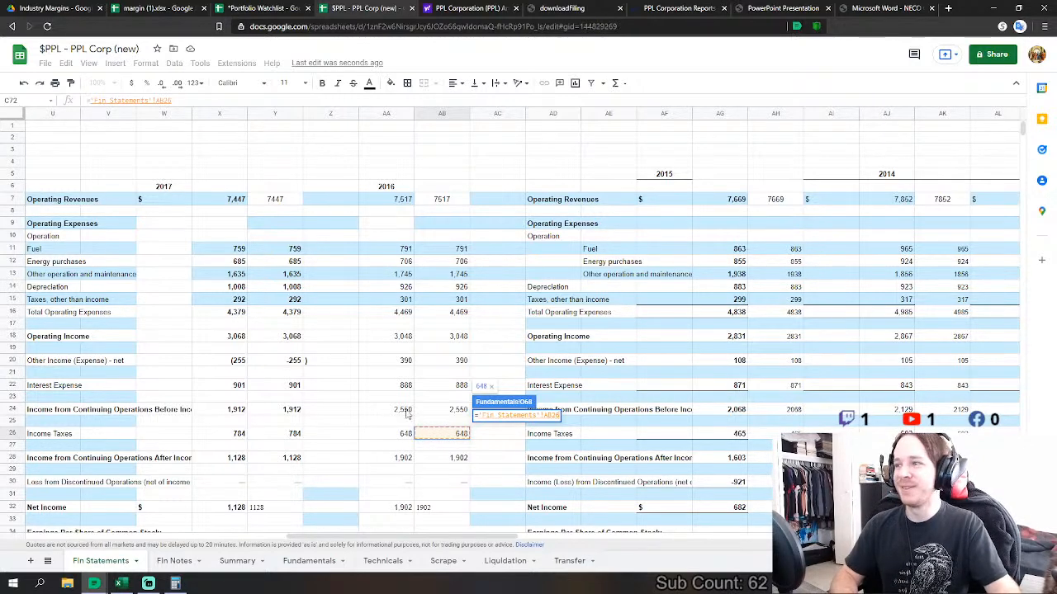
{"action": "key", "text": "Return"}
{"action": "scroll", "coordinate": [509, 405], "scroll_direction": "down", "scroll_amount": 1}
{"action": "left_click", "coordinate": [510, 382]}
{"action": "type", "text": "="}
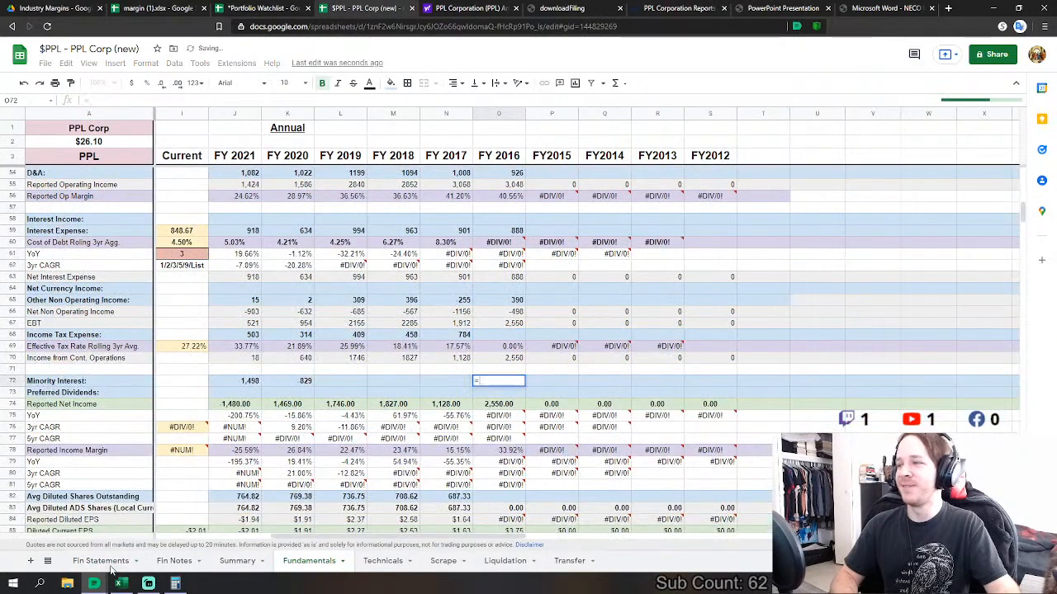
{"action": "left_click", "coordinate": [100, 560]}
{"action": "scroll", "coordinate": [394, 438], "scroll_direction": "down", "scroll_amount": 2}
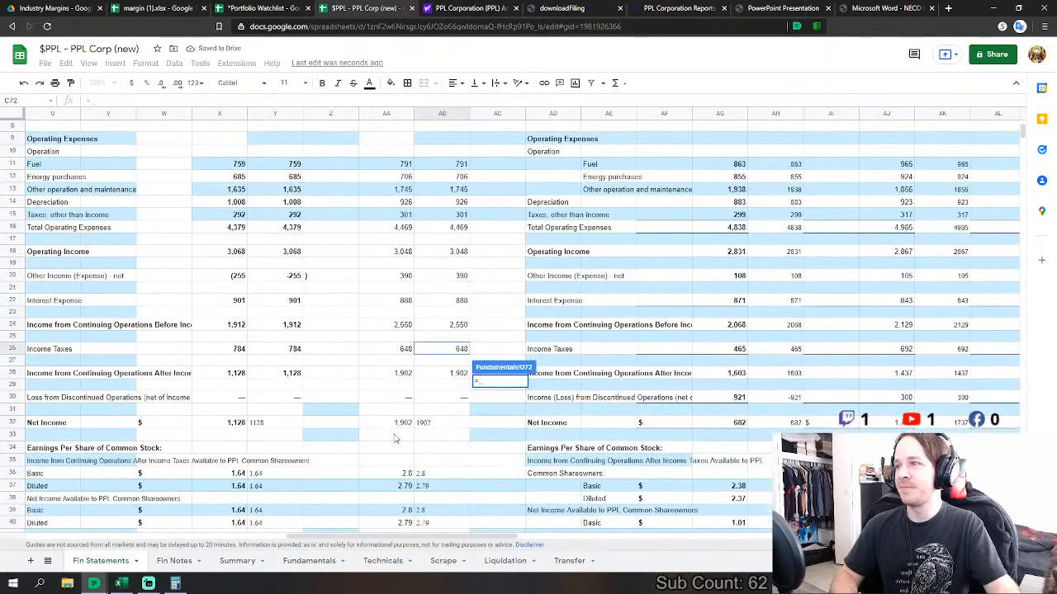
{"action": "key", "text": "Escape"}
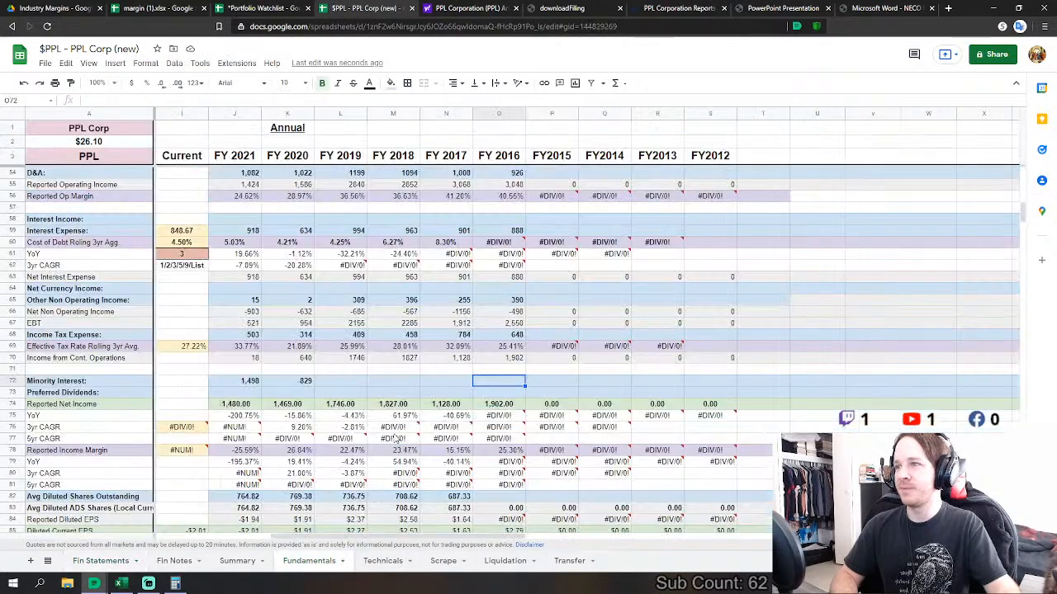
- Link FY 2016 Avg Diluted Shares Outstanding to the 2016 Diluted share count in Fin Statements AB46, divided by 1000
{"action": "left_click", "coordinate": [495, 497]}
{"action": "type", "text": "="}
{"action": "left_click", "coordinate": [101, 560]}
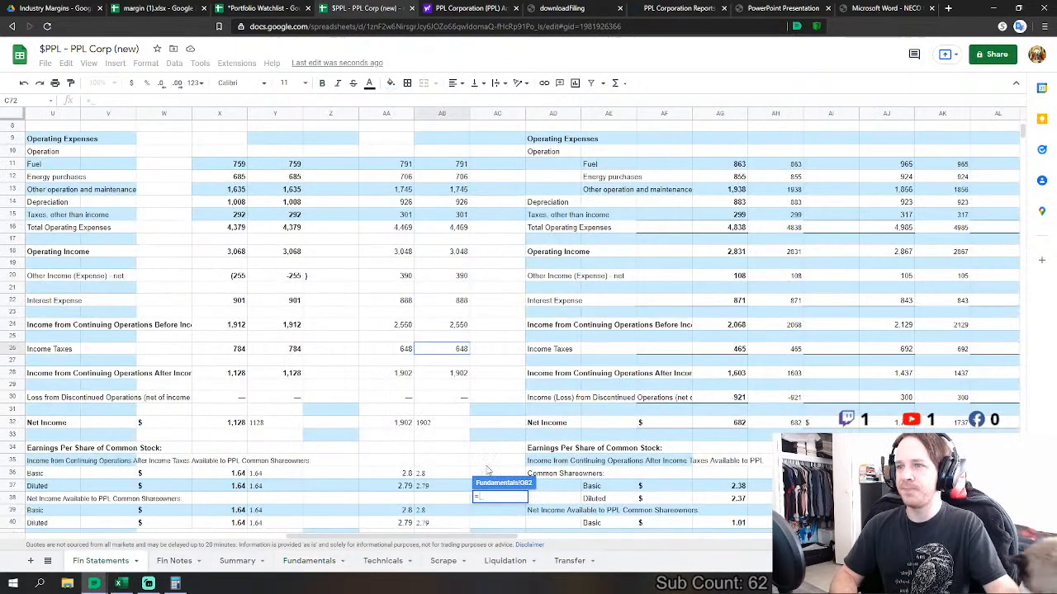
{"action": "scroll", "coordinate": [487, 469], "scroll_direction": "down", "scroll_amount": 4}
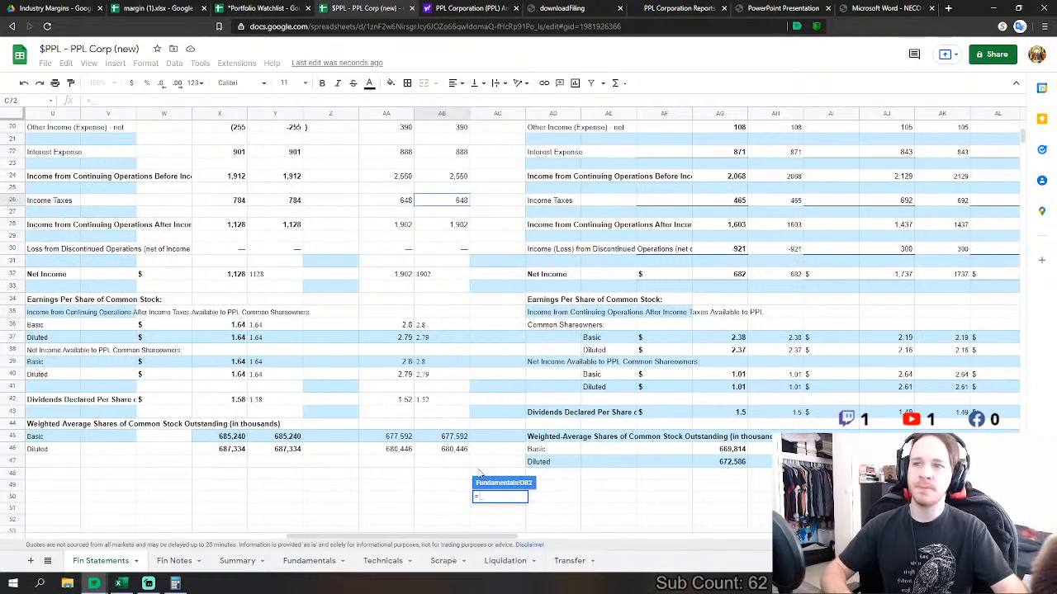
{"action": "left_click", "coordinate": [459, 450]}
{"action": "type", "text": "/1000"}
{"action": "key", "text": "Return"}
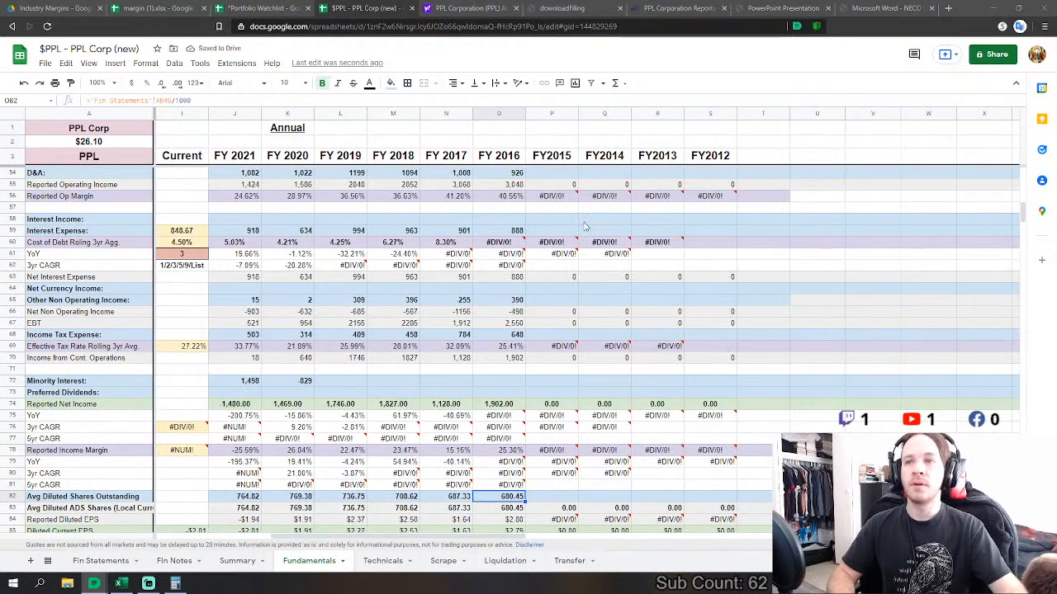
- Set FY 2016 CF Depreciation & Amortization to Fin Statements AB75 plus AB76, and enter 0 for Selective Non-Cash Adjustments
{"action": "scroll", "coordinate": [591, 296], "scroll_direction": "down", "scroll_amount": 10}
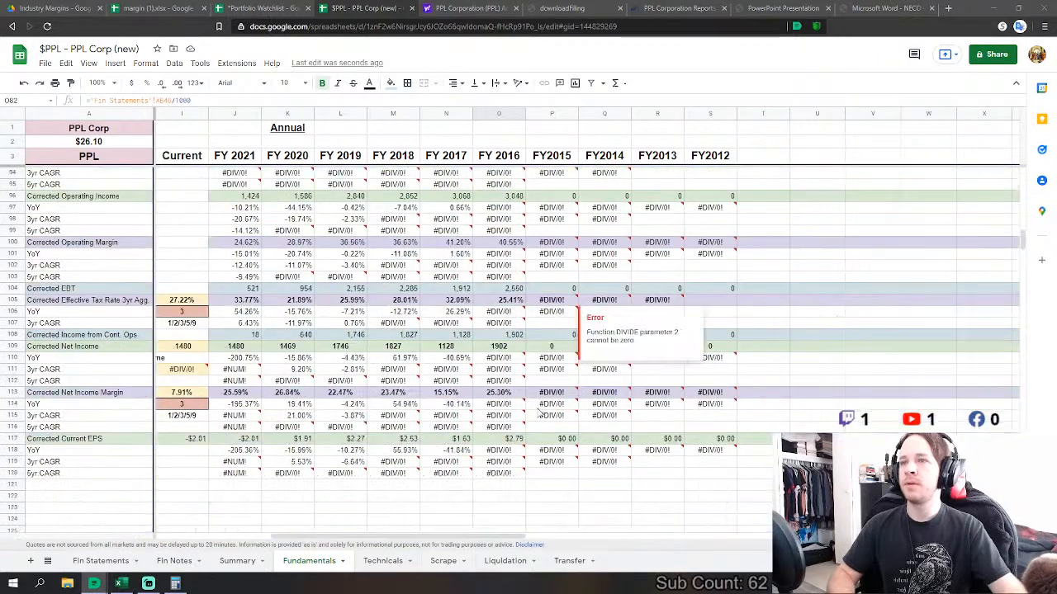
{"action": "scroll", "coordinate": [456, 527], "scroll_direction": "down", "scroll_amount": 5}
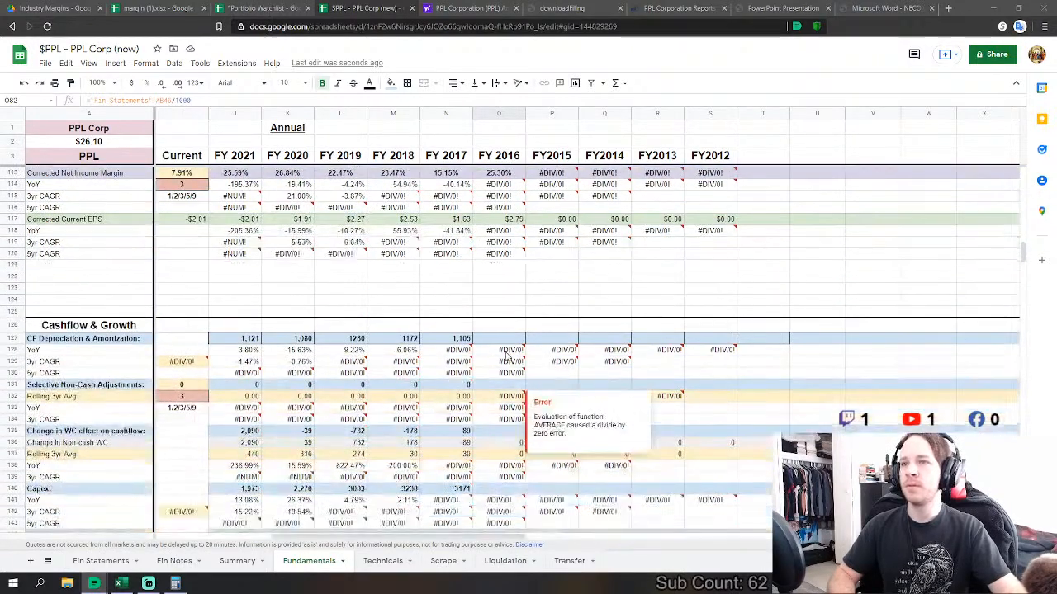
{"action": "left_click", "coordinate": [506, 341]}
{"action": "type", "text": "="}
{"action": "left_click", "coordinate": [101, 561]}
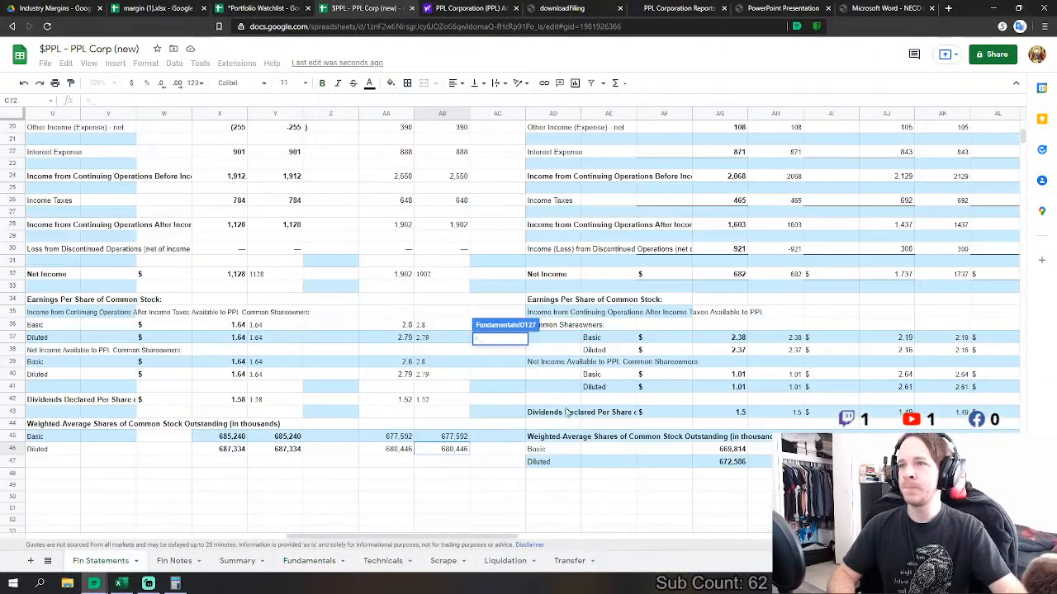
{"action": "scroll", "coordinate": [446, 430], "scroll_direction": "down", "scroll_amount": 2}
{"action": "scroll", "coordinate": [447, 430], "scroll_direction": "down", "scroll_amount": 5}
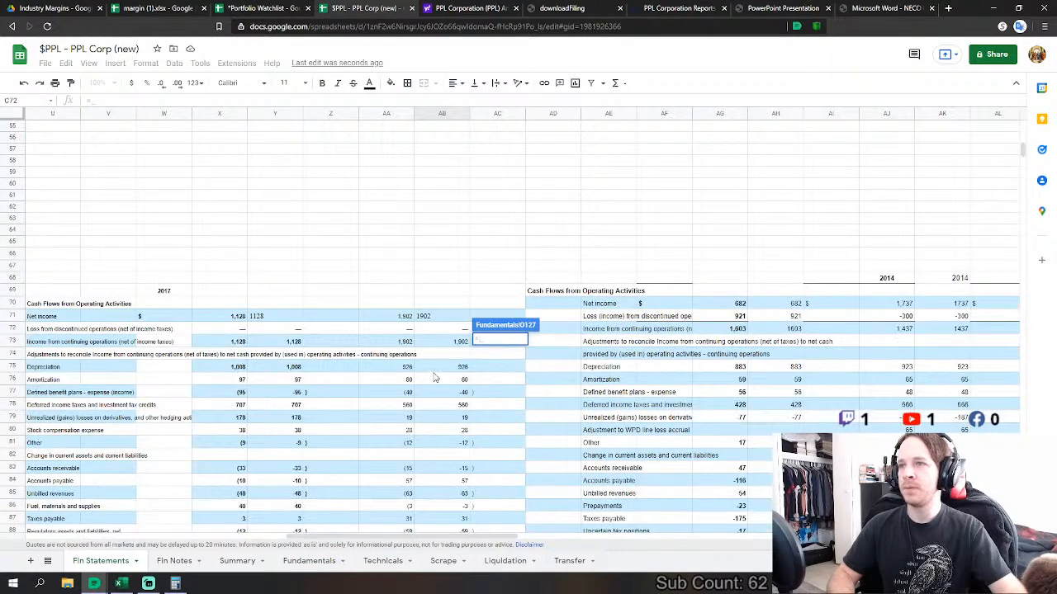
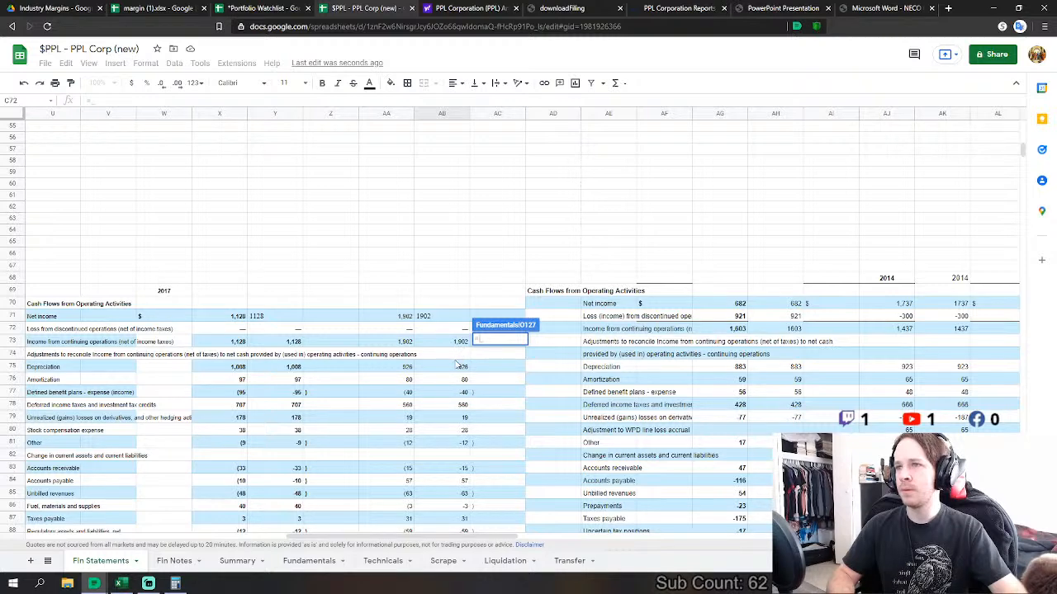
{"action": "left_click", "coordinate": [454, 367]}
{"action": "type", "text": "+"}
{"action": "left_click", "coordinate": [457, 381]}
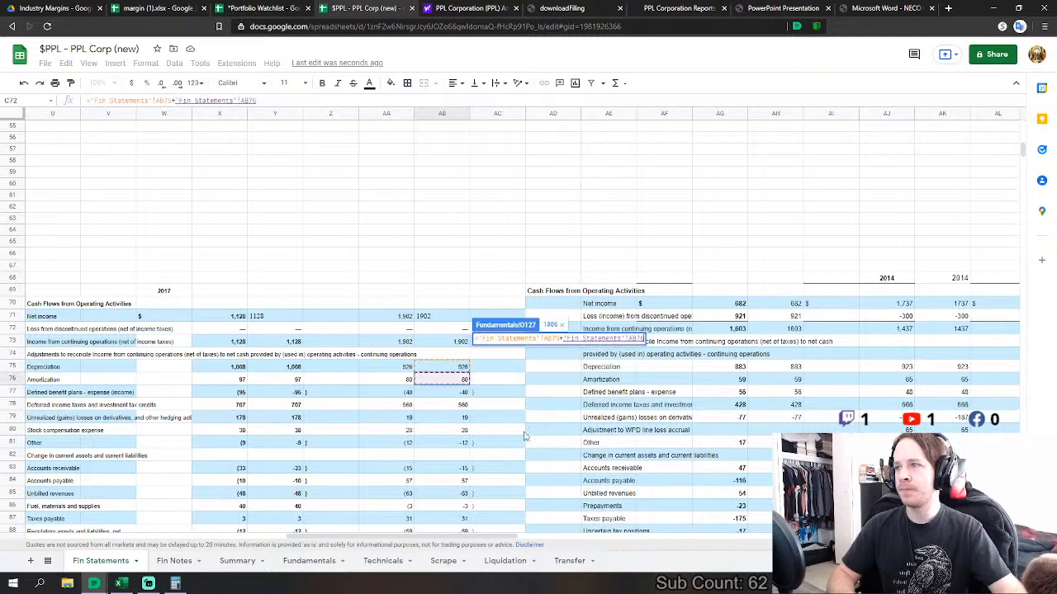
{"action": "key", "text": "Return"}
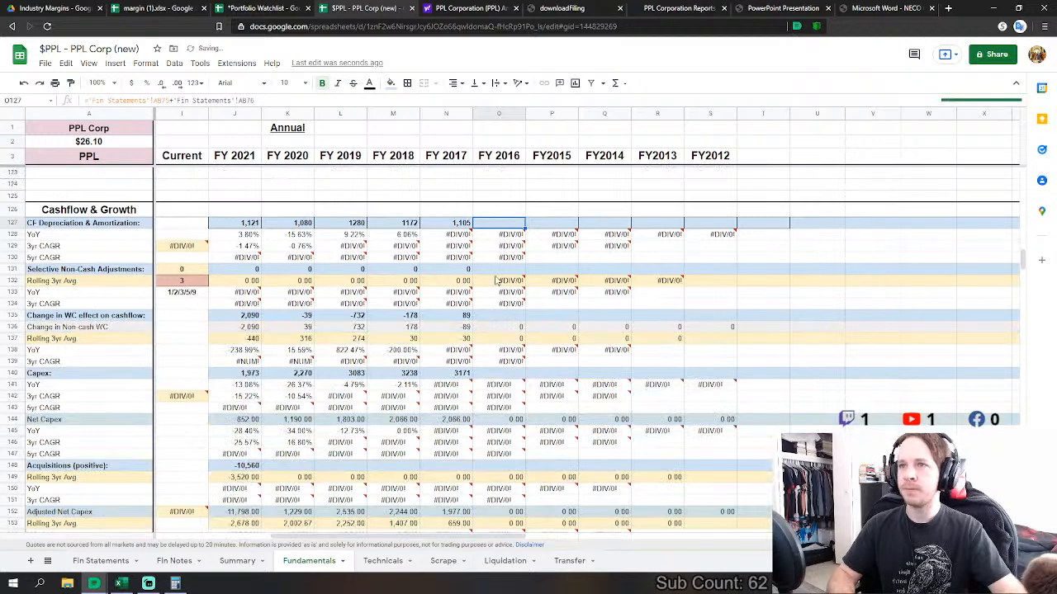
{"action": "left_click", "coordinate": [503, 275]}
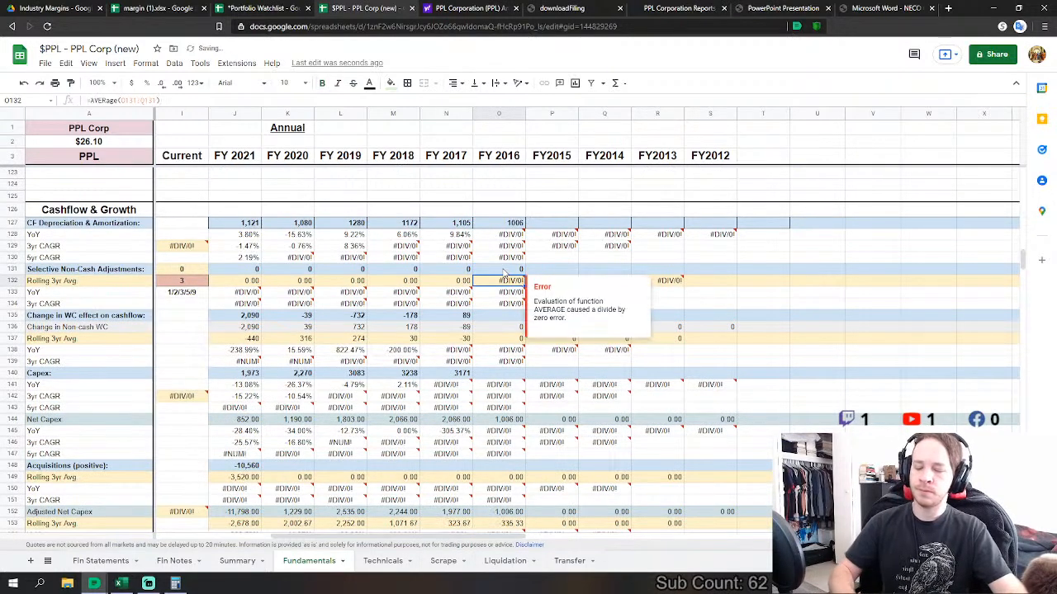
- Set FY 2016 Change in WC effect on cashflow to the SUM of Fin Statements AB83:AB94
{"action": "scroll", "coordinate": [504, 272], "scroll_direction": "down", "scroll_amount": 2}
{"action": "scroll", "coordinate": [504, 273], "scroll_direction": "down", "scroll_amount": 1}
{"action": "left_click", "coordinate": [505, 233]}
{"action": "type", "text": "=sum"}
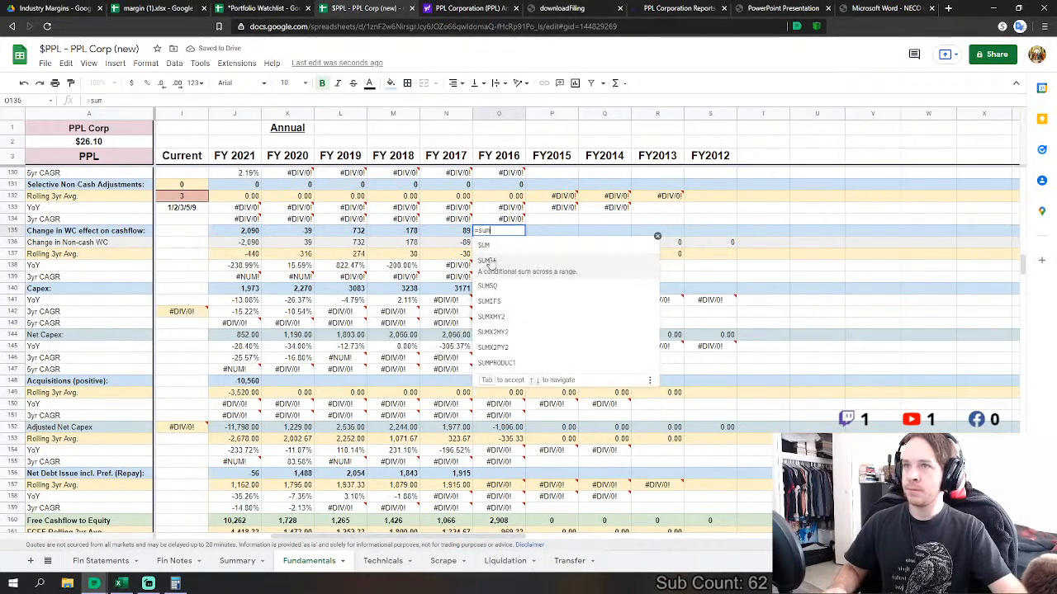
{"action": "left_click", "coordinate": [508, 247]}
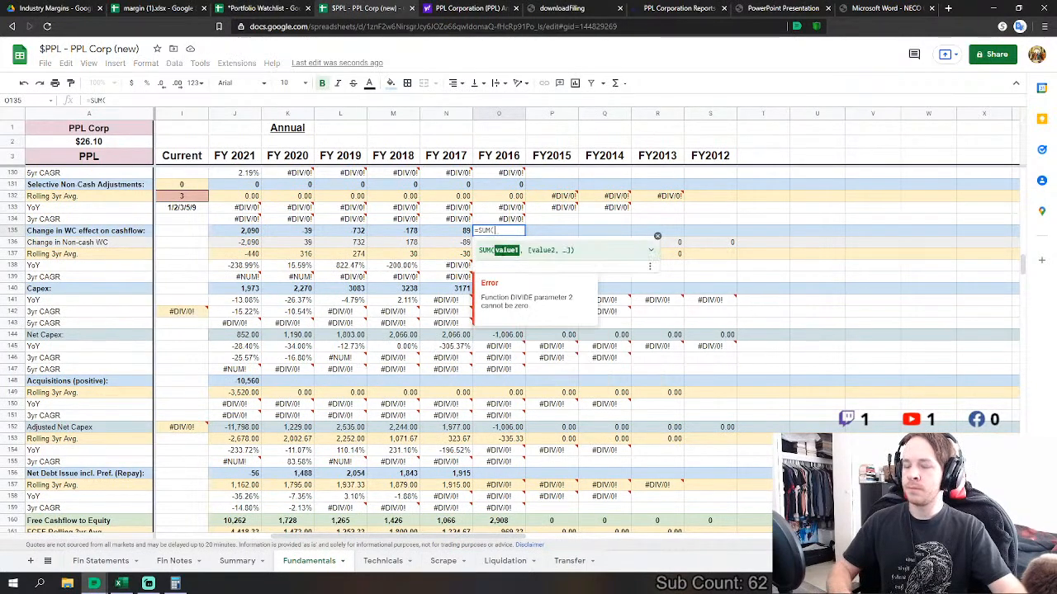
{"action": "left_click", "coordinate": [86, 565]}
{"action": "scroll", "coordinate": [425, 355], "scroll_direction": "down", "scroll_amount": 1}
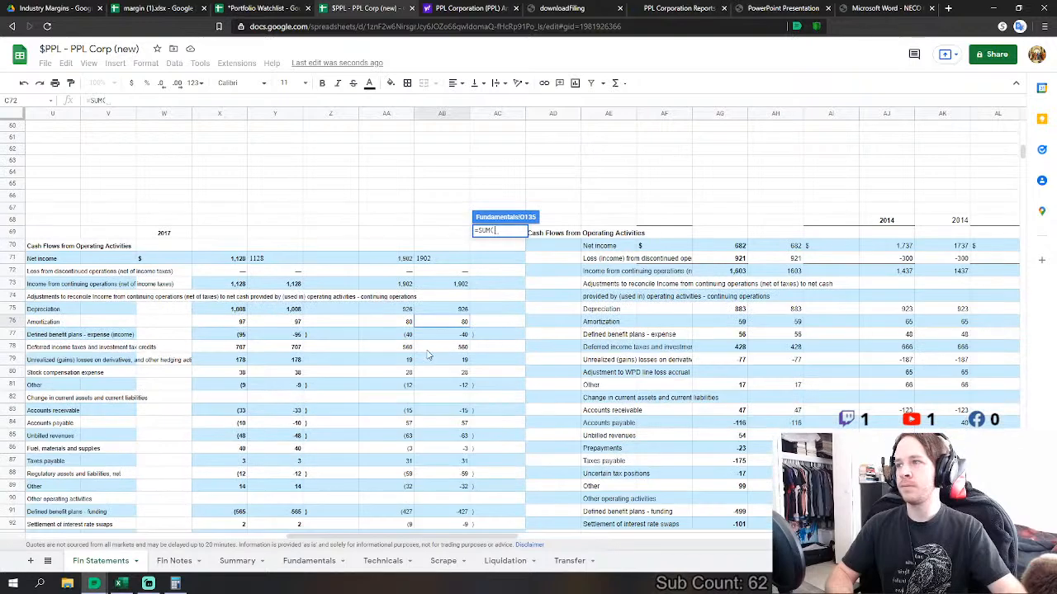
{"action": "scroll", "coordinate": [428, 355], "scroll_direction": "down", "scroll_amount": 1}
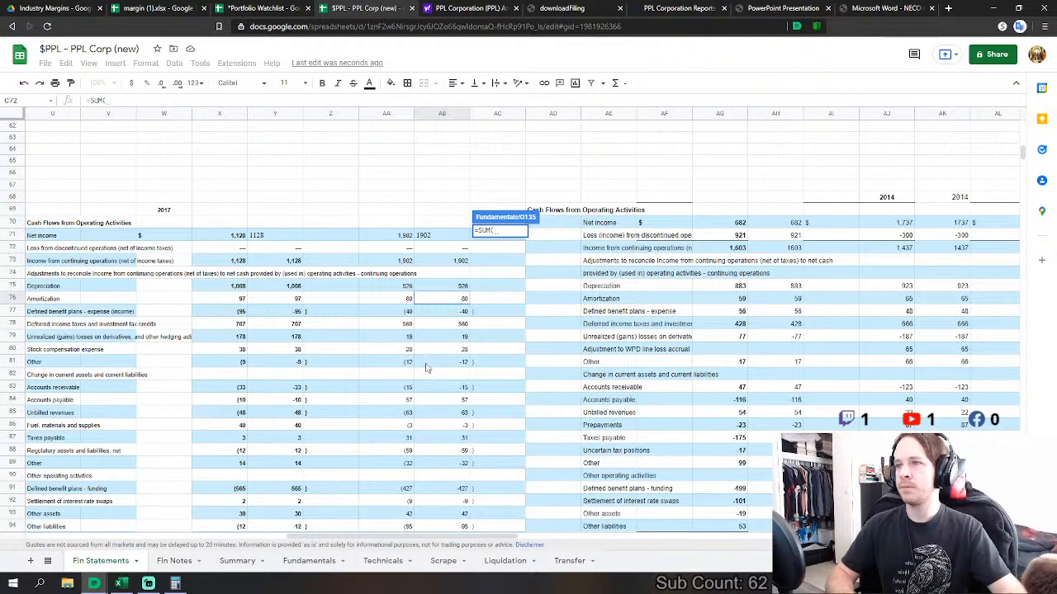
{"action": "left_click_drag", "start_coordinate": [450, 391], "coordinate": [460, 451]}
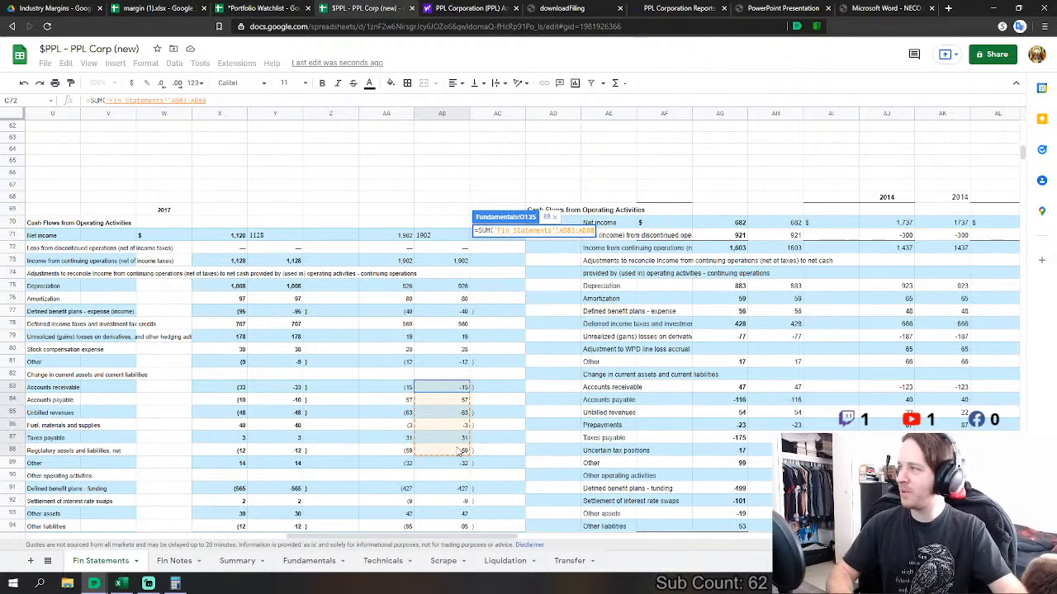
{"action": "left_click_drag", "start_coordinate": [460, 451], "coordinate": [452, 462]}
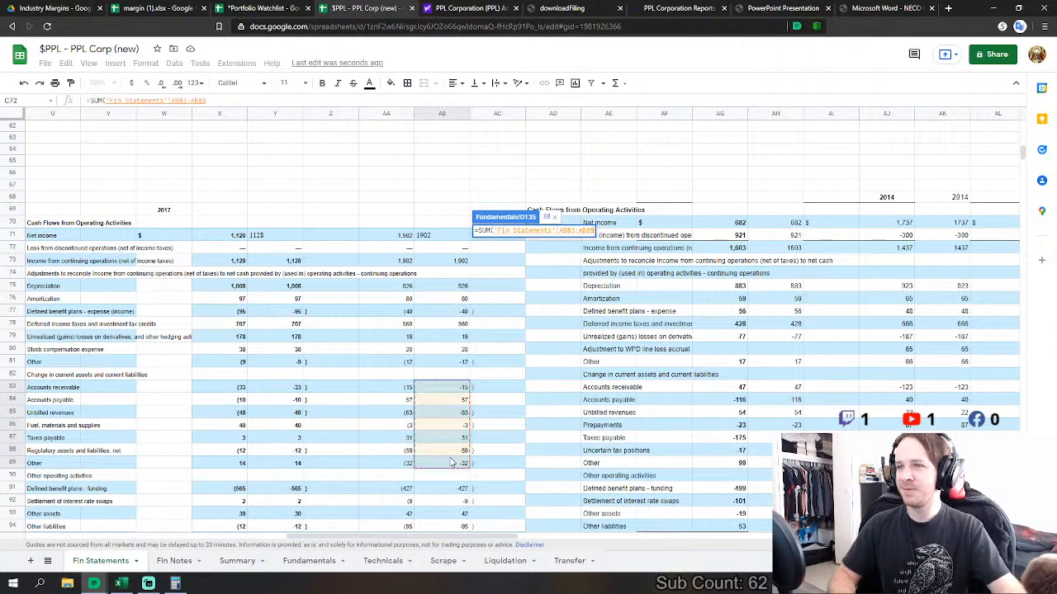
{"action": "scroll", "coordinate": [522, 425], "scroll_direction": "down", "scroll_amount": 2}
{"action": "left_click_drag", "start_coordinate": [461, 331], "coordinate": [447, 475]}
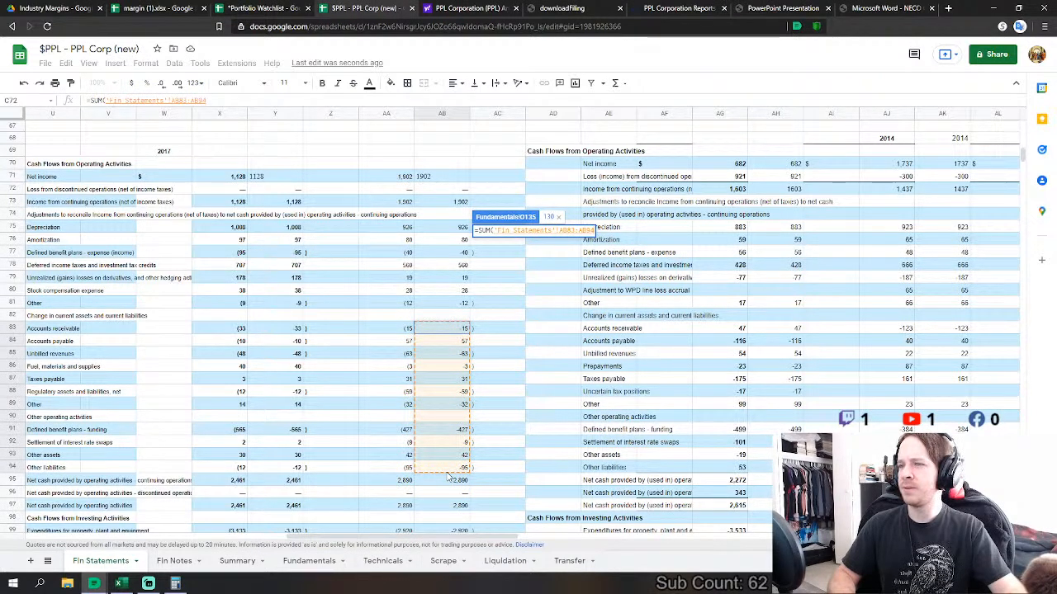
{"action": "left_click_drag", "start_coordinate": [447, 476], "coordinate": [447, 475]}
{"action": "scroll", "coordinate": [512, 446], "scroll_direction": "down", "scroll_amount": 2}
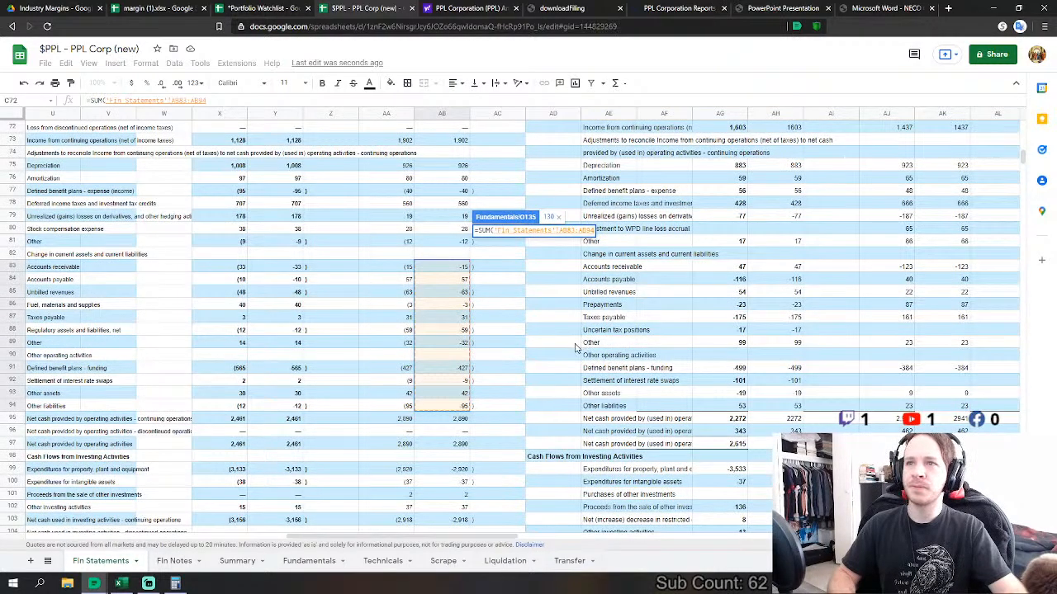
{"action": "key", "text": "Return"}
- Enter the negated 2016 property and intangible expenditures, Fin Statements -AB99-AB100, in the FY 2016 Net Debt Issue cell
{"action": "left_click", "coordinate": [501, 357]}
{"action": "type", "text": "="}
{"action": "left_click", "coordinate": [97, 560]}
{"action": "left_click", "coordinate": [463, 469]}
{"action": "type", "text": "-"}
{"action": "left_click", "coordinate": [463, 483]}
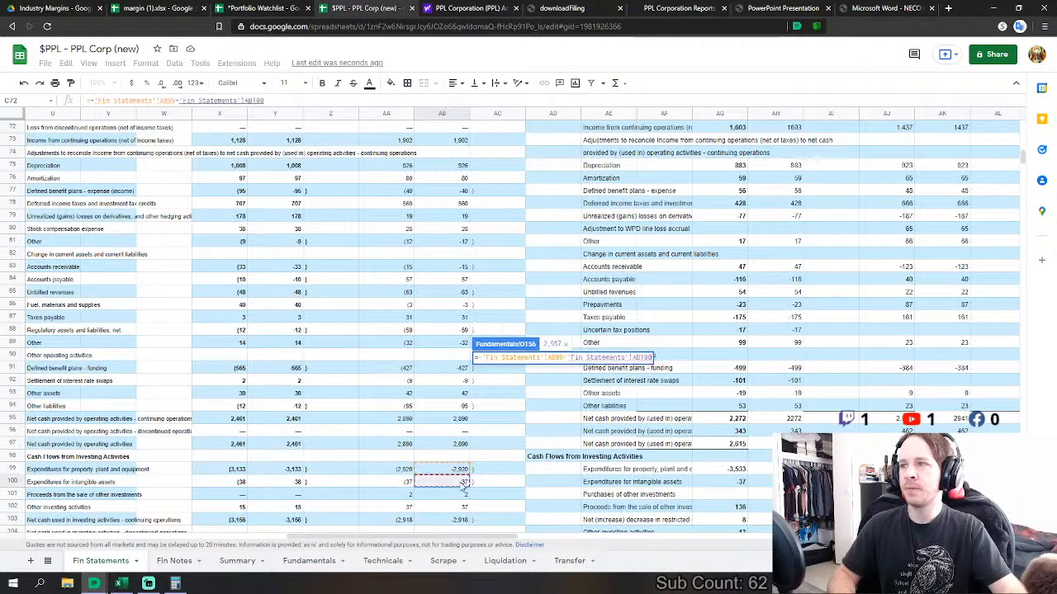
{"action": "scroll", "coordinate": [546, 444], "scroll_direction": "down", "scroll_amount": 2}
{"action": "key", "text": "Return"}
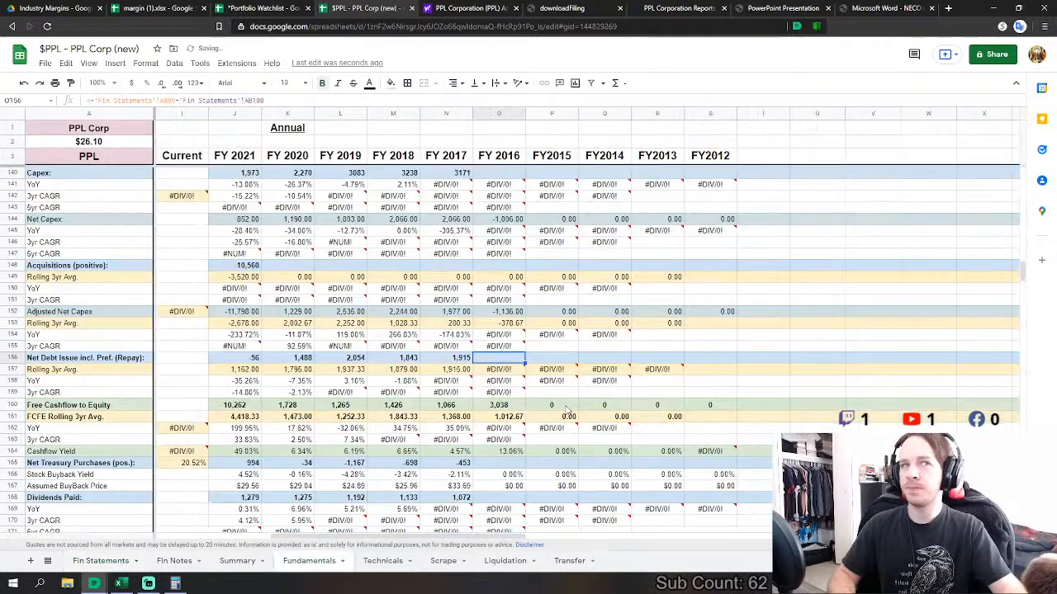
{"action": "scroll", "coordinate": [568, 410], "scroll_direction": "down", "scroll_amount": 2}
{"action": "left_click", "coordinate": [500, 404]}
{"action": "type", "text": "="}
{"action": "left_click", "coordinate": [101, 560]}
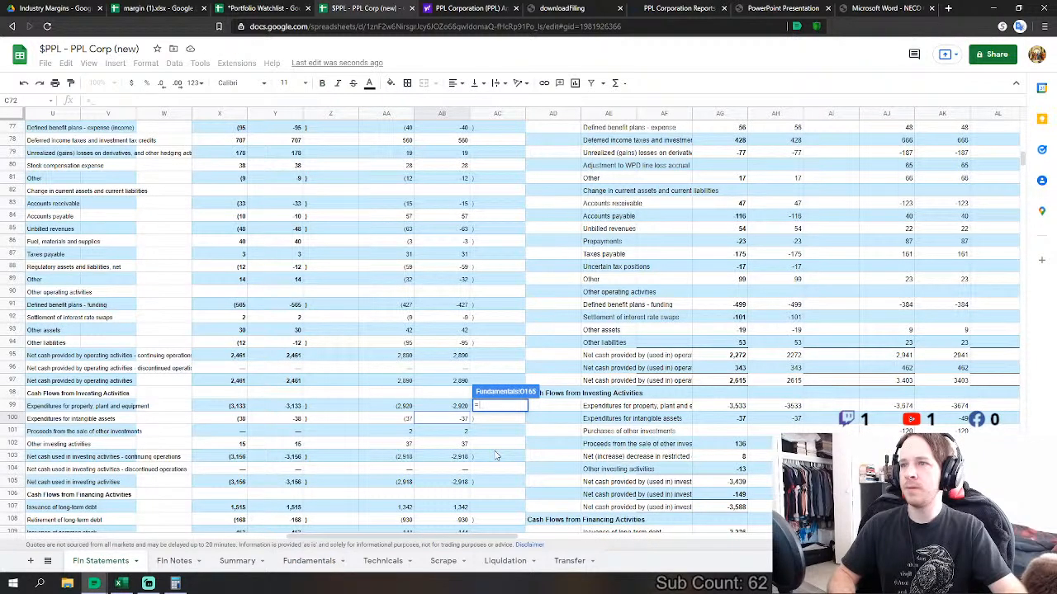
{"action": "scroll", "coordinate": [496, 455], "scroll_direction": "up", "scroll_amount": 3}
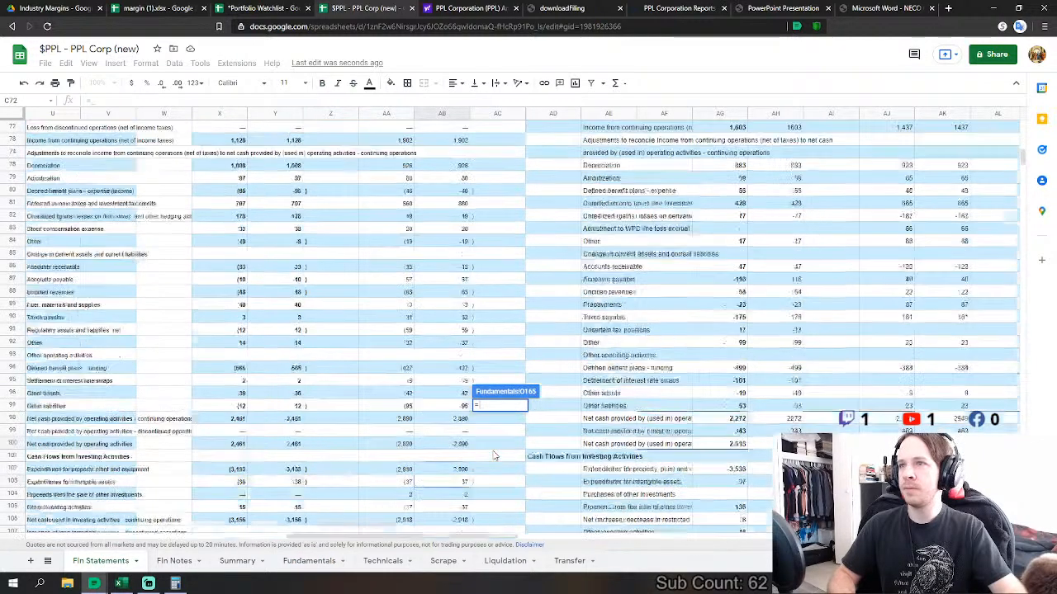
{"action": "scroll", "coordinate": [494, 455], "scroll_direction": "down", "scroll_amount": 5}
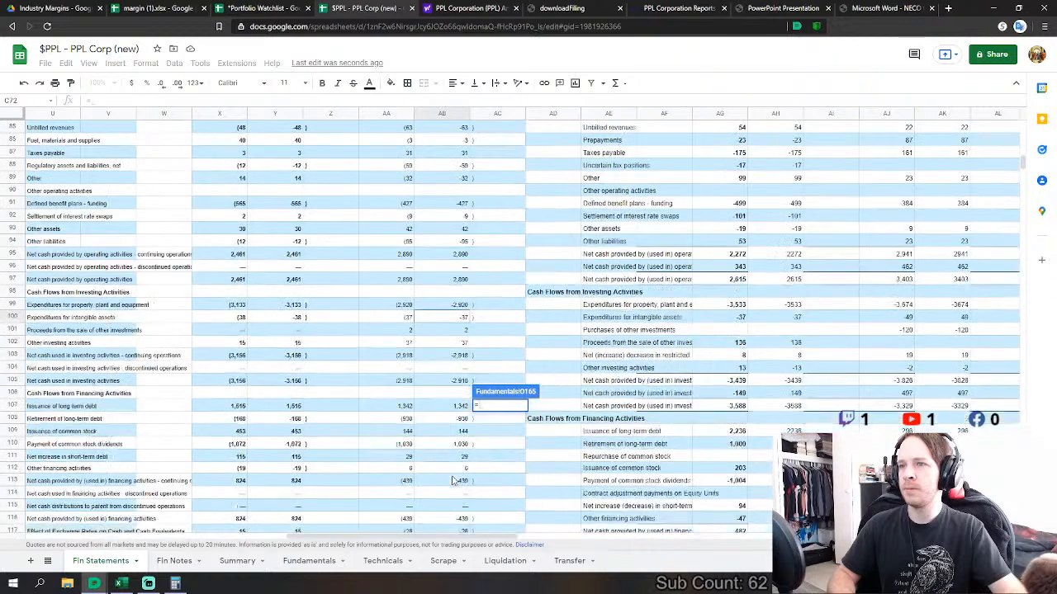
{"action": "key", "text": "Escape"}
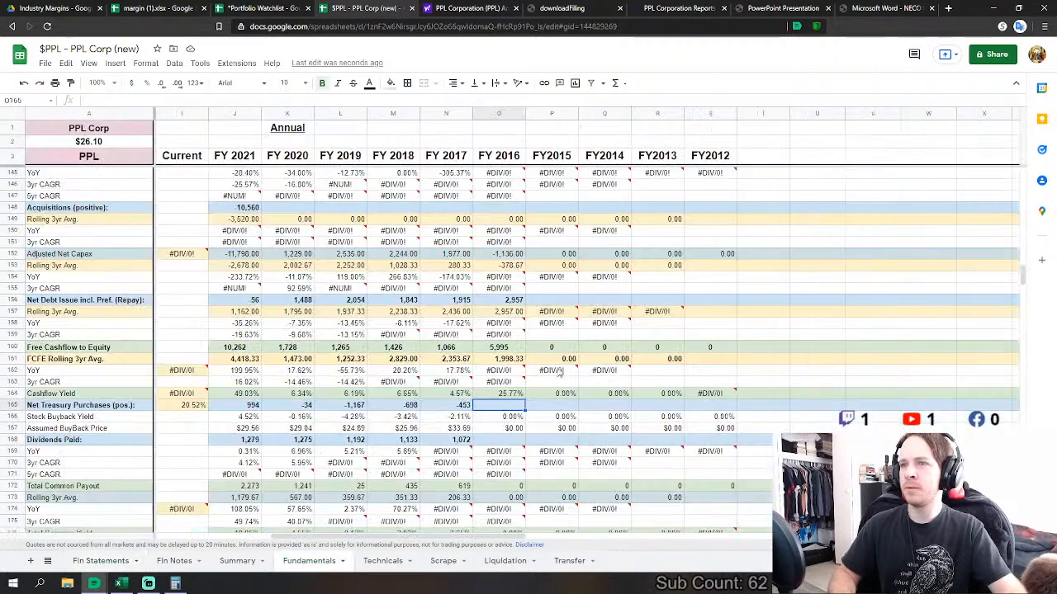
- Clear the FY 2016 Net Debt Issue cell and set FY 2016 Capex to -AB99-AB100 from Fin Statements
{"action": "scroll", "coordinate": [520, 315], "scroll_direction": "up", "scroll_amount": 3}
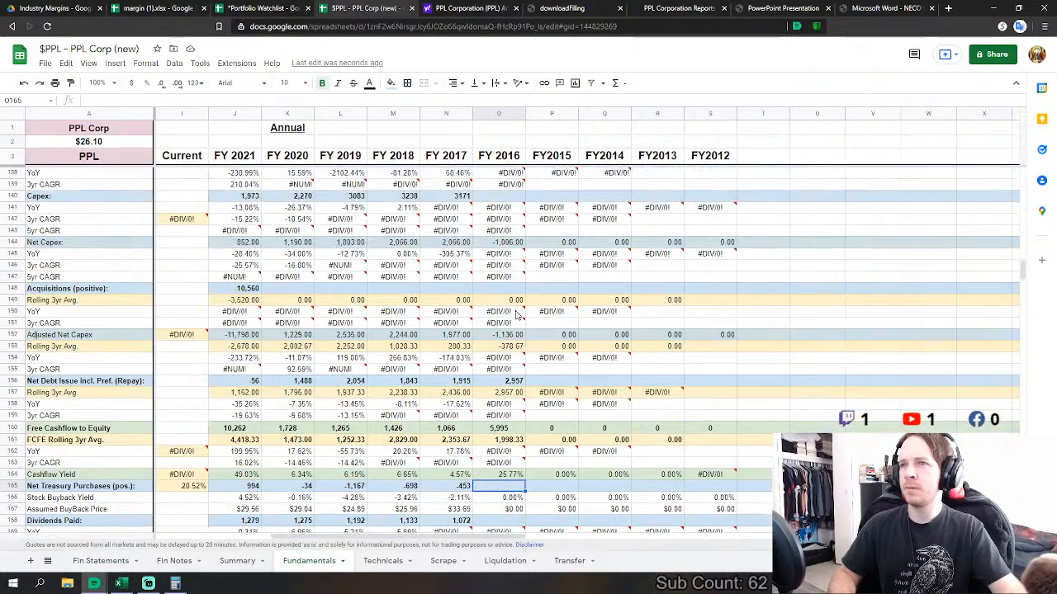
{"action": "left_click", "coordinate": [516, 383]}
{"action": "scroll", "coordinate": [511, 295], "scroll_direction": "up", "scroll_amount": 3}
{"action": "left_click", "coordinate": [508, 278]}
{"action": "type", "text": "="}
{"action": "left_click", "coordinate": [100, 561]}
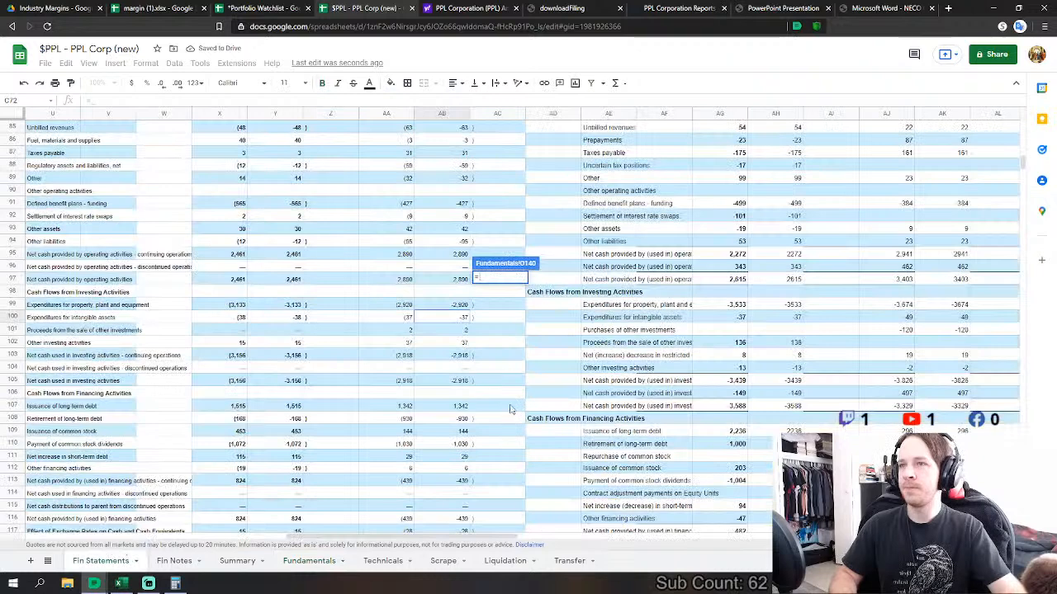
{"action": "left_click", "coordinate": [464, 309]}
{"action": "type", "text": "-"}
{"action": "left_click", "coordinate": [458, 319]}
{"action": "key", "text": "Return"}
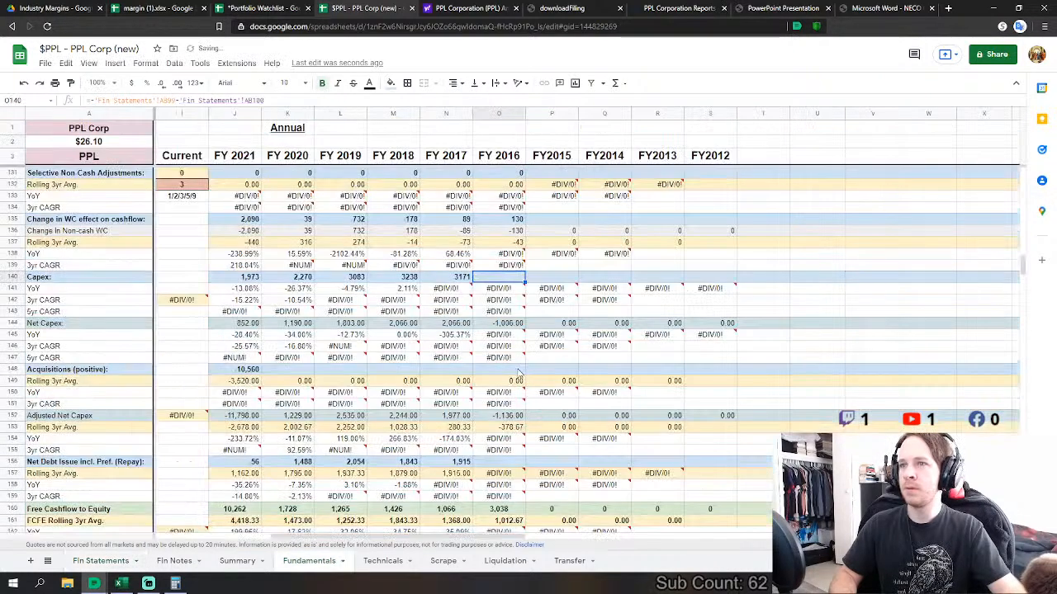
- Set FY 2016 Net Debt Issue to the sum of Fin Statements AB107, AB108, AB109 and AB111
{"action": "left_click", "coordinate": [511, 462]}
{"action": "type", "text": "="}
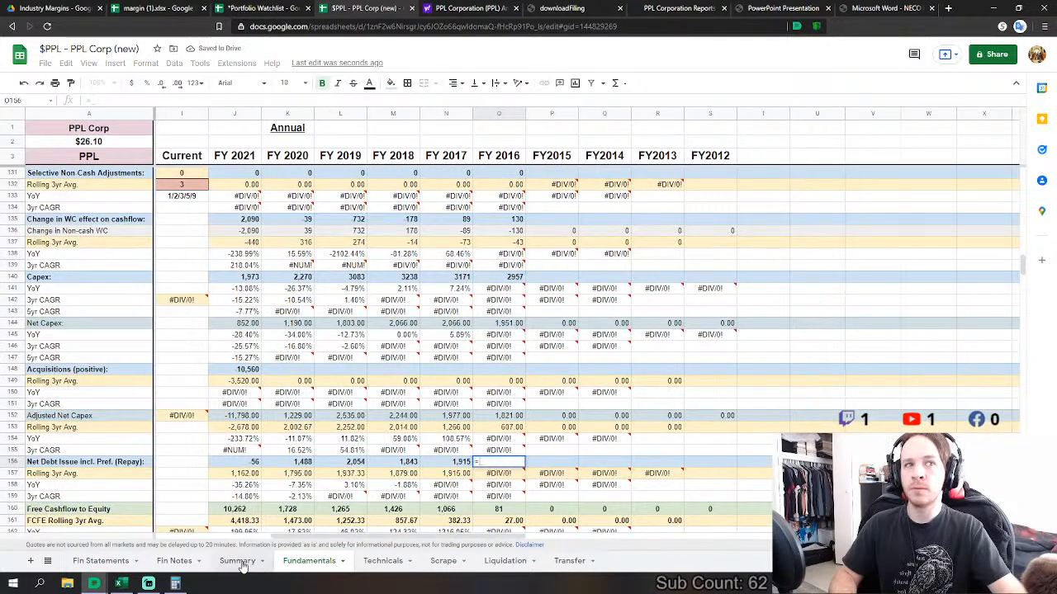
{"action": "left_click", "coordinate": [101, 560]}
{"action": "scroll", "coordinate": [441, 446], "scroll_direction": "down", "scroll_amount": 4}
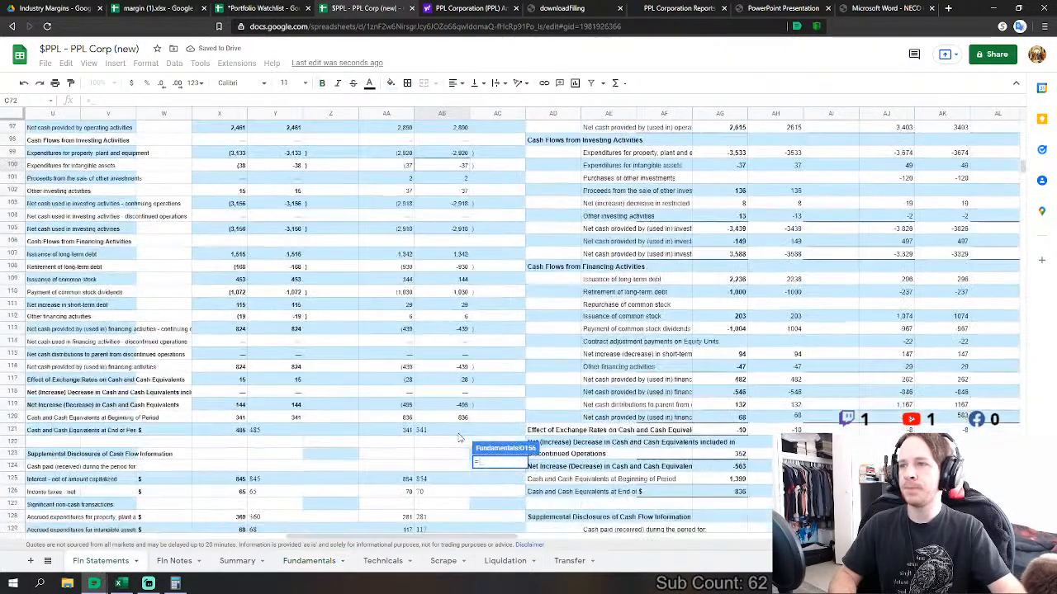
{"action": "scroll", "coordinate": [496, 382], "scroll_direction": "down", "scroll_amount": 2}
{"action": "scroll", "coordinate": [496, 354], "scroll_direction": "up", "scroll_amount": 2}
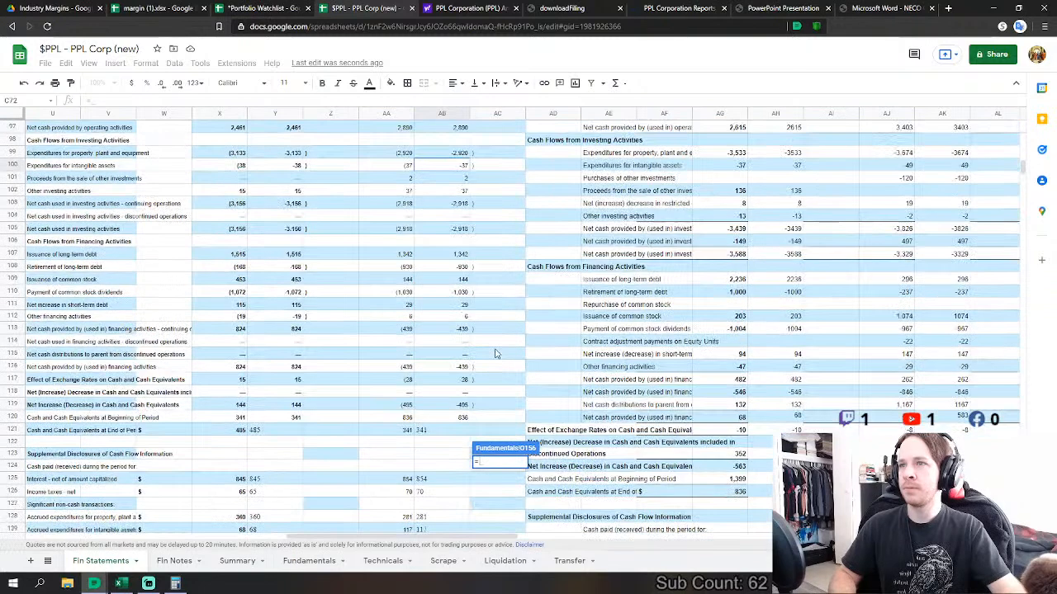
{"action": "left_click", "coordinate": [462, 254]}
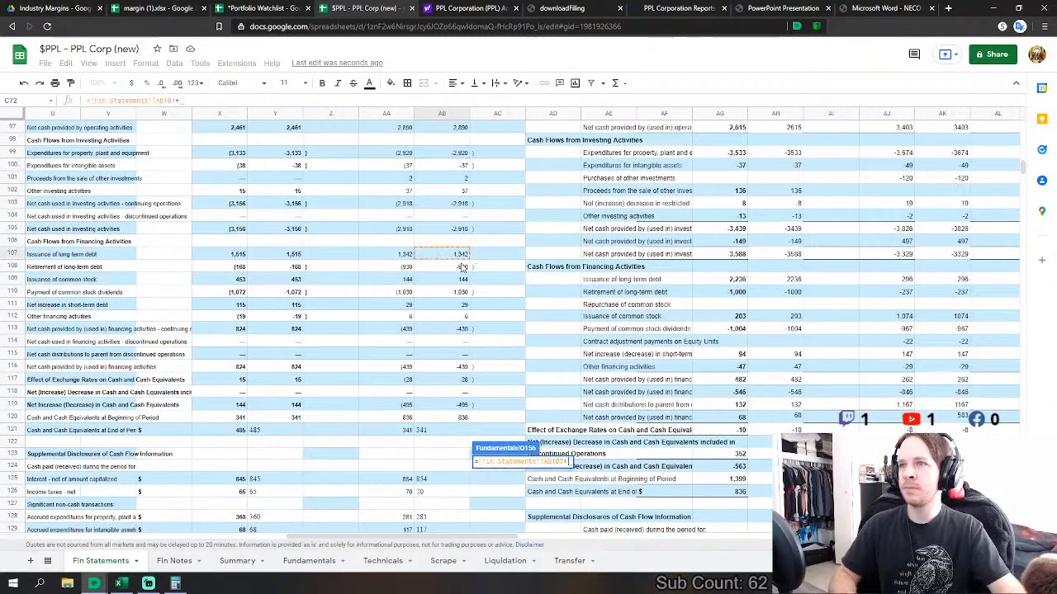
{"action": "type", "text": "+"}
{"action": "left_click", "coordinate": [464, 267]}
{"action": "type", "text": "+"}
{"action": "left_click", "coordinate": [464, 280]}
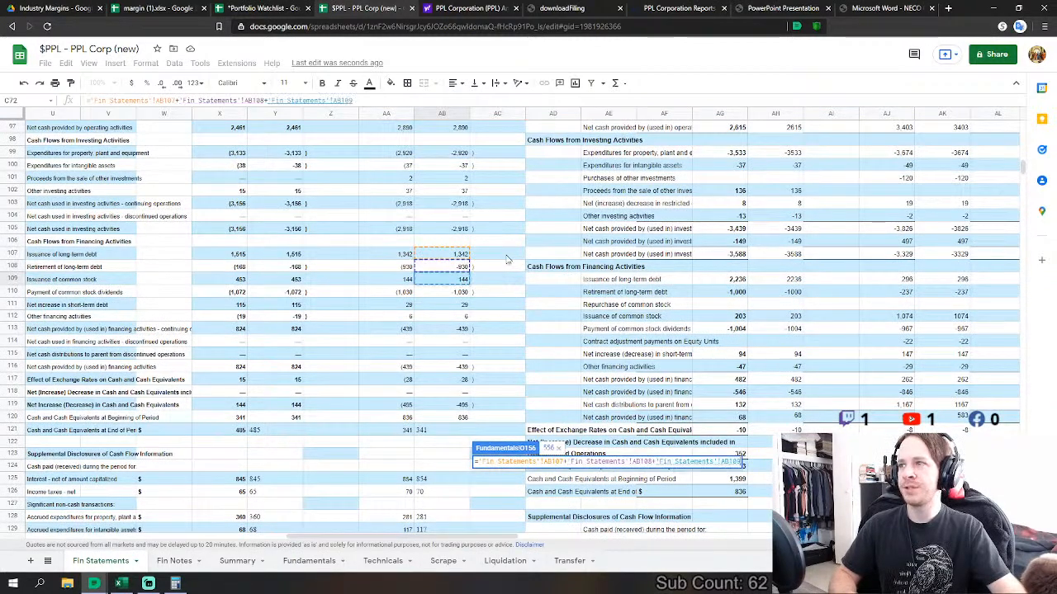
{"action": "type", "text": "+"}
{"action": "left_click", "coordinate": [463, 305]}
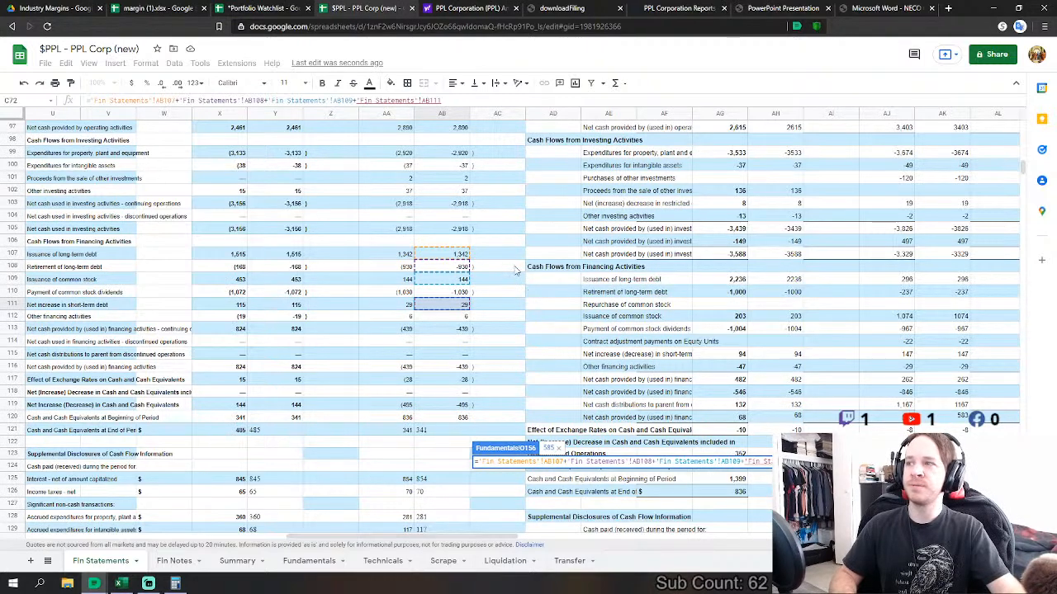
{"action": "key", "text": "Return"}
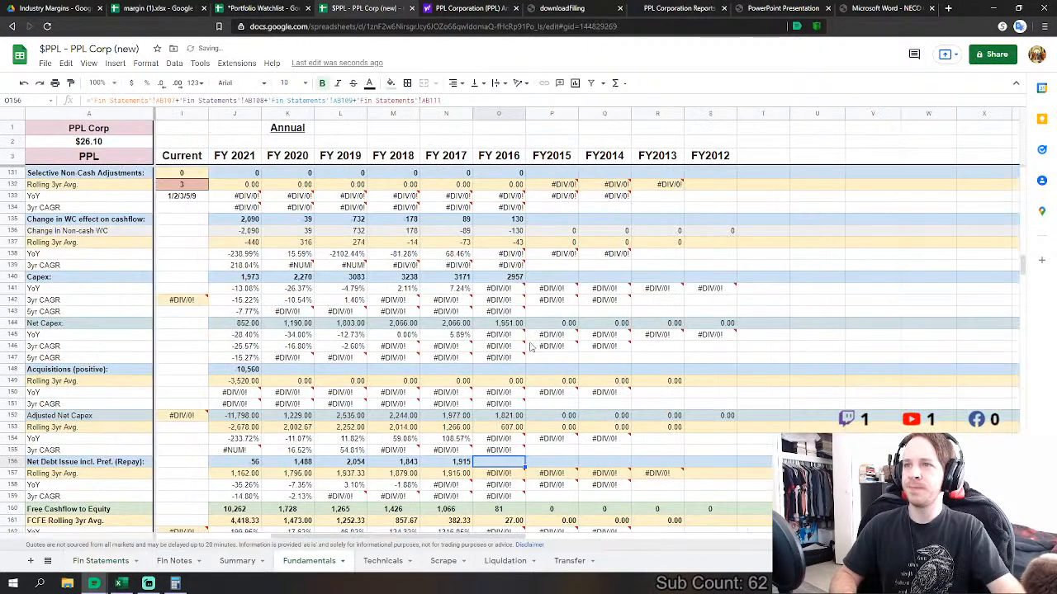
- Set FY 2016 Net Treasury Purchases to the negated 2016 issuance of common stock, -AB109 from Fin Statements
{"action": "scroll", "coordinate": [489, 398], "scroll_direction": "down", "scroll_amount": 5}
{"action": "left_click", "coordinate": [489, 396]}
{"action": "type", "text": "="}
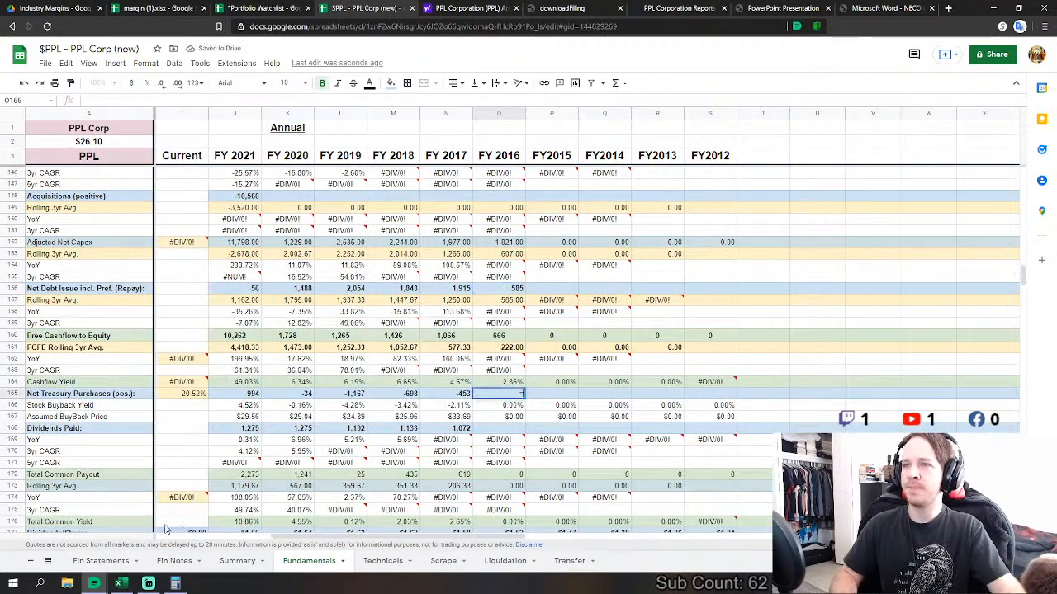
{"action": "left_click", "coordinate": [100, 560]}
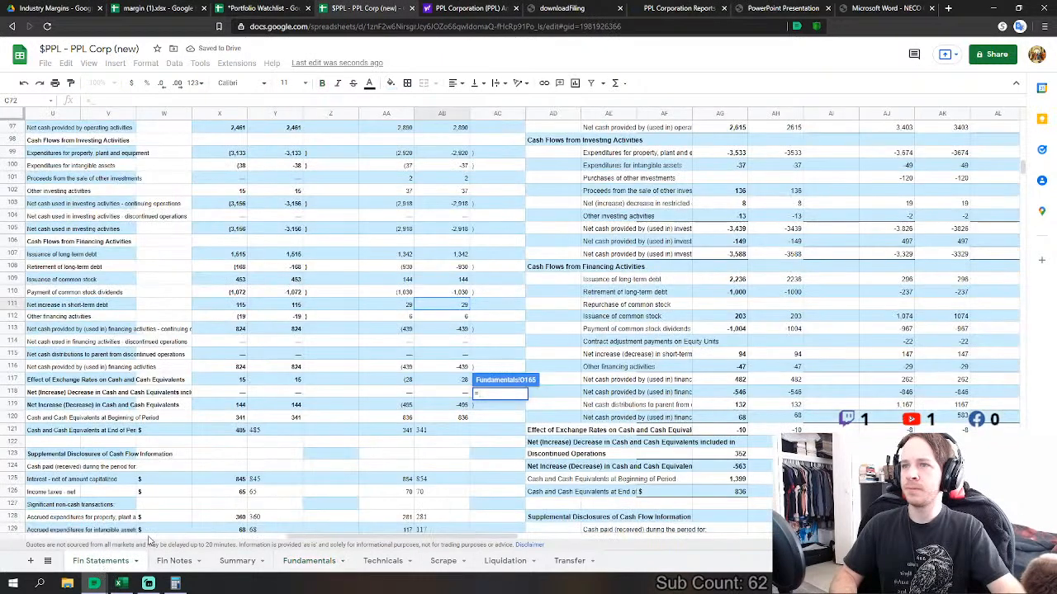
{"action": "left_click", "coordinate": [452, 280]}
{"action": "key", "text": "Return"}
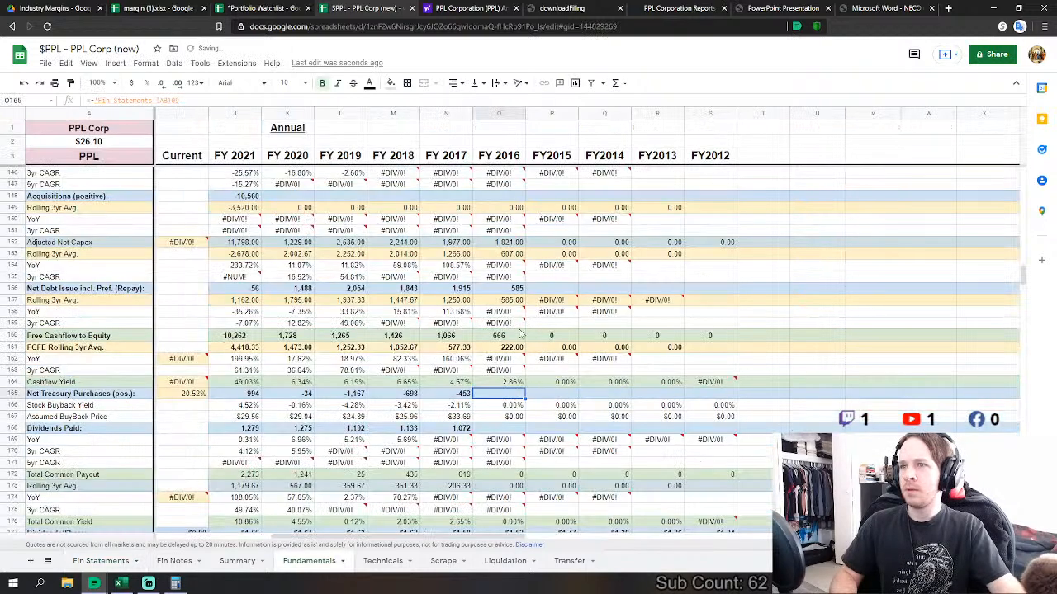
- Re-enter the FY 2016 Net Debt Issue formula as Fin Statements AB107+AB108+AB109+AB111
{"action": "left_click", "coordinate": [506, 291]}
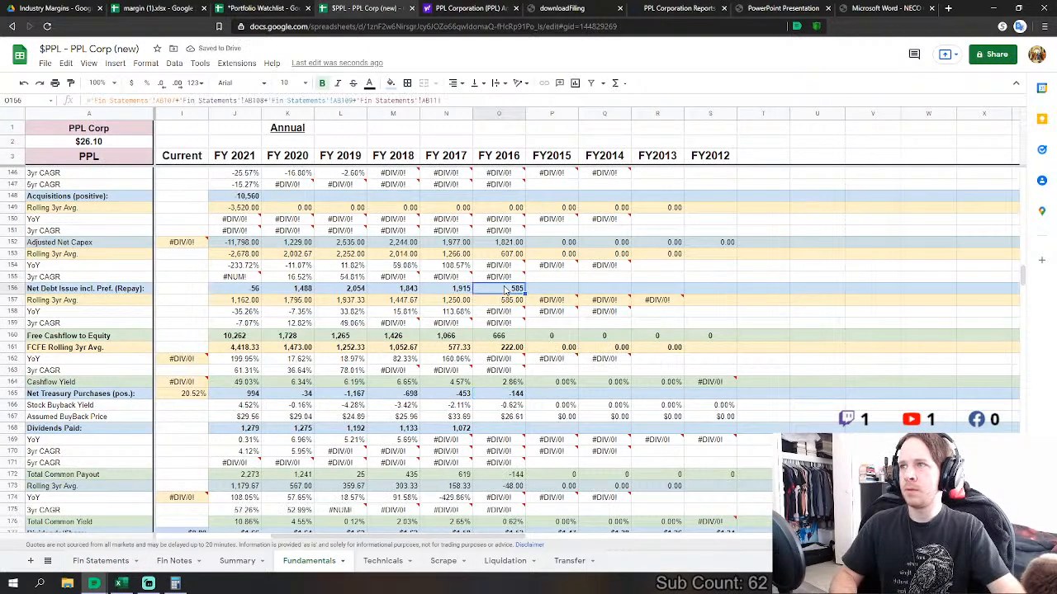
{"action": "type", "text": "="}
{"action": "left_click", "coordinate": [103, 561]}
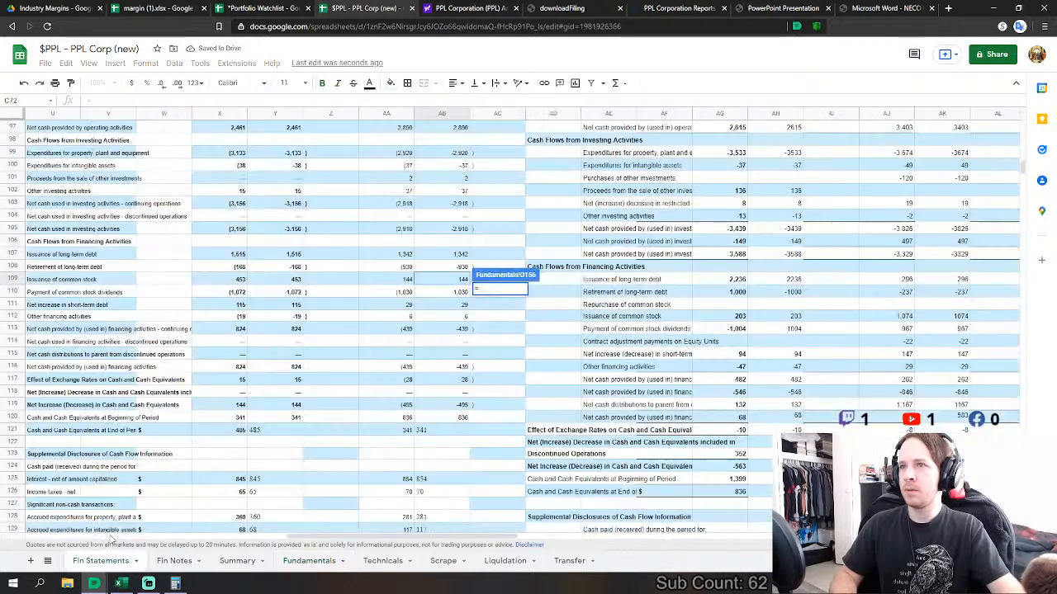
{"action": "left_click", "coordinate": [454, 256]}
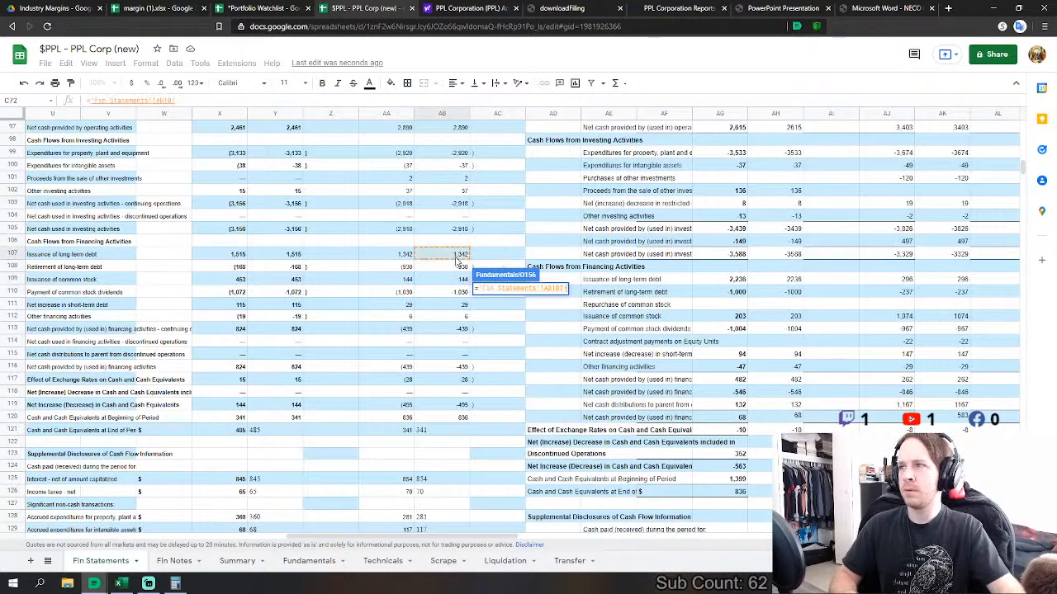
{"action": "type", "text": "+"}
{"action": "left_click", "coordinate": [461, 267]}
{"action": "type", "text": "+"}
{"action": "left_click", "coordinate": [465, 281]}
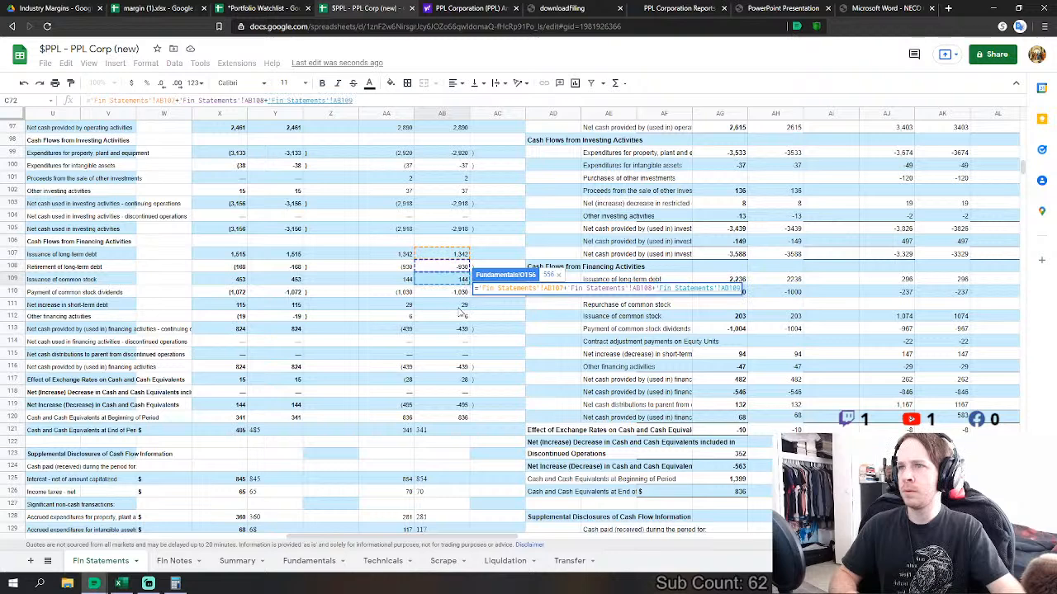
{"action": "type", "text": "+"}
{"action": "left_click", "coordinate": [460, 307]}
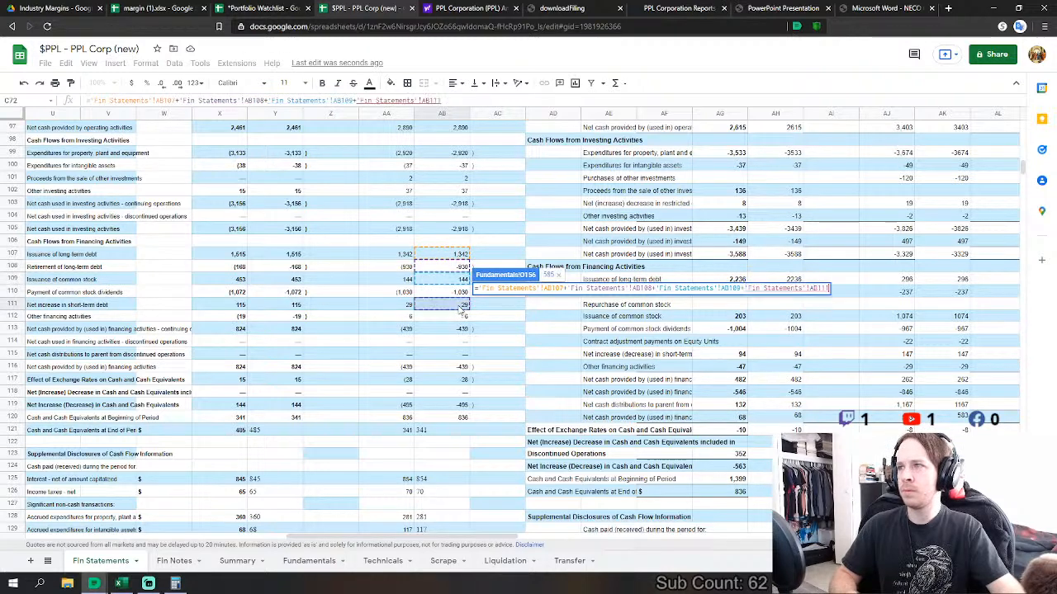
{"action": "key", "text": "Return"}
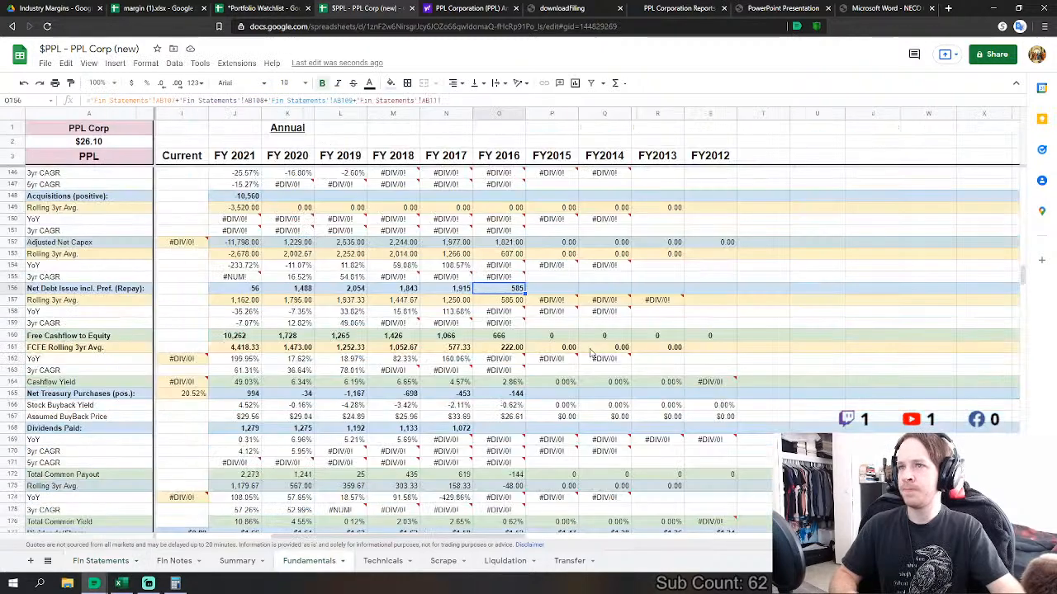
- Set FY 2016 Dividends Paid to the negated 2016 common stock dividend payment, -AB110 from Fin Statements
{"action": "left_click", "coordinate": [498, 427]}
{"action": "type", "text": "="}
{"action": "left_click", "coordinate": [95, 564]}
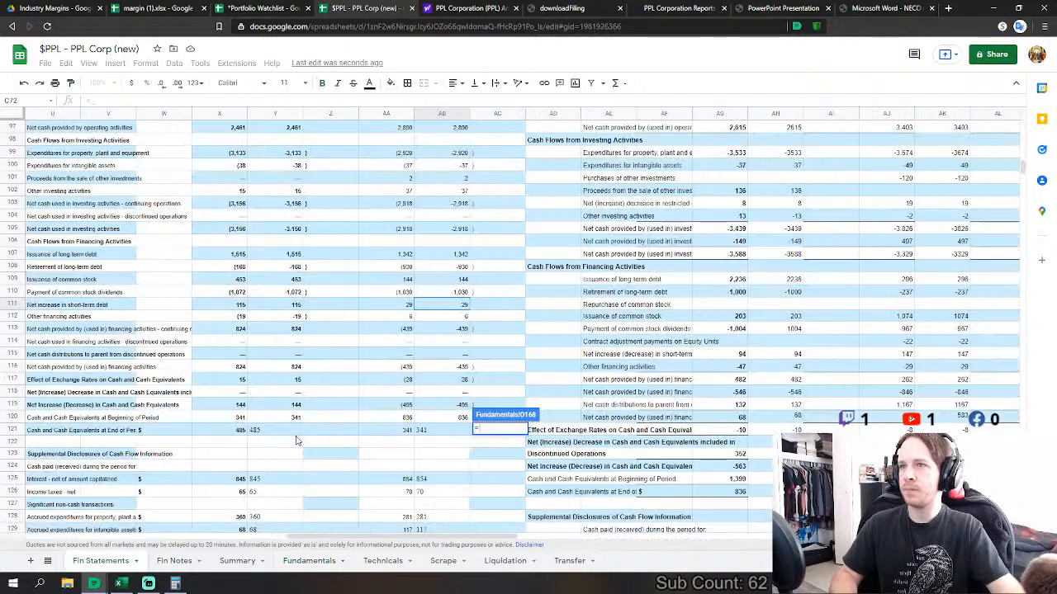
{"action": "left_click", "coordinate": [454, 294]}
{"action": "key", "text": "Return"}
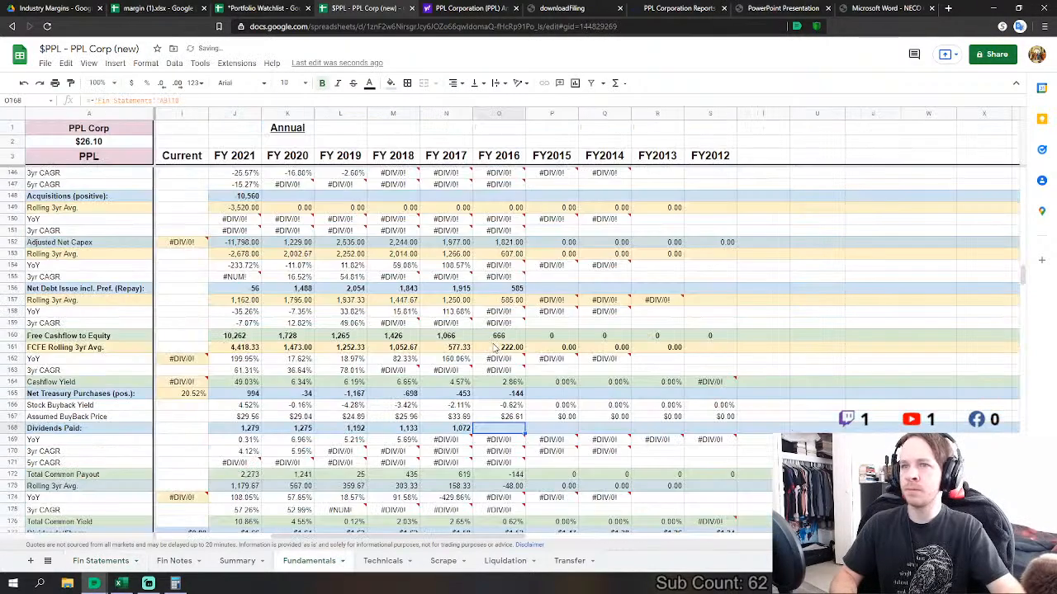
- Link FY 2016 Cash & Equivalents in the Balance Sheets section to Fin Statements AB170
{"action": "scroll", "coordinate": [500, 355], "scroll_direction": "down", "scroll_amount": 6}
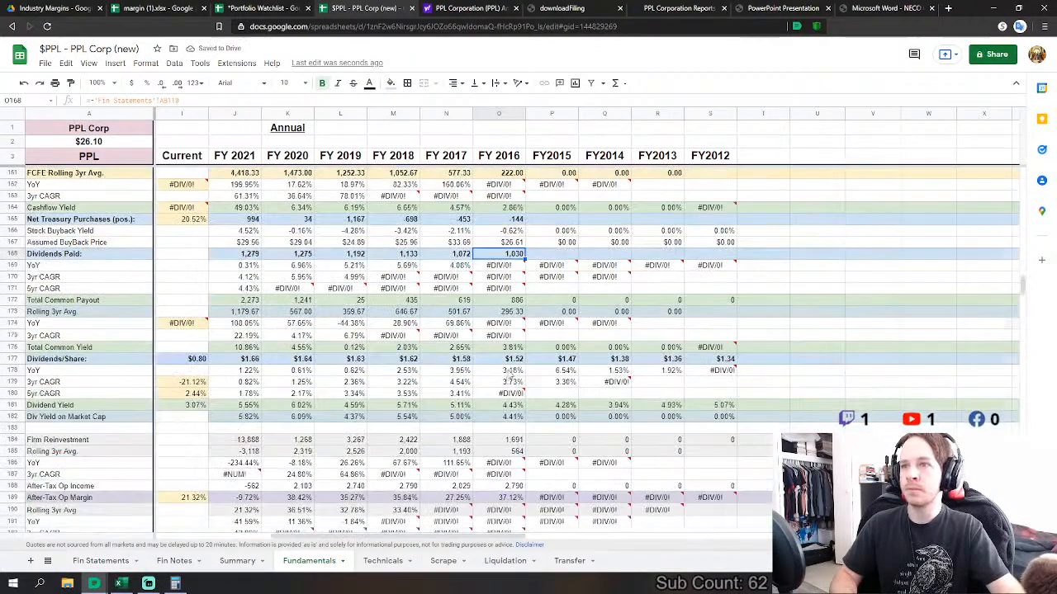
{"action": "scroll", "coordinate": [500, 381], "scroll_direction": "down", "scroll_amount": 4}
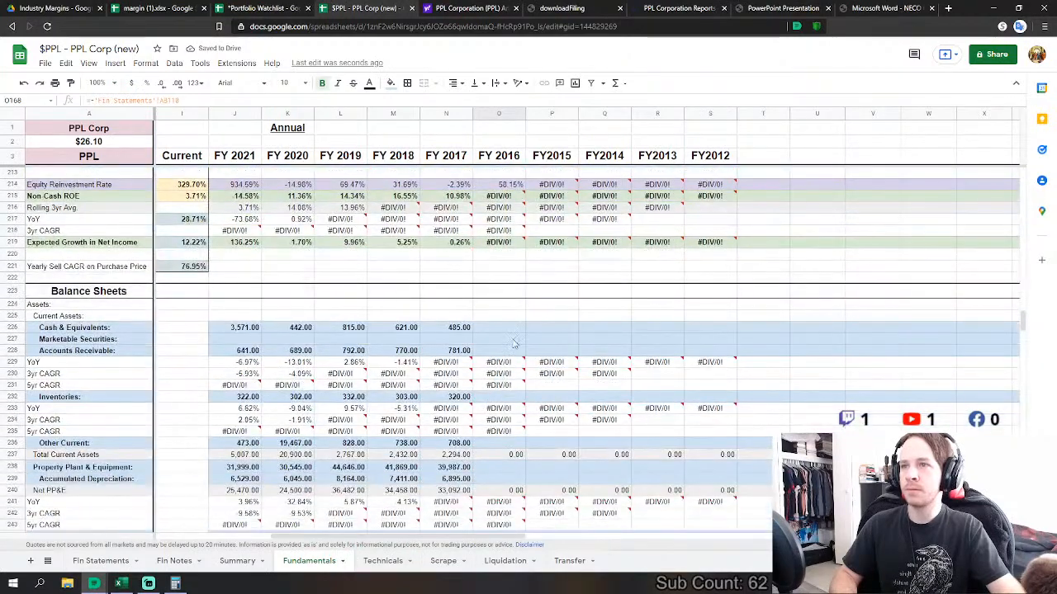
{"action": "left_click", "coordinate": [512, 329]}
{"action": "type", "text": "="}
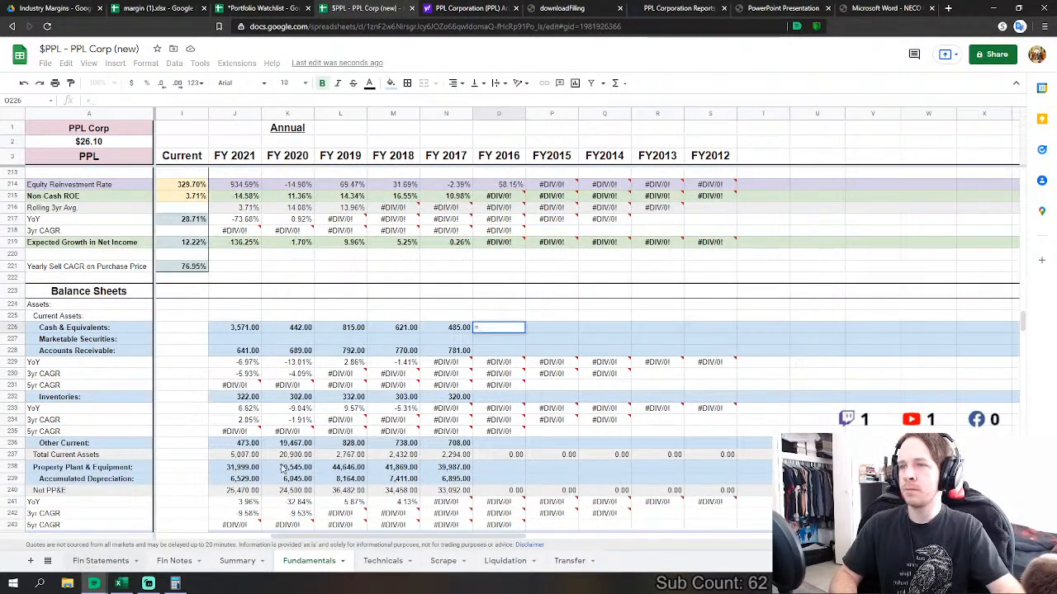
{"action": "left_click", "coordinate": [101, 561]}
{"action": "scroll", "coordinate": [446, 381], "scroll_direction": "down", "scroll_amount": 10}
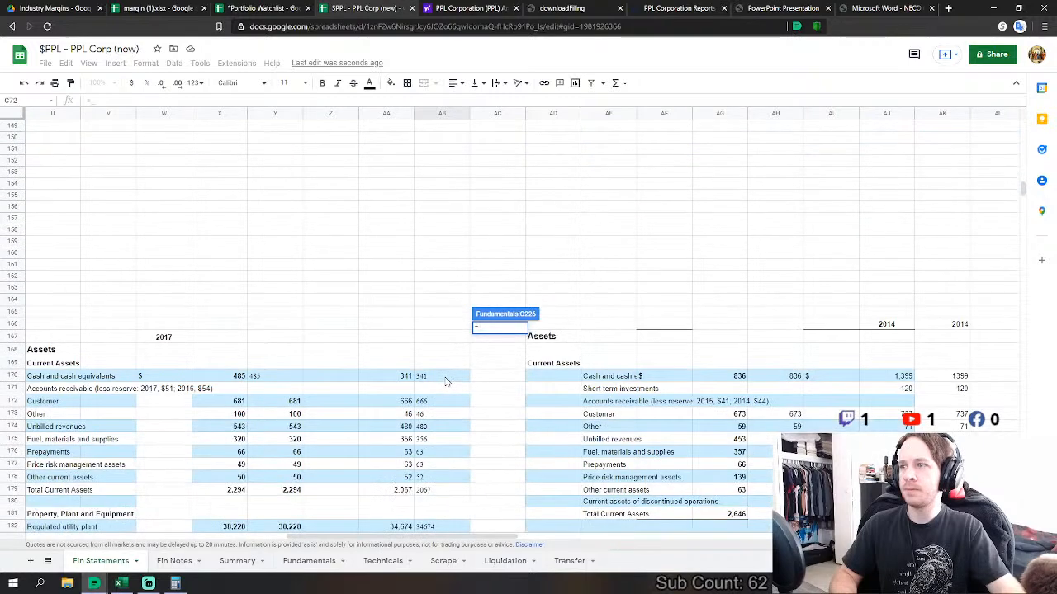
{"action": "left_click", "coordinate": [446, 379]}
{"action": "key", "text": "Return"}
- Set FY 2016 Accounts Receivable to the sum of customer and other receivables, Fin Statements AB172 and AB173
{"action": "left_click", "coordinate": [499, 351]}
{"action": "type", "text": "="}
{"action": "left_click", "coordinate": [95, 561]}
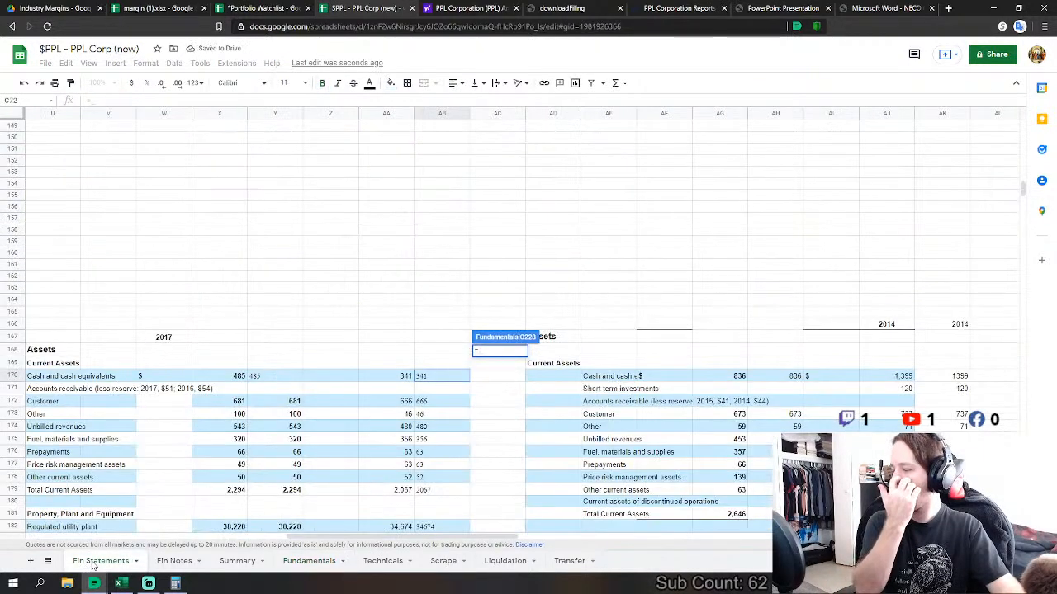
{"action": "left_click", "coordinate": [426, 405]}
{"action": "key", "text": "Return"}
- Link FY 2016 Inventories to the 2016 fuel, materials and supplies in Fin Statements AB175
{"action": "left_click", "coordinate": [499, 338]}
{"action": "type", "text": "="}
{"action": "left_click", "coordinate": [100, 562]}
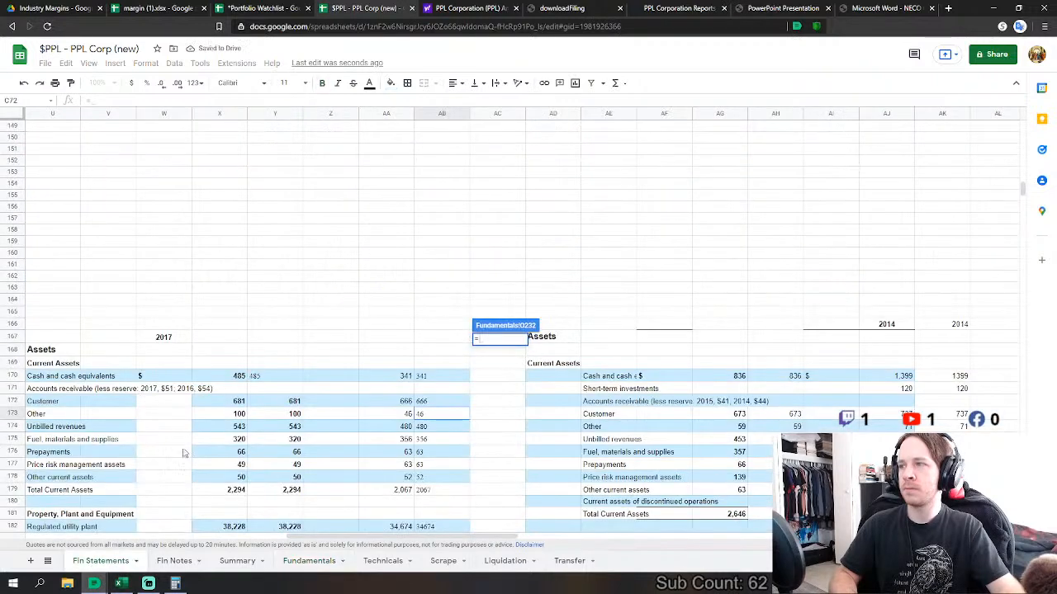
{"action": "left_click", "coordinate": [433, 443]}
{"action": "key", "text": "Return"}
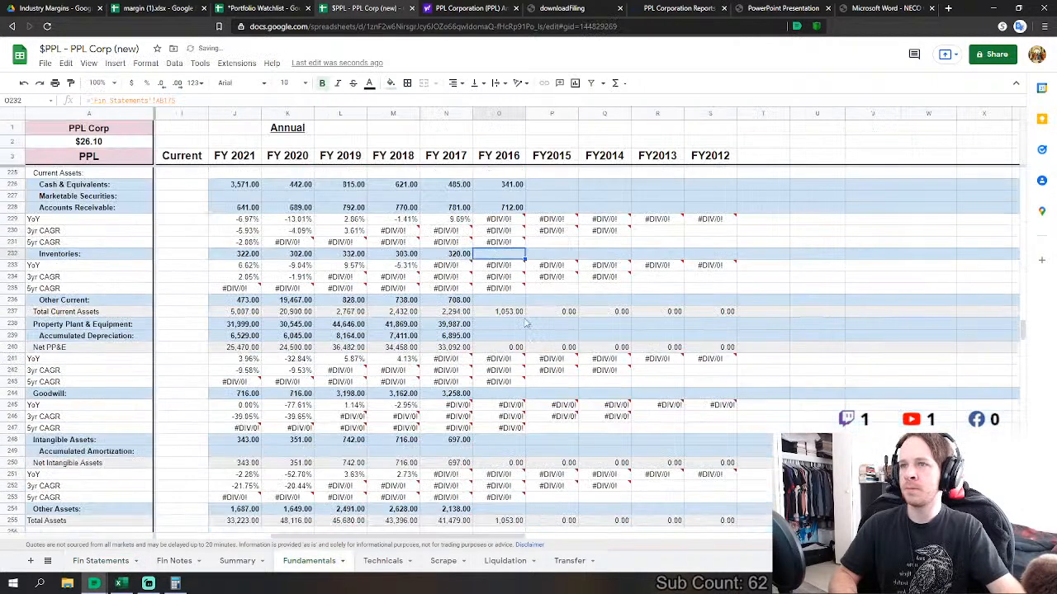
- Set FY 2016 Other Current assets to the sum of Fin Statements AB174, AB176, AB177 and AB178
{"action": "left_click", "coordinate": [518, 303]}
{"action": "type", "text": "="}
{"action": "left_click", "coordinate": [100, 562]}
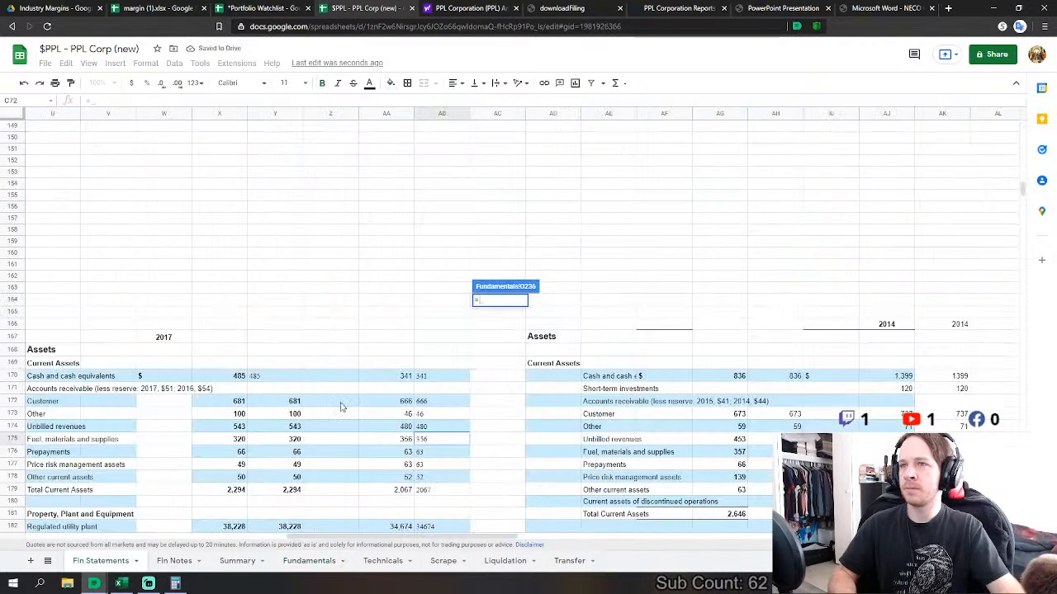
{"action": "left_click", "coordinate": [439, 428]}
{"action": "type", "text": "+"}
{"action": "left_click", "coordinate": [437, 453]}
{"action": "type", "text": "+"}
{"action": "left_click", "coordinate": [441, 465]}
{"action": "type", "text": "+"}
{"action": "left_click", "coordinate": [442, 479]}
{"action": "scroll", "coordinate": [558, 430], "scroll_direction": "down", "scroll_amount": 3}
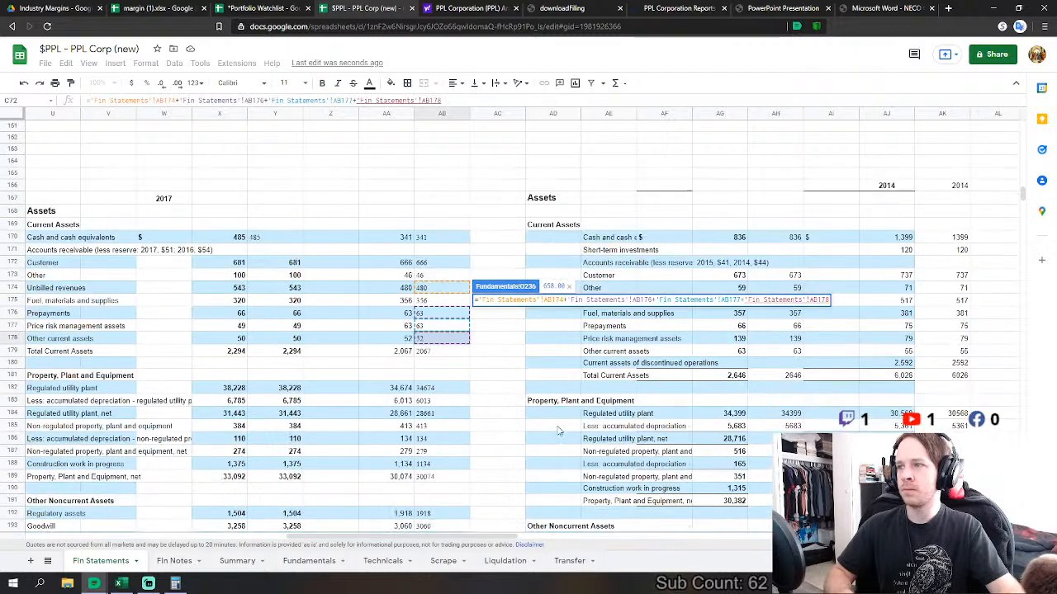
{"action": "key", "text": "Return"}
- Set FY 2016 Property Plant & Equipment to the sum of Fin Statements AB182, AB185 and AB188
{"action": "scroll", "coordinate": [540, 388], "scroll_direction": "down", "scroll_amount": 2}
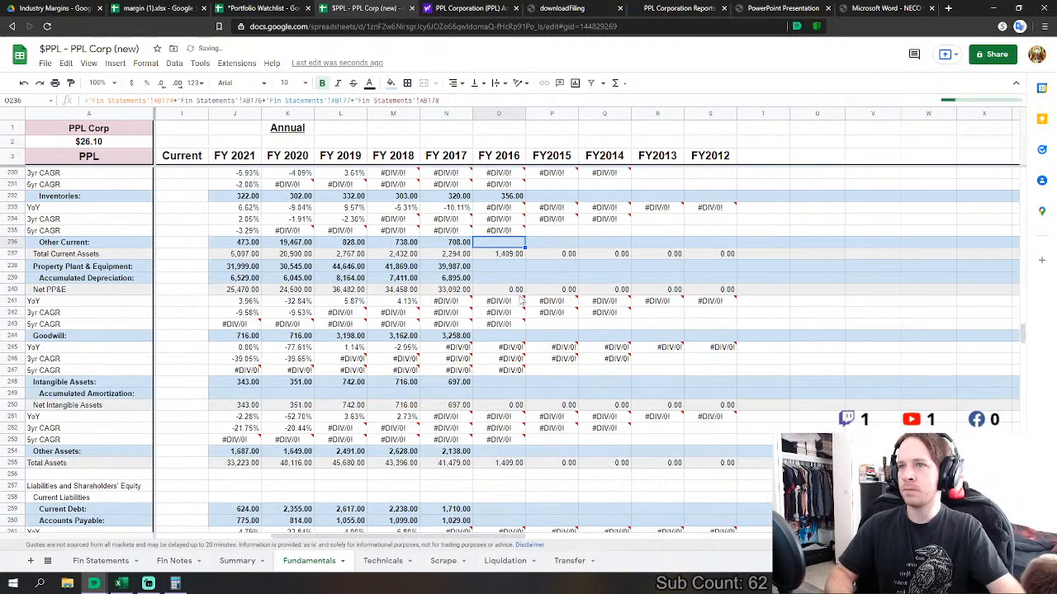
{"action": "left_click", "coordinate": [513, 267]}
{"action": "type", "text": "="}
{"action": "left_click", "coordinate": [99, 561]}
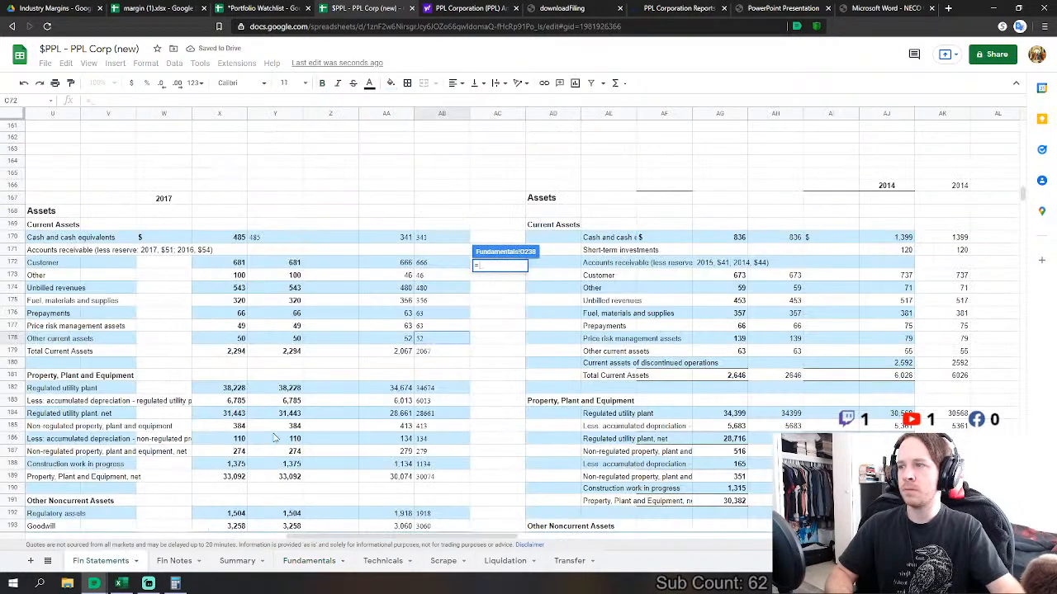
{"action": "left_click", "coordinate": [460, 391]}
{"action": "type", "text": "+"}
{"action": "left_click", "coordinate": [442, 425]}
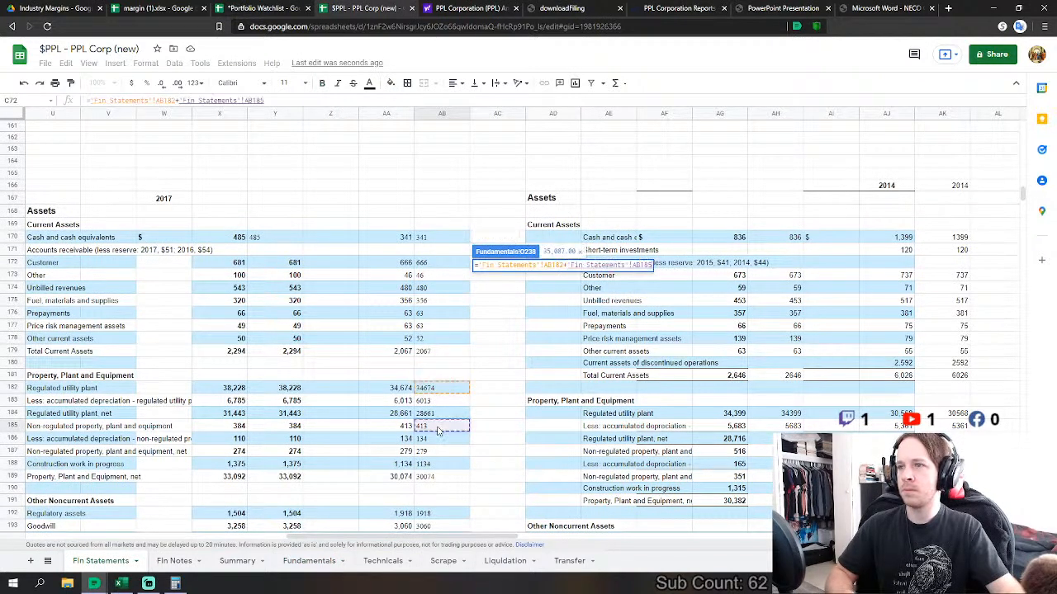
{"action": "type", "text": "+"}
{"action": "left_click", "coordinate": [437, 463]}
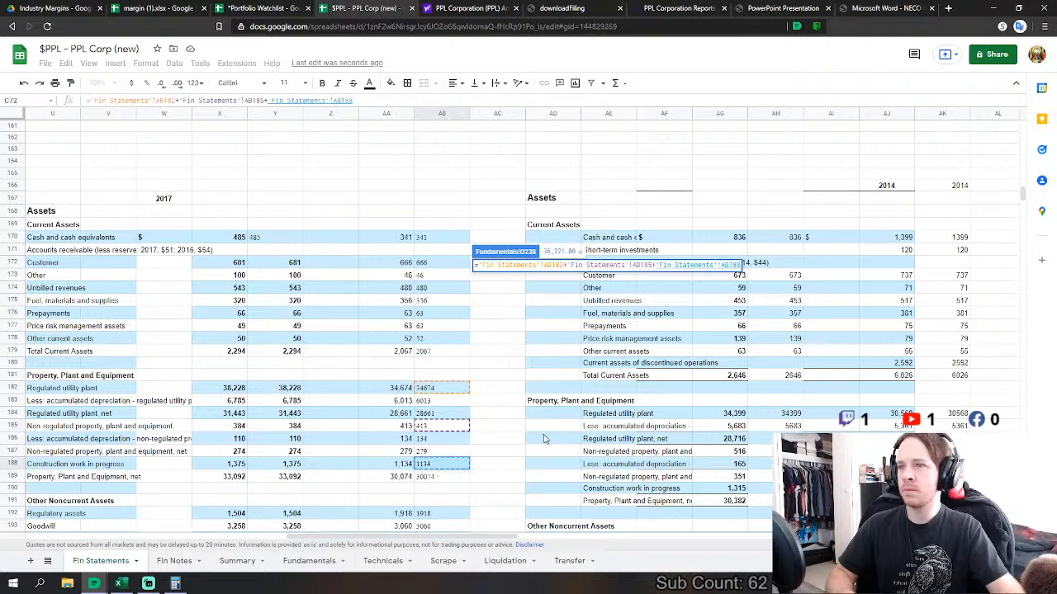
{"action": "key", "text": "Return"}
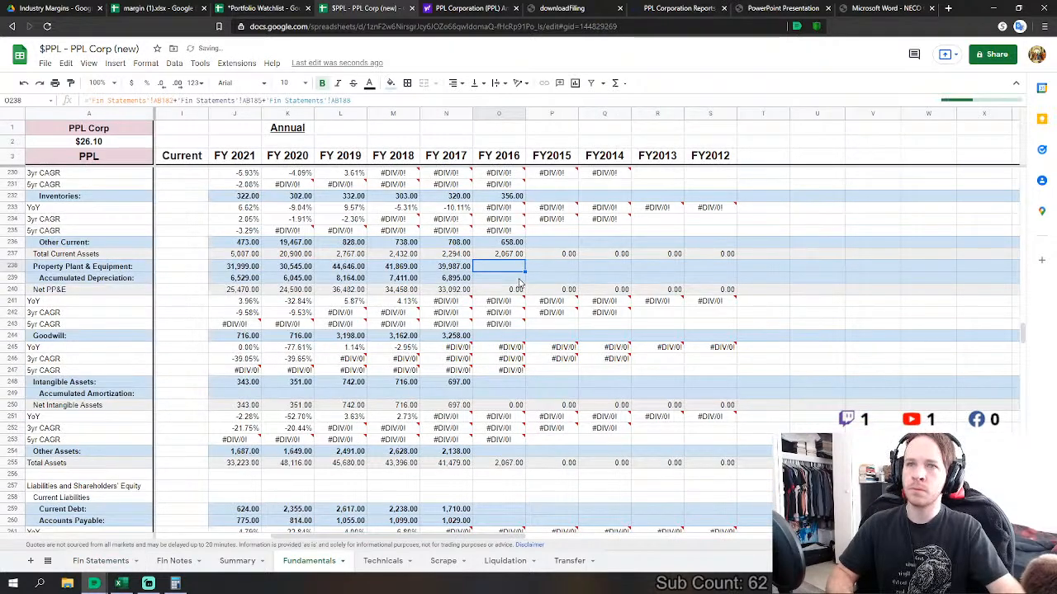
- Set FY 2016 Accumulated Depreciation to the sum of Fin Statements AB183 and AB186
{"action": "left_click", "coordinate": [518, 279]}
{"action": "type", "text": "="}
{"action": "left_click", "coordinate": [101, 560]}
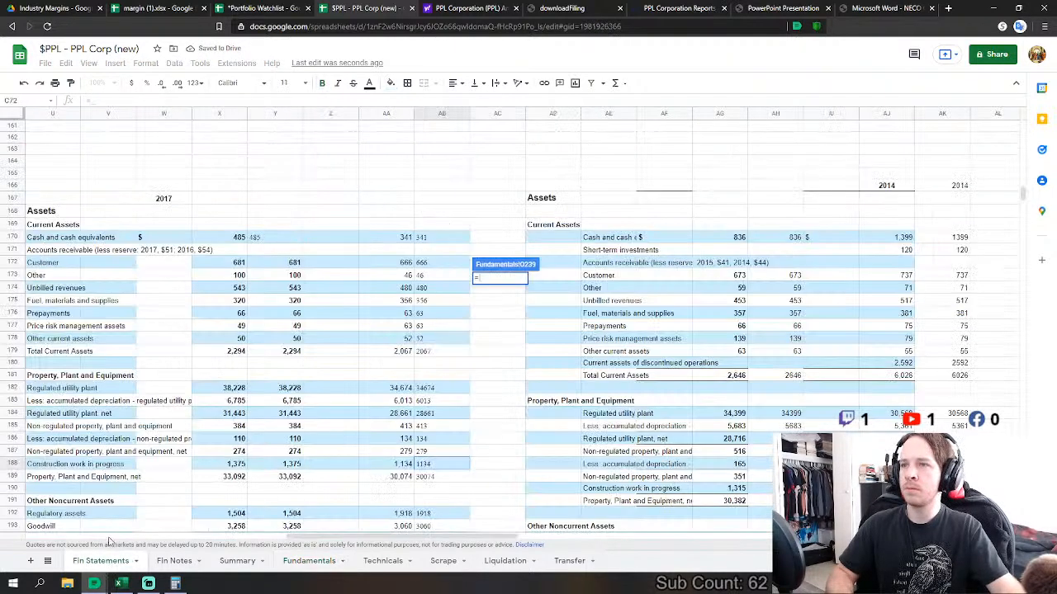
{"action": "left_click", "coordinate": [446, 401]}
{"action": "type", "text": "+"}
{"action": "left_click", "coordinate": [442, 440]}
{"action": "key", "text": "Return"}
- Begin a formula in the FY 2016 Goodwill cell and bring up the 2016 noncurrent assets on Fin Statements
{"action": "left_click", "coordinate": [512, 337]}
{"action": "type", "text": "="}
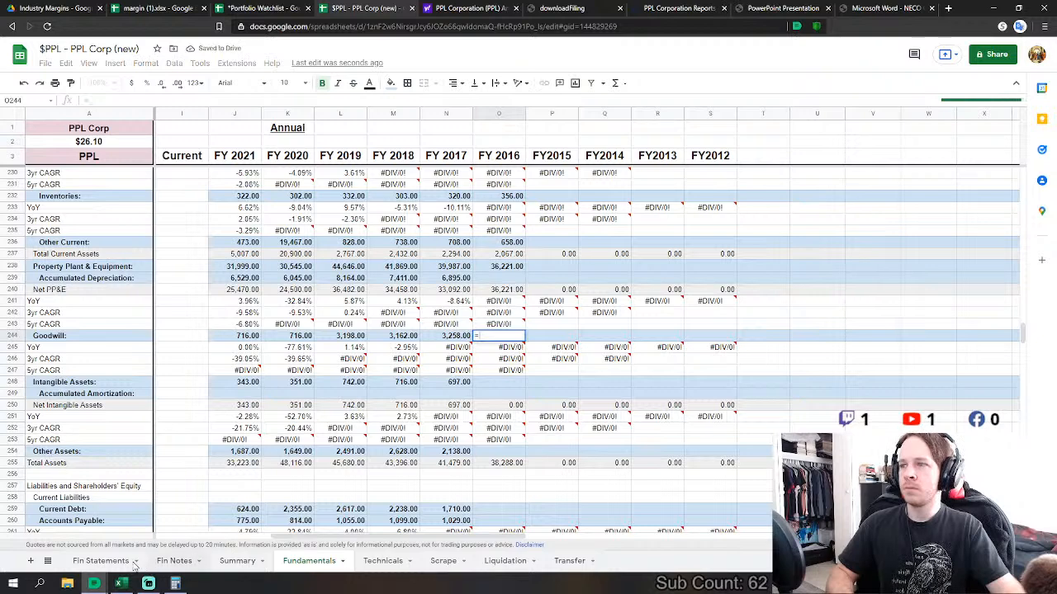
{"action": "left_click", "coordinate": [101, 561]}
{"action": "scroll", "coordinate": [416, 441], "scroll_direction": "down", "scroll_amount": 3}
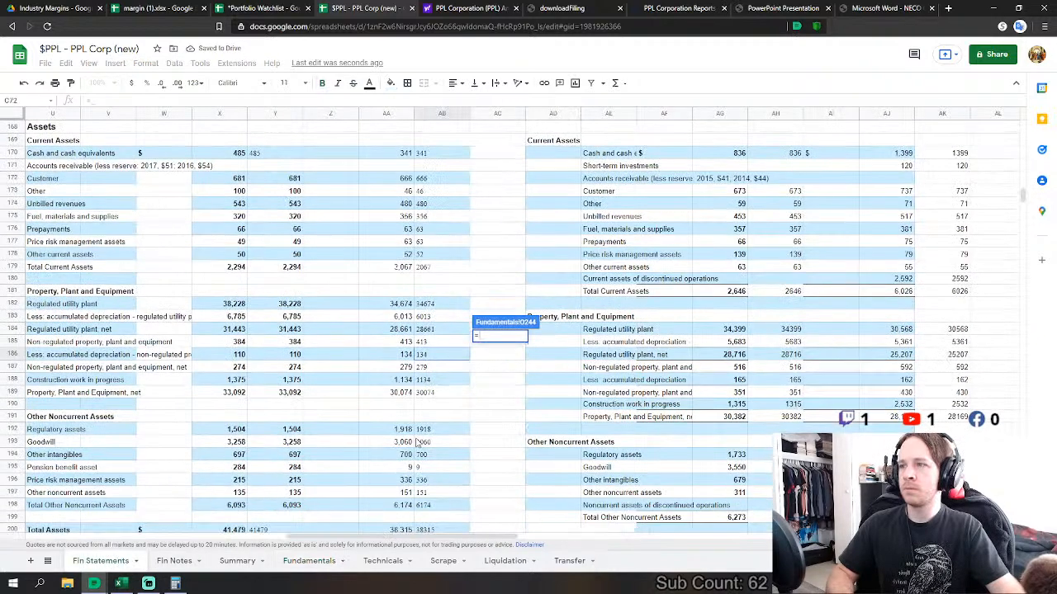
{"action": "left_click", "coordinate": [431, 429]}
{"action": "type", "text": "+"}
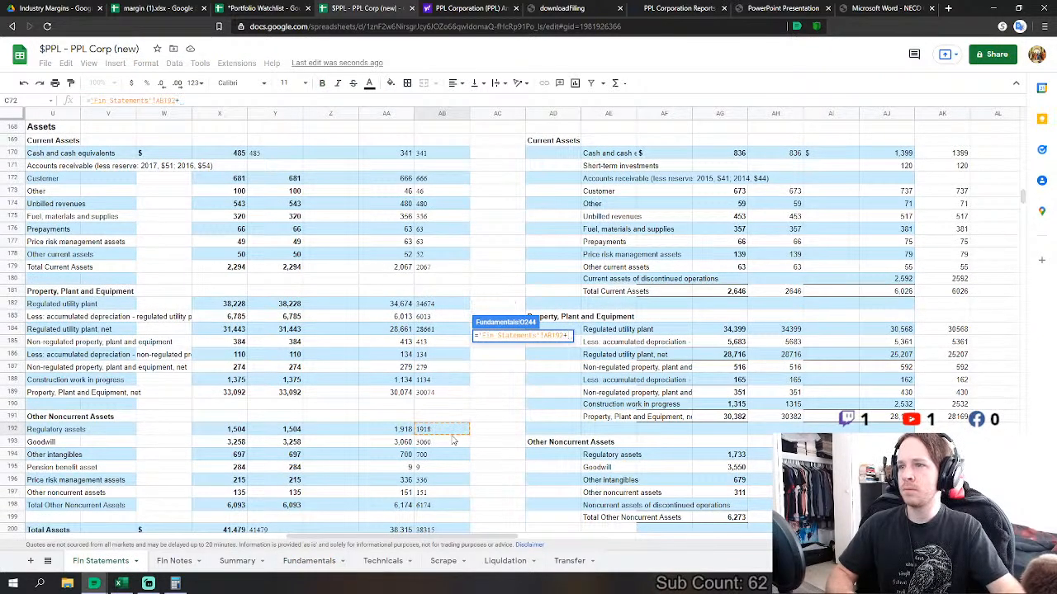
{"action": "key", "text": "BackSpace"}
{"action": "key", "text": "BackSpace"}
{"action": "key", "text": "BackSpace"}
{"action": "key", "text": "BackSpace"}
{"action": "key", "text": "BackSpace"}
{"action": "key", "text": "BackSpace"}
{"action": "key", "text": "BackSpace"}
{"action": "key", "text": "BackSpace"}
{"action": "key", "text": "BackSpace"}
{"action": "key", "text": "BackSpace"}
{"action": "key", "text": "BackSpace"}
{"action": "key", "text": "BackSpace"}
{"action": "key", "text": "BackSpace"}
{"action": "key", "text": "BackSpace"}
{"action": "key", "text": "BackSpace"}
{"action": "key", "text": "BackSpace"}
{"action": "key", "text": "BackSpace"}
{"action": "key", "text": "BackSpace"}
{"action": "key", "text": "BackSpace"}
{"action": "key", "text": "BackSpace"}
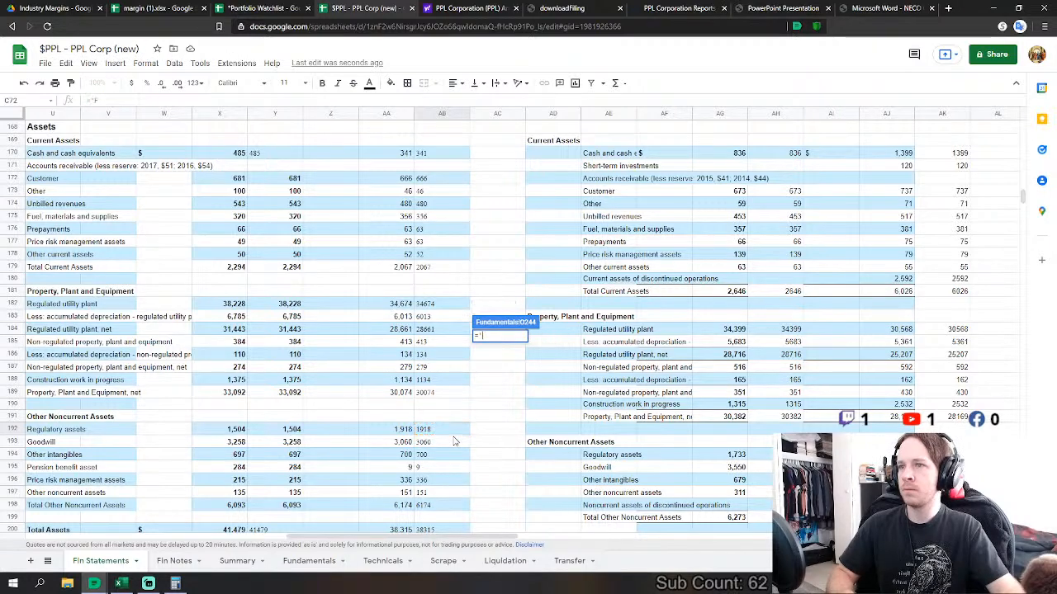
- Complete the FY 2016 Goodwill formula with a reference to Fin Statements AB193
{"action": "left_click", "coordinate": [431, 443]}
{"action": "key", "text": "Escape"}
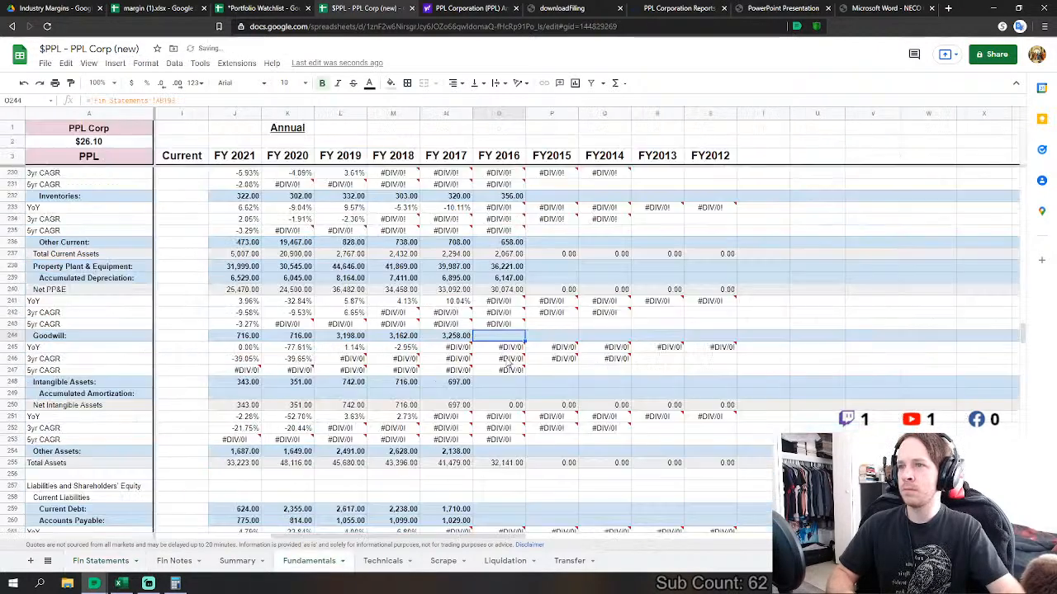
- Link FY 2016 Intangible Assets to the 2016 other intangibles in Fin Statements AB194
{"action": "left_click", "coordinate": [502, 382]}
{"action": "type", "text": "="}
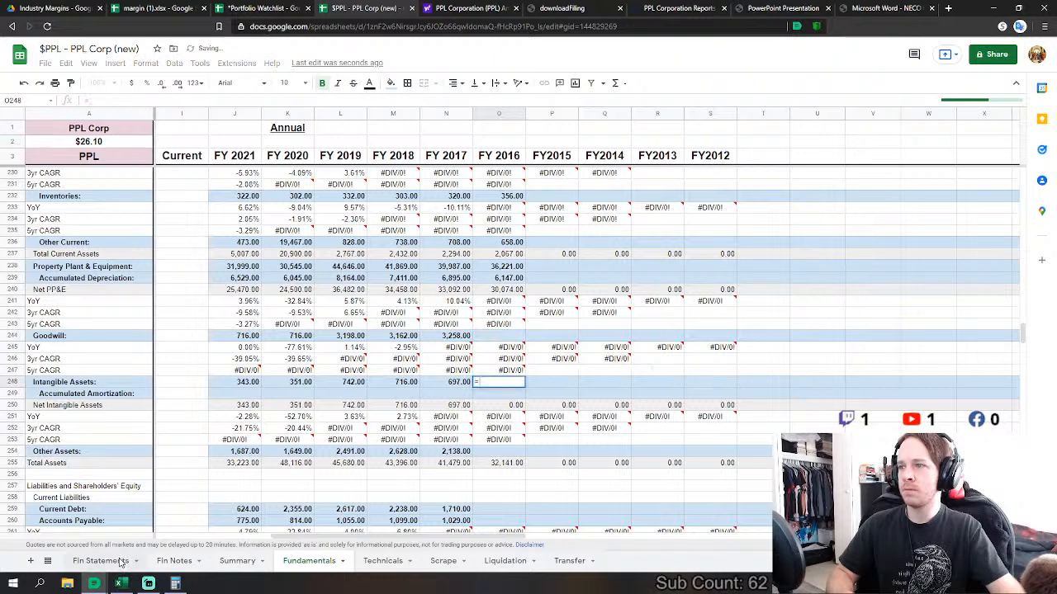
{"action": "left_click", "coordinate": [122, 562]}
{"action": "left_click", "coordinate": [512, 384]}
{"action": "key", "text": "Return"}
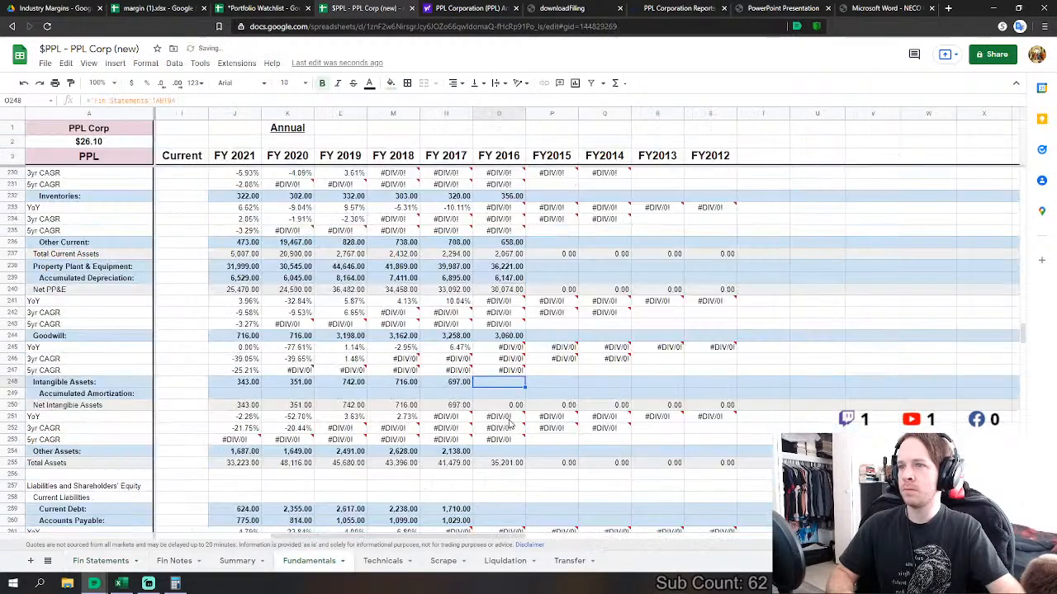
- Set FY 2016 Other Assets to the sum of Fin Statements AB192, AB195, AB196 and AB197
{"action": "left_click", "coordinate": [500, 451]}
{"action": "type", "text": "="}
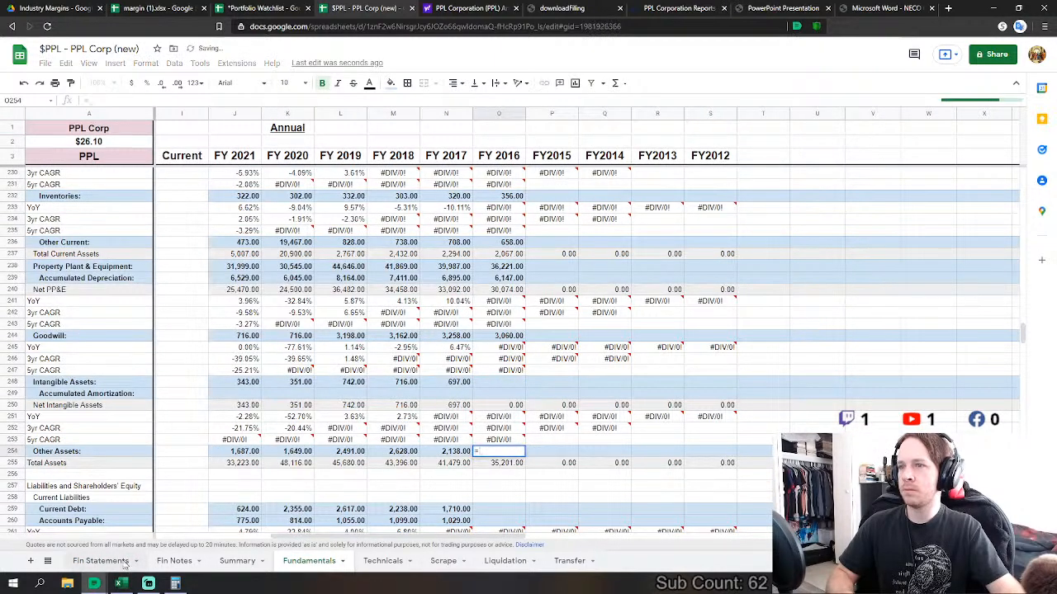
{"action": "left_click", "coordinate": [124, 562]}
{"action": "left_click", "coordinate": [419, 430]}
{"action": "type", "text": "+"}
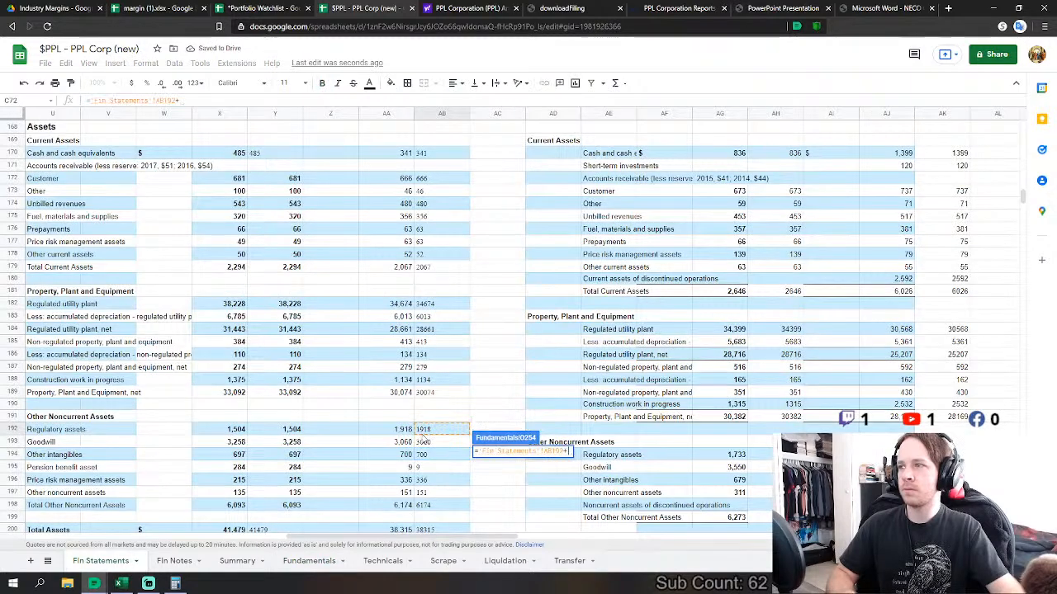
{"action": "left_click", "coordinate": [426, 469]}
{"action": "type", "text": "+"}
{"action": "left_click", "coordinate": [426, 480]}
{"action": "type", "text": "+"}
{"action": "left_click", "coordinate": [426, 493]}
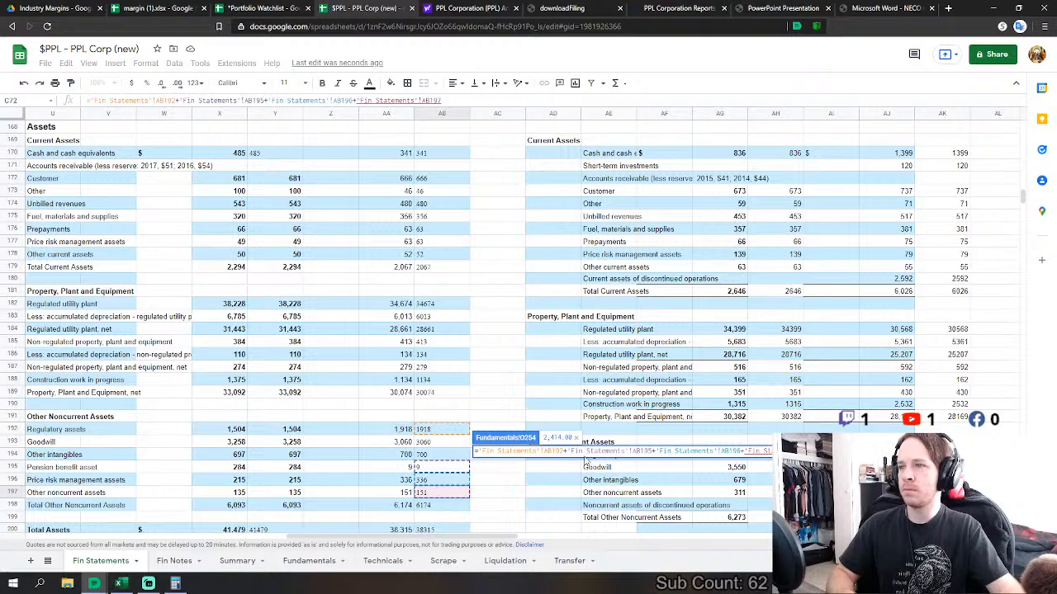
{"action": "scroll", "coordinate": [418, 469], "scroll_direction": "down", "scroll_amount": 2}
{"action": "key", "text": "Return"}
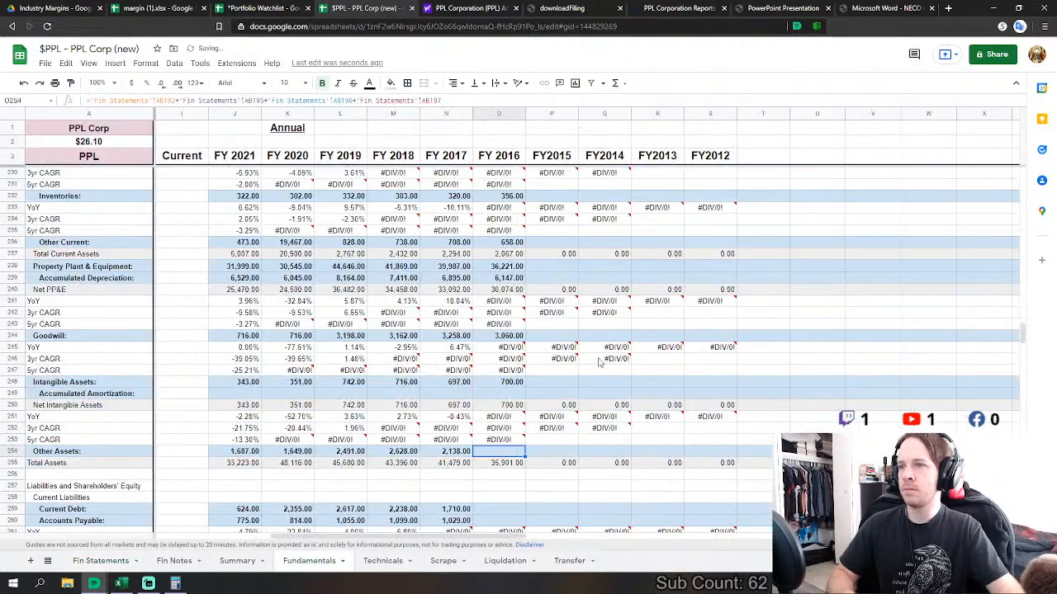
- Set FY 2016 Current Debt to the sum of short-term debt, long-term debt due within one year and interest in Fin Statements AB217, AB218 and AB221
{"action": "scroll", "coordinate": [591, 363], "scroll_direction": "down", "scroll_amount": 5}
{"action": "left_click", "coordinate": [499, 346]}
{"action": "type", "text": "="}
{"action": "left_click", "coordinate": [91, 561]}
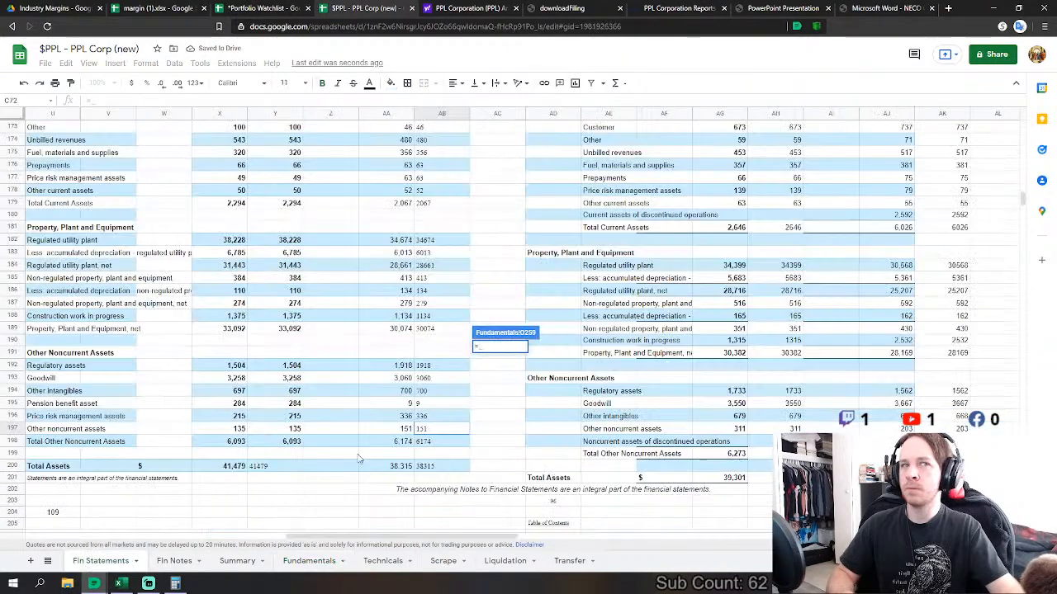
{"action": "scroll", "coordinate": [361, 432], "scroll_direction": "down", "scroll_amount": 10}
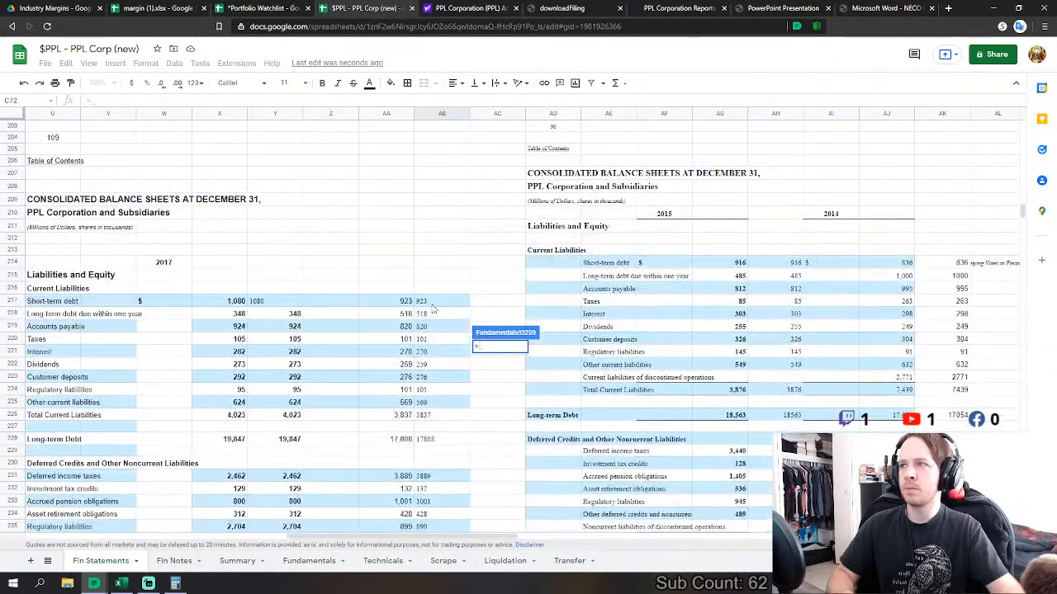
{"action": "left_click", "coordinate": [437, 302]}
{"action": "type", "text": "+"}
{"action": "left_click", "coordinate": [437, 314]}
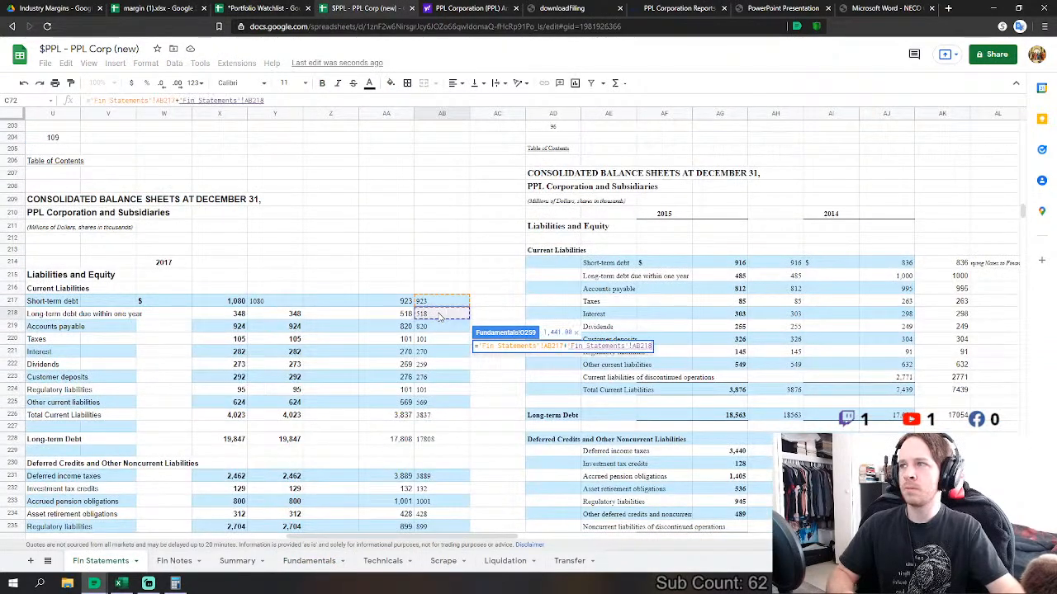
{"action": "type", "text": "+"}
{"action": "left_click", "coordinate": [438, 350]}
{"action": "key", "text": "Return"}
- Set FY 2016 Accounts Payable to the sum of 2016 accounts payable and taxes in Fin Statements AB219 and AB220
{"action": "left_click", "coordinate": [499, 358]}
{"action": "type", "text": "="}
{"action": "left_click", "coordinate": [101, 561]}
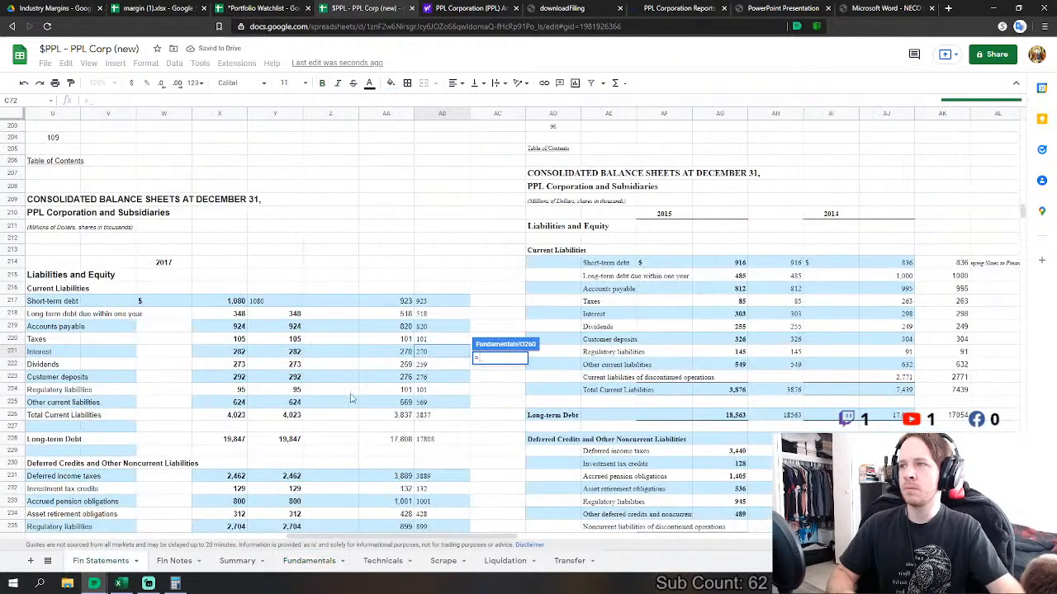
{"action": "left_click", "coordinate": [442, 326]}
{"action": "type", "text": "+"}
{"action": "left_click", "coordinate": [441, 340]}
{"action": "key", "text": "Return"}
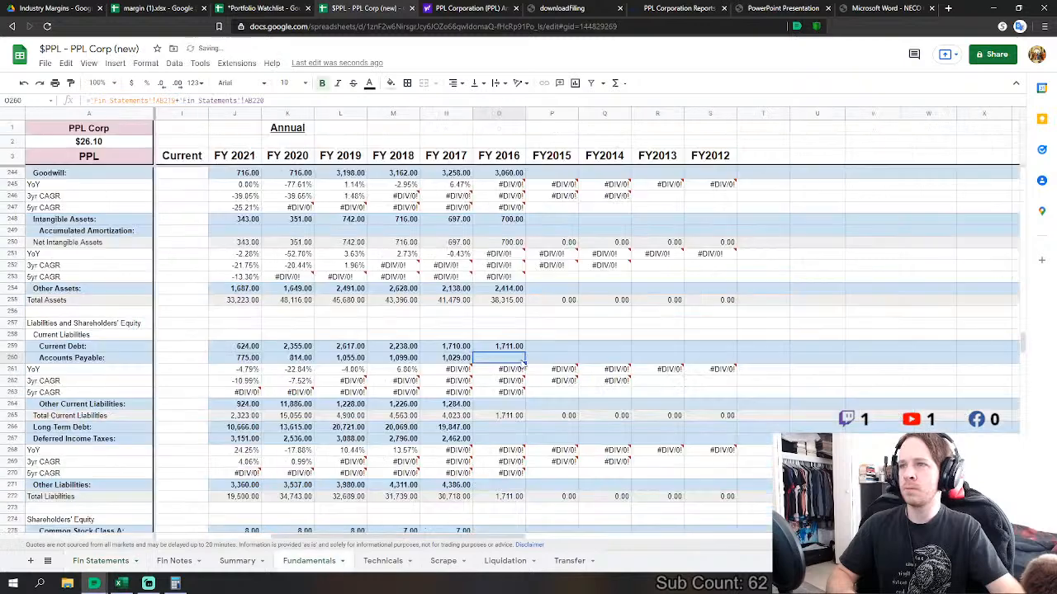
- Set FY 2016 Other Current Liabilities to the sum of Fin Statements AB222, AB223, AB224 and AB225
{"action": "left_click", "coordinate": [499, 404]}
{"action": "type", "text": "="}
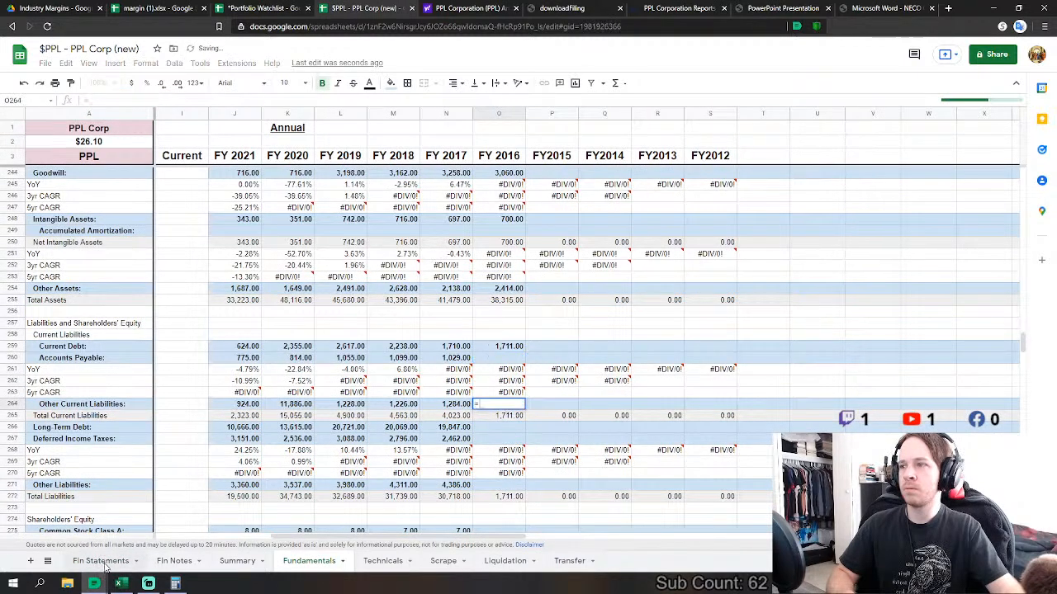
{"action": "left_click", "coordinate": [100, 560]}
{"action": "left_click", "coordinate": [442, 367]}
{"action": "type", "text": "+'Fin Statements'!AB223+"}
{"action": "left_click", "coordinate": [440, 377]}
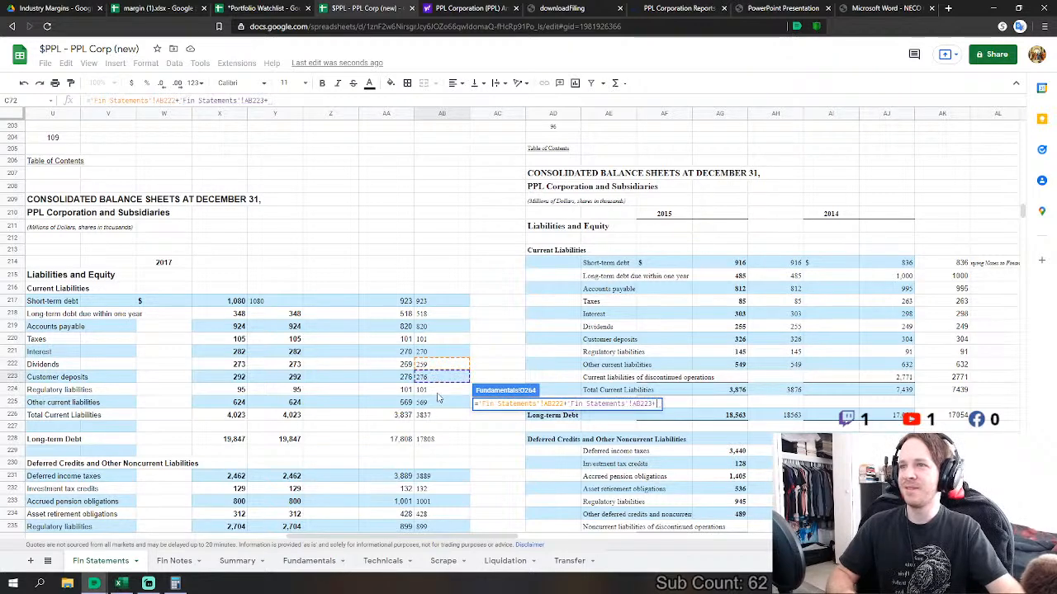
{"action": "type", "text": "+"}
{"action": "left_click", "coordinate": [440, 390]}
{"action": "type", "text": "+"}
{"action": "left_click", "coordinate": [440, 402]}
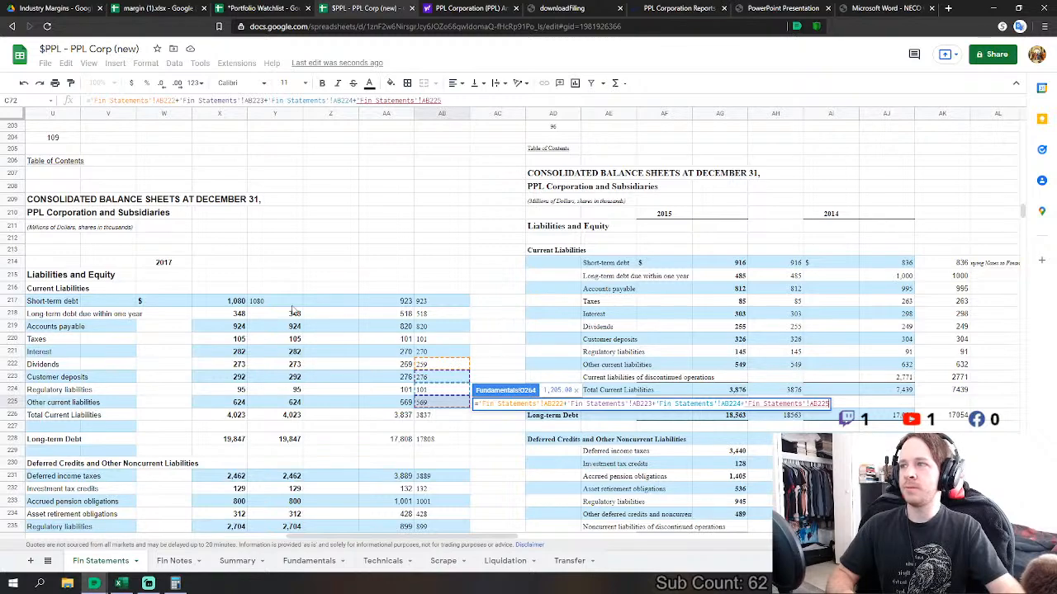
{"action": "key", "text": "Return"}
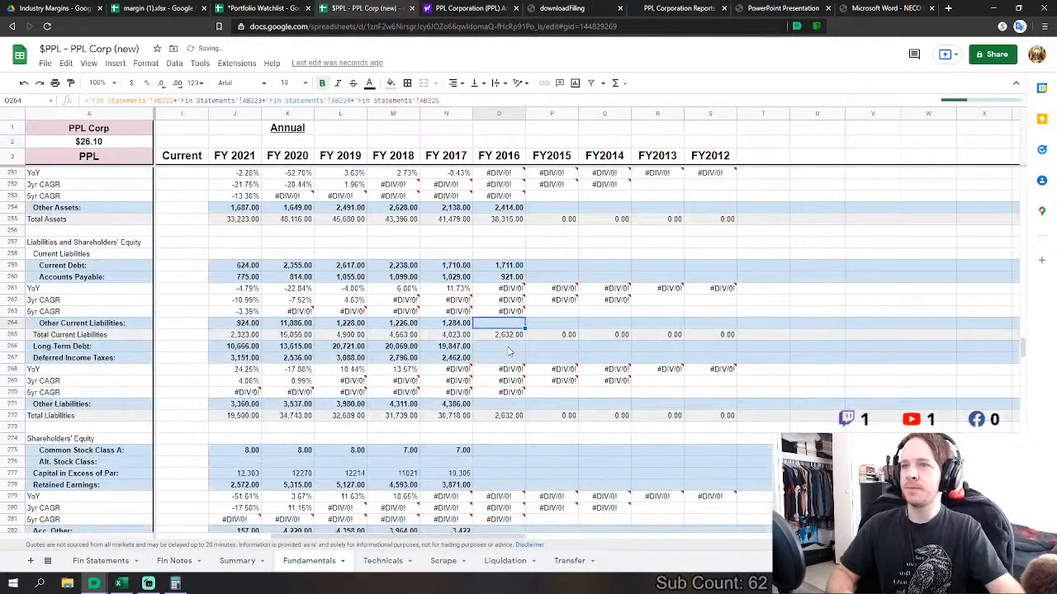
- Link FY 2016 Long-Term Debt to the 2016 long-term debt in Fin Statements AB228
{"action": "left_click", "coordinate": [510, 347]}
{"action": "type", "text": "="}
{"action": "left_click", "coordinate": [101, 561]}
{"action": "scroll", "coordinate": [420, 400], "scroll_direction": "down", "scroll_amount": 2}
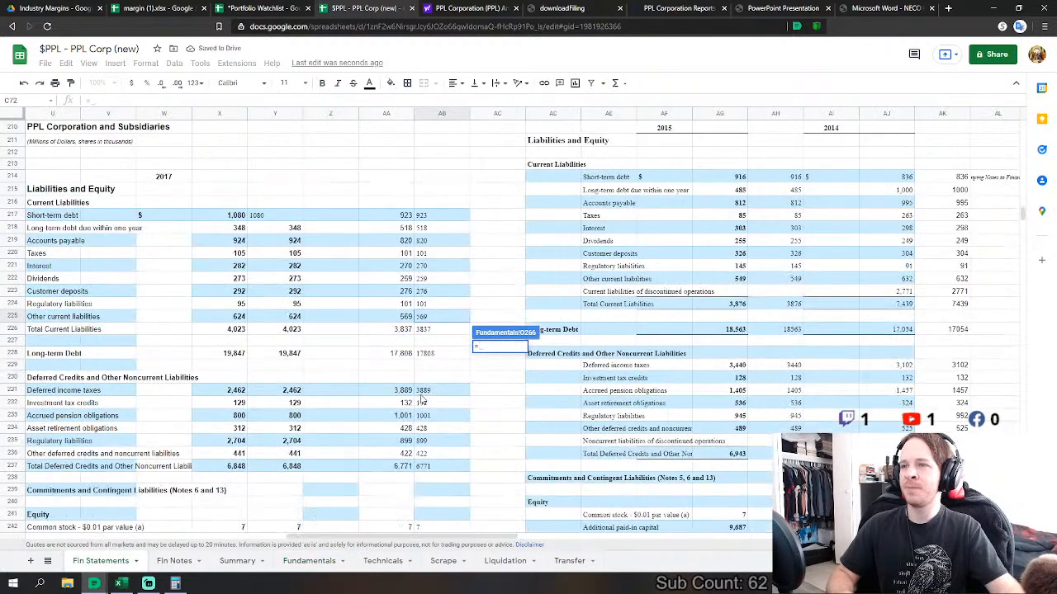
{"action": "left_click", "coordinate": [442, 355]}
{"action": "key", "text": "Return"}
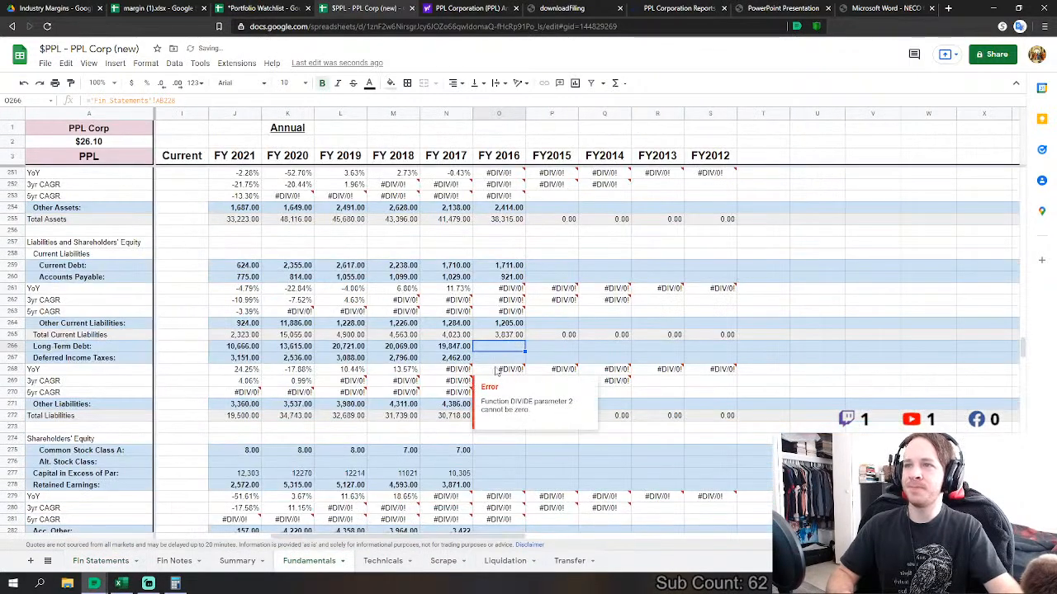
- Link FY 2016 Deferred Income Taxes to the 2016 deferred income taxes in Fin Statements AB231
{"action": "type", "text": "="}
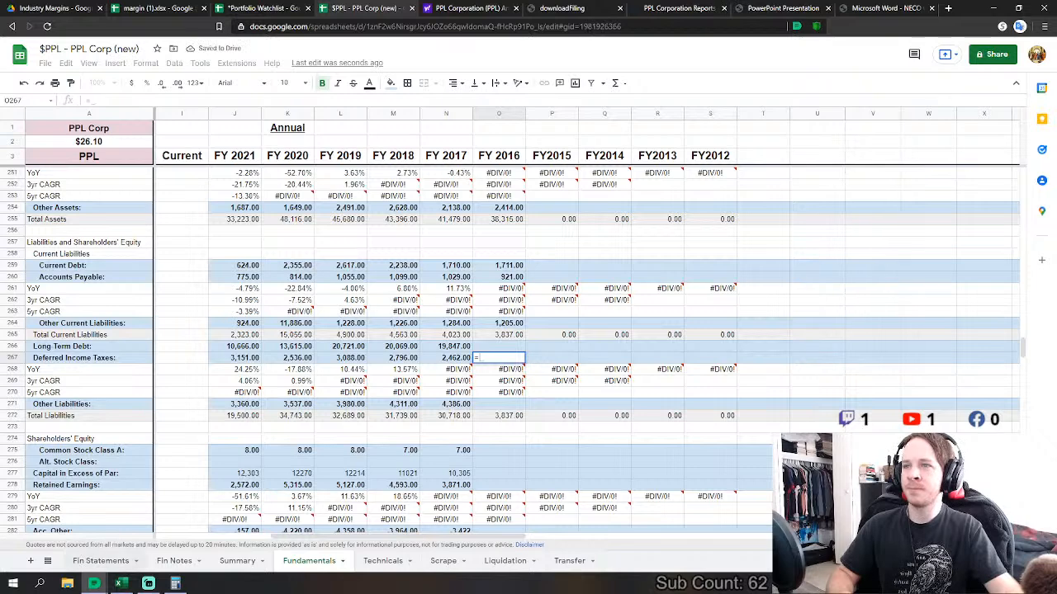
{"action": "left_click", "coordinate": [91, 560]}
{"action": "mouse_move", "coordinate": [94, 584]}
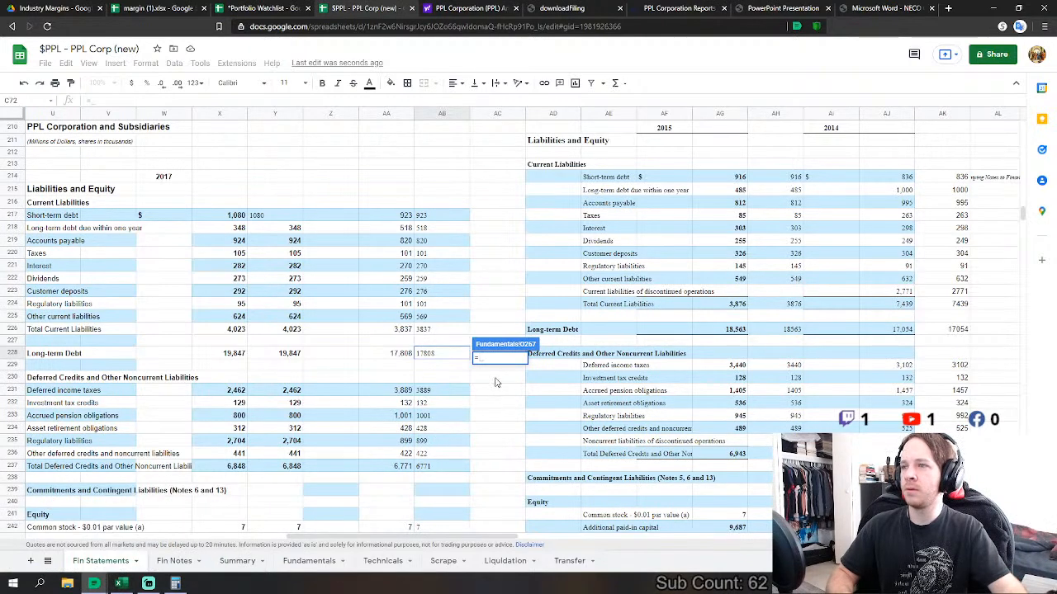
{"action": "left_click", "coordinate": [453, 392]}
{"action": "key", "text": "Return"}
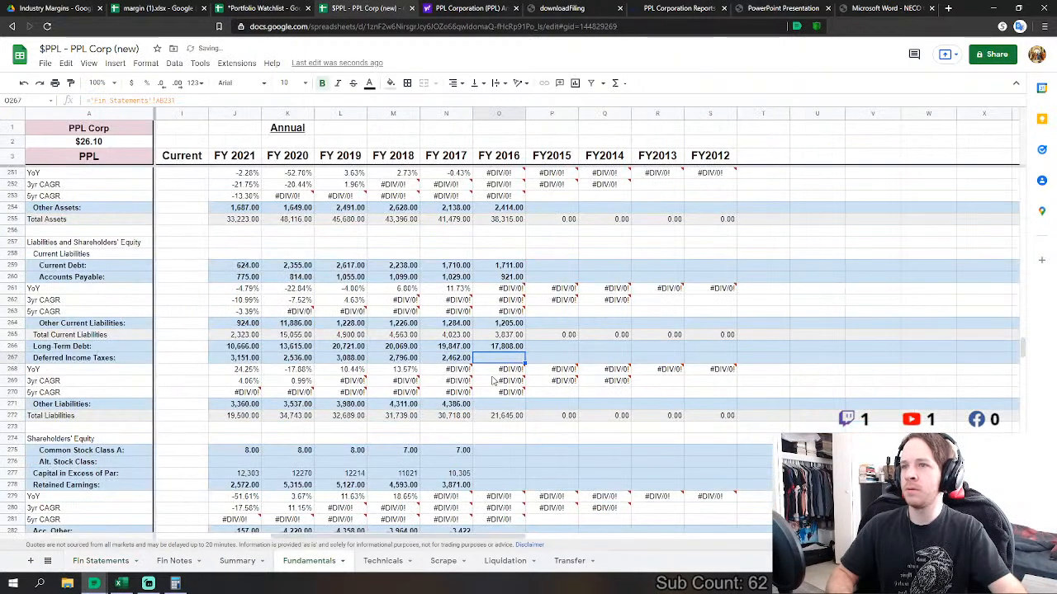
- Set FY 2016 Other Liabilities to the sum of Fin Statements AB232, AB233, AB234, AB235 and AB236
{"action": "left_click", "coordinate": [509, 400]}
{"action": "type", "text": "="}
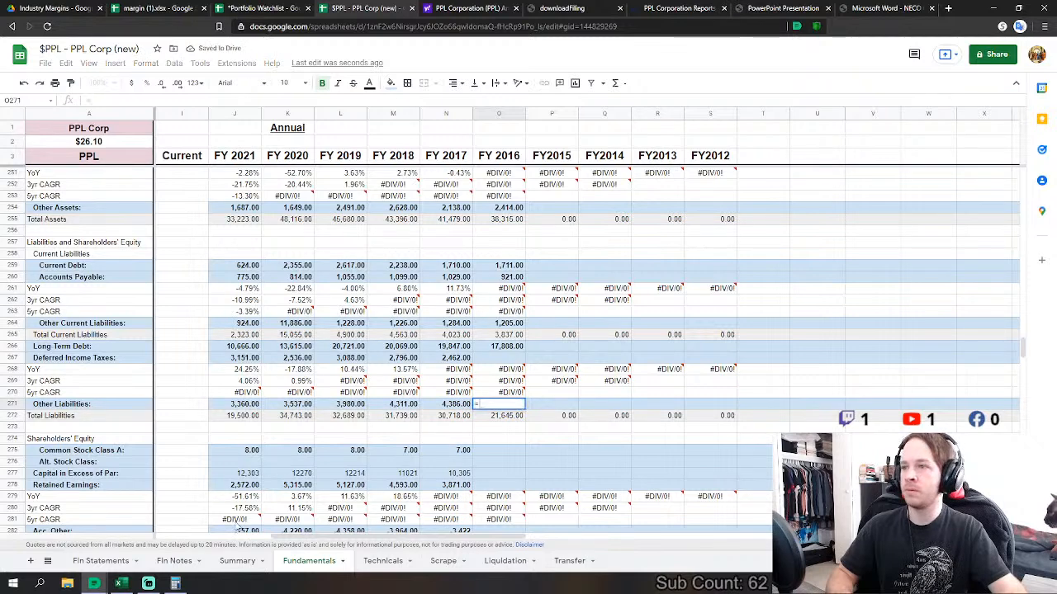
{"action": "left_click", "coordinate": [101, 561]}
{"action": "left_click", "coordinate": [440, 404]}
{"action": "type", "text": "+"}
{"action": "left_click", "coordinate": [439, 415]}
{"action": "type", "text": "+"}
{"action": "left_click", "coordinate": [436, 428]}
{"action": "type", "text": "+"}
{"action": "left_click", "coordinate": [435, 440]}
{"action": "type", "text": "+"}
{"action": "left_click", "coordinate": [437, 453]}
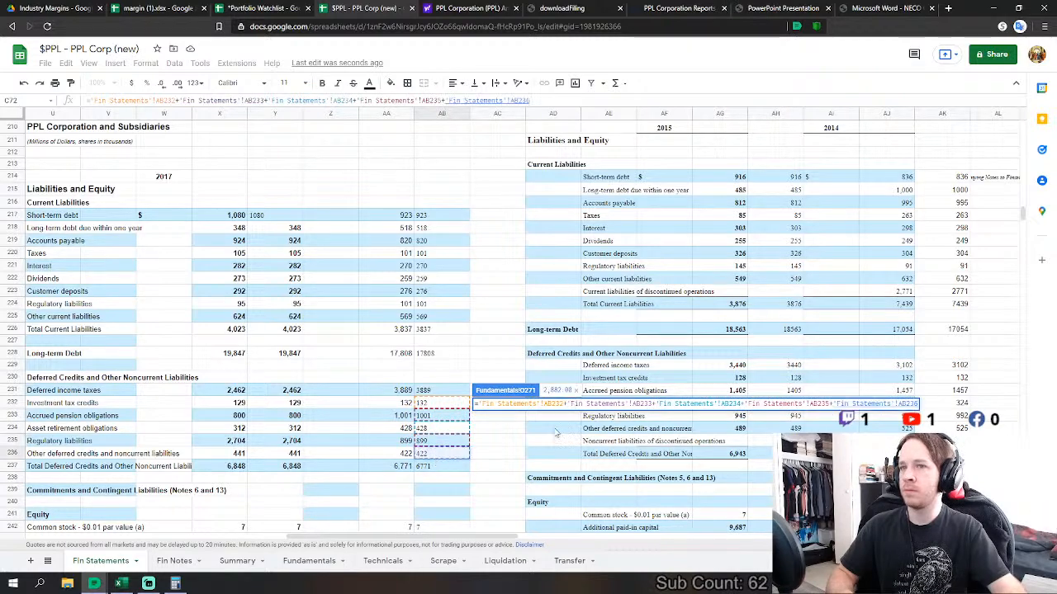
{"action": "scroll", "coordinate": [521, 482], "scroll_direction": "down", "scroll_amount": 2}
{"action": "key", "text": "Return"}
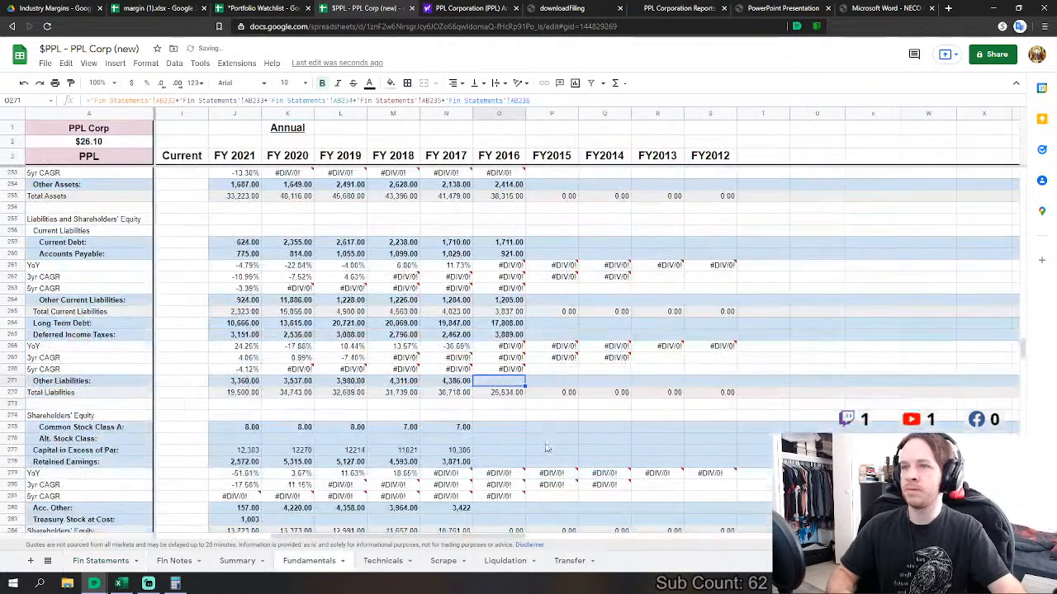
- Link FY 2016 Common Stock Class A to the 2016 common stock in Fin Statements AB242
{"action": "left_click", "coordinate": [493, 429]}
{"action": "scroll", "coordinate": [494, 429], "scroll_direction": "down", "scroll_amount": 2}
{"action": "type", "text": "="}
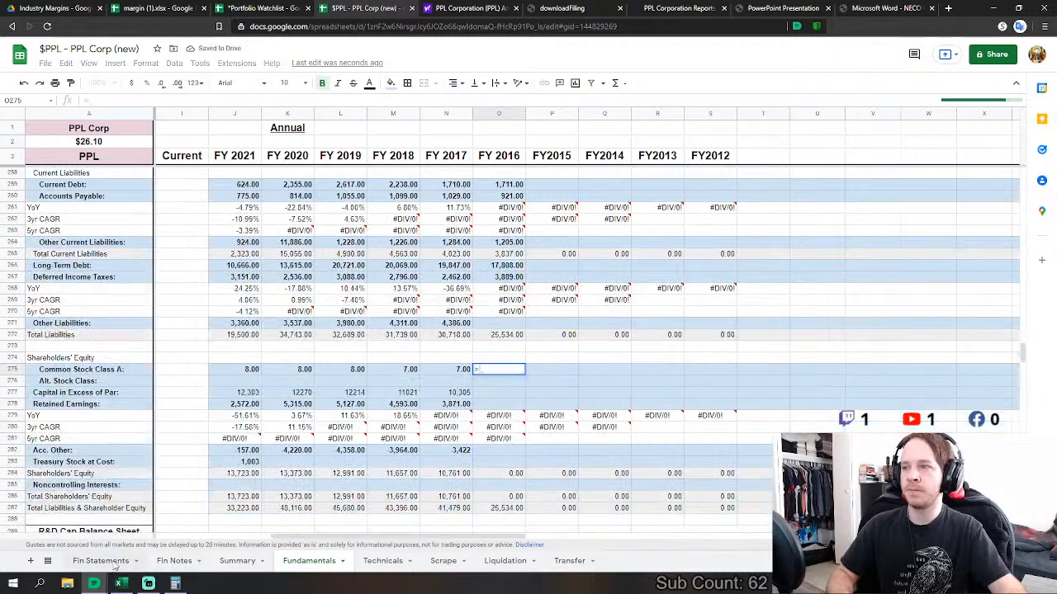
{"action": "left_click", "coordinate": [100, 560]}
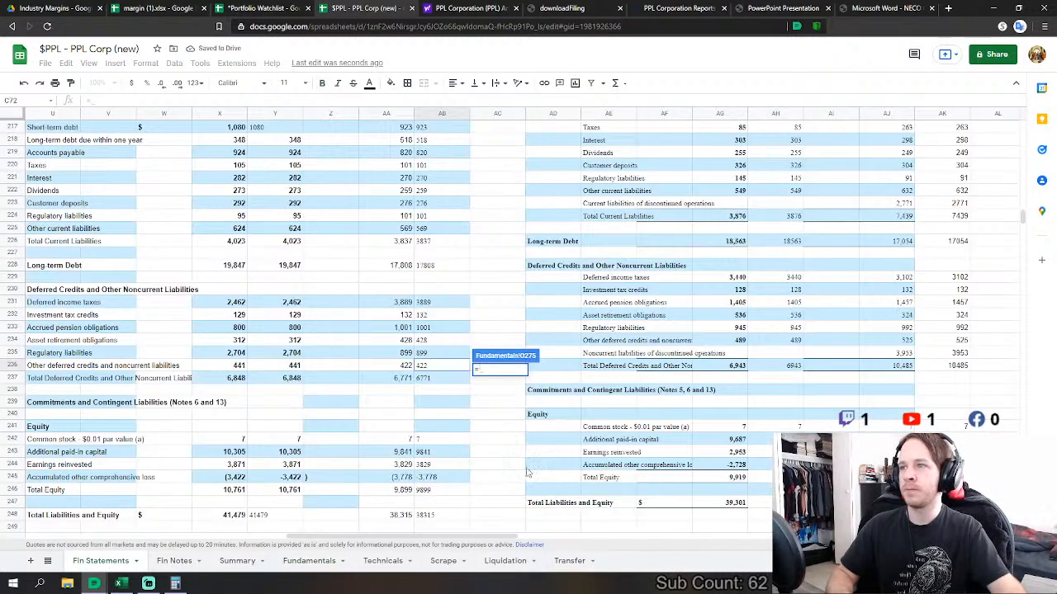
{"action": "left_click", "coordinate": [433, 439]}
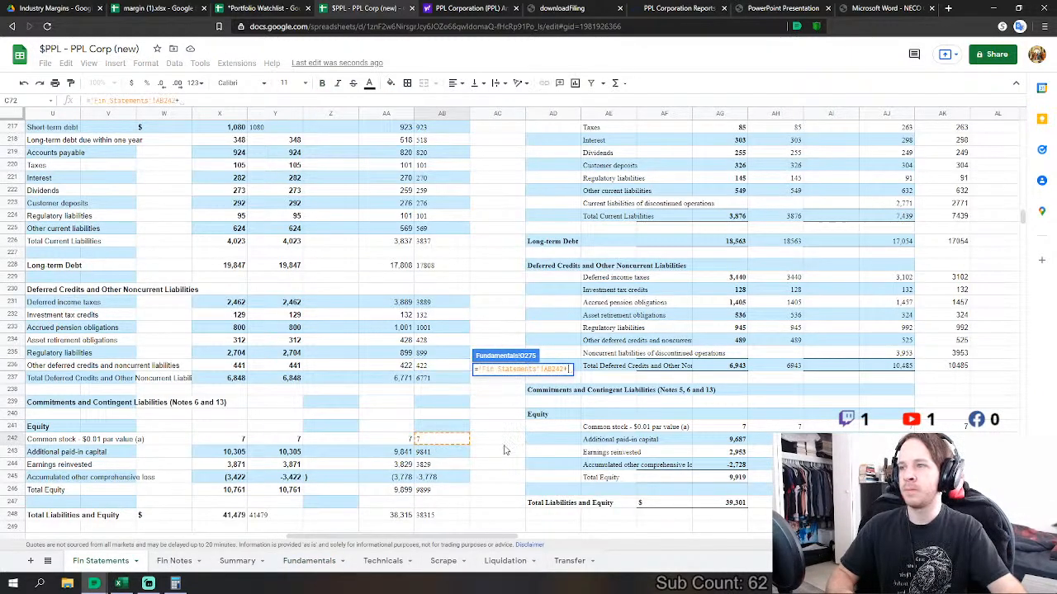
{"action": "key", "text": "Return"}
- Link FY 2016 Capital in Excess of Par to the 2016 additional paid-in capital in Fin Statements AB243
{"action": "key", "text": "Down"}
{"action": "type", "text": "="}
{"action": "left_click", "coordinate": [115, 561]}
{"action": "left_click", "coordinate": [462, 454]}
{"action": "key", "text": "Return"}
- Link FY 2016 Retained Earnings to the 2016 earnings reinvested in Fin Statements AB244
{"action": "type", "text": "="}
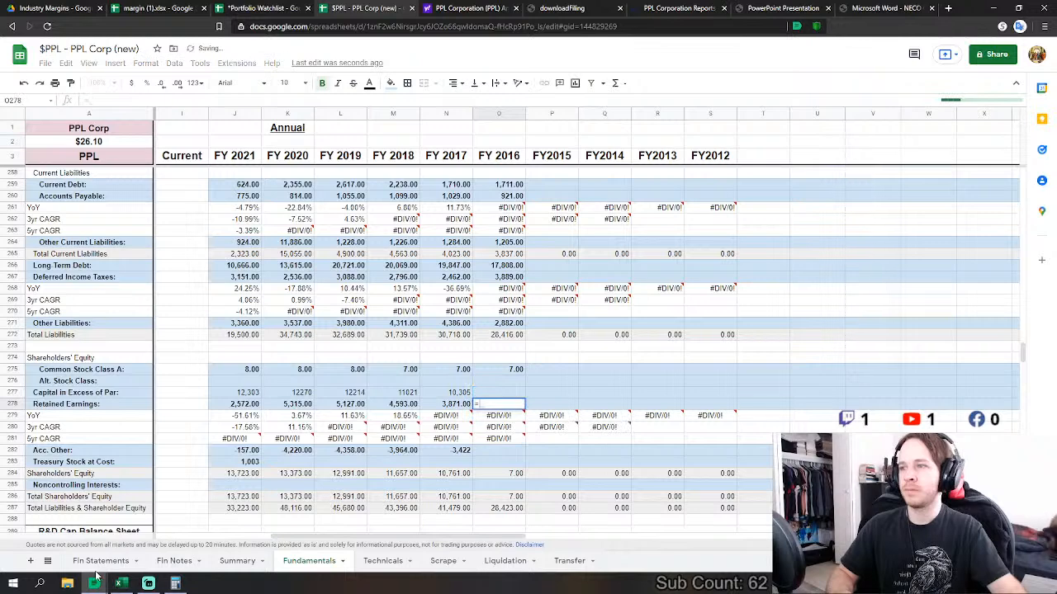
{"action": "left_click", "coordinate": [82, 568]}
{"action": "left_click", "coordinate": [450, 468]}
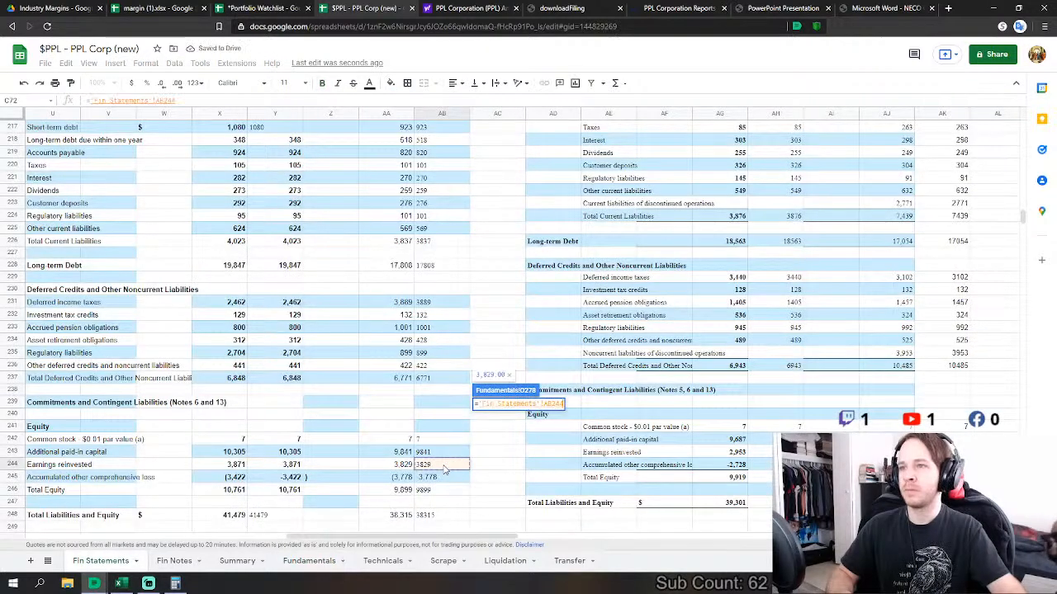
{"action": "key", "text": "Return"}
- Link FY 2016 Acc. Other to the 2016 accumulated other comprehensive loss in Fin Statements AB245
{"action": "left_click", "coordinate": [490, 454]}
{"action": "type", "text": "="}
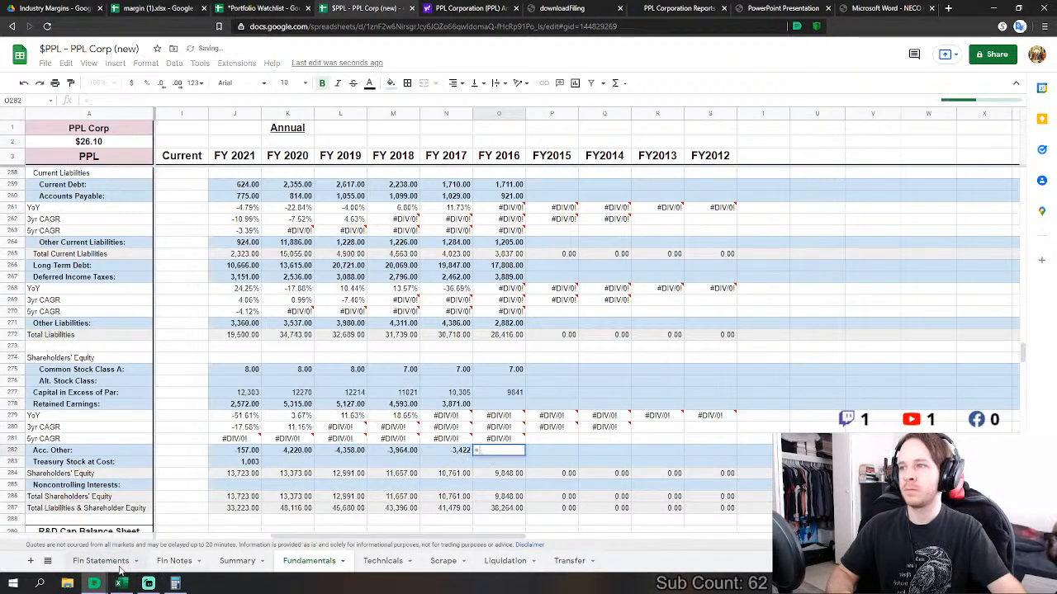
{"action": "left_click", "coordinate": [101, 561]}
{"action": "left_click", "coordinate": [436, 478]}
{"action": "key", "text": "Return"}
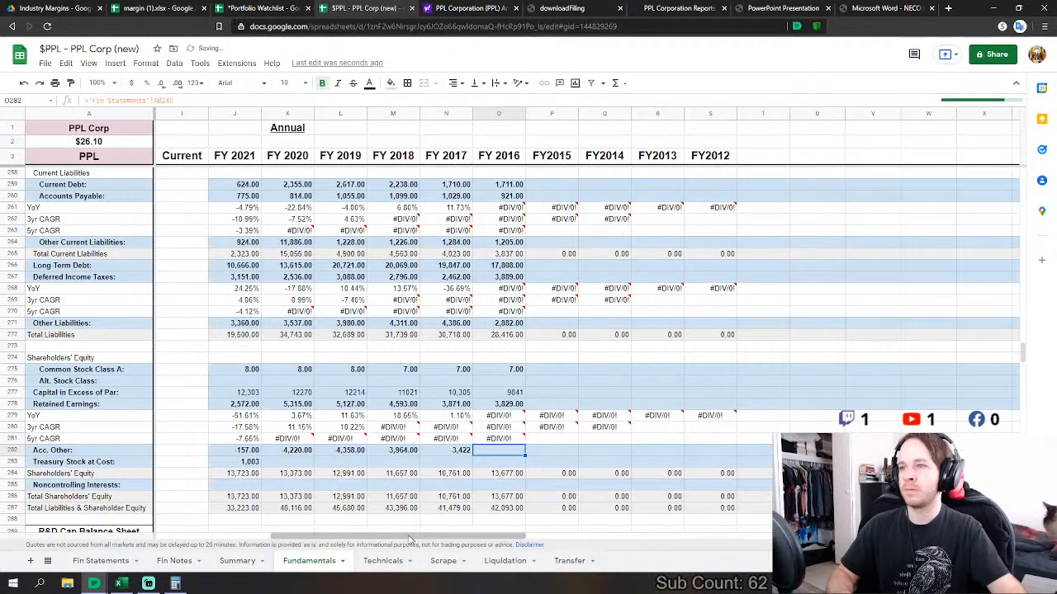
- Link FY2015 Revenues to the 2015 operating revenues in Fin Statements AH7
{"action": "left_click_drag", "start_coordinate": [423, 541], "coordinate": [442, 541]}
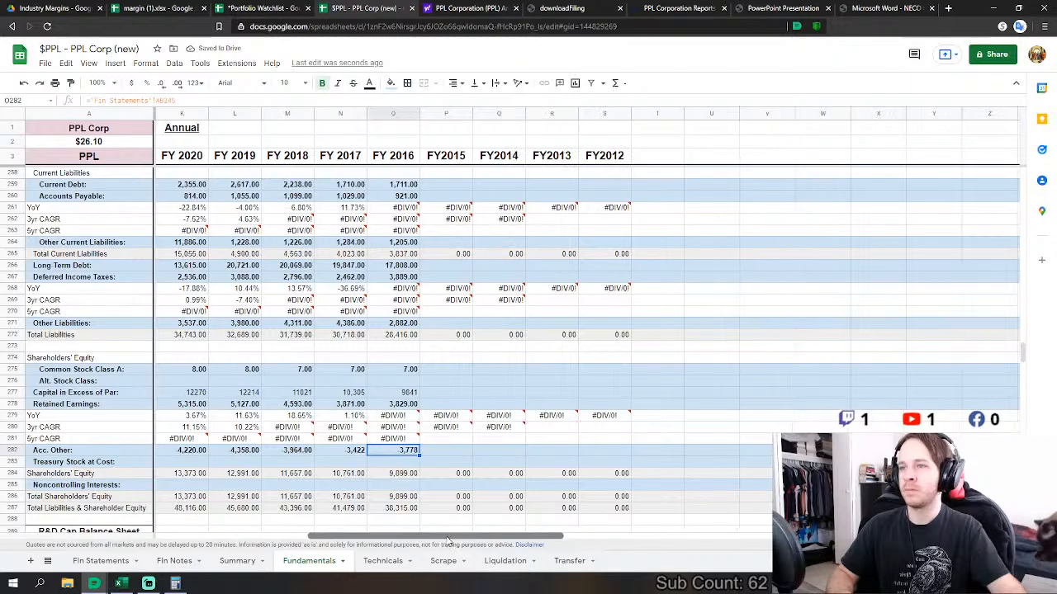
{"action": "left_click_drag", "start_coordinate": [1023, 360], "coordinate": [1024, 175]}
{"action": "scroll", "coordinate": [569, 348], "scroll_direction": "down", "scroll_amount": 5}
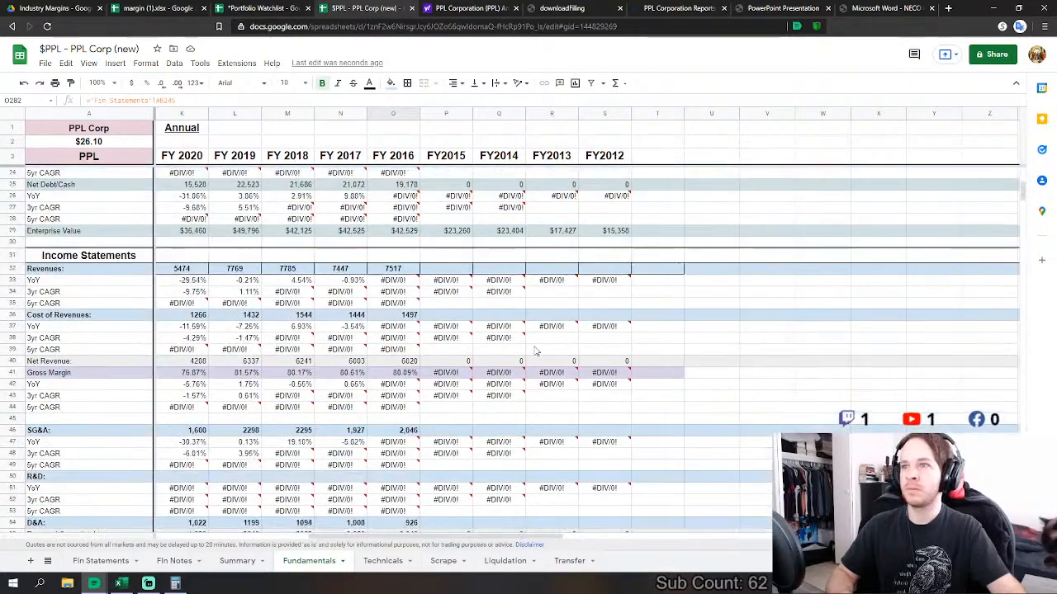
{"action": "type", "text": "="}
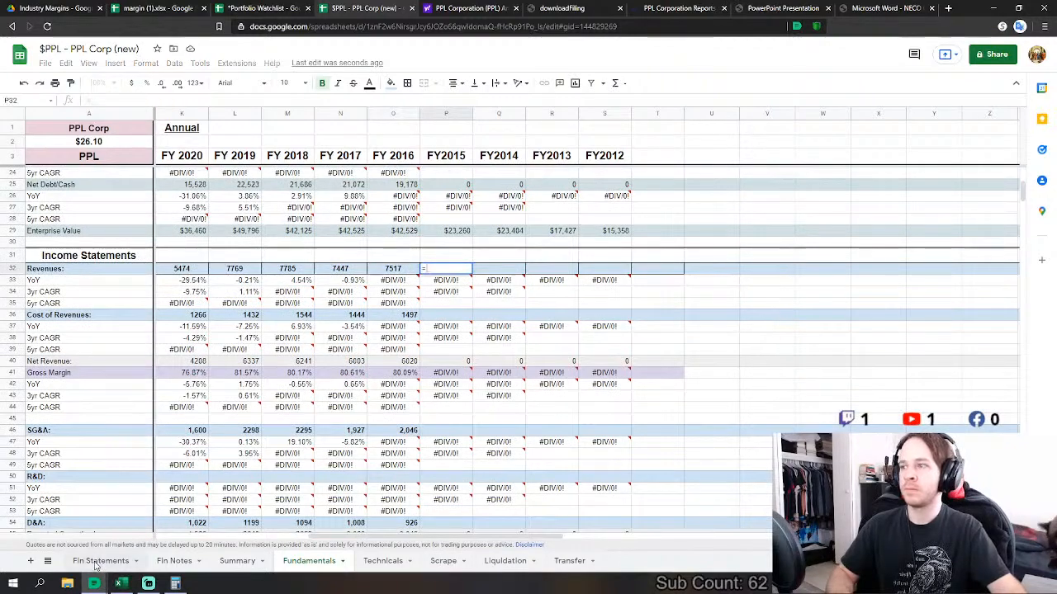
{"action": "left_click", "coordinate": [101, 561]}
{"action": "left_click_drag", "start_coordinate": [378, 538], "coordinate": [505, 518]}
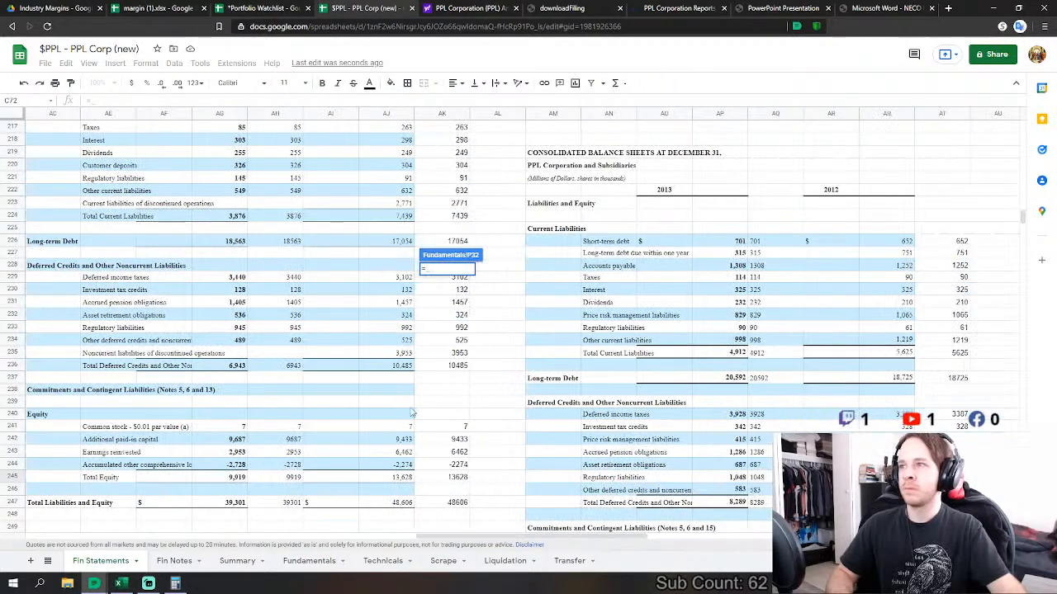
{"action": "scroll", "coordinate": [450, 442], "scroll_direction": "up", "scroll_amount": 5}
{"action": "scroll", "coordinate": [332, 346], "scroll_direction": "up", "scroll_amount": 10}
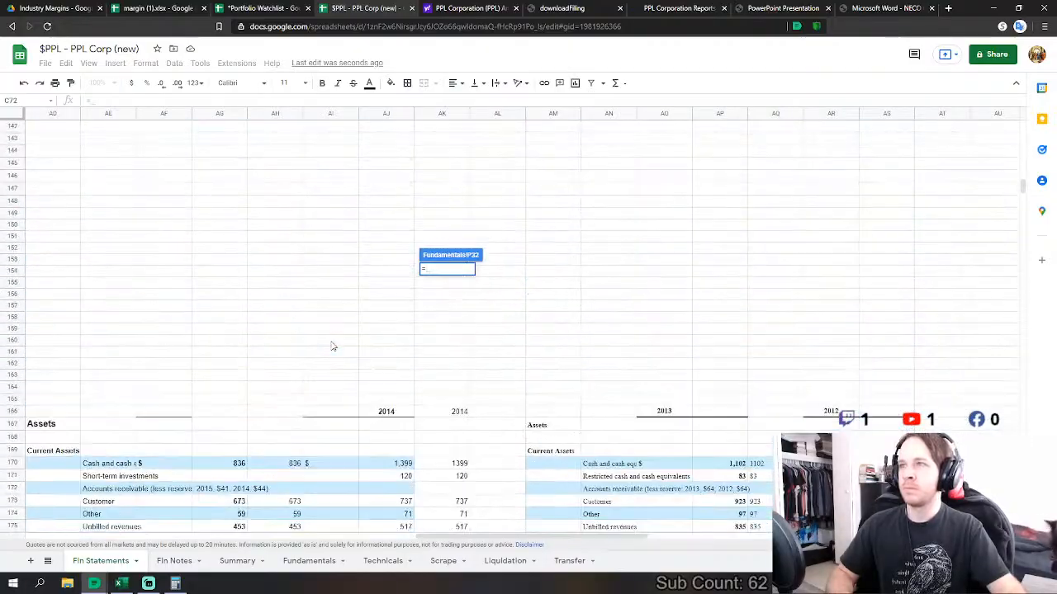
{"action": "scroll", "coordinate": [332, 347], "scroll_direction": "up", "scroll_amount": 11}
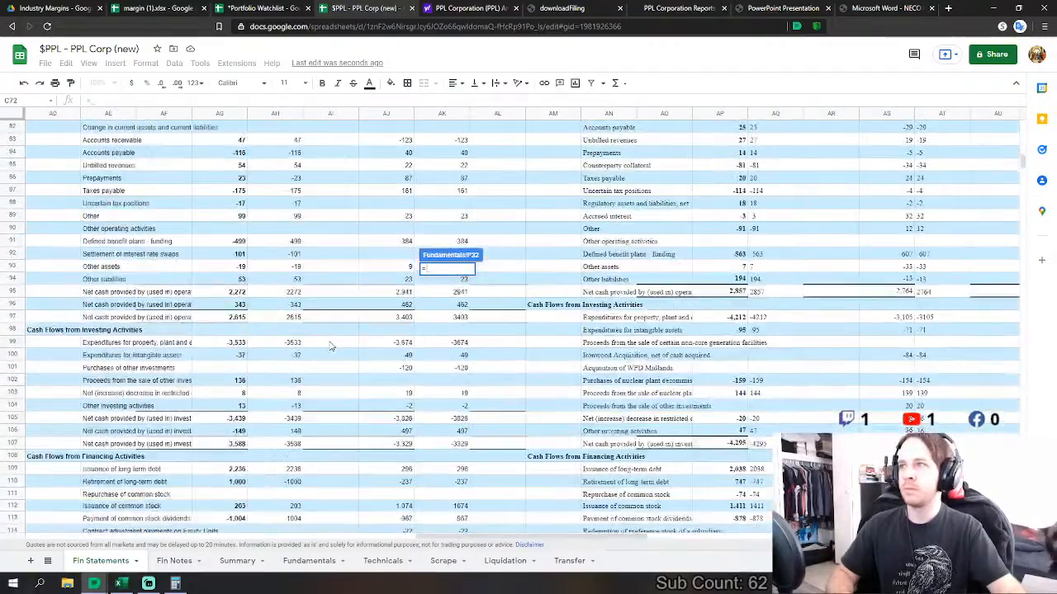
{"action": "scroll", "coordinate": [331, 347], "scroll_direction": "up", "scroll_amount": 5}
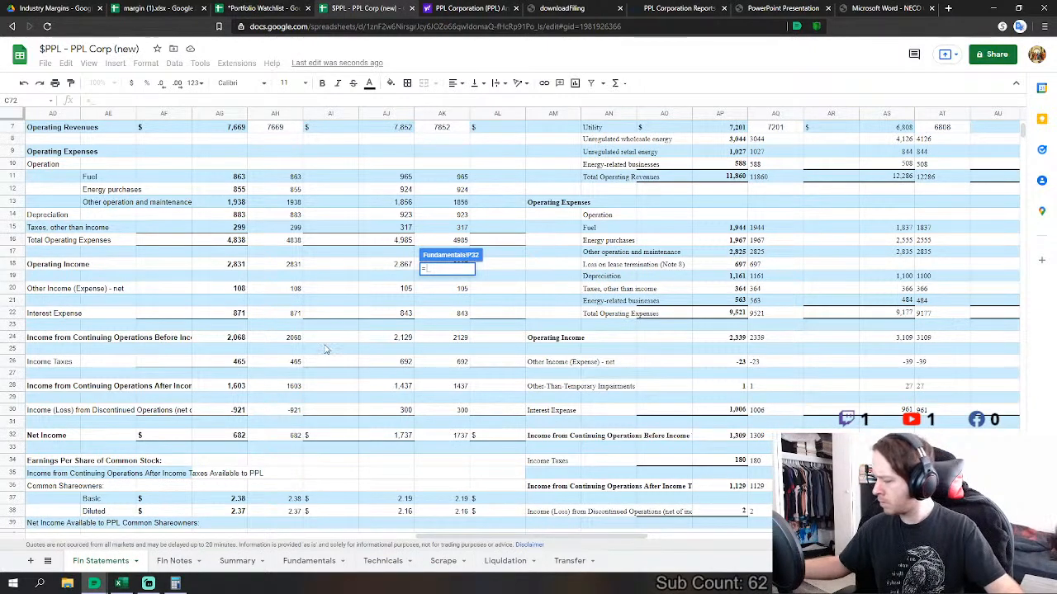
{"action": "scroll", "coordinate": [324, 350], "scroll_direction": "down", "scroll_amount": 2}
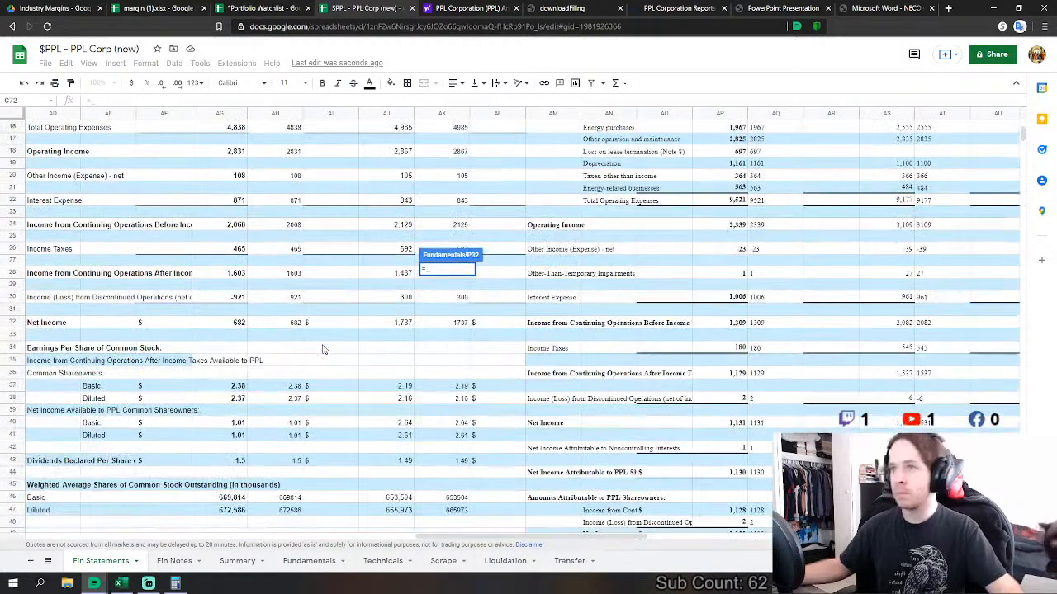
{"action": "scroll", "coordinate": [322, 353], "scroll_direction": "up", "scroll_amount": 3}
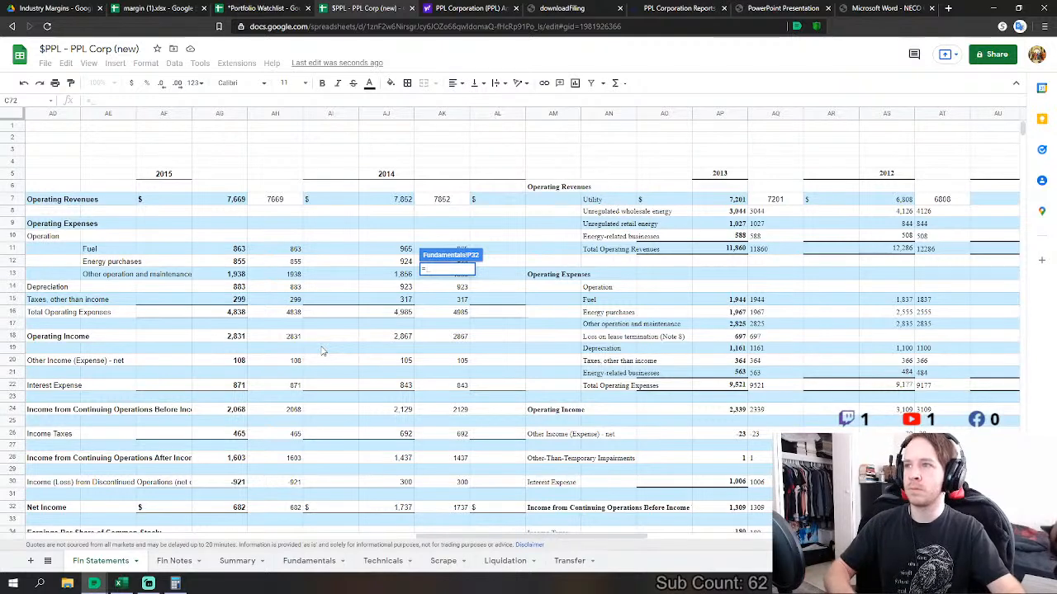
{"action": "left_click", "coordinate": [278, 199]}
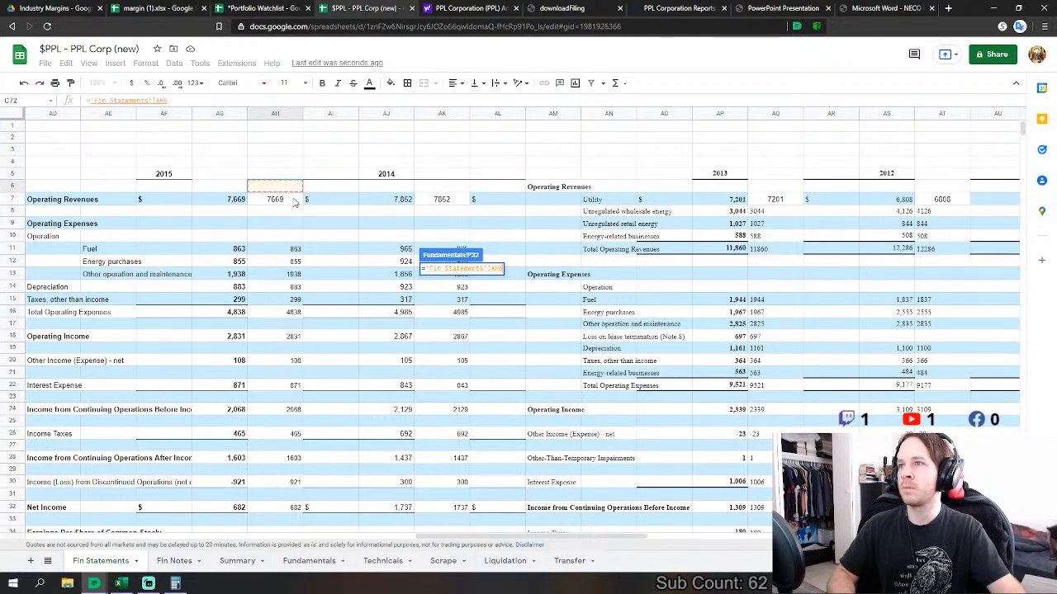
{"action": "key", "text": "Return"}
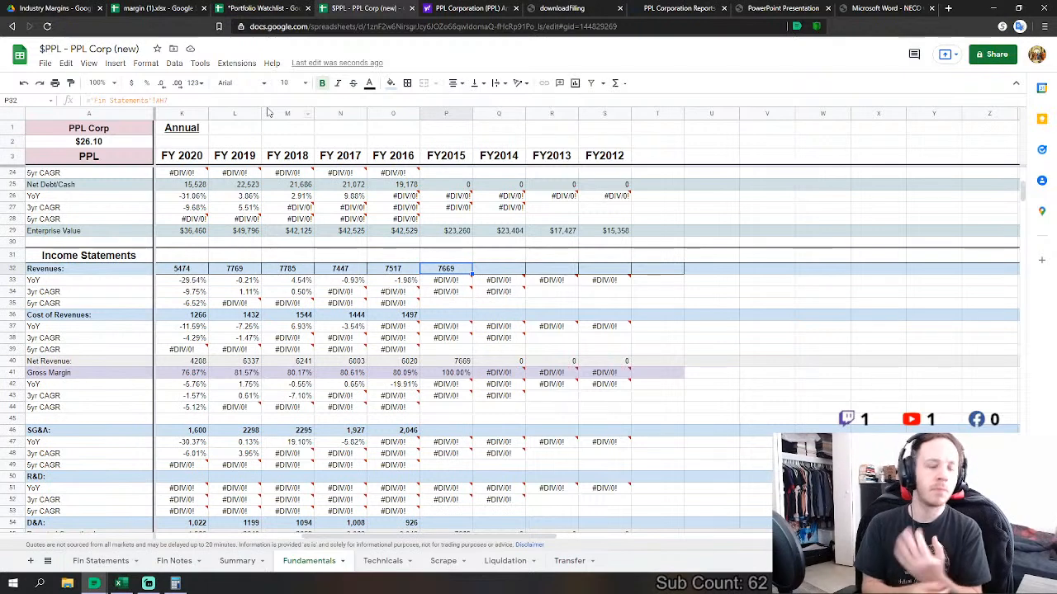
- Set FY2015 Cost of Revenues to the sum of 2015 fuel and energy purchases, Fin Statements AH11 plus AH12
{"action": "key", "text": "Down"}
{"action": "key", "text": "Down"}
{"action": "key", "text": "Down"}
{"action": "key", "text": "Down"}
{"action": "type", "text": "="}
{"action": "left_click", "coordinate": [99, 560]}
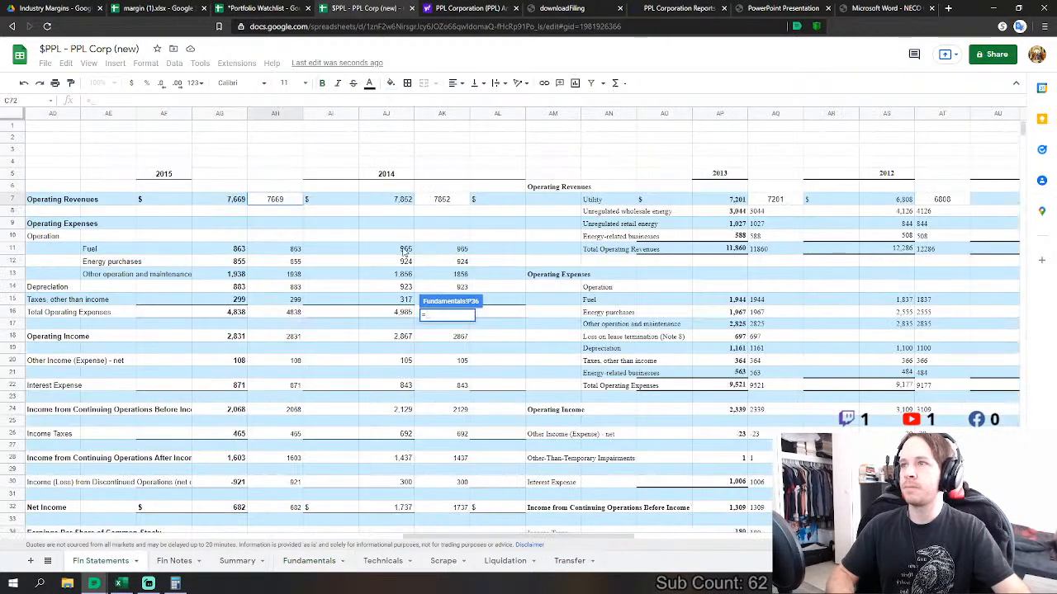
{"action": "left_click", "coordinate": [294, 249]}
{"action": "type", "text": "+"}
{"action": "left_click", "coordinate": [293, 262]}
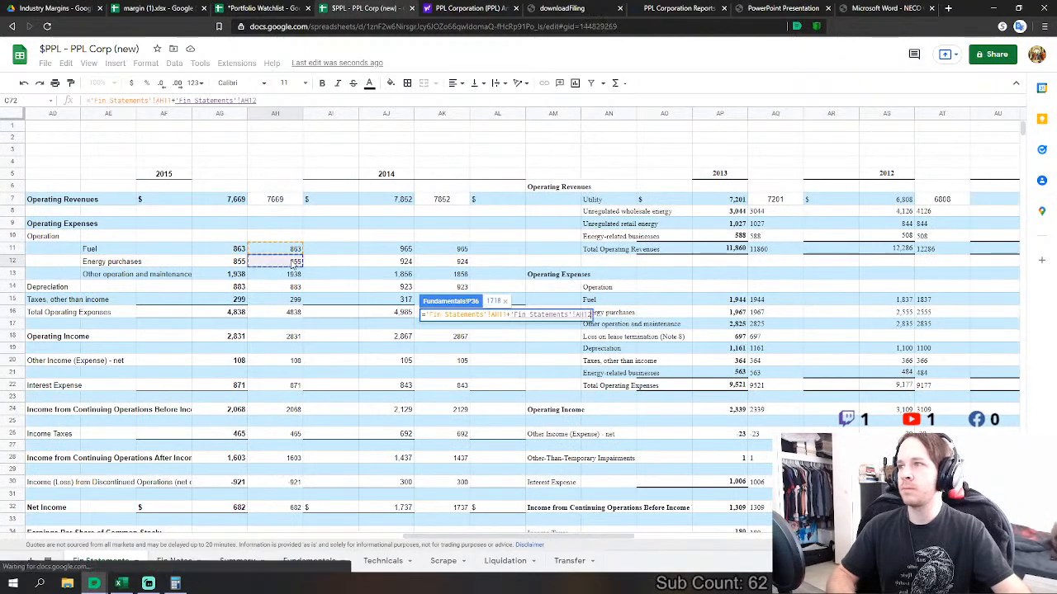
{"action": "key", "text": "Return"}
- Set FY2015 SG&A to 2015 other operation and maintenance plus taxes other than income, Fin Statements AH13 plus AH15
{"action": "scroll", "coordinate": [446, 330], "scroll_direction": "down", "scroll_amount": 5}
{"action": "left_click", "coordinate": [439, 314]}
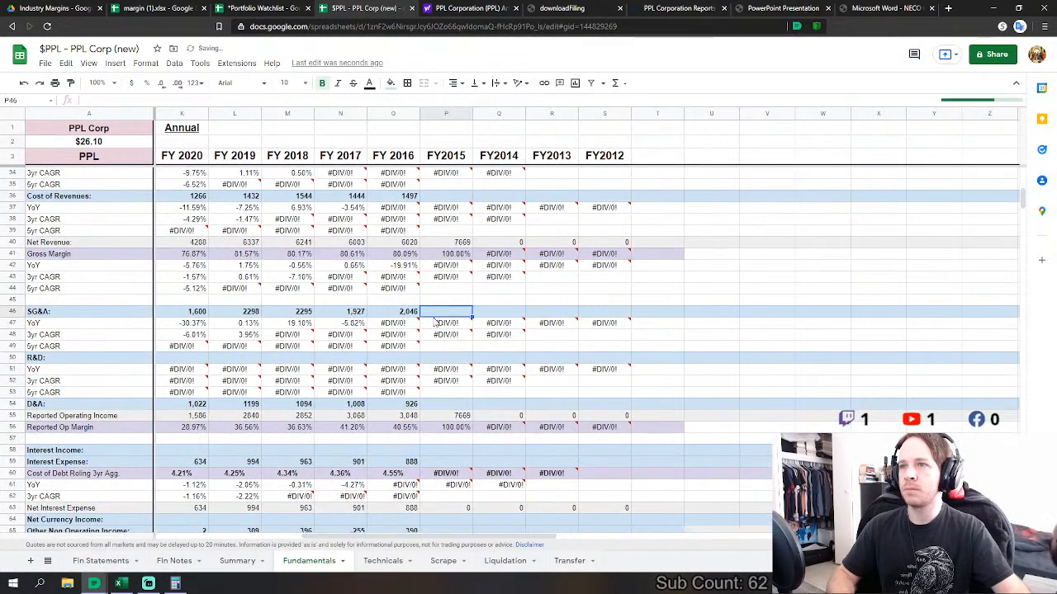
{"action": "type", "text": "="}
{"action": "left_click", "coordinate": [99, 561]}
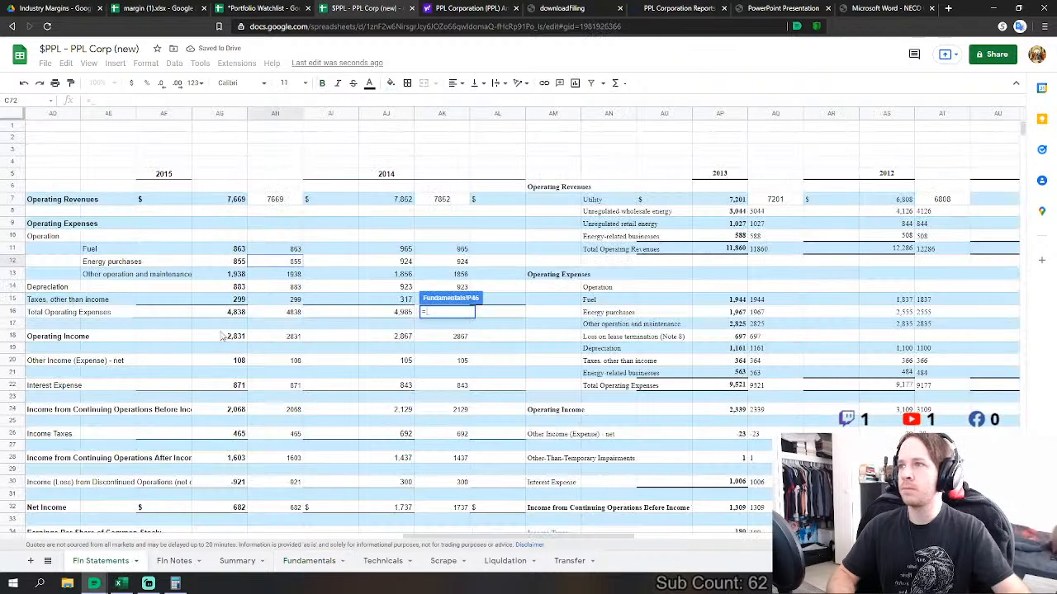
{"action": "left_click", "coordinate": [294, 274]}
{"action": "type", "text": "+"}
{"action": "left_click", "coordinate": [295, 300]}
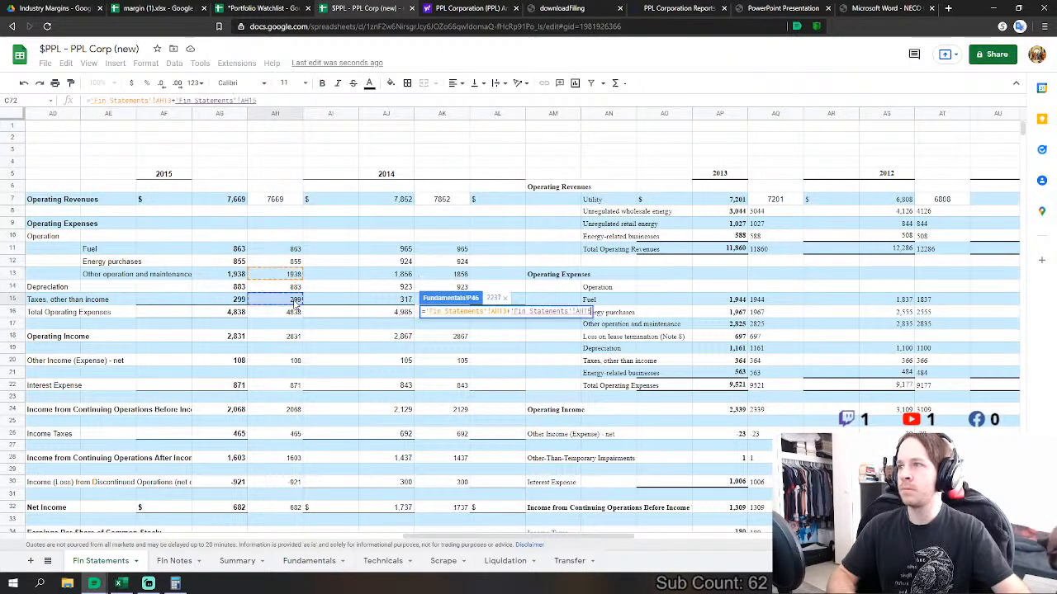
{"action": "key", "text": "Return"}
- Link FY2015 D&A in the income statement to the 2015 depreciation in Fin Statements AH14
{"action": "left_click", "coordinate": [446, 403]}
{"action": "type", "text": "="}
{"action": "left_click", "coordinate": [96, 561]}
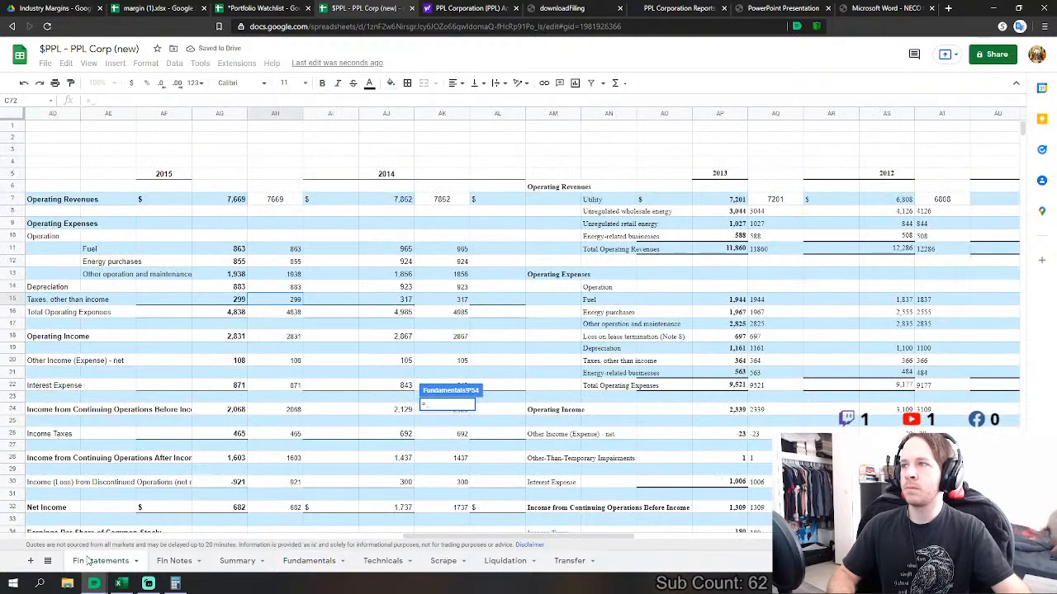
{"action": "left_click", "coordinate": [287, 288]}
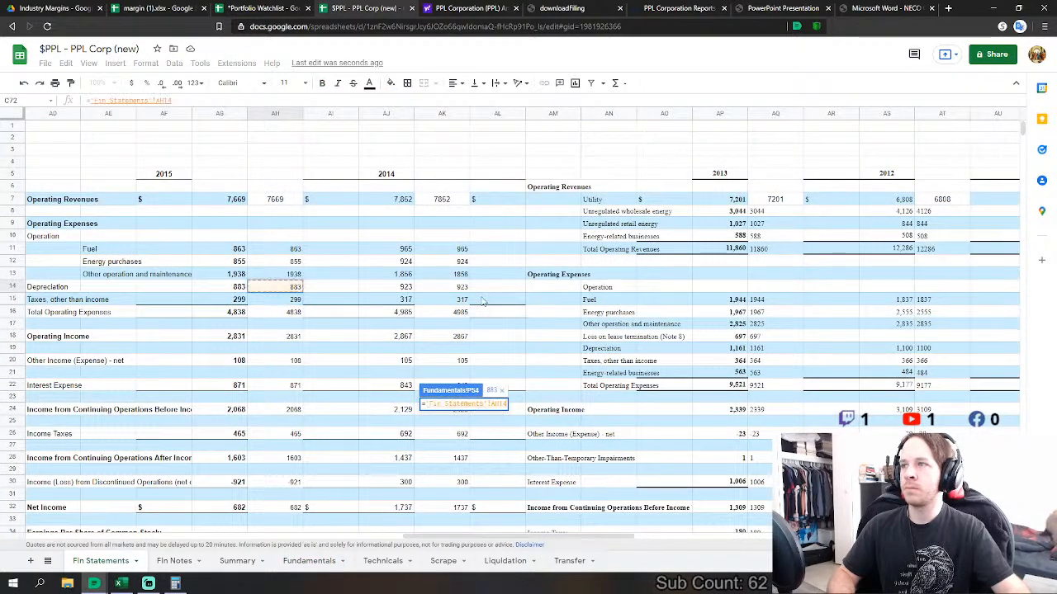
{"action": "key", "text": "Return"}
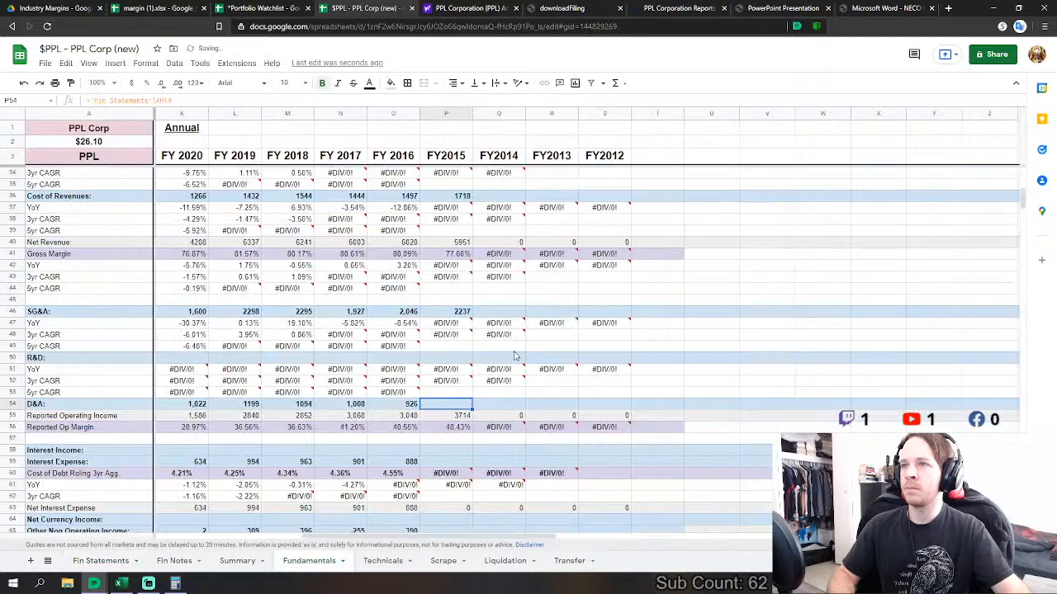
- Link FY2015 Interest Expense to the 2015 interest expense in Fin Statements AH22
{"action": "left_click", "coordinate": [446, 461]}
{"action": "scroll", "coordinate": [446, 462], "scroll_direction": "down", "scroll_amount": 3}
{"action": "type", "text": "="}
{"action": "left_click", "coordinate": [122, 565]}
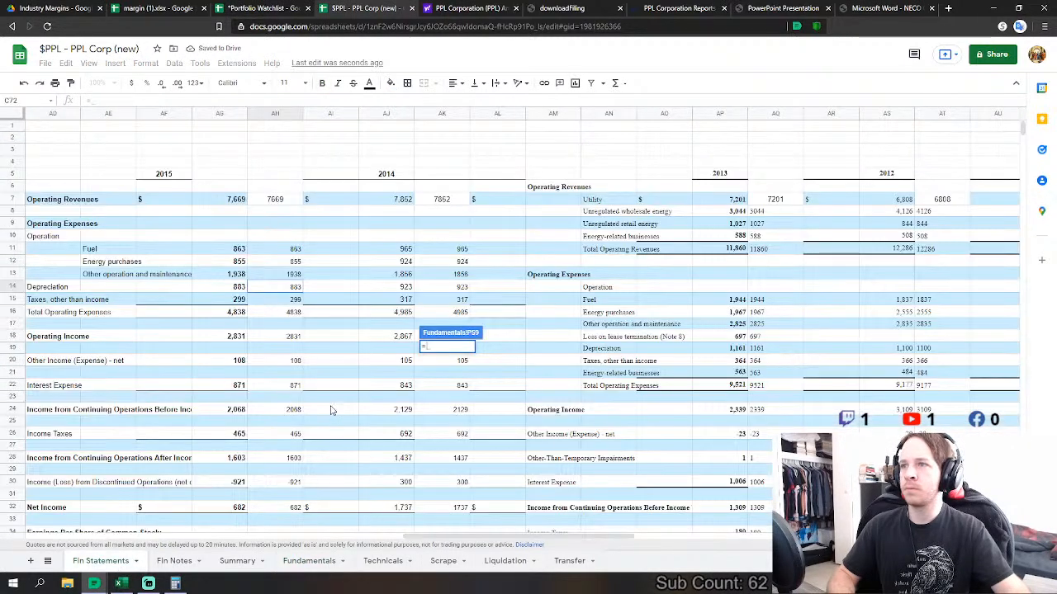
{"action": "left_click", "coordinate": [296, 385]}
{"action": "key", "text": "Return"}
- Link FY2015 Other Non Operating Income to the 2015 net other income (expense) in Fin Statements AH20
{"action": "left_click", "coordinate": [444, 417]}
{"action": "type", "text": "="}
{"action": "left_click", "coordinate": [101, 561]}
{"action": "left_click", "coordinate": [283, 369]}
{"action": "key", "text": "Return"}
- Link FY2015 Income Tax Expense to the 2015 income taxes in Fin Statements AH26
{"action": "scroll", "coordinate": [523, 382], "scroll_direction": "down", "scroll_amount": 5}
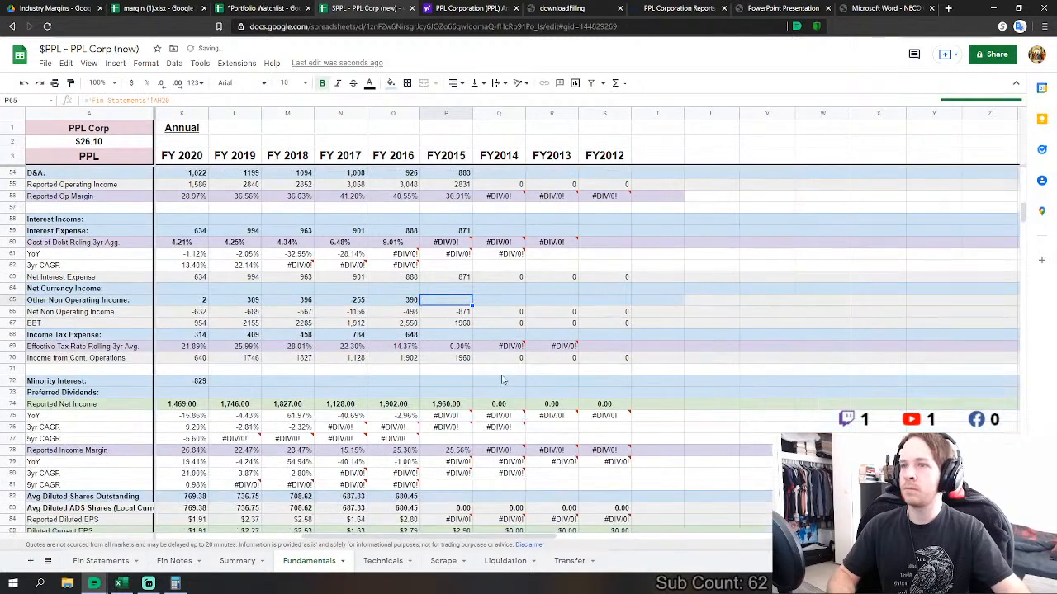
{"action": "left_click", "coordinate": [446, 334]}
{"action": "type", "text": "="}
{"action": "left_click", "coordinate": [100, 561]}
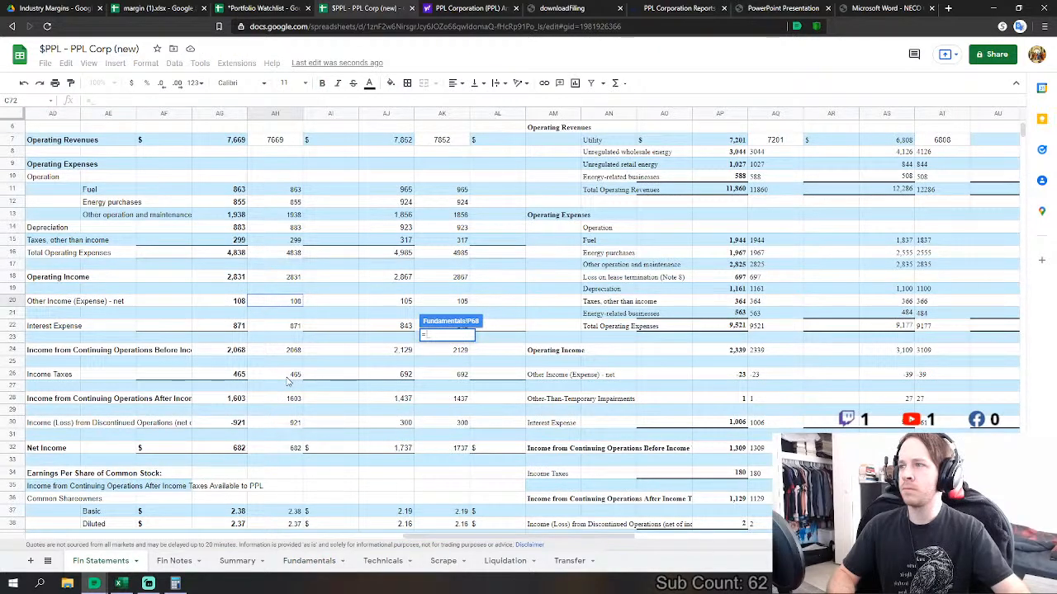
{"action": "left_click", "coordinate": [287, 379]}
{"action": "key", "text": "Return"}
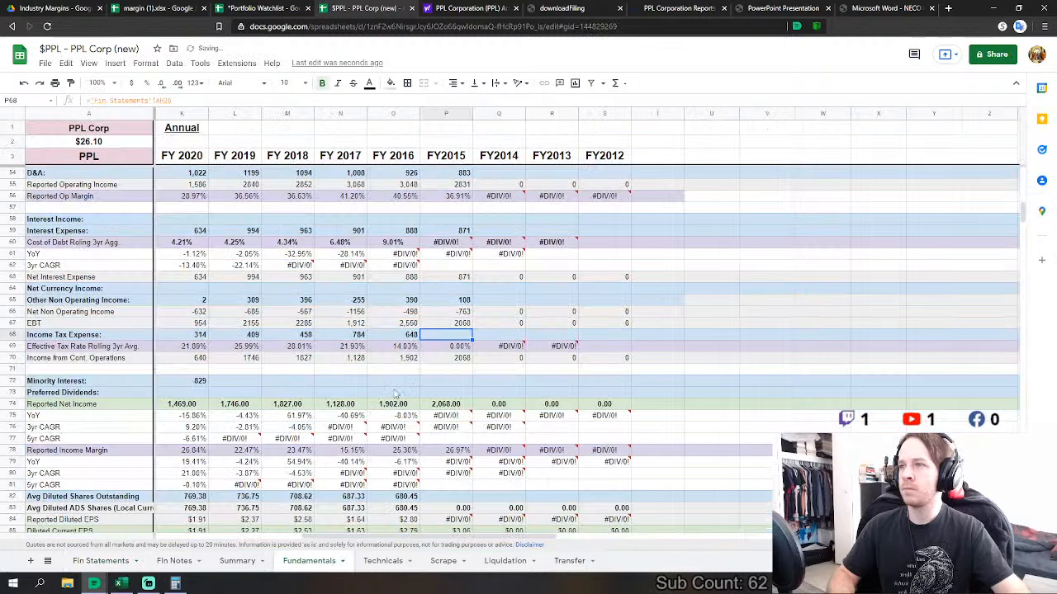
{"action": "scroll", "coordinate": [438, 417], "scroll_direction": "down", "scroll_amount": 2}
{"action": "left_click", "coordinate": [459, 438]}
{"action": "type", "text": "="}
{"action": "left_click", "coordinate": [101, 561]}
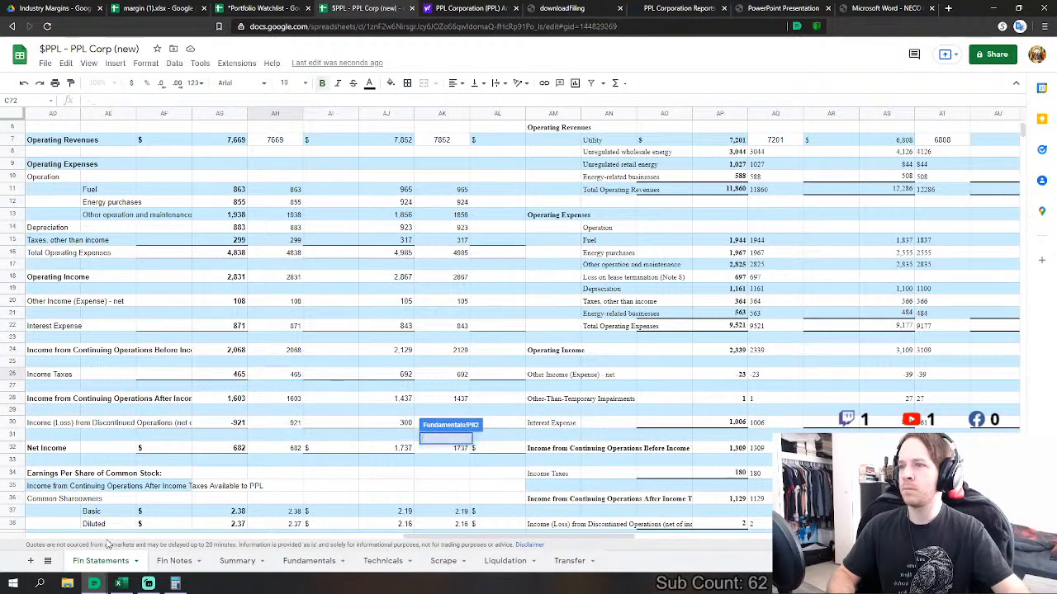
{"action": "key", "text": "Escape"}
- Set FY2015 Minority Interest to the negated 2015 income (loss) from discontinued operations in Fin Statements AH30
{"action": "left_click", "coordinate": [459, 324]}
{"action": "type", "text": "="}
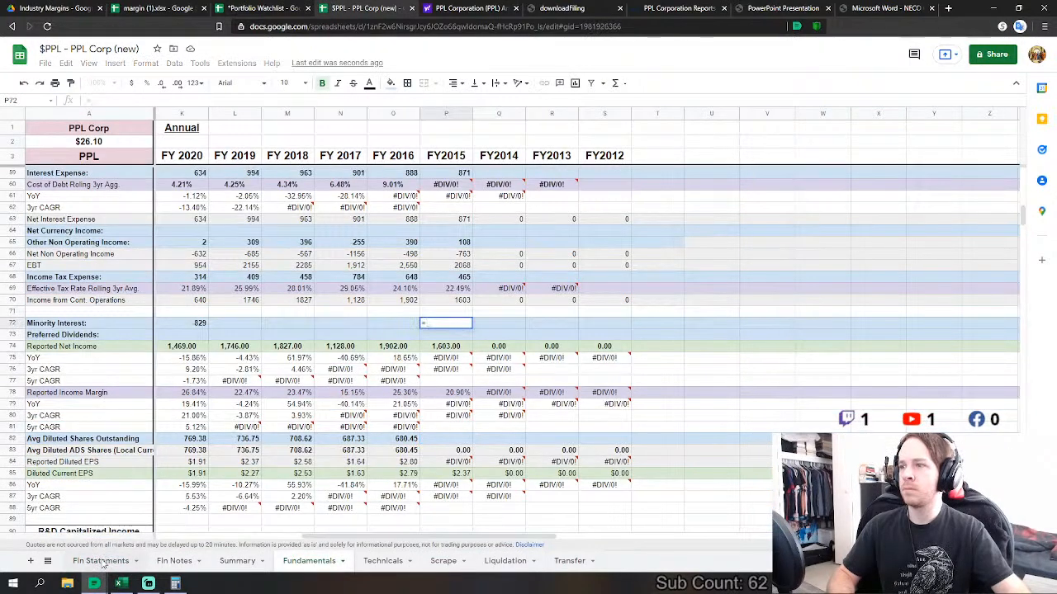
{"action": "left_click", "coordinate": [100, 562]}
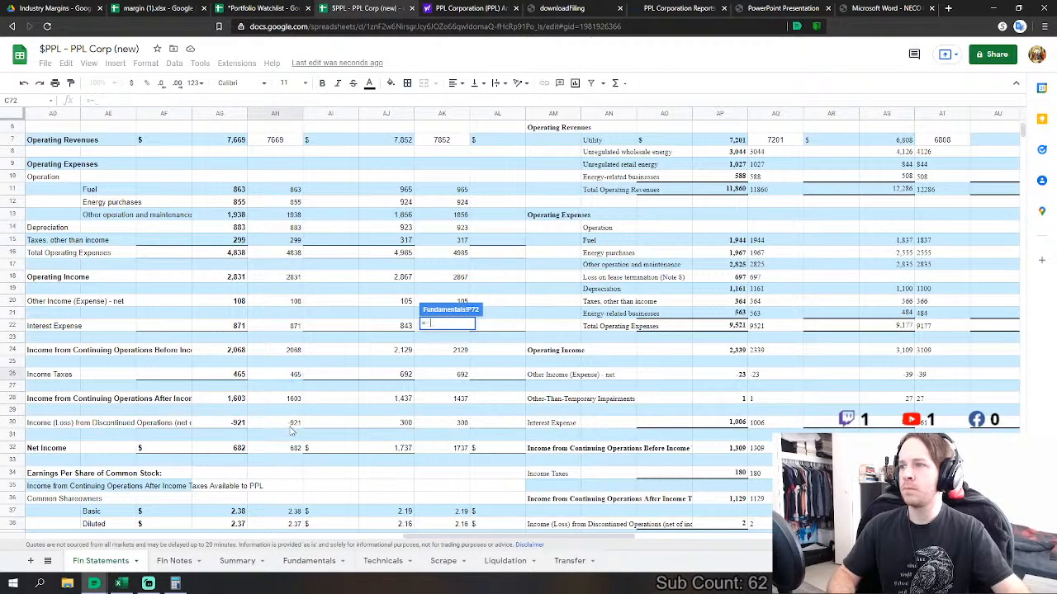
{"action": "key", "text": "Escape"}
- Set FY2015 Avg Diluted Shares Outstanding to the 2015 diluted weighted average shares in Fin Statements AH47 divided by 1000
{"action": "scroll", "coordinate": [494, 378], "scroll_direction": "down", "scroll_amount": 1}
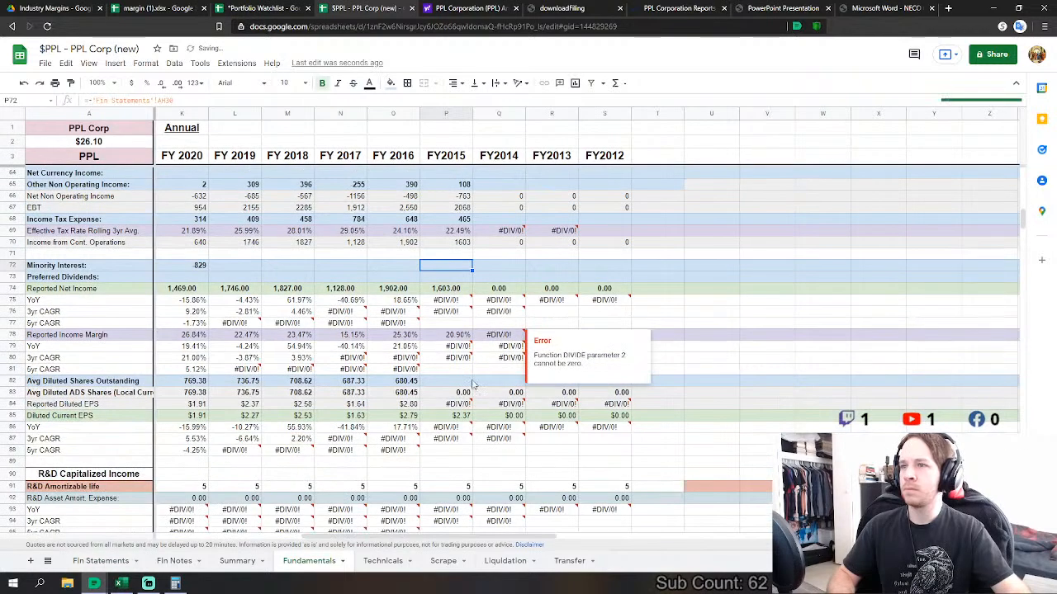
{"action": "left_click", "coordinate": [467, 384]}
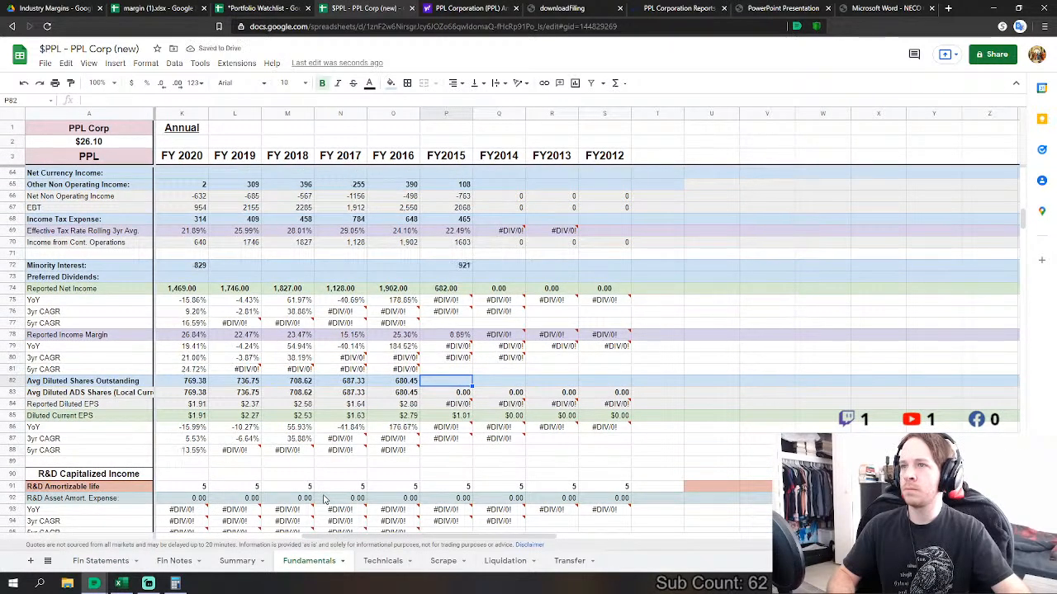
{"action": "type", "text": "="}
{"action": "left_click", "coordinate": [100, 561]}
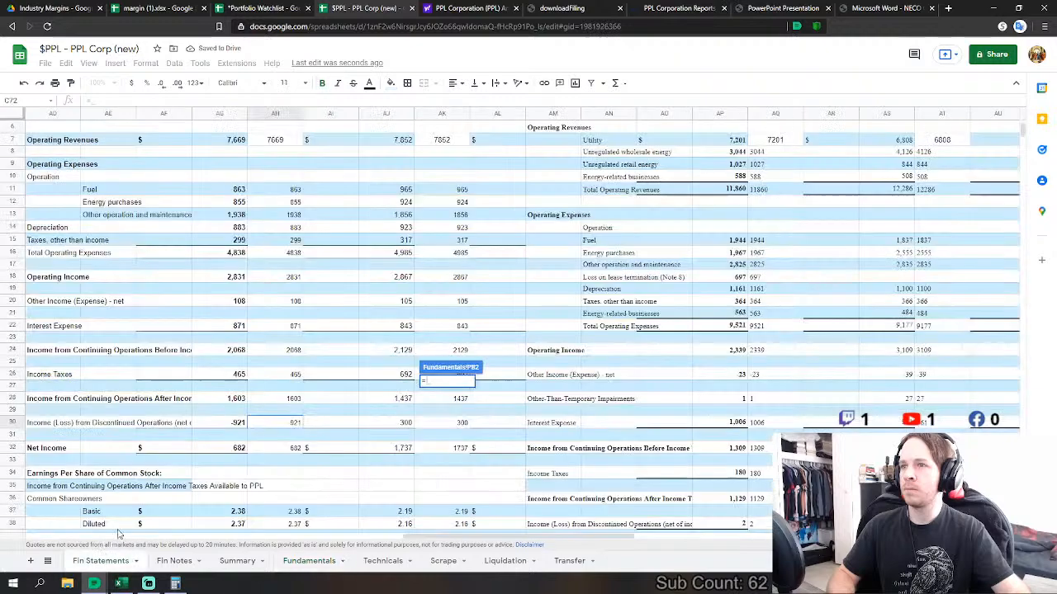
{"action": "scroll", "coordinate": [290, 446], "scroll_direction": "down", "scroll_amount": 6}
{"action": "left_click", "coordinate": [295, 424]}
{"action": "type", "text": "/1000"}
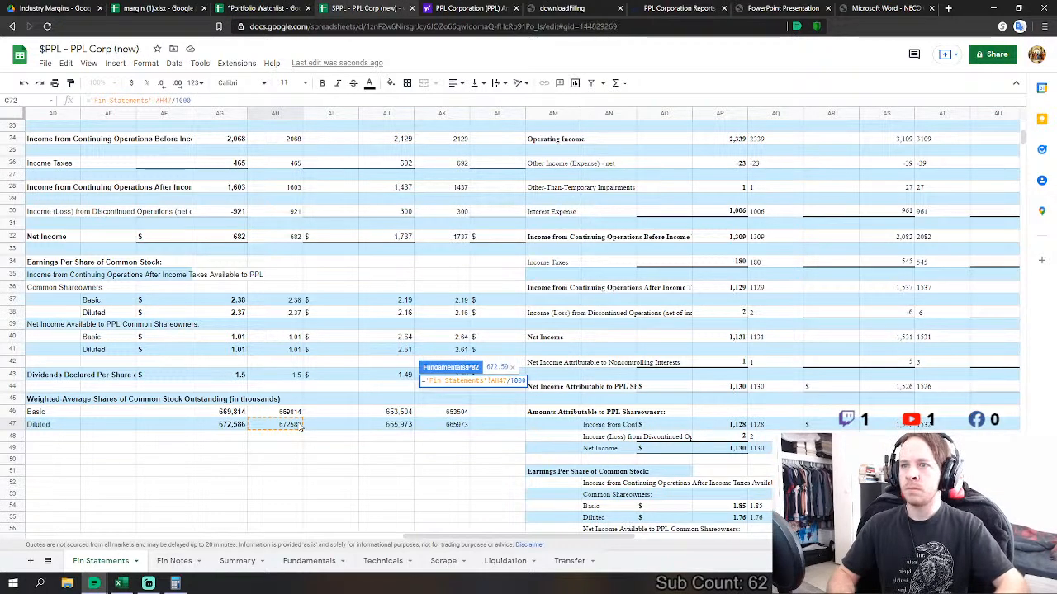
{"action": "key", "text": "Return"}
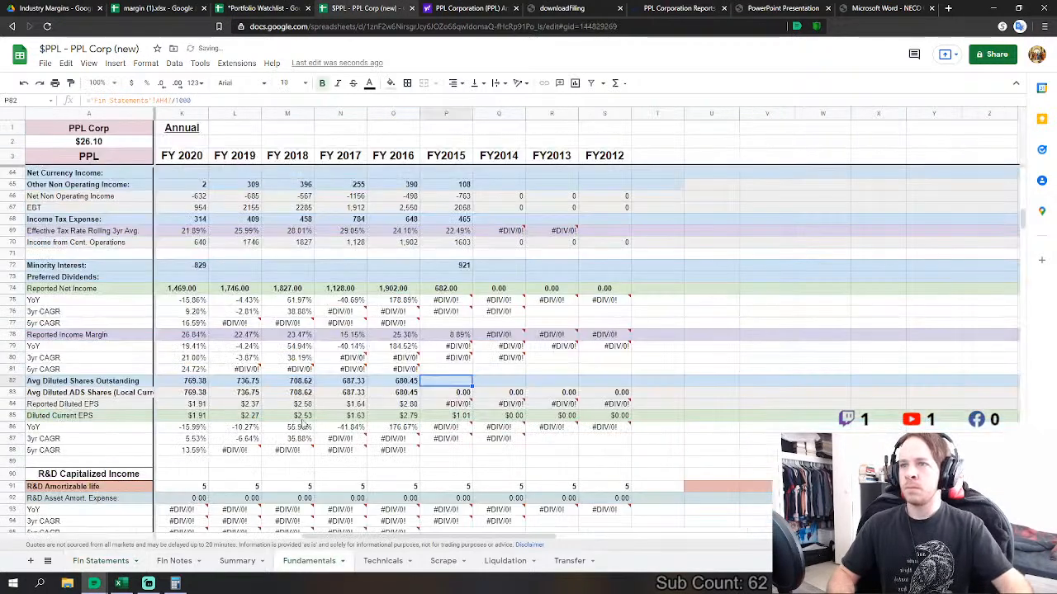
- Set FY2015 CF Depreciation & Amortization to the sum of Fin Statements AH75 and AH76, and Selective Non-Cash Adjustments to 0
{"action": "scroll", "coordinate": [345, 399], "scroll_direction": "down", "scroll_amount": 10}
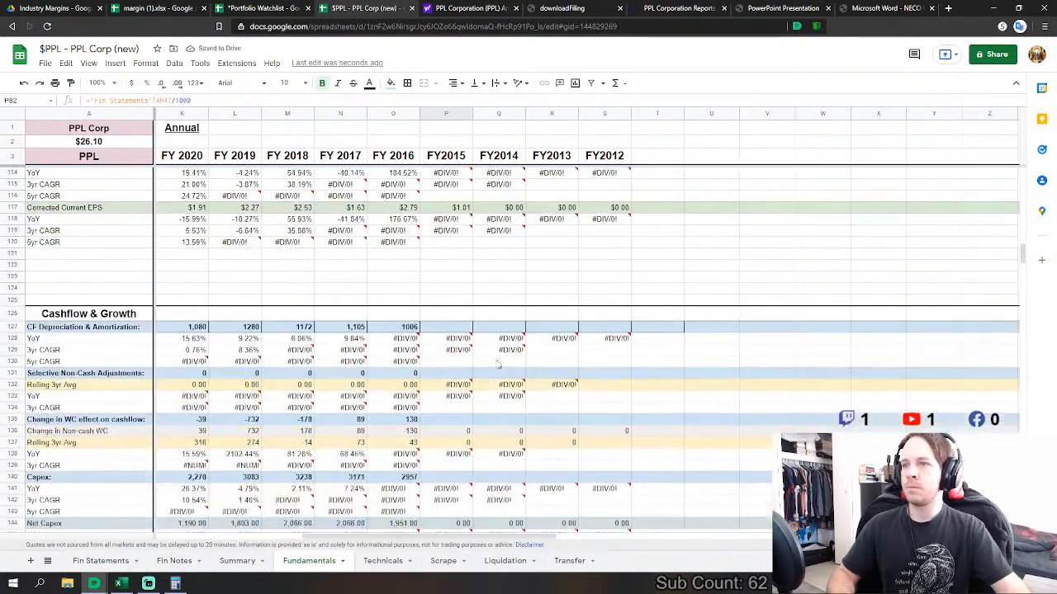
{"action": "left_click", "coordinate": [446, 327]}
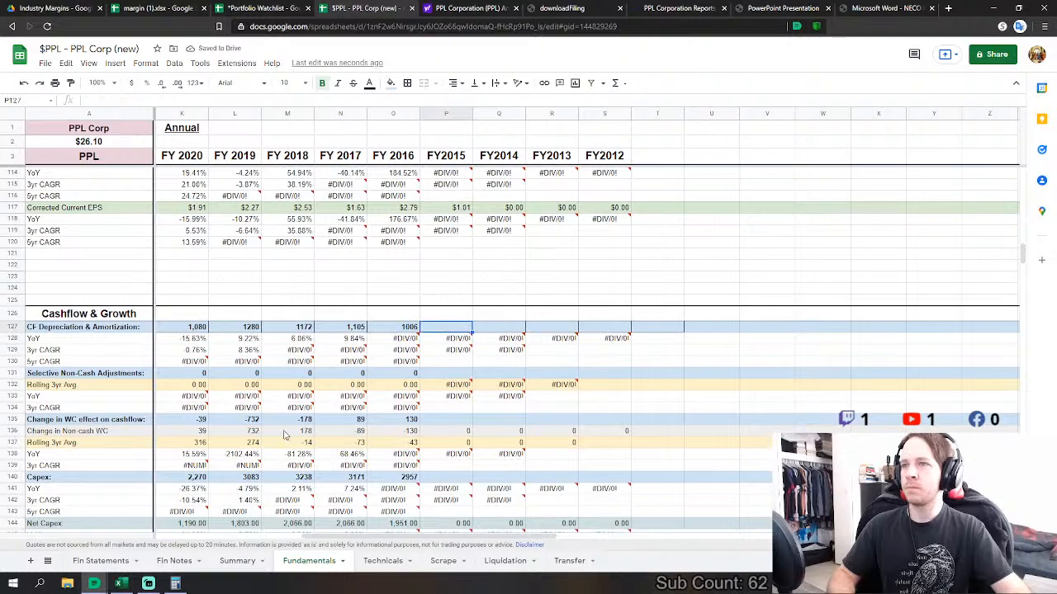
{"action": "left_click", "coordinate": [106, 569]}
{"action": "scroll", "coordinate": [292, 329], "scroll_direction": "down", "scroll_amount": 10}
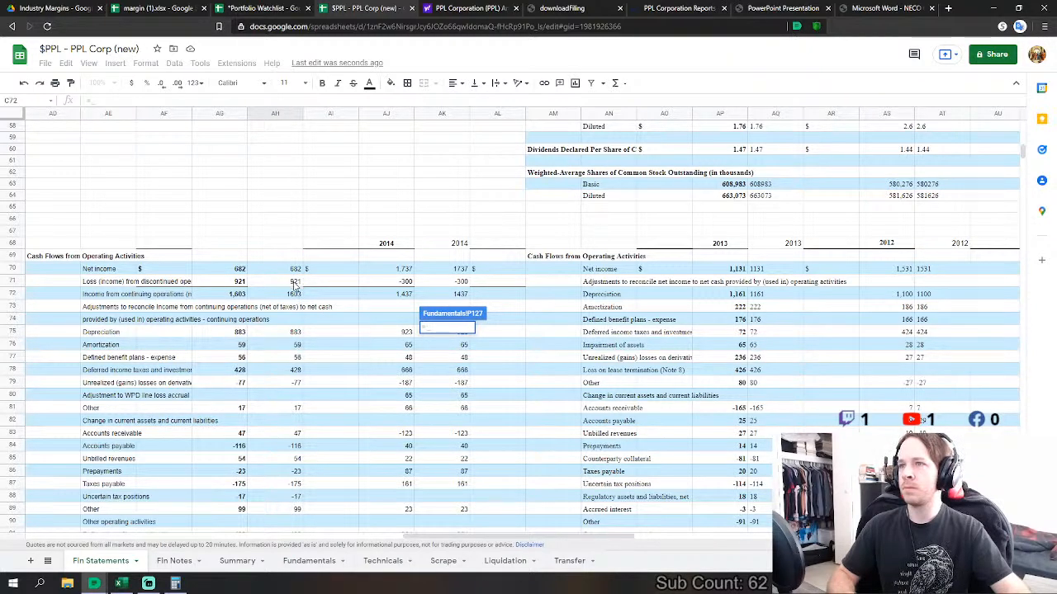
{"action": "left_click", "coordinate": [289, 334]}
{"action": "type", "text": "+"}
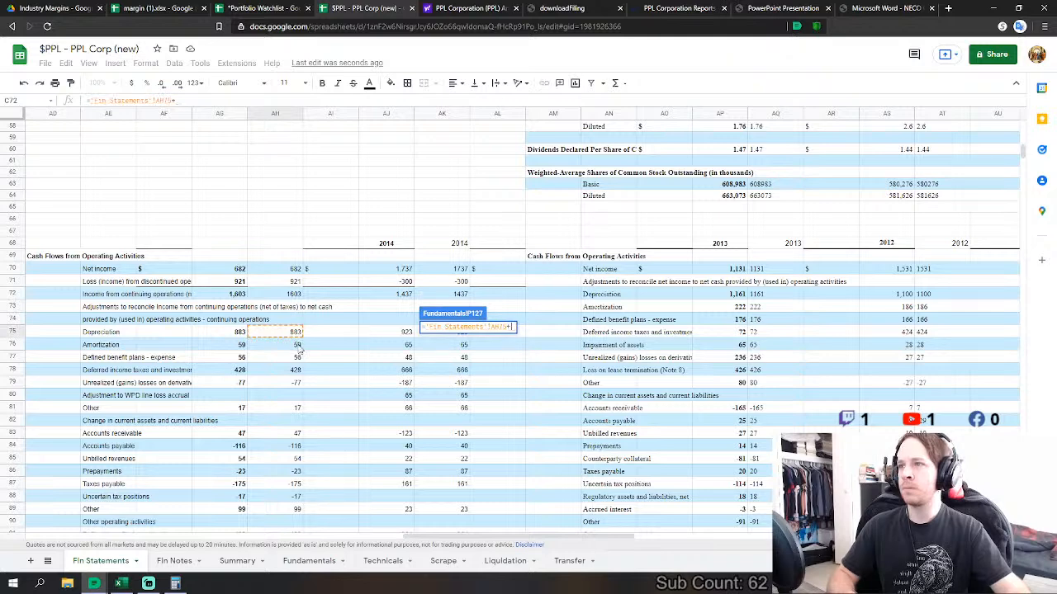
{"action": "left_click", "coordinate": [292, 345]}
{"action": "key", "text": "Return"}
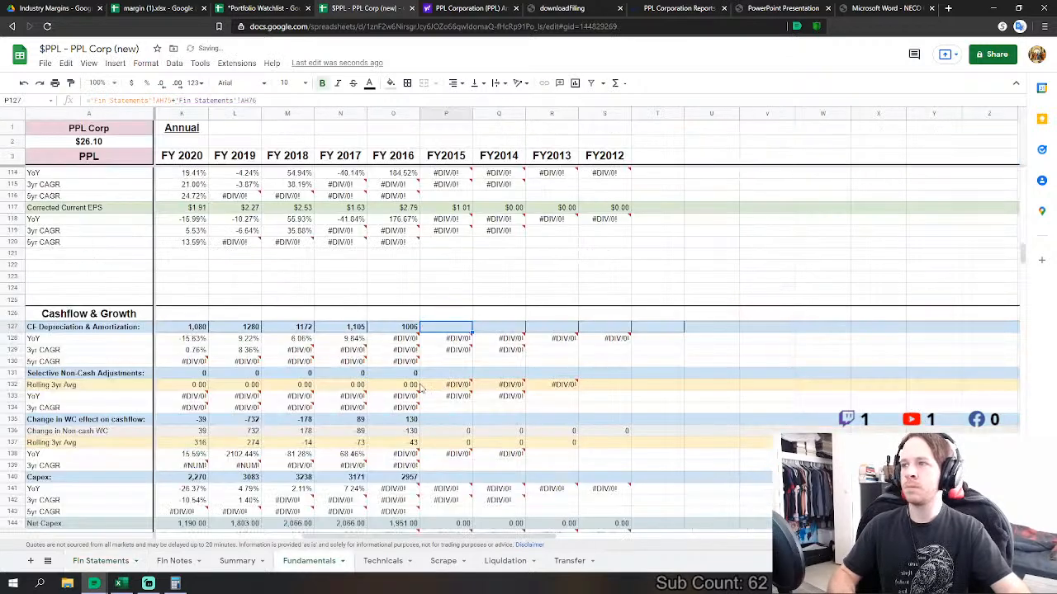
{"action": "left_click", "coordinate": [445, 373]}
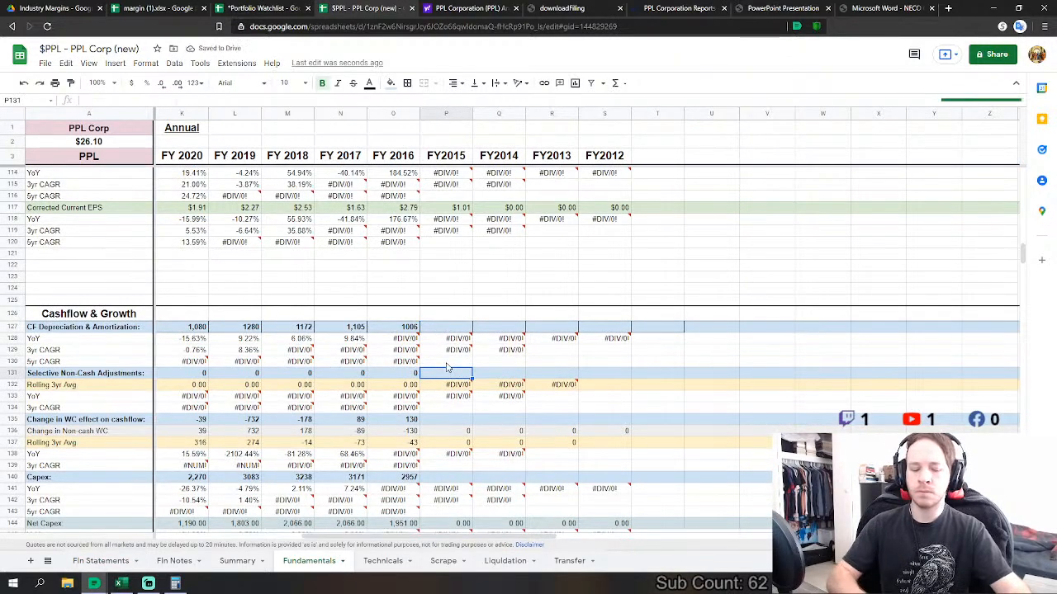
- Start a SUM formula for FY2015 Change in WC effect on cashflow with the 2015 loss from discontinued operations in Fin Statements AH71
{"action": "left_click", "coordinate": [454, 419]}
{"action": "type", "text": "="}
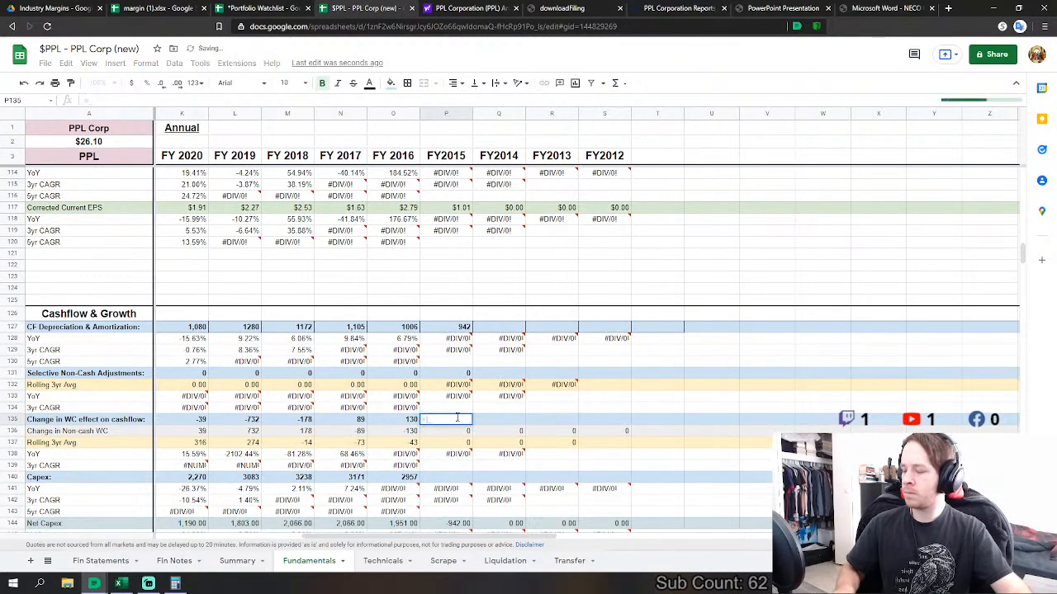
{"action": "type", "text": "sum"}
{"action": "key", "text": "Tab"}
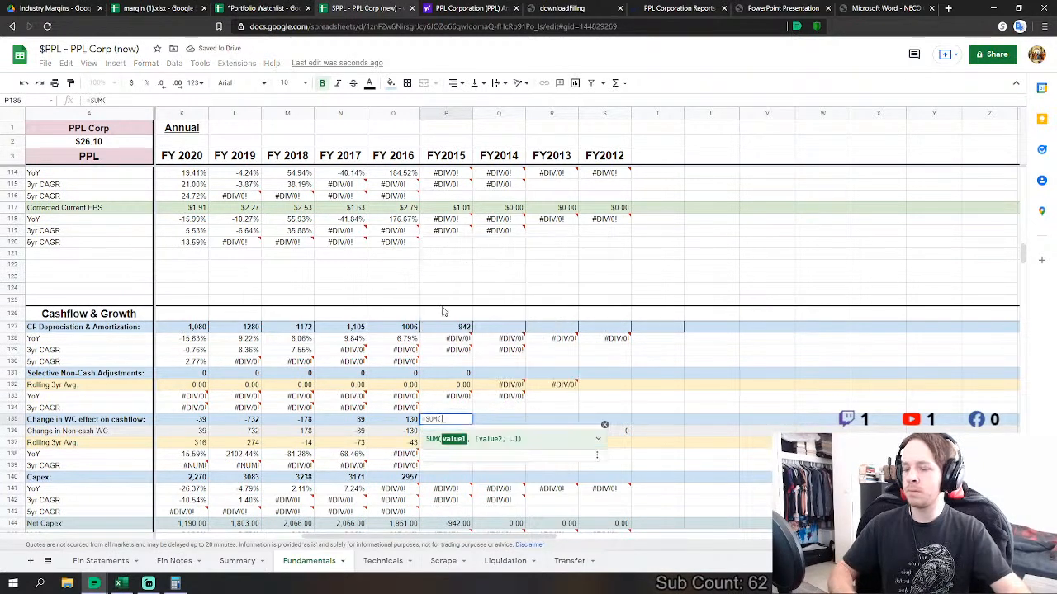
{"action": "left_click", "coordinate": [101, 560]}
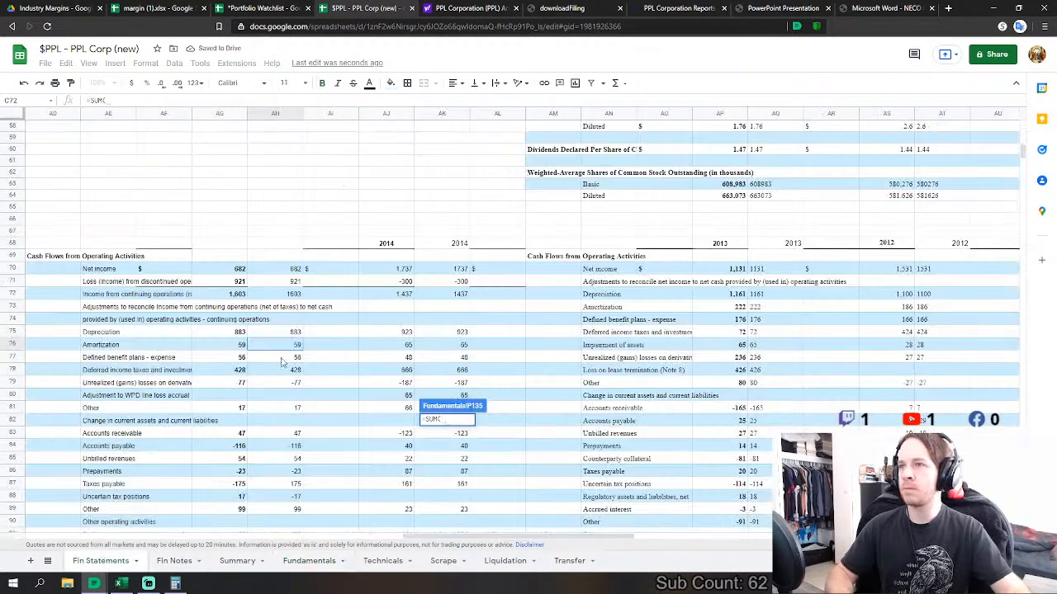
{"action": "left_click", "coordinate": [299, 285]}
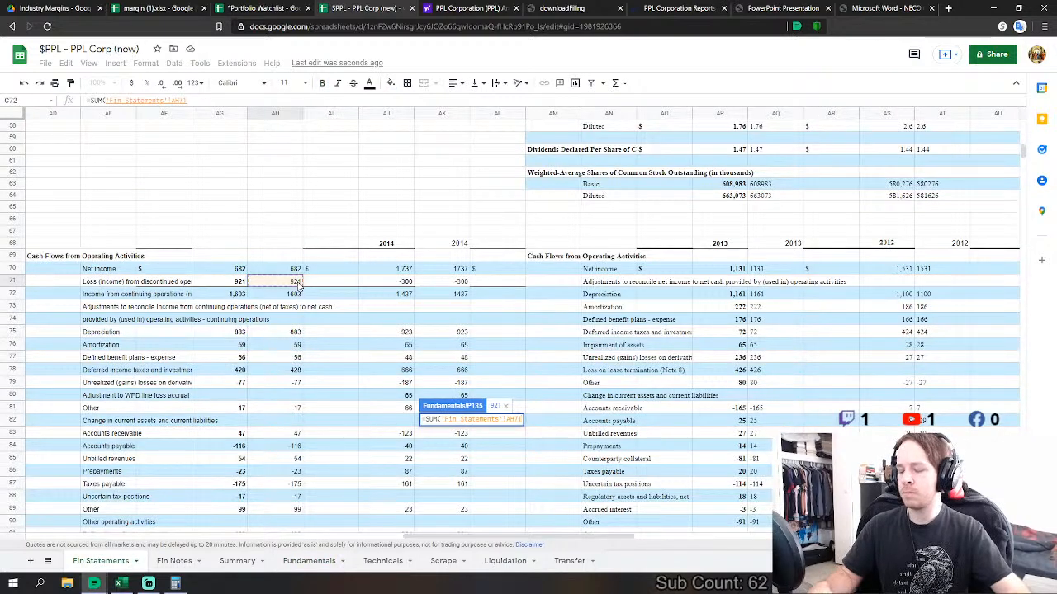
{"action": "type", "text": ","}
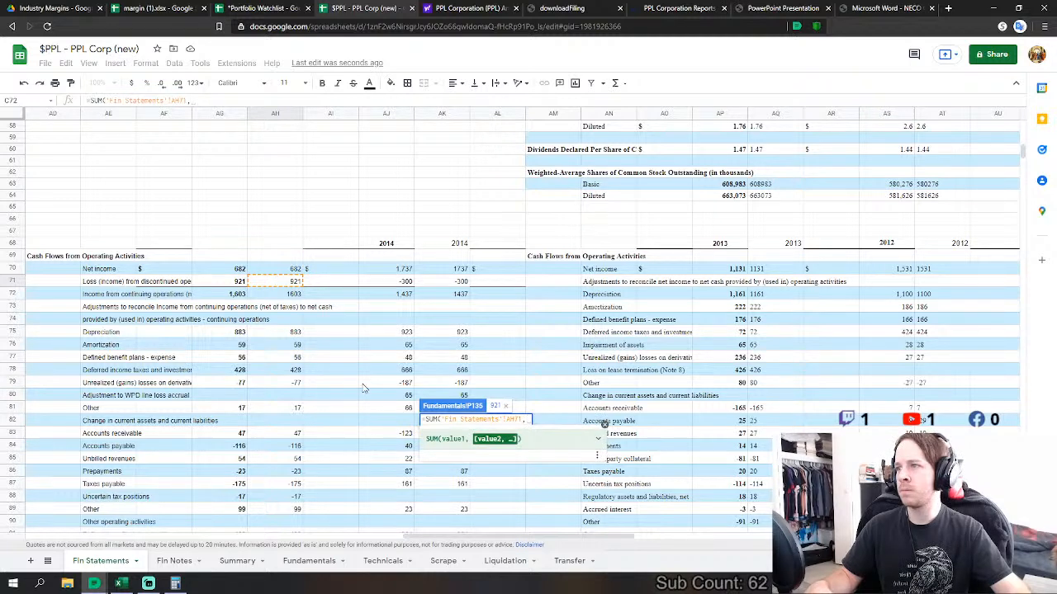
{"action": "left_click", "coordinate": [293, 413]}
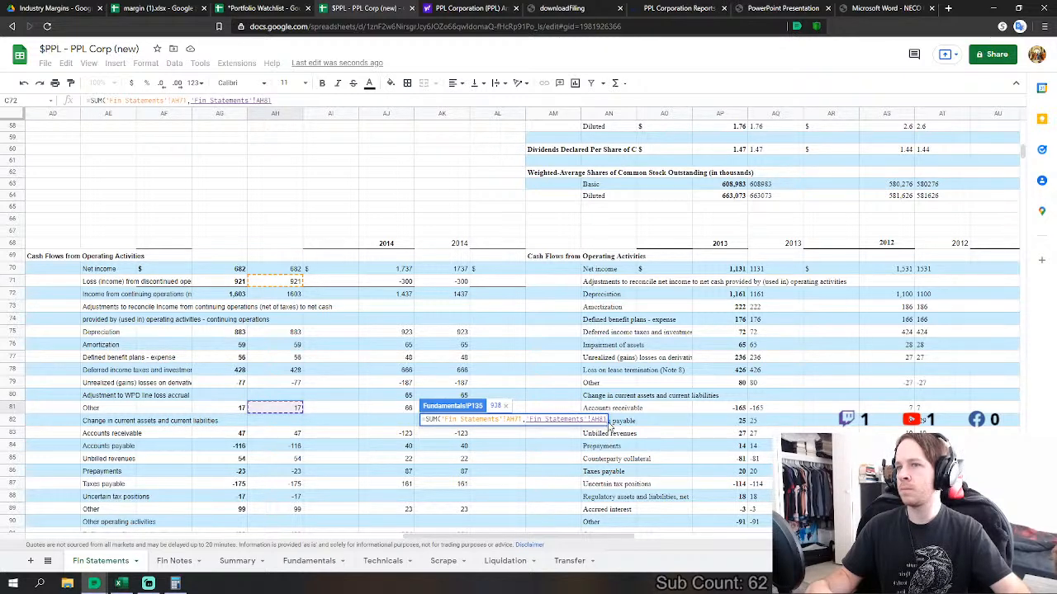
{"action": "left_click_drag", "start_coordinate": [607, 420], "coordinate": [591, 420]}
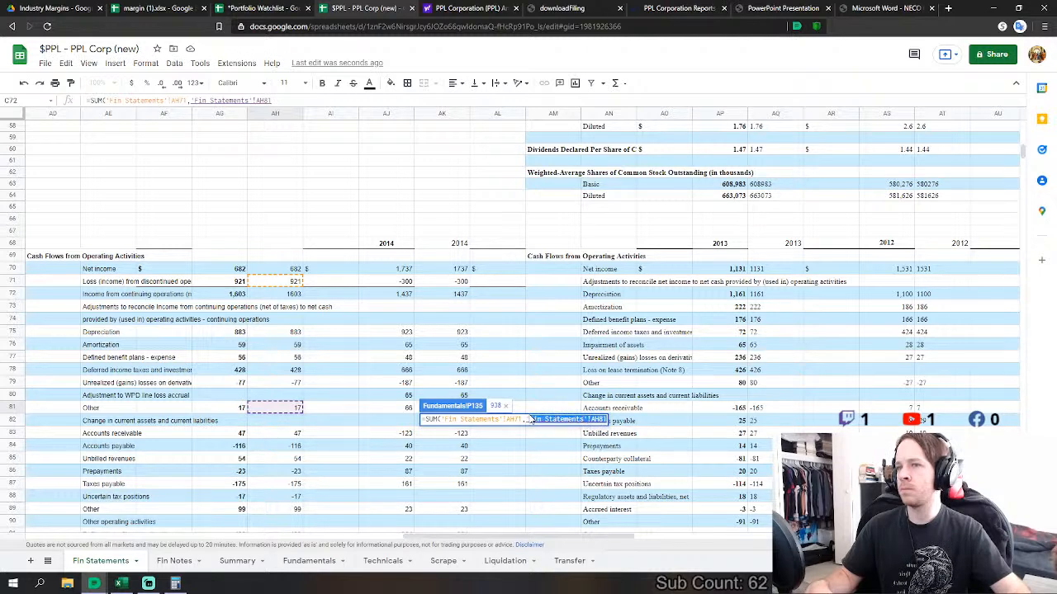
{"action": "left_click_drag", "start_coordinate": [524, 421], "coordinate": [559, 430]}
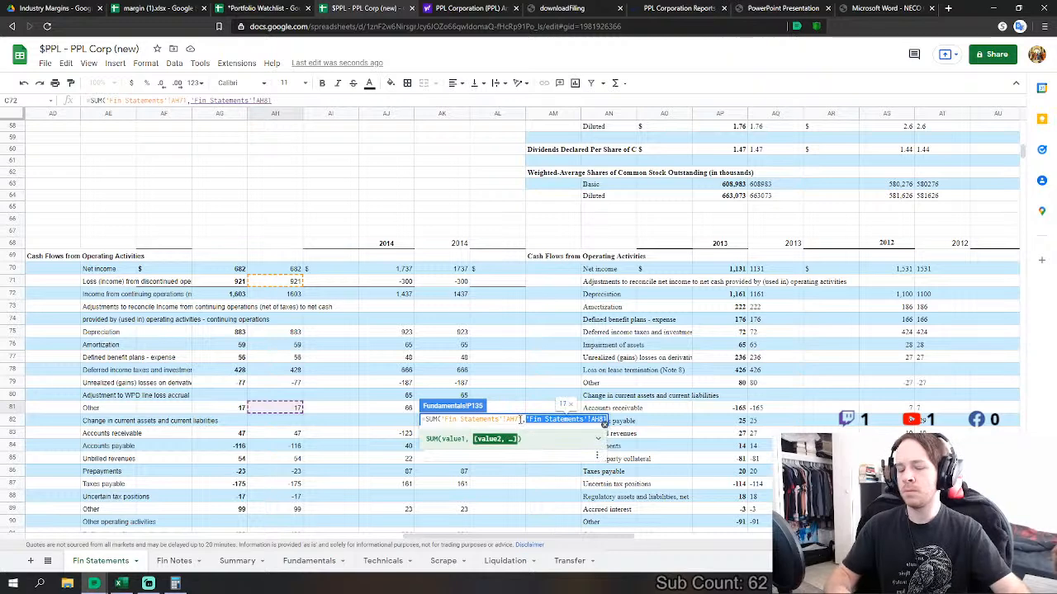
{"action": "key", "text": "BackSpace"}
- Complete the working capital SUM with the 2015 operating changes in Fin Statements AH83:AH94 and the operating cash line in AH96
{"action": "mouse_move", "coordinate": [294, 434]}
{"action": "left_mouse_down"}
{"action": "mouse_move", "coordinate": [289, 514]}
{"action": "mouse_move", "coordinate": [330, 532]}
{"action": "mouse_move", "coordinate": [312, 487]}
{"action": "mouse_move", "coordinate": [326, 303]}
{"action": "mouse_move", "coordinate": [293, 327]}
{"action": "mouse_move", "coordinate": [290, 431]}
{"action": "left_mouse_up"}
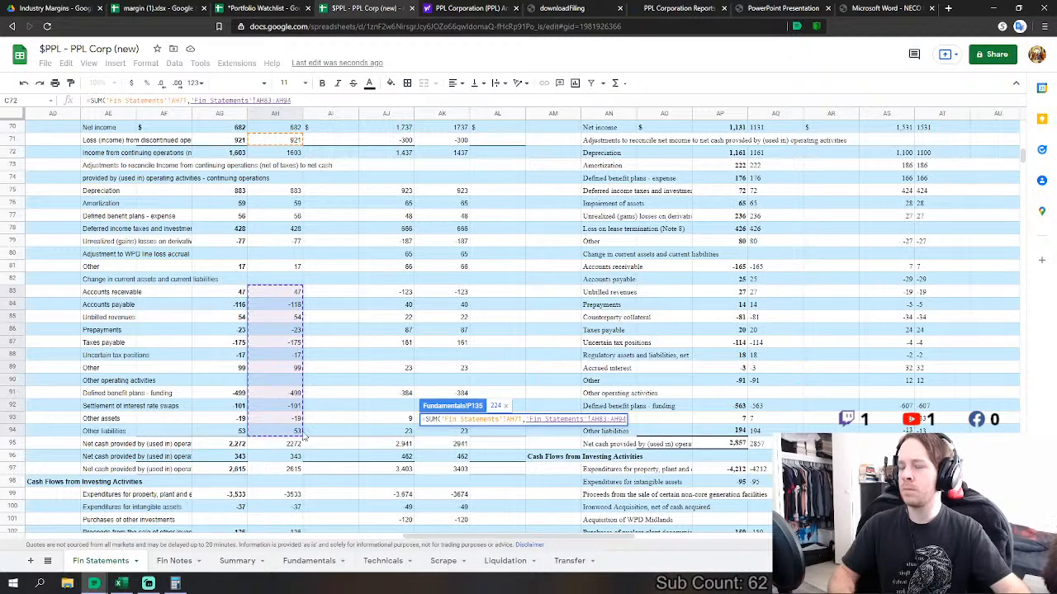
{"action": "type", "text": ","}
{"action": "left_click", "coordinate": [291, 459]}
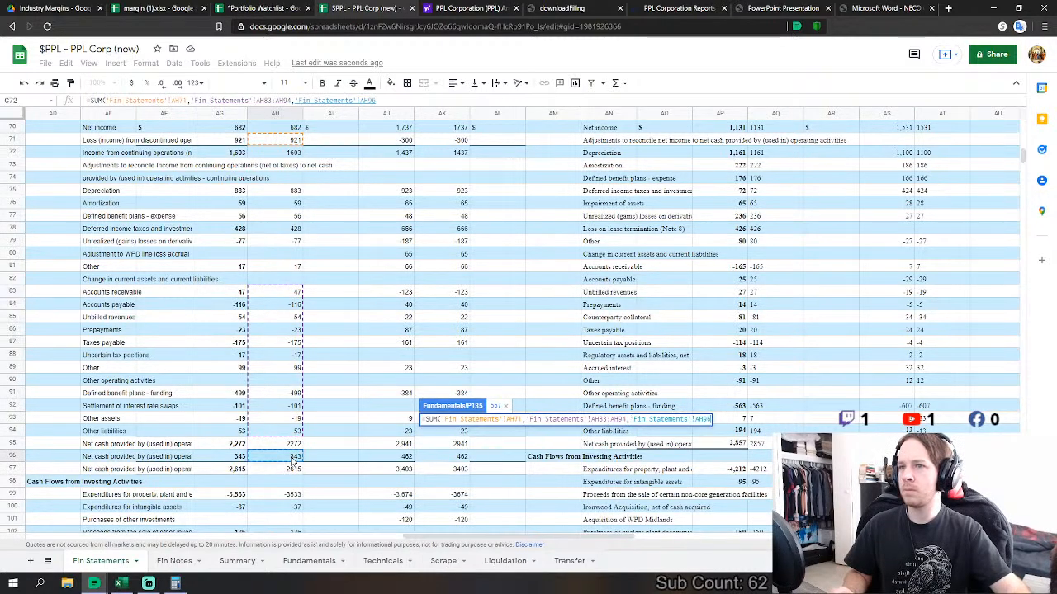
{"action": "key", "text": "Return"}
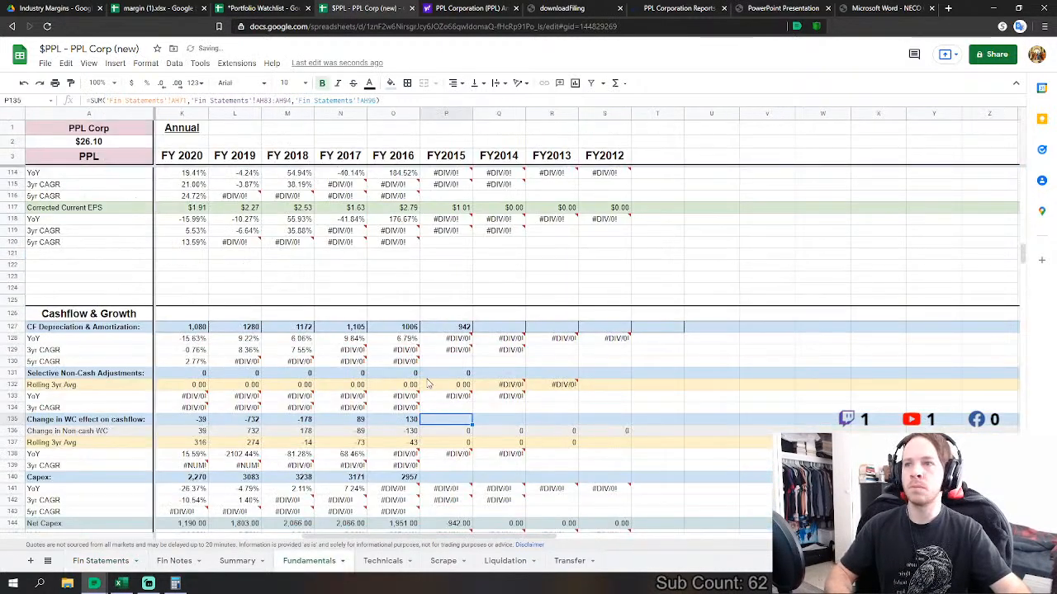
- Set FY2015 Capex to the negated 2015 expenditures for property, plant and equipment and intangible assets in Fin Statements AH99 and AH100
{"action": "scroll", "coordinate": [379, 429], "scroll_direction": "up", "scroll_amount": 1}
{"action": "left_click", "coordinate": [450, 396]}
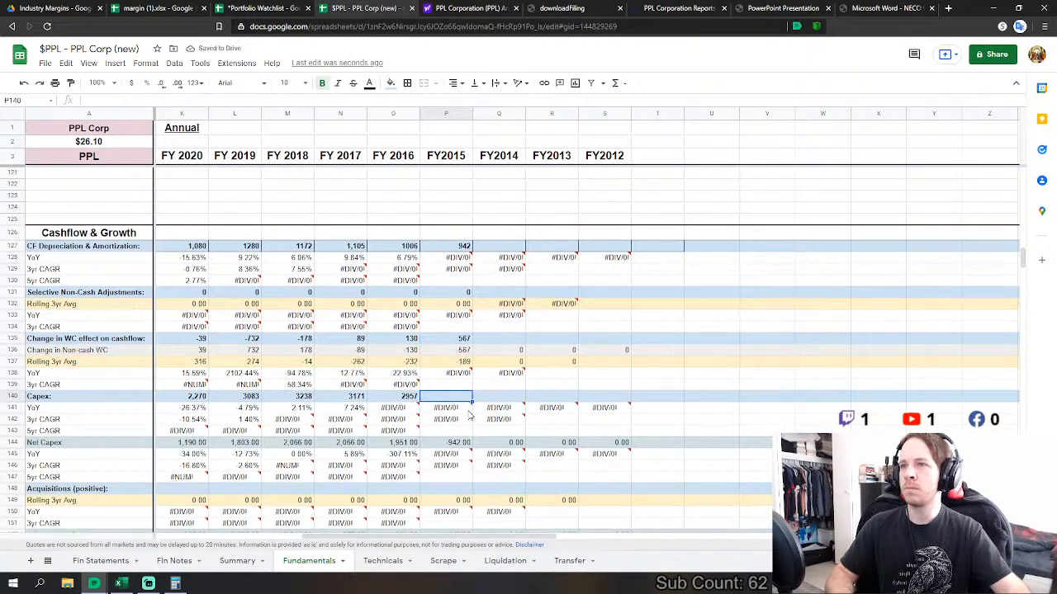
{"action": "left_click", "coordinate": [96, 561]}
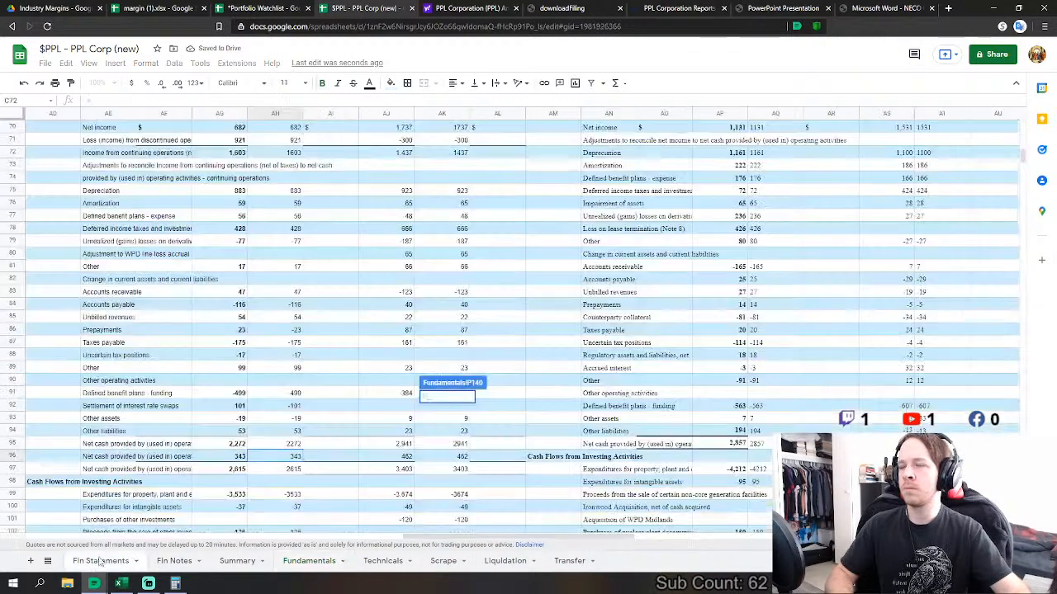
{"action": "scroll", "coordinate": [337, 457], "scroll_direction": "down", "scroll_amount": 2}
{"action": "type", "text": "=-"}
{"action": "left_click", "coordinate": [293, 407]}
{"action": "type", "text": "-"}
{"action": "left_click", "coordinate": [292, 420]}
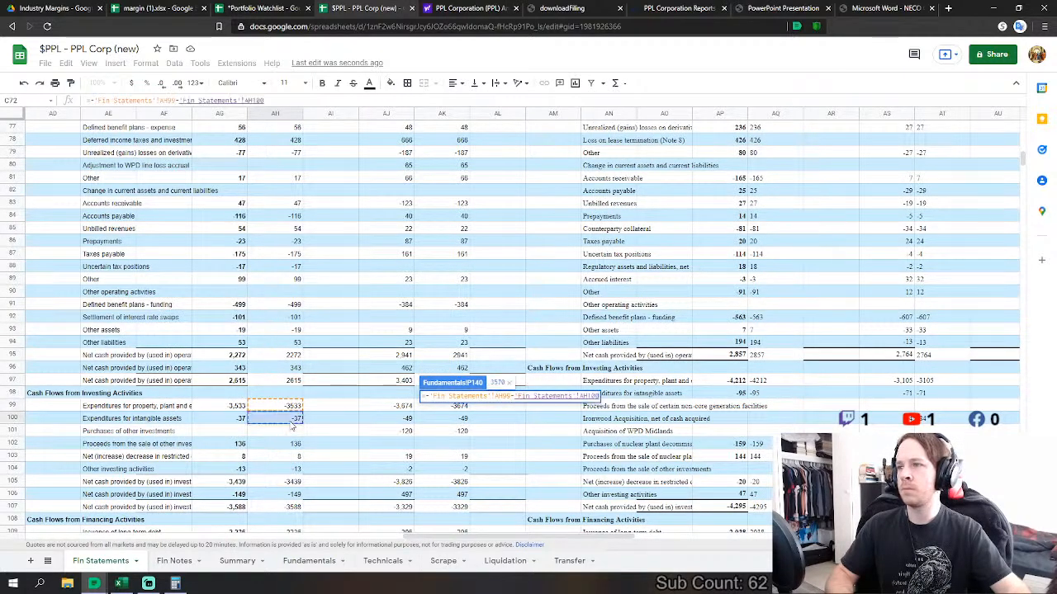
{"action": "key", "text": "Return"}
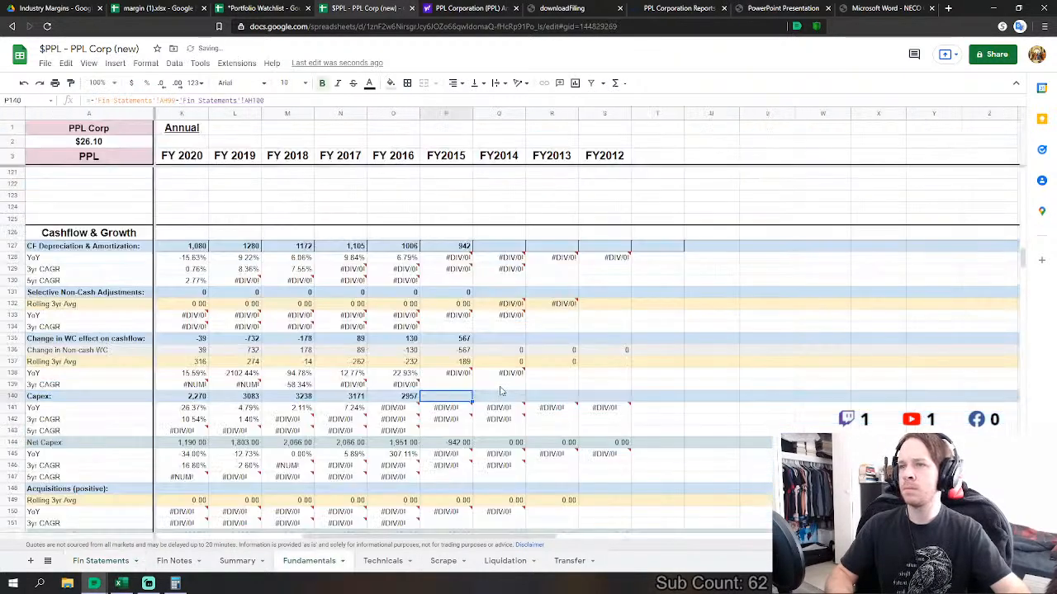
- Set FY2015 Net Debt Issue to the sum of the 2015 financing items in Fin Statements AH109, AH110, AH112 and AH115
{"action": "scroll", "coordinate": [438, 418], "scroll_direction": "down", "scroll_amount": 15}
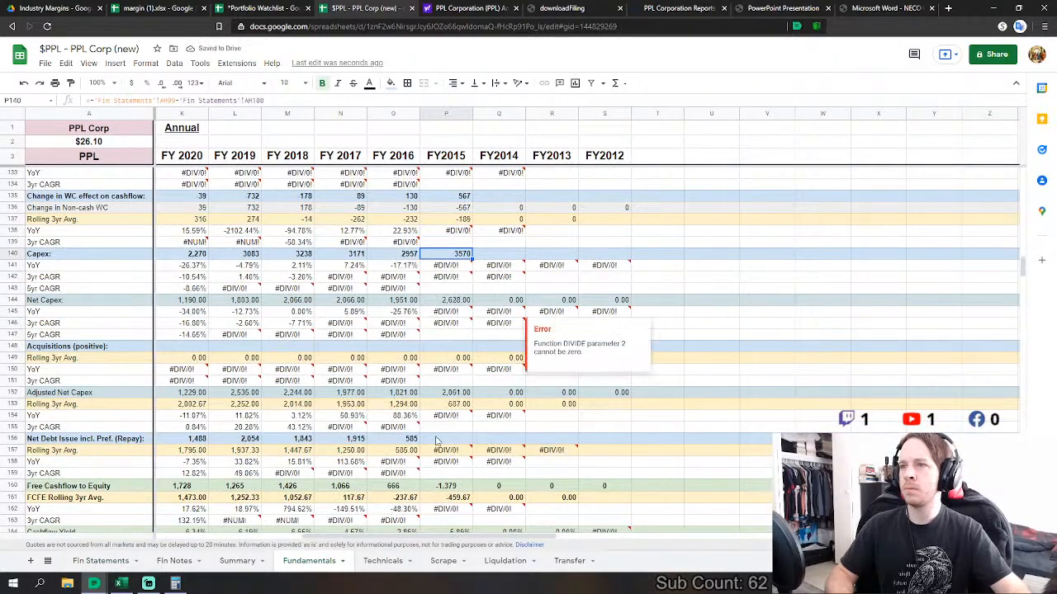
{"action": "left_click", "coordinate": [445, 438]}
{"action": "type", "text": "="}
{"action": "left_click", "coordinate": [100, 560]}
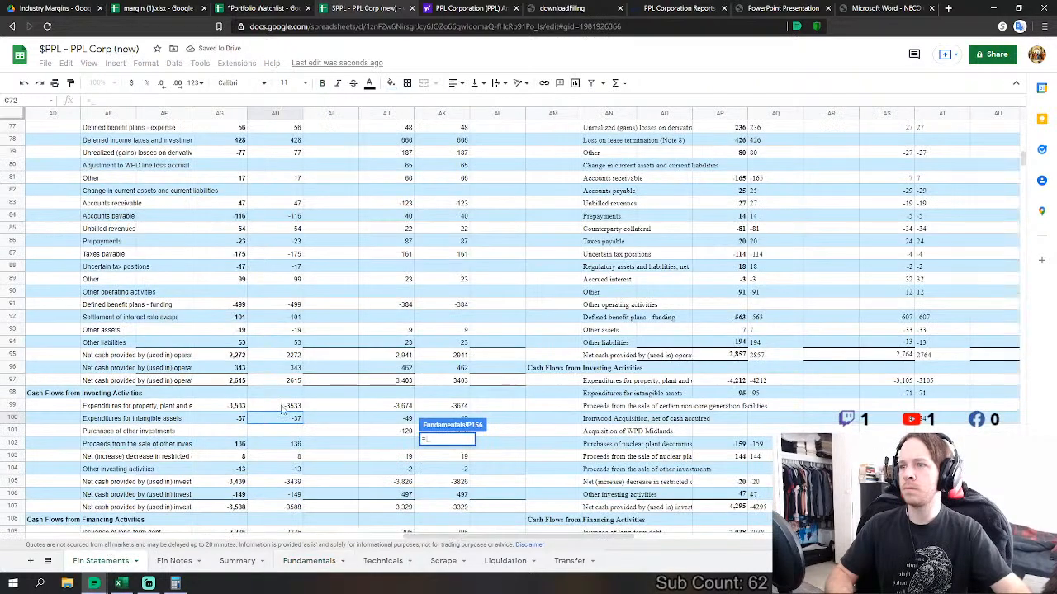
{"action": "scroll", "coordinate": [298, 319], "scroll_direction": "down", "scroll_amount": 5}
{"action": "left_click", "coordinate": [299, 319]}
{"action": "type", "text": "+"}
{"action": "left_click", "coordinate": [297, 331]}
{"action": "type", "text": "+"}
{"action": "left_click", "coordinate": [293, 355]}
{"action": "type", "text": "+"}
{"action": "left_click", "coordinate": [284, 395]}
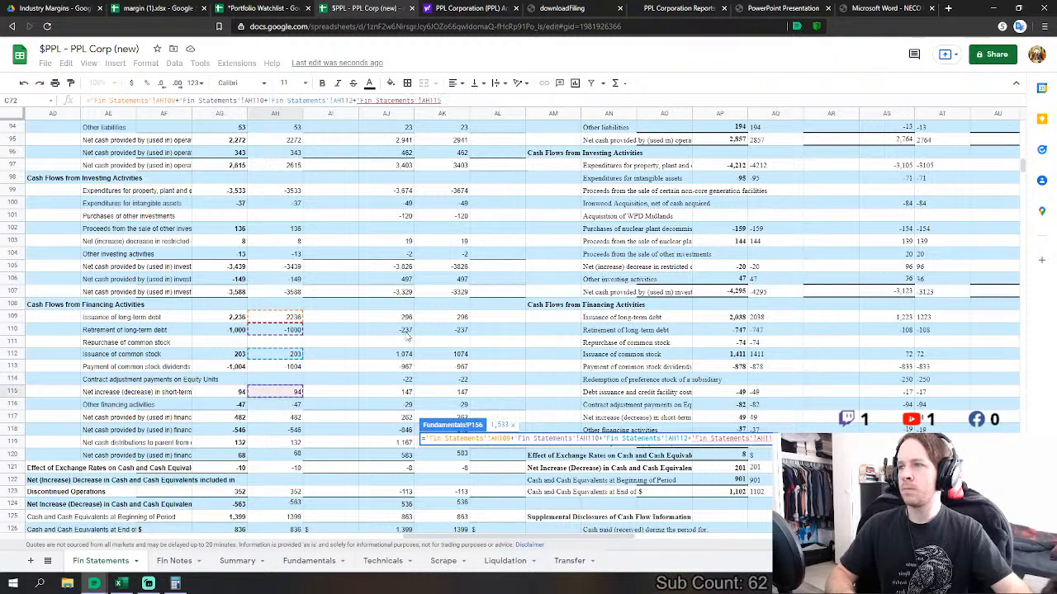
{"action": "key", "text": "Return"}
- Set FY2015 Net Treasury Purchases to the negated 2015 issuance of common stock in Fin Statements AH112
{"action": "scroll", "coordinate": [440, 514], "scroll_direction": "down", "scroll_amount": 3}
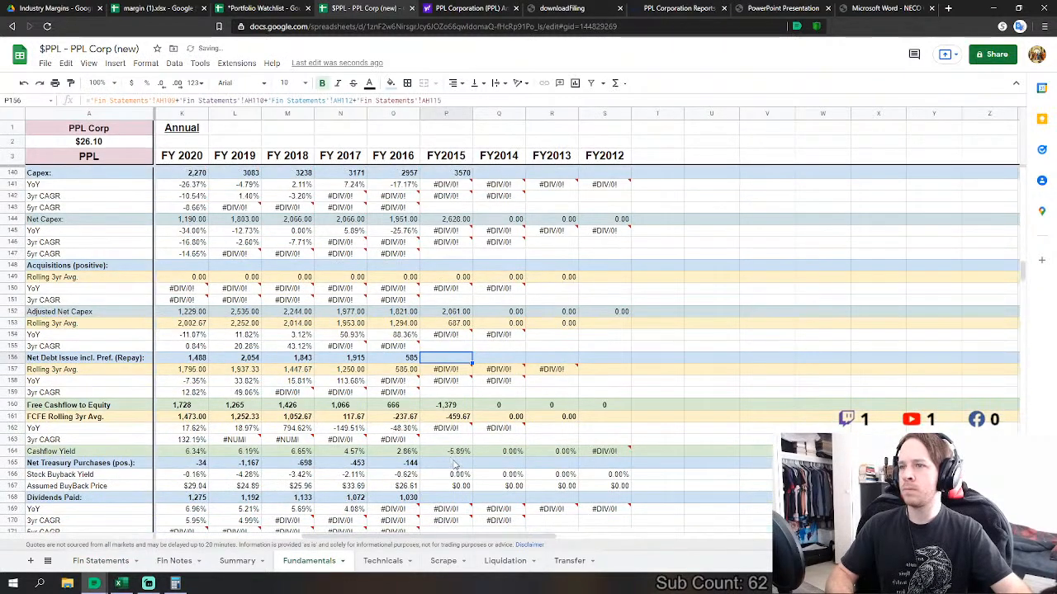
{"action": "left_click", "coordinate": [446, 463]}
{"action": "type", "text": "=-"}
{"action": "left_click", "coordinate": [116, 560]}
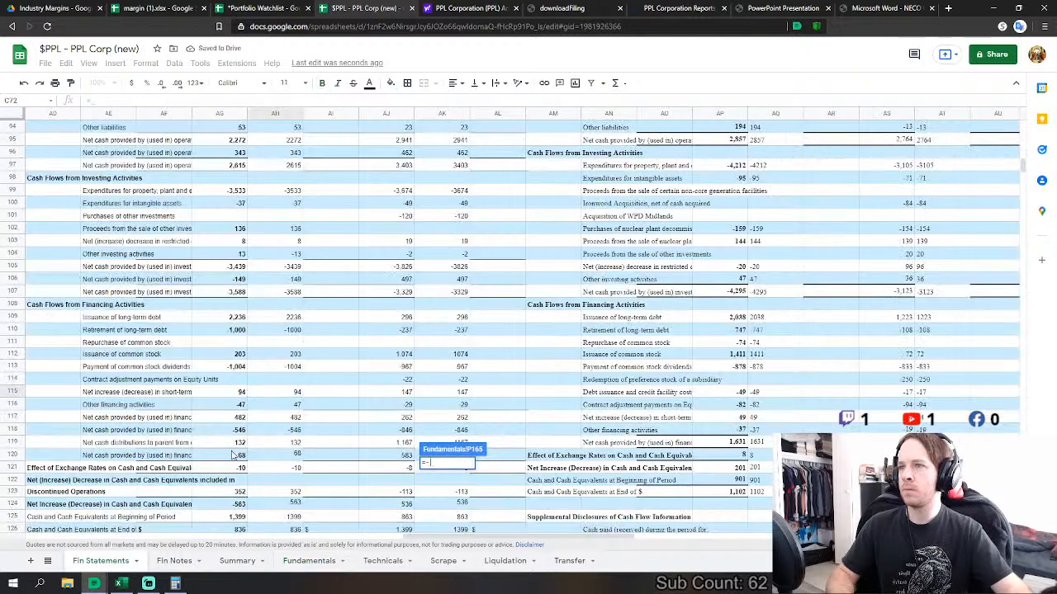
{"action": "left_click", "coordinate": [293, 355]}
{"action": "key", "text": "Return"}
- Set FY2015 Dividends Paid to the negated 2015 payment of common stock dividends in Fin Statements AH113
{"action": "left_click", "coordinate": [461, 493]}
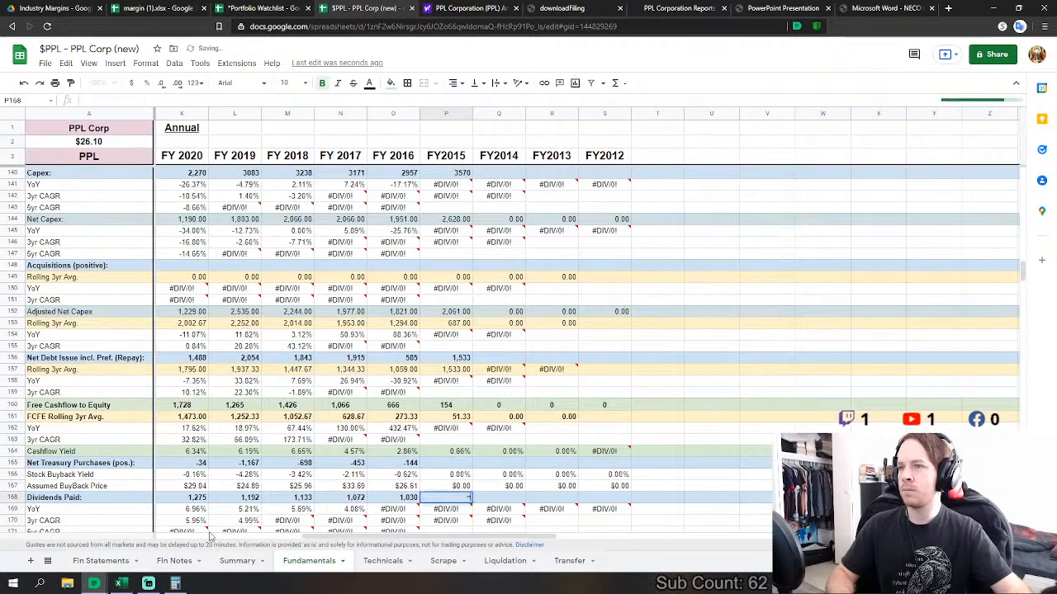
{"action": "type", "text": "=-"}
{"action": "left_click", "coordinate": [103, 561]}
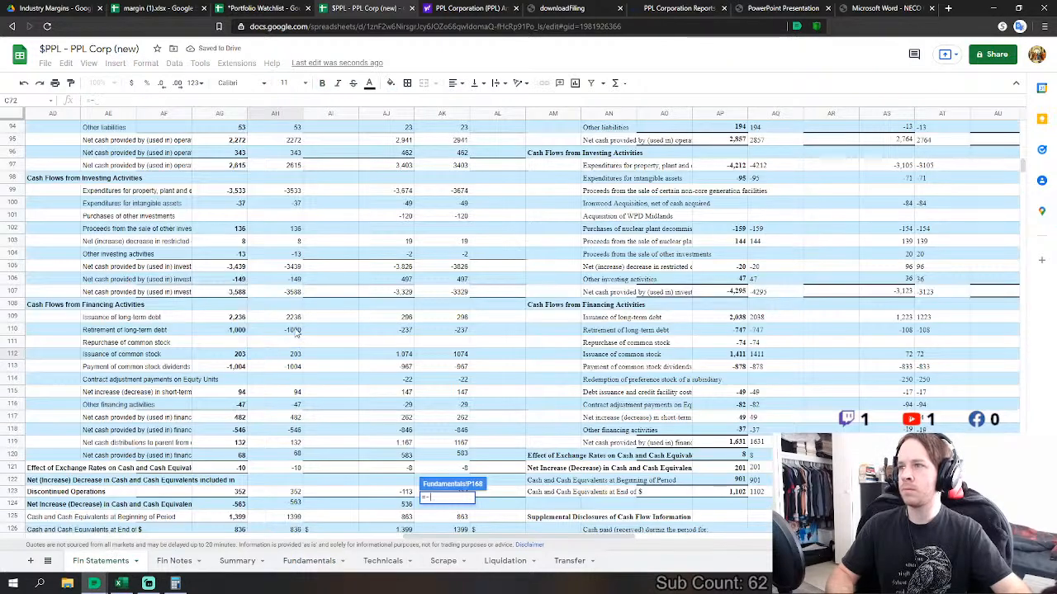
{"action": "left_click", "coordinate": [291, 368]}
{"action": "key", "text": "Return"}
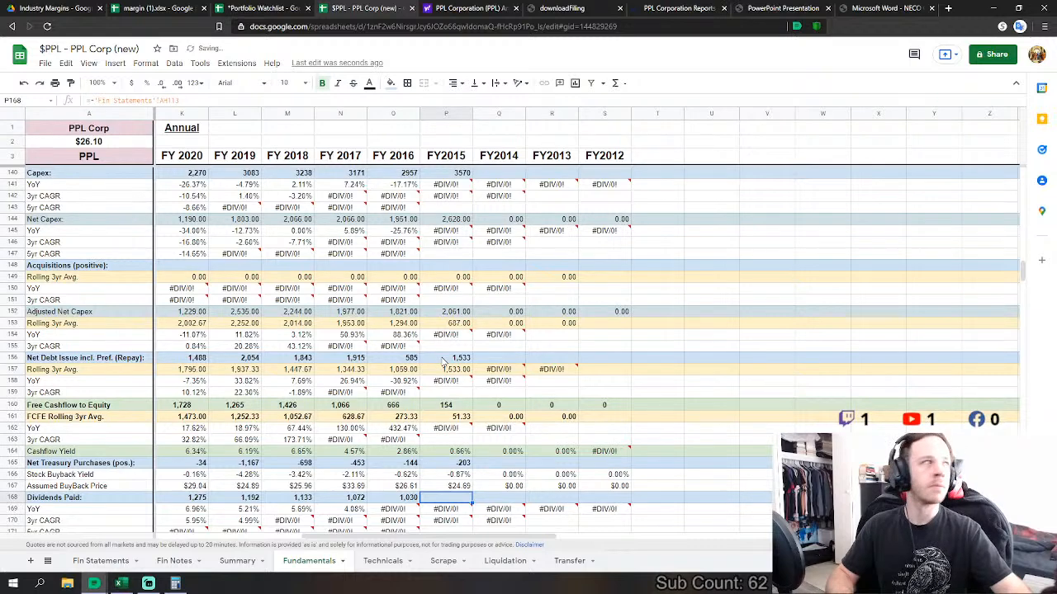
- Set FY2015 Cash & Equivalents on the balance sheet to the 2015 cash and cash equivalents in Fin Statements AH170
{"action": "scroll", "coordinate": [442, 363], "scroll_direction": "down", "scroll_amount": 5}
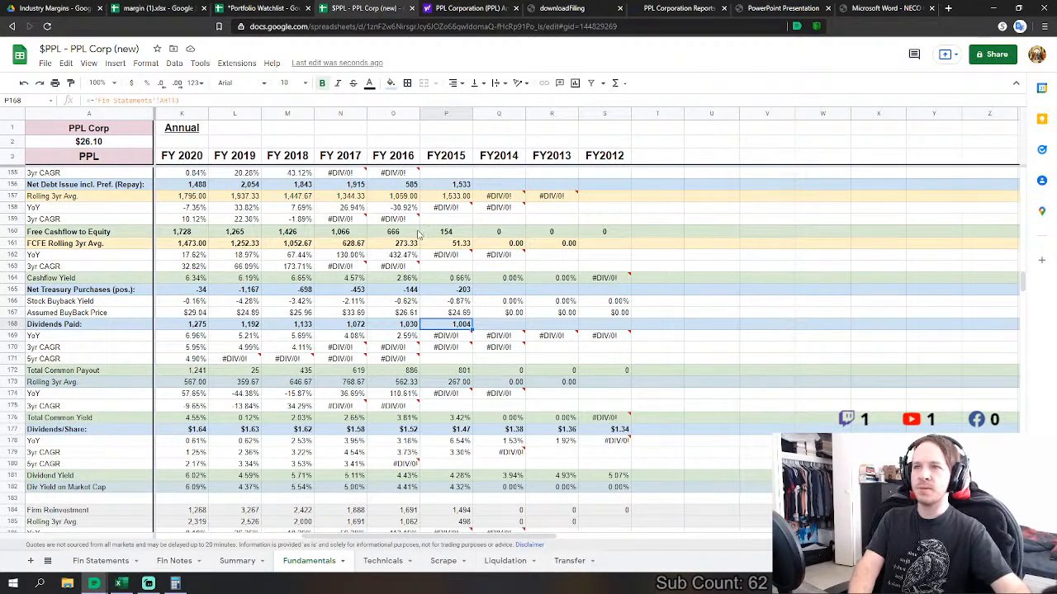
{"action": "scroll", "coordinate": [412, 353], "scroll_direction": "down", "scroll_amount": 2}
{"action": "scroll", "coordinate": [421, 373], "scroll_direction": "down", "scroll_amount": 6}
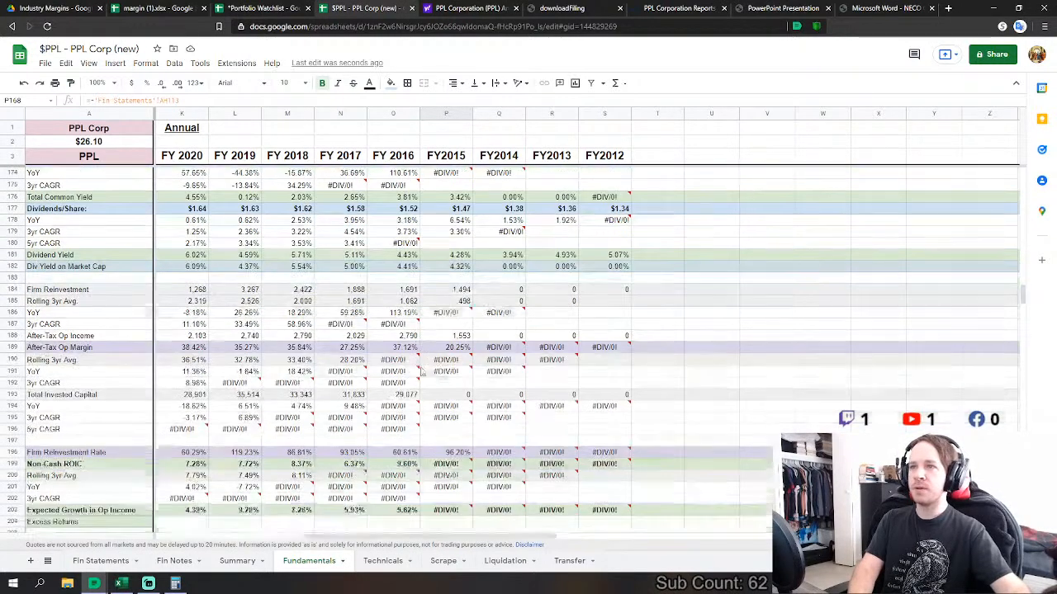
{"action": "scroll", "coordinate": [426, 377], "scroll_direction": "down", "scroll_amount": 2}
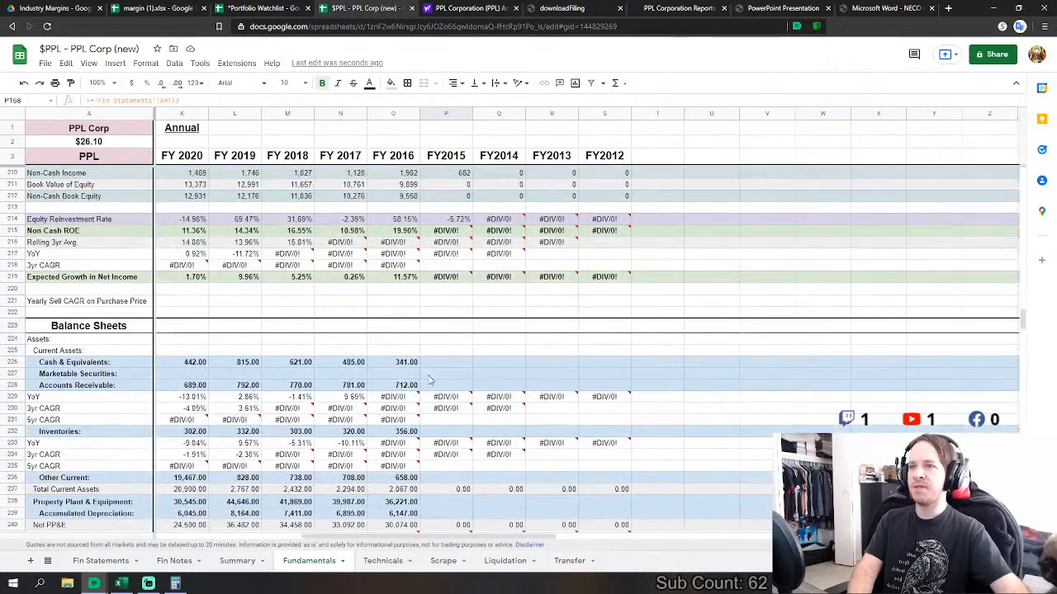
{"action": "left_click", "coordinate": [461, 365]}
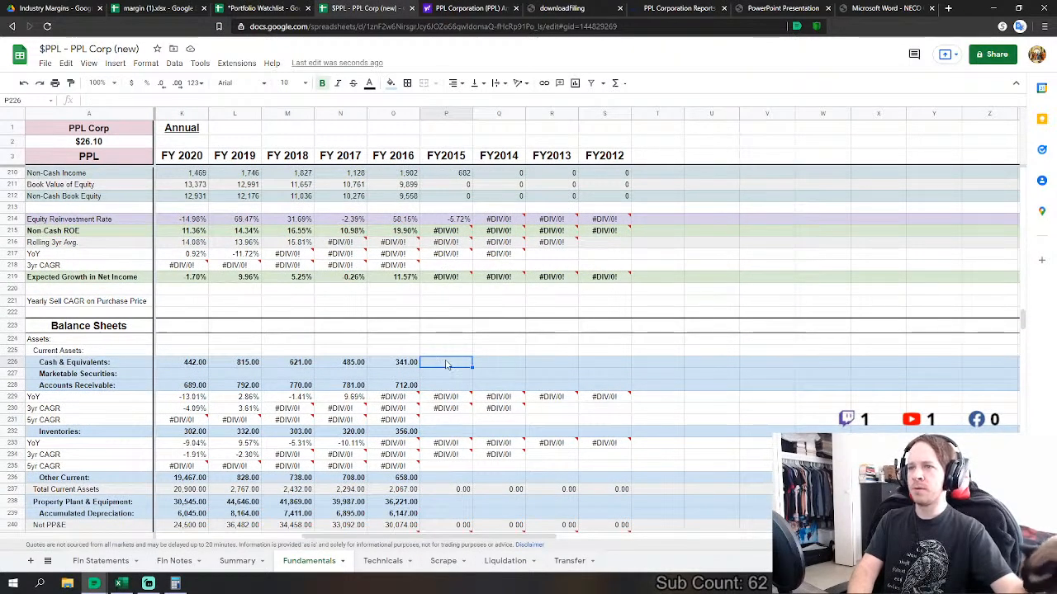
{"action": "type", "text": "="}
{"action": "left_click", "coordinate": [101, 560]}
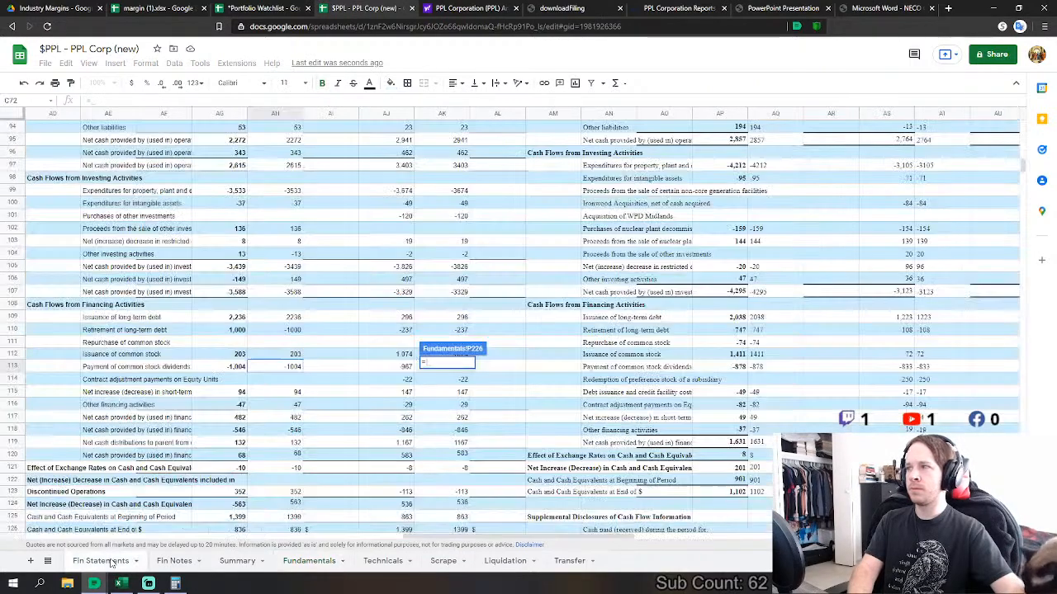
{"action": "scroll", "coordinate": [314, 398], "scroll_direction": "down", "scroll_amount": 4}
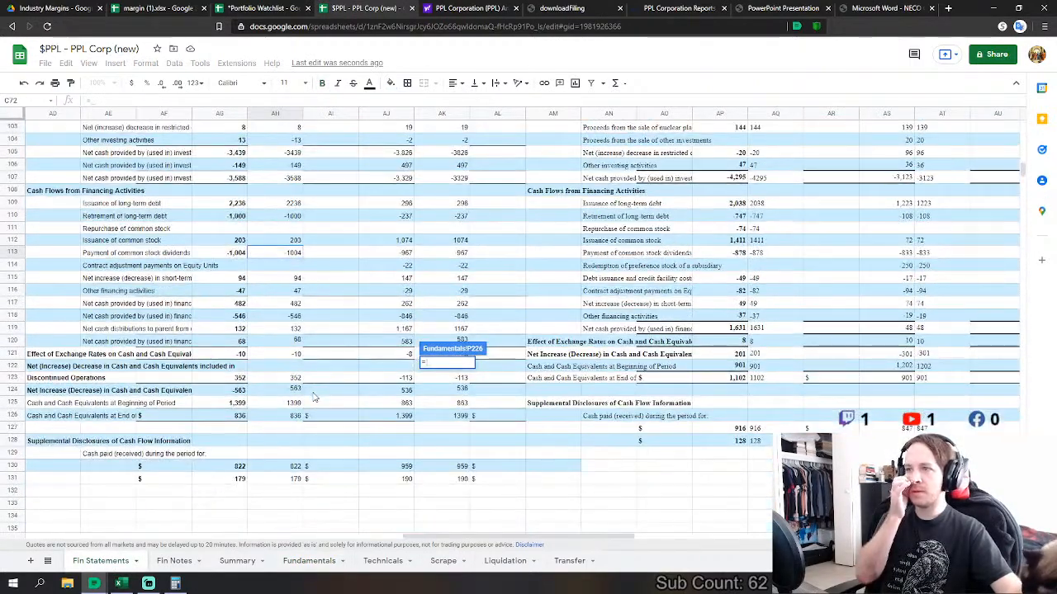
{"action": "scroll", "coordinate": [314, 398], "scroll_direction": "down", "scroll_amount": 15}
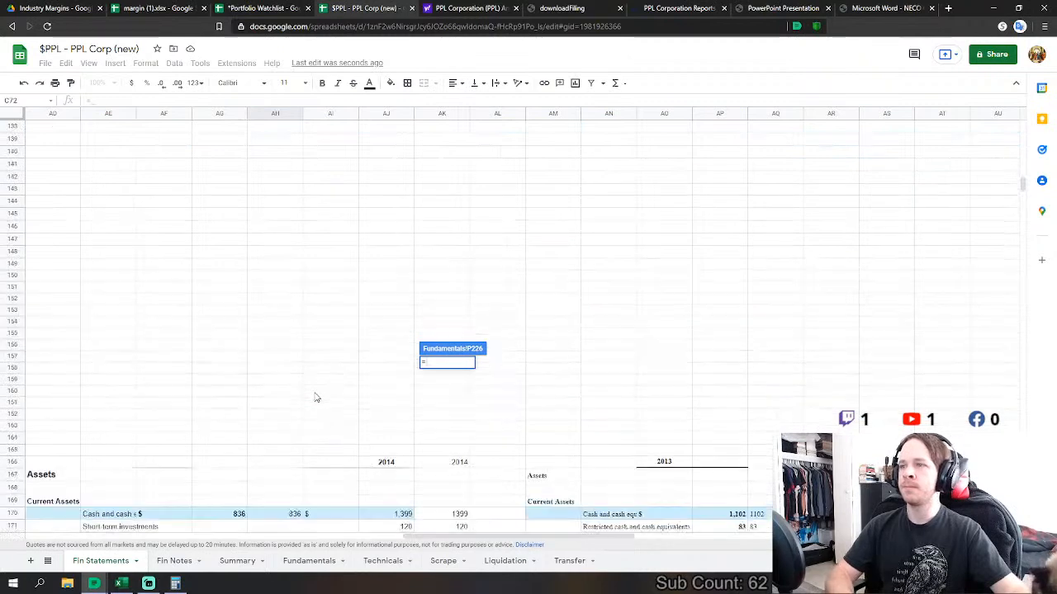
{"action": "scroll", "coordinate": [300, 366], "scroll_direction": "down", "scroll_amount": 1}
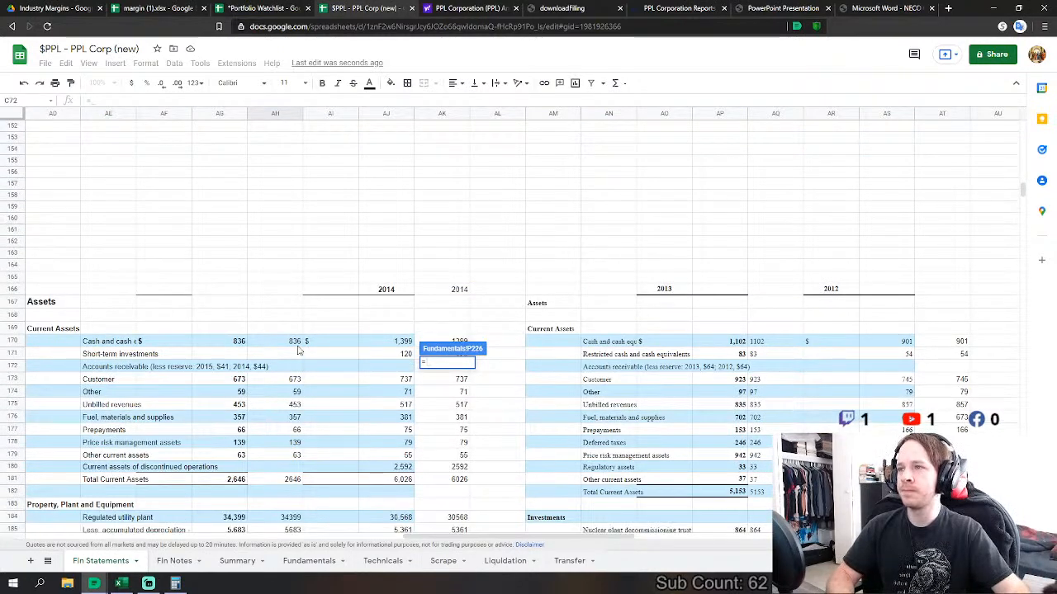
{"action": "left_click", "coordinate": [298, 346]}
{"action": "key", "text": "Return"}
- Set FY2015 Accounts Receivable to the sum of the 2015 customer and other receivables in Fin Statements AH173 and AH174
{"action": "key", "text": "Down"}
{"action": "type", "text": "="}
{"action": "left_click", "coordinate": [100, 560]}
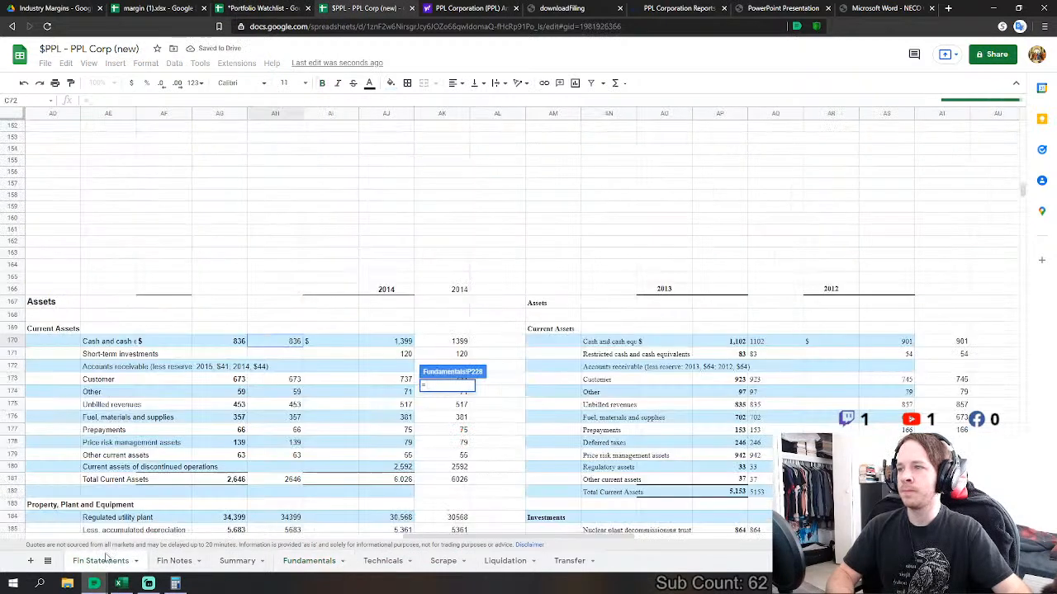
{"action": "left_click", "coordinate": [295, 379]}
{"action": "type", "text": "+"}
{"action": "left_click", "coordinate": [295, 391]}
{"action": "key", "text": "Return"}
- Set FY2015 Inventories to the 2015 fuel, materials and supplies in Fin Statements AH176
{"action": "left_click", "coordinate": [440, 430]}
{"action": "type", "text": "="}
{"action": "left_click", "coordinate": [97, 562]}
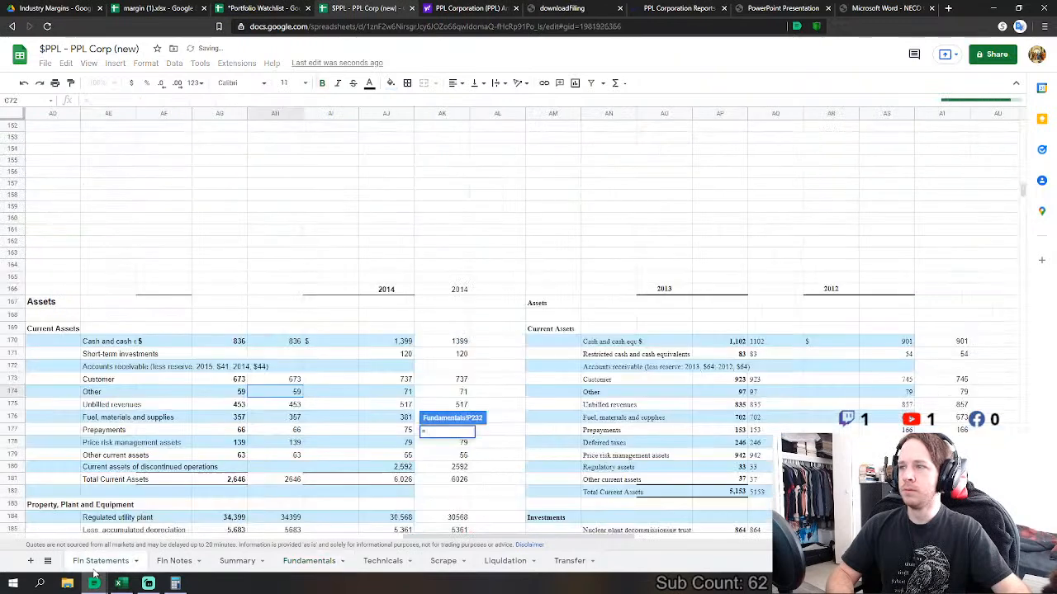
{"action": "left_click", "coordinate": [297, 418]}
{"action": "key", "text": "Return"}
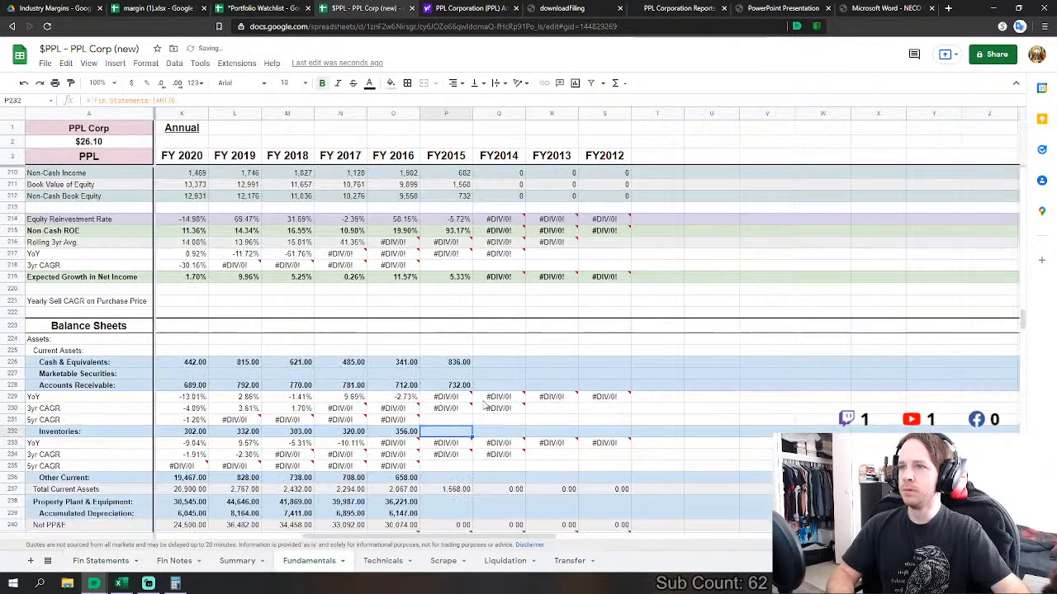
- Set FY2015 Other Current assets to the sum of 2015 prepayments, unbilled revenues, price risk management and other current assets in Fin Statements AH177, AH175, AH178 and AH179
{"action": "left_click", "coordinate": [460, 480]}
{"action": "type", "text": "="}
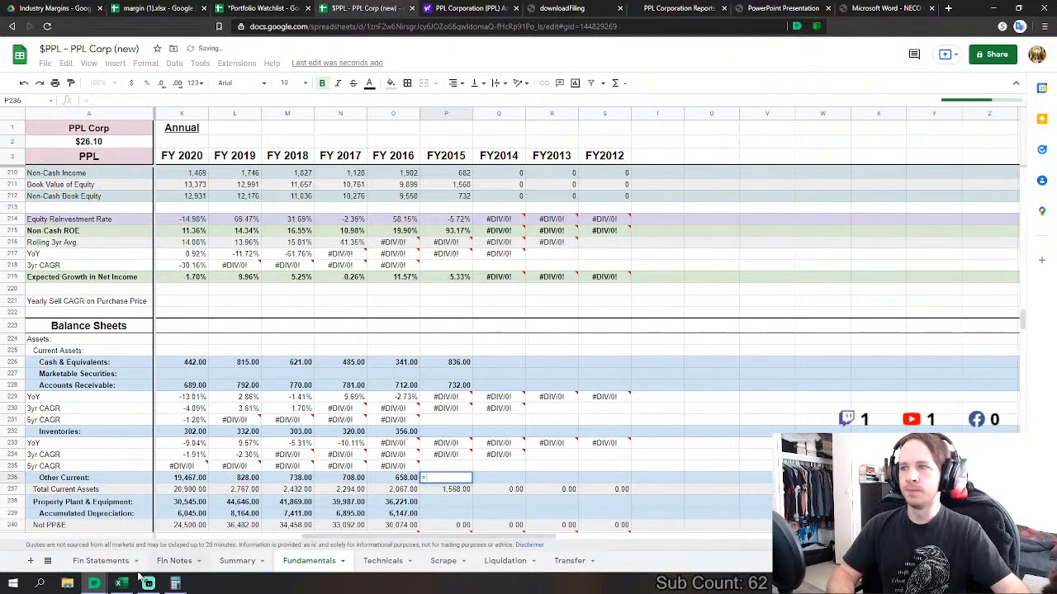
{"action": "left_click", "coordinate": [108, 562]}
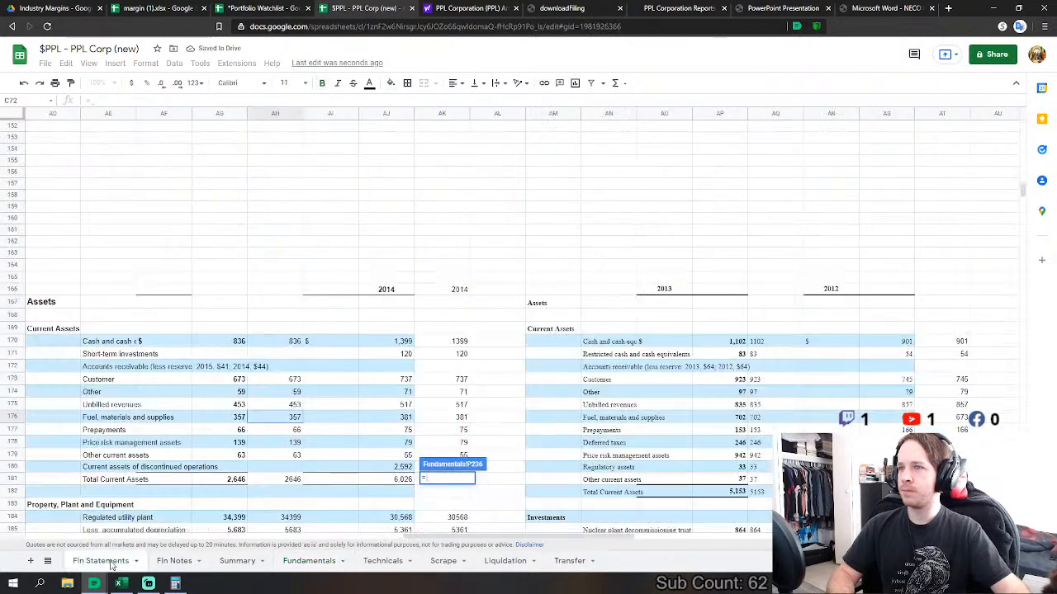
{"action": "left_click", "coordinate": [295, 430]}
{"action": "type", "text": "+"}
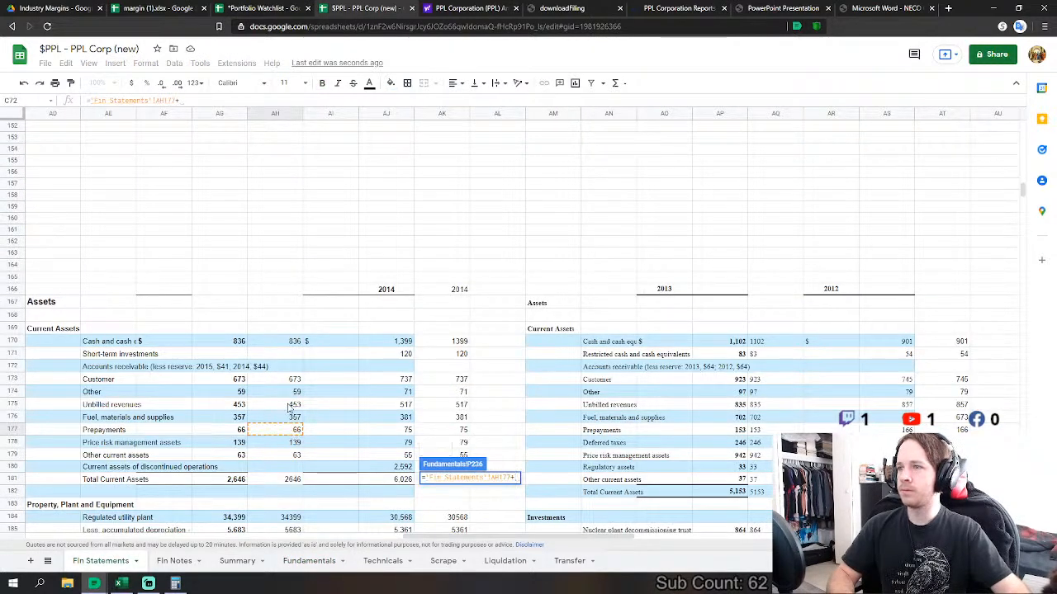
{"action": "left_click", "coordinate": [294, 405]}
{"action": "type", "text": "+"}
{"action": "left_click", "coordinate": [294, 443]}
{"action": "type", "text": "+"}
{"action": "left_click", "coordinate": [294, 455]}
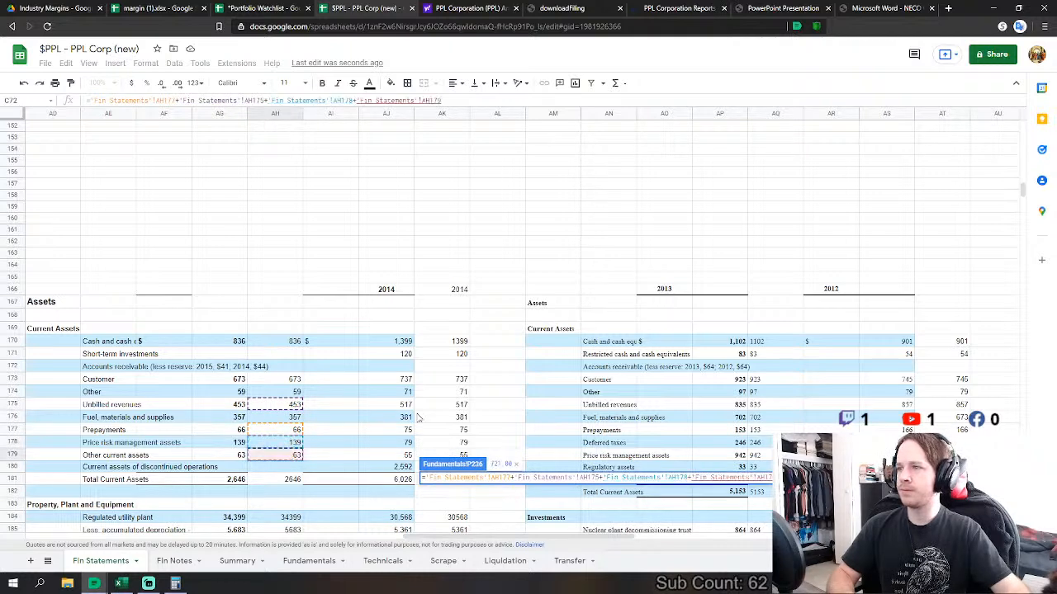
{"action": "key", "text": "Return"}
- Set FY2015 Property Plant & Equipment to the sum of regulated plant, non-regulated property and construction work in progress in Fin Statements AH184, AH187 and AH190
{"action": "scroll", "coordinate": [444, 375], "scroll_direction": "down", "scroll_amount": 5}
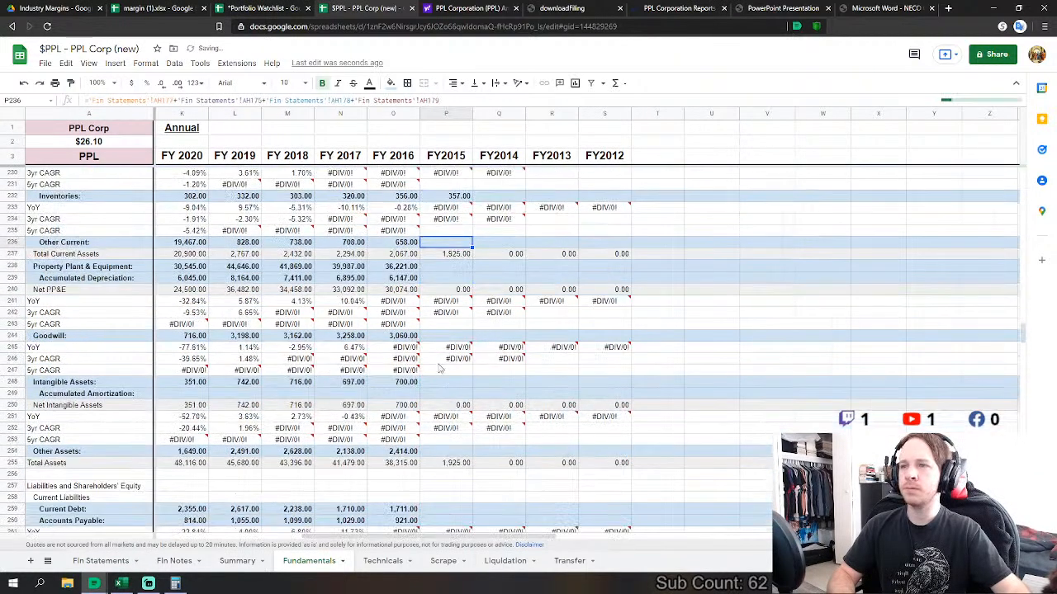
{"action": "left_click", "coordinate": [446, 266]}
{"action": "type", "text": "="}
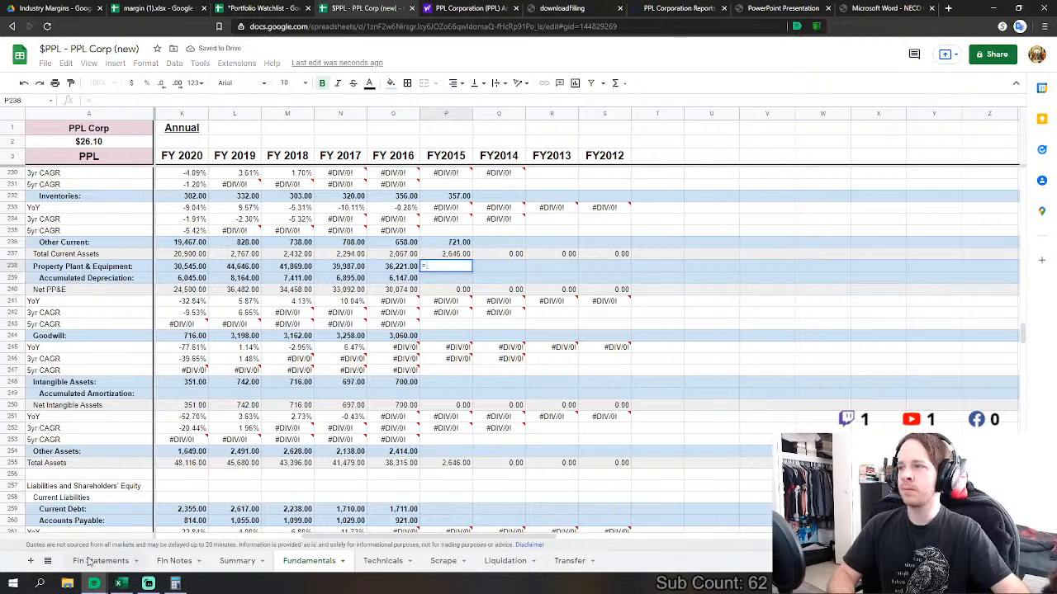
{"action": "left_click", "coordinate": [88, 560]}
{"action": "scroll", "coordinate": [346, 411], "scroll_direction": "down", "scroll_amount": 3}
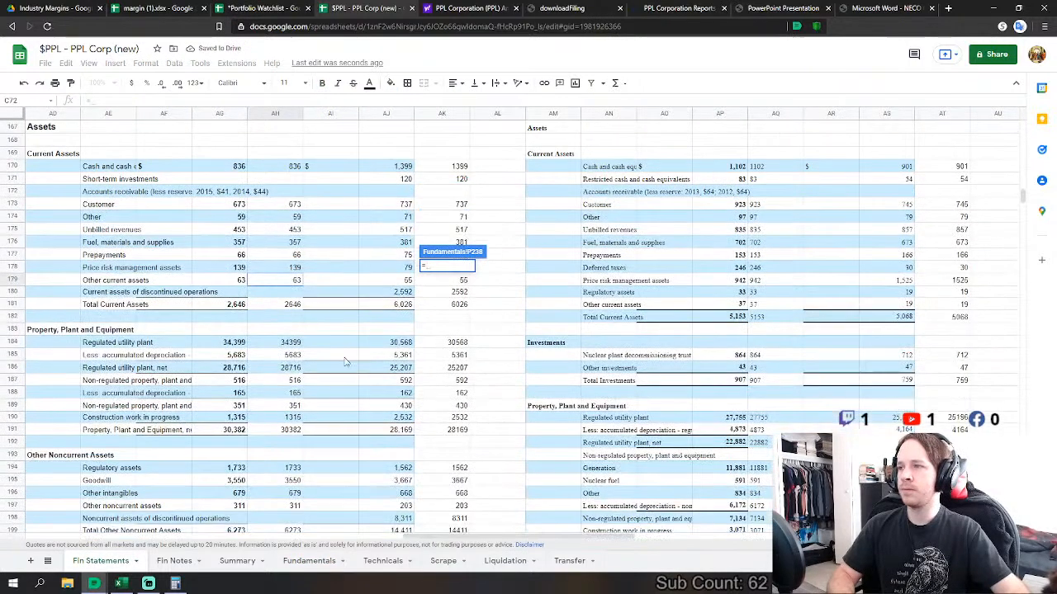
{"action": "left_click", "coordinate": [289, 341]}
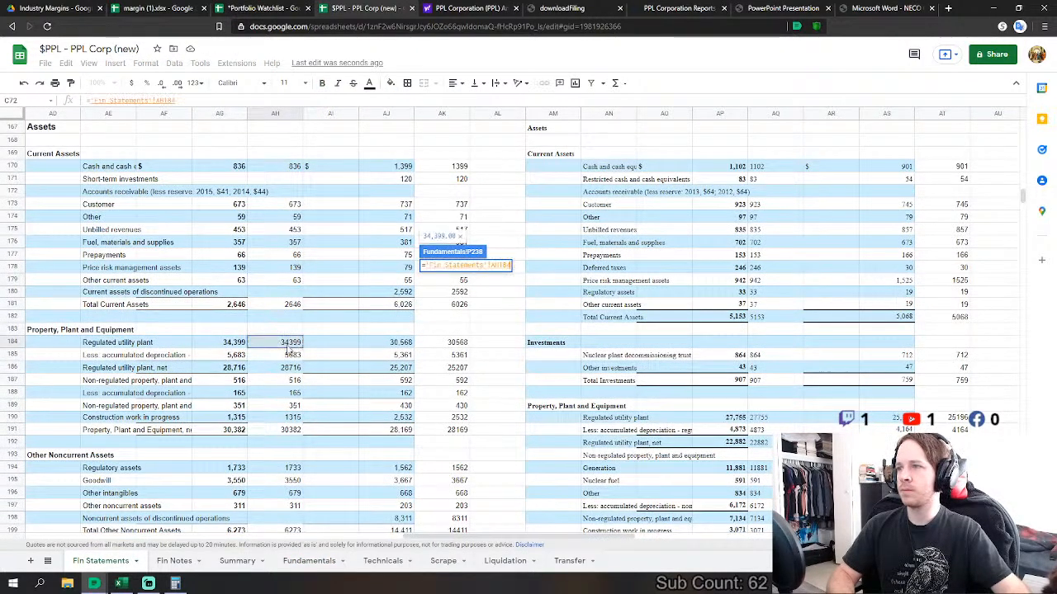
{"action": "type", "text": "+"}
{"action": "left_click", "coordinate": [294, 394]}
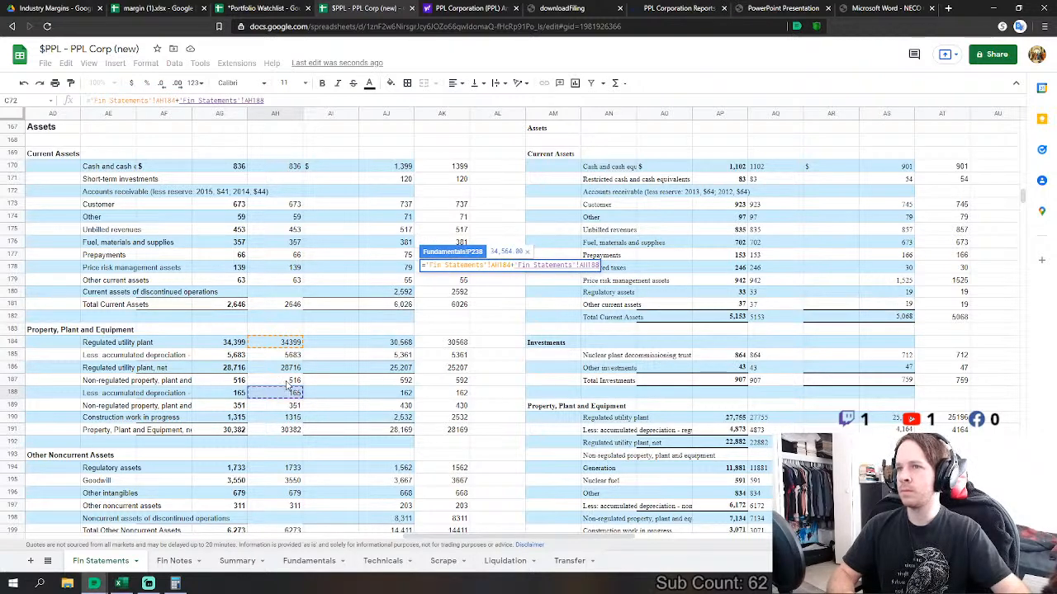
{"action": "left_click", "coordinate": [288, 383]}
{"action": "type", "text": "+"}
{"action": "left_click", "coordinate": [295, 418]}
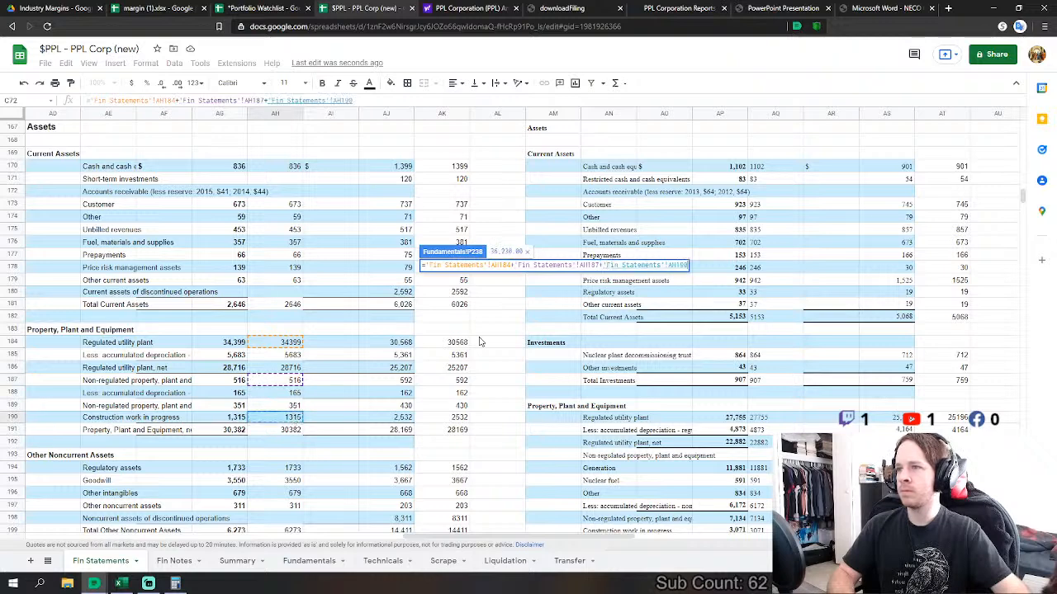
{"action": "key", "text": "Return"}
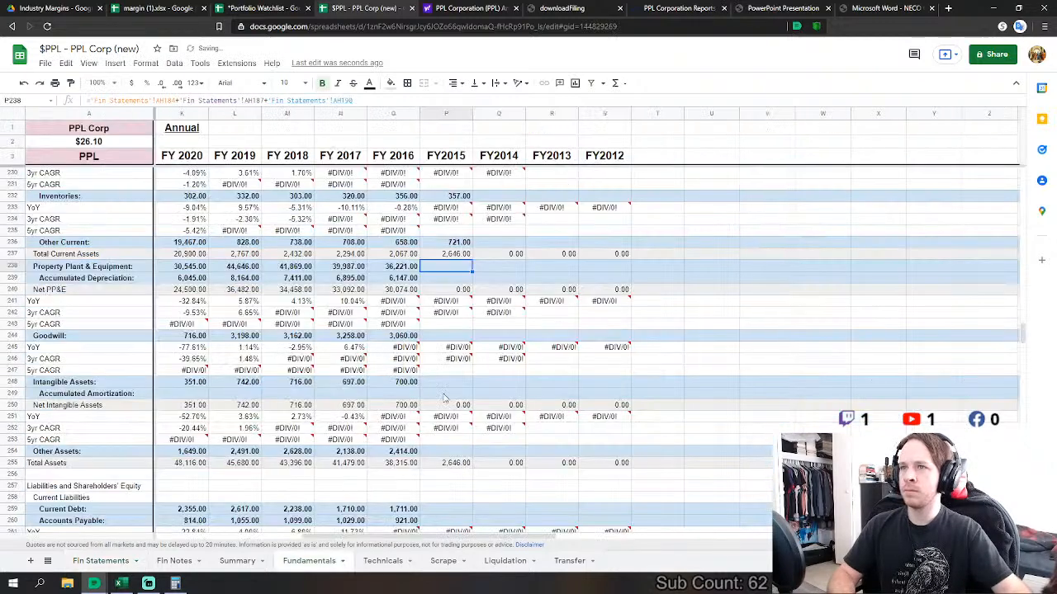
- Set FY2015 Accumulated Depreciation to the sum of the 2015 regulated and non-regulated accumulated depreciation in Fin Statements AH185 and AH188
{"action": "left_click", "coordinate": [462, 277]}
{"action": "type", "text": "="}
{"action": "left_click", "coordinate": [100, 561]}
{"action": "left_click", "coordinate": [297, 355]}
{"action": "type", "text": "+"}
{"action": "left_click", "coordinate": [292, 393]}
{"action": "key", "text": "Return"}
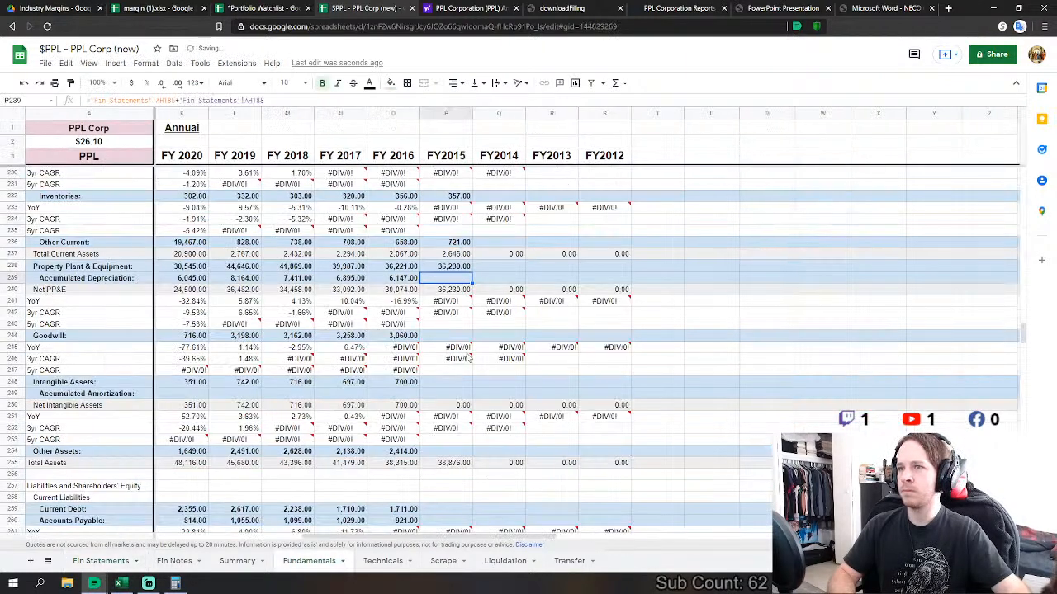
- Set FY2015 Goodwill to the 2015 goodwill in Fin Statements AH195
{"action": "left_click", "coordinate": [450, 336]}
{"action": "type", "text": "="}
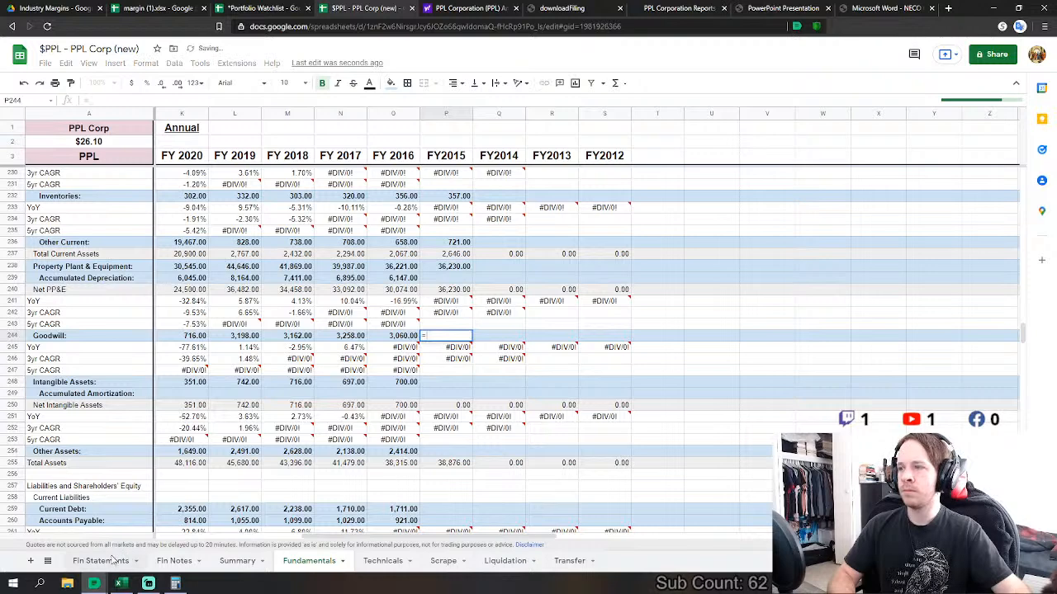
{"action": "left_click", "coordinate": [101, 561]}
{"action": "left_click", "coordinate": [288, 482]}
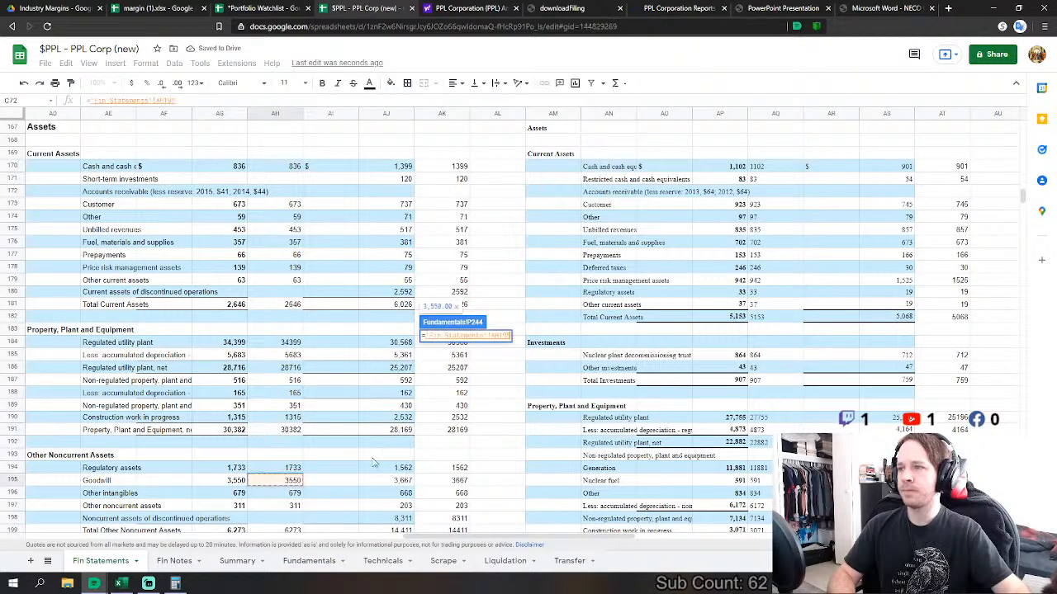
{"action": "key", "text": "Return"}
- Set FY2015 Intangible Assets to the 2015 other intangibles in Fin Statements AH196
{"action": "left_click", "coordinate": [459, 385]}
{"action": "type", "text": "="}
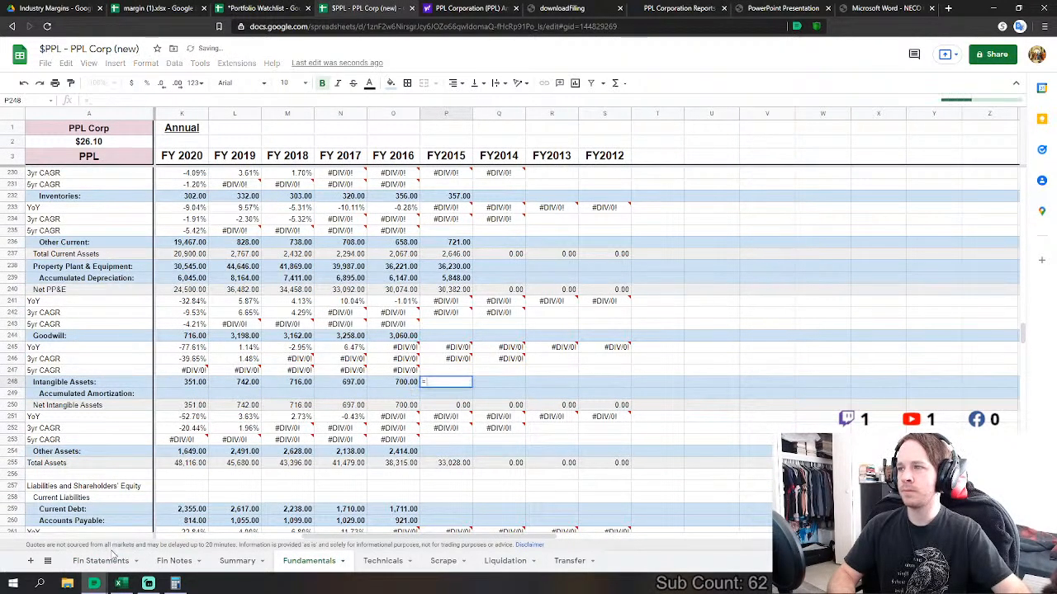
{"action": "left_click", "coordinate": [101, 561]}
{"action": "left_click", "coordinate": [294, 493]}
{"action": "key", "text": "Return"}
- Set FY2015 Other Assets to the sum of 2015 regulatory assets and other noncurrent assets in Fin Statements AH194 and AH197
{"action": "left_click", "coordinate": [444, 450]}
{"action": "type", "text": "="}
{"action": "left_click", "coordinate": [100, 561]}
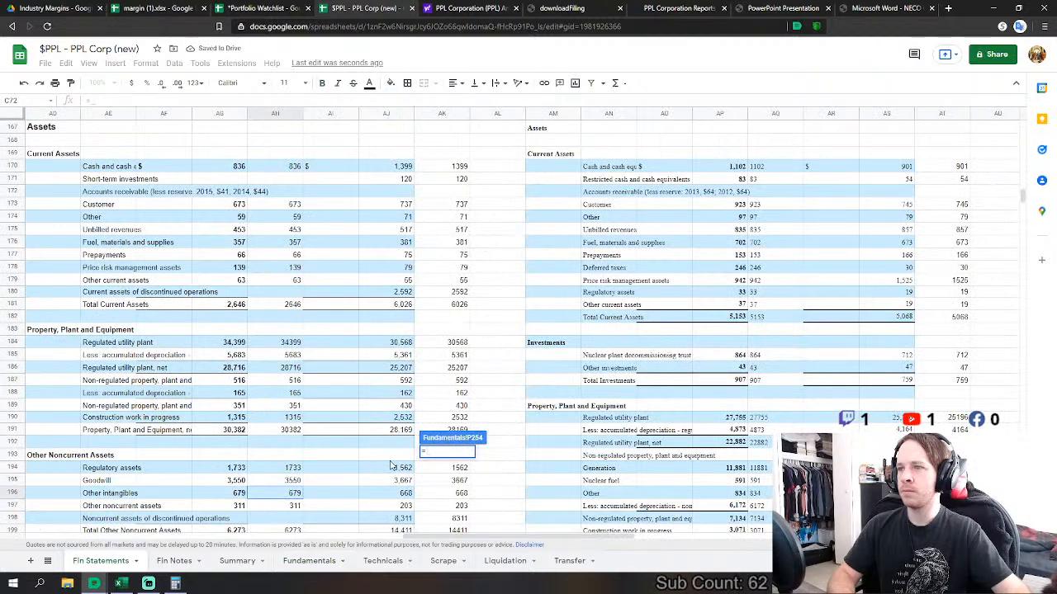
{"action": "left_click", "coordinate": [292, 471]}
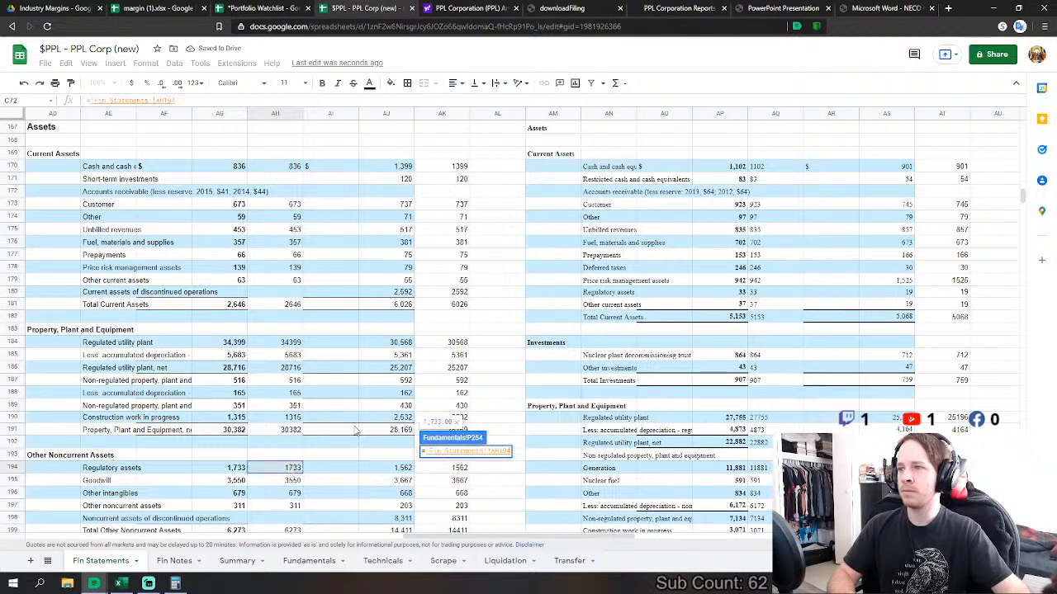
{"action": "scroll", "coordinate": [355, 430], "scroll_direction": "down", "scroll_amount": 1}
{"action": "type", "text": "+"}
{"action": "left_click", "coordinate": [291, 480]}
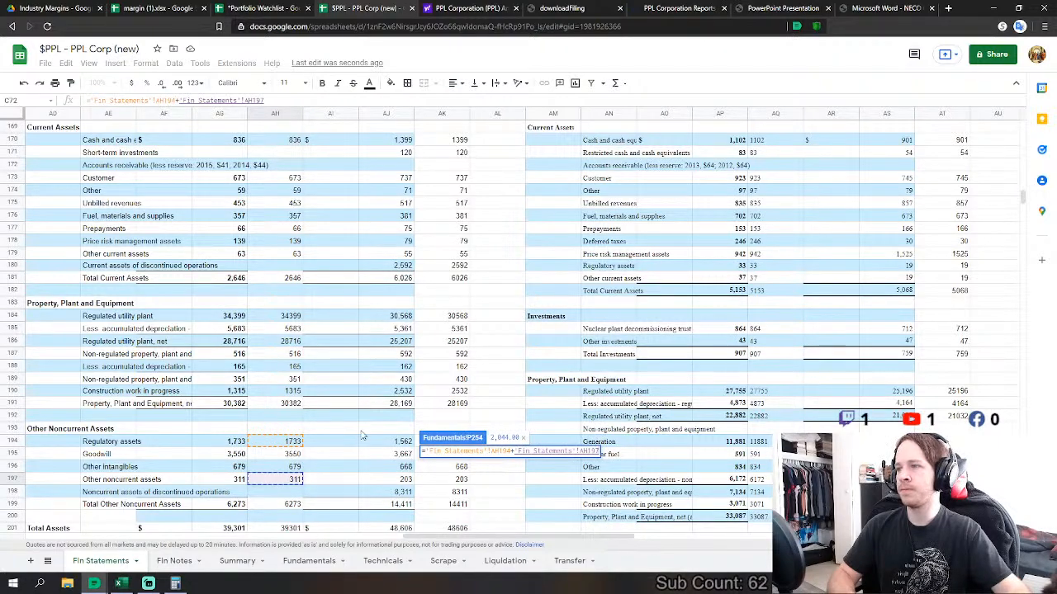
{"action": "scroll", "coordinate": [357, 452], "scroll_direction": "down", "scroll_amount": 2}
{"action": "key", "text": "Return"}
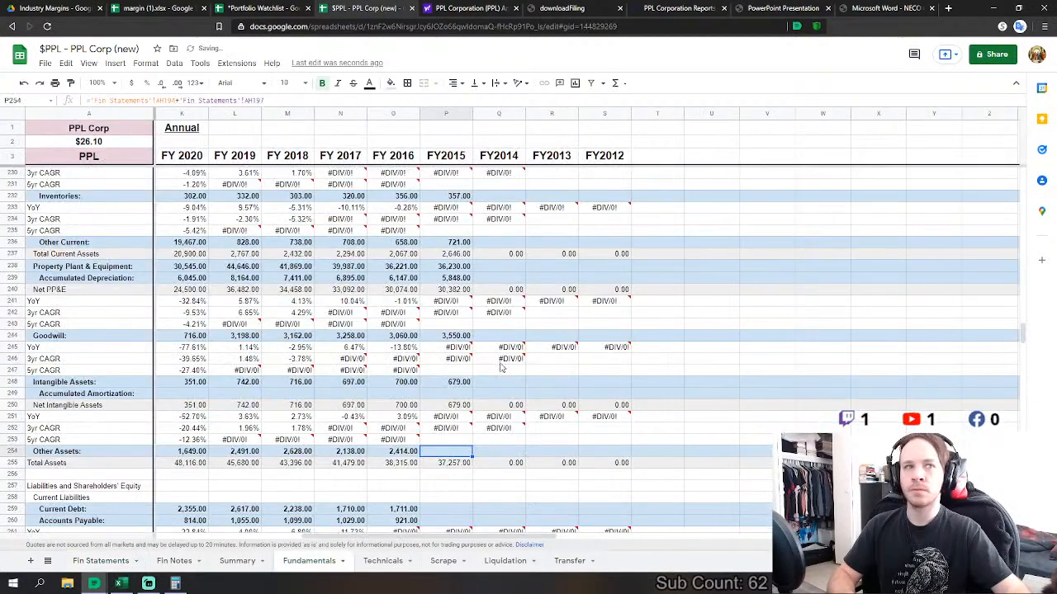
- Set FY2015 Current Debt to the sum of 2015 short-term debt, long-term debt due within one year and interest in Fin Statements AH214, AH215 and AH218
{"action": "scroll", "coordinate": [475, 371], "scroll_direction": "down", "scroll_amount": 2}
{"action": "left_click", "coordinate": [450, 453]}
{"action": "scroll", "coordinate": [513, 408], "scroll_direction": "down", "scroll_amount": 3}
{"action": "type", "text": "="}
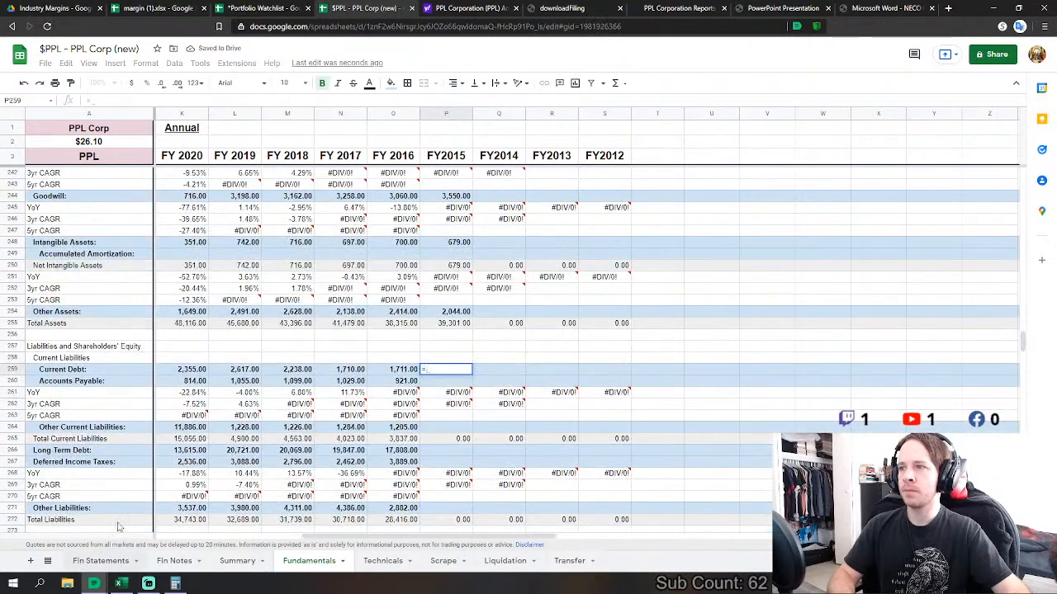
{"action": "left_click", "coordinate": [101, 560]}
{"action": "scroll", "coordinate": [260, 407], "scroll_direction": "down", "scroll_amount": 5}
{"action": "left_click", "coordinate": [293, 375]}
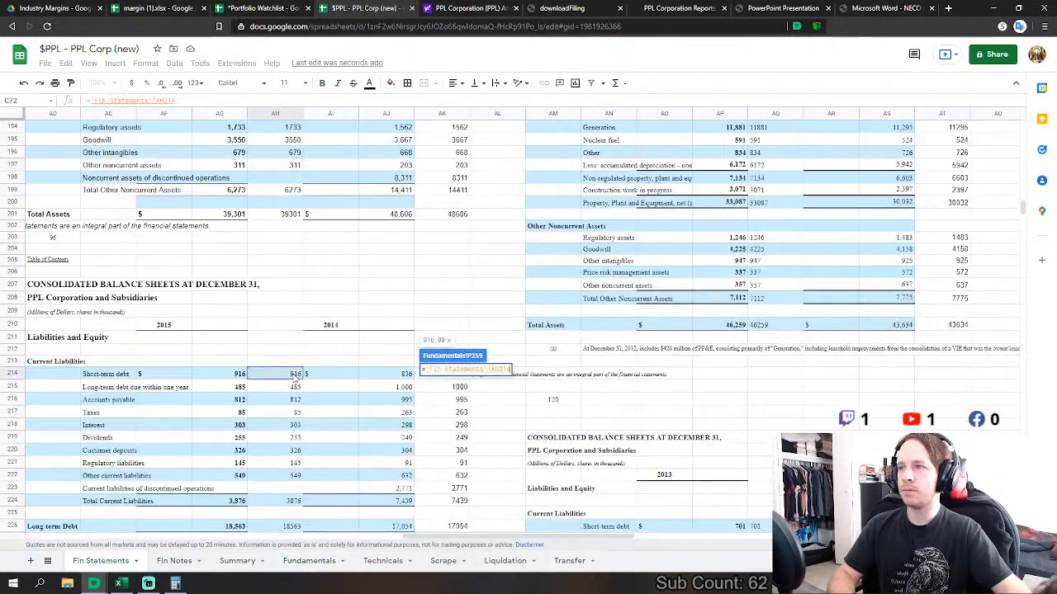
{"action": "type", "text": "+"}
{"action": "left_click", "coordinate": [296, 387]}
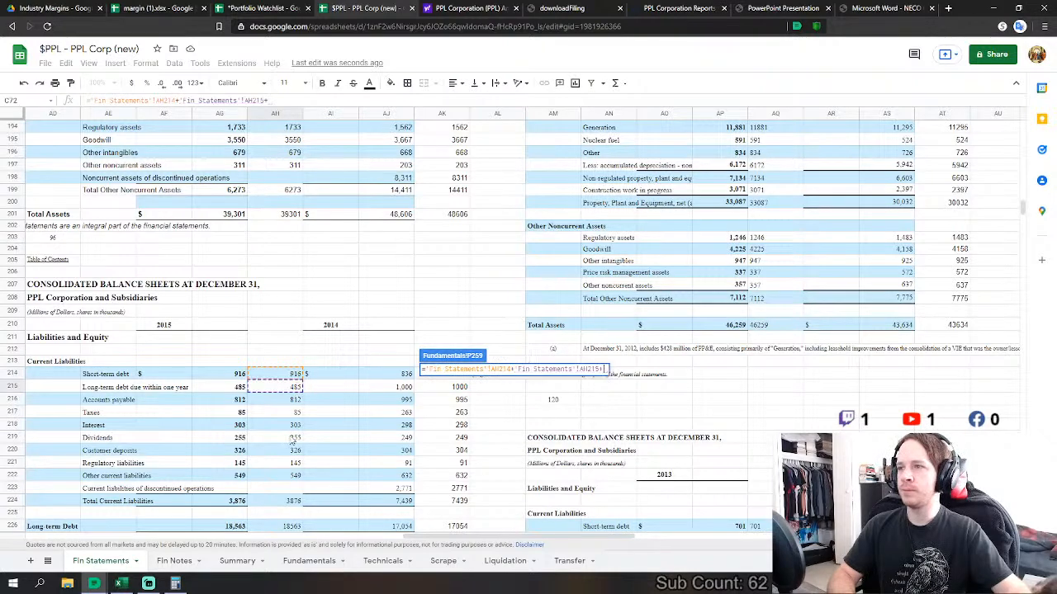
{"action": "key", "text": "Return"}
- Set FY2015 Accounts Payable to the sum of 2015 accounts payable and taxes in Fin Statements AH216 and AH217
{"action": "type", "text": "="}
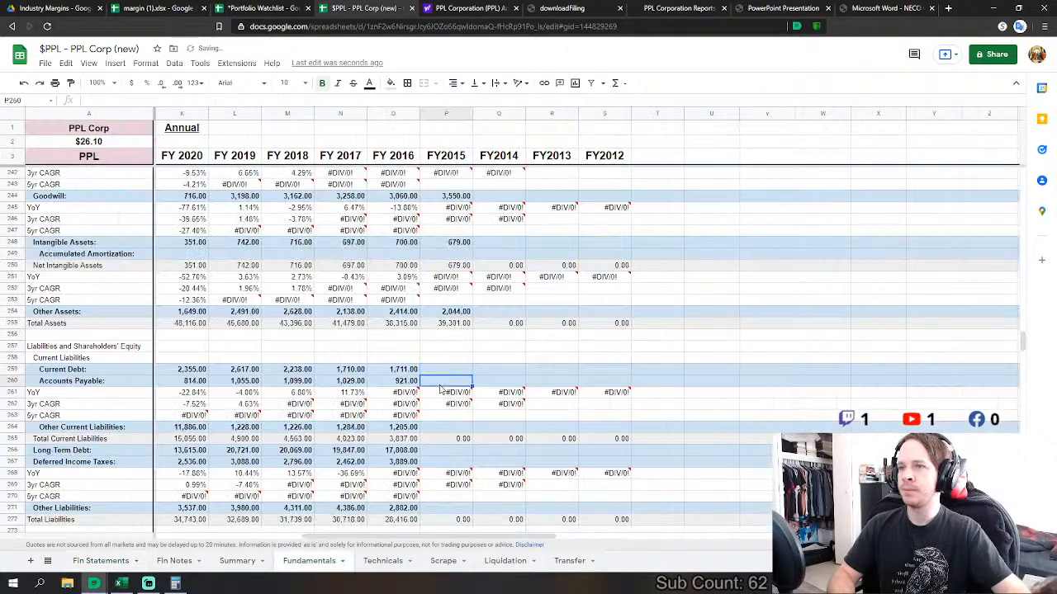
{"action": "left_click", "coordinate": [95, 563]}
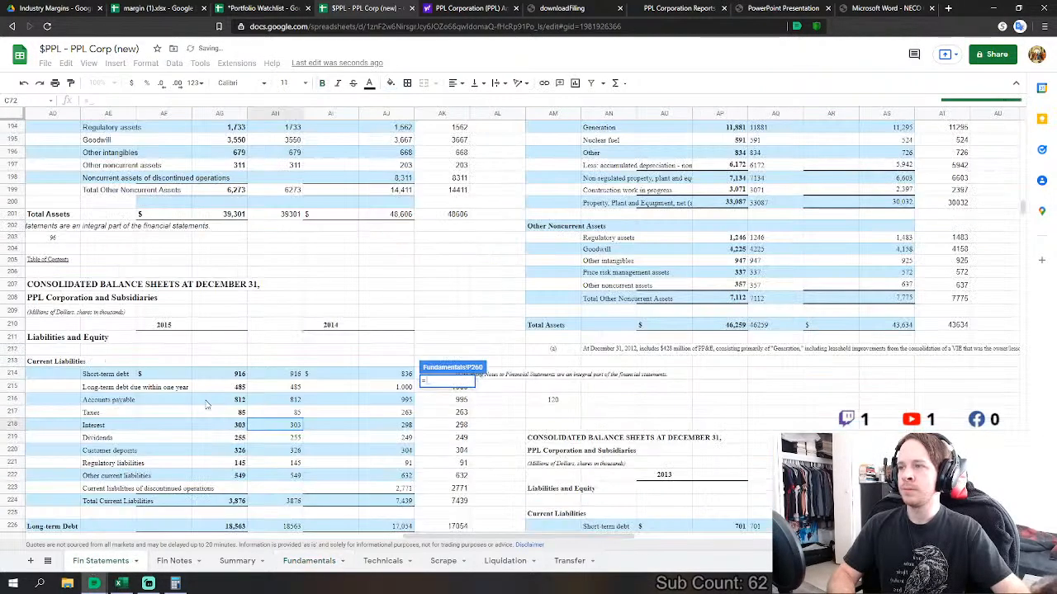
{"action": "left_click", "coordinate": [276, 402]}
{"action": "type", "text": "+"}
{"action": "left_click", "coordinate": [277, 413]}
{"action": "key", "text": "Return"}
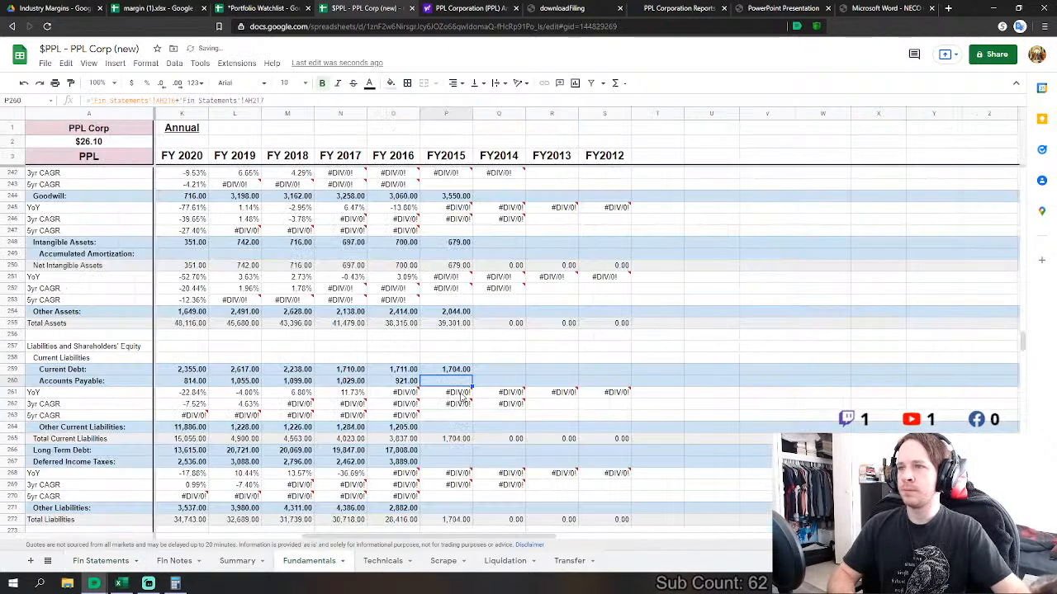
- Set FY2015 Other Current Liabilities to the sum of 2015 dividends, customer deposits, regulatory liabilities and other current liabilities in Fin Statements AH219 through AH222
{"action": "left_click", "coordinate": [440, 428]}
{"action": "type", "text": "="}
{"action": "left_click", "coordinate": [99, 560]}
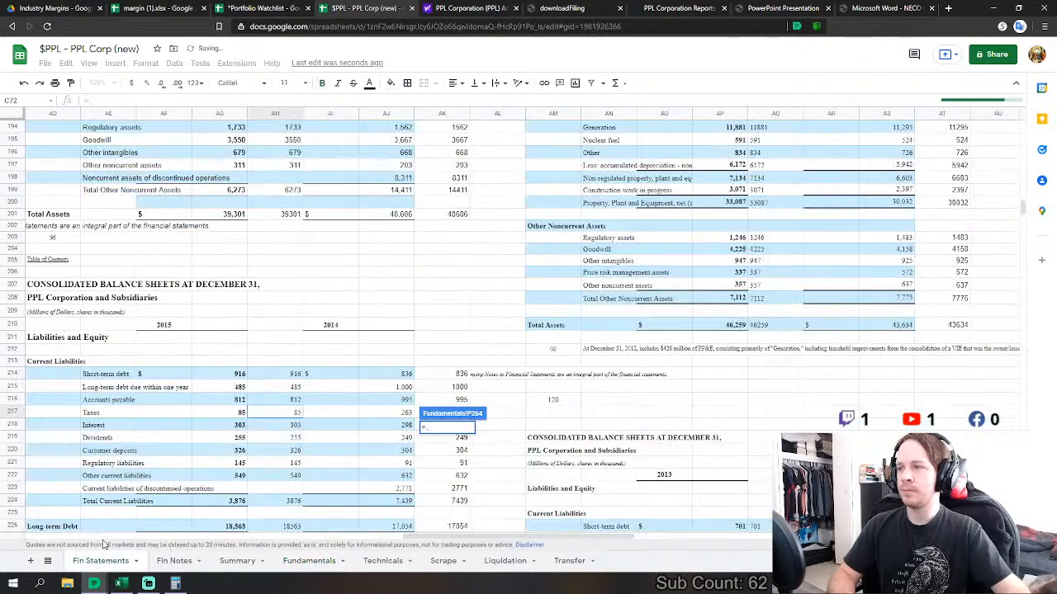
{"action": "left_click", "coordinate": [275, 438]}
{"action": "type", "text": "+"}
{"action": "left_click", "coordinate": [293, 450]}
{"action": "type", "text": "+"}
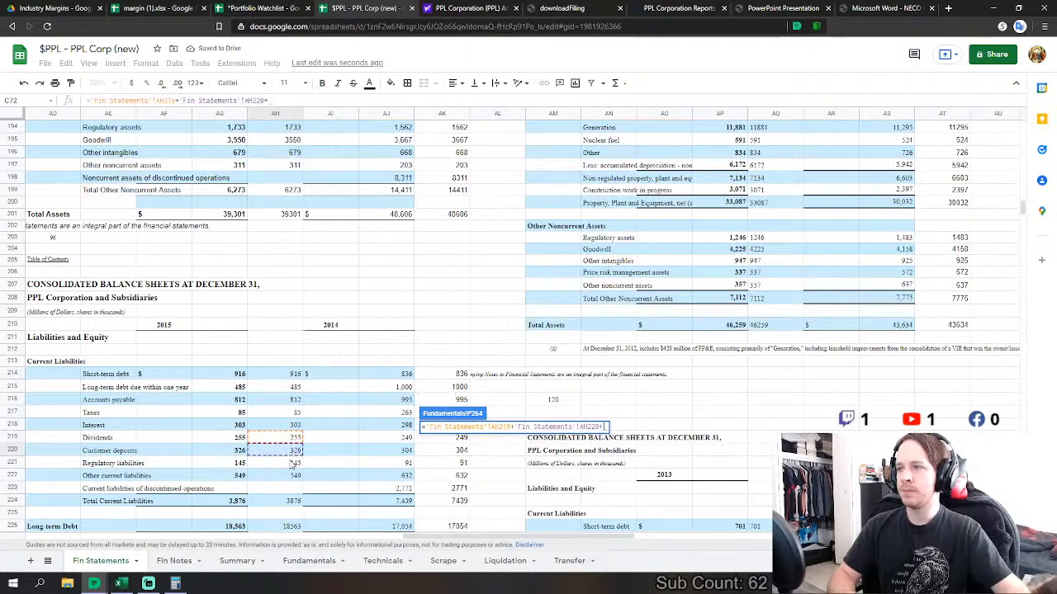
{"action": "left_click", "coordinate": [295, 463]}
{"action": "type", "text": "+"}
{"action": "left_click", "coordinate": [295, 475]}
{"action": "scroll", "coordinate": [295, 476], "scroll_direction": "down", "scroll_amount": 3}
{"action": "key", "text": "Return"}
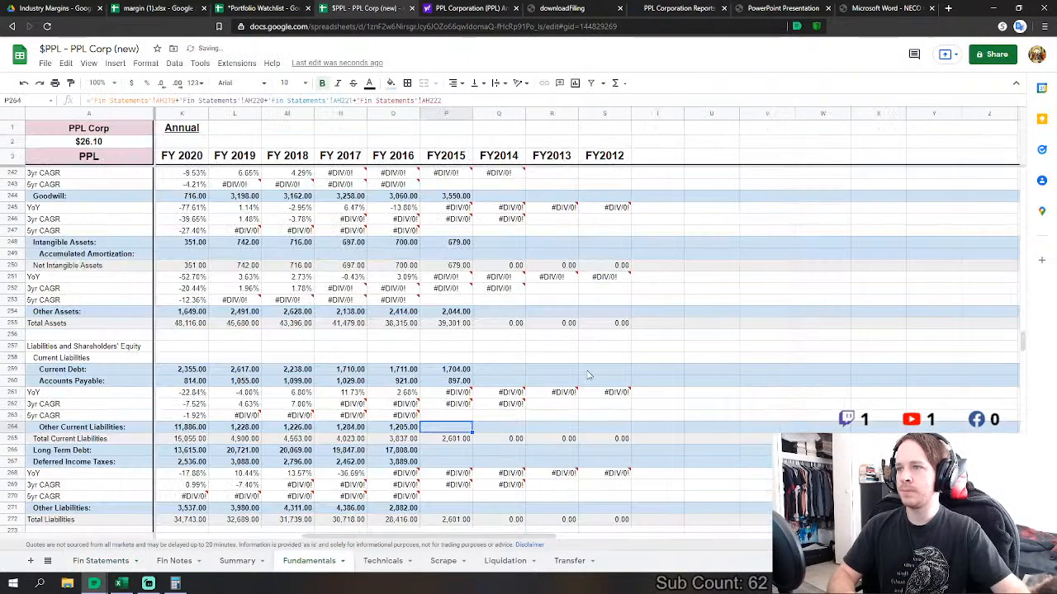
- Set FY2015 Long-Term Debt to the 2015 long-term debt in Fin Statements AH226
{"action": "left_click", "coordinate": [445, 392]}
{"action": "type", "text": "="}
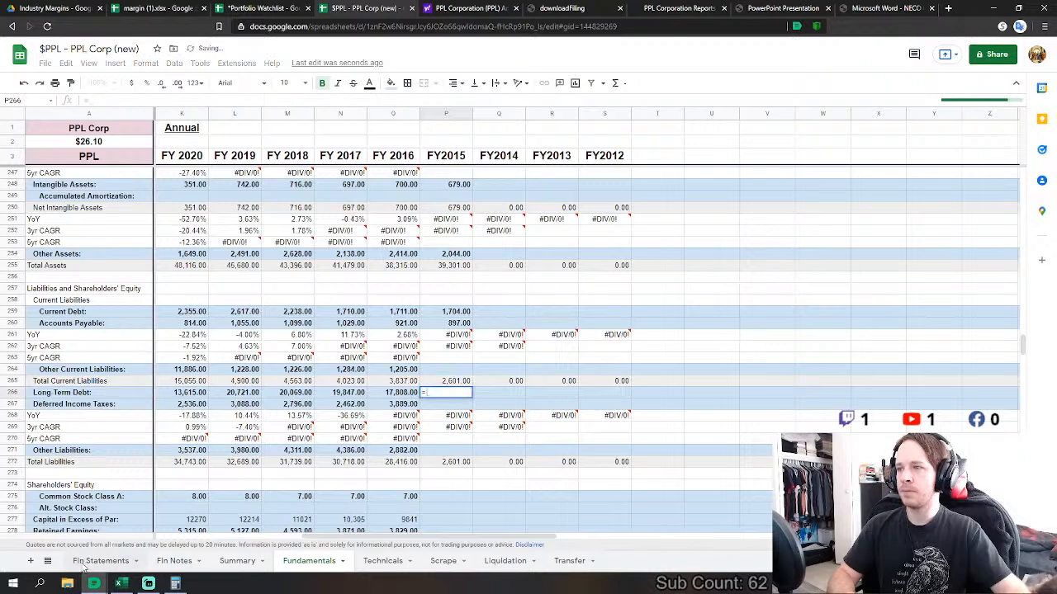
{"action": "left_click", "coordinate": [99, 561]}
{"action": "left_click", "coordinate": [294, 464]}
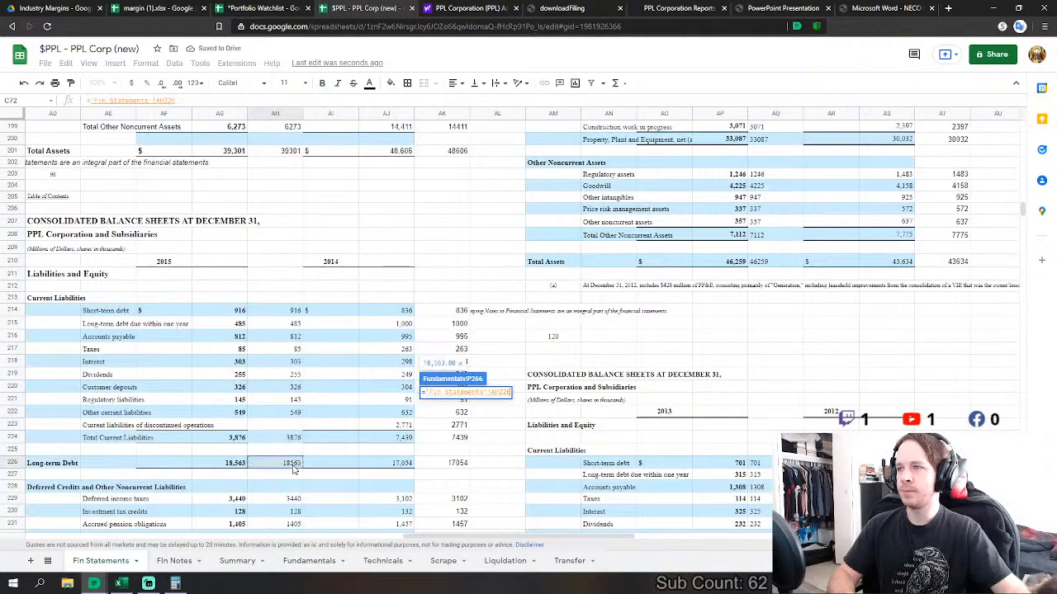
{"action": "key", "text": "Return"}
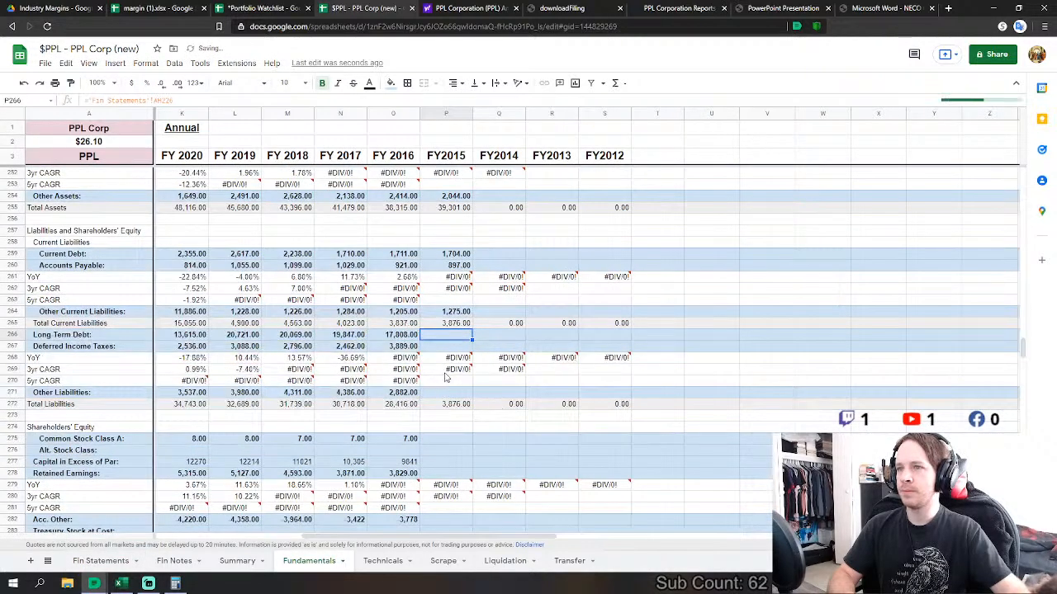
- Set FY2015 Deferred Income Taxes to the 2015 deferred income taxes in Fin Statements AH229
{"action": "left_click", "coordinate": [446, 348]}
{"action": "type", "text": "="}
{"action": "left_click", "coordinate": [100, 561]}
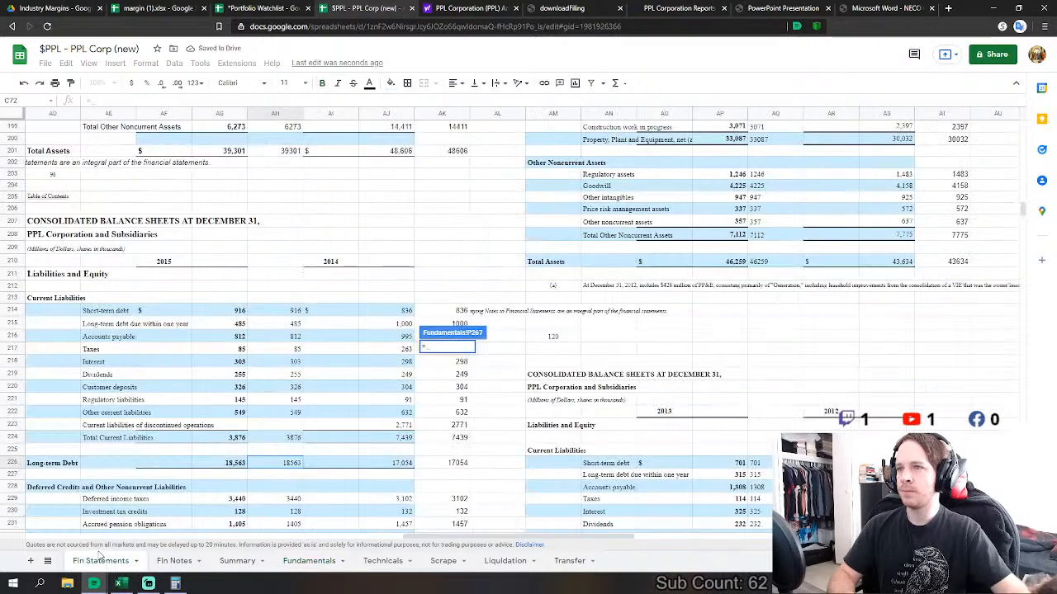
{"action": "scroll", "coordinate": [343, 437], "scroll_direction": "down", "scroll_amount": 1}
{"action": "left_click", "coordinate": [288, 417]}
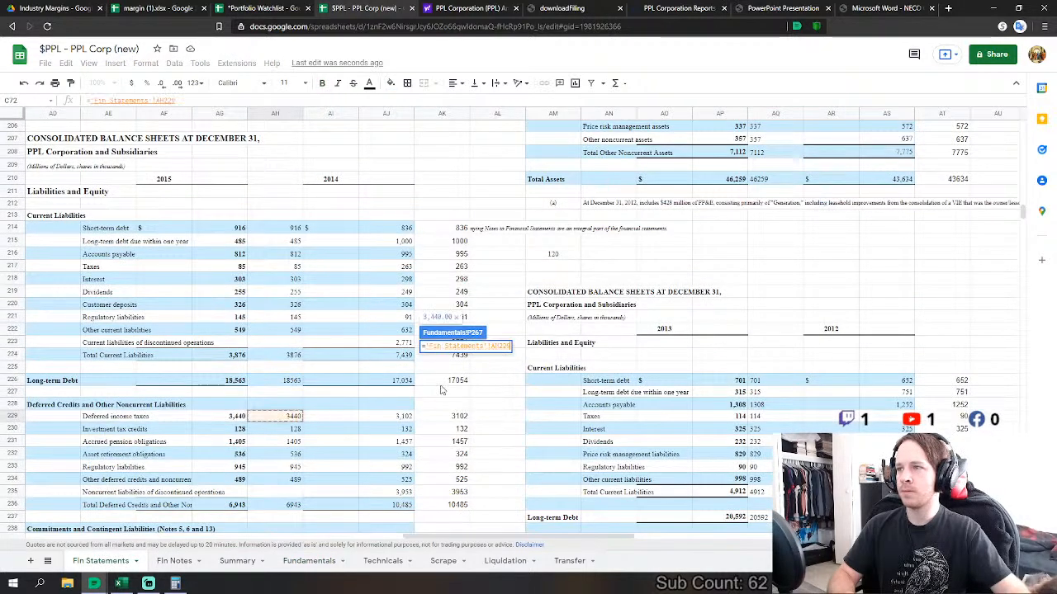
{"action": "key", "text": "Return"}
- Set FY2015 Other Liabilities to the sum of 2015 investment tax credits through other deferred credits in Fin Statements AH230 through AH234
{"action": "key", "text": "Down"}
{"action": "key", "text": "Down"}
{"action": "key", "text": "Down"}
{"action": "type", "text": "="}
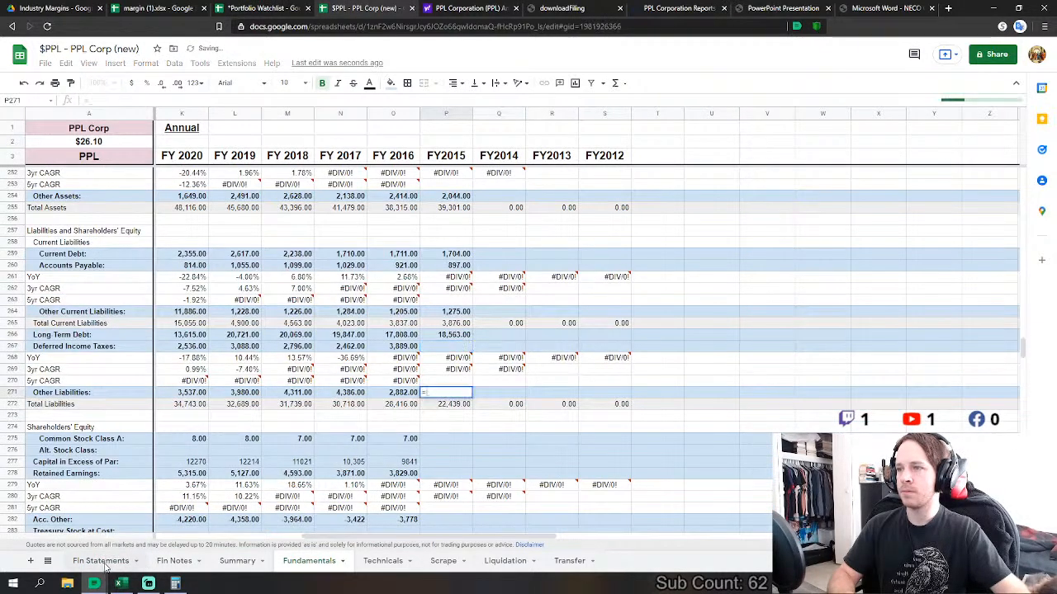
{"action": "left_click", "coordinate": [100, 561]}
{"action": "left_click", "coordinate": [296, 429]}
{"action": "type", "text": "+'Fin Statements'!AH231+"}
{"action": "left_click", "coordinate": [294, 442]}
{"action": "type", "text": "+'Fin Statements'!AH232"}
{"action": "left_click", "coordinate": [295, 454]}
{"action": "type", "text": "+'Fin Statements'!AH233+"}
{"action": "left_click", "coordinate": [295, 467]}
{"action": "type", "text": "+"}
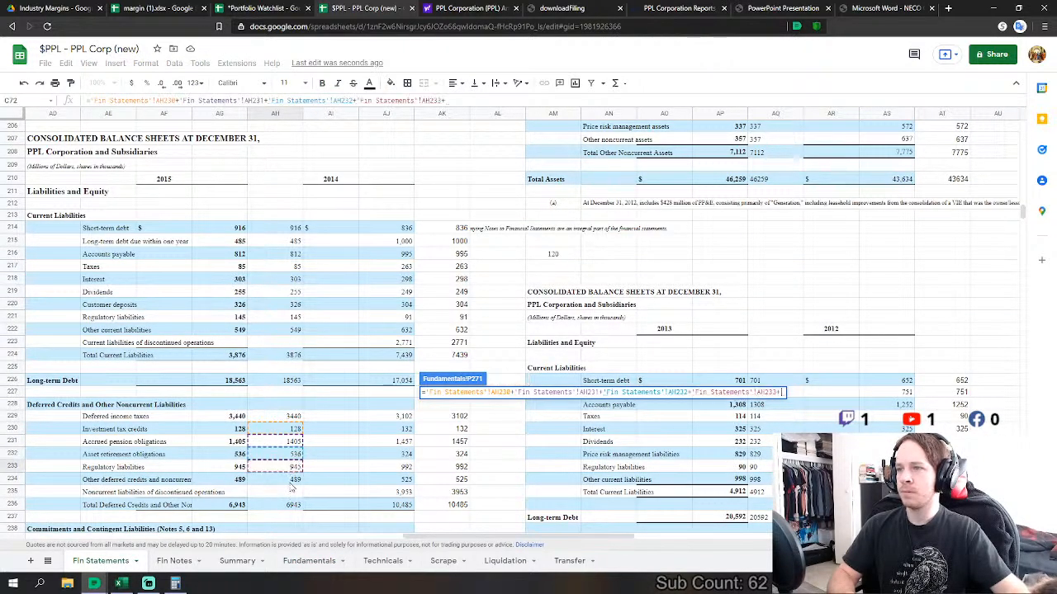
{"action": "left_click", "coordinate": [294, 480]}
{"action": "scroll", "coordinate": [437, 429], "scroll_direction": "down", "scroll_amount": 2}
{"action": "scroll", "coordinate": [407, 454], "scroll_direction": "down", "scroll_amount": 1}
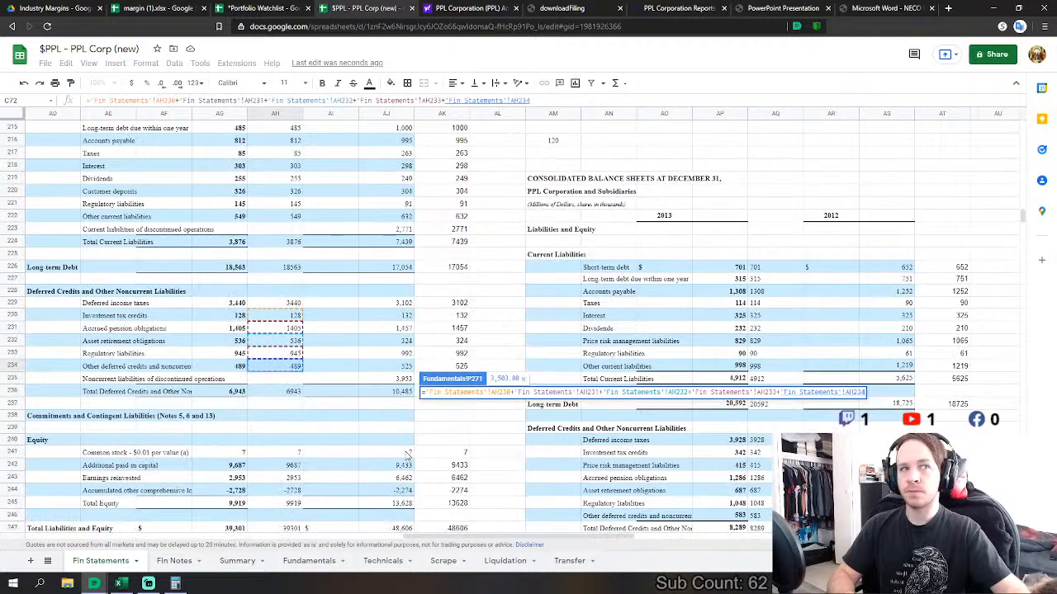
{"action": "key", "text": "Return"}
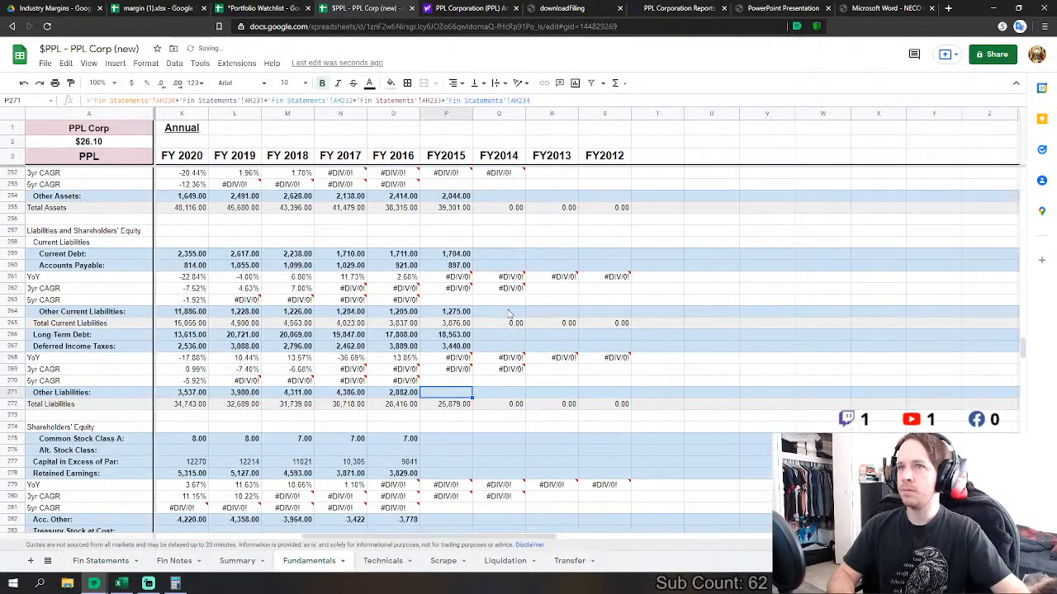
- Set FY2015 Common Stock Class A to the 2015 common stock in Fin Statements AH241
{"action": "left_click", "coordinate": [429, 383]}
{"action": "type", "text": "="}
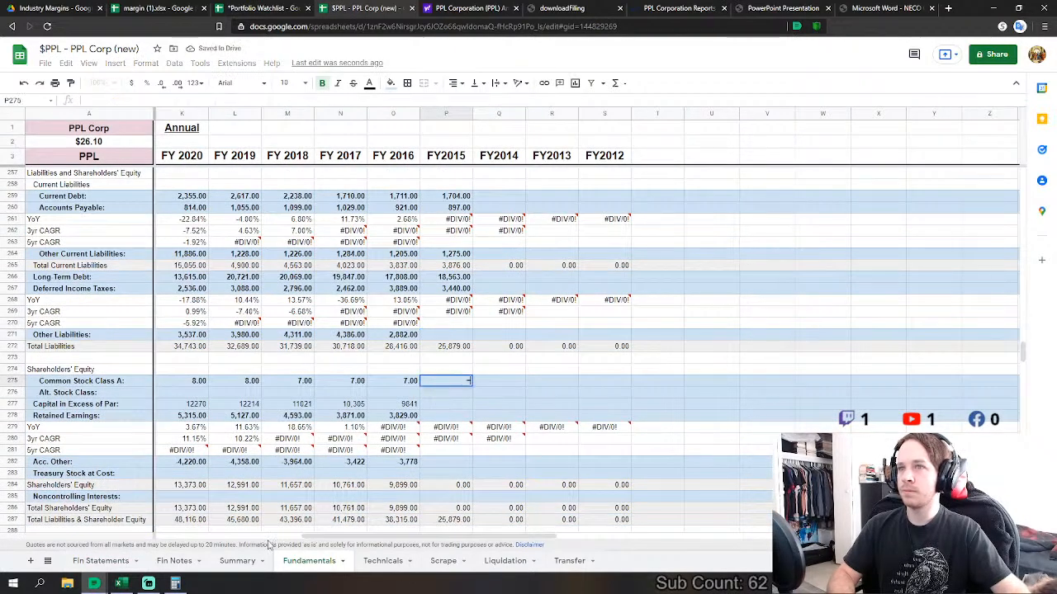
{"action": "left_click", "coordinate": [101, 560]}
{"action": "left_click", "coordinate": [302, 454]}
{"action": "key", "text": "Return"}
- Set FY2015 Capital in Excess of Par to the 2015 additional paid-in capital in Fin Statements AH242
{"action": "left_click", "coordinate": [435, 405]}
{"action": "type", "text": "="}
{"action": "left_click", "coordinate": [101, 561]}
{"action": "left_click", "coordinate": [280, 467]}
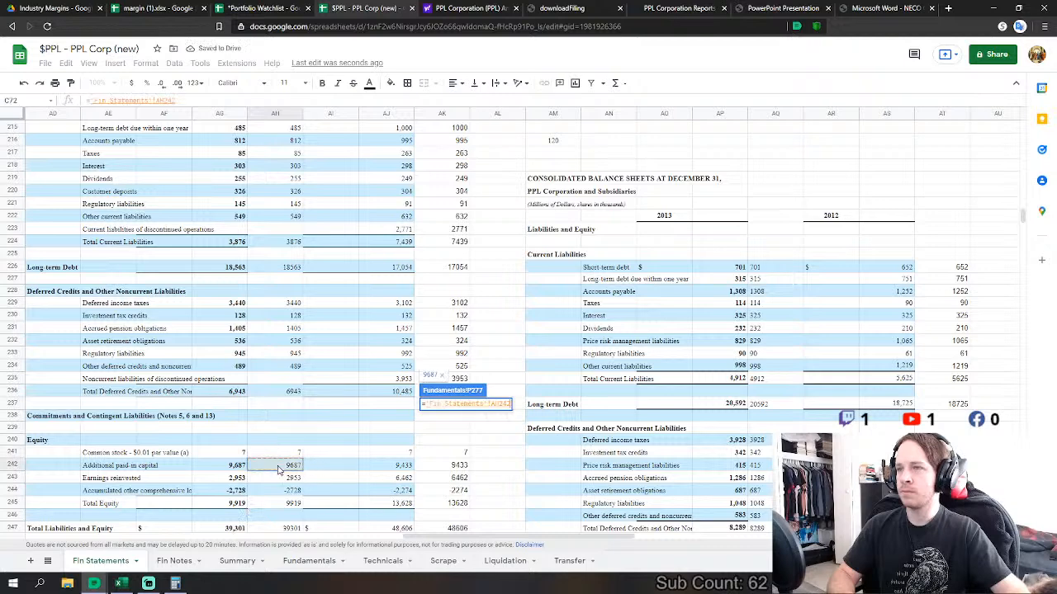
{"action": "key", "text": "Return"}
- Set FY2015 Retained Earnings to the 2015 earnings reinvested in Fin Statements AH243
{"action": "left_click", "coordinate": [468, 417]}
{"action": "type", "text": "="}
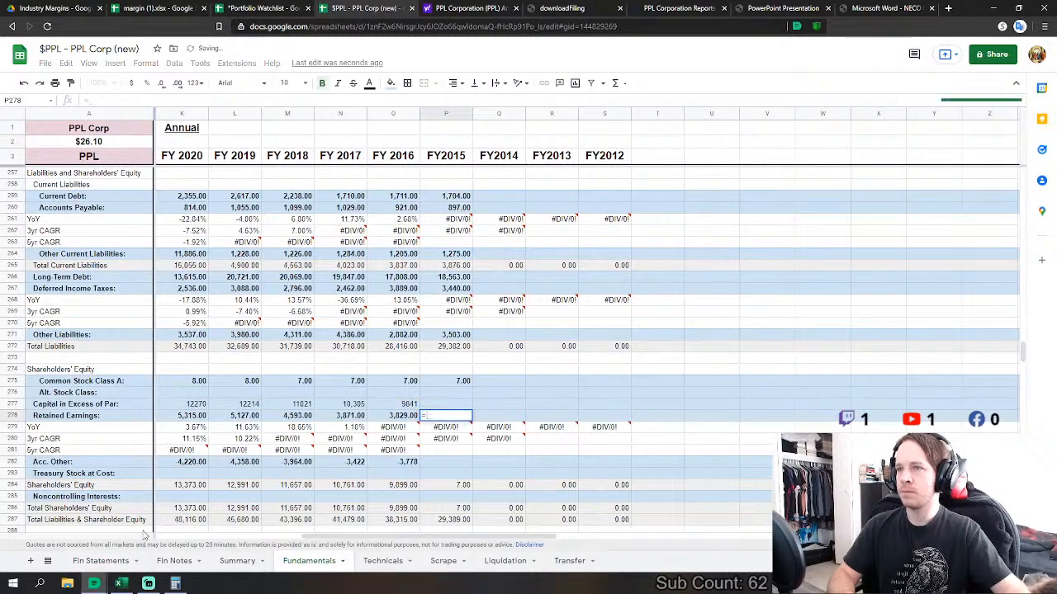
{"action": "left_click", "coordinate": [100, 561]}
{"action": "left_click", "coordinate": [299, 478]}
{"action": "key", "text": "Return"}
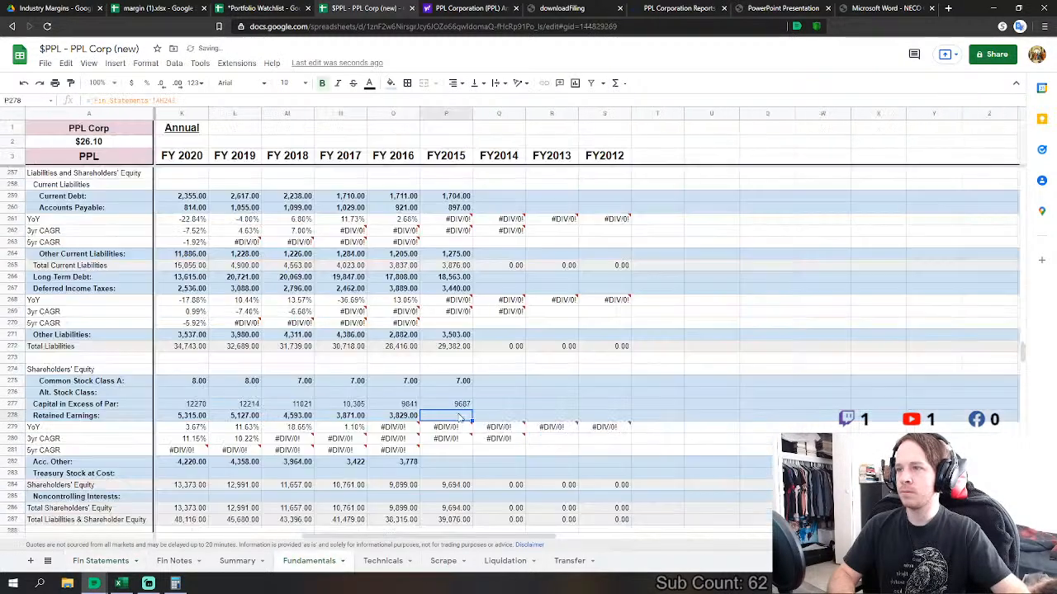
- Set FY2015 Acc. Other to the 2015 accumulated other comprehensive loss in Fin Statements AH244
{"action": "key", "text": "Down"}
{"action": "key", "text": "Down"}
{"action": "key", "text": "Down"}
{"action": "type", "text": "="}
{"action": "left_click", "coordinate": [101, 560]}
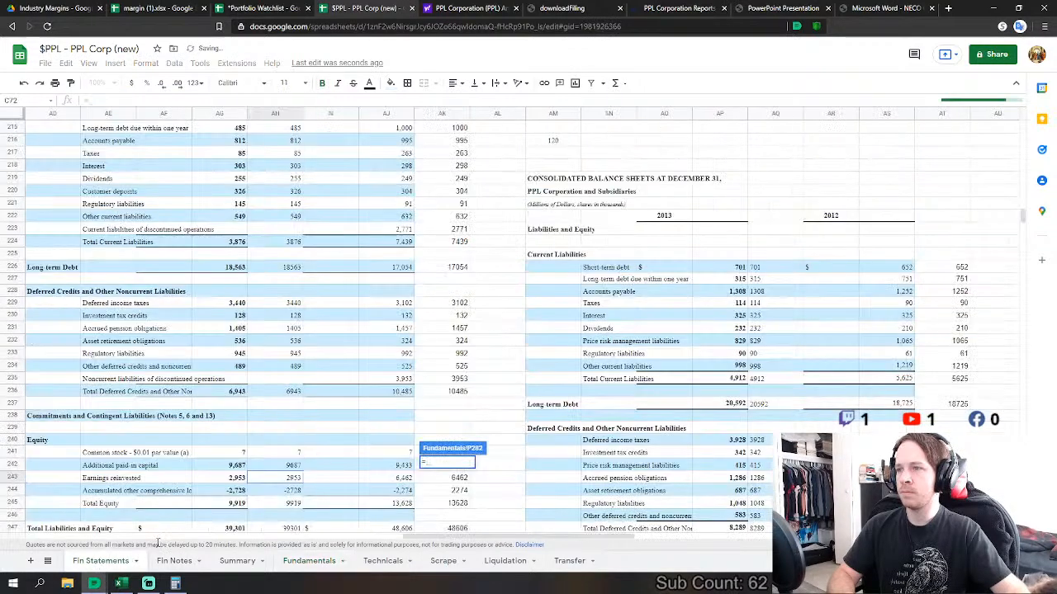
{"action": "left_click", "coordinate": [275, 426]}
{"action": "key", "text": "Return"}
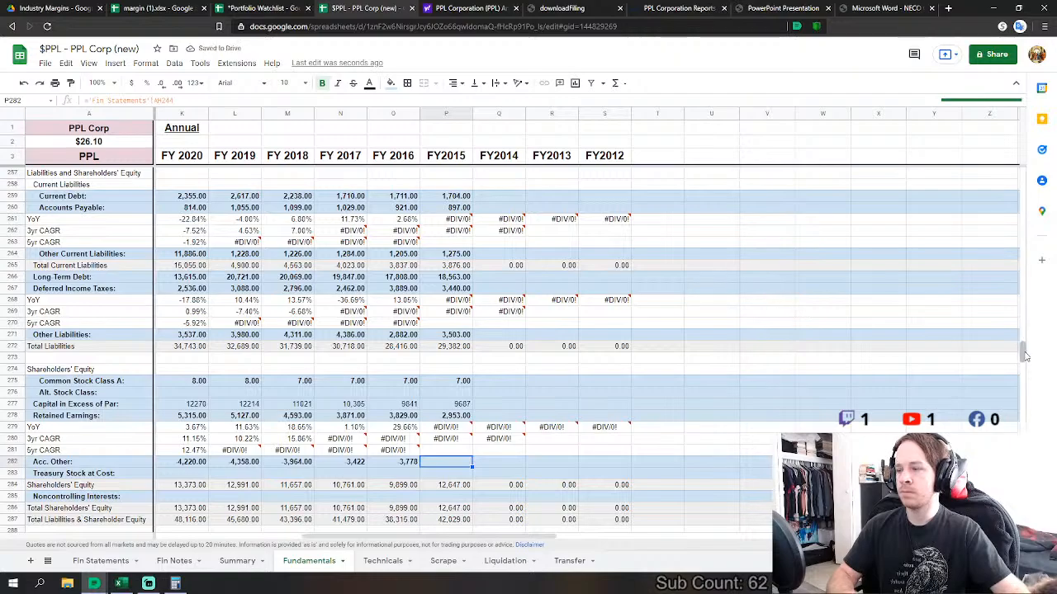
- Set FY2014 Revenues to the 2014 operating revenues in Fin Statements AK7
{"action": "left_click_drag", "start_coordinate": [1024, 354], "coordinate": [1025, 202]}
{"action": "scroll", "coordinate": [516, 234], "scroll_direction": "up", "scroll_amount": 4}
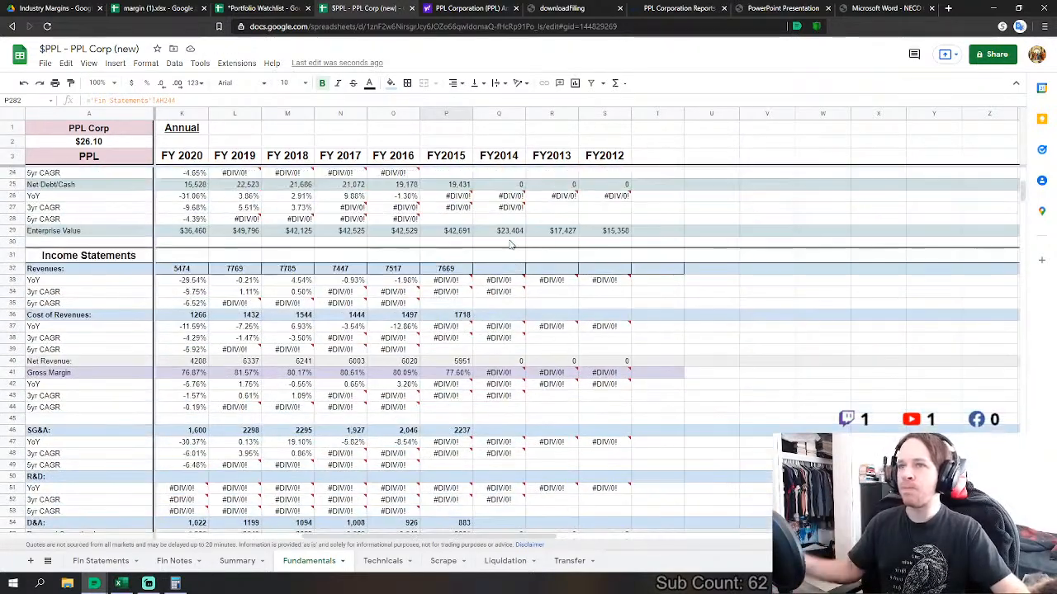
{"action": "left_click", "coordinate": [507, 271]}
{"action": "key", "text": "Return"}
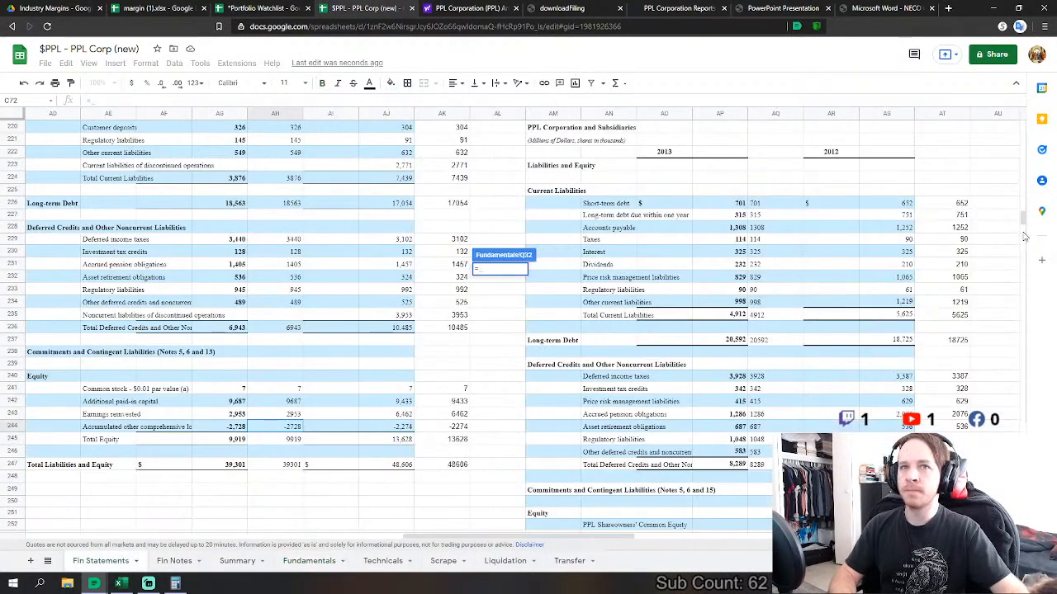
{"action": "left_click_drag", "start_coordinate": [1026, 222], "coordinate": [1026, 123]}
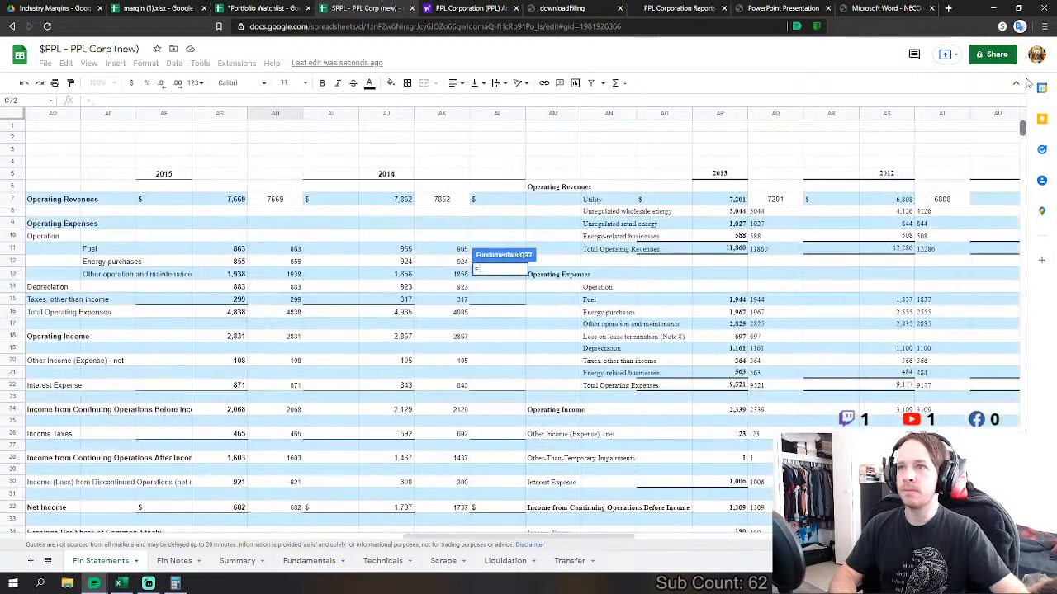
{"action": "left_click", "coordinate": [454, 200]}
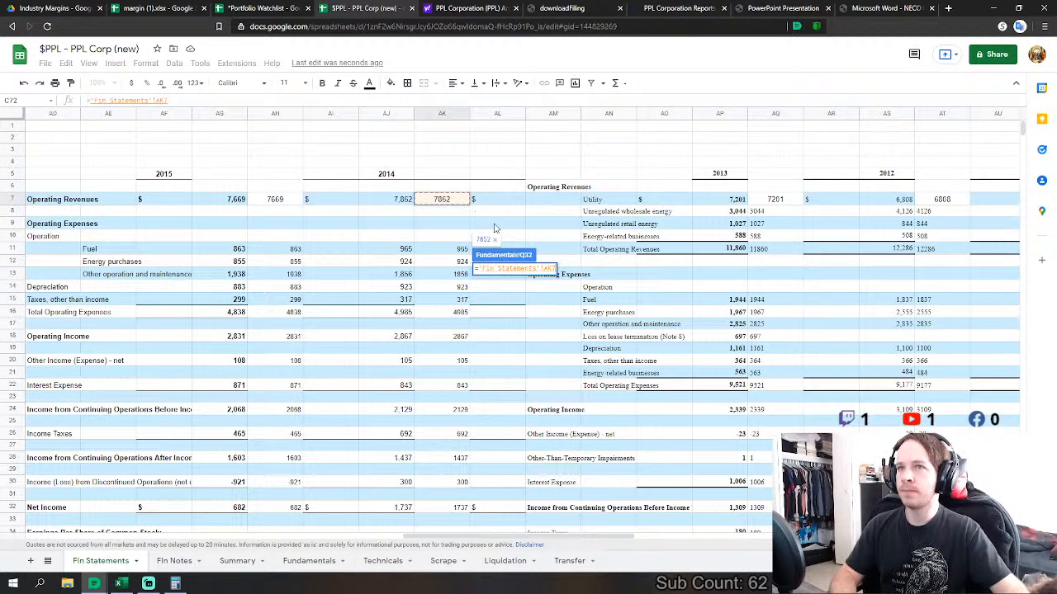
{"action": "key", "text": "Return"}
- Set FY2014 Cost of Revenues to the sum of 2014 fuel and energy purchases in Fin Statements AK11 and AK12
{"action": "key", "text": "Down"}
{"action": "key", "text": "Down"}
{"action": "key", "text": "Down"}
{"action": "key", "text": "Down"}
{"action": "type", "text": "="}
{"action": "left_click", "coordinate": [101, 560]}
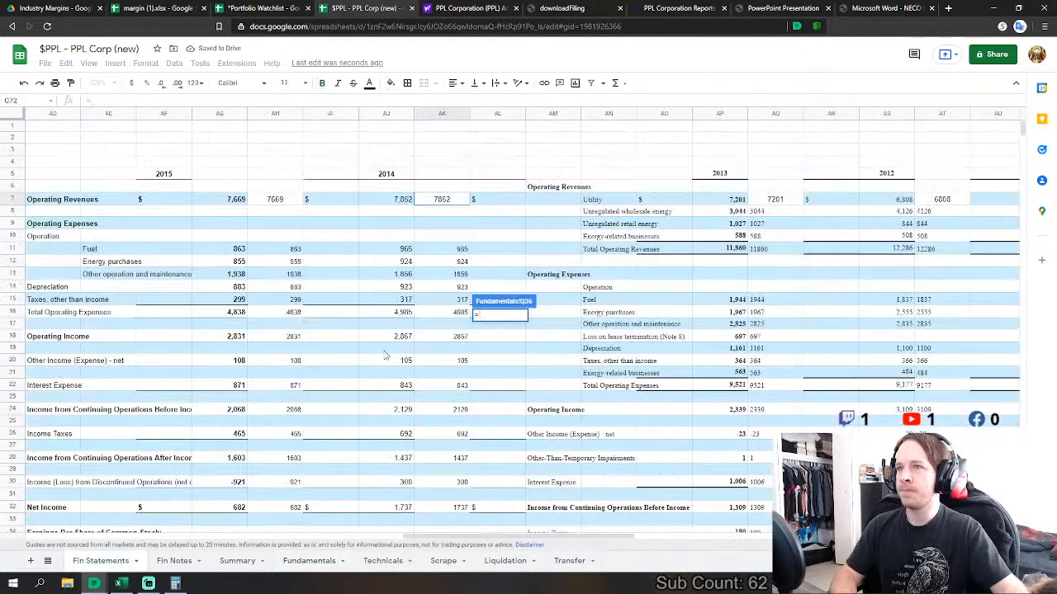
{"action": "left_click", "coordinate": [463, 252]}
{"action": "type", "text": "+"}
{"action": "left_click", "coordinate": [464, 261]}
{"action": "key", "text": "Return"}
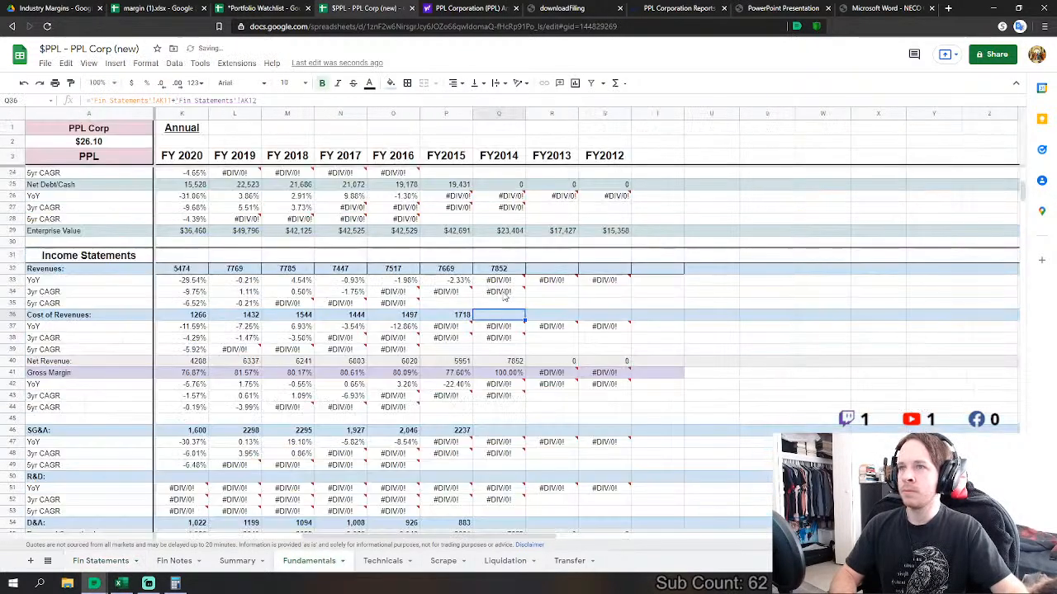
- Set FY2014 SG&A to the sum of 2014 other operation and maintenance and taxes other than income in Fin Statements AK13 and AK15
{"action": "left_click", "coordinate": [494, 433]}
{"action": "type", "text": "="}
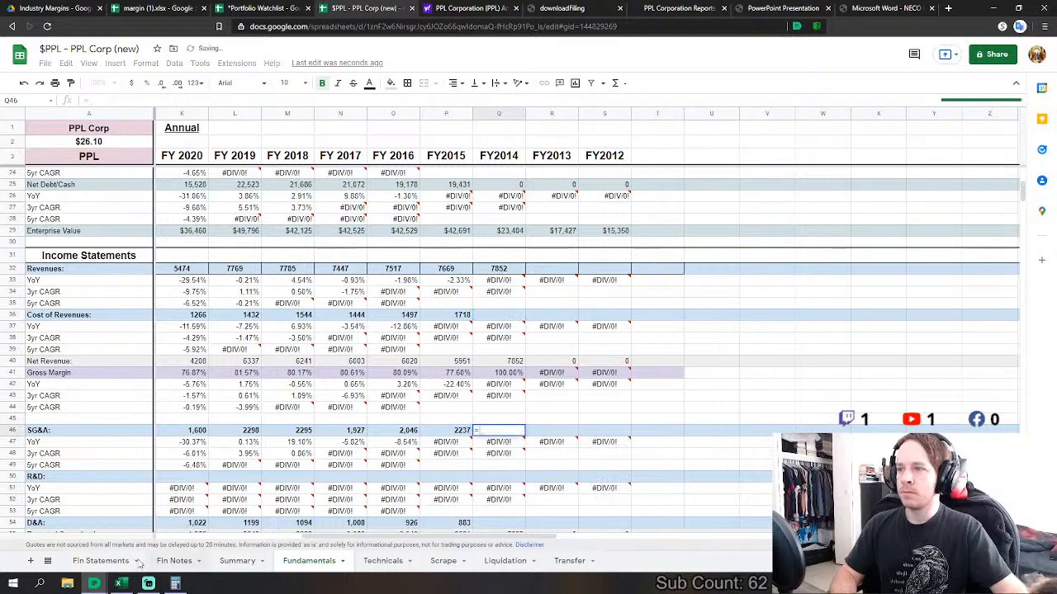
{"action": "left_click", "coordinate": [100, 561]}
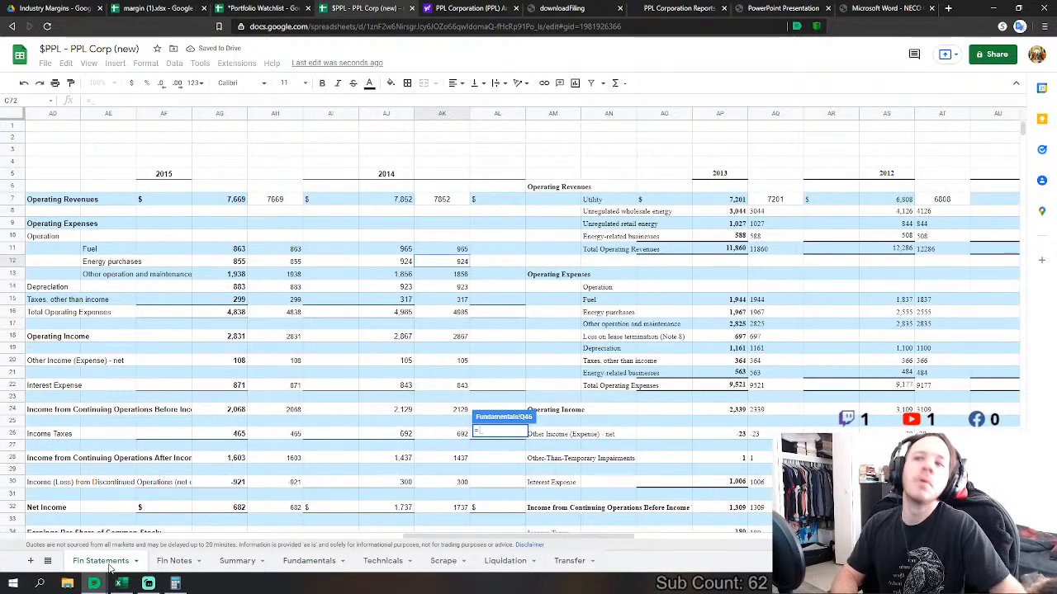
{"action": "left_click", "coordinate": [461, 274]}
{"action": "type", "text": "+"}
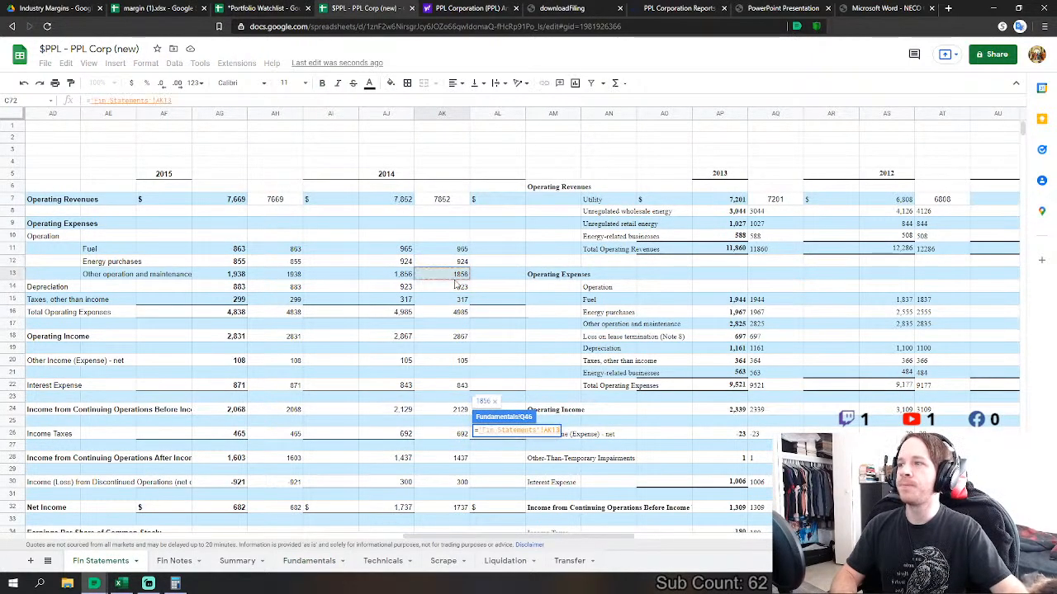
{"action": "left_click", "coordinate": [464, 299]}
{"action": "key", "text": "Return"}
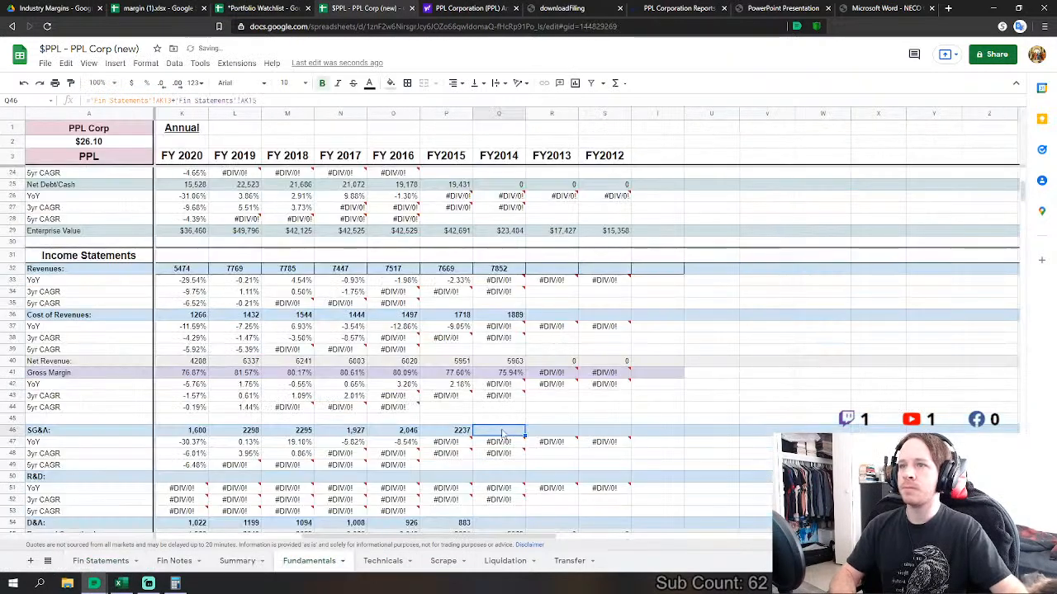
- Set FY2014 D&A to the 2014 depreciation in Fin Statements AK14
{"action": "scroll", "coordinate": [508, 347], "scroll_direction": "down", "scroll_amount": 5}
{"action": "left_click", "coordinate": [504, 385]}
{"action": "type", "text": "="}
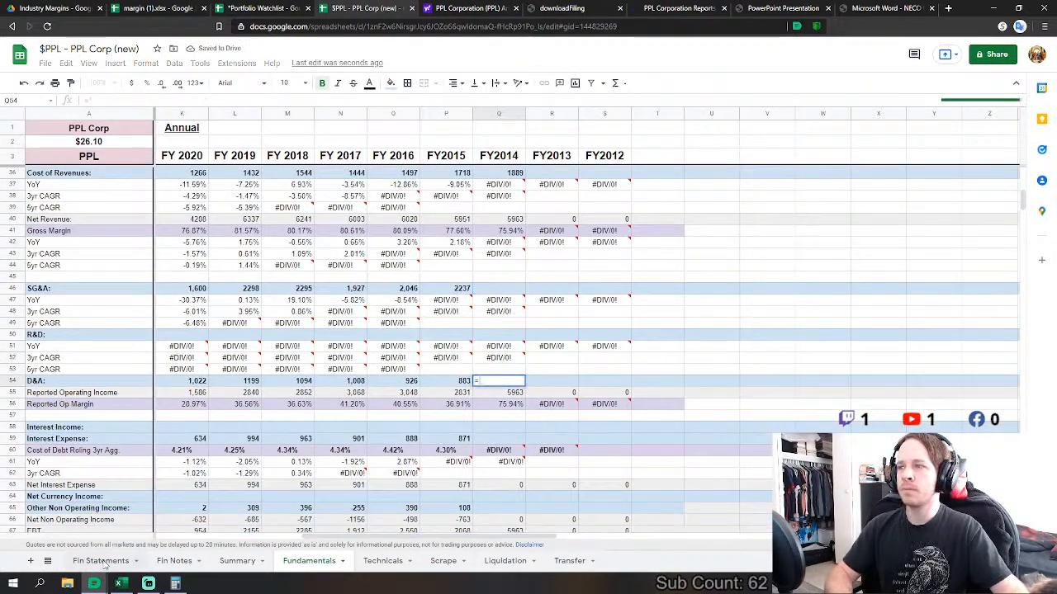
{"action": "left_click", "coordinate": [101, 560]}
{"action": "left_click", "coordinate": [462, 287]}
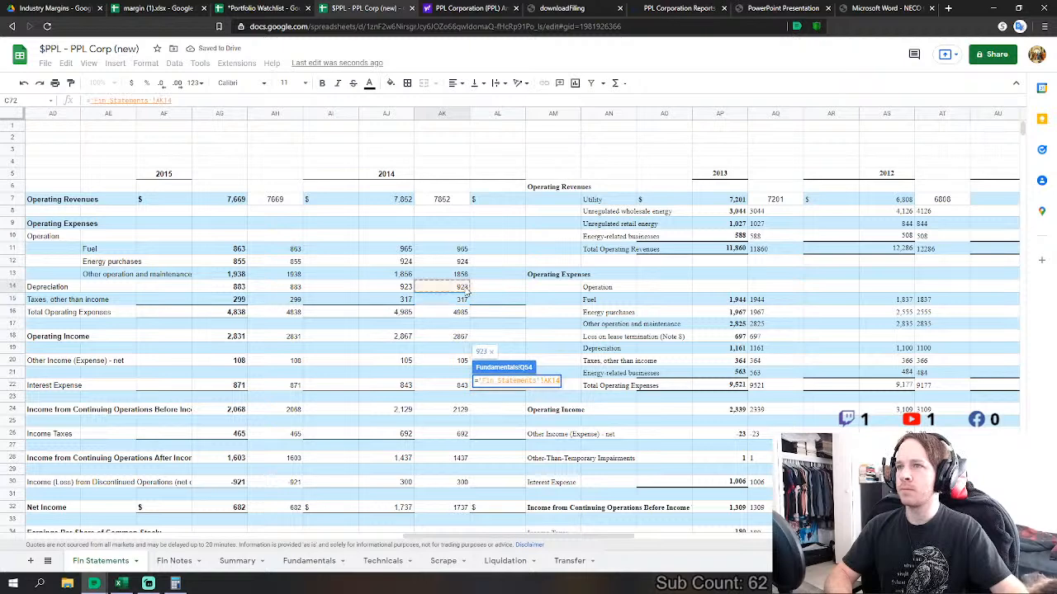
{"action": "key", "text": "Return"}
- Set FY2014 Interest Expense to the 2014 interest expense in Fin Statements AK22
{"action": "scroll", "coordinate": [499, 316], "scroll_direction": "down", "scroll_amount": 4}
{"action": "left_click", "coordinate": [500, 300]}
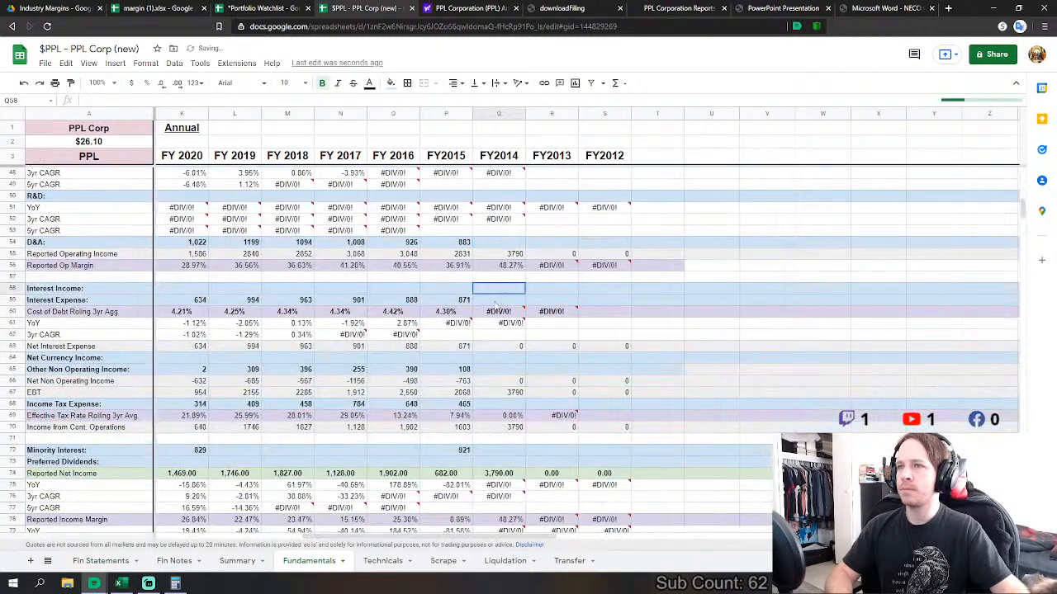
{"action": "type", "text": "="}
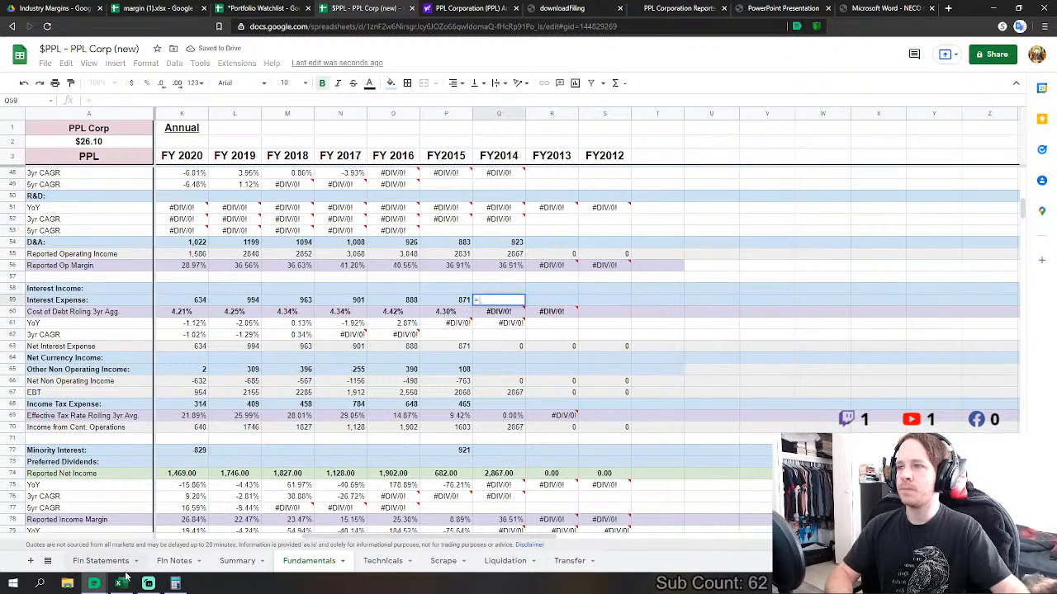
{"action": "left_click", "coordinate": [101, 560]}
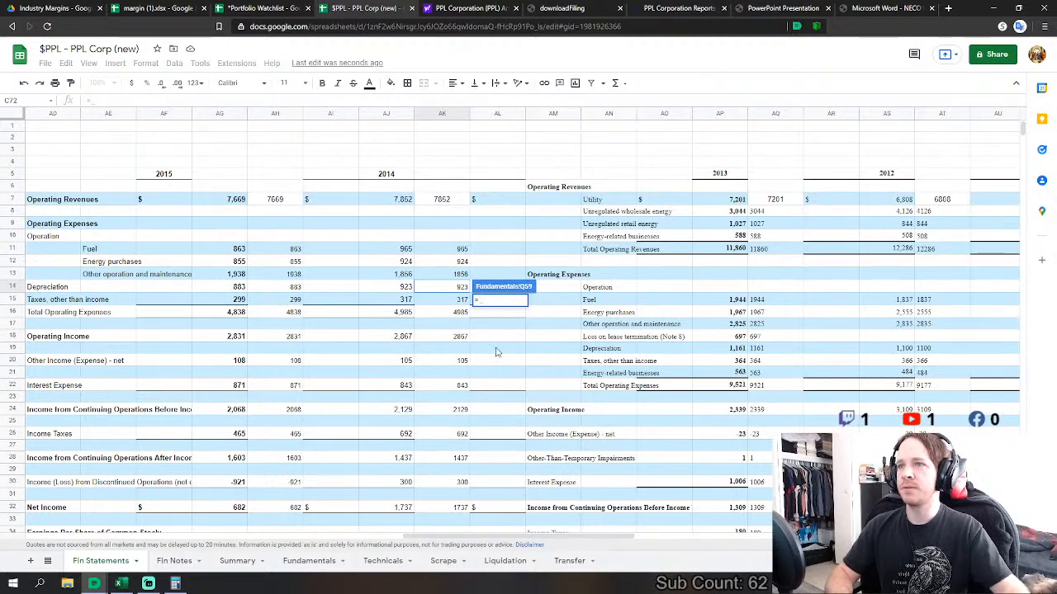
{"action": "left_click", "coordinate": [460, 384]}
{"action": "key", "text": "Return"}
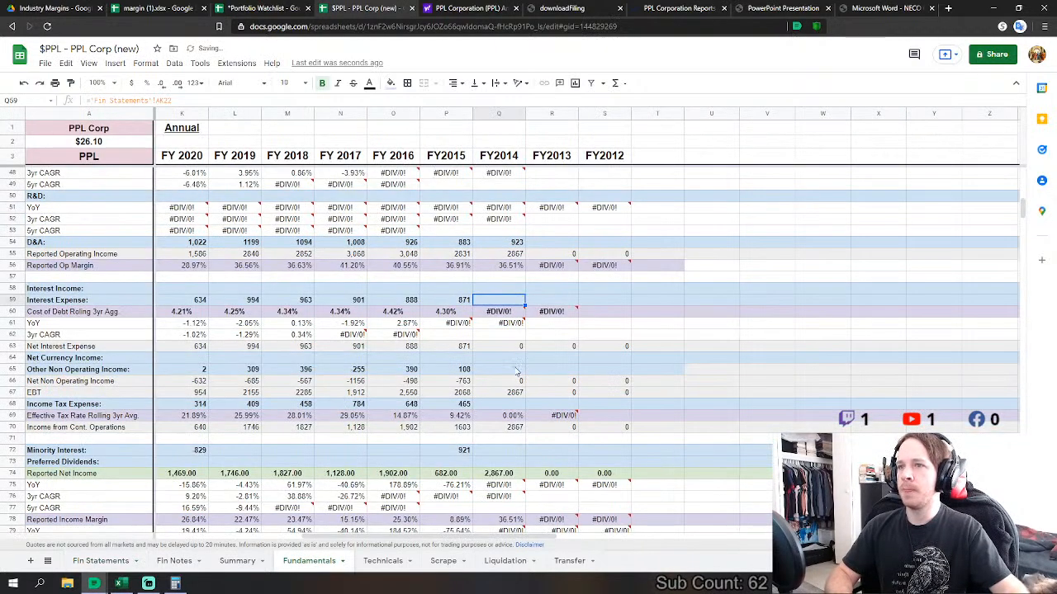
- Set FY2014 Other Non Operating Income to the 2014 net other income (expense) in Fin Statements AK20
{"action": "left_click", "coordinate": [514, 370]}
{"action": "type", "text": "="}
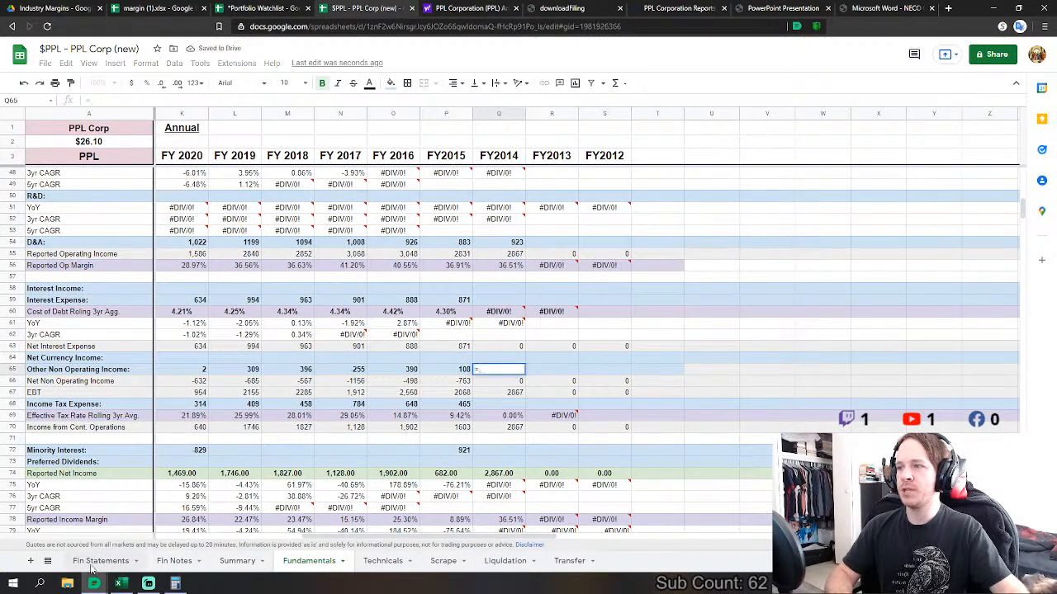
{"action": "left_click", "coordinate": [100, 562]}
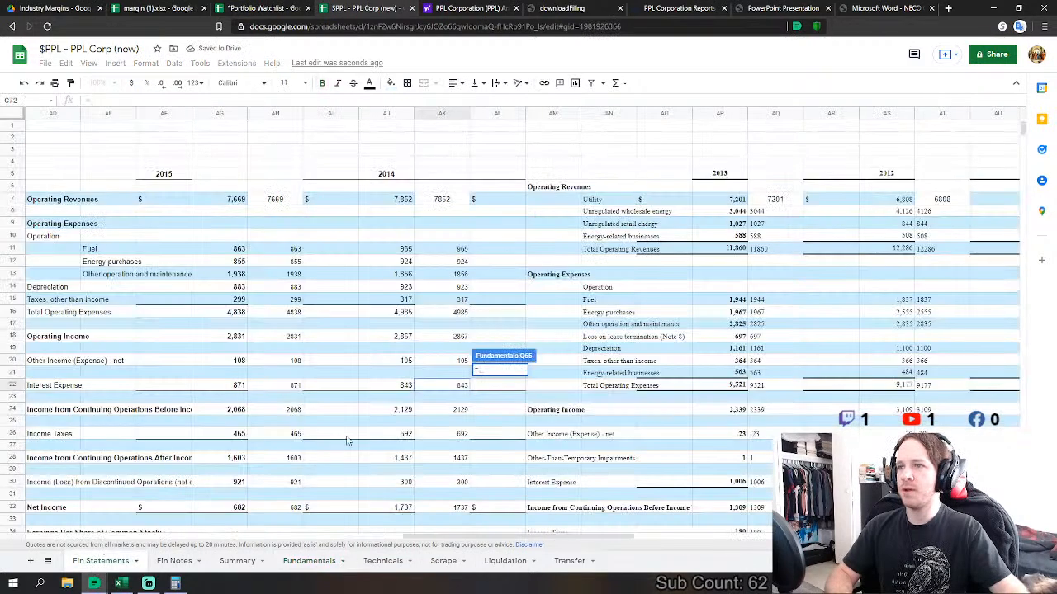
{"action": "left_click", "coordinate": [447, 367]}
{"action": "key", "text": "Return"}
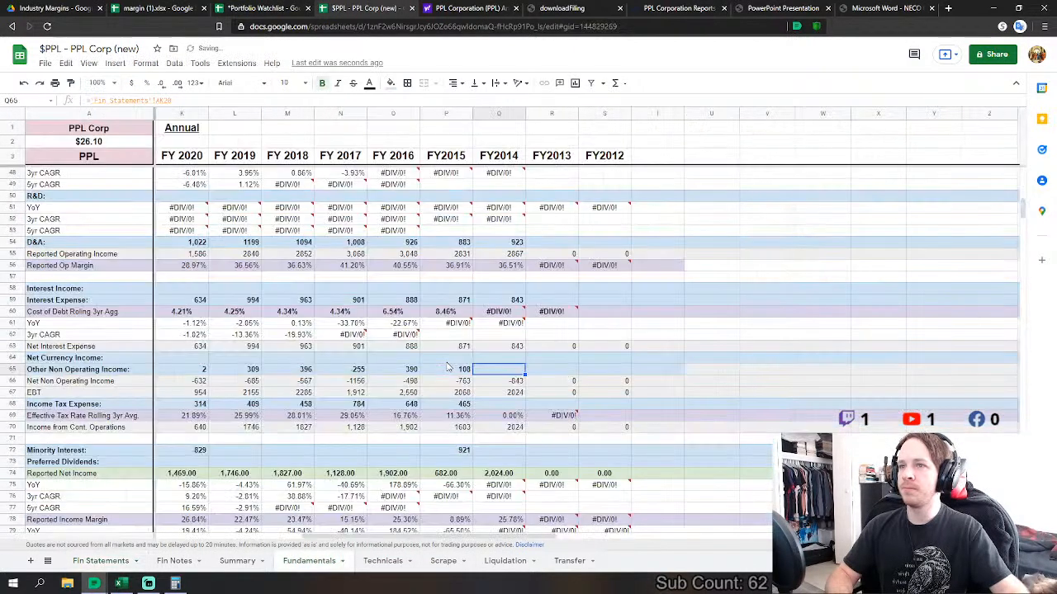
- Set FY2014 Income Tax Expense to the 2014 income taxes in Fin Statements AK26
{"action": "left_click", "coordinate": [499, 405]}
{"action": "type", "text": "="}
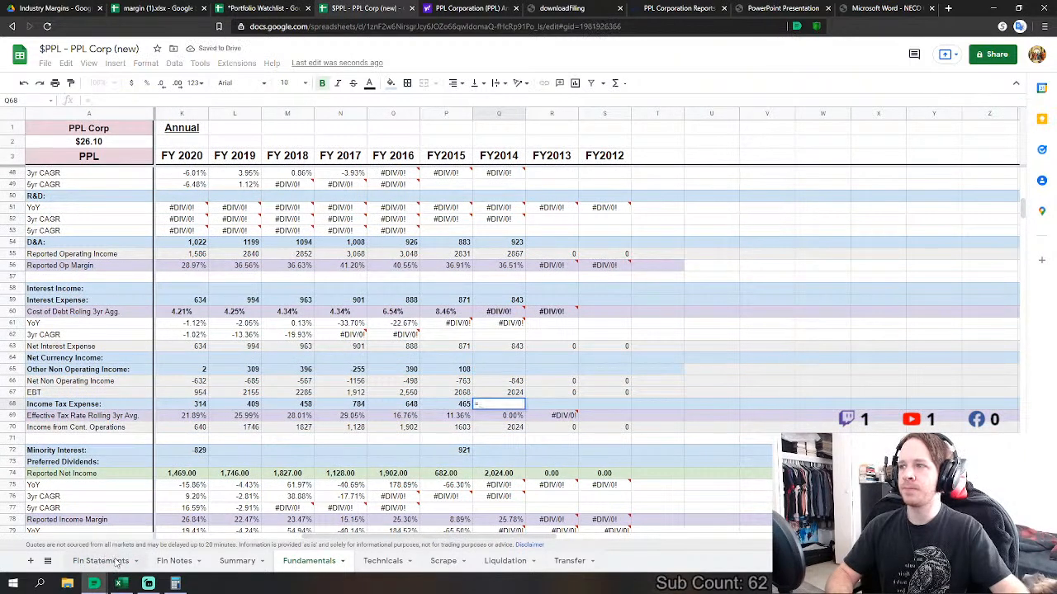
{"action": "left_click", "coordinate": [100, 561]}
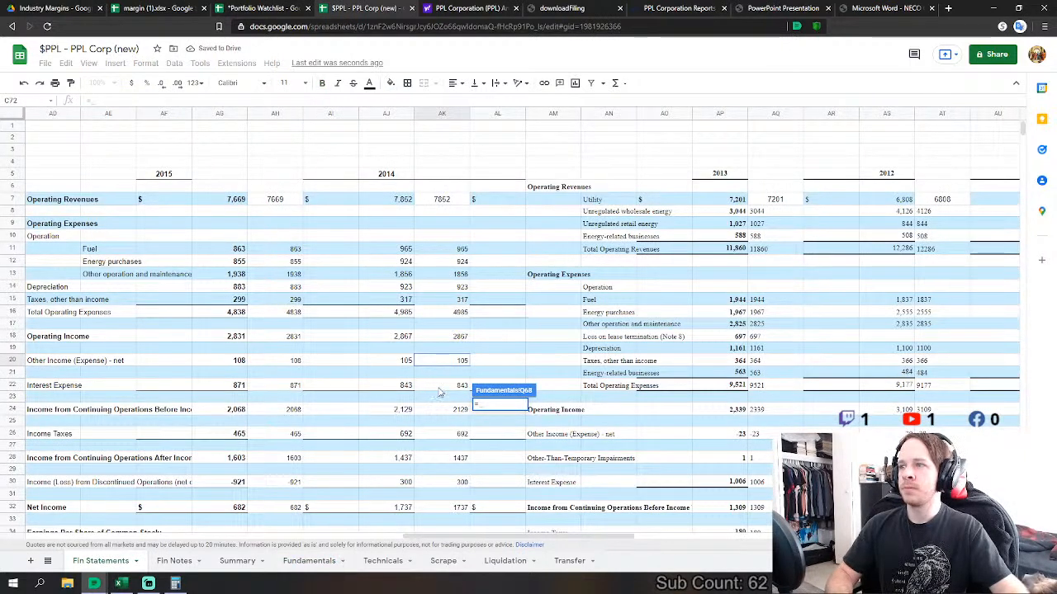
{"action": "left_click", "coordinate": [463, 434]}
{"action": "key", "text": "Return"}
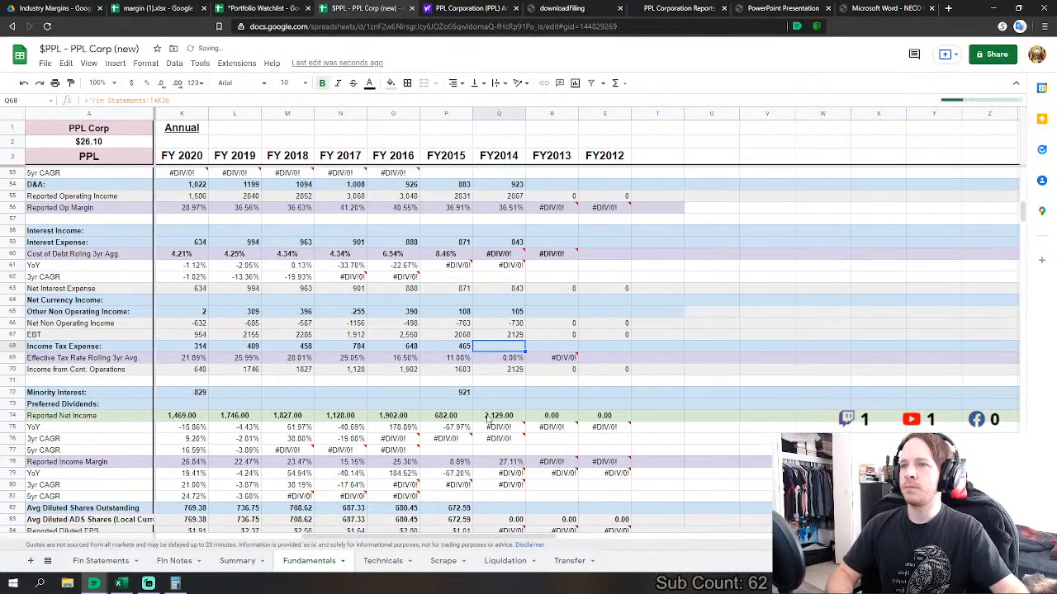
- Set FY2014 Minority Interest to the negated 2014 income from discontinued operations in Fin Statements AK30
{"action": "left_click", "coordinate": [101, 561]}
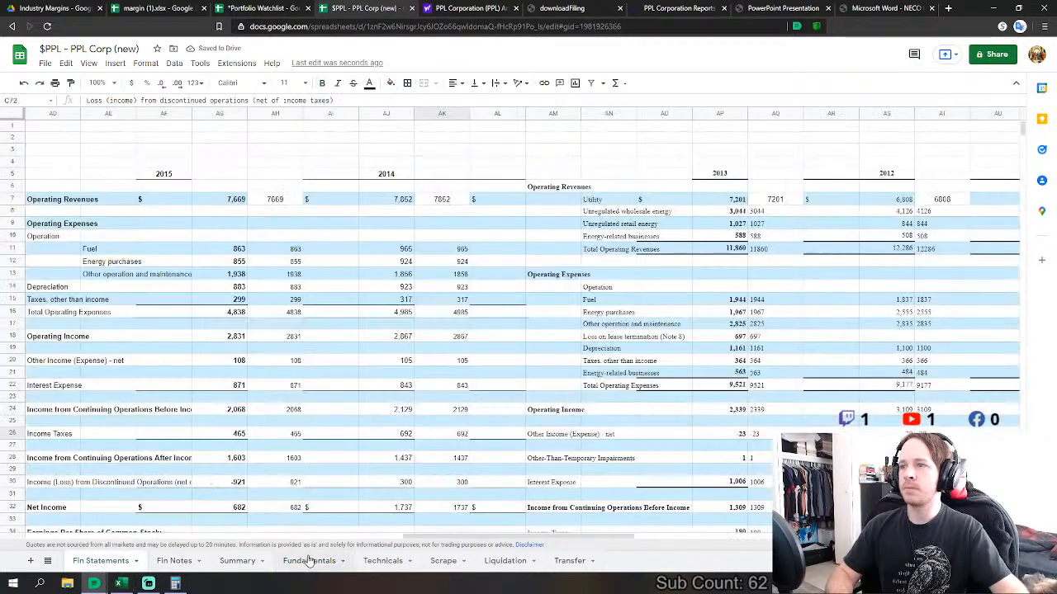
{"action": "left_click", "coordinate": [310, 562]}
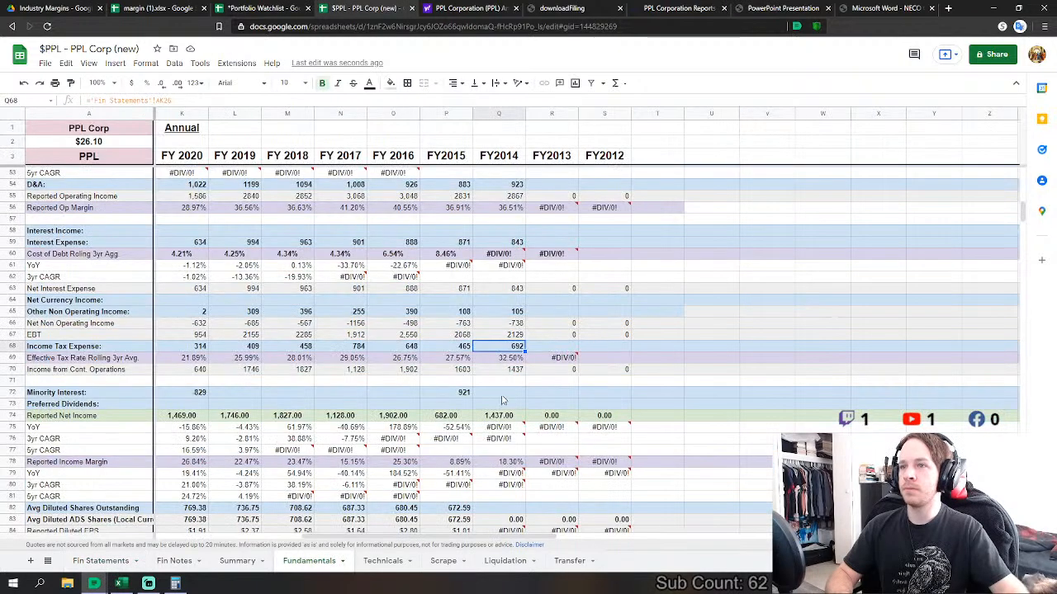
{"action": "left_click", "coordinate": [495, 393]}
{"action": "type", "text": "="}
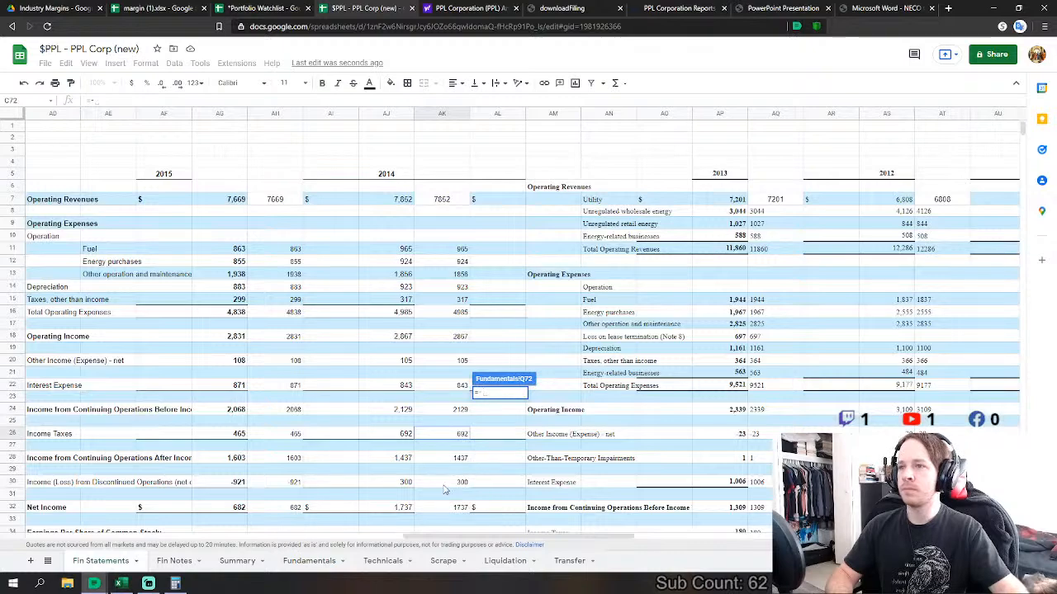
{"action": "left_click", "coordinate": [441, 489]}
{"action": "key", "text": "Return"}
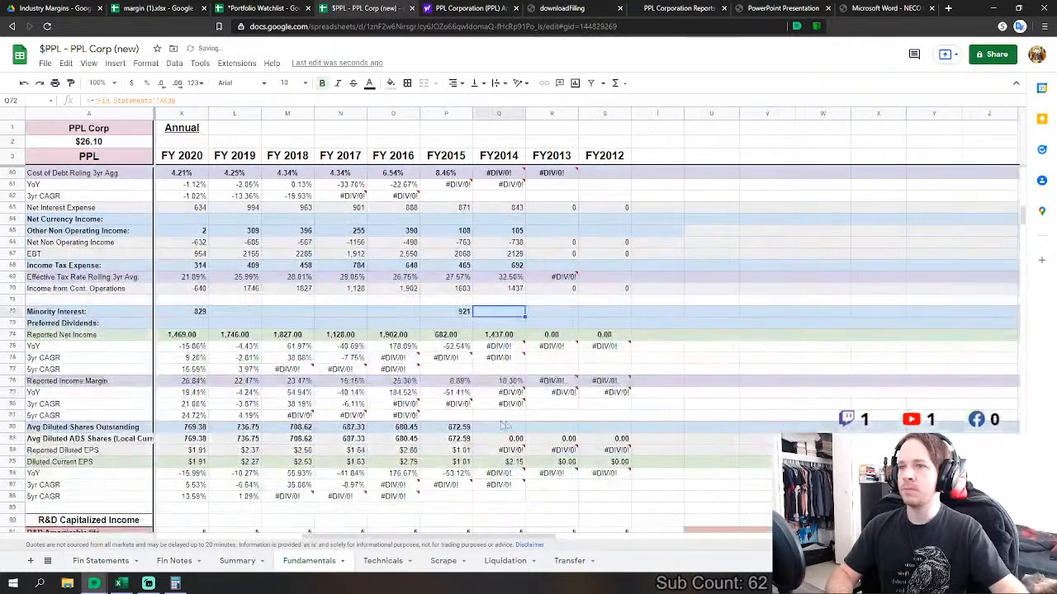
- Set FY2014 Avg Diluted Shares Outstanding to the 2014 diluted weighted-average shares in Fin Statements AK47 divided by 1000
{"action": "left_click", "coordinate": [498, 427]}
{"action": "type", "text": "="}
{"action": "left_click", "coordinate": [101, 560]}
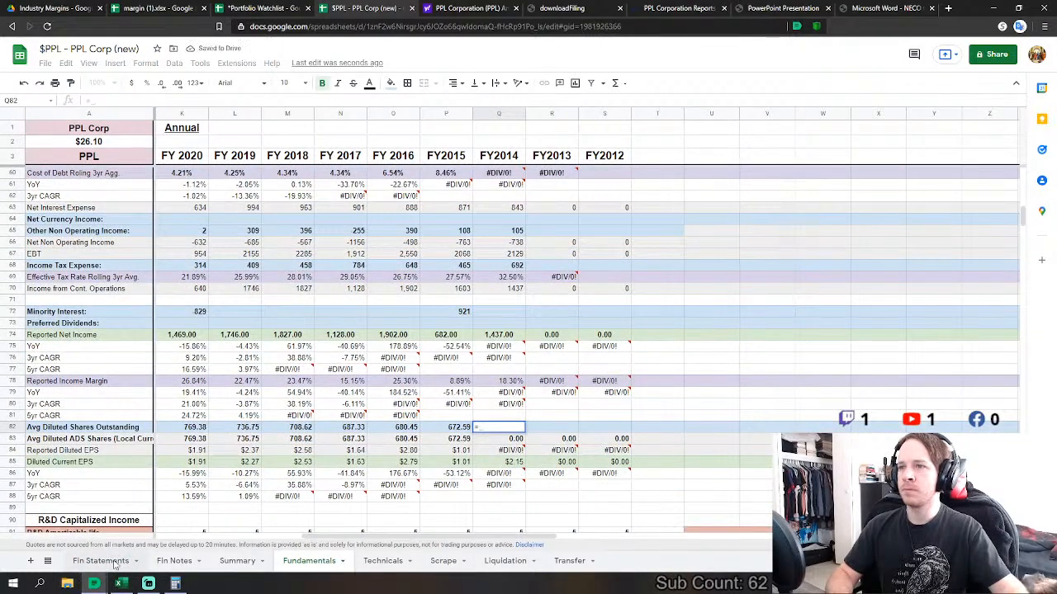
{"action": "scroll", "coordinate": [334, 448], "scroll_direction": "down", "scroll_amount": 3}
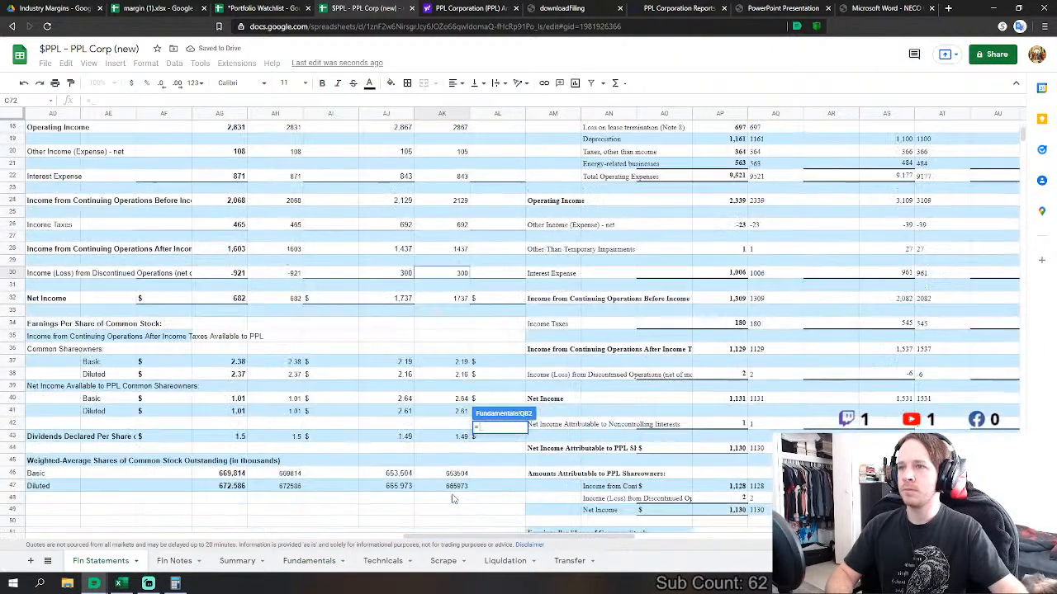
{"action": "scroll", "coordinate": [454, 499], "scroll_direction": "down", "scroll_amount": 2}
{"action": "left_click", "coordinate": [456, 486]}
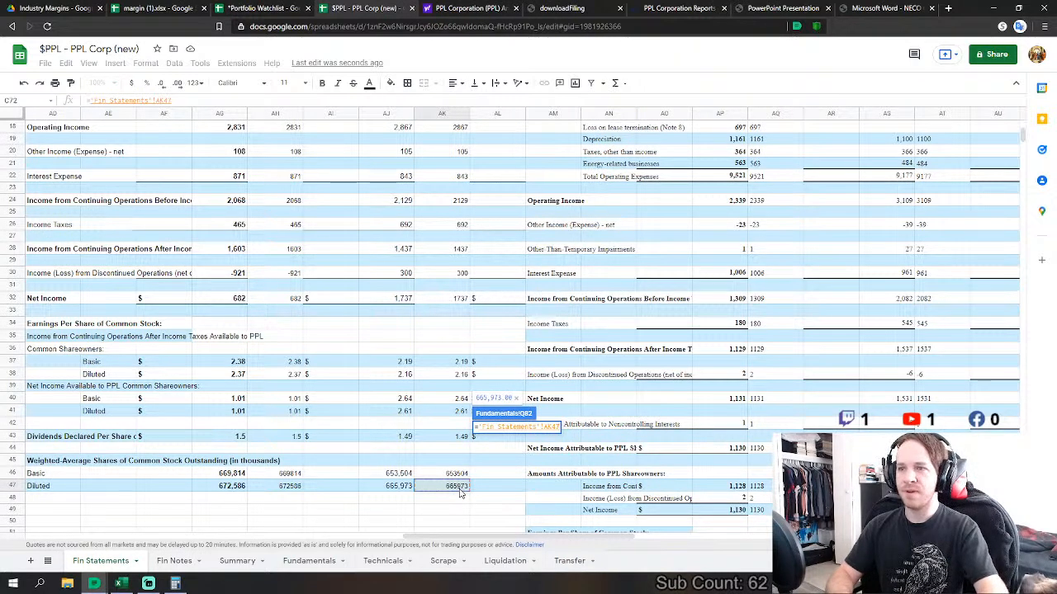
{"action": "type", "text": "/1000"}
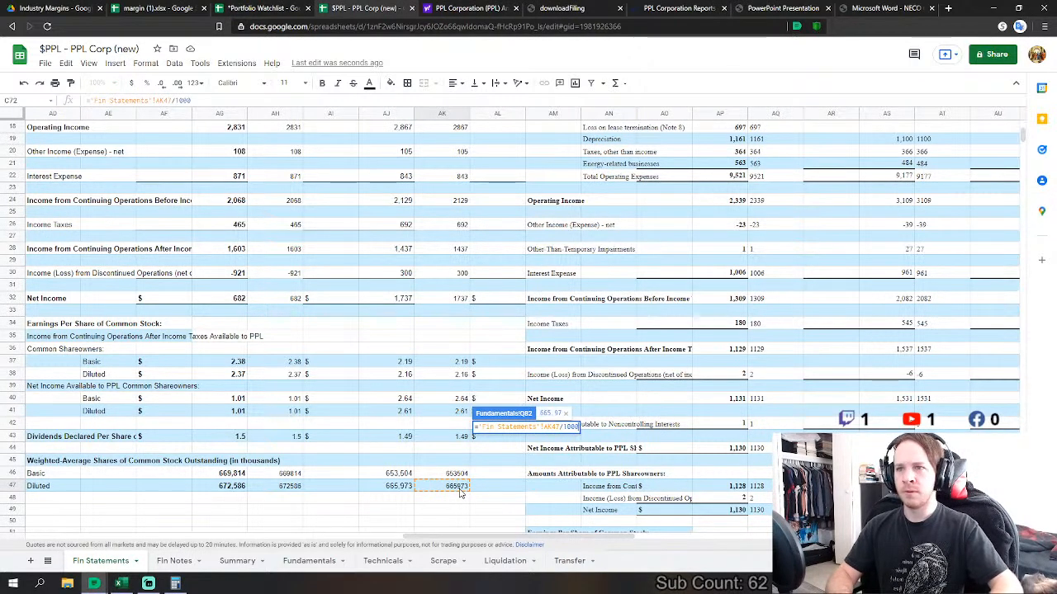
{"action": "key", "text": "Return"}
- Set FY2014 CF Depreciation & Amortization to the sum of Fin Statements AK75 and AK76, and Selective Non-Cash Adjustments to 0
{"action": "scroll", "coordinate": [483, 423], "scroll_direction": "down", "scroll_amount": 5}
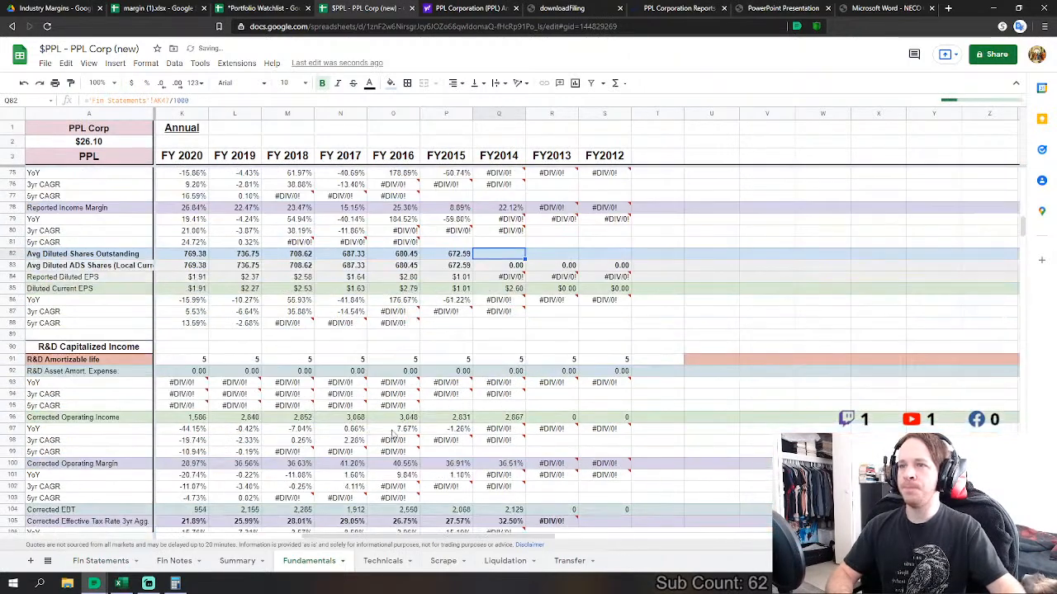
{"action": "scroll", "coordinate": [462, 409], "scroll_direction": "down", "scroll_amount": 5}
{"action": "scroll", "coordinate": [478, 403], "scroll_direction": "down", "scroll_amount": 2}
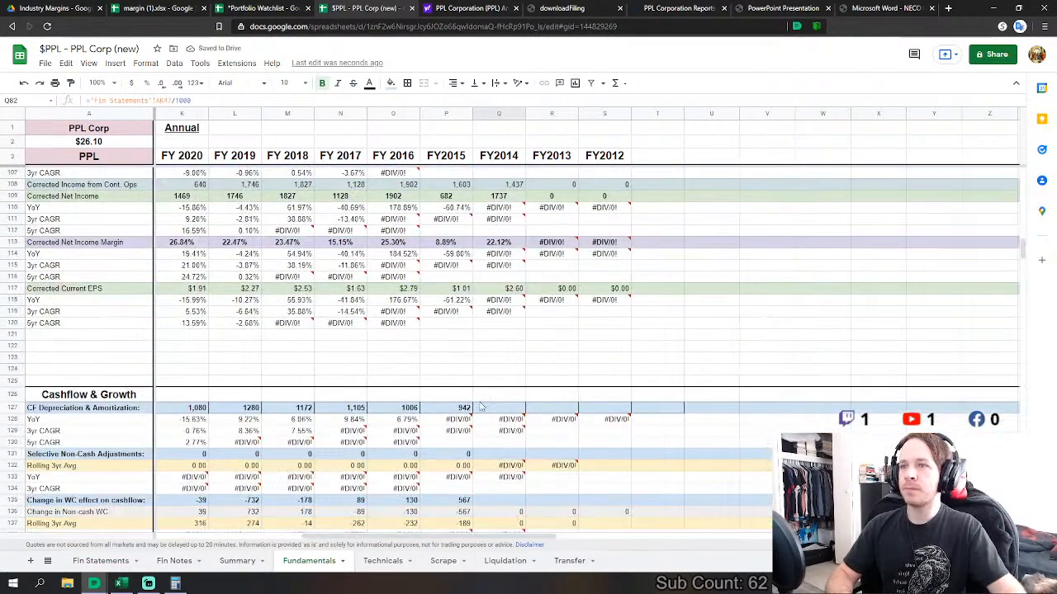
{"action": "left_click", "coordinate": [481, 409]}
{"action": "type", "text": "="}
{"action": "left_click", "coordinate": [104, 561]}
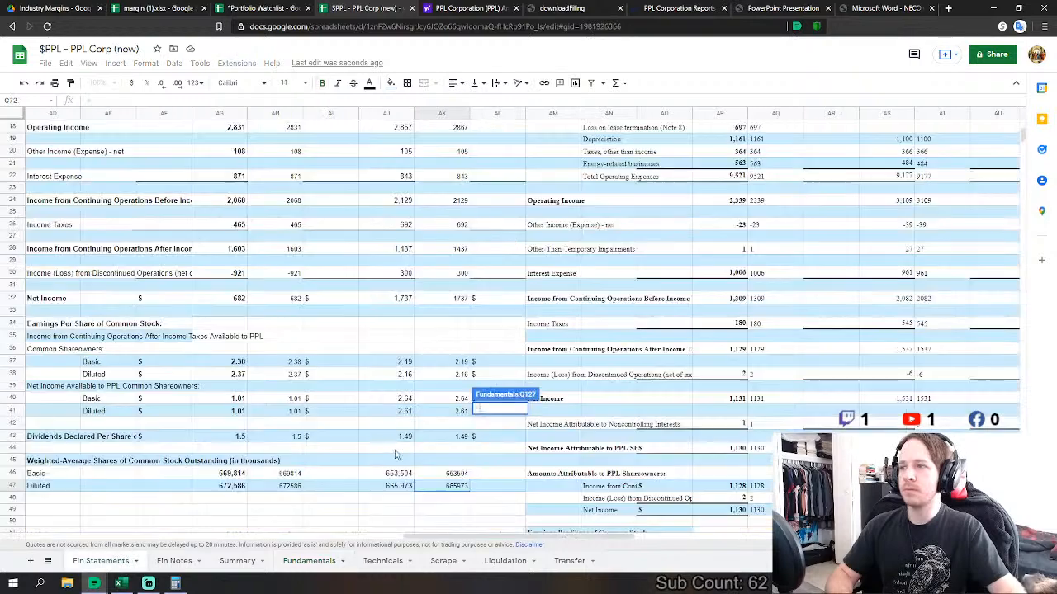
{"action": "scroll", "coordinate": [403, 446], "scroll_direction": "down", "scroll_amount": 3}
{"action": "scroll", "coordinate": [404, 442], "scroll_direction": "down", "scroll_amount": 5}
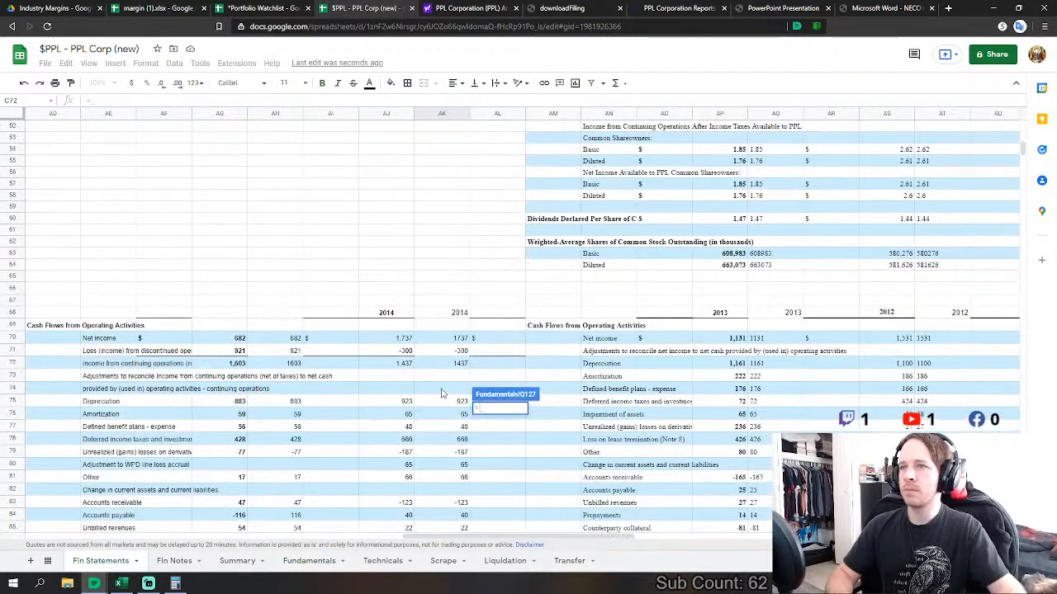
{"action": "left_click", "coordinate": [460, 402]}
{"action": "type", "text": "+"}
{"action": "left_click", "coordinate": [461, 413]}
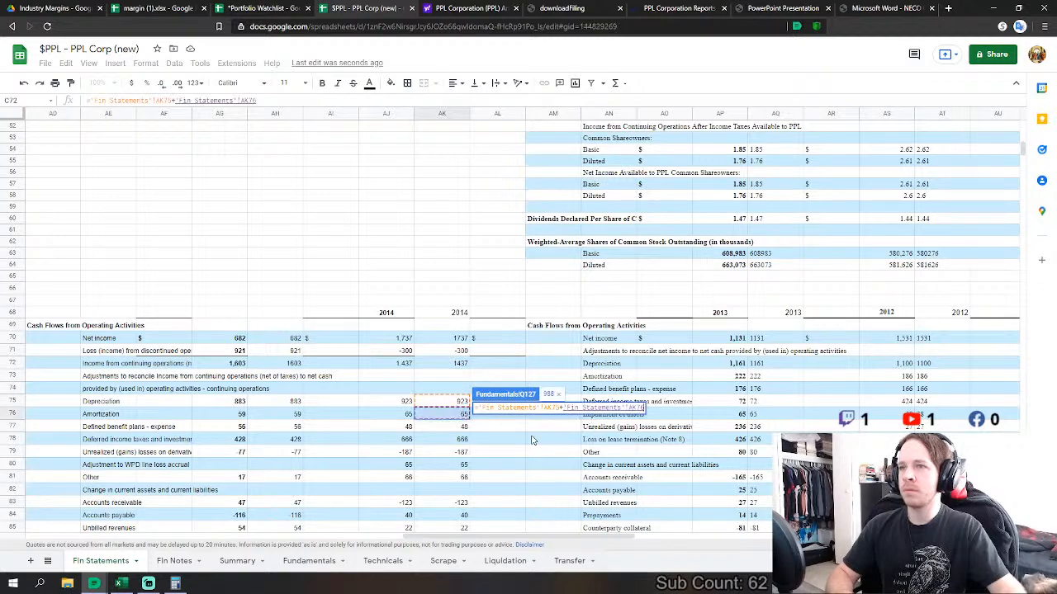
{"action": "key", "text": "Return"}
{"action": "left_click", "coordinate": [516, 454]}
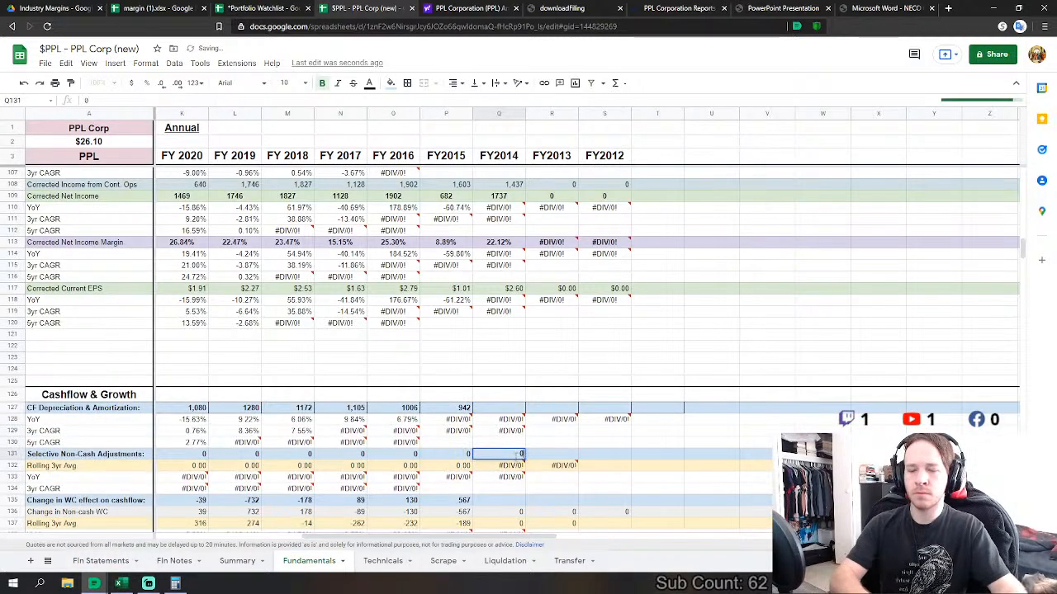
- Set FY2014 Change in WC effect on cashflow to the SUM of Fin Statements AK71, AK83:AK94 and AK96
{"action": "scroll", "coordinate": [516, 455], "scroll_direction": "down", "scroll_amount": 3}
{"action": "left_click", "coordinate": [486, 385]}
{"action": "type", "text": "=su"}
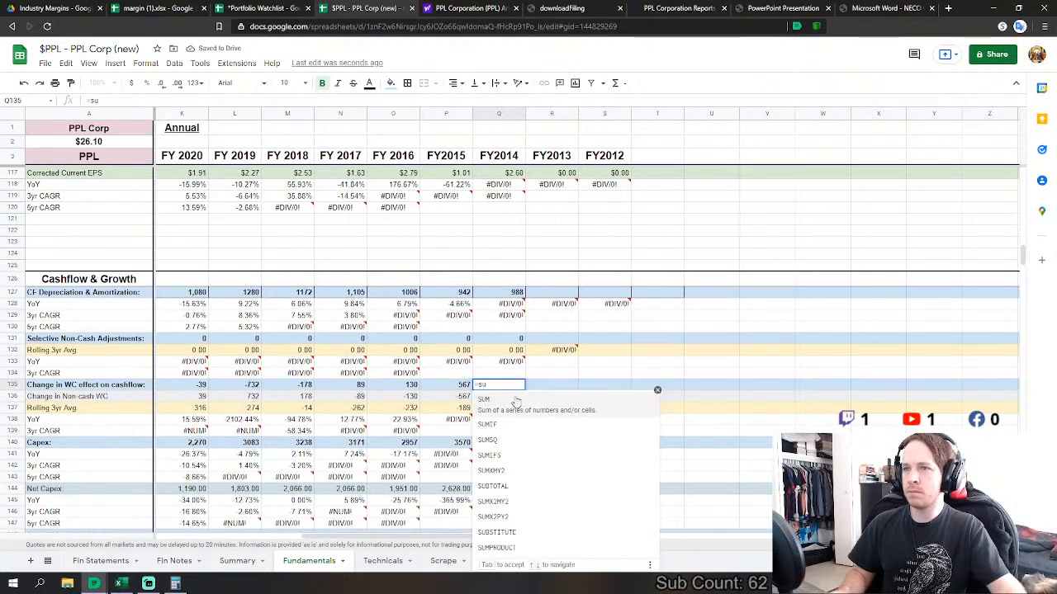
{"action": "left_click", "coordinate": [516, 402]}
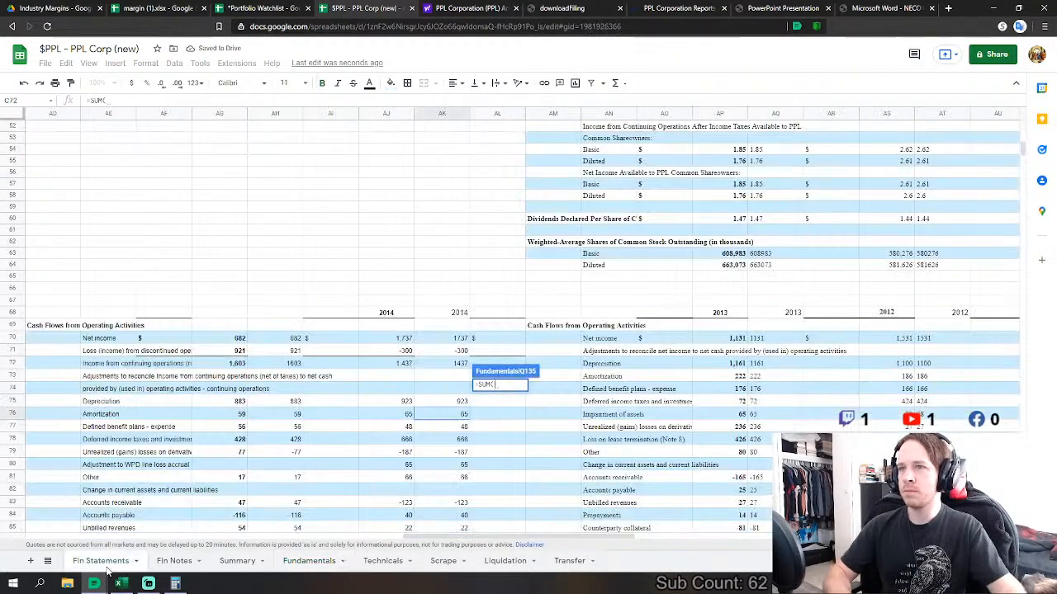
{"action": "left_click", "coordinate": [101, 561]}
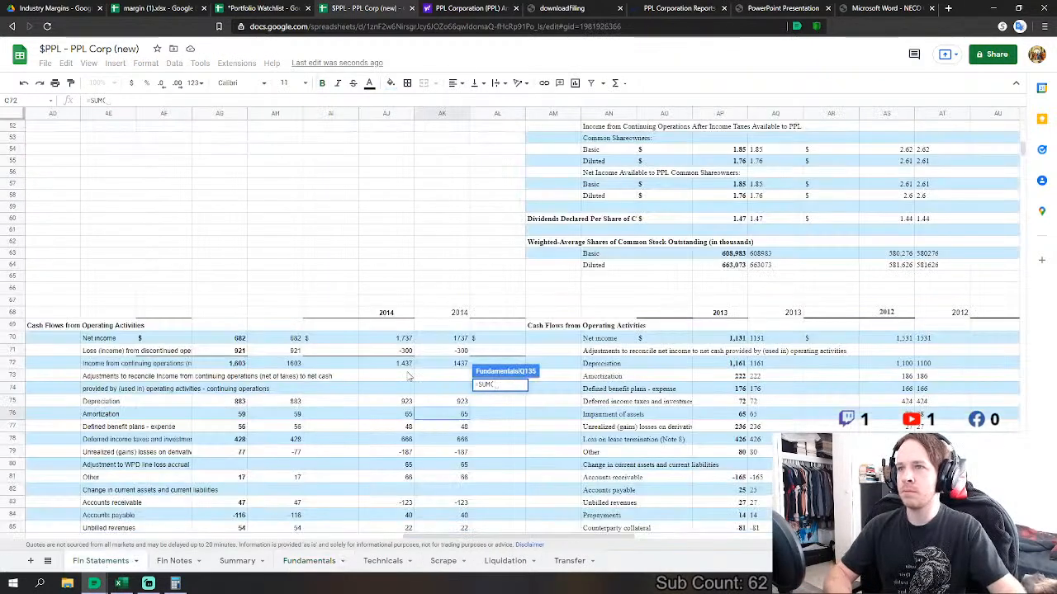
{"action": "left_click", "coordinate": [455, 353]}
{"action": "type", "text": ","}
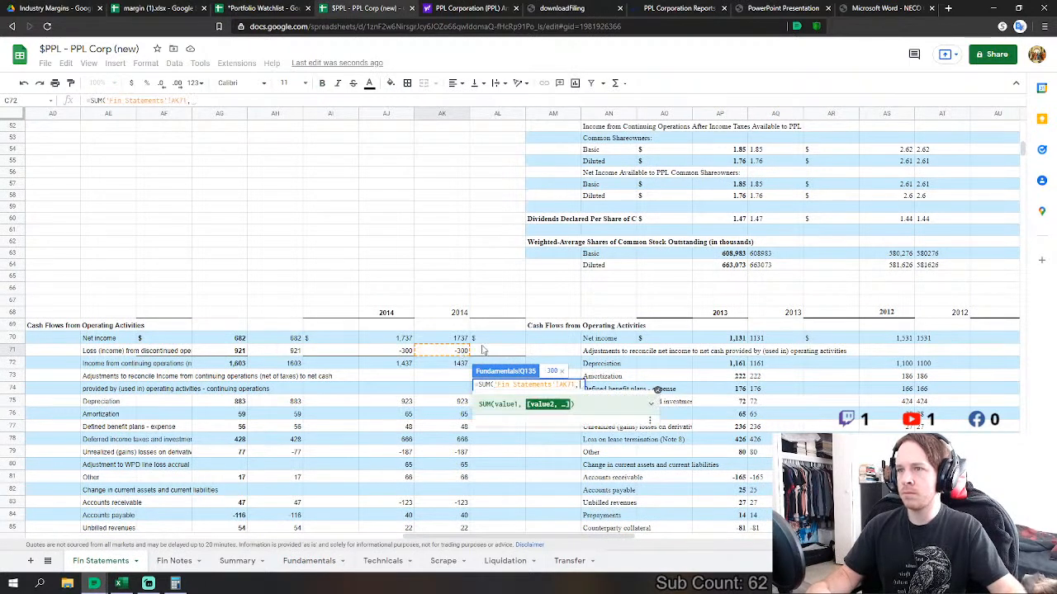
{"action": "scroll", "coordinate": [451, 423], "scroll_direction": "down", "scroll_amount": 2}
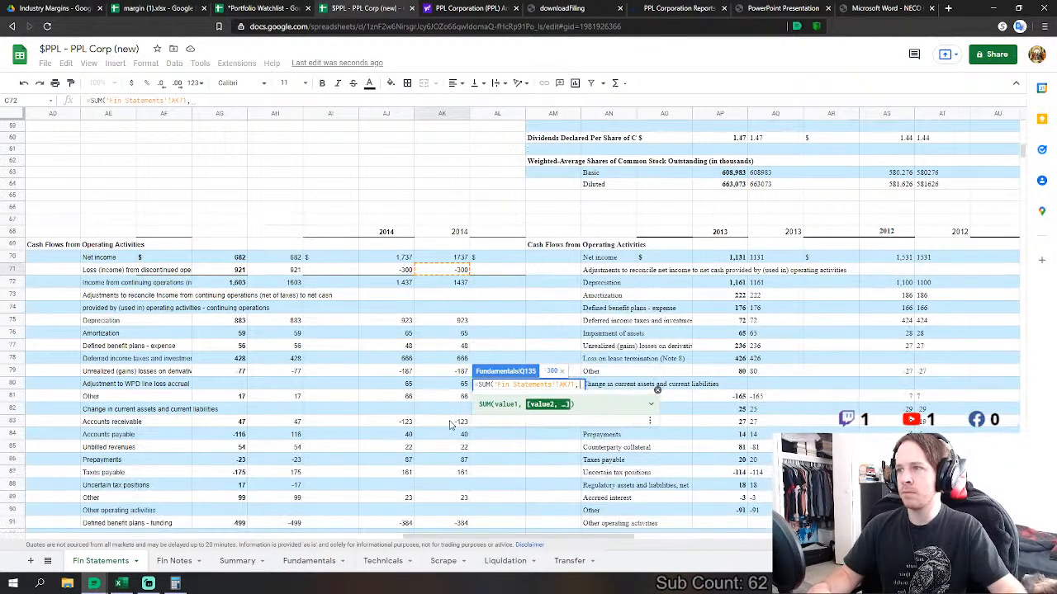
{"action": "scroll", "coordinate": [451, 424], "scroll_direction": "down", "scroll_amount": 1}
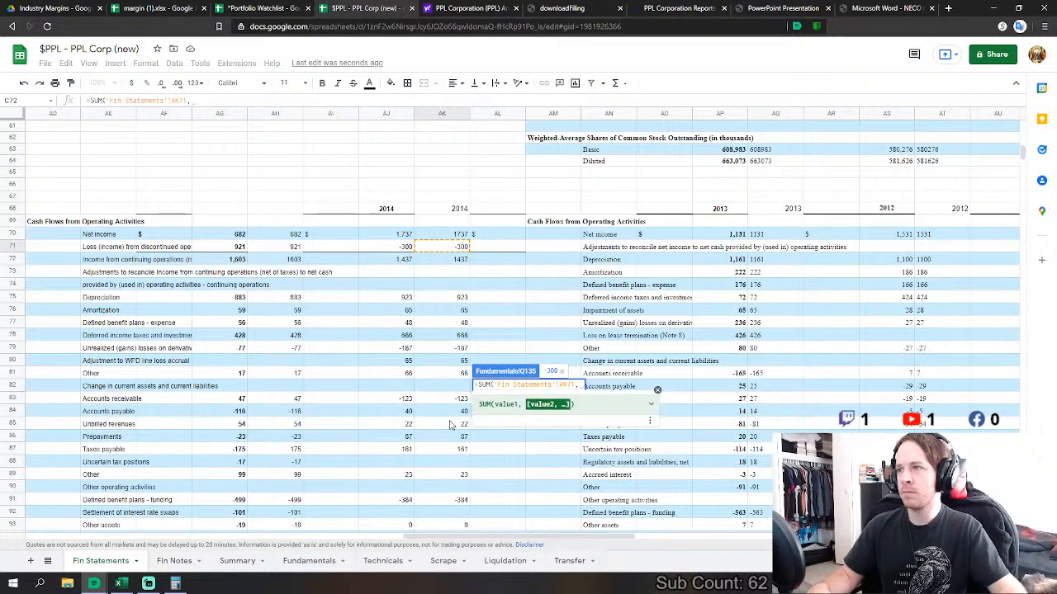
{"action": "left_click_drag", "start_coordinate": [457, 400], "coordinate": [462, 332]}
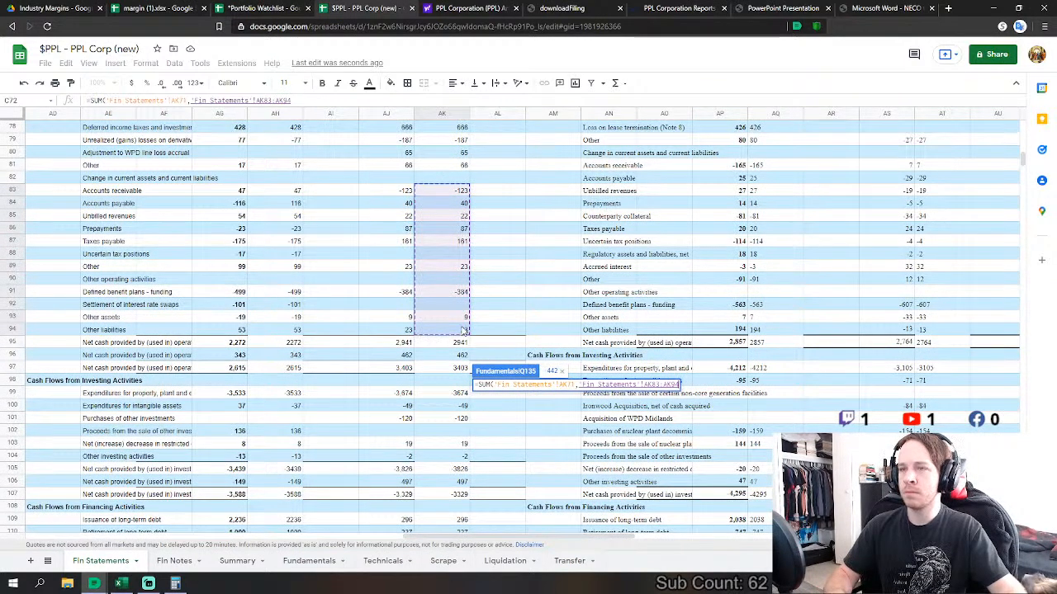
{"action": "type", "text": ","}
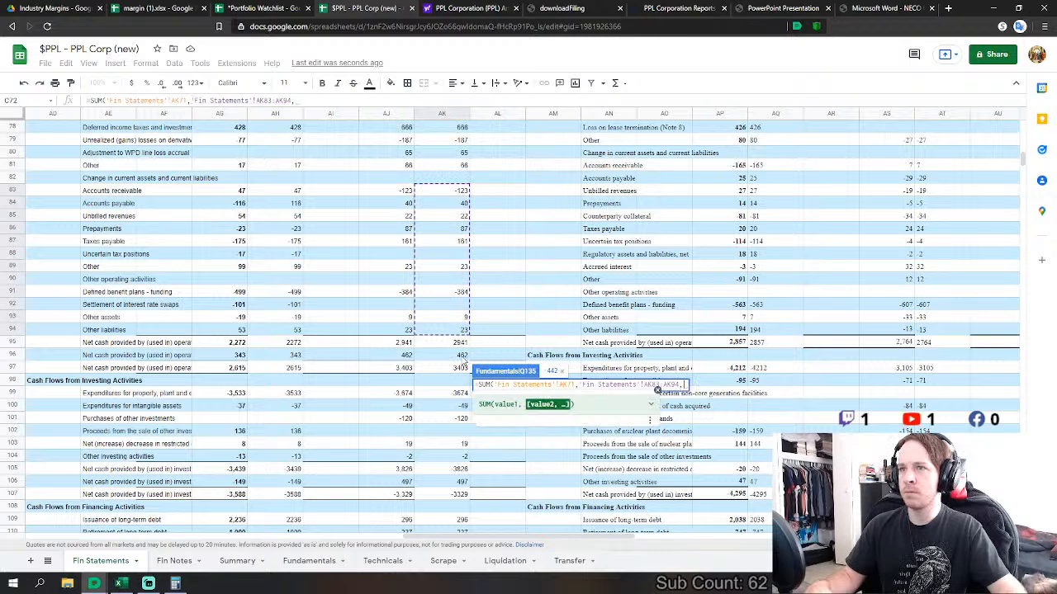
{"action": "left_click", "coordinate": [462, 355]}
{"action": "key", "text": "Return"}
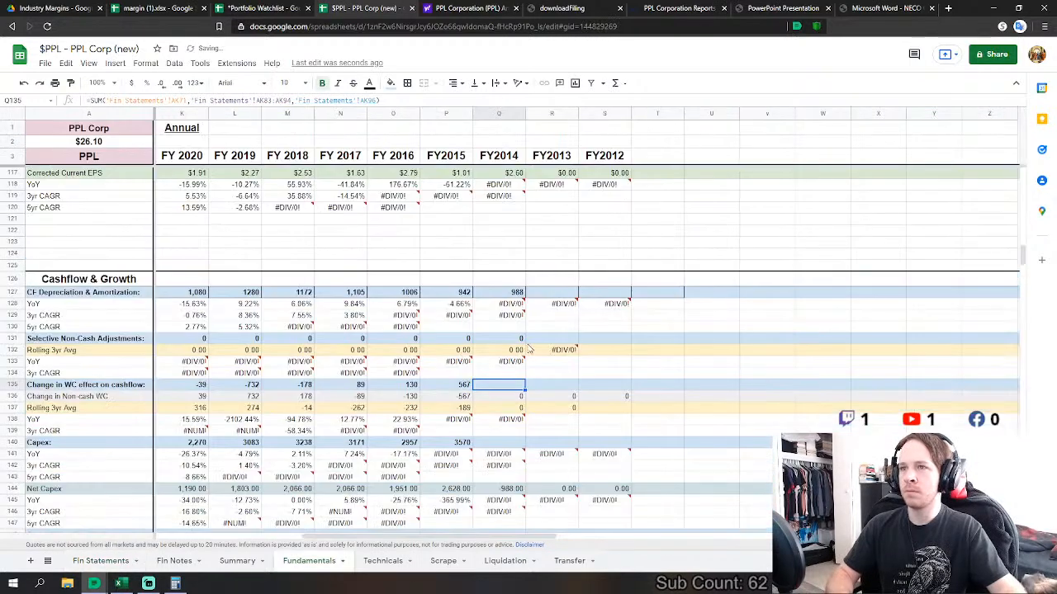
- Set FY2014 Capex to the negated sum of the 2014 property and intangible asset expenditures in Fin Statements AK99 and AK100
{"action": "scroll", "coordinate": [528, 350], "scroll_direction": "down", "scroll_amount": 1}
{"action": "left_click", "coordinate": [509, 362]}
{"action": "scroll", "coordinate": [518, 358], "scroll_direction": "down", "scroll_amount": 1}
{"action": "type", "text": "="}
{"action": "left_click", "coordinate": [98, 560]}
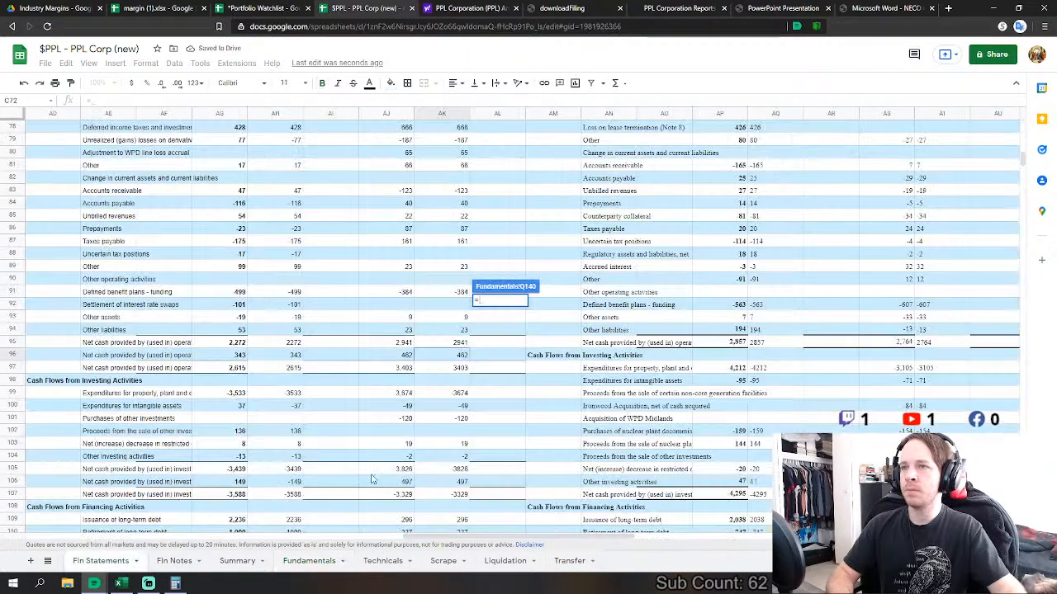
{"action": "left_click", "coordinate": [456, 394]}
{"action": "type", "text": "-"}
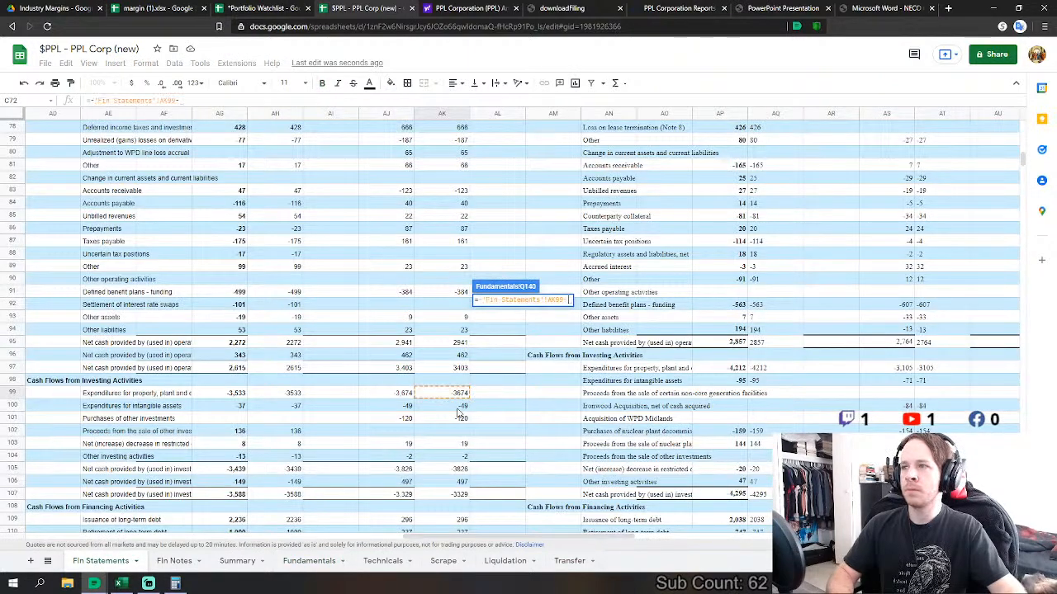
{"action": "left_click", "coordinate": [460, 406]}
{"action": "key", "text": "Return"}
- Set FY2014 Net Debt Issue incl. Pref. to the sum of Fin Statements AK109, AK110, AK112, AK114 and AK115
{"action": "scroll", "coordinate": [514, 388], "scroll_direction": "down", "scroll_amount": 2}
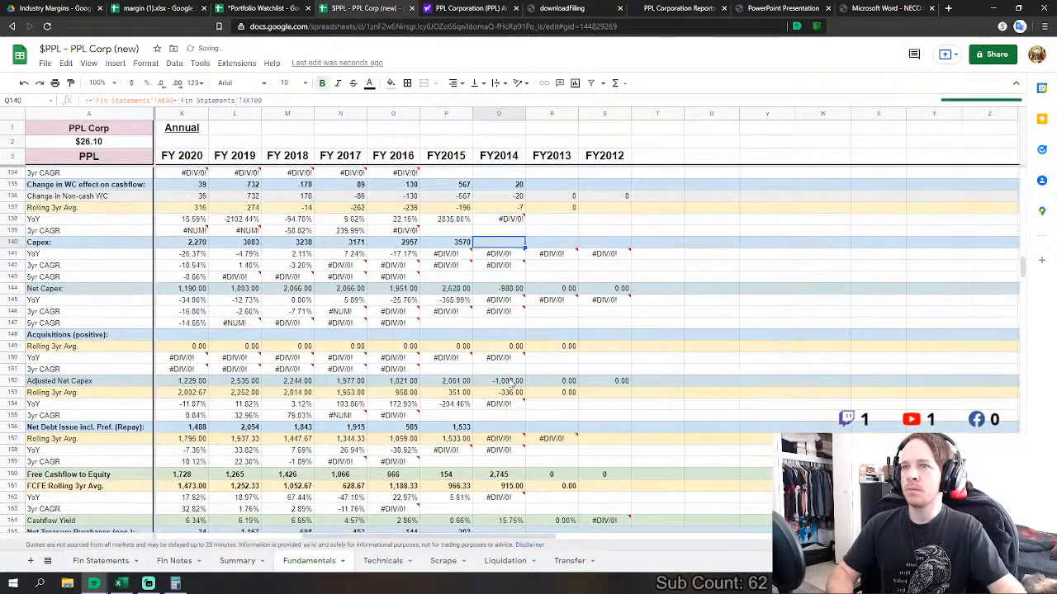
{"action": "left_click", "coordinate": [492, 430]}
{"action": "type", "text": "="}
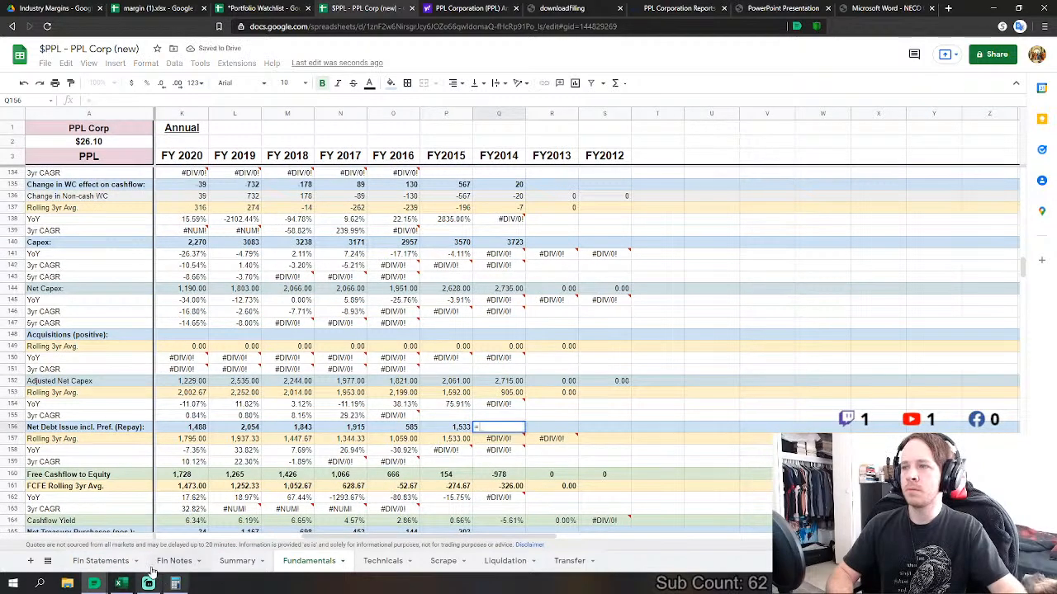
{"action": "left_click", "coordinate": [99, 561]}
{"action": "scroll", "coordinate": [410, 395], "scroll_direction": "down", "scroll_amount": 2}
{"action": "left_click", "coordinate": [458, 369]}
{"action": "type", "text": "+"}
{"action": "left_click", "coordinate": [467, 382]}
{"action": "type", "text": "+"}
{"action": "left_click", "coordinate": [461, 404]}
{"action": "type", "text": "+"}
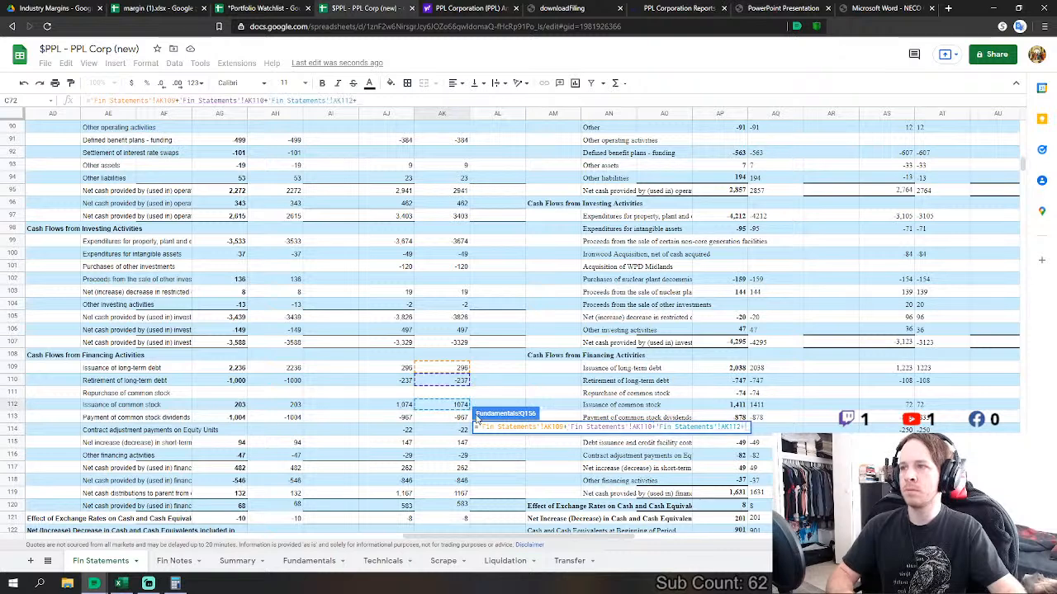
{"action": "left_click", "coordinate": [449, 433]}
{"action": "key", "text": "Return"}
- Set FY2014 Net Treasury Purchases to the negated 2014 issuance of common stock in Fin Statements AK112
{"action": "scroll", "coordinate": [495, 435], "scroll_direction": "down", "scroll_amount": 3}
{"action": "left_click", "coordinate": [499, 451]}
{"action": "scroll", "coordinate": [499, 450], "scroll_direction": "down", "scroll_amount": 3}
{"action": "type", "text": "="}
{"action": "left_click", "coordinate": [101, 561]}
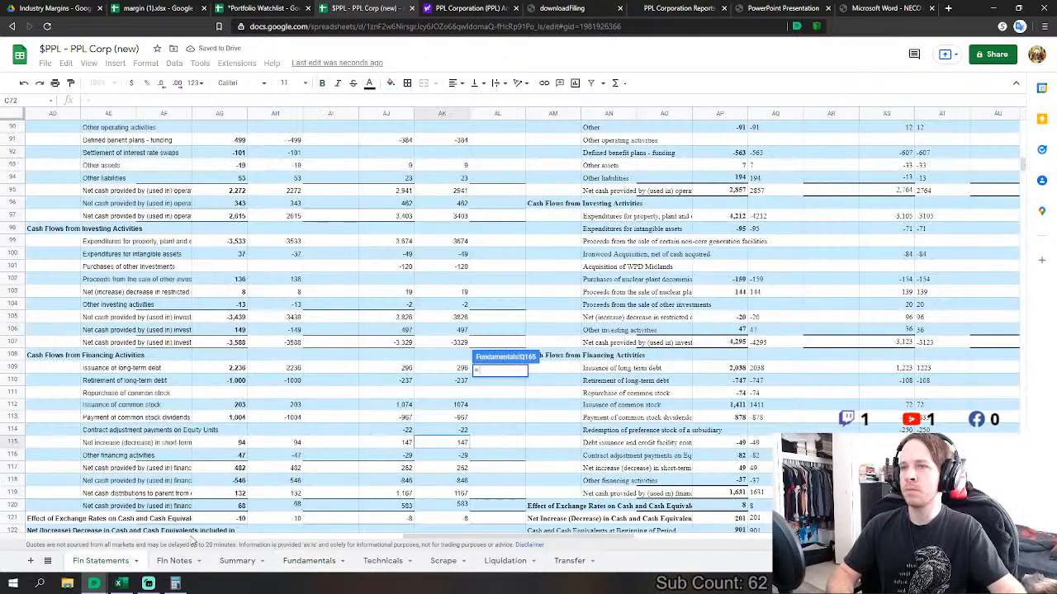
{"action": "left_click", "coordinate": [462, 404]}
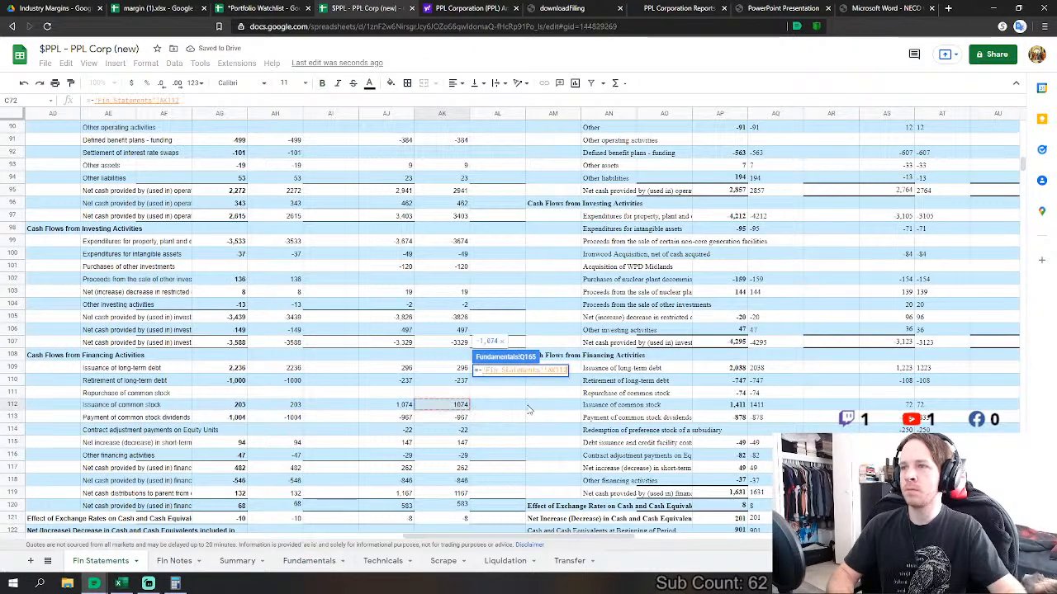
{"action": "key", "text": "Return"}
- Set FY2014 Dividends Paid to the negated 2014 payment of common stock dividends in Fin Statements AK113
{"action": "left_click", "coordinate": [499, 347]}
{"action": "type", "text": "="}
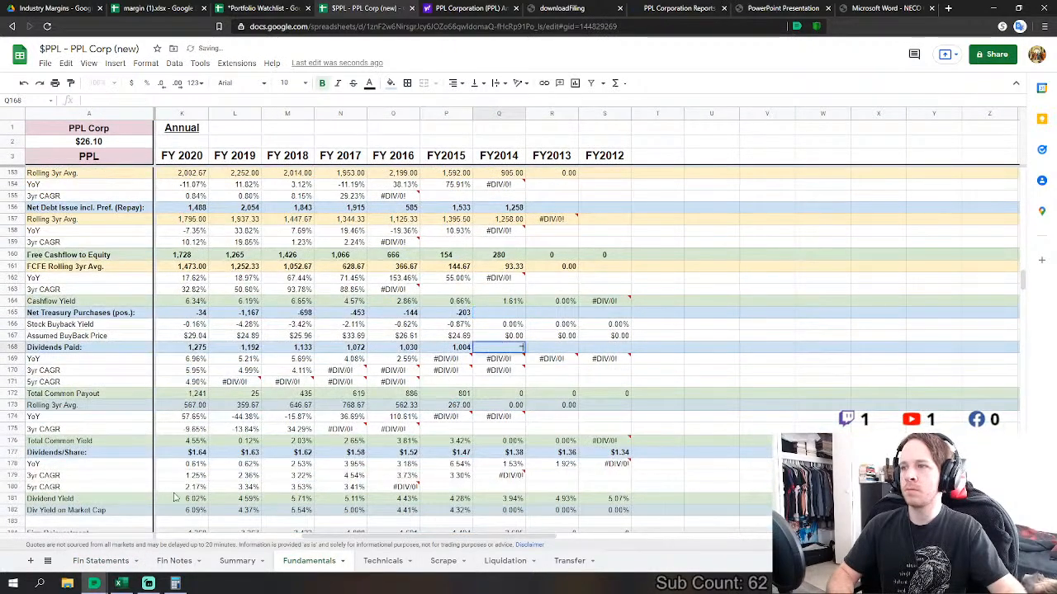
{"action": "left_click", "coordinate": [100, 560]}
{"action": "left_click", "coordinate": [460, 417]}
{"action": "key", "text": "Return"}
- Link FY2014 Cash & Equivalents in the Balance Sheets section to the 2014 cash balance in Fin Statements AK170
{"action": "scroll", "coordinate": [493, 416], "scroll_direction": "down", "scroll_amount": 5}
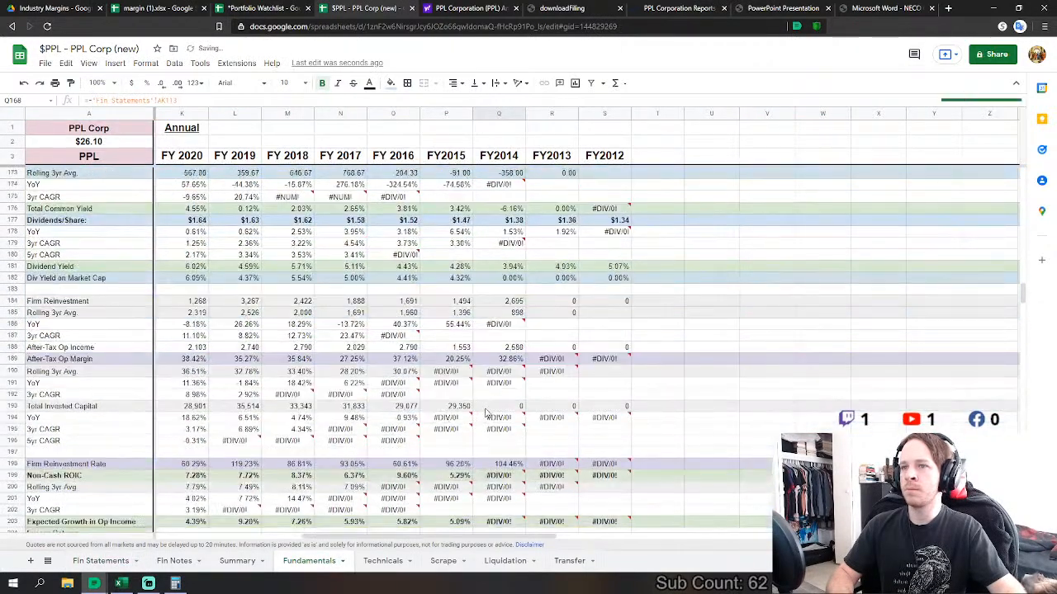
{"action": "scroll", "coordinate": [495, 410], "scroll_direction": "down", "scroll_amount": 4}
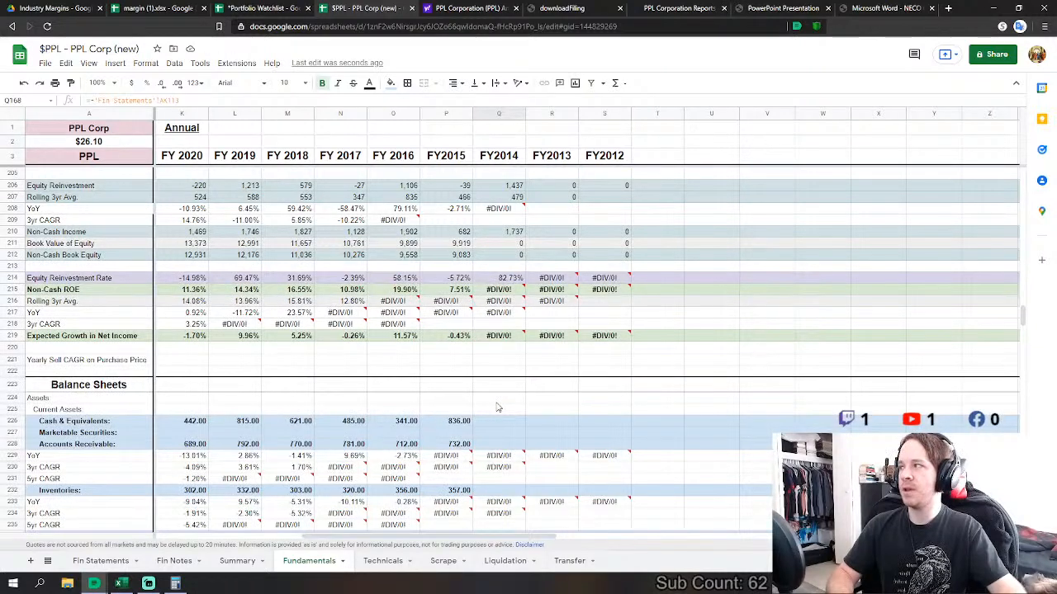
{"action": "scroll", "coordinate": [499, 396], "scroll_direction": "down", "scroll_amount": 2}
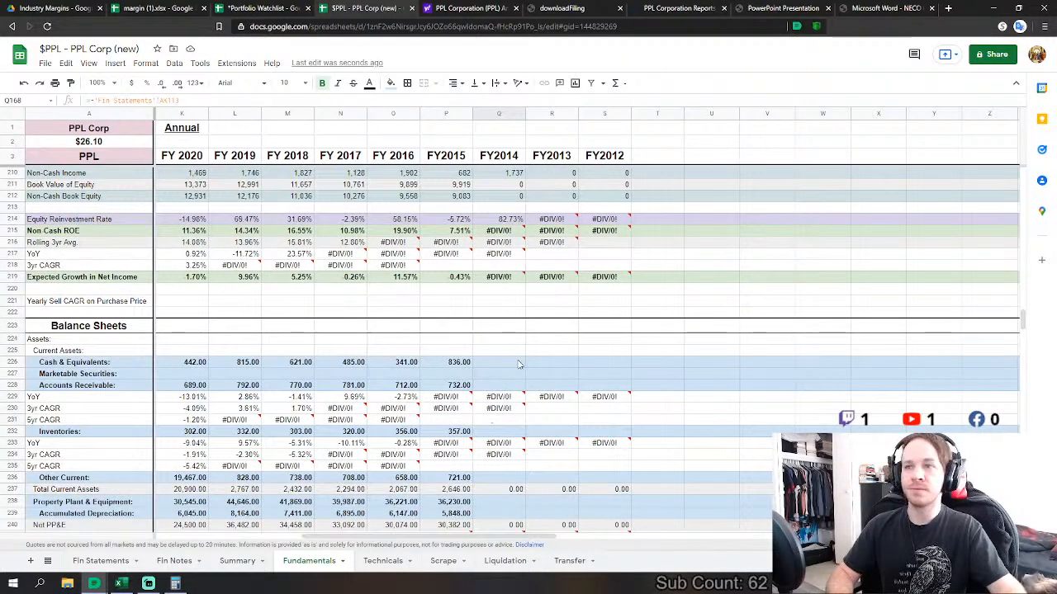
{"action": "left_click", "coordinate": [518, 364]}
{"action": "type", "text": "="}
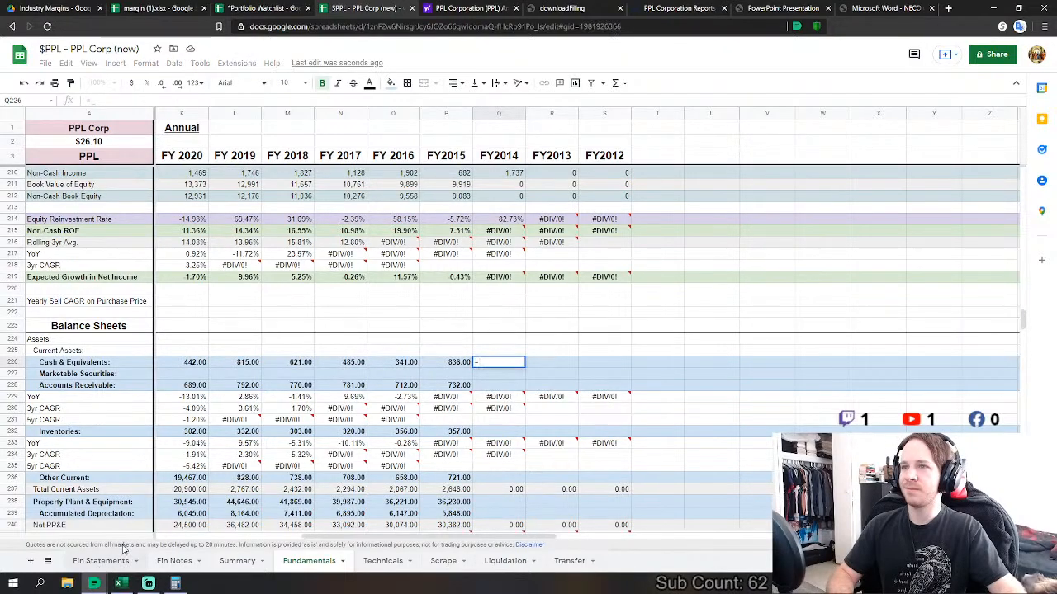
{"action": "left_click", "coordinate": [100, 561]}
{"action": "scroll", "coordinate": [448, 401], "scroll_direction": "down", "scroll_amount": 6}
{"action": "scroll", "coordinate": [448, 400], "scroll_direction": "up", "scroll_amount": 3}
{"action": "scroll", "coordinate": [448, 400], "scroll_direction": "up", "scroll_amount": 2}
{"action": "scroll", "coordinate": [454, 396], "scroll_direction": "down", "scroll_amount": 12}
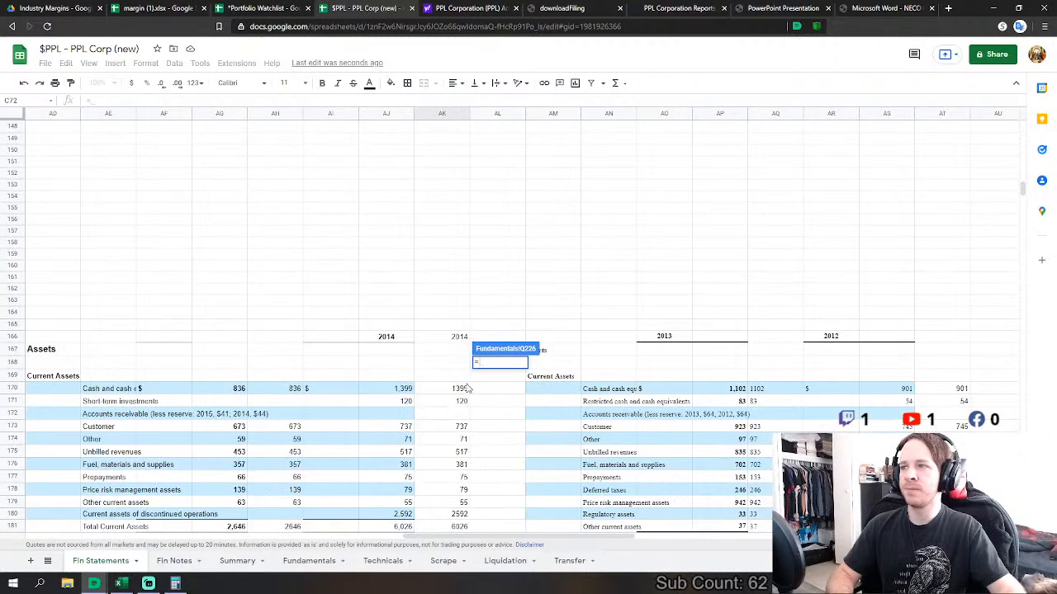
{"action": "left_click", "coordinate": [461, 391]}
{"action": "scroll", "coordinate": [460, 392], "scroll_direction": "down", "scroll_amount": 2}
{"action": "key", "text": "Return"}
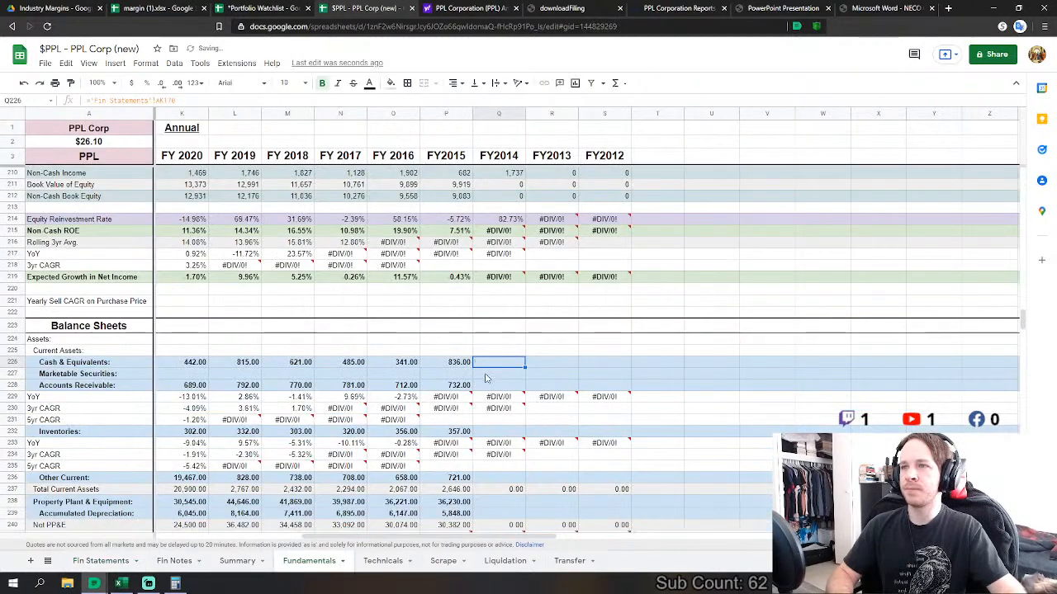
{"action": "type", "text": "="}
{"action": "left_click", "coordinate": [100, 561]}
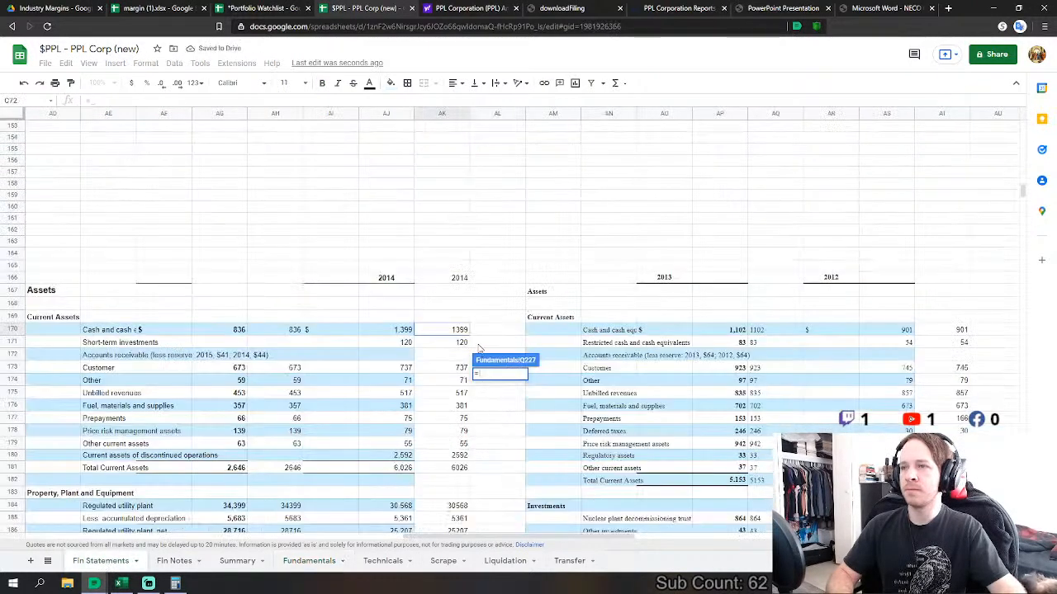
{"action": "key", "text": "Escape"}
- Set FY2014 Accounts Receivable to the sum of the 2014 customer and other receivables in Fin Statements AK173 and AK174
{"action": "key", "text": "Down"}
{"action": "type", "text": "="}
{"action": "left_click", "coordinate": [103, 562]}
{"action": "left_click", "coordinate": [464, 369]}
{"action": "type", "text": "+"}
{"action": "left_click", "coordinate": [464, 380]}
{"action": "key", "text": "Return"}
- Link FY2014 Inventories to the 2014 fuel, materials and supplies in Fin Statements AK176
{"action": "left_click", "coordinate": [498, 429]}
{"action": "type", "text": "="}
{"action": "left_click", "coordinate": [101, 561]}
{"action": "left_click", "coordinate": [454, 405]}
{"action": "key", "text": "Return"}
- Set FY2014 Other Current assets to the sum of Fin Statements AK175, AK177, AK178, AK179 and AK180
{"action": "left_click", "coordinate": [499, 477]}
{"action": "type", "text": "="}
{"action": "left_click", "coordinate": [101, 561]}
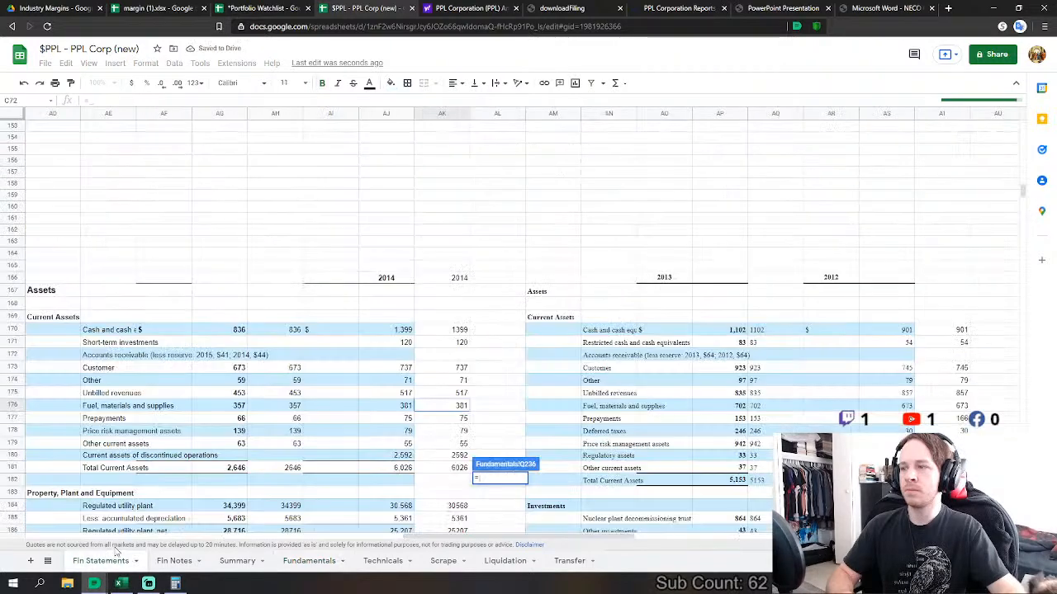
{"action": "left_click", "coordinate": [463, 393]}
{"action": "type", "text": "+"}
{"action": "left_click", "coordinate": [460, 419]}
{"action": "type", "text": "+"}
{"action": "left_click", "coordinate": [461, 429]}
{"action": "type", "text": "+"}
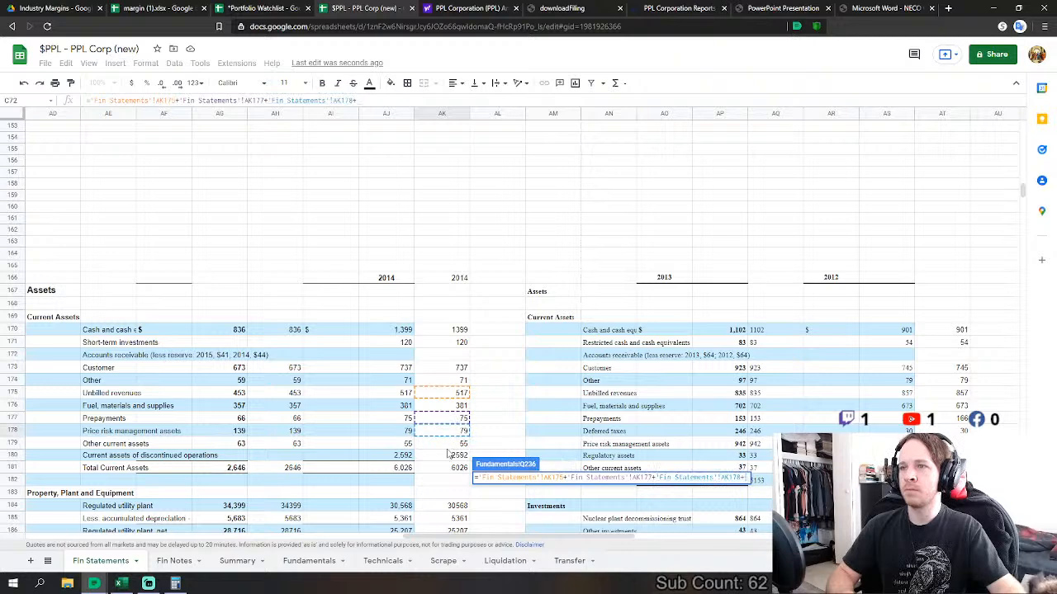
{"action": "left_click", "coordinate": [460, 445]}
{"action": "type", "text": "+"}
{"action": "left_click", "coordinate": [461, 455]}
{"action": "scroll", "coordinate": [582, 399], "scroll_direction": "down", "scroll_amount": 1}
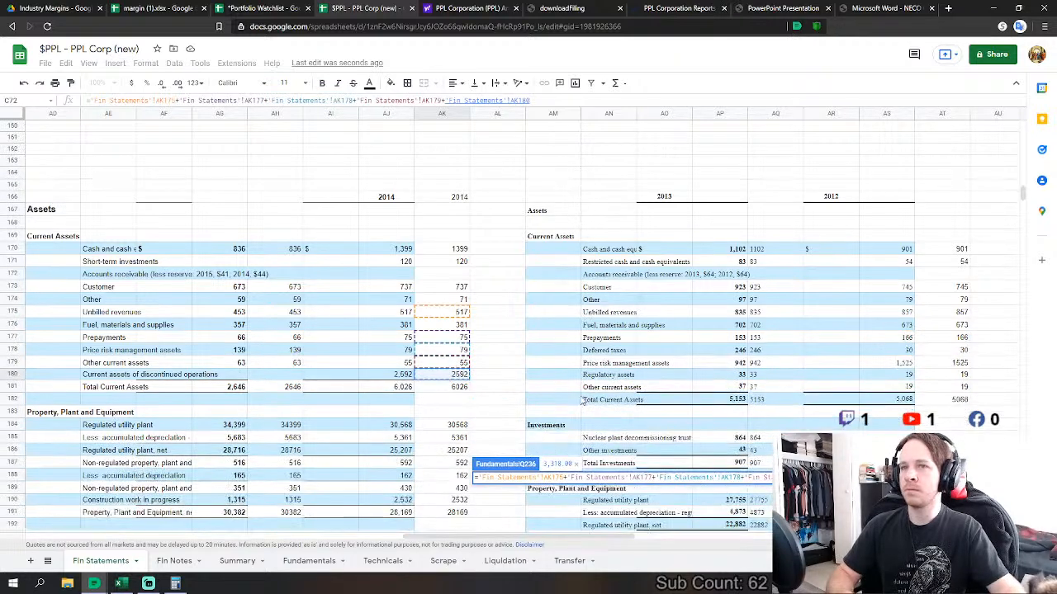
- Commit the FY2014 Other Current formula and set FY2014 Property Plant & Equipment to Fin Statements AK184+AK187+AK190
{"action": "key", "text": "Return"}
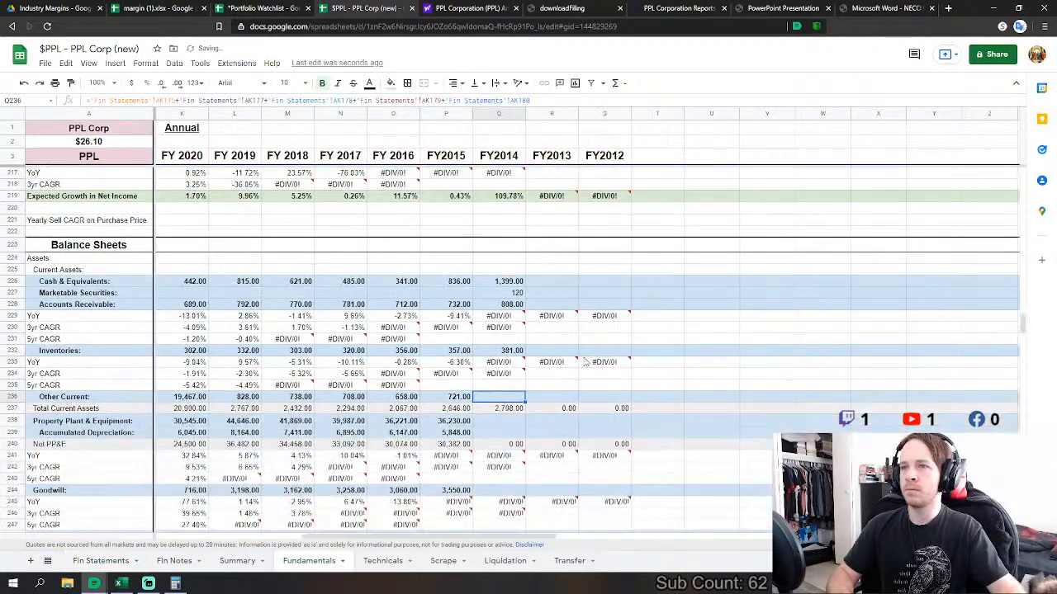
{"action": "type", "text": "="}
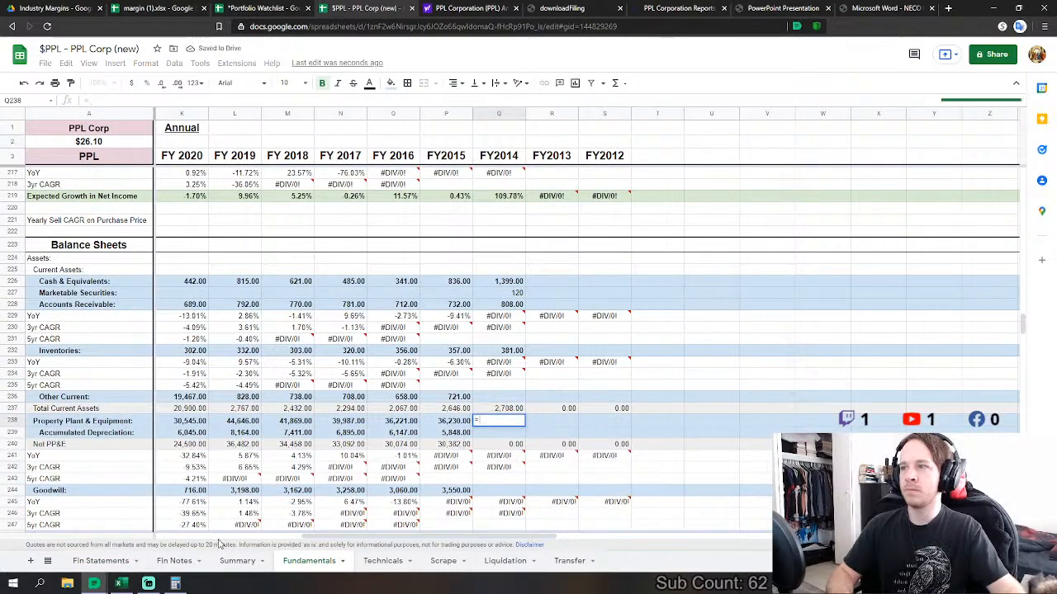
{"action": "left_click", "coordinate": [100, 561]}
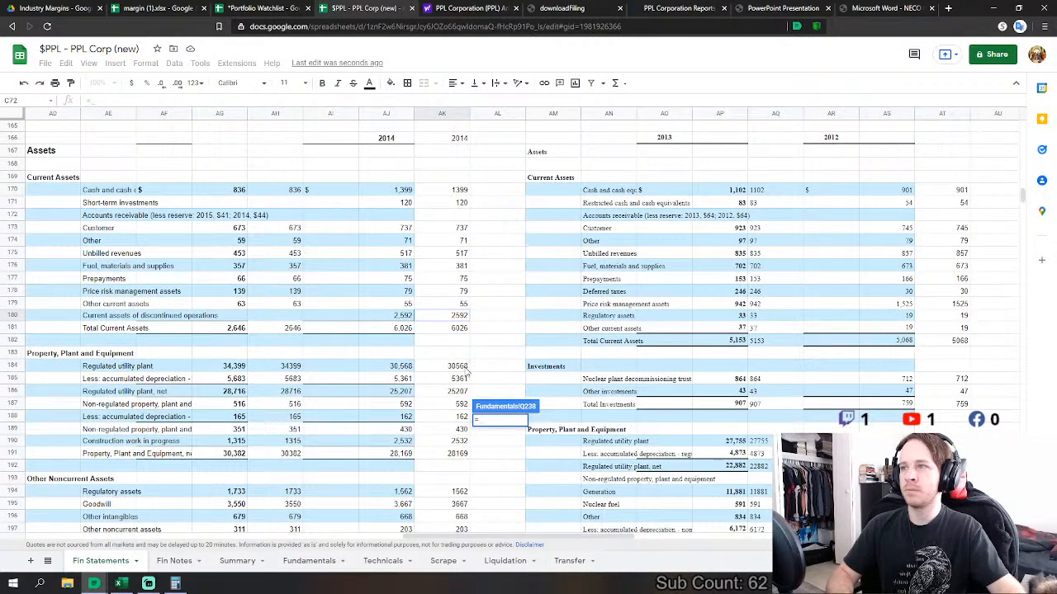
{"action": "left_click", "coordinate": [466, 370]}
{"action": "type", "text": "+"}
{"action": "left_click", "coordinate": [453, 405]}
{"action": "type", "text": "+"}
{"action": "left_click", "coordinate": [458, 441]}
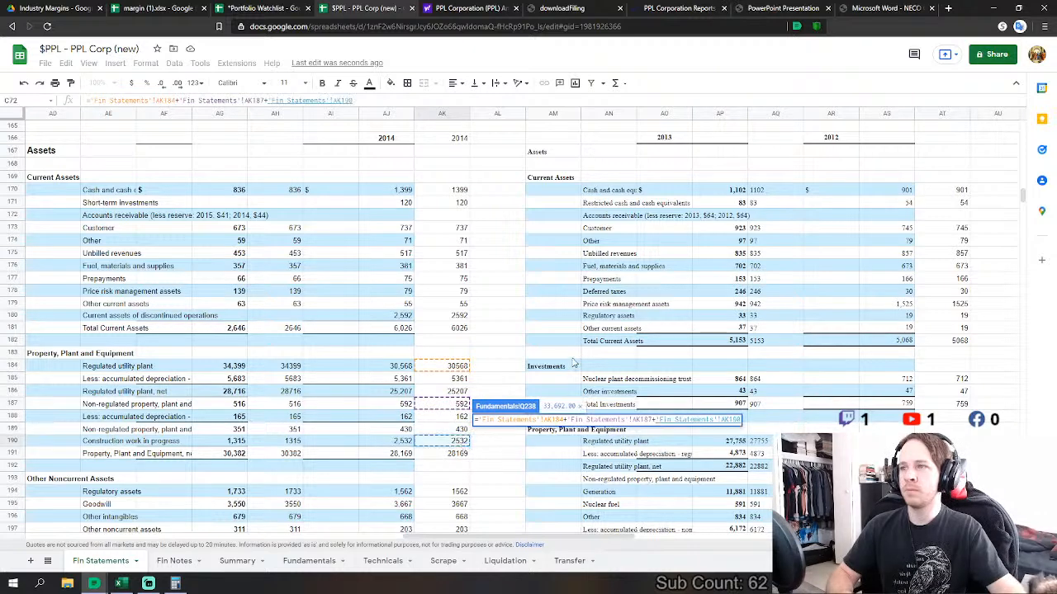
{"action": "key", "text": "Return"}
- Set FY2014 Accumulated Depreciation under Property Plant & Equipment to the sum of Fin Statements AK185 and AK188
{"action": "type", "text": "="}
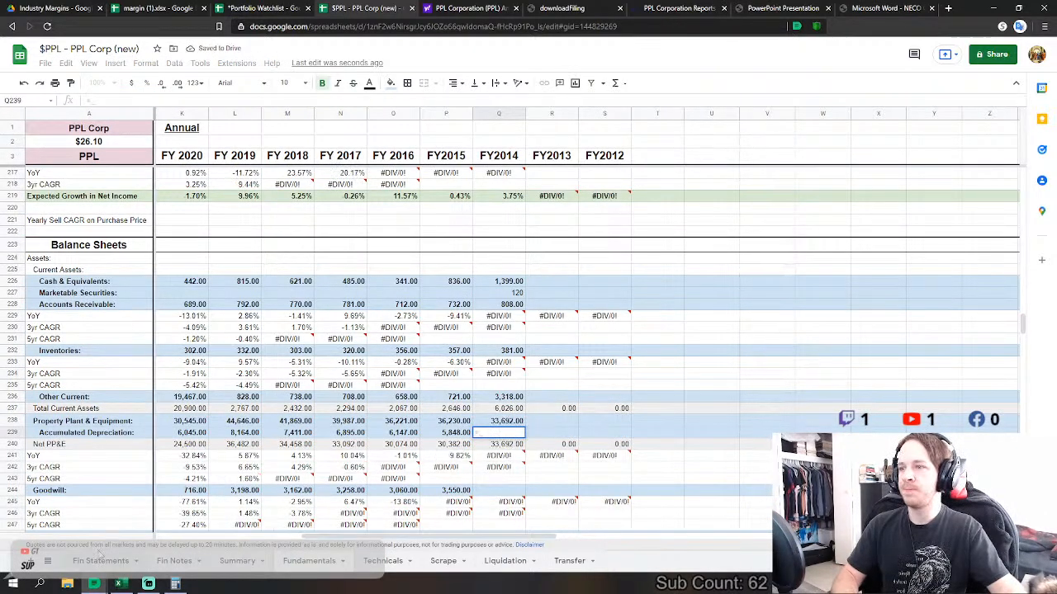
{"action": "left_click", "coordinate": [97, 561]}
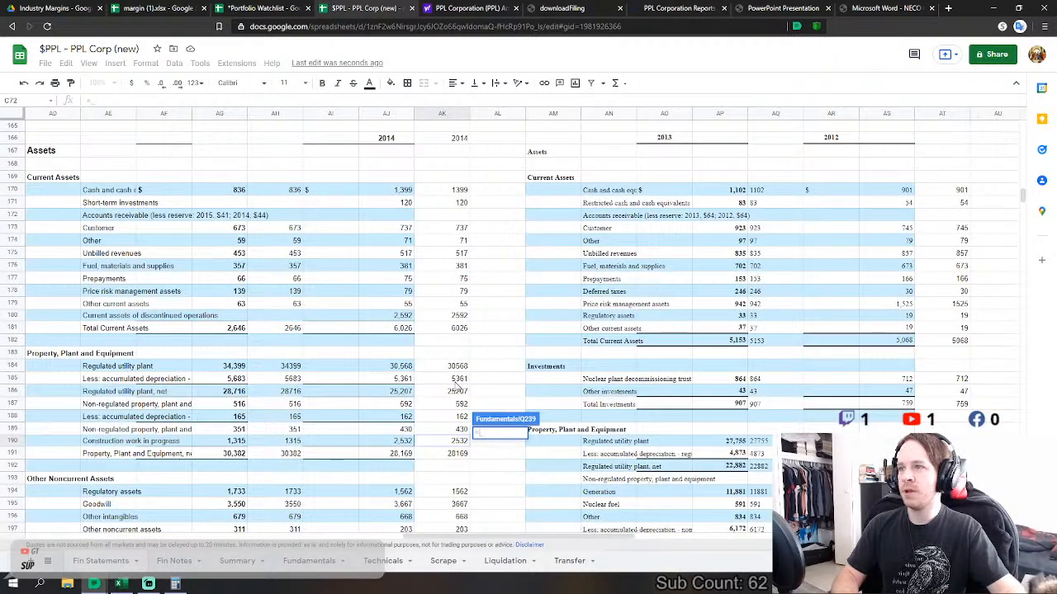
{"action": "left_click", "coordinate": [459, 390]}
{"action": "left_click", "coordinate": [457, 380]}
{"action": "type", "text": "+"}
{"action": "left_click", "coordinate": [450, 425]}
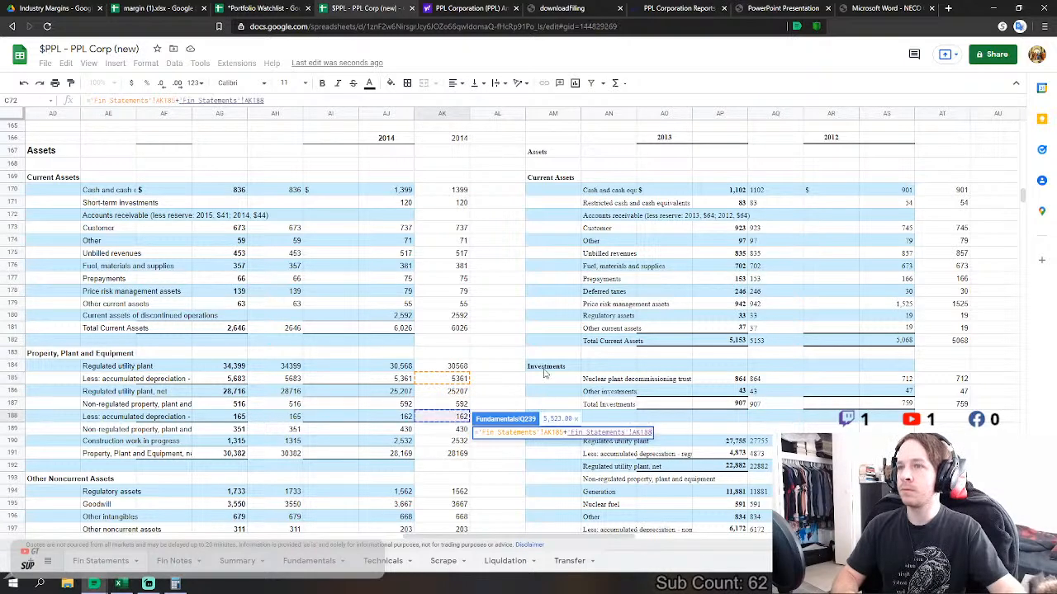
{"action": "key", "text": "Return"}
- Link the FY2014 Goodwill cell Q244 to the 2014 goodwill figure in Fin Statements AK195
{"action": "left_click", "coordinate": [498, 431]}
{"action": "type", "text": "="}
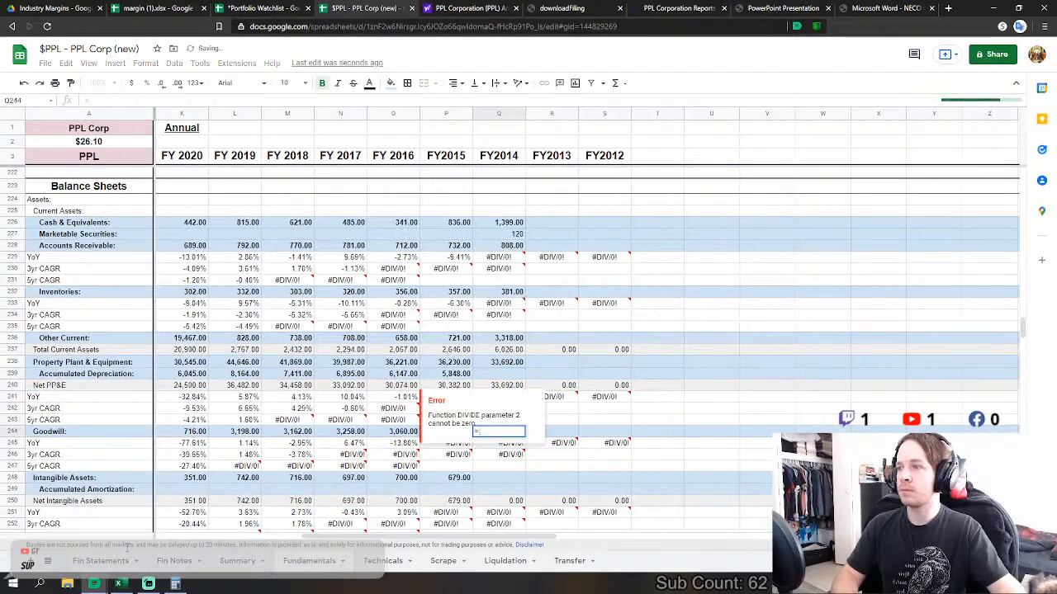
{"action": "left_click", "coordinate": [101, 561]}
{"action": "scroll", "coordinate": [309, 444], "scroll_direction": "down", "scroll_amount": 2}
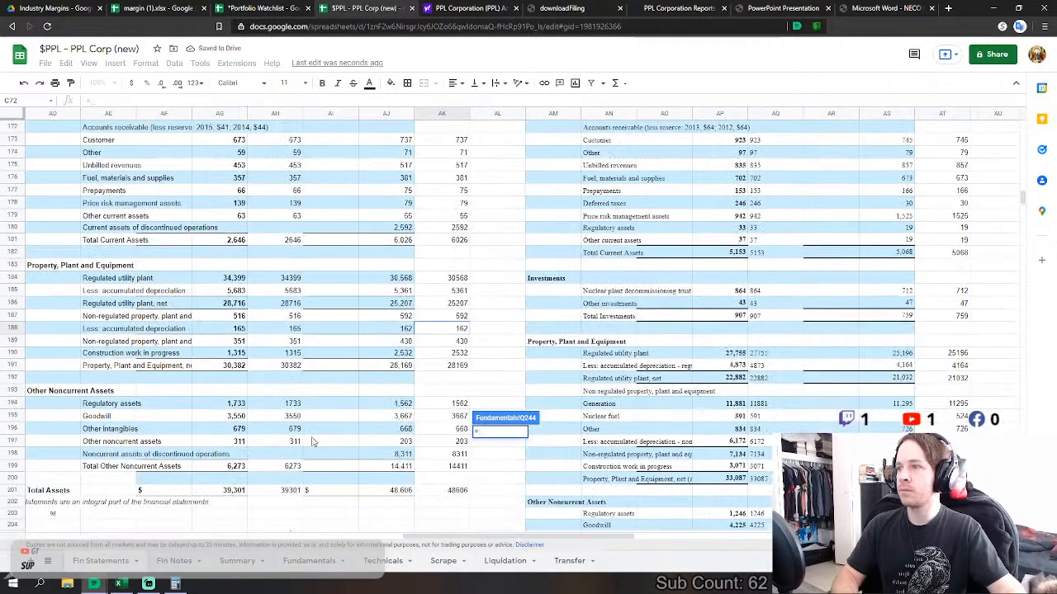
{"action": "left_click", "coordinate": [467, 417]}
{"action": "key", "text": "Return"}
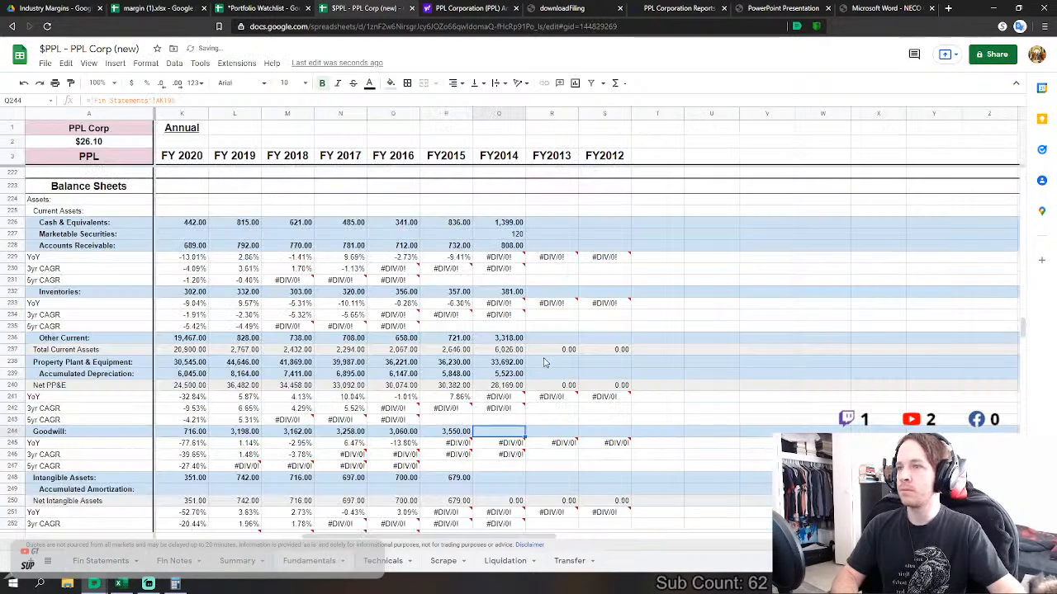
- Link the FY2014 Intangible Assets cell Q248 to the 2014 other intangibles figure in Fin Statements AK196
{"action": "left_click", "coordinate": [481, 478]}
{"action": "type", "text": "="}
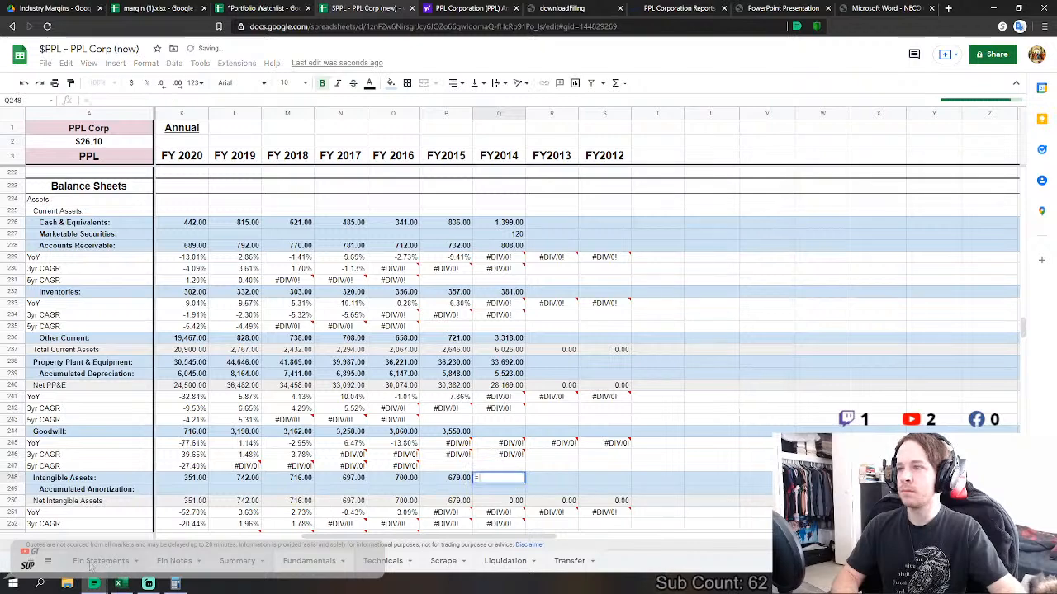
{"action": "left_click", "coordinate": [96, 561]}
{"action": "left_click", "coordinate": [461, 428]}
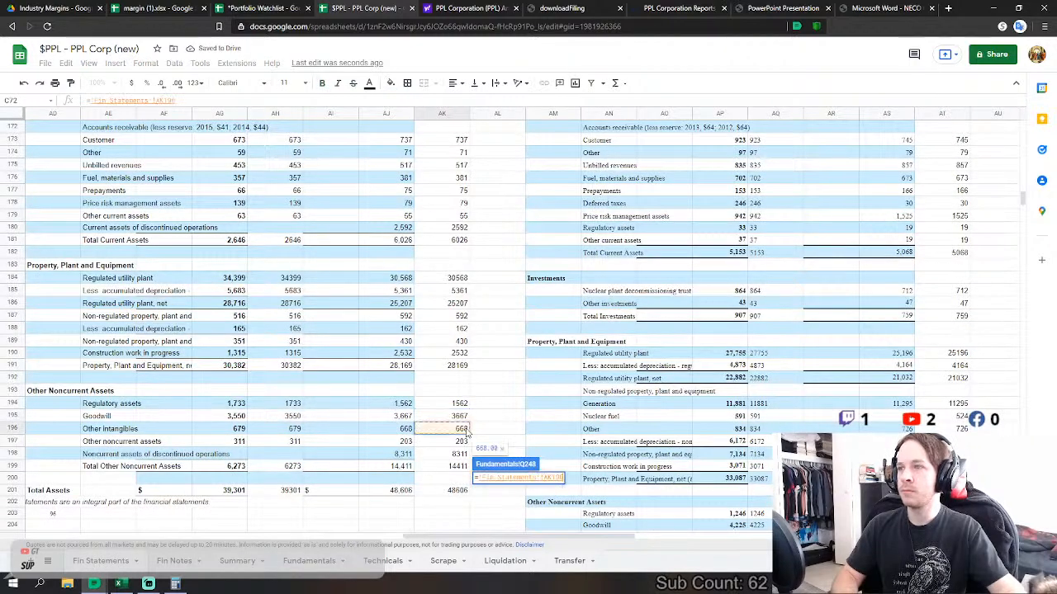
{"action": "key", "text": "Return"}
- Set FY2014 Other Assets in Q254 to the sum of Fin Statements AK194, AK197 and AK198
{"action": "scroll", "coordinate": [511, 418], "scroll_direction": "down", "scroll_amount": 1}
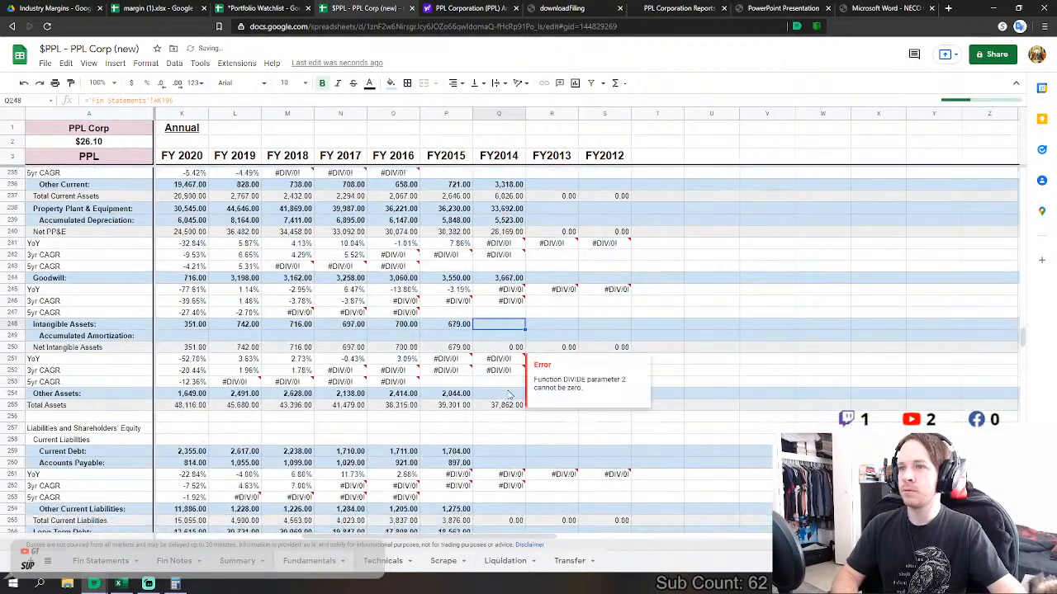
{"action": "left_click", "coordinate": [495, 394]}
{"action": "type", "text": "="}
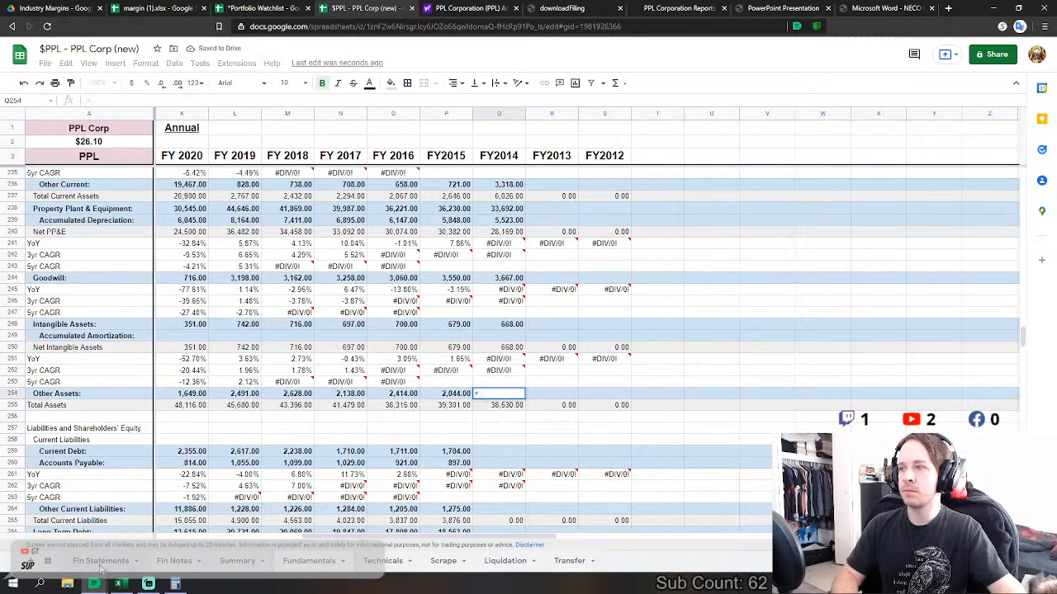
{"action": "left_click", "coordinate": [100, 562]}
{"action": "left_click", "coordinate": [446, 403]}
{"action": "type", "text": "+'Fin Statements'!AK197+"}
{"action": "left_click", "coordinate": [461, 441]}
{"action": "type", "text": "+"}
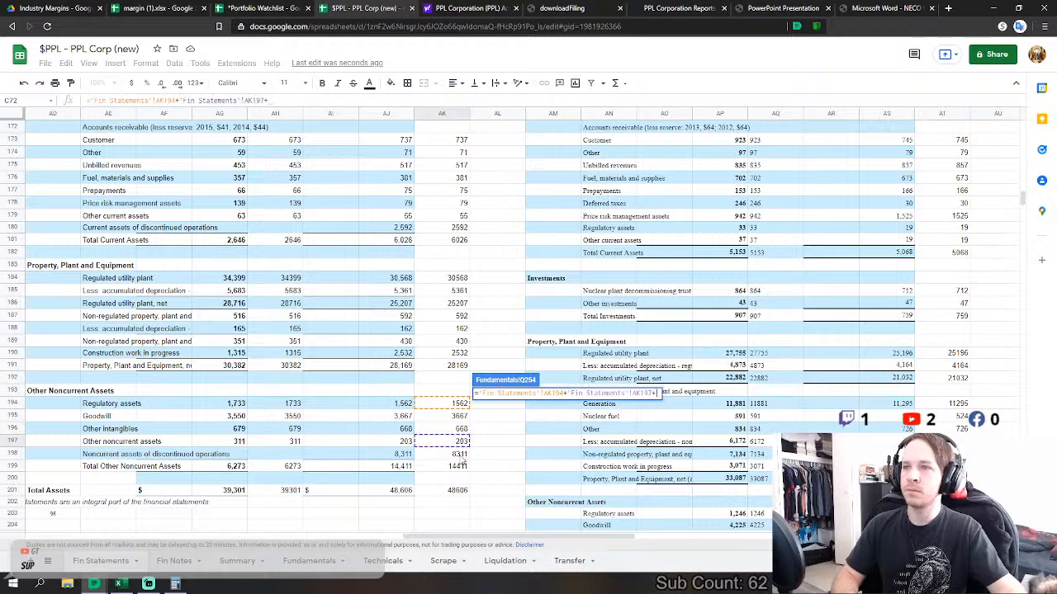
{"action": "left_click", "coordinate": [461, 455]}
{"action": "key", "text": "Return"}
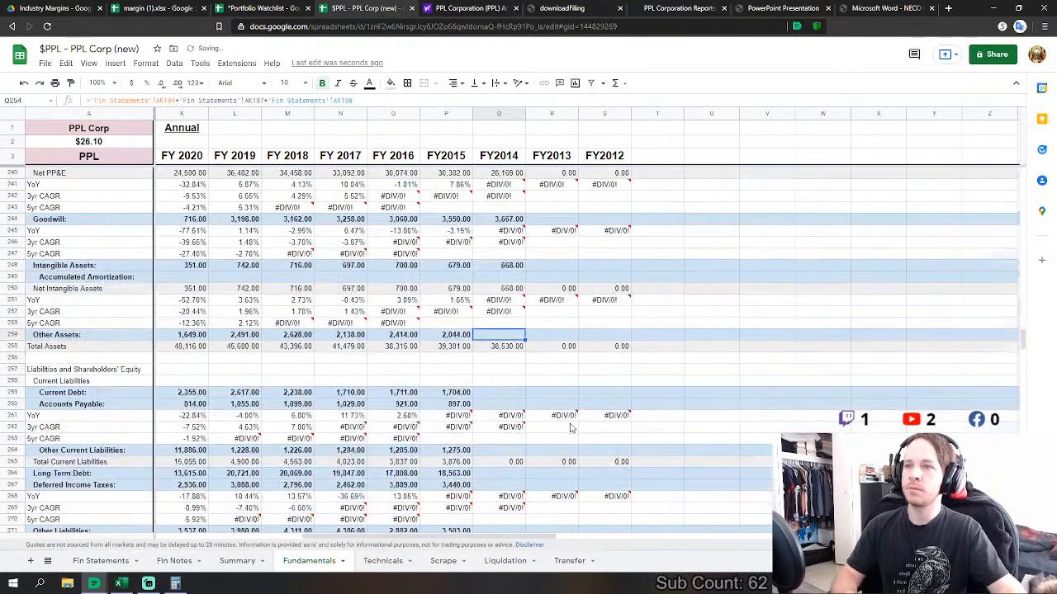
- Set FY2014 Current Debt in Q259 to short-term debt, long-term debt due within one year and interest from Fin Statements (AK214+AK215+AK218)
{"action": "left_click", "coordinate": [519, 396]}
{"action": "type", "text": "="}
{"action": "left_click", "coordinate": [101, 561]}
{"action": "scroll", "coordinate": [375, 402], "scroll_direction": "down", "scroll_amount": 7}
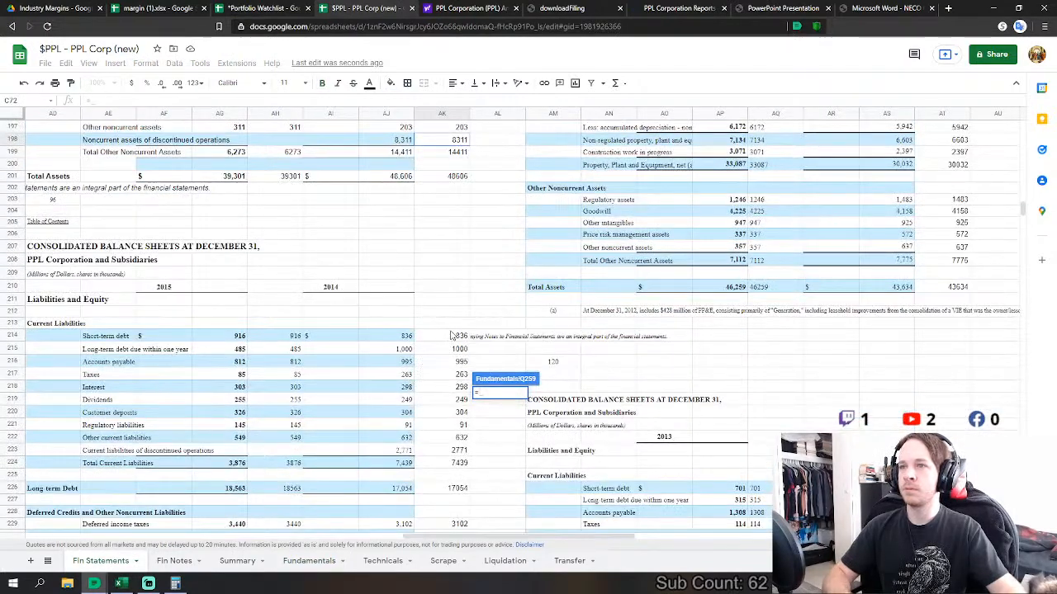
{"action": "left_click", "coordinate": [451, 336]}
{"action": "type", "text": "+"}
{"action": "left_click", "coordinate": [464, 350]}
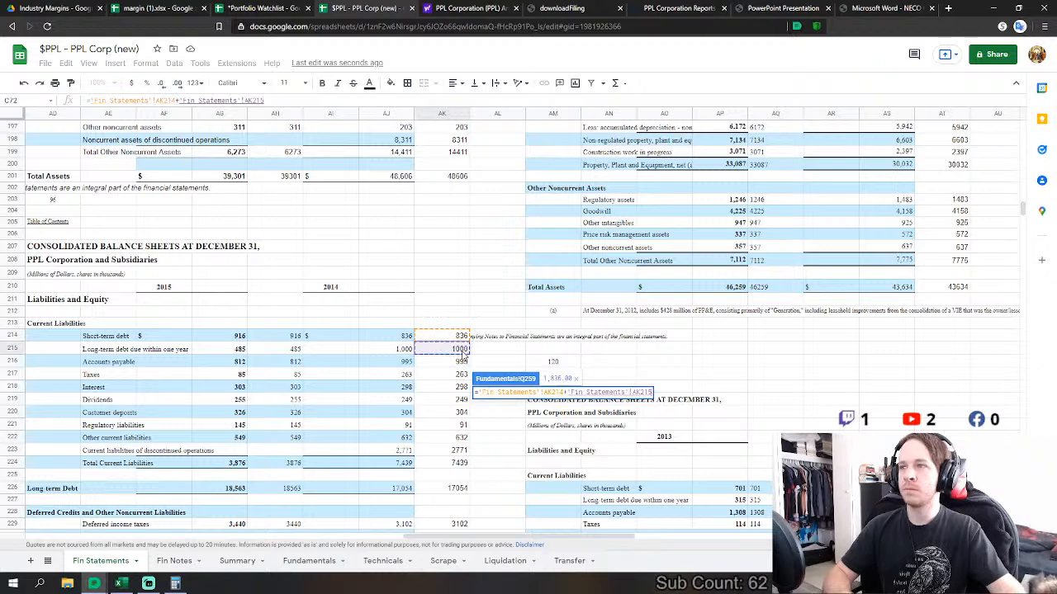
{"action": "type", "text": "+"}
{"action": "left_click", "coordinate": [462, 386]}
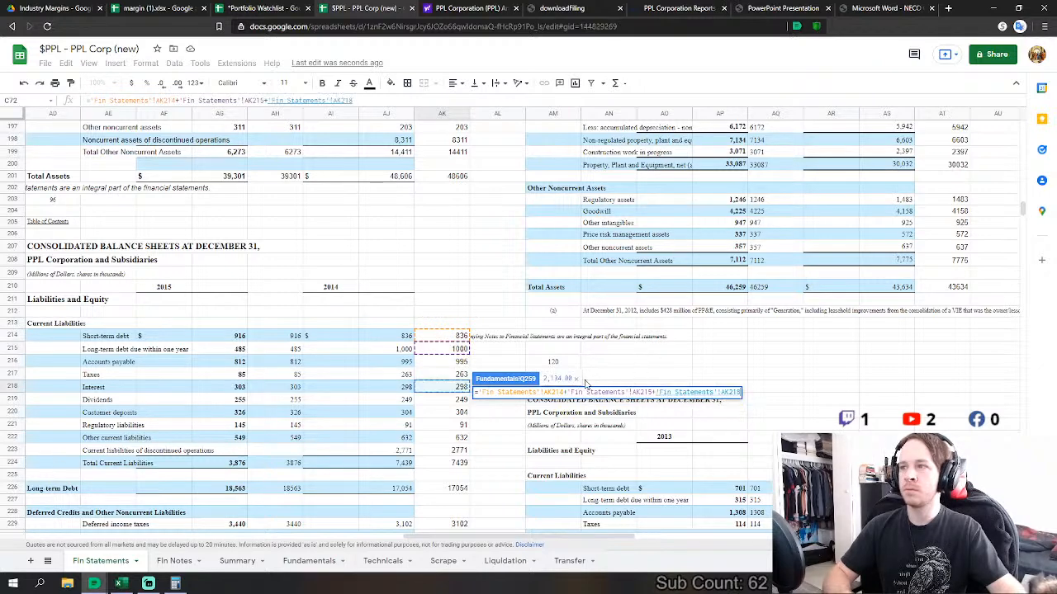
{"action": "key", "text": "Return"}
- Set FY2014 Accounts Payable in Q260 to the 2014 taxes plus accounts payable from Fin Statements (AK217+AK216)
{"action": "left_click", "coordinate": [511, 406]}
{"action": "type", "text": "="}
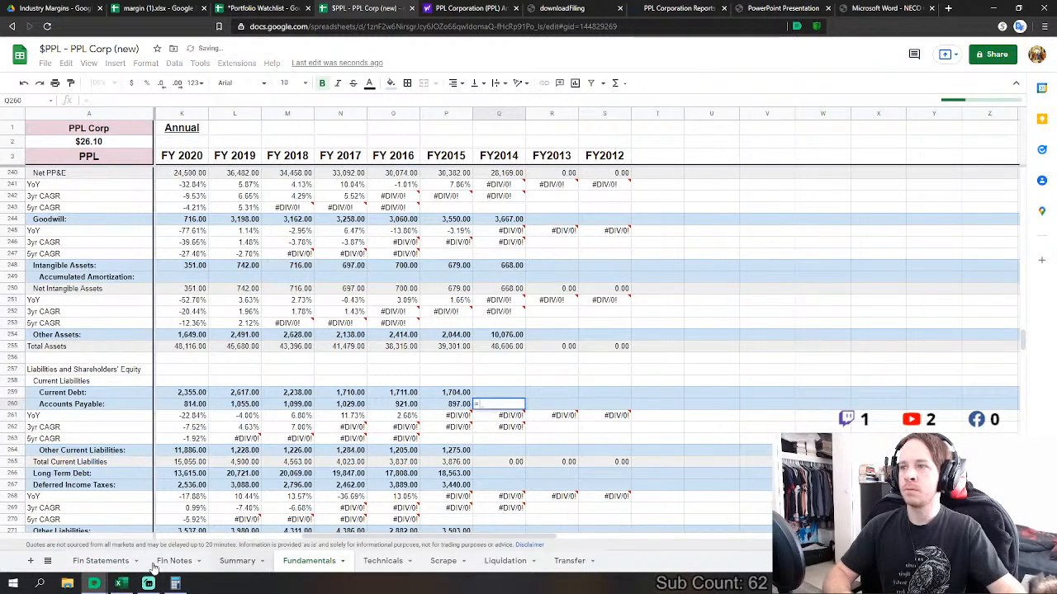
{"action": "left_click", "coordinate": [101, 561]}
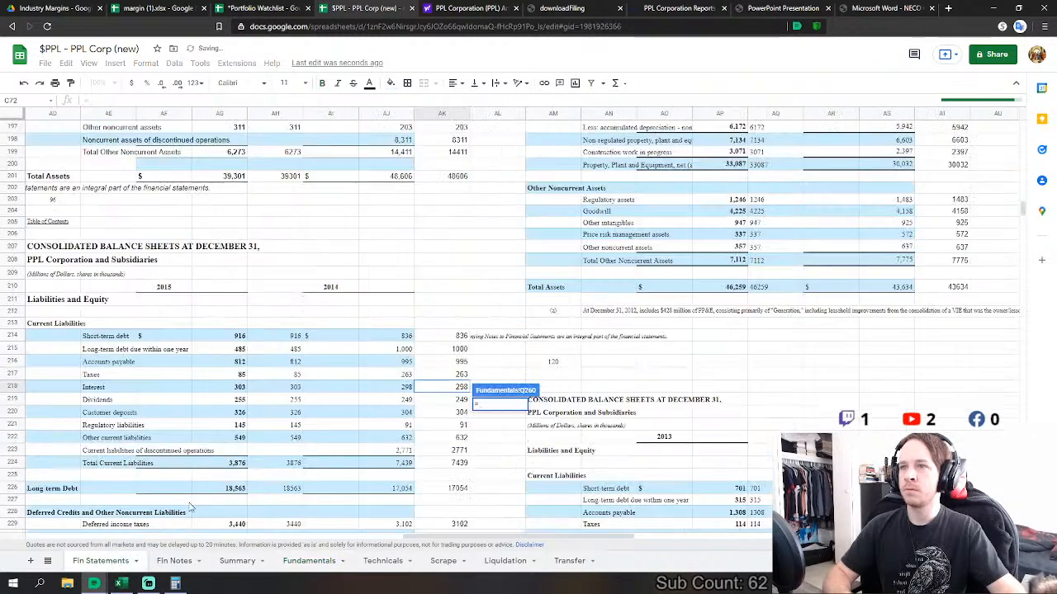
{"action": "left_click", "coordinate": [450, 375]}
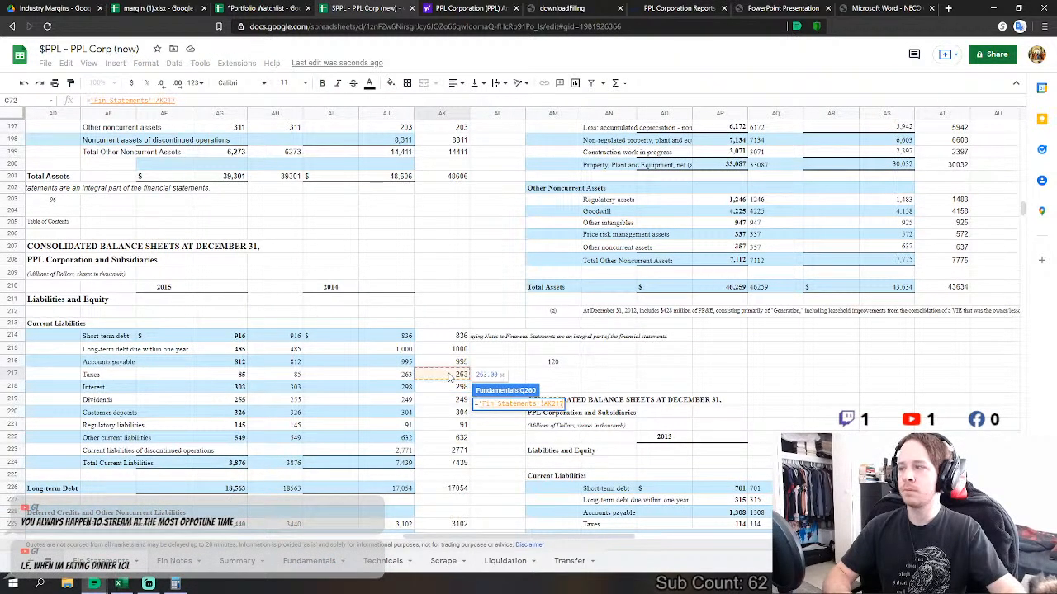
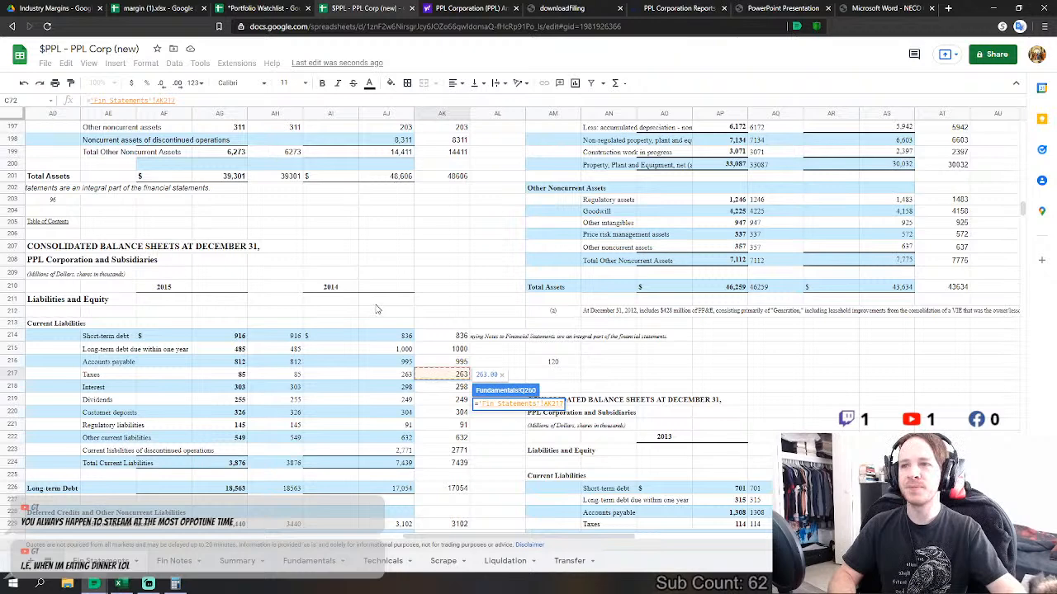
{"action": "type", "text": "+"}
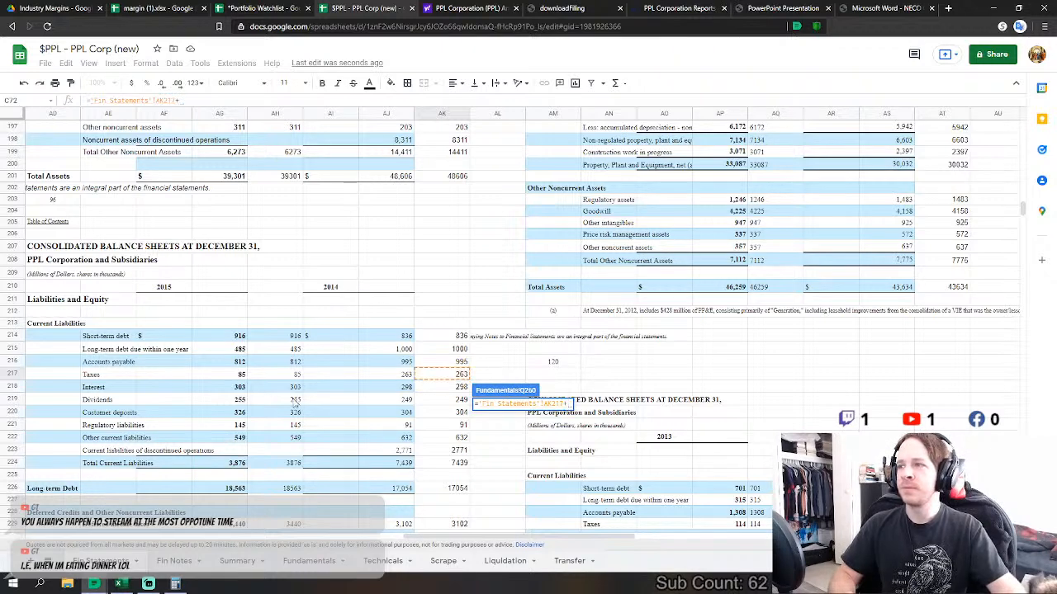
{"action": "left_click", "coordinate": [465, 402]}
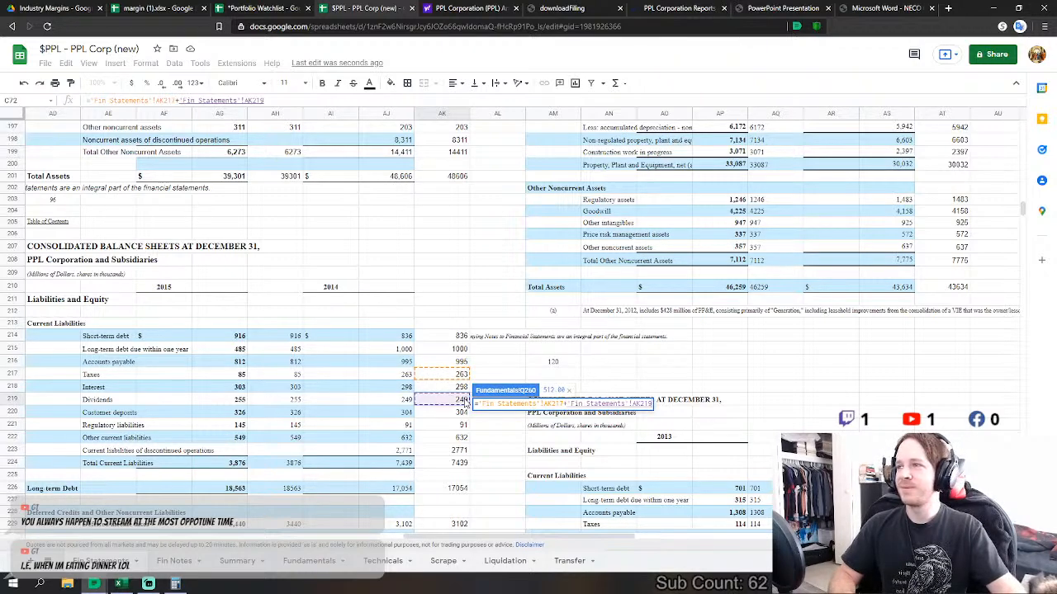
{"action": "left_click", "coordinate": [458, 362]}
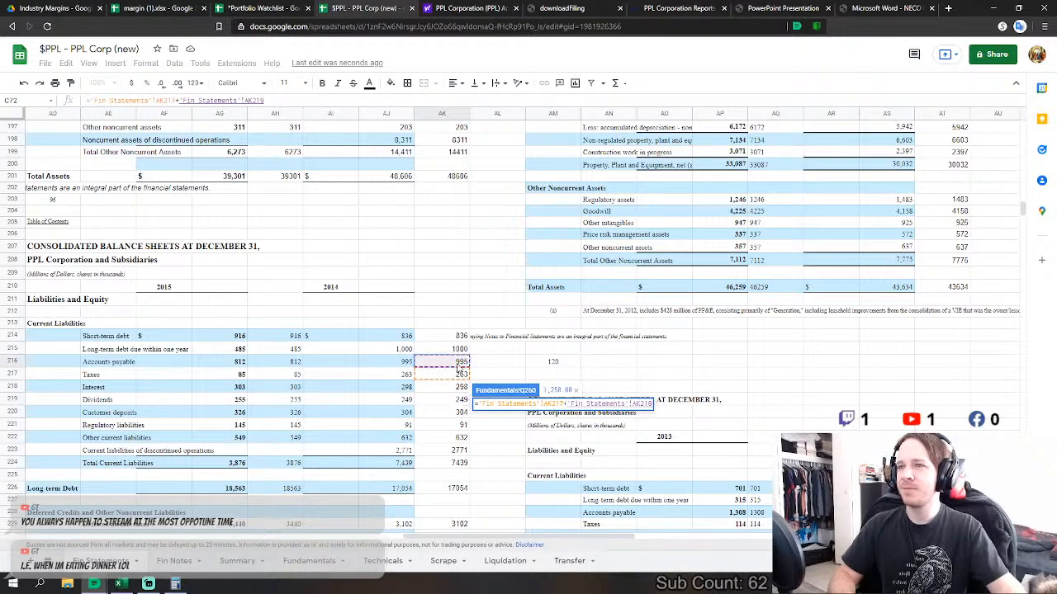
{"action": "key", "text": "Return"}
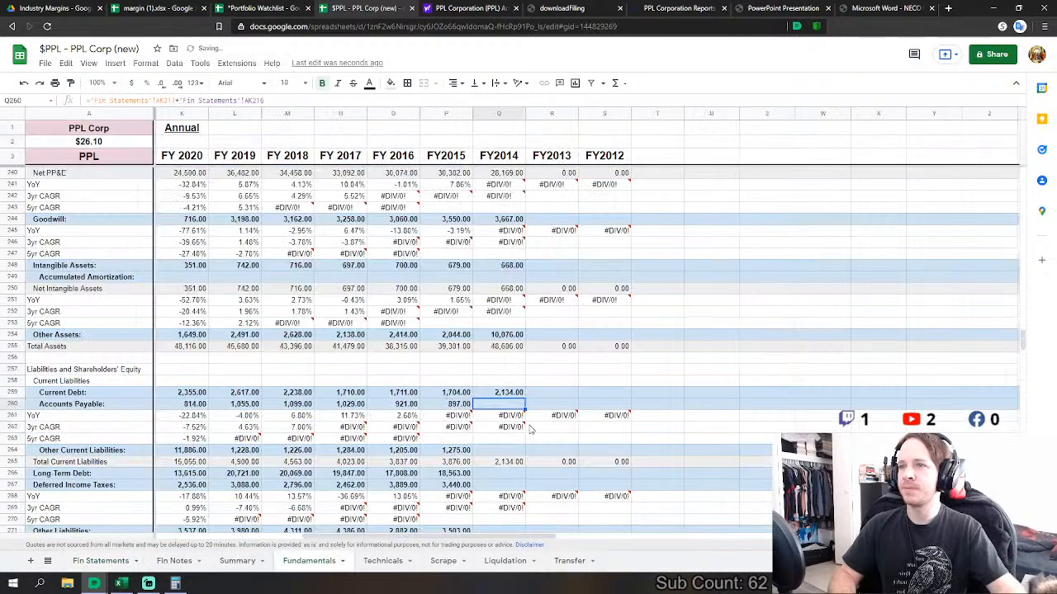
- Set FY2014 Other Current Liabilities in Q264 to the sum of Fin Statements AK219, AK220, AK221, AK222 and AK223
{"action": "left_click", "coordinate": [499, 448]}
{"action": "scroll", "coordinate": [499, 448], "scroll_direction": "down", "scroll_amount": 1}
{"action": "type", "text": "="}
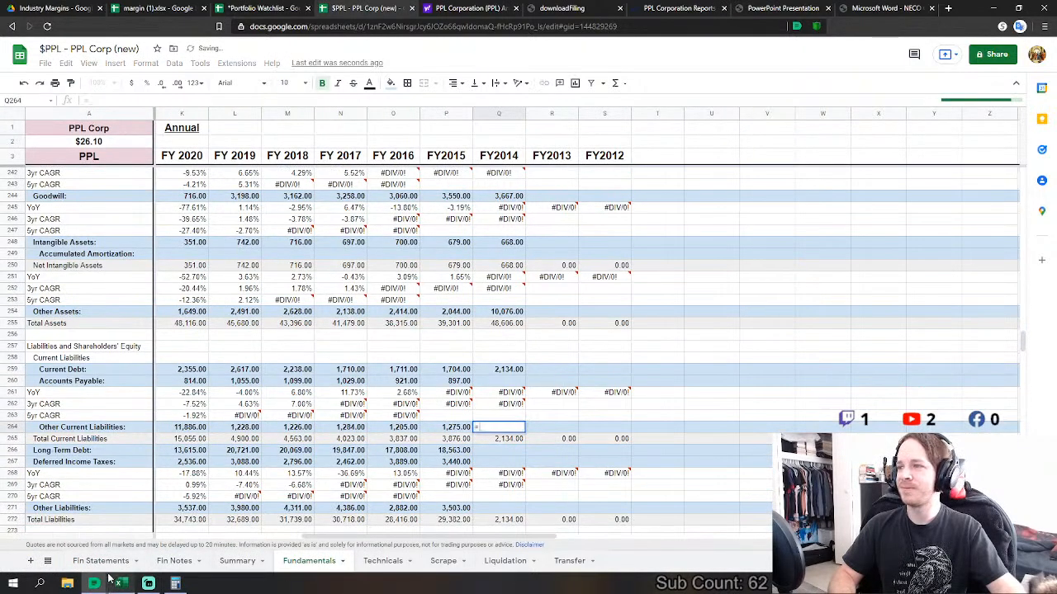
{"action": "left_click", "coordinate": [102, 562]}
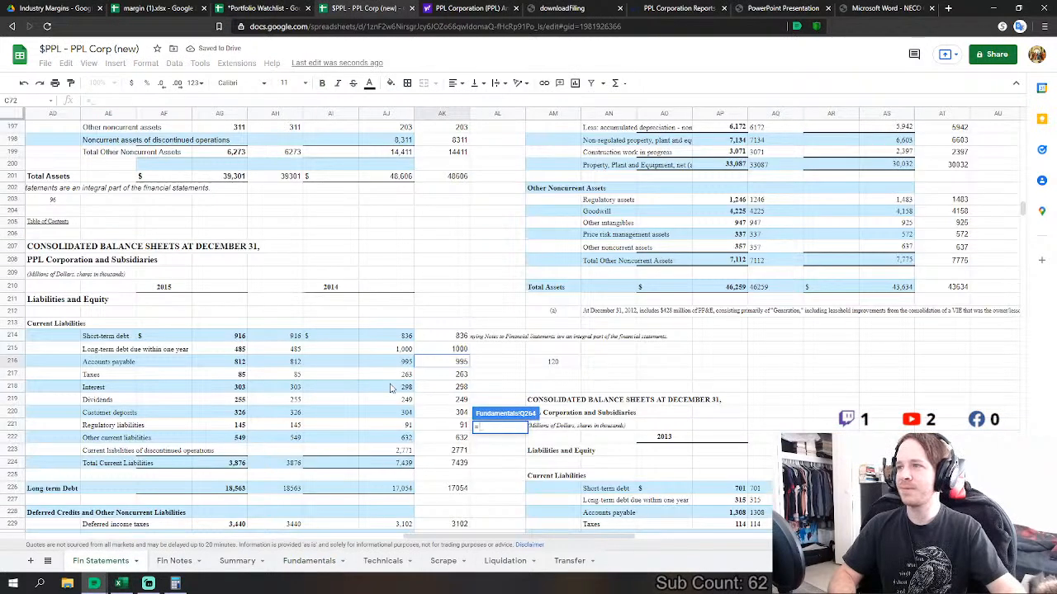
{"action": "left_click", "coordinate": [461, 402]}
{"action": "type", "text": "+"}
{"action": "left_click", "coordinate": [460, 413]}
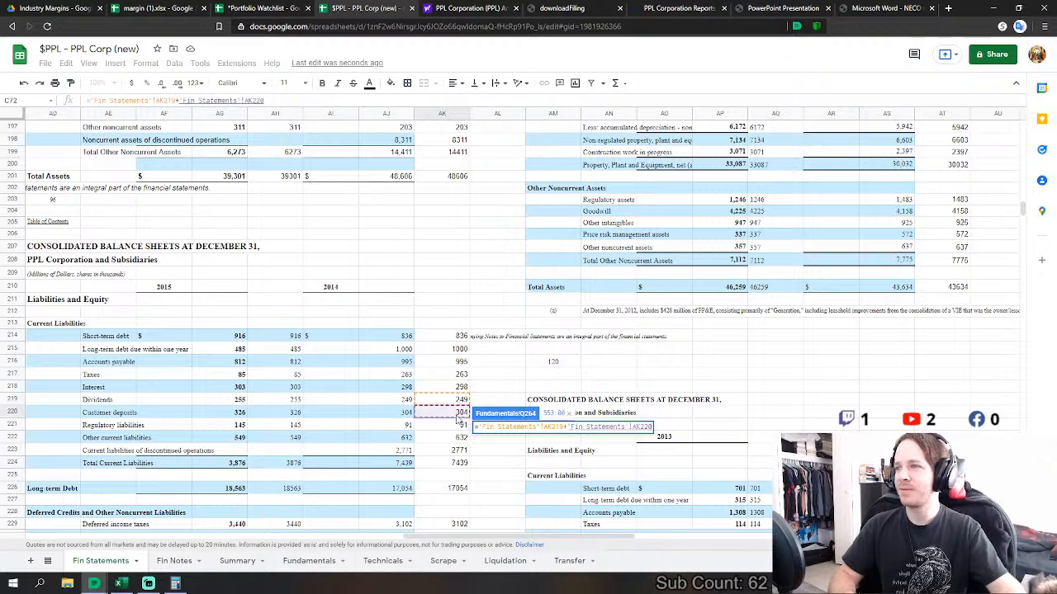
{"action": "type", "text": "+"}
{"action": "left_click", "coordinate": [459, 425]}
{"action": "type", "text": "+'Fin Statements'!AK221"}
{"action": "left_click", "coordinate": [460, 438]}
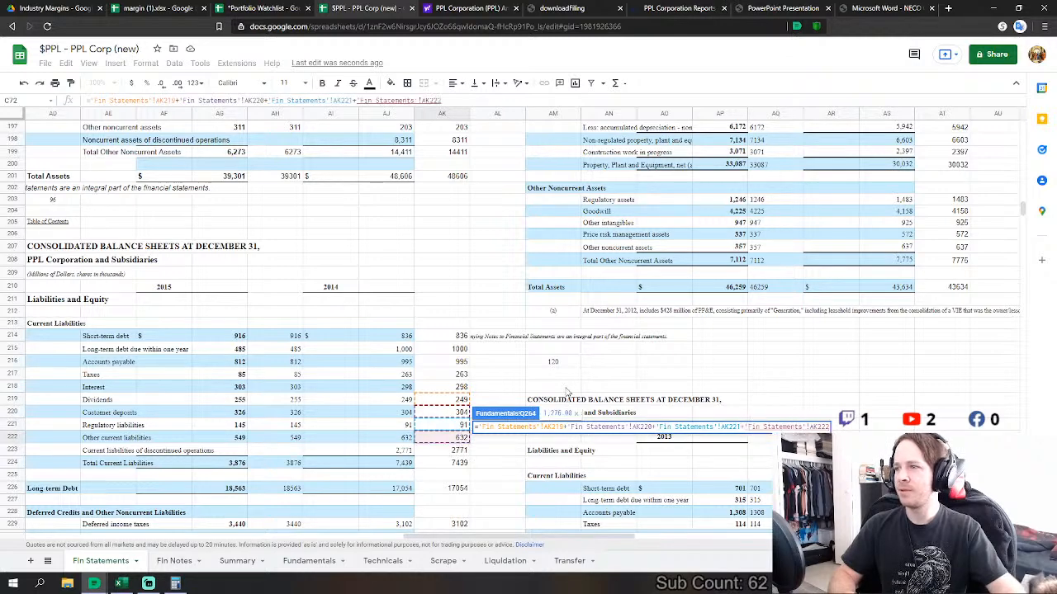
{"action": "type", "text": "+"}
{"action": "left_click", "coordinate": [459, 450]}
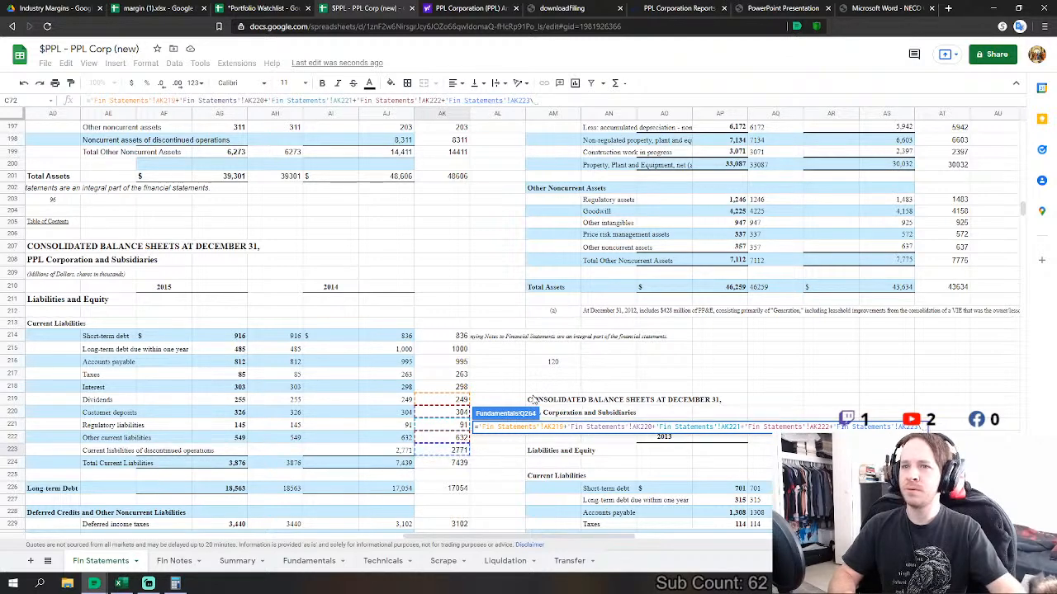
{"action": "key", "text": "Return"}
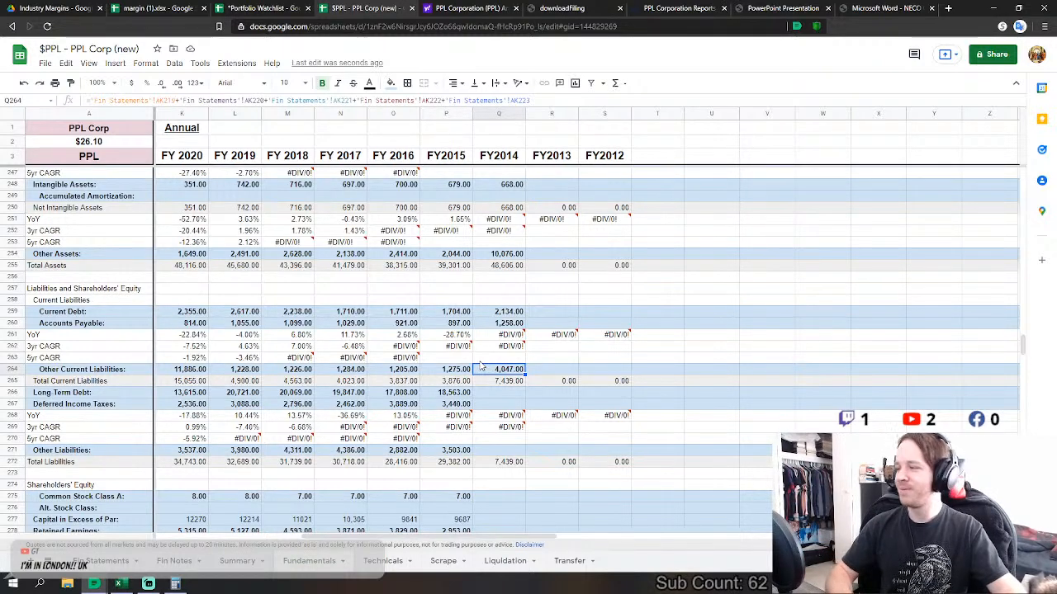
- Link FY2014 Long Term Debt in Q266 to the 2014 long-term debt in Fin Statements AK226
{"action": "mouse_move", "coordinate": [472, 345]}
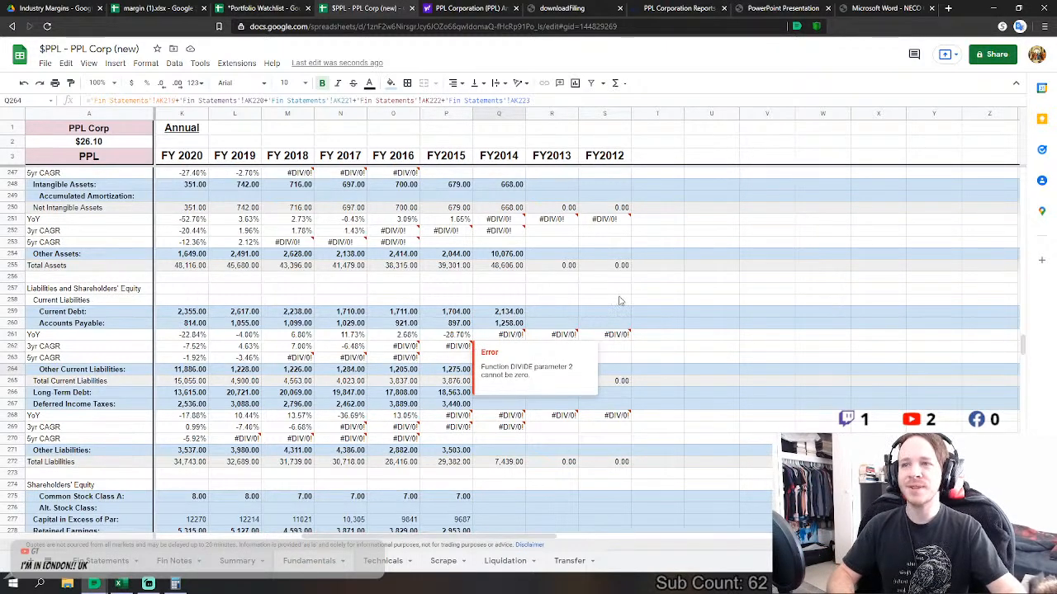
{"action": "left_click_drag", "start_coordinate": [620, 301], "coordinate": [615, 289]}
{"action": "left_click", "coordinate": [498, 392]}
{"action": "scroll", "coordinate": [498, 391], "scroll_direction": "down", "scroll_amount": 2}
{"action": "type", "text": "="}
{"action": "left_click", "coordinate": [101, 561]}
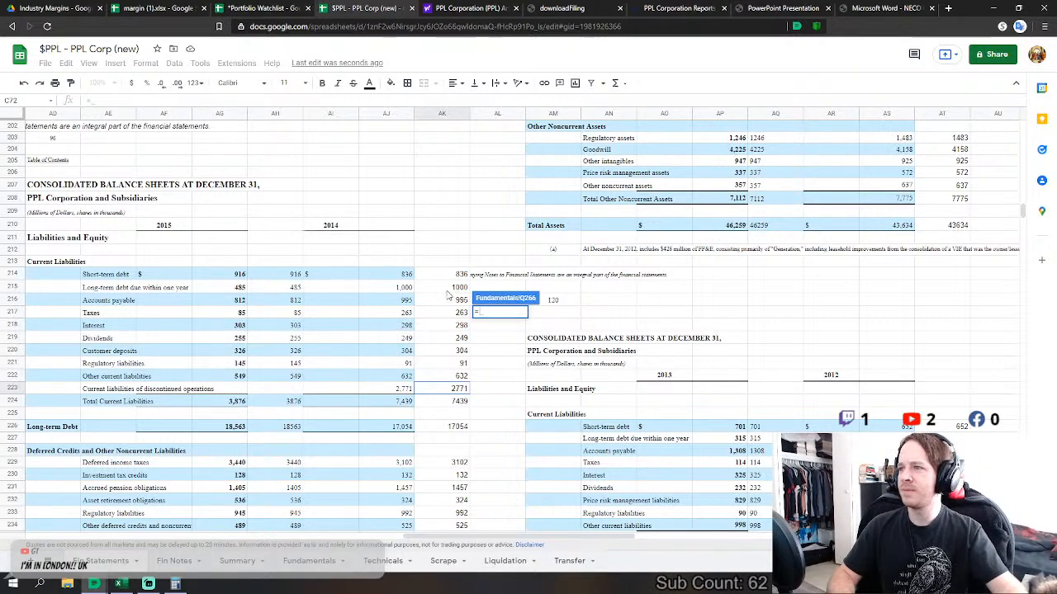
{"action": "left_click", "coordinate": [448, 427]}
{"action": "key", "text": "Return"}
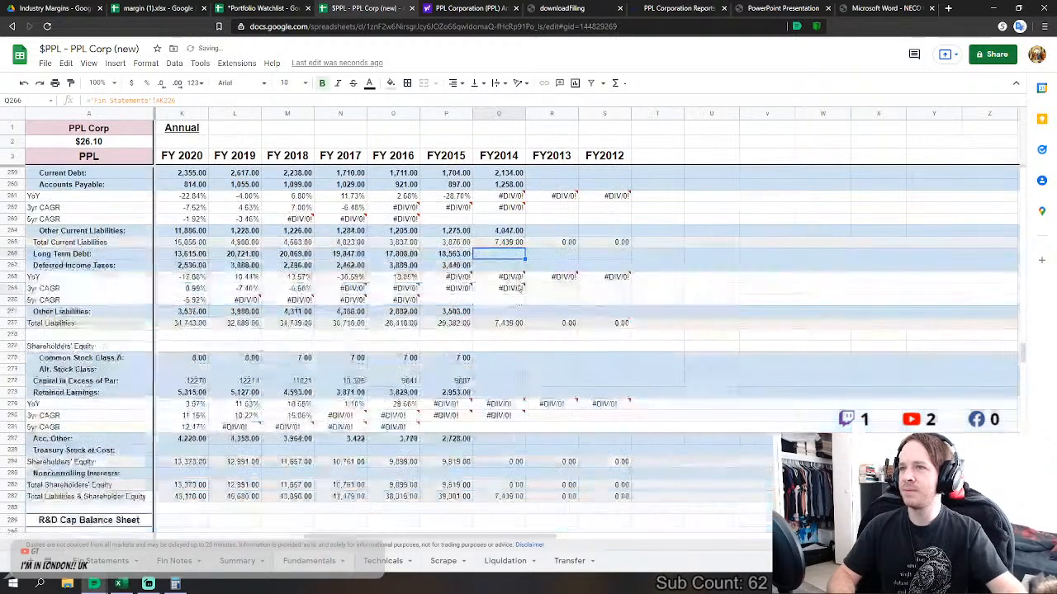
- Link FY2014 Deferred Income Taxes in Q267 to the 2014 deferred income taxes in Fin Statements AK229
{"action": "type", "text": "="}
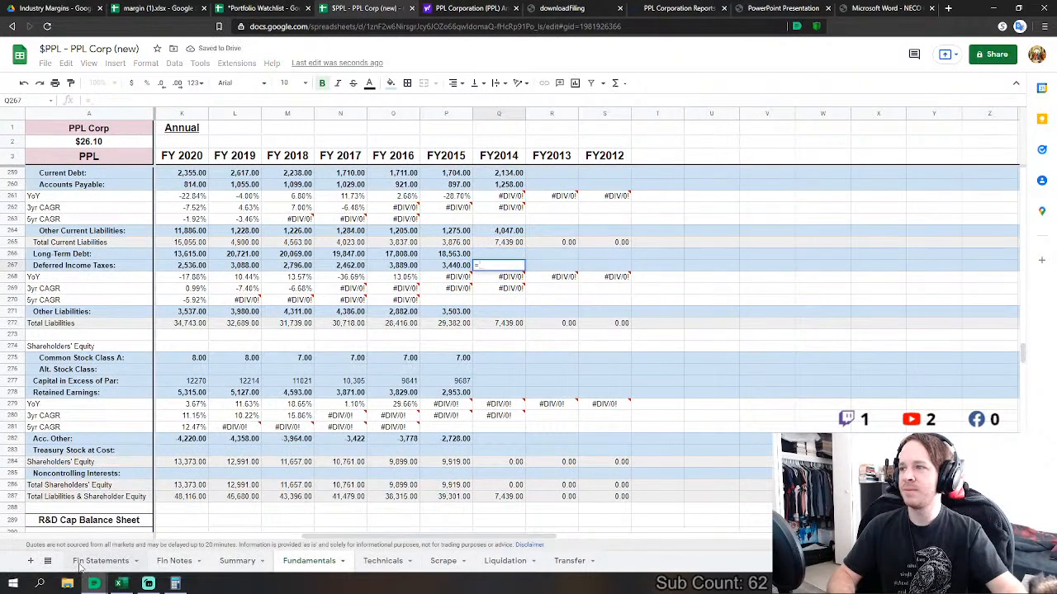
{"action": "left_click", "coordinate": [100, 560]}
{"action": "scroll", "coordinate": [442, 361], "scroll_direction": "down", "scroll_amount": 2}
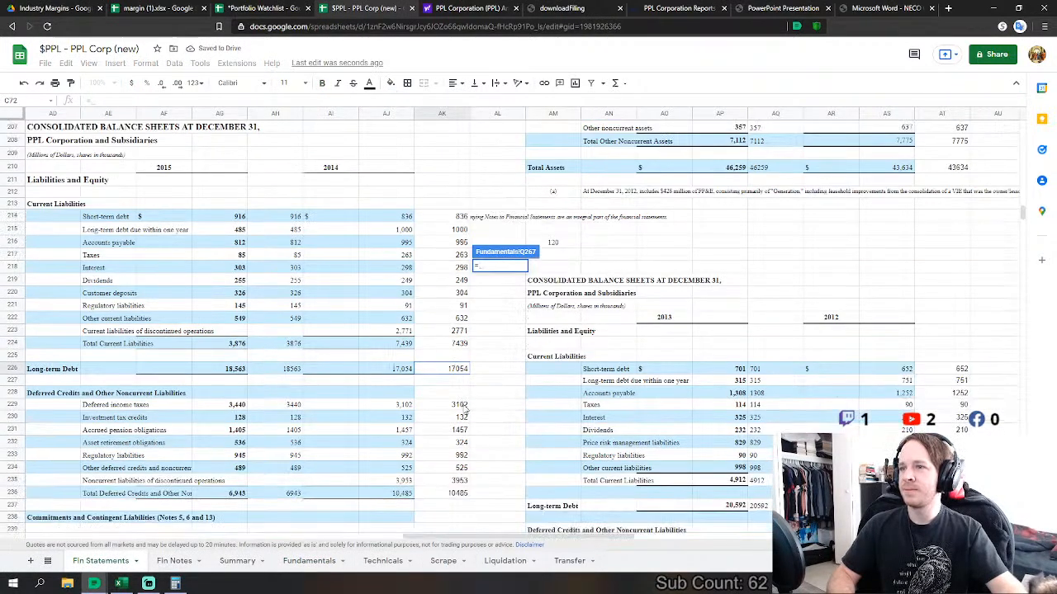
{"action": "left_click", "coordinate": [463, 406]}
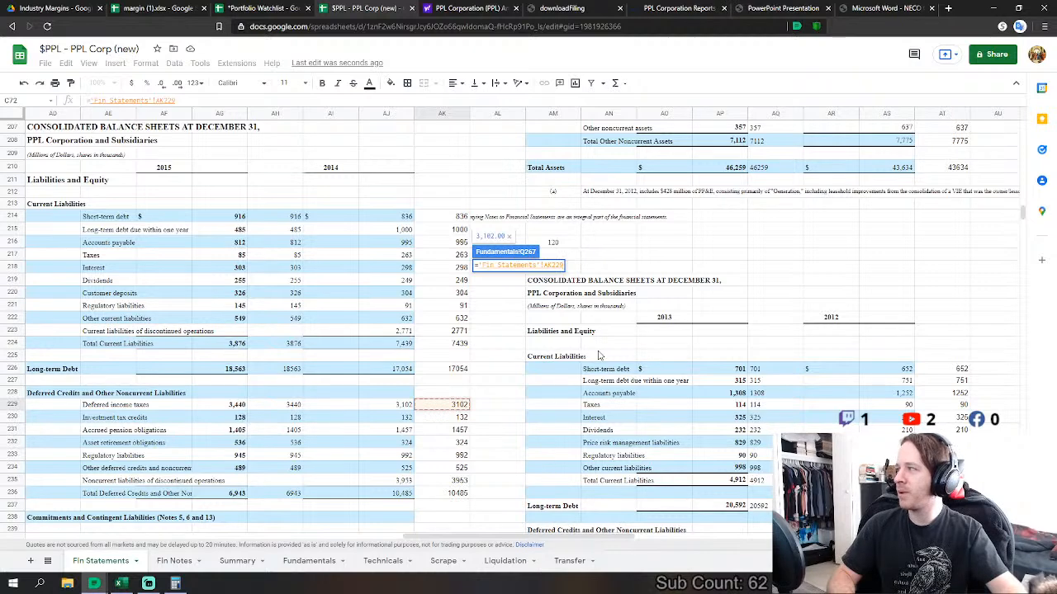
{"action": "key", "text": "Return"}
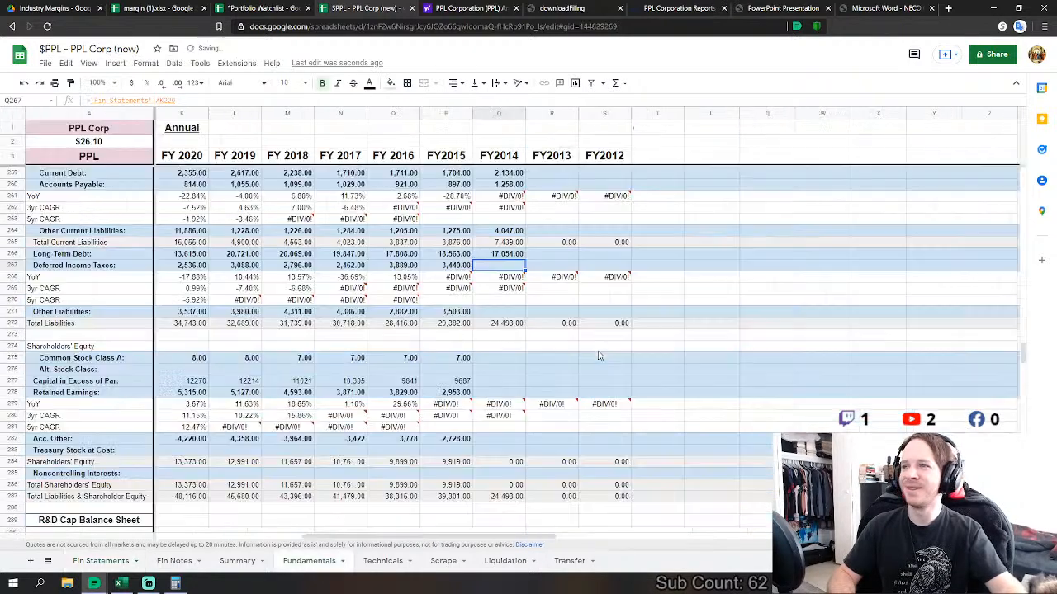
- Set FY2014 Other Liabilities in Q271 to the sum of Fin Statements AK230, AK231, AK232, AK233, AK234 and AK235
{"action": "left_click", "coordinate": [505, 312]}
{"action": "type", "text": "="}
{"action": "left_click", "coordinate": [96, 564]}
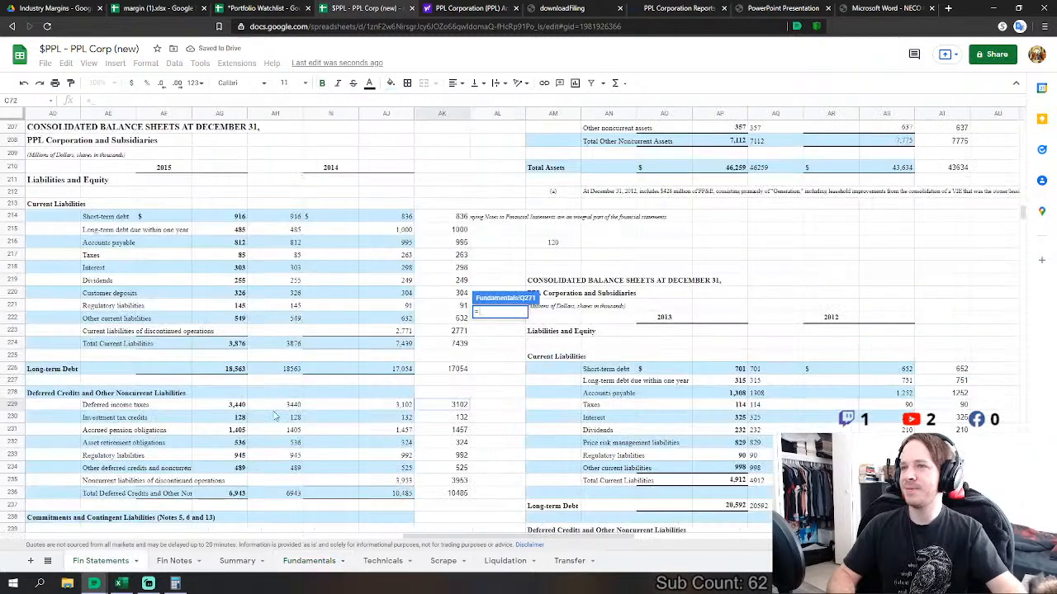
{"action": "left_click", "coordinate": [456, 418]}
{"action": "type", "text": "+'Fin Statements'!AK231+"}
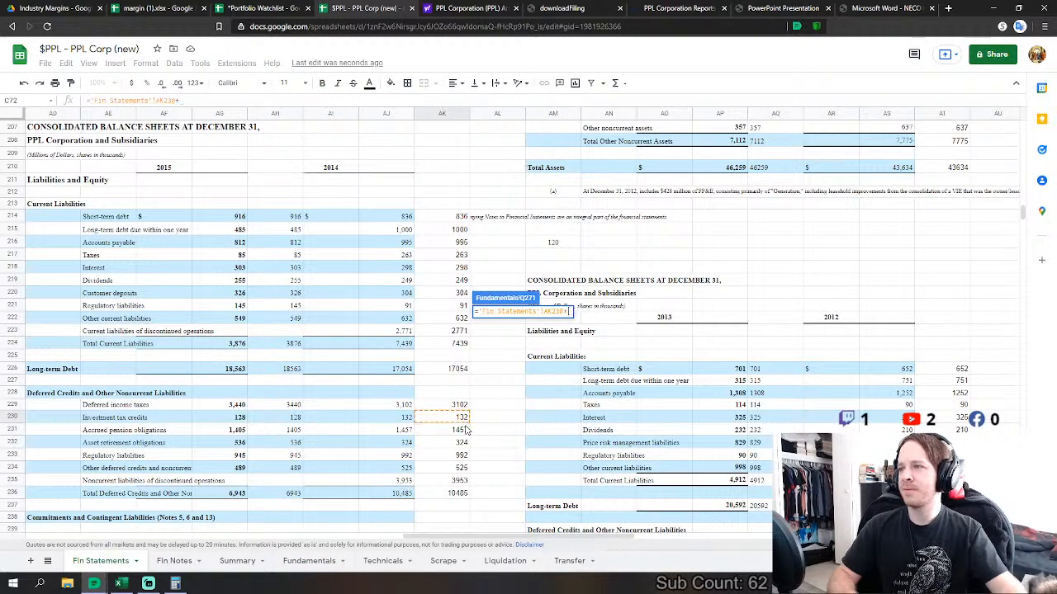
{"action": "left_click", "coordinate": [464, 429]}
{"action": "type", "text": "+'Fin Statements'!AK232"}
{"action": "left_click", "coordinate": [462, 443]}
{"action": "type", "text": "+"}
{"action": "left_click", "coordinate": [462, 455]}
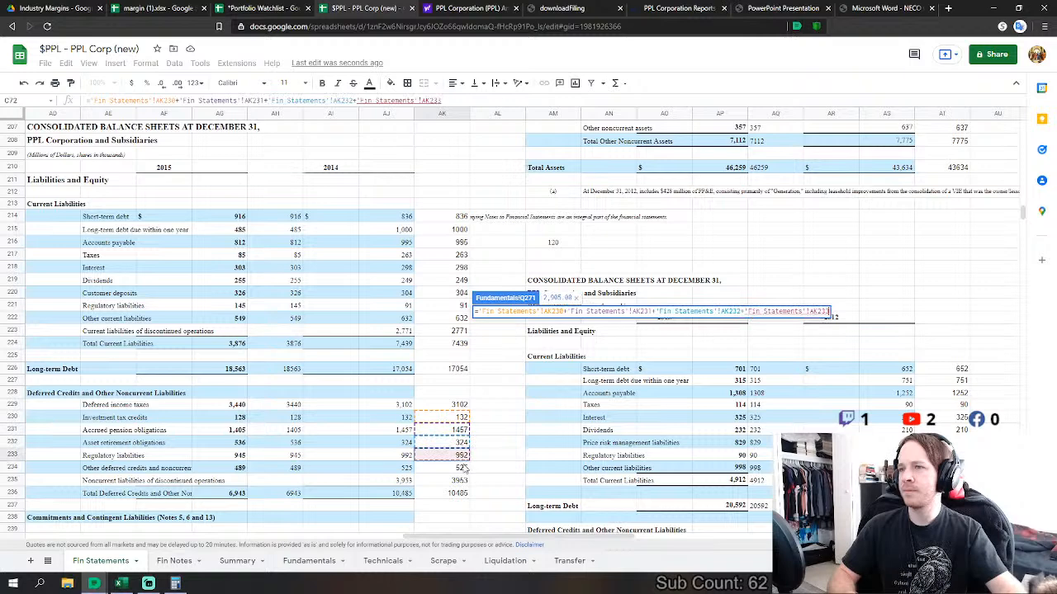
{"action": "type", "text": "+"}
{"action": "left_click", "coordinate": [463, 468]}
{"action": "type", "text": "+"}
{"action": "left_click", "coordinate": [463, 480]}
{"action": "key", "text": "Return"}
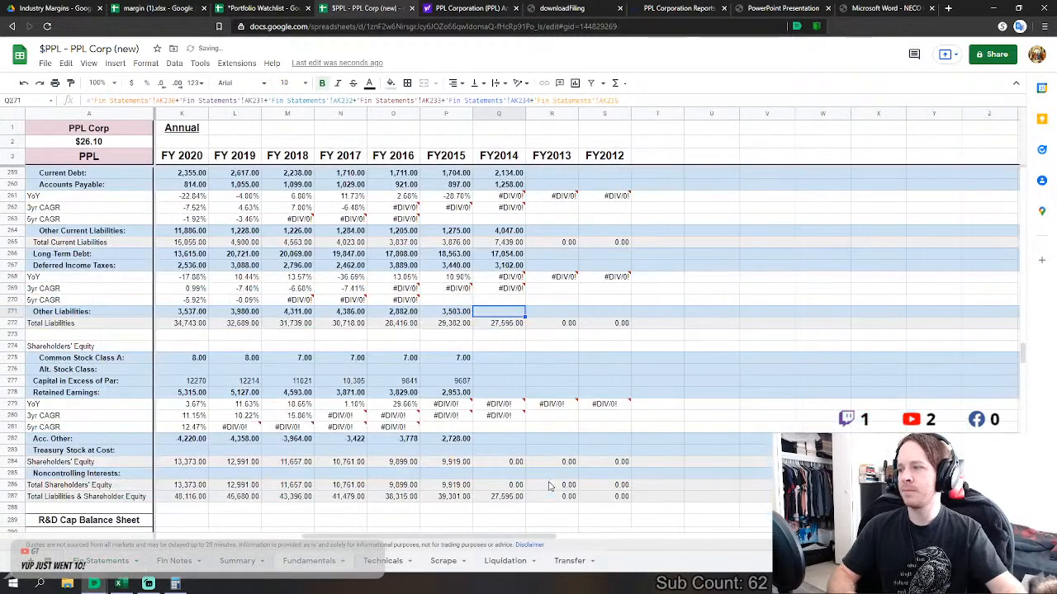
- Link FY2014 Common Stock Class A in Q275 to the 2014 common stock in Fin Statements AK241
{"action": "scroll", "coordinate": [496, 330], "scroll_direction": "down", "scroll_amount": 2}
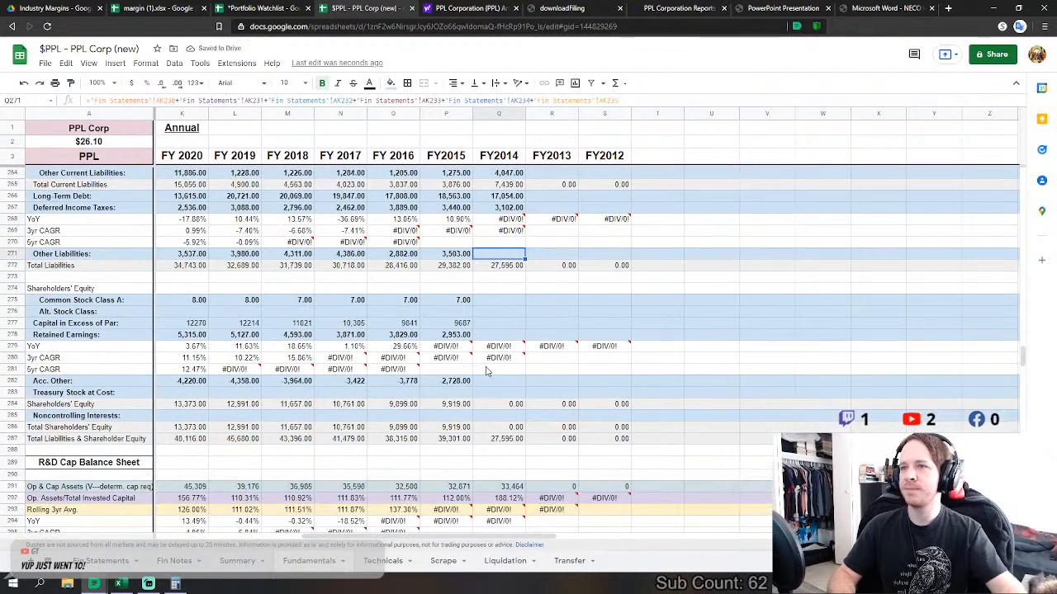
{"action": "left_click", "coordinate": [495, 302]}
{"action": "type", "text": "="}
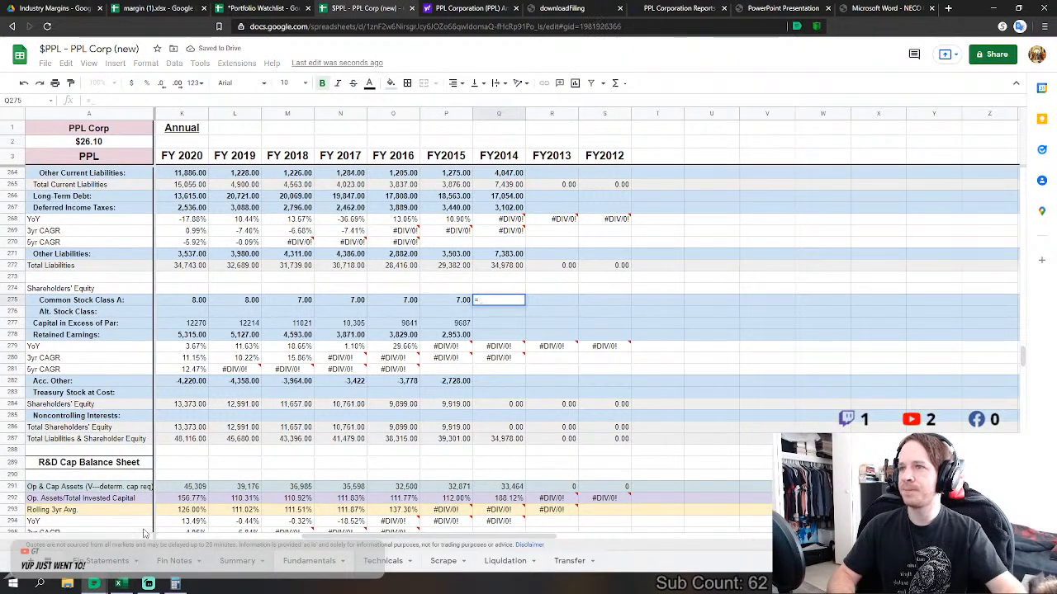
{"action": "left_click", "coordinate": [99, 561]}
{"action": "scroll", "coordinate": [406, 446], "scroll_direction": "down", "scroll_amount": 4}
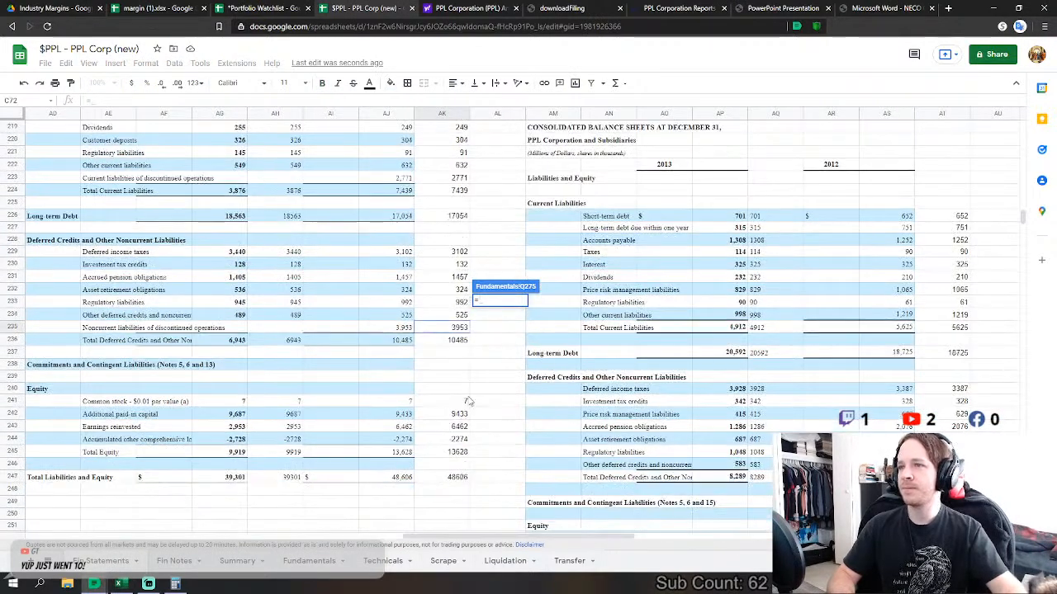
{"action": "left_click", "coordinate": [462, 402]}
{"action": "key", "text": "Return"}
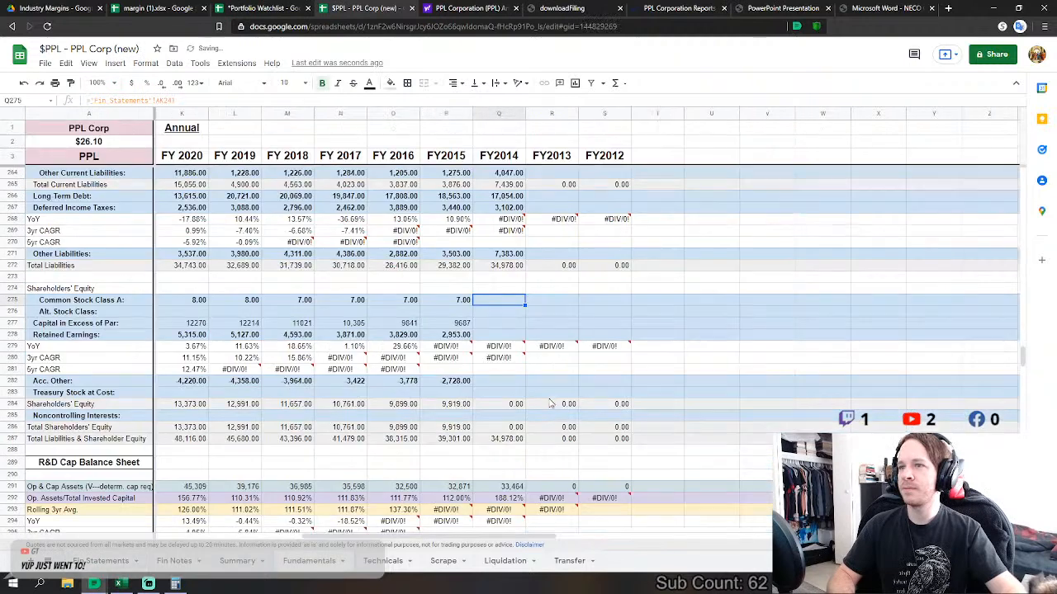
- Link FY2014 Capital in Excess of Par in Q277 to the 2014 additional paid-in capital in Fin Statements AK242
{"action": "left_click", "coordinate": [498, 323]}
{"action": "type", "text": "="}
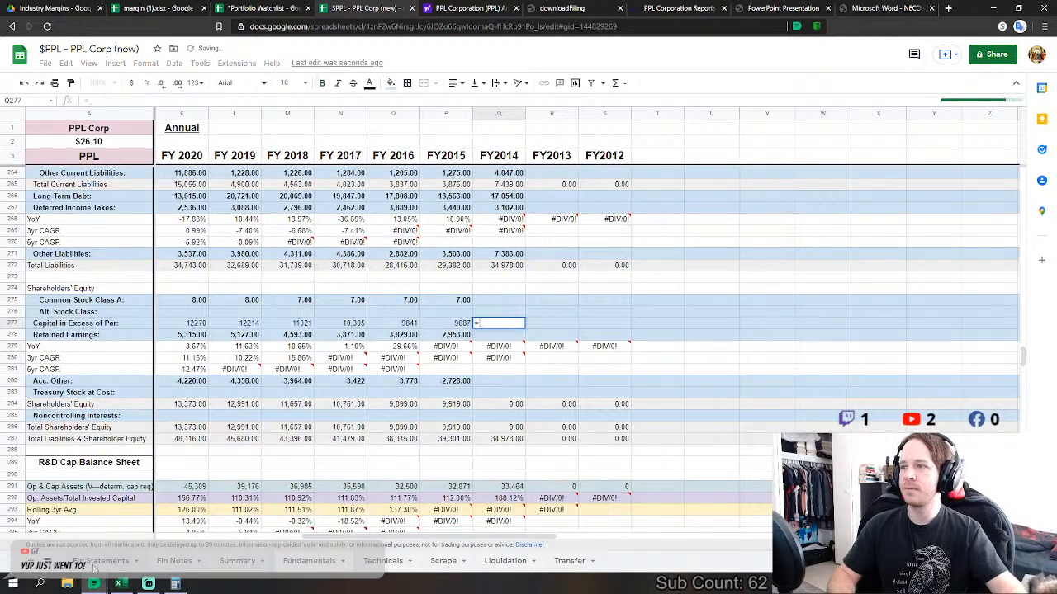
{"action": "left_click", "coordinate": [99, 561]}
{"action": "left_click", "coordinate": [457, 414]}
{"action": "key", "text": "Return"}
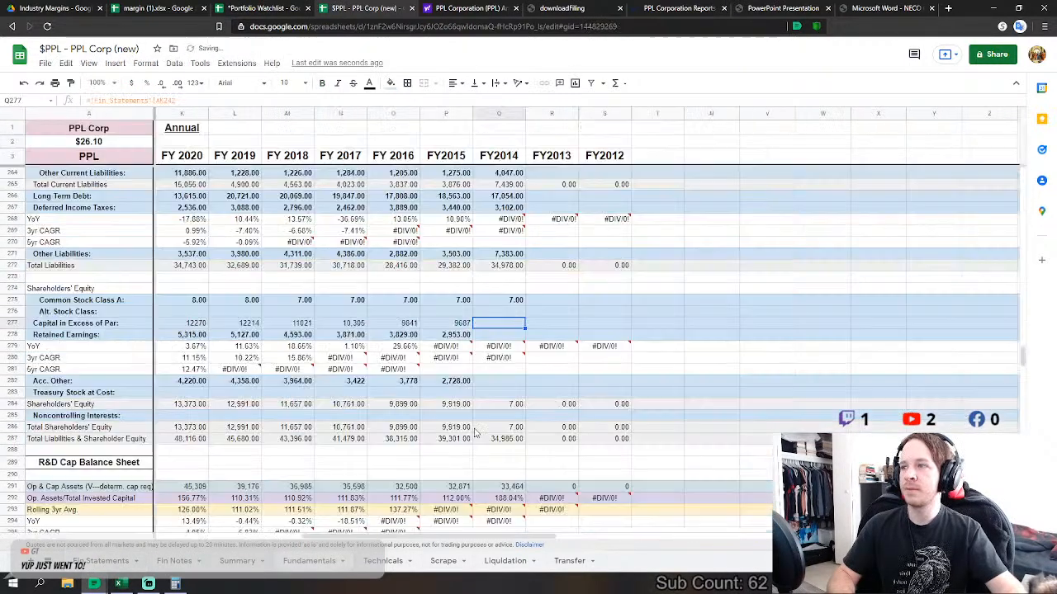
- Link FY2014 Retained Earnings in Q278 to the 2014 earnings reinvested in Fin Statements AK243
{"action": "left_click", "coordinate": [509, 336]}
{"action": "type", "text": "="}
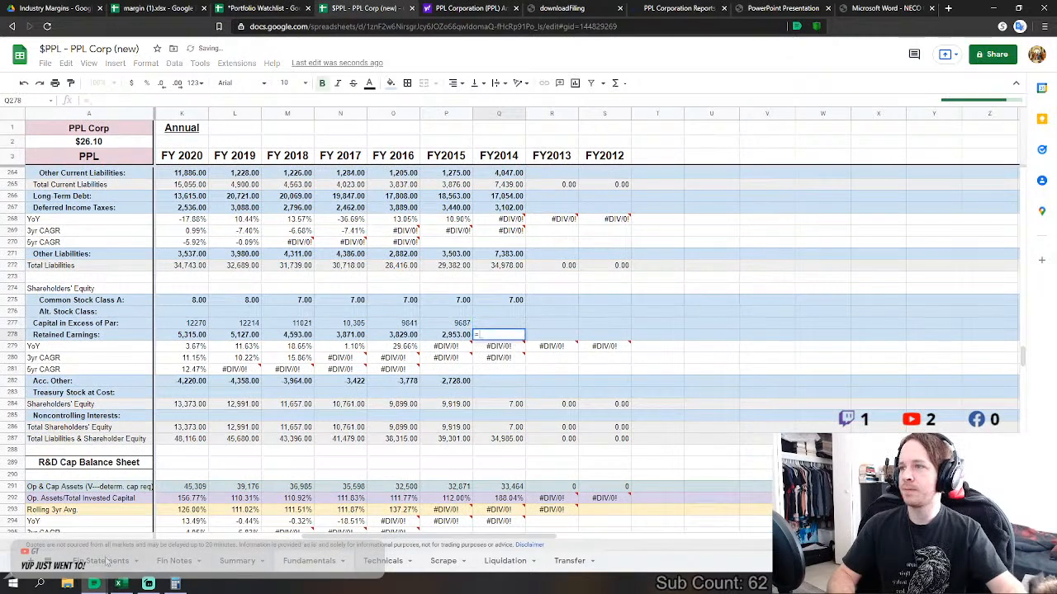
{"action": "left_click", "coordinate": [99, 560]}
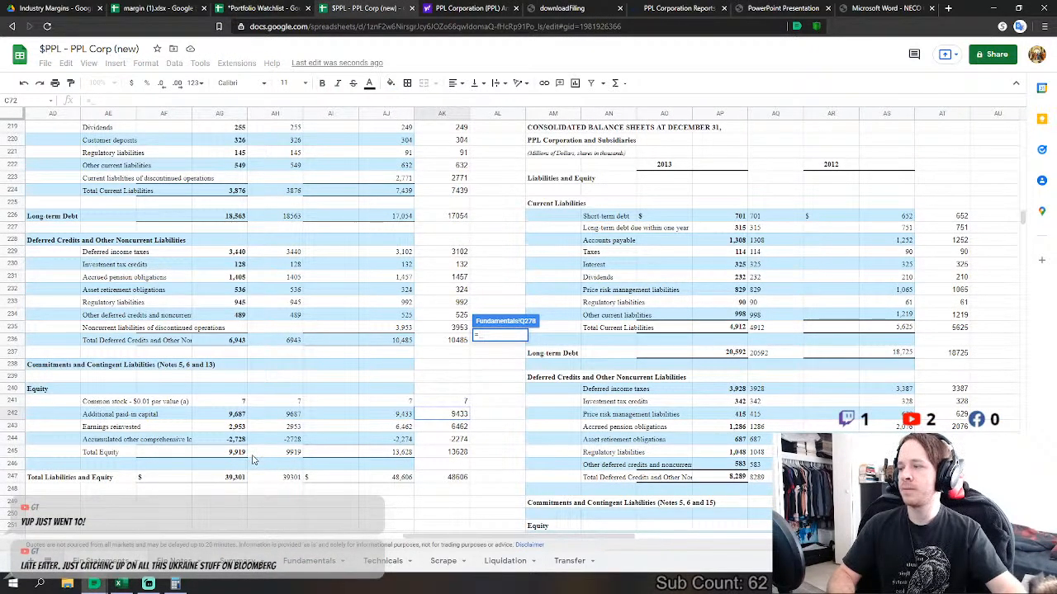
{"action": "left_click", "coordinate": [459, 427]}
{"action": "key", "text": "Return"}
- Link FY2014 Acc. Other in Q282 to the 2014 accumulated other comprehensive loss in Fin Statements AK244
{"action": "left_click", "coordinate": [493, 382]}
{"action": "type", "text": "="}
{"action": "left_click", "coordinate": [116, 563]}
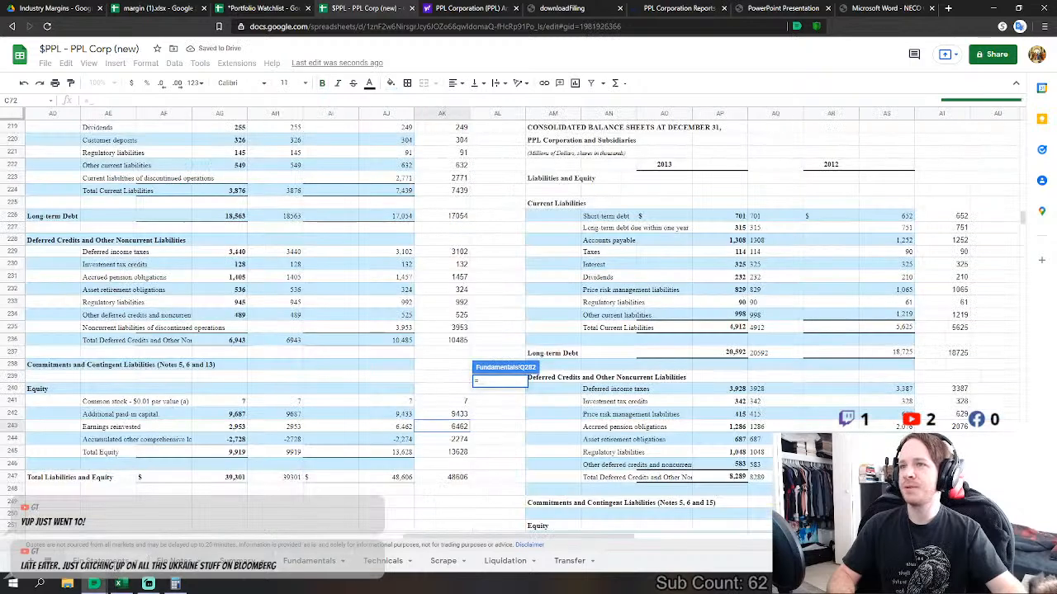
{"action": "left_click", "coordinate": [443, 439]}
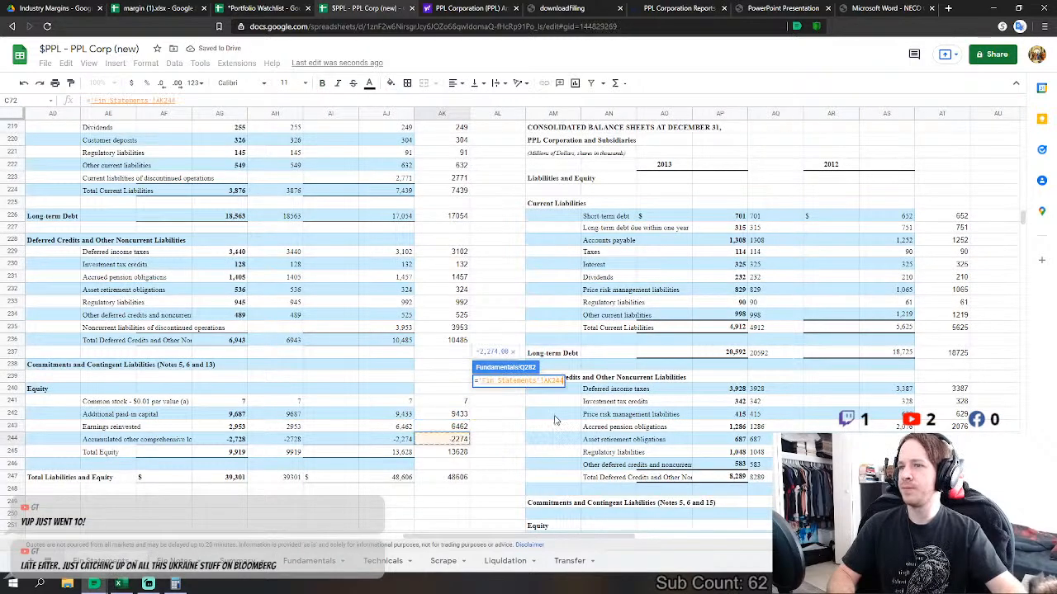
{"action": "key", "text": "Return"}
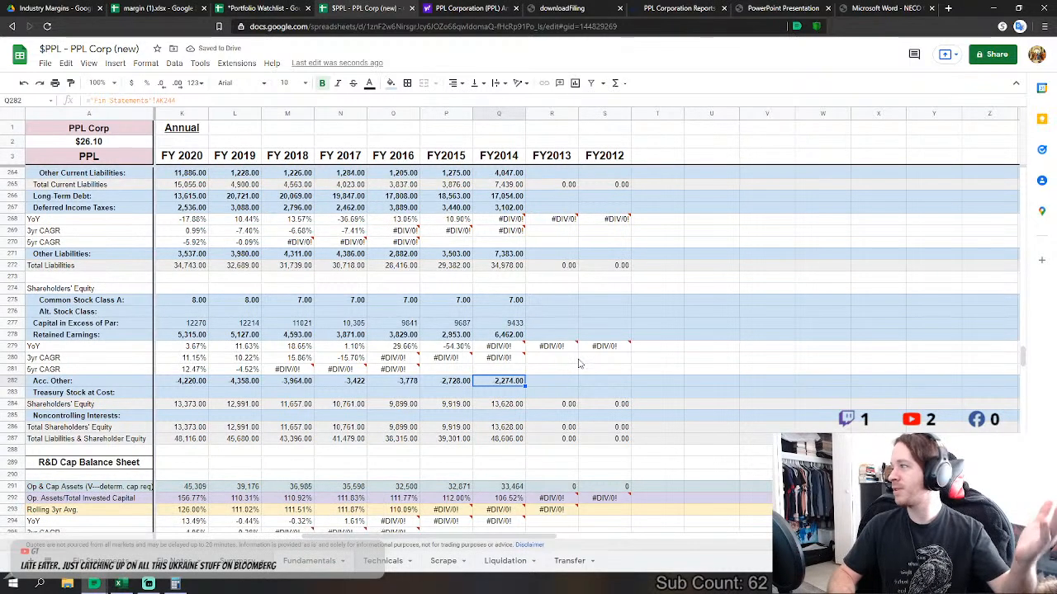
{"action": "scroll", "coordinate": [498, 502], "scroll_direction": "up", "scroll_amount": 1}
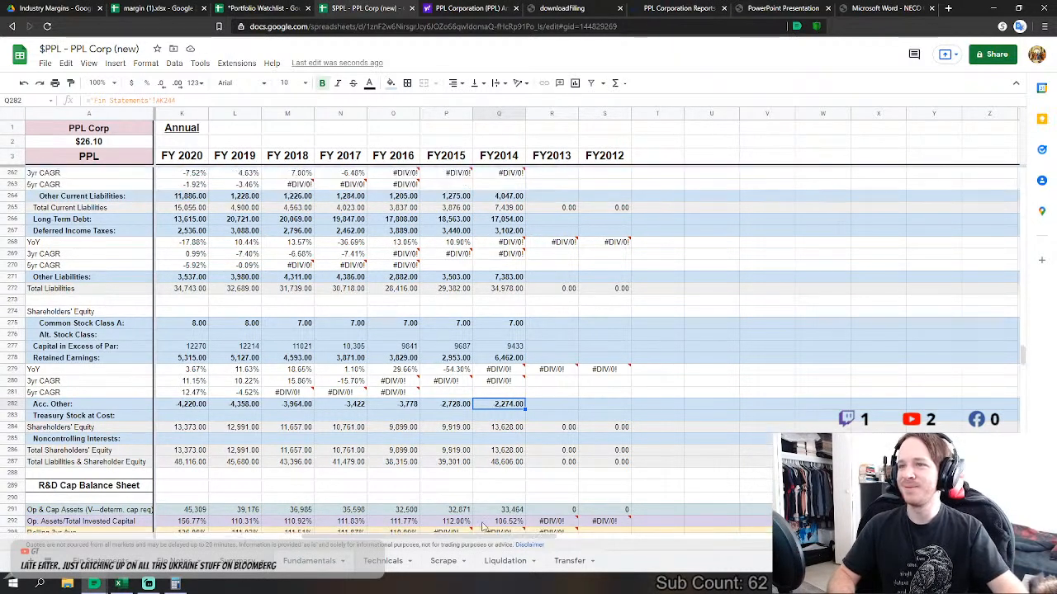
{"action": "left_click", "coordinate": [116, 562]}
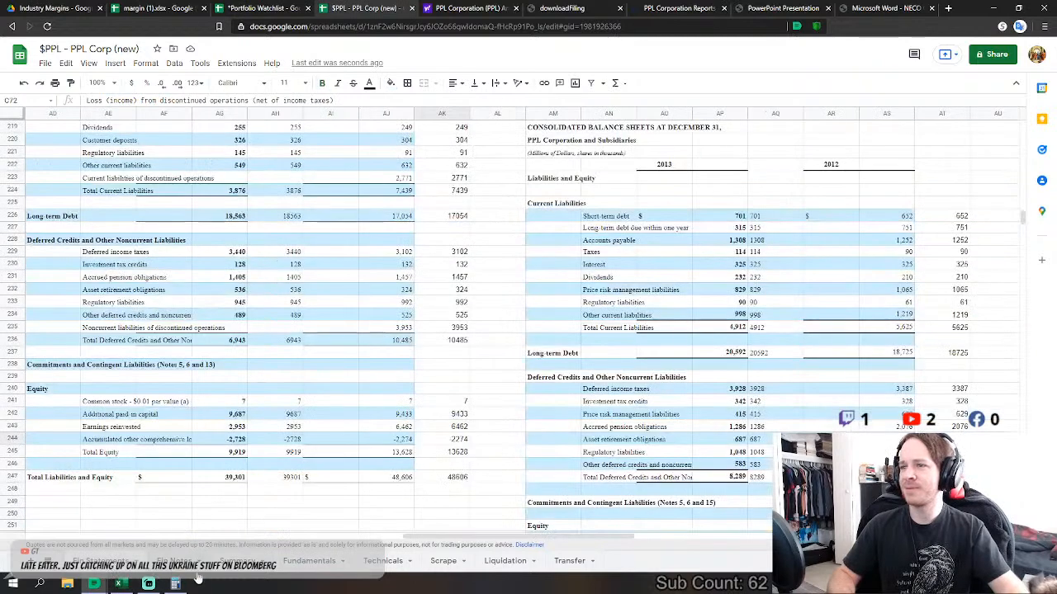
{"action": "left_click", "coordinate": [311, 560]}
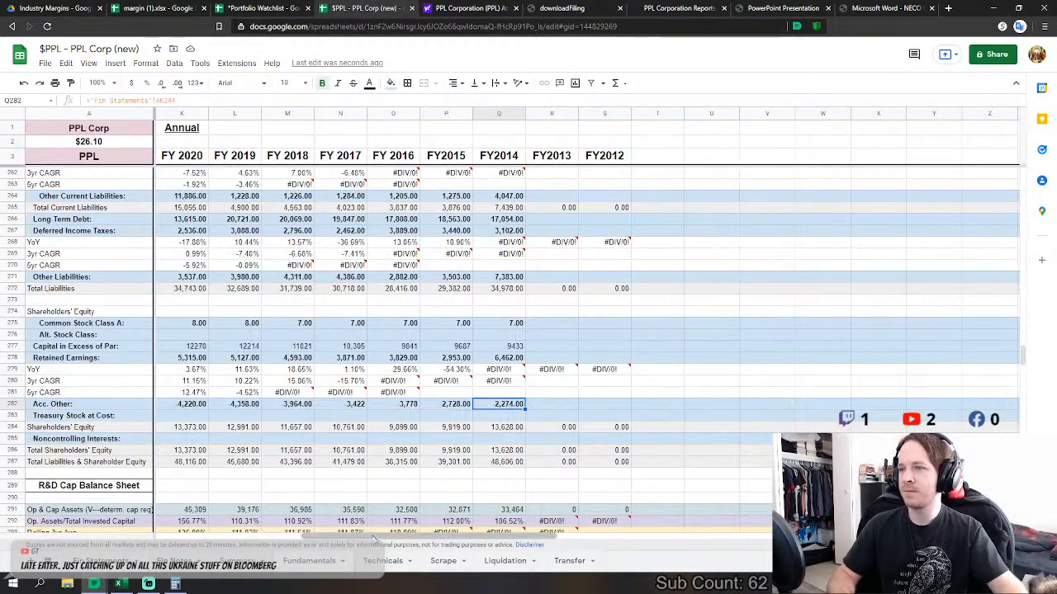
- Link FY2013 Revenues in R32 of the income statement to the 2013 total operating revenues in Fin Statements AQ11
{"action": "scroll", "coordinate": [374, 538], "scroll_direction": "right", "scroll_amount": 2}
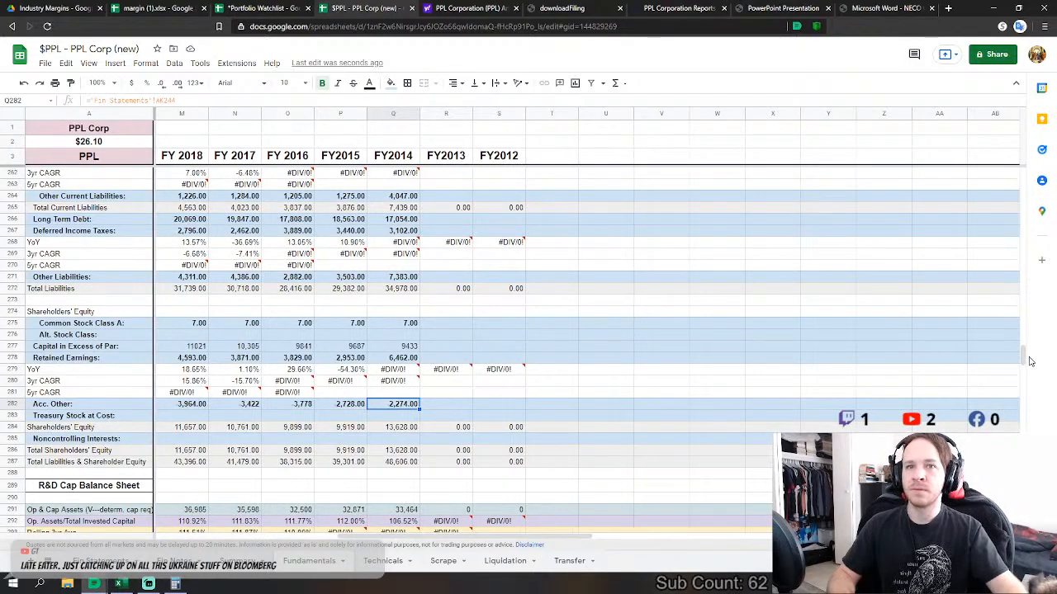
{"action": "left_click_drag", "start_coordinate": [1023, 356], "coordinate": [1023, 200]}
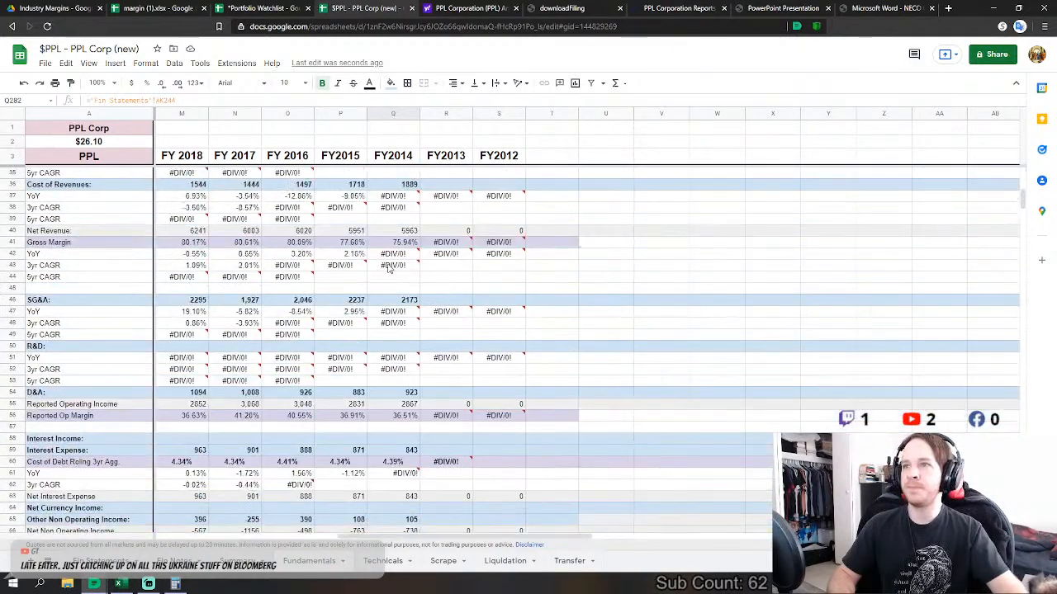
{"action": "scroll", "coordinate": [388, 269], "scroll_direction": "up", "scroll_amount": 3}
{"action": "left_click", "coordinate": [445, 315]}
{"action": "type", "text": "="}
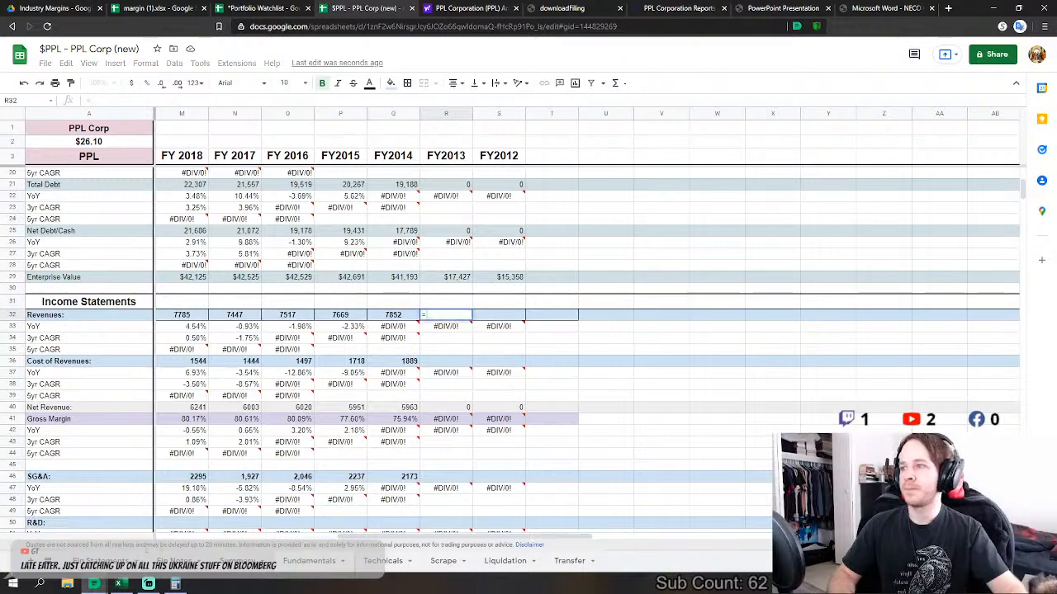
{"action": "left_click", "coordinate": [101, 560]}
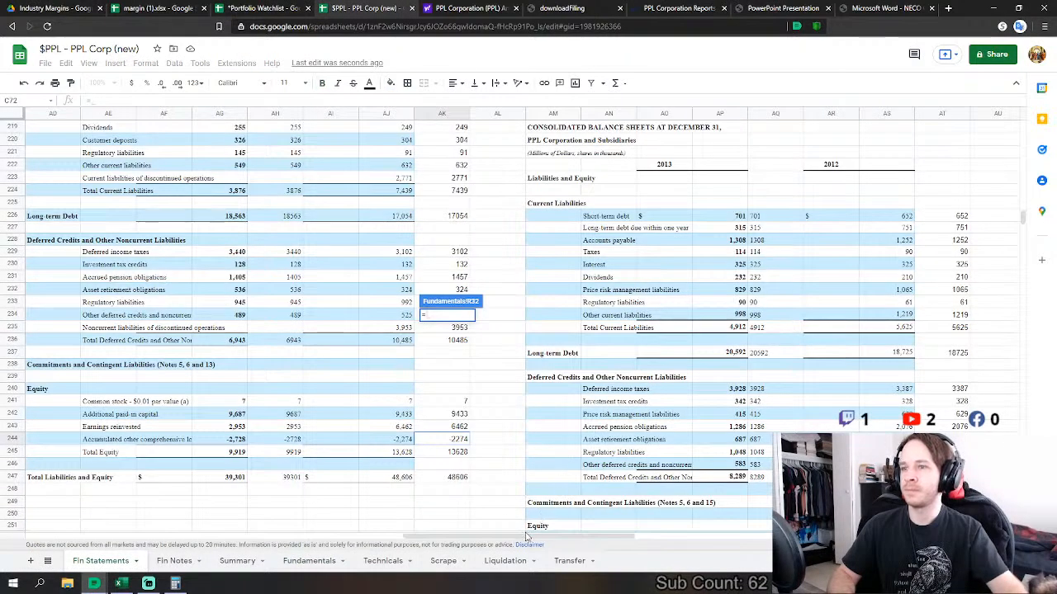
{"action": "left_click_drag", "start_coordinate": [526, 536], "coordinate": [653, 529]}
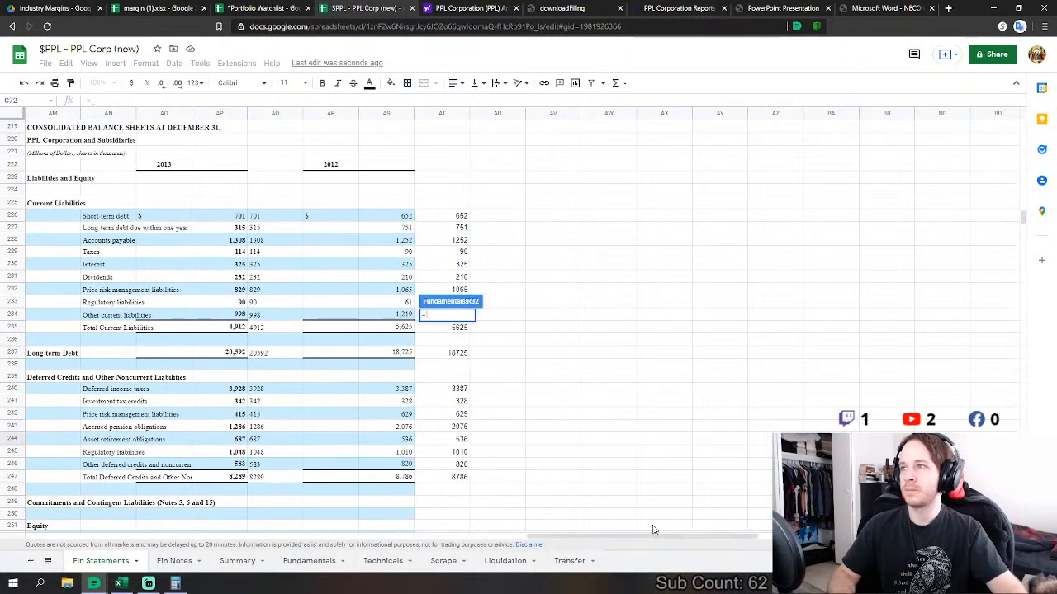
{"action": "left_click_drag", "start_coordinate": [1021, 213], "coordinate": [1012, 111]}
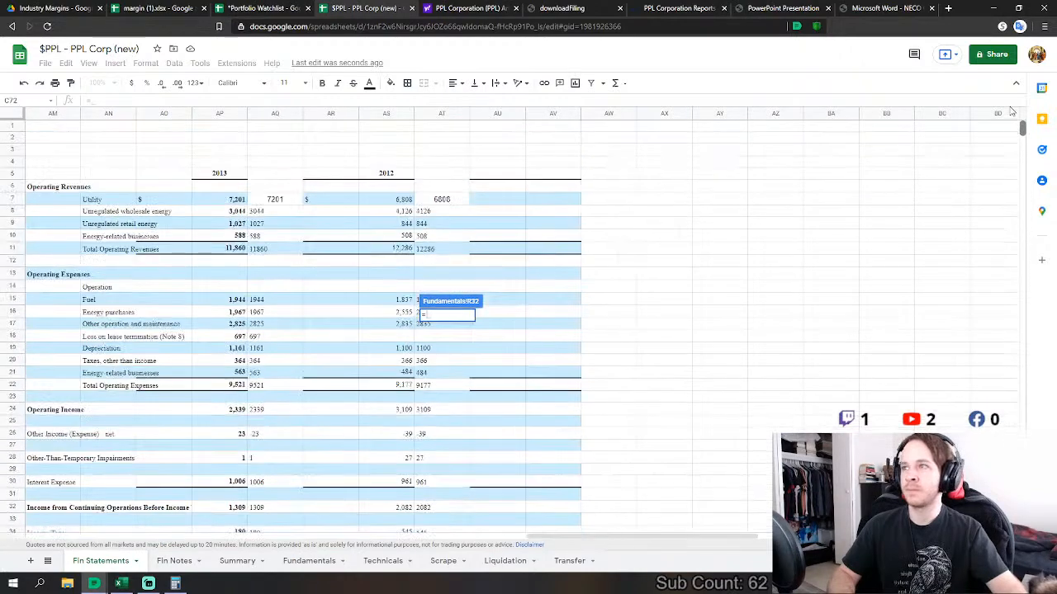
{"action": "left_click", "coordinate": [281, 200]}
{"action": "left_click", "coordinate": [274, 248]}
{"action": "scroll", "coordinate": [275, 281], "scroll_direction": "down", "scroll_amount": 1}
{"action": "key", "text": "Return"}
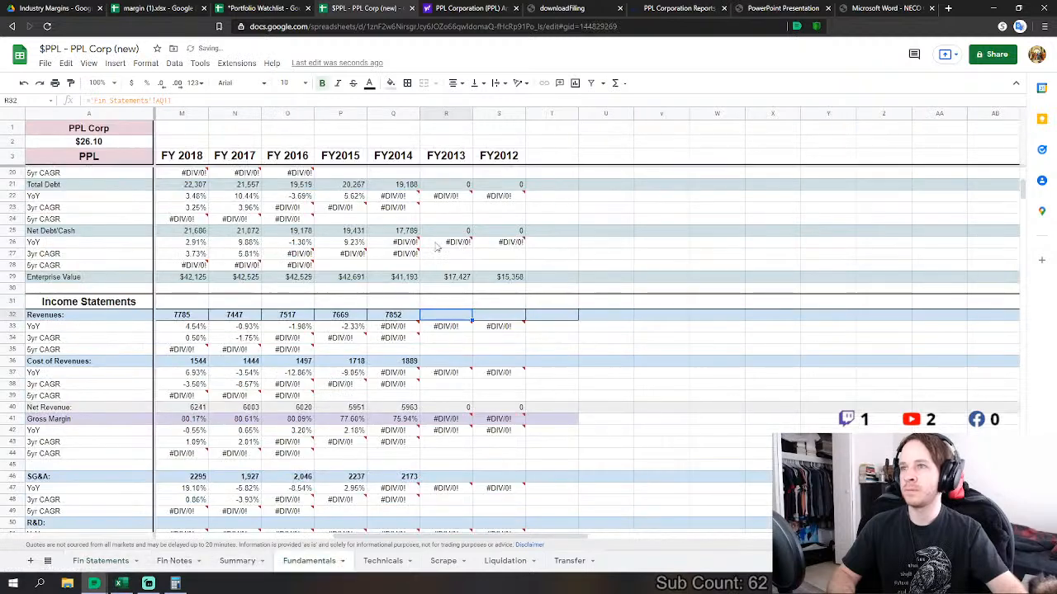
- Set FY2013 Cost of Revenues in R36 to the 2013 fuel plus energy purchases from Fin Statements (AQ15+AQ16)
{"action": "scroll", "coordinate": [444, 225], "scroll_direction": "down", "scroll_amount": 2}
{"action": "left_click", "coordinate": [446, 280]}
{"action": "type", "text": "="}
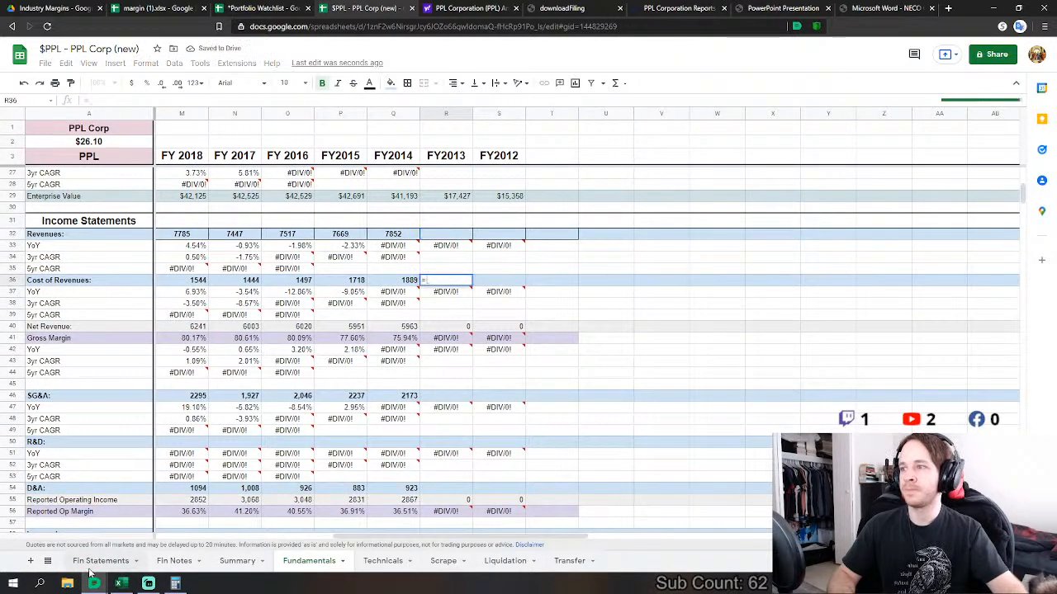
{"action": "left_click", "coordinate": [94, 563]}
{"action": "left_click", "coordinate": [274, 278]}
{"action": "type", "text": "+"}
{"action": "left_click", "coordinate": [279, 289]}
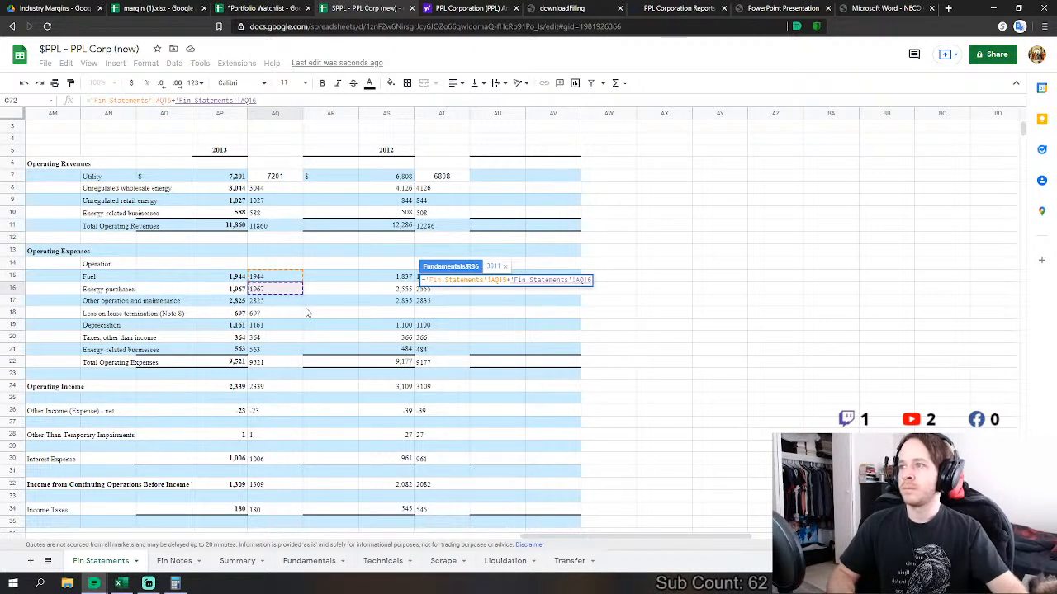
{"action": "key", "text": "Return"}
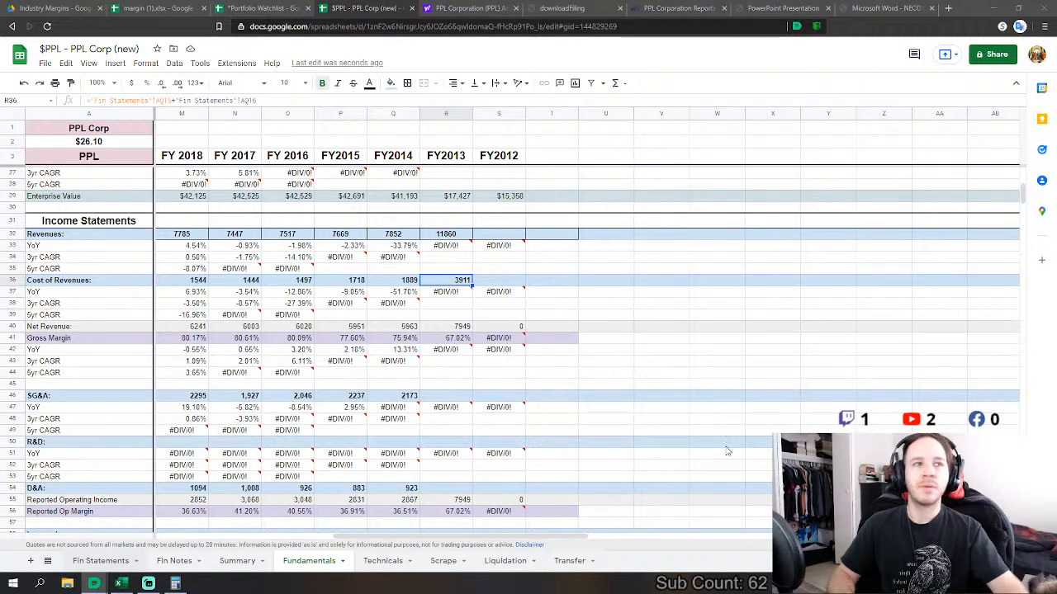
- Set FY2013 SG&A in R46 to the sum of 2013 other operation and maintenance, lease termination loss, other taxes and energy-related businesses (AQ17+AQ18+AQ20+AQ21)
{"action": "left_click", "coordinate": [450, 396]}
{"action": "scroll", "coordinate": [449, 390], "scroll_direction": "down", "scroll_amount": 1}
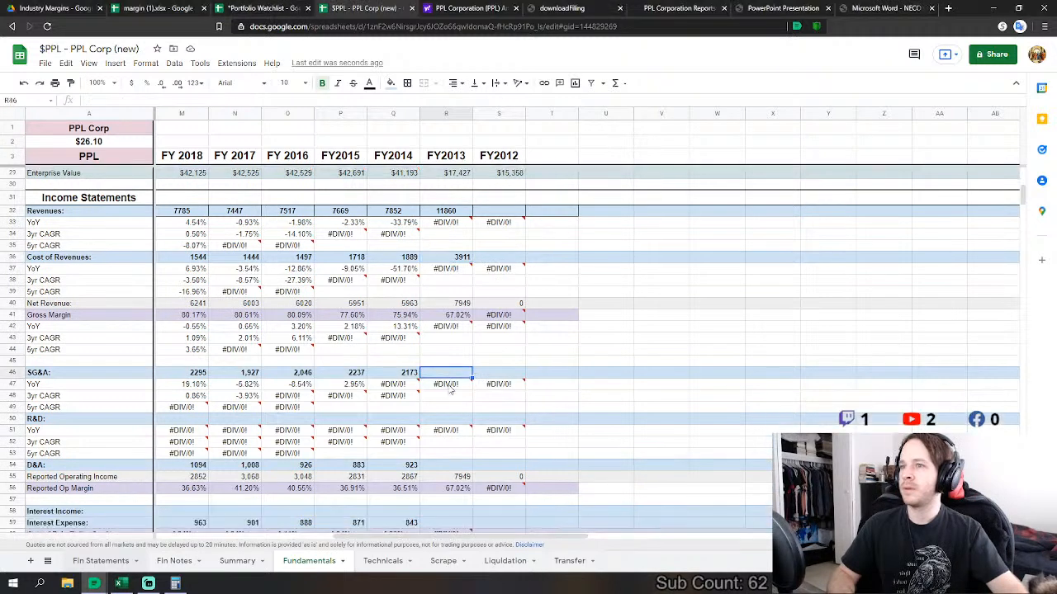
{"action": "left_click", "coordinate": [115, 555]}
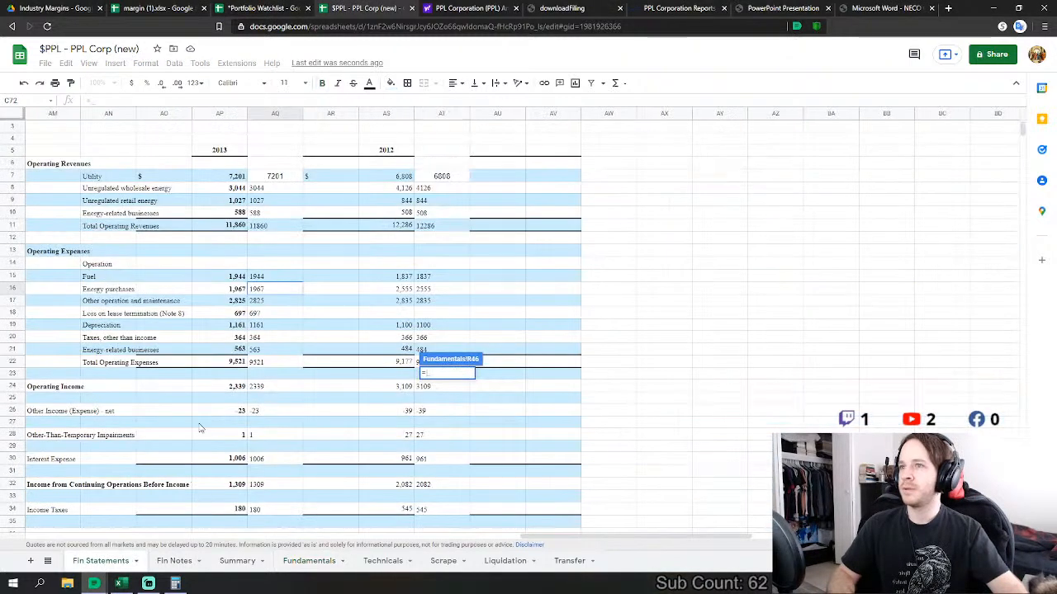
{"action": "left_click", "coordinate": [264, 304]}
{"action": "type", "text": "+"}
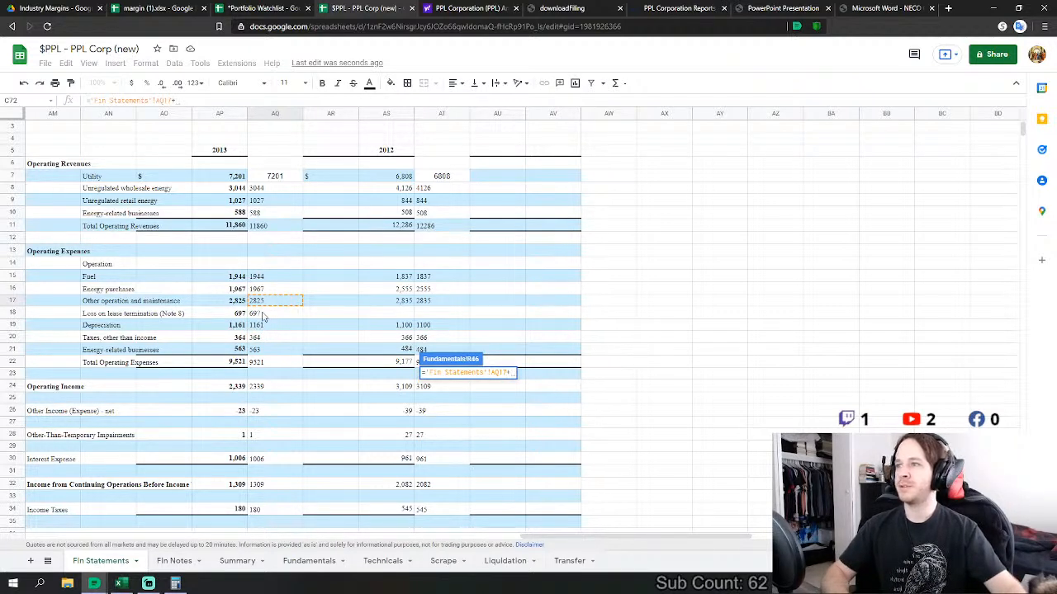
{"action": "left_click", "coordinate": [264, 313]}
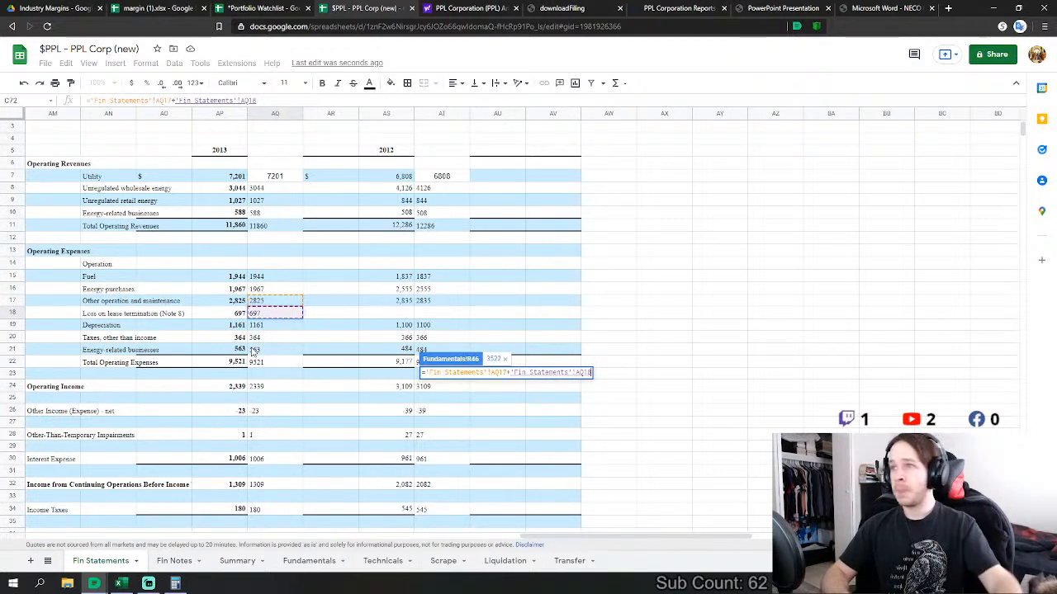
{"action": "type", "text": "+"}
{"action": "left_click", "coordinate": [267, 338]}
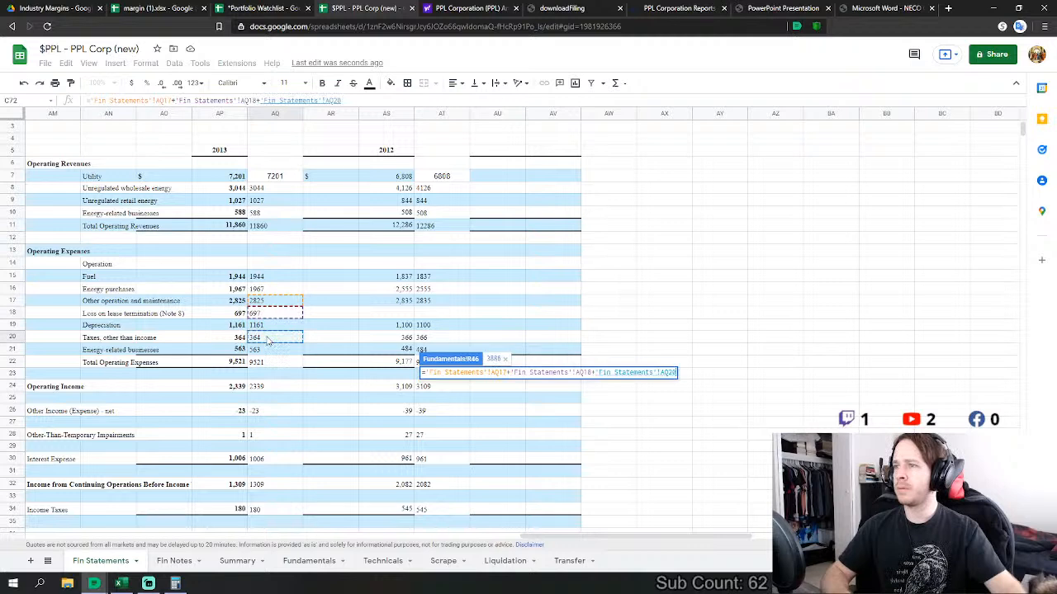
{"action": "type", "text": "+"}
{"action": "left_click", "coordinate": [267, 352]}
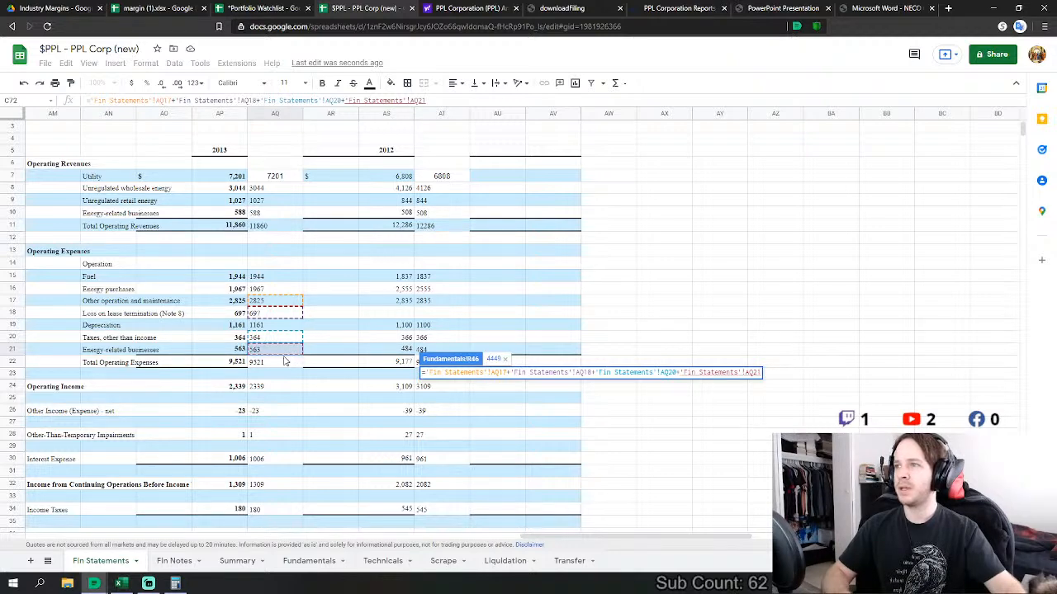
{"action": "key", "text": "Return"}
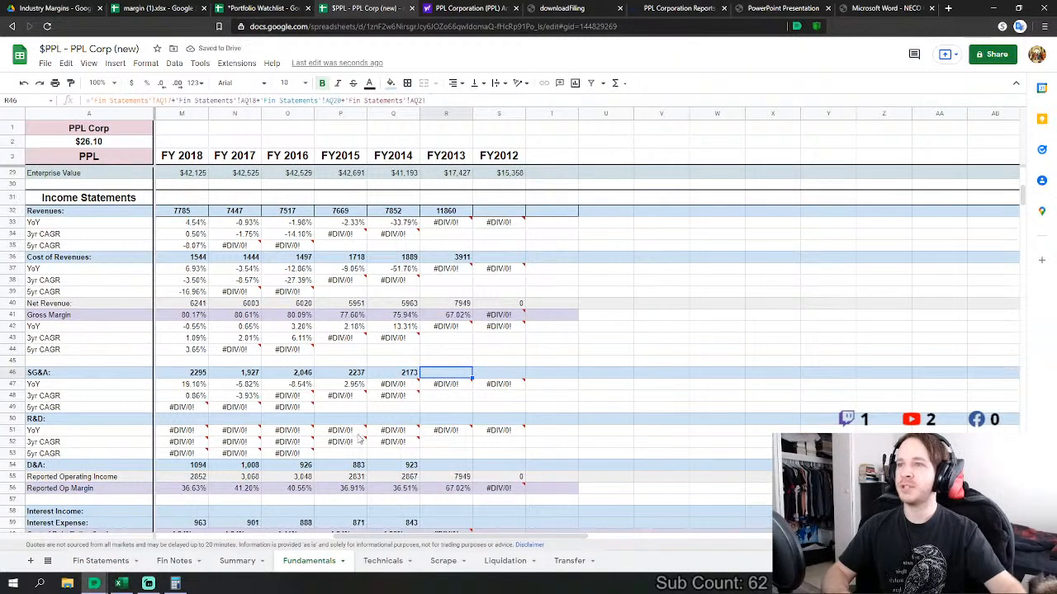
- Link FY2013 D&A in R54 to the 2013 depreciation in Fin Statements AQ19
{"action": "scroll", "coordinate": [372, 405], "scroll_direction": "down", "scroll_amount": 1}
{"action": "left_click", "coordinate": [445, 442]}
{"action": "scroll", "coordinate": [453, 445], "scroll_direction": "down", "scroll_amount": 3}
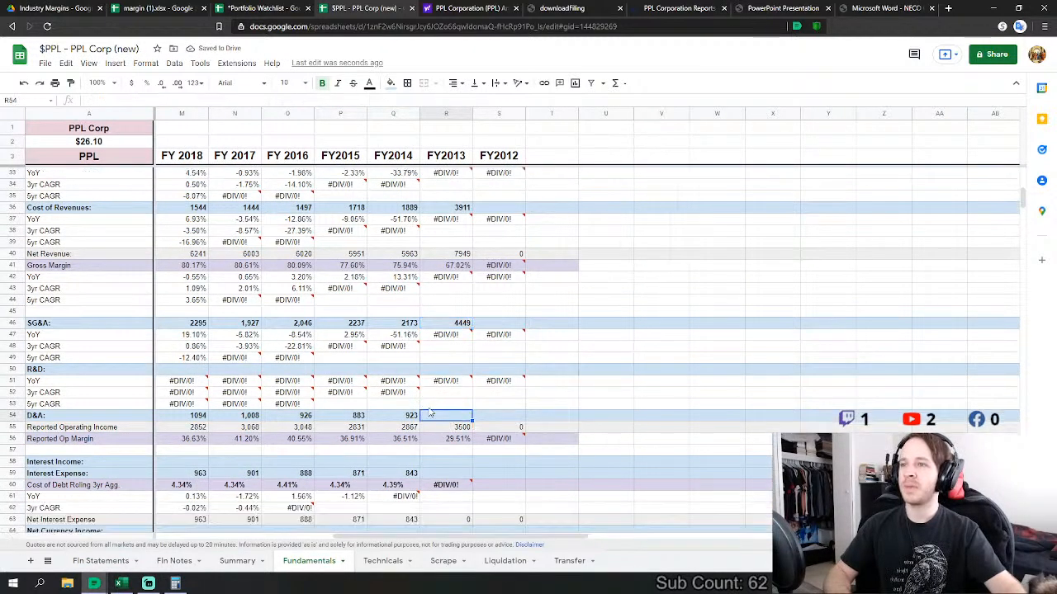
{"action": "type", "text": "="}
{"action": "left_click", "coordinate": [97, 561]}
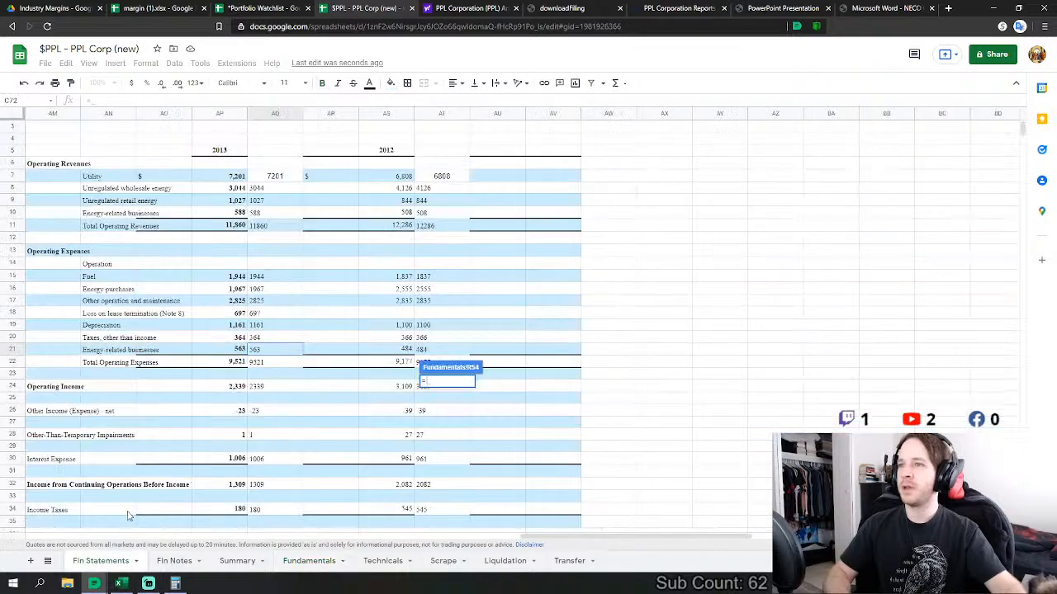
{"action": "left_click", "coordinate": [275, 329]}
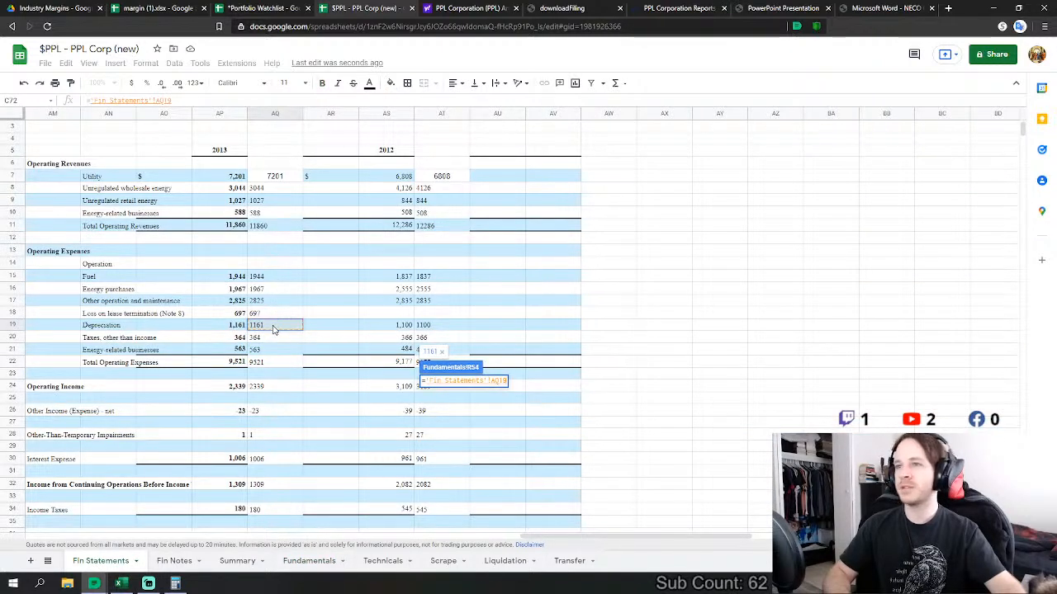
{"action": "key", "text": "Return"}
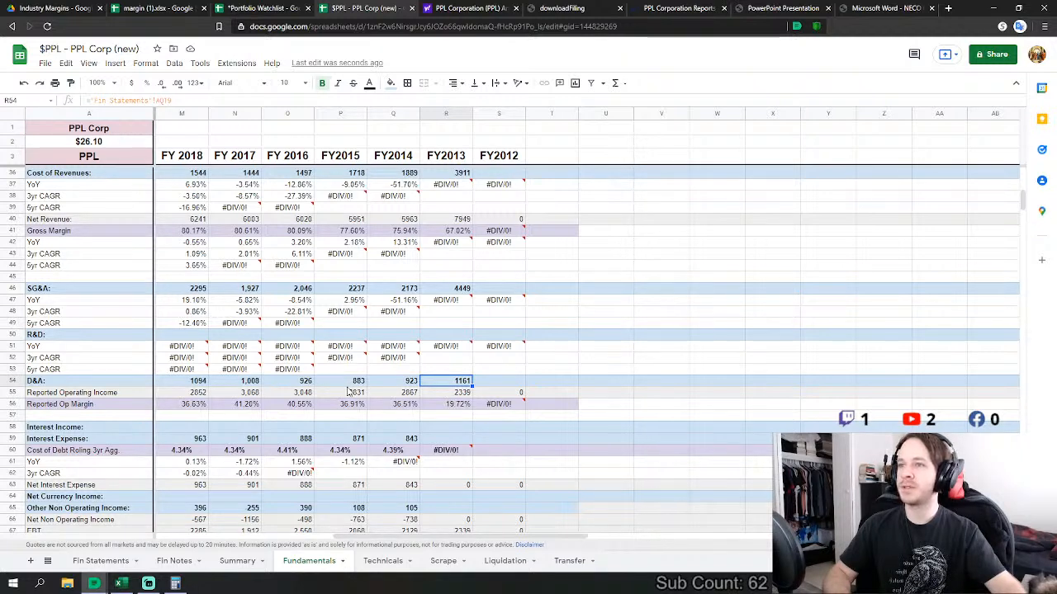
- Link FY2013 Interest Expense in R59 to the 2013 interest expense in Fin Statements AQ30
{"action": "mouse_move", "coordinate": [406, 346]}
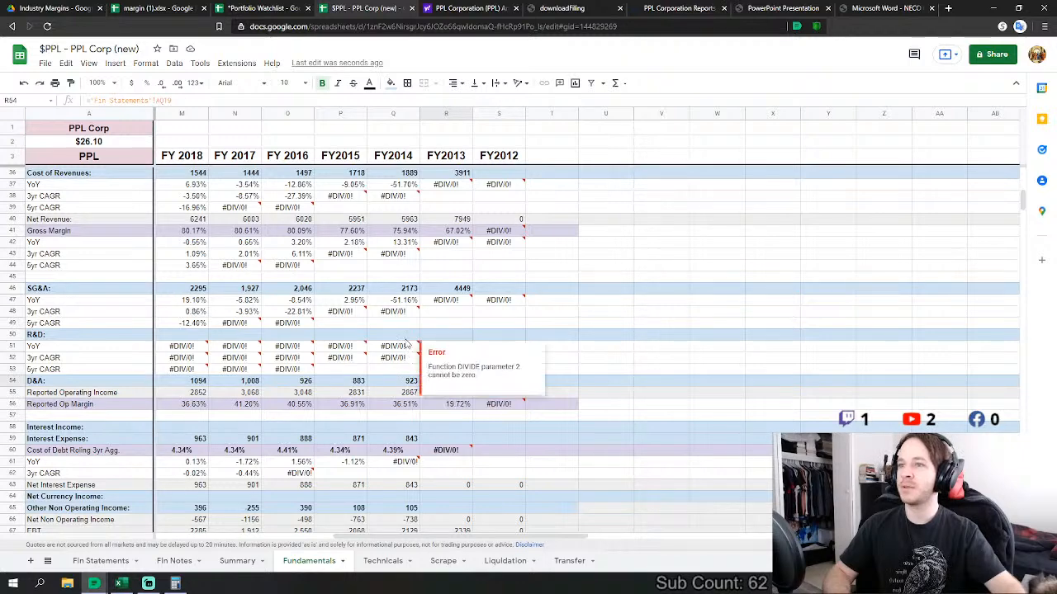
{"action": "scroll", "coordinate": [443, 476], "scroll_direction": "down", "scroll_amount": 2}
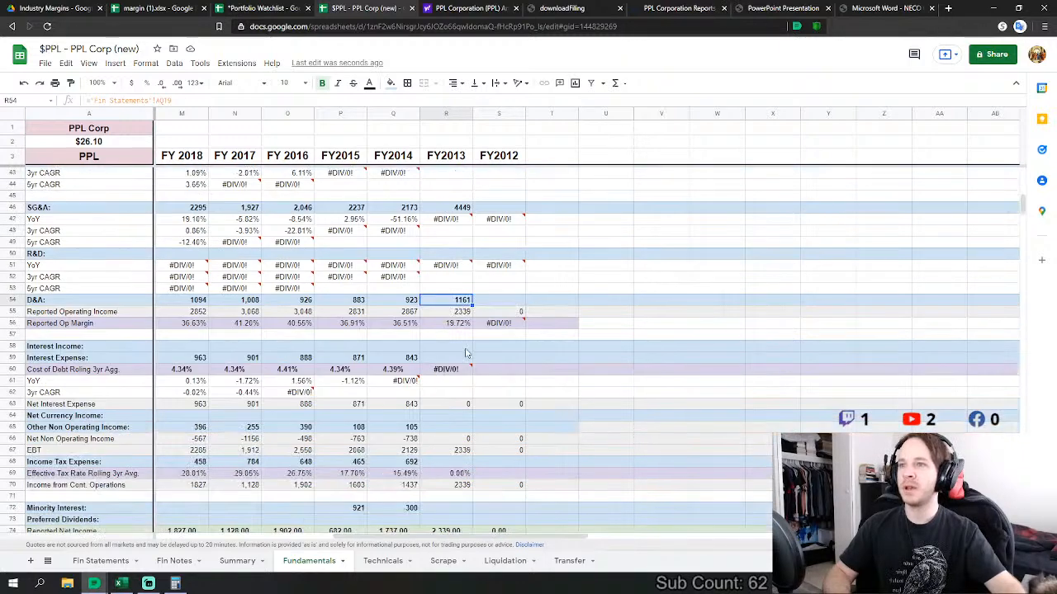
{"action": "left_click", "coordinate": [460, 360]}
{"action": "left_click", "coordinate": [111, 561]}
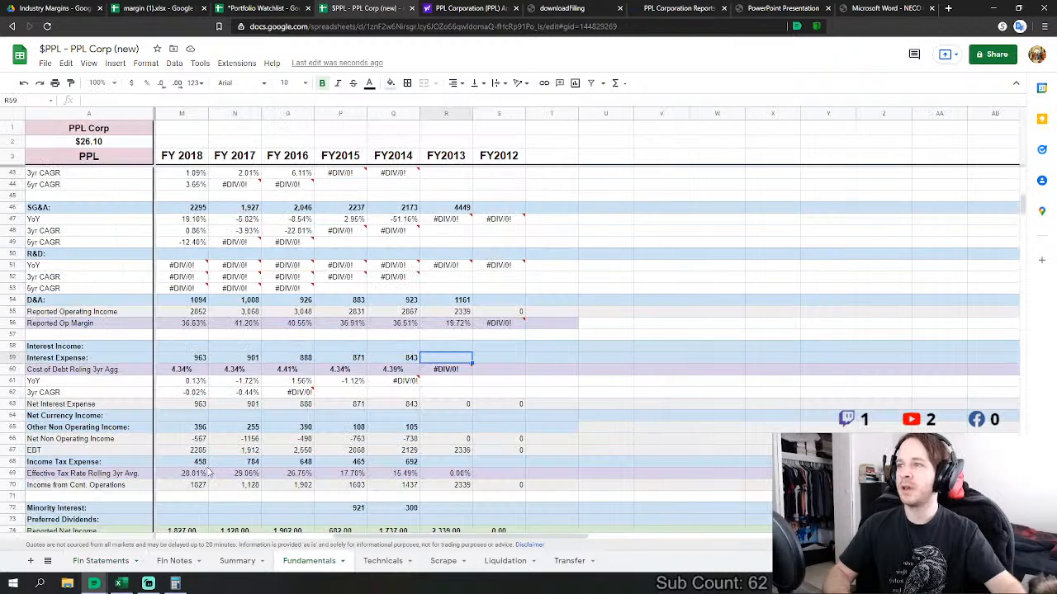
{"action": "left_click", "coordinate": [108, 562]}
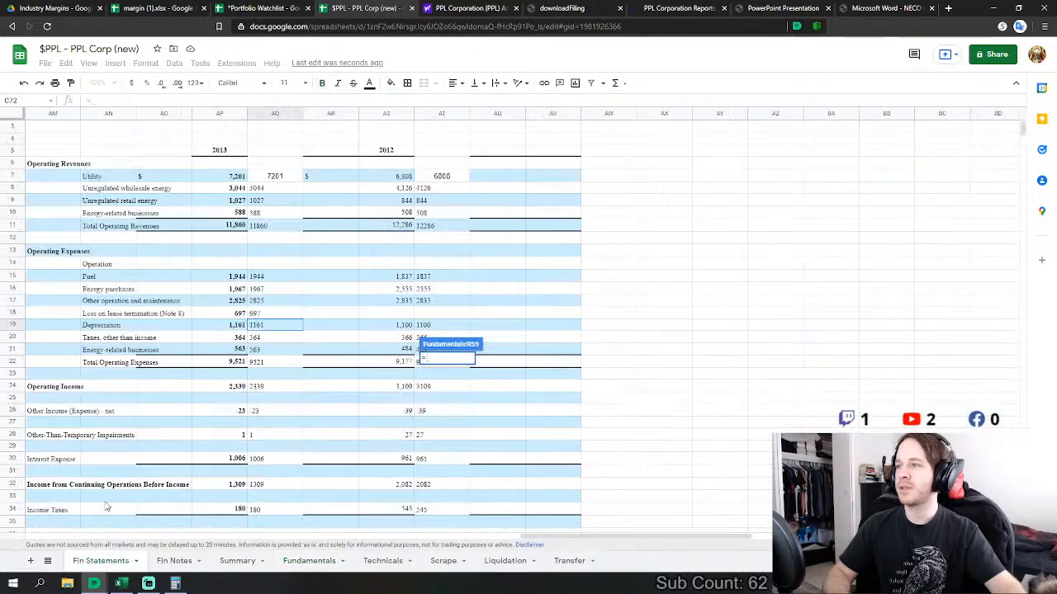
{"action": "left_click", "coordinate": [270, 464]}
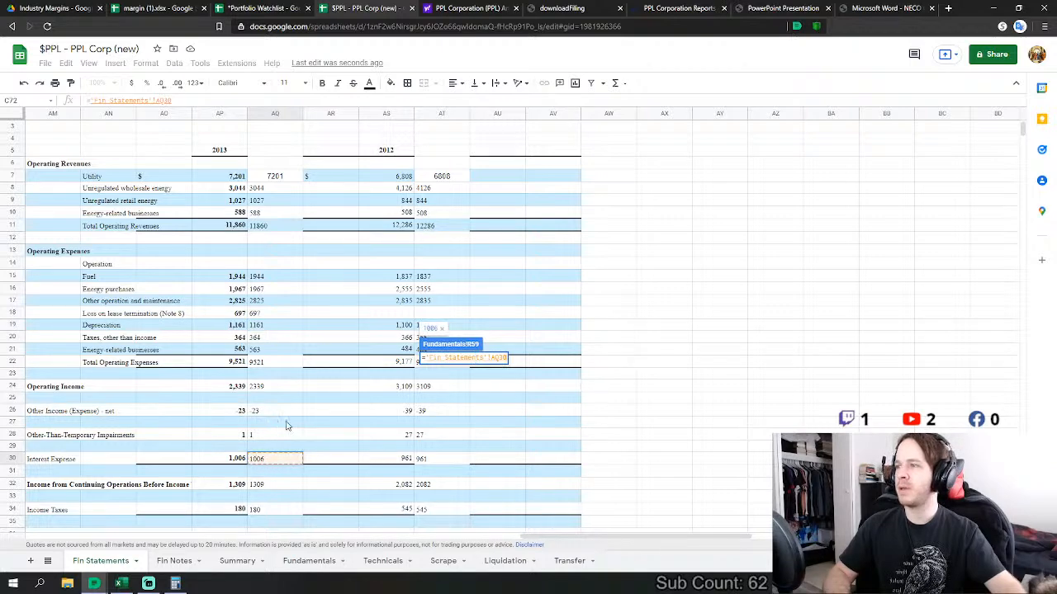
{"action": "key", "text": "Return"}
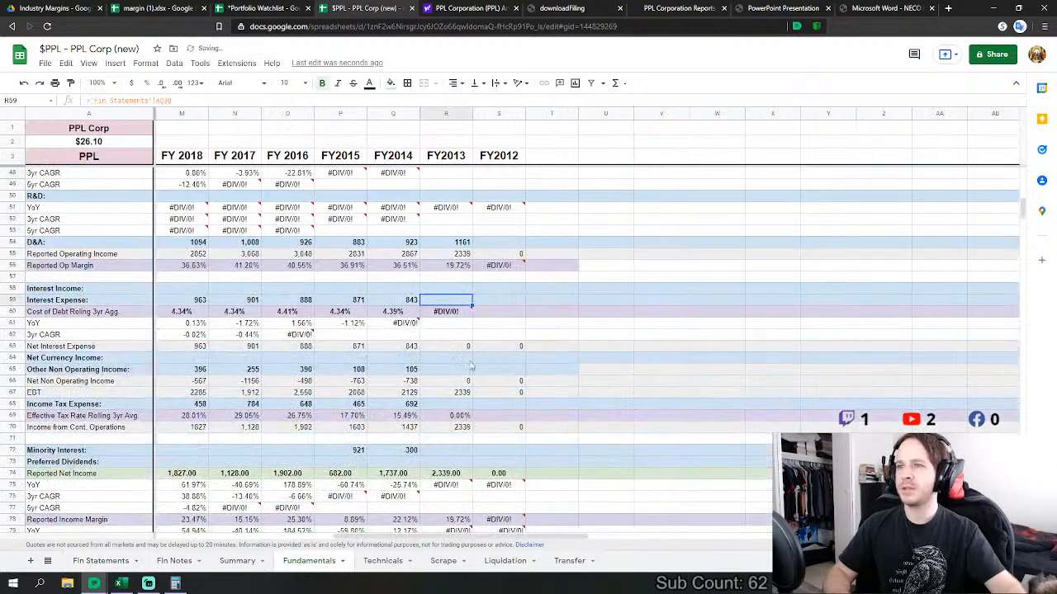
- Set FY2013 Other Non Operating Income in R65 to the 2013 other-than-temporary impairments plus other income (expense) from Fin Statements (AQ28+AQ26)
{"action": "left_click", "coordinate": [429, 370]}
{"action": "type", "text": "="}
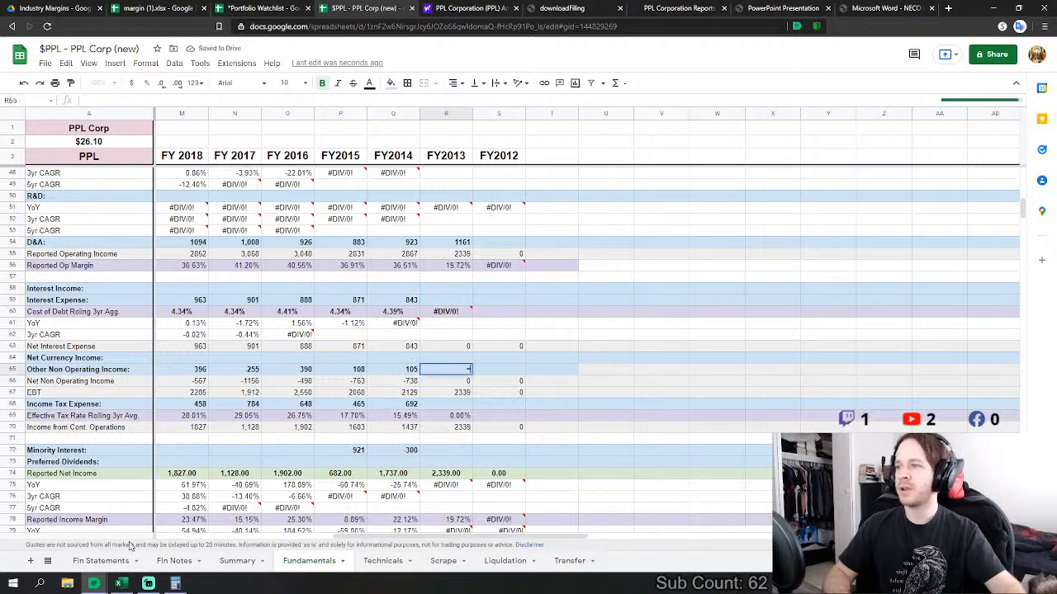
{"action": "left_click", "coordinate": [107, 561]}
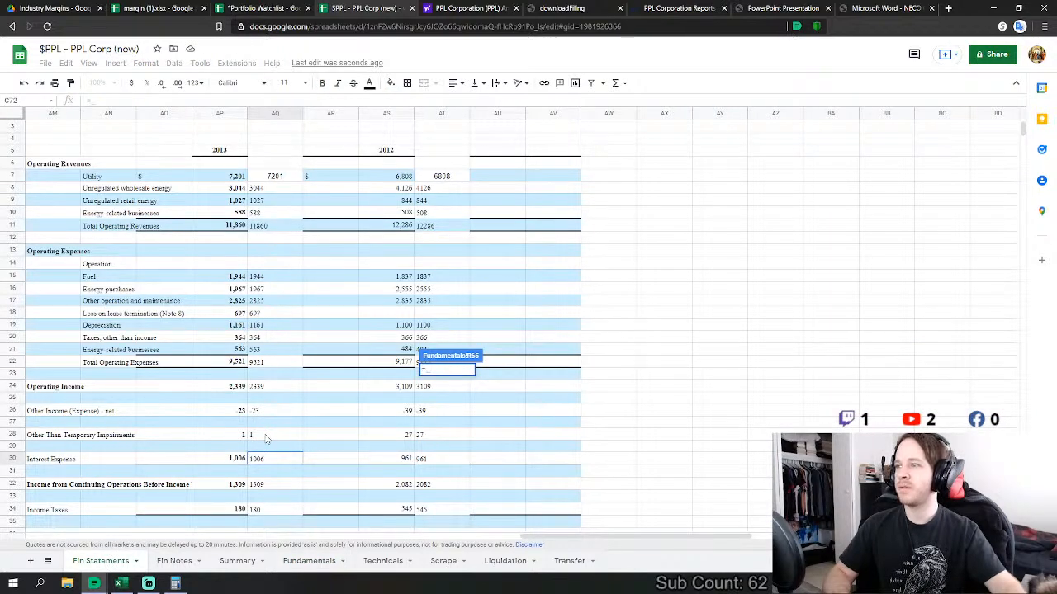
{"action": "left_click", "coordinate": [266, 435]}
{"action": "type", "text": "+"}
{"action": "left_click", "coordinate": [264, 412]}
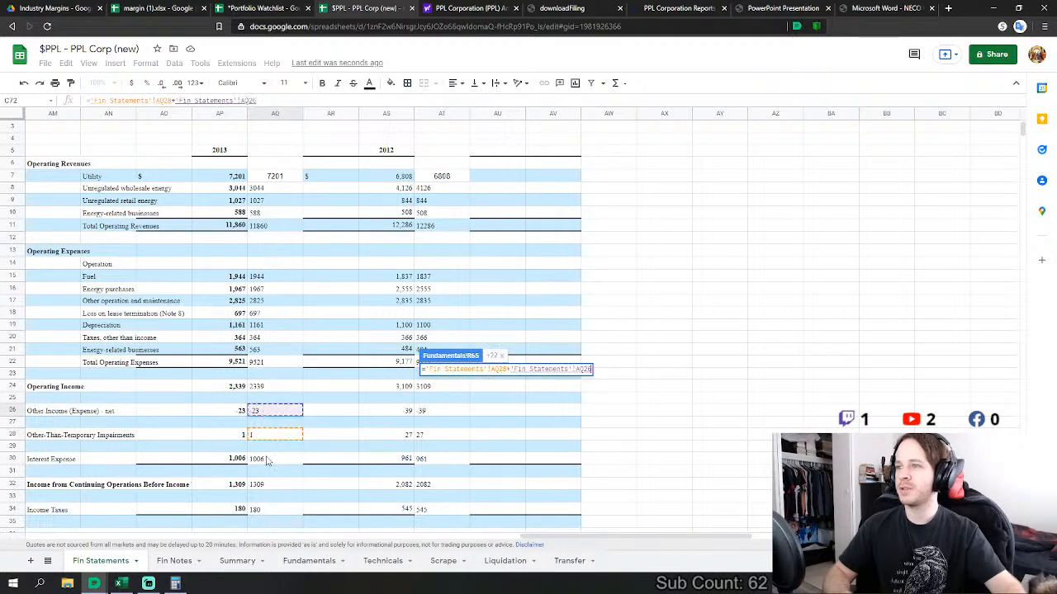
{"action": "key", "text": "Return"}
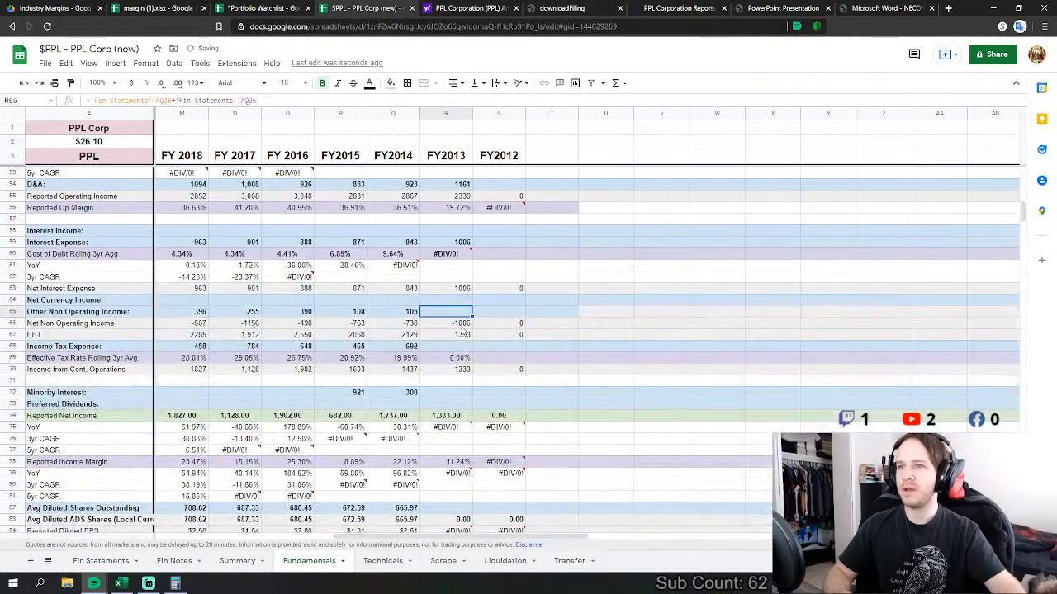
- Link FY2013 Income Tax Expense in R68 to the 2013 income taxes in Fin Statements AQ34
{"action": "left_click", "coordinate": [460, 349]}
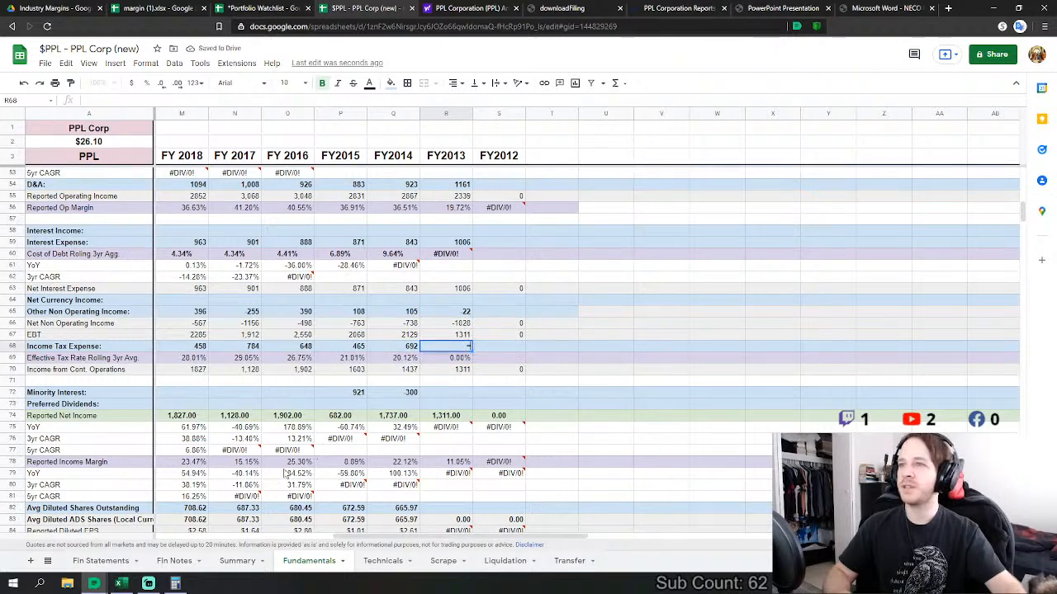
{"action": "type", "text": "="}
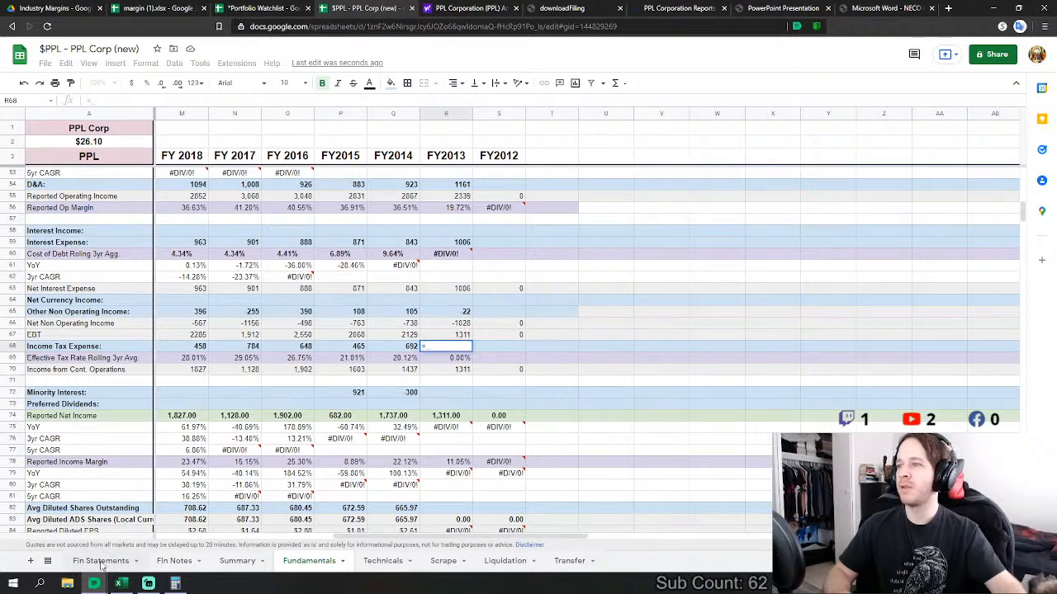
{"action": "left_click", "coordinate": [101, 561]}
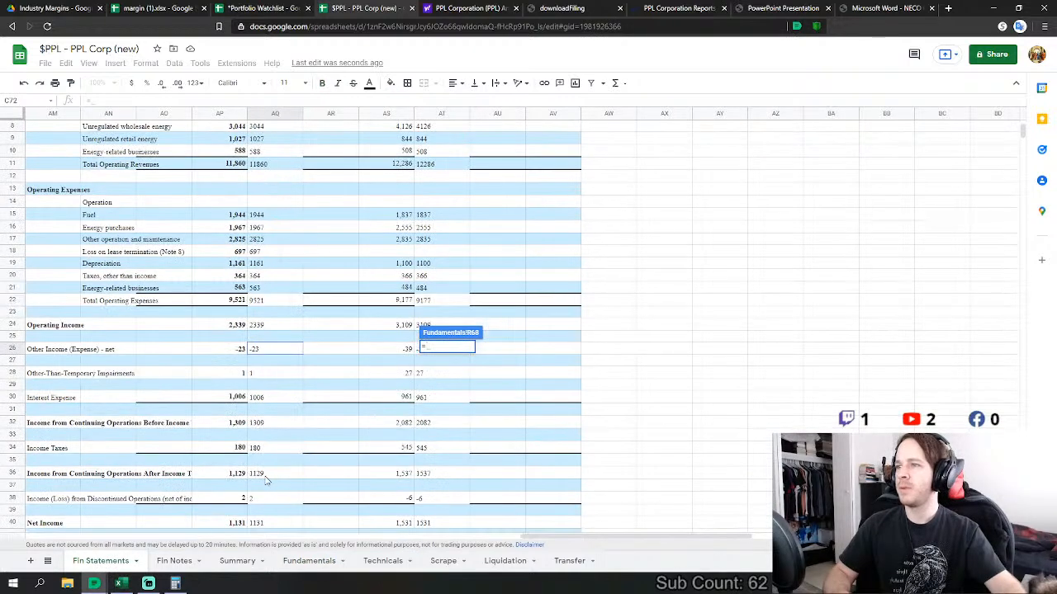
{"action": "left_click", "coordinate": [267, 448]}
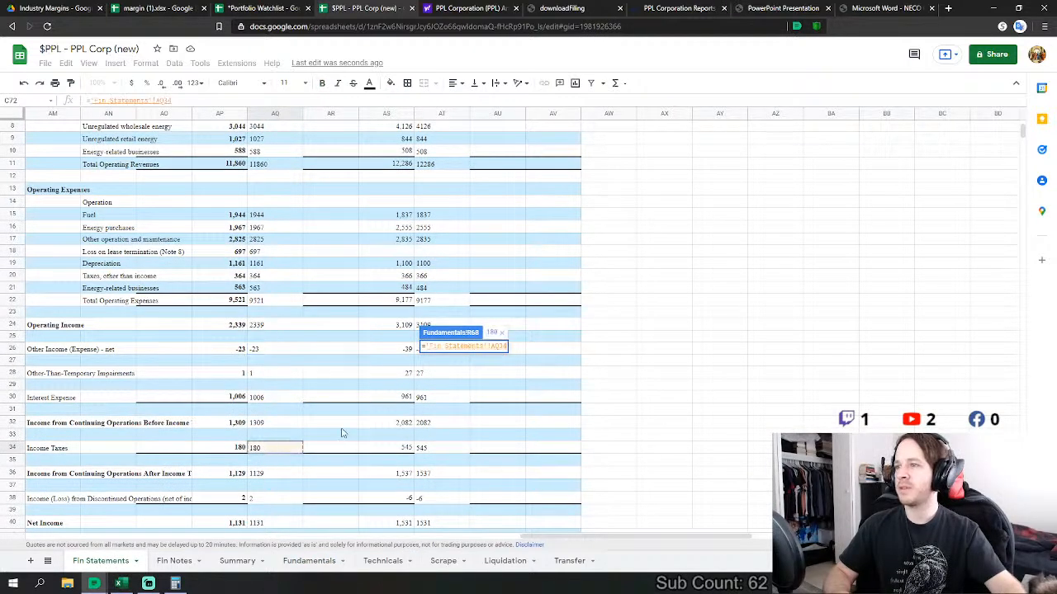
{"action": "key", "text": "Return"}
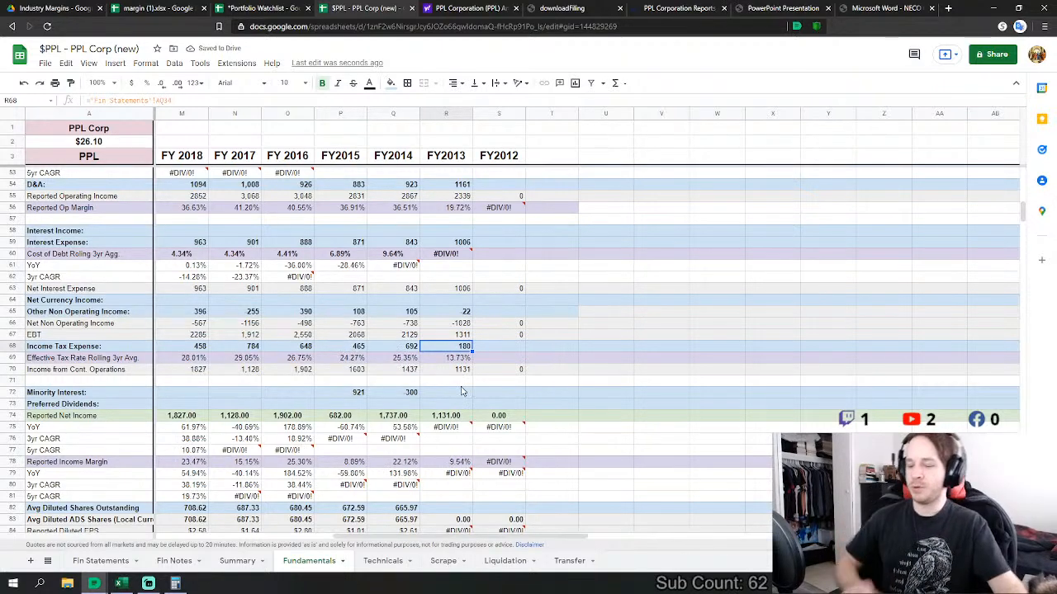
- Reverse the signs of both Fin Statements references (AQ28 and AQ26) in the FY2013 Other Non Operating Income formula in R65
{"action": "left_click", "coordinate": [466, 311]}
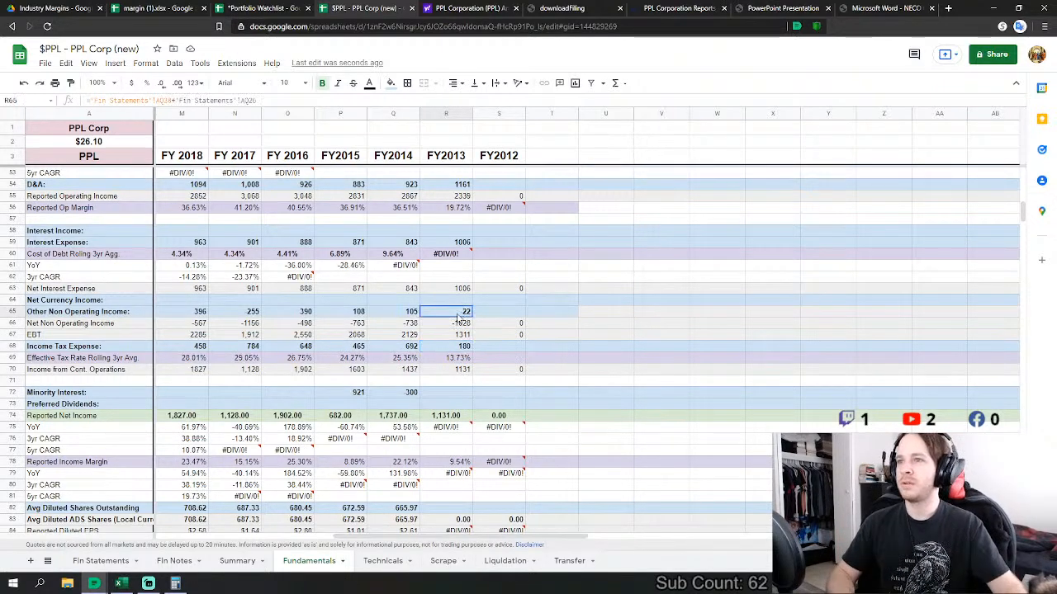
{"action": "left_click", "coordinate": [91, 100]}
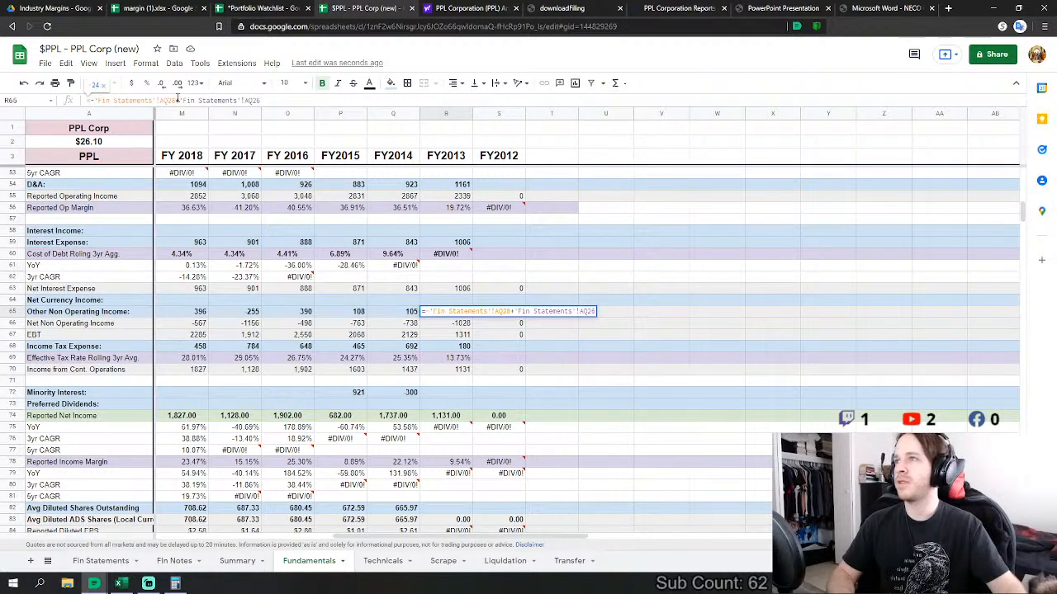
{"action": "key", "text": "Return"}
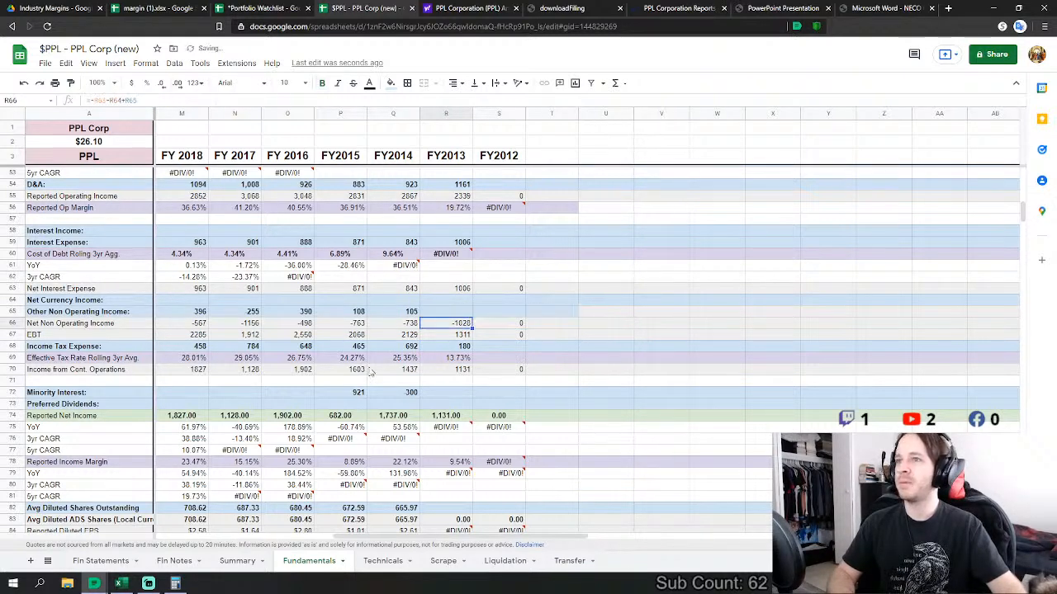
- Compare the FY2013 operating income, non-operating items and pre-tax income on Fundamentals with the 2013 income statement in Fin Statements
{"action": "left_click", "coordinate": [94, 561]}
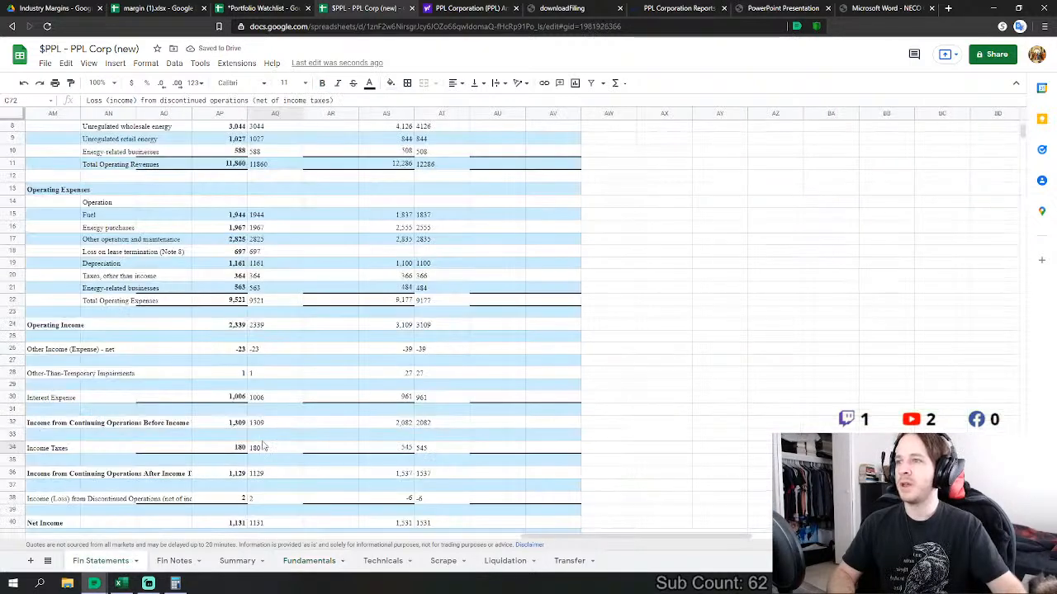
{"action": "scroll", "coordinate": [287, 404], "scroll_direction": "down", "scroll_amount": 1}
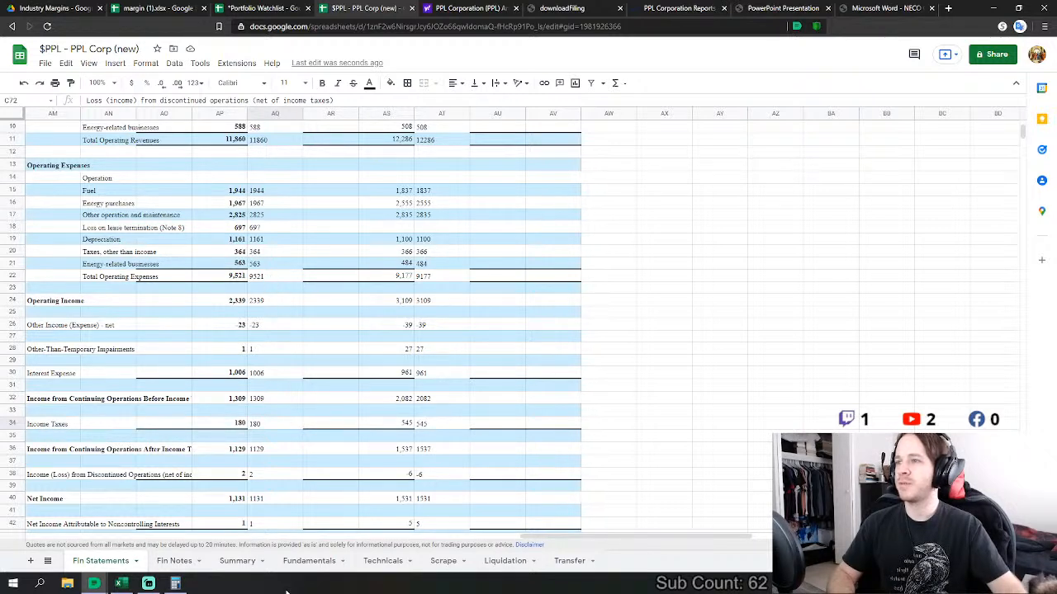
{"action": "left_click", "coordinate": [305, 561]}
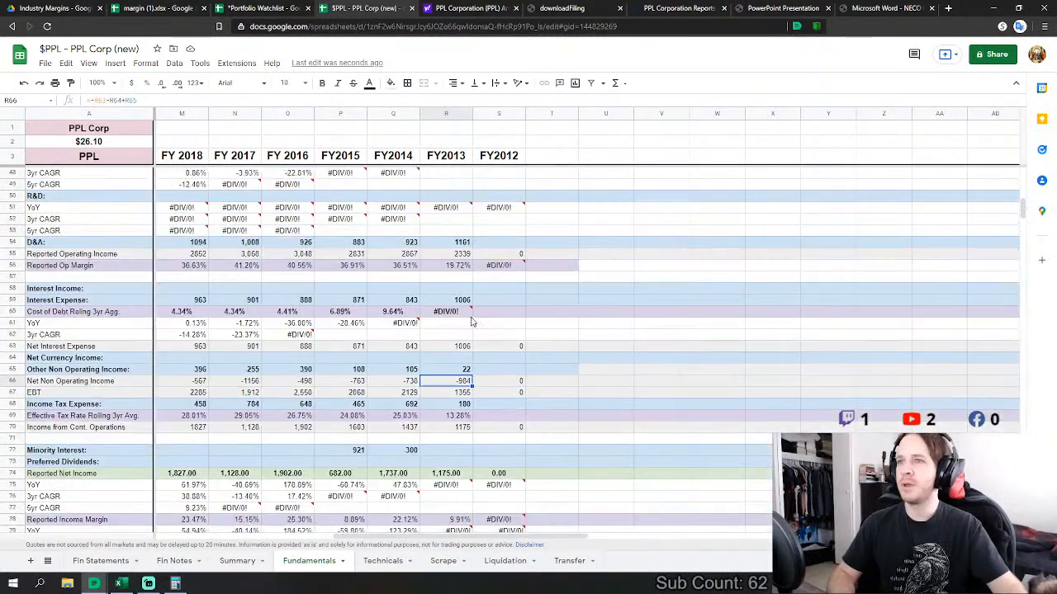
{"action": "scroll", "coordinate": [463, 298], "scroll_direction": "up", "scroll_amount": 2}
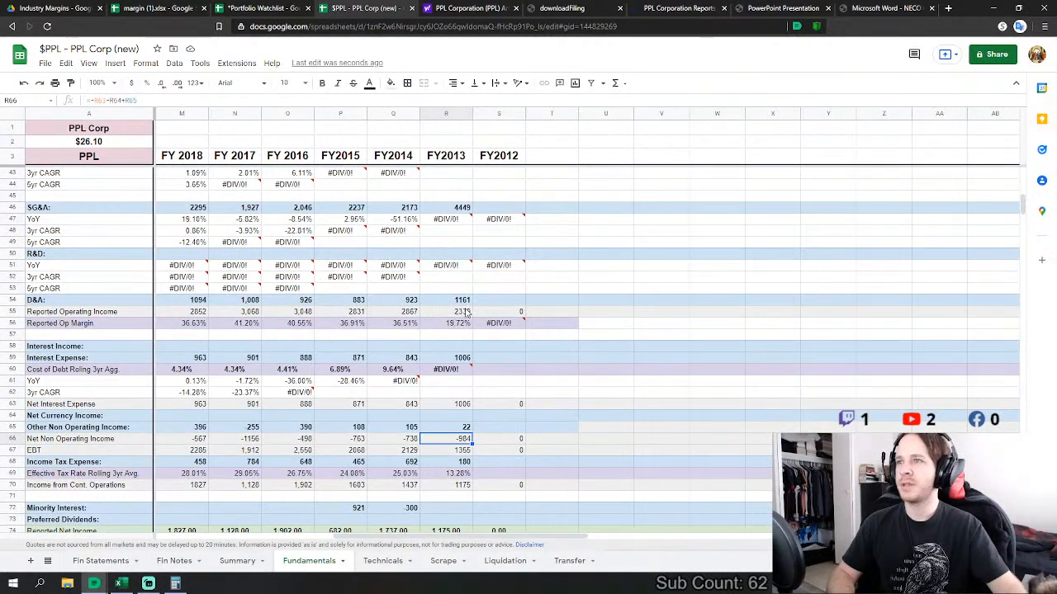
{"action": "left_click", "coordinate": [98, 561]}
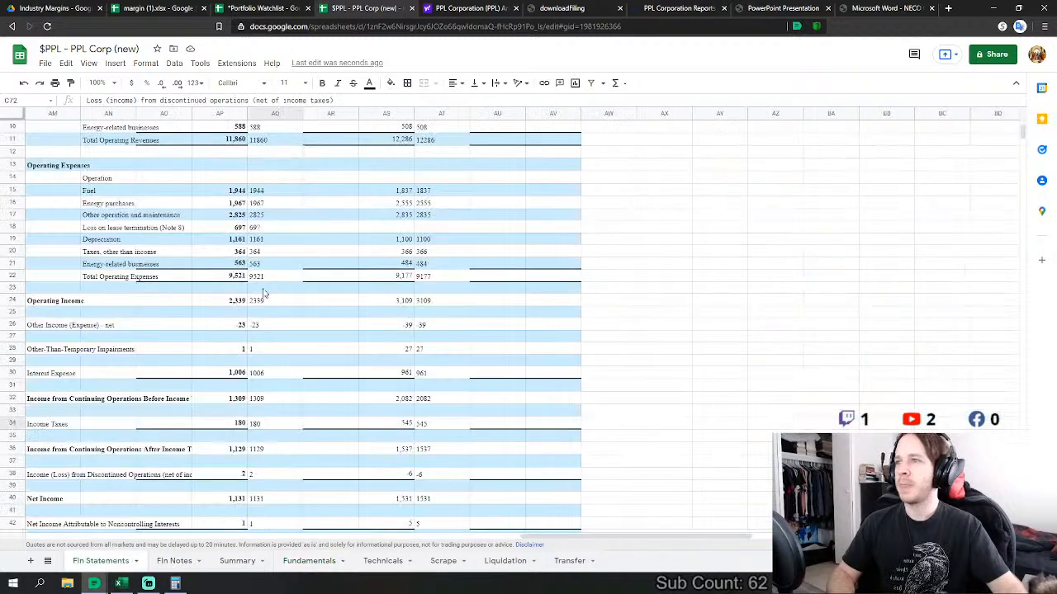
{"action": "left_click", "coordinate": [307, 561]}
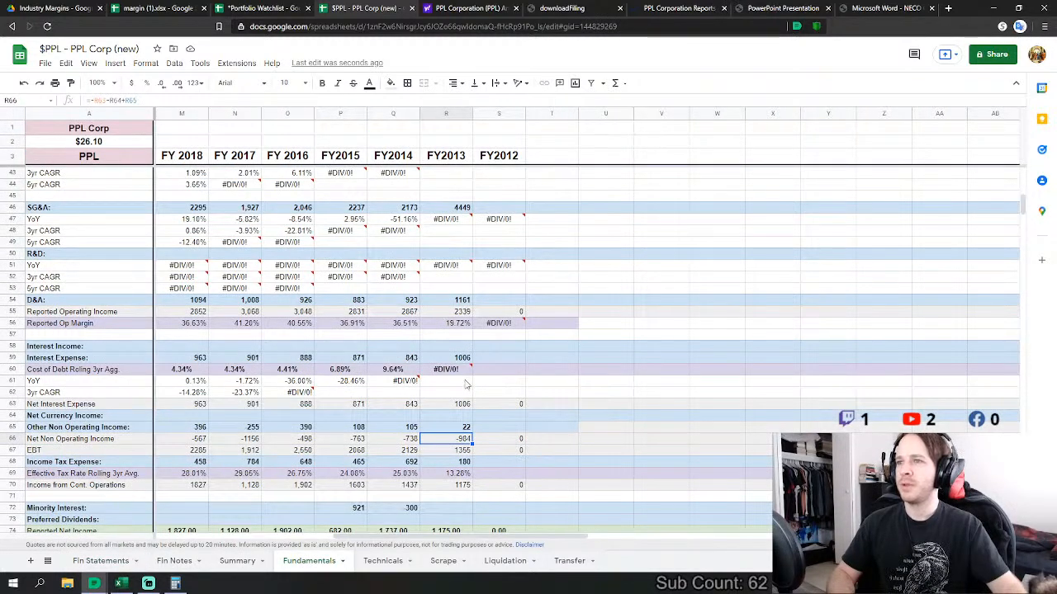
- Remove the leading minus sign before AQ28 in the FY2013 Other Non Operating Income formula in R65
{"action": "left_click", "coordinate": [446, 427]}
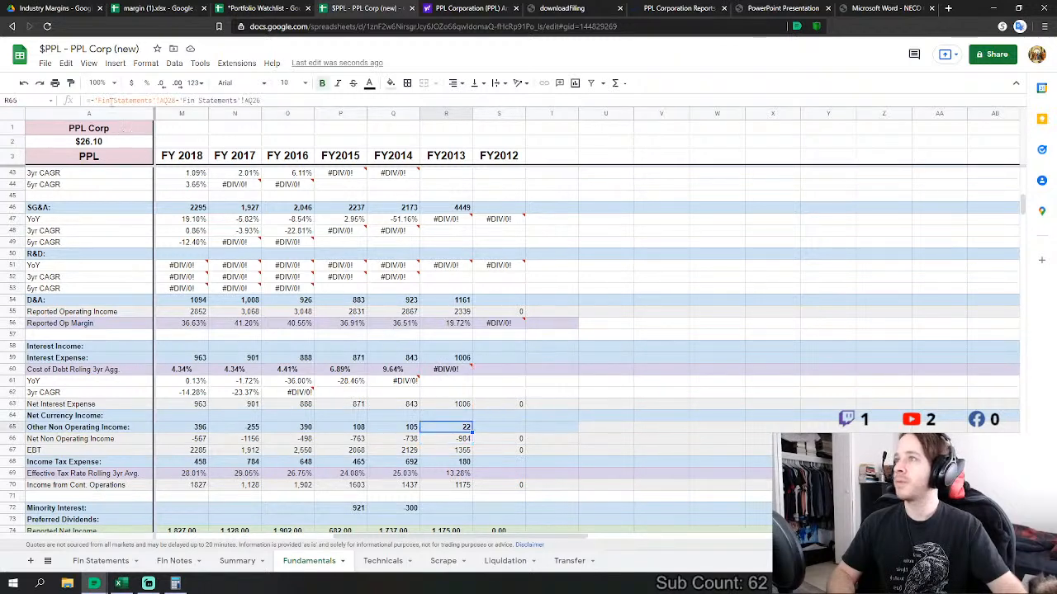
{"action": "left_click", "coordinate": [96, 101]}
{"action": "key", "text": "BackSpace"}
{"action": "key", "text": "Return"}
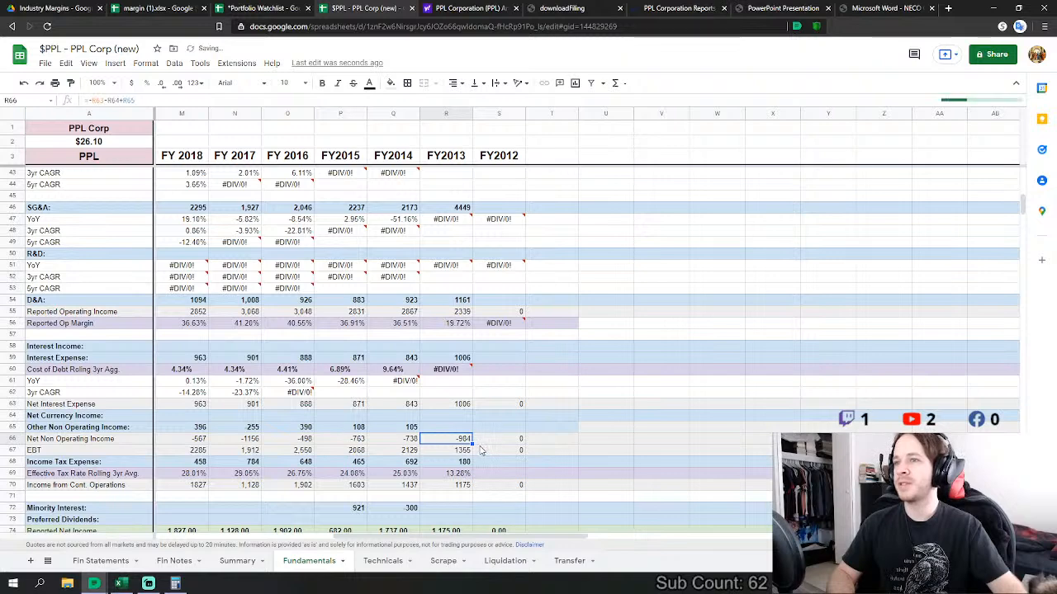
- Set FY2013 Minority Interest in R72 to minus the 2013 discontinued operations income minus noncontrolling interests from Fin Statements (-AQ38-AQ42)
{"action": "scroll", "coordinate": [459, 467], "scroll_direction": "down", "scroll_amount": 1}
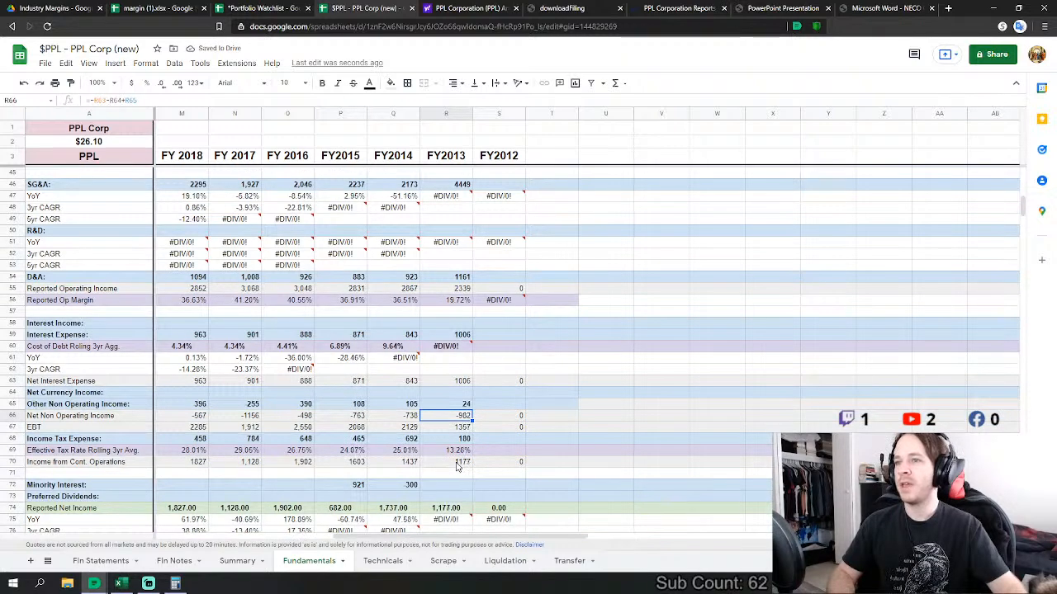
{"action": "left_click", "coordinate": [441, 488]}
{"action": "scroll", "coordinate": [441, 489], "scroll_direction": "down", "scroll_amount": 3}
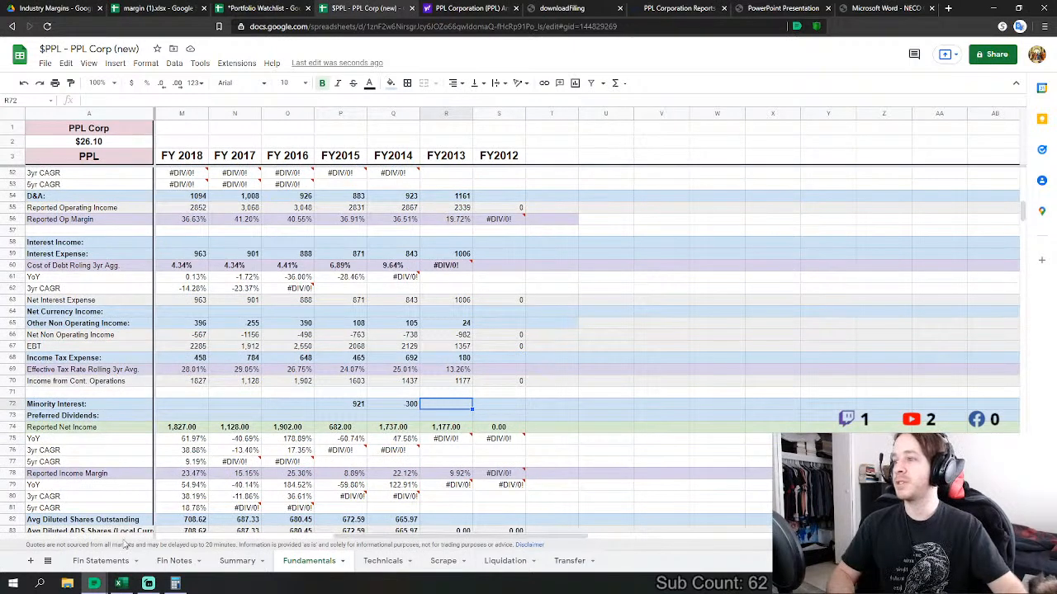
{"action": "left_click", "coordinate": [101, 561]}
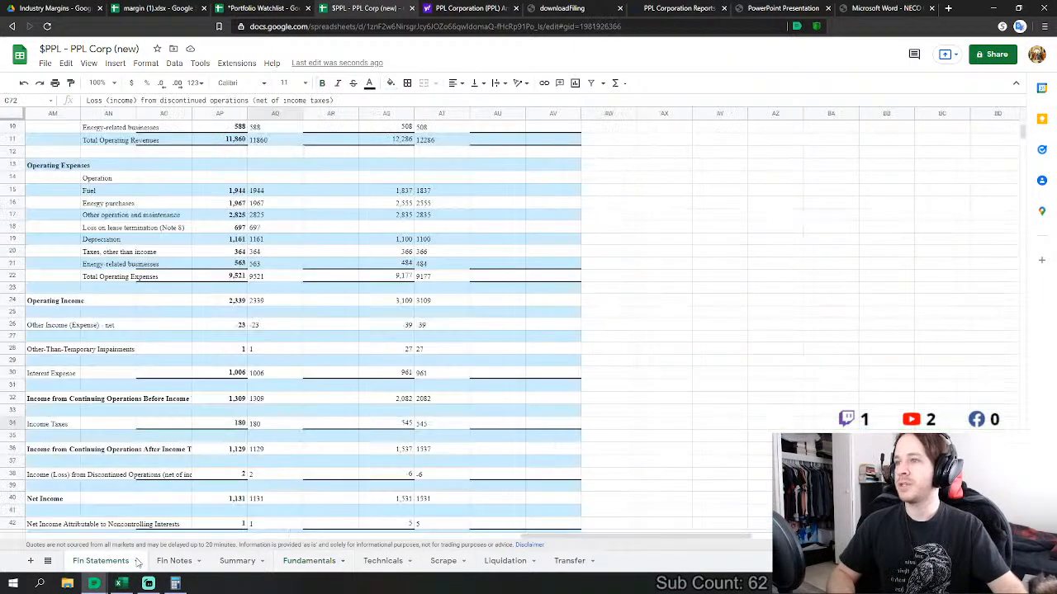
{"action": "scroll", "coordinate": [286, 515], "scroll_direction": "down", "scroll_amount": 2}
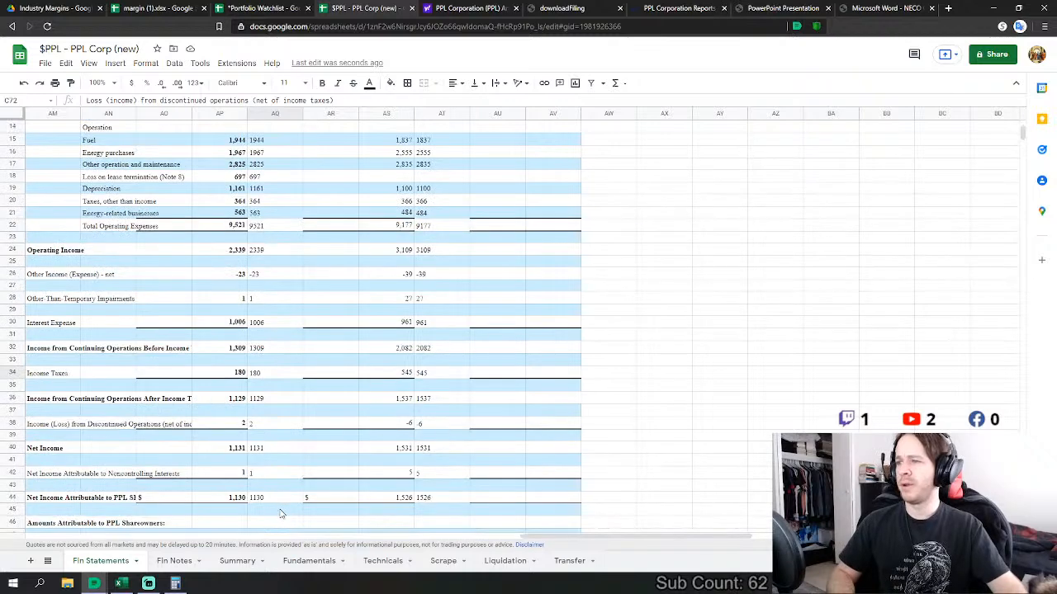
{"action": "left_click", "coordinate": [322, 562]}
{"action": "scroll", "coordinate": [456, 475], "scroll_direction": "down", "scroll_amount": 2}
{"action": "type", "text": "="}
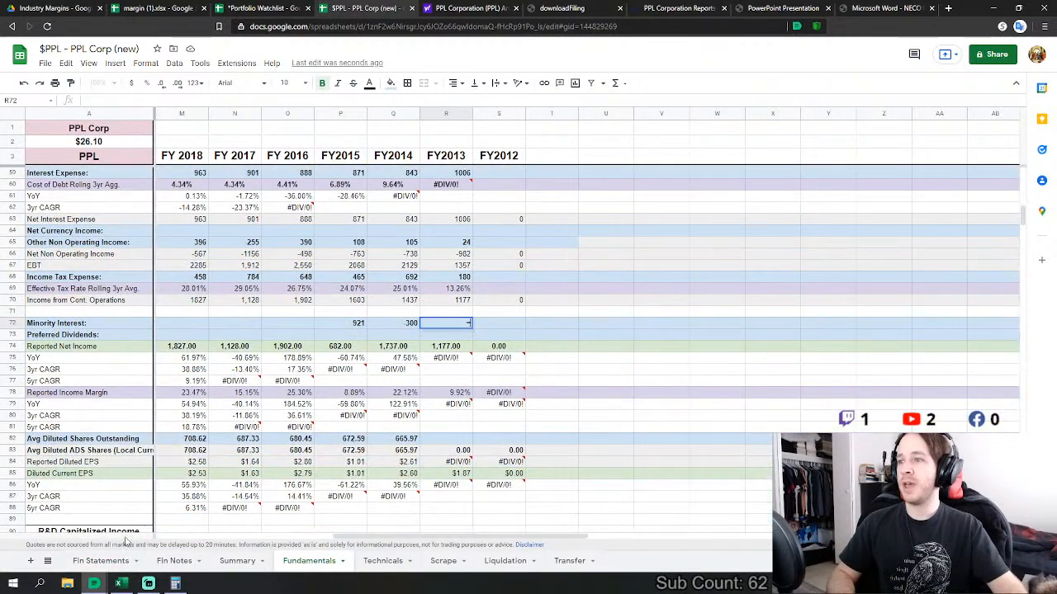
{"action": "left_click", "coordinate": [101, 561]}
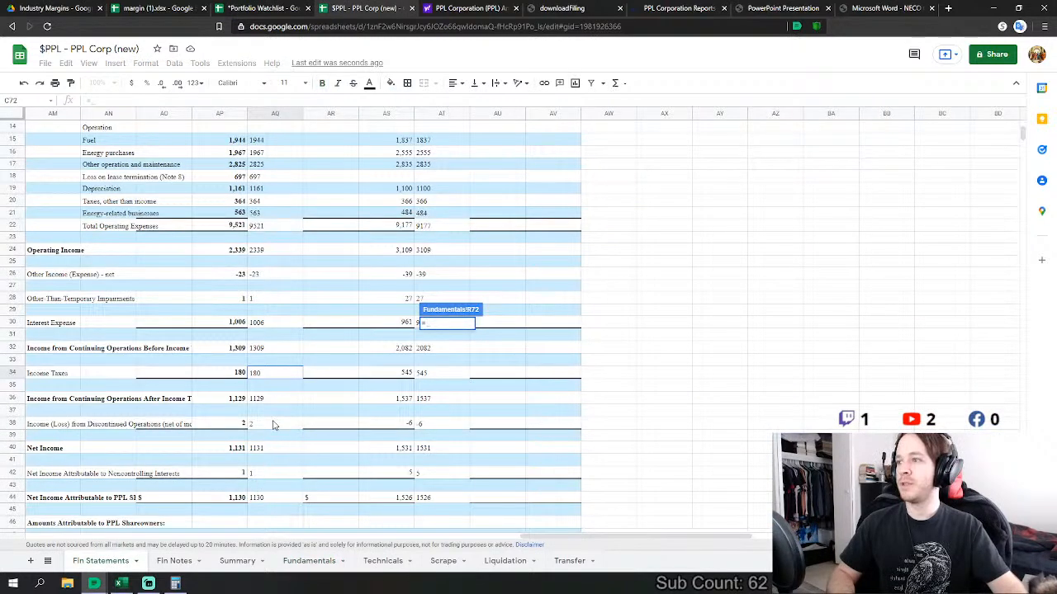
{"action": "left_click", "coordinate": [275, 425]}
{"action": "left_click", "coordinate": [268, 473]}
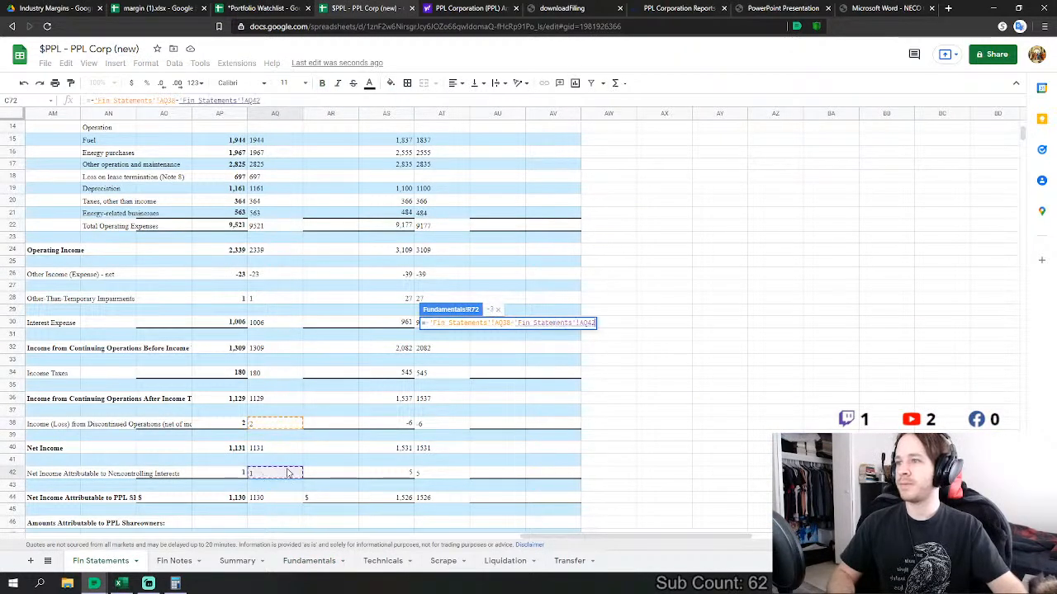
{"action": "key", "text": "Return"}
- Change the FY2013 Other Non Operating Income formula in R65 to subtract Fin Statements AQ28 and add AQ26
{"action": "scroll", "coordinate": [441, 347], "scroll_direction": "up", "scroll_amount": 2}
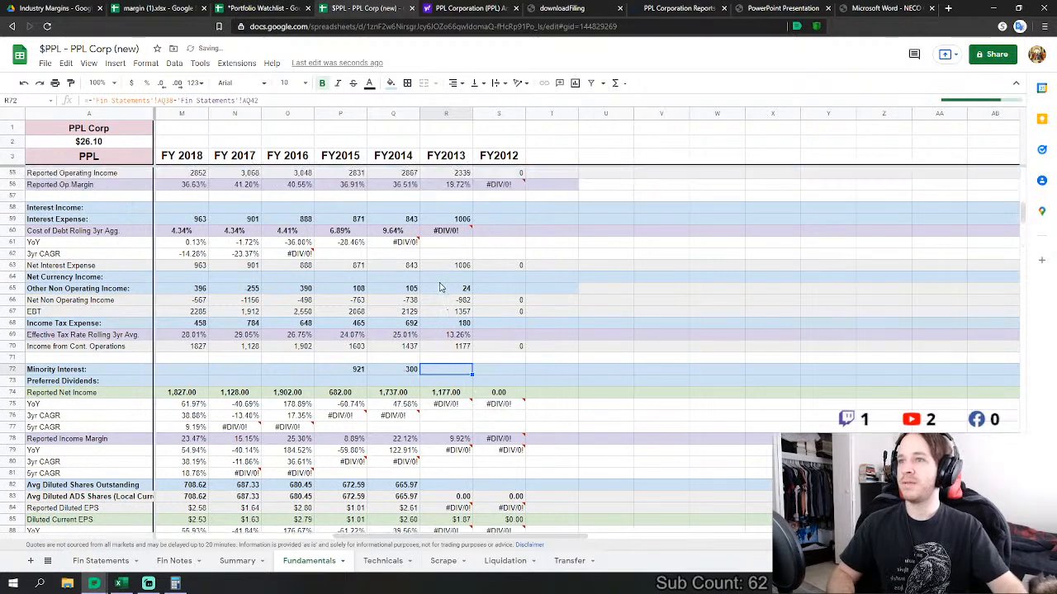
{"action": "scroll", "coordinate": [440, 287], "scroll_direction": "up", "scroll_amount": 2}
{"action": "left_click", "coordinate": [448, 322]}
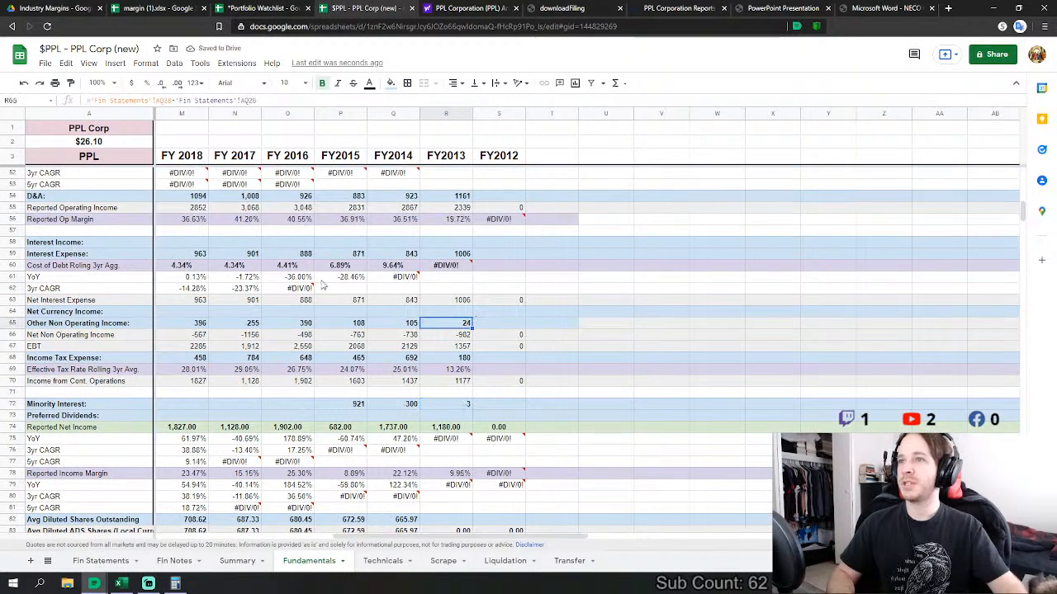
{"action": "left_click", "coordinate": [175, 100]}
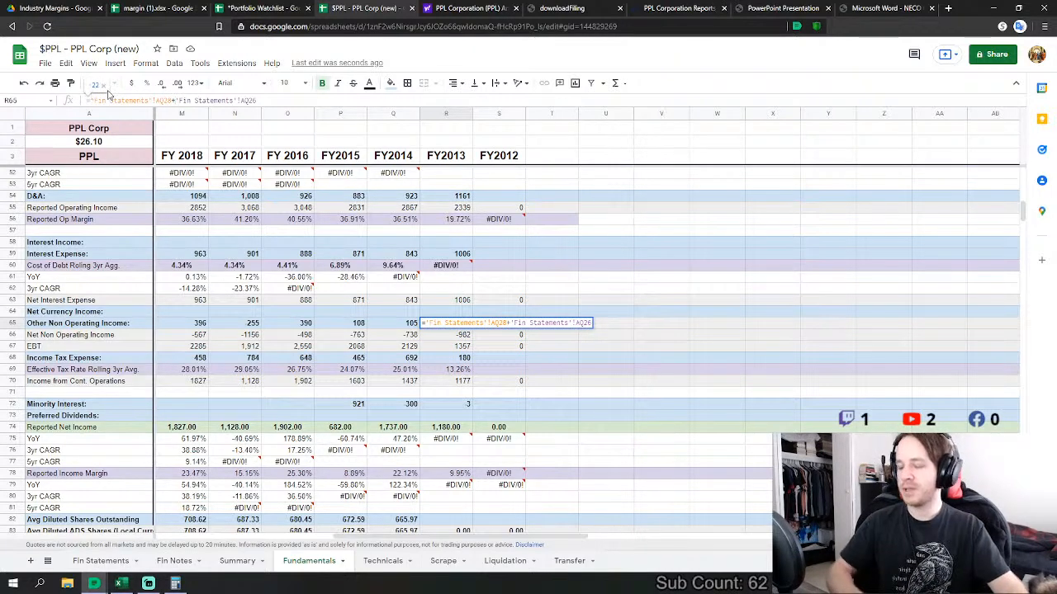
{"action": "type", "text": "-"}
{"action": "key", "text": "Return"}
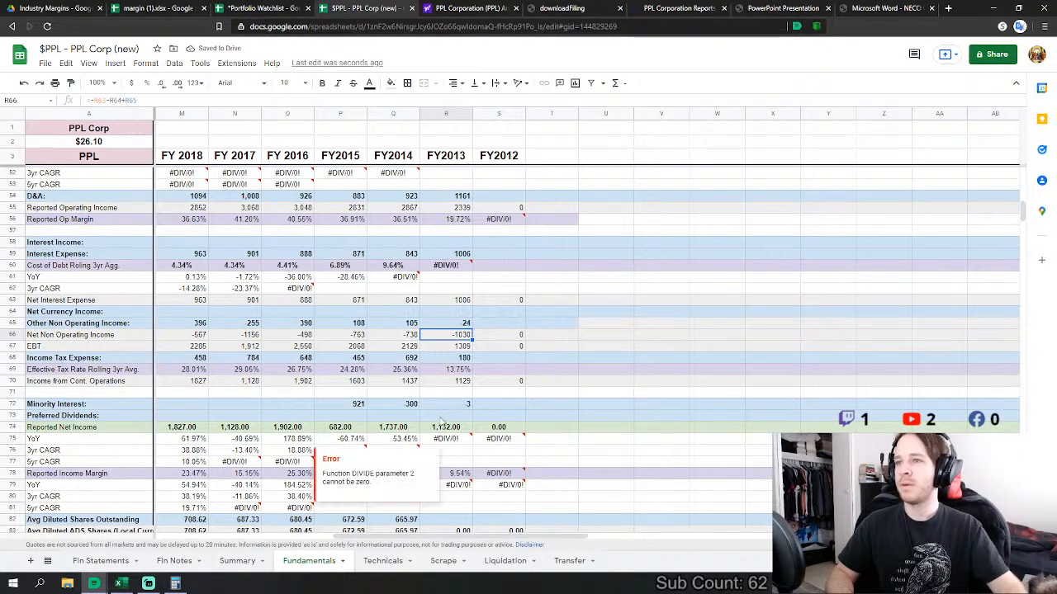
- Correct the signs in the FY2013 Minority Interest formula in R72 to subtract Fin Statements AQ38 and add AQ42
{"action": "left_click", "coordinate": [445, 404]}
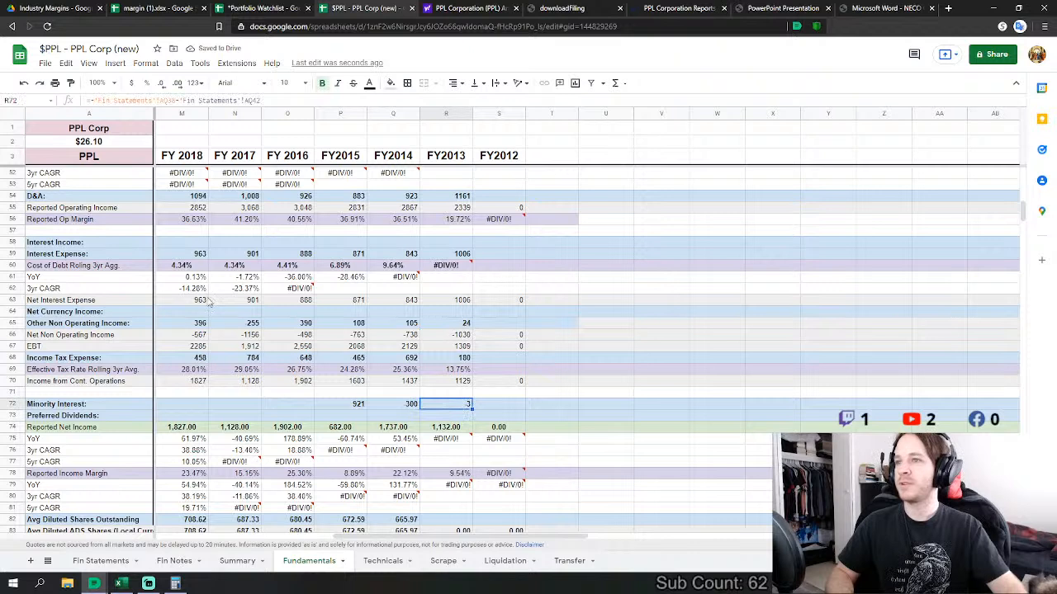
{"action": "left_click", "coordinate": [94, 101]}
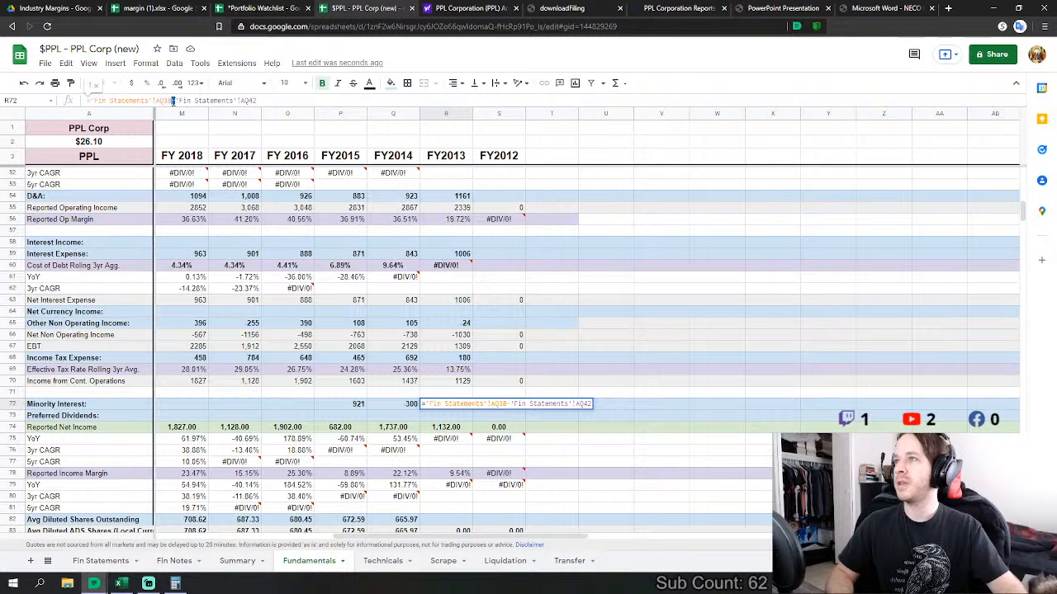
{"action": "key", "text": "Return"}
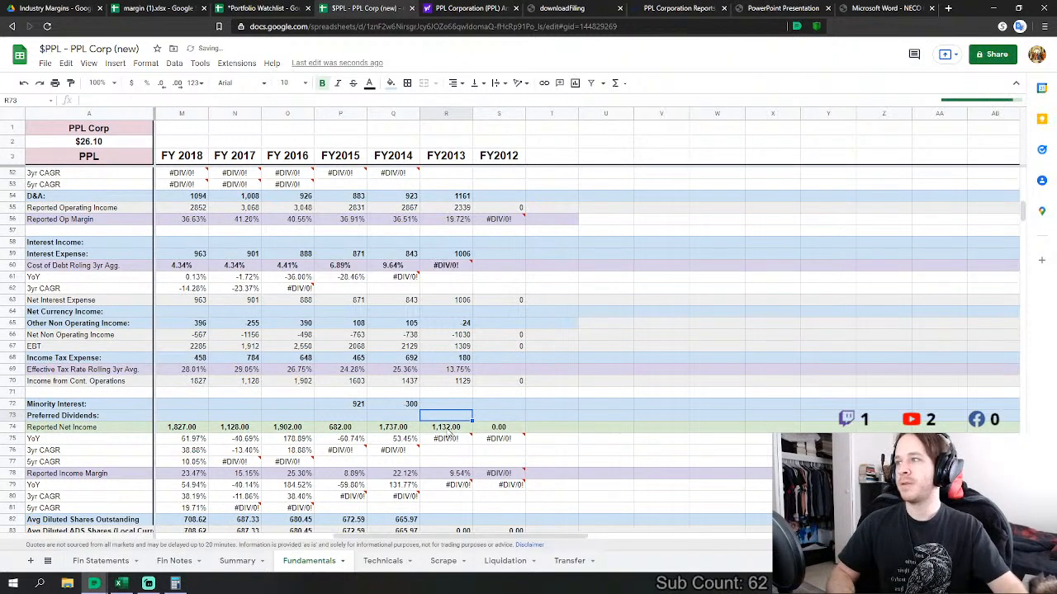
{"action": "left_click", "coordinate": [100, 562]}
{"action": "scroll", "coordinate": [304, 473], "scroll_direction": "down", "scroll_amount": 1}
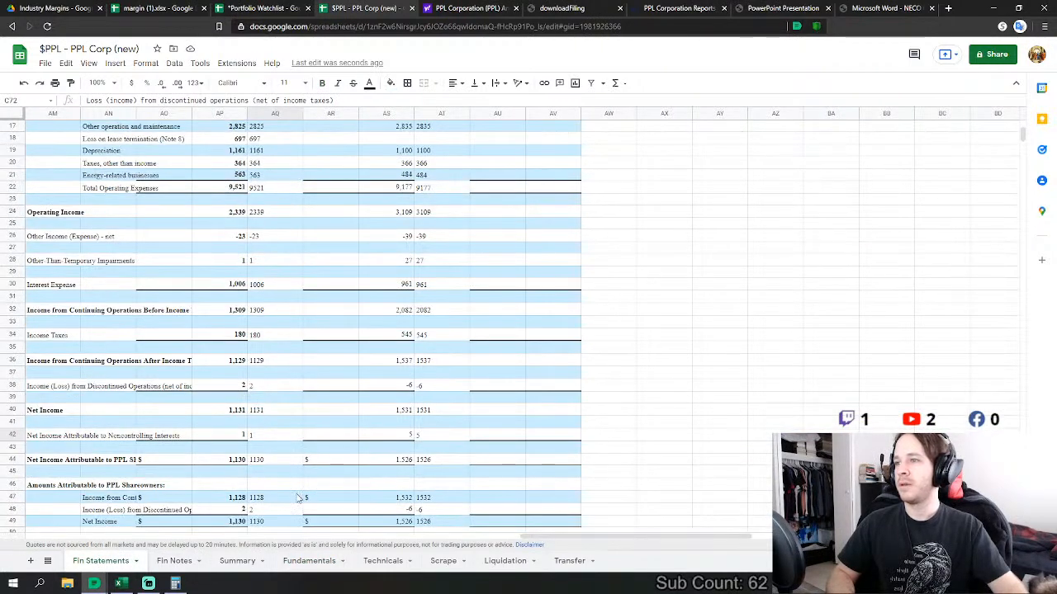
{"action": "left_click", "coordinate": [307, 561]}
{"action": "left_click", "coordinate": [447, 400]}
{"action": "left_click", "coordinate": [92, 100]}
{"action": "type", "text": "-"}
{"action": "key", "text": "Return"}
- Compare FY2013 Minority Interest and Reported Net Income on Fundamentals with the 2013 net income lines in Fin Statements
{"action": "left_click", "coordinate": [115, 562]}
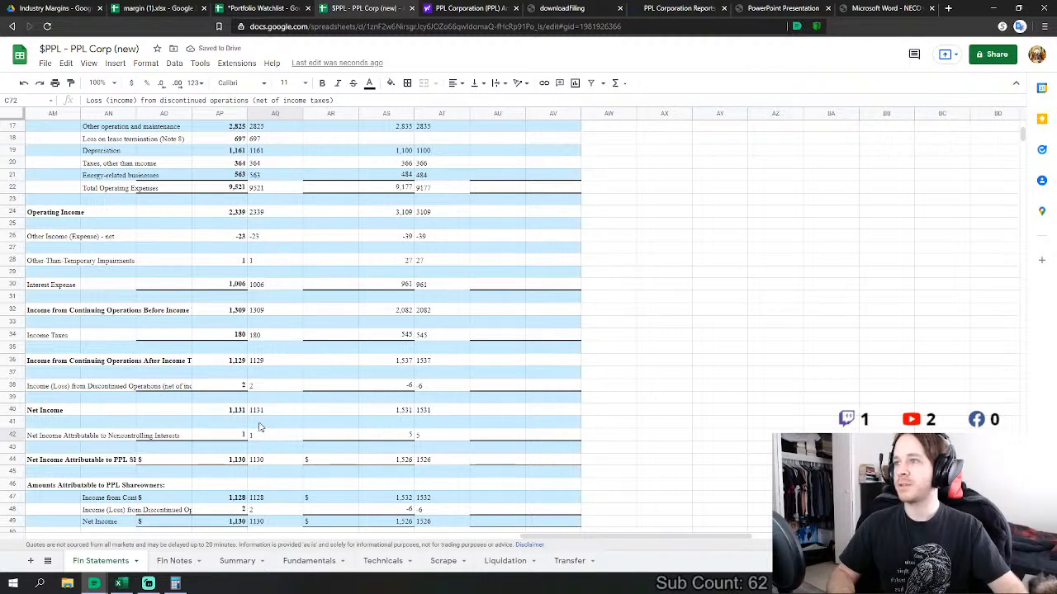
{"action": "left_click", "coordinate": [309, 562]}
{"action": "left_click", "coordinate": [94, 563]}
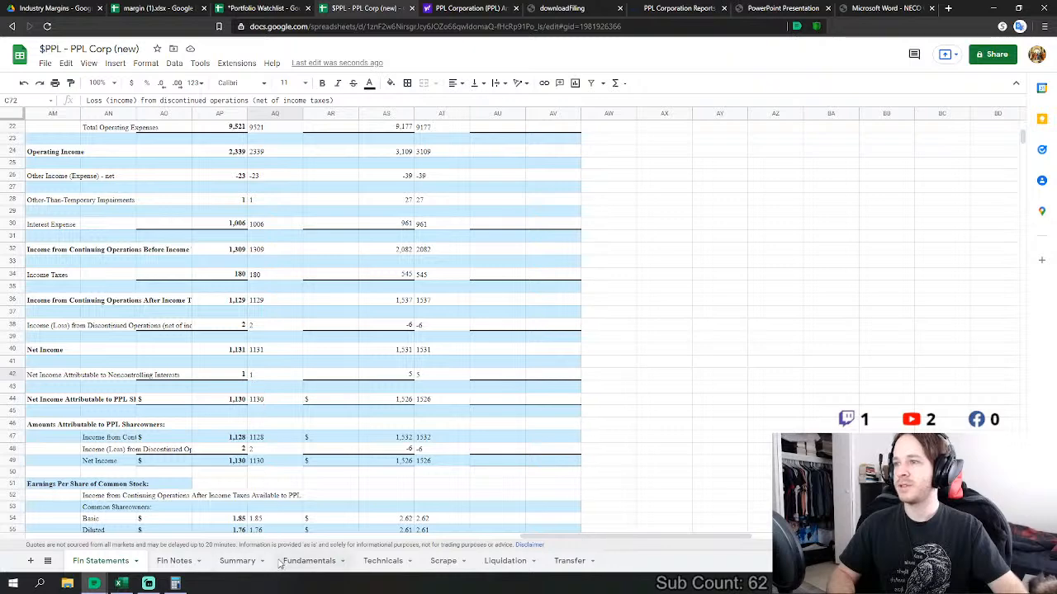
{"action": "left_click", "coordinate": [309, 561]}
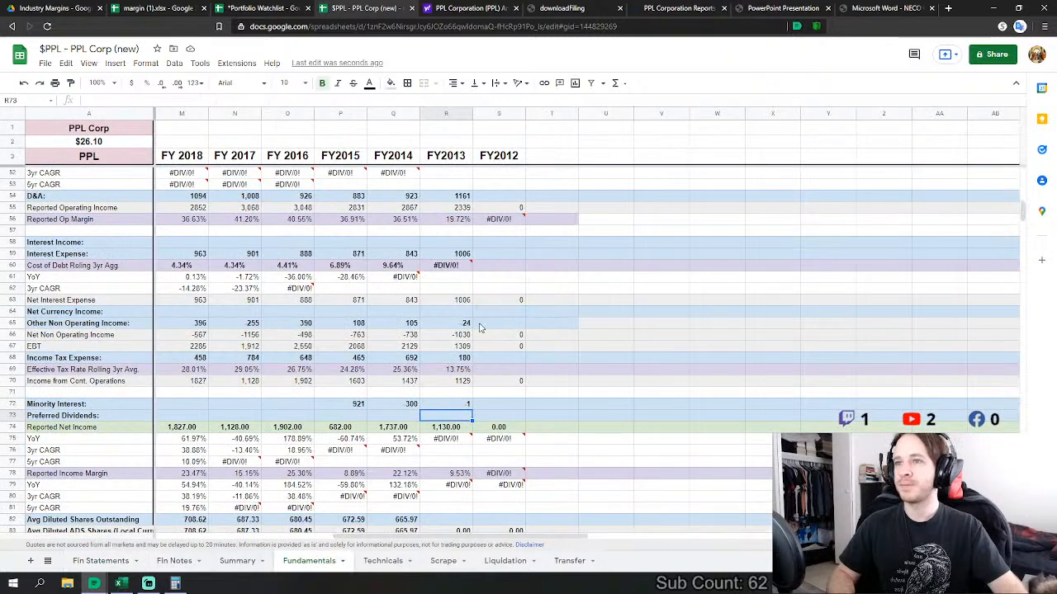
{"action": "left_click", "coordinate": [441, 407]}
{"action": "left_click", "coordinate": [438, 428]}
- Link FY2013 Avg Diluted Shares Outstanding in R82 to the 2013 diluted weighted-average shares in Fin Statements AQ64, divided by 1000
{"action": "scroll", "coordinate": [434, 265], "scroll_direction": "down", "scroll_amount": 4}
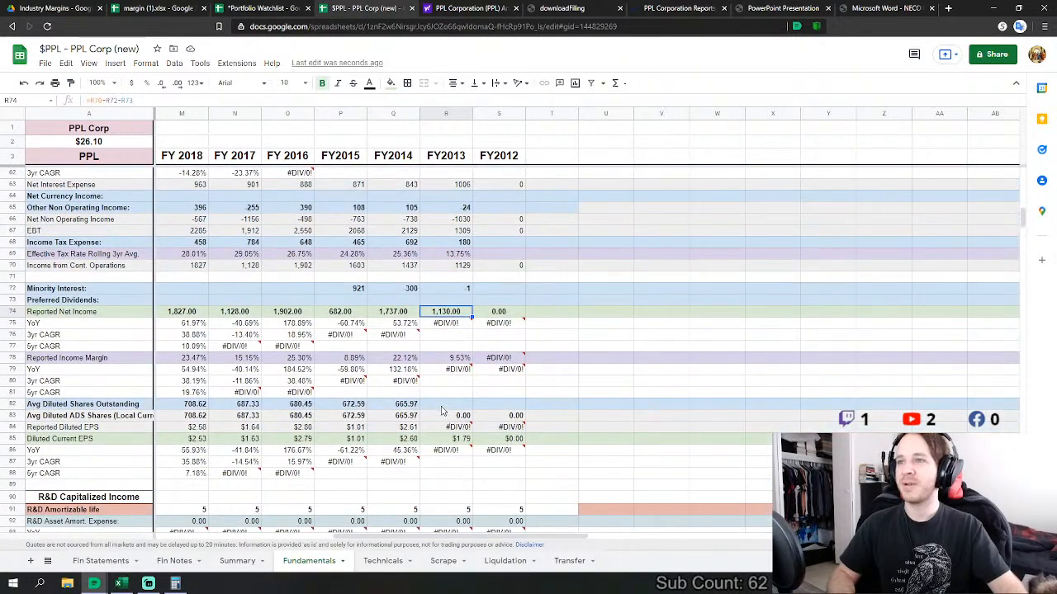
{"action": "left_click", "coordinate": [442, 406]}
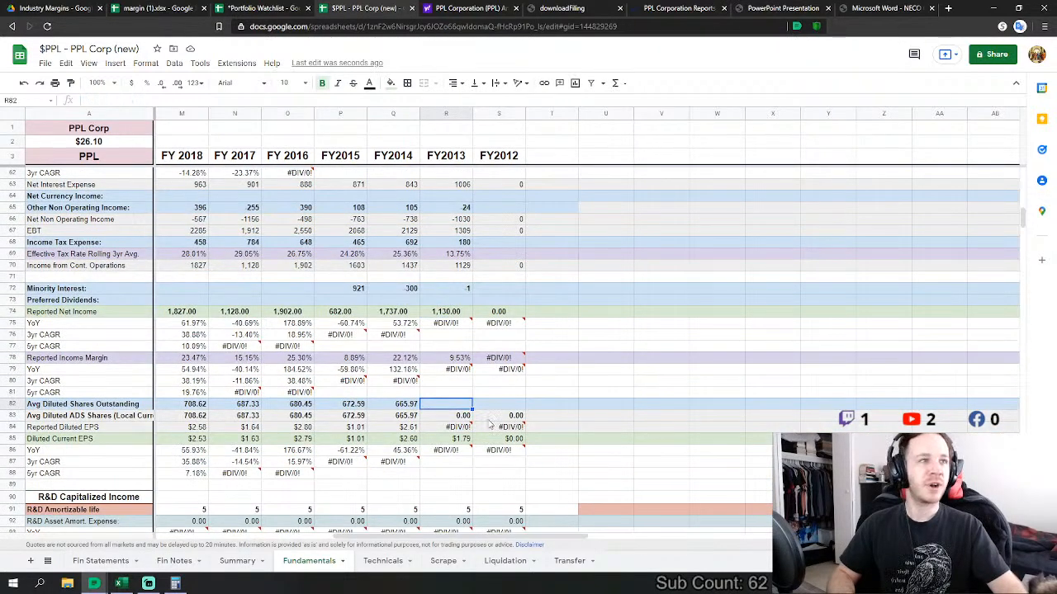
{"action": "scroll", "coordinate": [413, 421], "scroll_direction": "down", "scroll_amount": 1}
{"action": "type", "text": "="}
{"action": "left_click", "coordinate": [100, 560]}
{"action": "scroll", "coordinate": [292, 358], "scroll_direction": "down", "scroll_amount": 5}
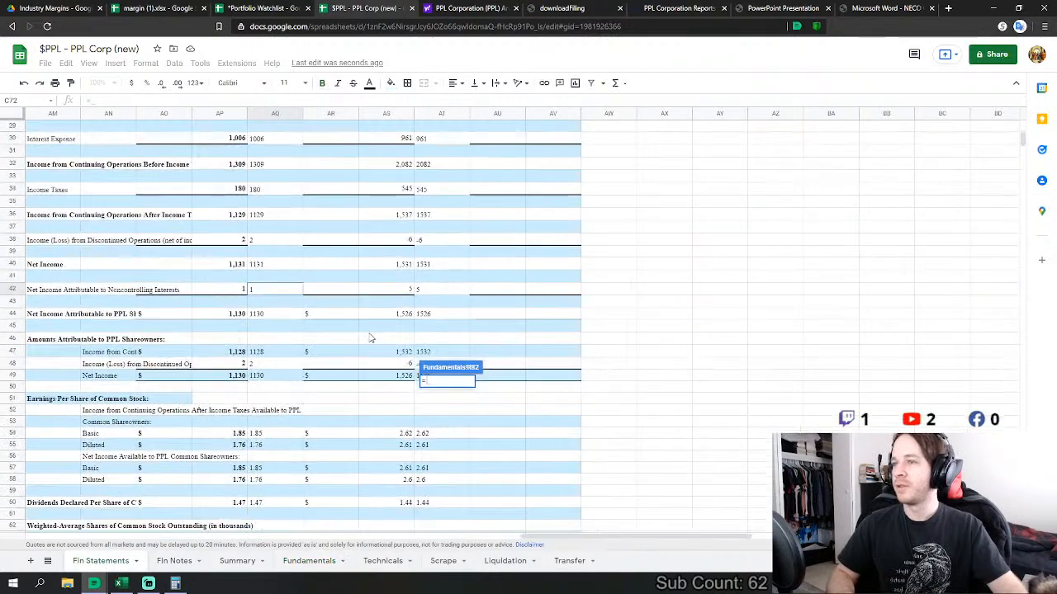
{"action": "left_click", "coordinate": [290, 364]}
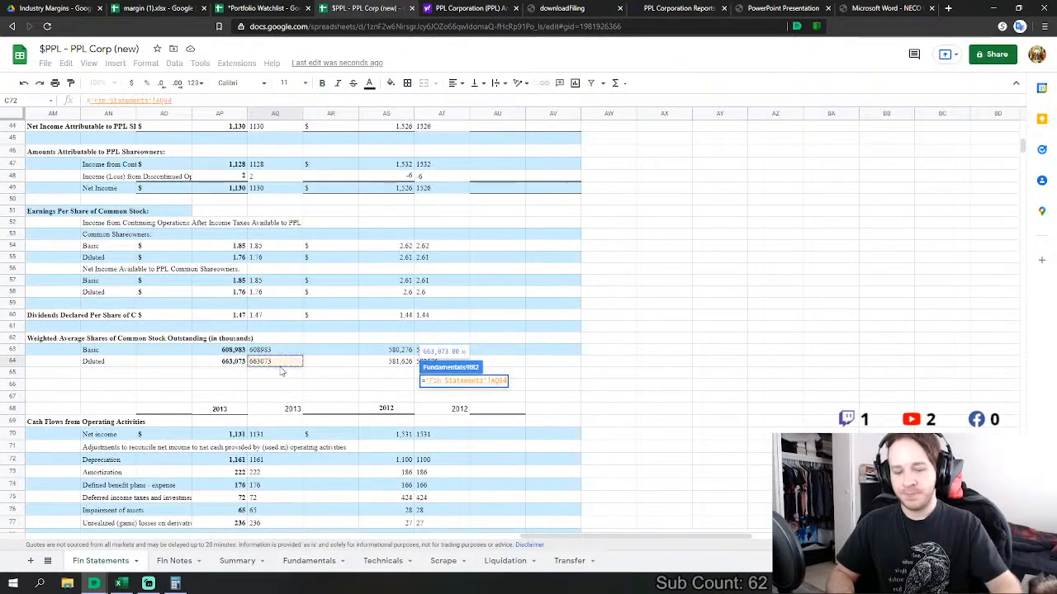
{"action": "type", "text": "/1000"}
{"action": "key", "text": "Return"}
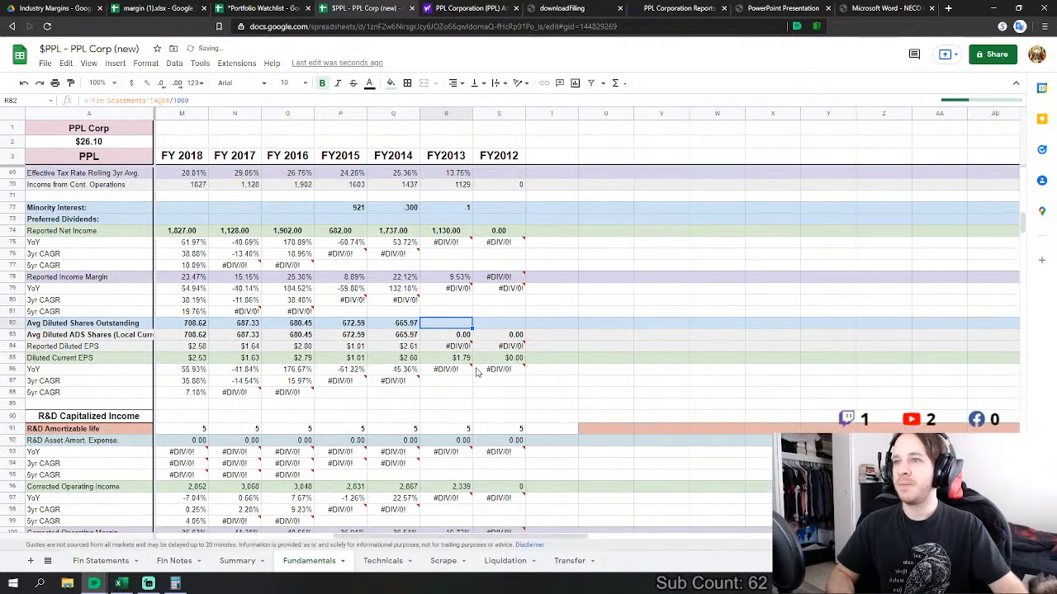
{"action": "left_click", "coordinate": [478, 370]}
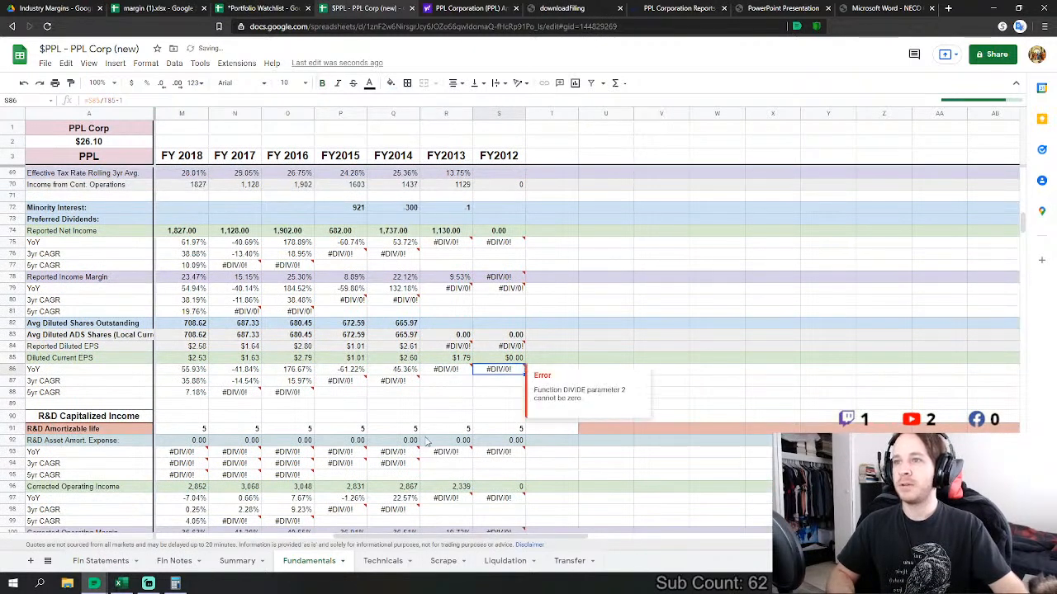
{"action": "left_click", "coordinate": [408, 393]}
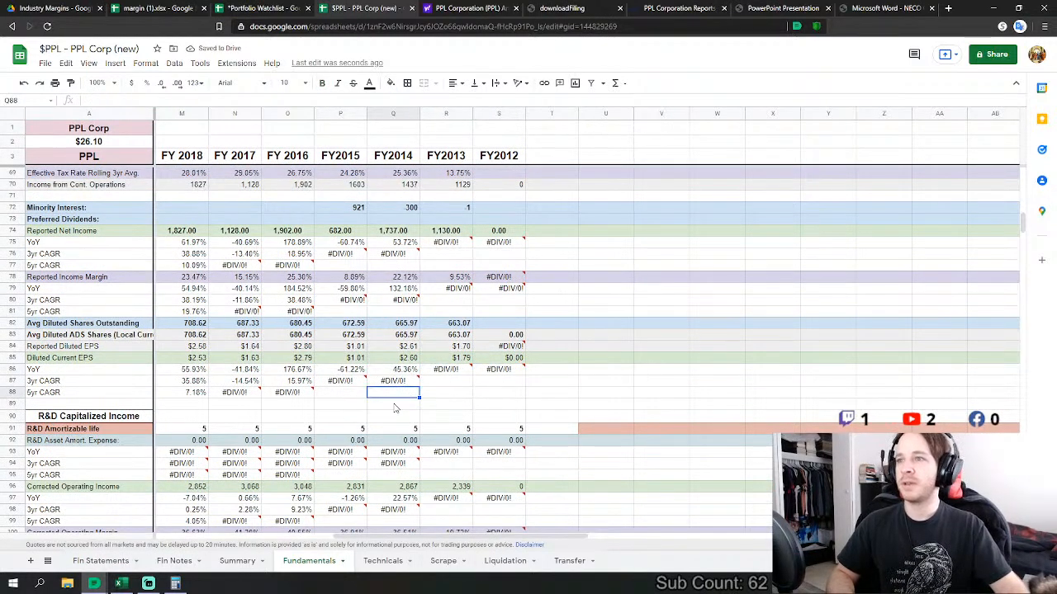
- Set FY2013 CF Depreciation & Amortization in R127 to the 2013 depreciation plus amortization from Fin Statements (AQ72+AQ73)
{"action": "scroll", "coordinate": [393, 409], "scroll_direction": "down", "scroll_amount": 15}
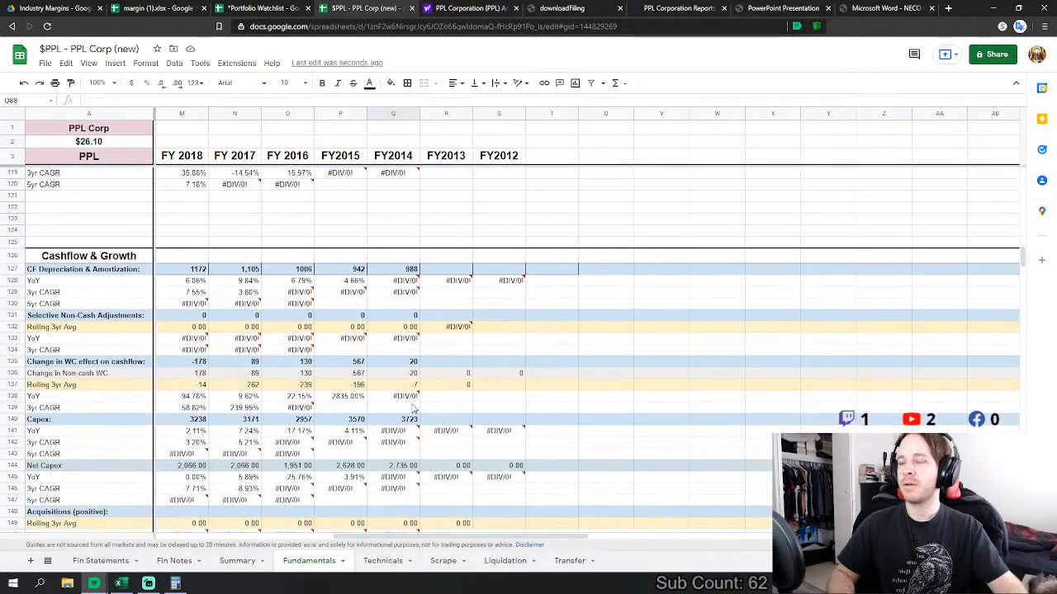
{"action": "left_click", "coordinate": [467, 271]}
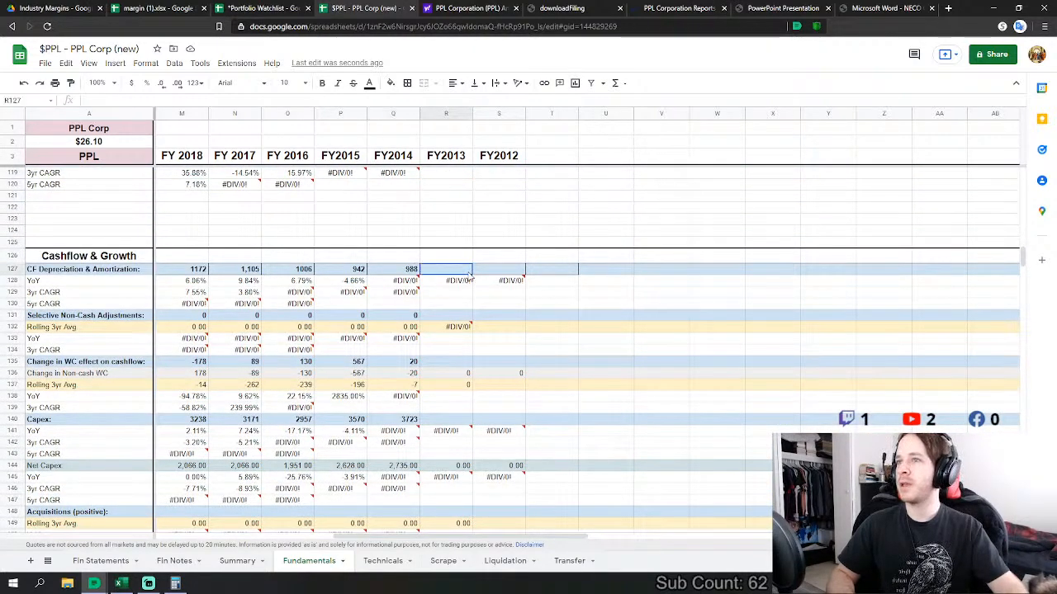
{"action": "key", "text": "Return"}
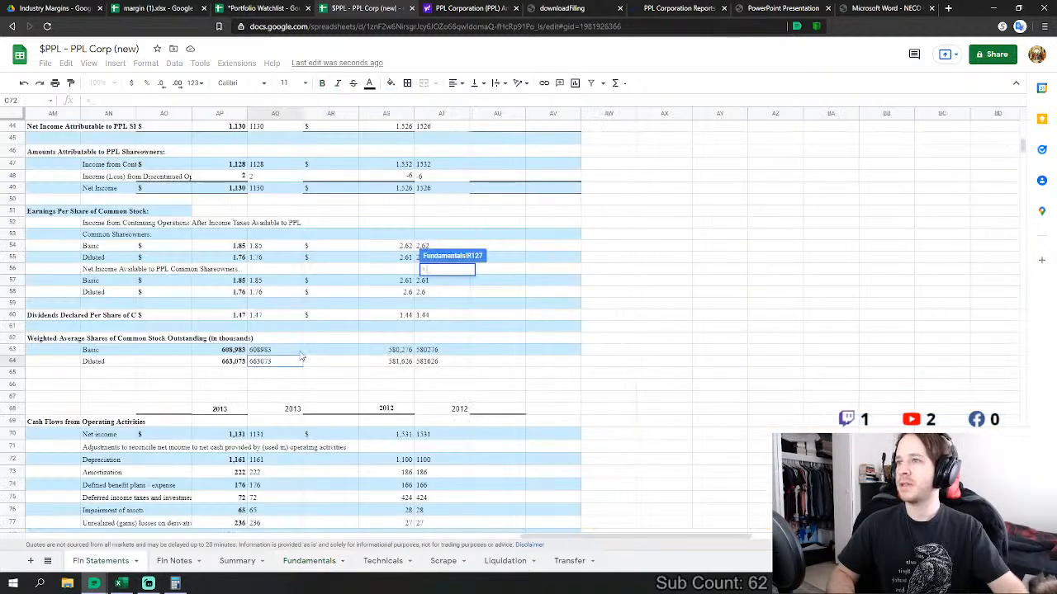
{"action": "scroll", "coordinate": [296, 361], "scroll_direction": "down", "scroll_amount": 5}
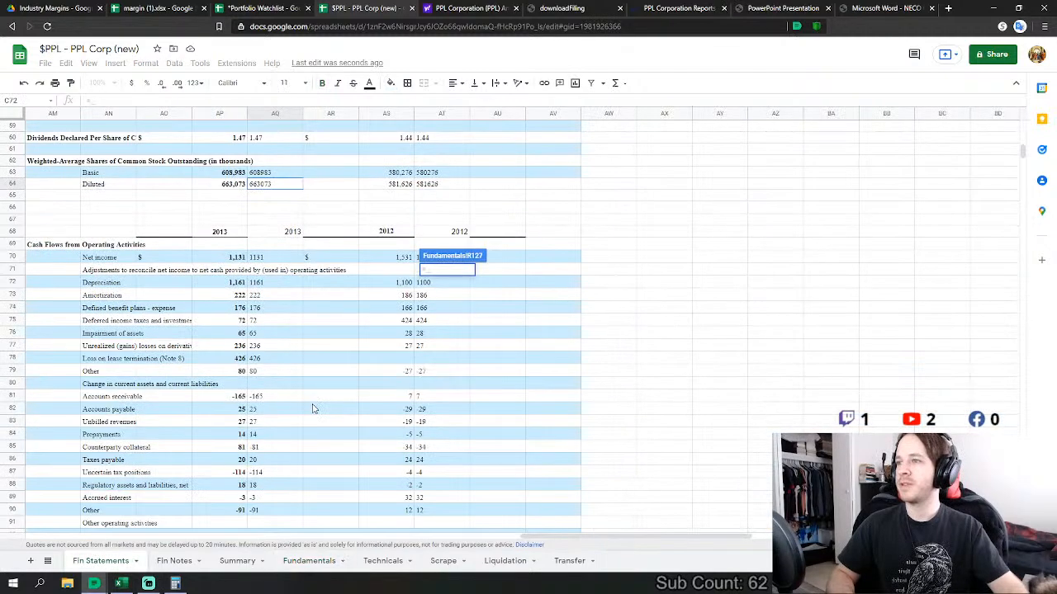
{"action": "type", "text": "="}
{"action": "left_click", "coordinate": [279, 285]}
{"action": "type", "text": "+"}
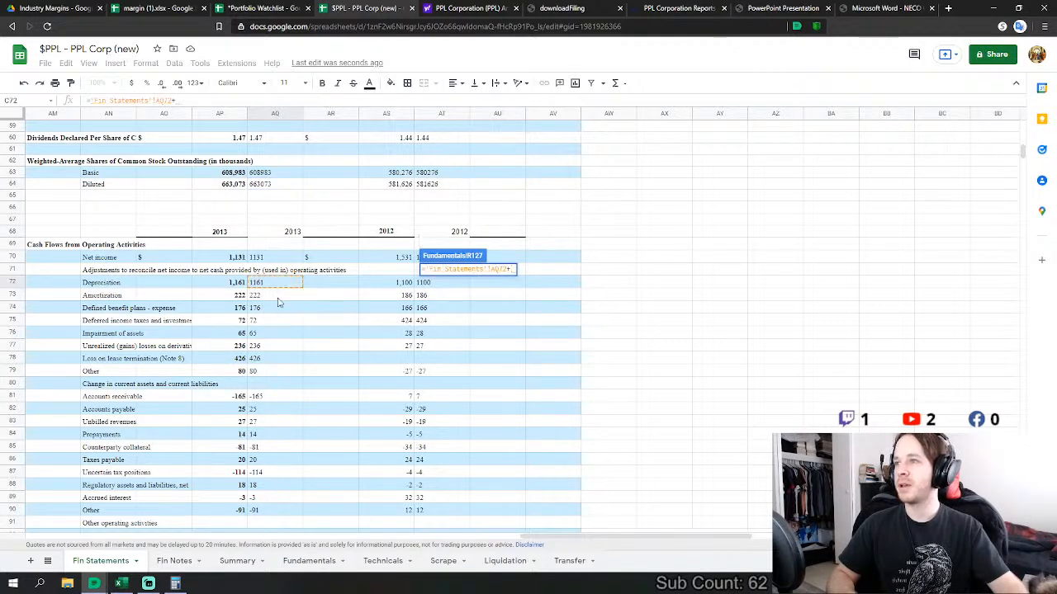
{"action": "left_click", "coordinate": [276, 296]}
{"action": "key", "text": "Return"}
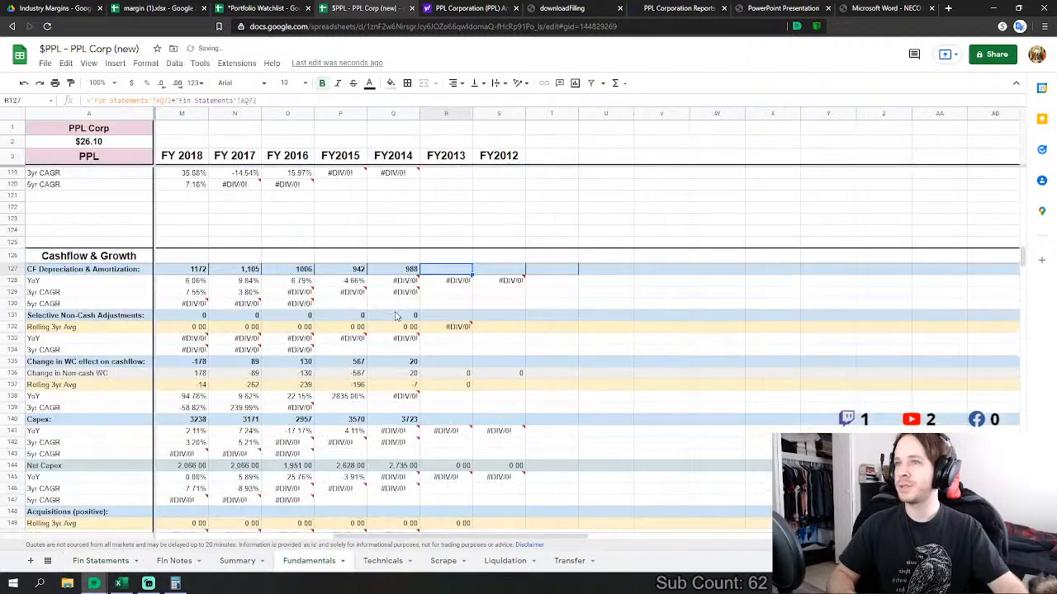
- Set FY2013 Selective Non-Cash Adjustments to 0 and Change in WC in R135 to the sum of Fin Statements AQ81:AQ94
{"action": "left_click", "coordinate": [440, 322]}
{"action": "left_click", "coordinate": [450, 365]}
{"action": "type", "text": "=sum"}
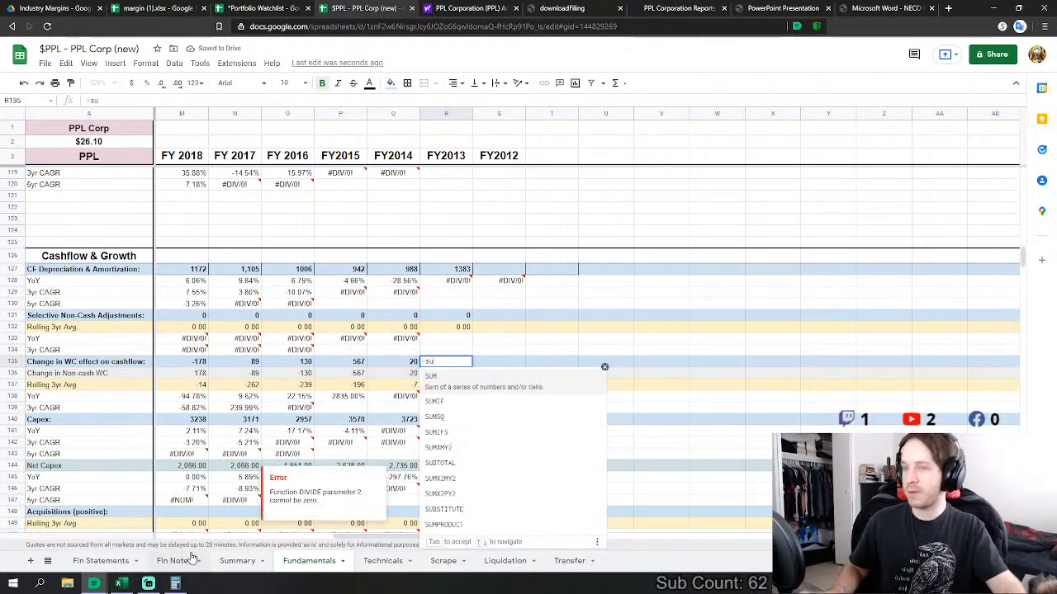
{"action": "key", "text": "Tab"}
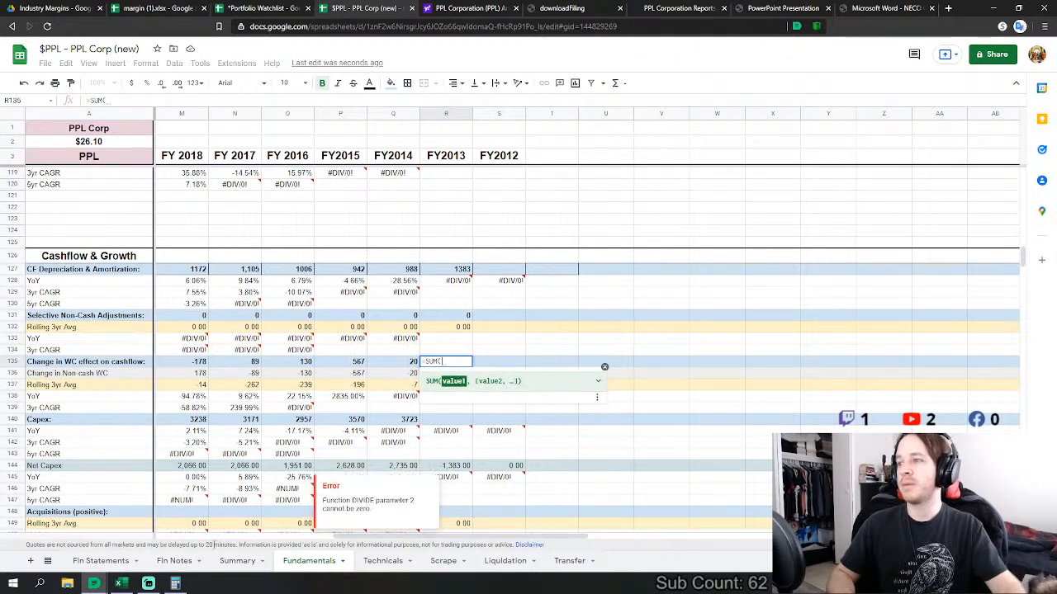
{"action": "left_click", "coordinate": [98, 560]}
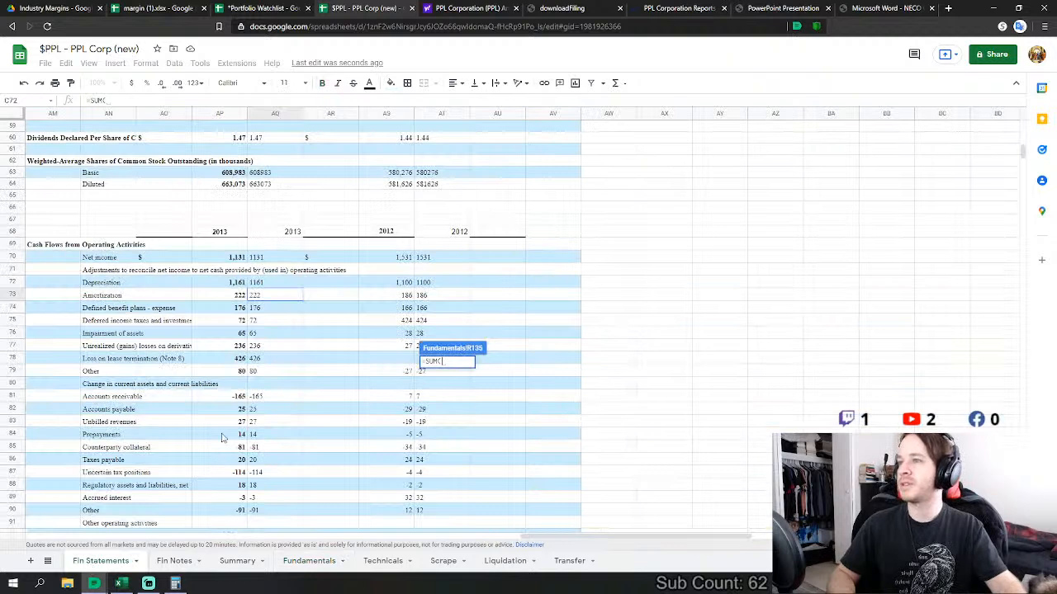
{"action": "scroll", "coordinate": [237, 421], "scroll_direction": "down", "scroll_amount": 1}
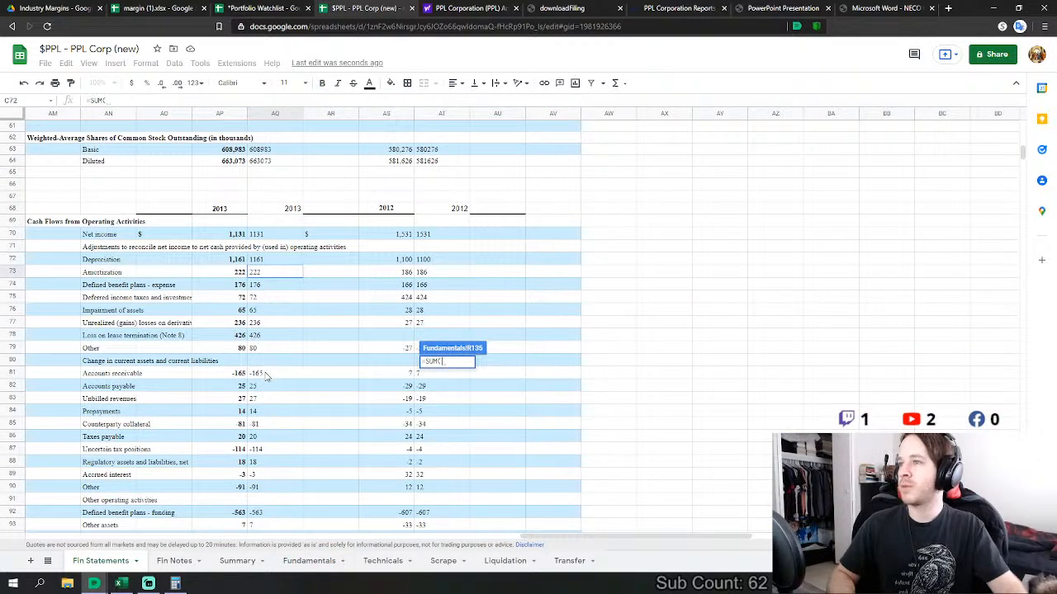
{"action": "mouse_move", "coordinate": [256, 375]}
{"action": "left_mouse_down"}
{"action": "mouse_move", "coordinate": [250, 469]}
{"action": "mouse_move", "coordinate": [298, 448]}
{"action": "mouse_move", "coordinate": [267, 491]}
{"action": "mouse_move", "coordinate": [255, 486]}
{"action": "left_mouse_up"}
{"action": "scroll", "coordinate": [250, 469], "scroll_direction": "down", "scroll_amount": 2}
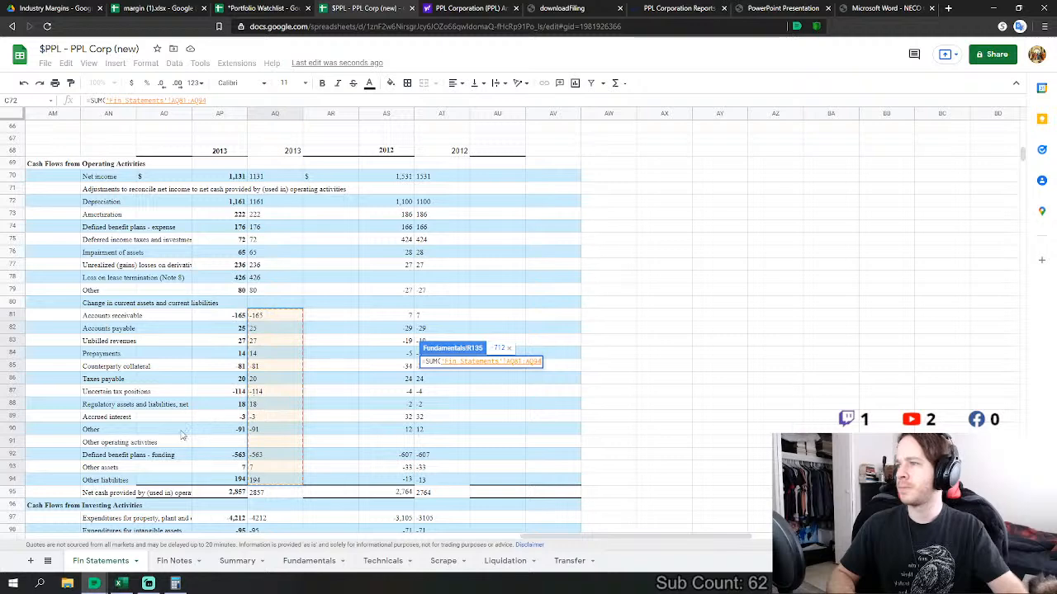
{"action": "scroll", "coordinate": [294, 430], "scroll_direction": "down", "scroll_amount": 2}
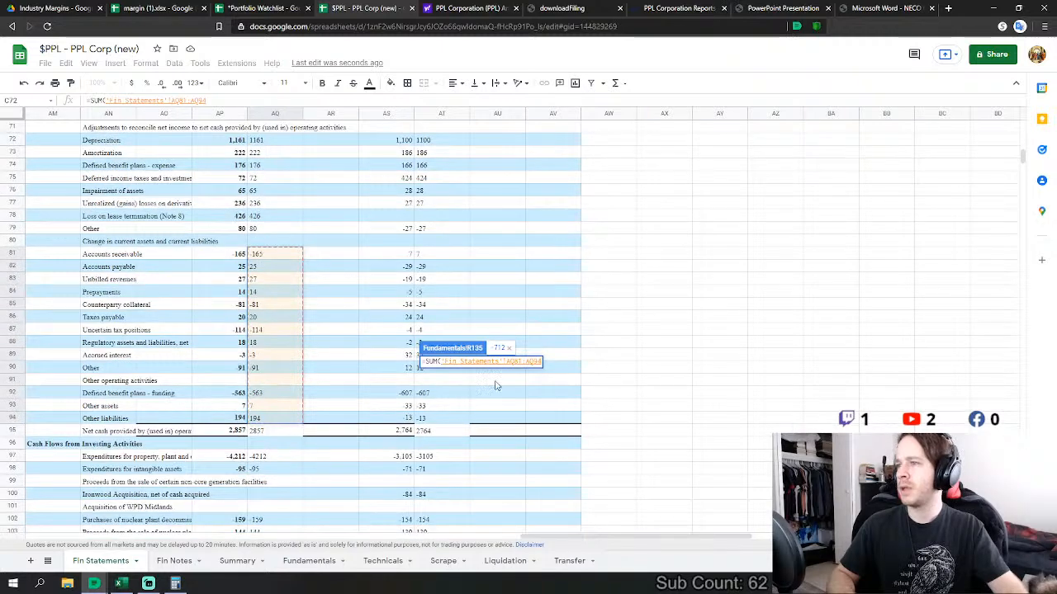
{"action": "key", "text": "Return"}
- Set FY2013 Capex in R140 to the 2013 property and intangible expenditures from Fin Statements, with signs reversed (-AQ97-AQ98)
{"action": "left_click", "coordinate": [446, 338]}
{"action": "type", "text": "="}
{"action": "left_click", "coordinate": [101, 561]}
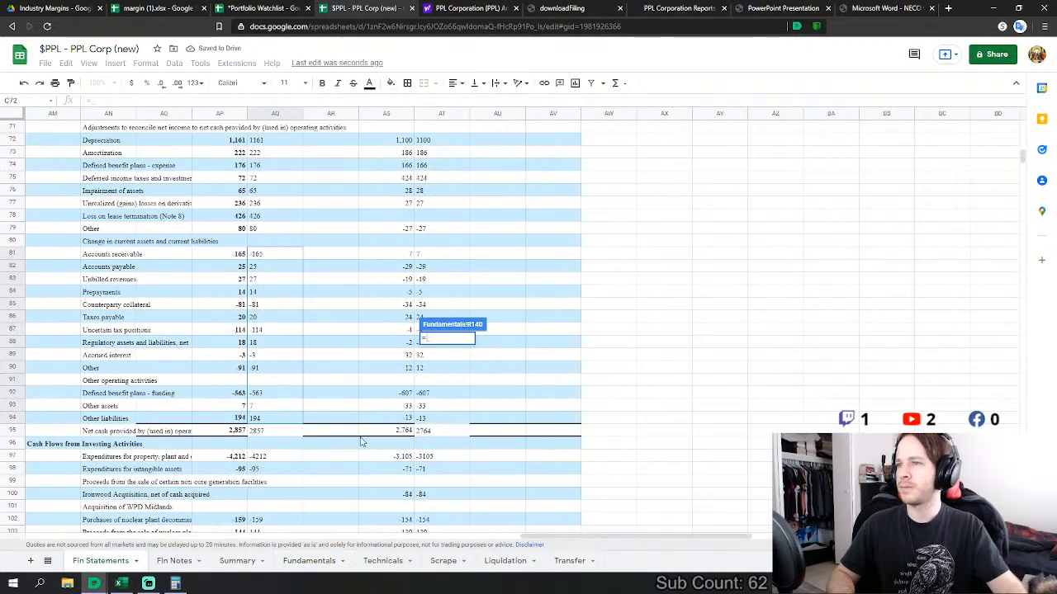
{"action": "left_click", "coordinate": [270, 395]}
{"action": "type", "text": "+"}
{"action": "left_click", "coordinate": [270, 406]}
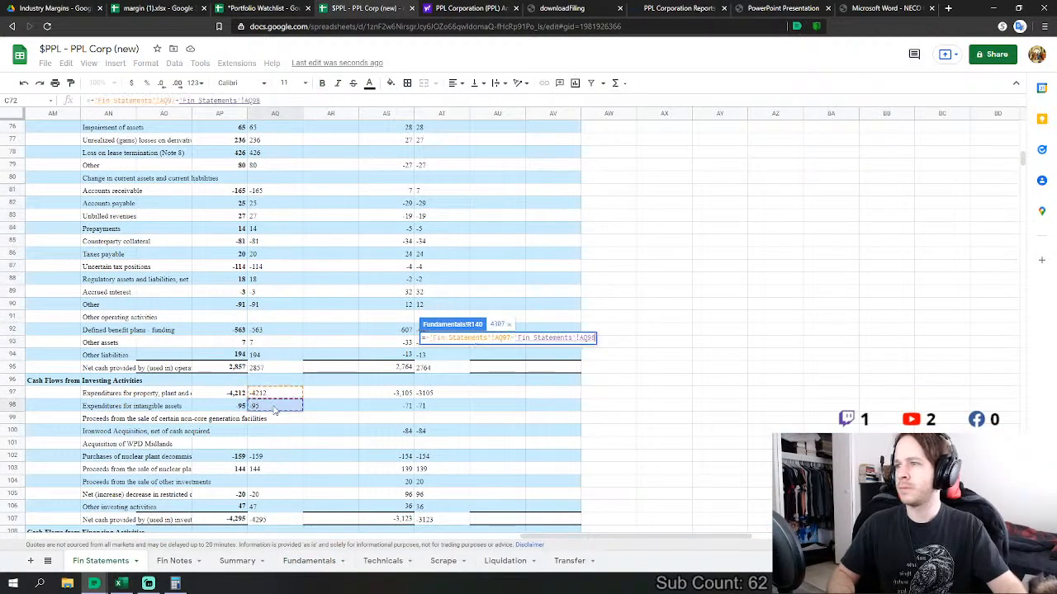
{"action": "key", "text": "Return"}
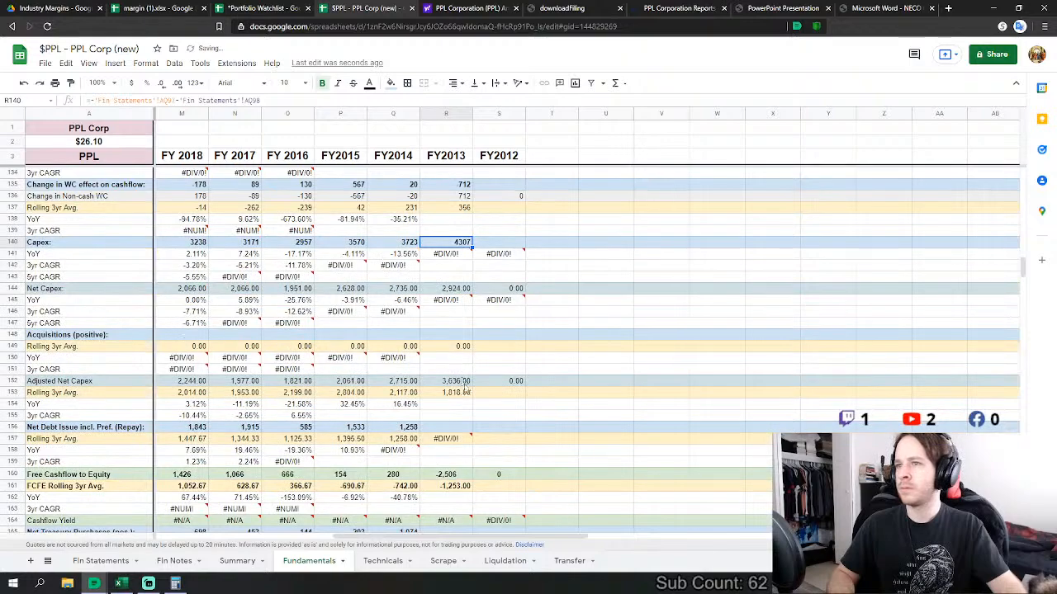
- Set FY2013 Net Debt Issue in R156 to the sum of Fin Statements financing items AQ109, AQ110, AQ112, AQ115, AQ116 and AQ117
{"action": "scroll", "coordinate": [465, 390], "scroll_direction": "down", "scroll_amount": 1}
{"action": "left_click", "coordinate": [446, 346]}
{"action": "type", "text": "="}
{"action": "left_click", "coordinate": [101, 561]}
{"action": "scroll", "coordinate": [265, 363], "scroll_direction": "down", "scroll_amount": 1}
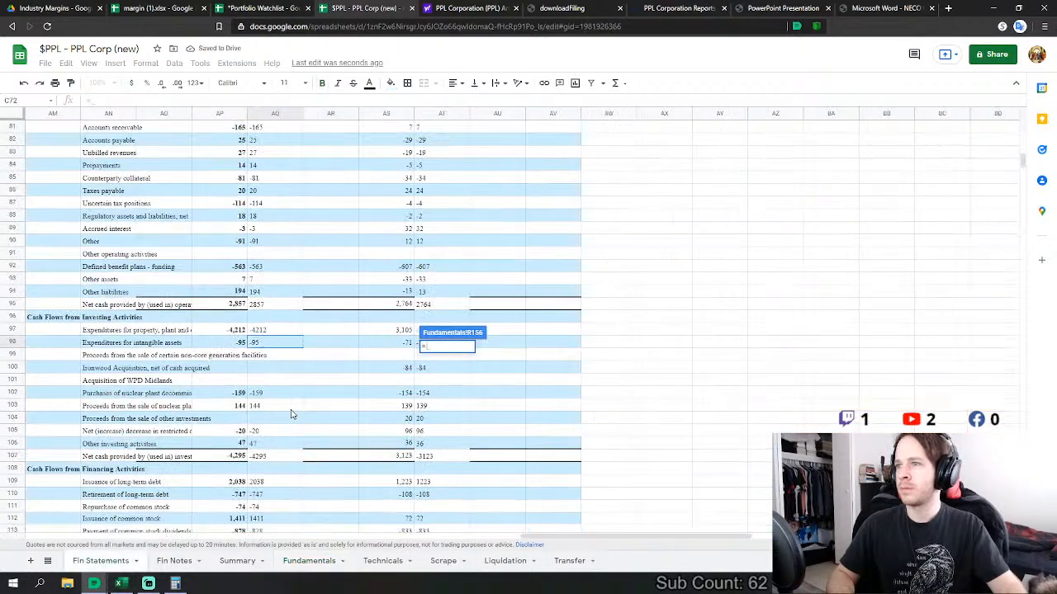
{"action": "scroll", "coordinate": [253, 397], "scroll_direction": "down", "scroll_amount": 1}
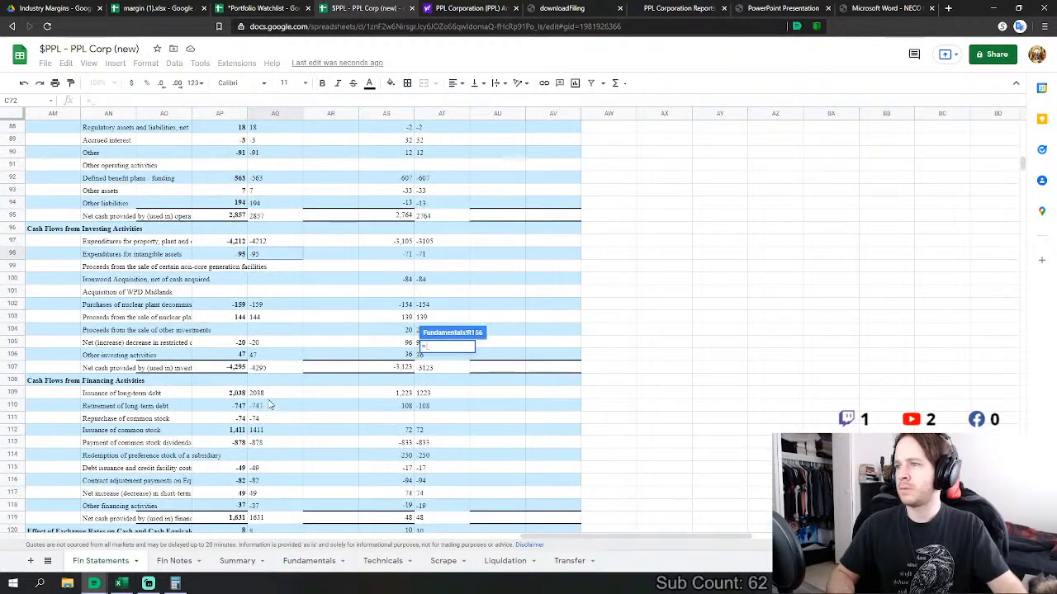
{"action": "left_click", "coordinate": [271, 393]}
{"action": "type", "text": "+"}
{"action": "left_click", "coordinate": [272, 405]}
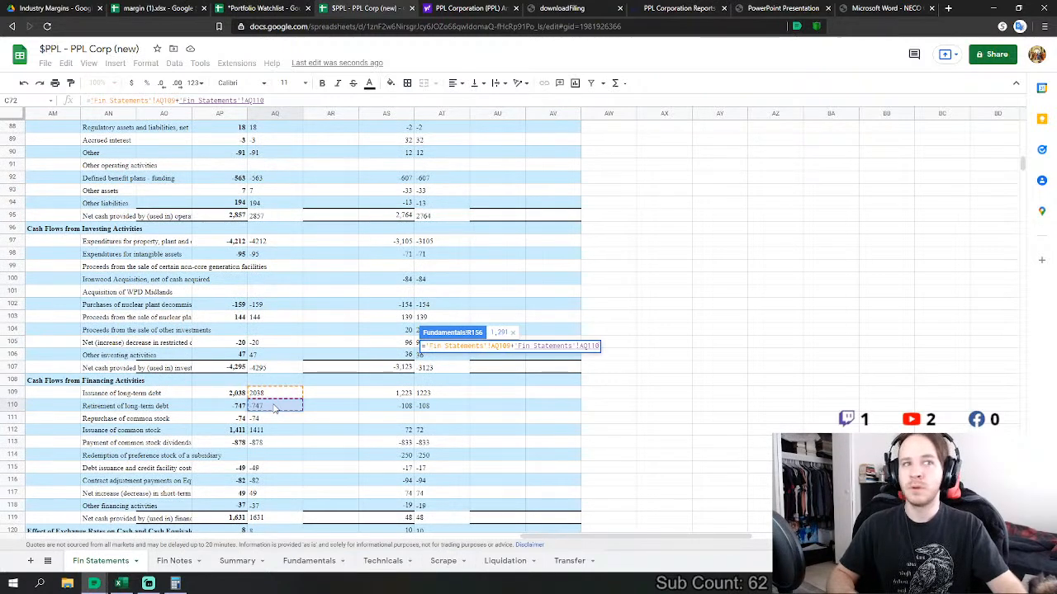
{"action": "type", "text": "+'Fin Statements'!AQ112"}
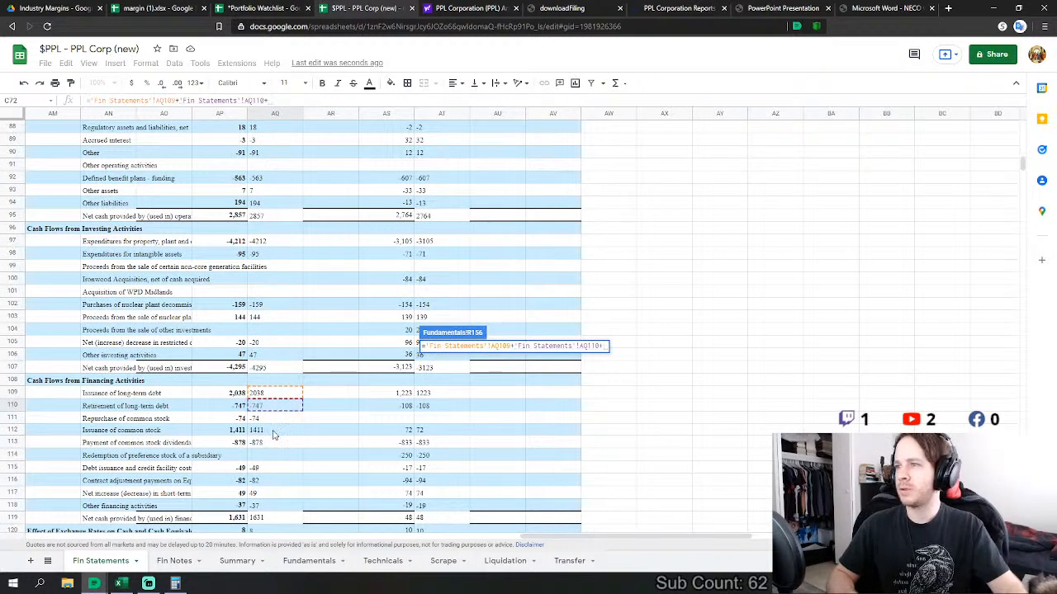
{"action": "left_click", "coordinate": [275, 431]}
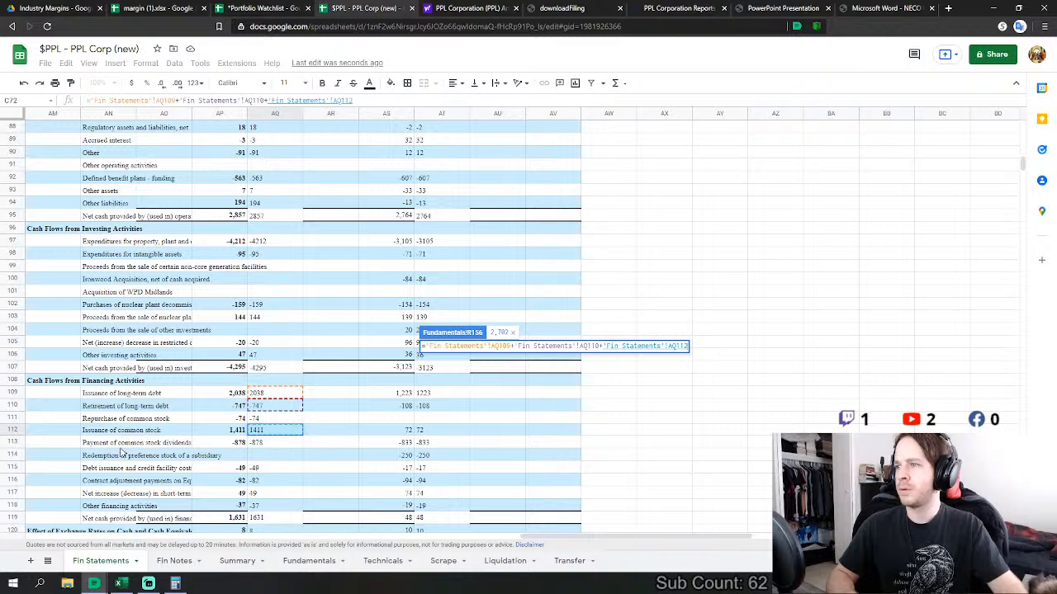
{"action": "type", "text": "+"}
{"action": "left_click", "coordinate": [268, 469]}
{"action": "type", "text": "+"}
{"action": "left_click", "coordinate": [268, 482]}
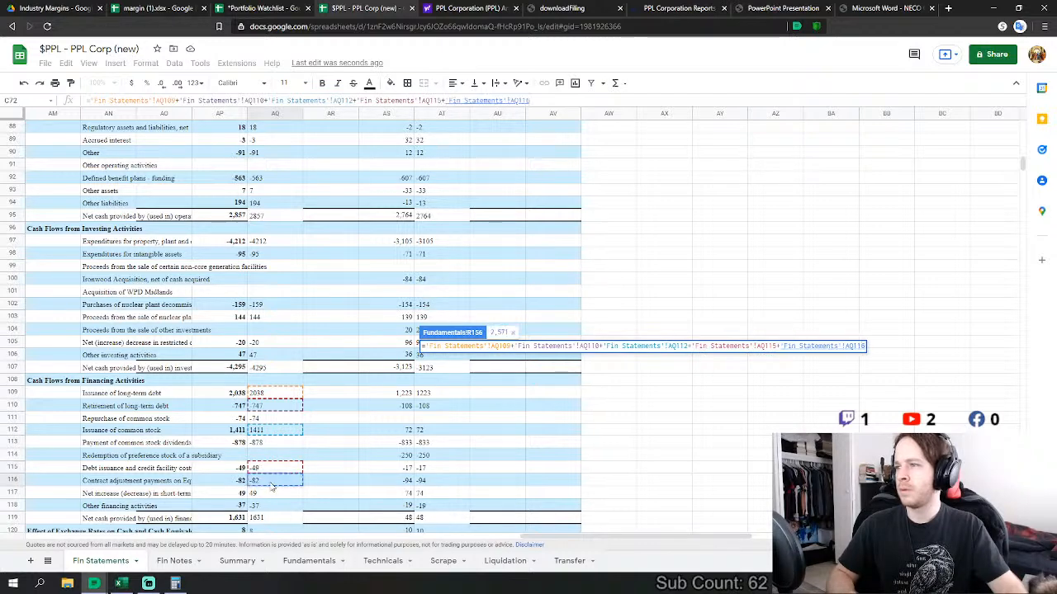
{"action": "type", "text": "+"}
{"action": "left_click", "coordinate": [268, 493]}
{"action": "key", "text": "Return"}
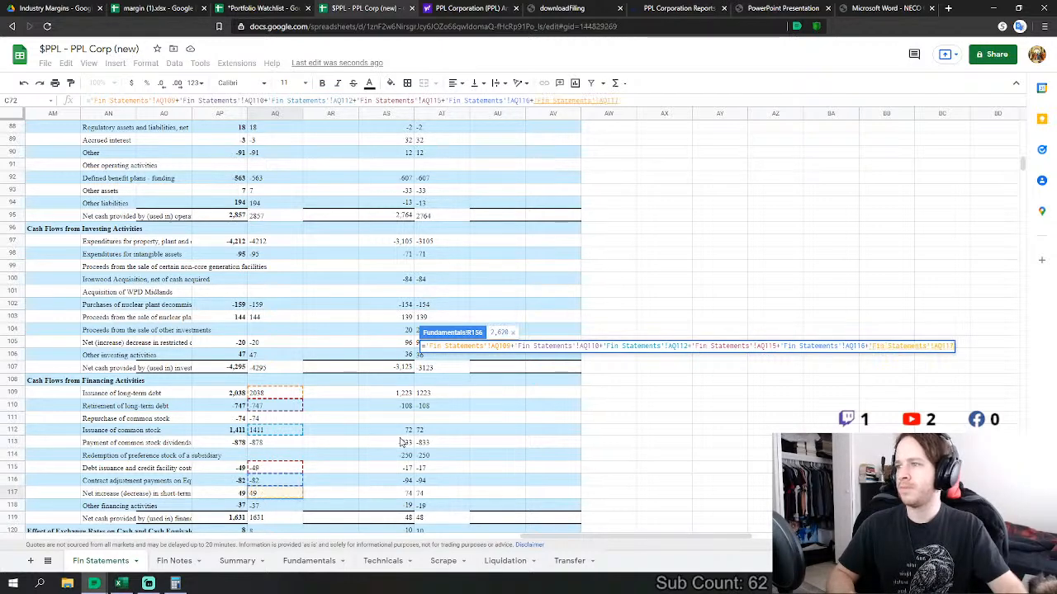
- Set FY2013 Net Treasury Purchases in R165 to the sign-reversed common stock repurchases and issuance from Fin Statements (-AQ111-AQ112)
{"action": "left_click", "coordinate": [451, 397]}
{"action": "type", "text": "="}
{"action": "left_click", "coordinate": [100, 560]}
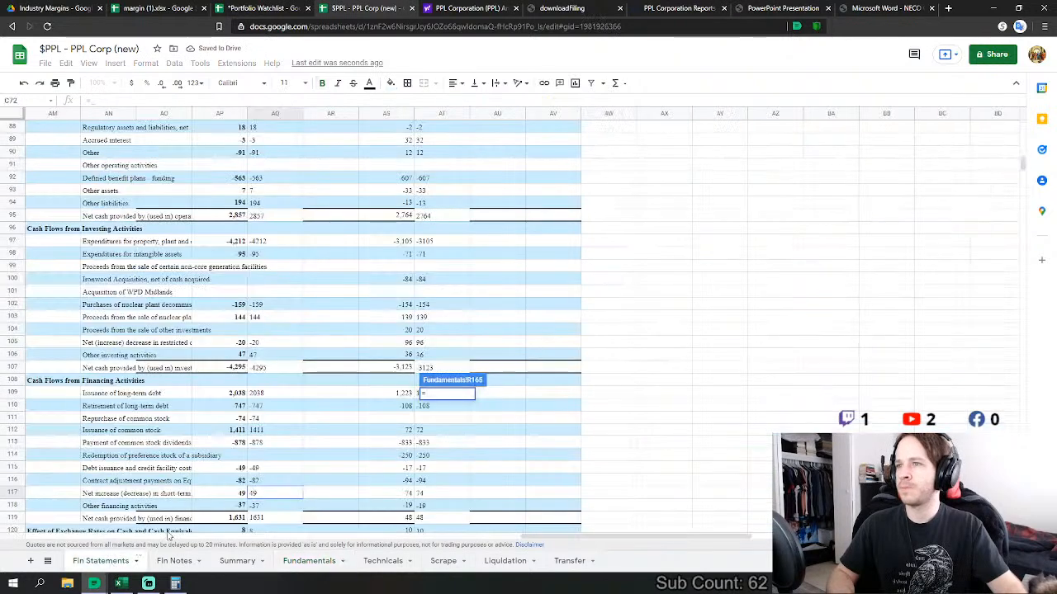
{"action": "left_click", "coordinate": [266, 418]}
{"action": "type", "text": "-'Fin Statements'!AQ111-"}
{"action": "left_click", "coordinate": [272, 430]}
{"action": "key", "text": "Return"}
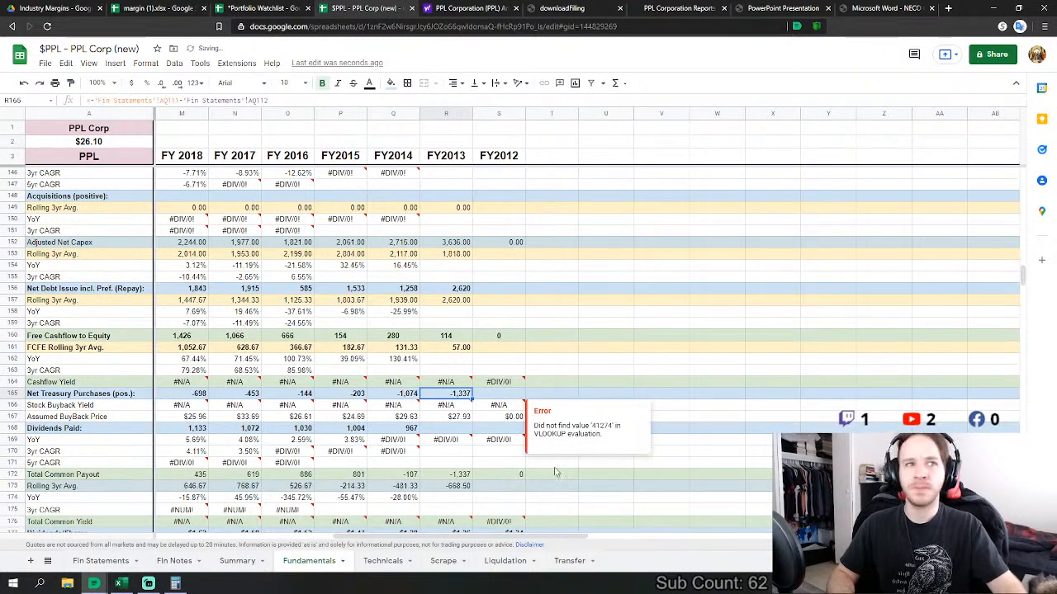
- Link FY2013 Dividends Paid in R168 to the 2013 common stock dividends in Fin Statements AQ113, with the sign reversed
{"action": "left_click", "coordinate": [454, 428]}
{"action": "type", "text": "="}
{"action": "left_click", "coordinate": [116, 562]}
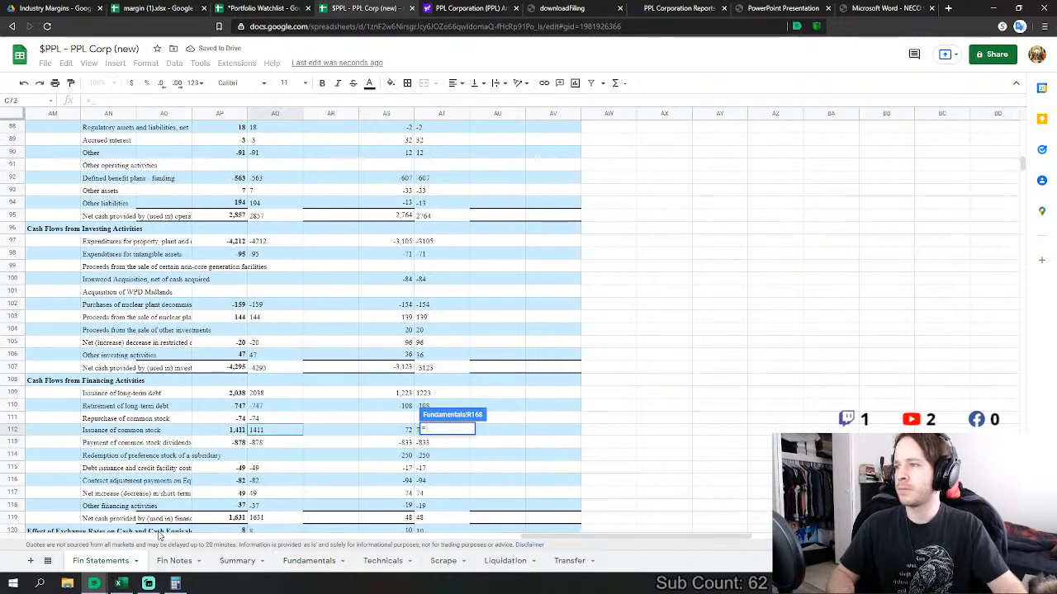
{"action": "left_click", "coordinate": [260, 443]}
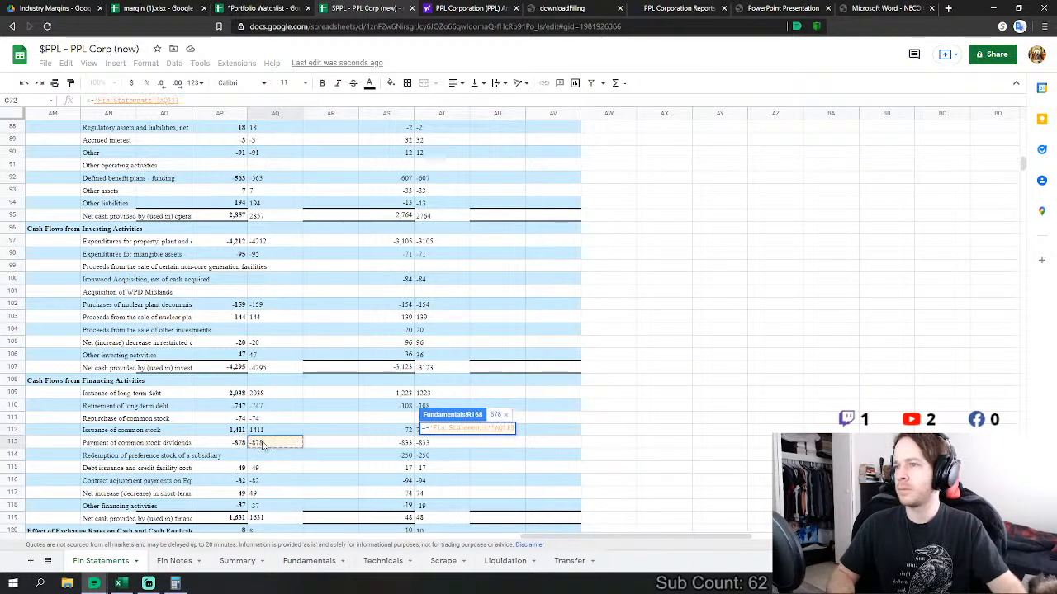
{"action": "key", "text": "Return"}
- Link FY2013 Cash & Equivalents in R226 of the Balance Sheets section to Fin Statements AQ170
{"action": "scroll", "coordinate": [417, 402], "scroll_direction": "down", "scroll_amount": 5}
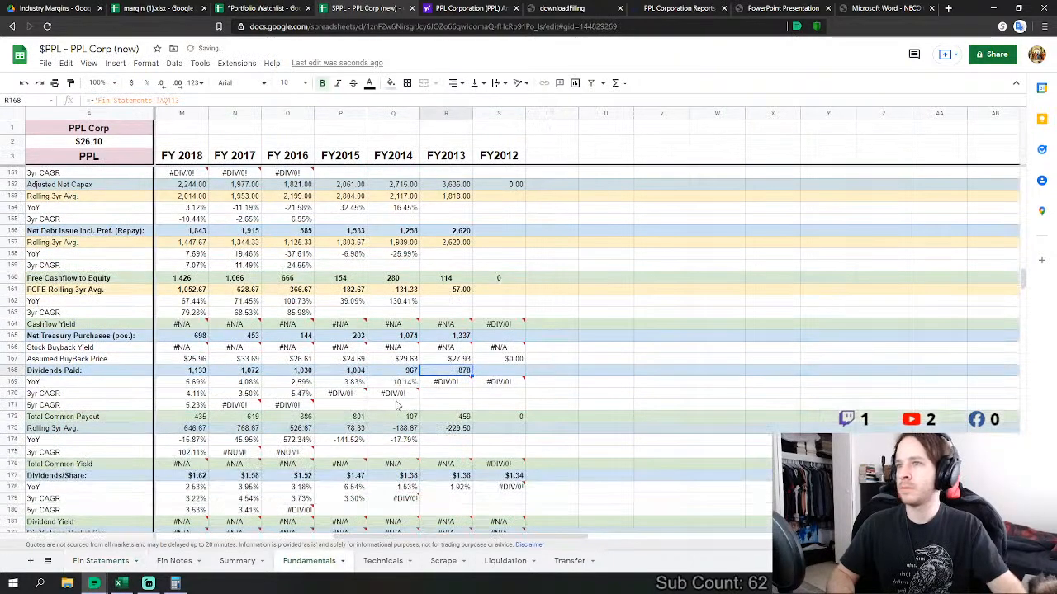
{"action": "scroll", "coordinate": [417, 402], "scroll_direction": "down", "scroll_amount": 10}
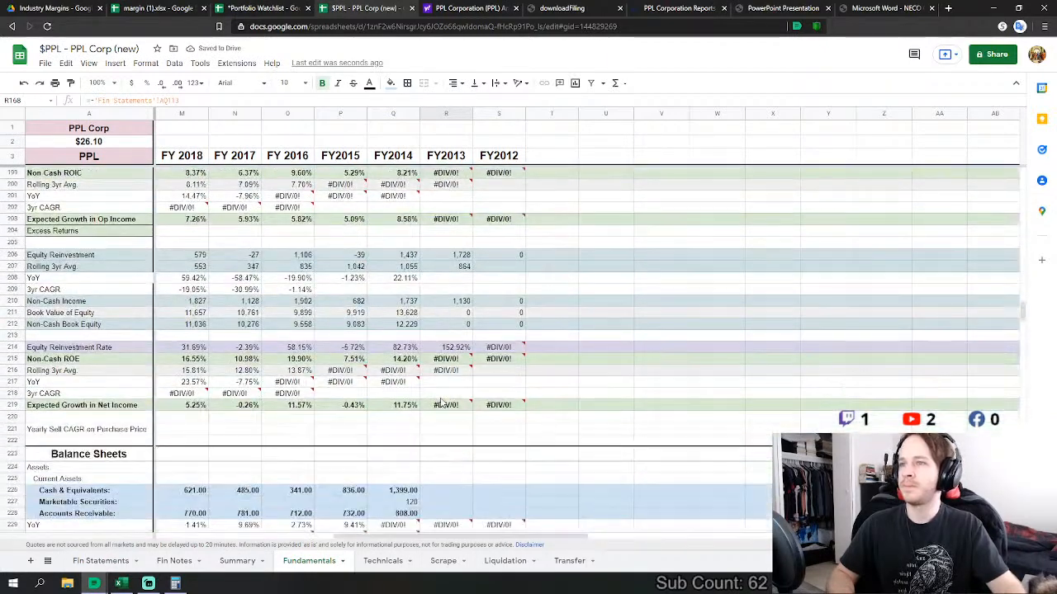
{"action": "scroll", "coordinate": [443, 403], "scroll_direction": "down", "scroll_amount": 3}
{"action": "left_click", "coordinate": [446, 408]}
{"action": "type", "text": "="}
{"action": "left_click", "coordinate": [101, 561]}
{"action": "scroll", "coordinate": [289, 388], "scroll_direction": "down", "scroll_amount": 15}
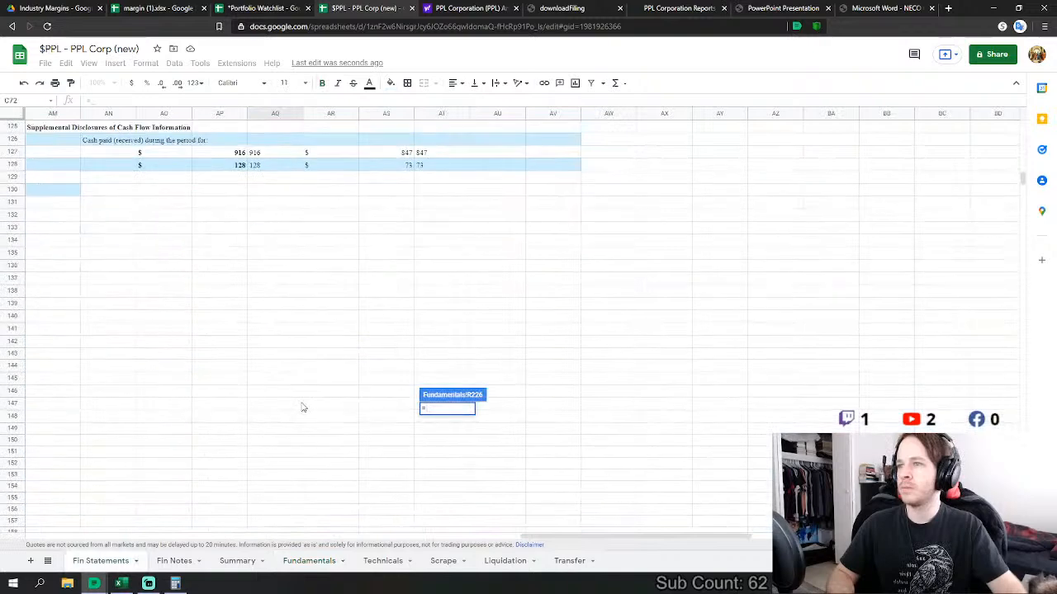
{"action": "left_click", "coordinate": [279, 372]}
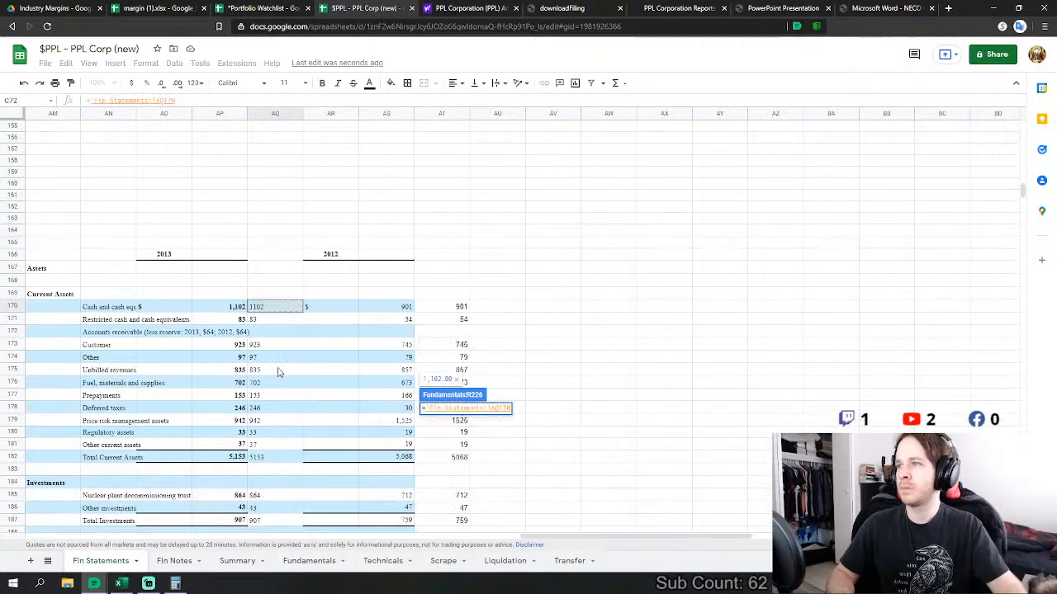
{"action": "key", "text": "Return"}
- Link FY2013 Marketable Securities in R227 to the 2013 restricted cash in Fin Statements AQ171
{"action": "type", "text": "="}
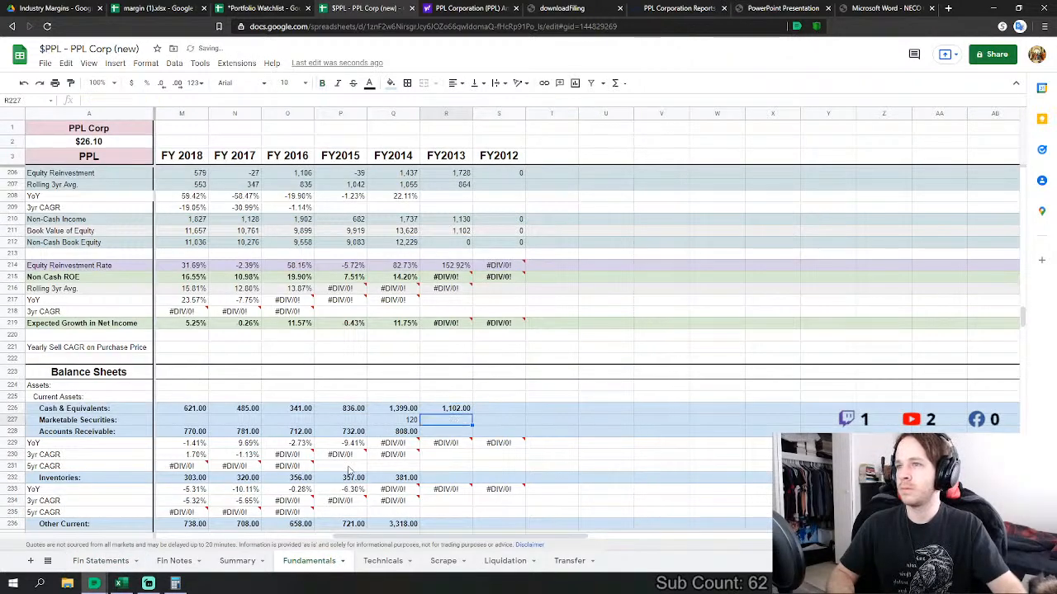
{"action": "left_click", "coordinate": [101, 560]}
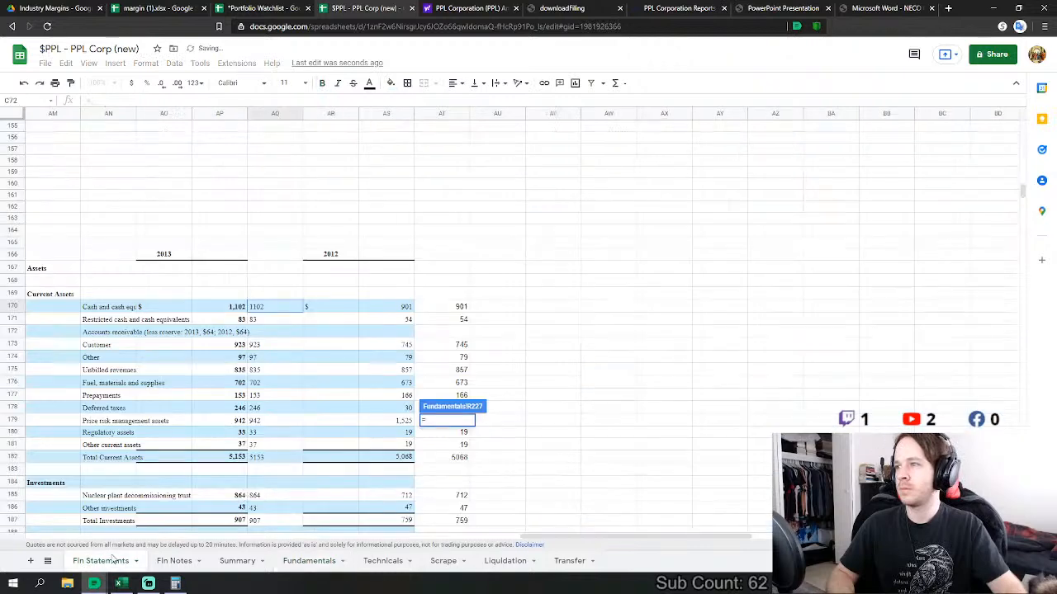
{"action": "left_click", "coordinate": [279, 322]}
{"action": "key", "text": "Return"}
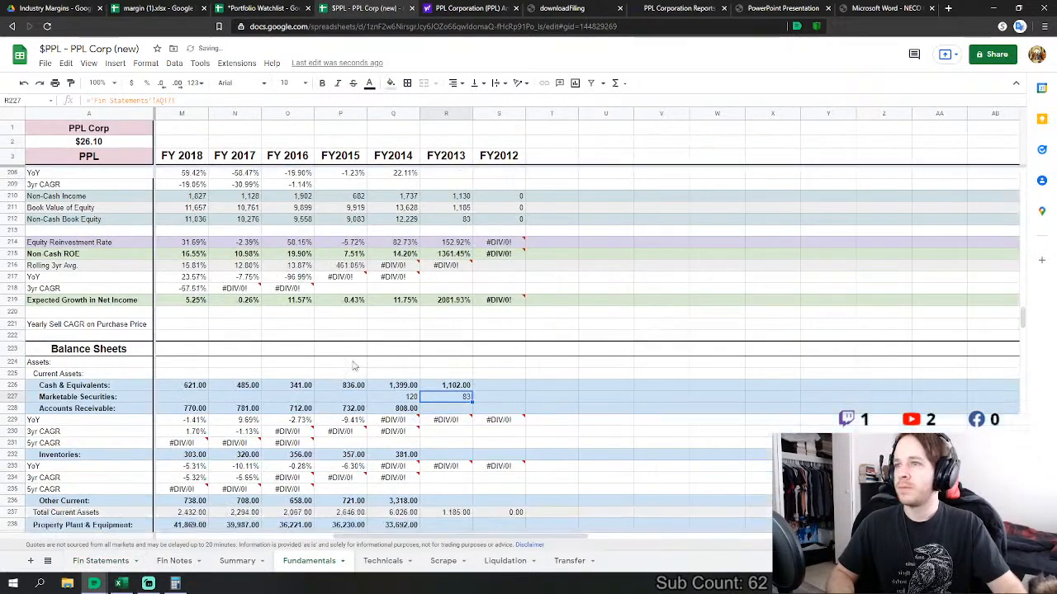
- Set FY2013 Accounts Receivable in R228 to the 2013 customer plus other receivables from Fin Statements (AQ173+AQ174)
{"action": "left_click", "coordinate": [464, 351]}
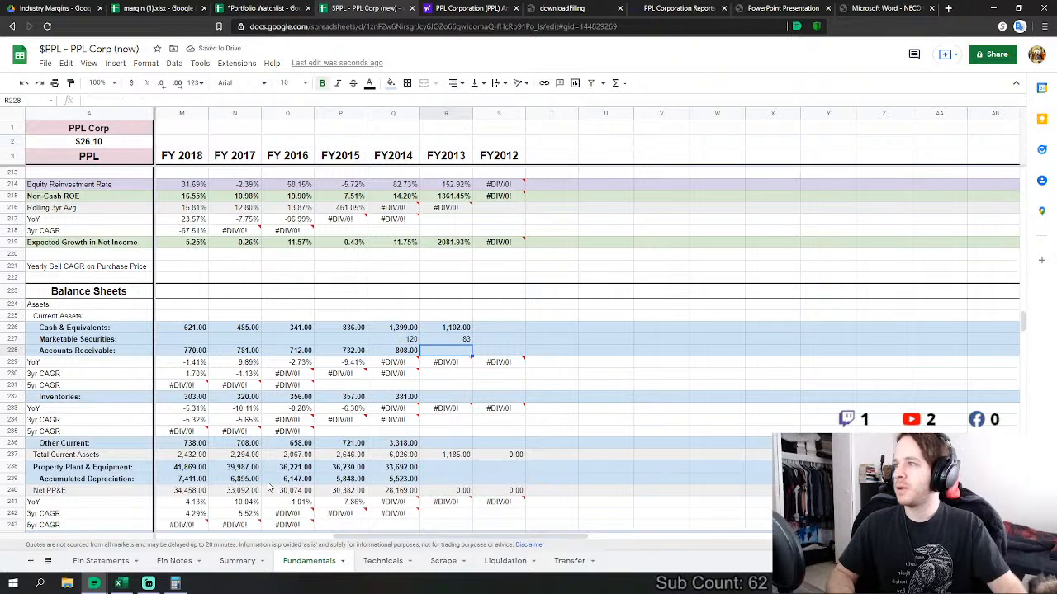
{"action": "type", "text": "="}
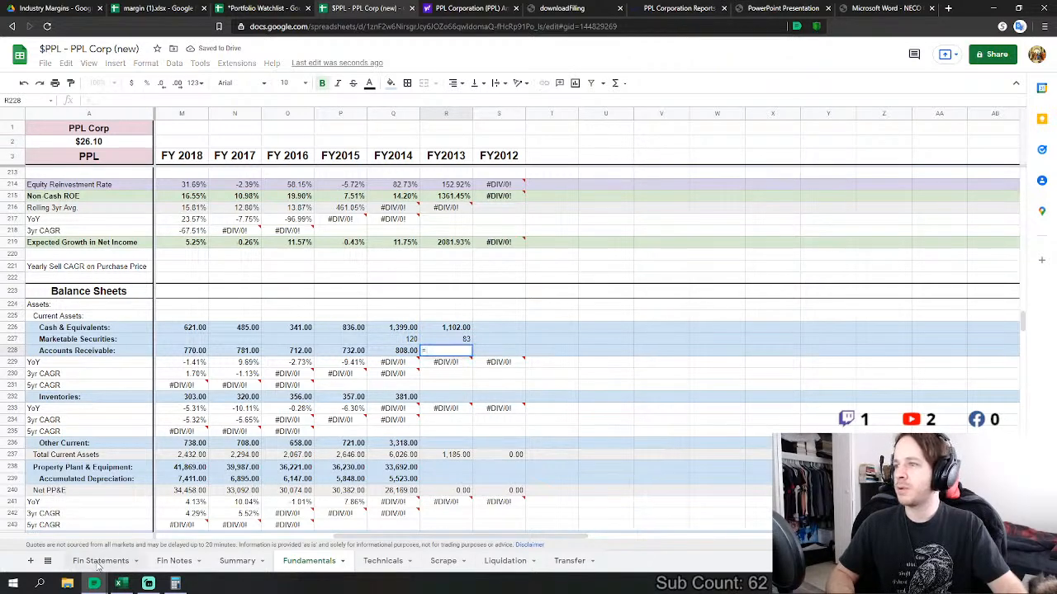
{"action": "left_click", "coordinate": [100, 560]}
{"action": "left_click", "coordinate": [263, 345]}
{"action": "type", "text": "+"}
{"action": "left_click", "coordinate": [276, 357]}
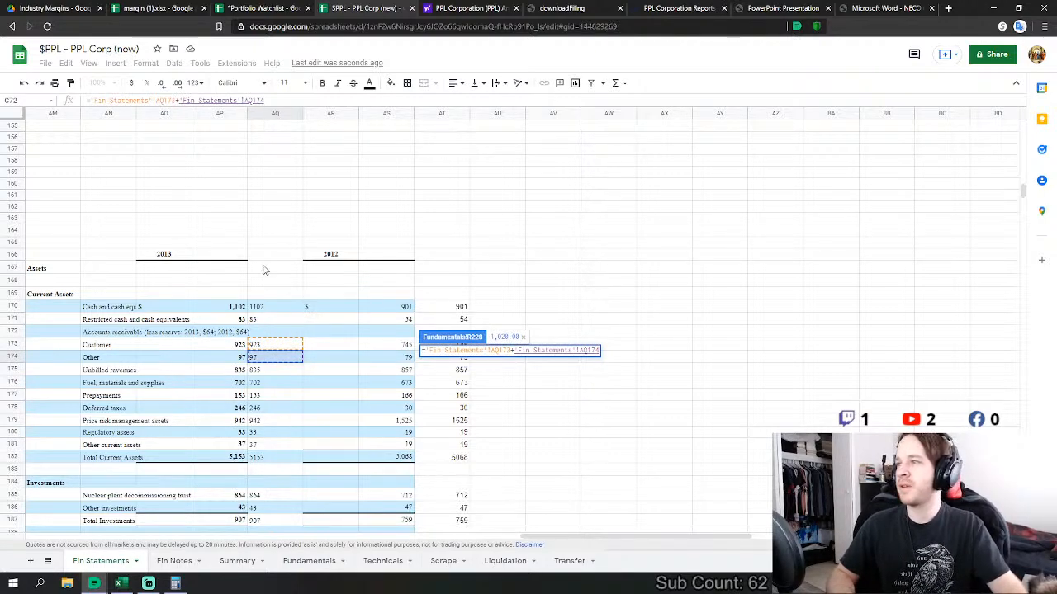
{"action": "key", "text": "Return"}
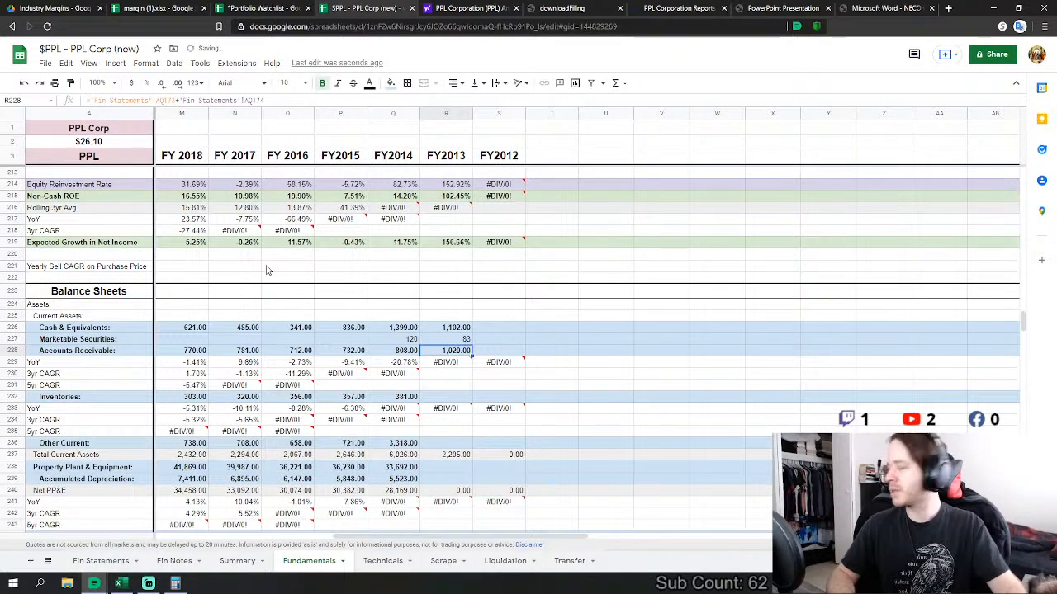
- Link FY2013 Inventories in R232 to the 2013 fuel, materials and supplies in Fin Statements AQ176
{"action": "left_click", "coordinate": [449, 398]}
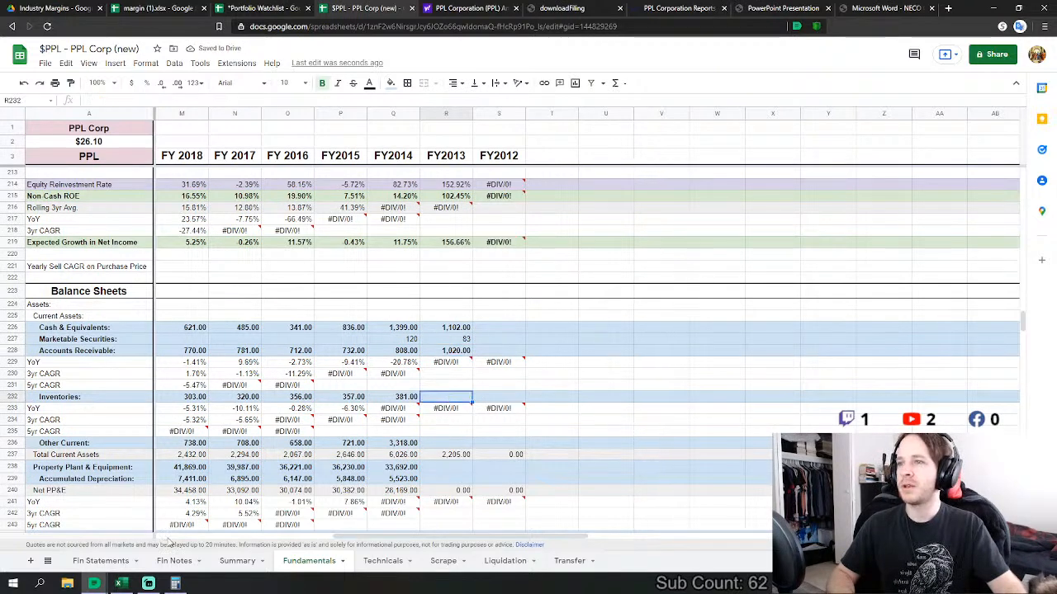
{"action": "type", "text": "="}
{"action": "left_click", "coordinate": [101, 560]}
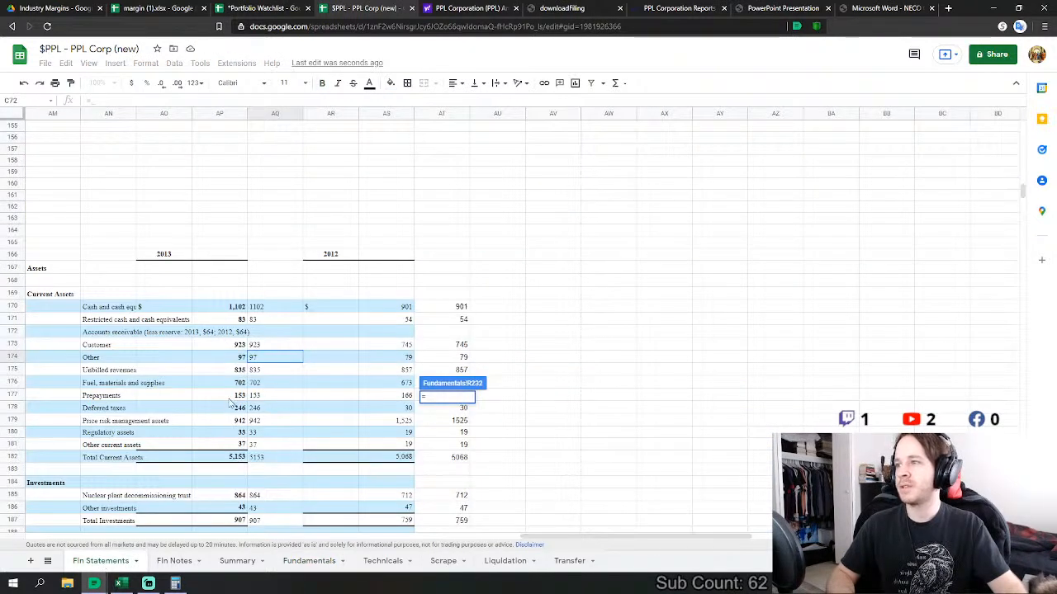
{"action": "left_click", "coordinate": [254, 387]}
{"action": "key", "text": "Return"}
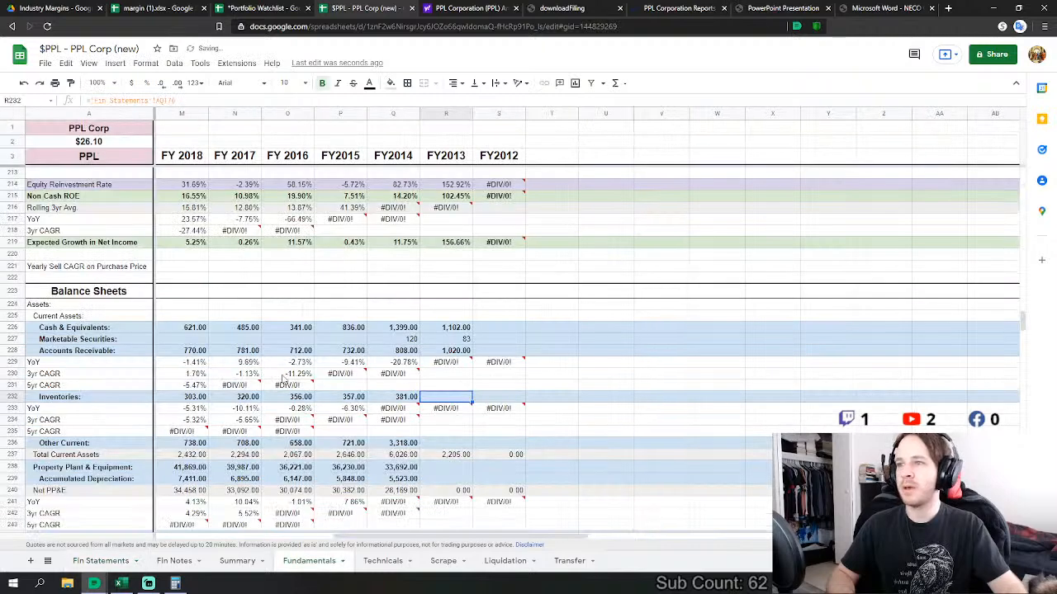
- Set FY2013 Other Current in R236 to the sum of Fin Statements AQ175, AQ177, AQ178, AQ179, AQ180 and AQ181
{"action": "left_click", "coordinate": [425, 446]}
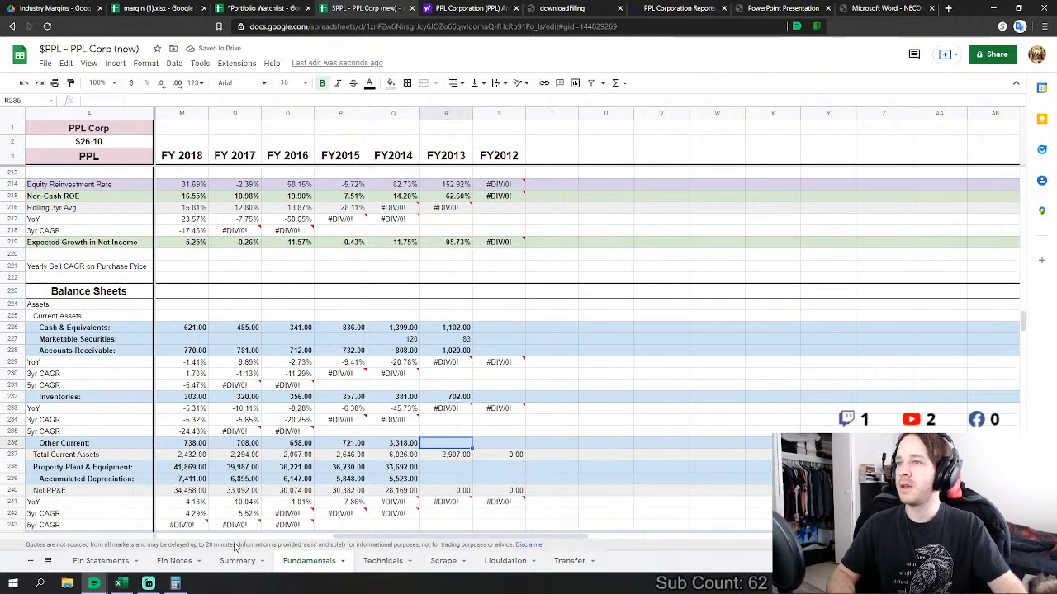
{"action": "type", "text": "="}
{"action": "left_click", "coordinate": [101, 561]}
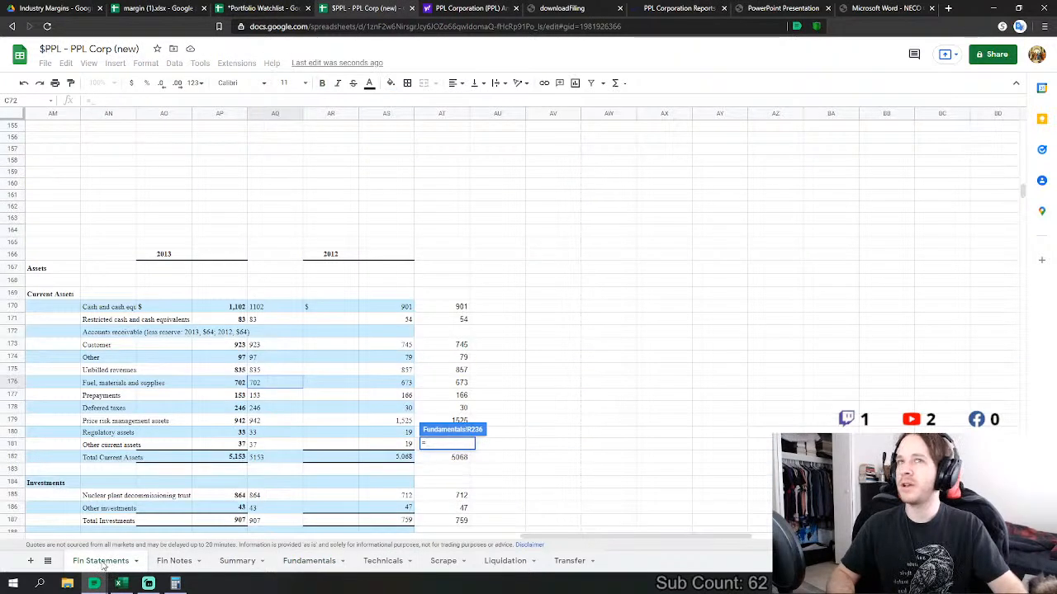
{"action": "left_click", "coordinate": [276, 397]}
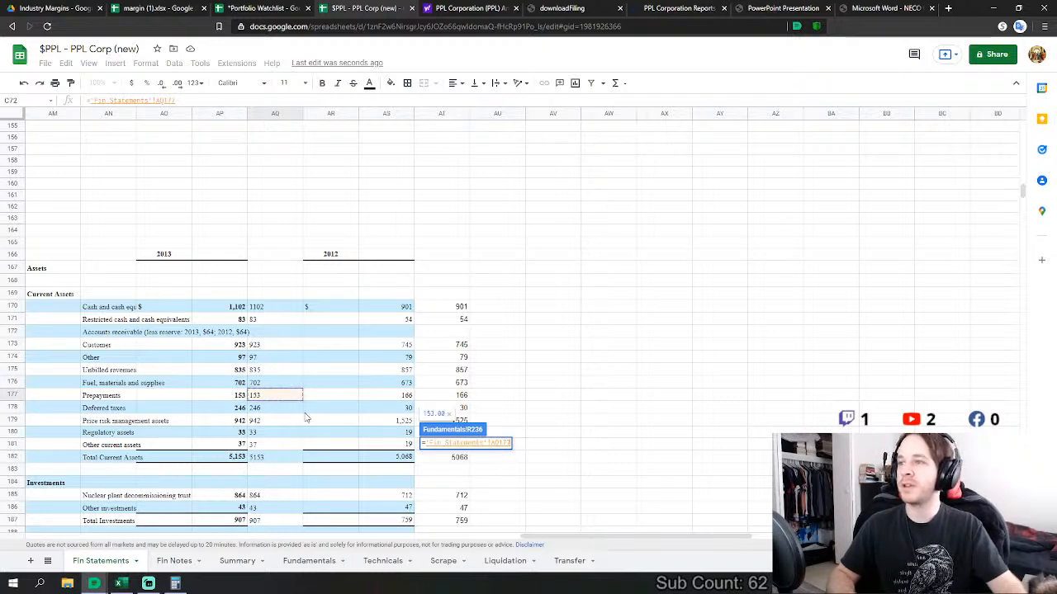
{"action": "left_click", "coordinate": [275, 412]}
{"action": "left_click", "coordinate": [268, 396]}
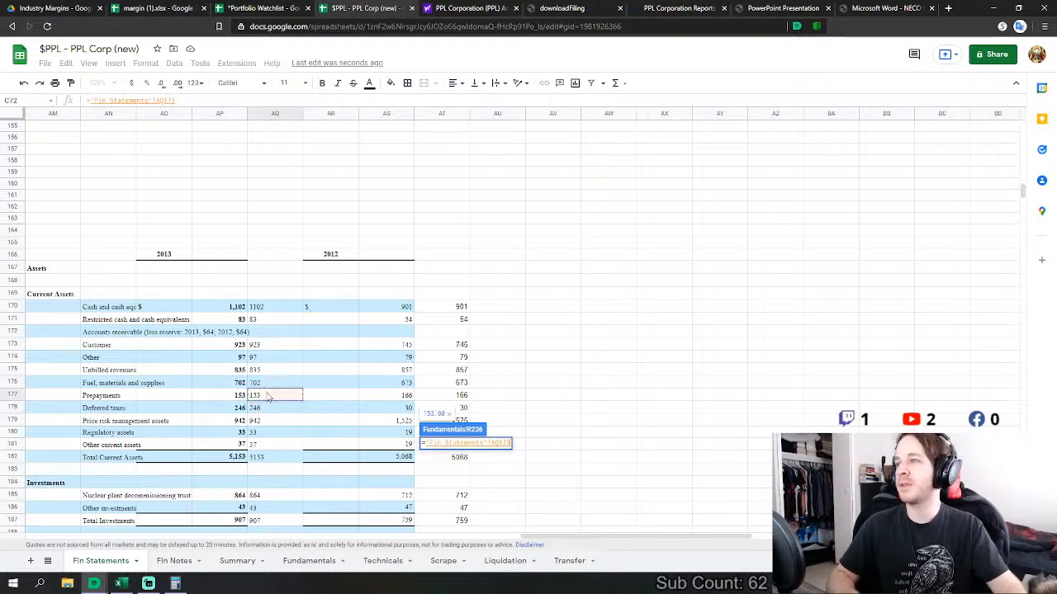
{"action": "left_click", "coordinate": [264, 376]}
{"action": "type", "text": "+"}
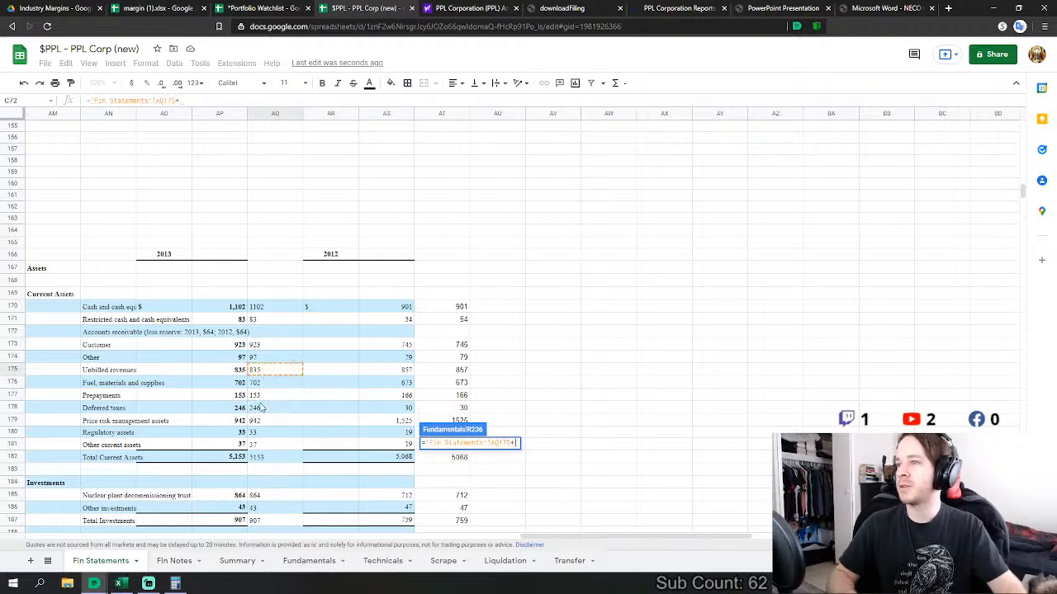
{"action": "left_click", "coordinate": [266, 397]}
{"action": "type", "text": "+"}
{"action": "left_click", "coordinate": [277, 408]}
{"action": "type", "text": "+"}
{"action": "left_click", "coordinate": [275, 421]}
{"action": "type", "text": "+"}
{"action": "left_click", "coordinate": [266, 434]}
{"action": "type", "text": "+"}
{"action": "left_click", "coordinate": [279, 446]}
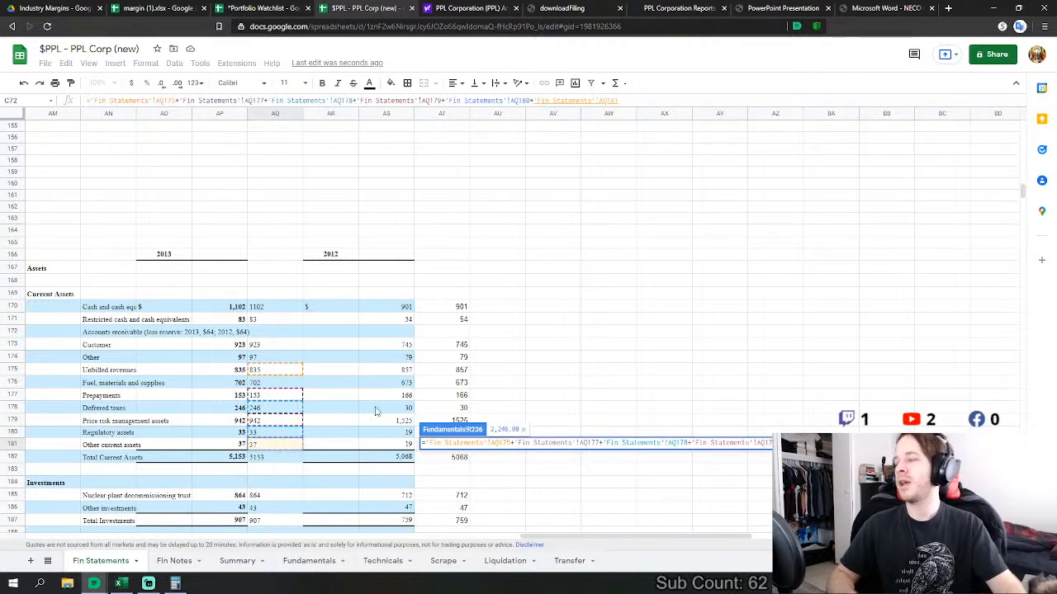
{"action": "key", "text": "Return"}
- Set FY2013 Property Plant & Equipment in R238 to the sum of Fin Statements AQ190, AQ194, AQ195, AQ196 and AQ199
{"action": "left_click", "coordinate": [445, 409]}
{"action": "scroll", "coordinate": [446, 408], "scroll_direction": "down", "scroll_amount": 2}
{"action": "type", "text": "="}
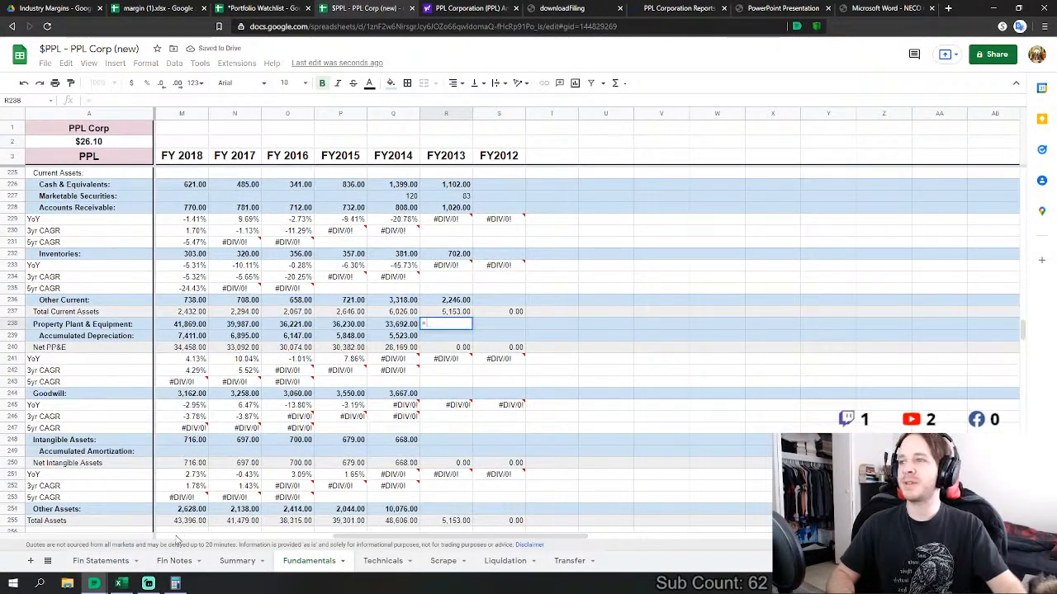
{"action": "left_click", "coordinate": [101, 560]}
{"action": "scroll", "coordinate": [345, 399], "scroll_direction": "down", "scroll_amount": 5}
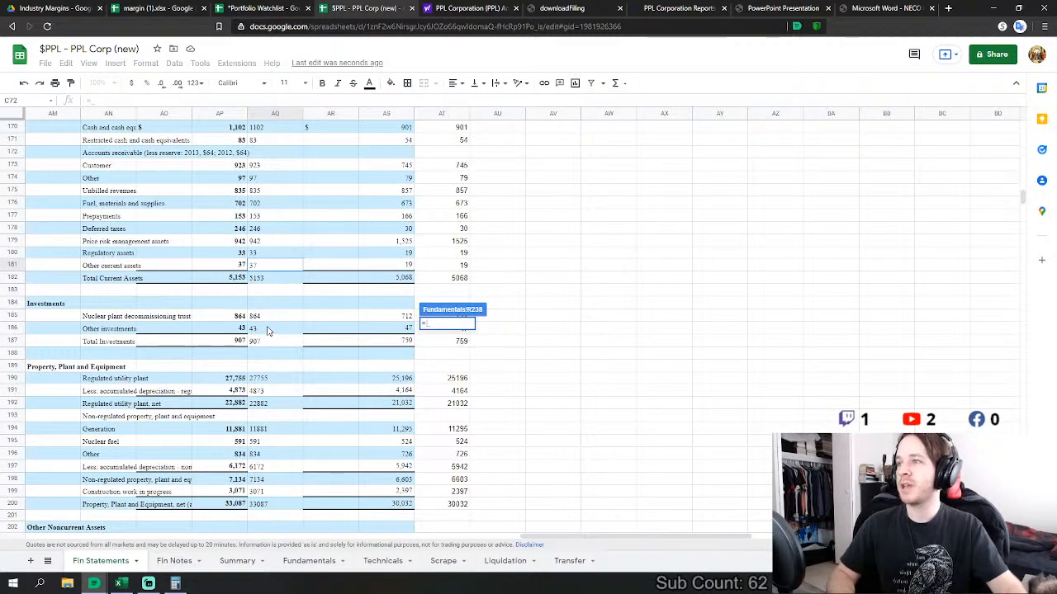
{"action": "left_click", "coordinate": [271, 379]}
{"action": "scroll", "coordinate": [271, 384], "scroll_direction": "down", "scroll_amount": 2}
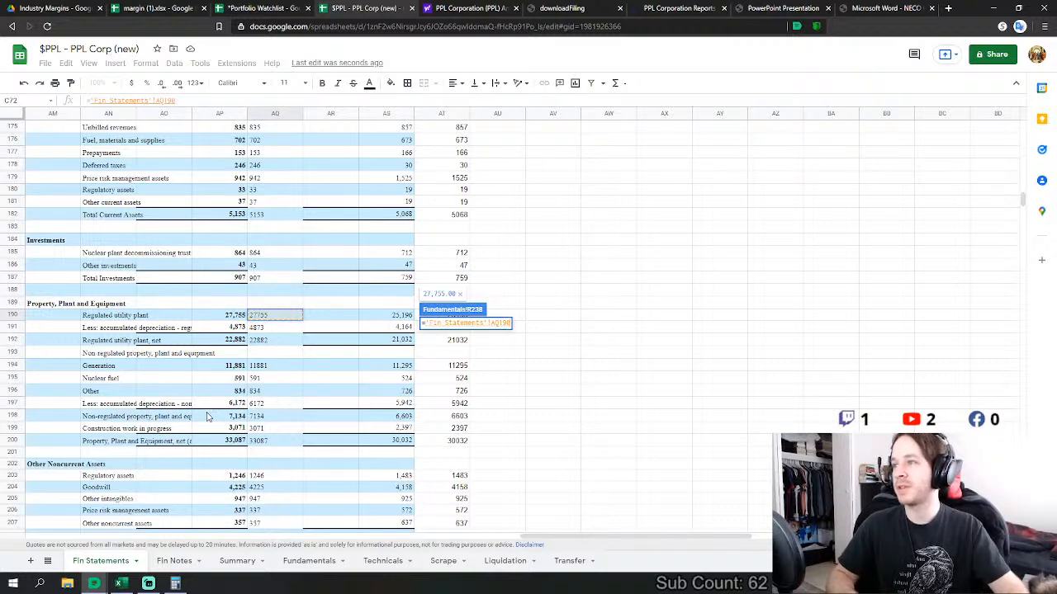
{"action": "type", "text": "+"}
{"action": "left_click", "coordinate": [265, 372]}
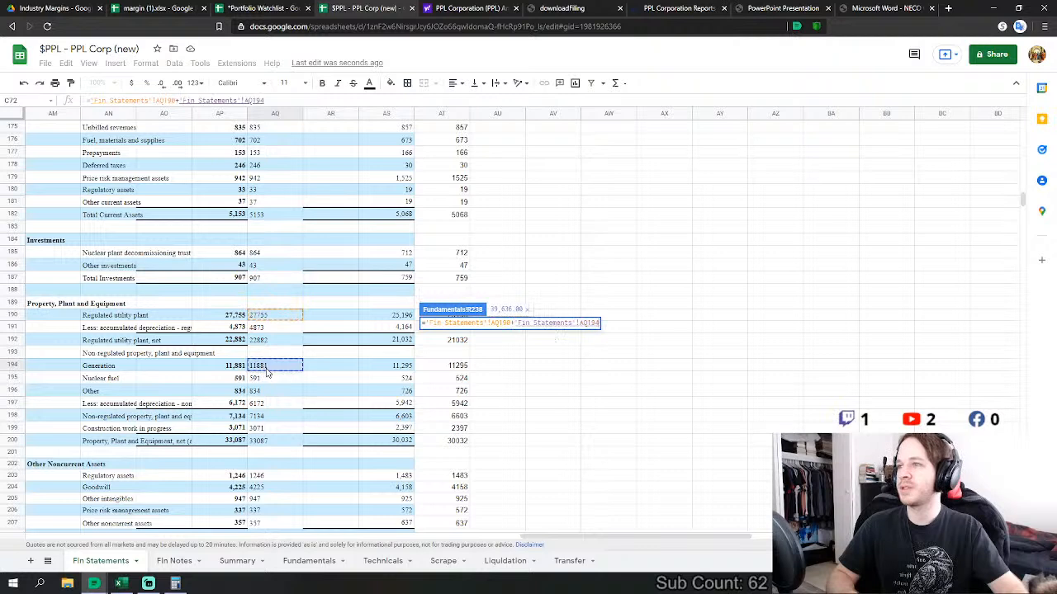
{"action": "type", "text": "+"}
{"action": "left_click", "coordinate": [267, 380]}
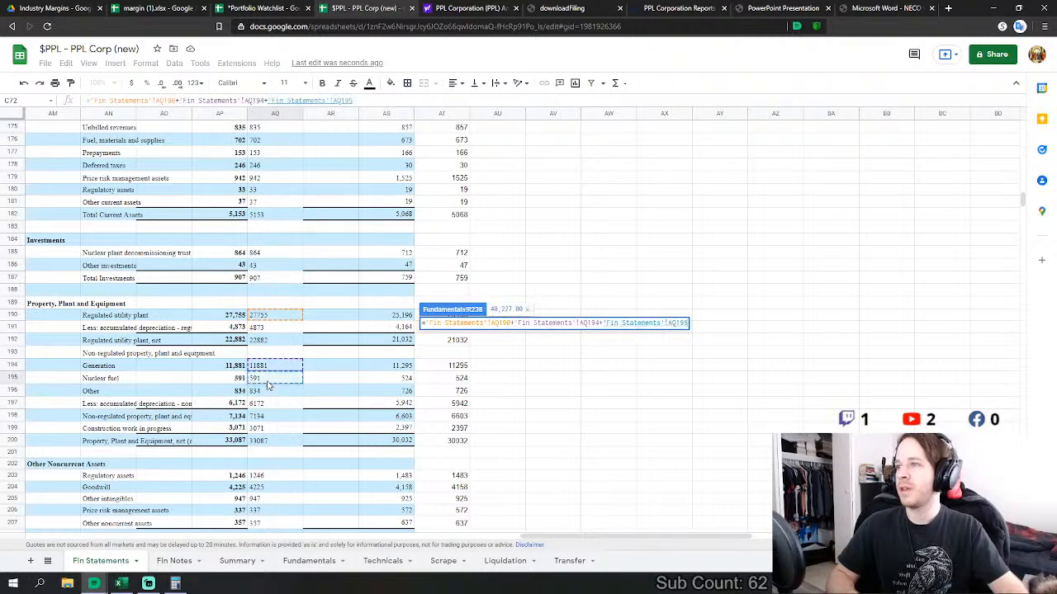
{"action": "type", "text": "+"}
{"action": "left_click", "coordinate": [266, 392]}
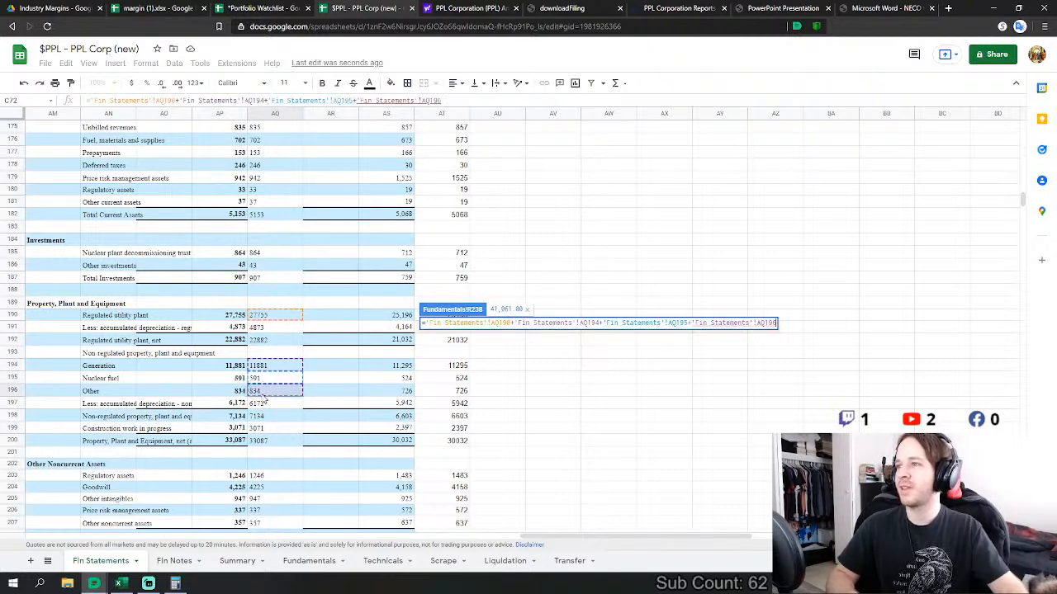
{"action": "type", "text": "+"}
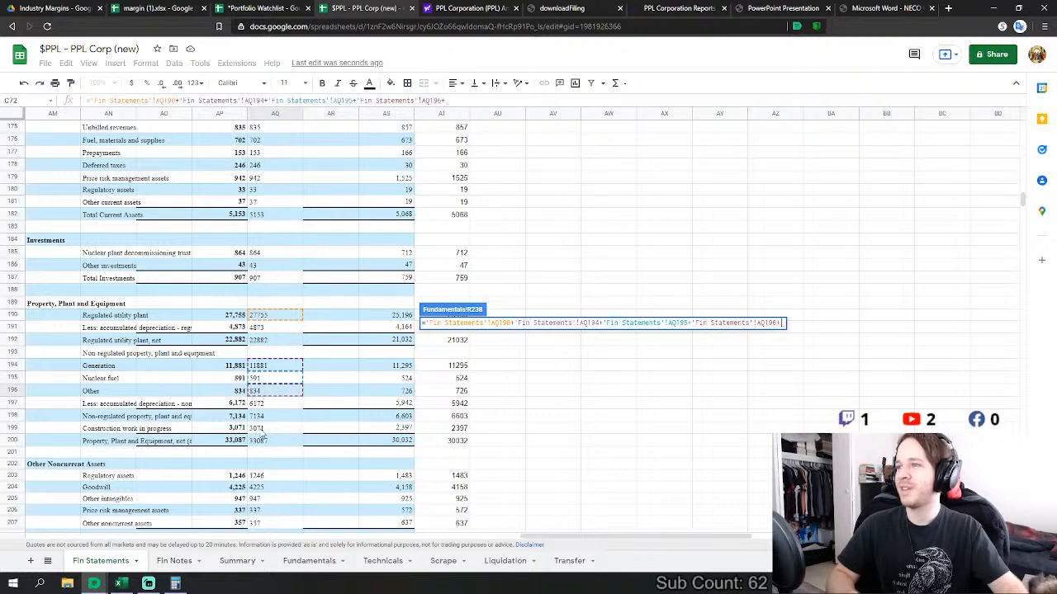
{"action": "left_click", "coordinate": [274, 428]}
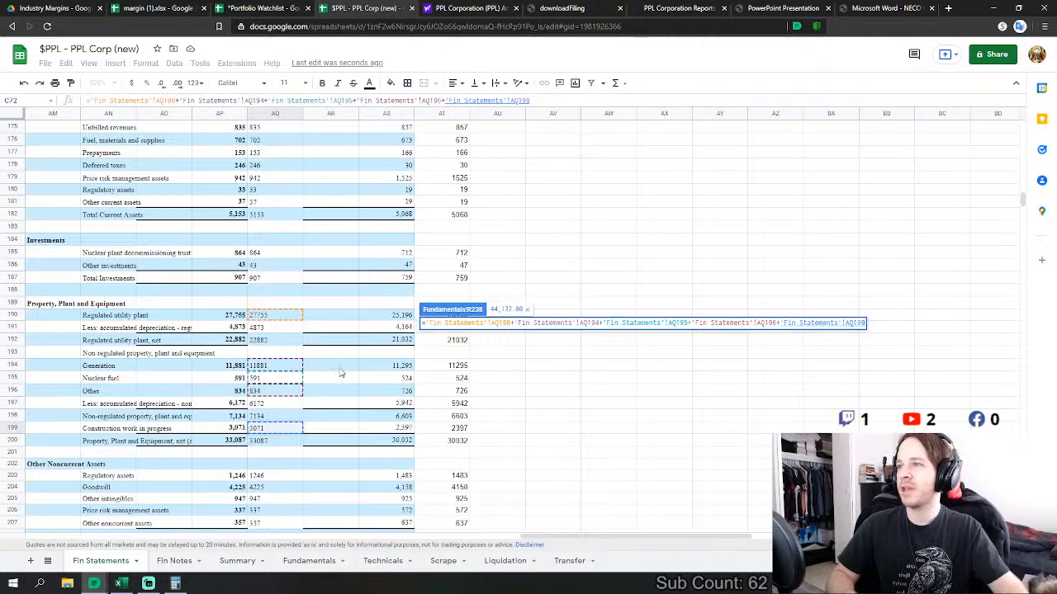
{"action": "key", "text": "Return"}
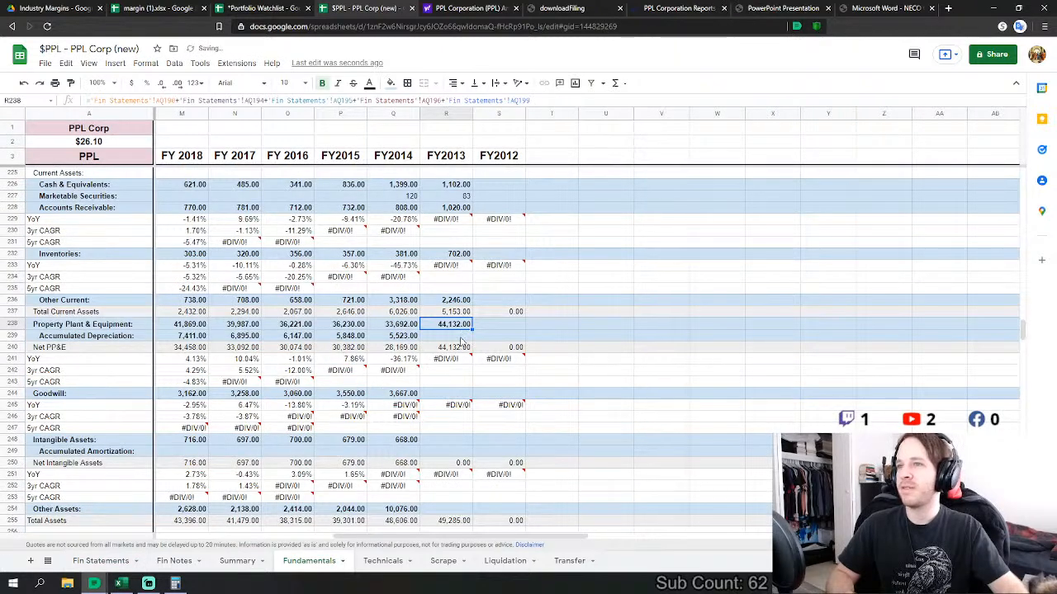
- Set FY2013 Accumulated Depreciation in R239 to the regulated plus non-regulated accumulated depreciation from Fin Statements (AQ191+AQ197)
{"action": "left_click", "coordinate": [460, 340]}
{"action": "type", "text": "="}
{"action": "left_click", "coordinate": [100, 561]}
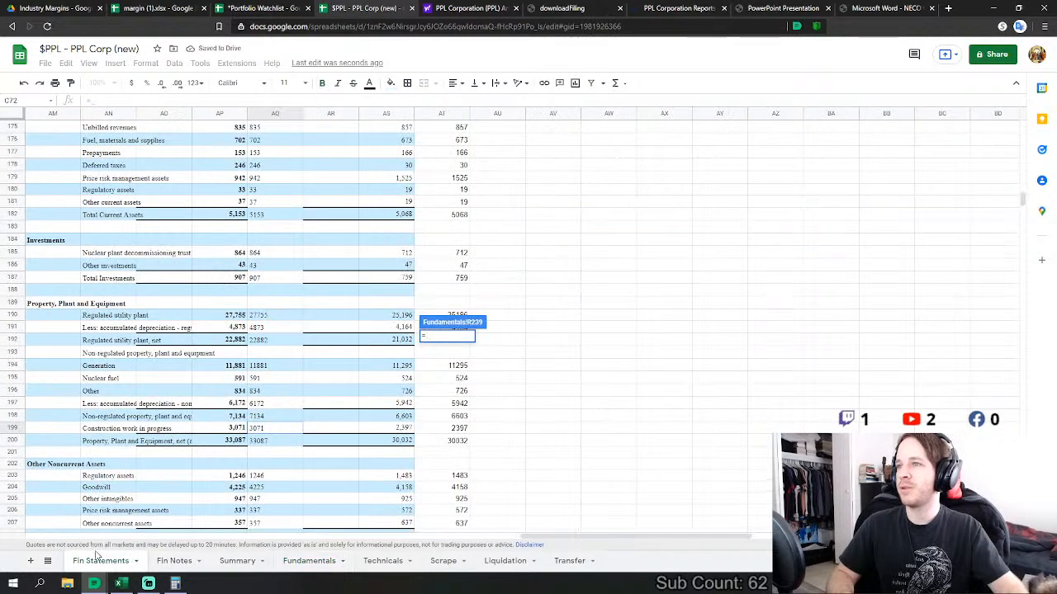
{"action": "left_click", "coordinate": [265, 329]}
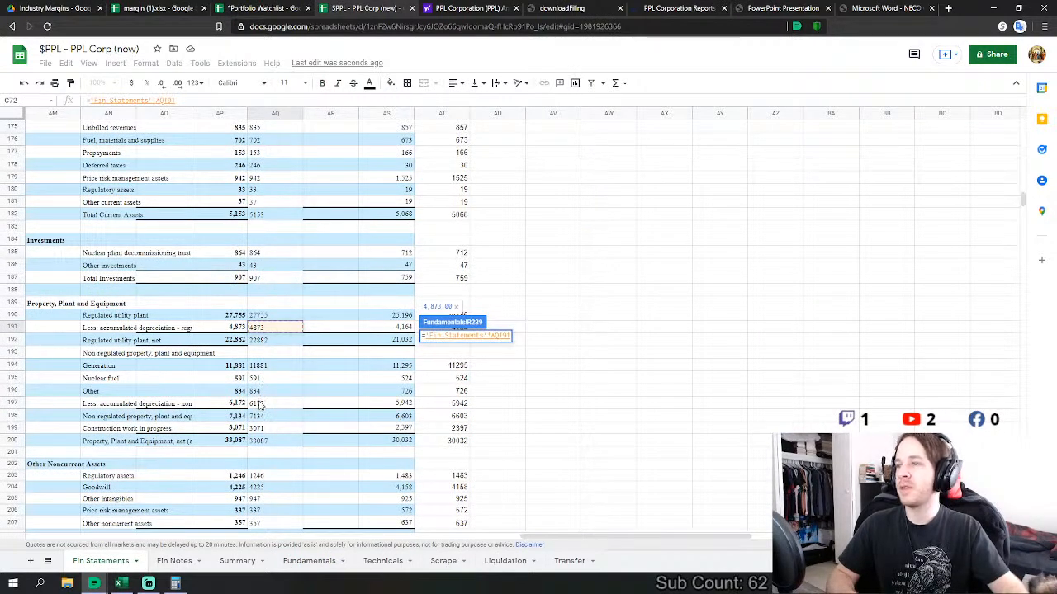
{"action": "type", "text": "+"}
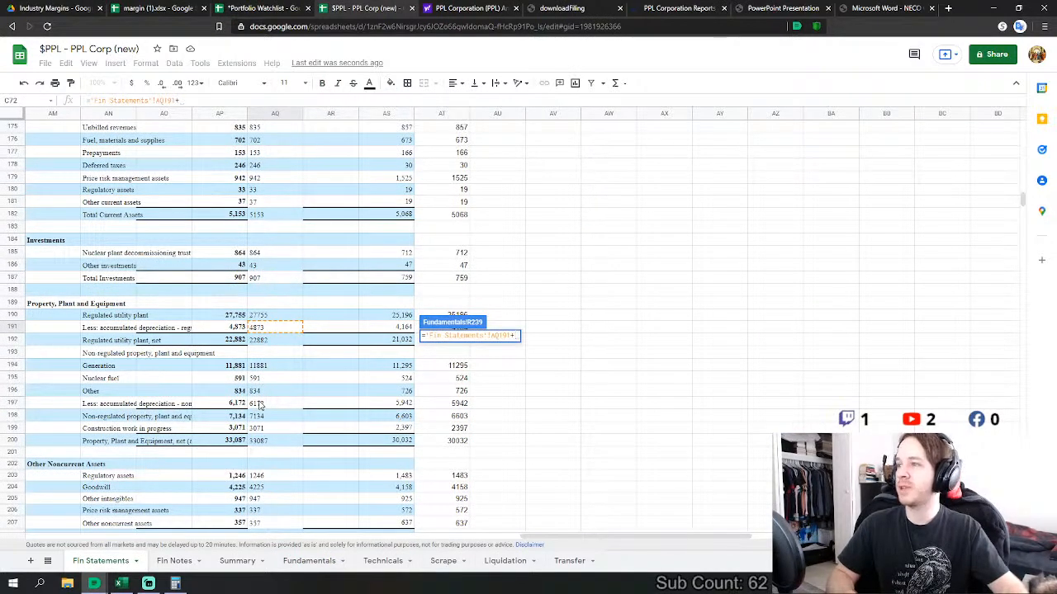
{"action": "left_click", "coordinate": [258, 404]}
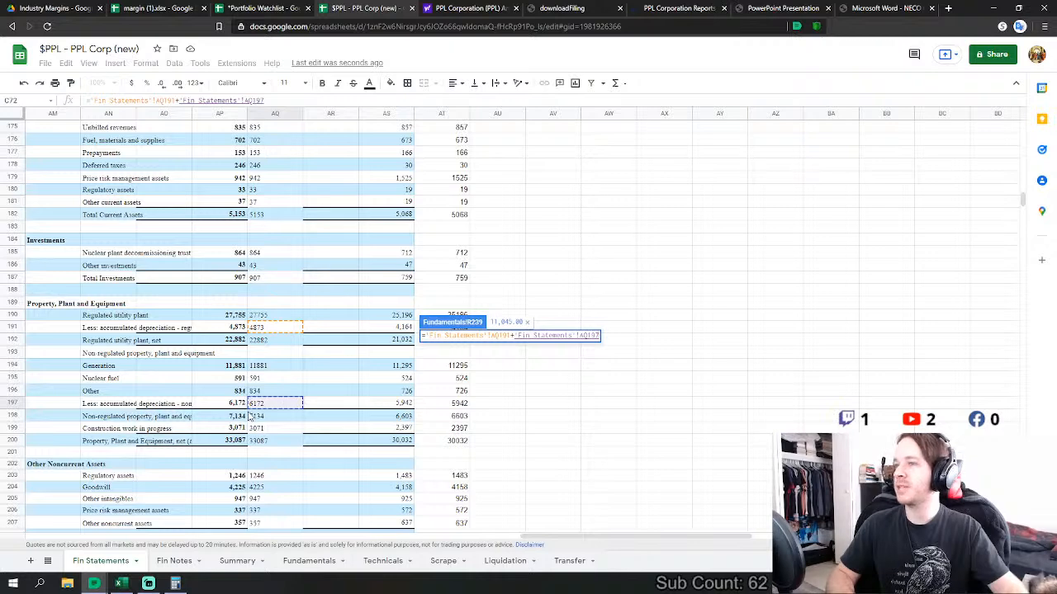
{"action": "key", "text": "Return"}
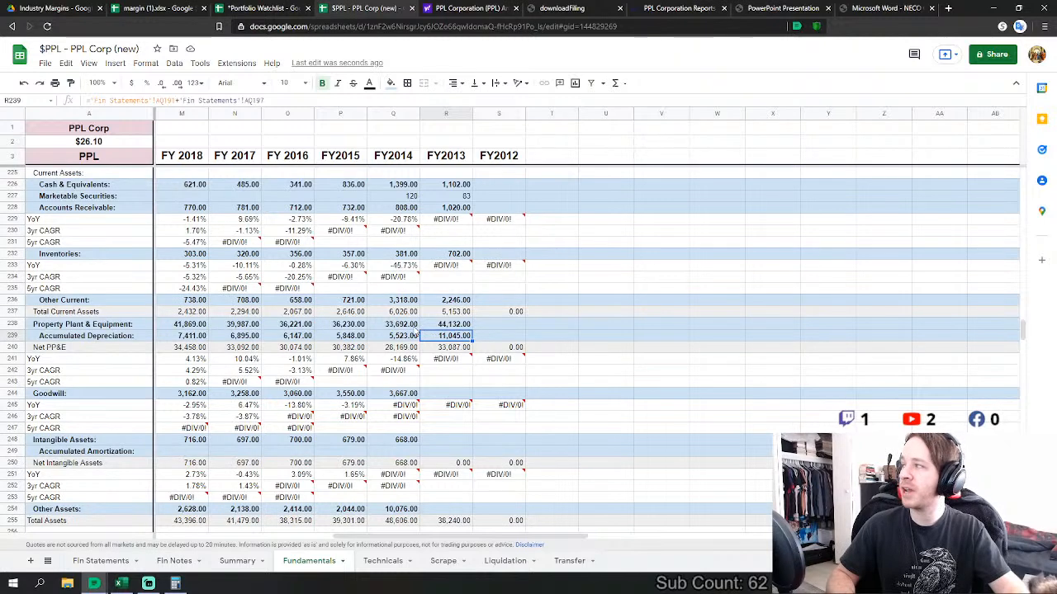
- Start a formula for FY2013 Goodwill in R244 and go to the Fin Statements sheet for its reference
{"action": "left_click", "coordinate": [450, 394]}
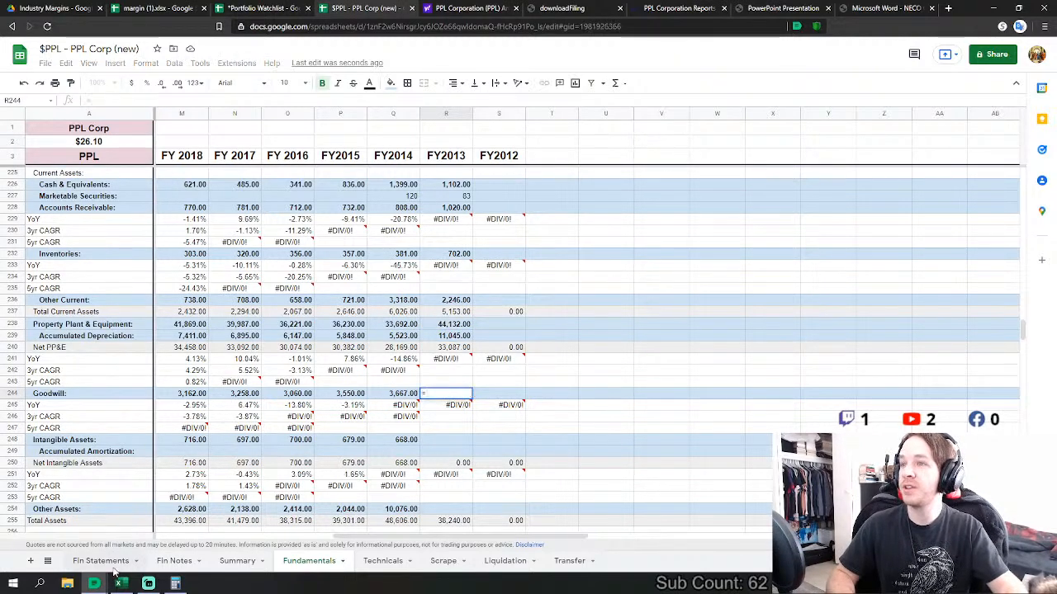
{"action": "left_click", "coordinate": [115, 569]}
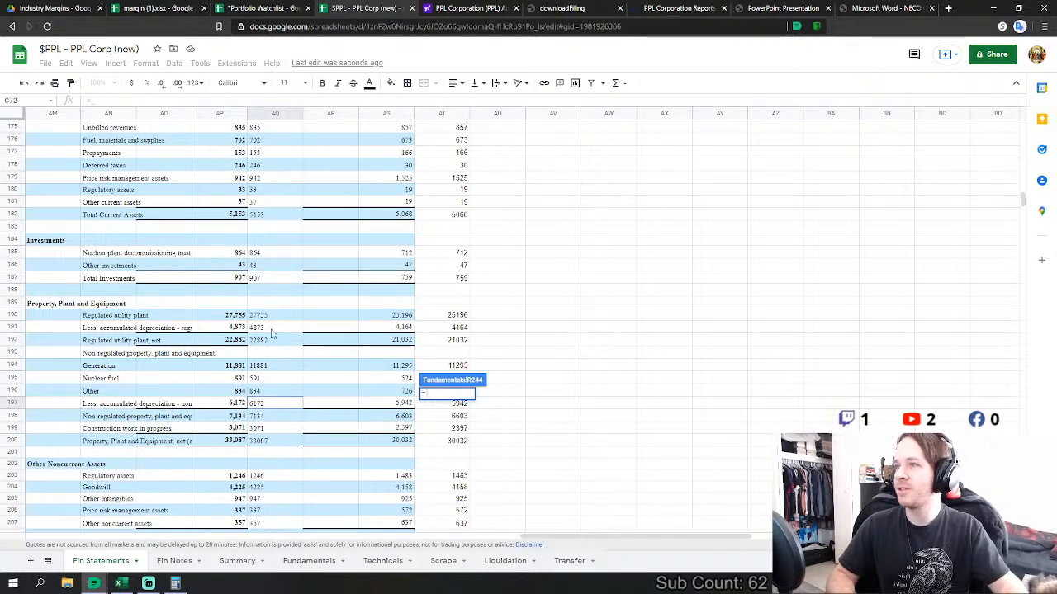
{"action": "left_click", "coordinate": [256, 285]}
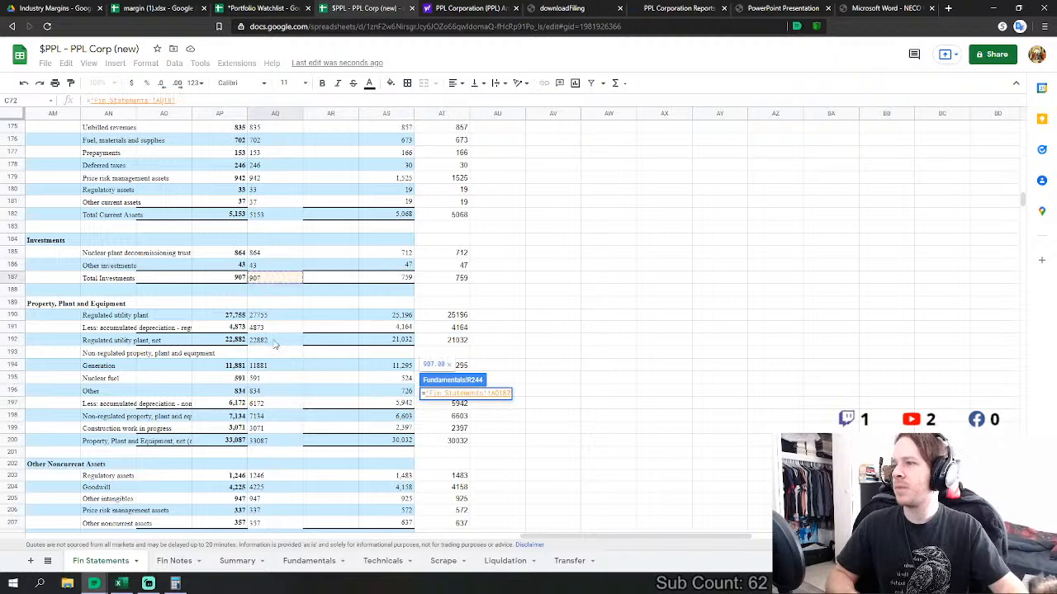
{"action": "type", "text": "+"}
{"action": "scroll", "coordinate": [264, 411], "scroll_direction": "down", "scroll_amount": 3}
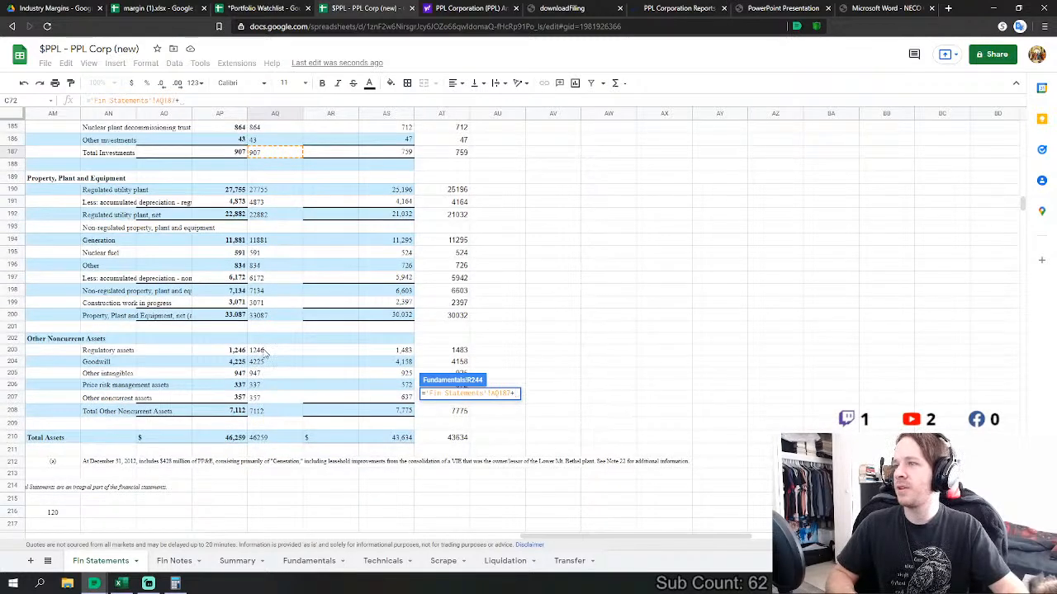
{"action": "left_click", "coordinate": [270, 350]}
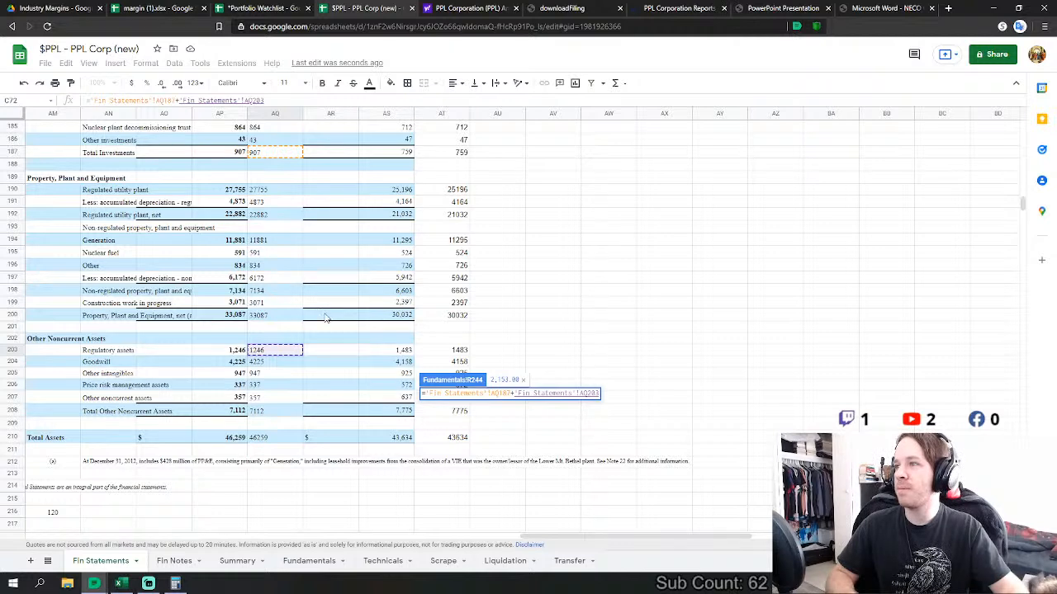
{"action": "key", "text": "BackSpace"}
{"action": "key", "text": "BackSpace"}
{"action": "key", "text": "BackSpace"}
{"action": "key", "text": "BackSpace"}
{"action": "key", "text": "BackSpace"}
{"action": "key", "text": "BackSpace"}
{"action": "key", "text": "BackSpace"}
{"action": "key", "text": "BackSpace"}
{"action": "key", "text": "BackSpace"}
{"action": "key", "text": "BackSpace"}
{"action": "key", "text": "BackSpace"}
{"action": "key", "text": "BackSpace"}
{"action": "key", "text": "BackSpace"}
{"action": "key", "text": "BackSpace"}
{"action": "key", "text": "BackSpace"}
{"action": "key", "text": "BackSpace"}
{"action": "key", "text": "BackSpace"}
{"action": "key", "text": "BackSpace"}
{"action": "key", "text": "BackSpace"}
{"action": "key", "text": "BackSpace"}
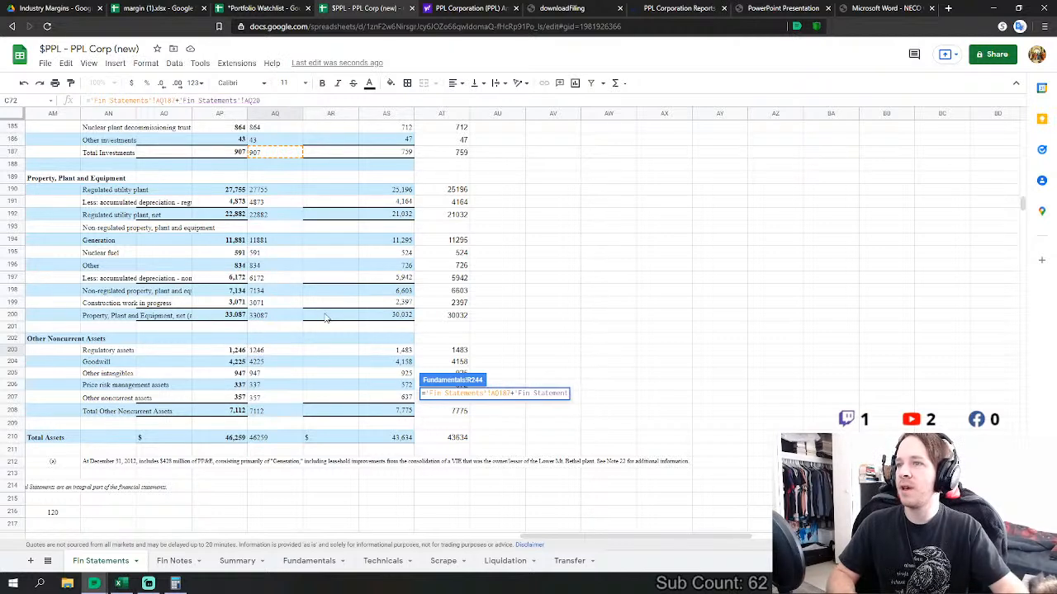
{"action": "key", "text": "BackSpace"}
{"action": "key", "text": "BackSpace"}
{"action": "key", "text": "BackSpace"}
{"action": "key", "text": "BackSpace"}
{"action": "key", "text": "BackSpace"}
{"action": "key", "text": "BackSpace"}
{"action": "key", "text": "BackSpace"}
{"action": "key", "text": "BackSpace"}
{"action": "key", "text": "BackSpace"}
{"action": "key", "text": "BackSpace"}
{"action": "key", "text": "BackSpace"}
{"action": "key", "text": "BackSpace"}
{"action": "key", "text": "BackSpace"}
{"action": "key", "text": "BackSpace"}
{"action": "key", "text": "BackSpace"}
{"action": "key", "text": "BackSpace"}
{"action": "key", "text": "BackSpace"}
{"action": "key", "text": "BackSpace"}
{"action": "key", "text": "BackSpace"}
{"action": "key", "text": "BackSpace"}
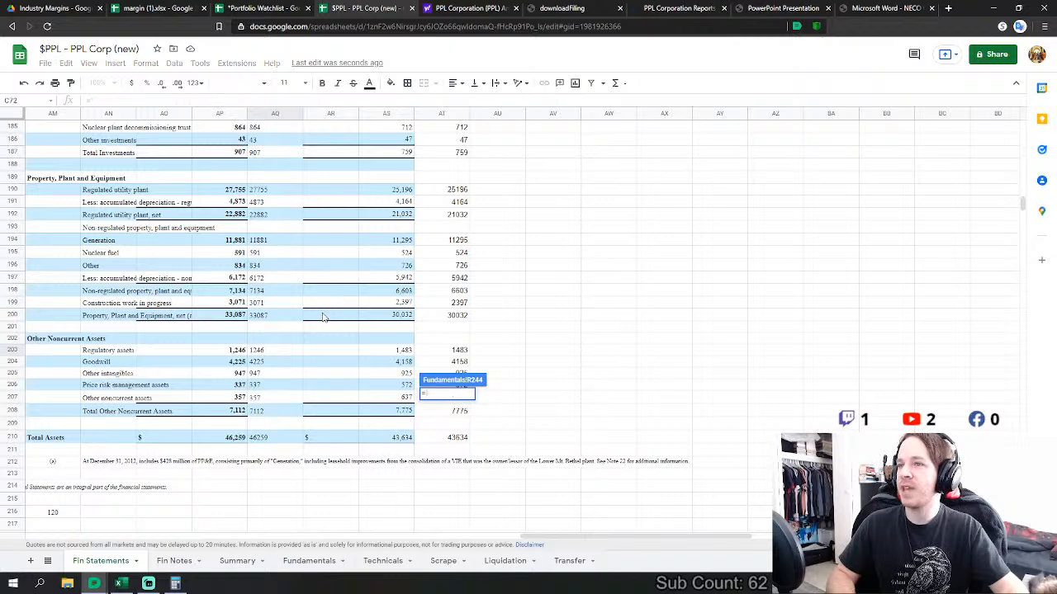
- Complete the FY2013 Goodwill formula with a link to the 2013 goodwill in Fin Statements AQ204
{"action": "left_click", "coordinate": [260, 362]}
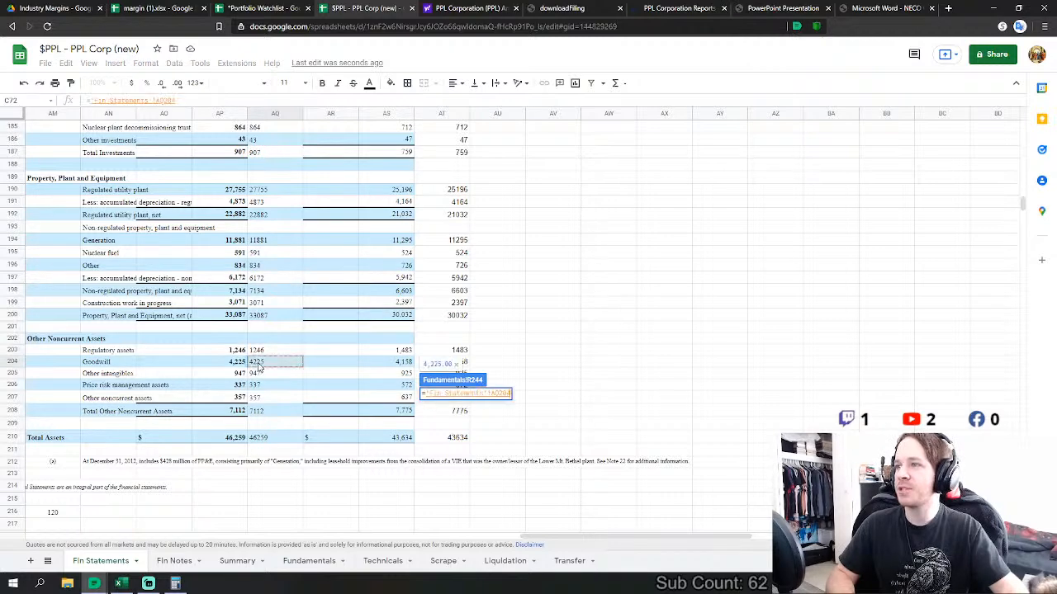
{"action": "key", "text": "Return"}
- Link FY2013 Intangible Assets in R248 to the 2013 other intangibles in Fin Statements AQ205
{"action": "key", "text": "Down"}
{"action": "key", "text": "Down"}
{"action": "key", "text": "Down"}
{"action": "key", "text": "Down"}
{"action": "type", "text": "="}
{"action": "left_click", "coordinate": [101, 561]}
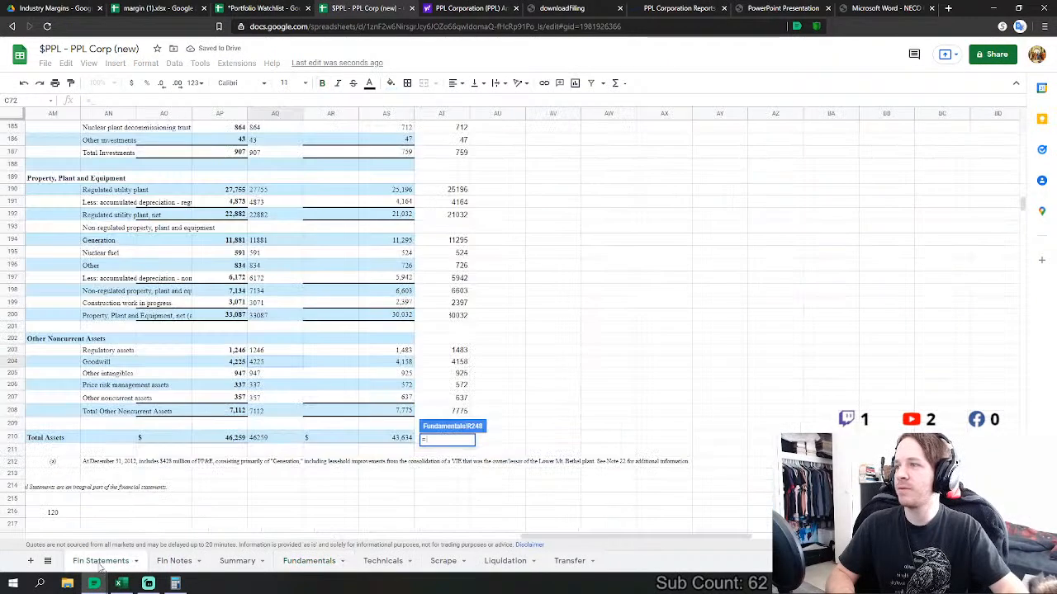
{"action": "left_click", "coordinate": [268, 377]}
{"action": "key", "text": "Return"}
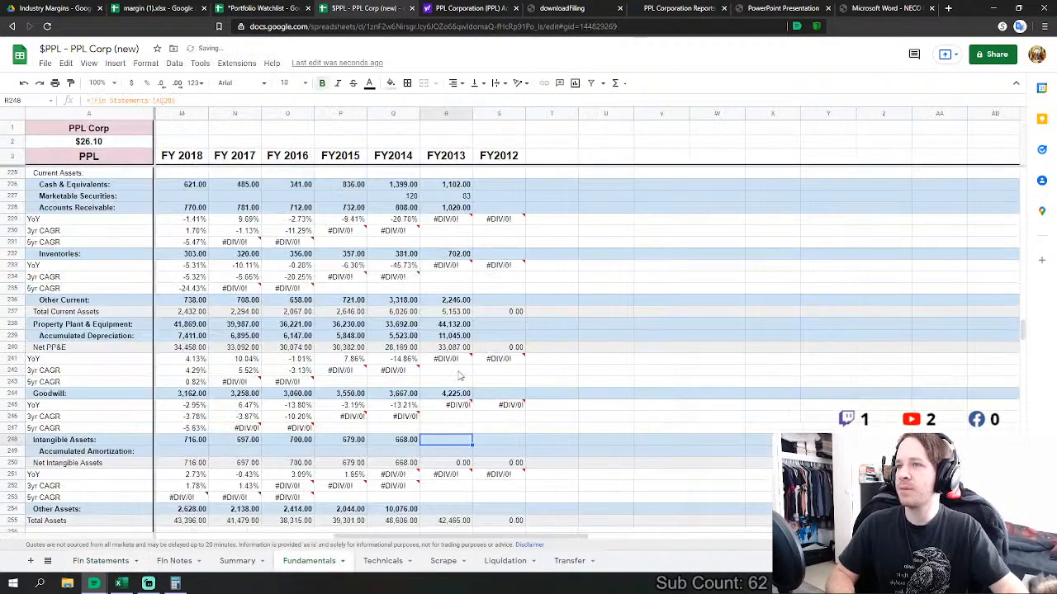
- Set FY2013 Other Assets in R254 to the 2013 regulatory, price risk management and other noncurrent assets from Fin Statements (AQ203+AQ206+AQ207)
{"action": "scroll", "coordinate": [427, 456], "scroll_direction": "down", "scroll_amount": 2}
{"action": "left_click", "coordinate": [460, 429]}
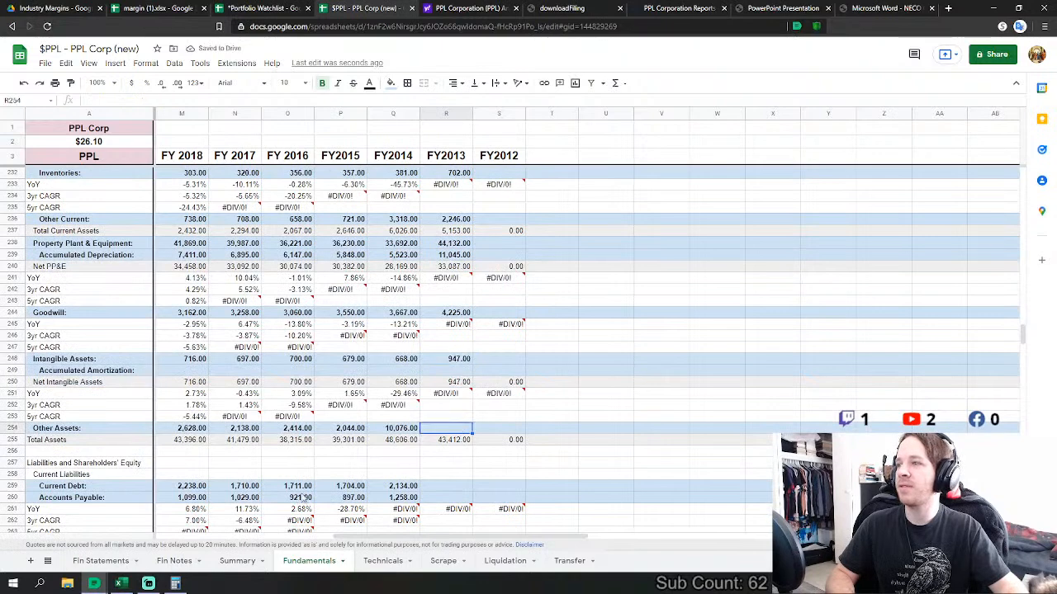
{"action": "type", "text": "="}
{"action": "left_click", "coordinate": [100, 561]}
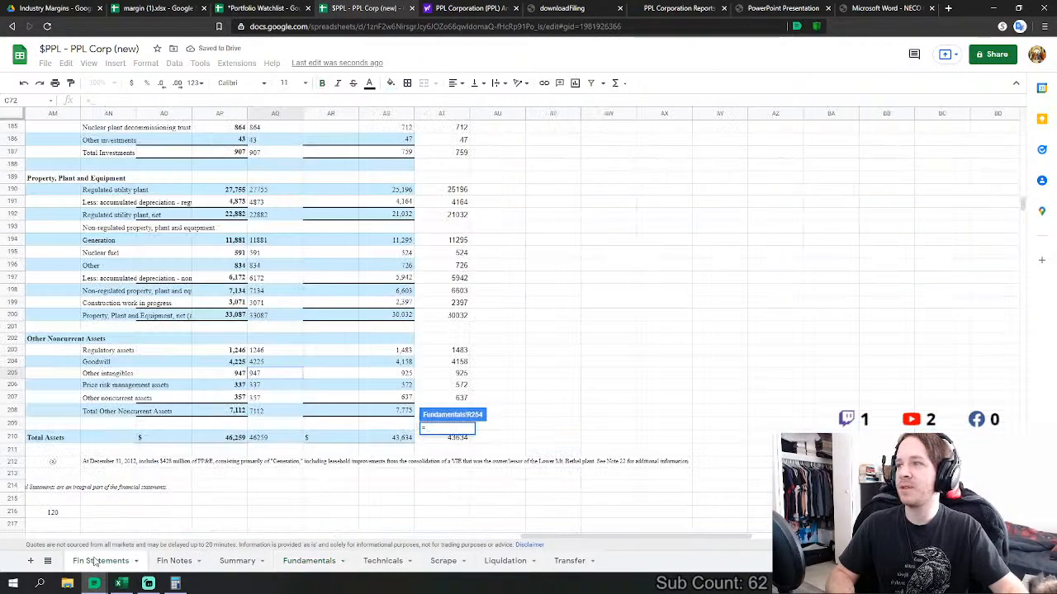
{"action": "left_click", "coordinate": [278, 355]}
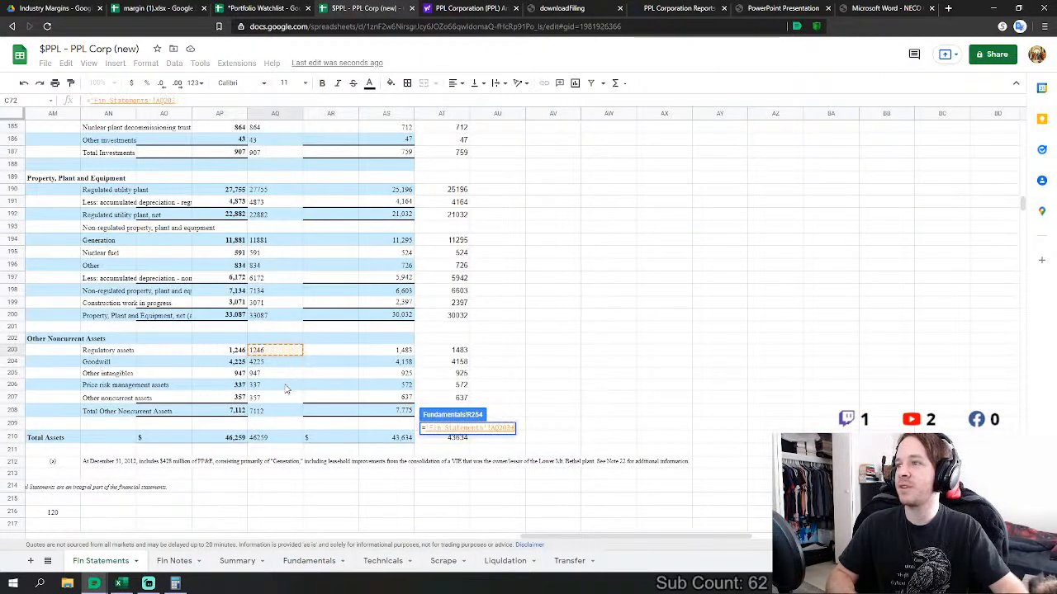
{"action": "type", "text": "+"}
{"action": "left_click", "coordinate": [285, 389]}
{"action": "type", "text": "+"}
{"action": "left_click", "coordinate": [266, 401]}
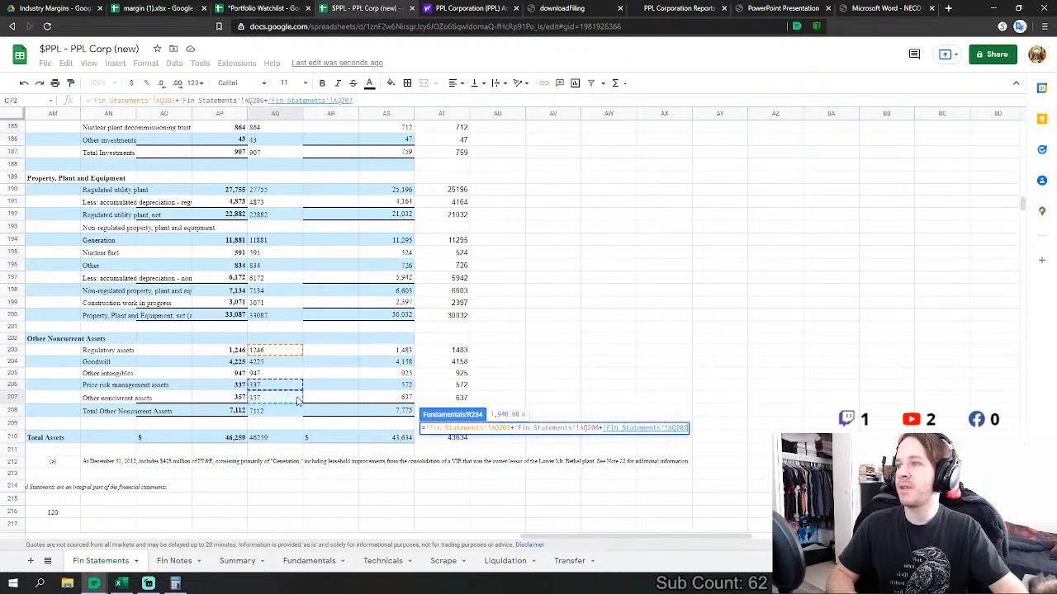
{"action": "key", "text": "Return"}
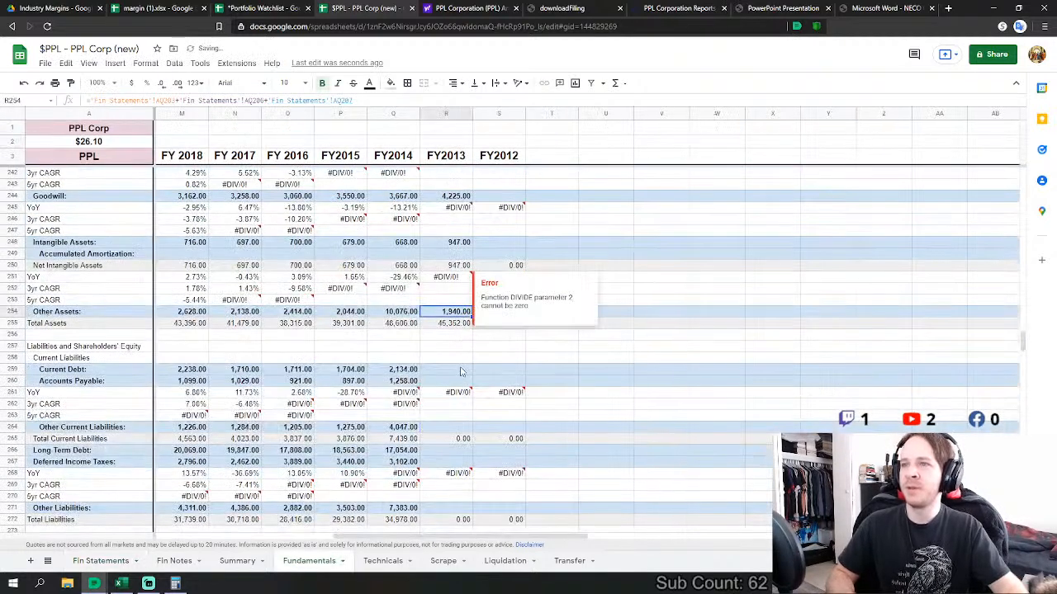
- Rebuild the FY2013 Other Assets formula in R254 as Fin Statements AQ203+AQ206+AQ207+AQ187, adding 2013 total investments
{"action": "left_click", "coordinate": [436, 365]}
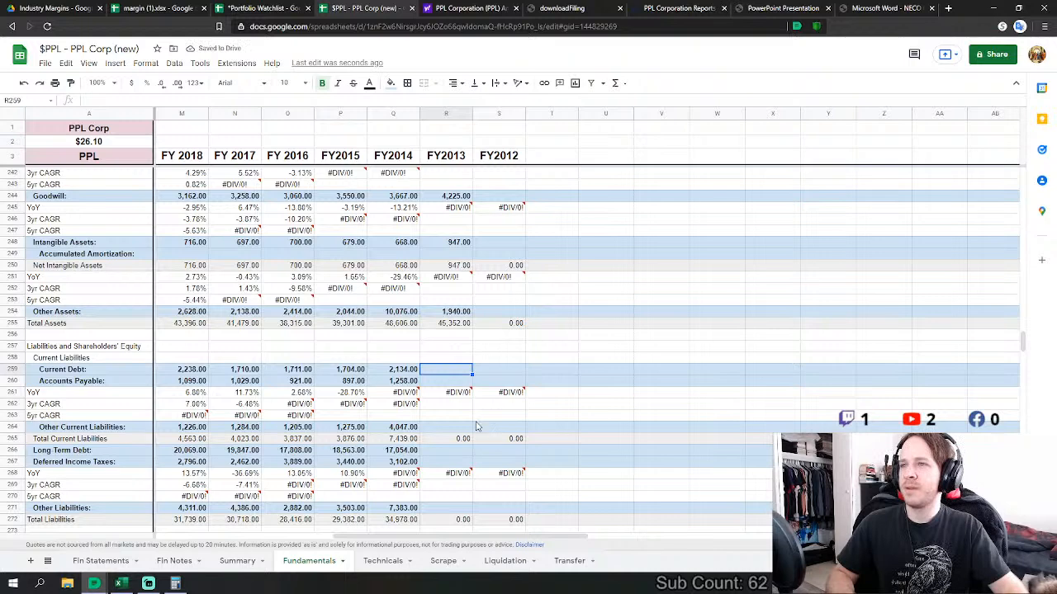
{"action": "left_click", "coordinate": [454, 313]}
{"action": "scroll", "coordinate": [299, 487], "scroll_direction": "up", "scroll_amount": 2}
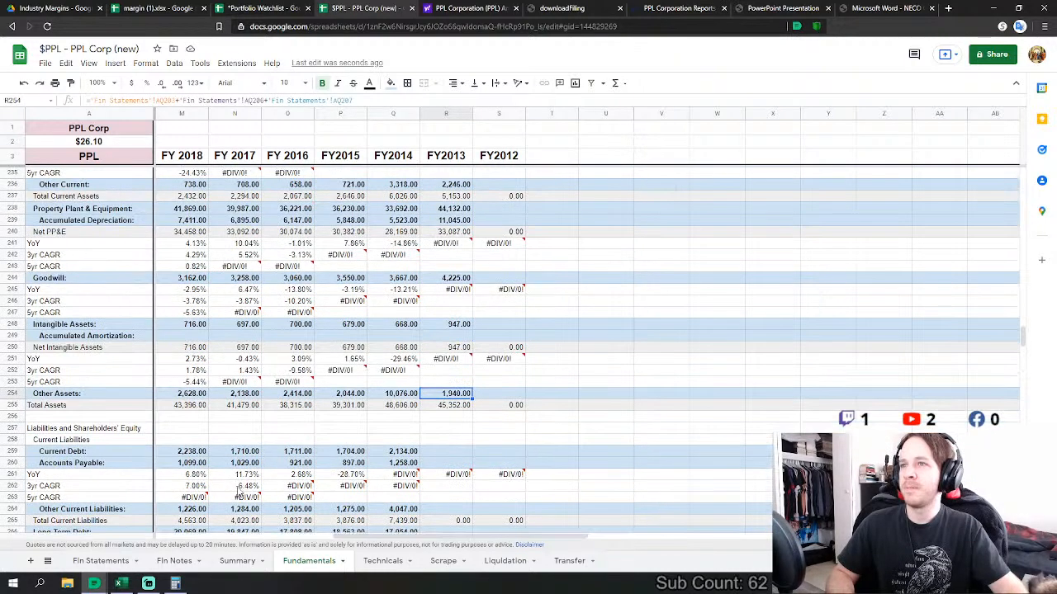
{"action": "type", "text": "="}
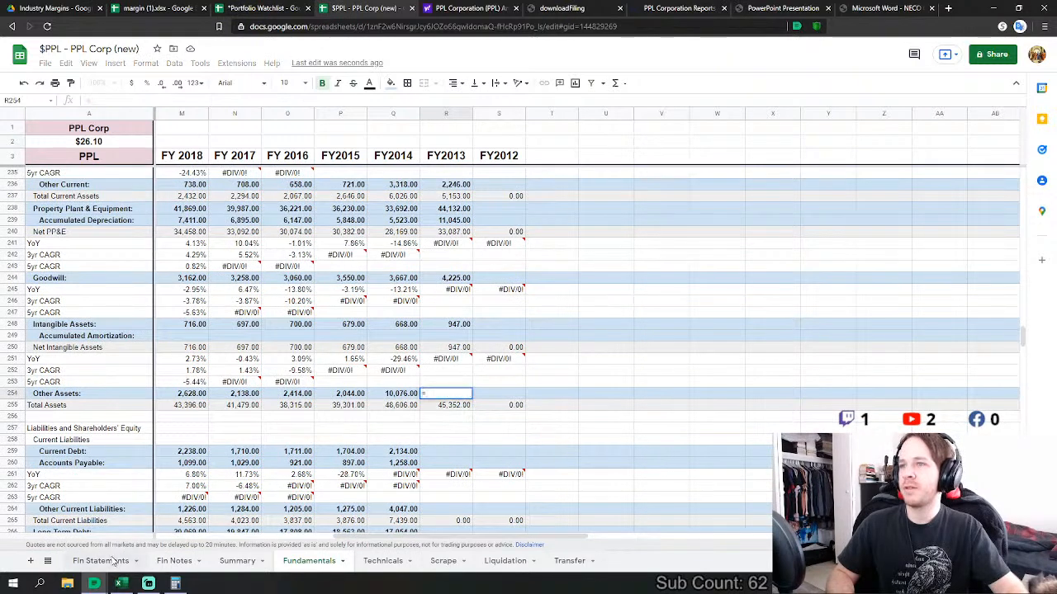
{"action": "left_click", "coordinate": [102, 561]}
{"action": "left_click", "coordinate": [262, 351]}
{"action": "type", "text": "+"}
{"action": "left_click", "coordinate": [262, 386]}
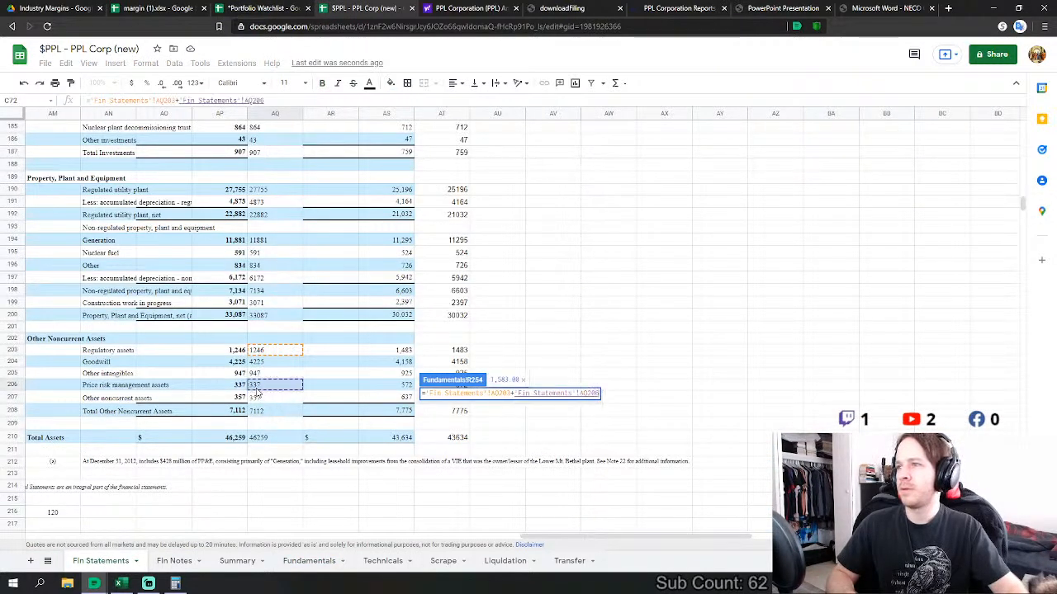
{"action": "type", "text": "+"}
{"action": "left_click", "coordinate": [263, 398]}
{"action": "type", "text": "+'Fin Statements'!AQ207+"}
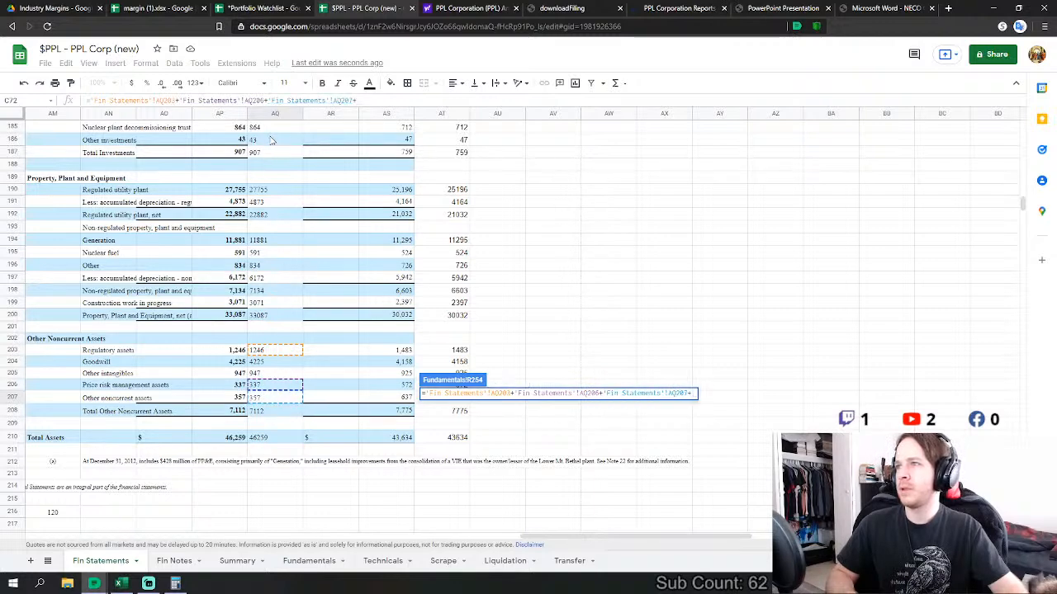
{"action": "left_click", "coordinate": [267, 152]}
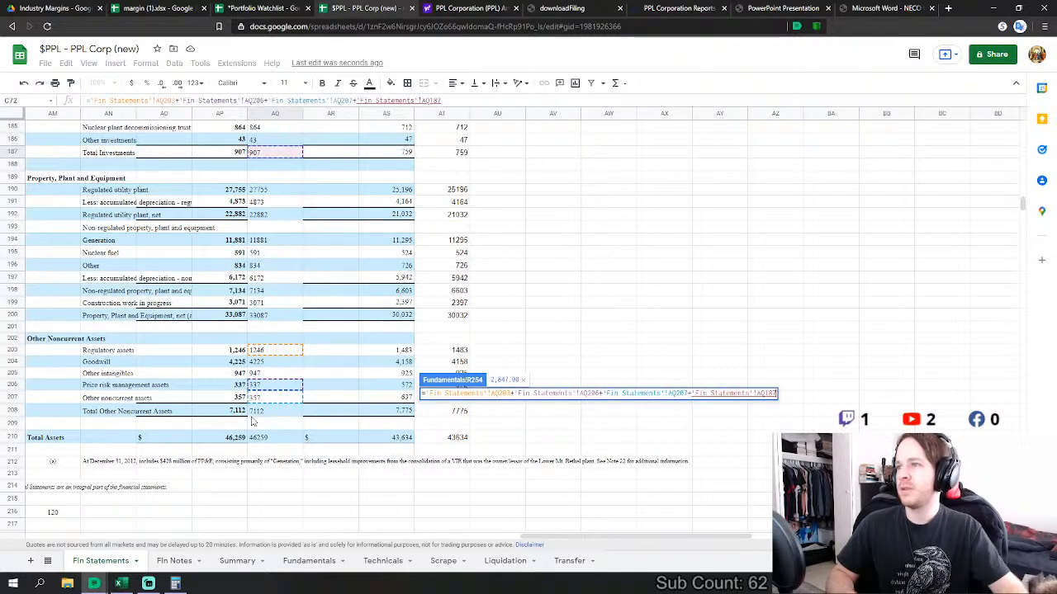
{"action": "key", "text": "Return"}
- Set FY2013 Current Debt in R259 to 2013 short-term debt, long-term debt due within one year and interest from Fin Statements (AQ226+AQ227+AQ230)
{"action": "left_click", "coordinate": [437, 455]}
{"action": "scroll", "coordinate": [436, 455], "scroll_direction": "down", "scroll_amount": 2}
{"action": "type", "text": "="}
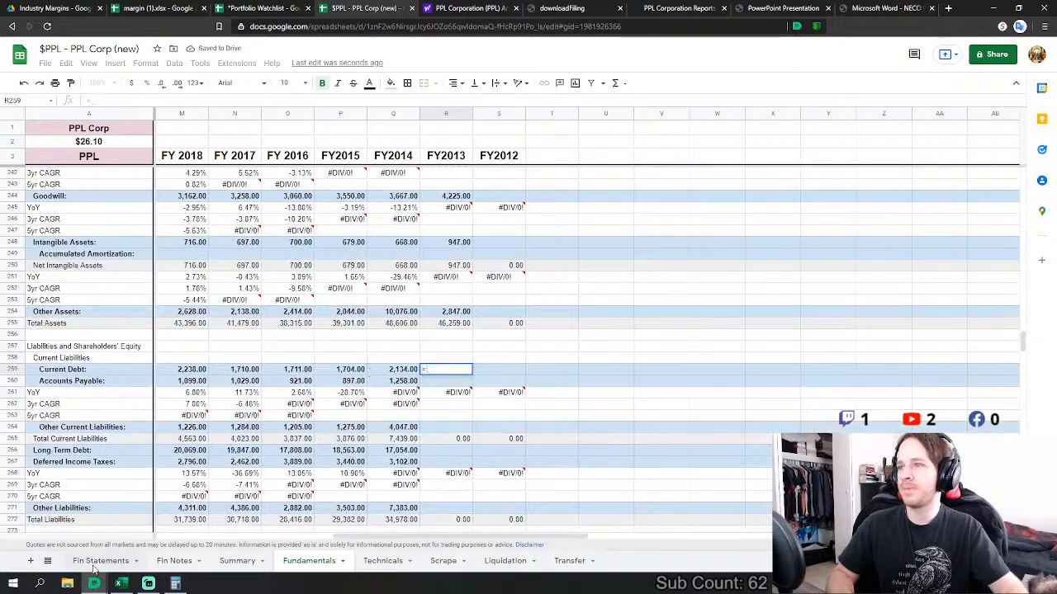
{"action": "left_click", "coordinate": [98, 562]}
{"action": "scroll", "coordinate": [292, 363], "scroll_direction": "down", "scroll_amount": 4}
{"action": "scroll", "coordinate": [292, 344], "scroll_direction": "down", "scroll_amount": 4}
{"action": "scroll", "coordinate": [281, 321], "scroll_direction": "down", "scroll_amount": 2}
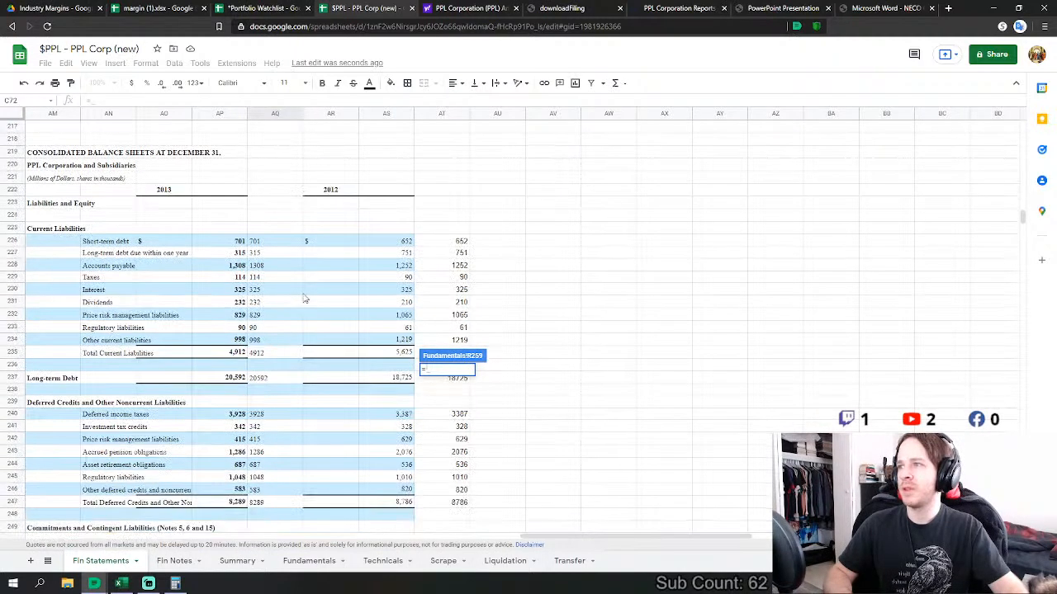
{"action": "left_click", "coordinate": [274, 243]}
{"action": "type", "text": "+"}
{"action": "left_click", "coordinate": [274, 254]}
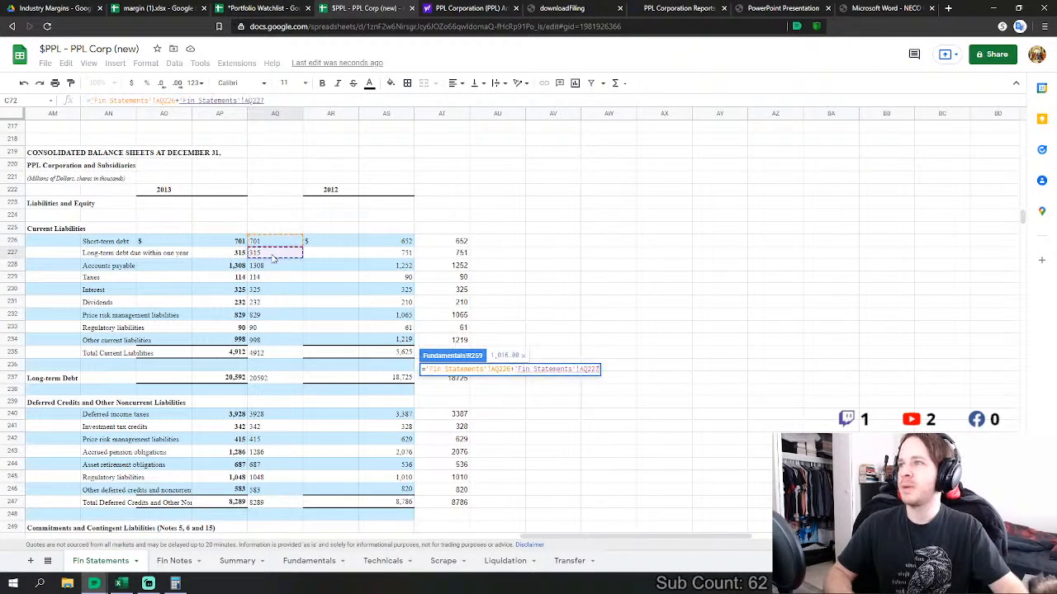
{"action": "type", "text": "+"}
{"action": "left_click", "coordinate": [274, 289]}
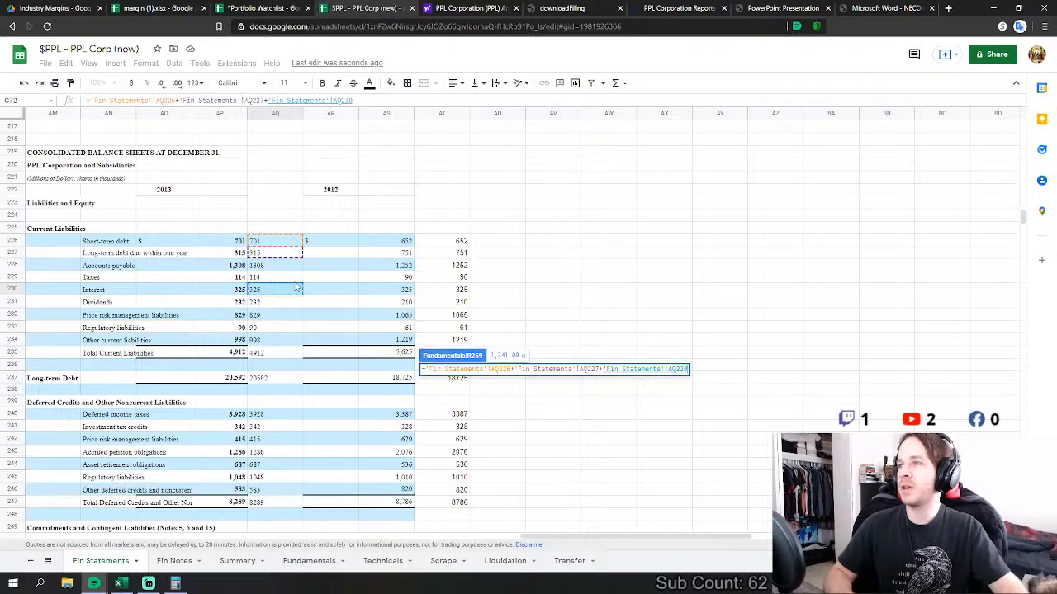
{"action": "key", "text": "Return"}
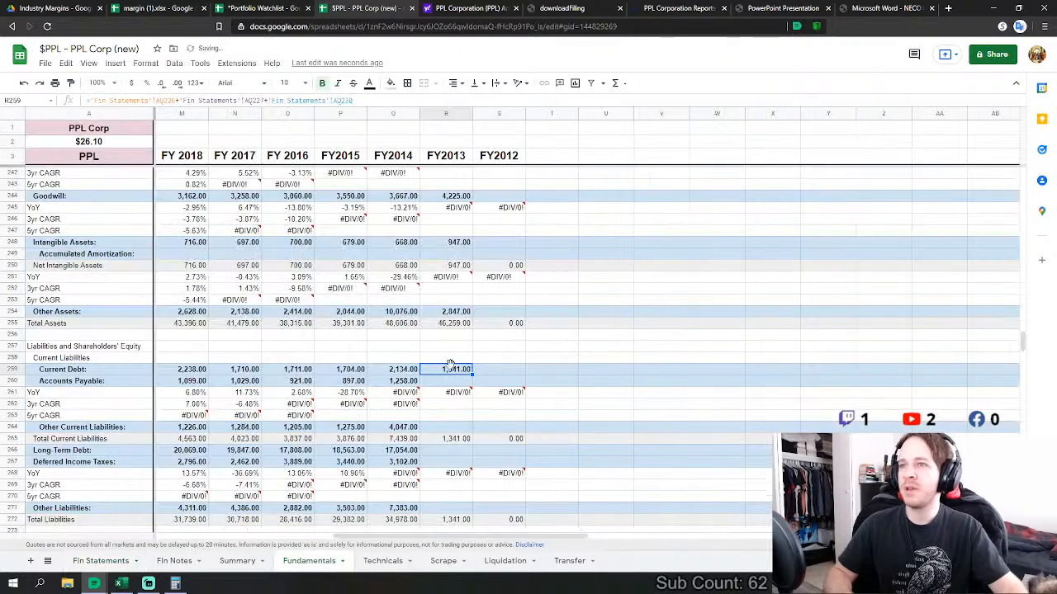
- Set FY2013 Accounts Payable in R260 to the 2013 accounts payable plus taxes from Fin Statements (AQ228+AQ229)
{"action": "left_click", "coordinate": [467, 385]}
{"action": "type", "text": "="}
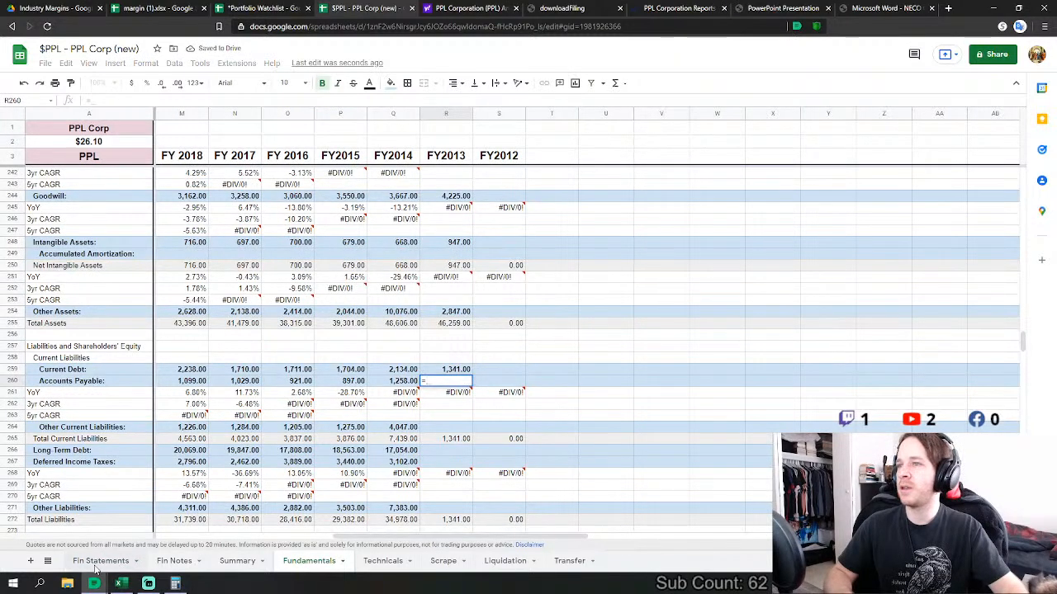
{"action": "left_click", "coordinate": [96, 561]}
{"action": "left_click", "coordinate": [267, 266]}
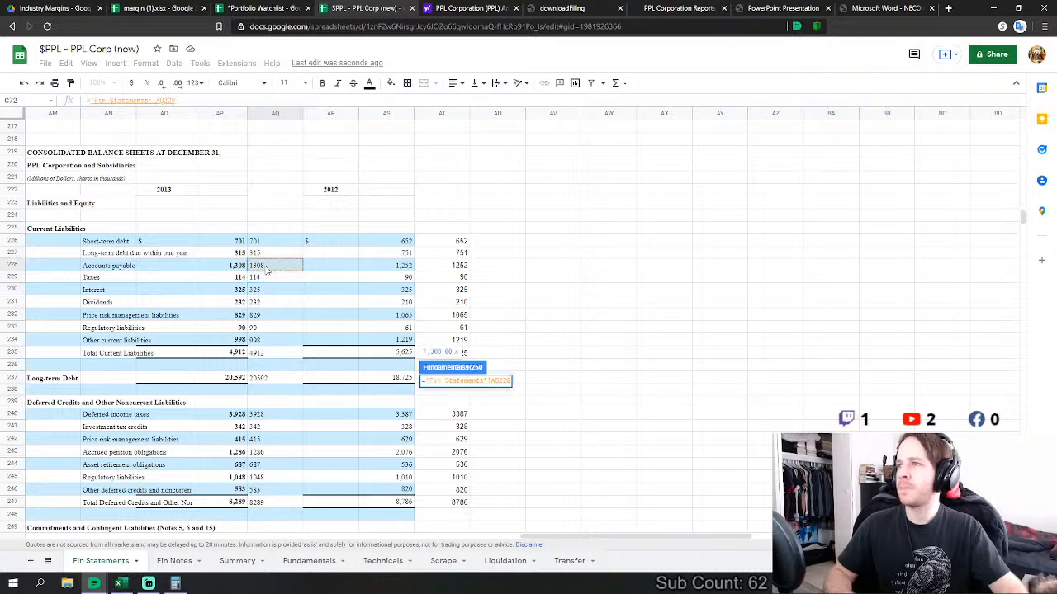
{"action": "type", "text": "+"}
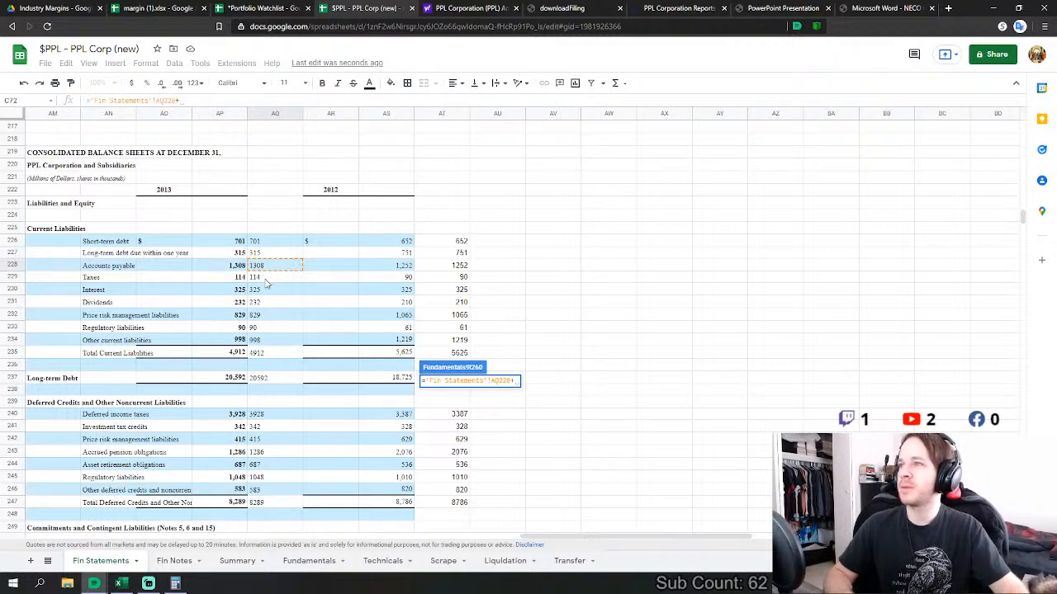
{"action": "left_click", "coordinate": [265, 280]}
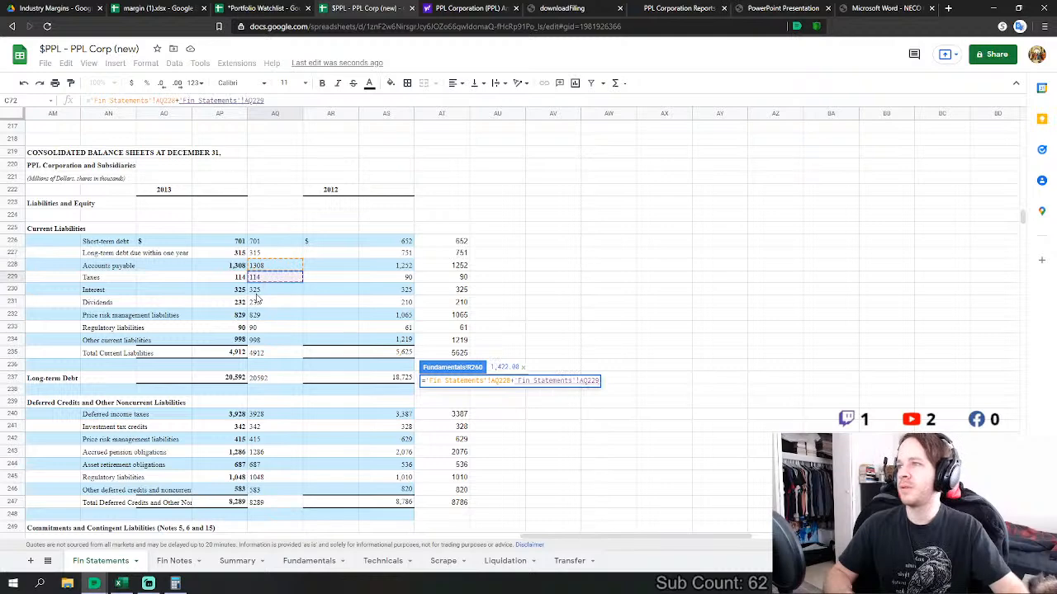
{"action": "key", "text": "Return"}
- Set FY2013 Other Current Liabilities in R264 to the sum of 2013 dividends through other current liabilities from Fin Statements (AQ231+AQ232+AQ233+AQ234)
{"action": "left_click", "coordinate": [446, 427]}
{"action": "type", "text": "="}
{"action": "left_click", "coordinate": [101, 560]}
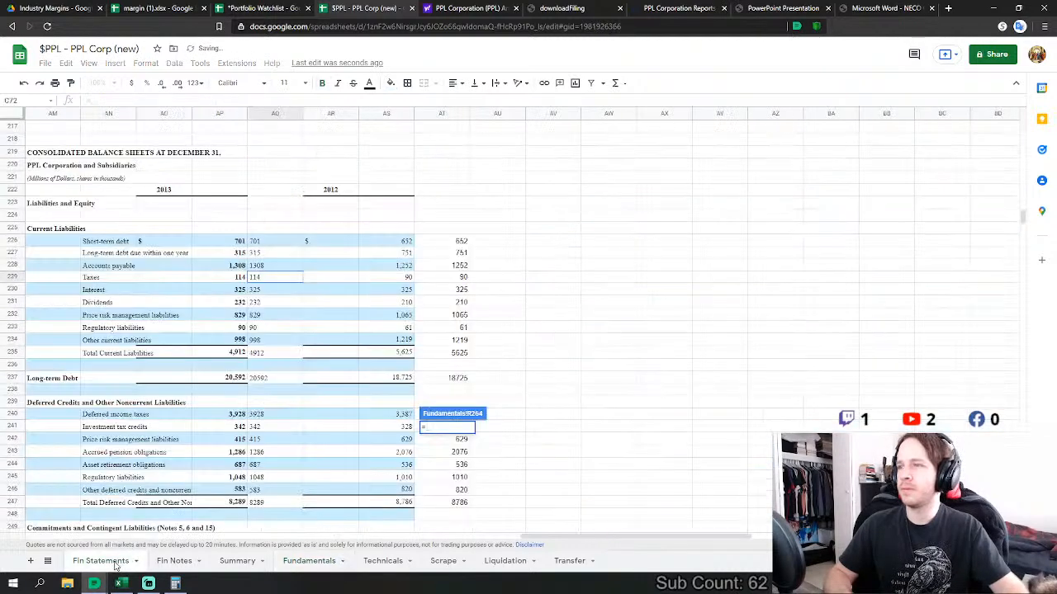
{"action": "left_click", "coordinate": [262, 303]}
{"action": "type", "text": "+"}
{"action": "left_click", "coordinate": [265, 315]}
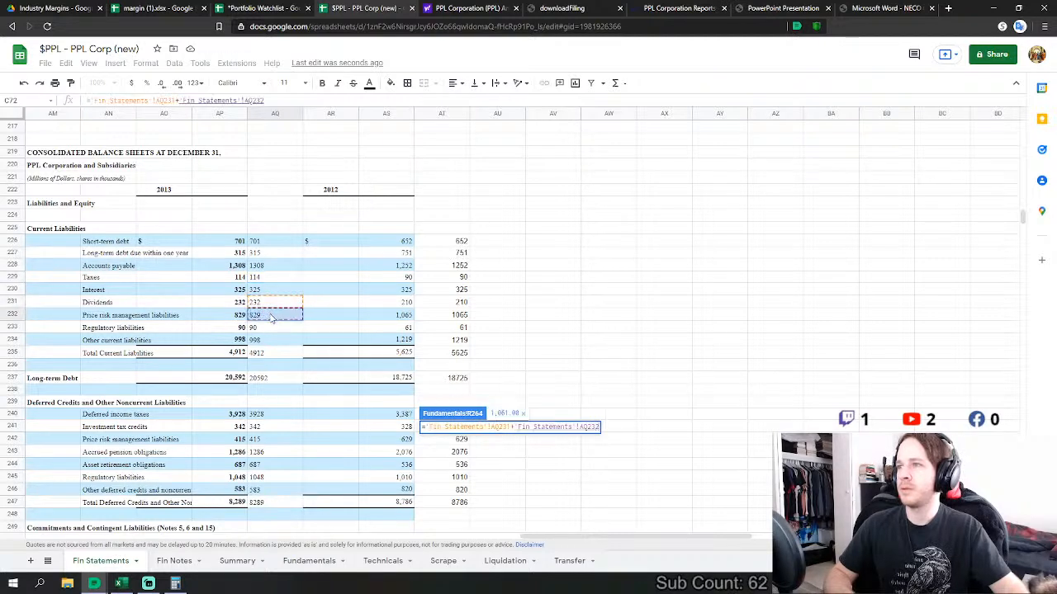
{"action": "type", "text": "+"}
{"action": "left_click", "coordinate": [273, 328]}
{"action": "type", "text": "+"}
{"action": "left_click", "coordinate": [279, 344]}
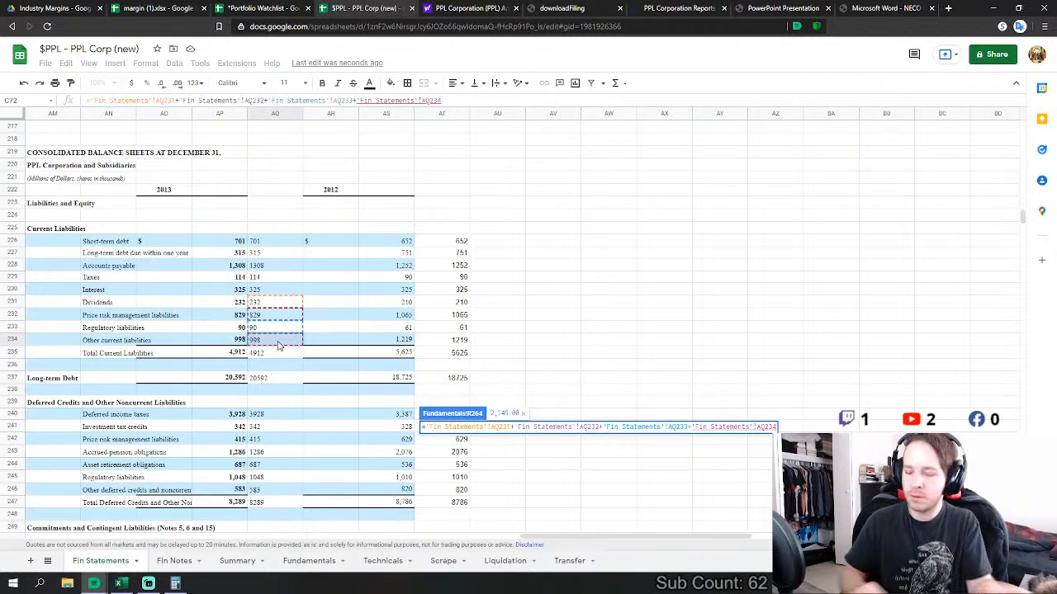
{"action": "key", "text": "Return"}
- Link FY2013 Long Term Debt in R266 to the 2013 long-term debt in Fin Statements AQ237
{"action": "scroll", "coordinate": [158, 371], "scroll_direction": "down", "scroll_amount": 3}
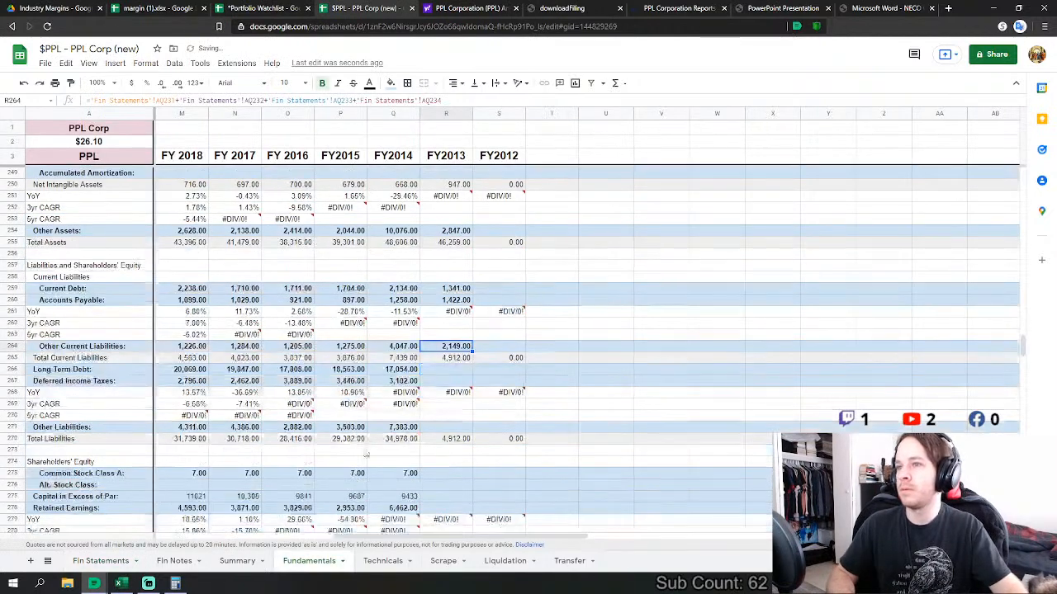
{"action": "key", "text": "Down"}
{"action": "key", "text": "Down"}
{"action": "type", "text": "="}
{"action": "left_click", "coordinate": [100, 560]}
{"action": "left_click", "coordinate": [258, 377]}
{"action": "key", "text": "Return"}
- Link FY2013 Deferred Income Taxes in R267 to the 2013 deferred income taxes in Fin Statements AQ240
{"action": "type", "text": "="}
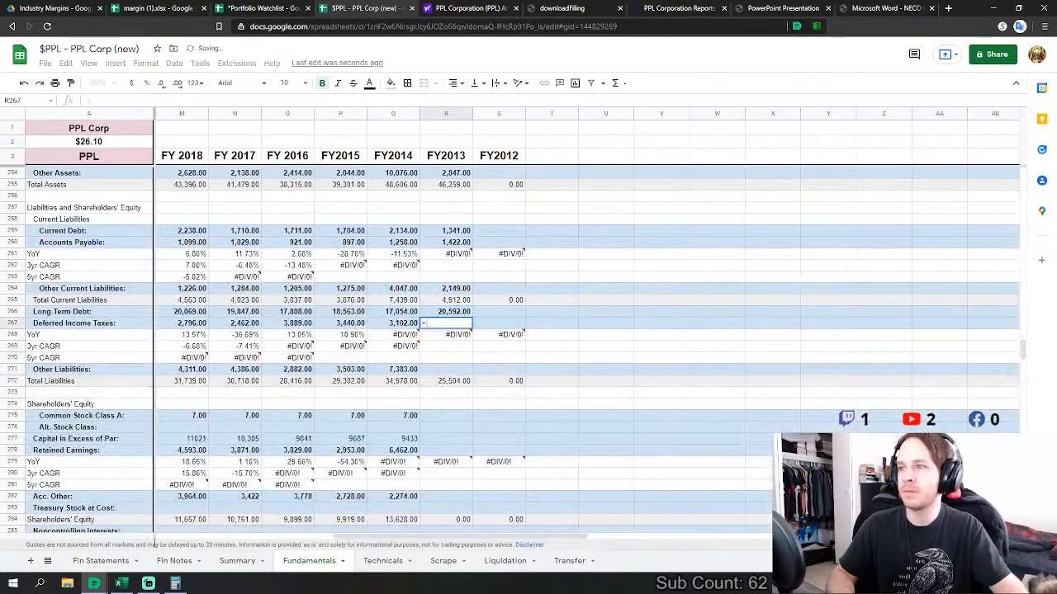
{"action": "left_click", "coordinate": [100, 561]}
{"action": "left_click", "coordinate": [256, 415]}
{"action": "key", "text": "Return"}
- Set FY2013 Other Liabilities in R271 to the sum of the remaining 2013 noncurrent liabilities from Fin Statements (AQ241+AQ242+AQ243+AQ244+AQ245+AQ246)
{"action": "left_click", "coordinate": [456, 289]}
{"action": "type", "text": "="}
{"action": "left_click", "coordinate": [100, 560]}
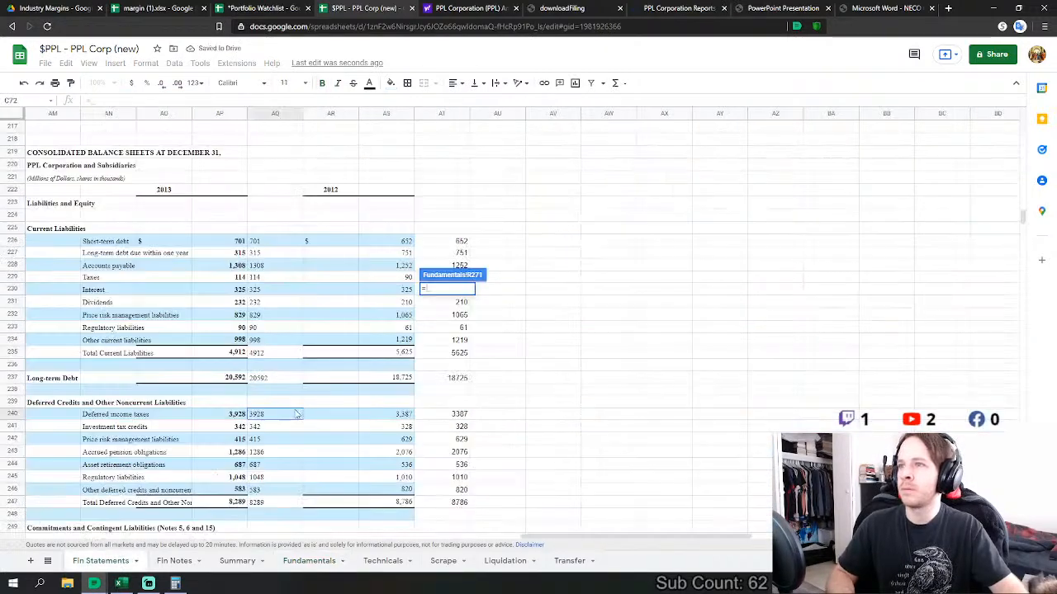
{"action": "left_click", "coordinate": [273, 430]}
{"action": "type", "text": "+"}
{"action": "left_click", "coordinate": [266, 442]}
{"action": "type", "text": "+"}
{"action": "left_click", "coordinate": [273, 454]}
{"action": "type", "text": "+"}
{"action": "left_click", "coordinate": [279, 467]}
{"action": "type", "text": "+"}
{"action": "left_click", "coordinate": [279, 483]}
{"action": "type", "text": "+"}
{"action": "left_click", "coordinate": [278, 495]}
{"action": "scroll", "coordinate": [435, 421], "scroll_direction": "down", "scroll_amount": 2}
{"action": "key", "text": "Return"}
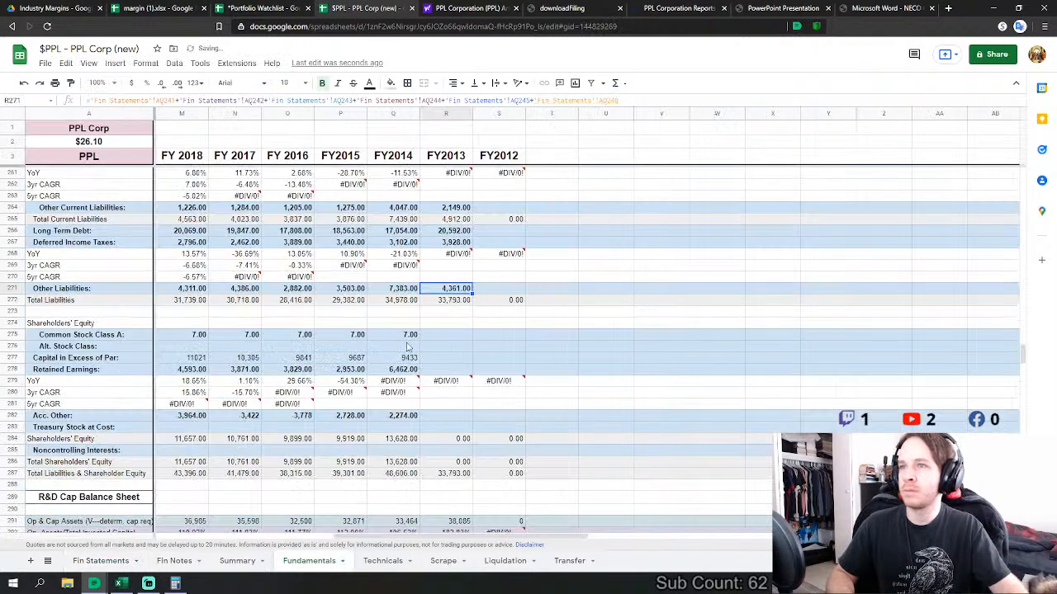
- Link FY2013 Common Stock Class A in R275 to the 2013 common stock in Fin Statements AQ253
{"action": "left_click", "coordinate": [453, 337]}
{"action": "type", "text": "="}
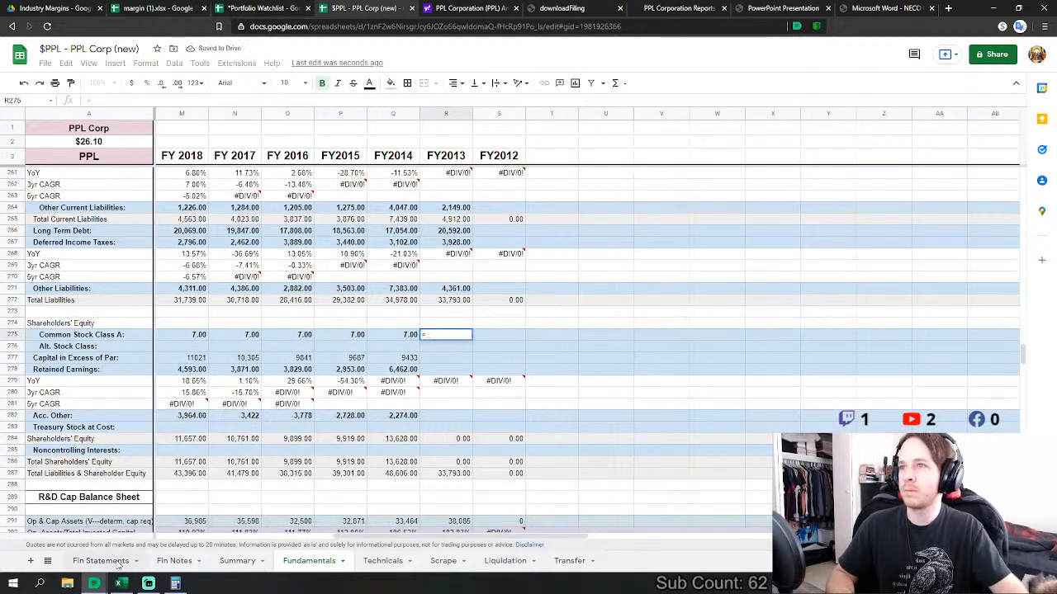
{"action": "left_click", "coordinate": [101, 560]}
{"action": "scroll", "coordinate": [307, 429], "scroll_direction": "down", "scroll_amount": 3}
{"action": "left_click", "coordinate": [273, 424]}
{"action": "key", "text": "Return"}
- Link FY2013 Capital in Excess of Par in R277 to the 2013 additional paid-in capital in Fin Statements AQ254
{"action": "key", "text": "Down"}
{"action": "type", "text": "="}
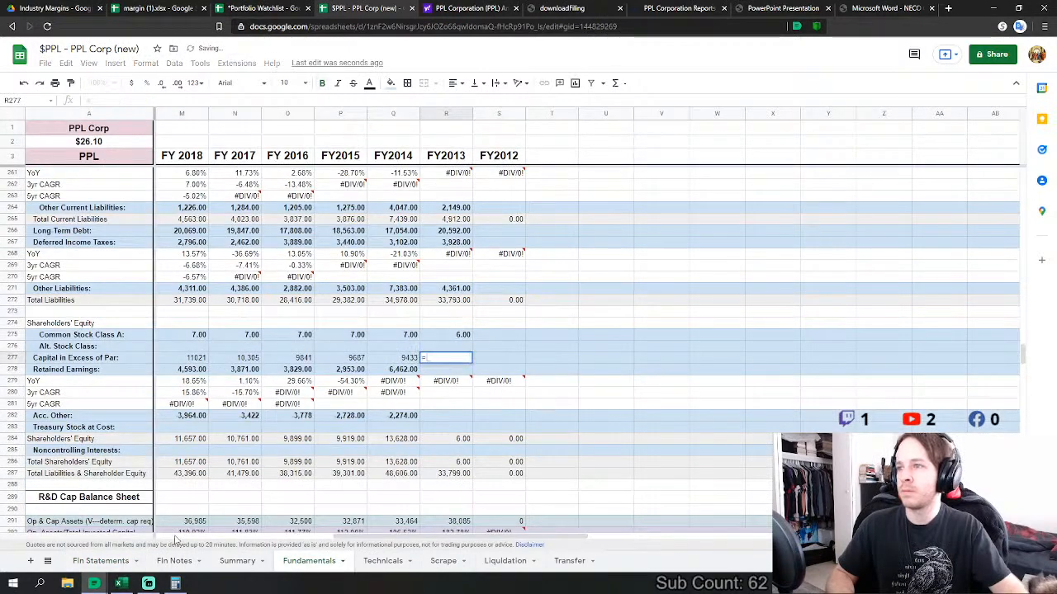
{"action": "left_click", "coordinate": [100, 560]}
{"action": "left_click", "coordinate": [281, 436]}
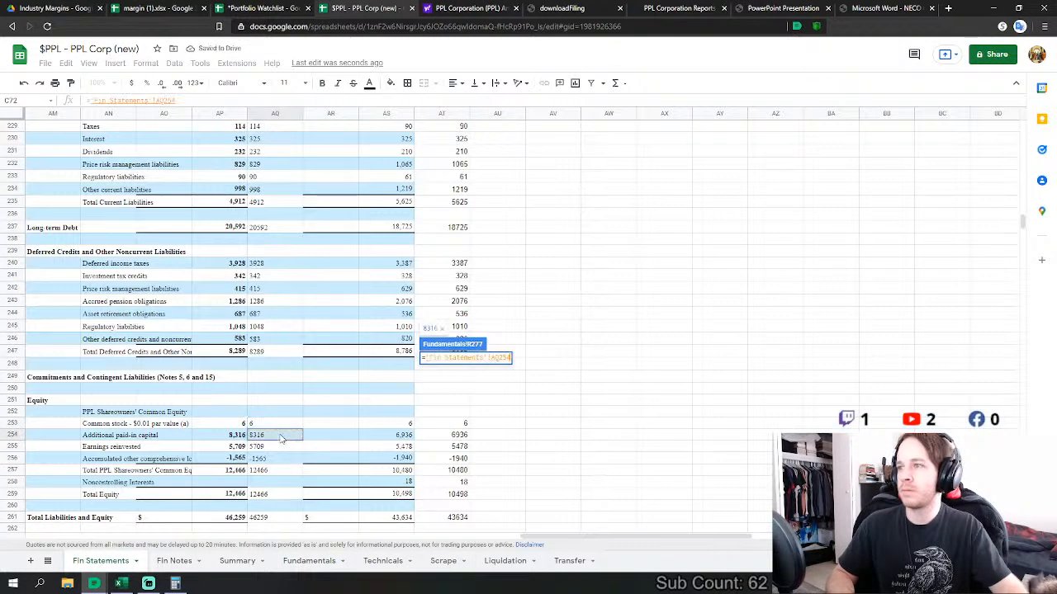
{"action": "key", "text": "Return"}
- Link FY2013 Retained Earnings in R278 to the 2013 earnings reinvested in Fin Statements AQ255
{"action": "key", "text": "Down"}
{"action": "type", "text": "="}
{"action": "left_click", "coordinate": [101, 561]}
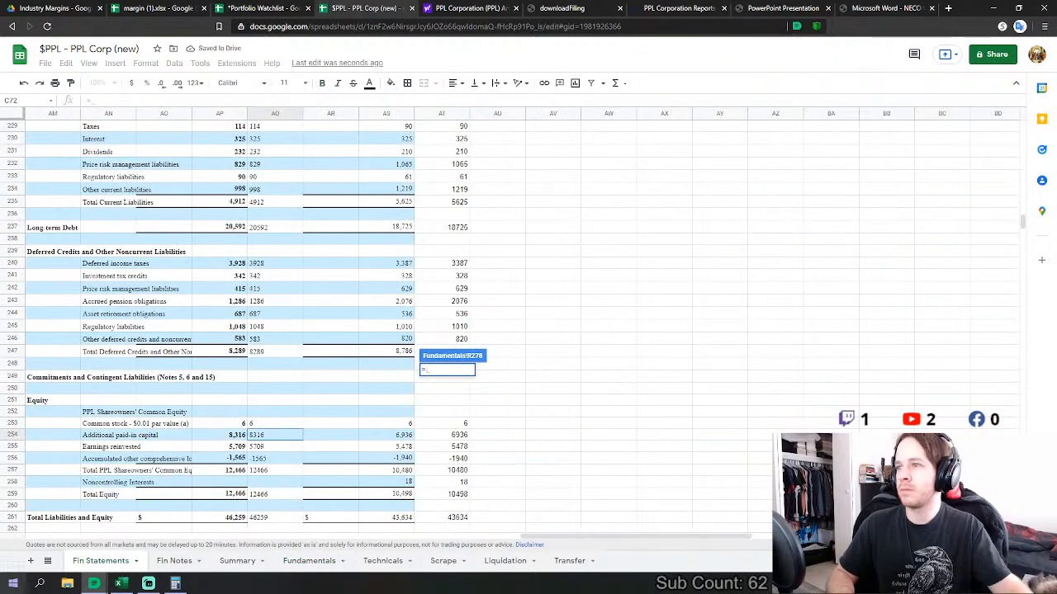
{"action": "left_click", "coordinate": [298, 448]}
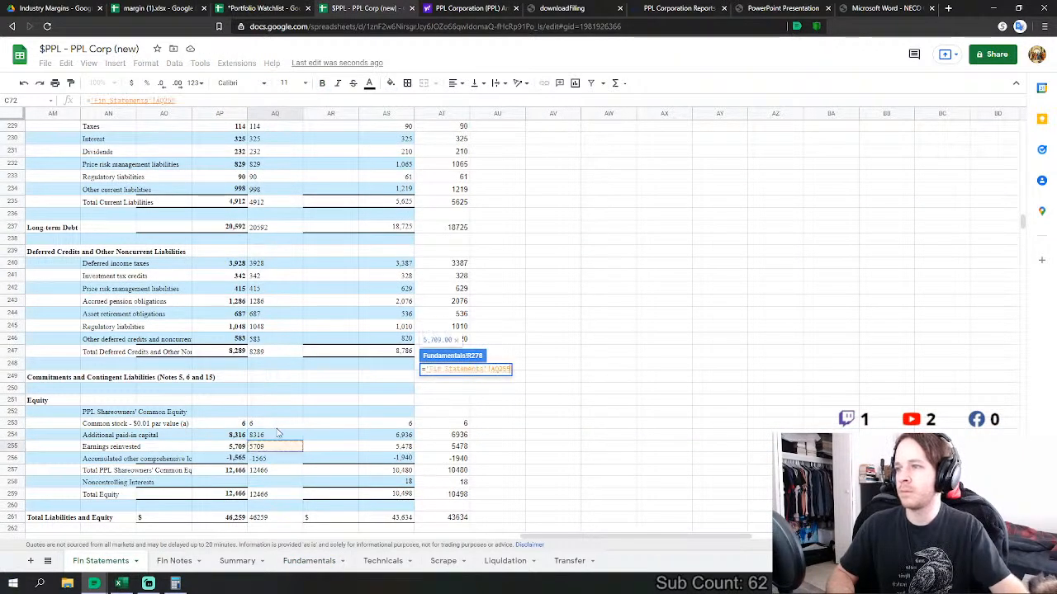
{"action": "key", "text": "Return"}
- Link FY2013 Acc. Other in R282 to the 2013 accumulated other comprehensive loss in Fin Statements AQ256
{"action": "left_click", "coordinate": [449, 415]}
{"action": "type", "text": "="}
{"action": "left_click", "coordinate": [83, 562]}
{"action": "left_click", "coordinate": [264, 461]}
{"action": "scroll", "coordinate": [347, 448], "scroll_direction": "down", "scroll_amount": 1}
{"action": "key", "text": "Return"}
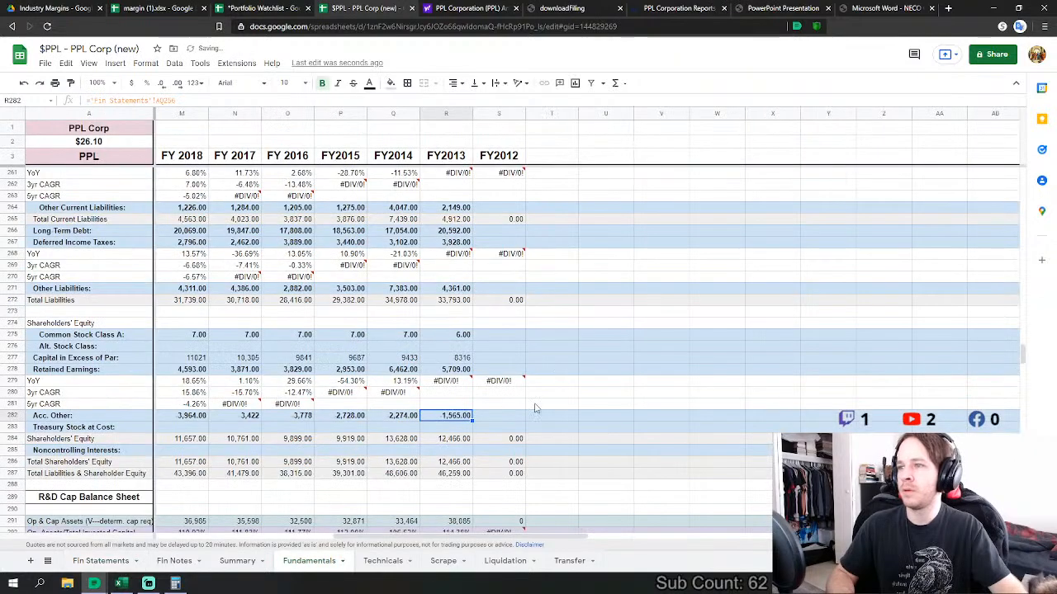
- Link FY2012 Revenues in S32 to the 2012 total operating revenues in Fin Statements AT11
{"action": "left_click_drag", "start_coordinate": [1022, 355], "coordinate": [1007, 177]}
{"action": "scroll", "coordinate": [500, 322], "scroll_direction": "down", "scroll_amount": 5}
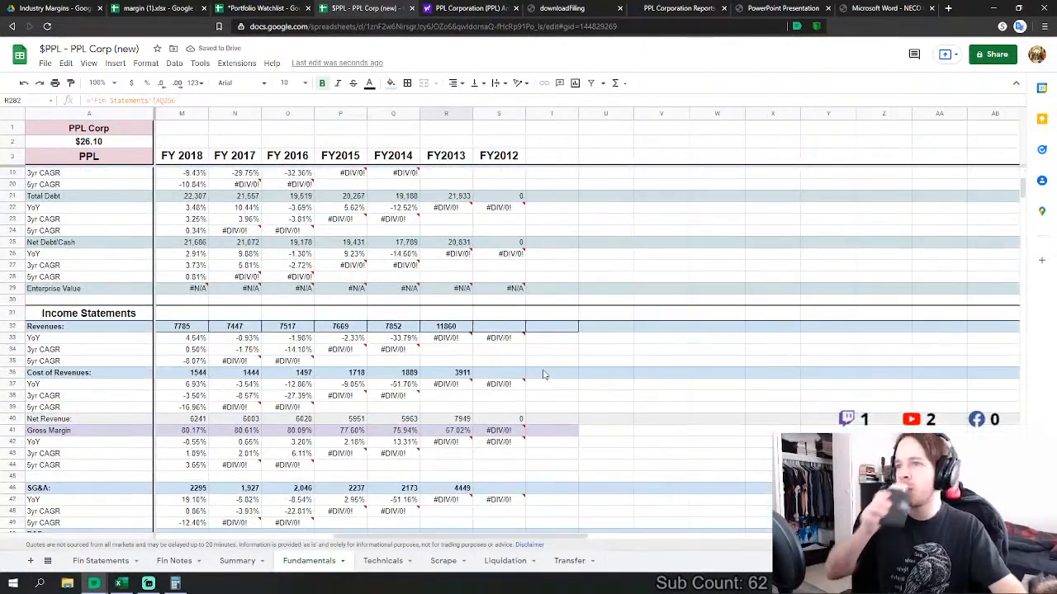
{"action": "left_click", "coordinate": [503, 326]}
{"action": "type", "text": "="}
{"action": "left_click", "coordinate": [98, 561]}
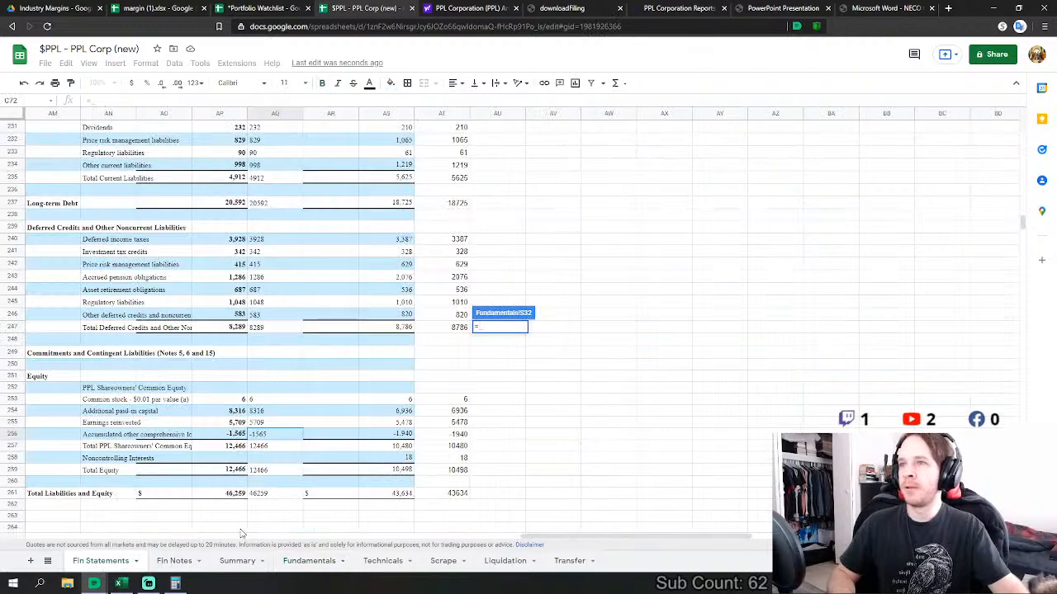
{"action": "left_click_drag", "start_coordinate": [1022, 229], "coordinate": [1021, 128]}
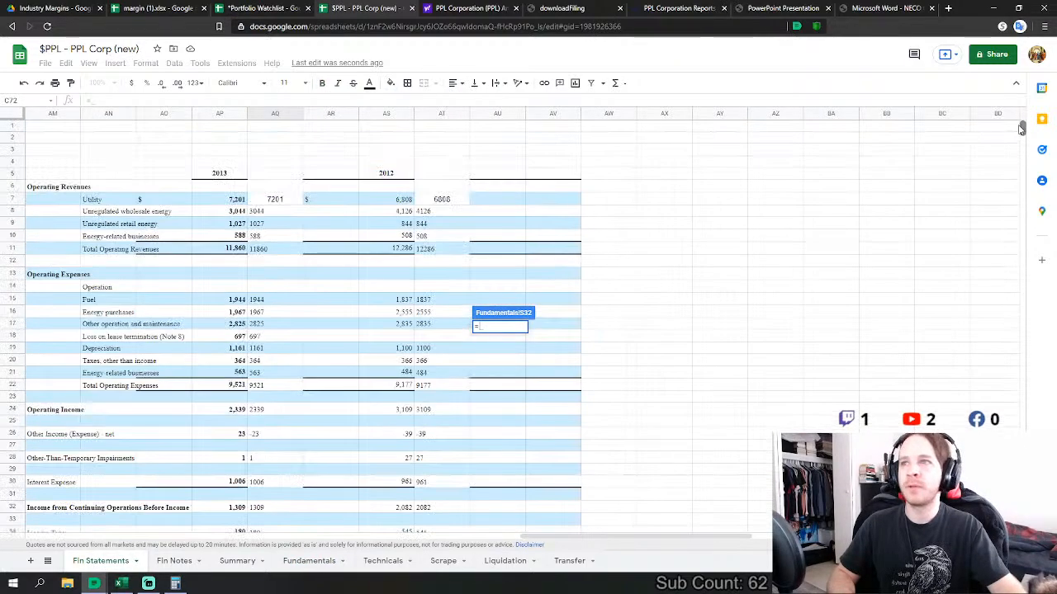
{"action": "left_click", "coordinate": [443, 249]}
{"action": "scroll", "coordinate": [451, 351], "scroll_direction": "down", "scroll_amount": 1}
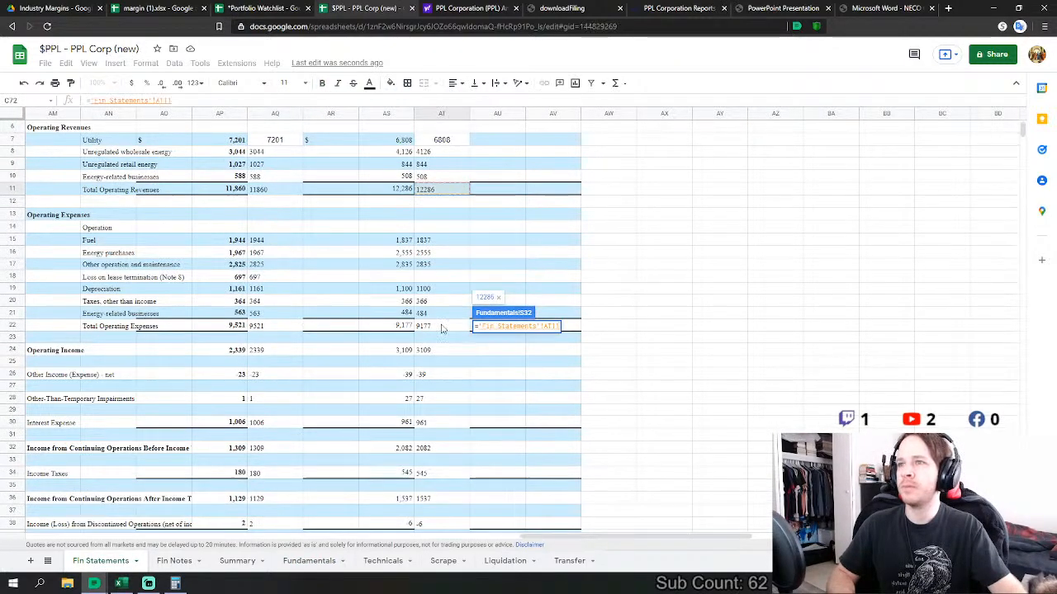
{"action": "key", "text": "Return"}
- Set FY2012 Cost of Revenues in S36 to the 2012 fuel plus energy purchases from Fin Statements (AT15+AT16)
{"action": "scroll", "coordinate": [509, 361], "scroll_direction": "down", "scroll_amount": 1}
{"action": "left_click", "coordinate": [497, 294]}
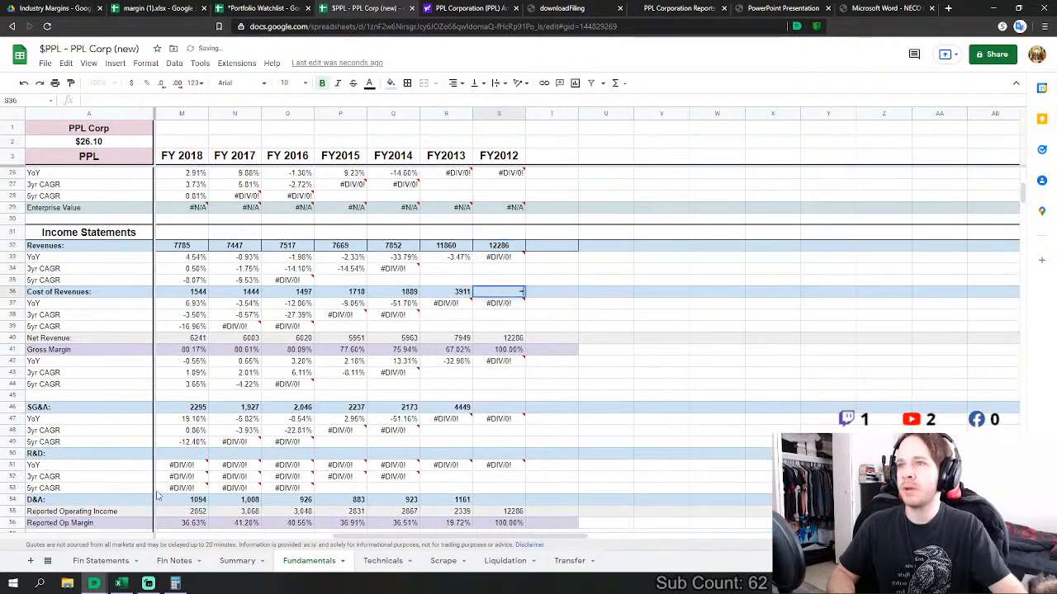
{"action": "type", "text": "="}
{"action": "left_click", "coordinate": [101, 560]}
{"action": "left_click", "coordinate": [436, 240]}
{"action": "type", "text": "+"}
{"action": "left_click", "coordinate": [444, 253]}
{"action": "key", "text": "Return"}
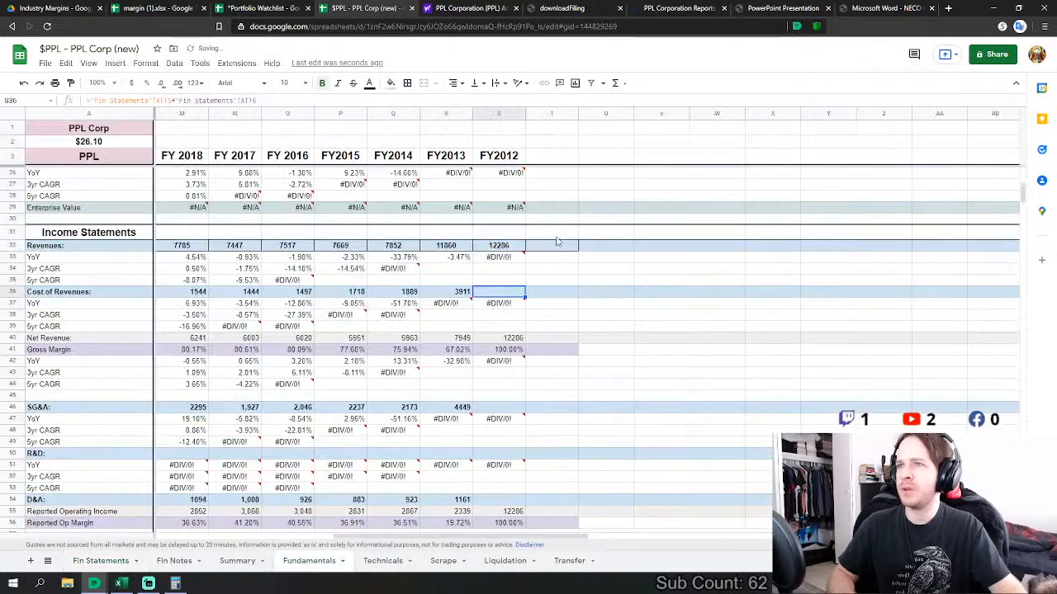
- Set FY2012 SG&A in S46 to 2012 other operation and maintenance, energy-related businesses and taxes other than income from Fin Statements (AT17+AT21+AT20)
{"action": "scroll", "coordinate": [542, 246], "scroll_direction": "down", "scroll_amount": 1}
{"action": "left_click", "coordinate": [507, 350]}
{"action": "type", "text": "="}
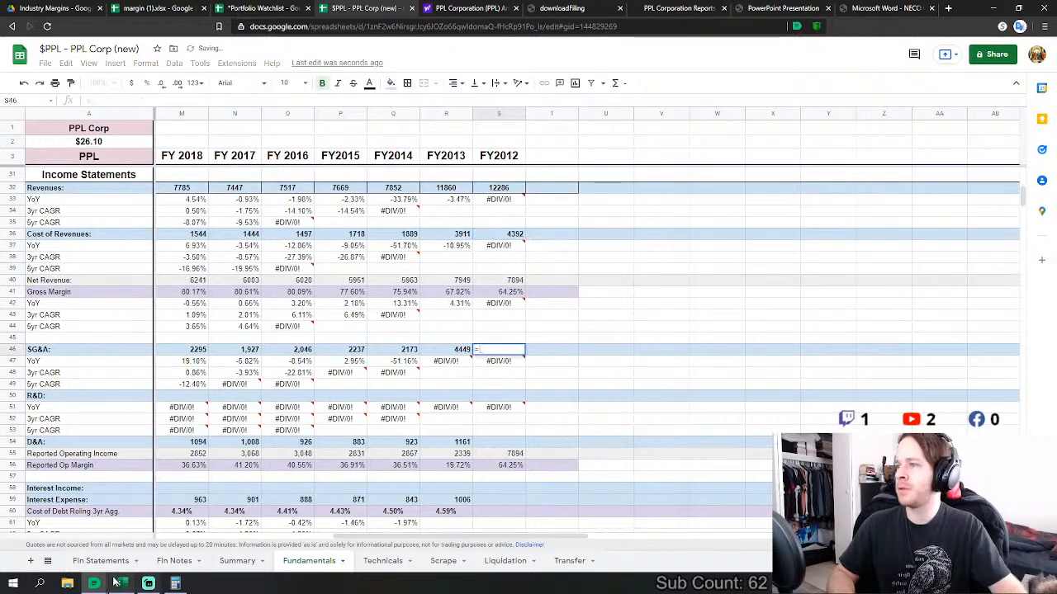
{"action": "left_click", "coordinate": [100, 560]}
{"action": "left_click", "coordinate": [437, 268]}
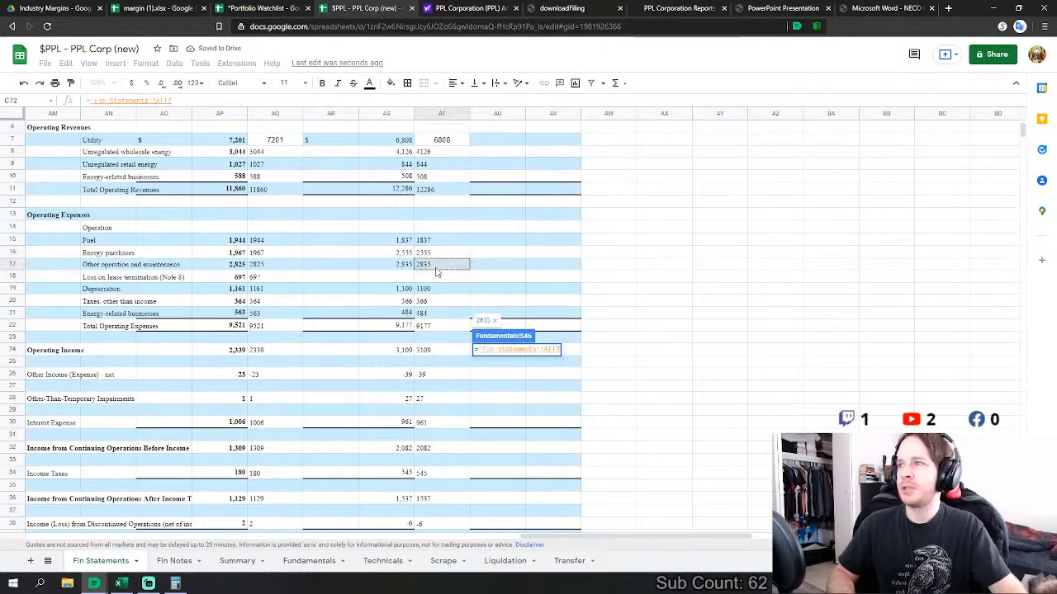
{"action": "type", "text": "+"}
{"action": "left_click", "coordinate": [432, 313]}
{"action": "type", "text": "+"}
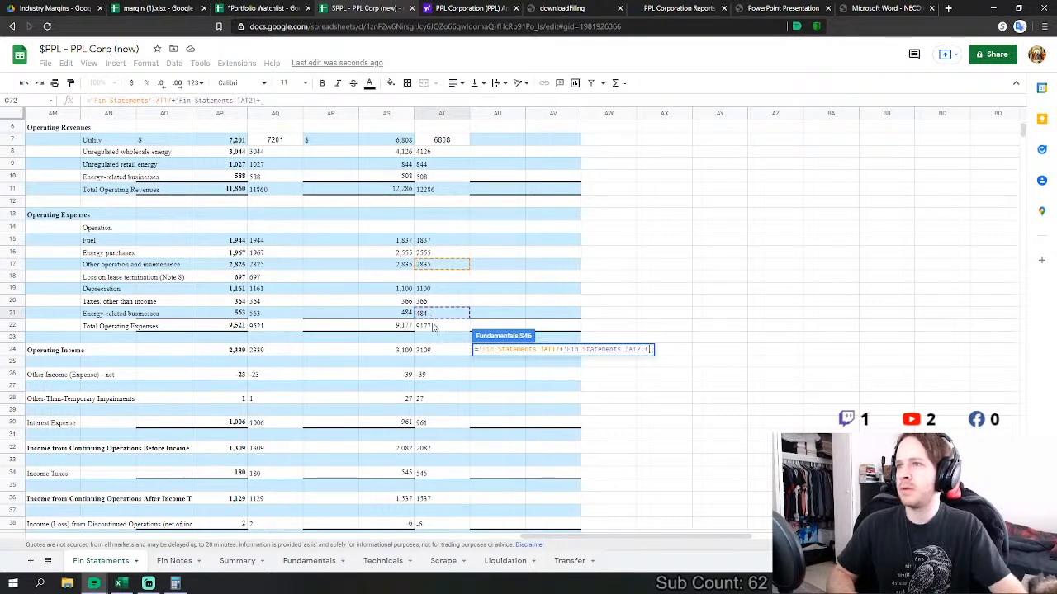
{"action": "left_click", "coordinate": [438, 304]}
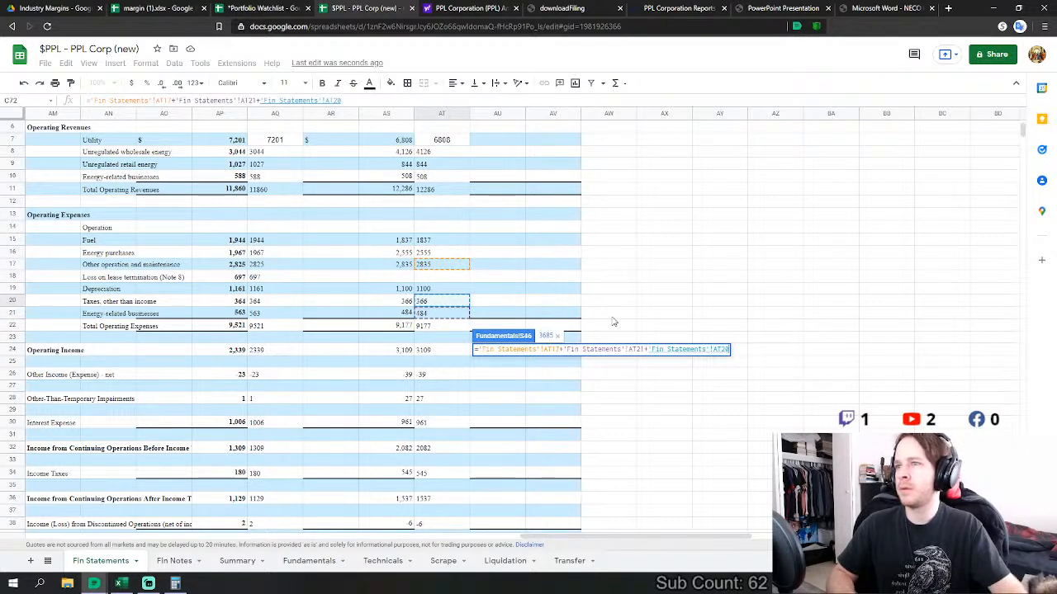
{"action": "key", "text": "Return"}
- Link FY2012 D&A in S54 to the 2012 depreciation in Fin Statements AT19
{"action": "left_click", "coordinate": [492, 444]}
{"action": "type", "text": "="}
{"action": "left_click", "coordinate": [99, 560]}
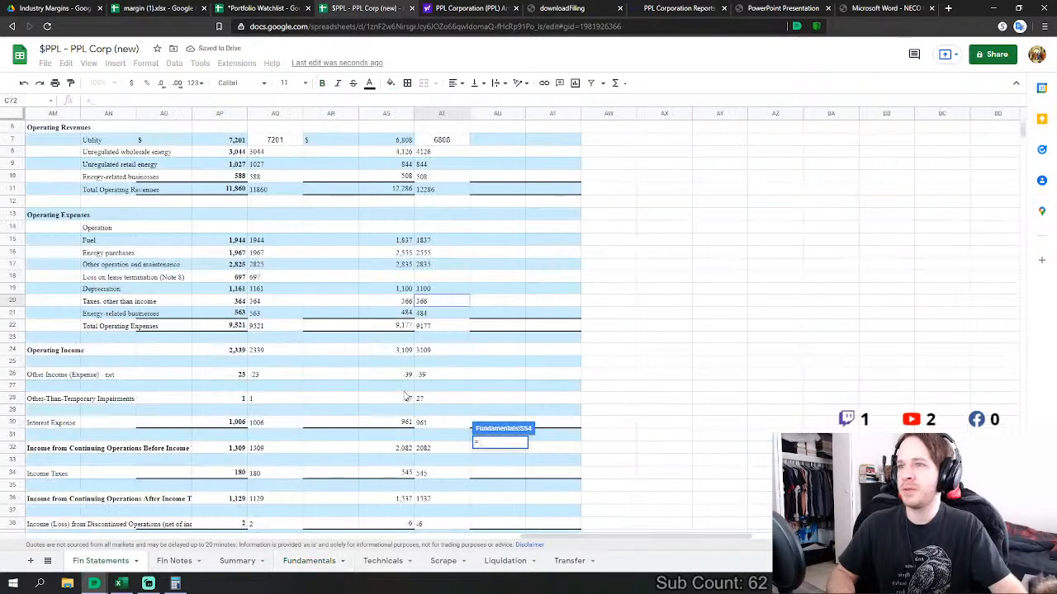
{"action": "left_click", "coordinate": [445, 289]}
{"action": "key", "text": "Return"}
- Link FY2012 Interest Expense in S59 to the 2012 interest expense in Fin Statements AT30
{"action": "scroll", "coordinate": [618, 334], "scroll_direction": "down", "scroll_amount": 3}
{"action": "left_click", "coordinate": [479, 384]}
{"action": "type", "text": "="}
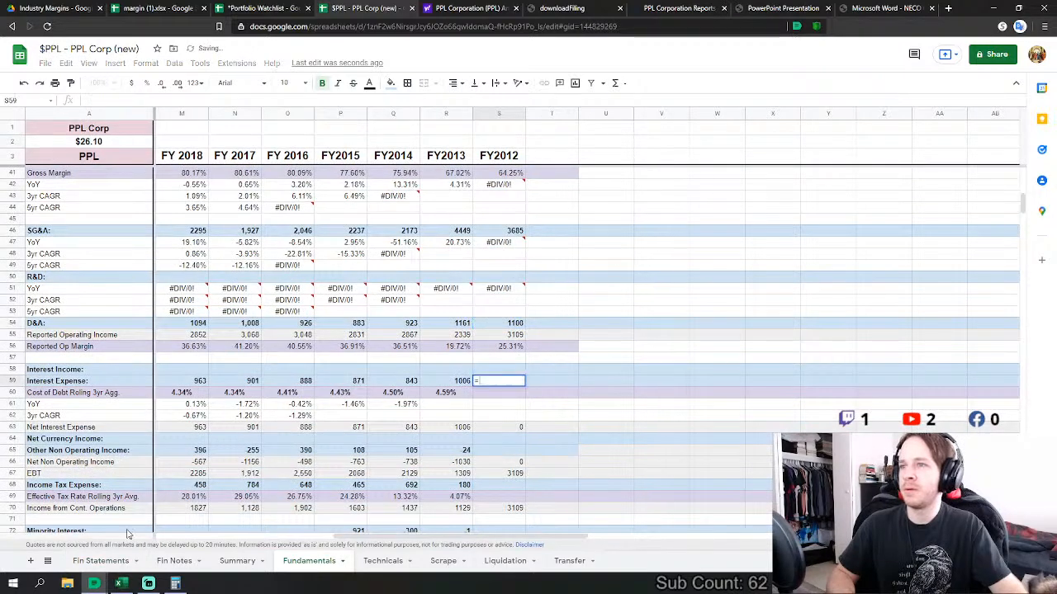
{"action": "left_click", "coordinate": [110, 565]}
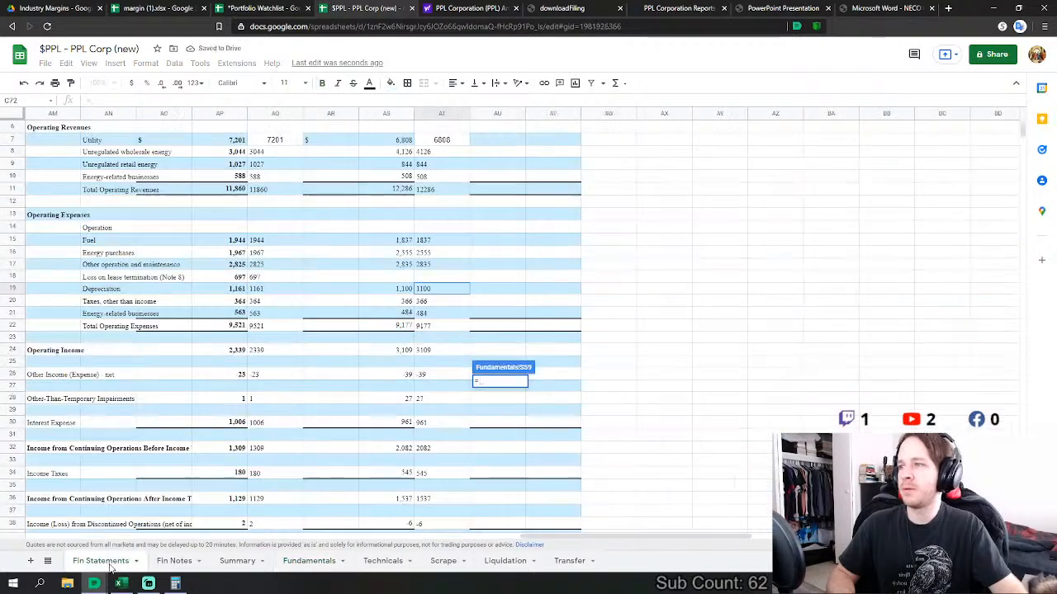
{"action": "left_click", "coordinate": [444, 425]}
{"action": "key", "text": "Return"}
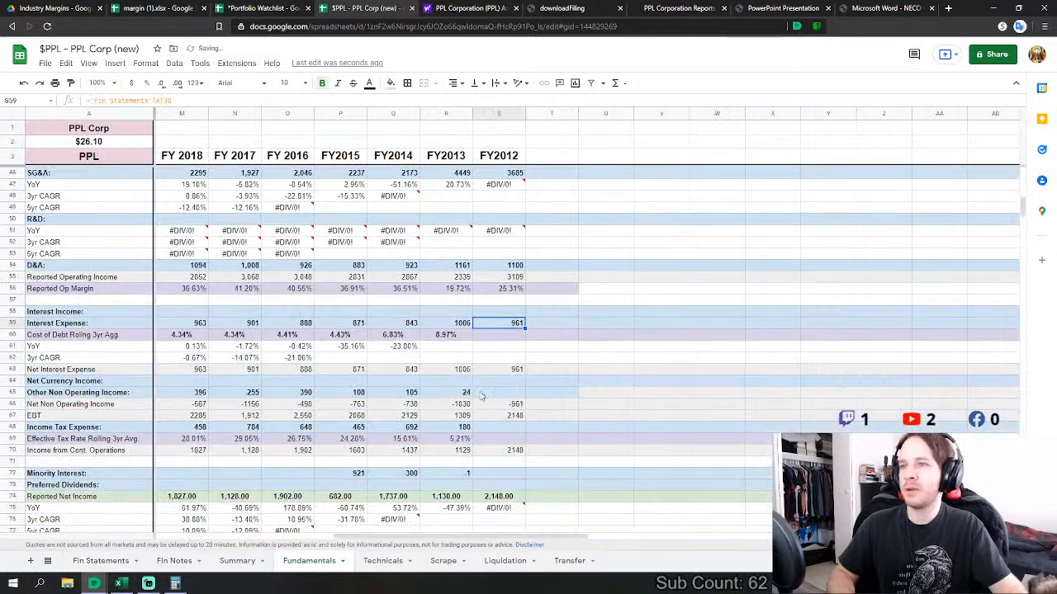
- Set FY2012 Other Non Operating Income in S65 to 2012 other income (expense) minus other-than-temporary impairments from Fin Statements (AT26-AT28)
{"action": "left_click", "coordinate": [466, 393]}
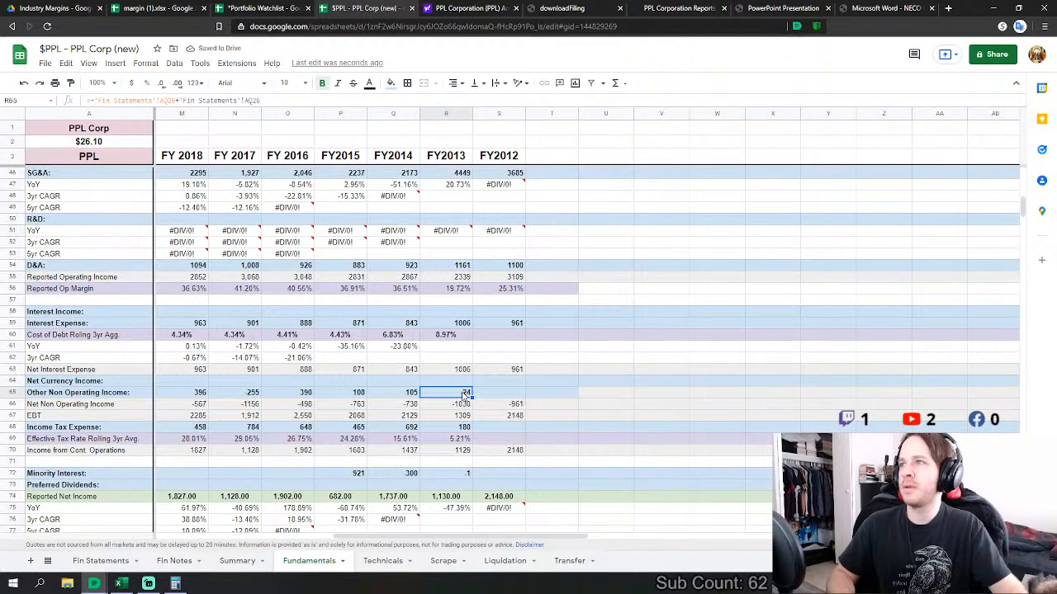
{"action": "left_click", "coordinate": [505, 395]}
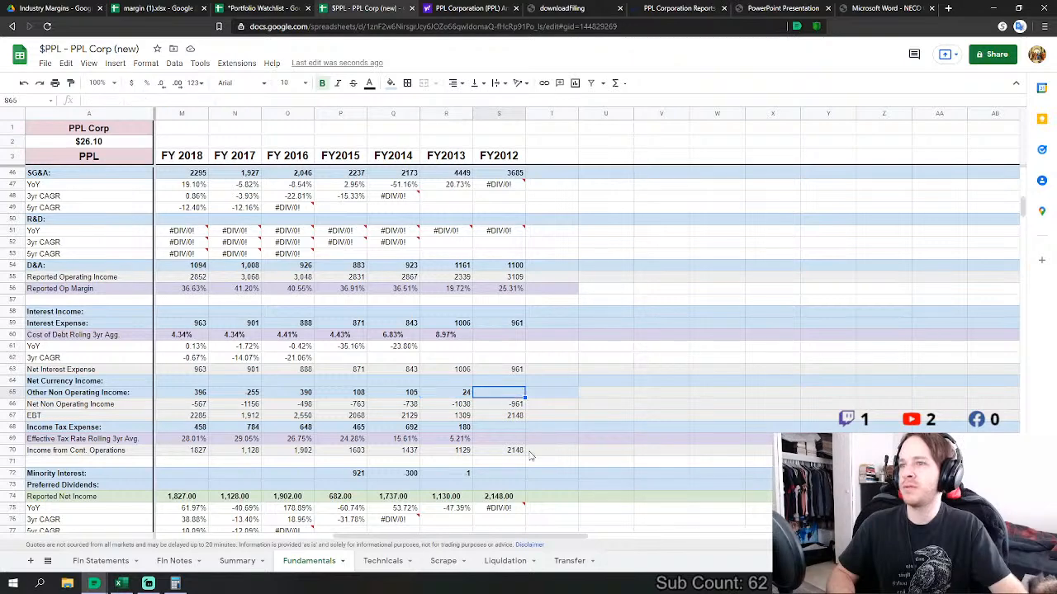
{"action": "type", "text": "="}
{"action": "left_click", "coordinate": [106, 561]}
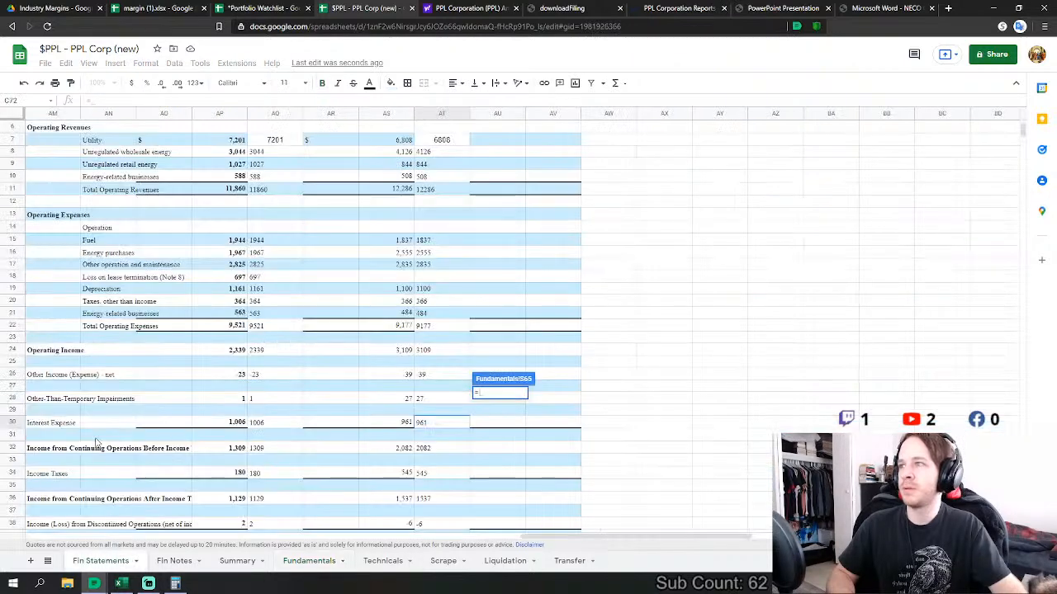
{"action": "left_click", "coordinate": [443, 376]}
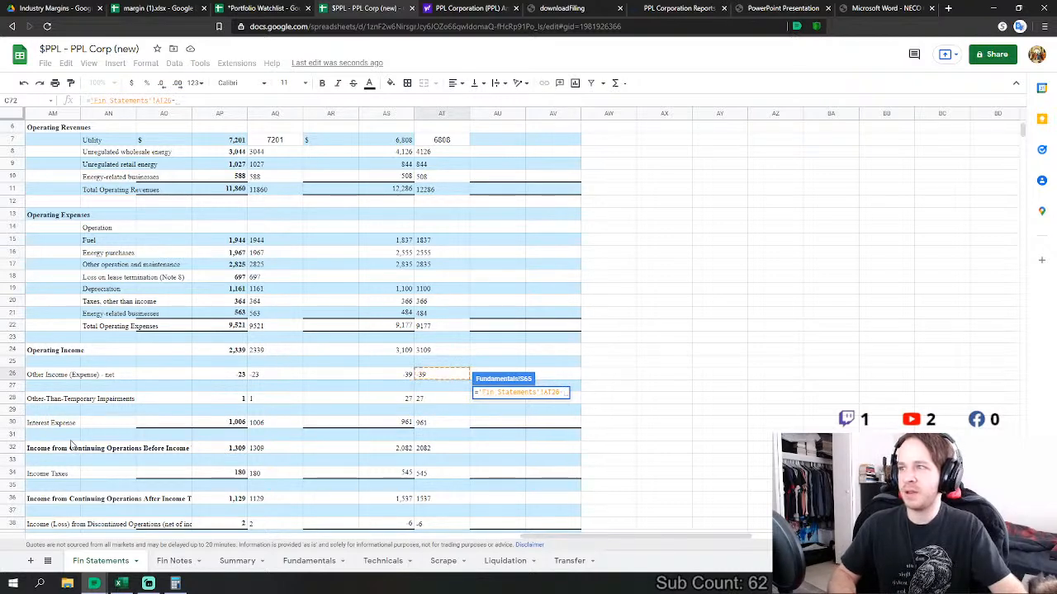
{"action": "left_click", "coordinate": [467, 400]}
{"action": "key", "text": "Return"}
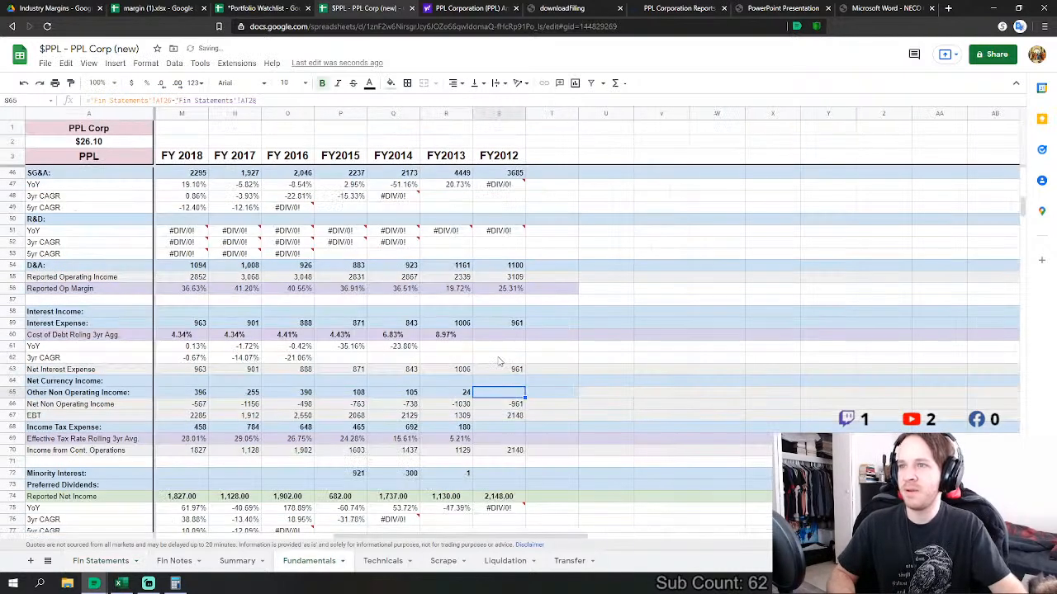
- Link FY2012 Income Tax Expense in S68 to the 2012 income taxes in Fin Statements AT34
{"action": "key", "text": "Down"}
{"action": "key", "text": "Down"}
{"action": "key", "text": "Down"}
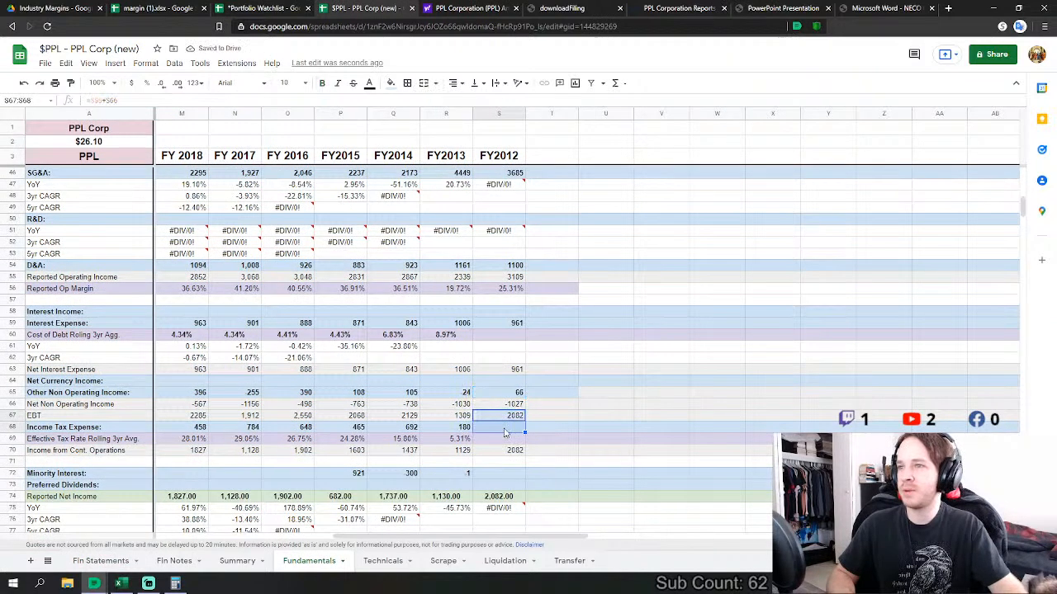
{"action": "key", "text": "Right"}
{"action": "key", "text": "Right"}
{"action": "key", "text": "Left"}
{"action": "key", "text": "Left"}
{"action": "type", "text": "="}
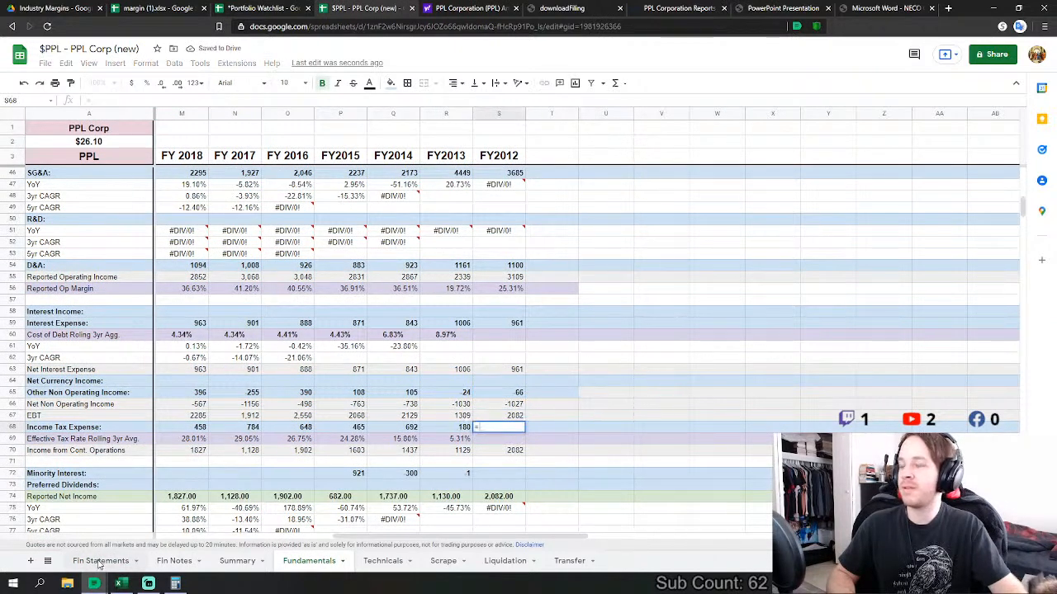
{"action": "left_click", "coordinate": [103, 562]}
{"action": "scroll", "coordinate": [438, 450], "scroll_direction": "down", "scroll_amount": 1}
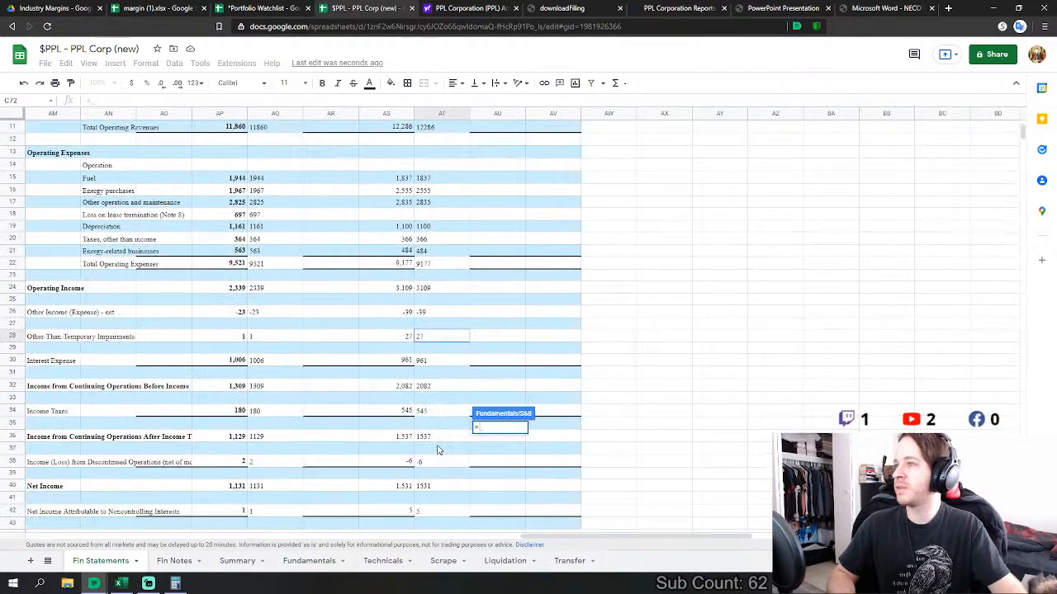
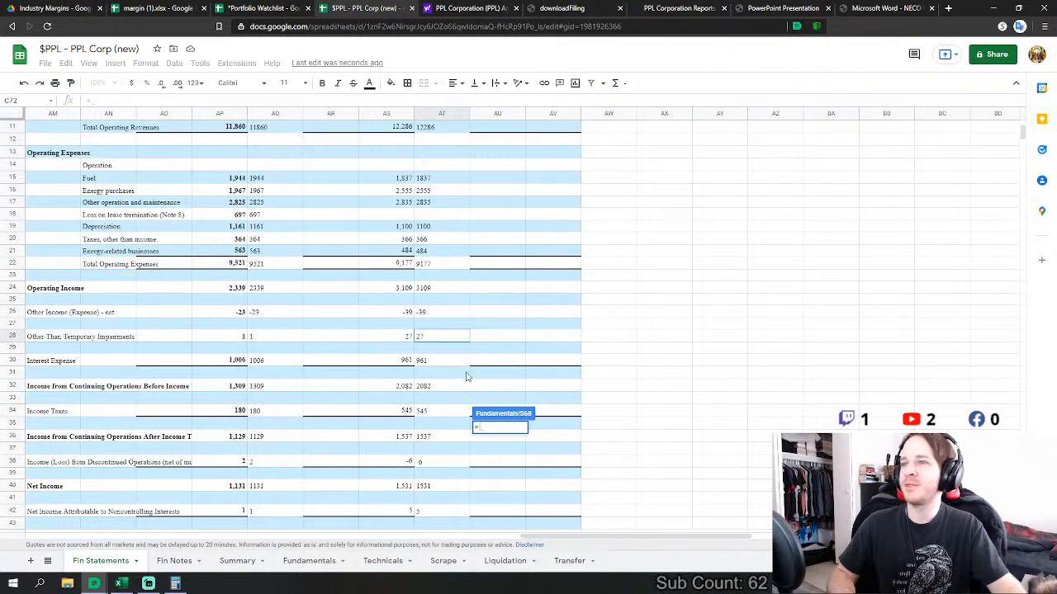
{"action": "left_click", "coordinate": [437, 417]}
{"action": "key", "text": "Return"}
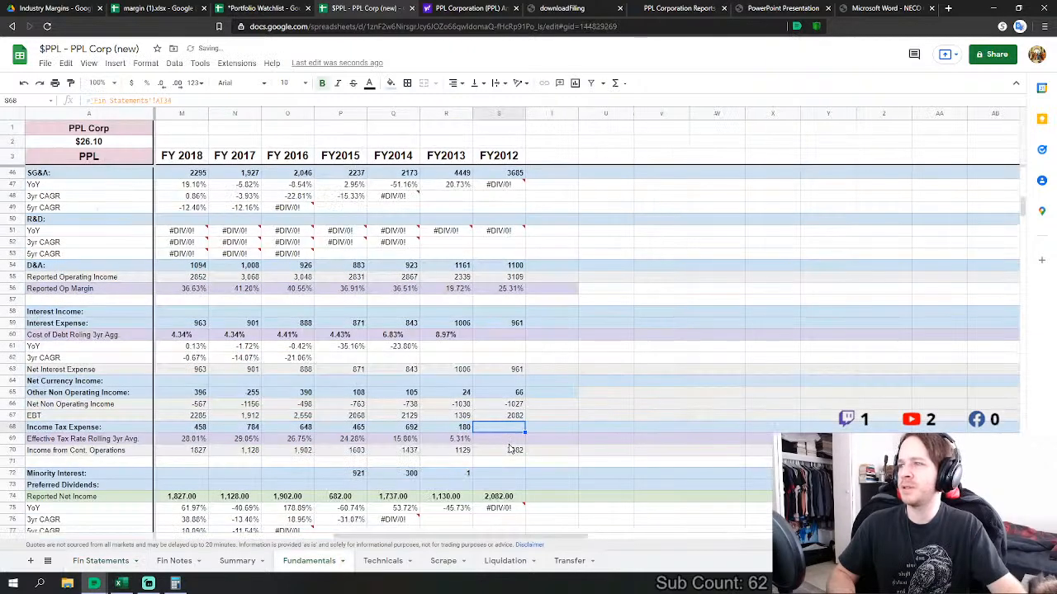
- Set FY2012 Minority Interest in S72 to negative 2012 discontinued operations income plus noncontrolling interests' net income from Fin Statements (-AT38+AT42)
{"action": "left_click", "coordinate": [453, 478]}
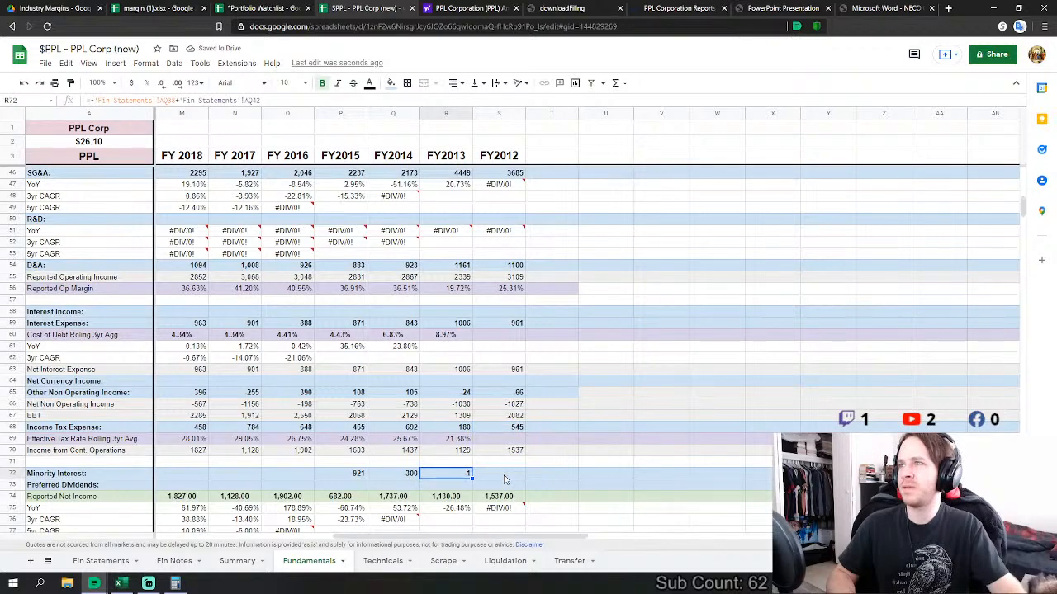
{"action": "left_click", "coordinate": [506, 479]}
{"action": "scroll", "coordinate": [529, 462], "scroll_direction": "down", "scroll_amount": 3}
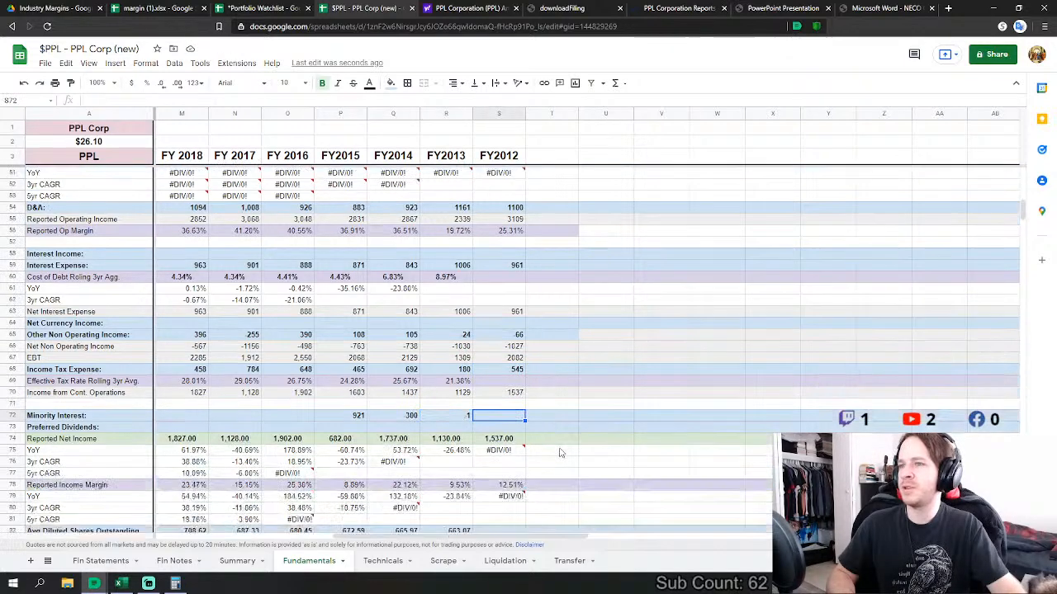
{"action": "type", "text": "="}
{"action": "left_click", "coordinate": [102, 561]}
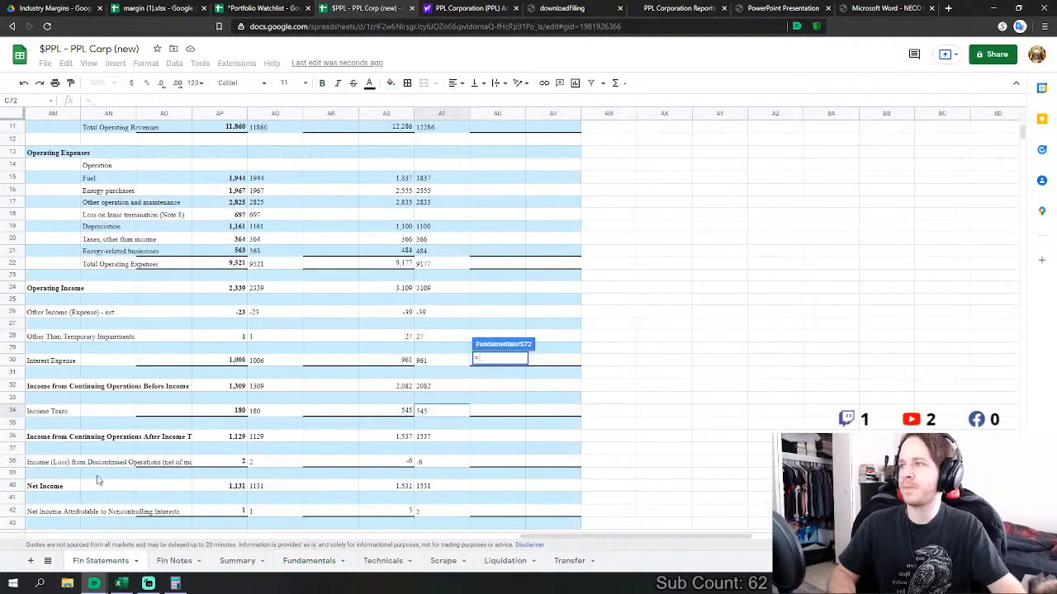
{"action": "left_click", "coordinate": [428, 465]}
{"action": "scroll", "coordinate": [400, 394], "scroll_direction": "down", "scroll_amount": 3}
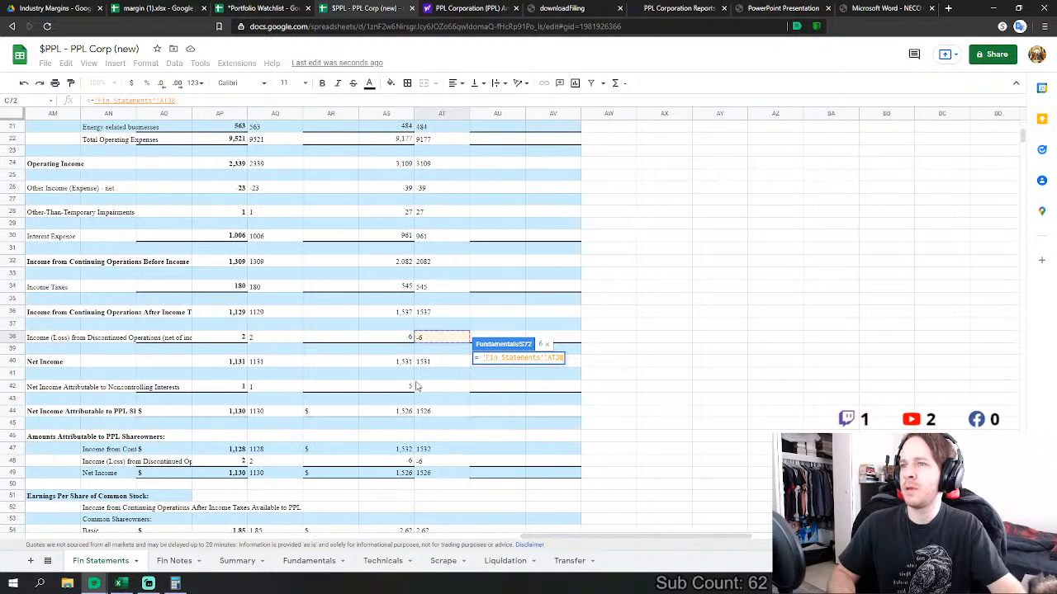
{"action": "type", "text": "+"}
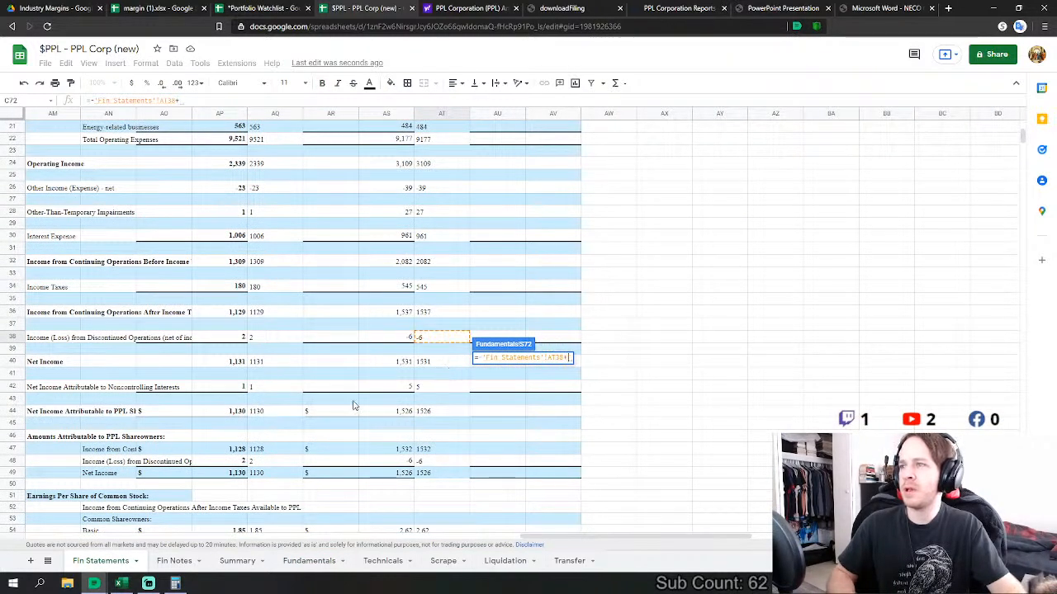
{"action": "left_click", "coordinate": [429, 388]}
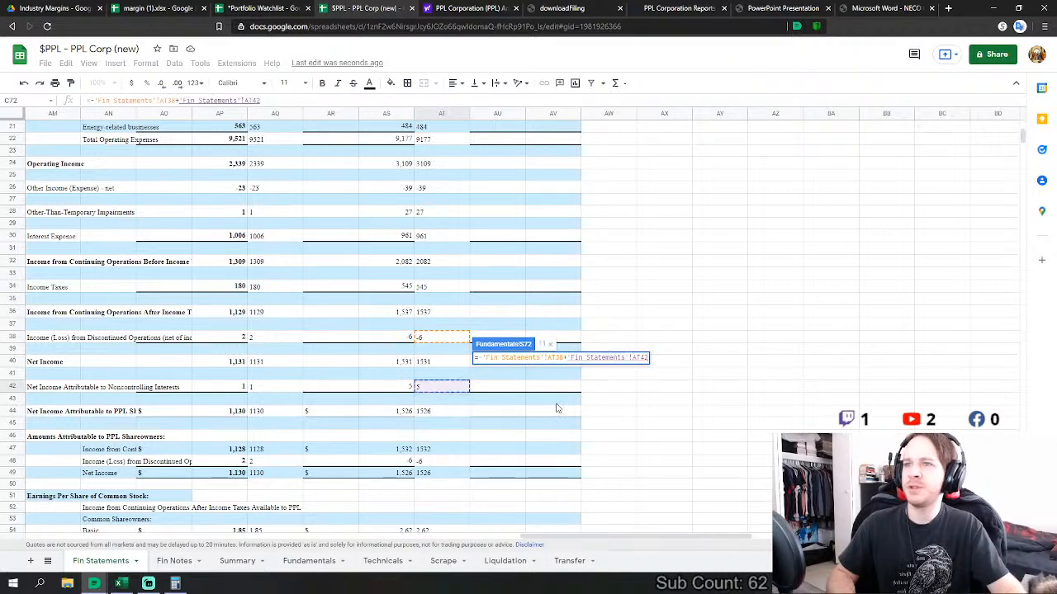
{"action": "scroll", "coordinate": [557, 405], "scroll_direction": "down", "scroll_amount": 1}
{"action": "key", "text": "Return"}
- Set FY2012 Avg Diluted Shares Outstanding in S82 to the 2012 diluted weighted-average shares in Fin Statements AT64 divided by 1000
{"action": "scroll", "coordinate": [496, 373], "scroll_direction": "down", "scroll_amount": 2}
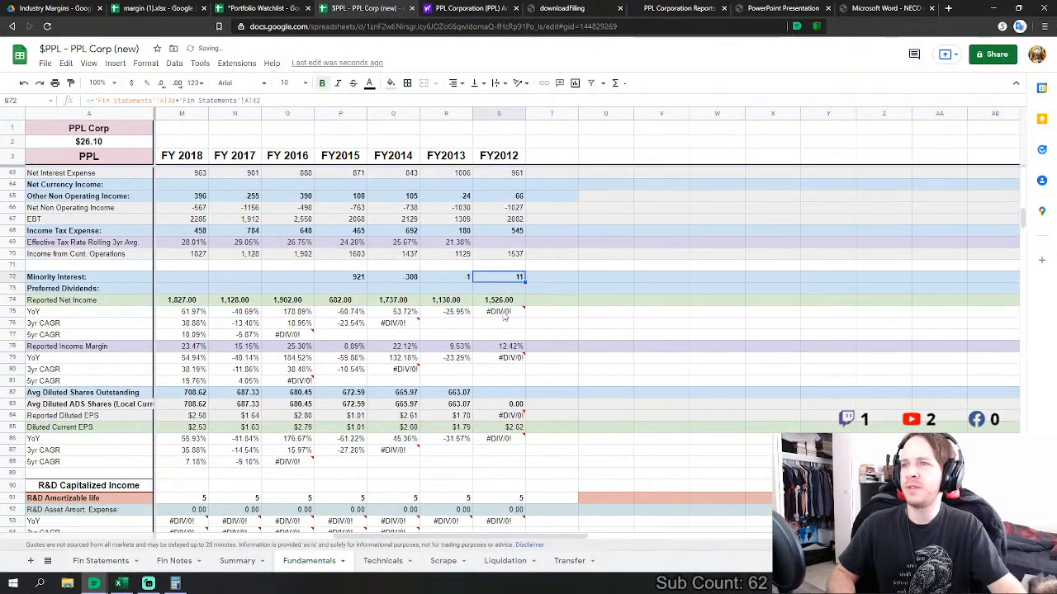
{"action": "left_click", "coordinate": [513, 394]}
{"action": "type", "text": "="}
{"action": "left_click", "coordinate": [101, 560]}
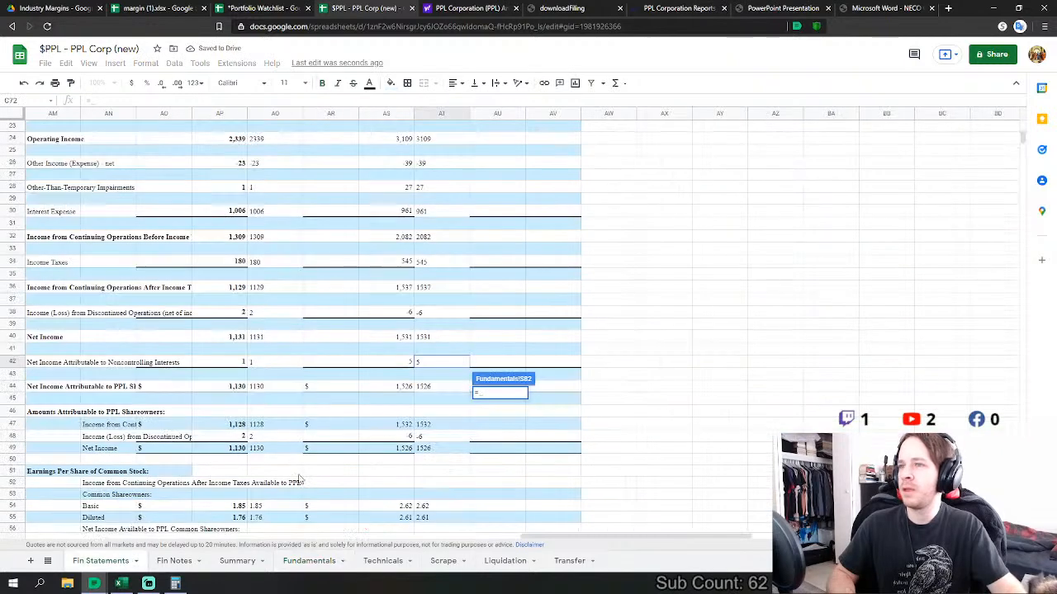
{"action": "scroll", "coordinate": [411, 416], "scroll_direction": "down", "scroll_amount": 1}
{"action": "scroll", "coordinate": [421, 421], "scroll_direction": "down", "scroll_amount": 4}
{"action": "left_click", "coordinate": [444, 412]}
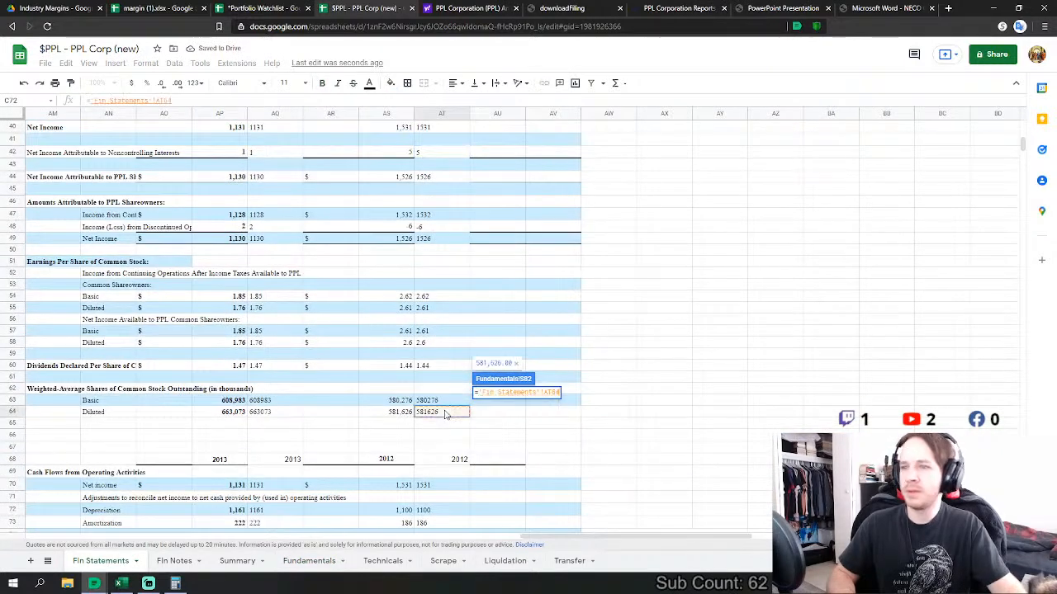
{"action": "type", "text": "/1000"}
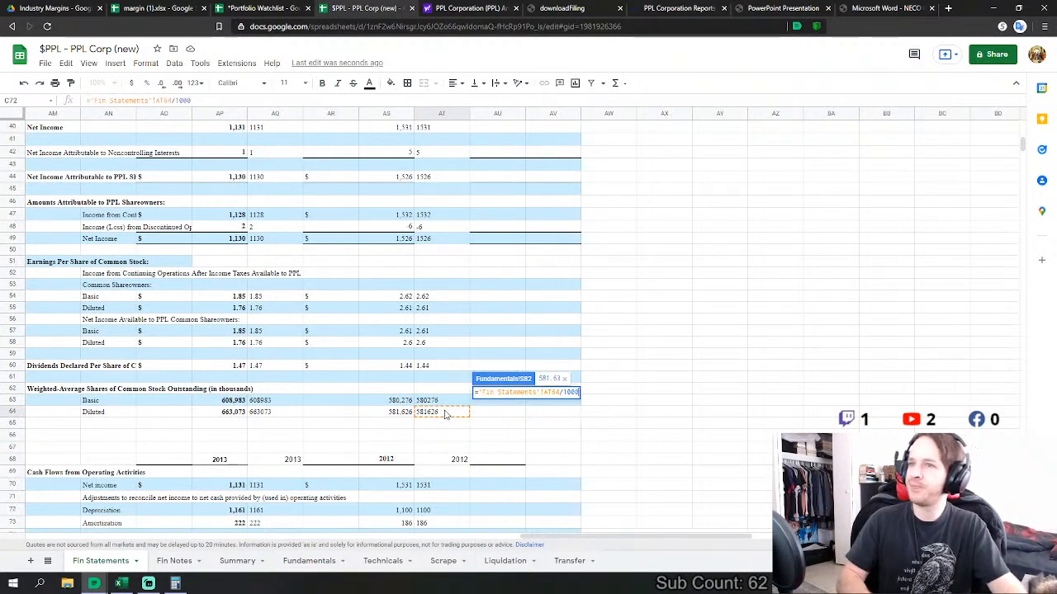
{"action": "key", "text": "Return"}
- Set FY2012 CF Depreciation & Amortization in S127 to the 2012 cash flow depreciation plus amortization from Fin Statements (AT72+AT73)
{"action": "scroll", "coordinate": [528, 338], "scroll_direction": "down", "scroll_amount": 6}
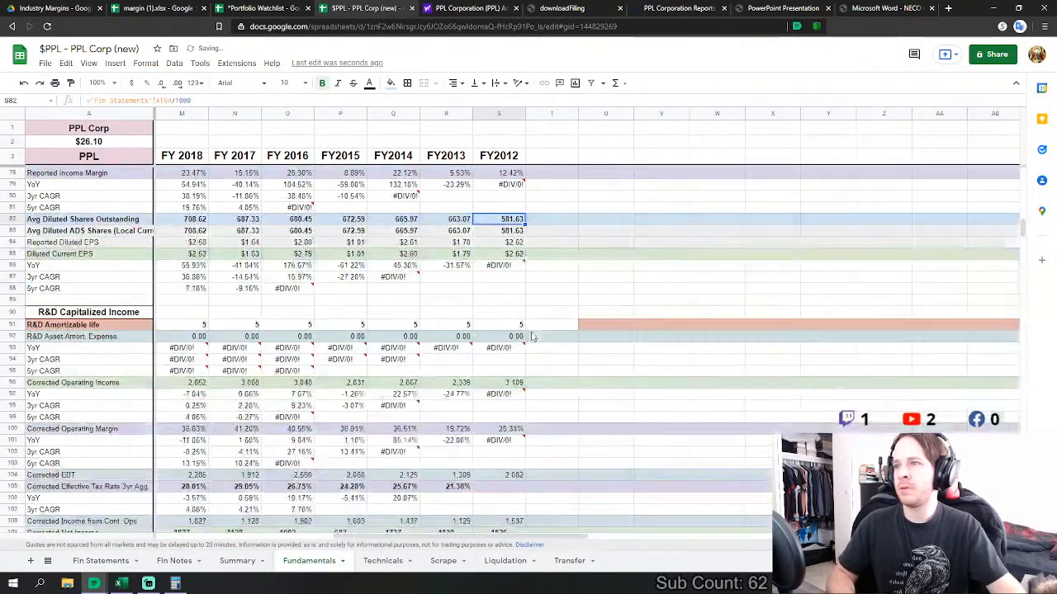
{"action": "scroll", "coordinate": [520, 351], "scroll_direction": "down", "scroll_amount": 1}
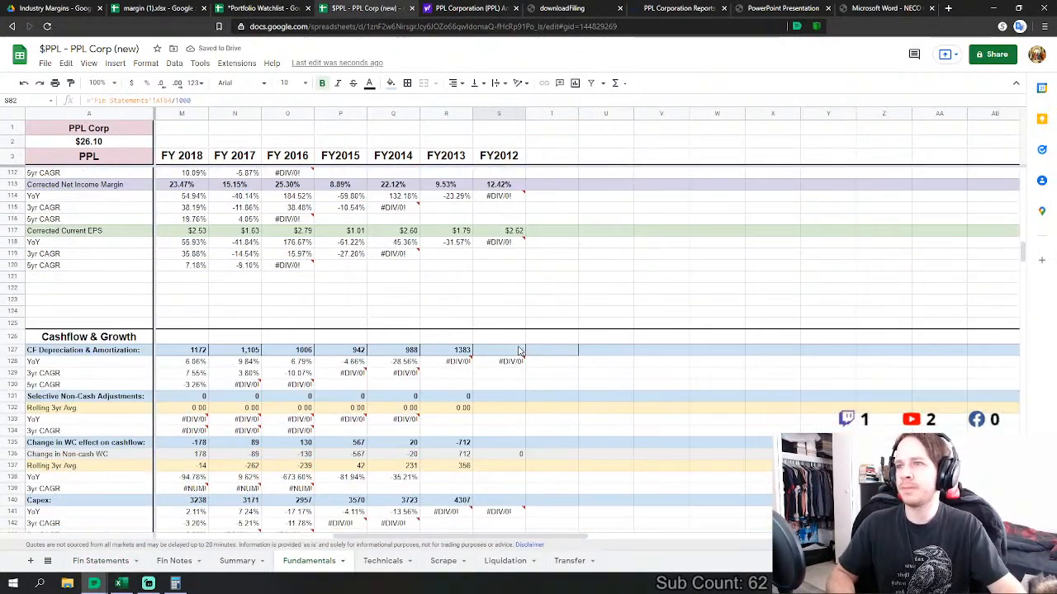
{"action": "left_click", "coordinate": [520, 350]}
{"action": "type", "text": "="}
{"action": "left_click", "coordinate": [100, 562]}
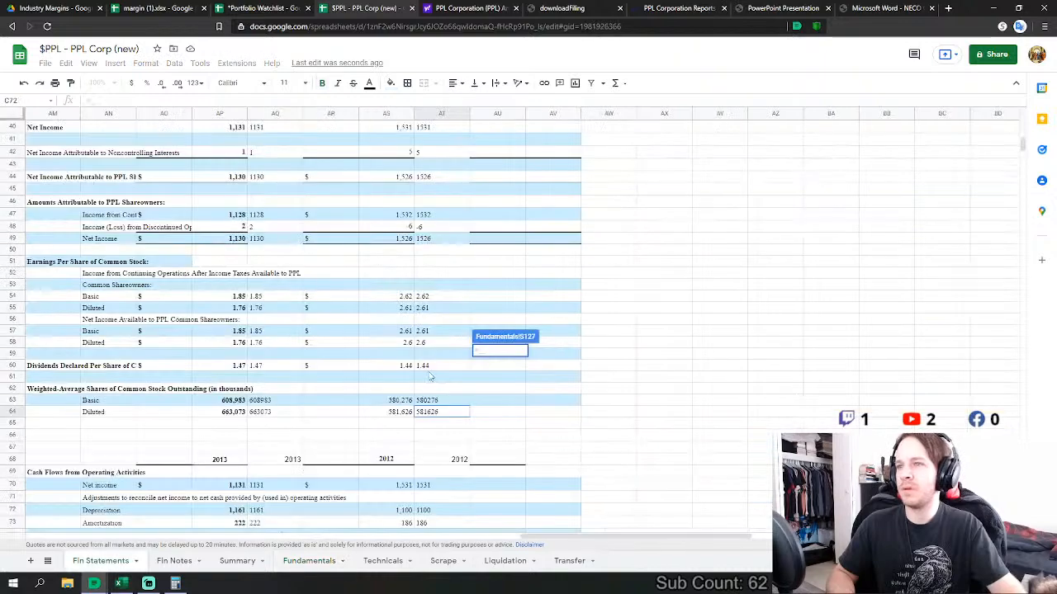
{"action": "scroll", "coordinate": [448, 364], "scroll_direction": "down", "scroll_amount": 5}
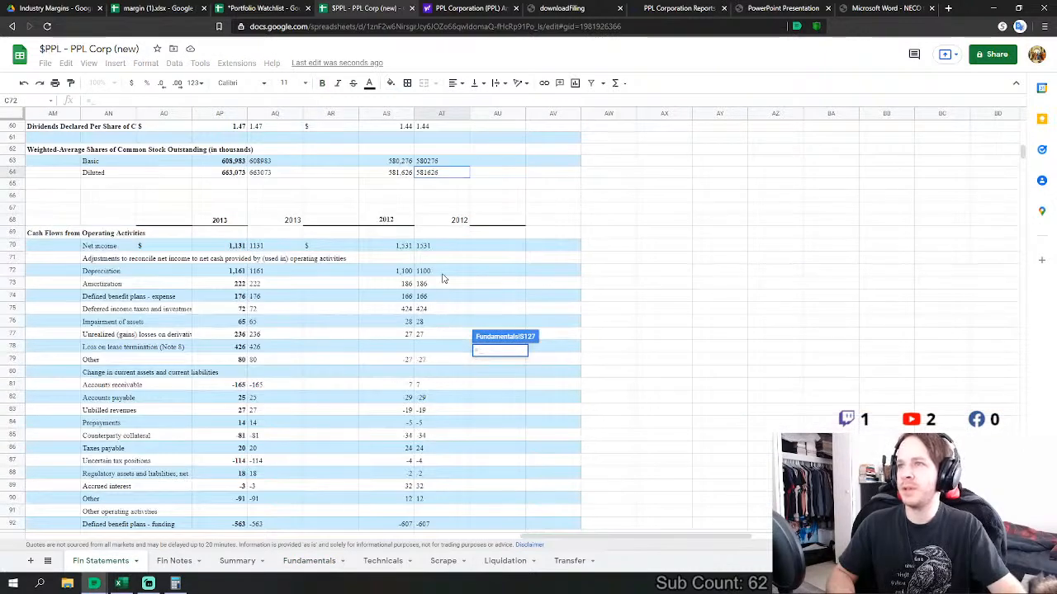
{"action": "left_click", "coordinate": [436, 270]}
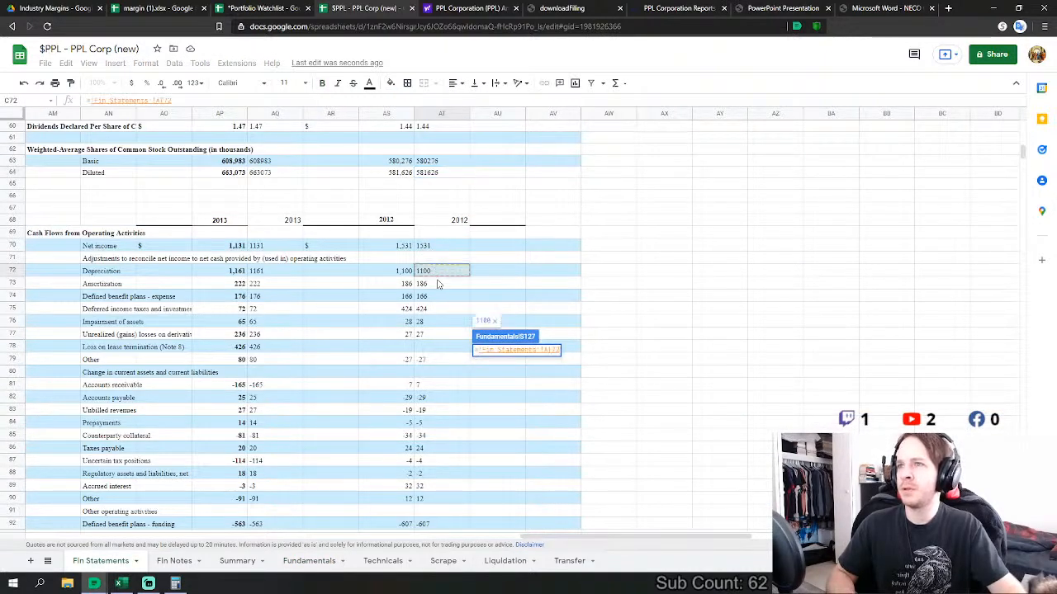
{"action": "type", "text": "+"}
{"action": "left_click", "coordinate": [438, 284]}
{"action": "key", "text": "Return"}
- Set FY2012 Selective Non-Cash Adjustments in S131 to 0
{"action": "scroll", "coordinate": [506, 357], "scroll_direction": "down", "scroll_amount": 1}
{"action": "left_click", "coordinate": [497, 340]}
{"action": "type", "text": "0"}
{"action": "key", "text": "Return"}
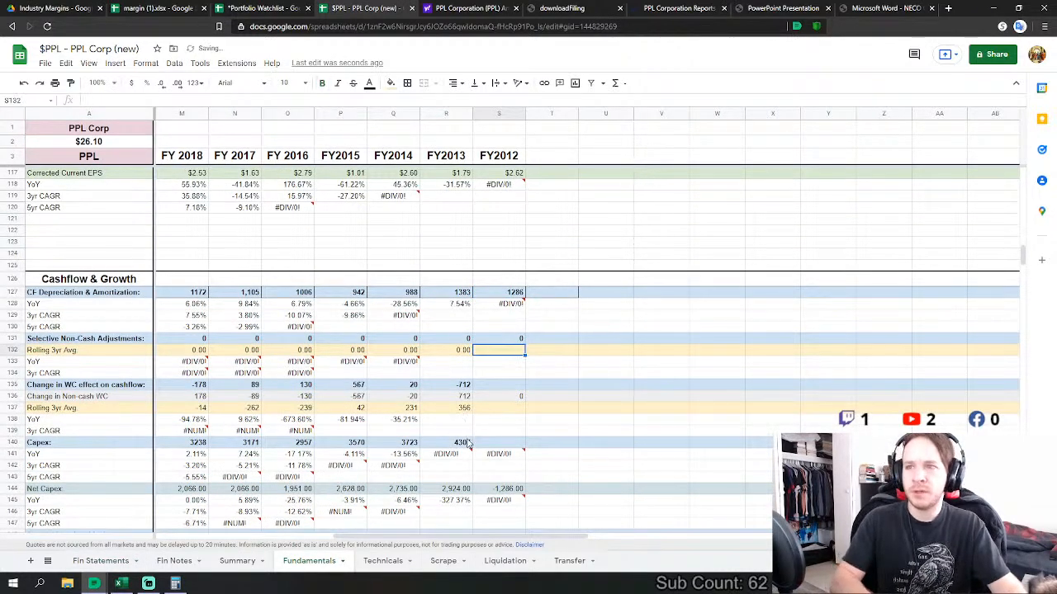
- Set FY2012 Change in WC effect on cashflow in S135 to the sum of 2012 working capital and other operating items, Fin Statements AT81:AT94
{"action": "left_click", "coordinate": [465, 386]}
{"action": "key", "text": "Right"}
{"action": "type", "text": "=sum("}
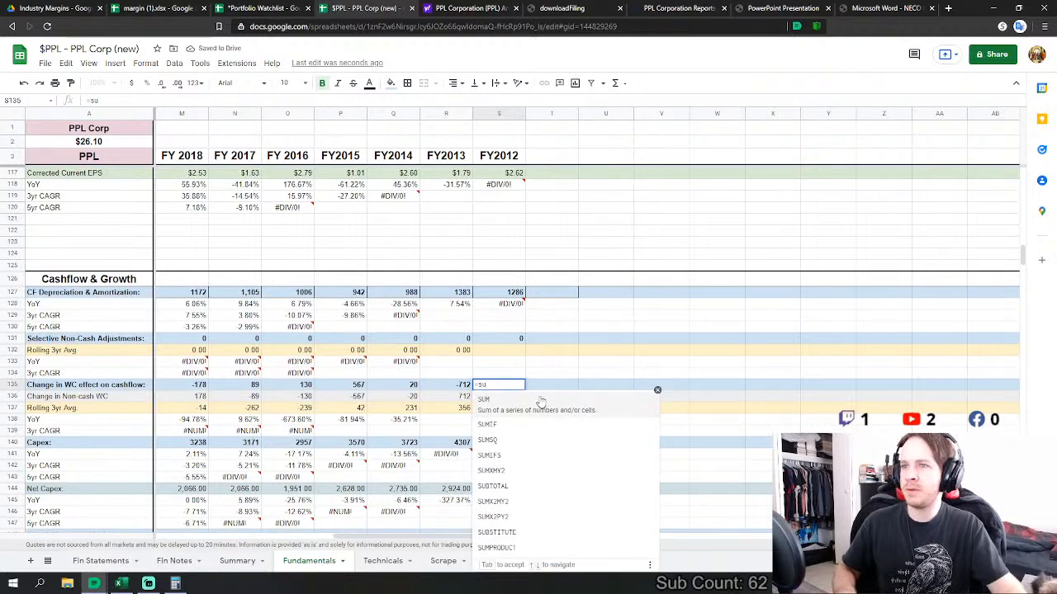
{"action": "scroll", "coordinate": [386, 399], "scroll_direction": "down", "scroll_amount": 3}
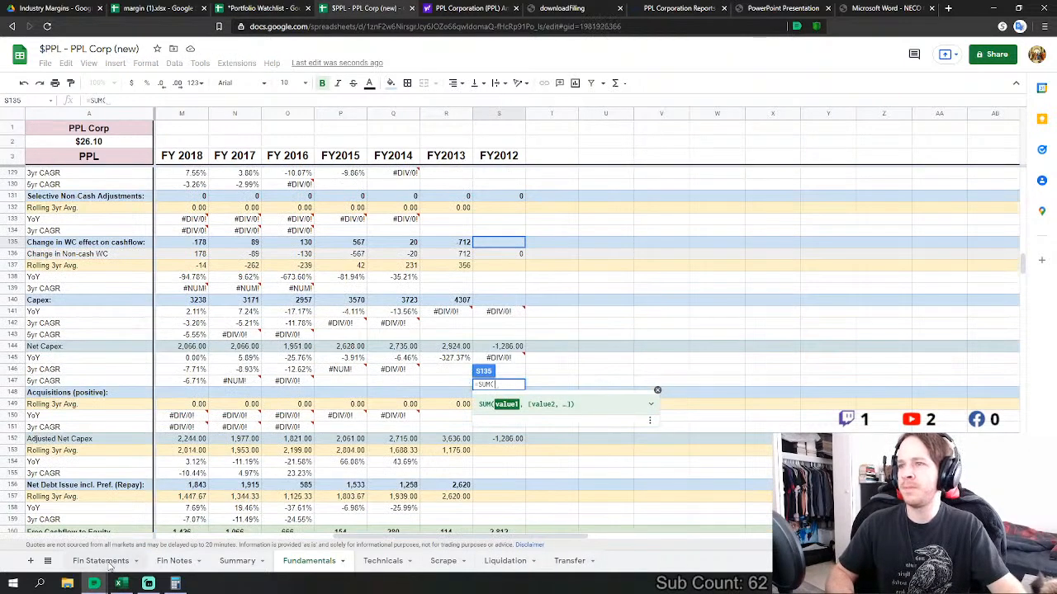
{"action": "left_click", "coordinate": [101, 560]}
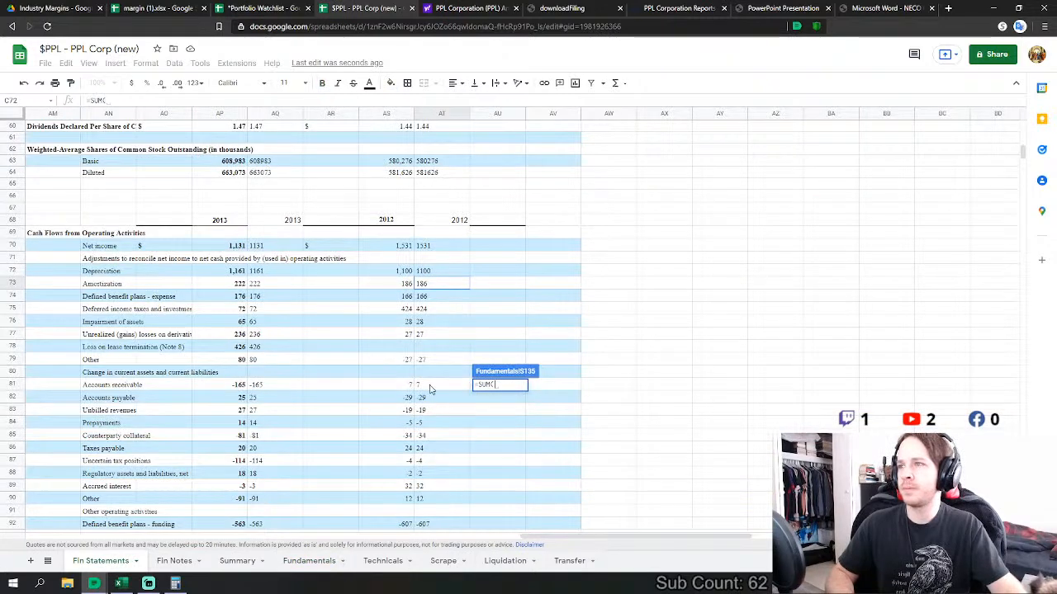
{"action": "left_click_drag", "start_coordinate": [443, 391], "coordinate": [448, 495]}
{"action": "scroll", "coordinate": [536, 446], "scroll_direction": "down", "scroll_amount": 2}
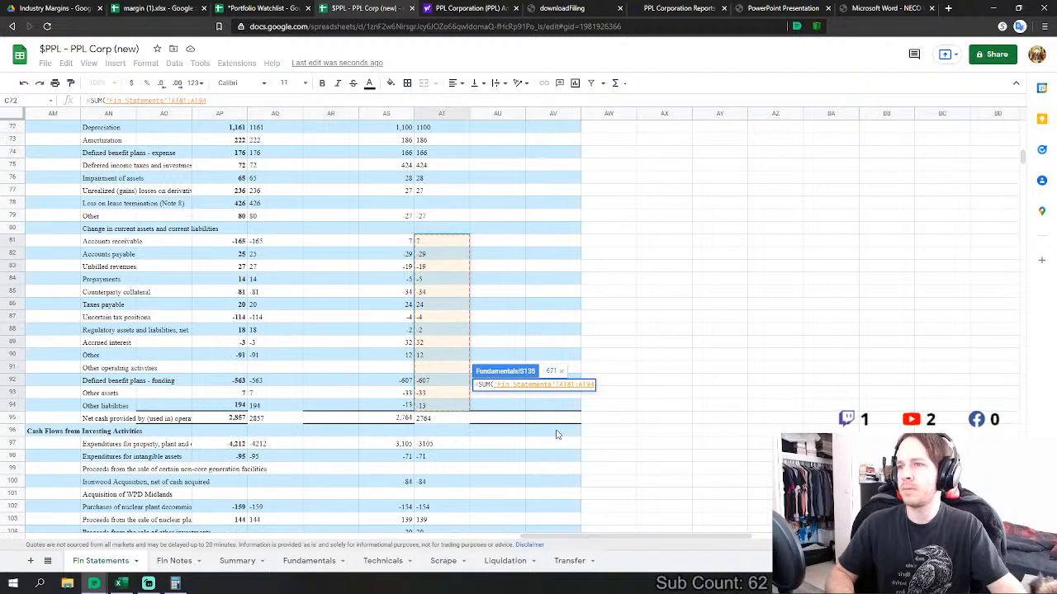
{"action": "key", "text": "Return"}
{"action": "scroll", "coordinate": [500, 275], "scroll_direction": "up", "scroll_amount": 1}
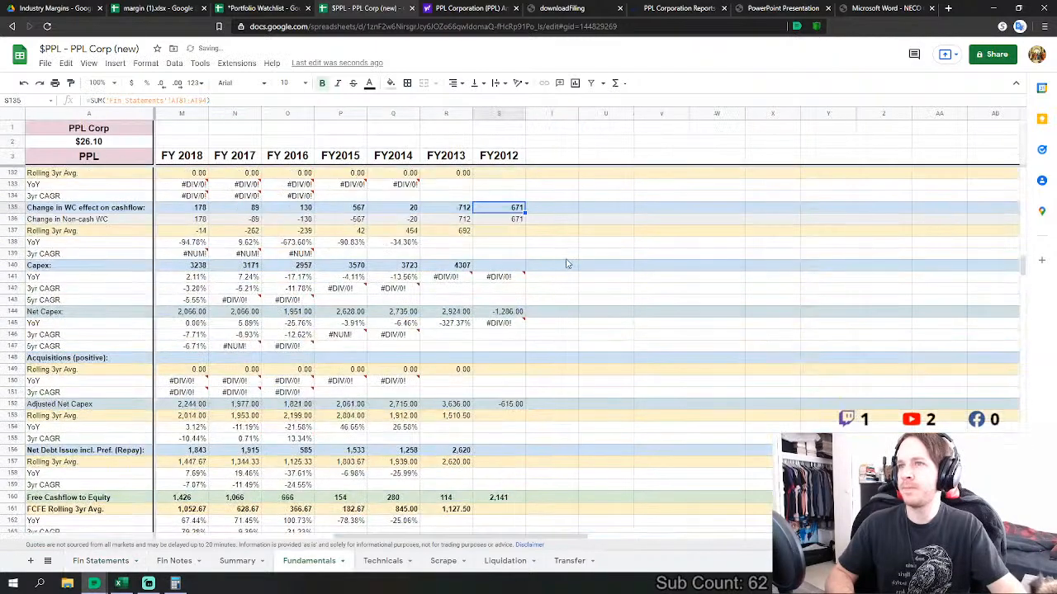
- Set FY2012 Capex in S140 to the negated 2012 property, plant and intangible asset expenditures from Fin Statements (-AT97-AT98)
{"action": "left_click", "coordinate": [499, 268]}
{"action": "type", "text": "="}
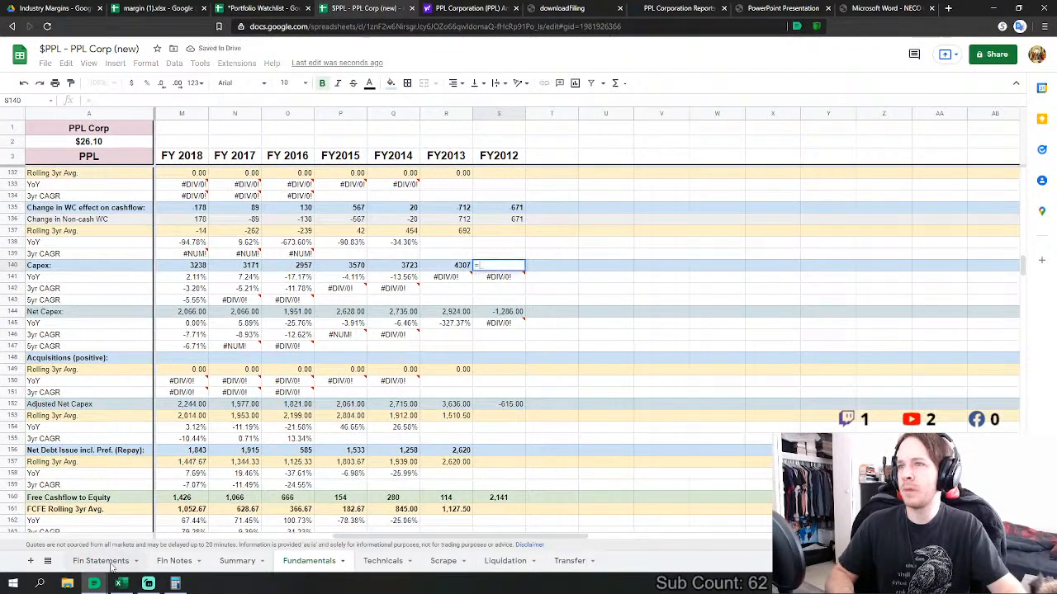
{"action": "left_click", "coordinate": [101, 560]}
{"action": "left_click", "coordinate": [437, 444]}
{"action": "type", "text": "+"}
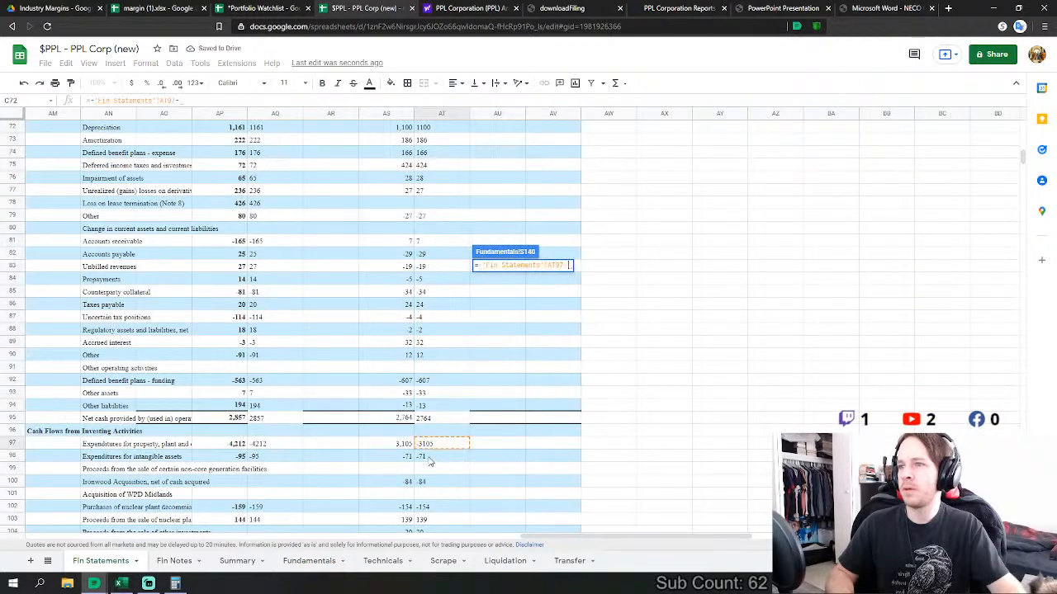
{"action": "left_click", "coordinate": [431, 458]}
{"action": "scroll", "coordinate": [541, 457], "scroll_direction": "down", "scroll_amount": 2}
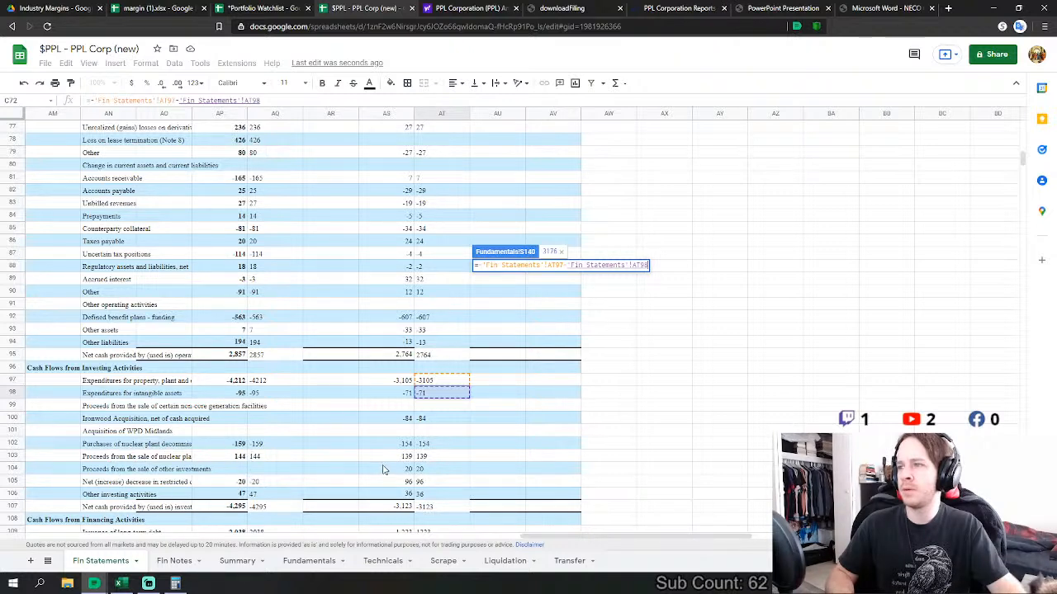
{"action": "key", "text": "Return"}
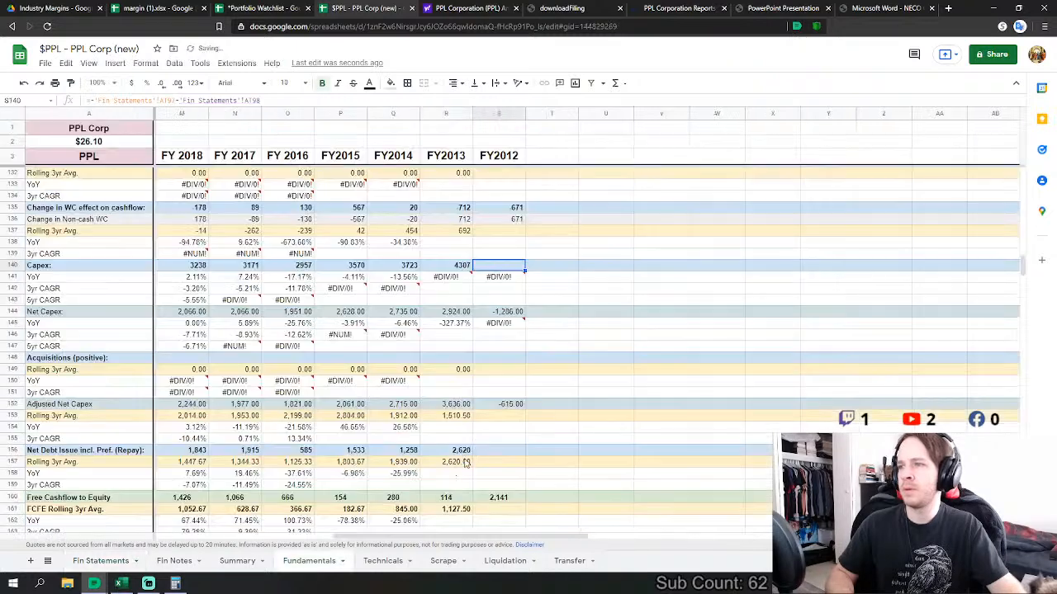
- Set FY2013 Acquisitions in R148 to the negated 2013 nuclear plant decommissioning purchases and sale proceeds from Fin Statements (-AQ102-AQ103)
{"action": "left_click", "coordinate": [451, 360]}
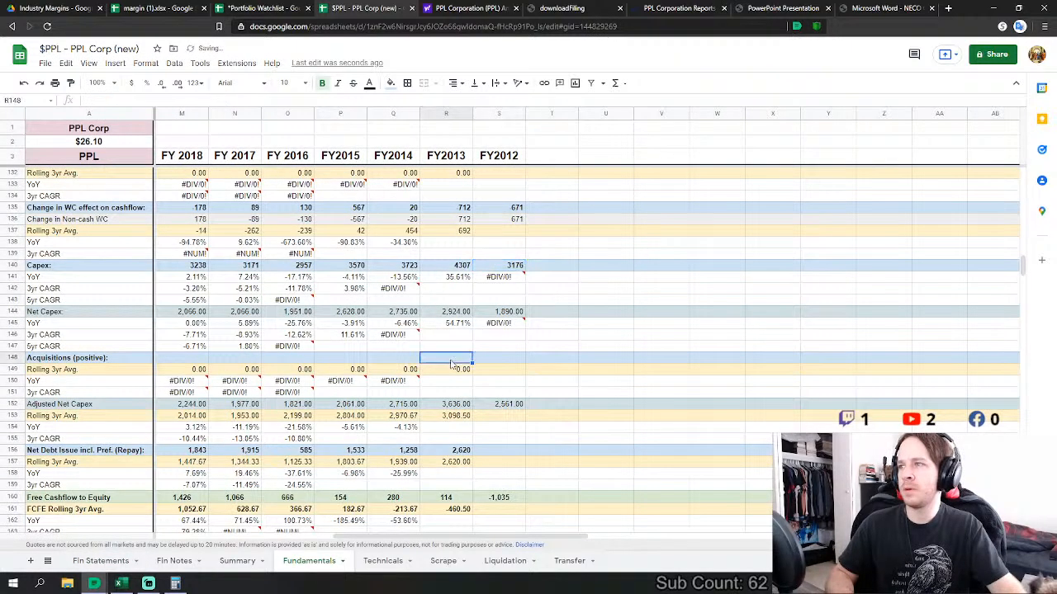
{"action": "left_click", "coordinate": [115, 562]}
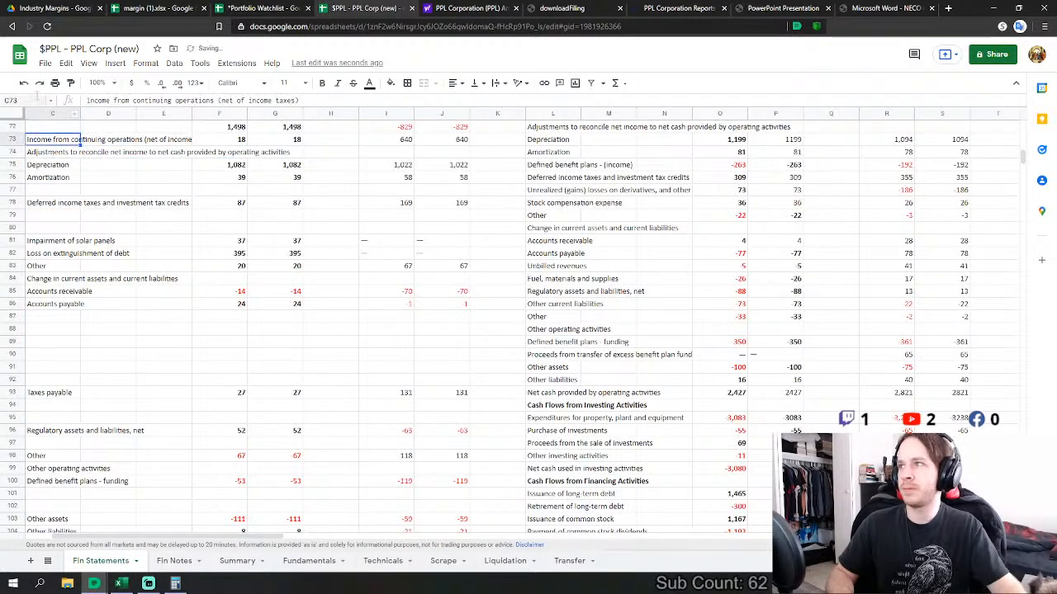
{"action": "left_click", "coordinate": [310, 561]}
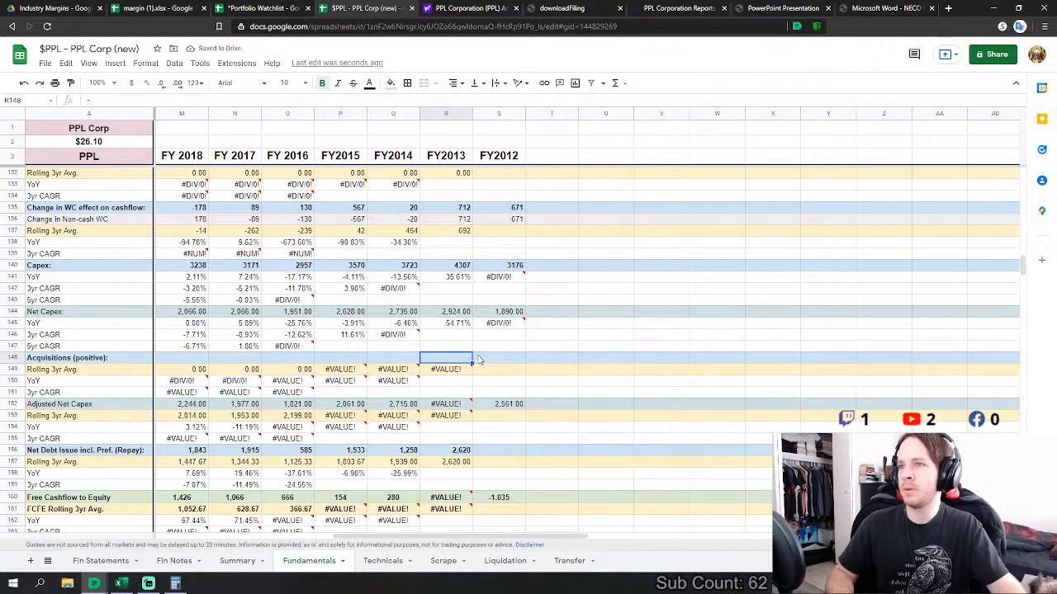
{"action": "type", "text": "=-"}
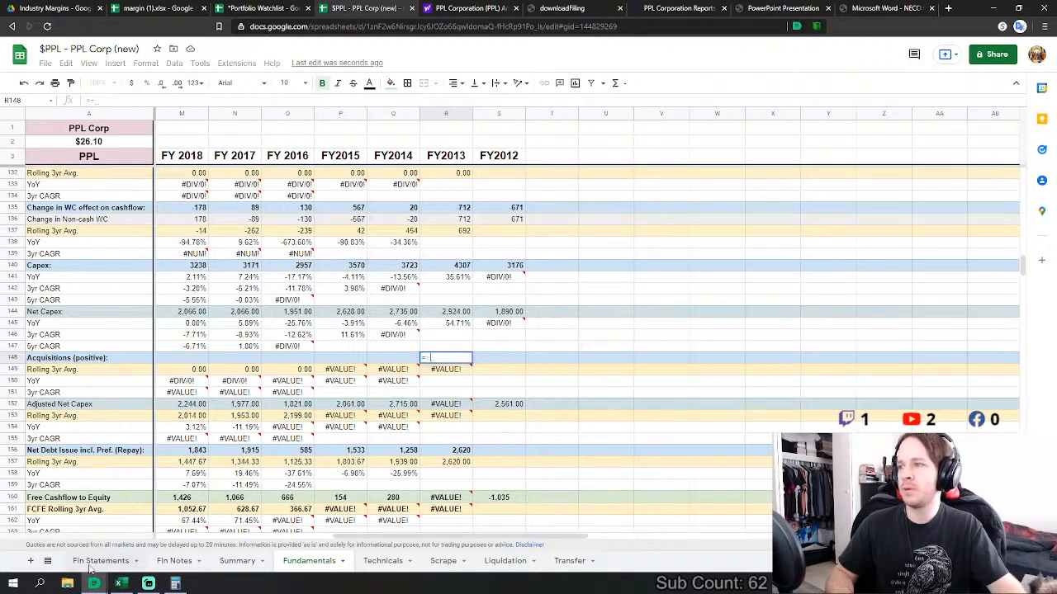
{"action": "left_click", "coordinate": [99, 561]}
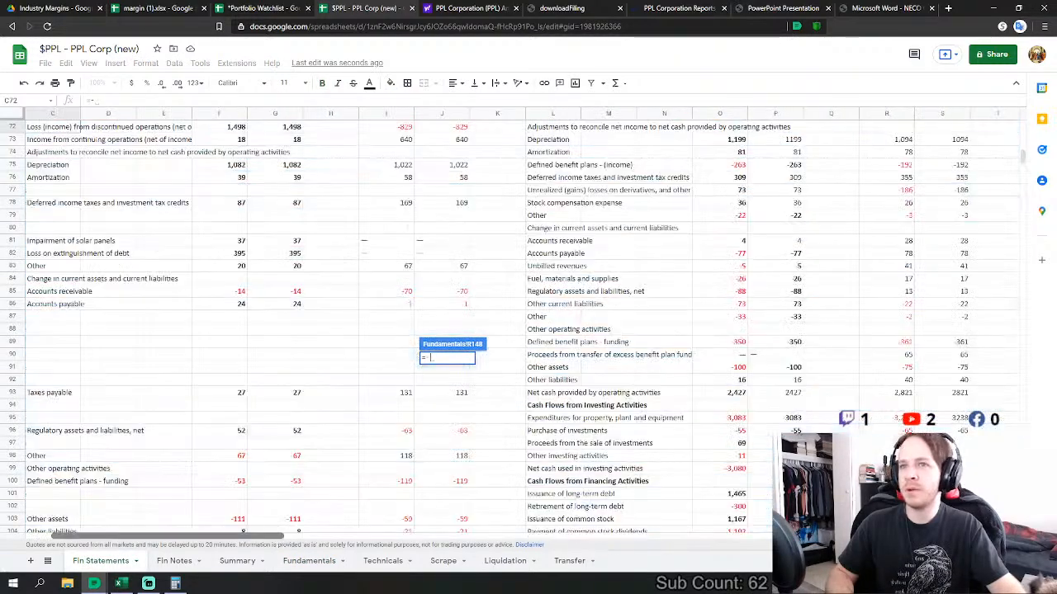
{"action": "left_click_drag", "start_coordinate": [281, 537], "coordinate": [758, 537]}
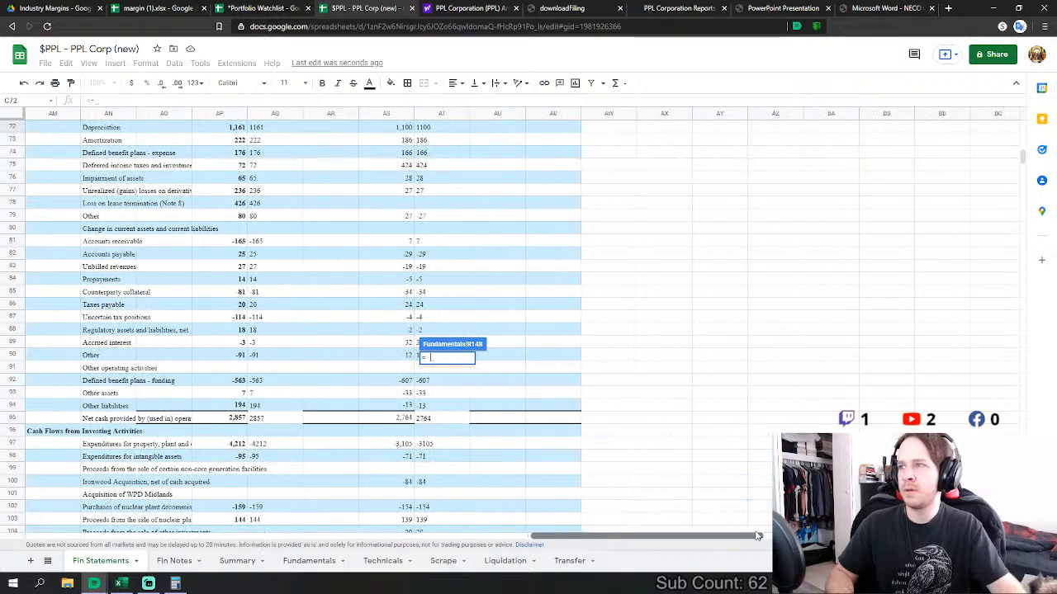
{"action": "scroll", "coordinate": [247, 342], "scroll_direction": "down", "scroll_amount": 2}
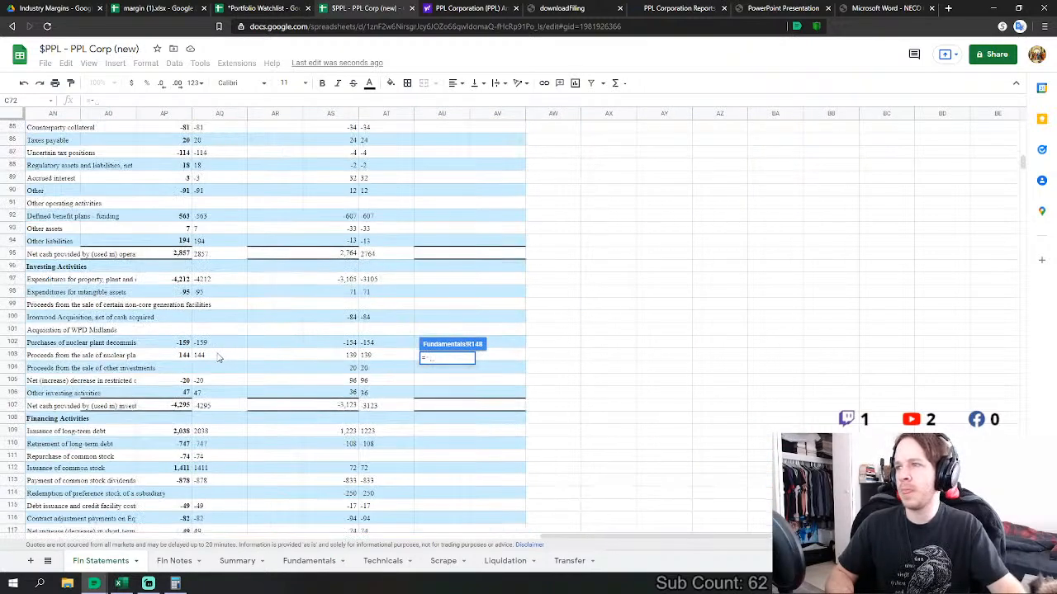
{"action": "left_click", "coordinate": [217, 344]}
{"action": "type", "text": "-"}
{"action": "left_click", "coordinate": [219, 356]}
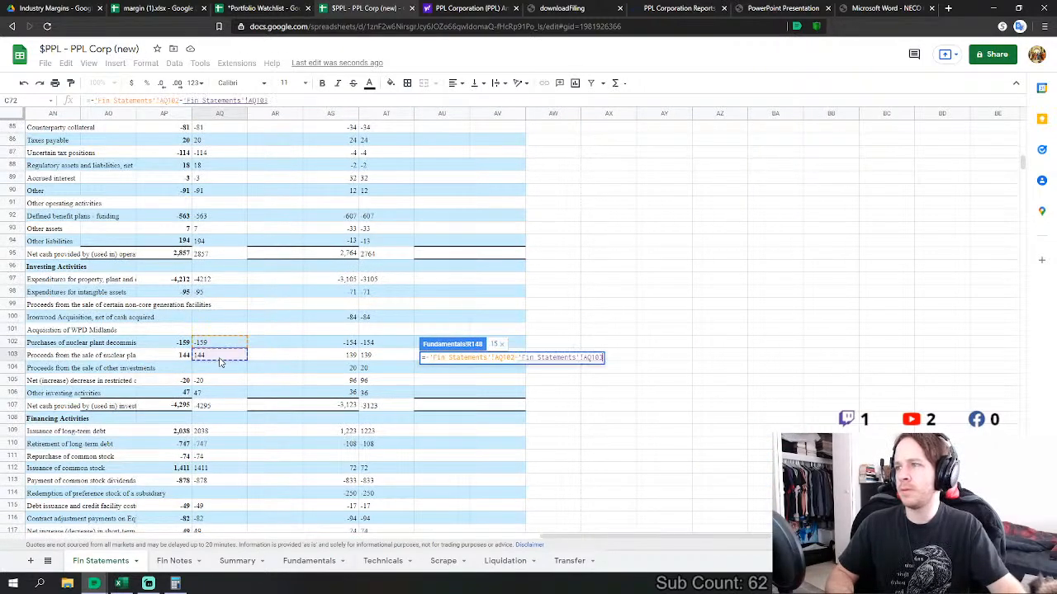
{"action": "key", "text": "Tab"}
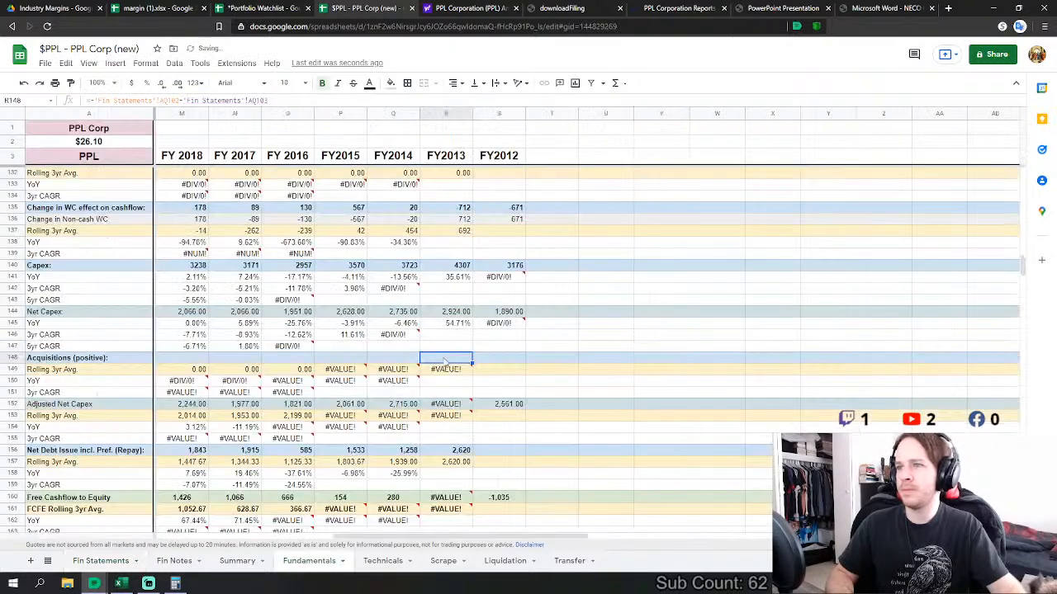
- Set FY2012 Acquisitions in S148 to the negated 2012 nuclear plant decommissioning purchases and sale proceeds from Fin Statements (-AT102-AT103)
{"action": "type", "text": "="}
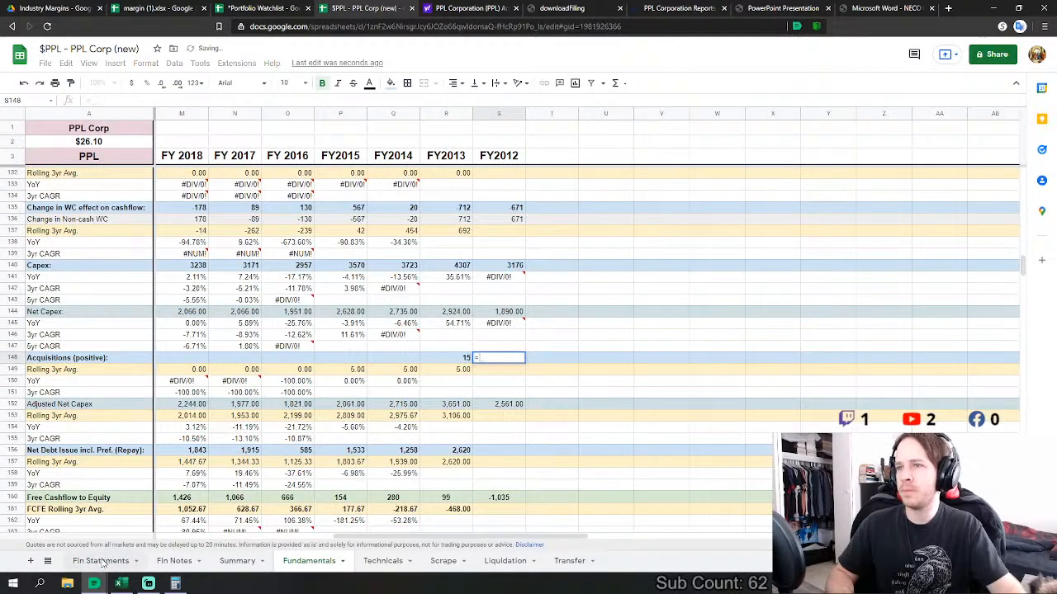
{"action": "left_click", "coordinate": [100, 561]}
{"action": "left_click", "coordinate": [373, 342]}
{"action": "type", "text": "-"}
{"action": "left_click", "coordinate": [385, 356]}
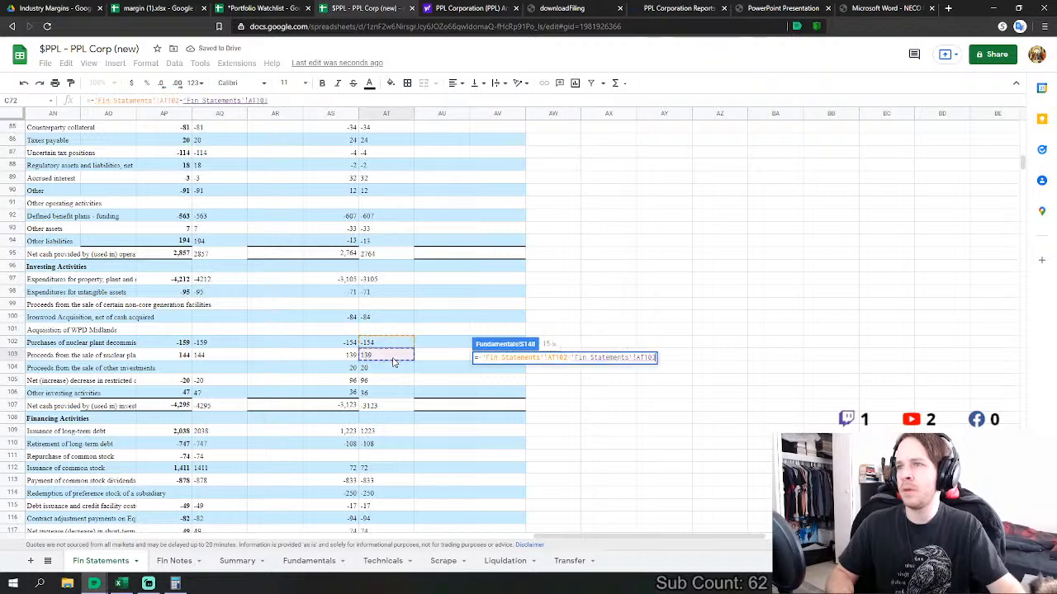
{"action": "key", "text": "Return"}
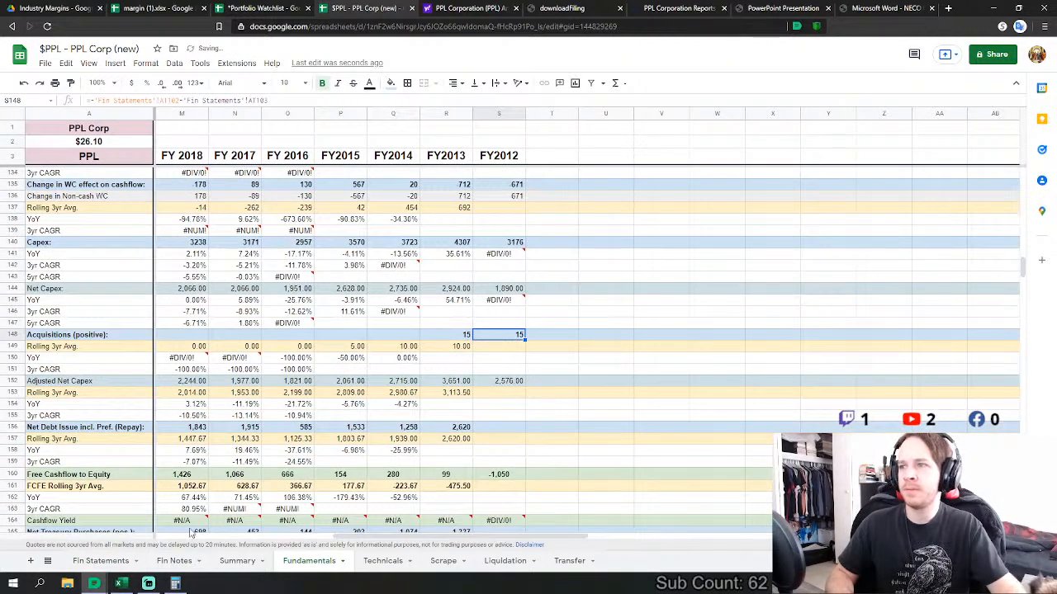
- Set FY2012 Net Debt Issue in S156 to the 2012 financing items in Fin Statements, adding AT109, AT110, AT112, AT114, AT115, AT116 and AT117
{"action": "scroll", "coordinate": [495, 450], "scroll_direction": "down", "scroll_amount": 3}
{"action": "left_click", "coordinate": [499, 334]}
{"action": "type", "text": "="}
{"action": "left_click", "coordinate": [101, 561]}
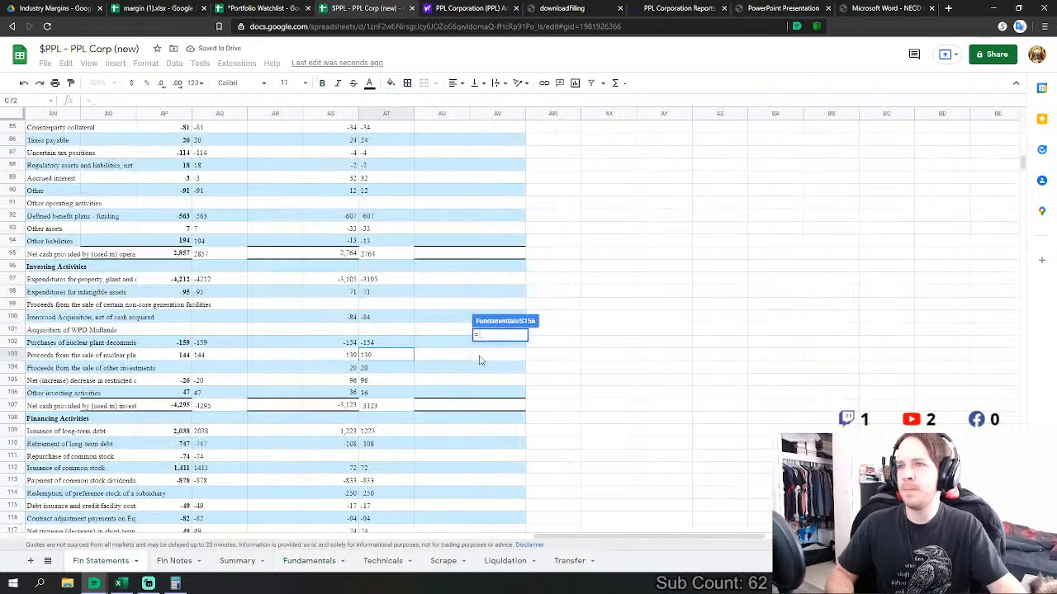
{"action": "left_click", "coordinate": [382, 432]}
{"action": "scroll", "coordinate": [385, 431], "scroll_direction": "down", "scroll_amount": 3}
{"action": "type", "text": "+"}
{"action": "left_click", "coordinate": [406, 355]}
{"action": "type", "text": "+"}
{"action": "left_click", "coordinate": [388, 381]}
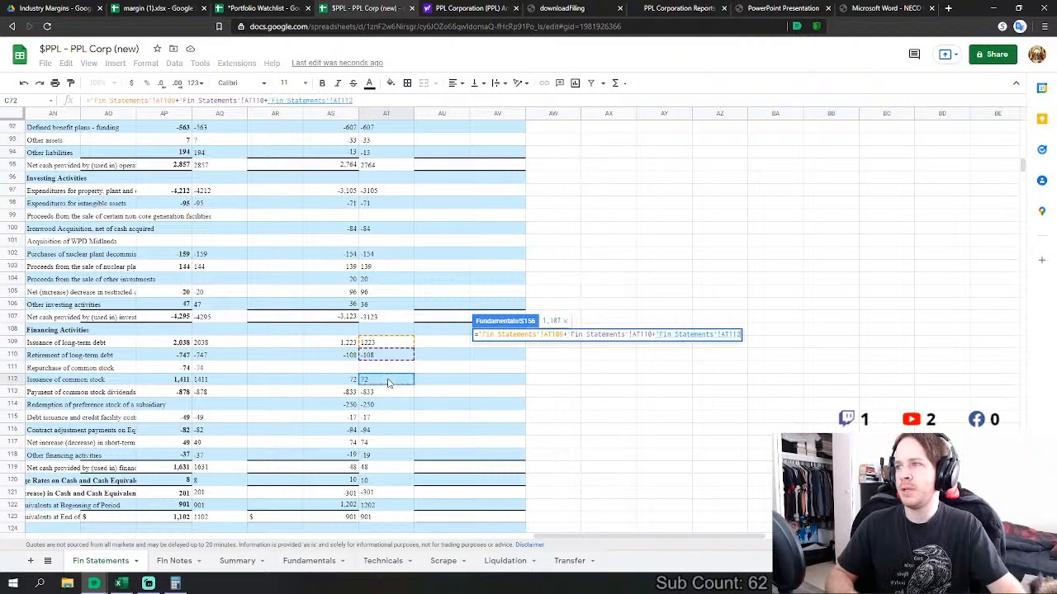
{"action": "type", "text": "+"}
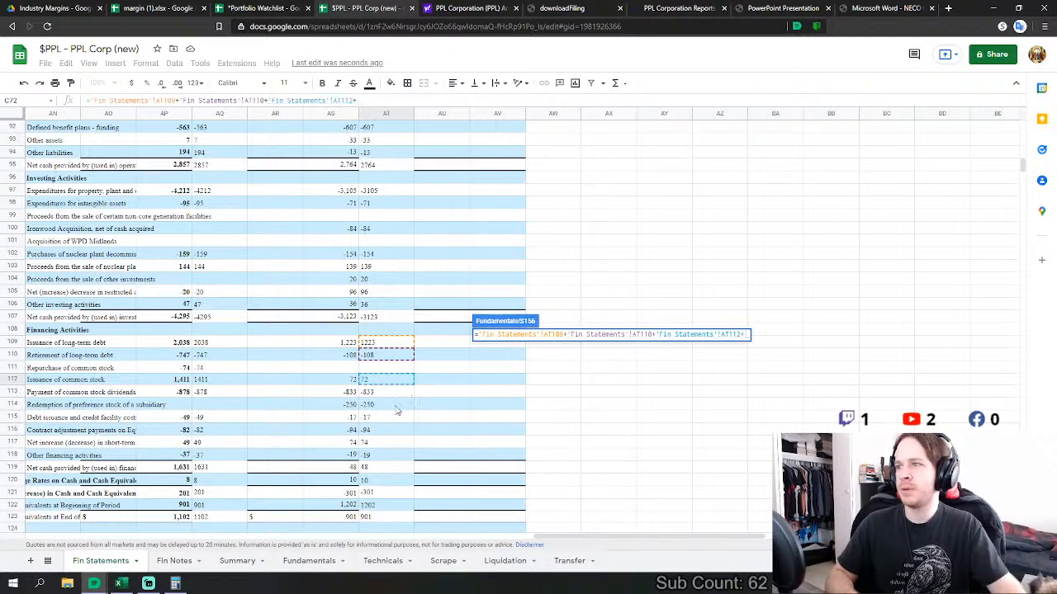
{"action": "left_click", "coordinate": [397, 406]}
{"action": "type", "text": "+"}
{"action": "left_click", "coordinate": [391, 419]}
{"action": "type", "text": "+'Fin Statements'!AT115+"}
{"action": "left_click", "coordinate": [387, 431]}
{"action": "type", "text": "+"}
{"action": "left_click", "coordinate": [383, 444]}
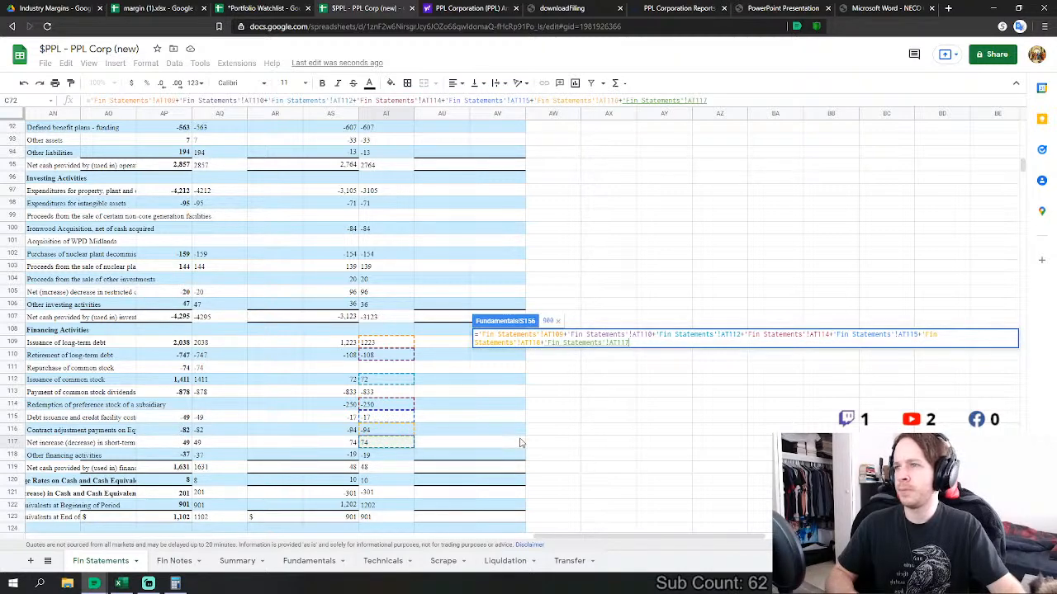
{"action": "key", "text": "Return"}
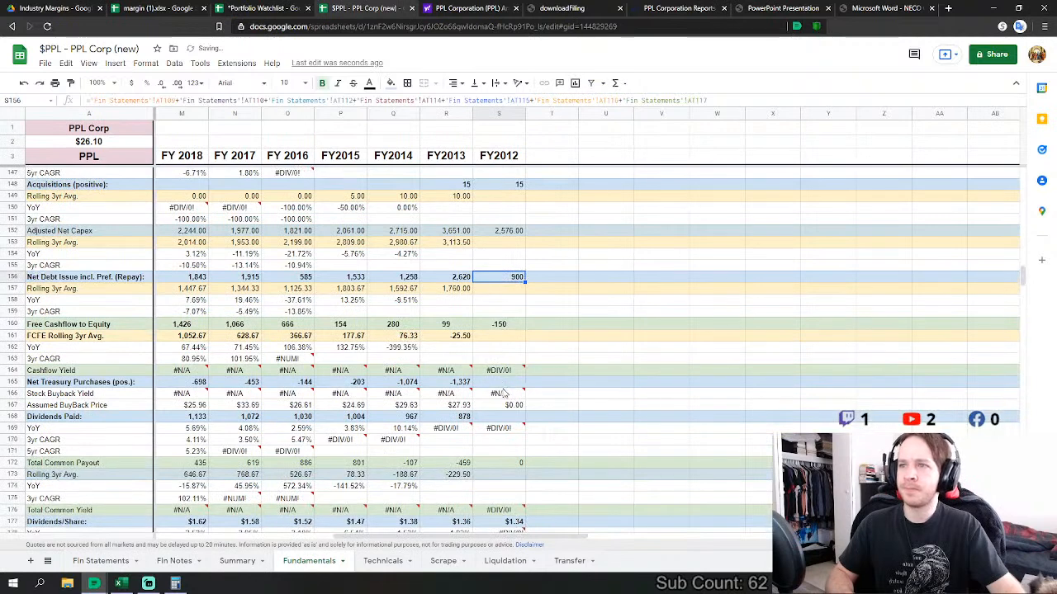
- Set FY2012 Net Treasury Purchases in S165 to the negated 2012 issuance of common stock from Fin Statements (-AT112)
{"action": "left_click", "coordinate": [502, 385]}
{"action": "type", "text": "="}
{"action": "left_click", "coordinate": [101, 560]}
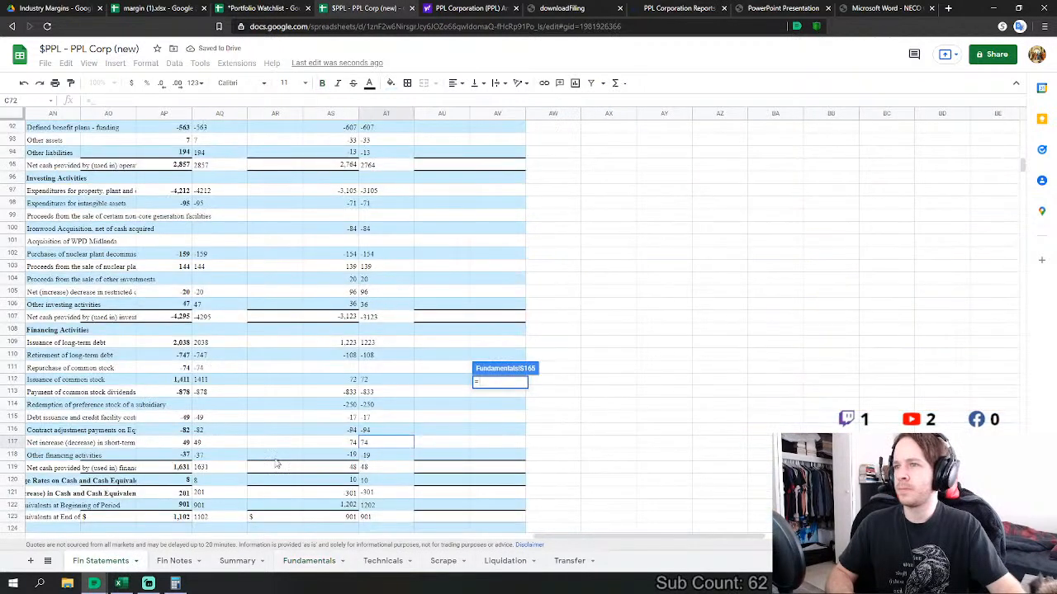
{"action": "type", "text": "-"}
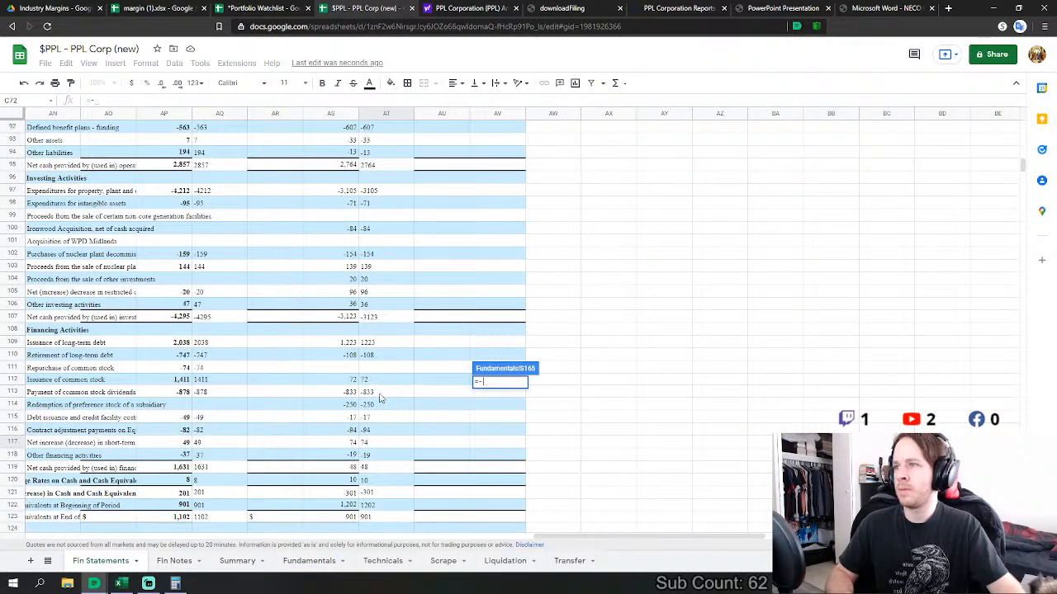
{"action": "left_click", "coordinate": [381, 380]}
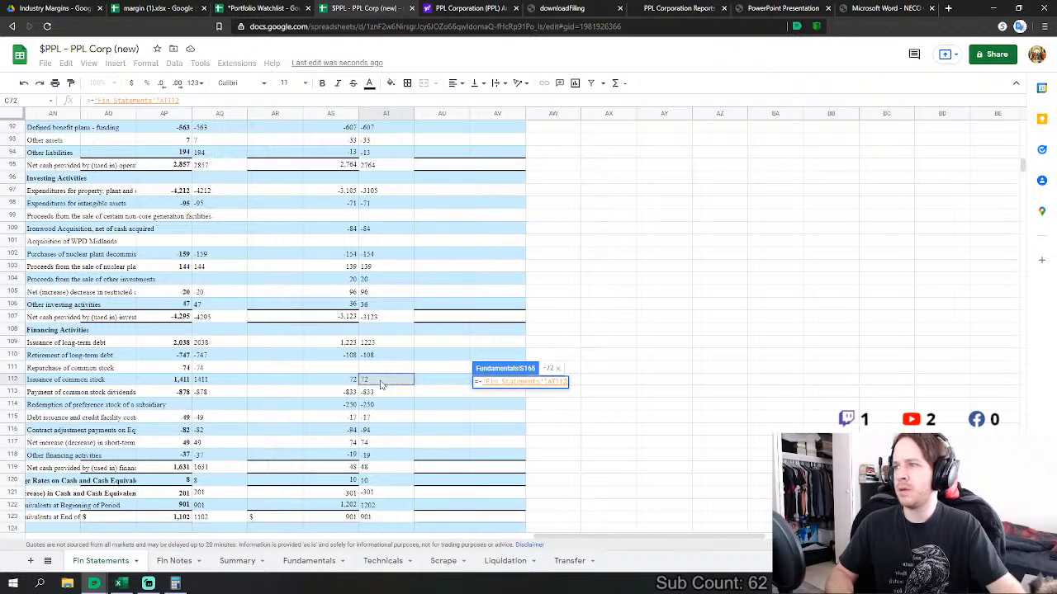
{"action": "key", "text": "Return"}
- Set FY2012 Dividends Paid in S168 to the negated 2012 payment of common stock dividends from Fin Statements (-AT113)
{"action": "left_click", "coordinate": [510, 418]}
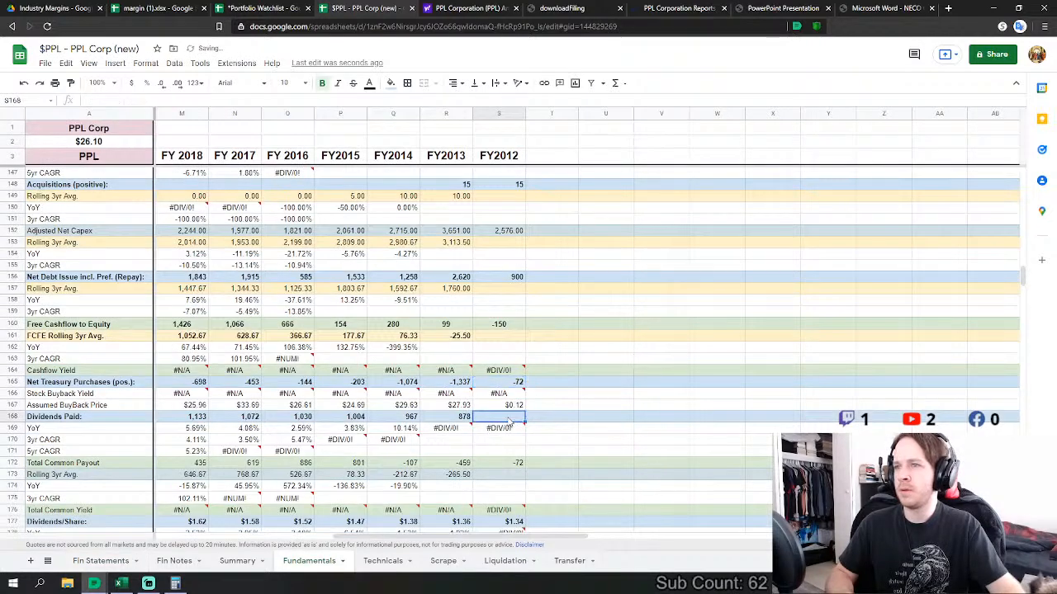
{"action": "type", "text": "="}
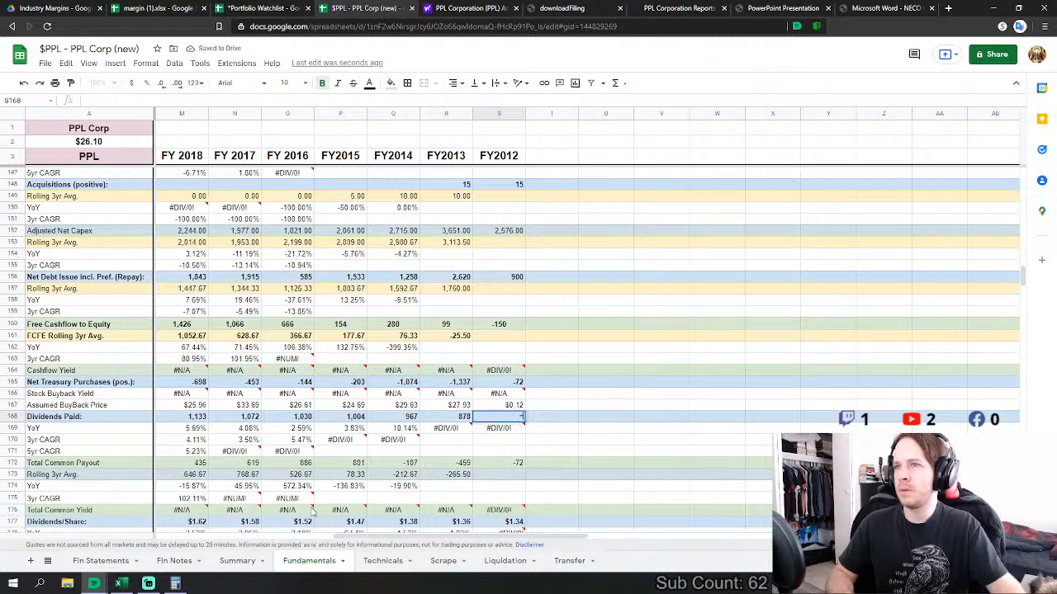
{"action": "left_click", "coordinate": [101, 561]}
{"action": "left_click", "coordinate": [396, 393]}
{"action": "key", "text": "Return"}
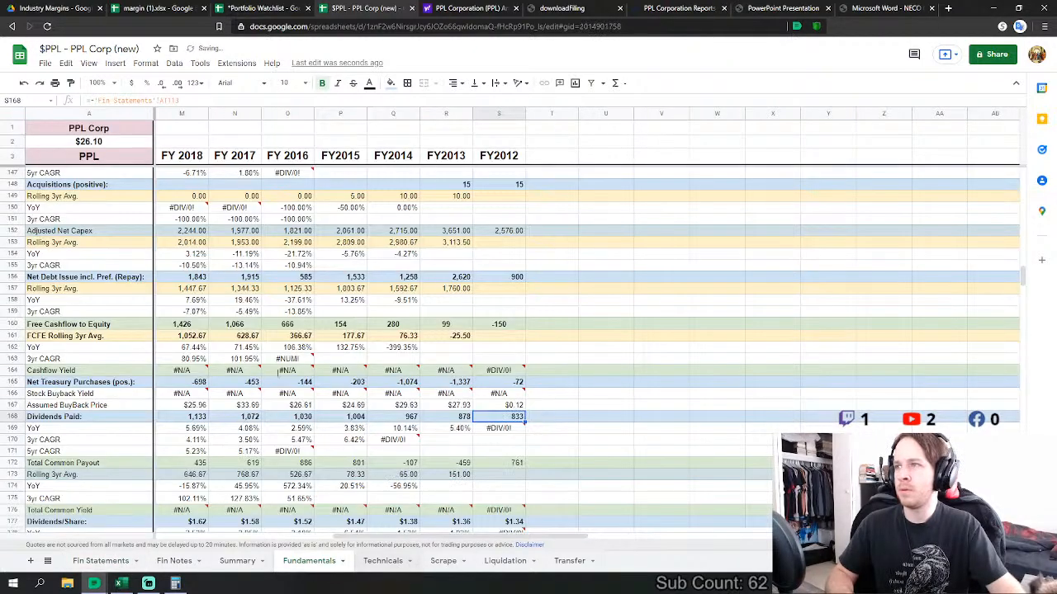
- Try to refresh the price history formula in Technicals A4 by deleting it and undoing the deletion, then return to Fundamentals
{"action": "left_click", "coordinate": [383, 560]}
{"action": "left_click_drag", "start_coordinate": [238, 141], "coordinate": [224, 154]}
{"action": "left_click", "coordinate": [43, 164]}
{"action": "key", "text": "Delete"}
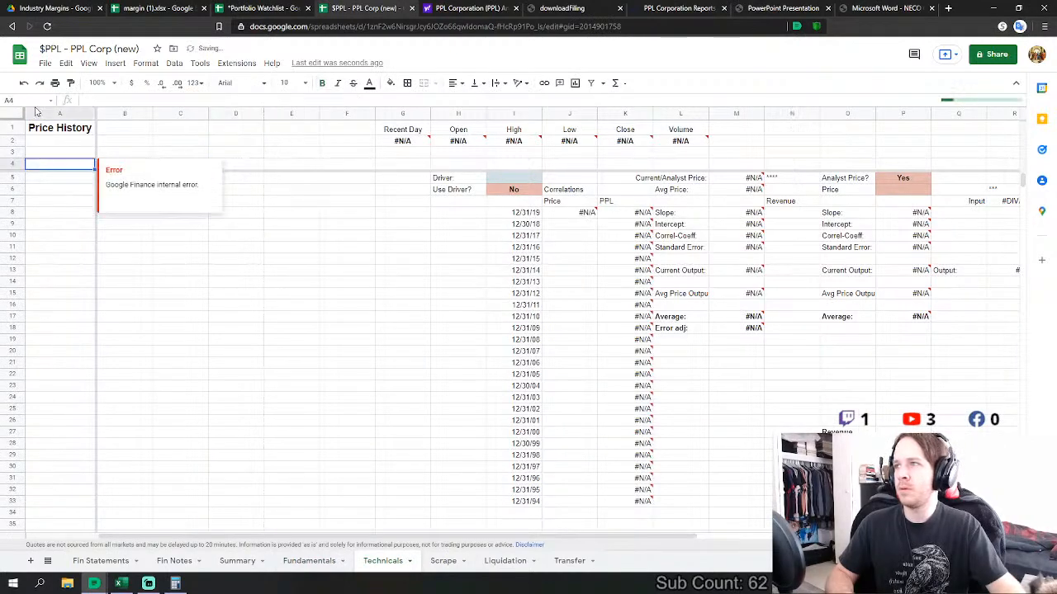
{"action": "left_click", "coordinate": [24, 82]}
{"action": "left_click", "coordinate": [190, 142]}
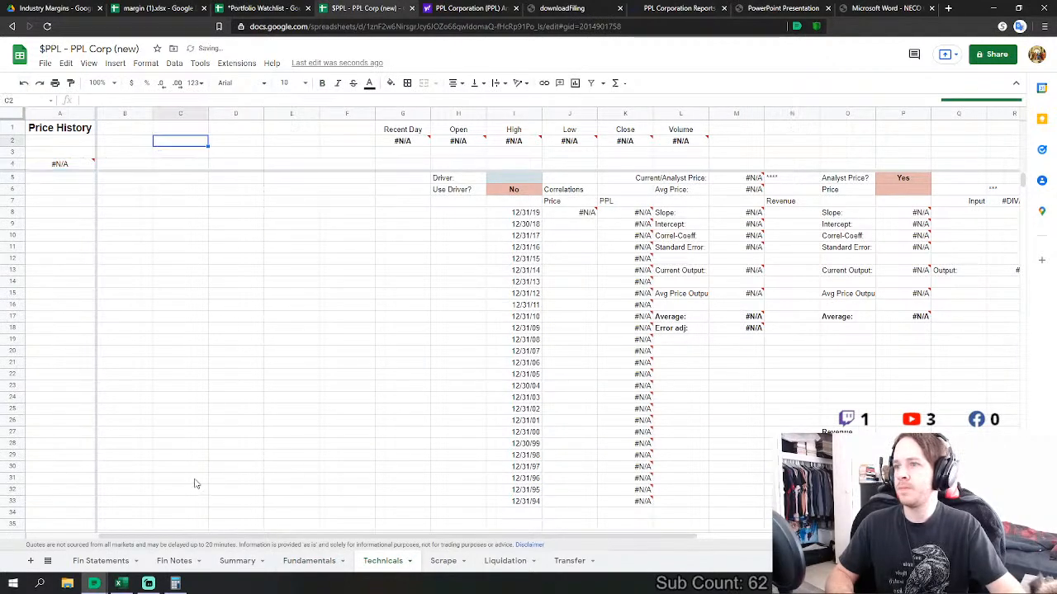
{"action": "left_click", "coordinate": [310, 560]}
{"action": "scroll", "coordinate": [425, 431], "scroll_direction": "down", "scroll_amount": 6}
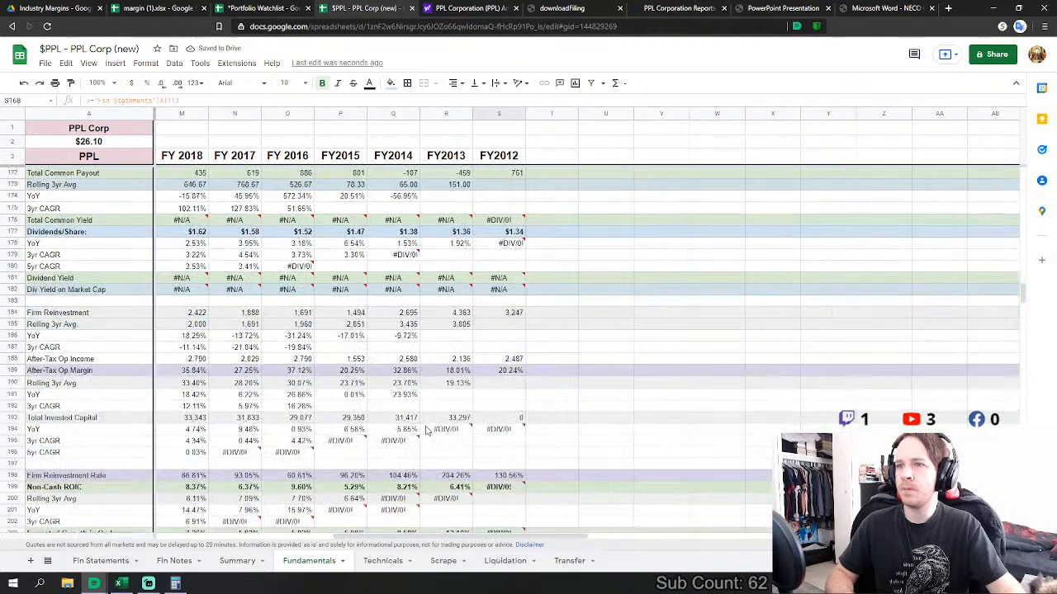
- Set FY2012 Cash & Equivalents in Fundamentals S226 to the 2012 cash and cash equivalents in Fin Statements (AT170)
{"action": "scroll", "coordinate": [425, 431], "scroll_direction": "down", "scroll_amount": 5}
{"action": "scroll", "coordinate": [464, 368], "scroll_direction": "down", "scroll_amount": 10}
{"action": "left_click", "coordinate": [498, 235]}
{"action": "type", "text": "="}
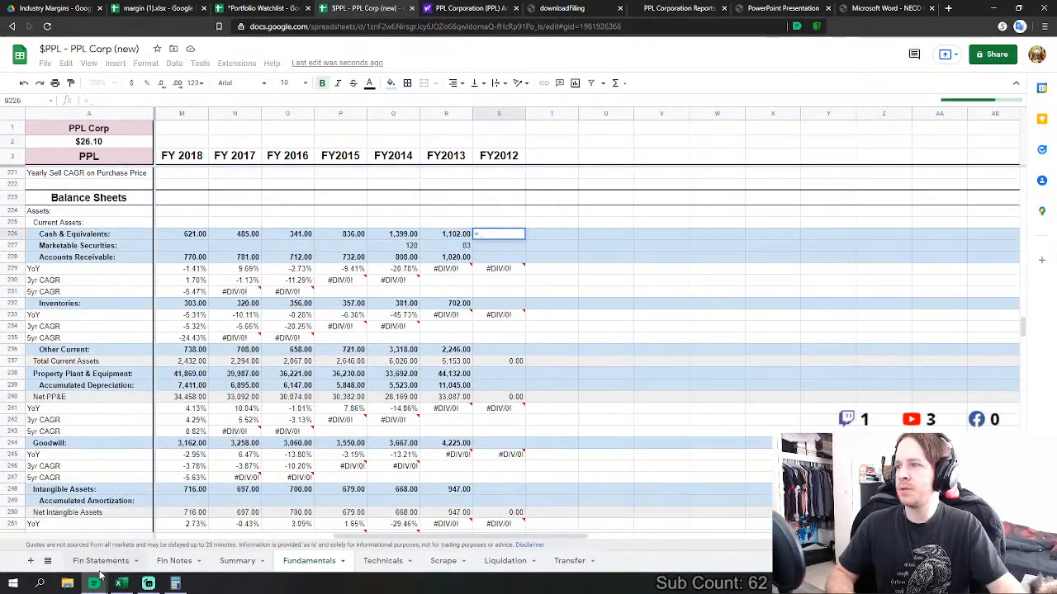
{"action": "left_click", "coordinate": [100, 564]}
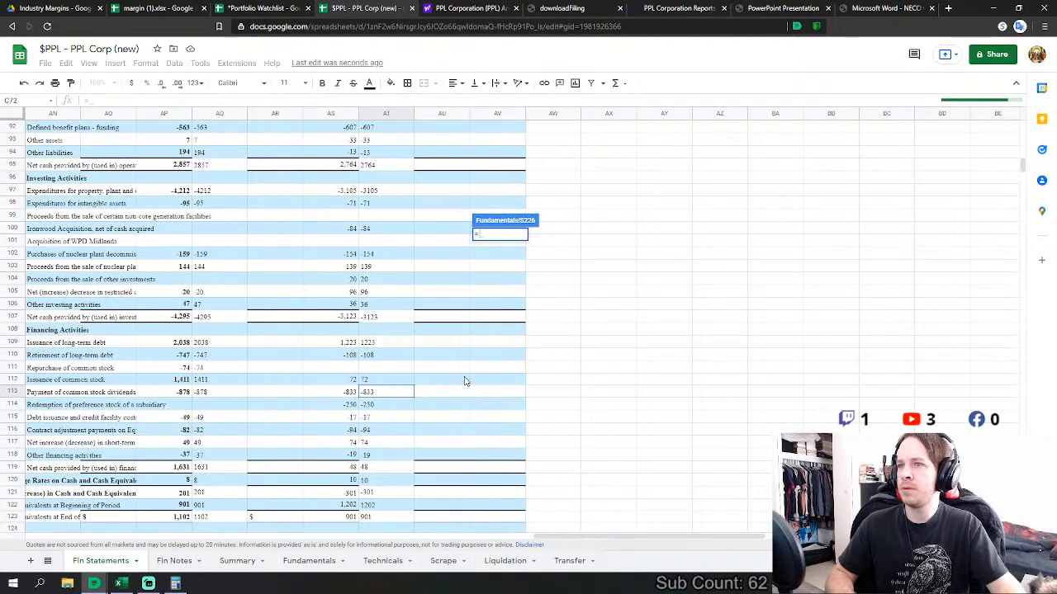
{"action": "scroll", "coordinate": [389, 309], "scroll_direction": "down", "scroll_amount": 15}
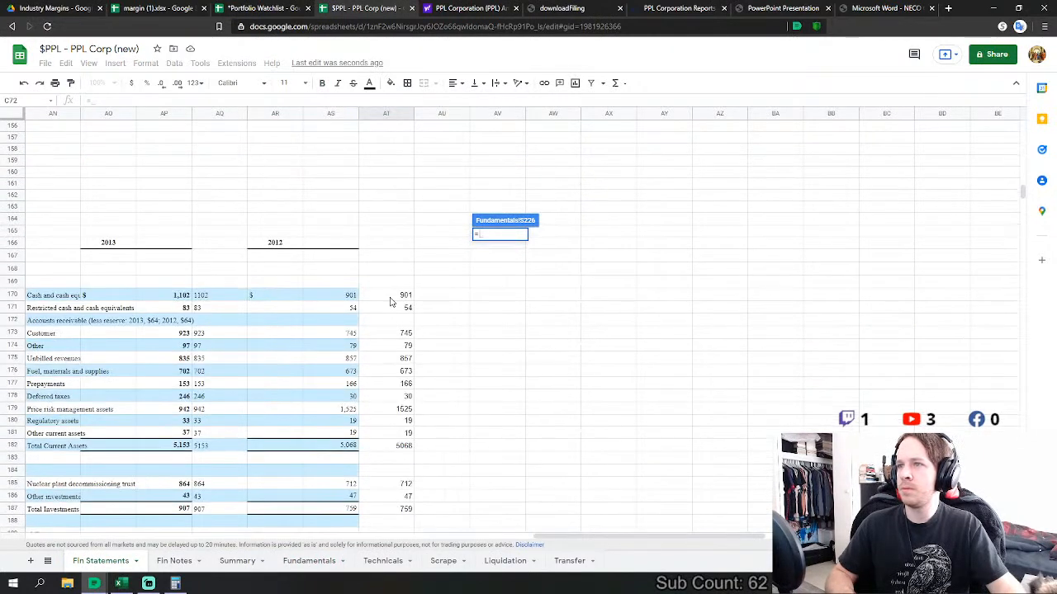
{"action": "left_click", "coordinate": [390, 298]}
{"action": "key", "text": "Return"}
{"action": "left_click", "coordinate": [497, 246]}
{"action": "type", "text": "="}
{"action": "left_click", "coordinate": [100, 561]}
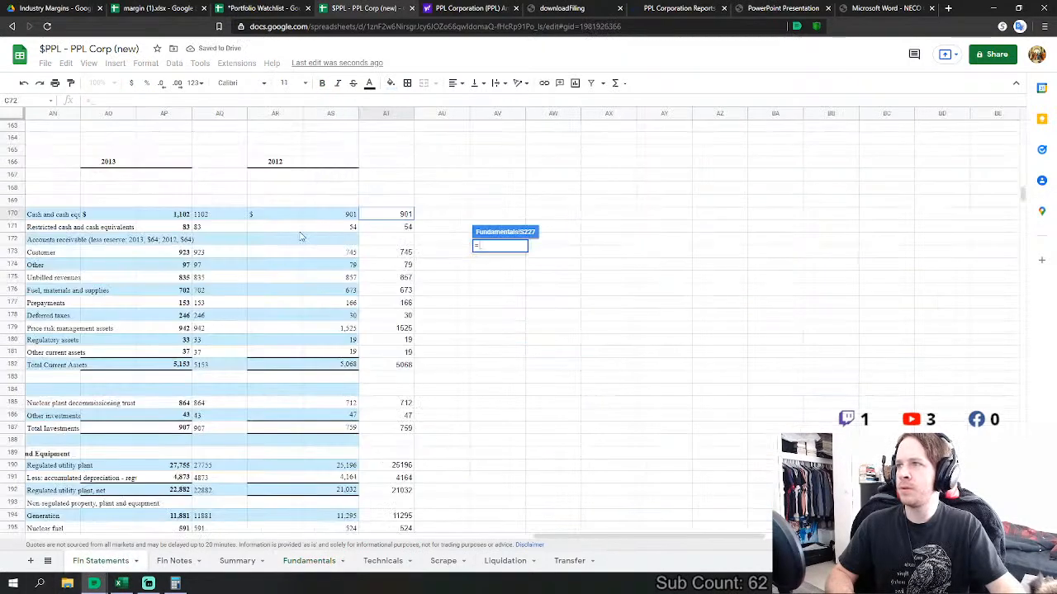
{"action": "left_click", "coordinate": [390, 236]}
{"action": "key", "text": "Return"}
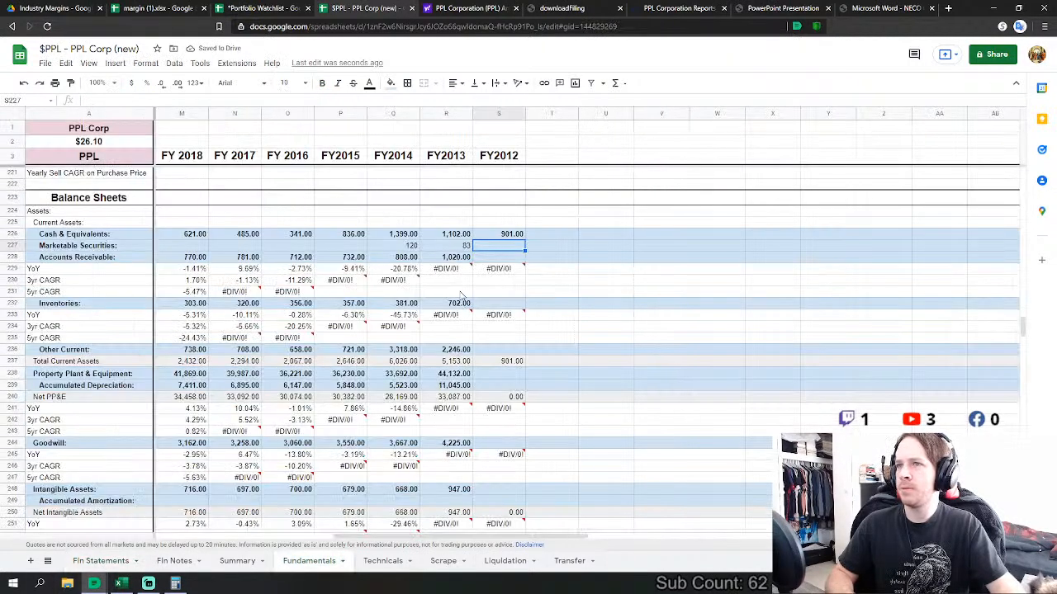
- Set FY2012 Accounts Receivable in S228 to the sum of 2012 customer and other receivables from Fin Statements (AT173 + AT174)
{"action": "type", "text": "="}
{"action": "left_click", "coordinate": [100, 561]}
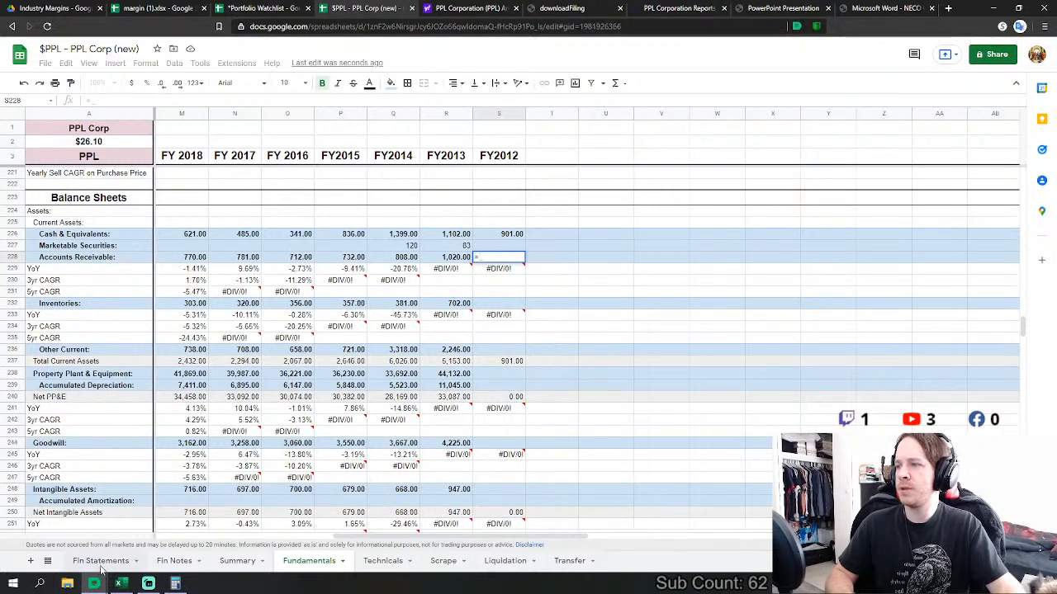
{"action": "left_click", "coordinate": [406, 254]}
{"action": "type", "text": "+"}
{"action": "left_click", "coordinate": [405, 265]}
{"action": "key", "text": "Return"}
- Set FY2012 Inventories in S232 to the 2012 fuel, materials and supplies from Fin Statements (AT176)
{"action": "left_click", "coordinate": [488, 313]}
{"action": "type", "text": "="}
{"action": "left_click", "coordinate": [100, 560]}
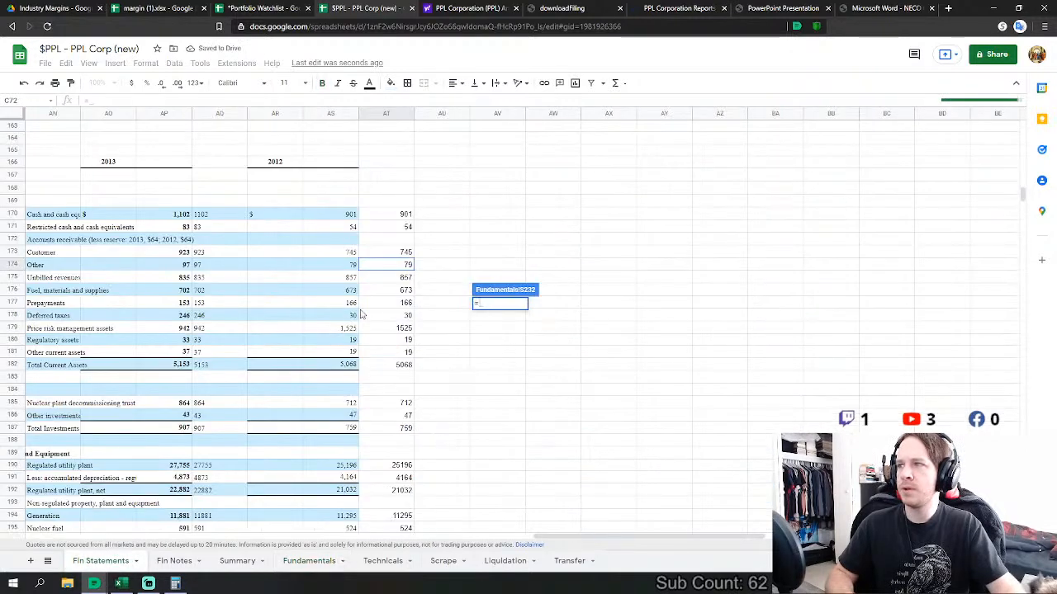
{"action": "left_click", "coordinate": [406, 290]}
{"action": "key", "text": "Return"}
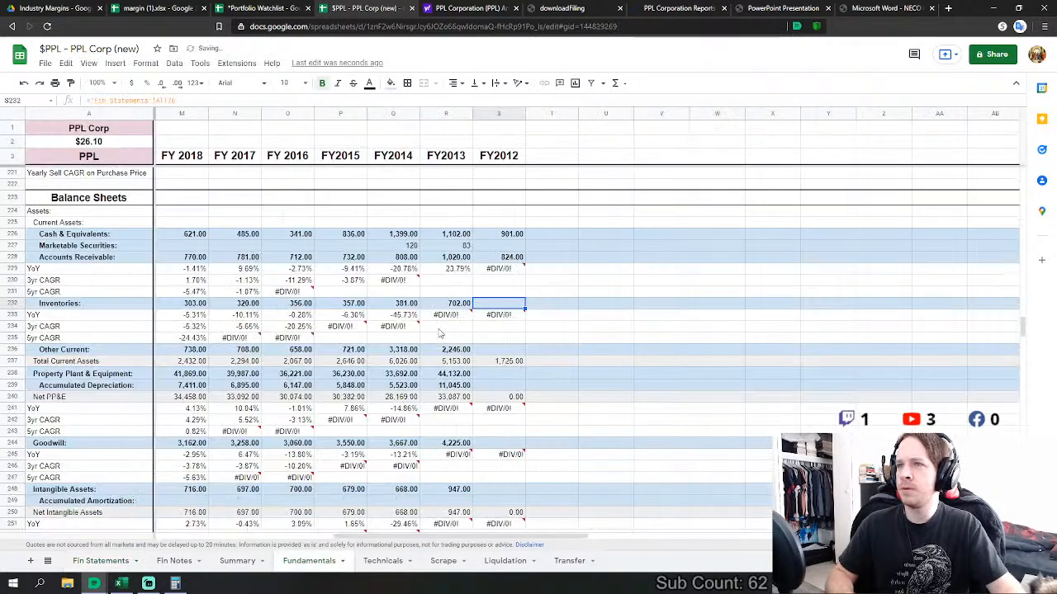
- Set FY2012 Other Current assets in S236 to the sum of Fin Statements AT171, AT175, AT177, AT179, AT180, AT178 and AT181
{"action": "left_click", "coordinate": [487, 350]}
{"action": "type", "text": "="}
{"action": "left_click", "coordinate": [100, 561]}
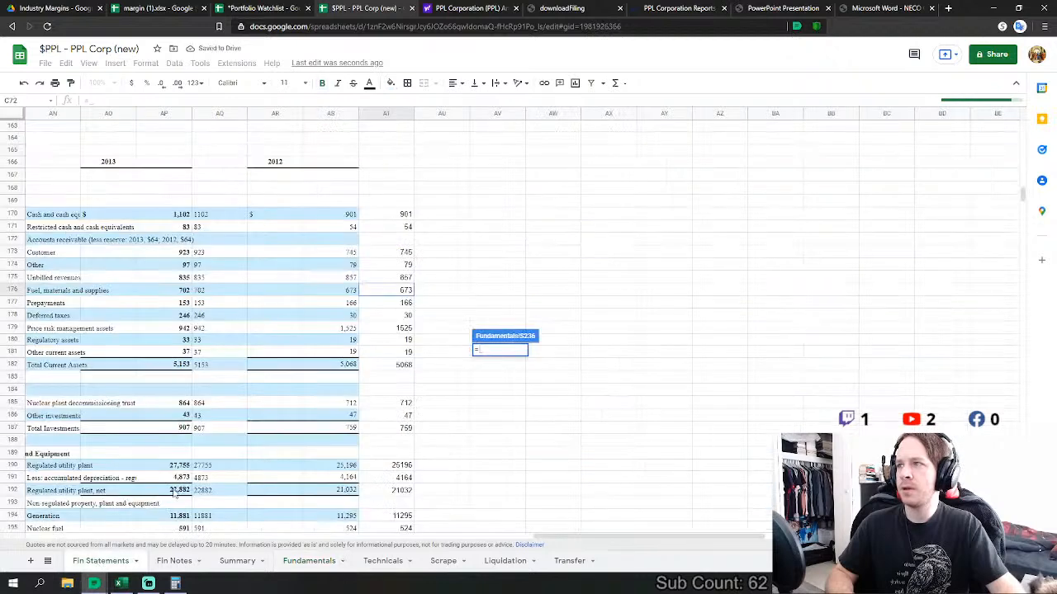
{"action": "left_click", "coordinate": [405, 227]}
{"action": "type", "text": "+"}
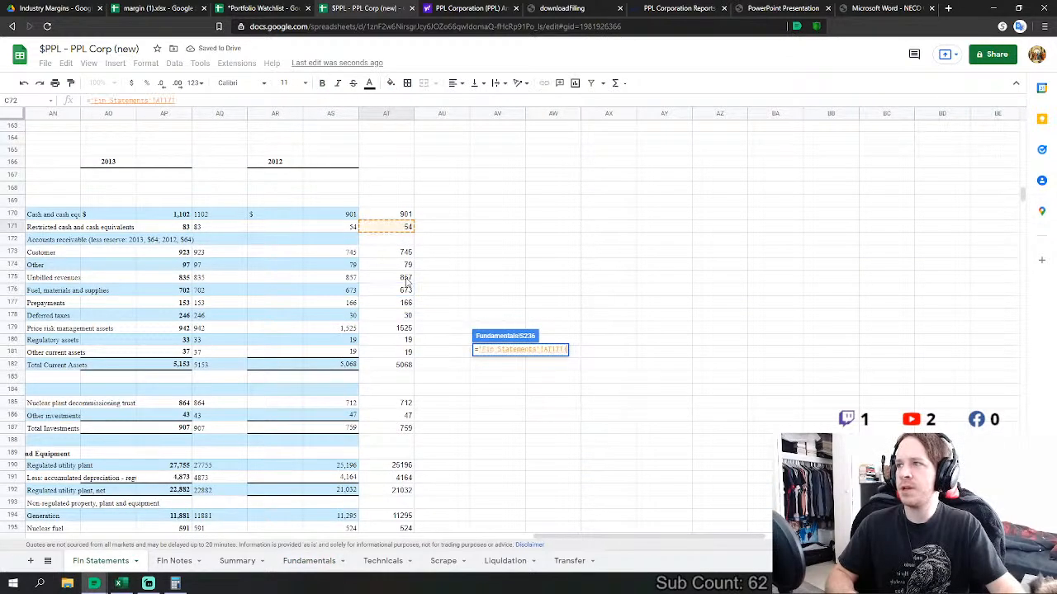
{"action": "left_click", "coordinate": [407, 278]}
{"action": "type", "text": "+'Fin Statements'!AT175+"}
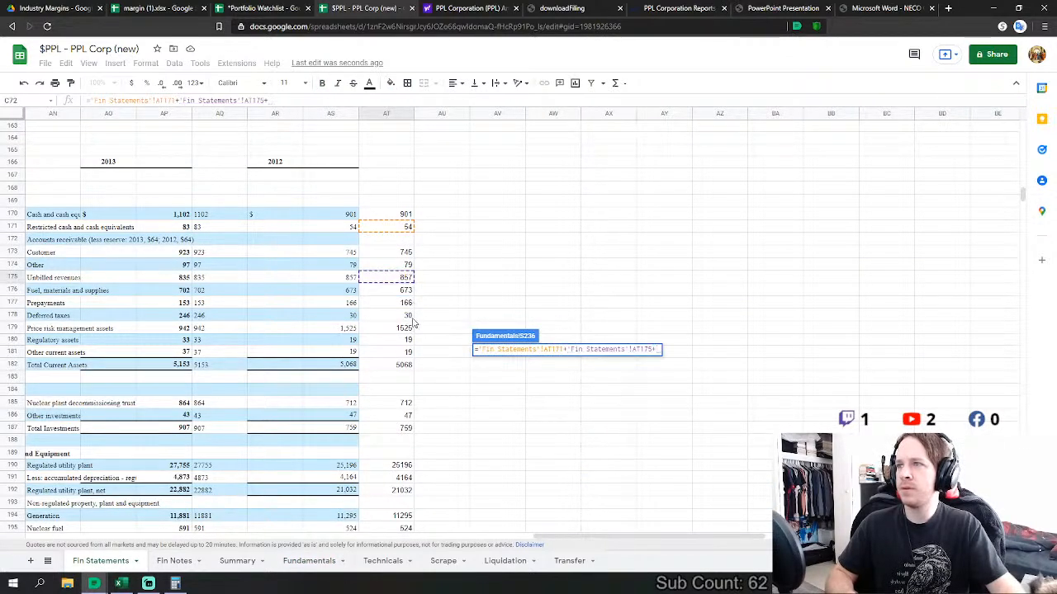
{"action": "left_click", "coordinate": [403, 305]}
{"action": "type", "text": "+"}
{"action": "left_click", "coordinate": [406, 328]}
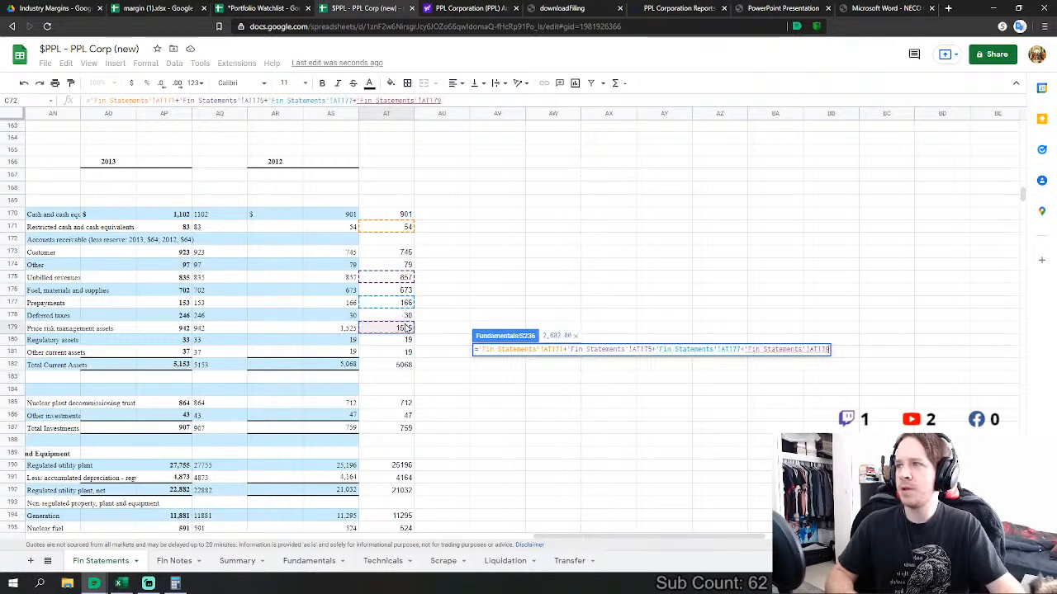
{"action": "type", "text": "+"}
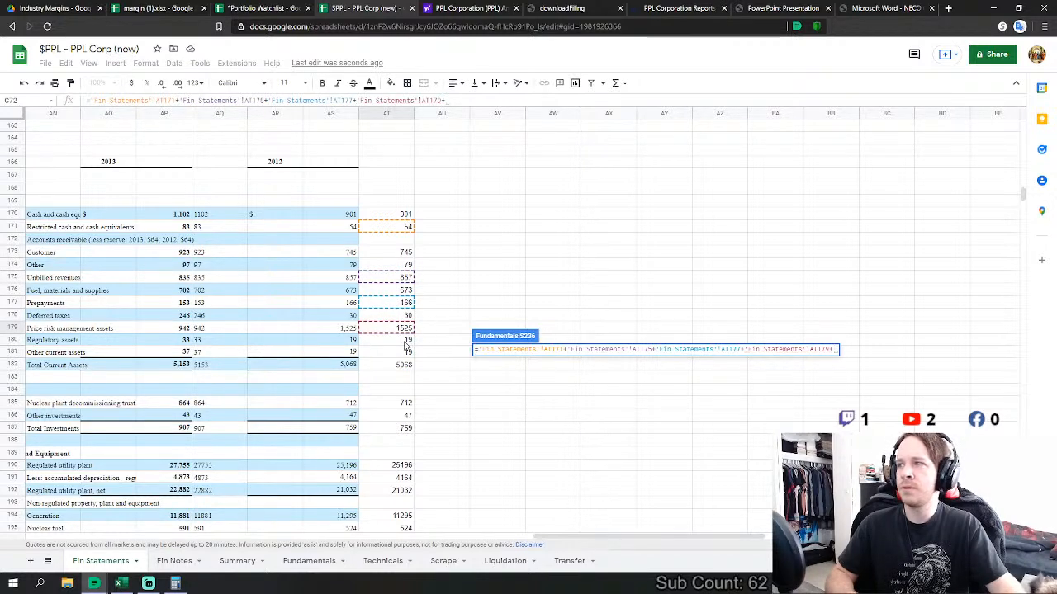
{"action": "left_click", "coordinate": [406, 340]}
{"action": "type", "text": "+"}
{"action": "left_click", "coordinate": [417, 314]}
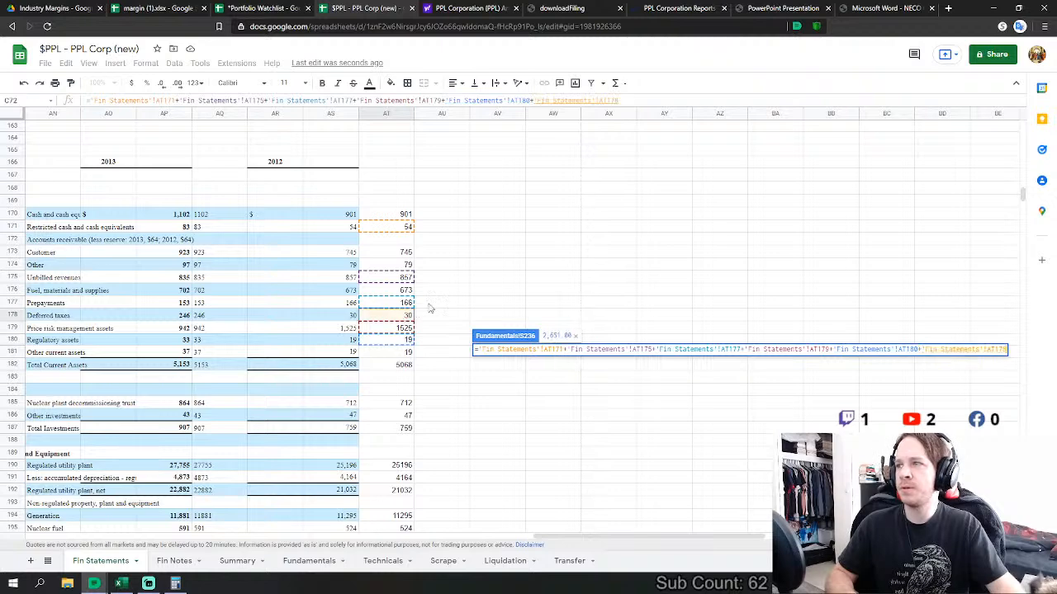
{"action": "key", "text": "Return"}
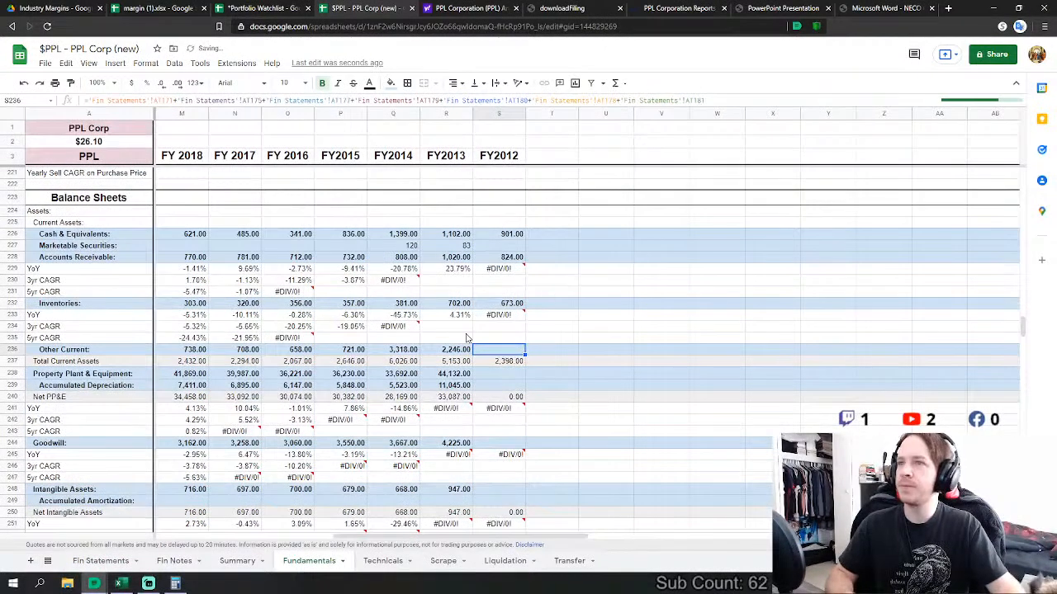
- Set FY2012 Property Plant & Equipment in S238 to the sum of Fin Statements AT190, AT194, AT195, AT196 and AT199
{"action": "scroll", "coordinate": [466, 339], "scroll_direction": "down", "scroll_amount": 1}
{"action": "key", "text": "Down"}
{"action": "key", "text": "Down"}
{"action": "type", "text": "="}
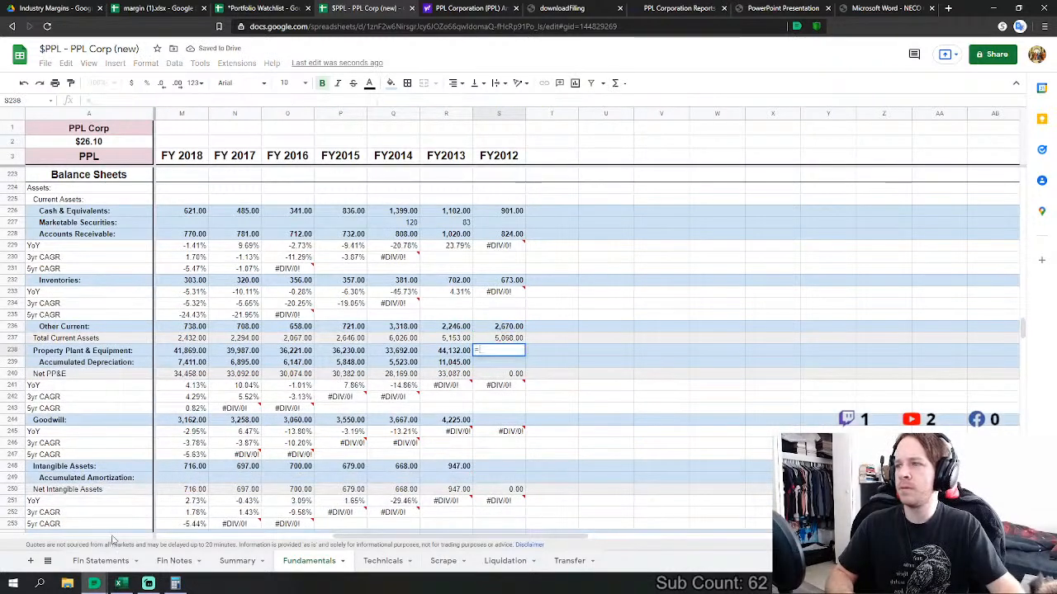
{"action": "left_click", "coordinate": [100, 560]}
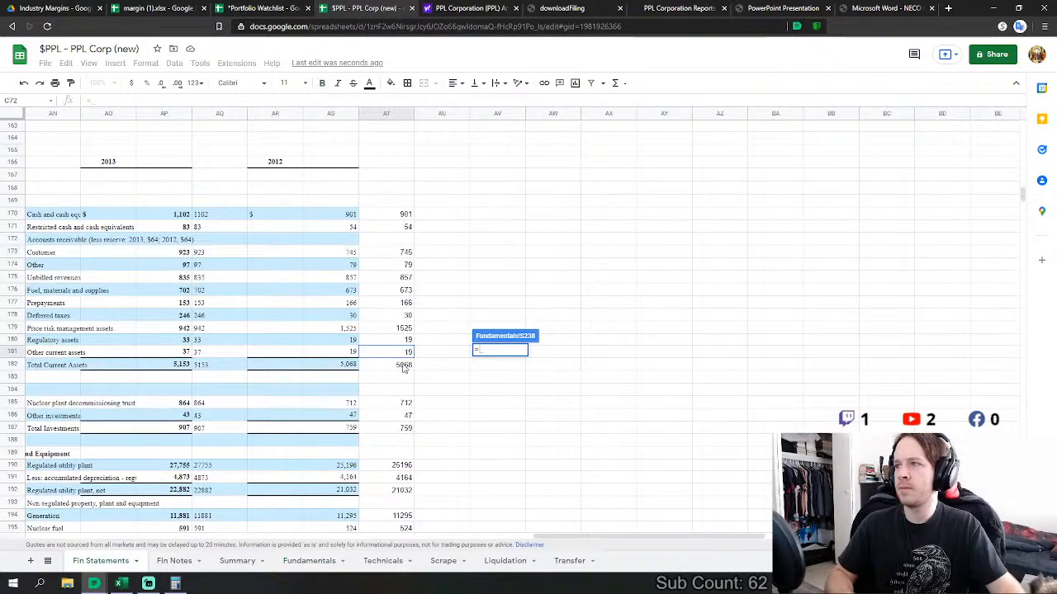
{"action": "left_click", "coordinate": [399, 465]}
{"action": "scroll", "coordinate": [512, 417], "scroll_direction": "down", "scroll_amount": 3}
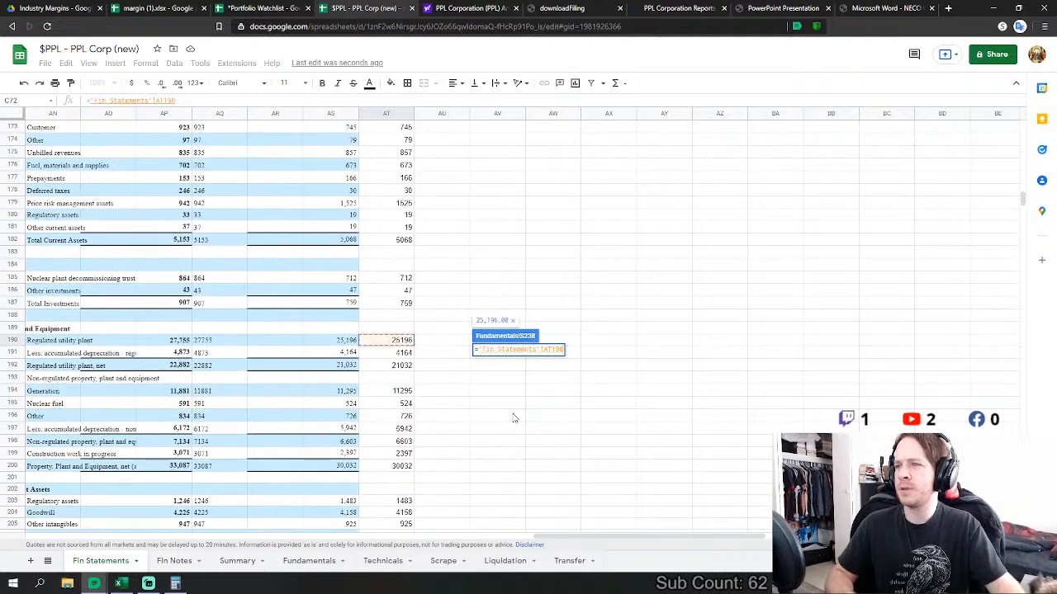
{"action": "type", "text": "+"}
{"action": "left_click", "coordinate": [399, 393]}
{"action": "type", "text": "+"}
{"action": "left_click", "coordinate": [405, 405]}
{"action": "type", "text": "+"}
{"action": "left_click", "coordinate": [405, 416]}
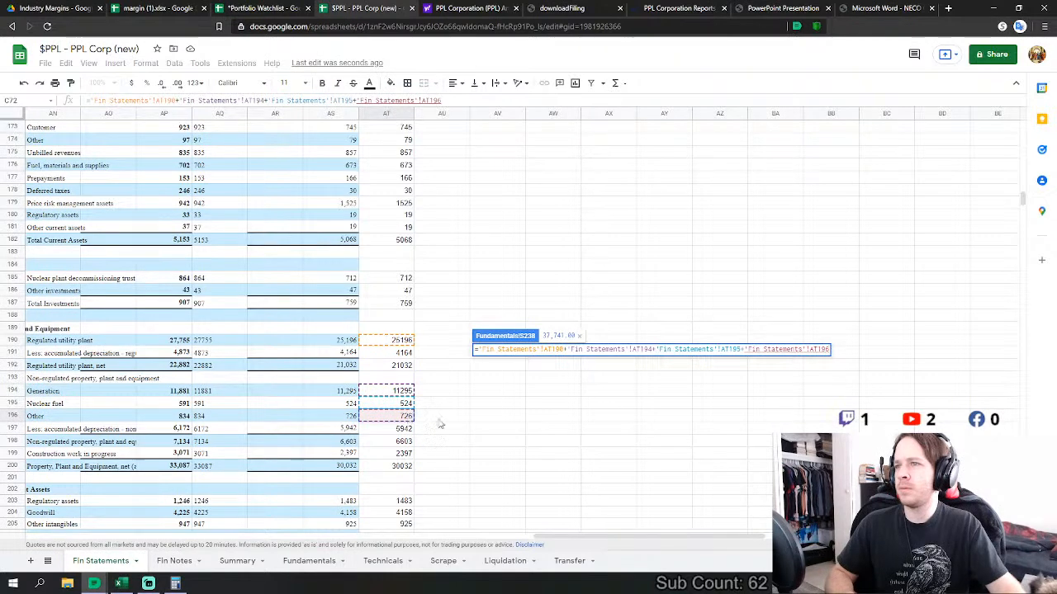
{"action": "type", "text": "+"}
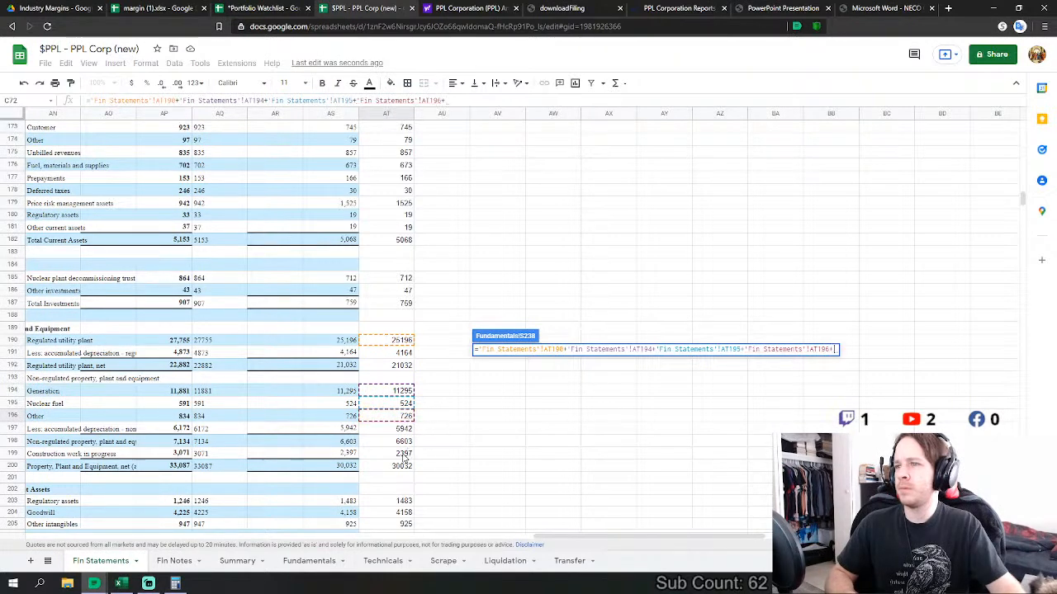
{"action": "left_click", "coordinate": [404, 455]}
{"action": "key", "text": "Return"}
- Set FY2012 Accumulated Depreciation in S239 to the regulated plus non-regulated accumulated depreciation from Fin Statements (AT191 + AT197)
{"action": "left_click", "coordinate": [481, 363]}
{"action": "type", "text": "="}
{"action": "left_click", "coordinate": [101, 561]}
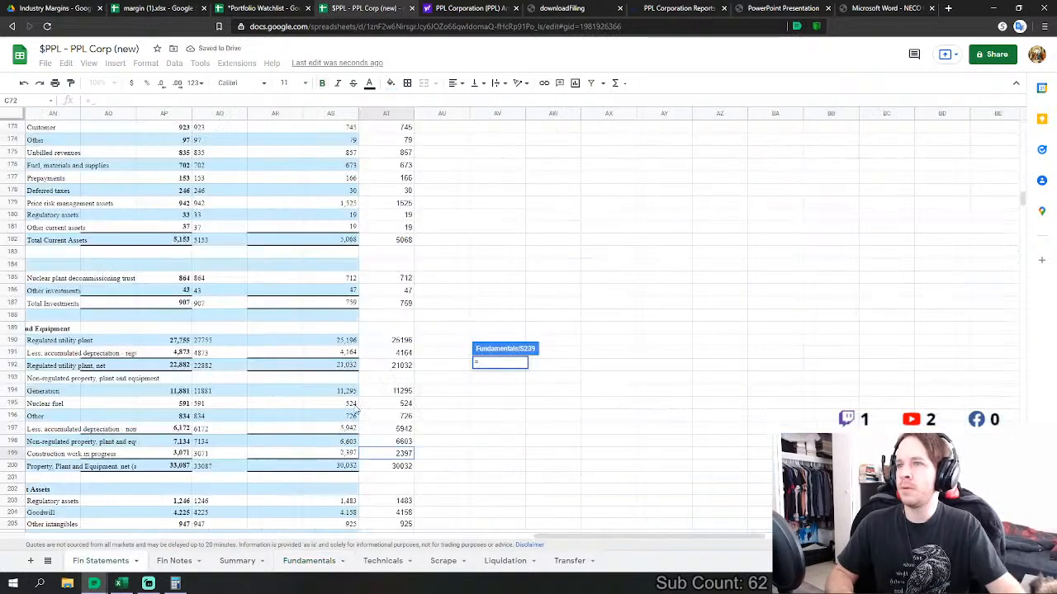
{"action": "left_click", "coordinate": [405, 353]}
{"action": "type", "text": "+"}
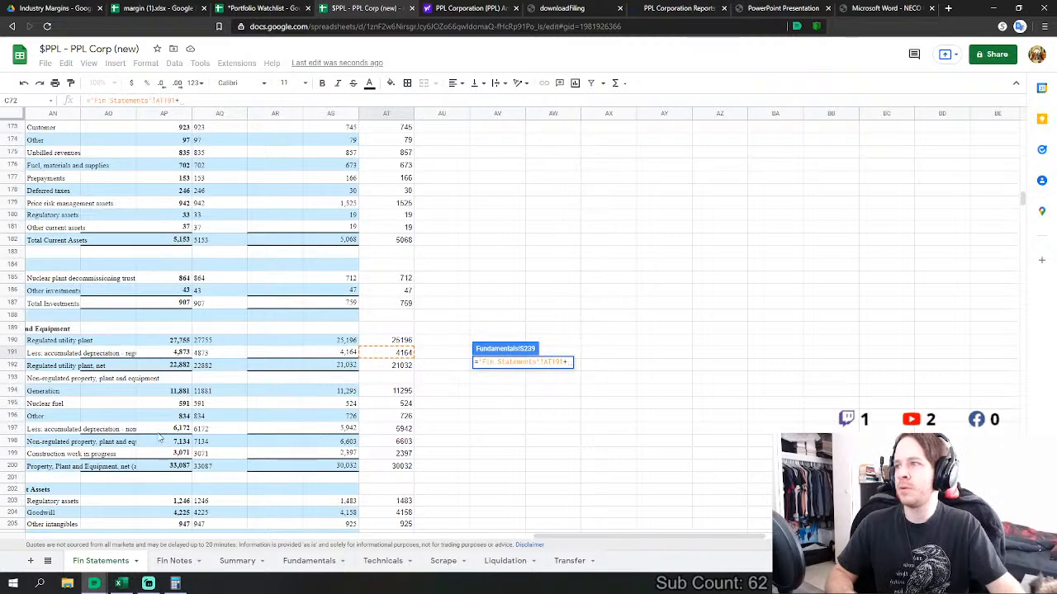
{"action": "left_click", "coordinate": [397, 430]}
{"action": "key", "text": "Return"}
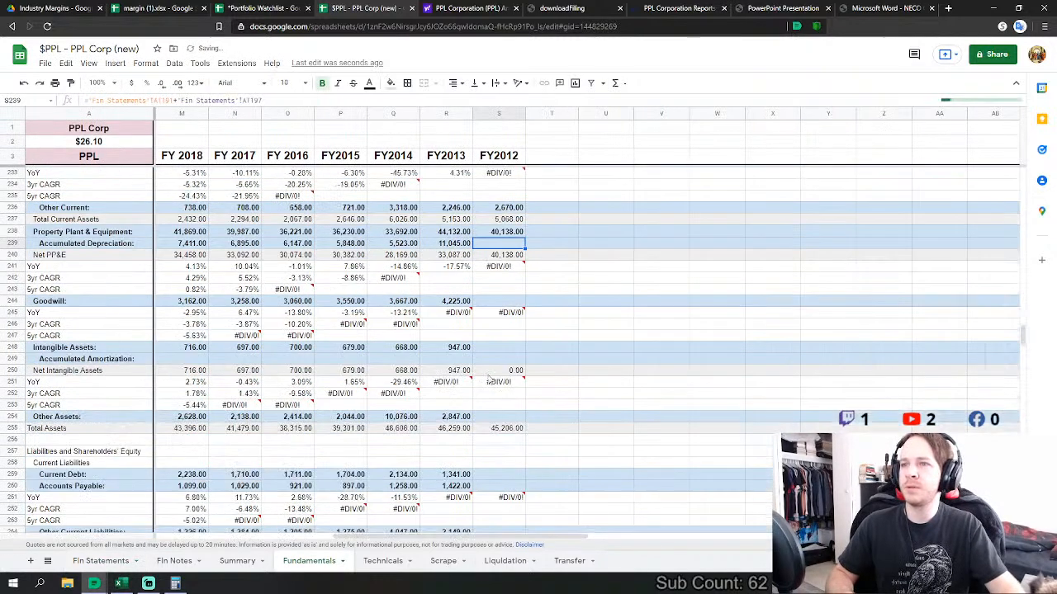
- Set FY2012 Goodwill in S244 to the 2012 goodwill from Fin Statements (AT204)
{"action": "left_click", "coordinate": [506, 303]}
{"action": "type", "text": "="}
{"action": "left_click", "coordinate": [88, 564]}
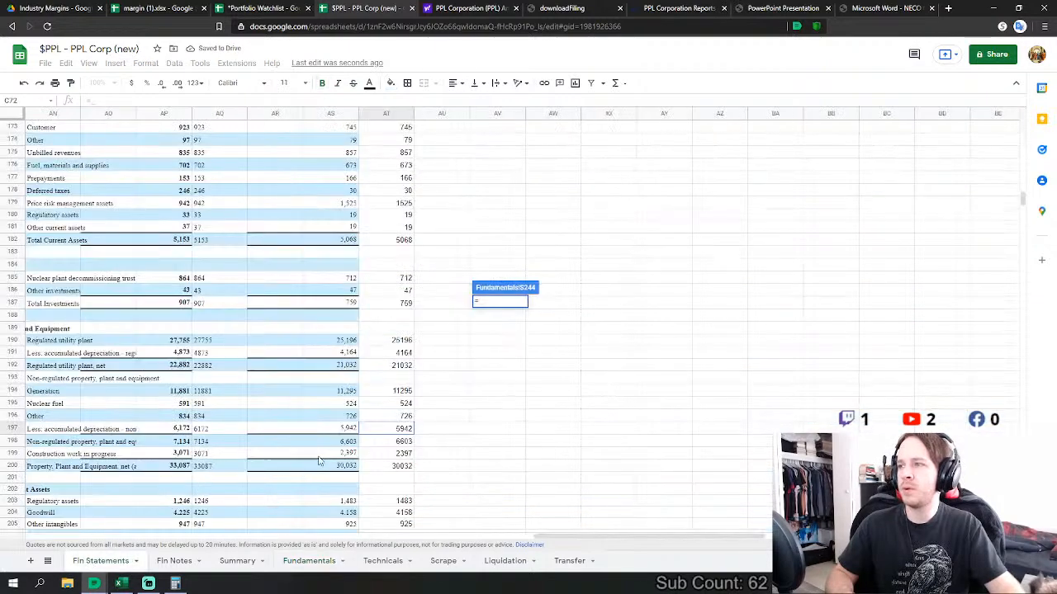
{"action": "left_click", "coordinate": [399, 513]}
{"action": "key", "text": "Return"}
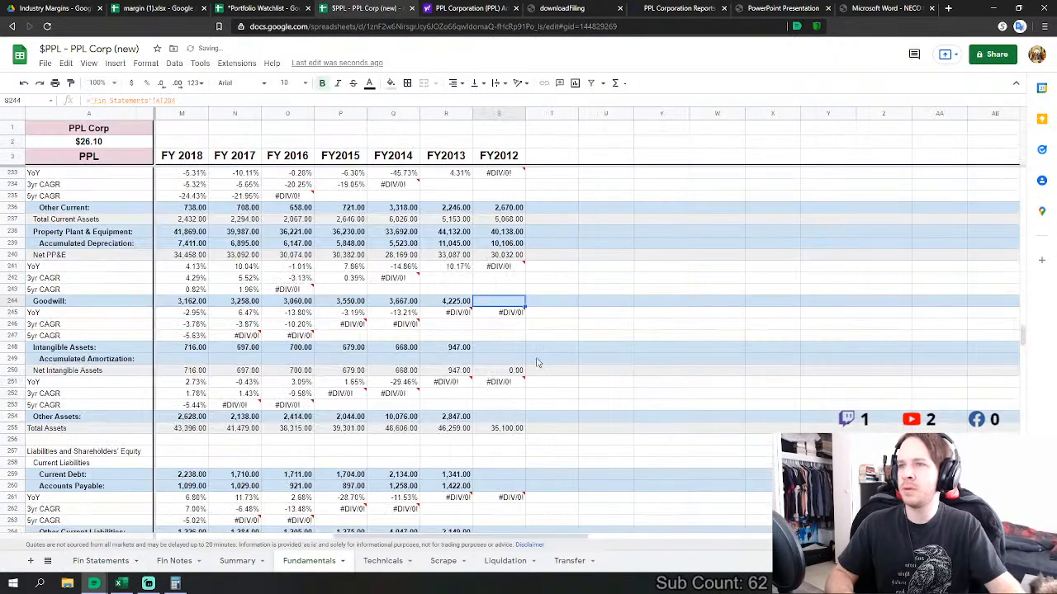
- Set FY2012 Intangible Assets in S248 to the 2012 other intangibles from Fin Statements (AT205)
{"action": "scroll", "coordinate": [534, 363], "scroll_direction": "down", "scroll_amount": 3}
{"action": "left_click", "coordinate": [516, 232]}
{"action": "type", "text": "="}
{"action": "left_click", "coordinate": [100, 561]}
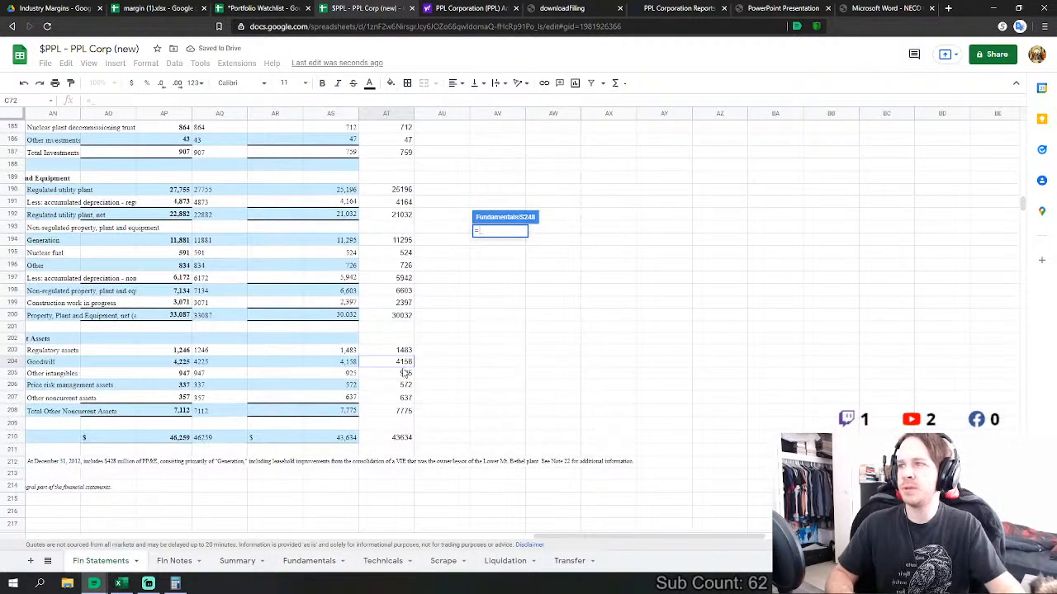
{"action": "left_click", "coordinate": [406, 373]}
{"action": "key", "text": "Return"}
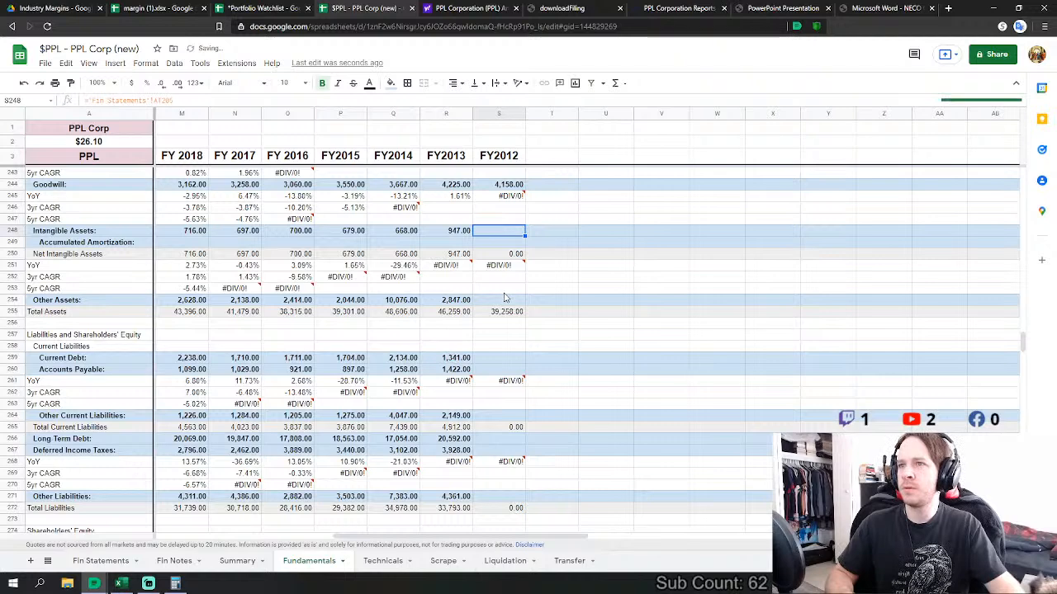
- Set FY2012 Other Assets to the sum of 2012 regulatory assets, price risk management assets and other noncurrent assets (Fin Statements AT203, AT206, AT207)
{"action": "left_click", "coordinate": [505, 299]}
{"action": "type", "text": "="}
{"action": "left_click", "coordinate": [101, 560]}
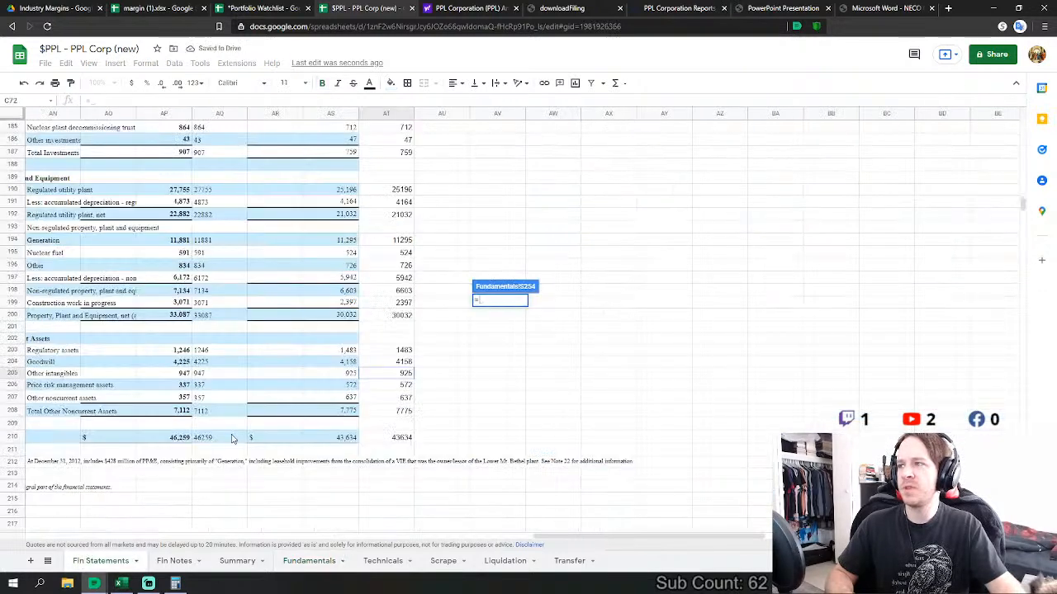
{"action": "left_click", "coordinate": [407, 351]}
{"action": "type", "text": "+"}
{"action": "left_click", "coordinate": [400, 386]}
{"action": "type", "text": "+"}
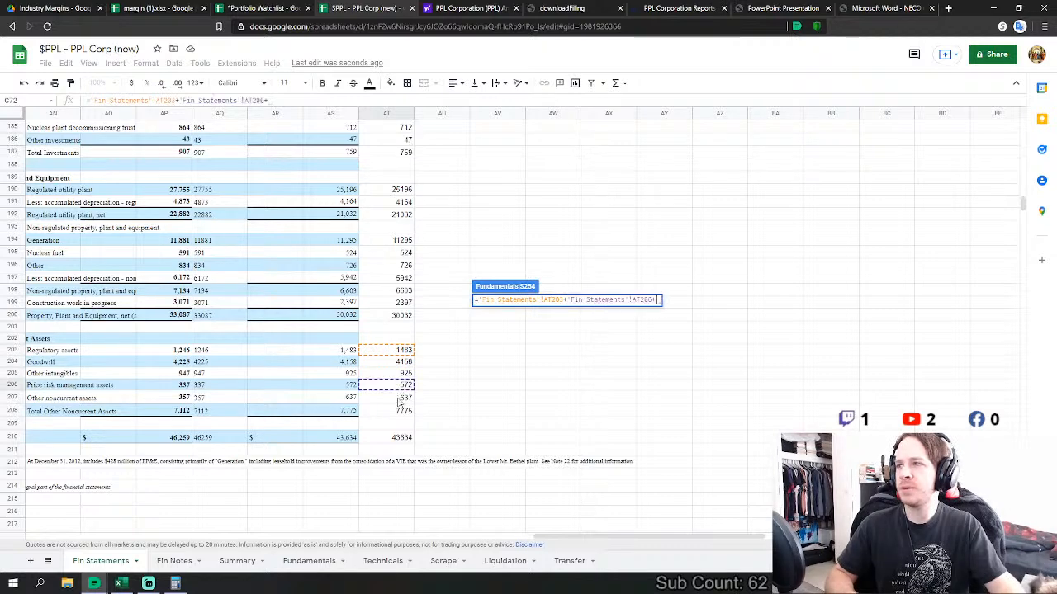
{"action": "left_click", "coordinate": [401, 399]}
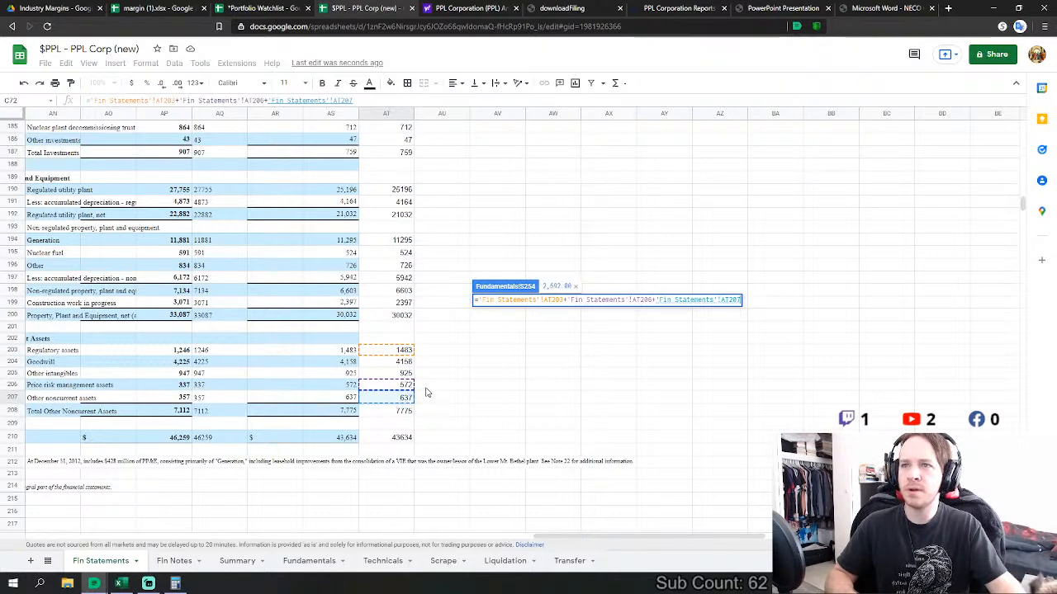
{"action": "key", "text": "Return"}
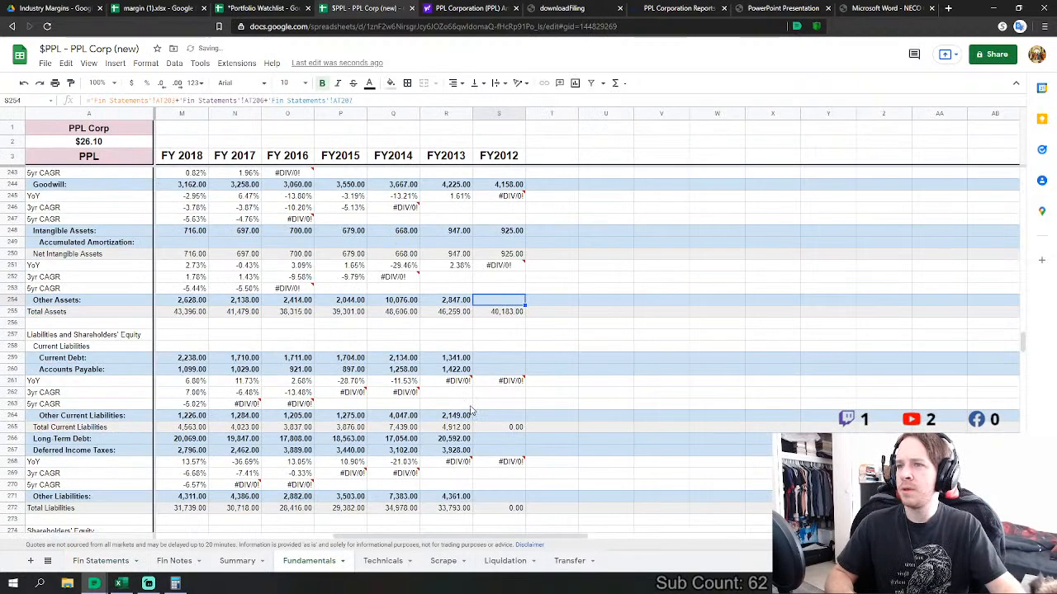
- Set FY2012 Current Debt to the sum of 2012 short-term debt, long-term debt due within one year and interest (Fin Statements AT226, AT227, AT230)
{"action": "scroll", "coordinate": [500, 355], "scroll_direction": "down", "scroll_amount": 1}
{"action": "left_click", "coordinate": [505, 334]}
{"action": "type", "text": "="}
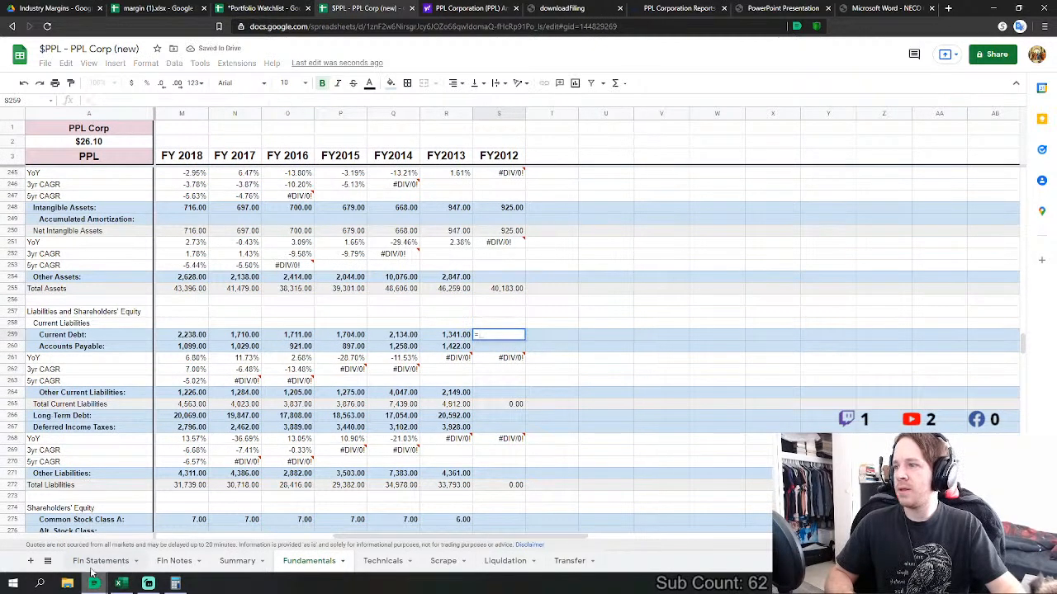
{"action": "left_click", "coordinate": [101, 560]}
{"action": "scroll", "coordinate": [441, 369], "scroll_direction": "down", "scroll_amount": 3}
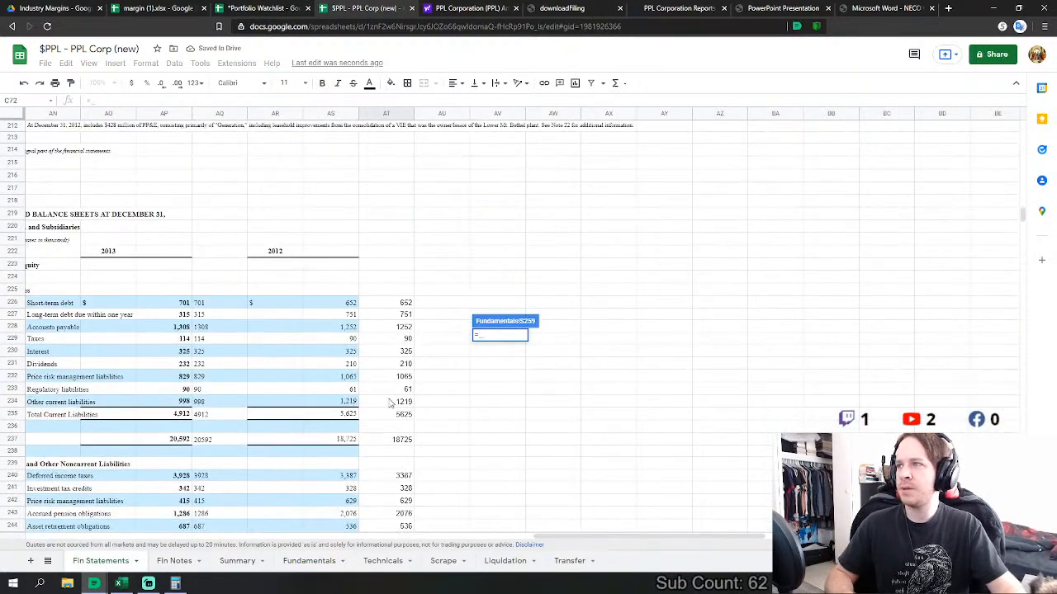
{"action": "left_click", "coordinate": [406, 303]}
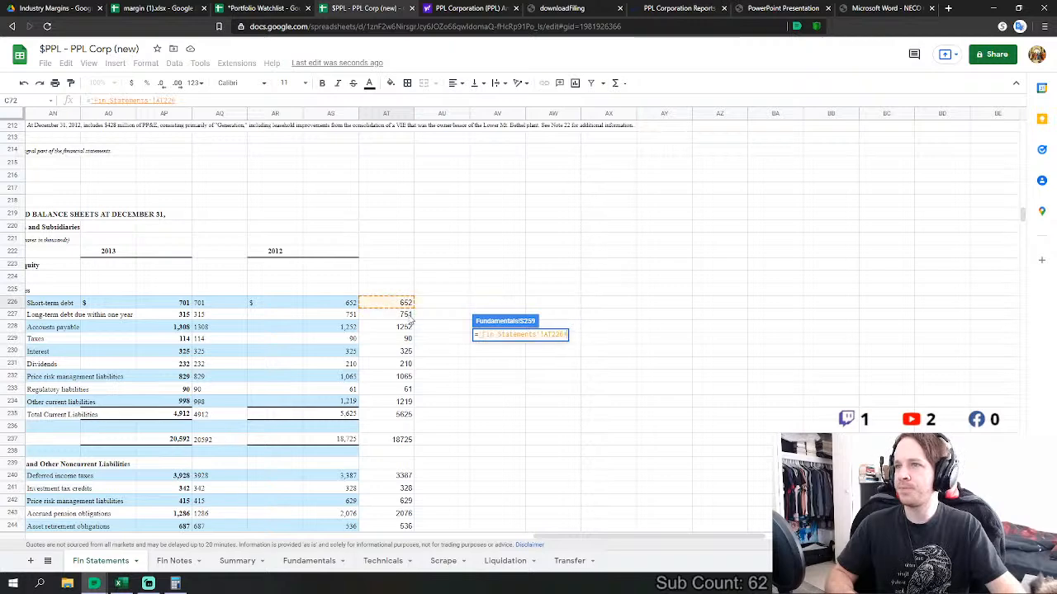
{"action": "type", "text": "+"}
{"action": "left_click", "coordinate": [406, 315]}
{"action": "type", "text": "+"}
{"action": "left_click", "coordinate": [401, 352]}
{"action": "key", "text": "Return"}
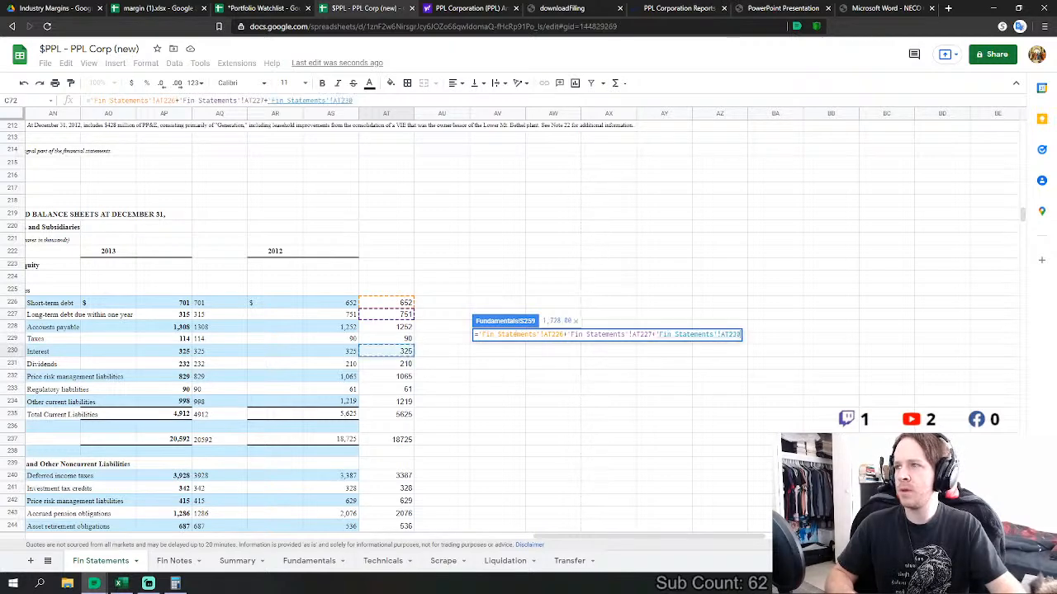
- Set FY2012 Accounts Payable to the sum of 2012 accounts payable and taxes from Fin Statements (AT228 + AT229)
{"action": "type", "text": "="}
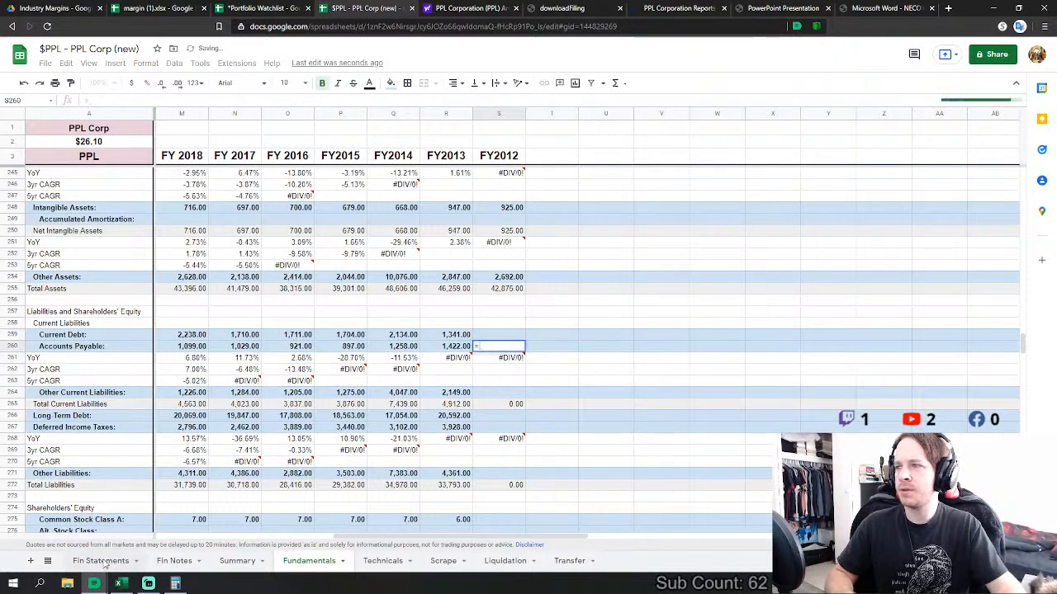
{"action": "left_click", "coordinate": [101, 561]}
{"action": "left_click", "coordinate": [404, 327]}
{"action": "type", "text": "+"}
{"action": "left_click", "coordinate": [395, 342]}
{"action": "key", "text": "Return"}
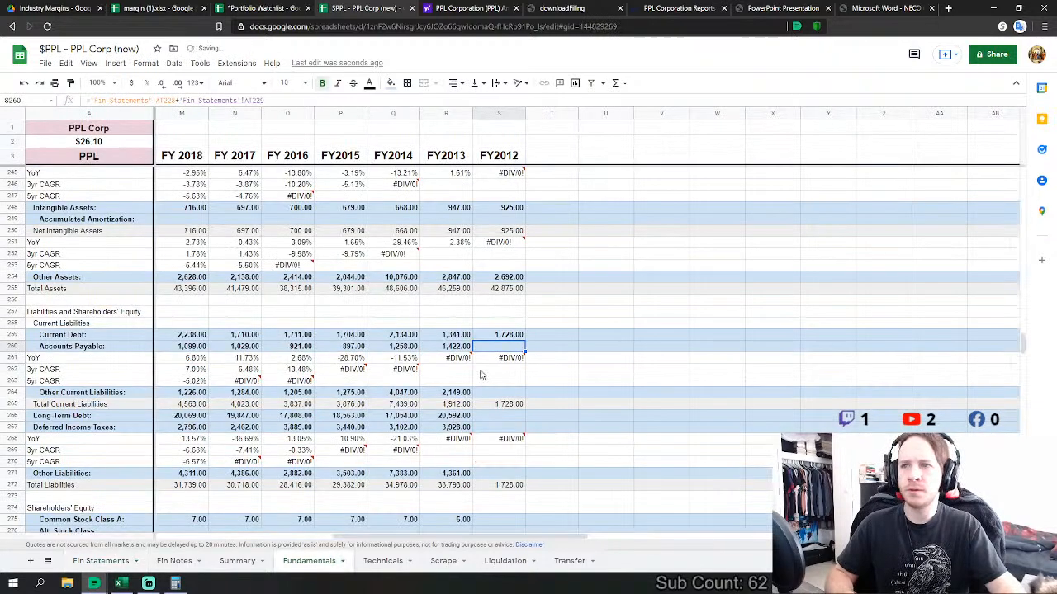
- Set FY2012 Other Current Liabilities to the sum of dividends, price risk management, regulatory and other current liabilities (Fin Statements AT231 through AT234)
{"action": "left_click", "coordinate": [495, 393]}
{"action": "type", "text": "="}
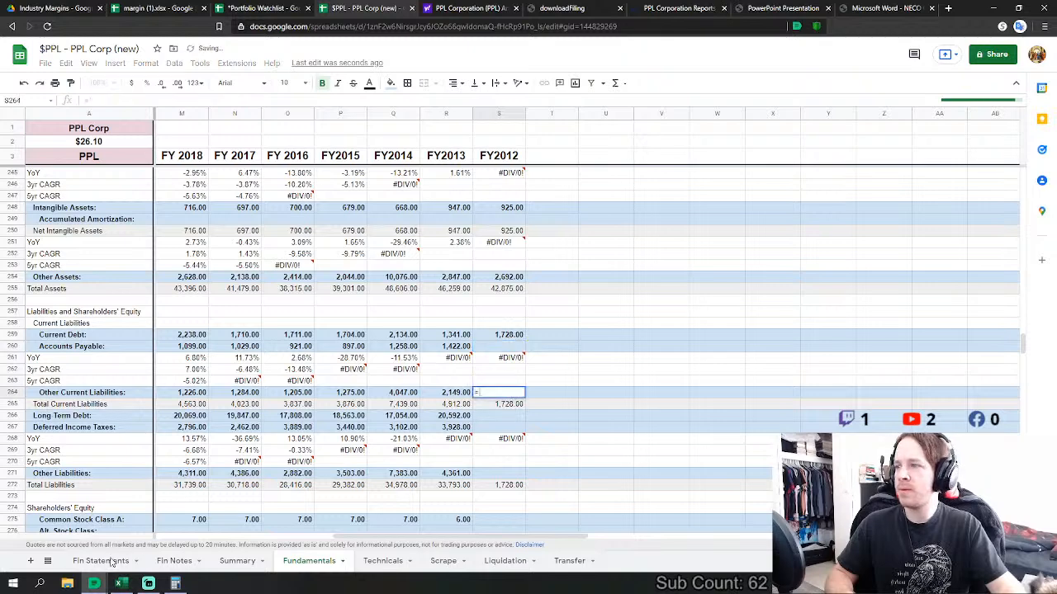
{"action": "left_click", "coordinate": [101, 561]}
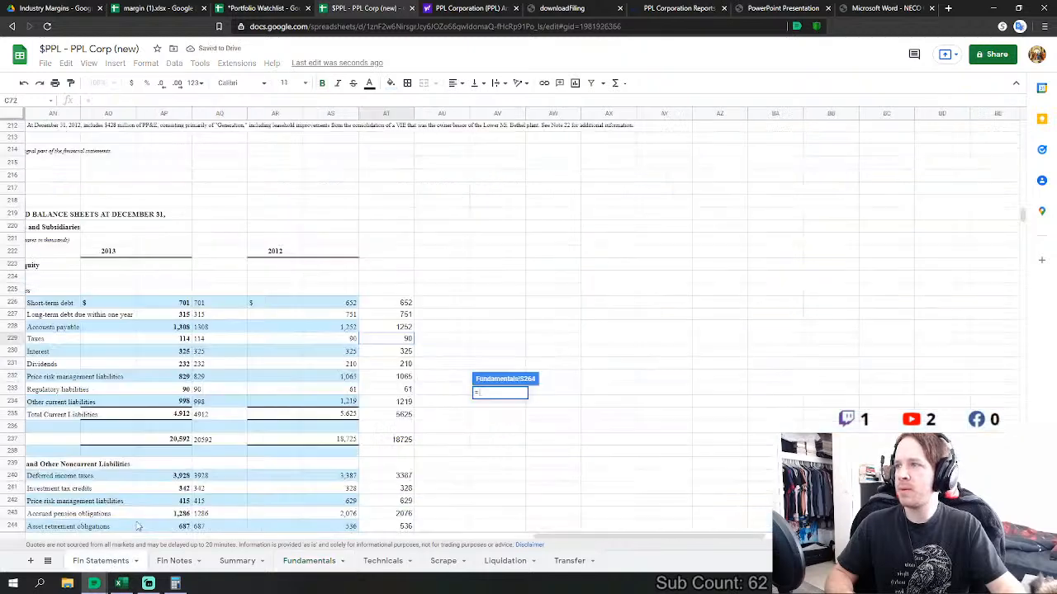
{"action": "left_click", "coordinate": [402, 366]}
{"action": "type", "text": "+"}
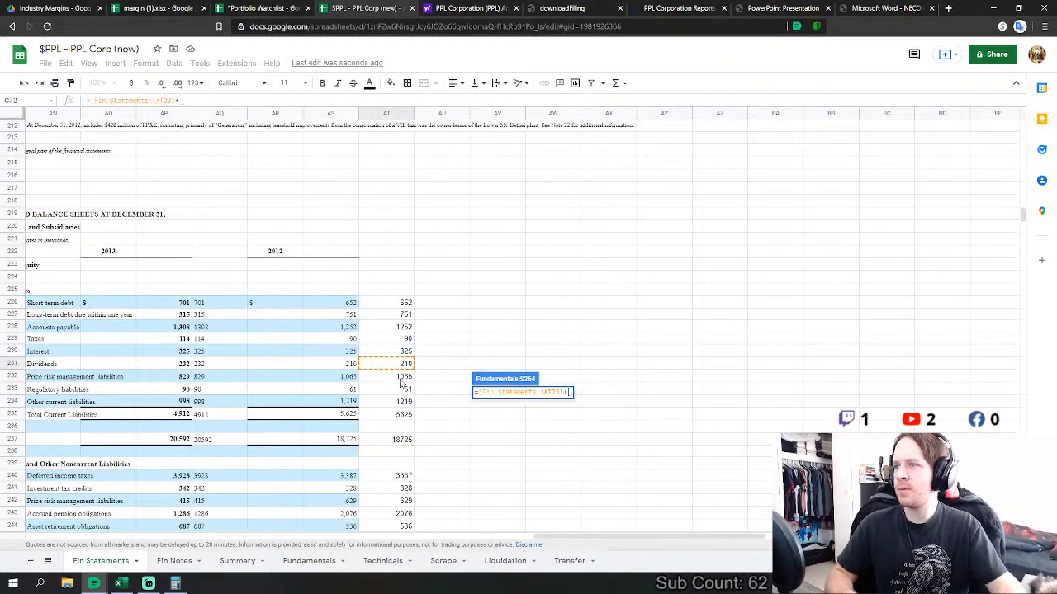
{"action": "left_click", "coordinate": [402, 378]}
{"action": "type", "text": "+"}
{"action": "left_click", "coordinate": [403, 389]}
{"action": "type", "text": "+'Fin Statements'!AT233+"}
{"action": "left_click", "coordinate": [402, 402]}
{"action": "key", "text": "Return"}
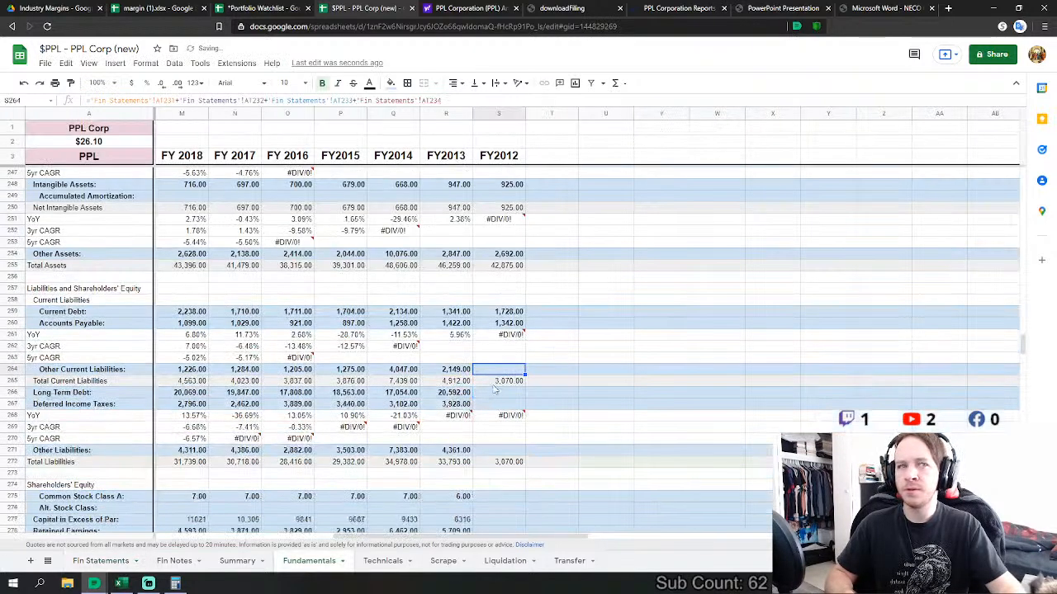
- Link the FY2012 Long Term Debt cell to the 2012 long-term debt figure in Fin Statements AT237
{"action": "left_click", "coordinate": [495, 395]}
{"action": "type", "text": "="}
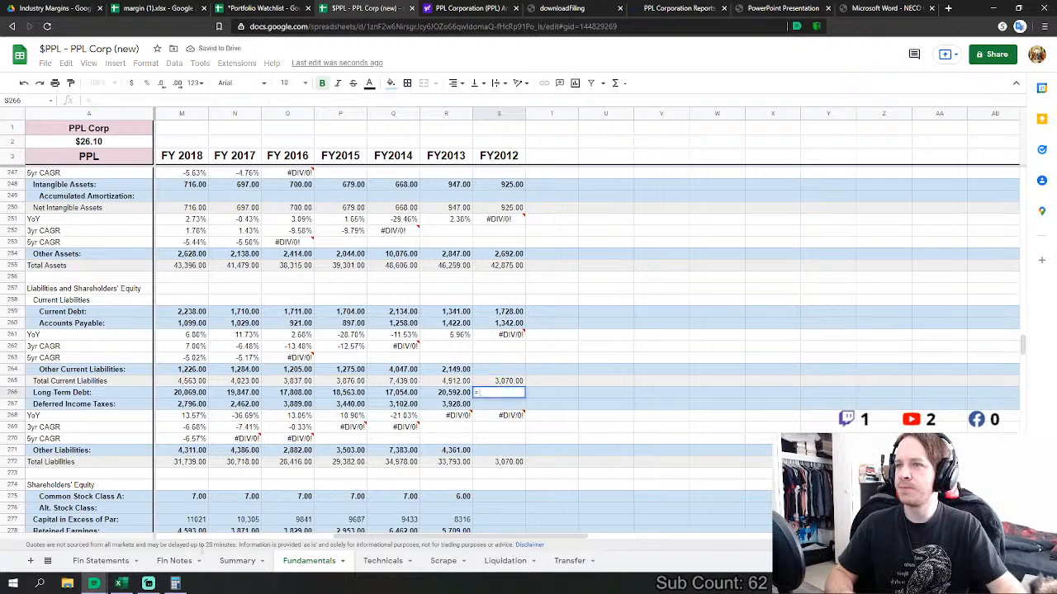
{"action": "left_click", "coordinate": [120, 562]}
{"action": "scroll", "coordinate": [324, 321], "scroll_direction": "down", "scroll_amount": 1}
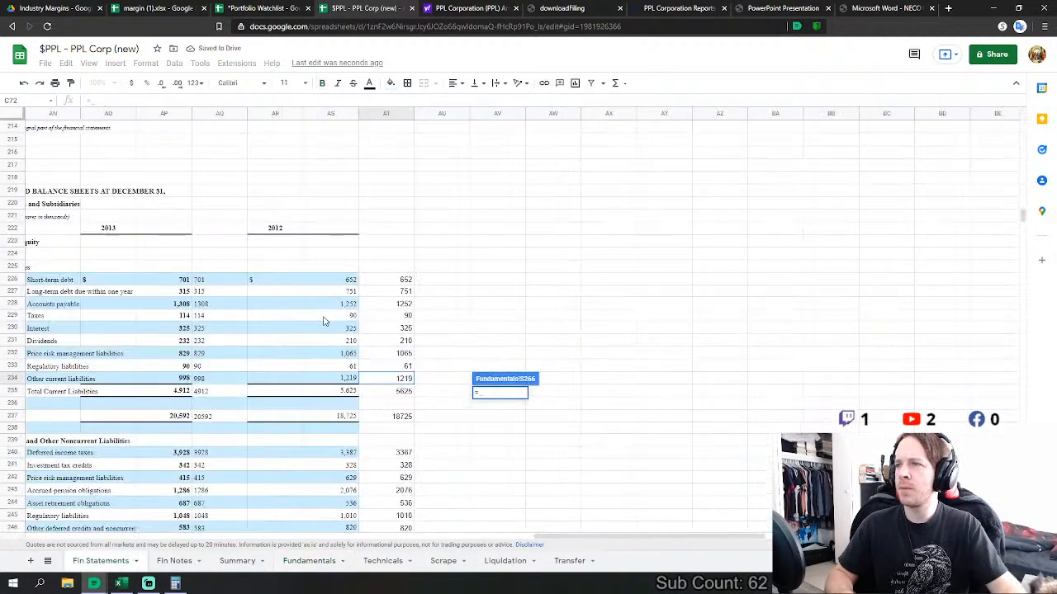
{"action": "left_click", "coordinate": [403, 420]}
{"action": "key", "text": "Return"}
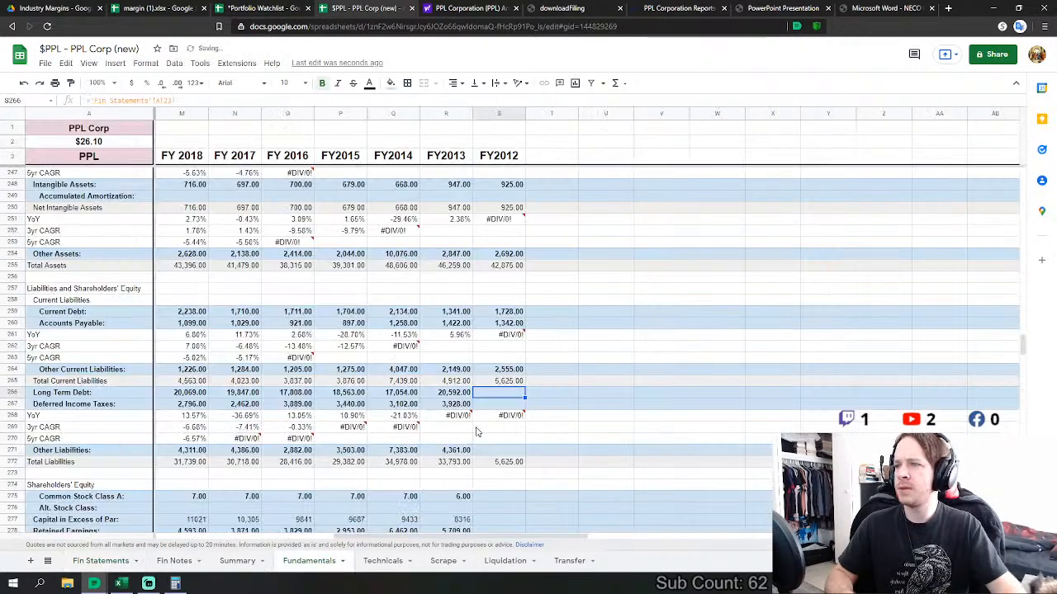
- Link FY2012 Deferred Income Taxes to the 2012 deferred income taxes figure in Fin Statements AT240
{"action": "type", "text": "="}
{"action": "left_click", "coordinate": [103, 562]}
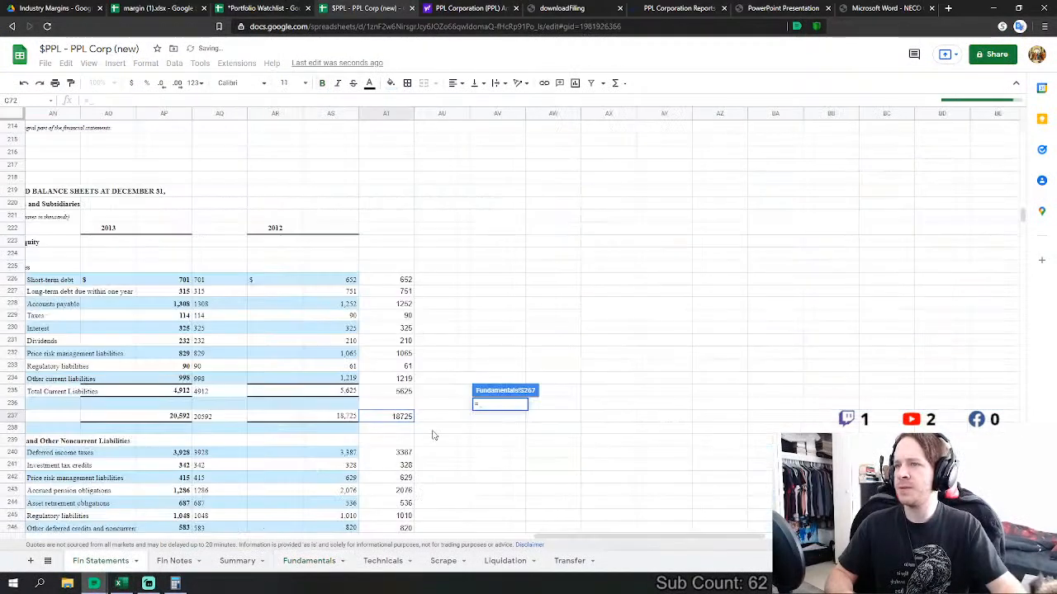
{"action": "left_click", "coordinate": [404, 452]}
{"action": "key", "text": "Return"}
- Set FY2012 Other Liabilities to the sum of the six 2012 noncurrent items from investment tax credits to other deferred credits (Fin Statements AT241 through AT246)
{"action": "left_click", "coordinate": [506, 371]}
{"action": "type", "text": "="}
{"action": "left_click", "coordinate": [101, 560]}
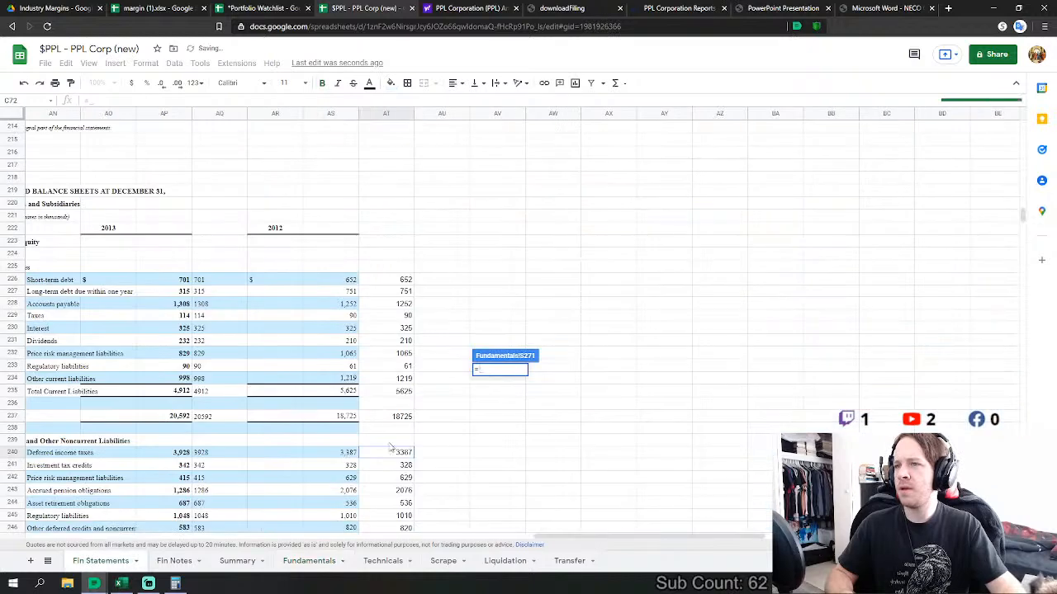
{"action": "left_click", "coordinate": [404, 465]}
{"action": "scroll", "coordinate": [408, 463], "scroll_direction": "down", "scroll_amount": 3}
{"action": "type", "text": "+"}
{"action": "left_click", "coordinate": [403, 389]}
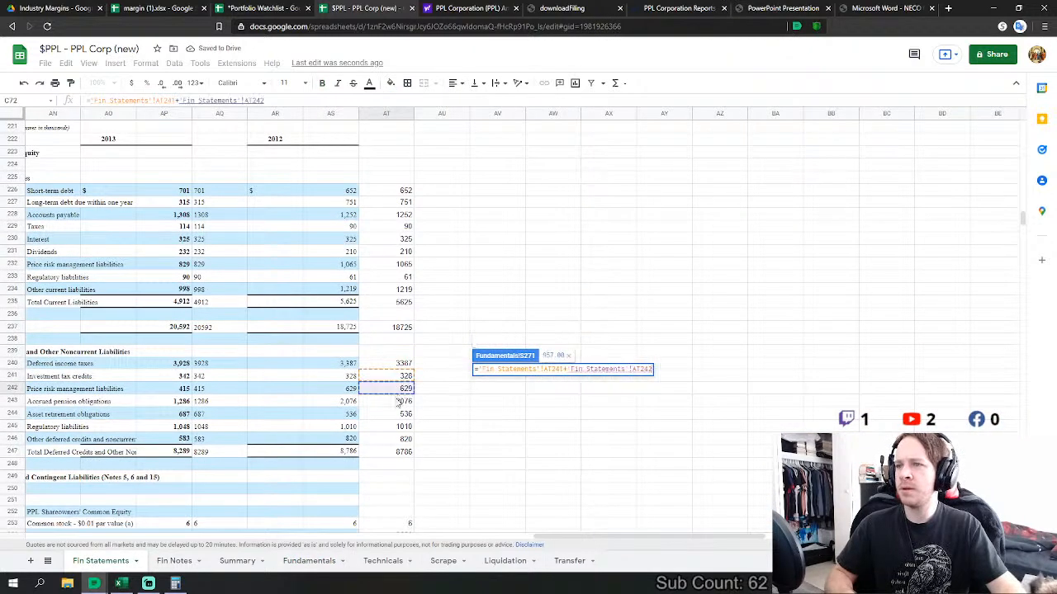
{"action": "type", "text": "+"}
{"action": "left_click", "coordinate": [398, 402]}
{"action": "type", "text": "+"}
{"action": "left_click", "coordinate": [398, 413]}
{"action": "type", "text": "+"}
{"action": "left_click", "coordinate": [397, 427]}
{"action": "type", "text": "+"}
{"action": "left_click", "coordinate": [400, 439]}
{"action": "scroll", "coordinate": [568, 419], "scroll_direction": "down", "scroll_amount": 3}
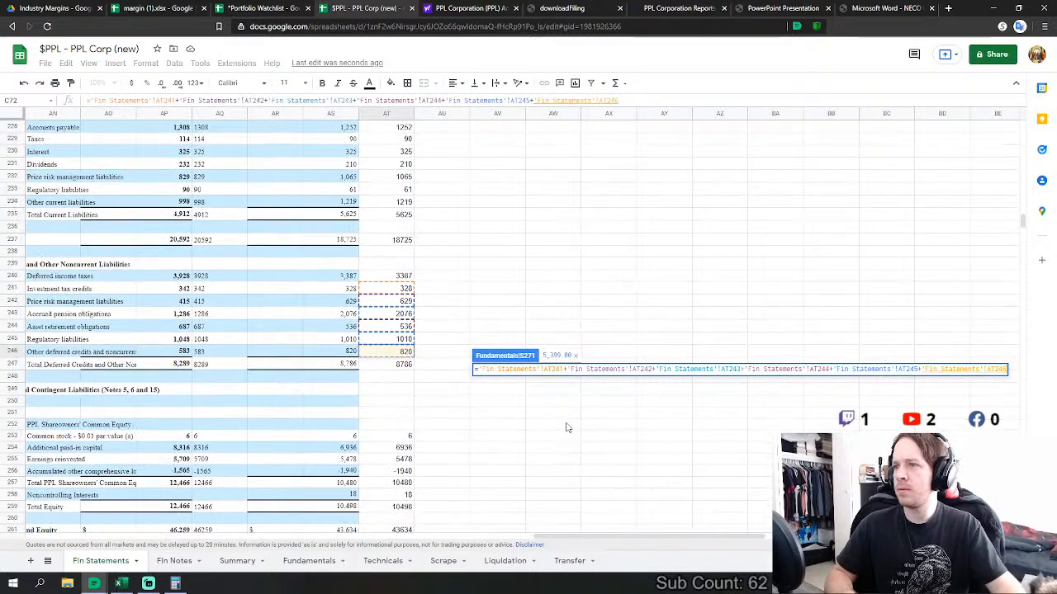
{"action": "key", "text": "Return"}
- Link FY2012 Common Stock Class A to the 2012 common stock figure in Fin Statements AT253
{"action": "scroll", "coordinate": [545, 322], "scroll_direction": "down", "scroll_amount": 3}
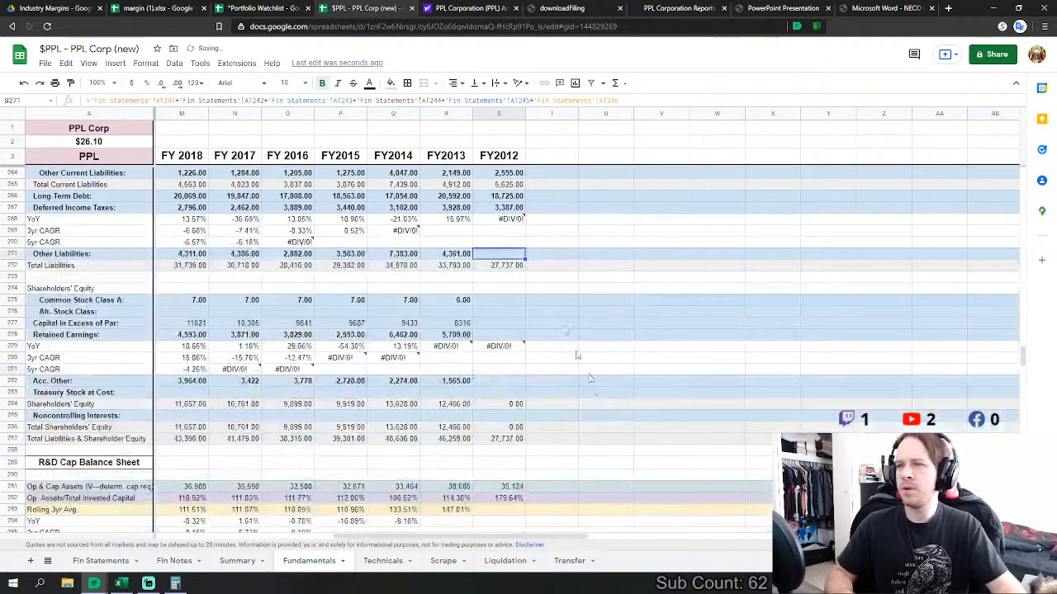
{"action": "left_click", "coordinate": [521, 300]}
{"action": "type", "text": "="}
{"action": "left_click", "coordinate": [116, 561]}
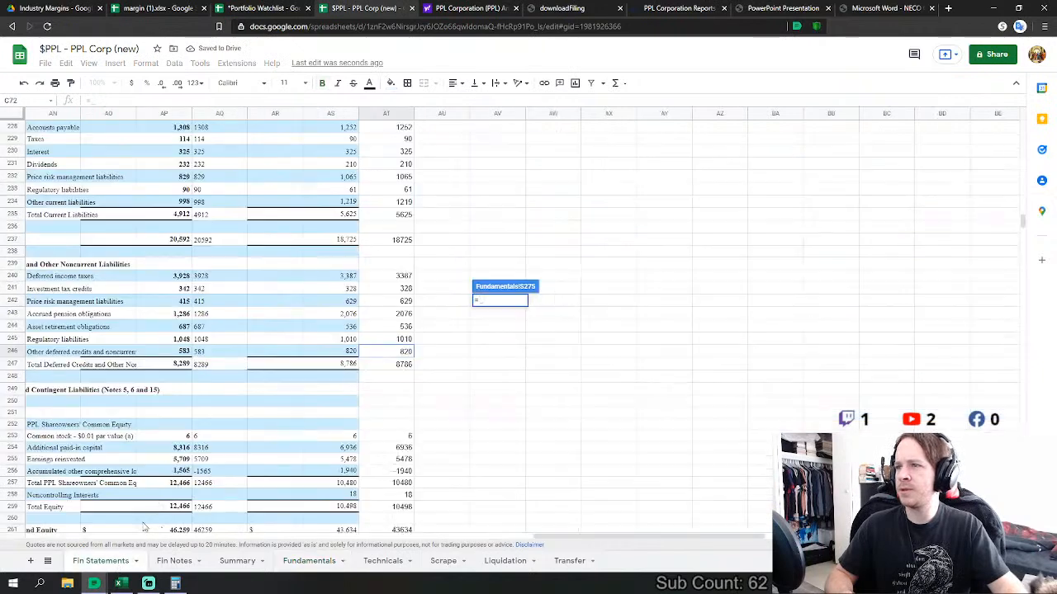
{"action": "left_click", "coordinate": [386, 438]}
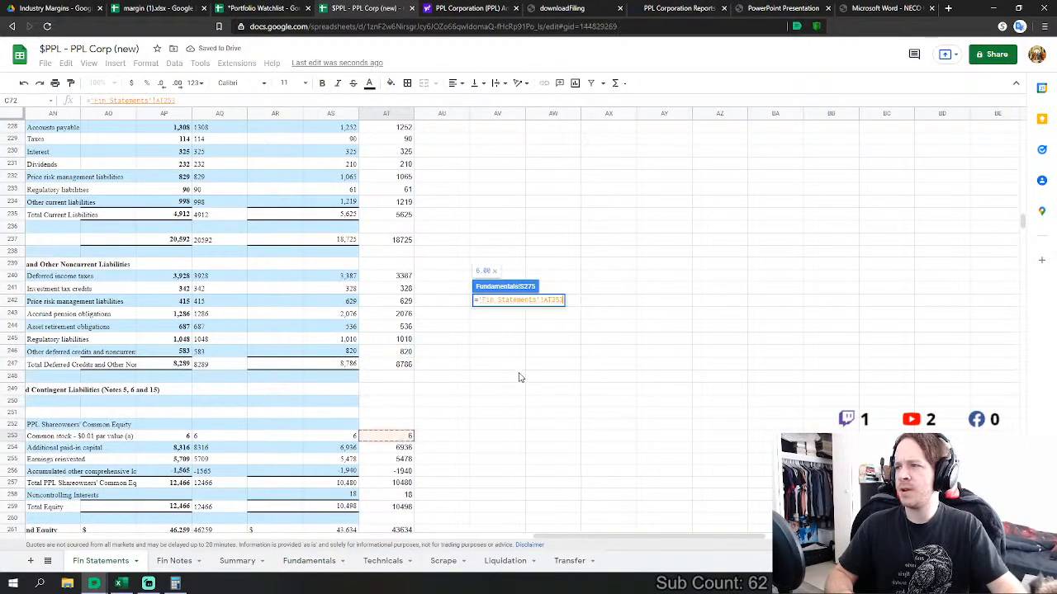
{"action": "key", "text": "Return"}
- Link FY2012 Capital in Excess of Par to the 2012 additional paid-in capital in Fin Statements AT254
{"action": "left_click", "coordinate": [498, 323]}
{"action": "type", "text": "="}
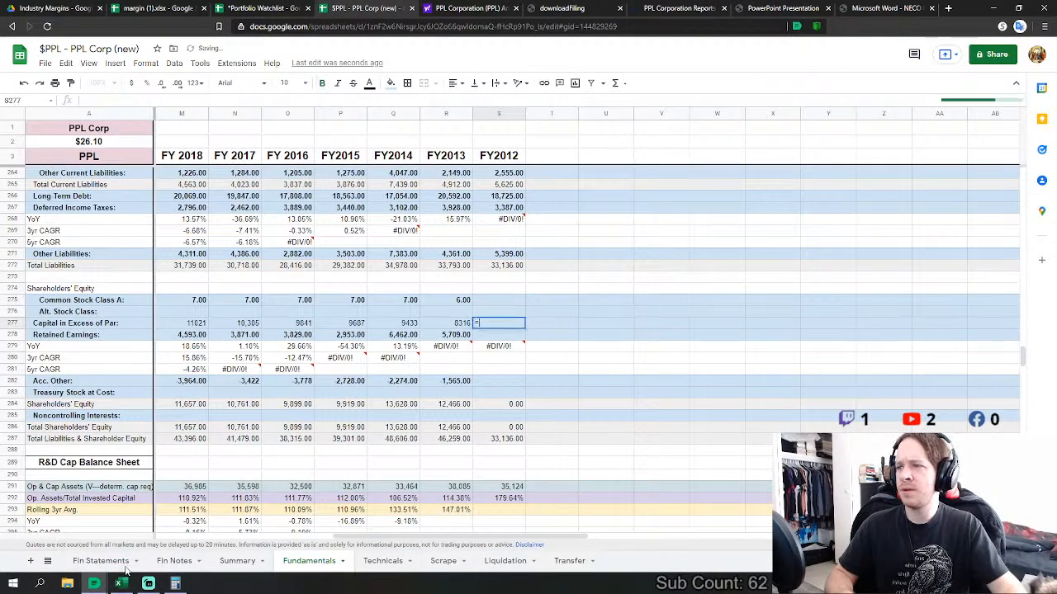
{"action": "left_click", "coordinate": [100, 561]}
{"action": "left_click", "coordinate": [375, 452]}
{"action": "key", "text": "Return"}
- Link FY2012 Retained Earnings to the 2012 earnings reinvested figure in Fin Statements AT255
{"action": "type", "text": "="}
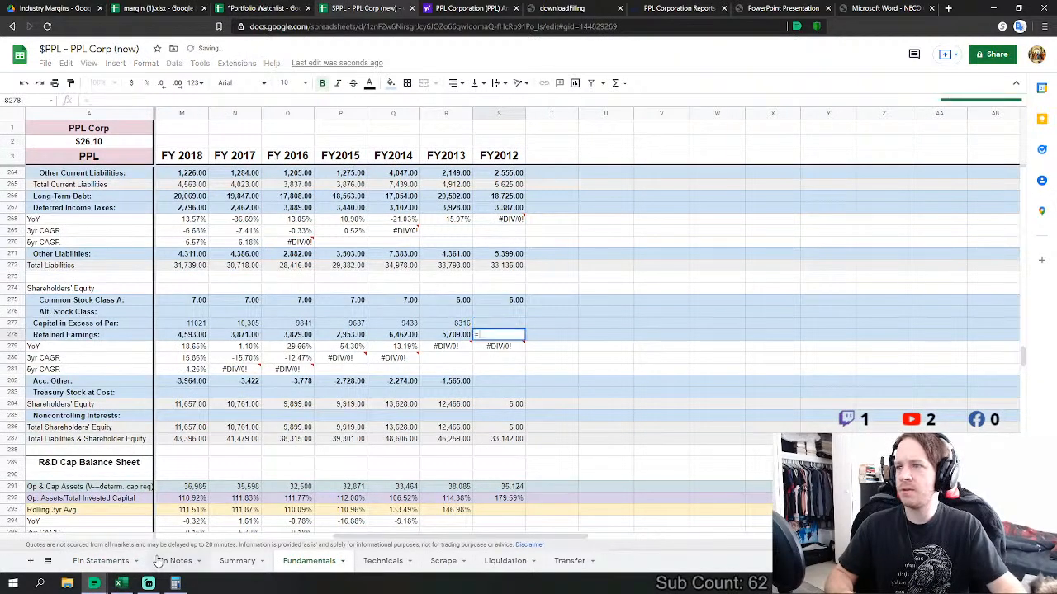
{"action": "left_click", "coordinate": [124, 561]}
{"action": "left_click", "coordinate": [381, 463]}
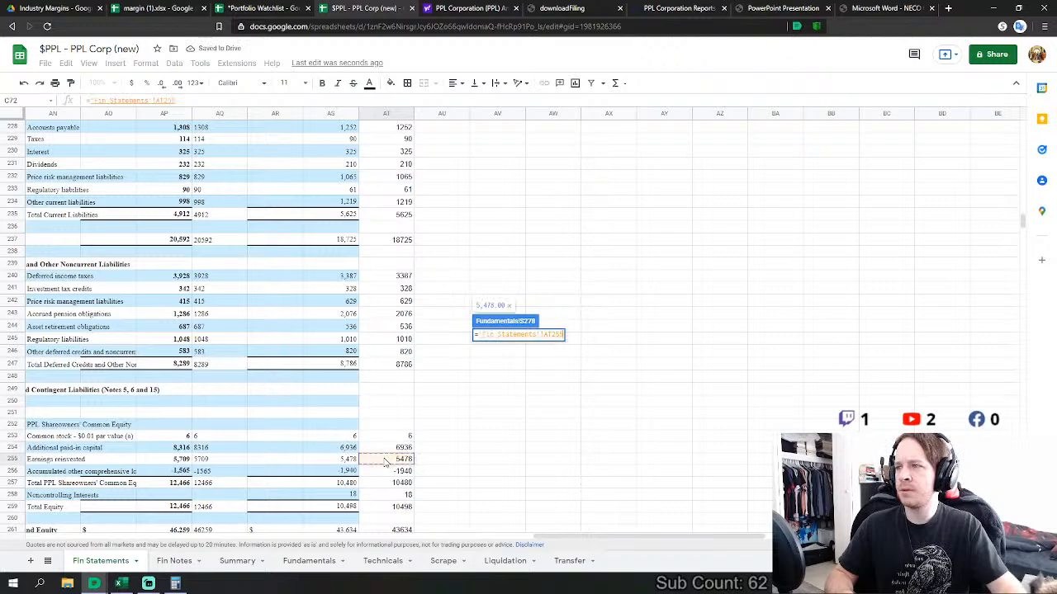
{"action": "key", "text": "Return"}
- Link FY2012 Acc. Other to the 2012 accumulated other comprehensive loss in Fin Statements AT256
{"action": "left_click", "coordinate": [499, 380]}
{"action": "type", "text": "="}
{"action": "left_click", "coordinate": [103, 561]}
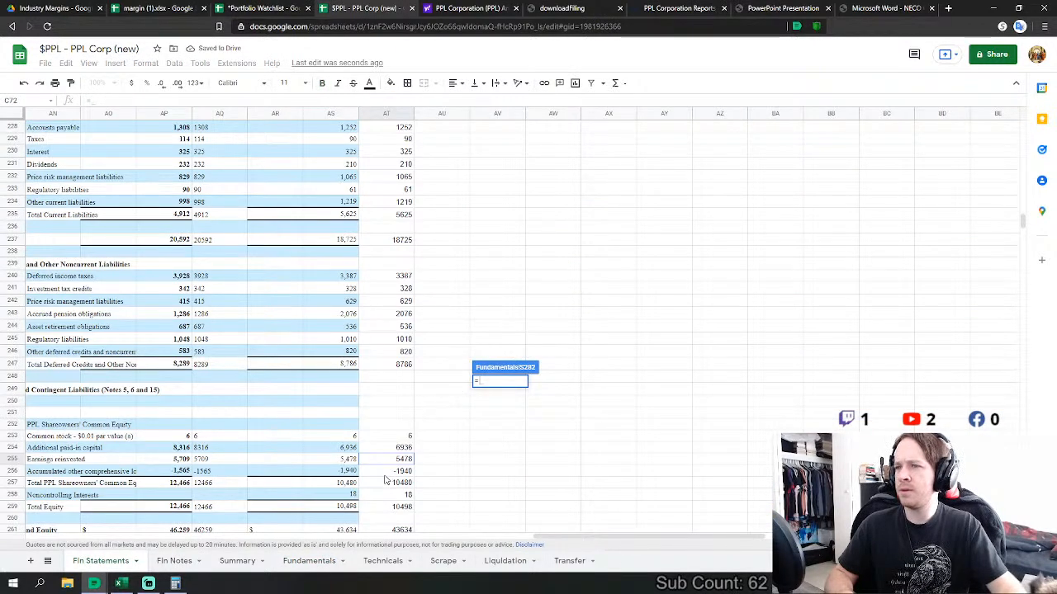
{"action": "left_click", "coordinate": [309, 560]}
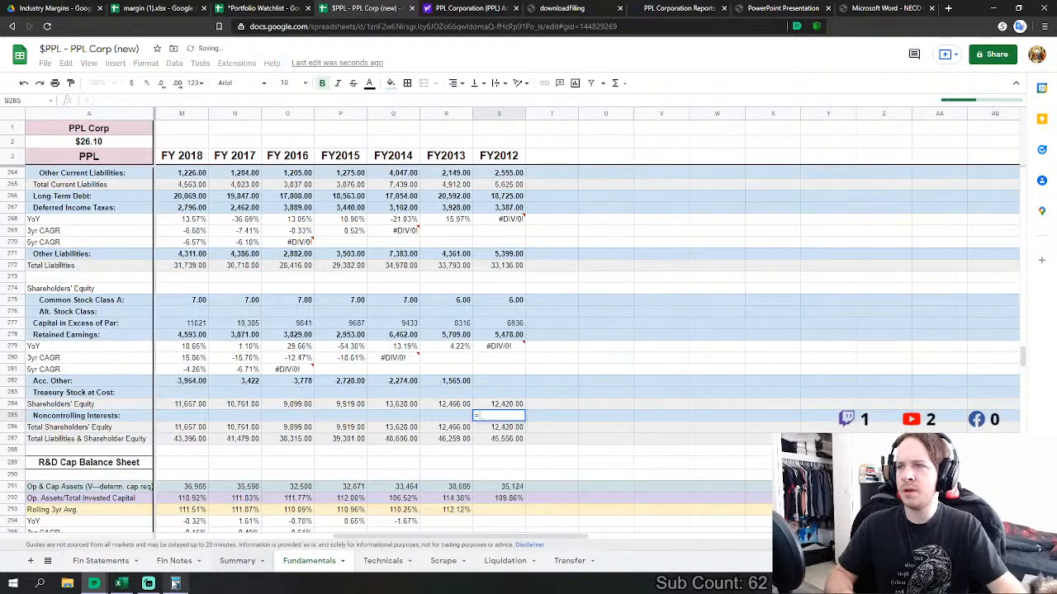
- Link FY2012 Noncontrolling Interests to the 2012 noncontrolling interests figure in Fin Statements AT258
{"action": "left_click", "coordinate": [120, 562]}
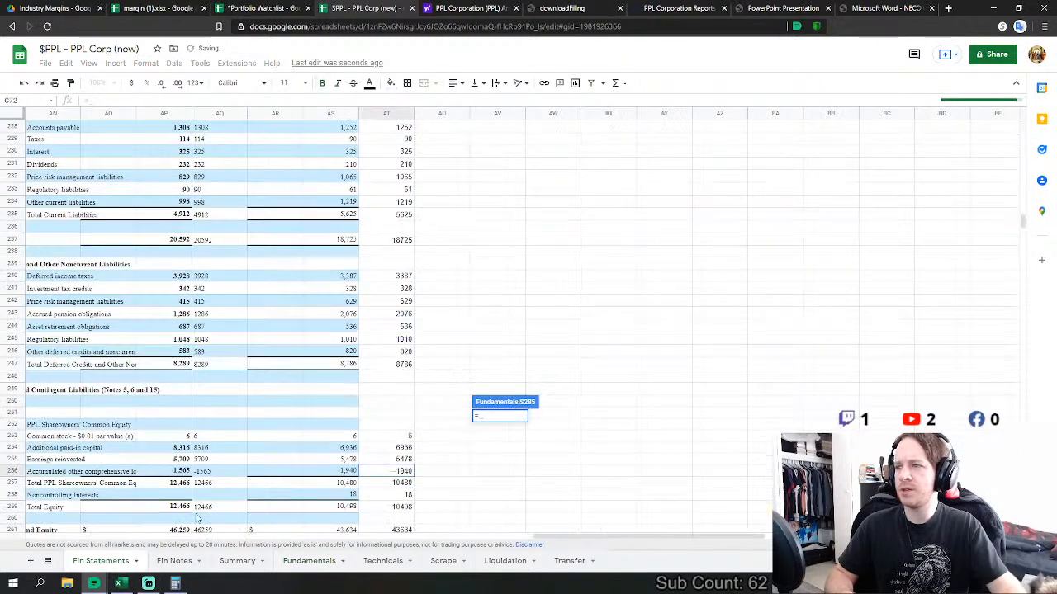
{"action": "left_click", "coordinate": [407, 495]}
{"action": "scroll", "coordinate": [407, 499], "scroll_direction": "down", "scroll_amount": 2}
{"action": "key", "text": "Return"}
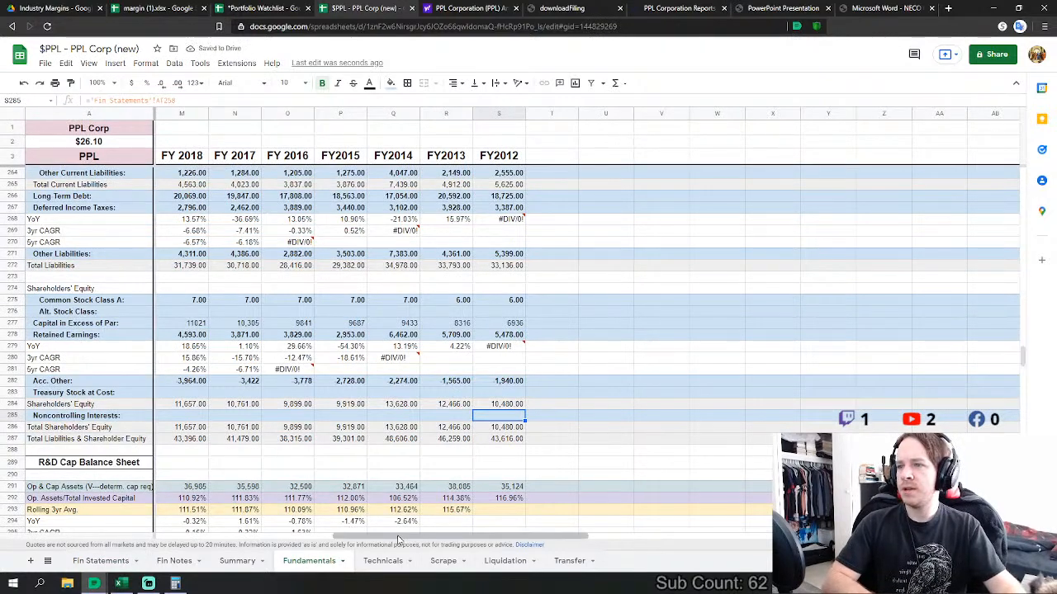
- Examine the equity, enterprise, dividend and cash flow ratios for FY 2021 through FY2012 further down the Fundamentals sheet
{"action": "left_click_drag", "start_coordinate": [398, 536], "coordinate": [341, 535]}
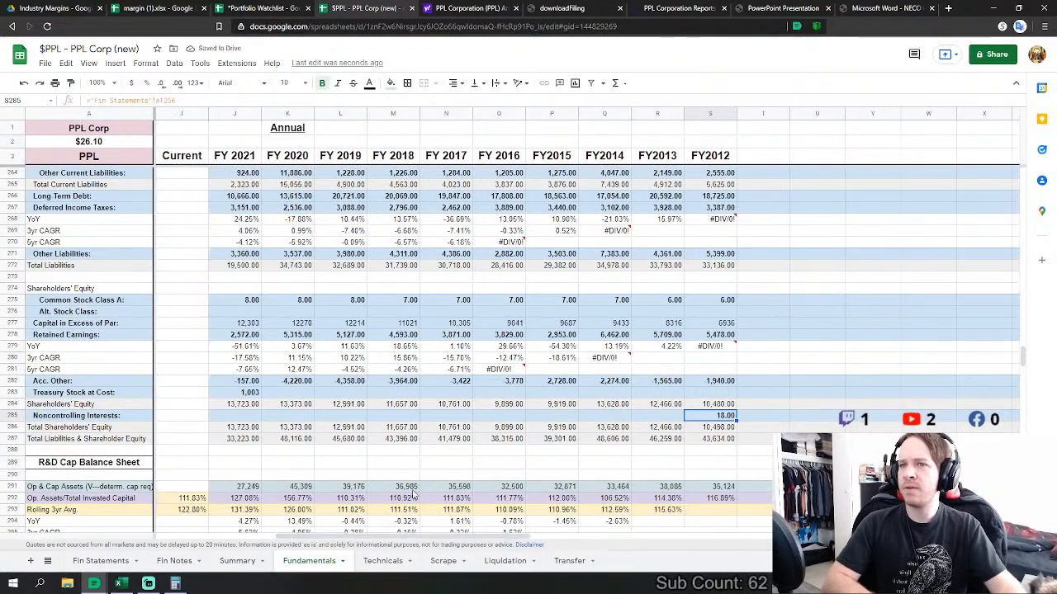
{"action": "scroll", "coordinate": [591, 402], "scroll_direction": "down", "scroll_amount": 10}
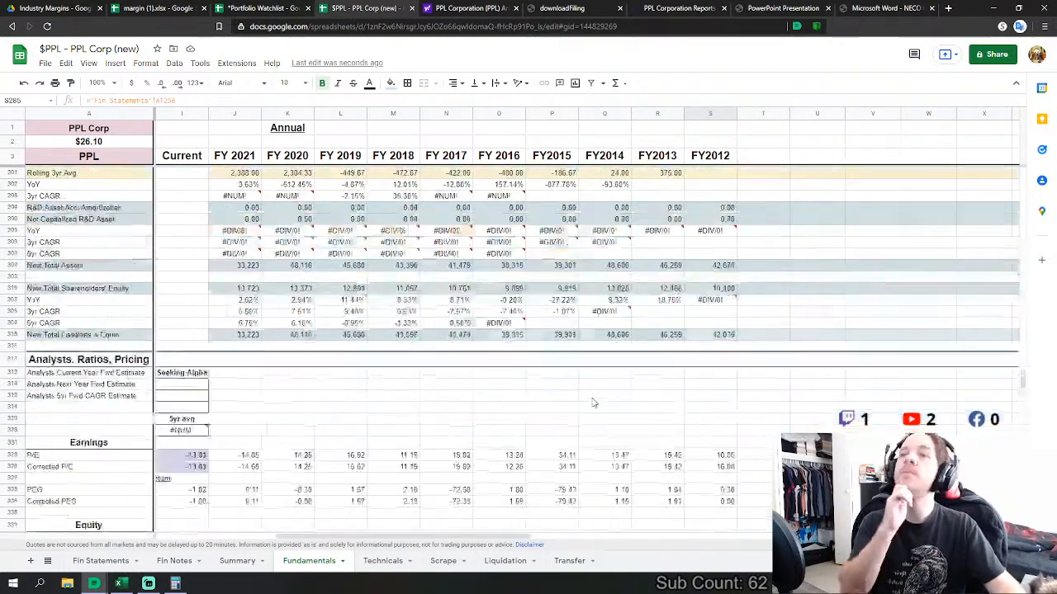
{"action": "scroll", "coordinate": [591, 403], "scroll_direction": "down", "scroll_amount": 3}
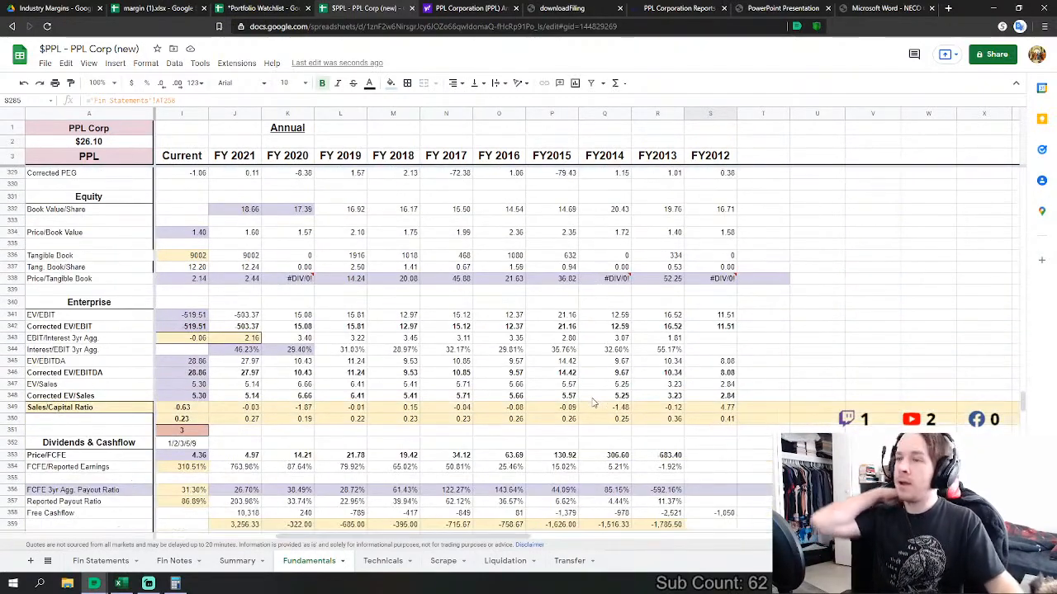
{"action": "scroll", "coordinate": [593, 403], "scroll_direction": "down", "scroll_amount": 2}
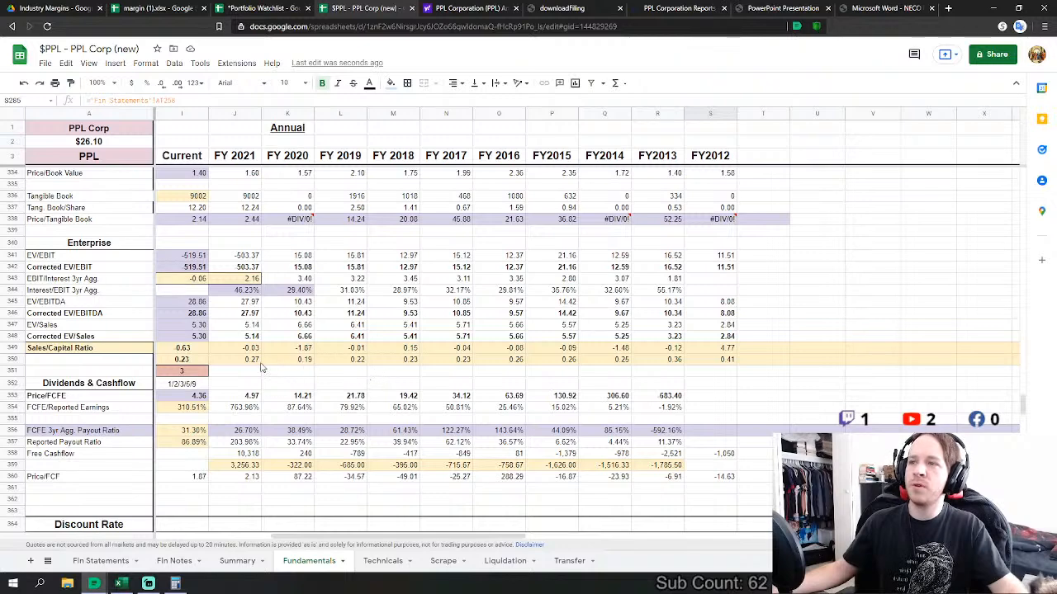
- Compare the Sales/Capital ratios for FY 2019 through FY2012 in row 350 and the P/E ratios for FY 2020 through FY2012
{"action": "left_click_drag", "start_coordinate": [353, 364], "coordinate": [452, 359]}
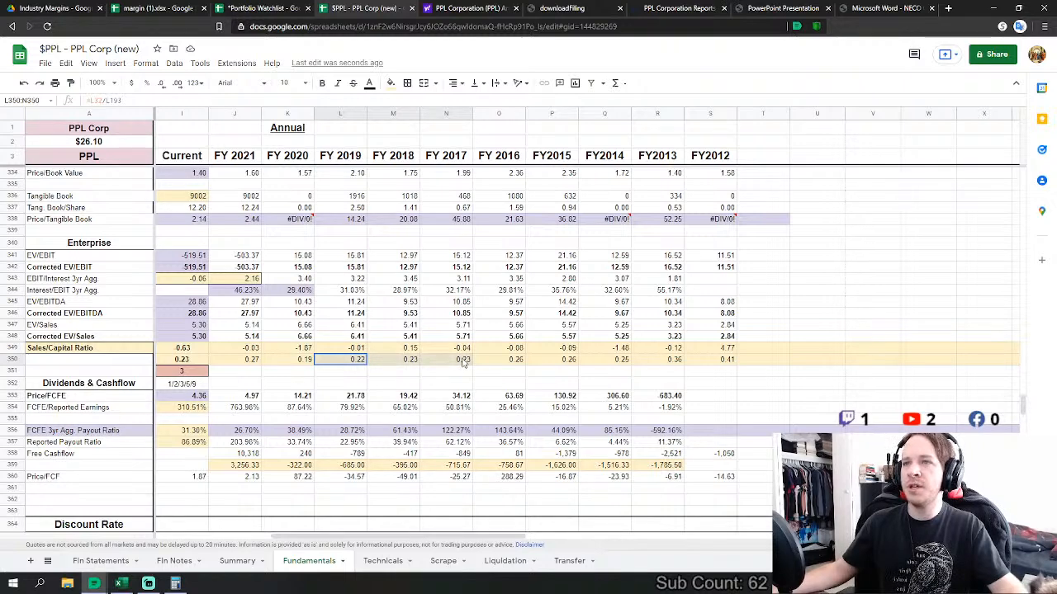
{"action": "left_click_drag", "start_coordinate": [473, 364], "coordinate": [605, 364]}
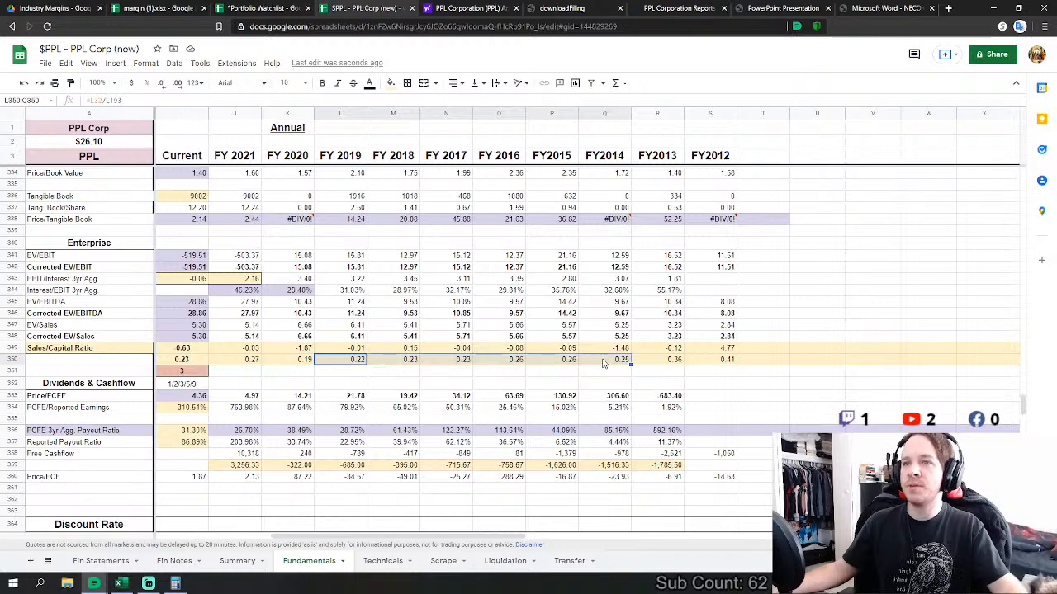
{"action": "left_click_drag", "start_coordinate": [671, 361], "coordinate": [708, 363]}
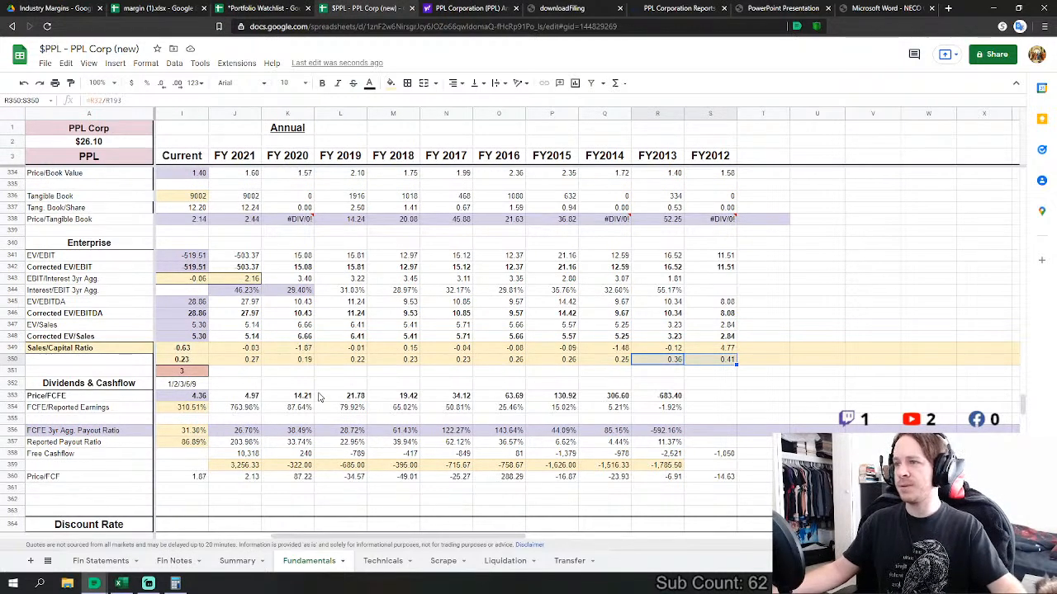
{"action": "scroll", "coordinate": [322, 398], "scroll_direction": "up", "scroll_amount": 6}
{"action": "scroll", "coordinate": [322, 398], "scroll_direction": "up", "scroll_amount": 1}
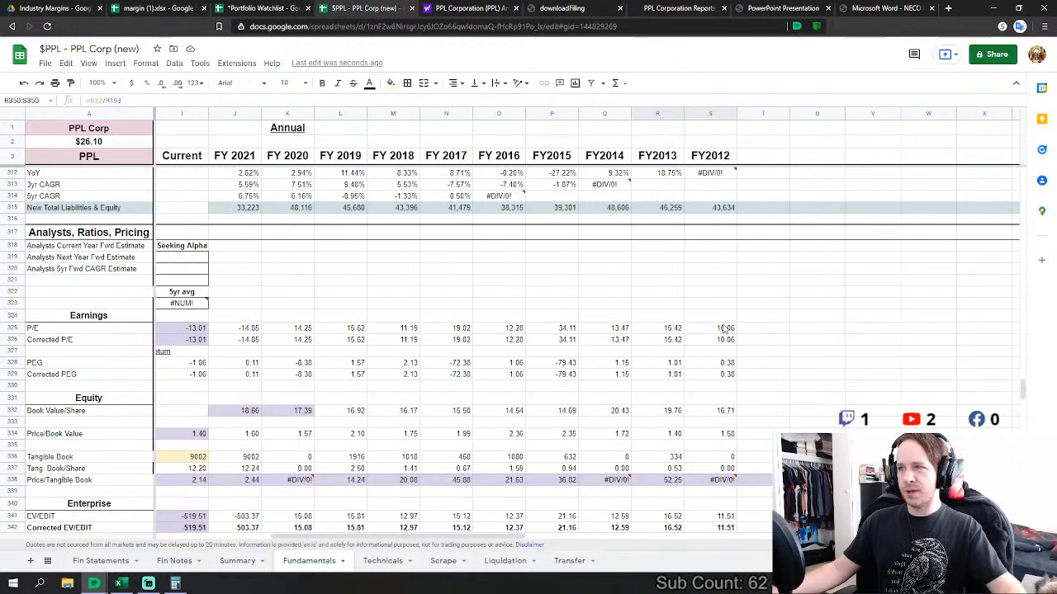
{"action": "left_click_drag", "start_coordinate": [295, 332], "coordinate": [709, 333]}
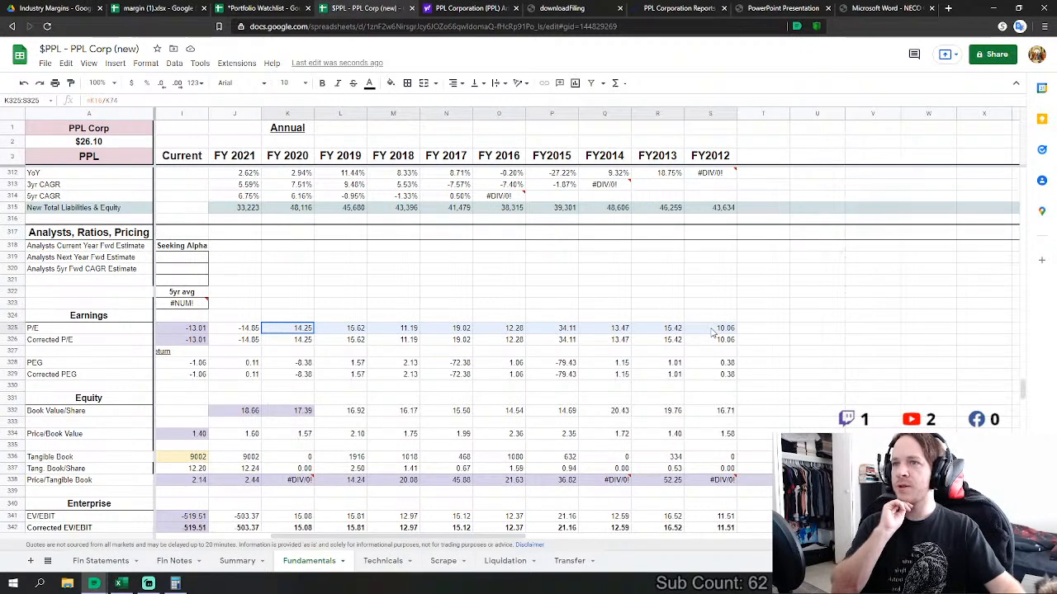
{"action": "left_click_drag", "start_coordinate": [710, 330], "coordinate": [710, 331]}
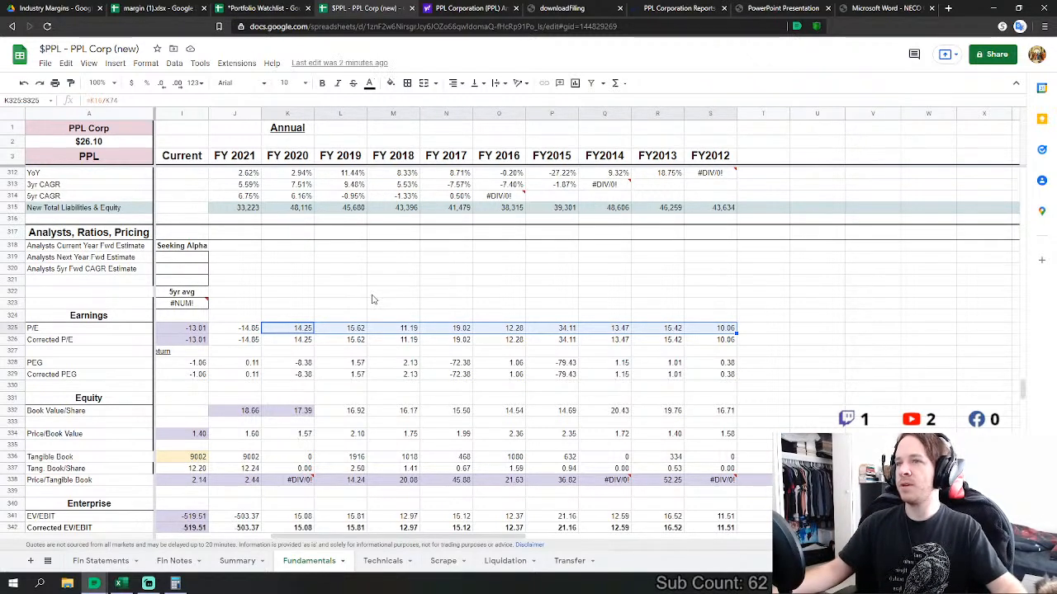
- Examine the liabilities, shareholders' equity and total assets rows of the balance sheet across FY 2021 through FY2012
{"action": "scroll", "coordinate": [375, 384], "scroll_direction": "up", "scroll_amount": 7}
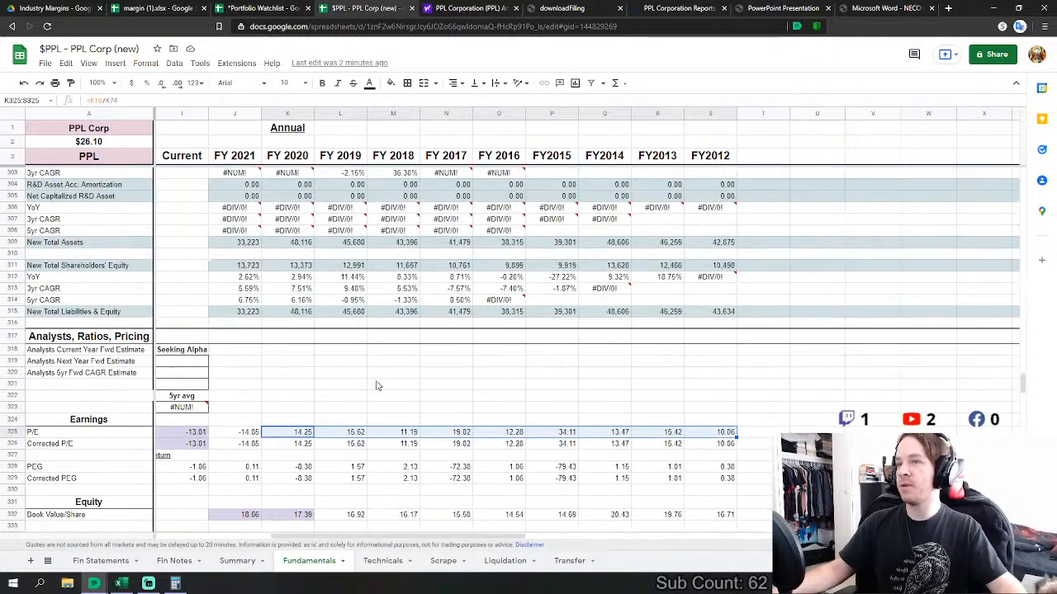
{"action": "scroll", "coordinate": [376, 391], "scroll_direction": "up", "scroll_amount": 5}
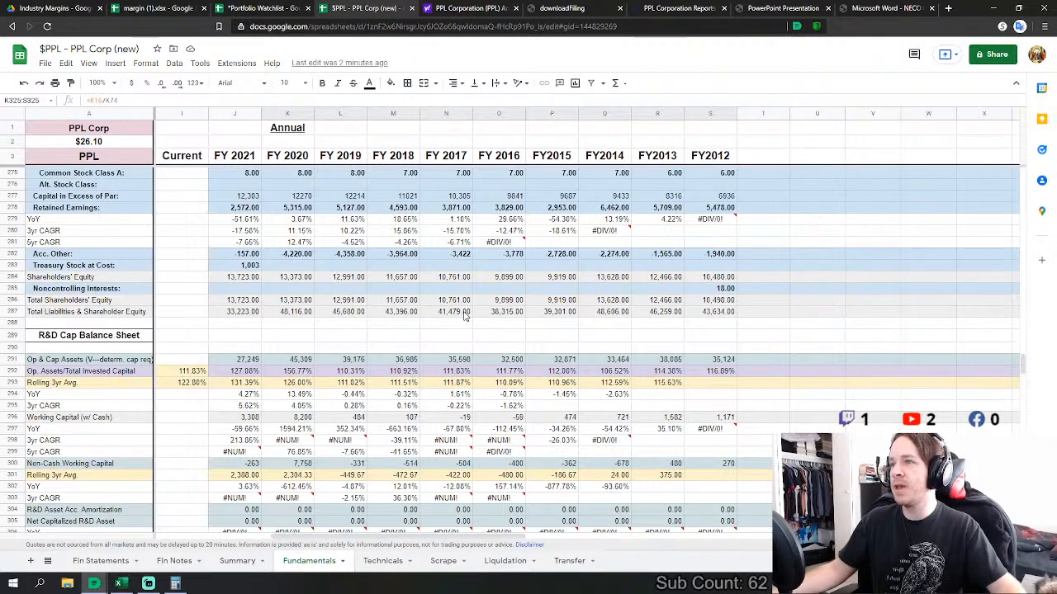
{"action": "scroll", "coordinate": [465, 316], "scroll_direction": "up", "scroll_amount": 5}
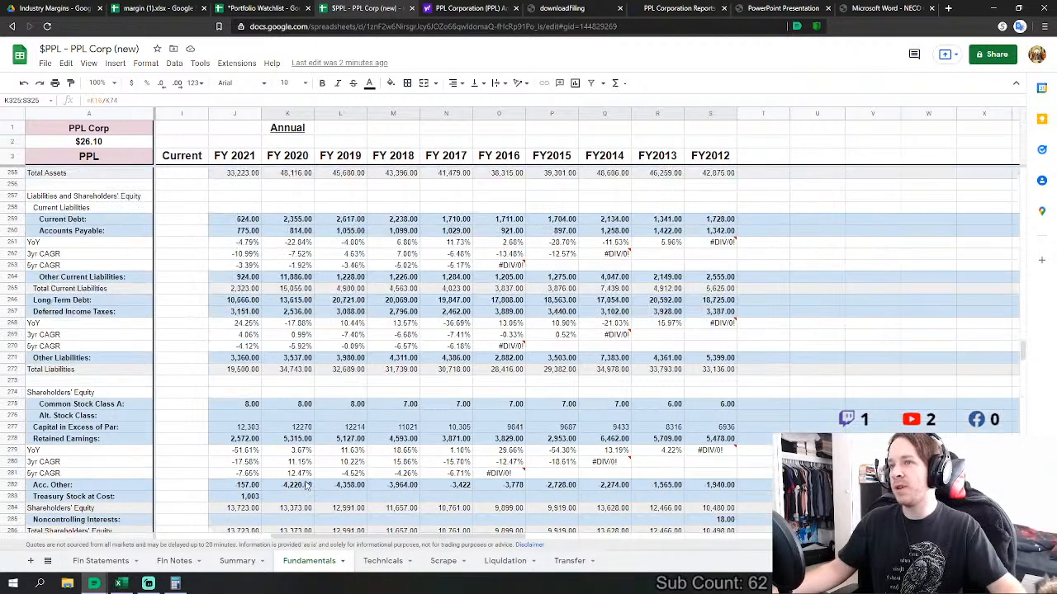
{"action": "scroll", "coordinate": [293, 491], "scroll_direction": "down", "scroll_amount": 1}
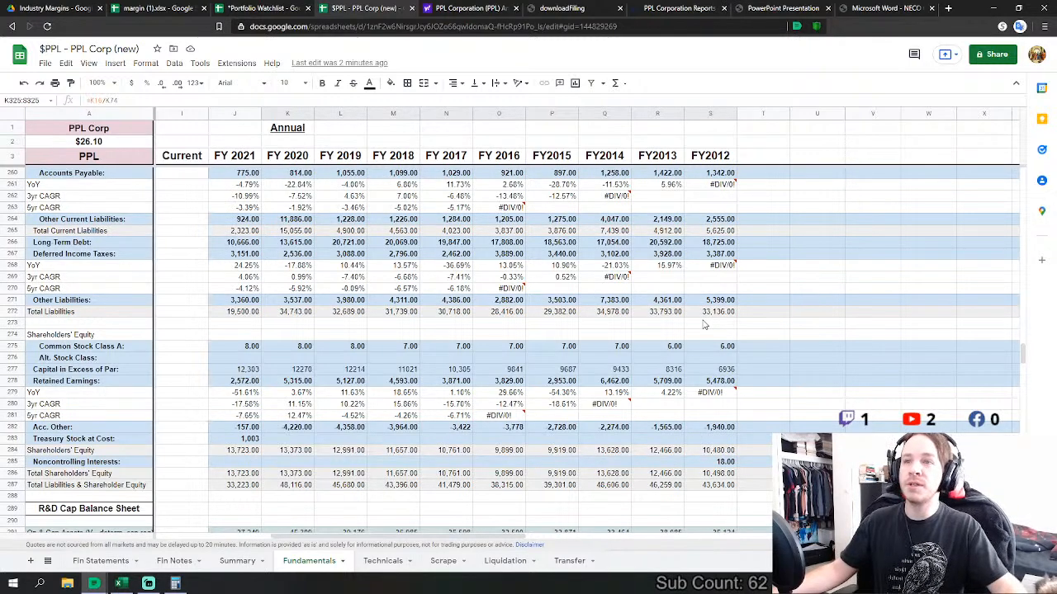
{"action": "scroll", "coordinate": [703, 324], "scroll_direction": "up", "scroll_amount": 1}
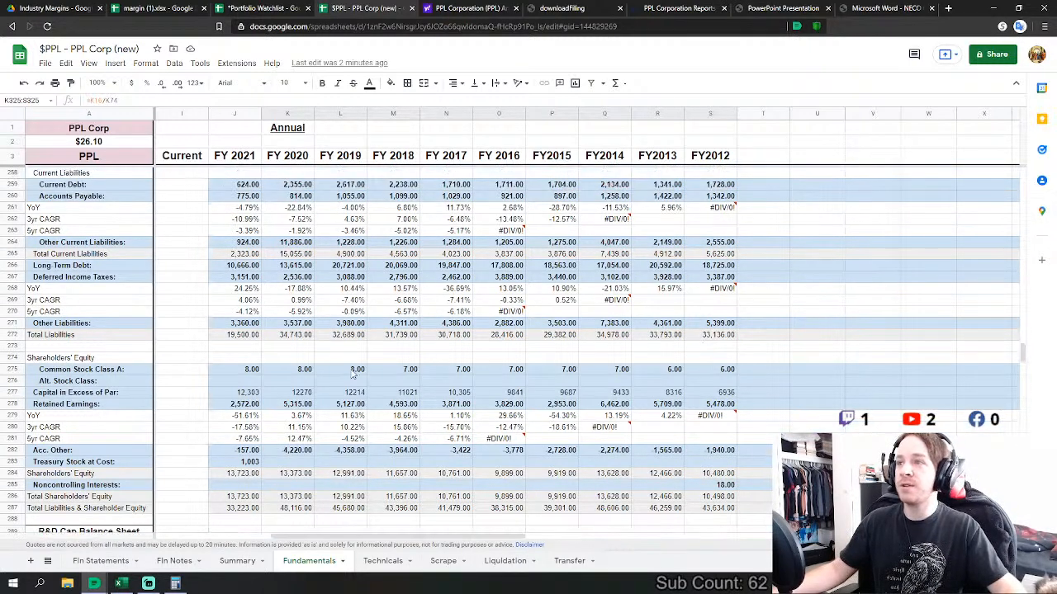
{"action": "scroll", "coordinate": [209, 364], "scroll_direction": "down", "scroll_amount": 2}
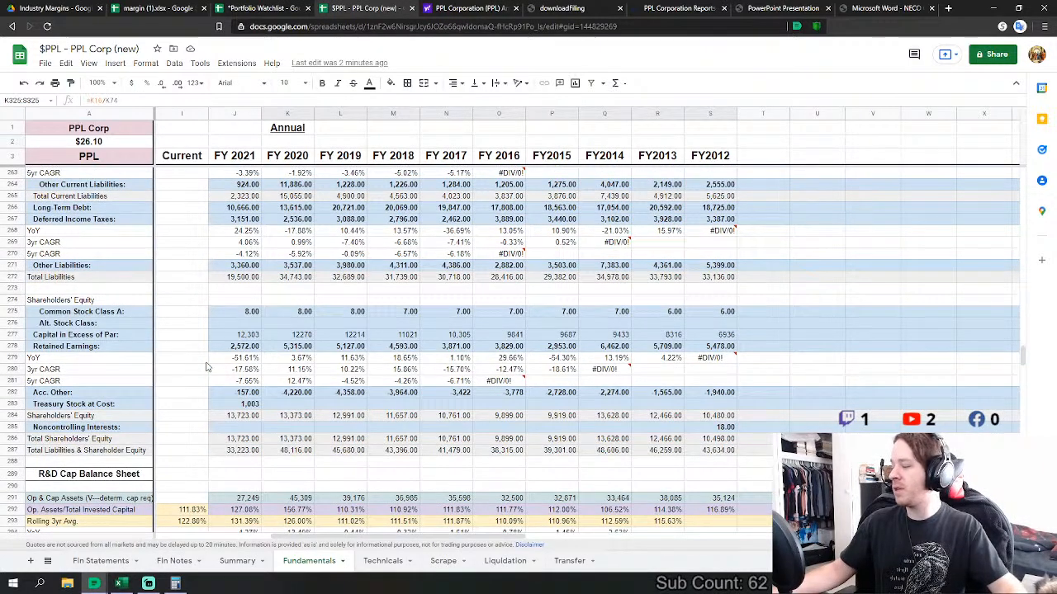
{"action": "scroll", "coordinate": [330, 357], "scroll_direction": "up", "scroll_amount": 6}
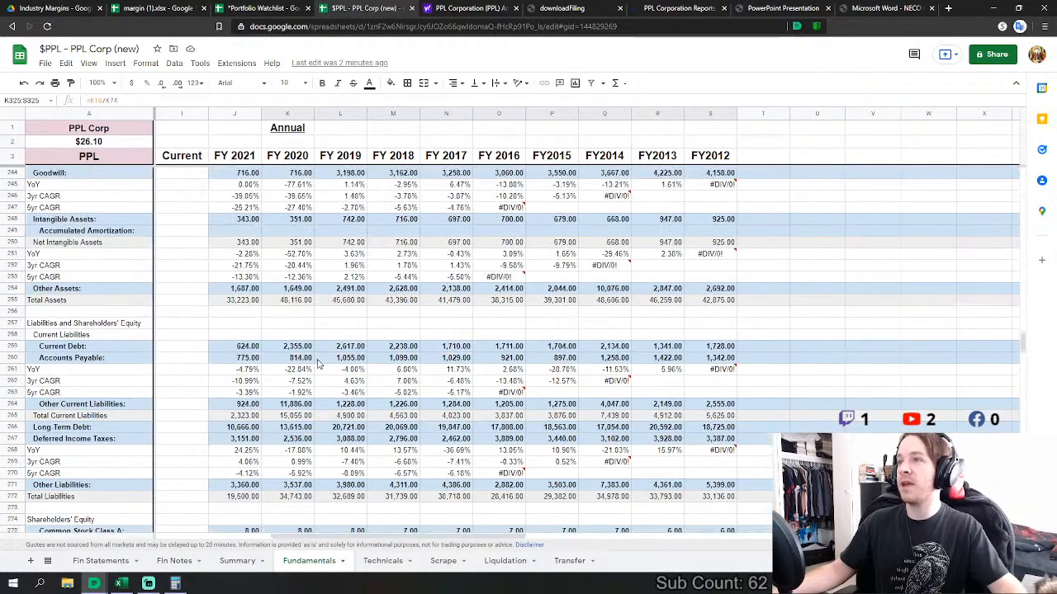
{"action": "scroll", "coordinate": [326, 353], "scroll_direction": "up", "scroll_amount": 2}
{"action": "scroll", "coordinate": [338, 338], "scroll_direction": "down", "scroll_amount": 4}
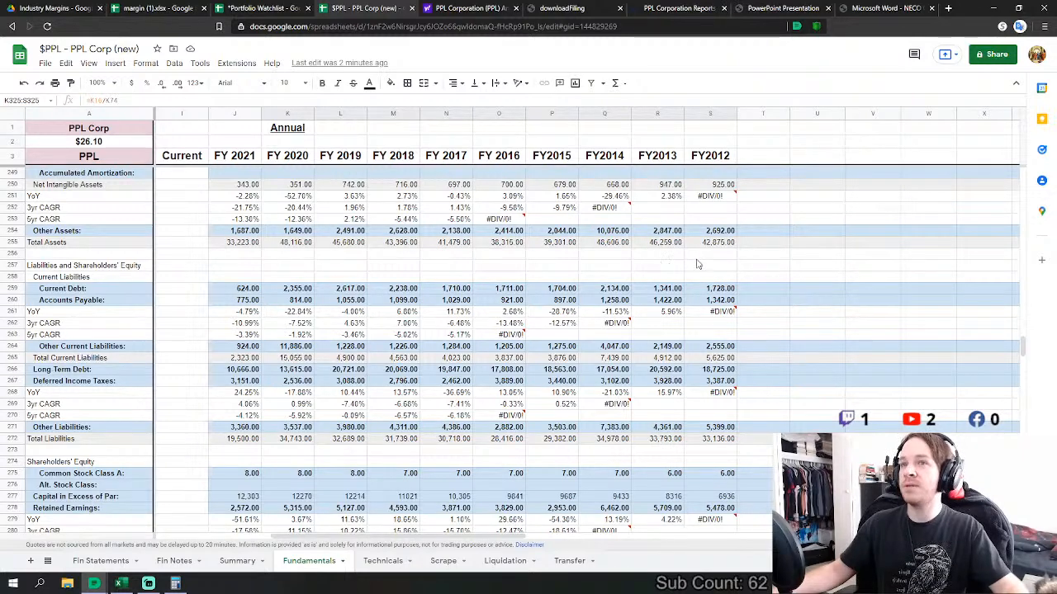
{"action": "scroll", "coordinate": [320, 377], "scroll_direction": "up", "scroll_amount": 3}
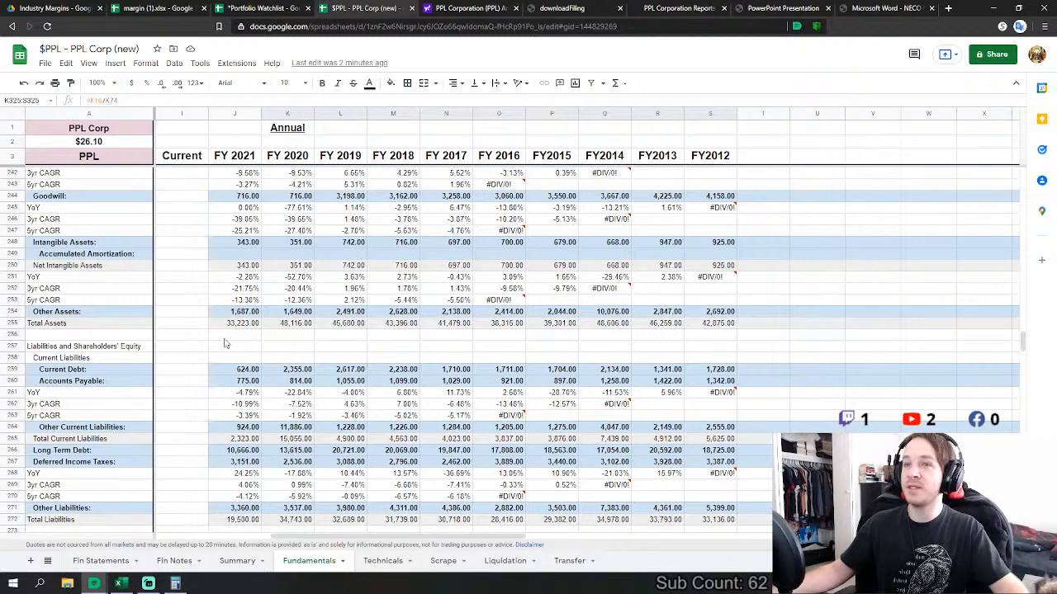
{"action": "scroll", "coordinate": [225, 344], "scroll_direction": "down", "scroll_amount": 2}
{"action": "scroll", "coordinate": [225, 343], "scroll_direction": "down", "scroll_amount": 1}
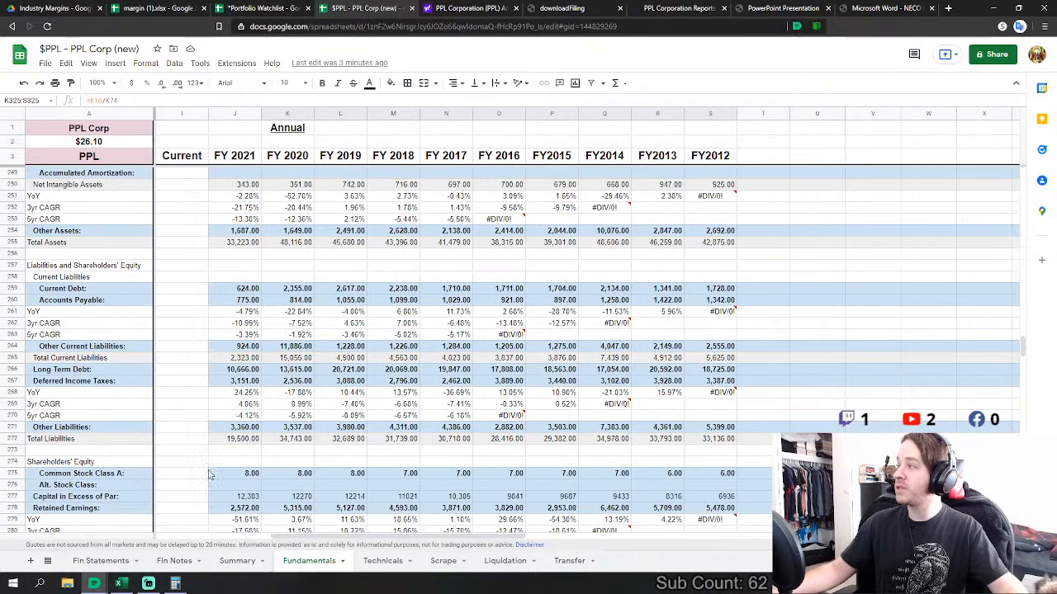
- Review the asset rows from Cash & Equivalents down to Total Assets, including the FY 2021 cash cell, and compare them with liabilities and equity
{"action": "scroll", "coordinate": [316, 352], "scroll_direction": "up", "scroll_amount": 4}
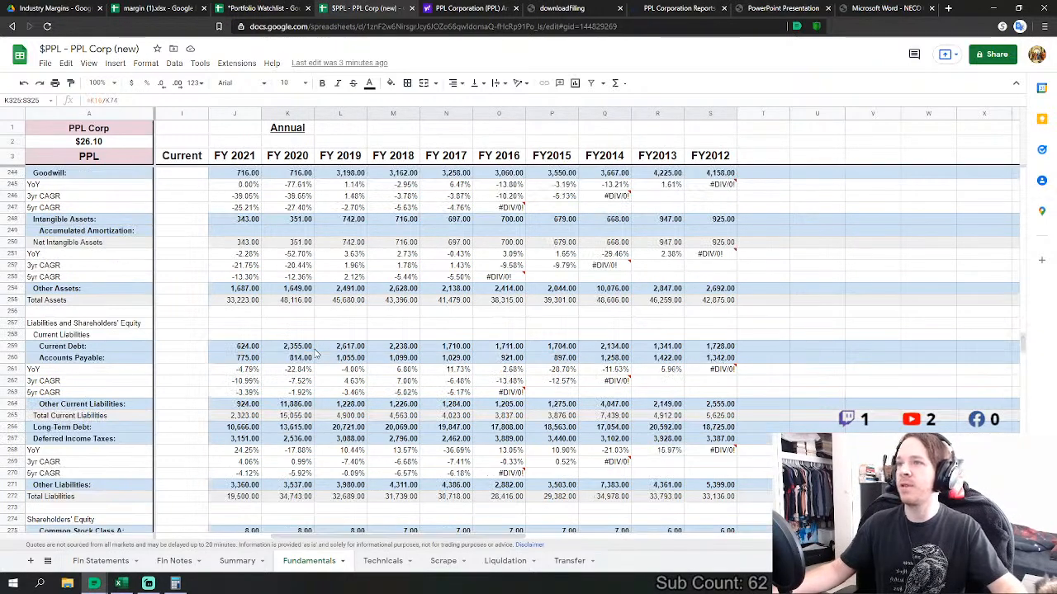
{"action": "scroll", "coordinate": [316, 353], "scroll_direction": "up", "scroll_amount": 4}
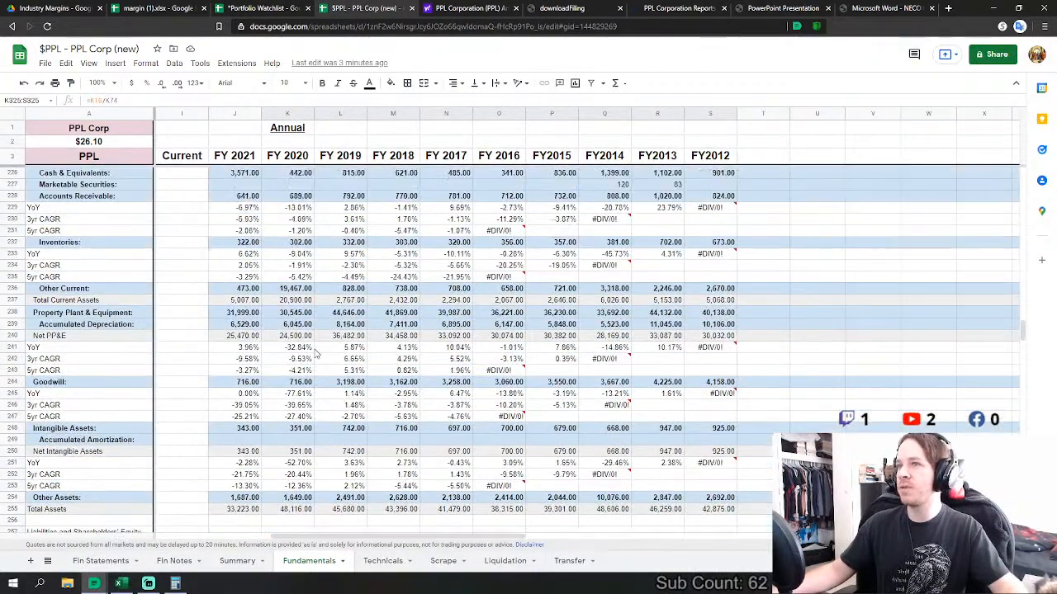
{"action": "scroll", "coordinate": [316, 353], "scroll_direction": "up", "scroll_amount": 1}
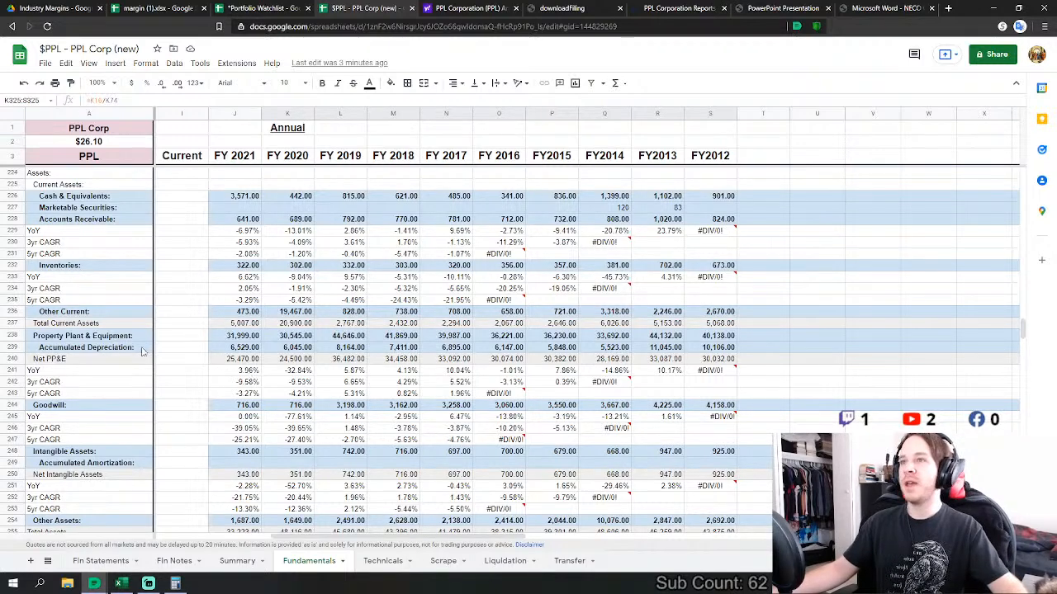
{"action": "scroll", "coordinate": [312, 361], "scroll_direction": "up", "scroll_amount": 1}
{"action": "scroll", "coordinate": [312, 361], "scroll_direction": "down", "scroll_amount": 2}
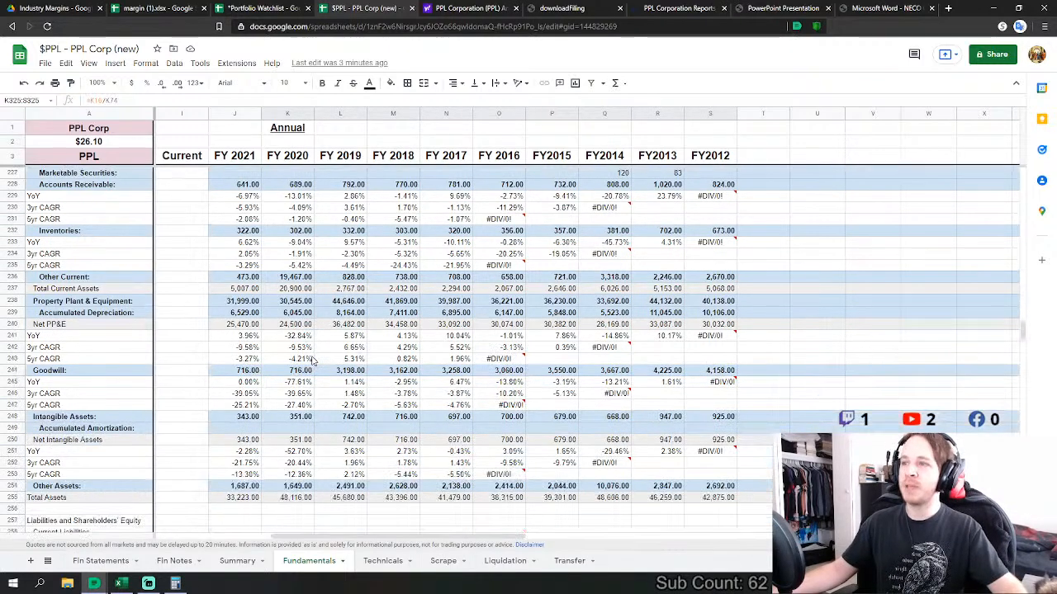
{"action": "scroll", "coordinate": [312, 361], "scroll_direction": "up", "scroll_amount": 1}
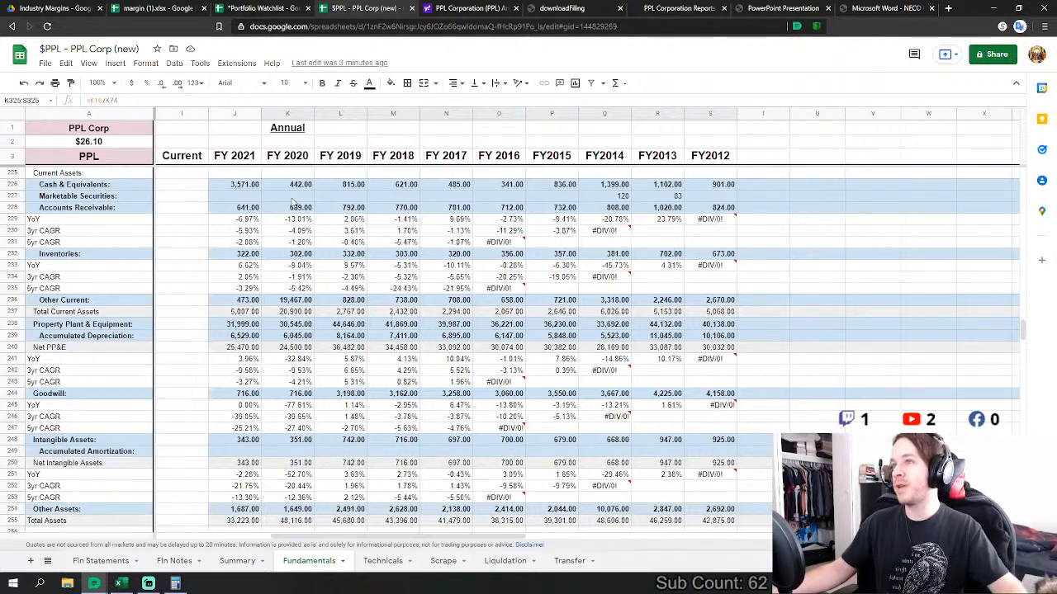
{"action": "left_click", "coordinate": [237, 187]}
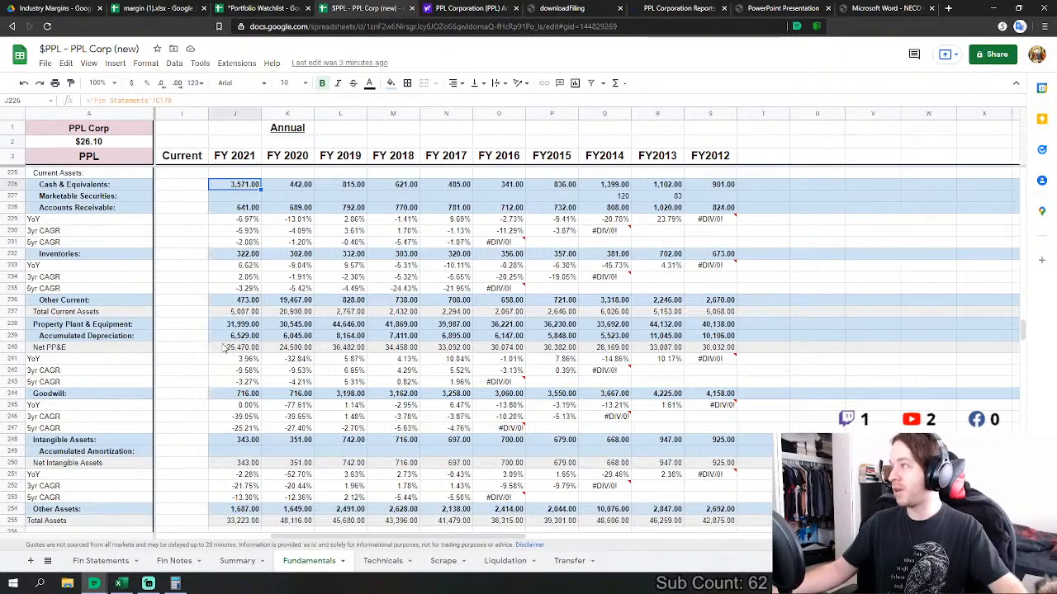
{"action": "scroll", "coordinate": [221, 310], "scroll_direction": "down", "scroll_amount": 2}
{"action": "scroll", "coordinate": [222, 311], "scroll_direction": "down", "scroll_amount": 2}
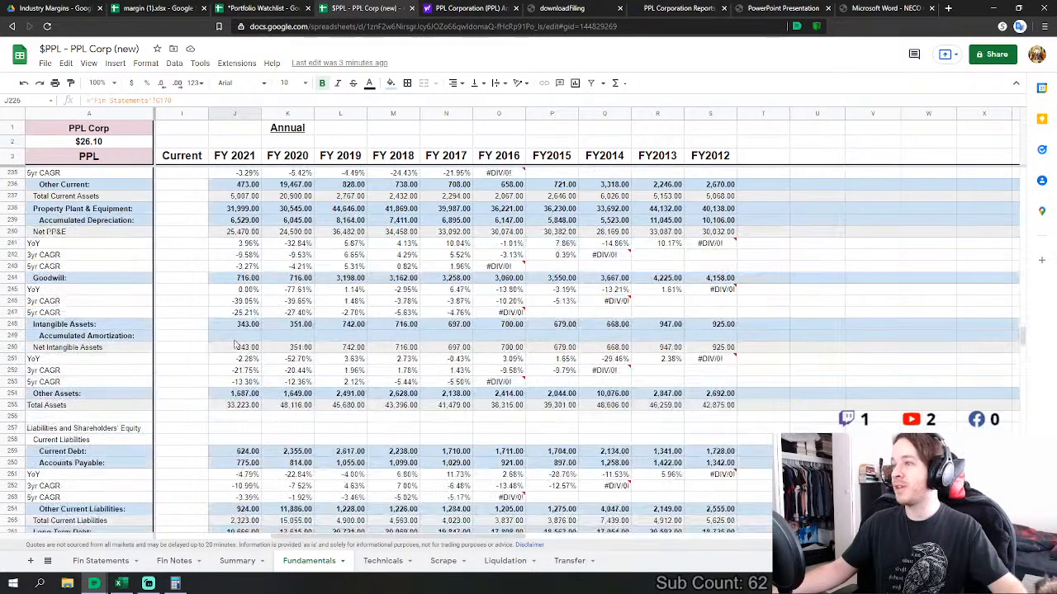
{"action": "scroll", "coordinate": [252, 423], "scroll_direction": "down", "scroll_amount": 8}
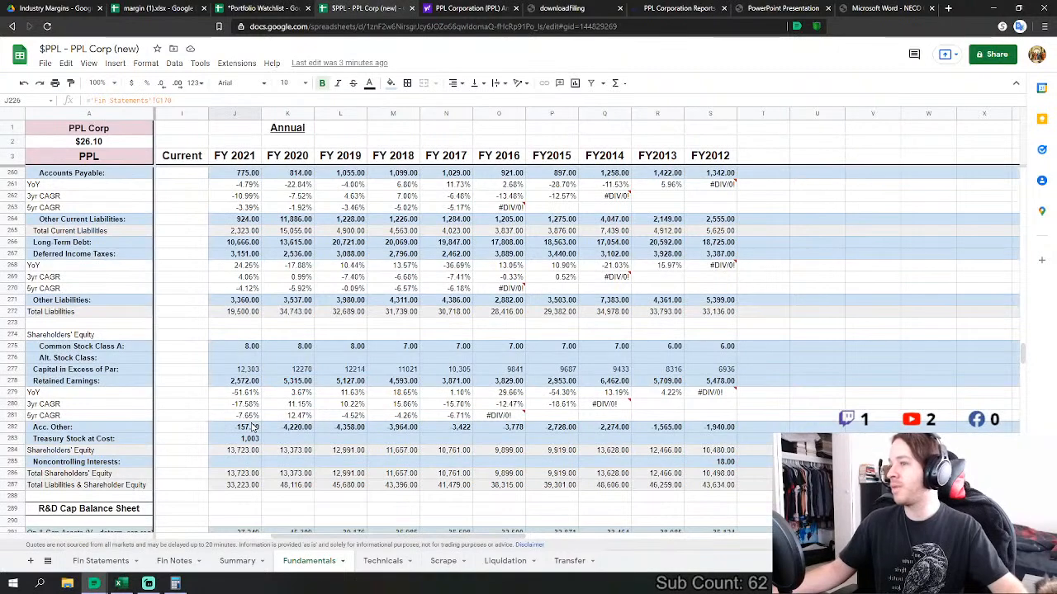
- Set the averaging period below the current Non-Cash ROIC, in cell I200, to 9 years
{"action": "scroll", "coordinate": [252, 429], "scroll_direction": "up", "scroll_amount": 8}
{"action": "scroll", "coordinate": [252, 431], "scroll_direction": "up", "scroll_amount": 8}
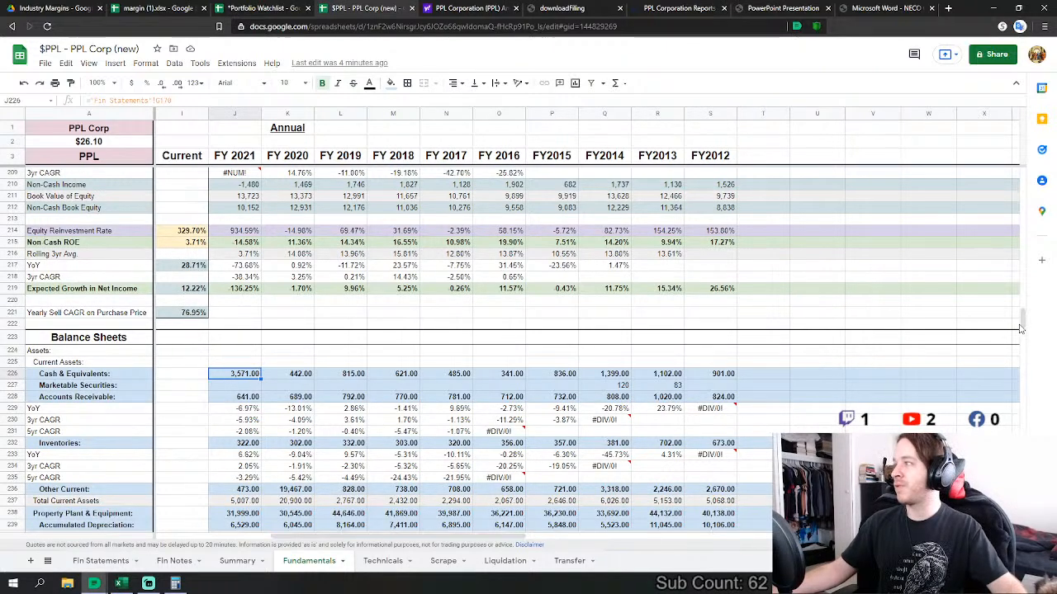
{"action": "scroll", "coordinate": [806, 372], "scroll_direction": "up", "scroll_amount": 4}
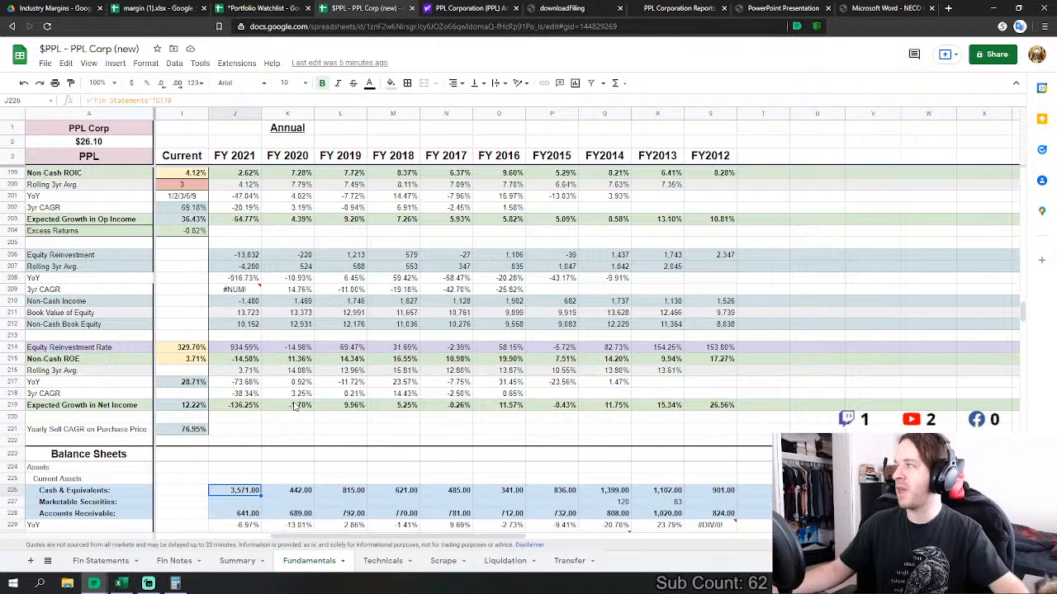
{"action": "scroll", "coordinate": [297, 405], "scroll_direction": "up", "scroll_amount": 4}
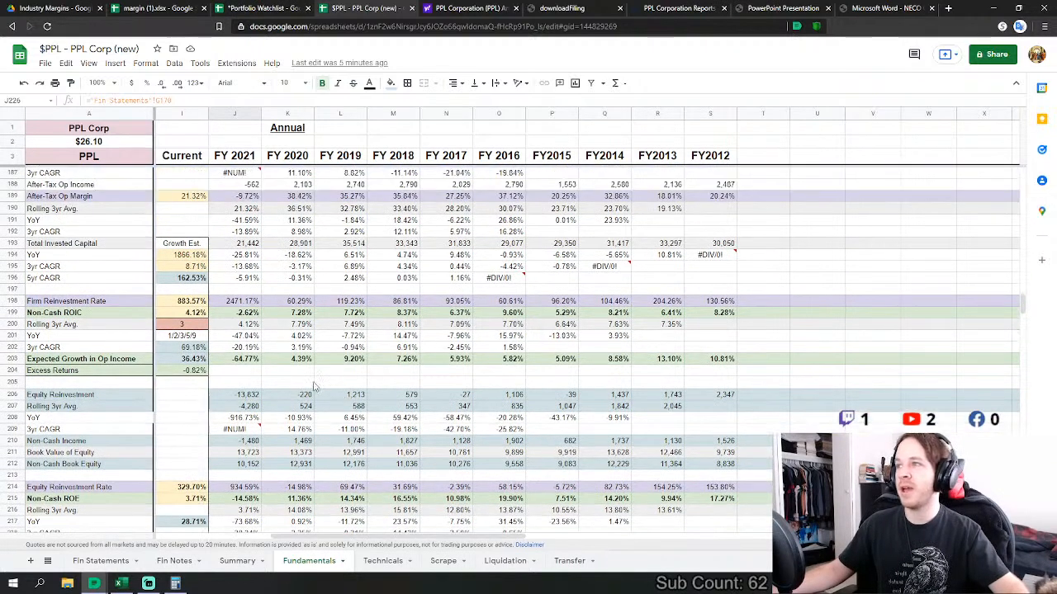
{"action": "left_click", "coordinate": [189, 326]}
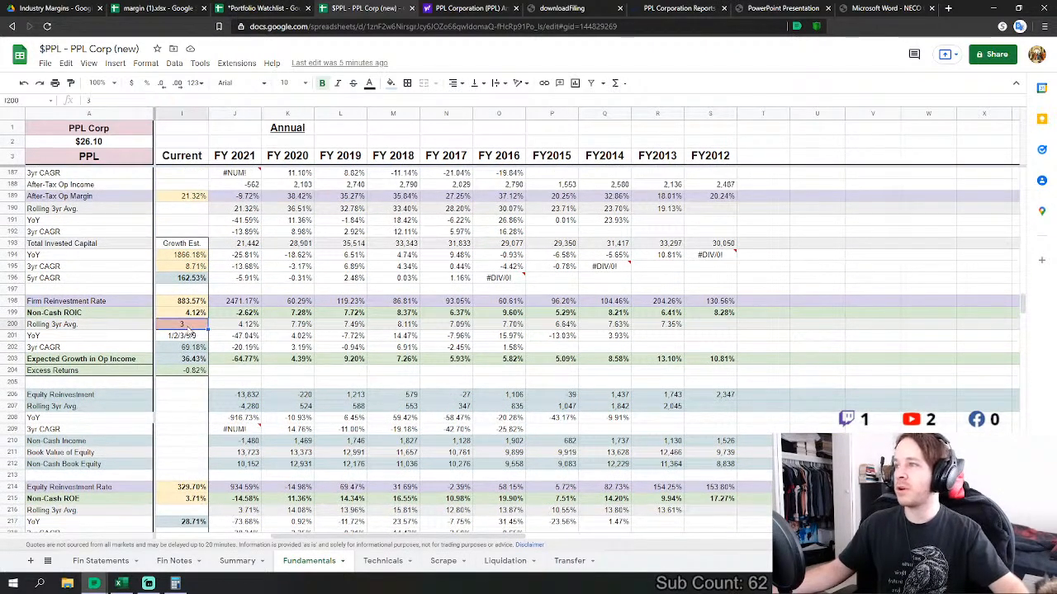
{"action": "type", "text": "9"}
{"action": "key", "text": "Return"}
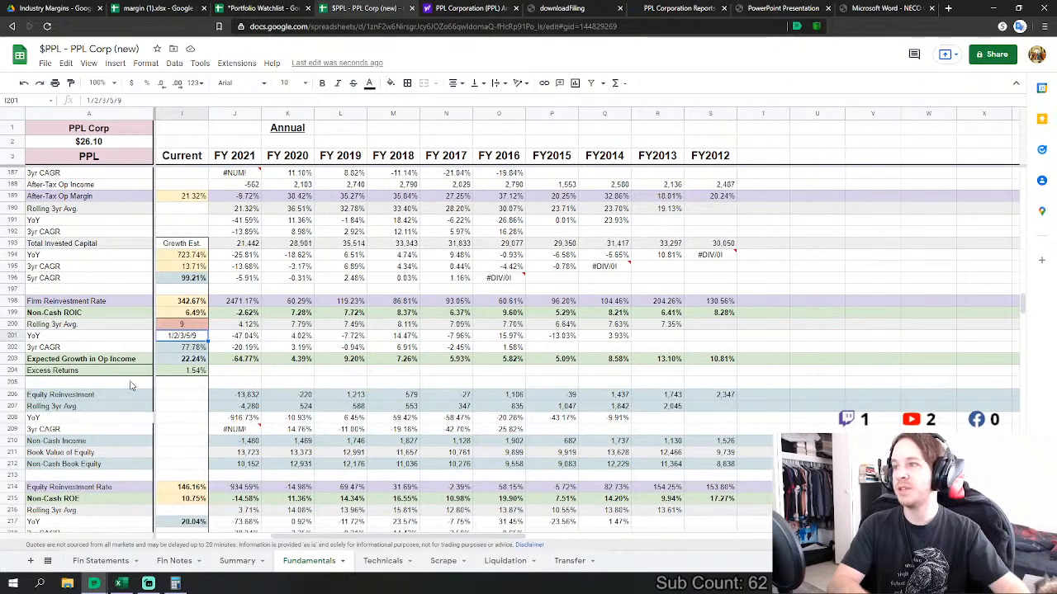
- Set the averaging period below the current Sales/Capital Ratio, in cell I351, to 1 year
{"action": "scroll", "coordinate": [193, 425], "scroll_direction": "down", "scroll_amount": 5}
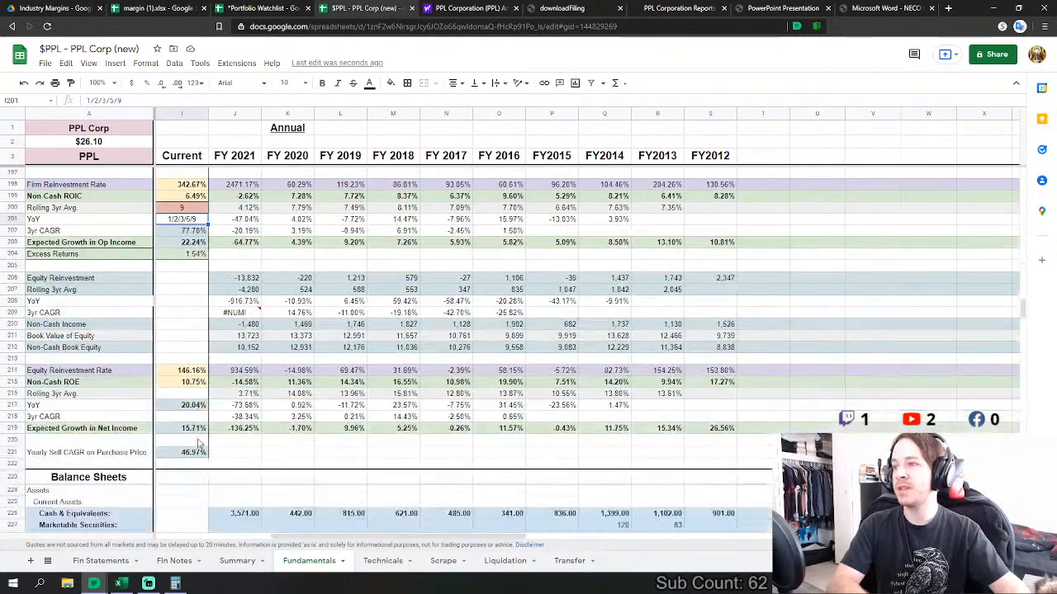
{"action": "scroll", "coordinate": [198, 444], "scroll_direction": "down", "scroll_amount": 20}
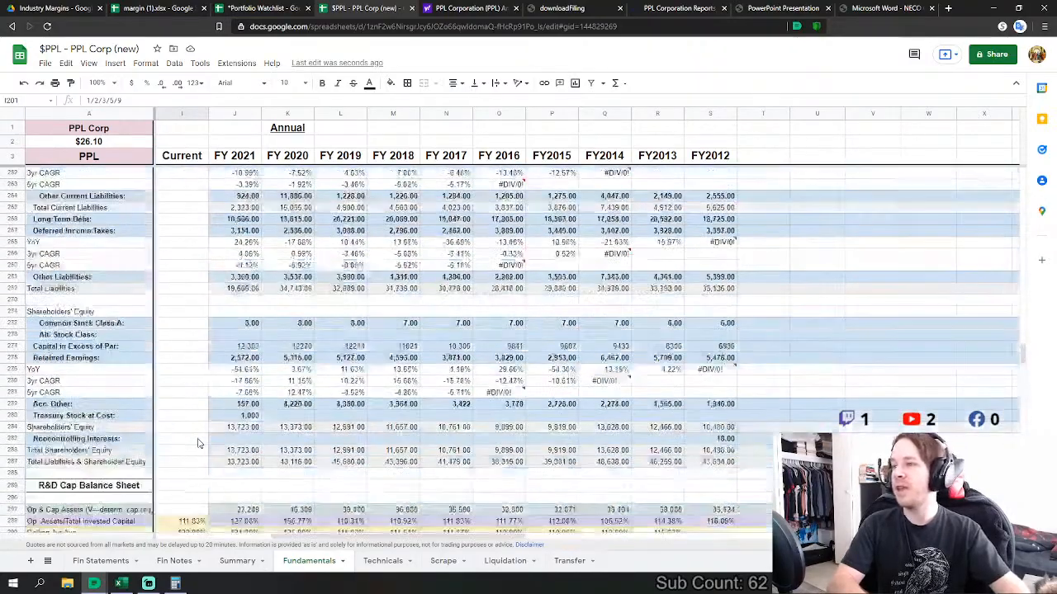
{"action": "scroll", "coordinate": [198, 444], "scroll_direction": "down", "scroll_amount": 16}
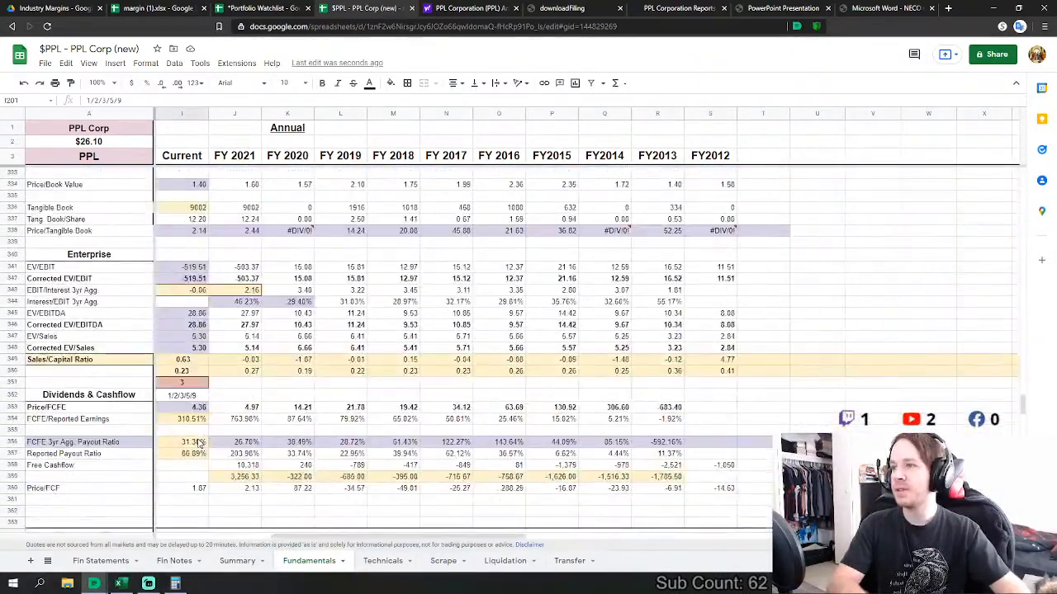
{"action": "left_click", "coordinate": [199, 397]}
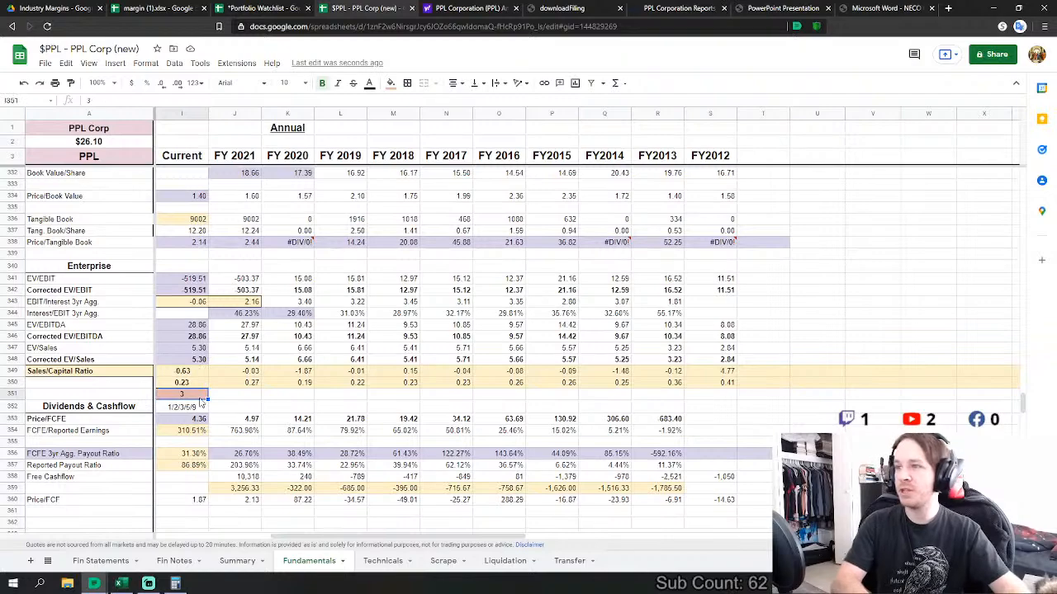
{"action": "type", "text": "1"}
{"action": "key", "text": "Return"}
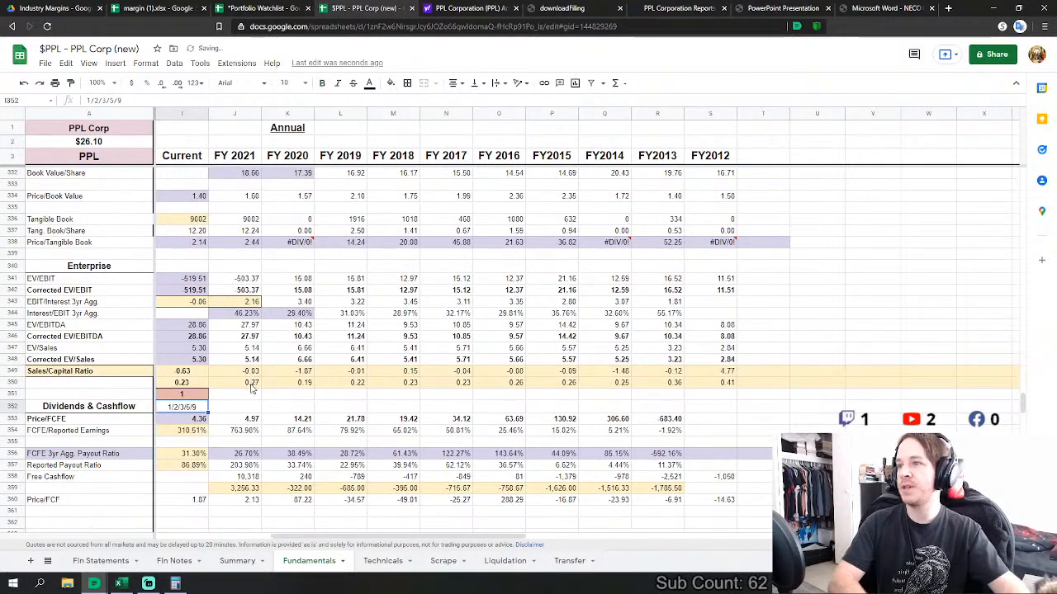
{"action": "scroll", "coordinate": [252, 390], "scroll_direction": "up", "scroll_amount": 15}
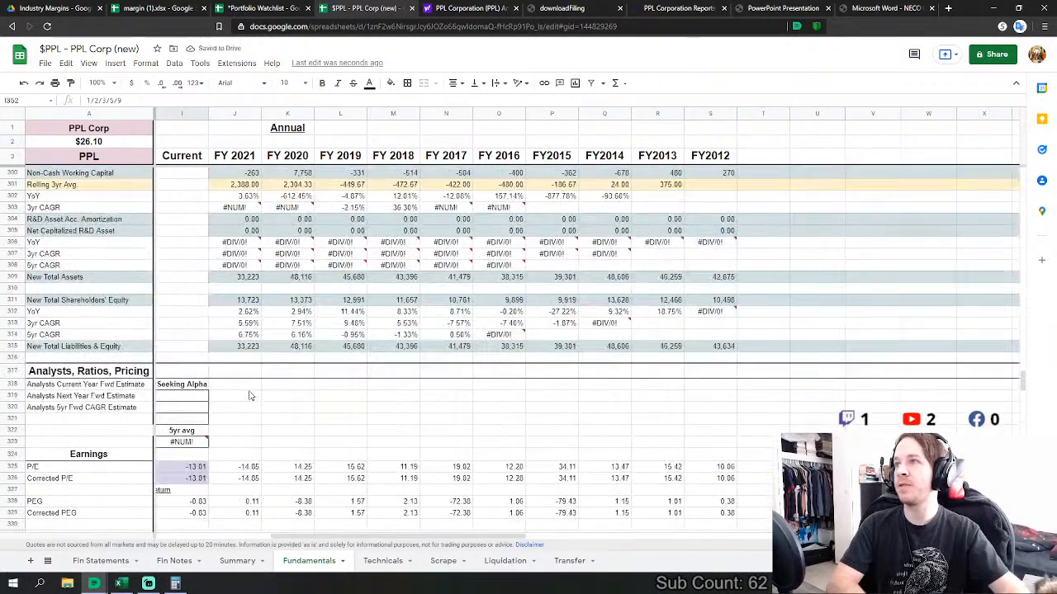
- Compare Free Cashflow to Equity with Total Common Payout, Net Treasury Purchases and Dividends Paid across the annual columns on the Fundamentals sheet
{"action": "scroll", "coordinate": [251, 396], "scroll_direction": "up", "scroll_amount": 20}
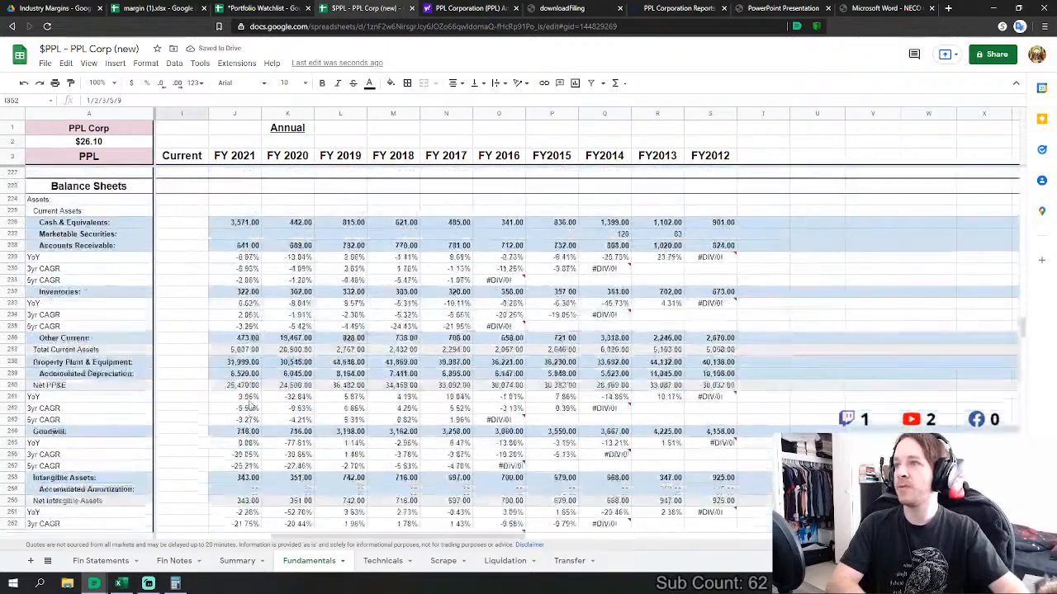
{"action": "scroll", "coordinate": [251, 407], "scroll_direction": "up", "scroll_amount": 7}
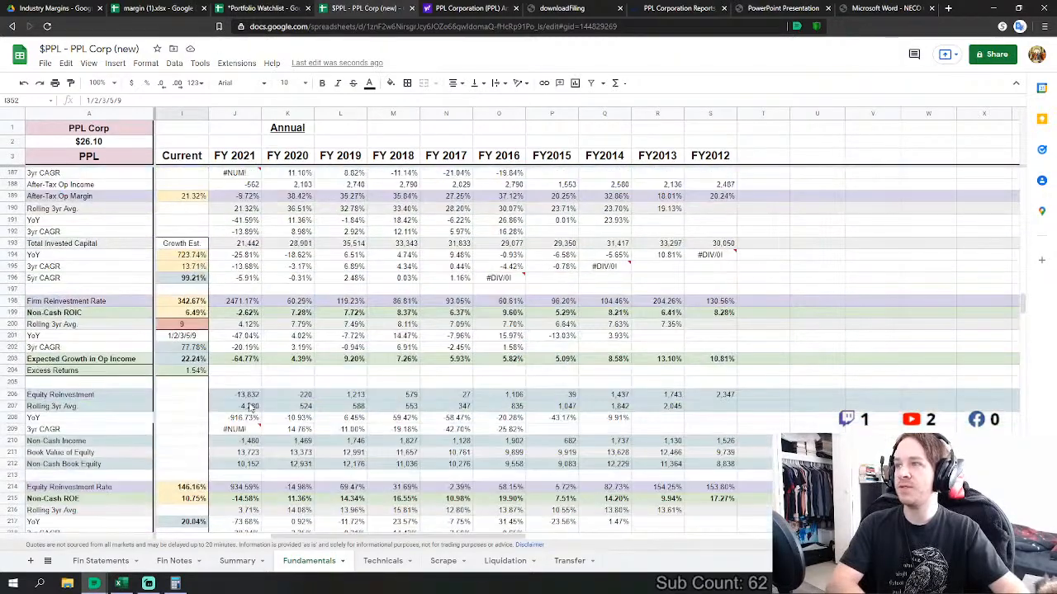
{"action": "scroll", "coordinate": [252, 406], "scroll_direction": "up", "scroll_amount": 8}
{"action": "scroll", "coordinate": [252, 406], "scroll_direction": "up", "scroll_amount": 6}
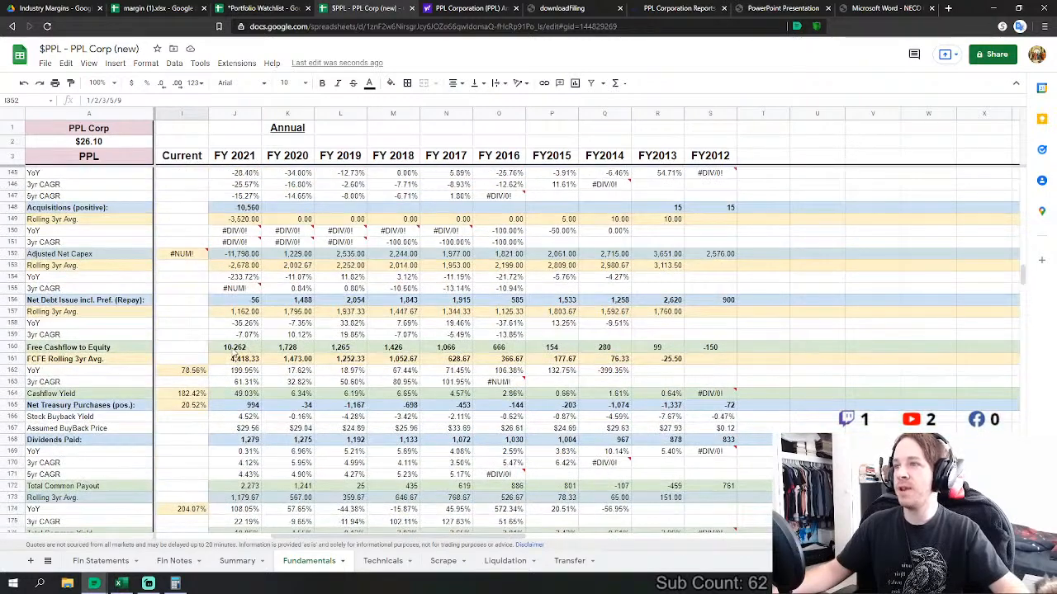
{"action": "left_click_drag", "start_coordinate": [234, 353], "coordinate": [718, 349]}
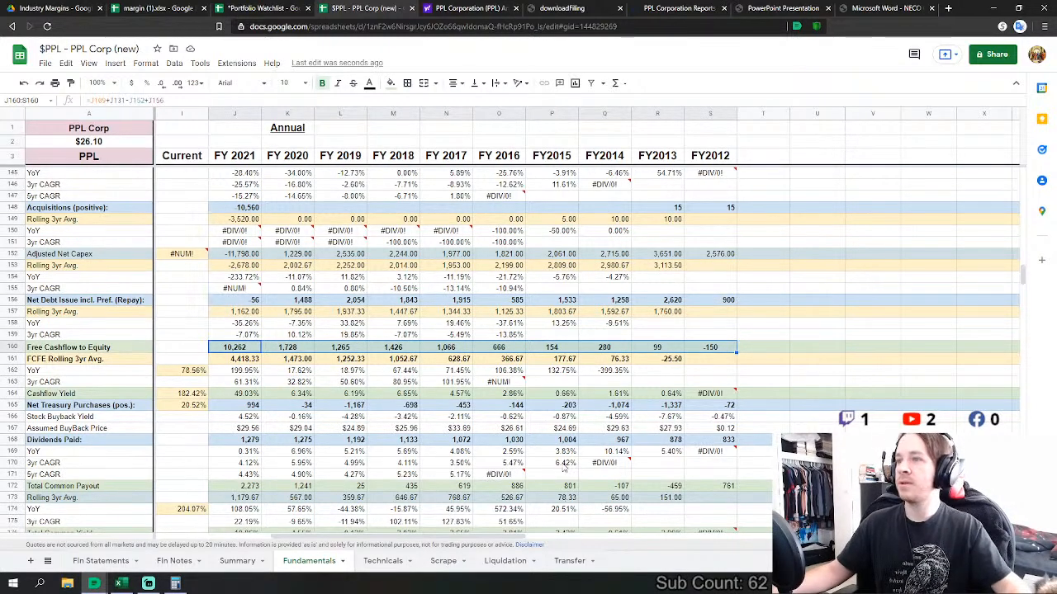
{"action": "scroll", "coordinate": [598, 461], "scroll_direction": "down", "scroll_amount": 3}
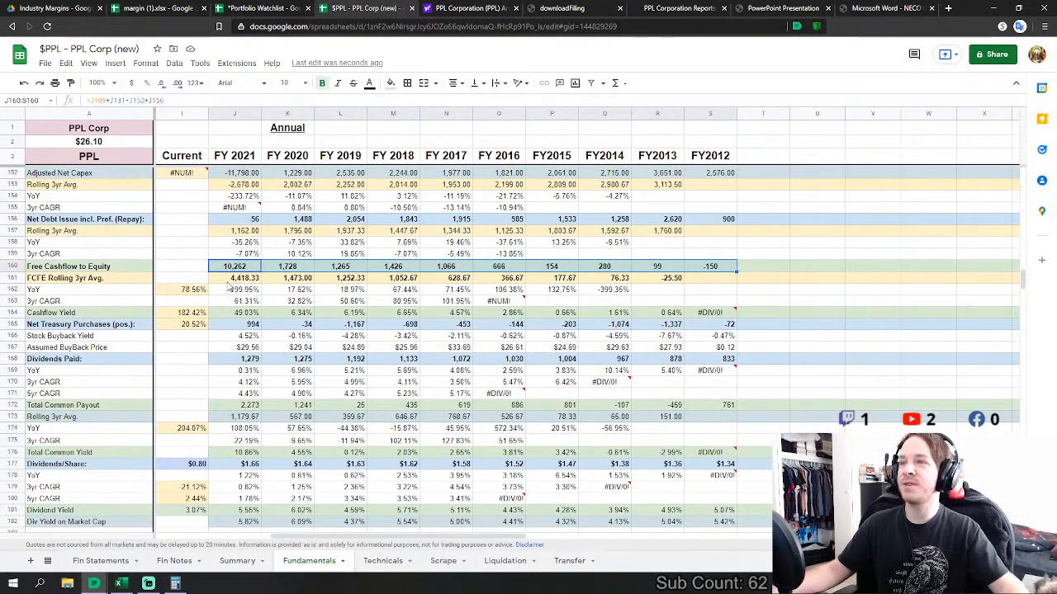
{"action": "left_click_drag", "start_coordinate": [250, 409], "coordinate": [730, 408]}
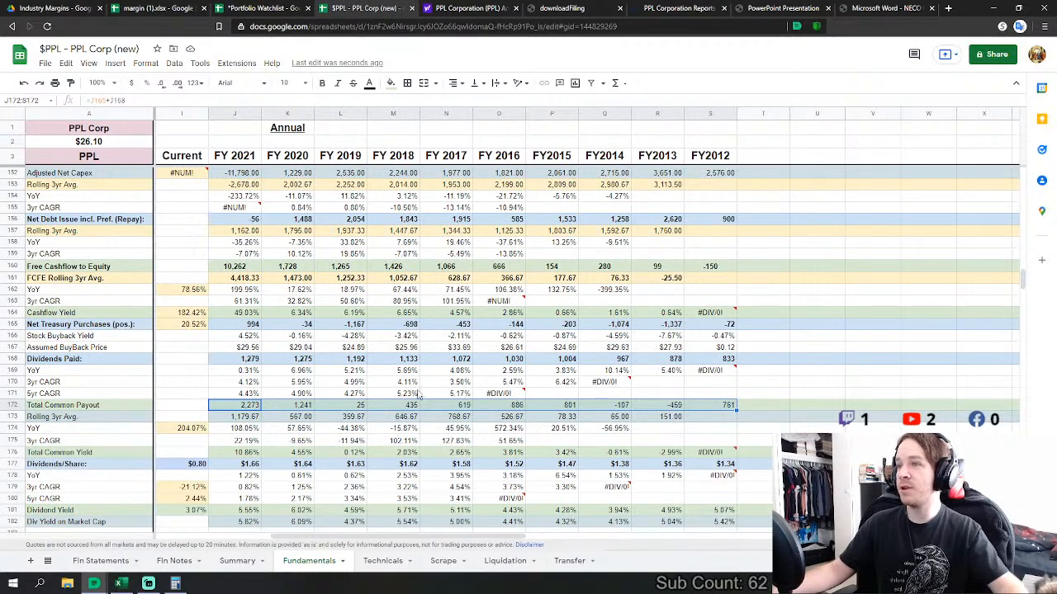
{"action": "left_click_drag", "start_coordinate": [289, 267], "coordinate": [712, 271]}
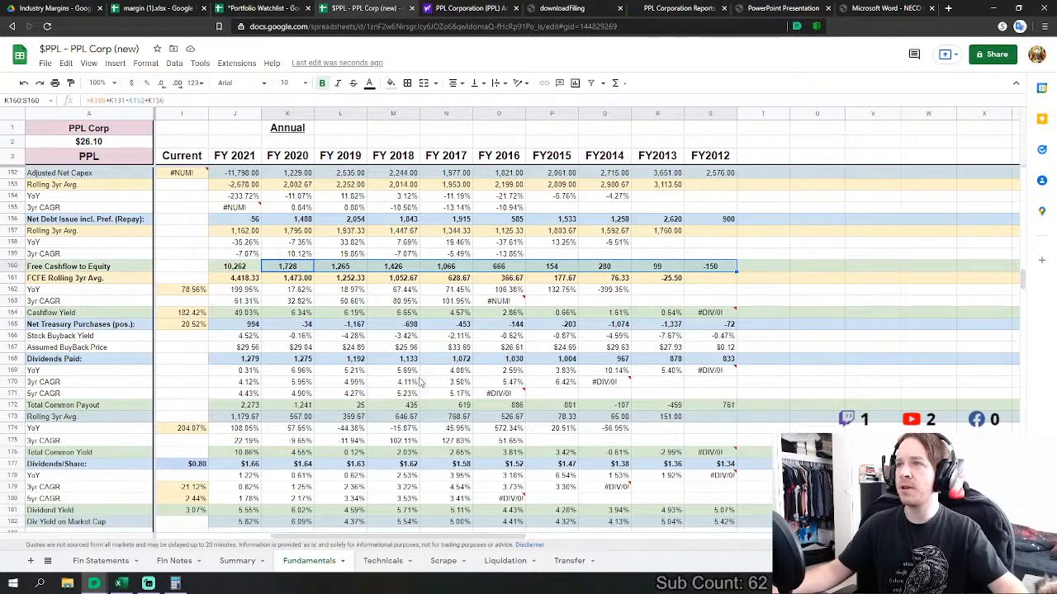
{"action": "left_click_drag", "start_coordinate": [306, 408], "coordinate": [720, 410]}
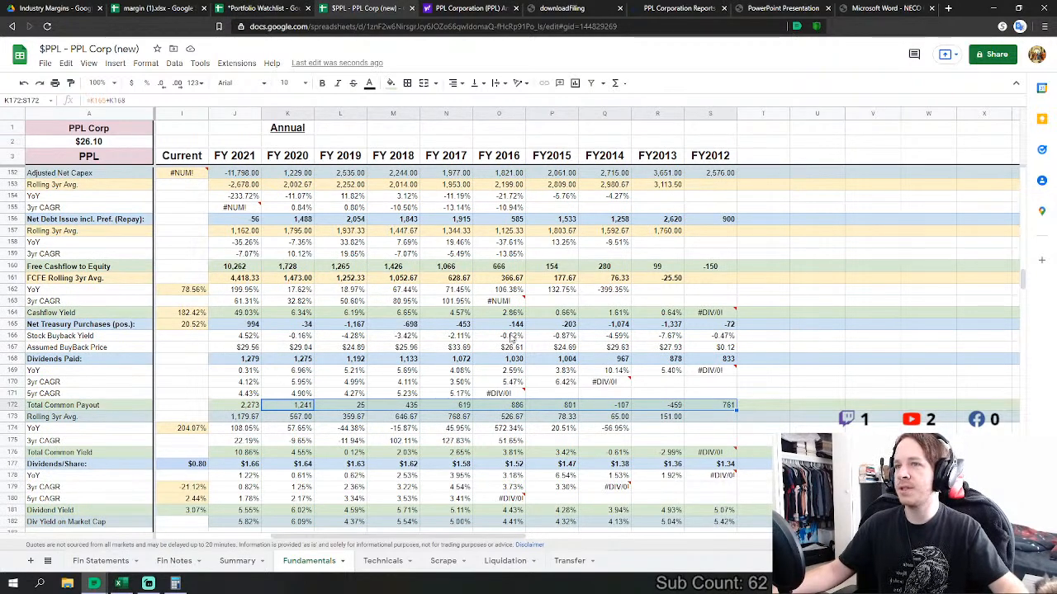
{"action": "left_click_drag", "start_coordinate": [714, 327], "coordinate": [503, 336]}
{"action": "left_click_drag", "start_coordinate": [702, 359], "coordinate": [246, 365]}
{"action": "left_click", "coordinate": [245, 365]}
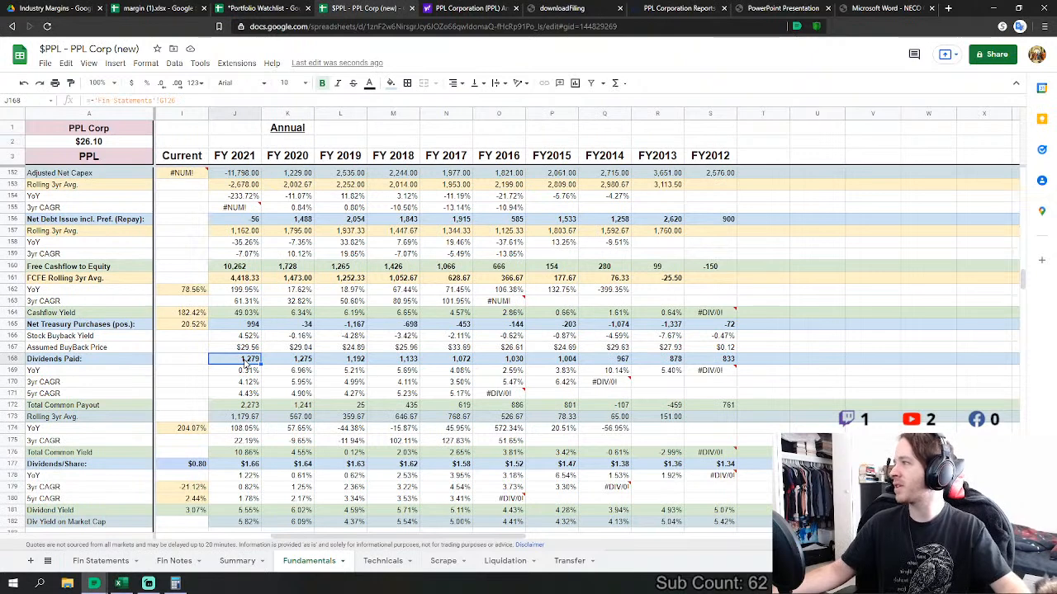
- Examine the Corrected Net Income Margin row from FY 2020 back to FY2012
{"action": "scroll", "coordinate": [369, 388], "scroll_direction": "up", "scroll_amount": 1}
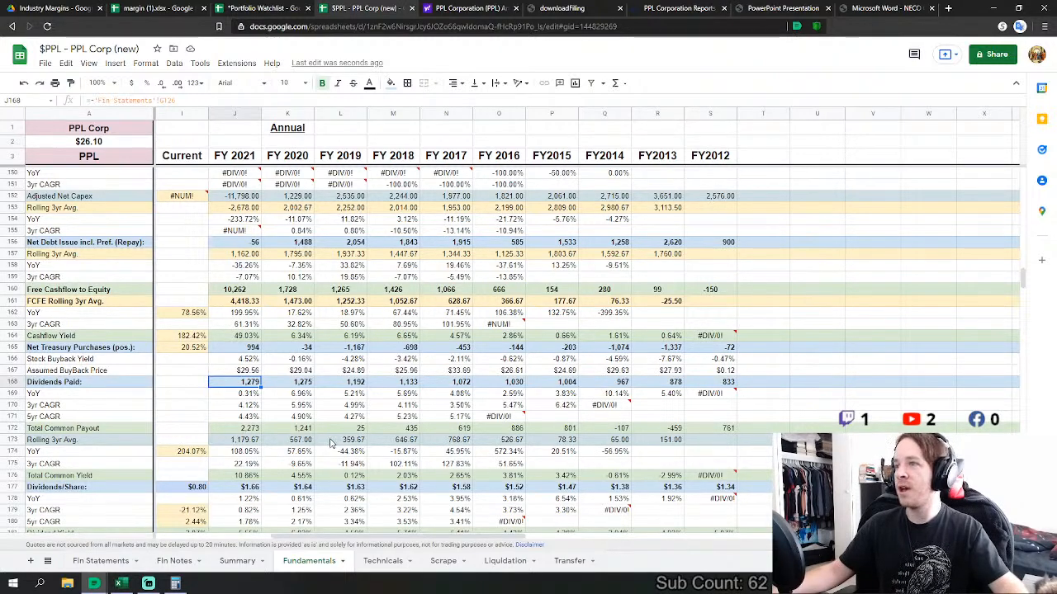
{"action": "scroll", "coordinate": [324, 444], "scroll_direction": "up", "scroll_amount": 2}
{"action": "scroll", "coordinate": [324, 443], "scroll_direction": "up", "scroll_amount": 7}
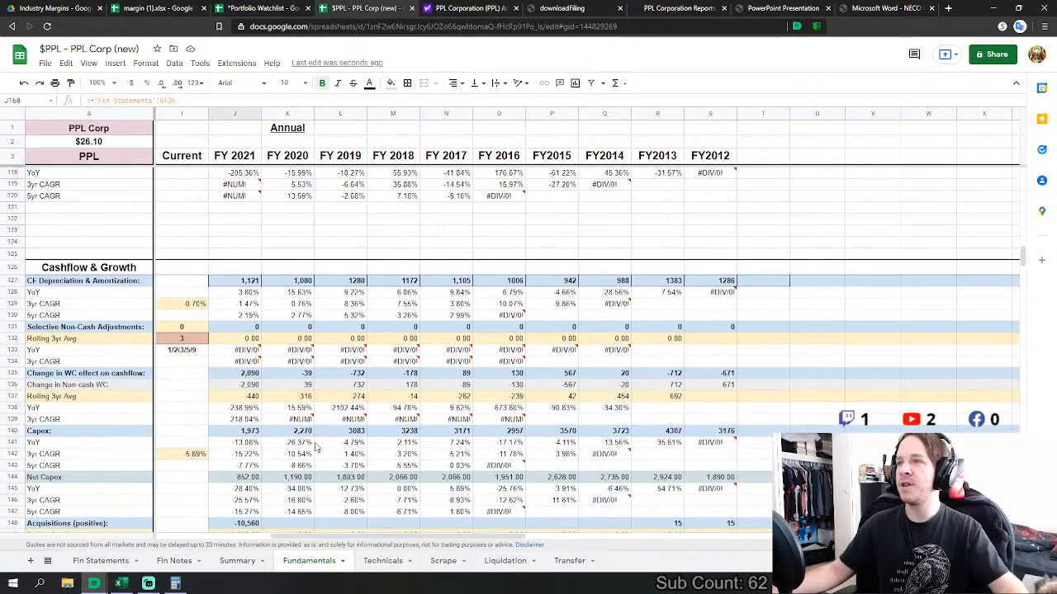
{"action": "scroll", "coordinate": [315, 446], "scroll_direction": "up", "scroll_amount": 4}
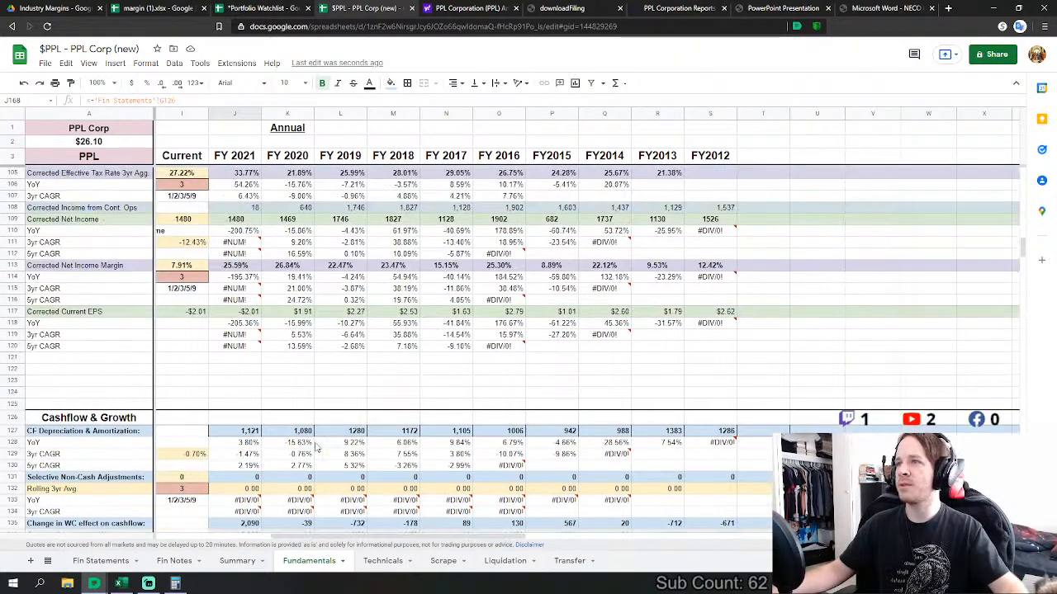
{"action": "scroll", "coordinate": [315, 447], "scroll_direction": "up", "scroll_amount": 2}
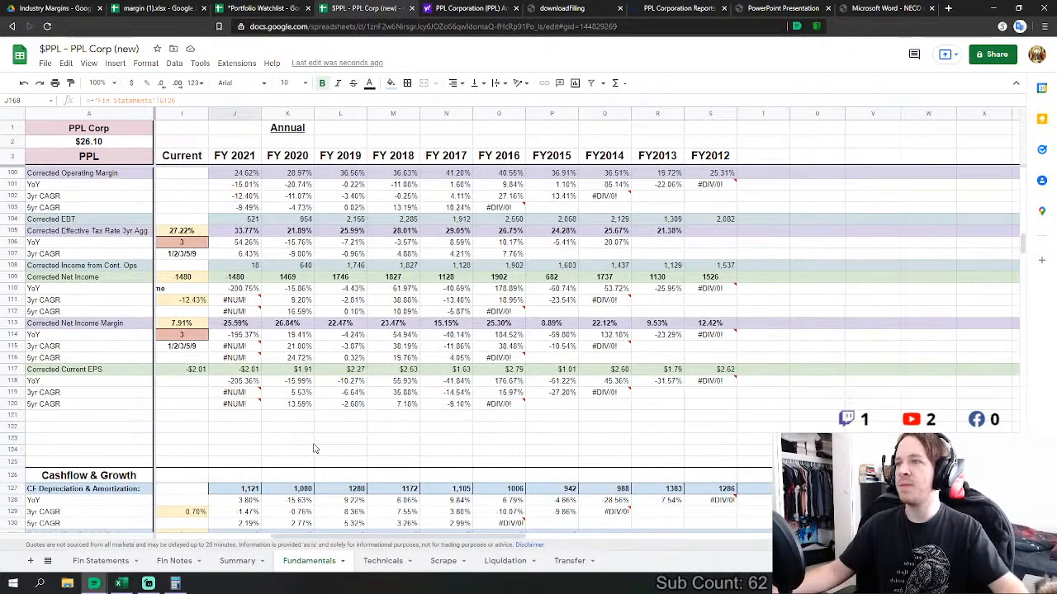
{"action": "scroll", "coordinate": [299, 413], "scroll_direction": "up", "scroll_amount": 1}
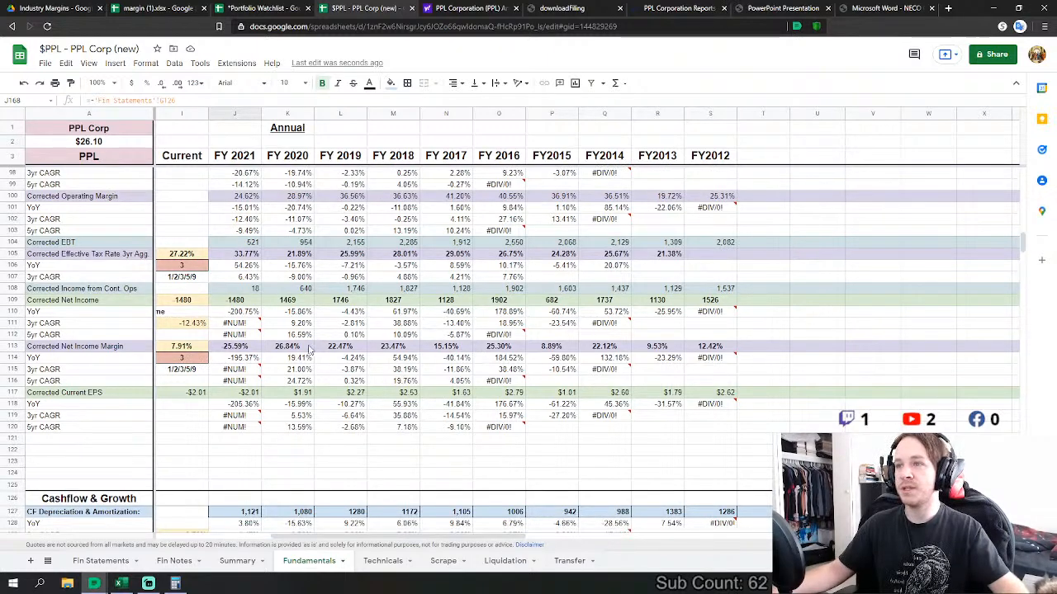
{"action": "left_click_drag", "start_coordinate": [281, 347], "coordinate": [714, 350]}
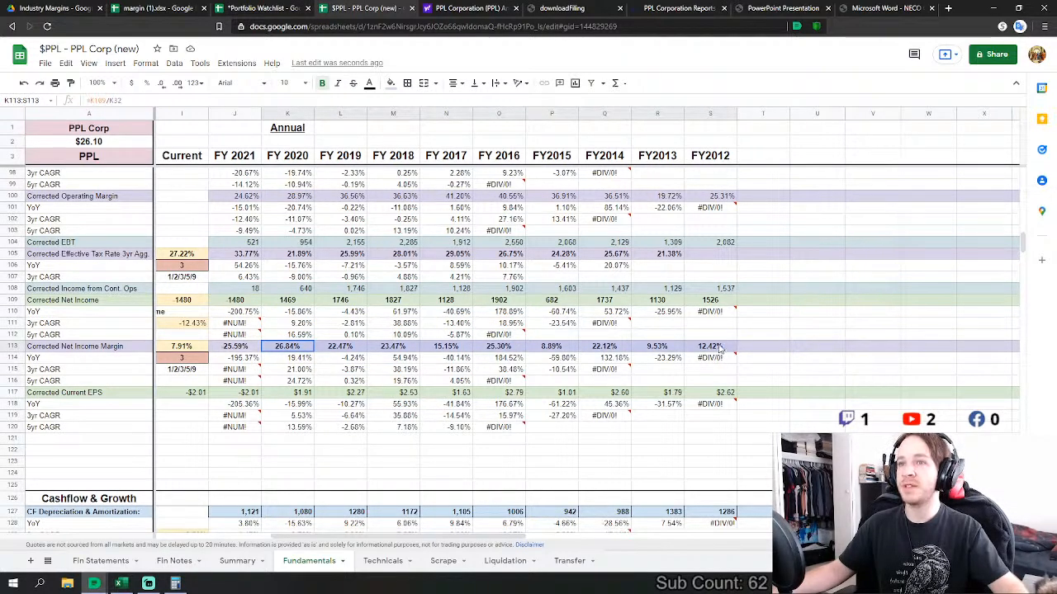
{"action": "left_click", "coordinate": [622, 380]}
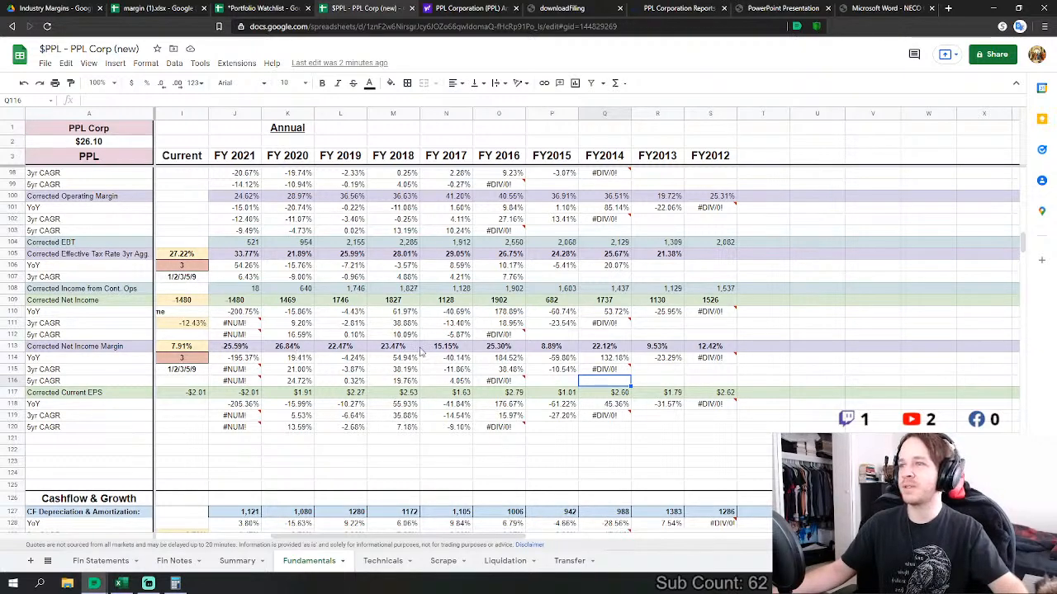
- Try a 9-year averaging period for the current Corrected Net Income Margin in cell I114
{"action": "mouse_move", "coordinate": [244, 371]}
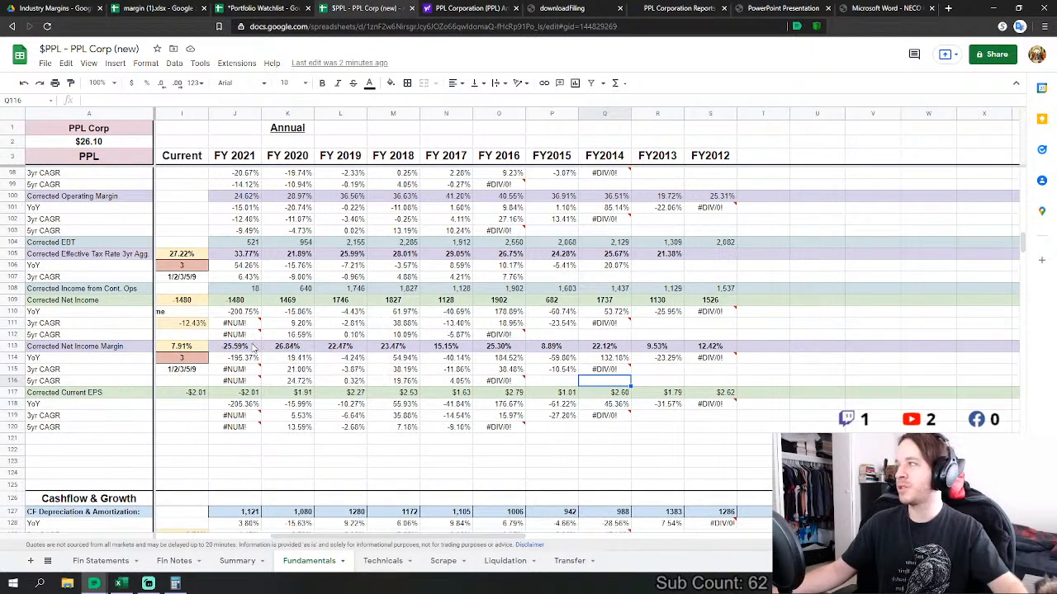
{"action": "left_click", "coordinate": [181, 360]}
{"action": "type", "text": "9"}
{"action": "key", "text": "Return"}
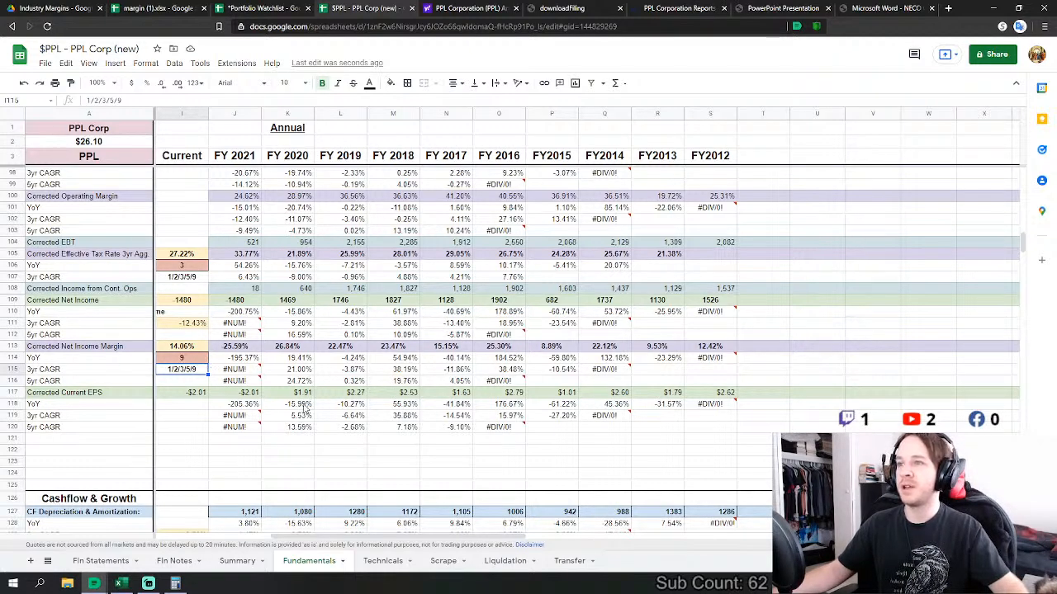
- Set the averaging period below the current Corrected Net Income Margin, in cell I114, to 5 years, and check the FY 2021–FY 2017 margins it covers
{"action": "left_click", "coordinate": [186, 361]}
{"action": "type", "text": "5"}
{"action": "key", "text": "Return"}
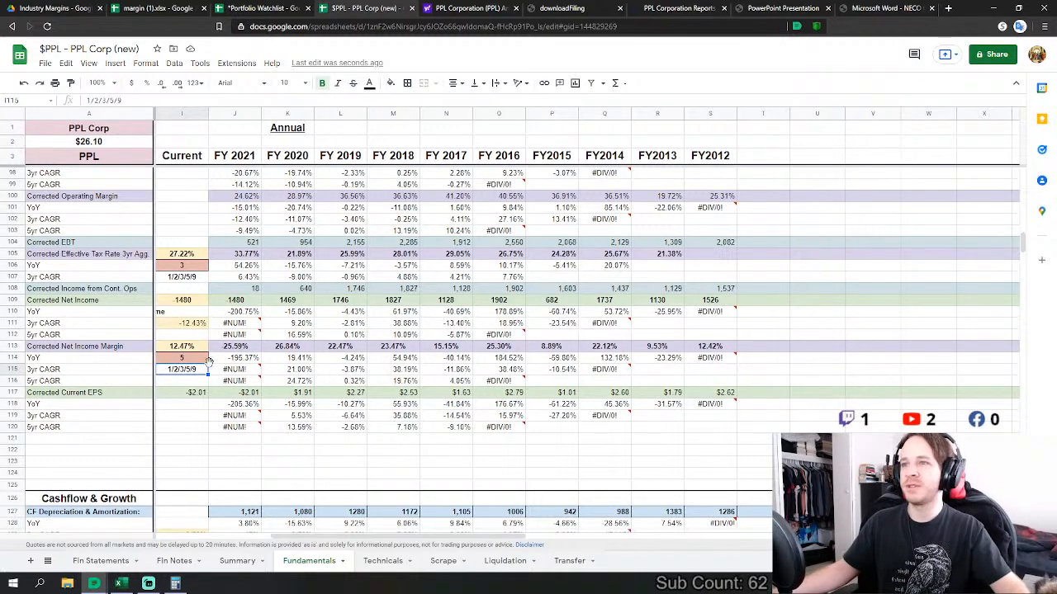
{"action": "left_click", "coordinate": [248, 347]}
{"action": "left_click_drag", "start_coordinate": [278, 349], "coordinate": [438, 348]}
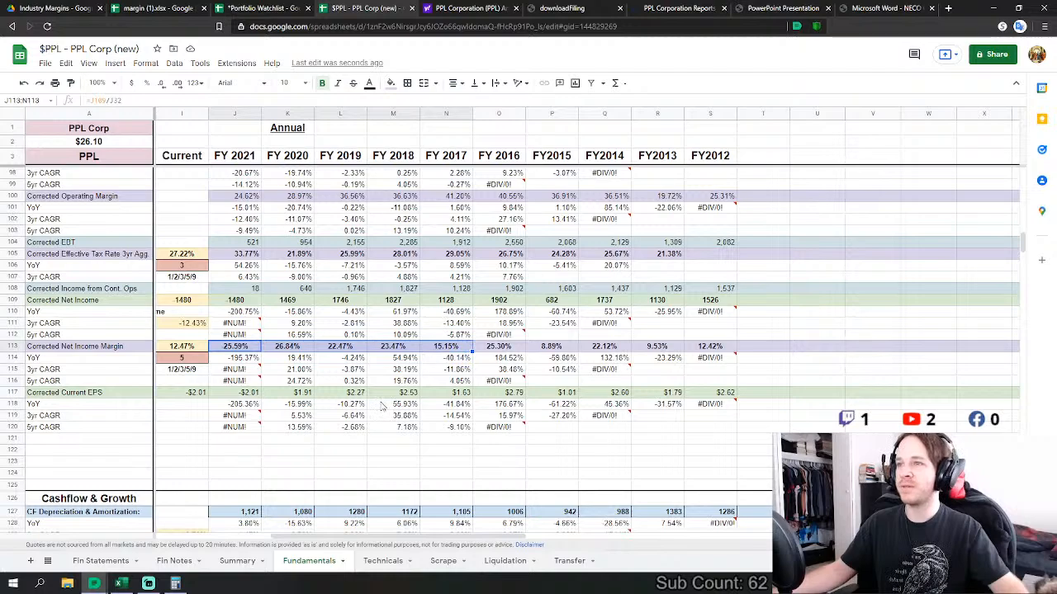
{"action": "left_click", "coordinate": [438, 420]}
- Review the Terminal price and percentage in B2:B3, along with the revenue and income projections in the forecast columns
{"action": "left_click", "coordinate": [289, 277]}
{"action": "scroll", "coordinate": [404, 425], "scroll_direction": "up", "scroll_amount": 11}
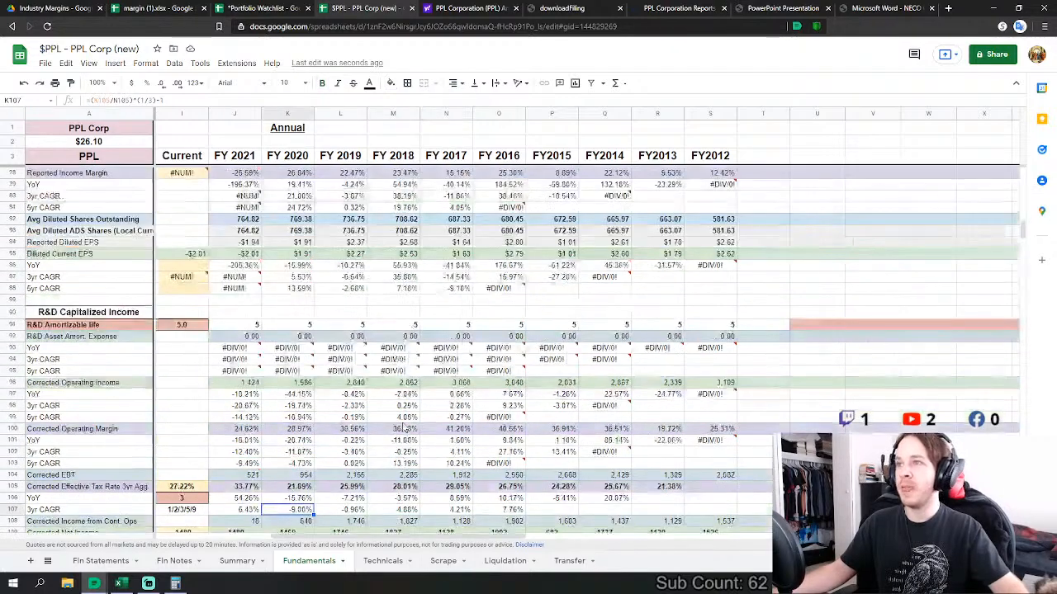
{"action": "scroll", "coordinate": [405, 425], "scroll_direction": "up", "scroll_amount": 8}
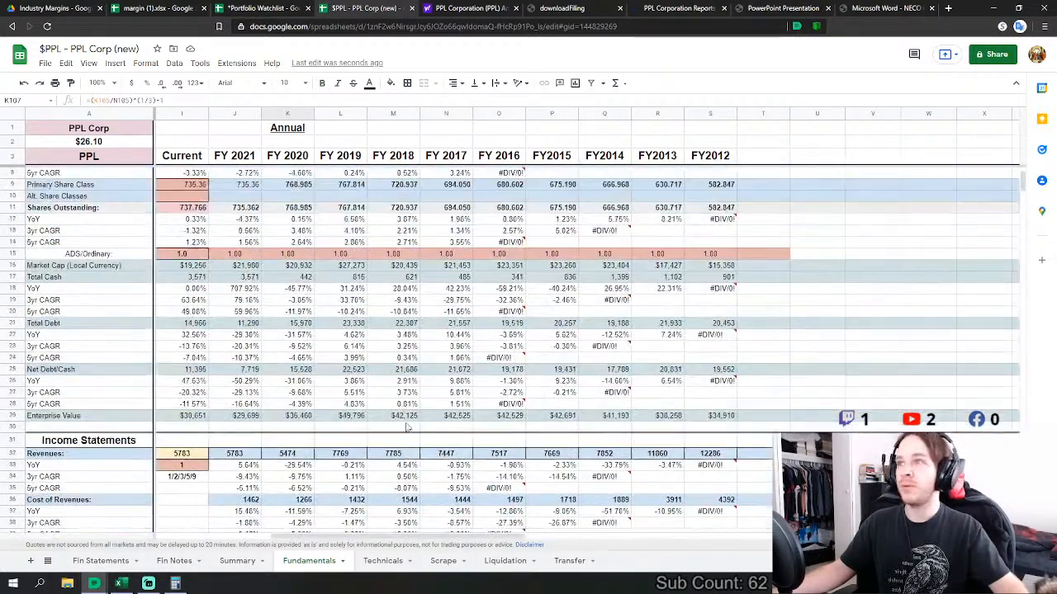
{"action": "scroll", "coordinate": [406, 426], "scroll_direction": "down", "scroll_amount": 5}
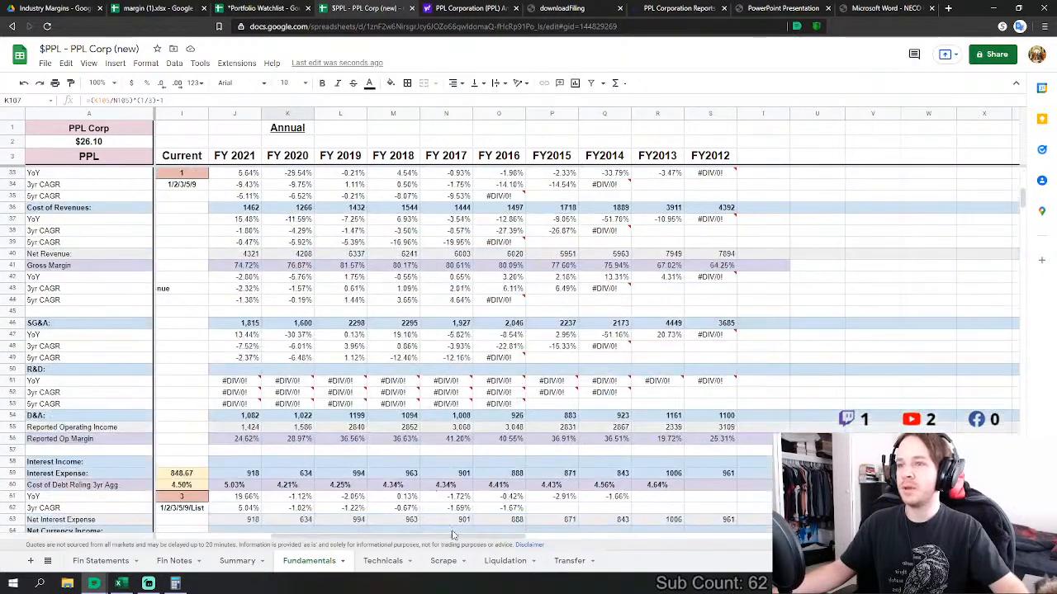
{"action": "left_click_drag", "start_coordinate": [452, 540], "coordinate": [331, 542]}
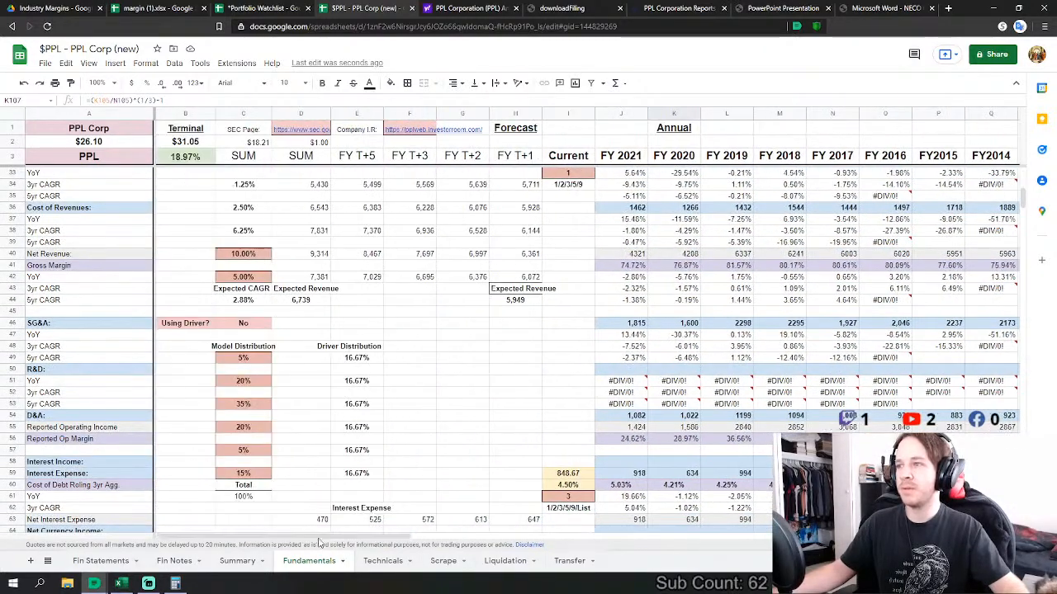
{"action": "scroll", "coordinate": [320, 487], "scroll_direction": "down", "scroll_amount": 2}
{"action": "scroll", "coordinate": [437, 388], "scroll_direction": "up", "scroll_amount": 3}
{"action": "left_click_drag", "start_coordinate": [185, 142], "coordinate": [185, 156]}
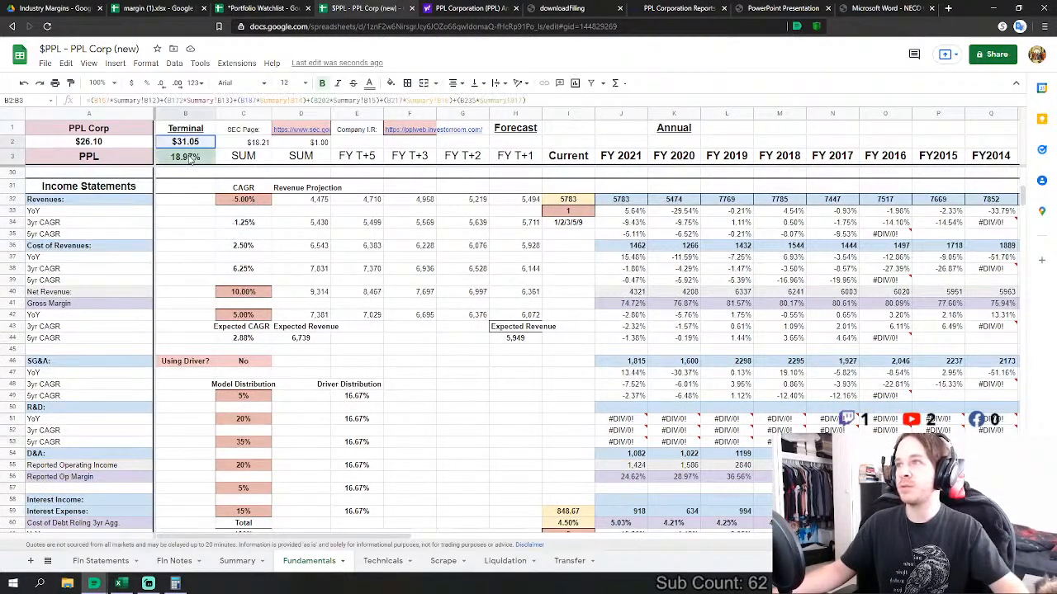
{"action": "scroll", "coordinate": [342, 284], "scroll_direction": "down", "scroll_amount": 6}
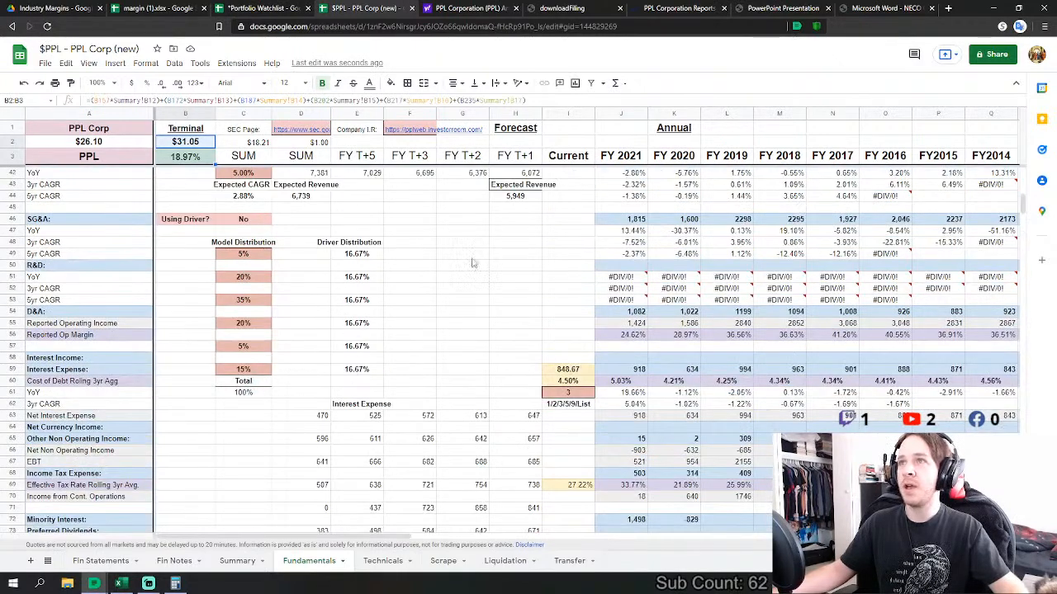
{"action": "scroll", "coordinate": [474, 264], "scroll_direction": "down", "scroll_amount": 5}
{"action": "scroll", "coordinate": [394, 171], "scroll_direction": "down", "scroll_amount": 3}
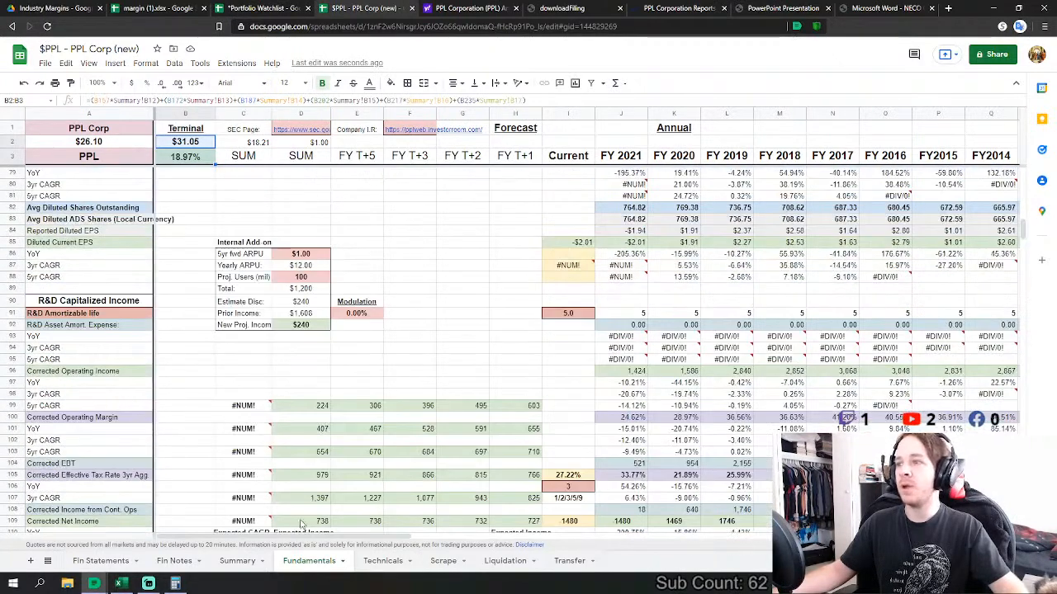
- Compare the 2021 income statement on the Fin Statements sheet with the Income Statements section on the Fundamentals sheet
{"action": "left_click", "coordinate": [102, 563]}
{"action": "left_click_drag", "start_coordinate": [594, 537], "coordinate": [79, 522]}
{"action": "scroll", "coordinate": [240, 405], "scroll_direction": "up", "scroll_amount": 4}
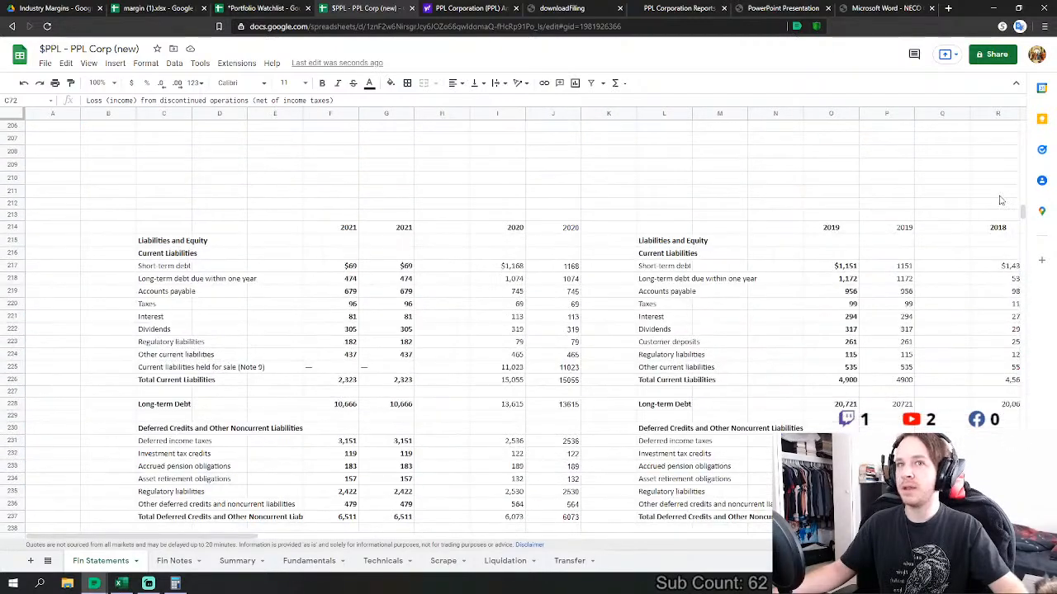
{"action": "left_click_drag", "start_coordinate": [1022, 214], "coordinate": [1023, 125]}
{"action": "scroll", "coordinate": [512, 277], "scroll_direction": "down", "scroll_amount": 2}
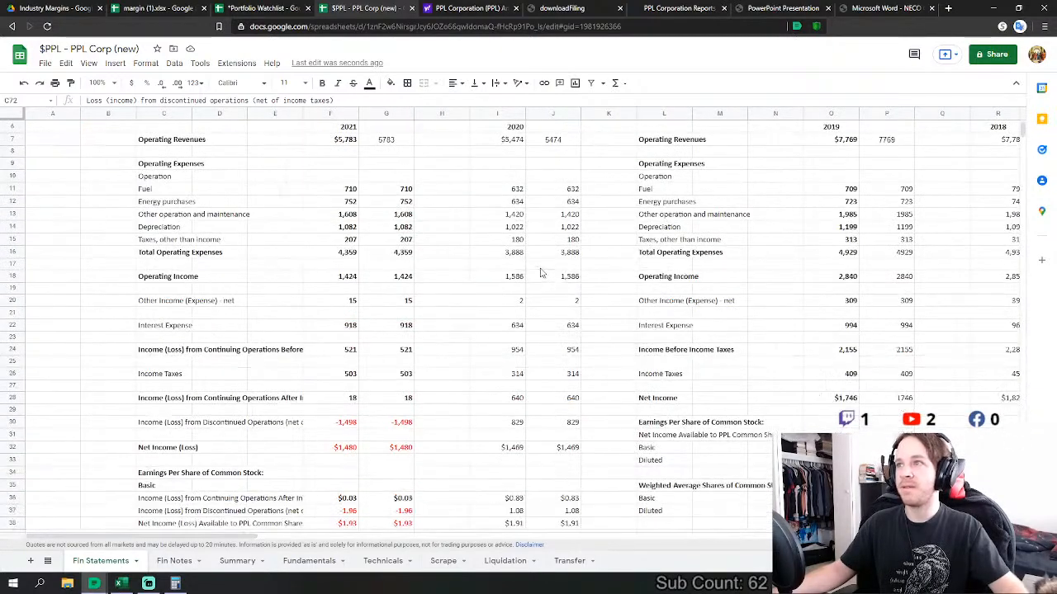
{"action": "scroll", "coordinate": [512, 277], "scroll_direction": "down", "scroll_amount": 1}
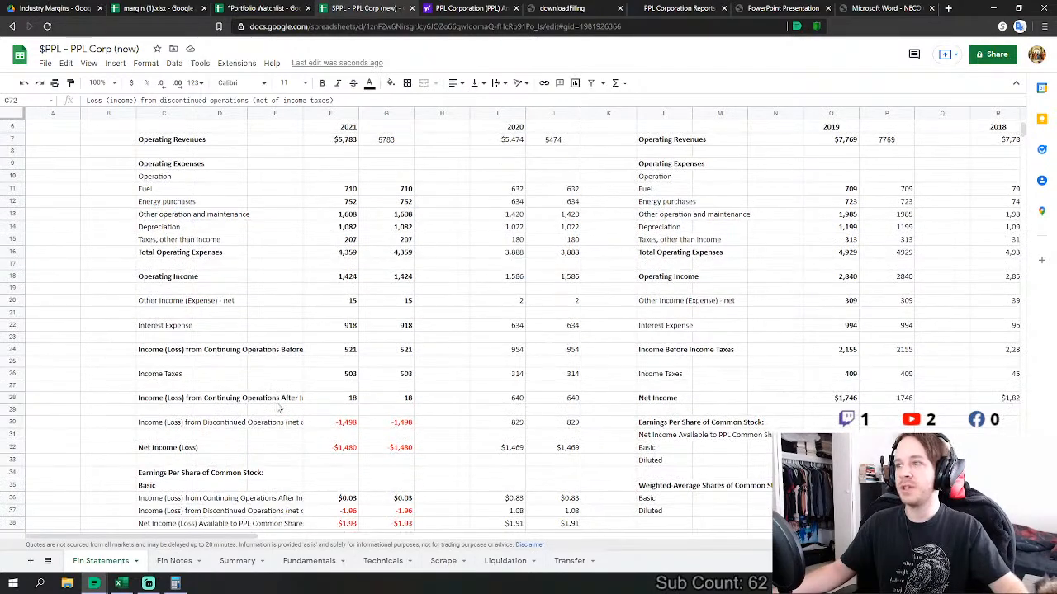
{"action": "left_click", "coordinate": [308, 561]}
{"action": "scroll", "coordinate": [793, 272], "scroll_direction": "down", "scroll_amount": 2}
{"action": "scroll", "coordinate": [949, 247], "scroll_direction": "up", "scroll_amount": 2}
{"action": "left_click_drag", "start_coordinate": [1024, 229], "coordinate": [1024, 170]}
{"action": "scroll", "coordinate": [586, 339], "scroll_direction": "down", "scroll_amount": 3}
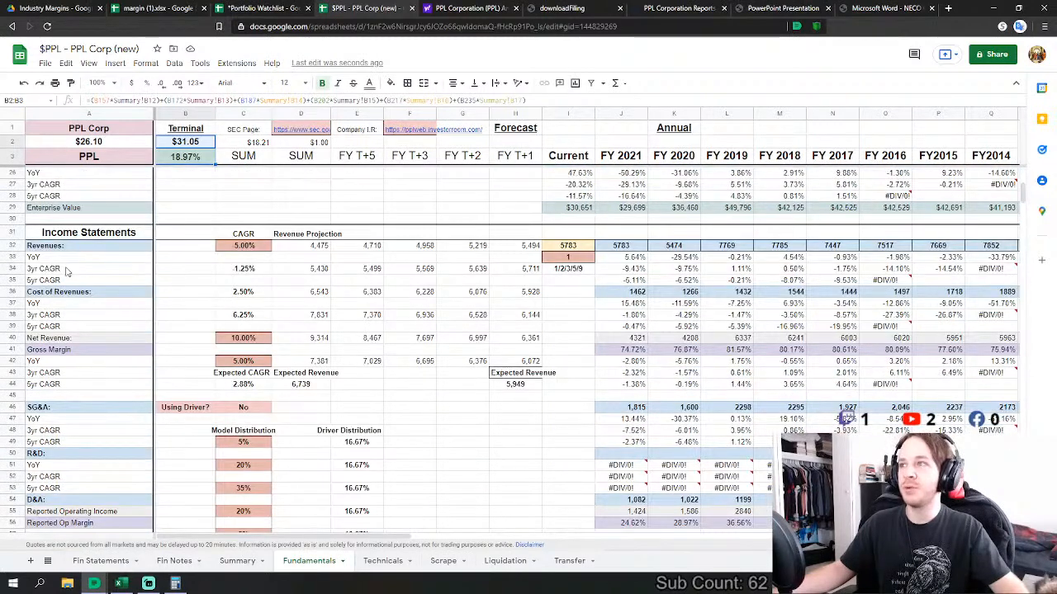
{"action": "scroll", "coordinate": [583, 399], "scroll_direction": "down", "scroll_amount": 2}
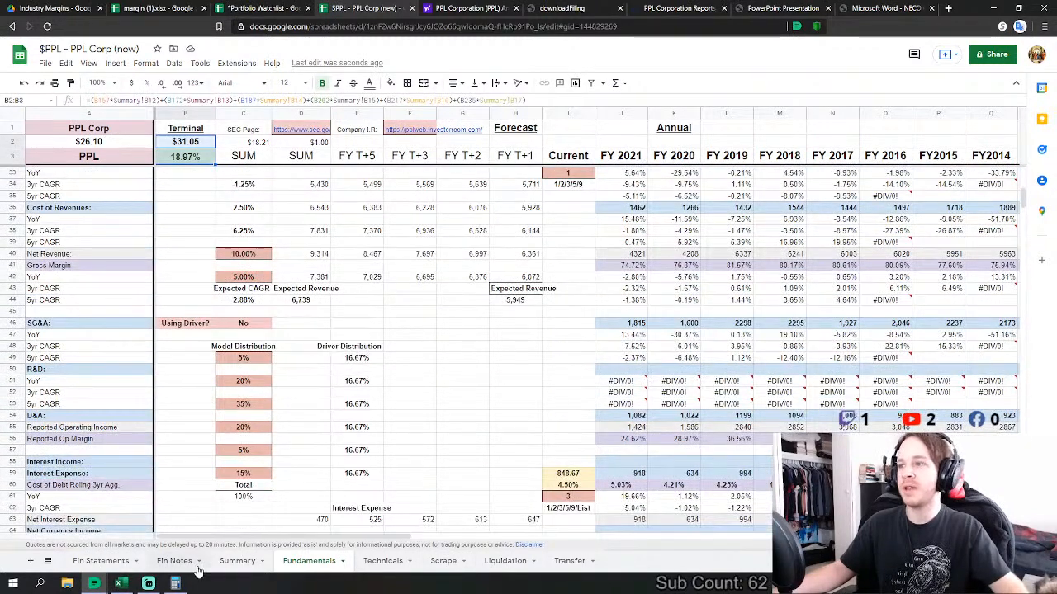
- Return to the Fin Statements sheet and select the 2021 after-tax income from continuing operations in cell G28
{"action": "left_click", "coordinate": [99, 561]}
{"action": "scroll", "coordinate": [151, 379], "scroll_direction": "up", "scroll_amount": 2}
{"action": "scroll", "coordinate": [167, 379], "scroll_direction": "down", "scroll_amount": 2}
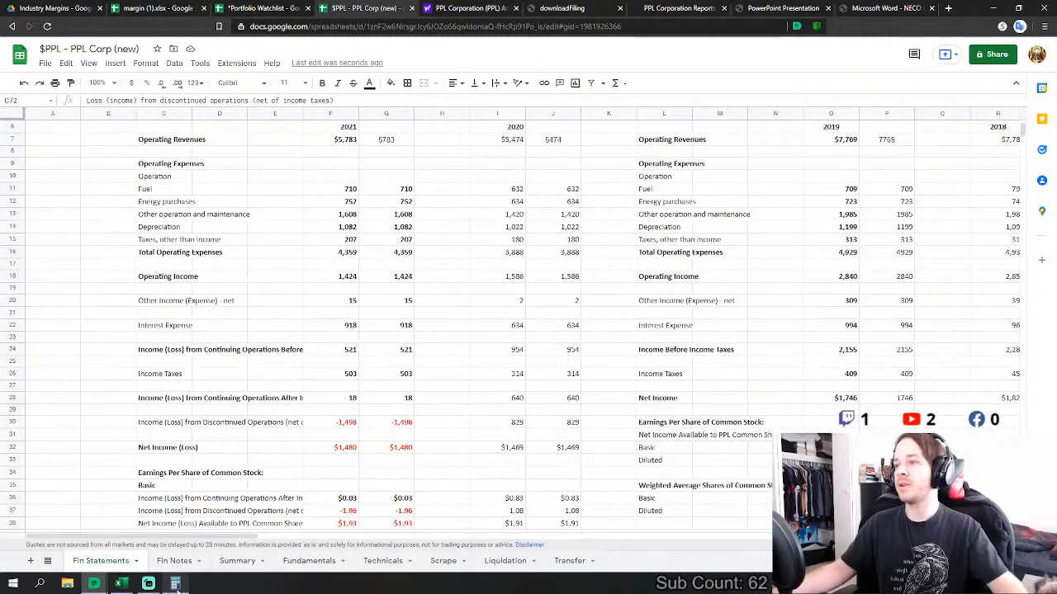
{"action": "scroll", "coordinate": [210, 406], "scroll_direction": "down", "scroll_amount": 2}
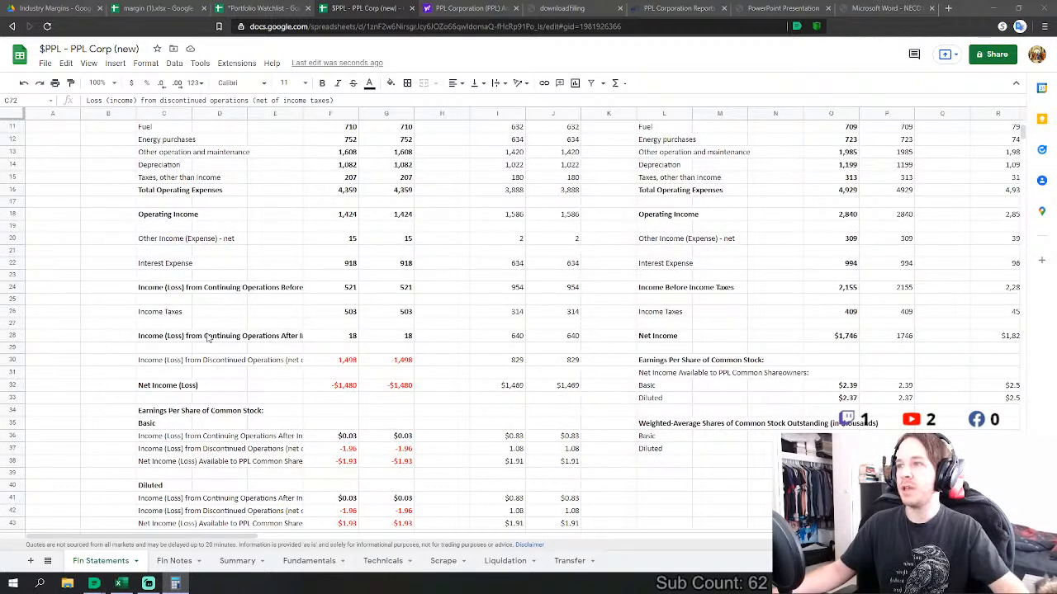
{"action": "left_click", "coordinate": [400, 338]}
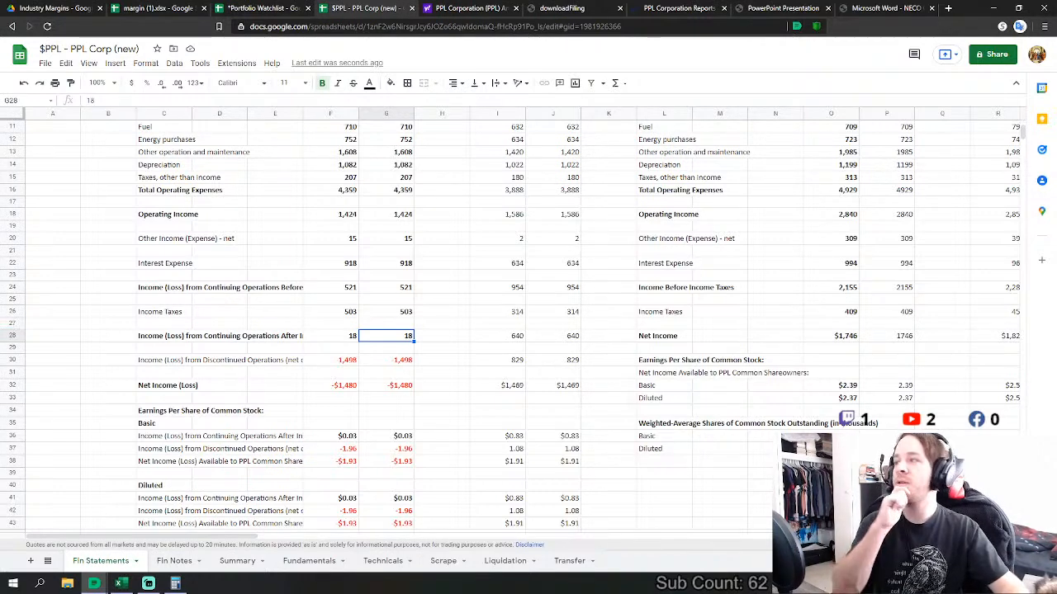
- Check the 2021 and 2020 income statements on the Fin Statements sheet alongside the calculator's running sum
{"action": "key", "text": "alt+Tab"}
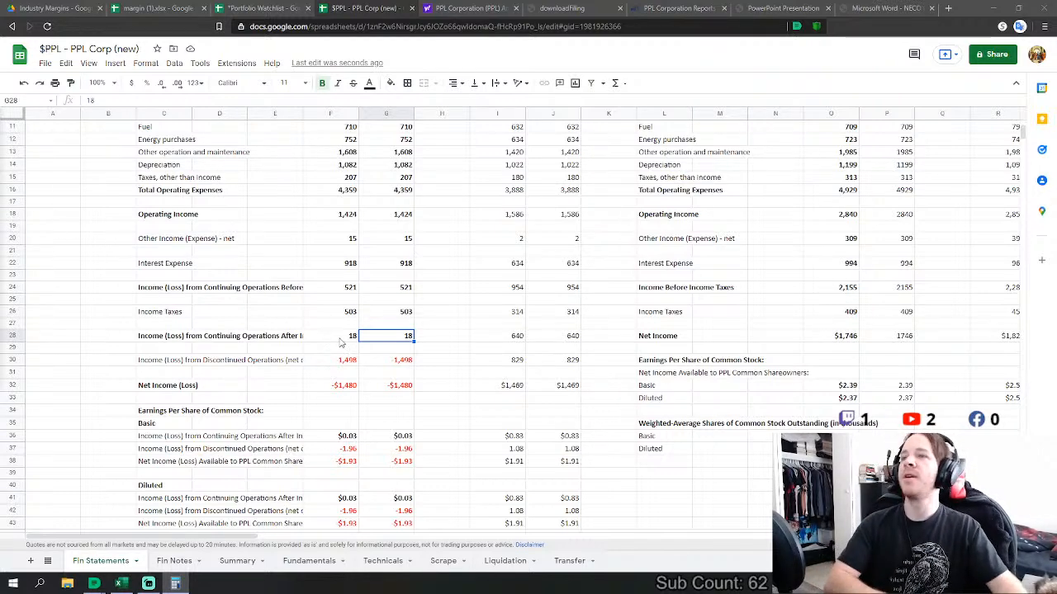
{"action": "scroll", "coordinate": [396, 355], "scroll_direction": "up", "scroll_amount": 2}
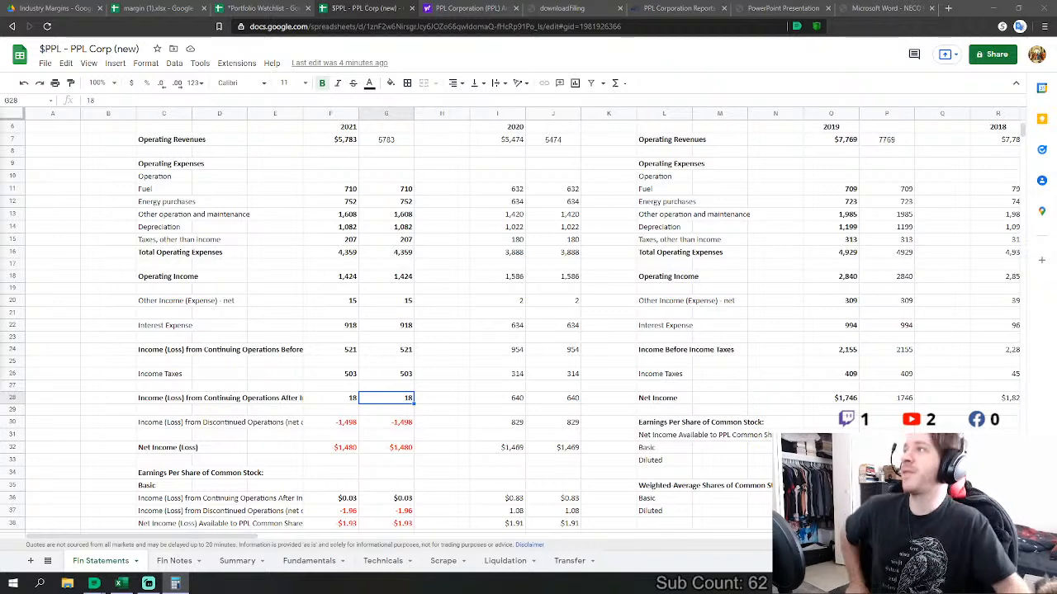
{"action": "left_click_drag", "start_coordinate": [0, 120], "coordinate": [393, 212]}
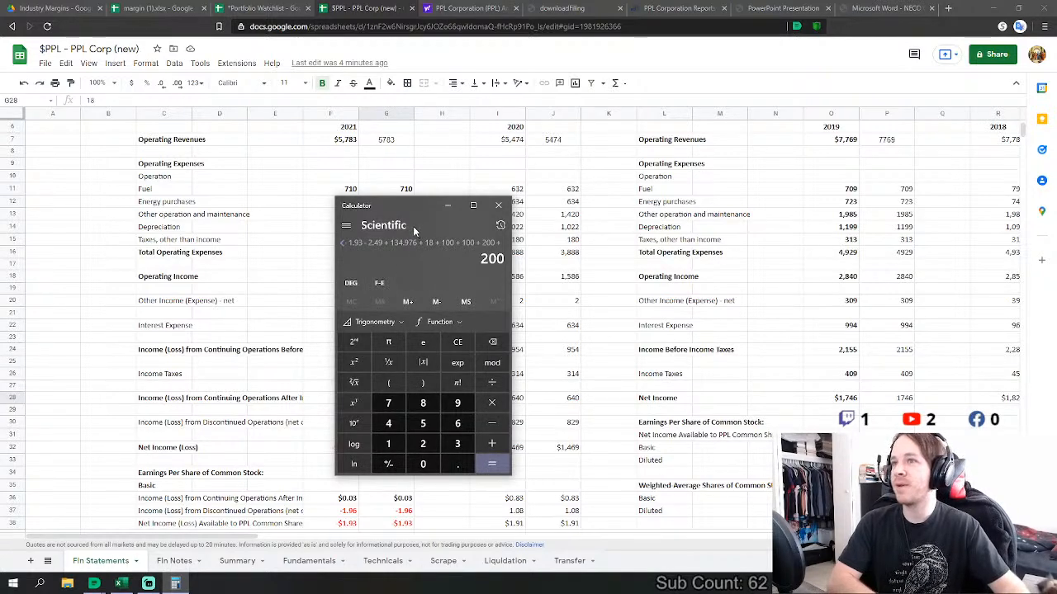
{"action": "left_click_drag", "start_coordinate": [408, 207], "coordinate": [0, 184]}
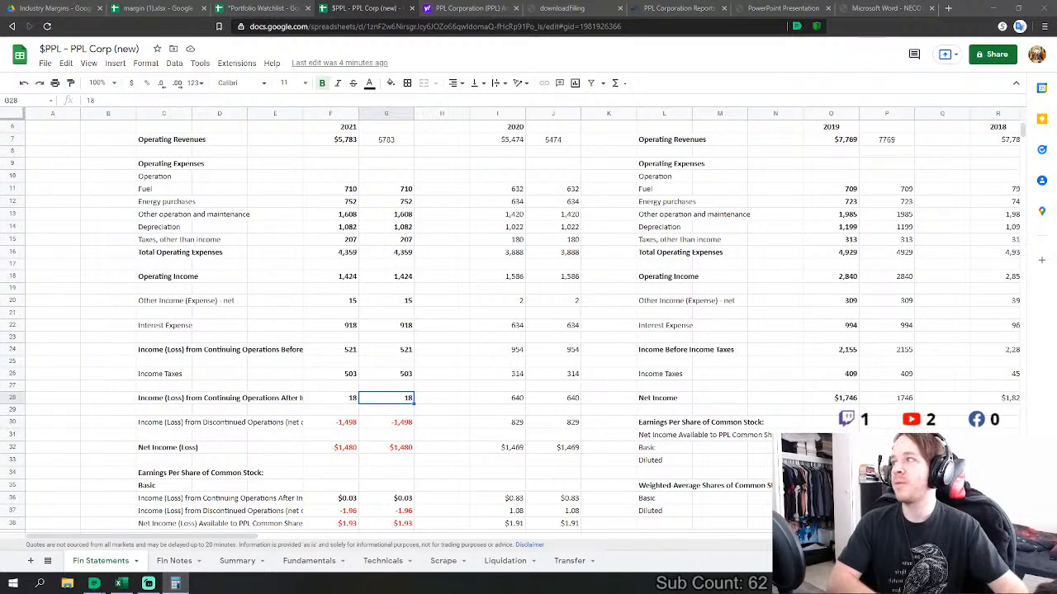
{"action": "scroll", "coordinate": [339, 241], "scroll_direction": "up", "scroll_amount": 1}
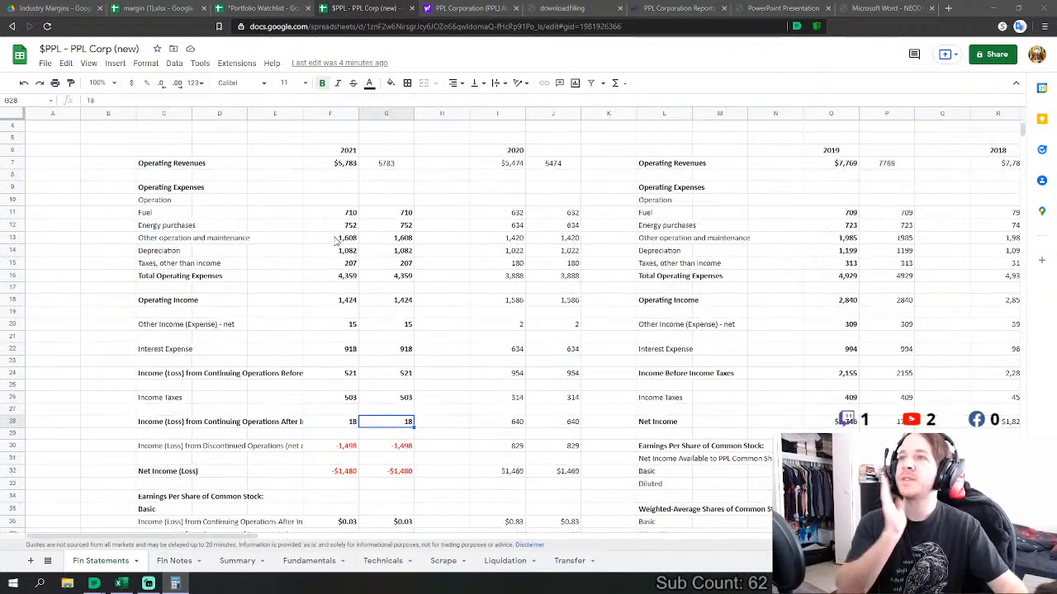
{"action": "scroll", "coordinate": [363, 256], "scroll_direction": "down", "scroll_amount": 1}
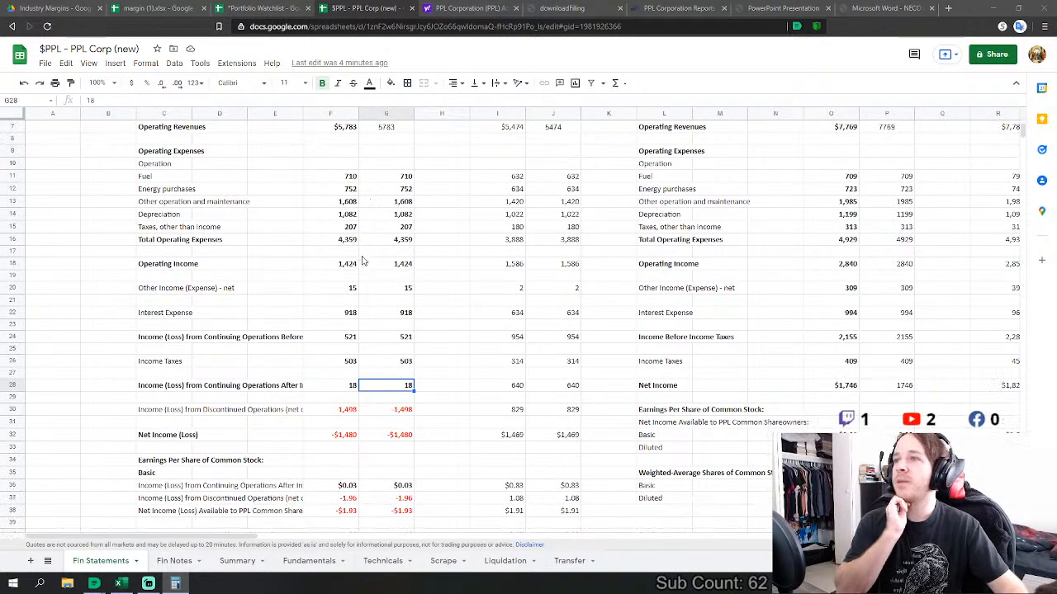
{"action": "scroll", "coordinate": [408, 272], "scroll_direction": "up", "scroll_amount": 2}
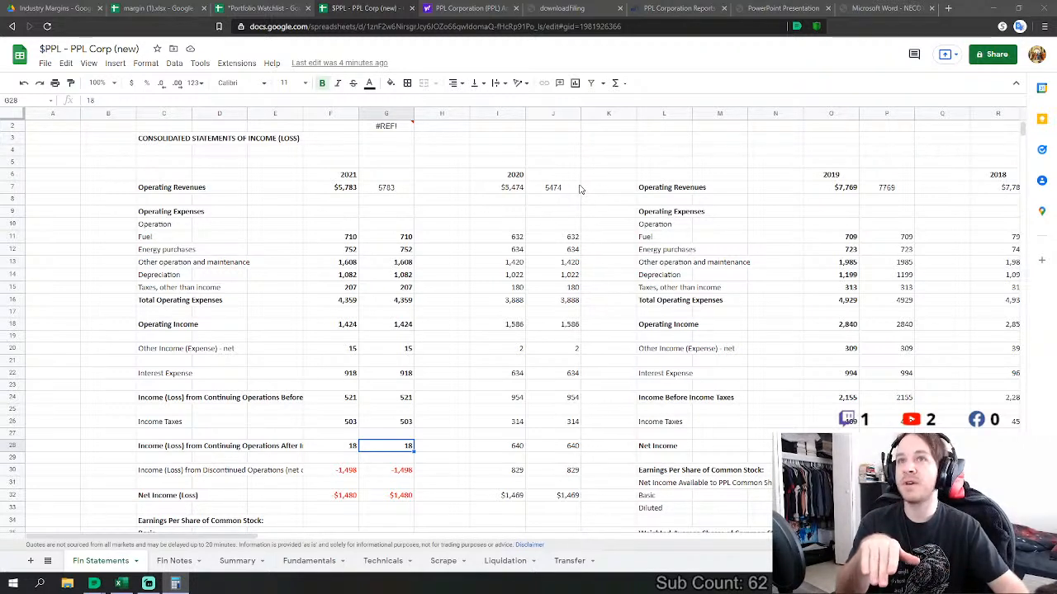
- Open the Narragansett Electric Company financial report and review its Statements of Income for 2021, 2020 and 2019
{"action": "left_click", "coordinate": [887, 8]}
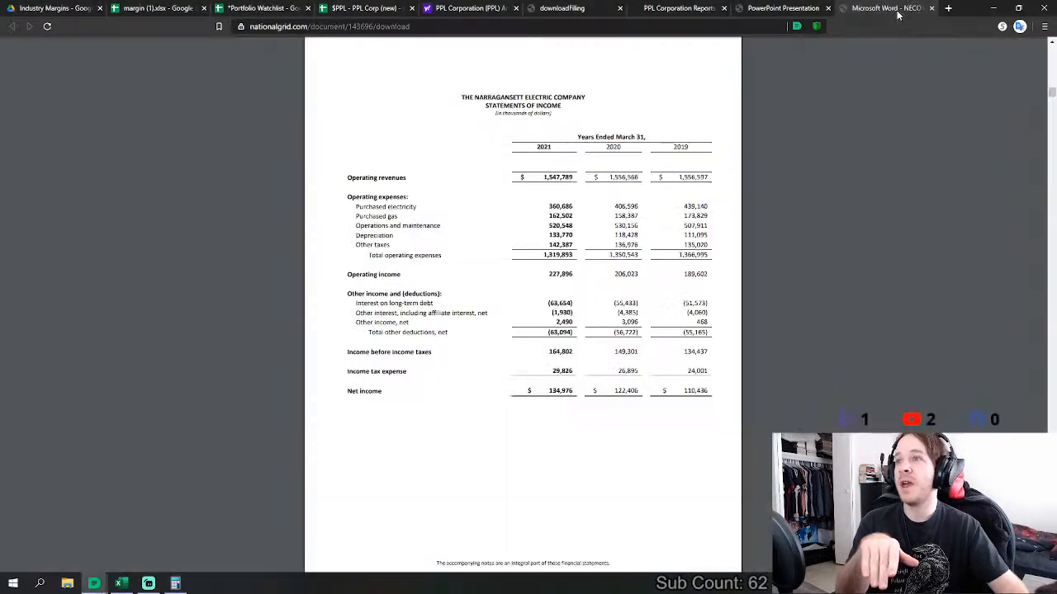
{"action": "scroll", "coordinate": [468, 205], "scroll_direction": "up", "scroll_amount": 1}
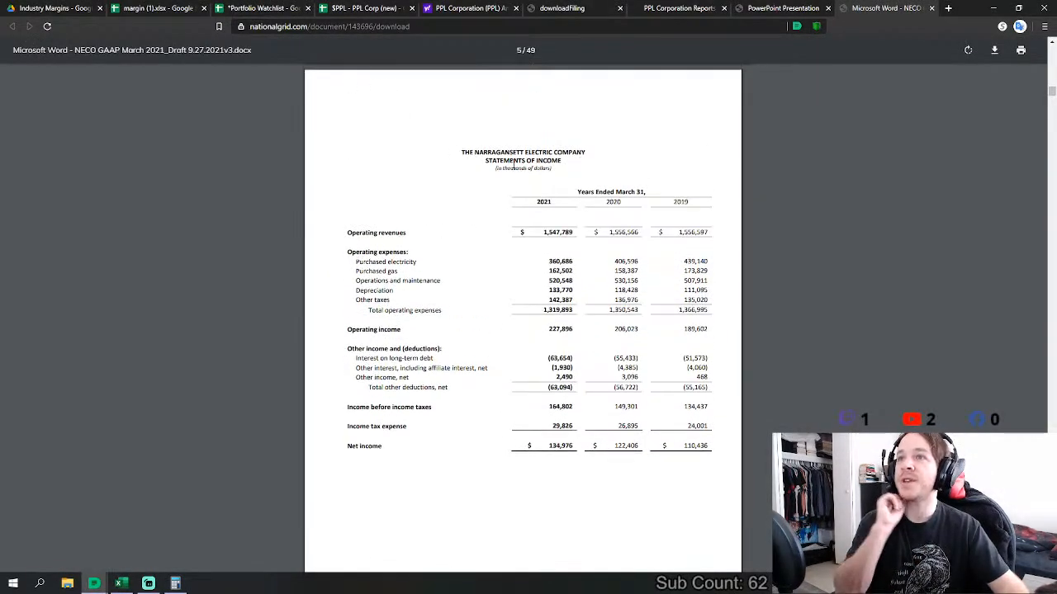
{"action": "scroll", "coordinate": [578, 248], "scroll_direction": "up", "scroll_amount": 1}
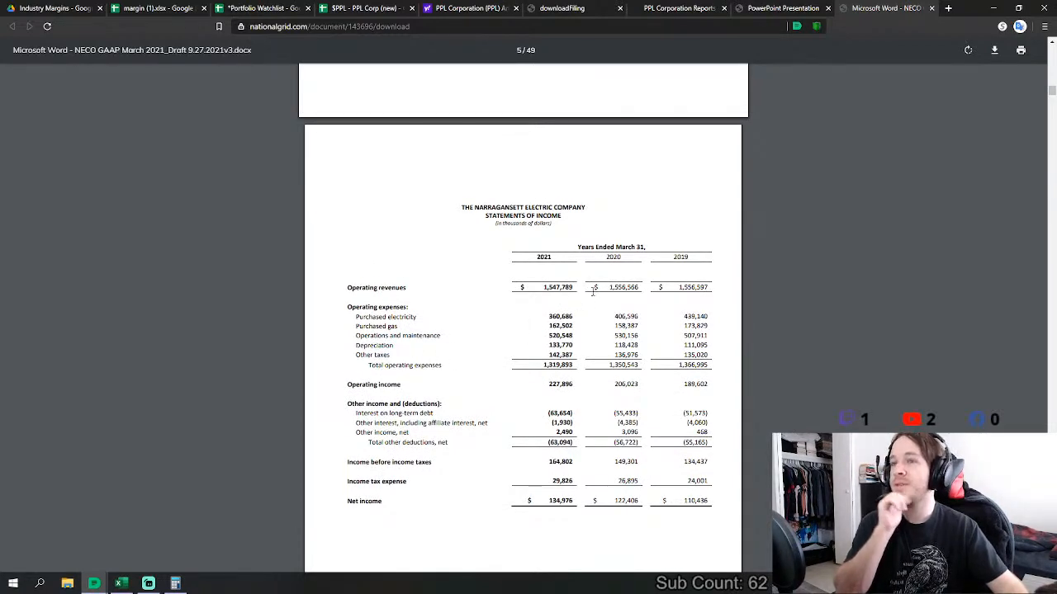
{"action": "scroll", "coordinate": [593, 290], "scroll_direction": "down", "scroll_amount": 2}
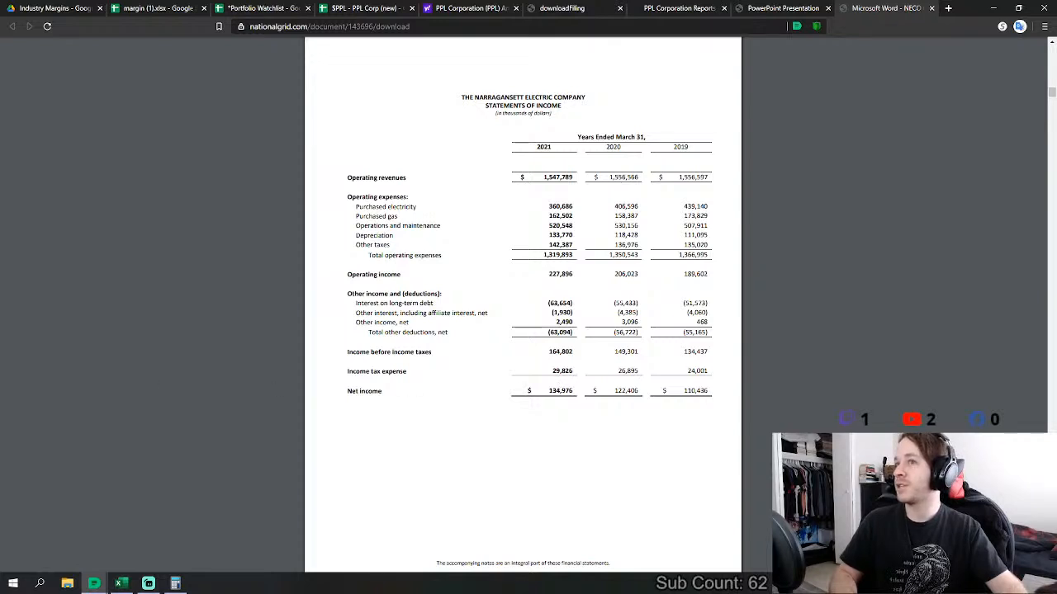
- Evaluate the calculator sum ending in 134.976 + 18 + 100 + 100 + 200 + 200 beside the Narragansett income statement, and move the calculator aside
{"action": "left_click_drag", "start_coordinate": [0, 136], "coordinate": [159, 135]}
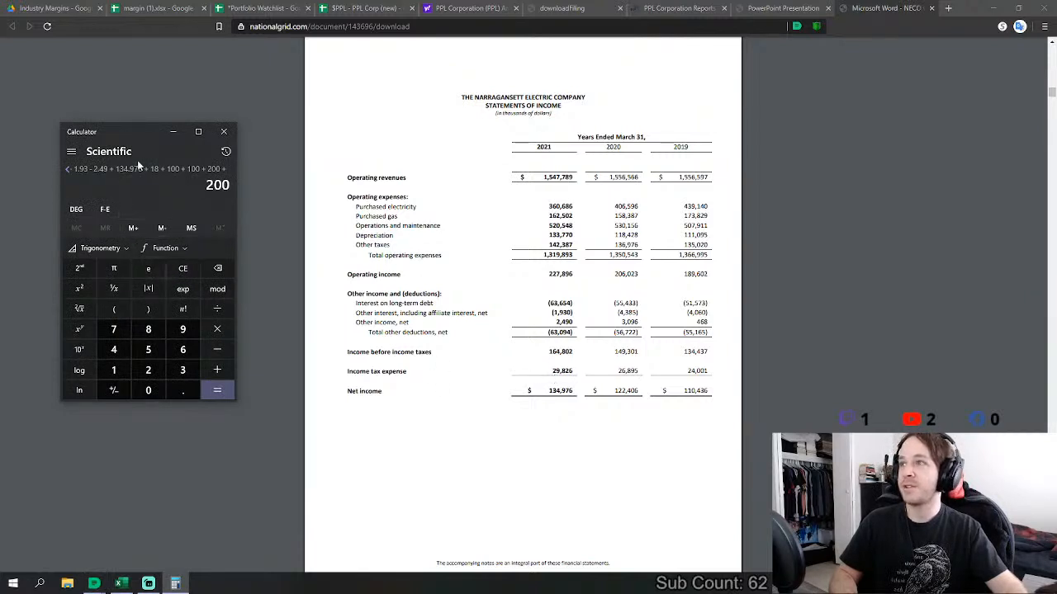
{"action": "left_click_drag", "start_coordinate": [130, 135], "coordinate": [79, 177]}
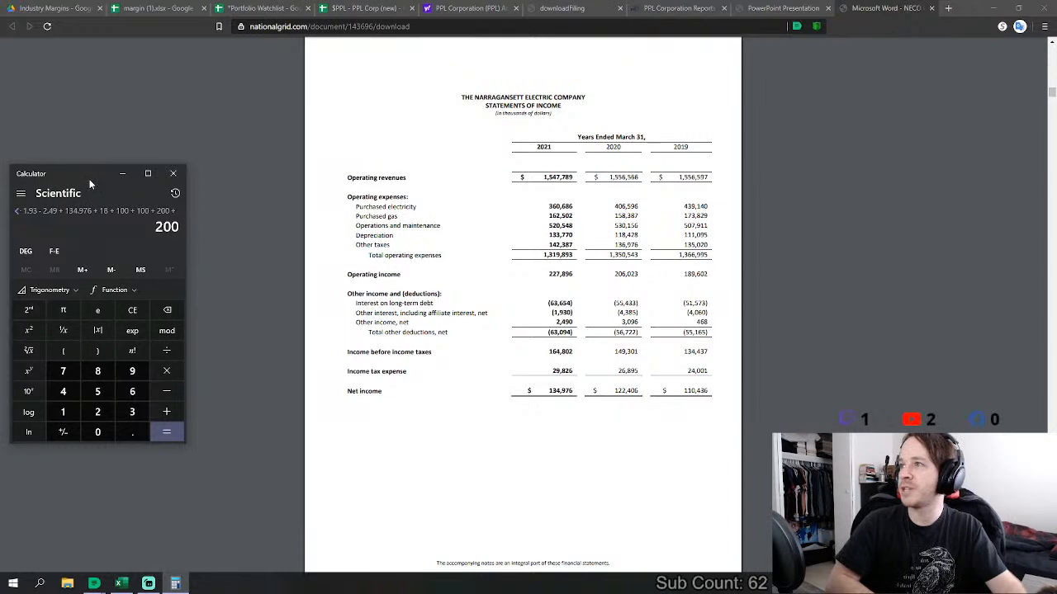
{"action": "left_click_drag", "start_coordinate": [71, 185], "coordinate": [187, 163]}
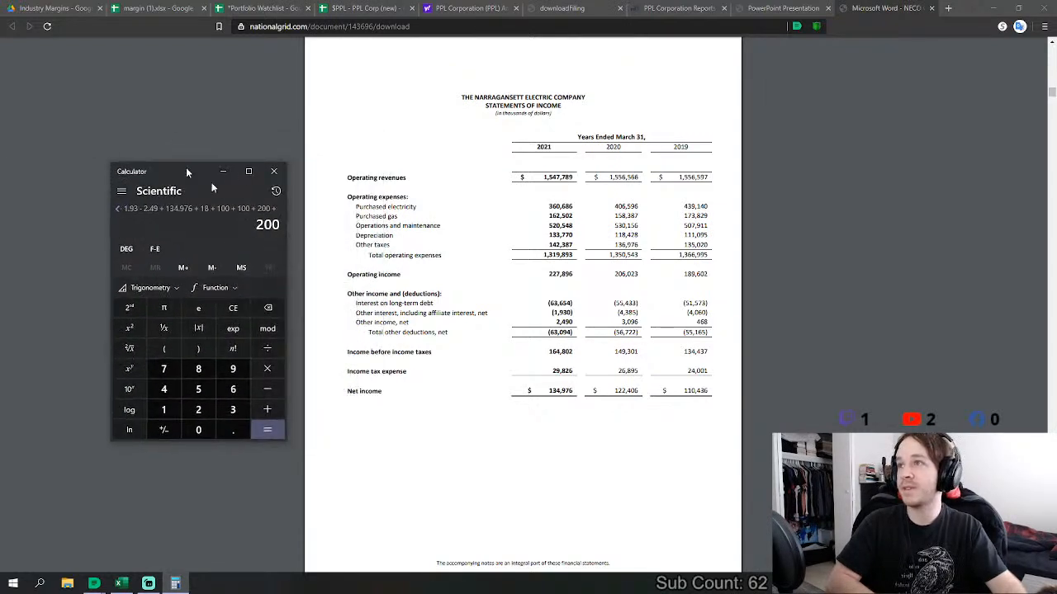
{"action": "left_click", "coordinate": [267, 430]}
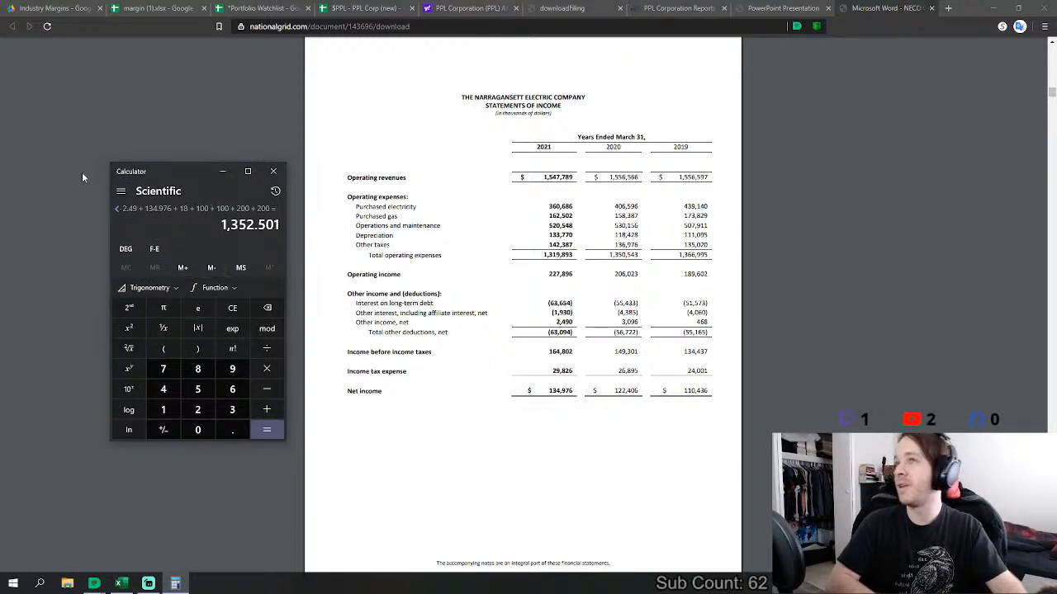
{"action": "left_click_drag", "start_coordinate": [170, 171], "coordinate": [0, 177]}
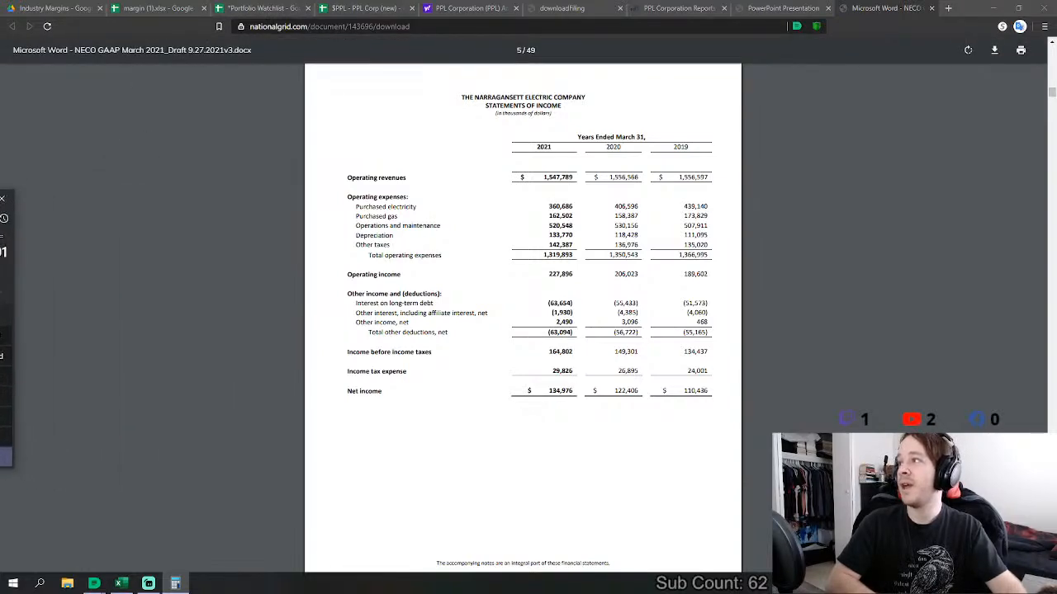
- Return to the PPL spreadsheet's Fundamentals sheet and compare the calculator total with the reported net income rows
{"action": "left_click", "coordinate": [354, 7]}
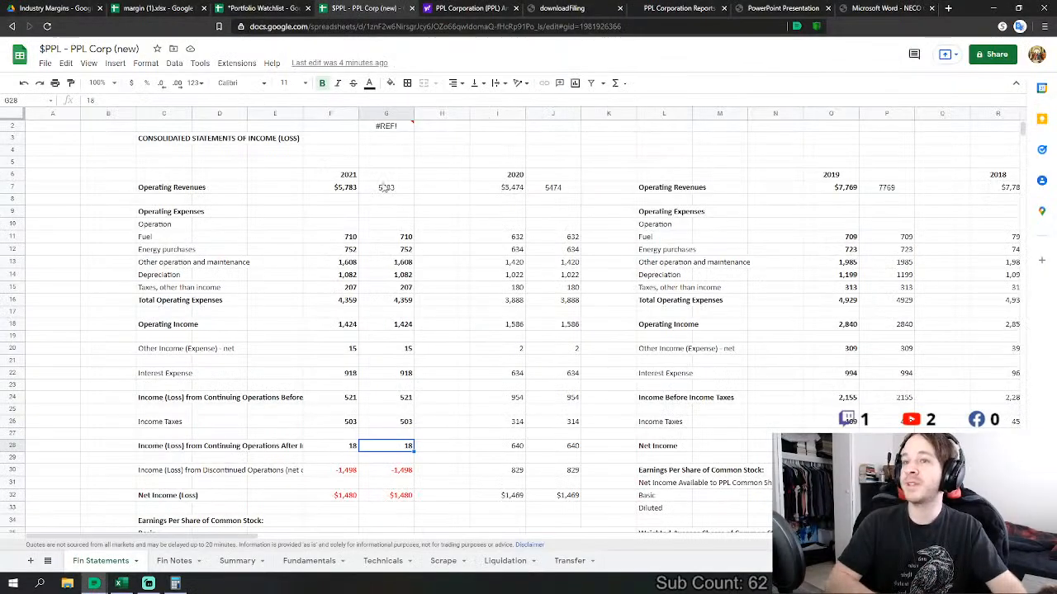
{"action": "left_click", "coordinate": [319, 562]}
{"action": "scroll", "coordinate": [554, 447], "scroll_direction": "down", "scroll_amount": 8}
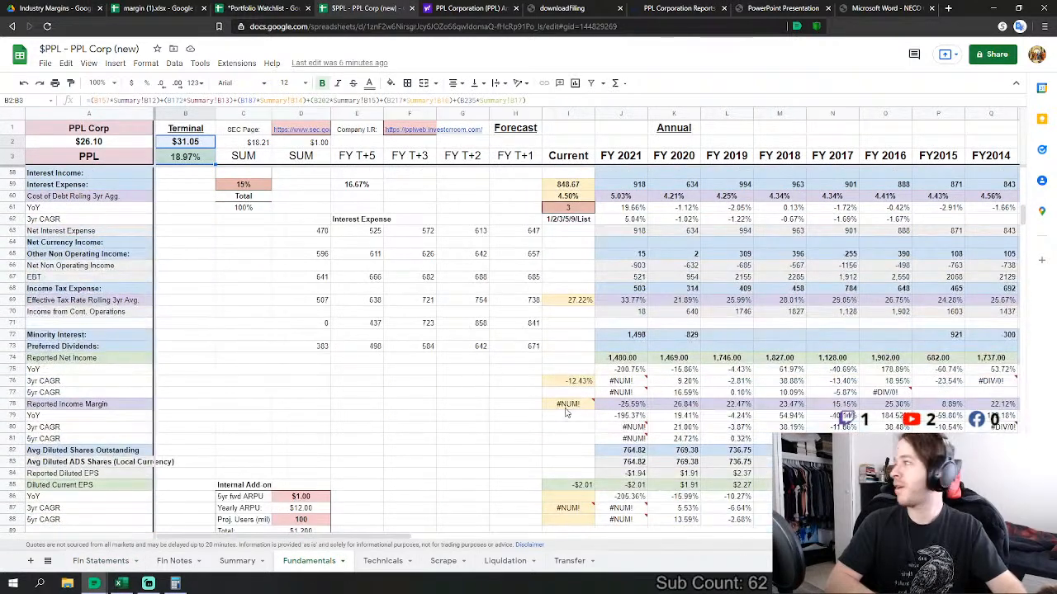
{"action": "left_click_drag", "start_coordinate": [0, 198], "coordinate": [195, 203]}
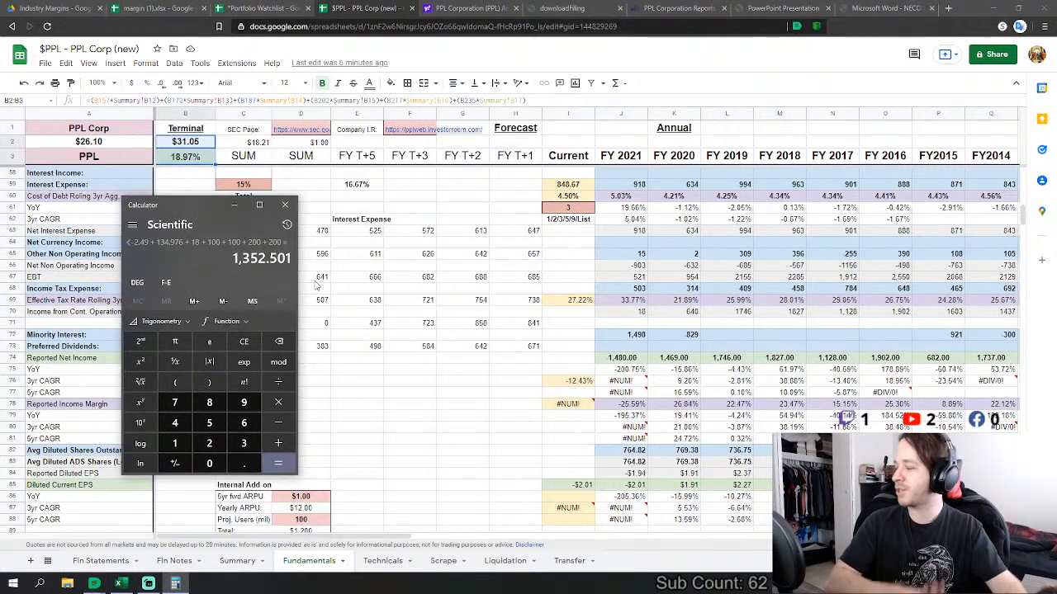
{"action": "left_click_drag", "start_coordinate": [195, 217], "coordinate": [273, 227]}
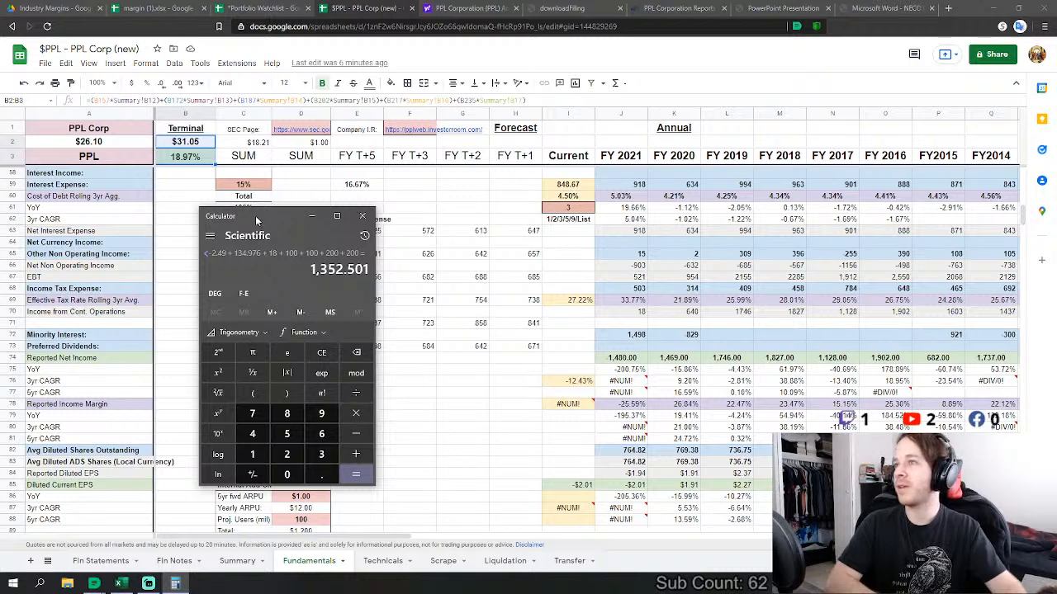
{"action": "left_click_drag", "start_coordinate": [258, 215], "coordinate": [0, 156]}
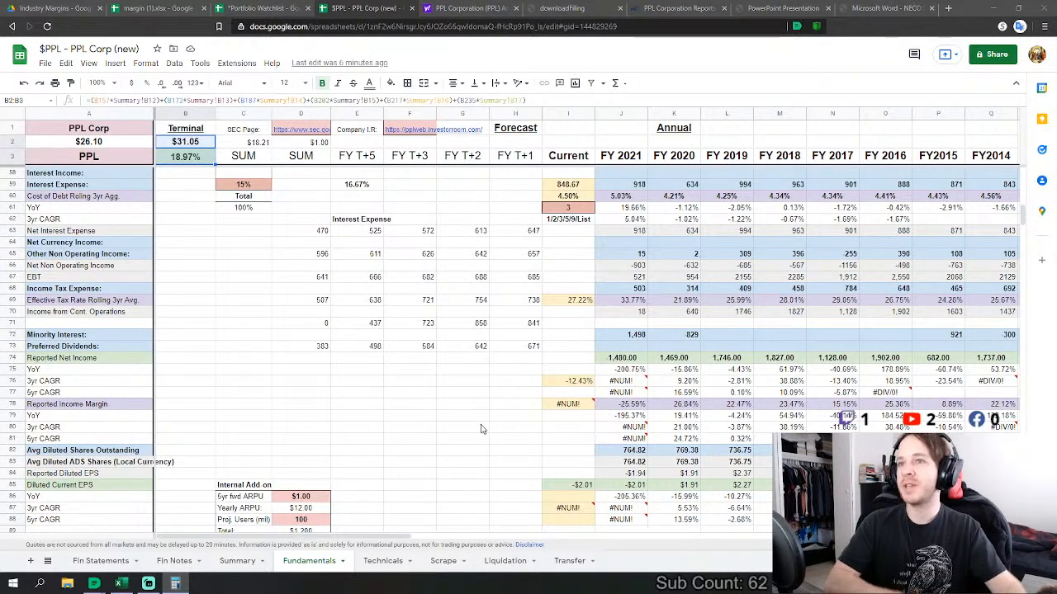
- Compare PPL's revenues and revenue projections on the Fundamentals sheet with Narragansett Electric's operating revenues, and recheck the calculator total
{"action": "scroll", "coordinate": [479, 426], "scroll_direction": "up", "scroll_amount": 3}
{"action": "scroll", "coordinate": [480, 426], "scroll_direction": "up", "scroll_amount": 5}
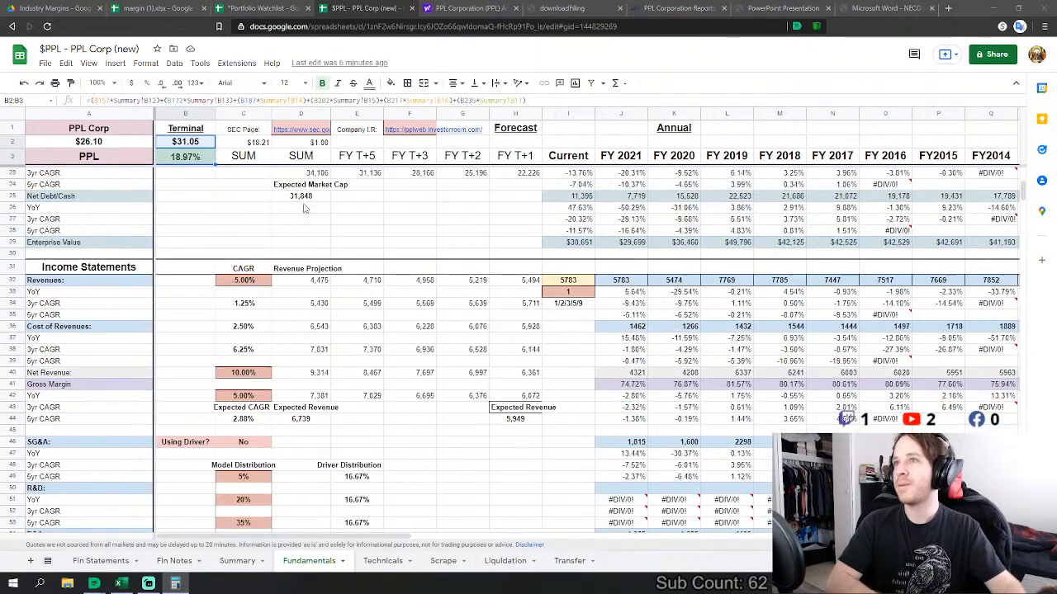
{"action": "left_click", "coordinate": [859, 8]}
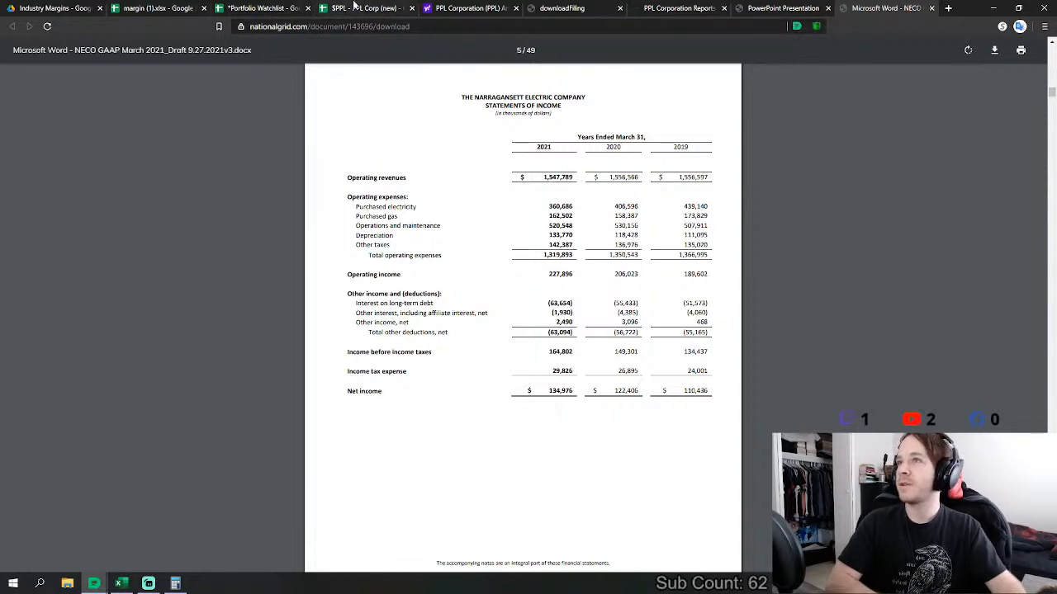
{"action": "left_click", "coordinate": [355, 8]}
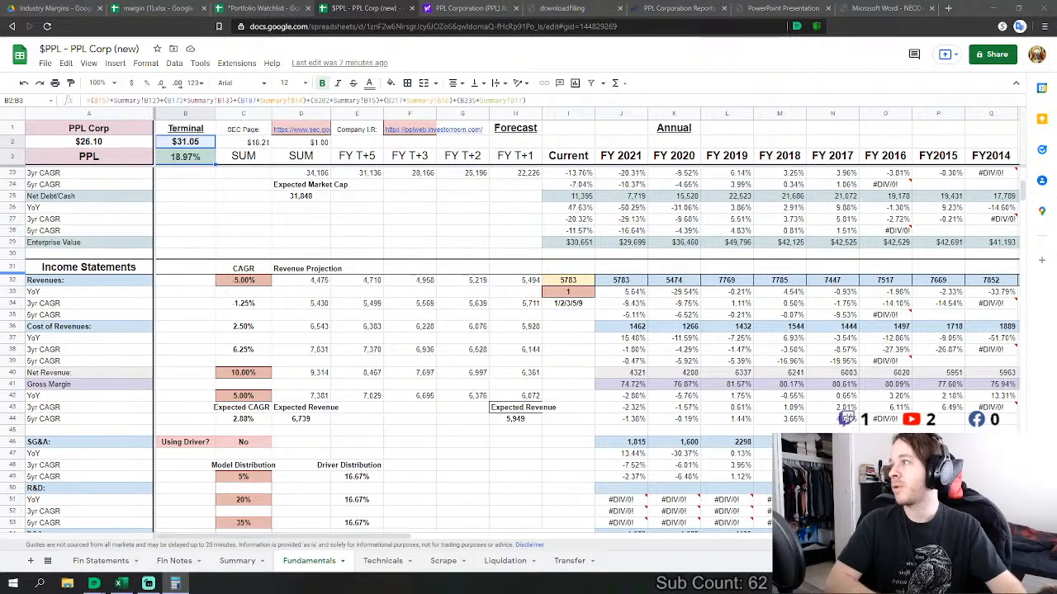
{"action": "left_click", "coordinate": [175, 583]}
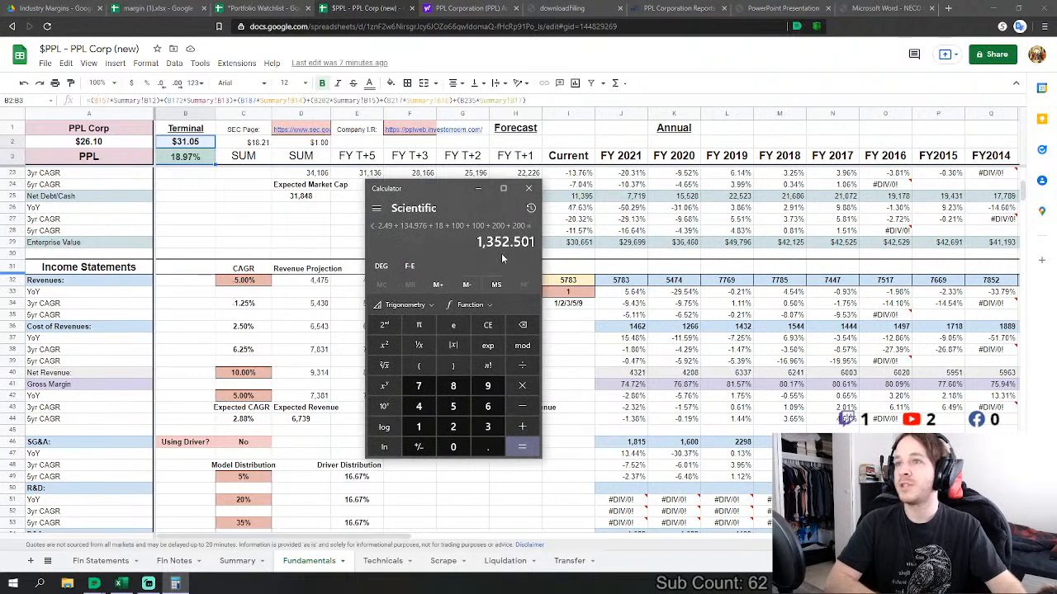
{"action": "left_click", "coordinate": [477, 188]}
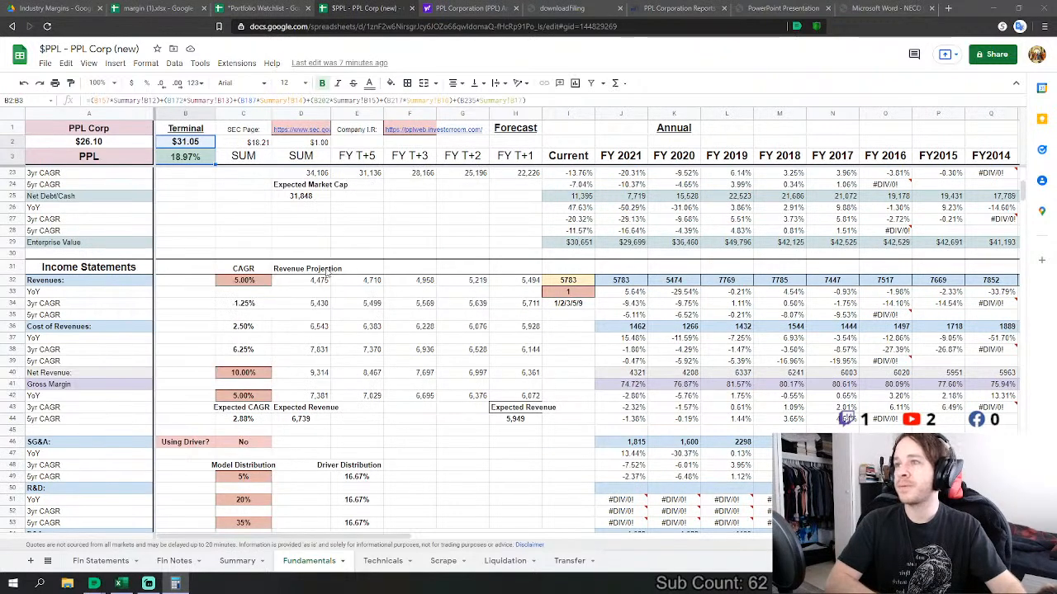
- Inspect the revenue projection's CAGR assumptions in cells C32 and C40
{"action": "scroll", "coordinate": [252, 365], "scroll_direction": "down", "scroll_amount": 1}
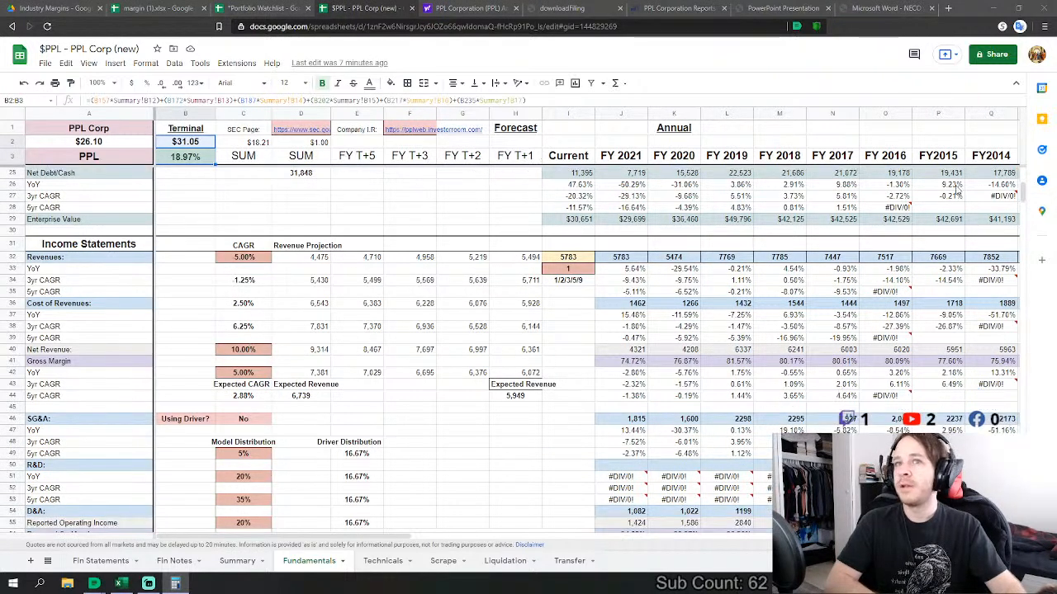
{"action": "left_click", "coordinate": [243, 257]}
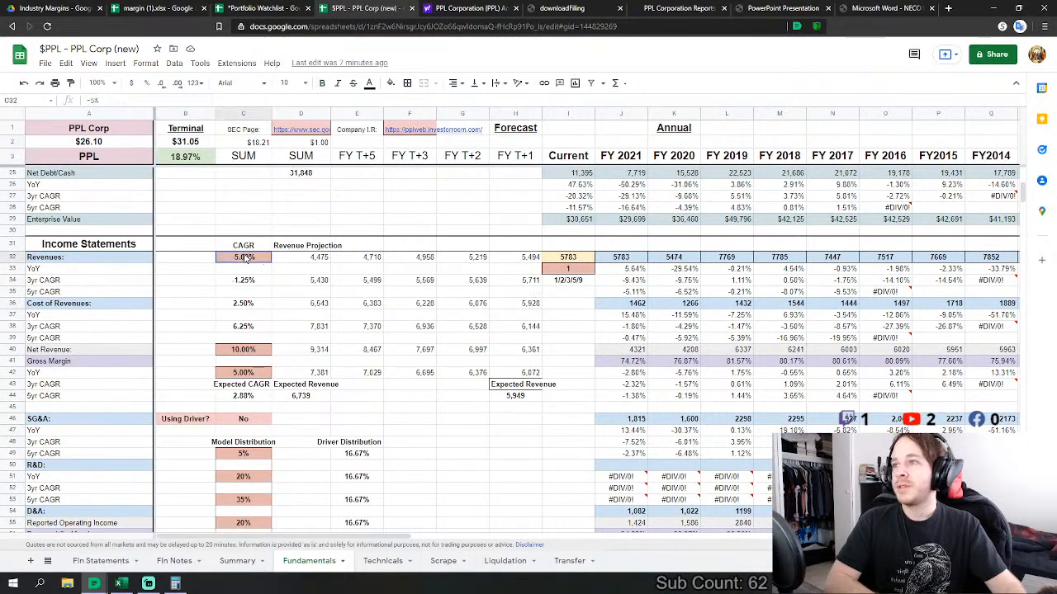
{"action": "left_click", "coordinate": [252, 350]}
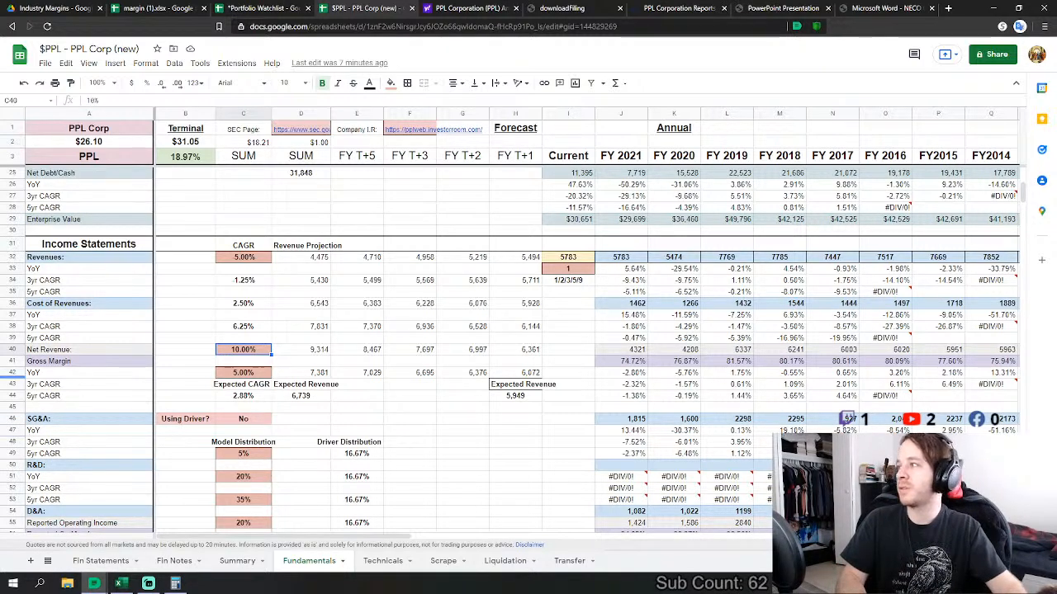
- Calculate 7300 × (1.05^4) in the calculator and move its window aside to compare the result with the revenue projections
{"action": "key", "text": "alt+Tab"}
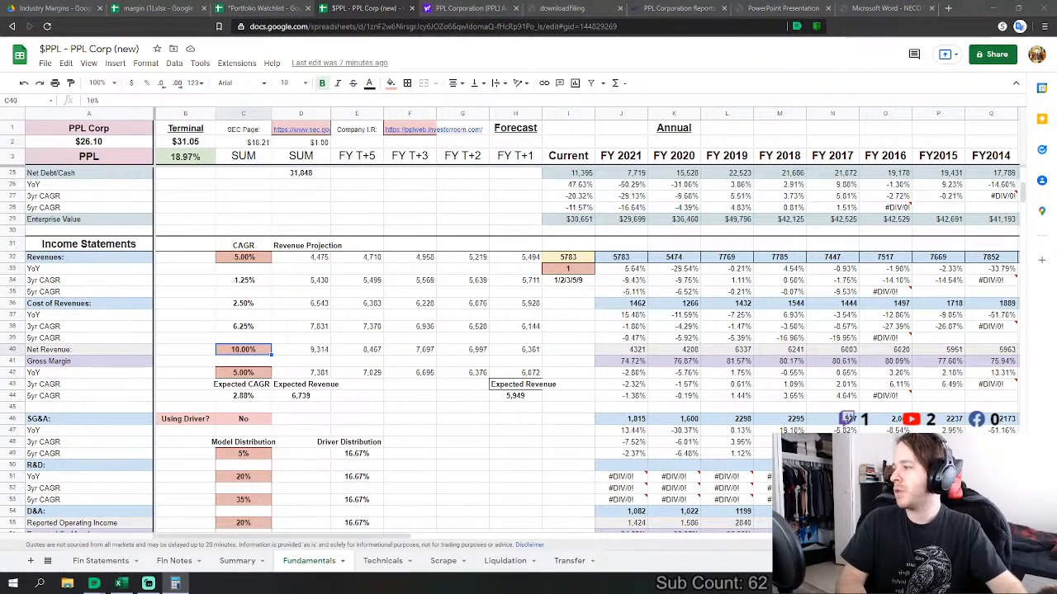
{"action": "left_click_drag", "start_coordinate": [2, 212], "coordinate": [162, 167]}
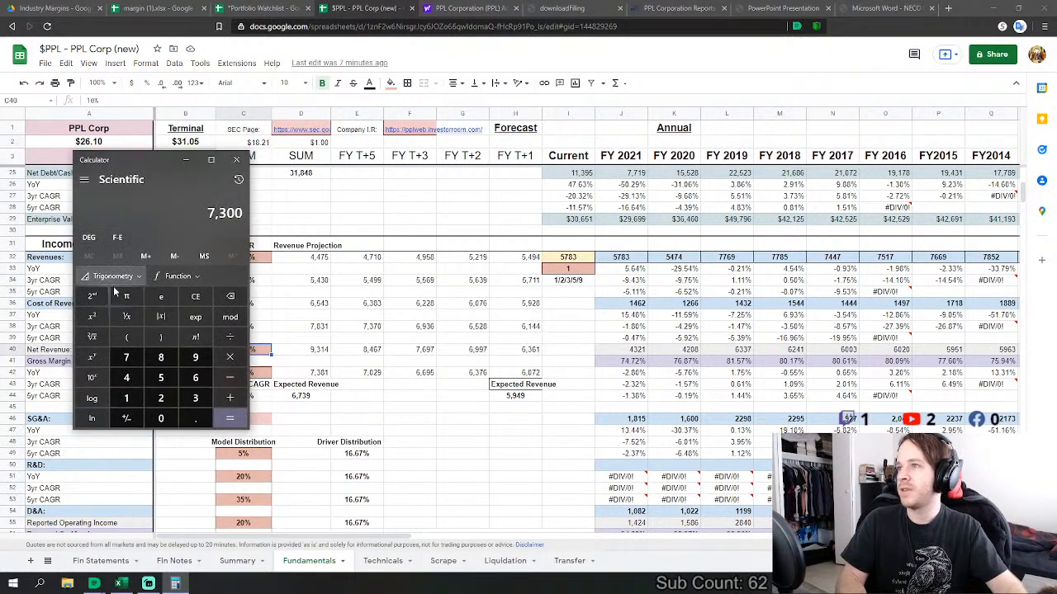
{"action": "left_click", "coordinate": [229, 357]}
{"action": "left_click", "coordinate": [128, 339]}
{"action": "left_click", "coordinate": [126, 398]}
{"action": "left_click", "coordinate": [198, 417]}
{"action": "left_click", "coordinate": [161, 418]}
{"action": "left_click", "coordinate": [161, 377]}
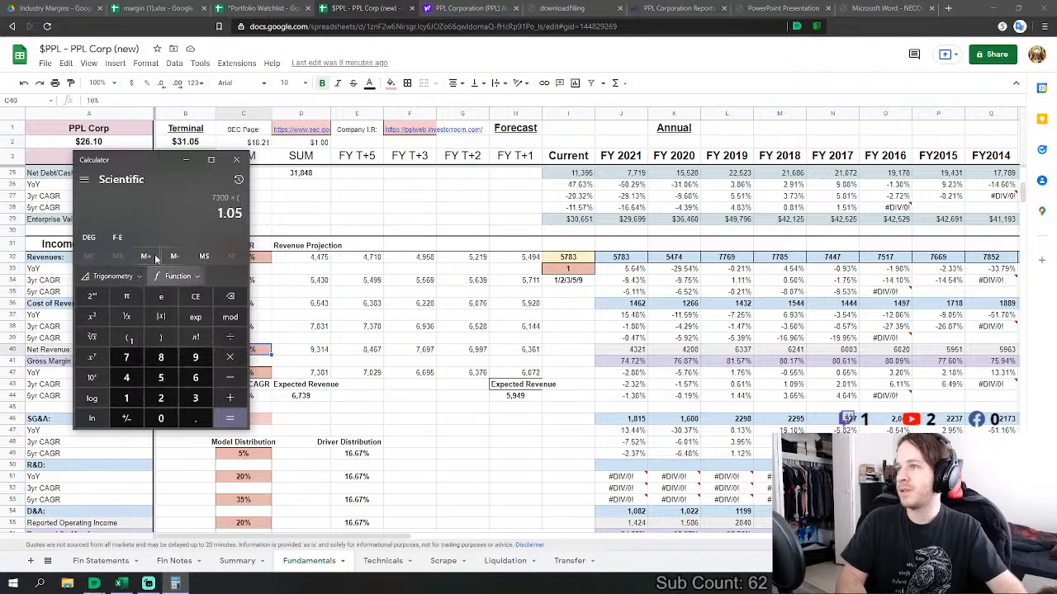
{"action": "left_click", "coordinate": [92, 357]}
{"action": "left_click", "coordinate": [120, 379]}
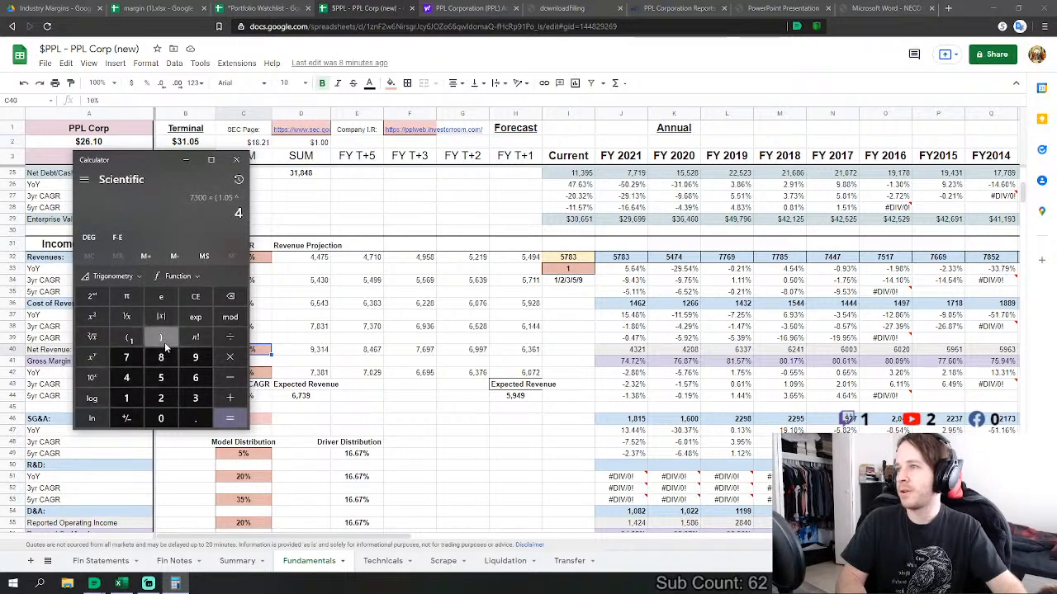
{"action": "left_click", "coordinate": [164, 342]}
{"action": "left_click", "coordinate": [228, 420]}
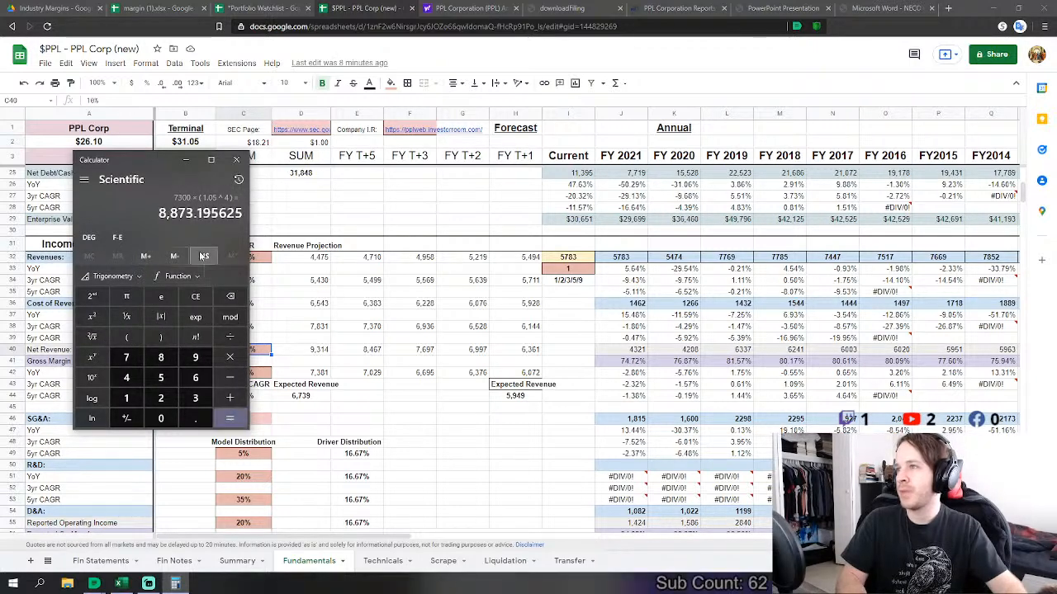
{"action": "left_click_drag", "start_coordinate": [154, 165], "coordinate": [0, 178]}
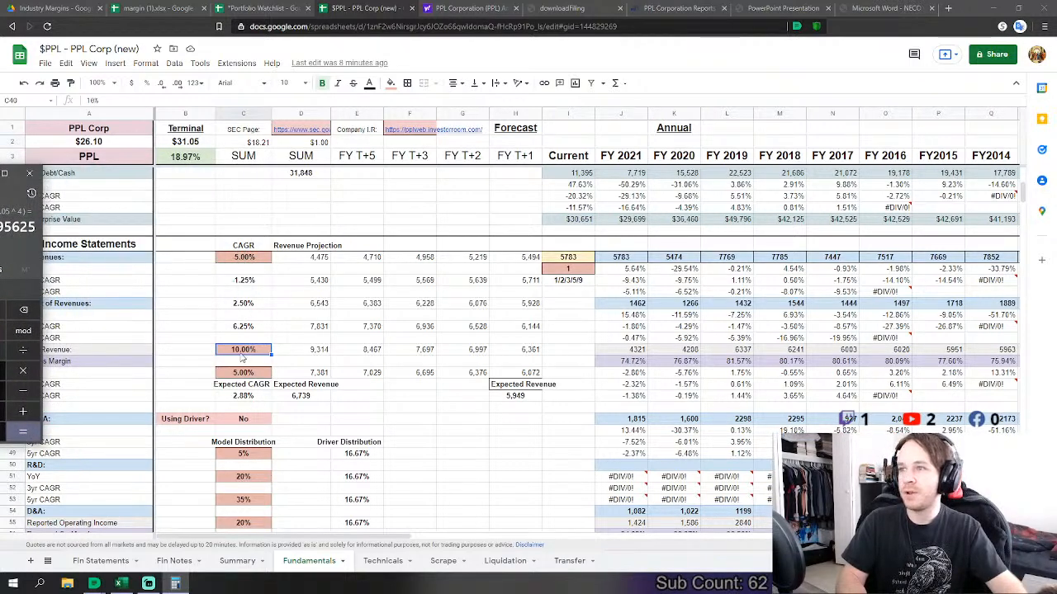
- Try a 9% CAGR in cell C40 of the revenue projection and compare the projected revenue with the calculator result
{"action": "left_click", "coordinate": [243, 351]}
{"action": "type", "text": "9%"}
{"action": "key", "text": "Return"}
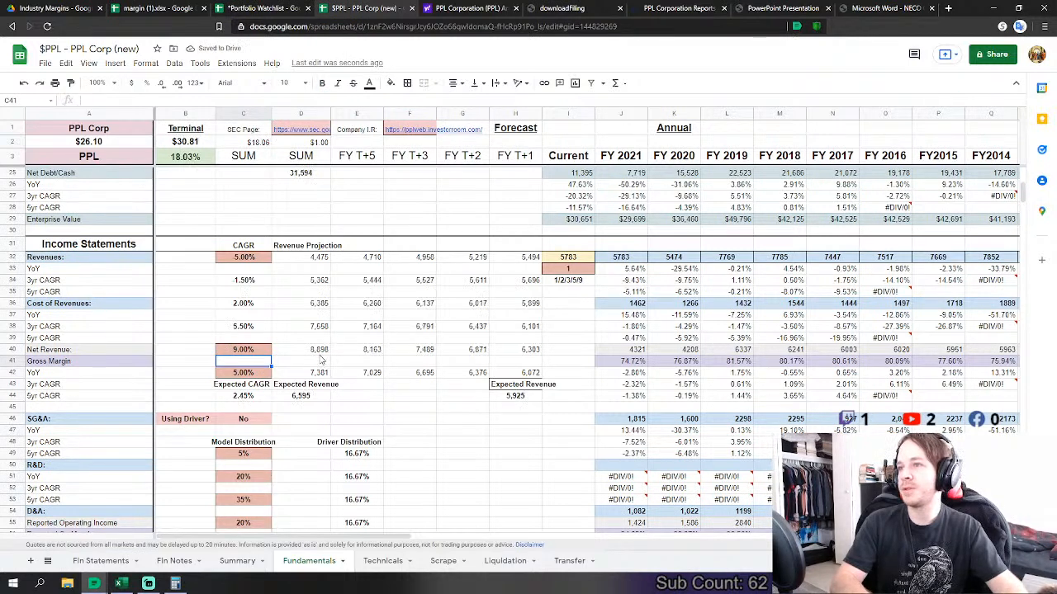
{"action": "left_click", "coordinate": [247, 353]}
{"action": "left_click_drag", "start_coordinate": [0, 178], "coordinate": [219, 408]}
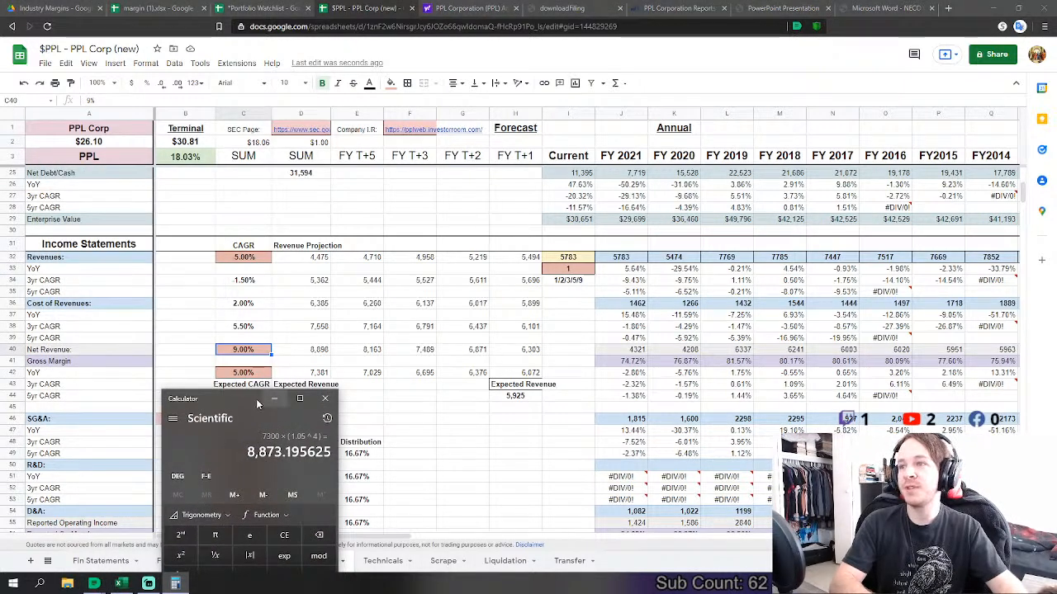
- Set the CAGR in C40 to 10%, recheck the projection against the calculator result, and close the calculator
{"action": "left_click", "coordinate": [253, 356]}
{"action": "type", "text": "10"}
{"action": "key", "text": "Return"}
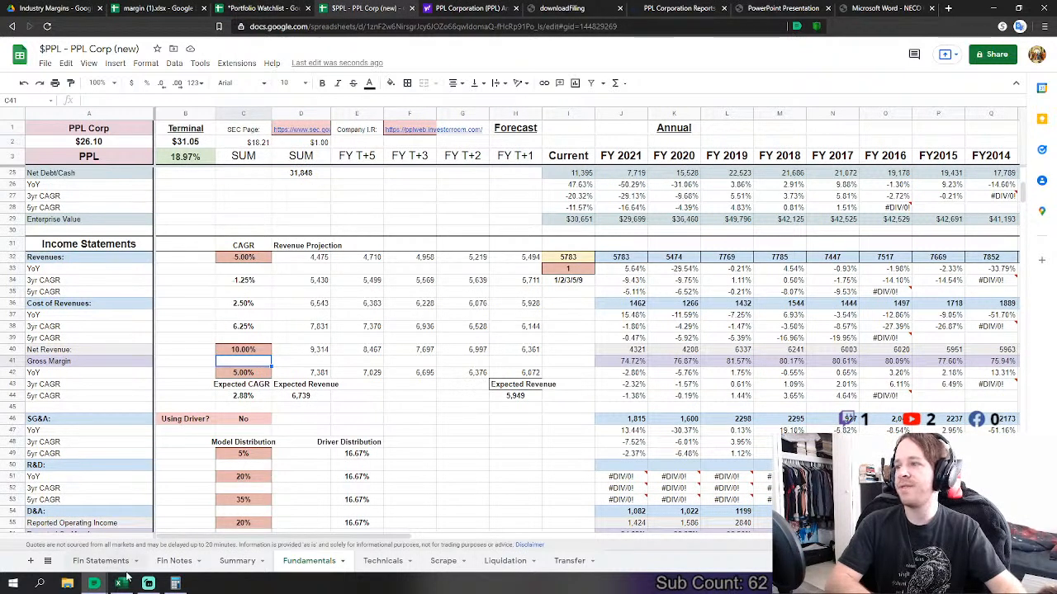
{"action": "left_click", "coordinate": [175, 584]}
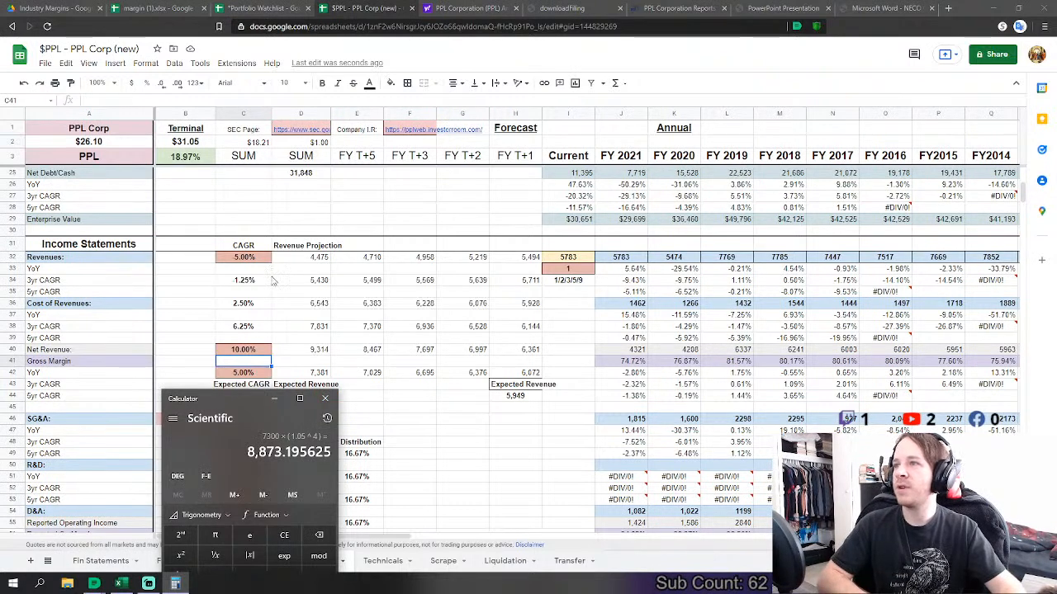
{"action": "left_click", "coordinate": [327, 400]}
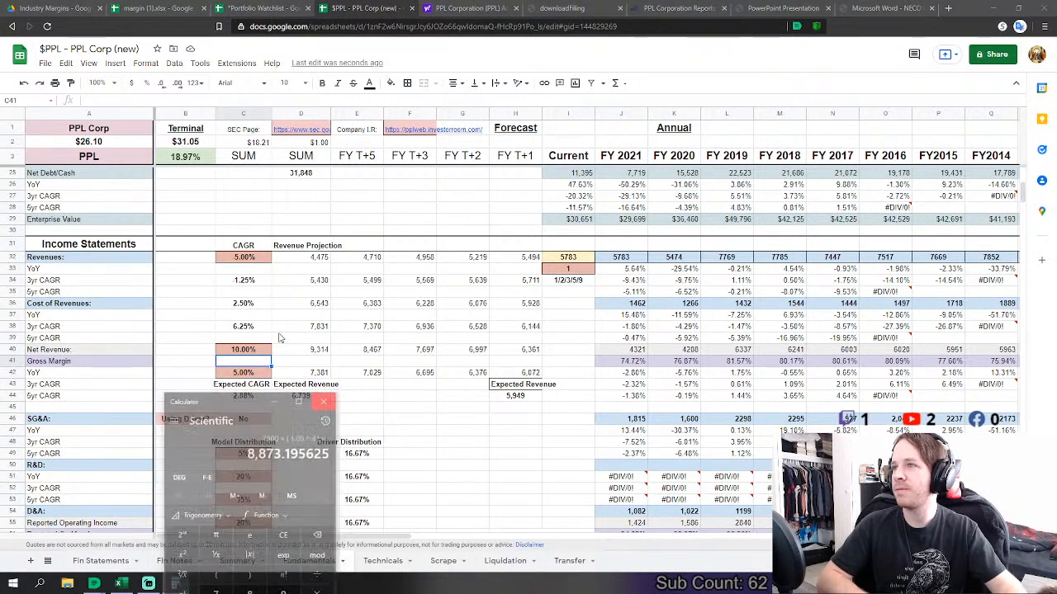
- Try a 5% CAGR in cell C32 of the revenue projection, opening and closing a blank calculator along the way
{"action": "left_click", "coordinate": [242, 257]}
{"action": "scroll", "coordinate": [330, 264], "scroll_direction": "down", "scroll_amount": 2}
{"action": "scroll", "coordinate": [363, 269], "scroll_direction": "up", "scroll_amount": 2}
{"action": "type", "text": "0"}
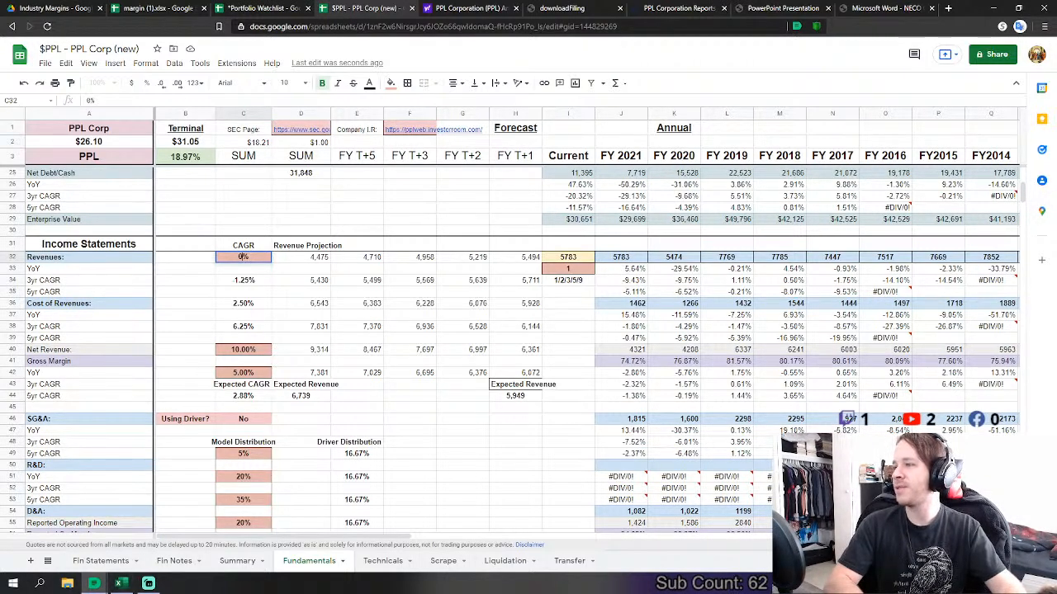
{"action": "left_click", "coordinate": [8, 586]}
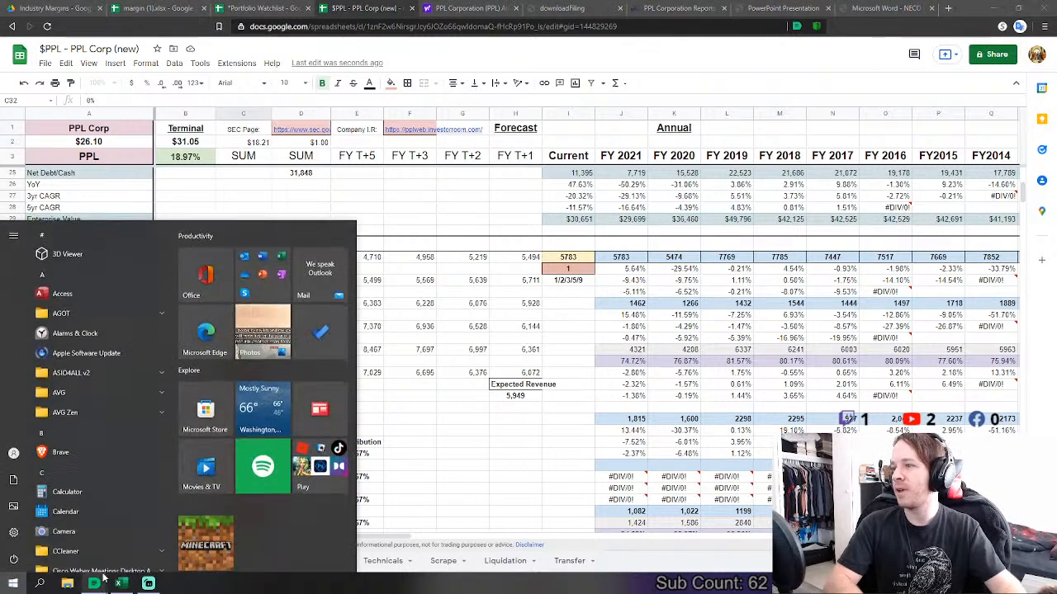
{"action": "left_click", "coordinate": [95, 491]}
{"action": "left_click_drag", "start_coordinate": [232, 298], "coordinate": [639, 331]}
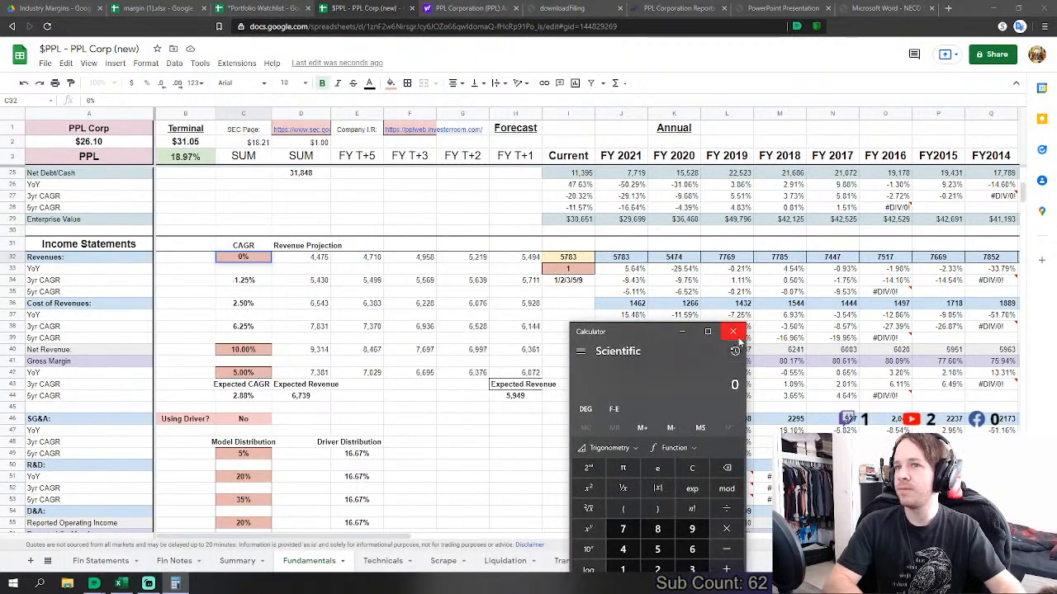
{"action": "left_click", "coordinate": [733, 332]}
{"action": "key", "text": "BackSpace"}
{"action": "type", "text": "5"}
{"action": "key", "text": "Return"}
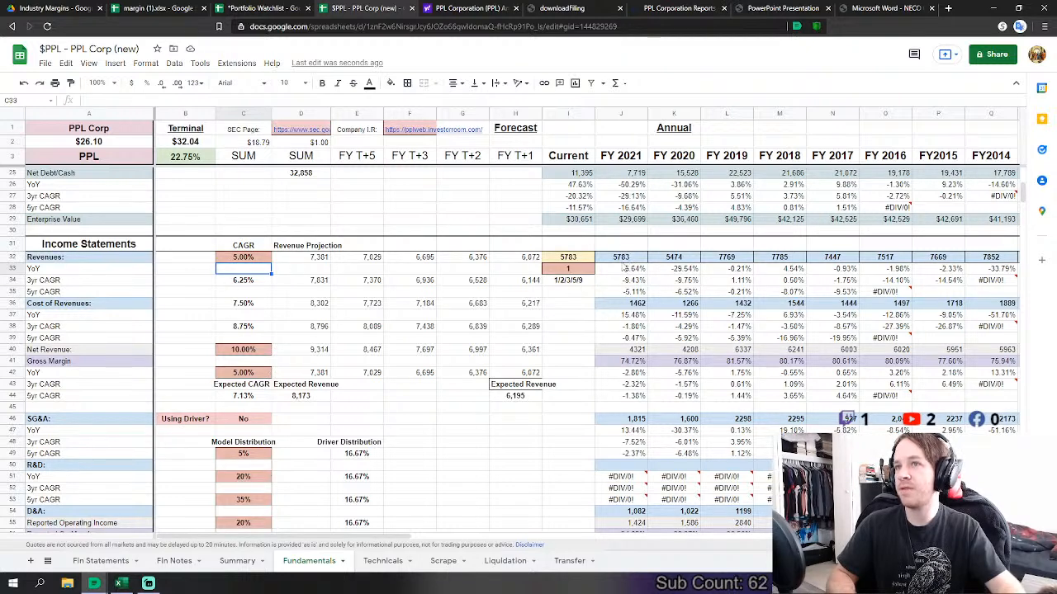
- Set the low-end revenue CAGR in cell C32 to 3%
{"action": "left_click", "coordinate": [238, 260]}
{"action": "type", "text": "3%"}
{"action": "key", "text": "Return"}
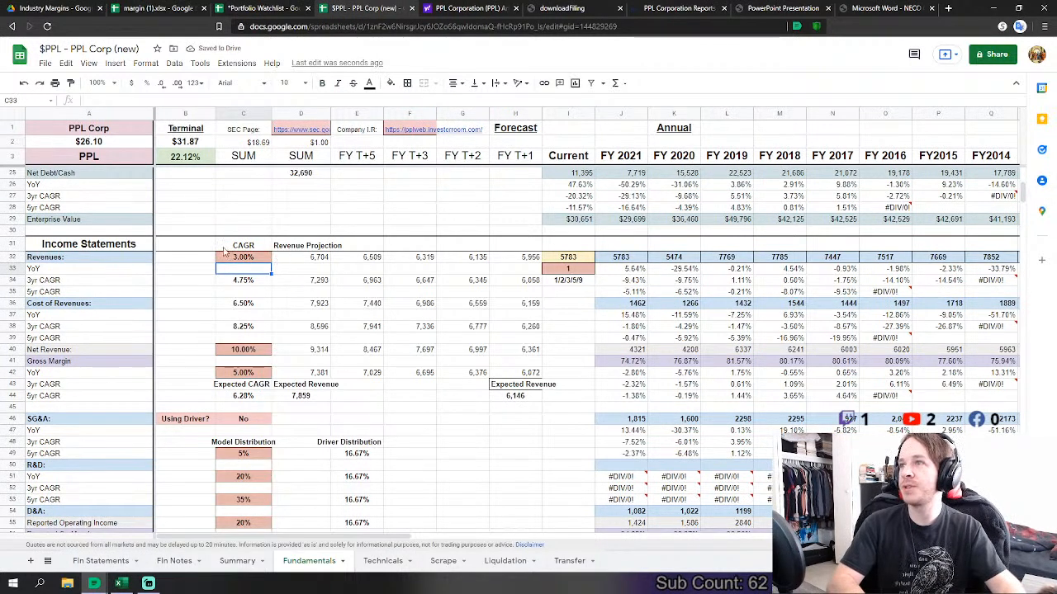
- Try a 9% CAGR in cell C42 beneath the main revenue projection cases
{"action": "left_click", "coordinate": [243, 372]}
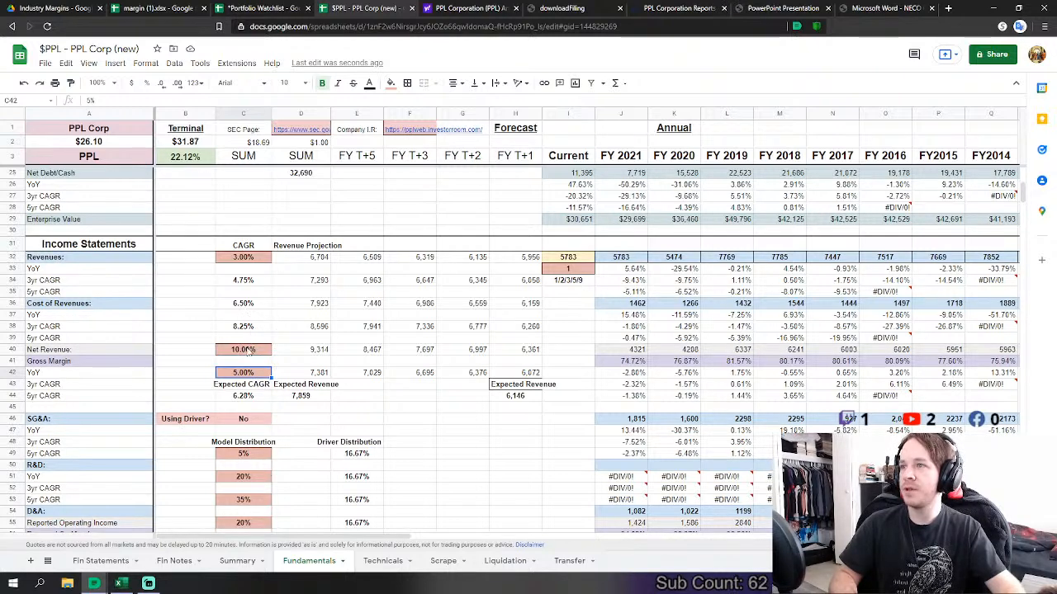
{"action": "type", "text": "9"}
{"action": "key", "text": "Return"}
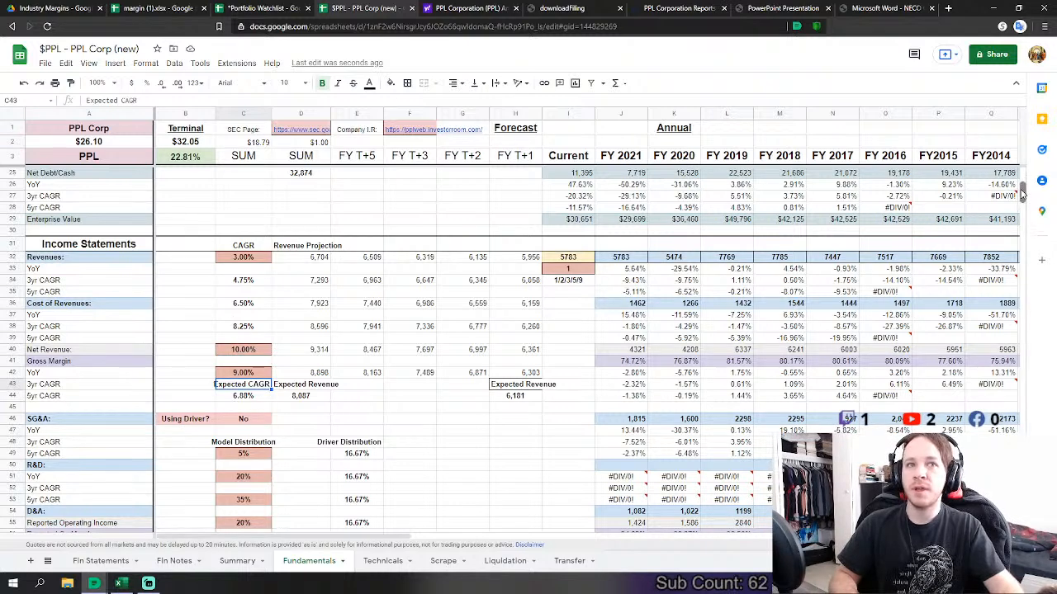
- Set the separate revenue growth case in cell C42 to 10%
{"action": "scroll", "coordinate": [1022, 191], "scroll_direction": "down", "scroll_amount": 1}
{"action": "left_click", "coordinate": [254, 351]}
{"action": "type", "text": "10"}
{"action": "key", "text": "Return"}
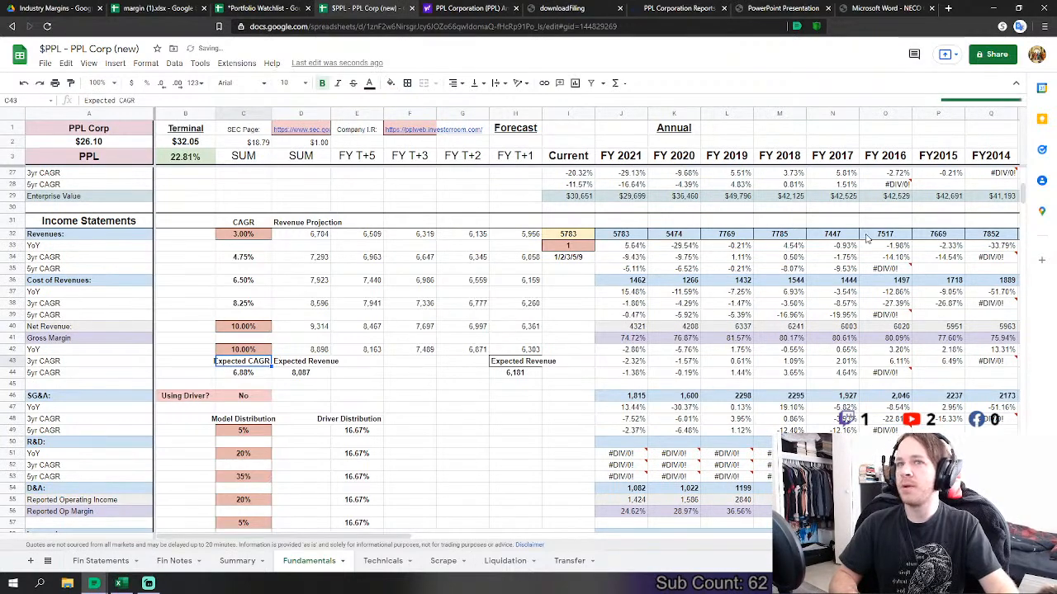
- Review the market capitalization section and the corrected net income projections, inspecting cells D107 and C121
{"action": "mouse_move", "coordinate": [1021, 192]}
{"action": "left_mouse_down"}
{"action": "mouse_move", "coordinate": [1022, 468]}
{"action": "mouse_move", "coordinate": [1022, 175]}
{"action": "left_mouse_up"}
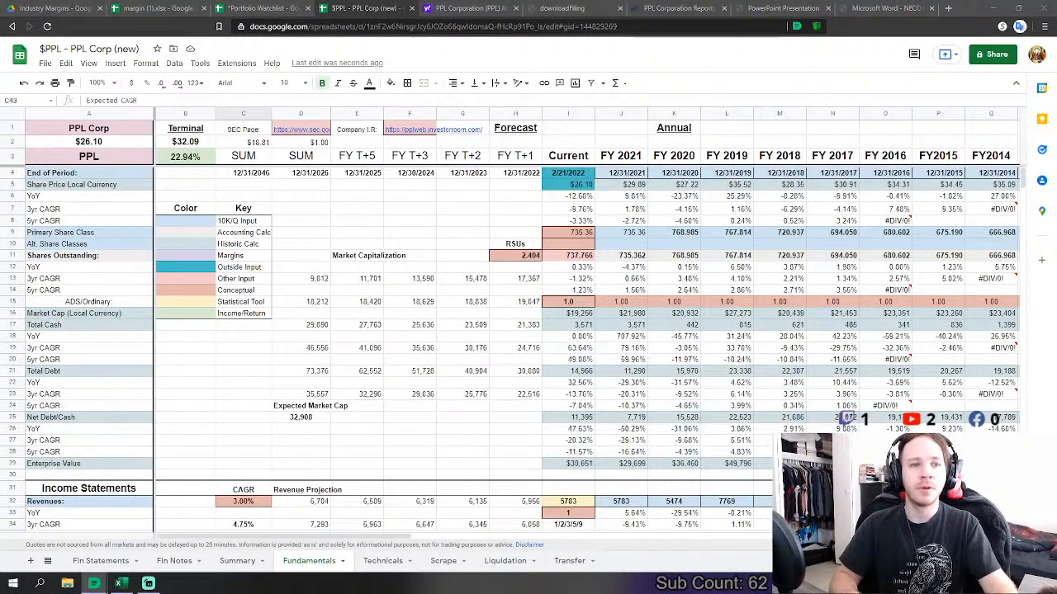
{"action": "scroll", "coordinate": [431, 473], "scroll_direction": "down", "scroll_amount": 20}
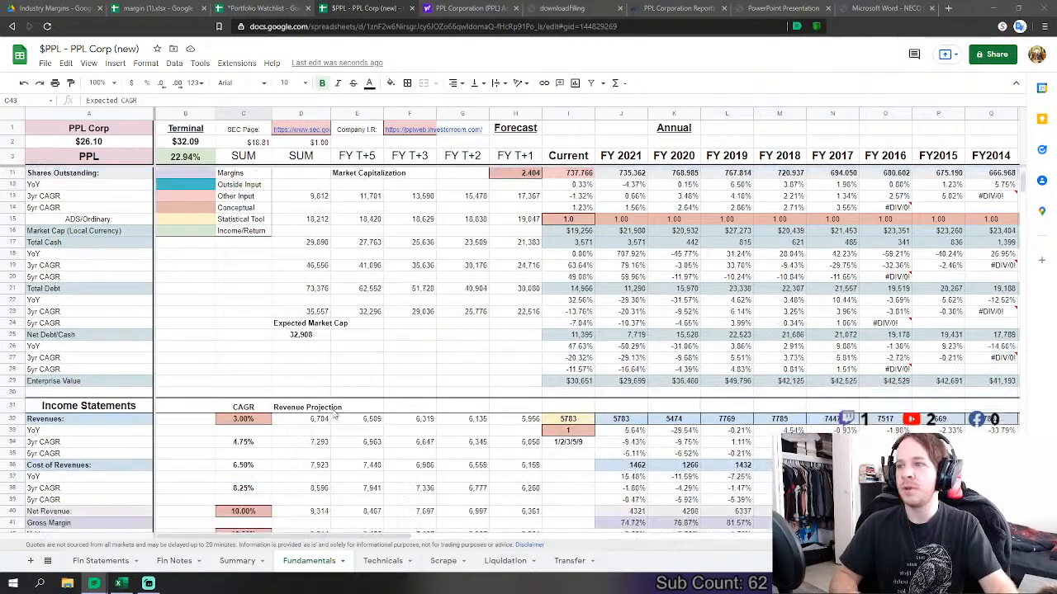
{"action": "scroll", "coordinate": [335, 414], "scroll_direction": "down", "scroll_amount": 7}
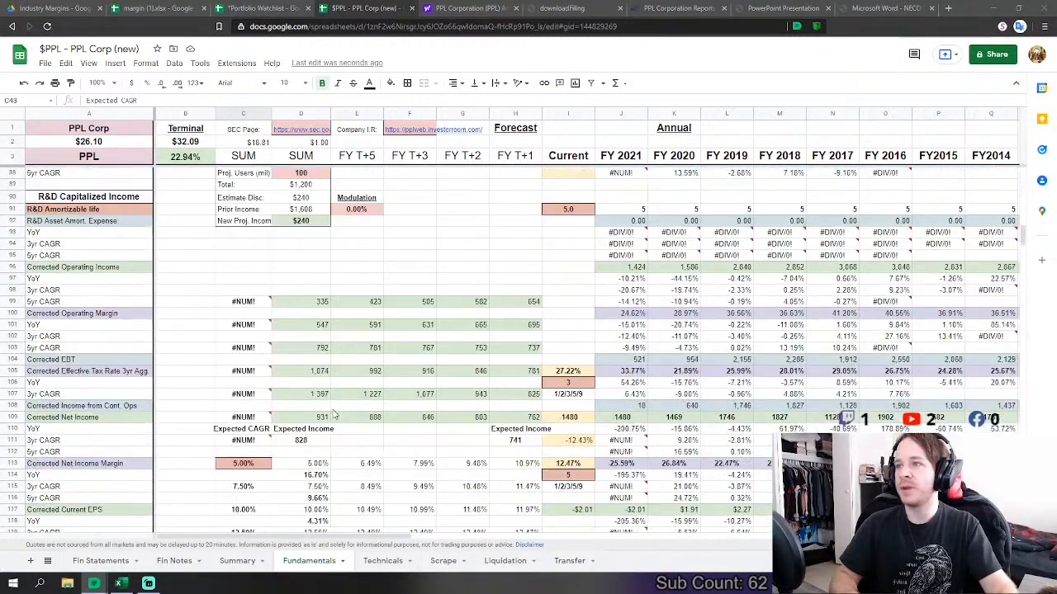
{"action": "left_click", "coordinate": [329, 278]}
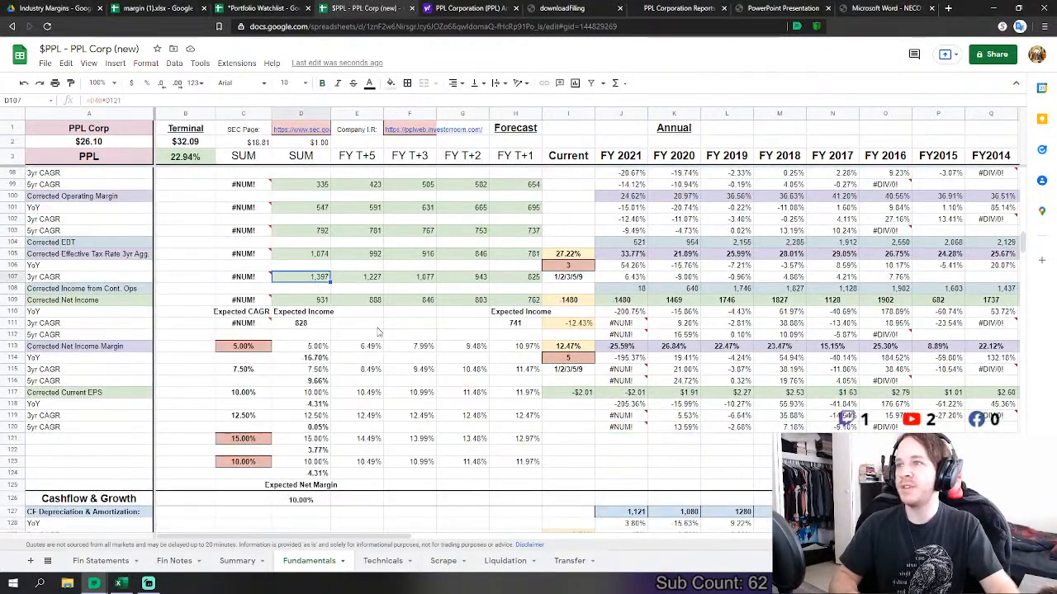
{"action": "scroll", "coordinate": [279, 327], "scroll_direction": "up", "scroll_amount": 1}
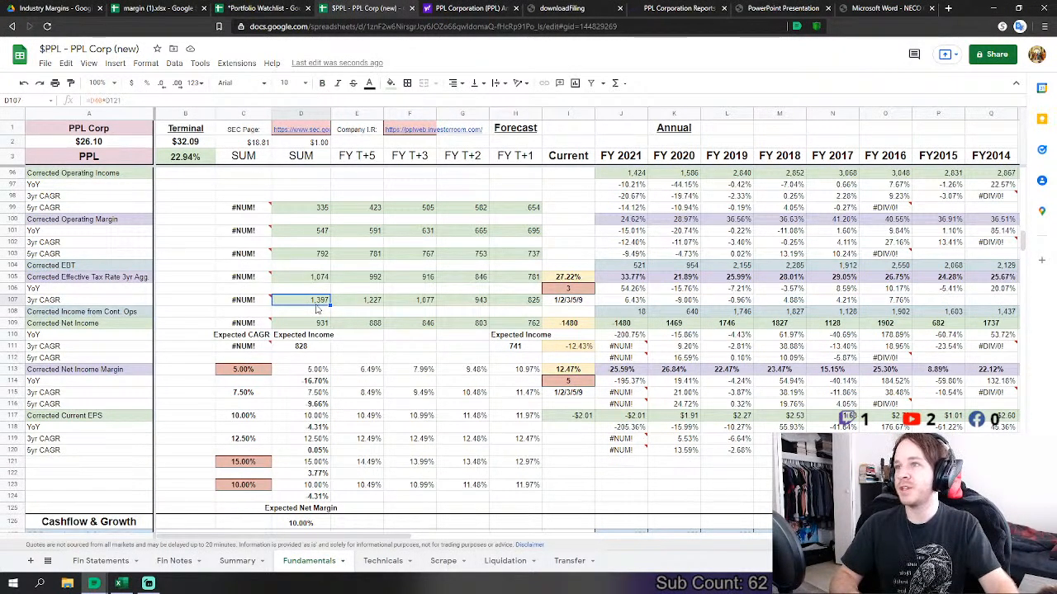
{"action": "scroll", "coordinate": [316, 308], "scroll_direction": "down", "scroll_amount": 3}
{"action": "left_click", "coordinate": [227, 369]}
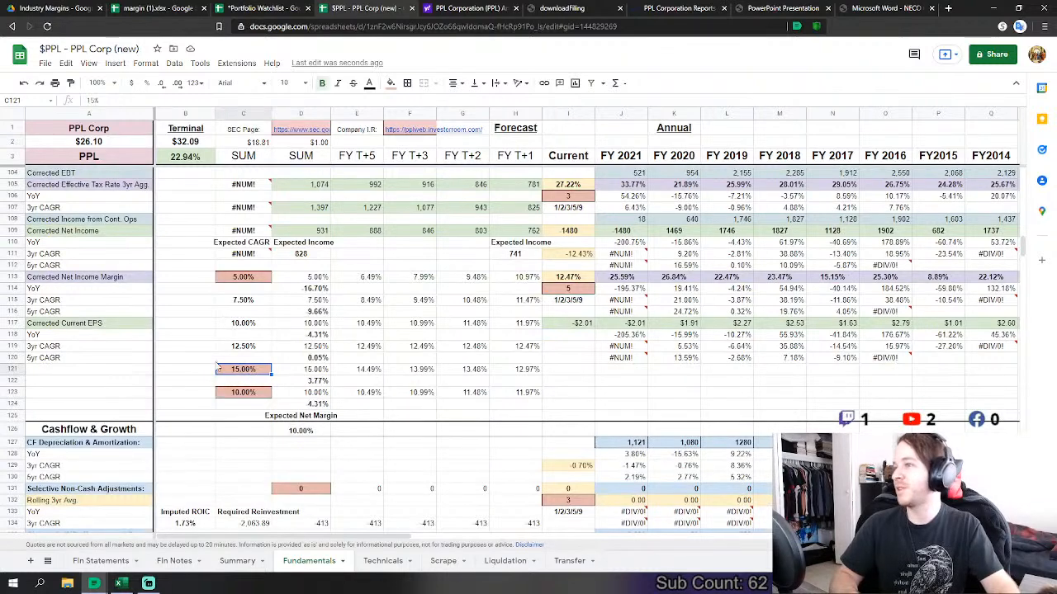
{"action": "scroll", "coordinate": [314, 273], "scroll_direction": "up", "scroll_amount": 3}
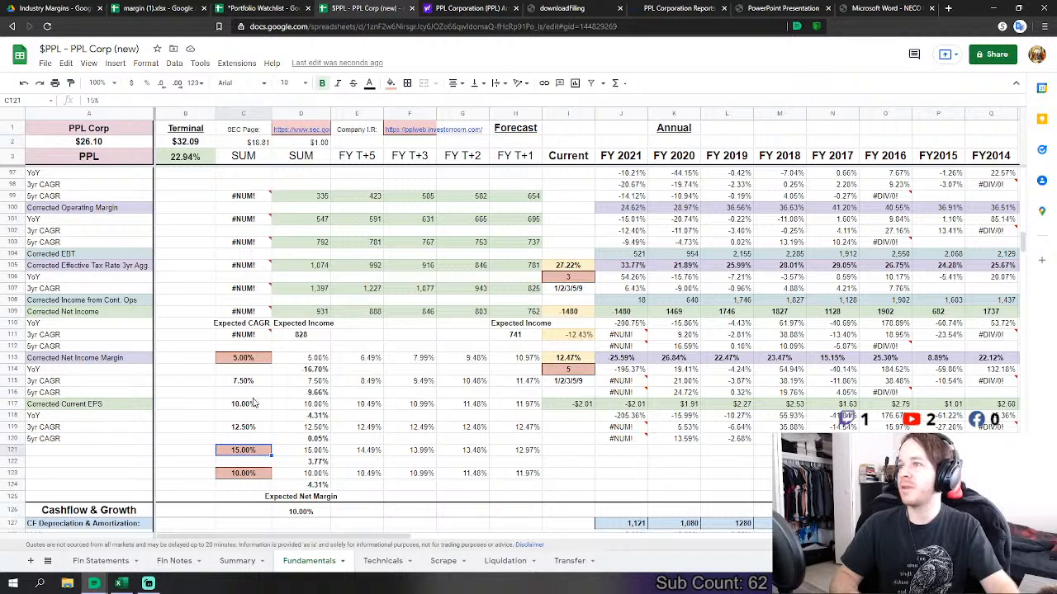
- Try an 8% low-end corrected net income margin in cell C113
{"action": "left_click", "coordinate": [240, 360]}
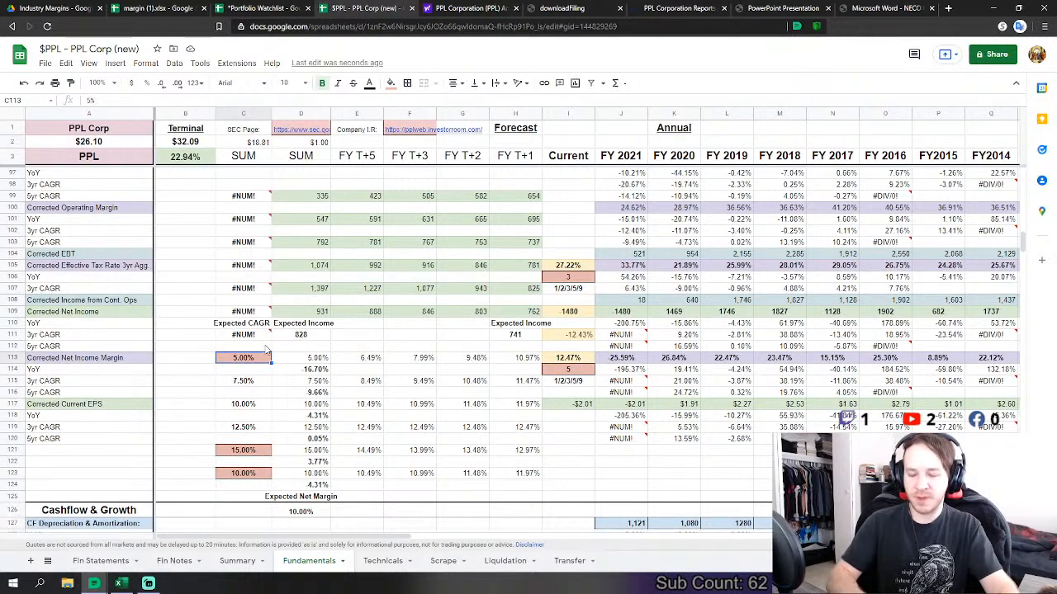
{"action": "type", "text": "8%"}
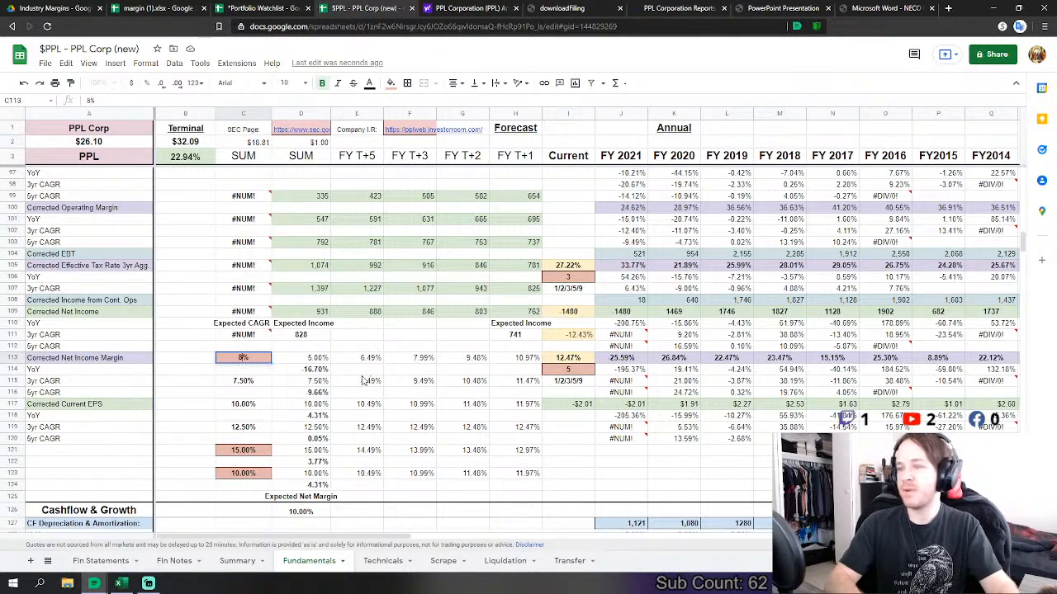
{"action": "key", "text": "Return"}
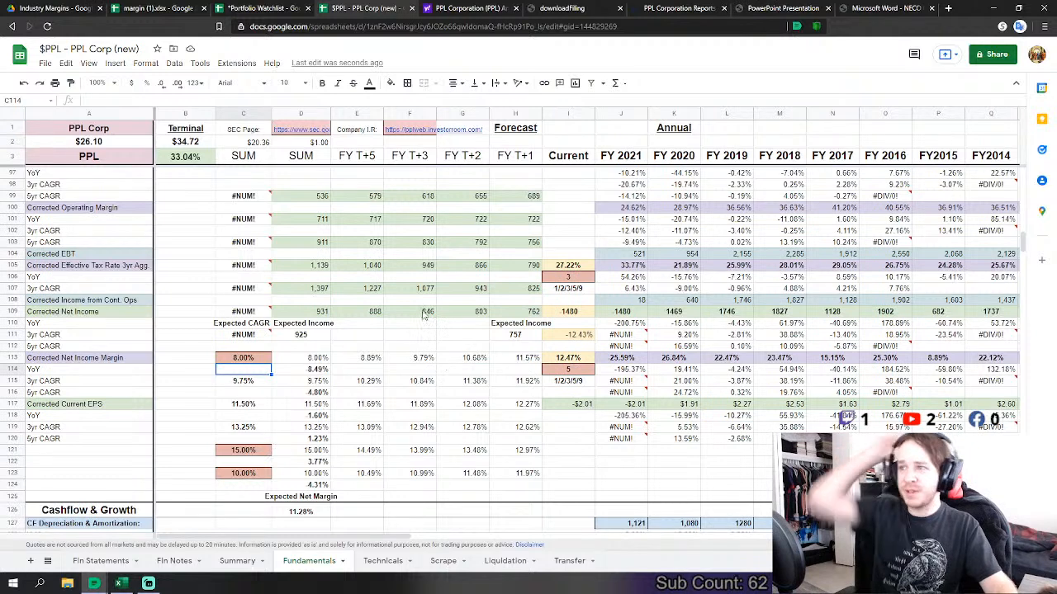
- Try a 12% margin in cell C123, then check the expected net margin and the projected net income in D109
{"action": "left_click", "coordinate": [249, 476]}
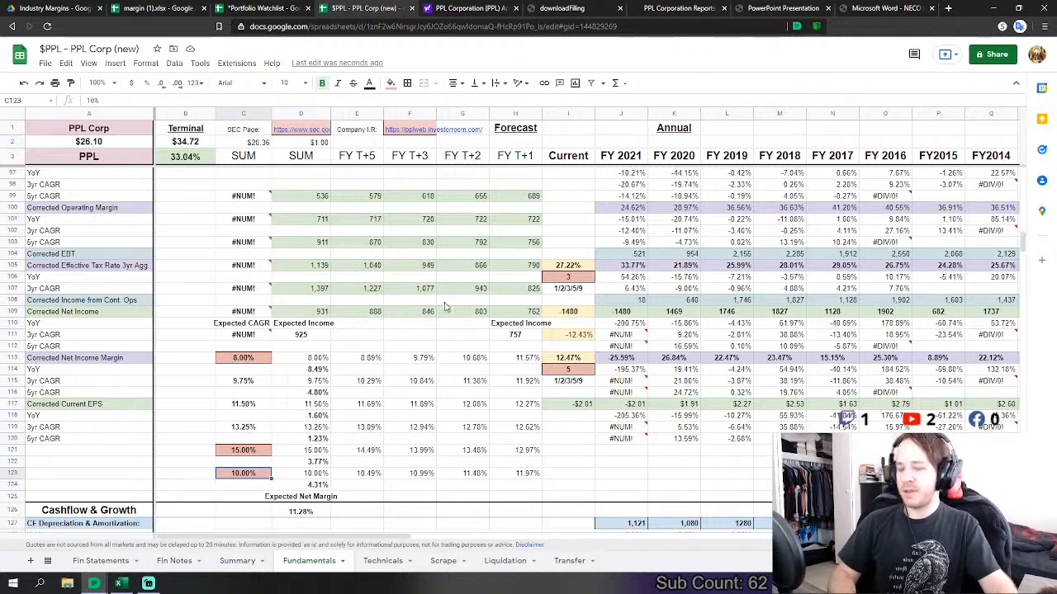
{"action": "type", "text": "12"}
{"action": "key", "text": "Return"}
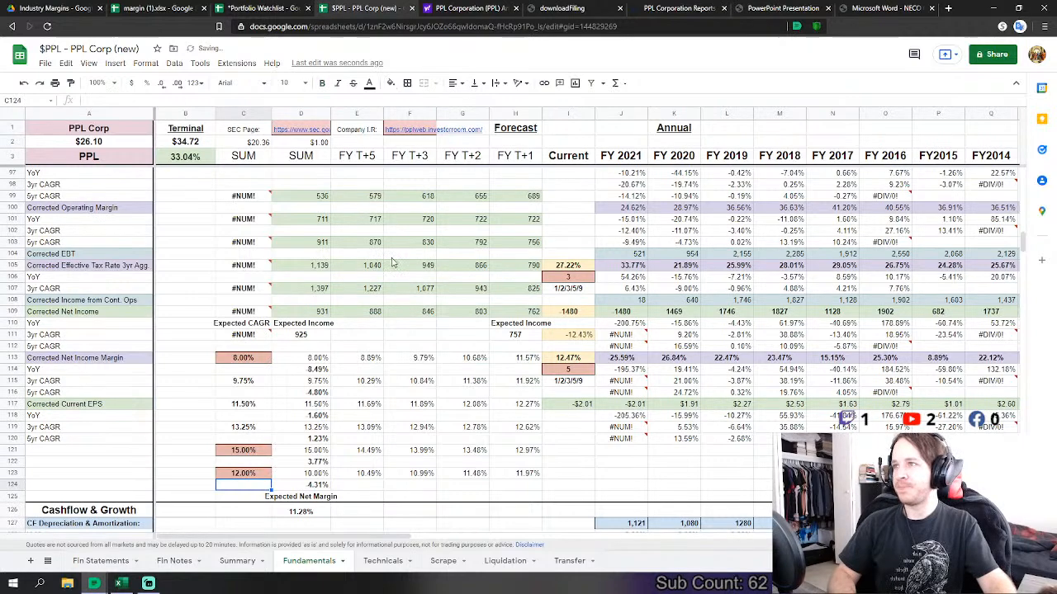
{"action": "left_click", "coordinate": [184, 346]}
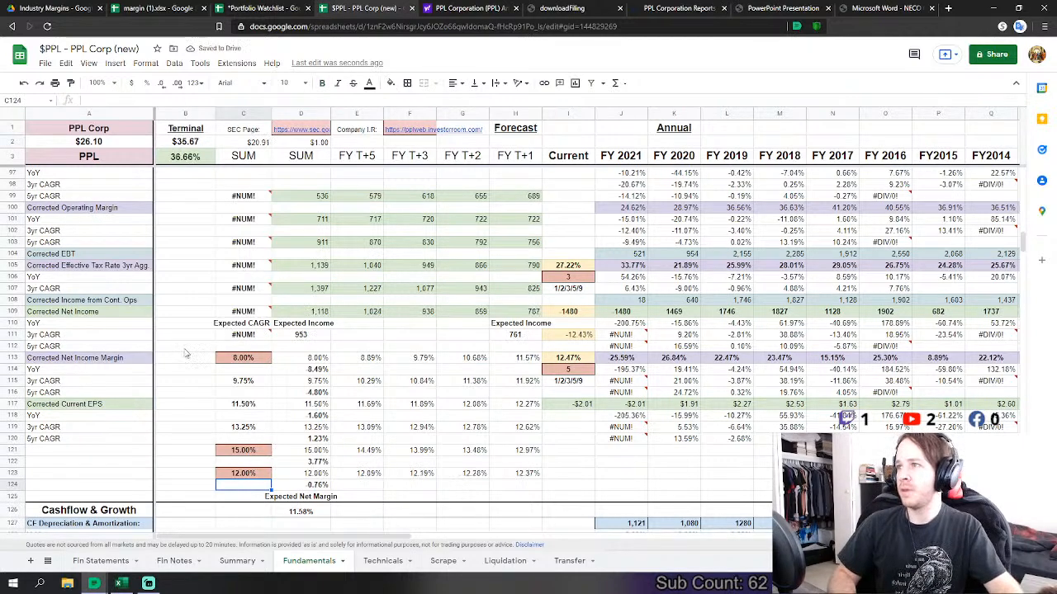
{"action": "scroll", "coordinate": [186, 356], "scroll_direction": "down", "scroll_amount": 3}
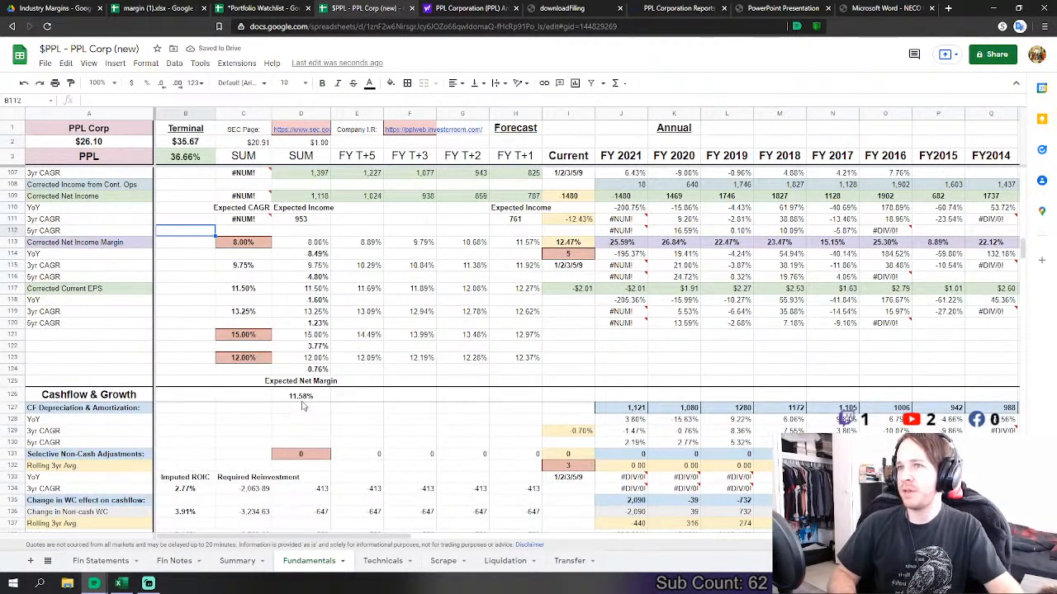
{"action": "scroll", "coordinate": [303, 406], "scroll_direction": "up", "scroll_amount": 2}
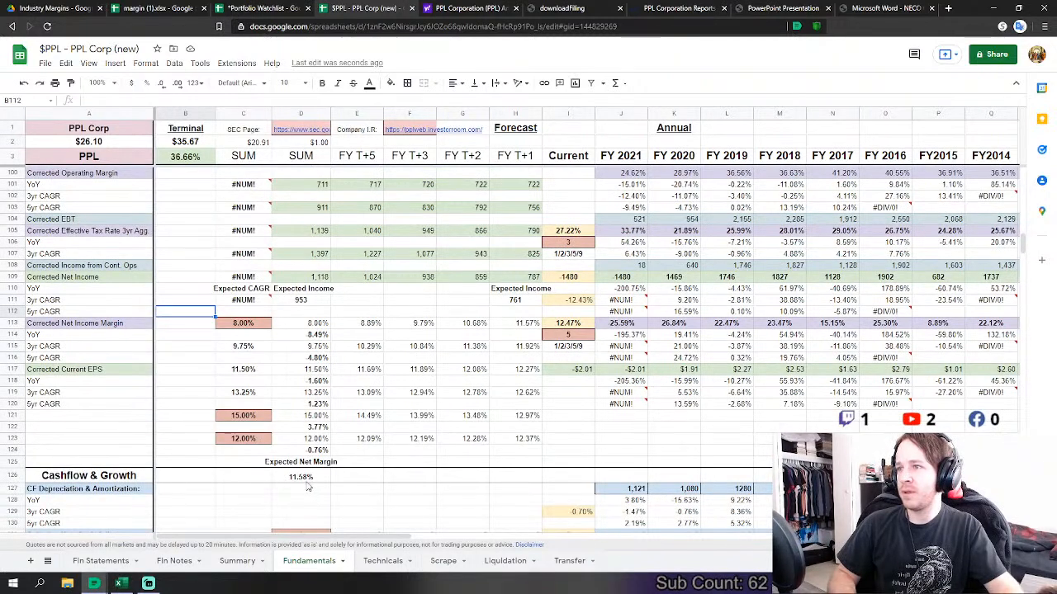
{"action": "left_click", "coordinate": [327, 279]}
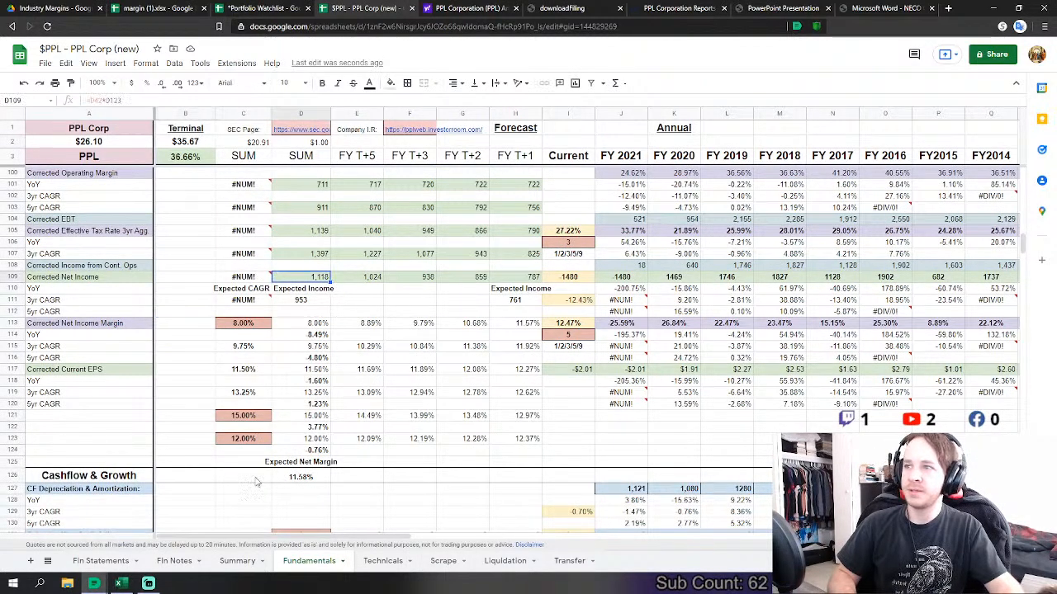
- Set the net income margin in cell C123 to 10% and review the corrected net income projections
{"action": "left_click", "coordinate": [238, 443]}
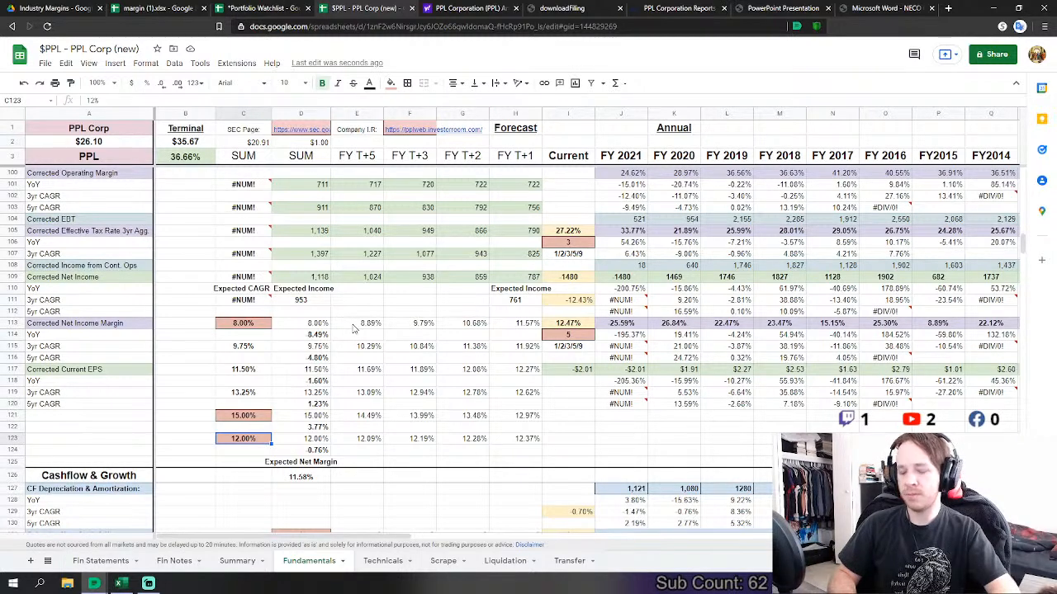
{"action": "type", "text": "10"}
{"action": "key", "text": "Return"}
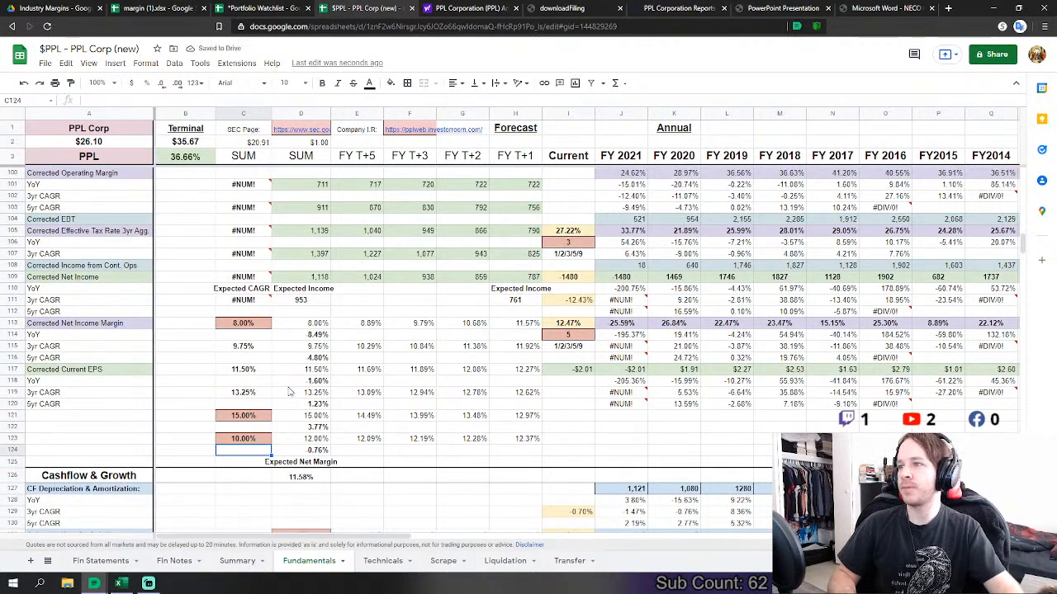
{"action": "scroll", "coordinate": [332, 385], "scroll_direction": "up", "scroll_amount": 1}
{"action": "scroll", "coordinate": [329, 438], "scroll_direction": "up", "scroll_amount": 1}
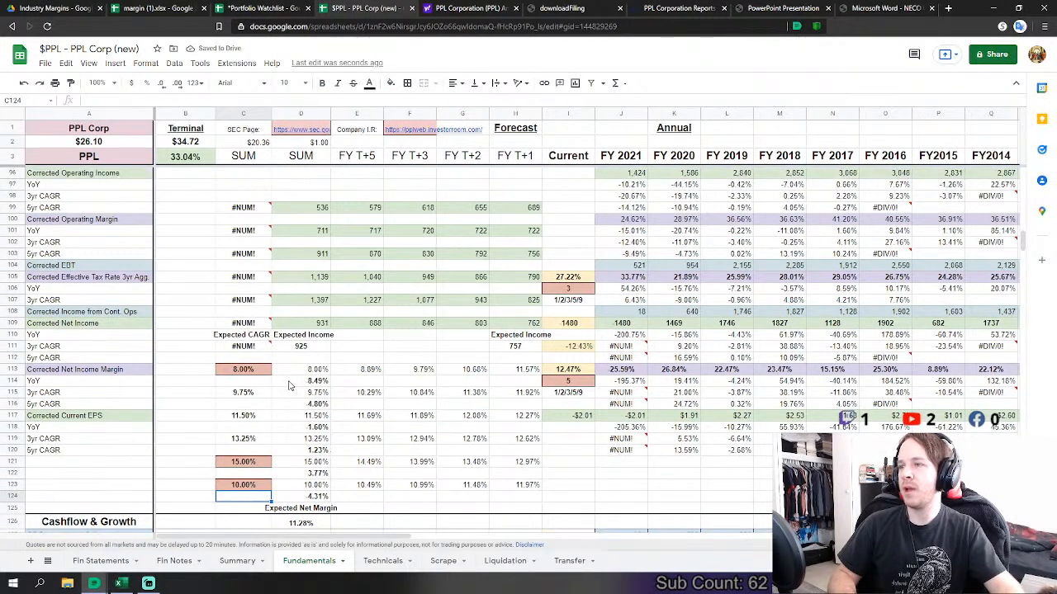
{"action": "scroll", "coordinate": [273, 375], "scroll_direction": "up", "scroll_amount": 2}
{"action": "scroll", "coordinate": [307, 419], "scroll_direction": "down", "scroll_amount": 2}
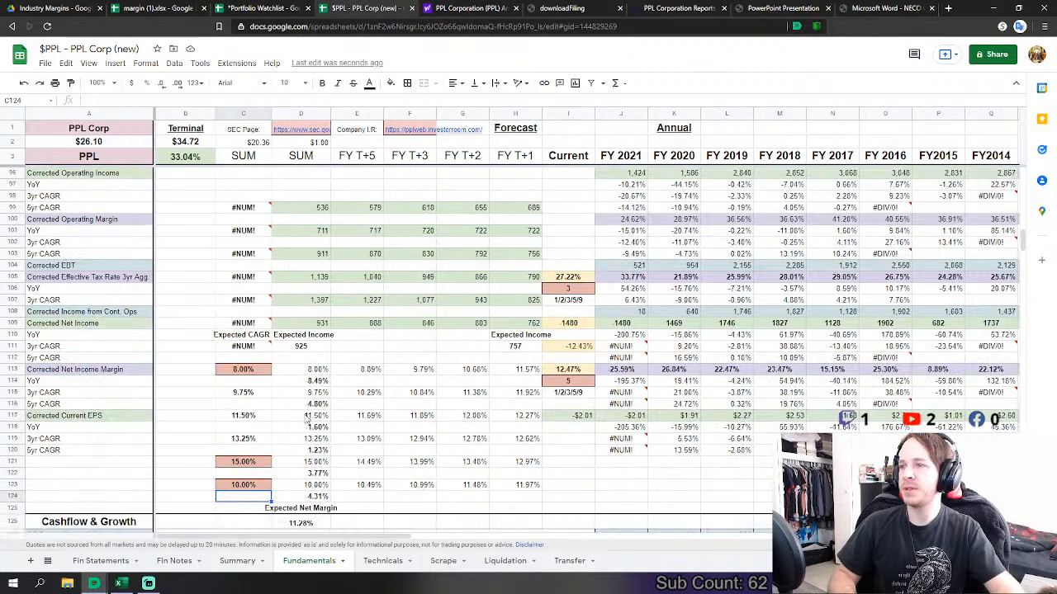
- Set the low-end corrected net income margin in cell C113 to 5%
{"action": "left_click", "coordinate": [256, 370]}
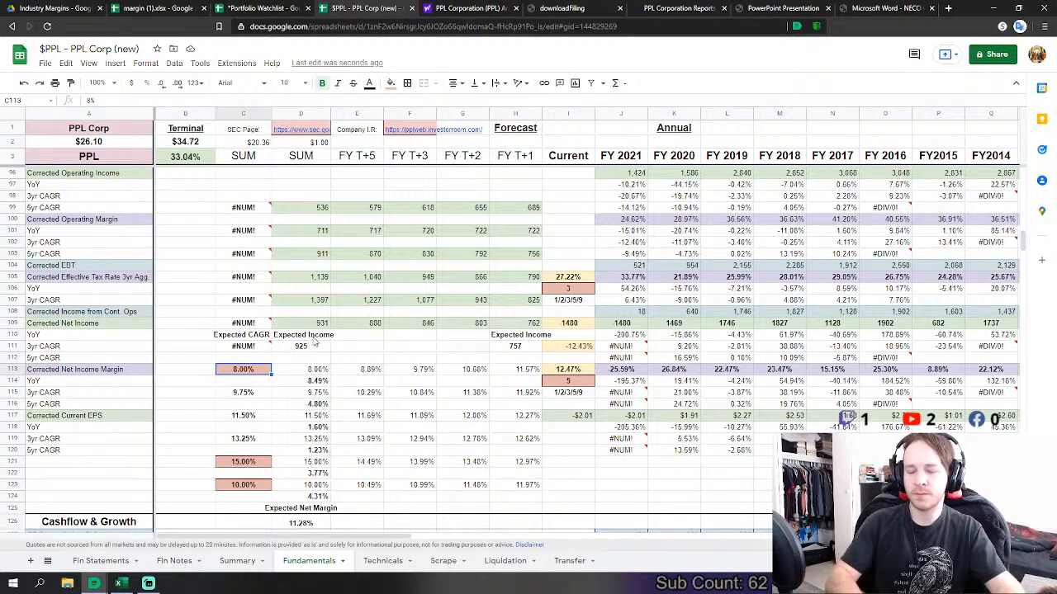
{"action": "type", "text": "5"}
{"action": "key", "text": "Return"}
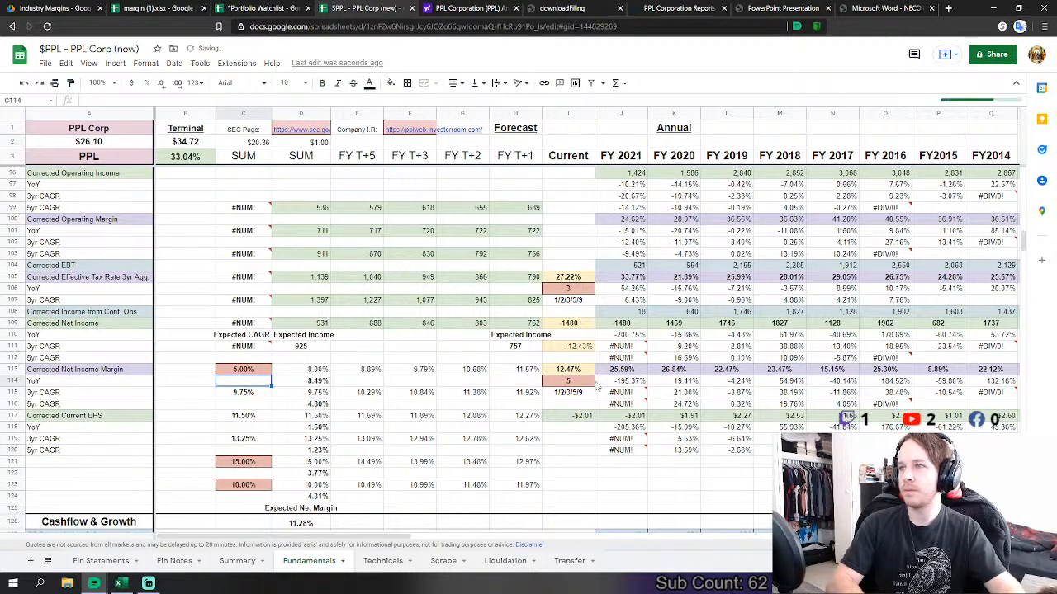
- Set the low-end corrected net income margin in cell C113 to 8% and the analyst margin in cell C123 to 14%
{"action": "mouse_move", "coordinate": [1025, 242]}
{"action": "left_mouse_down"}
{"action": "mouse_move", "coordinate": [1024, 430]}
{"action": "mouse_move", "coordinate": [1038, 231]}
{"action": "mouse_move", "coordinate": [1038, 249]}
{"action": "left_mouse_up"}
{"action": "left_click", "coordinate": [246, 289]}
{"action": "type", "text": "8"}
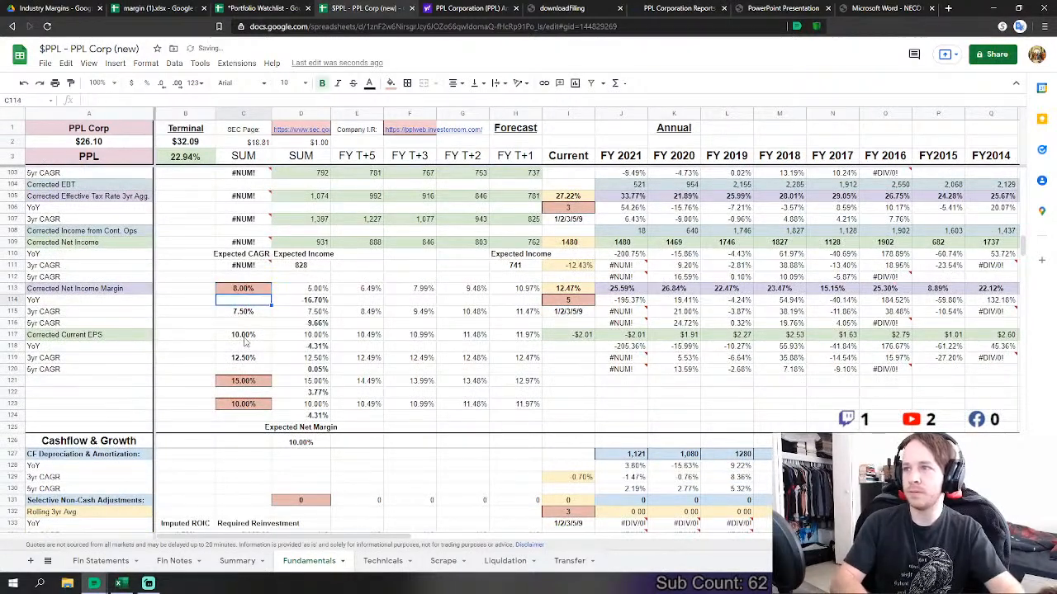
{"action": "left_click", "coordinate": [248, 406]}
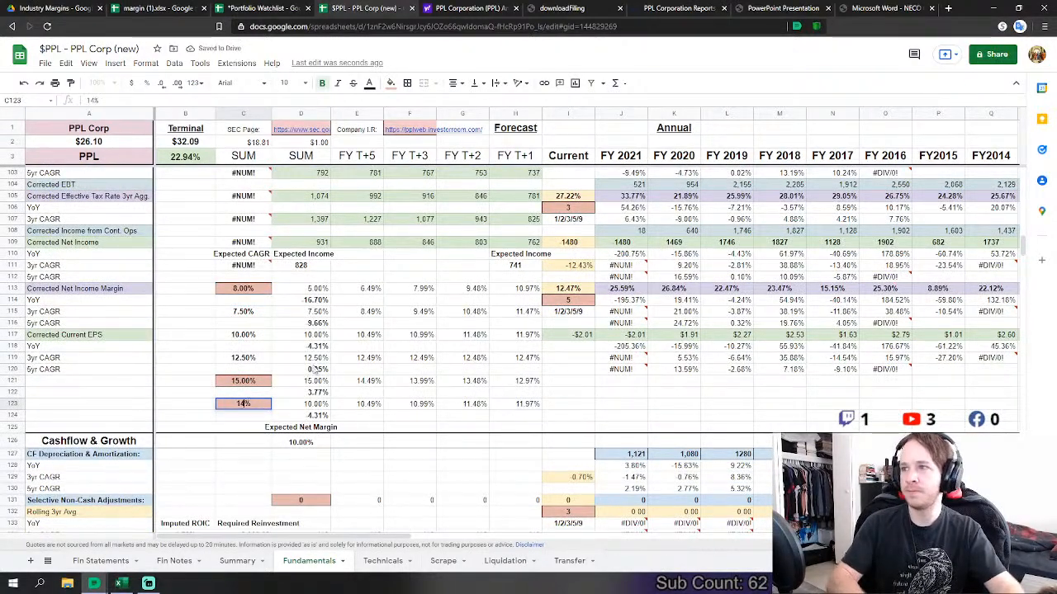
{"action": "key", "text": "Down"}
- Set the analyst-model revenue growth rate in cell C42 to 9%
{"action": "scroll", "coordinate": [209, 291], "scroll_direction": "up", "scroll_amount": 15}
{"action": "scroll", "coordinate": [210, 291], "scroll_direction": "up", "scroll_amount": 6}
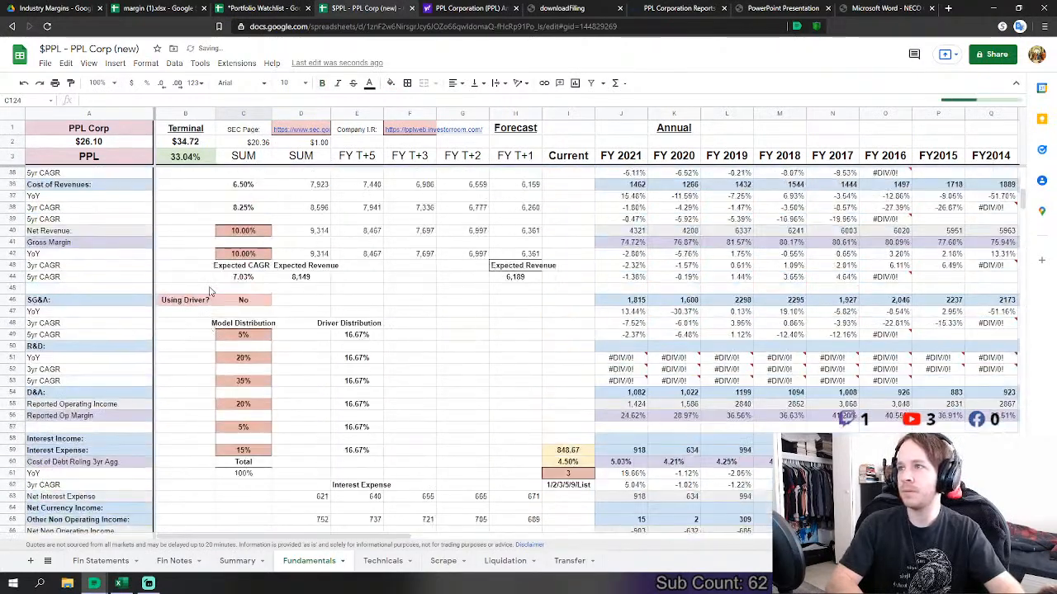
{"action": "left_click", "coordinate": [247, 339]}
{"action": "left_click", "coordinate": [261, 350]}
{"action": "scroll", "coordinate": [264, 351], "scroll_direction": "down", "scroll_amount": 5}
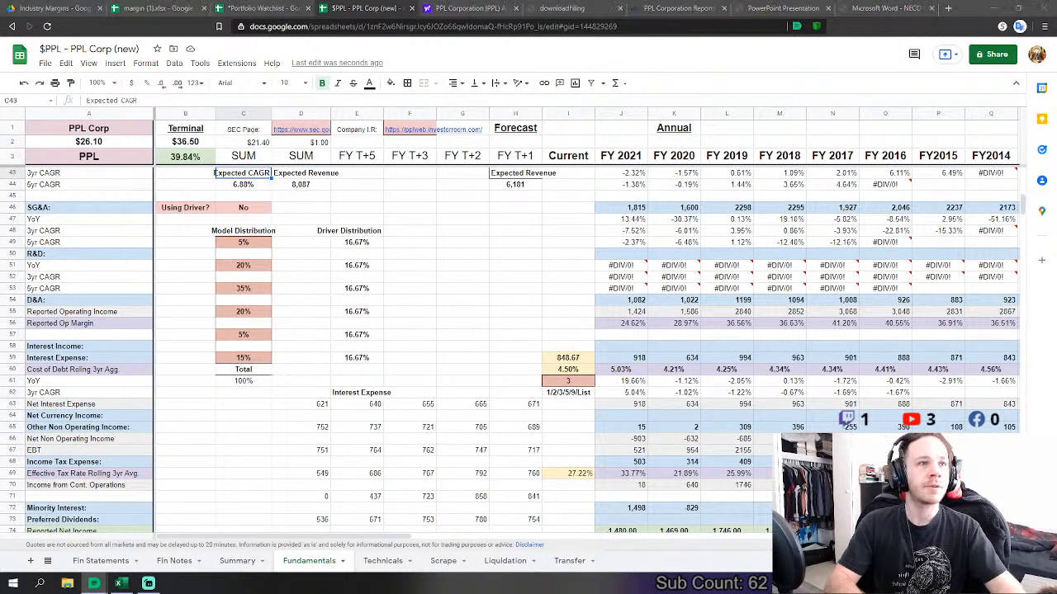
{"action": "scroll", "coordinate": [851, 248], "scroll_direction": "up", "scroll_amount": 10}
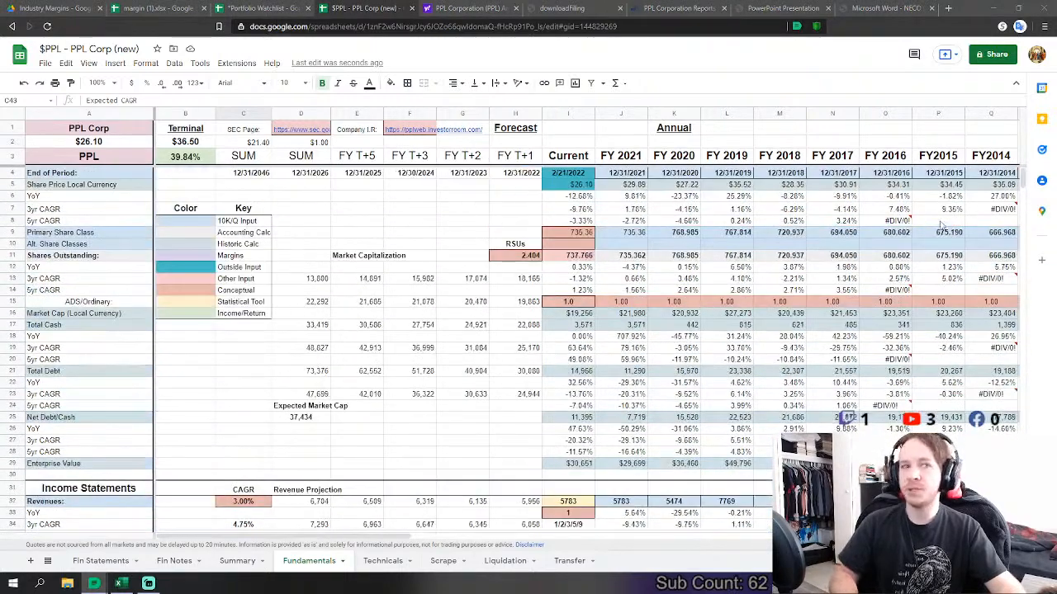
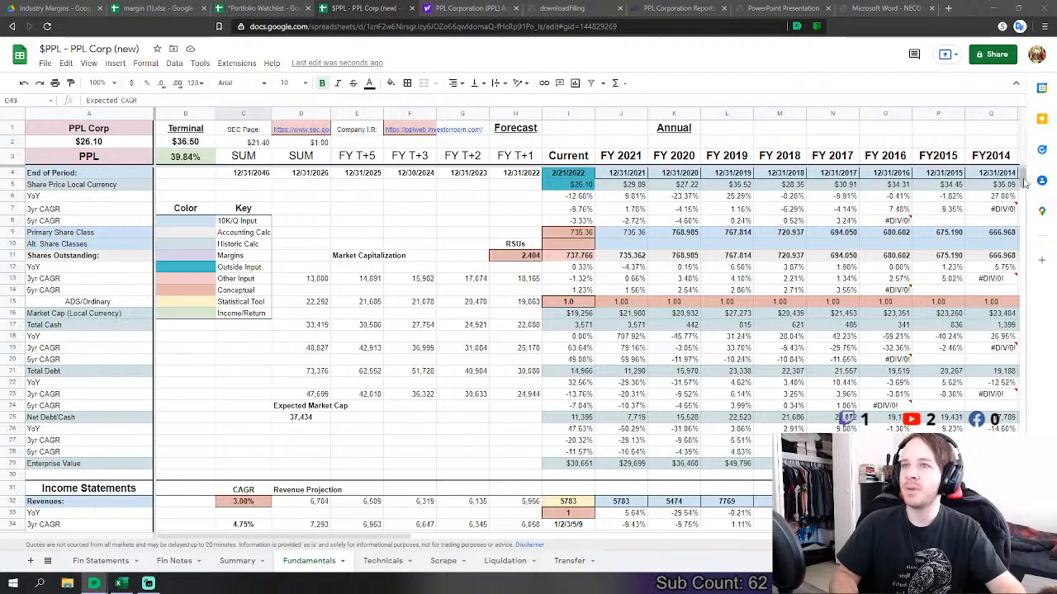
- Try a 110% first-model D/E ratio in cell D430 of the Leverage & Discount section
{"action": "left_click_drag", "start_coordinate": [1023, 180], "coordinate": [1024, 473]}
{"action": "scroll", "coordinate": [511, 347], "scroll_direction": "up", "scroll_amount": 8}
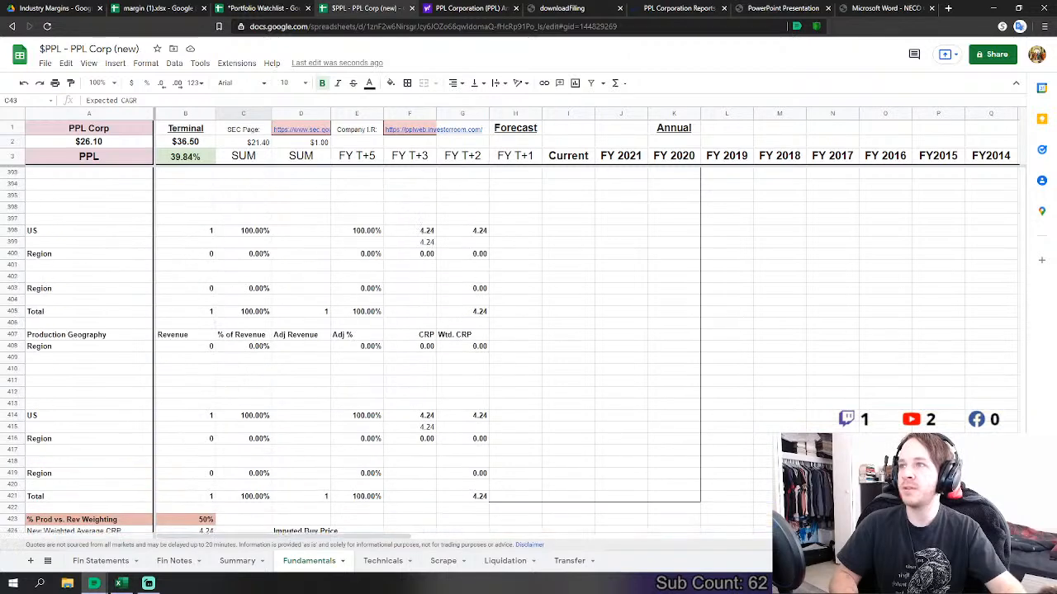
{"action": "scroll", "coordinate": [511, 346], "scroll_direction": "down", "scroll_amount": 8}
{"action": "scroll", "coordinate": [415, 384], "scroll_direction": "down", "scroll_amount": 5}
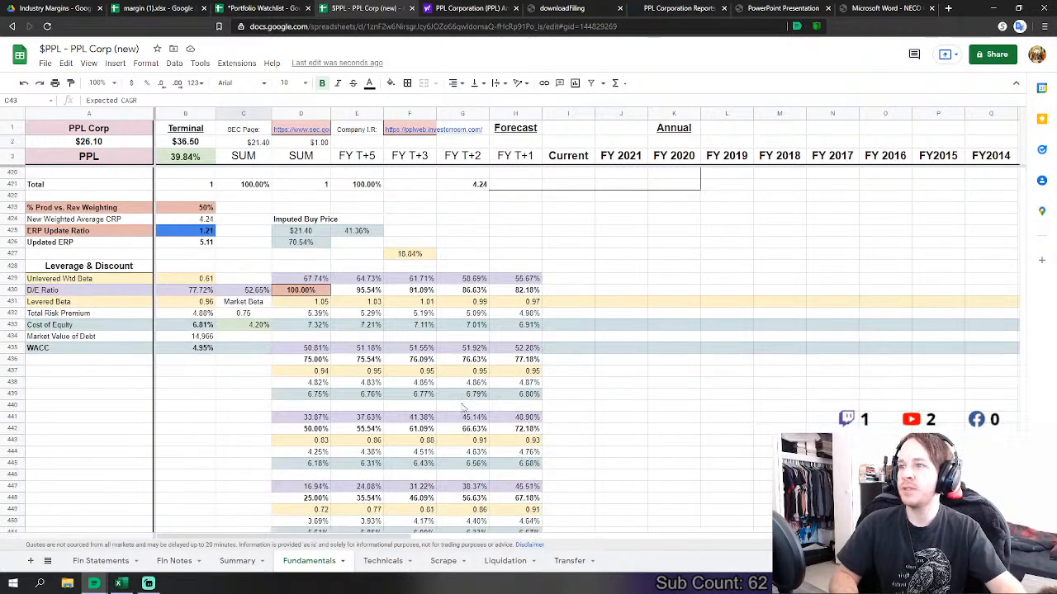
{"action": "scroll", "coordinate": [414, 384], "scroll_direction": "up", "scroll_amount": 2}
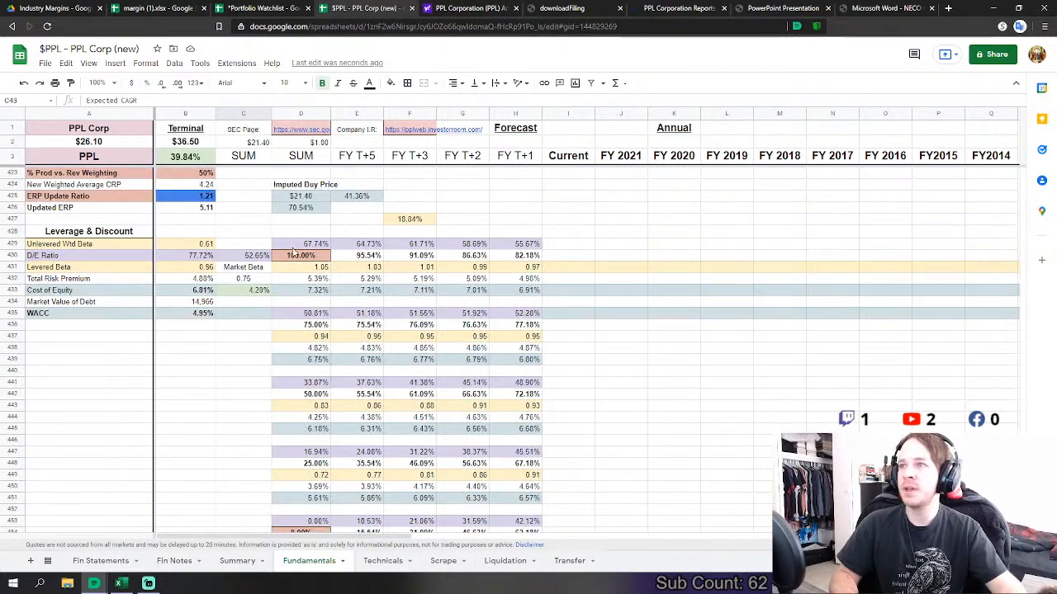
{"action": "left_click", "coordinate": [307, 255]}
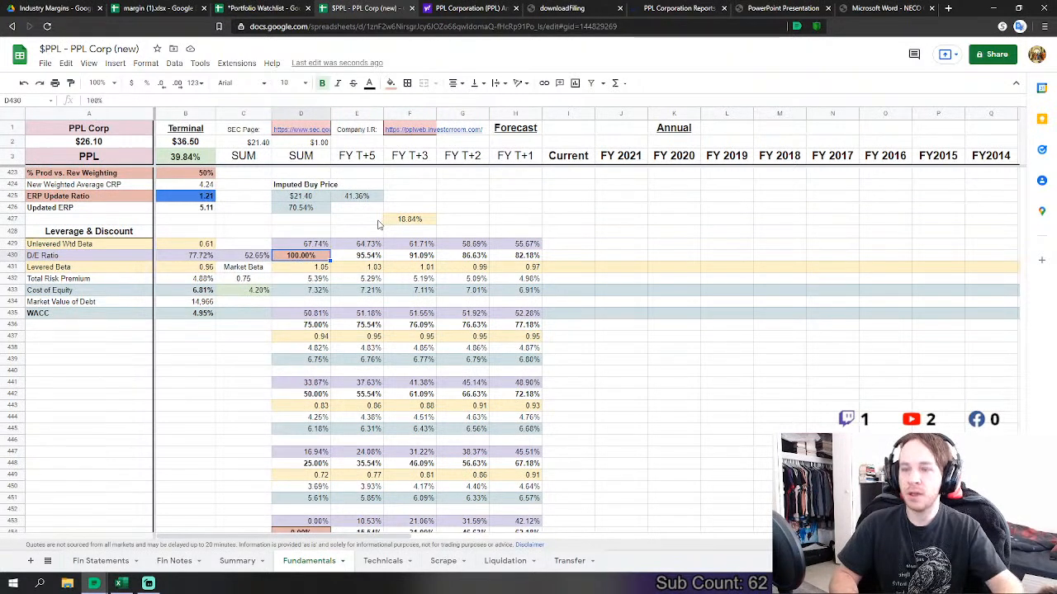
{"action": "type", "text": "110%"}
{"action": "key", "text": "Return"}
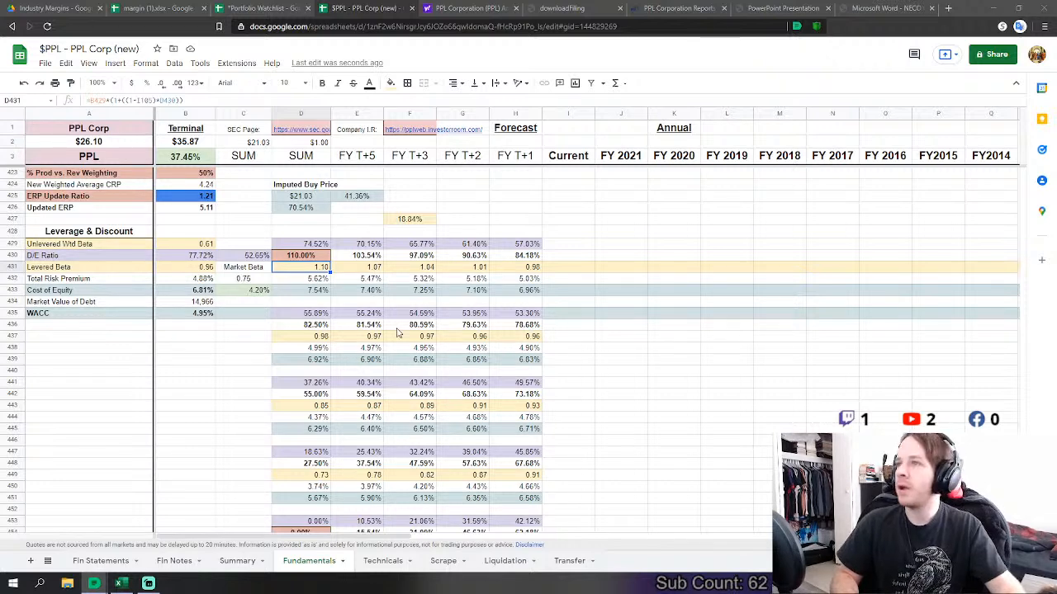
- Try a 15% fifth-model D/E ratio in cell D454 and check the resulting valuation on the Summary sheet
{"action": "scroll", "coordinate": [359, 387], "scroll_direction": "down", "scroll_amount": 4}
{"action": "left_click", "coordinate": [300, 393]}
{"action": "scroll", "coordinate": [558, 385], "scroll_direction": "up", "scroll_amount": 2}
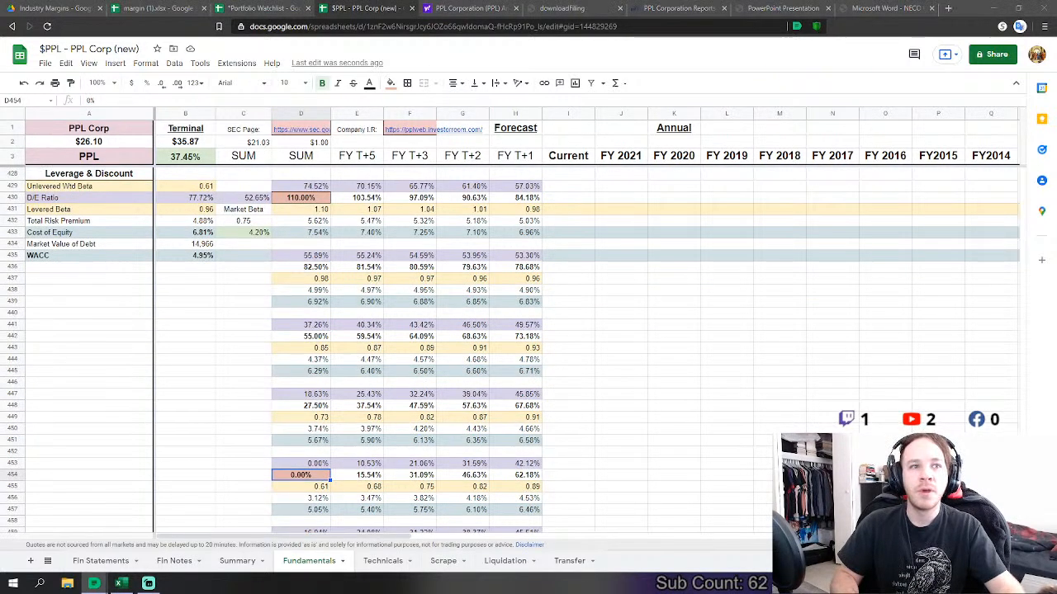
{"action": "scroll", "coordinate": [633, 396], "scroll_direction": "down", "scroll_amount": 2}
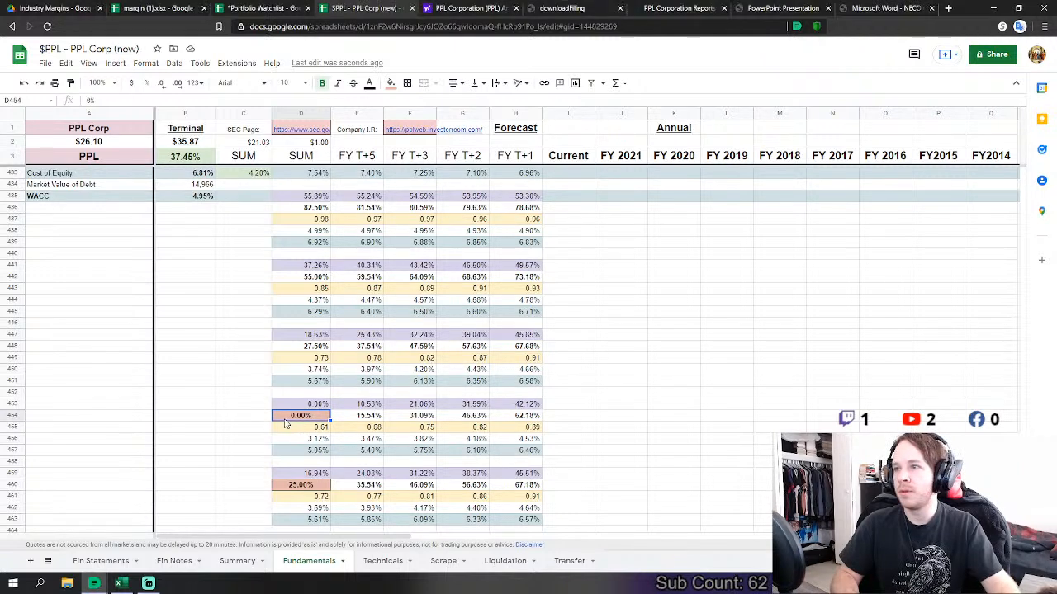
{"action": "type", "text": "15"}
{"action": "key", "text": "Return"}
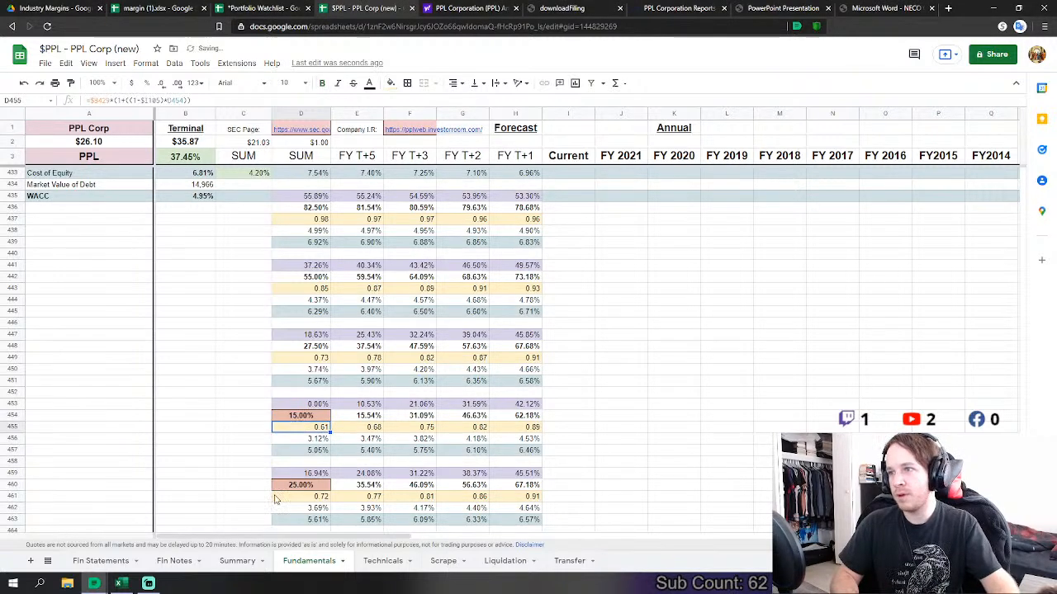
{"action": "left_click", "coordinate": [236, 560]}
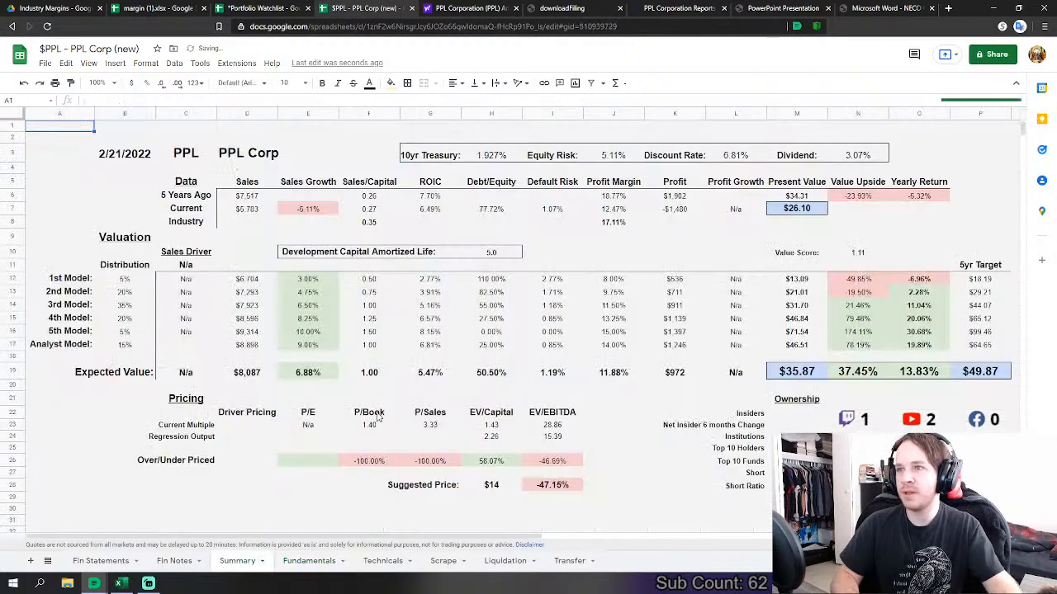
{"action": "left_click", "coordinate": [308, 563]}
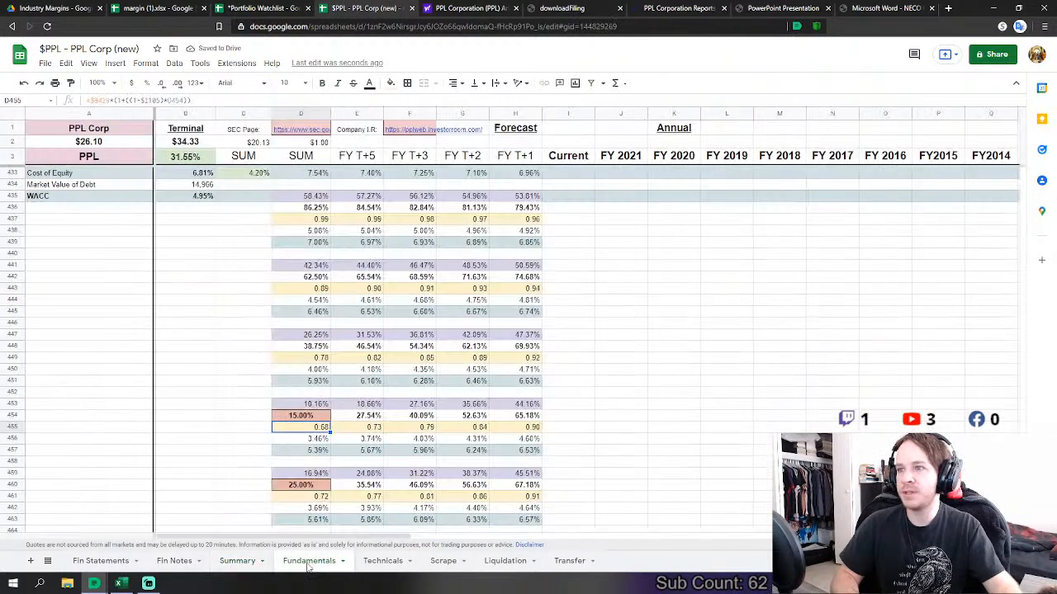
- Set the fifth-model D/E ratio in cell D454 of the Fundamentals sheet to 20%
{"action": "scroll", "coordinate": [313, 426], "scroll_direction": "down", "scroll_amount": 2}
{"action": "scroll", "coordinate": [315, 408], "scroll_direction": "up", "scroll_amount": 4}
{"action": "scroll", "coordinate": [305, 355], "scroll_direction": "down", "scroll_amount": 5}
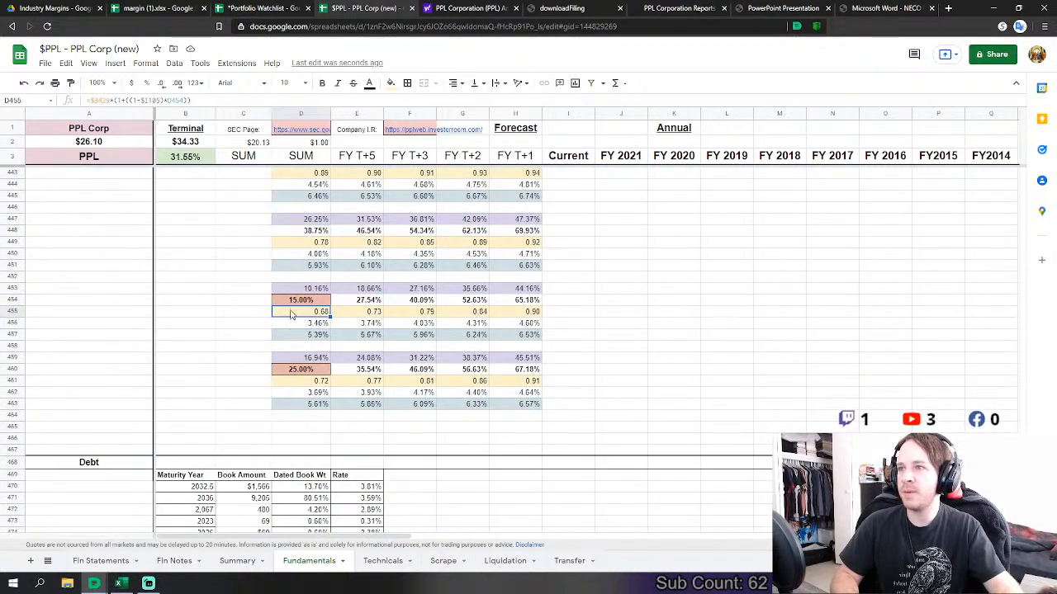
{"action": "left_click", "coordinate": [290, 302]}
{"action": "type", "text": "20"}
{"action": "key", "text": "Return"}
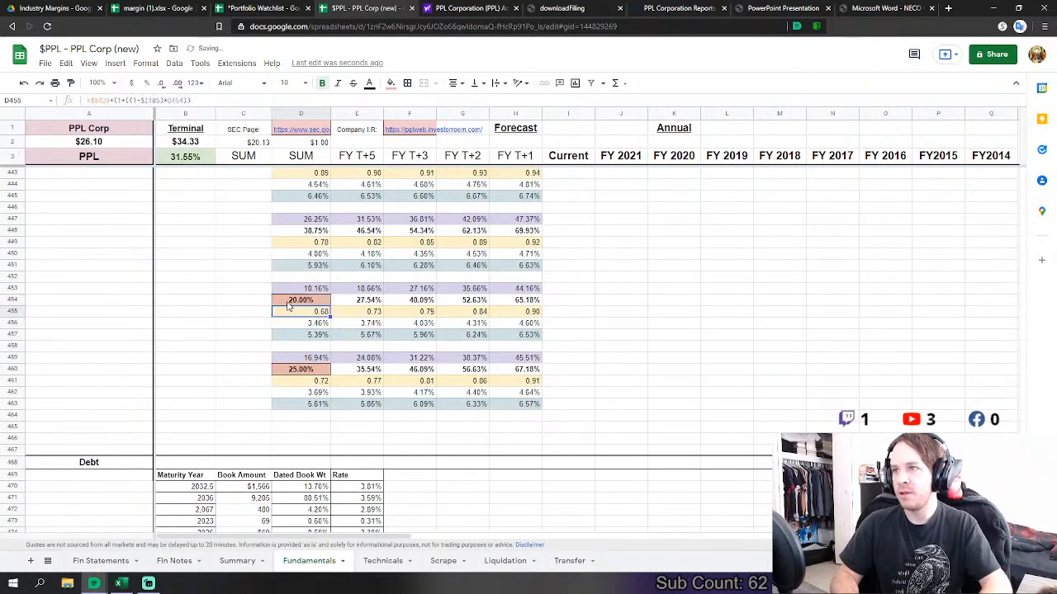
- Set the first-model D/E ratio in cell D430 to 120% and review the model valuations on the Summary sheet
{"action": "scroll", "coordinate": [291, 305], "scroll_direction": "up", "scroll_amount": 5}
{"action": "left_click", "coordinate": [297, 198]}
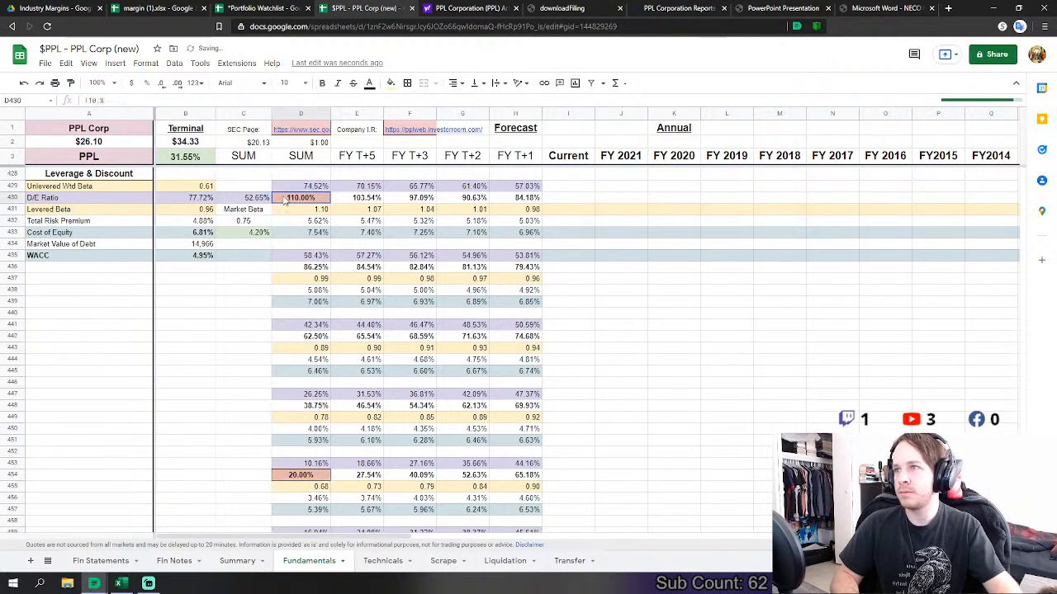
{"action": "type", "text": "120"}
{"action": "key", "text": "Return"}
{"action": "scroll", "coordinate": [283, 297], "scroll_direction": "down", "scroll_amount": 1}
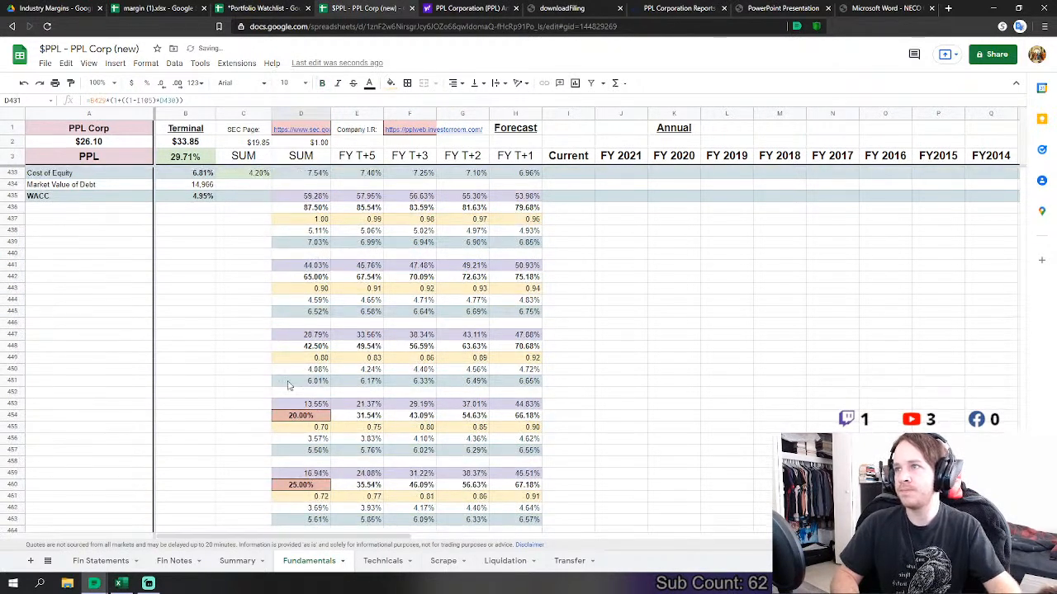
{"action": "left_click", "coordinate": [240, 561]}
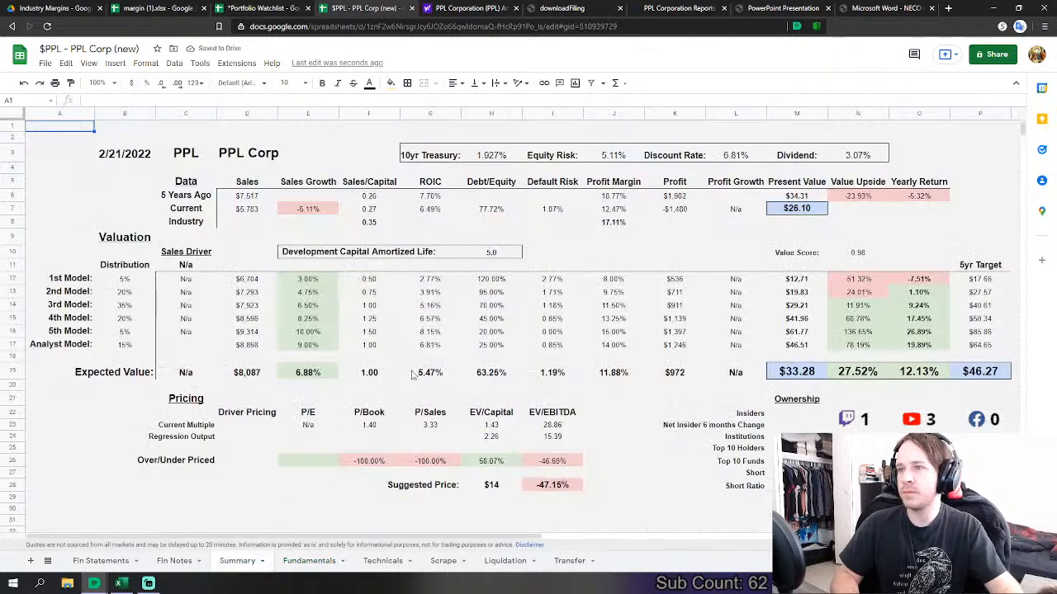
{"action": "left_click", "coordinate": [318, 561]}
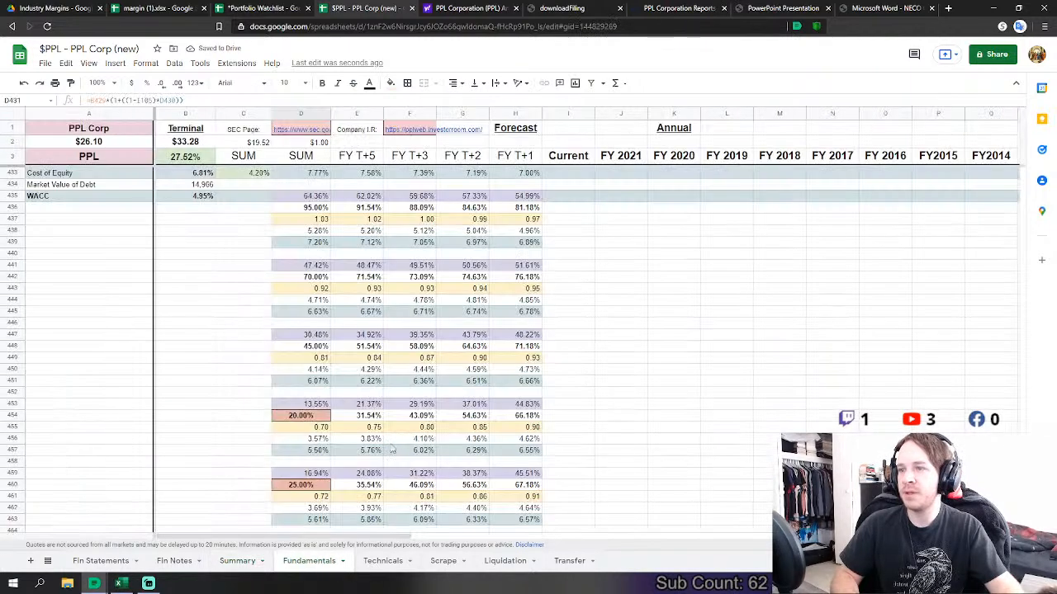
- Set the analyst-model D/E ratio in cell D460 of the Fundamentals sheet to 20%
{"action": "scroll", "coordinate": [338, 417], "scroll_direction": "down", "scroll_amount": 2}
{"action": "left_click", "coordinate": [288, 404]}
{"action": "type", "text": "20"}
{"action": "key", "text": "Return"}
{"action": "scroll", "coordinate": [229, 264], "scroll_direction": "up", "scroll_amount": 6}
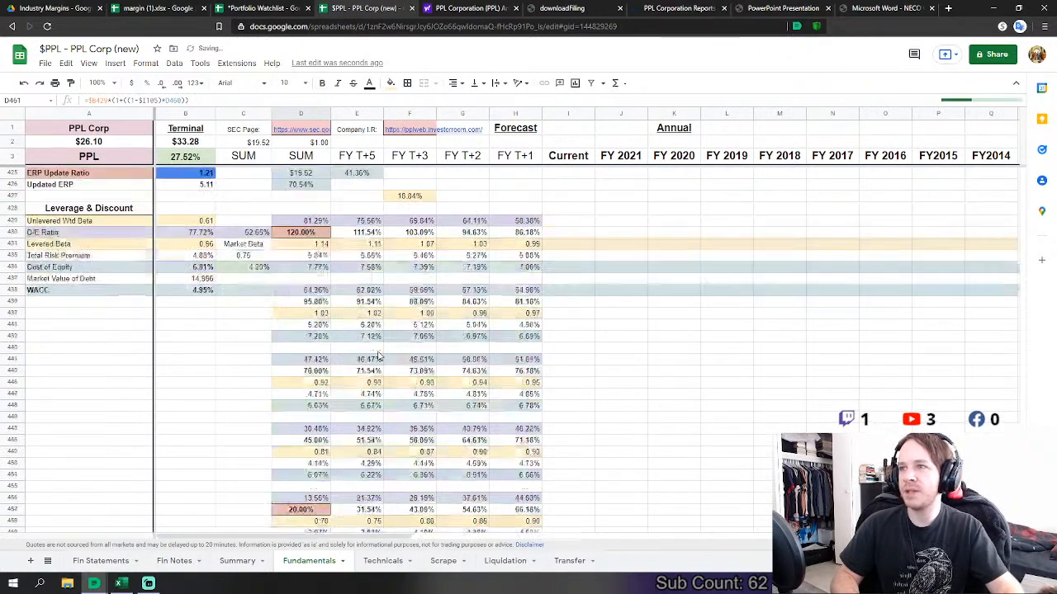
- Set the first-model terminal sales/capital ratio in cell B352 to 0.15
{"action": "scroll", "coordinate": [369, 421], "scroll_direction": "up", "scroll_amount": 3}
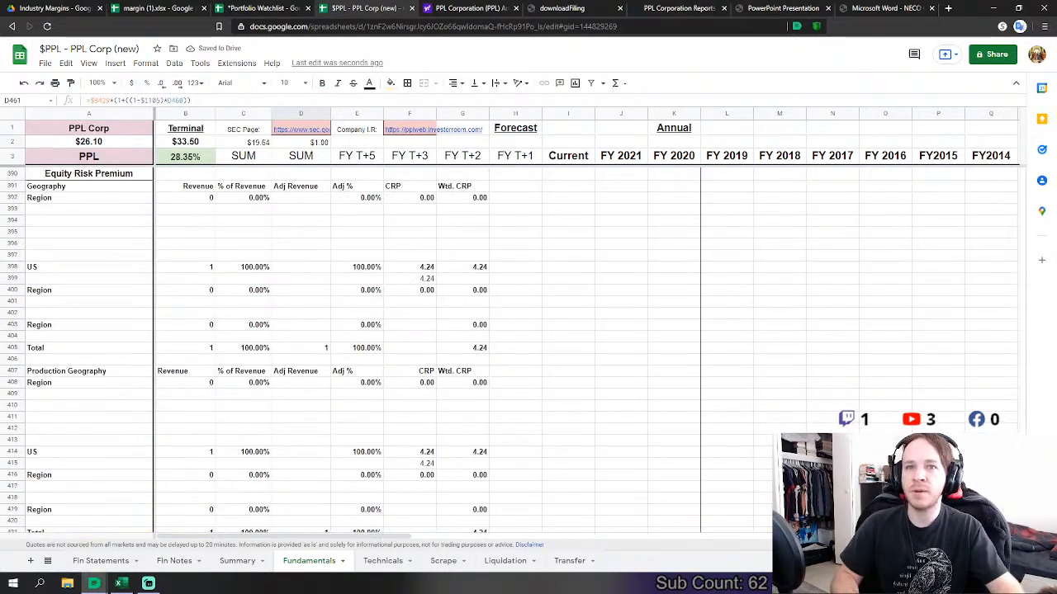
{"action": "scroll", "coordinate": [510, 346], "scroll_direction": "up", "scroll_amount": 10}
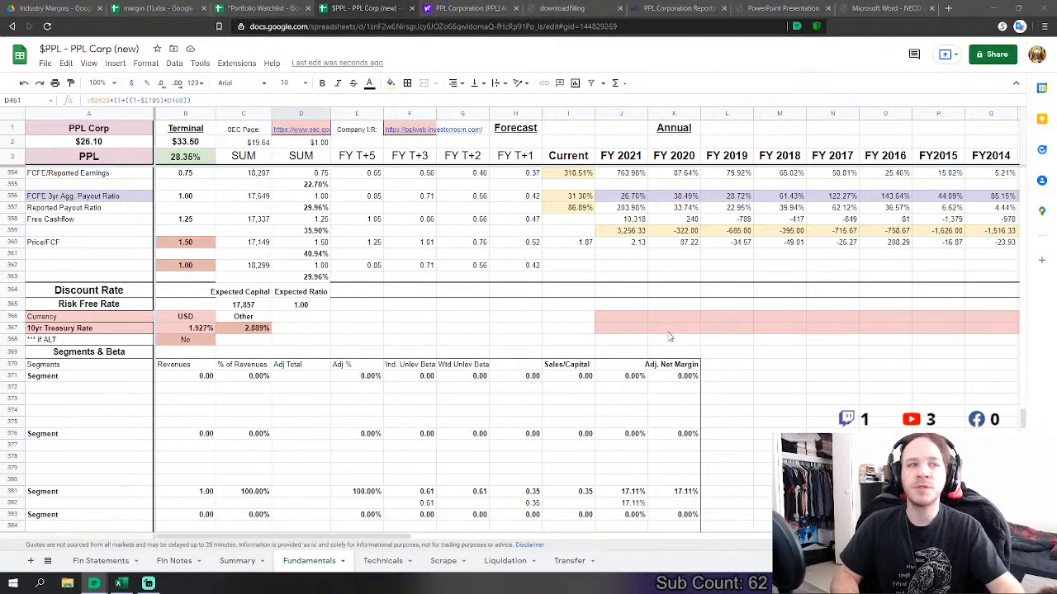
{"action": "scroll", "coordinate": [275, 373], "scroll_direction": "up", "scroll_amount": 5}
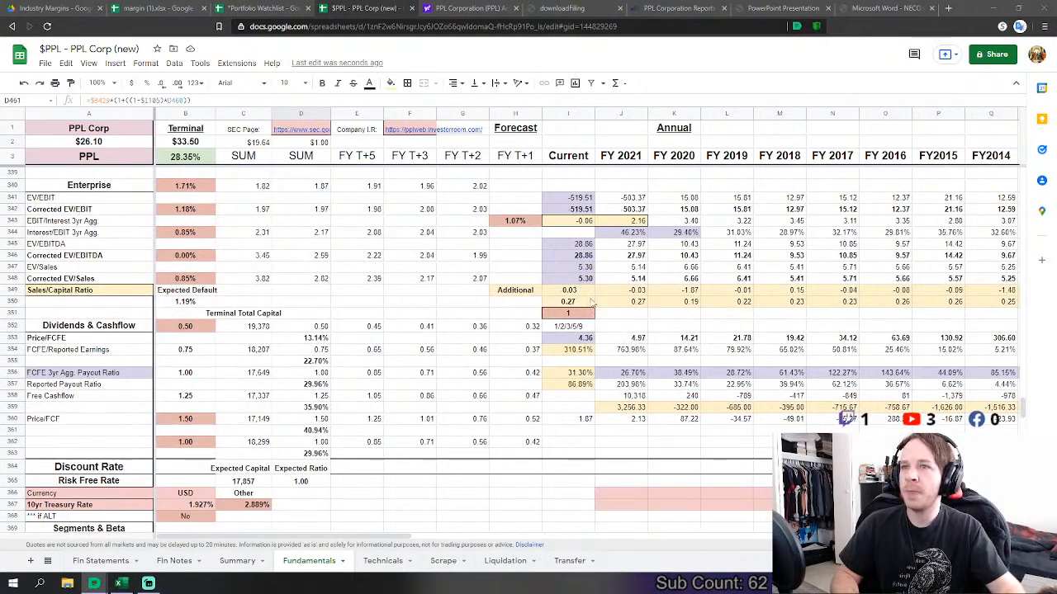
{"action": "left_click", "coordinate": [201, 329]}
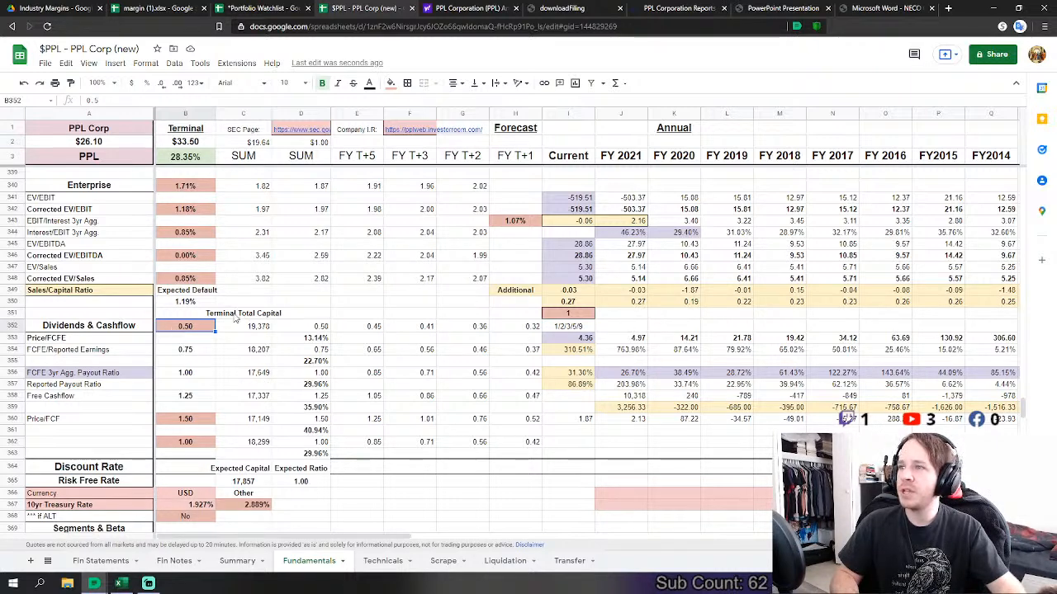
{"action": "type", "text": "0.15"}
{"action": "key", "text": "Return"}
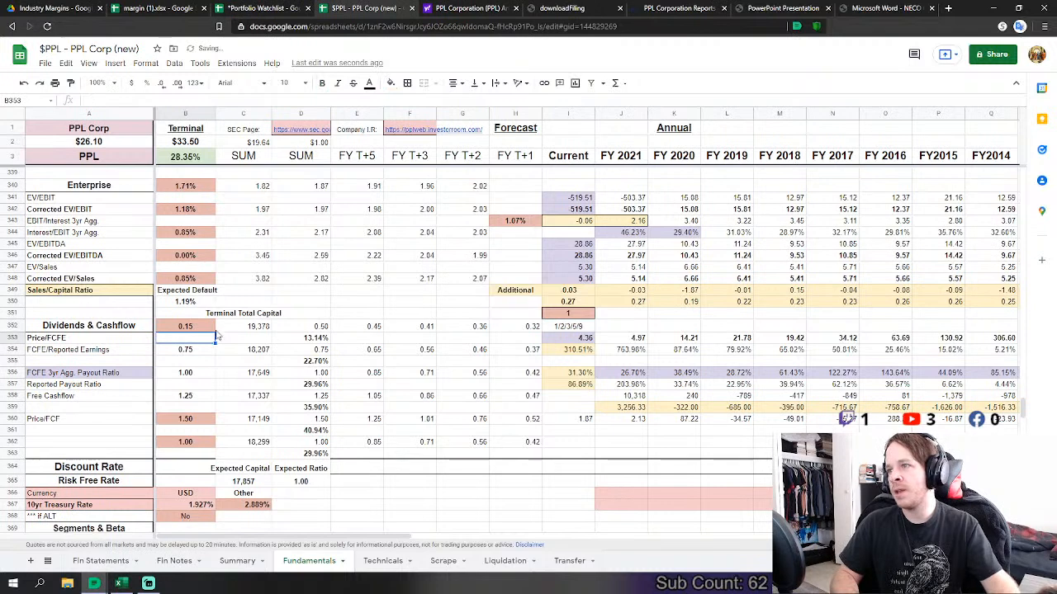
- Try a fifth-model terminal sales/capital ratio of 0.45 in cell B360
{"action": "left_click", "coordinate": [186, 421]}
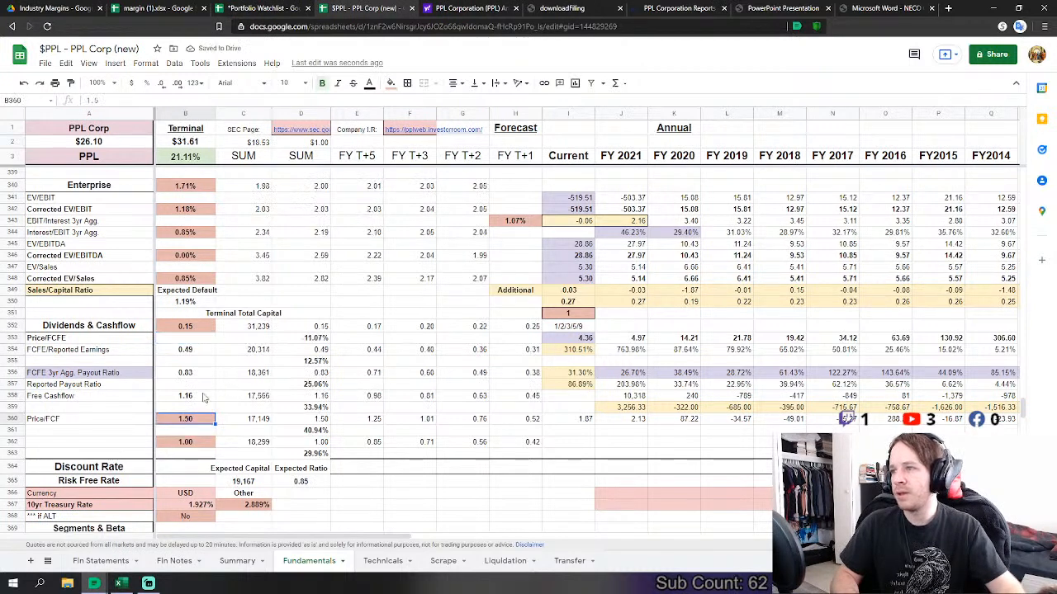
{"action": "type", "text": ".55"}
{"action": "key", "text": "Return"}
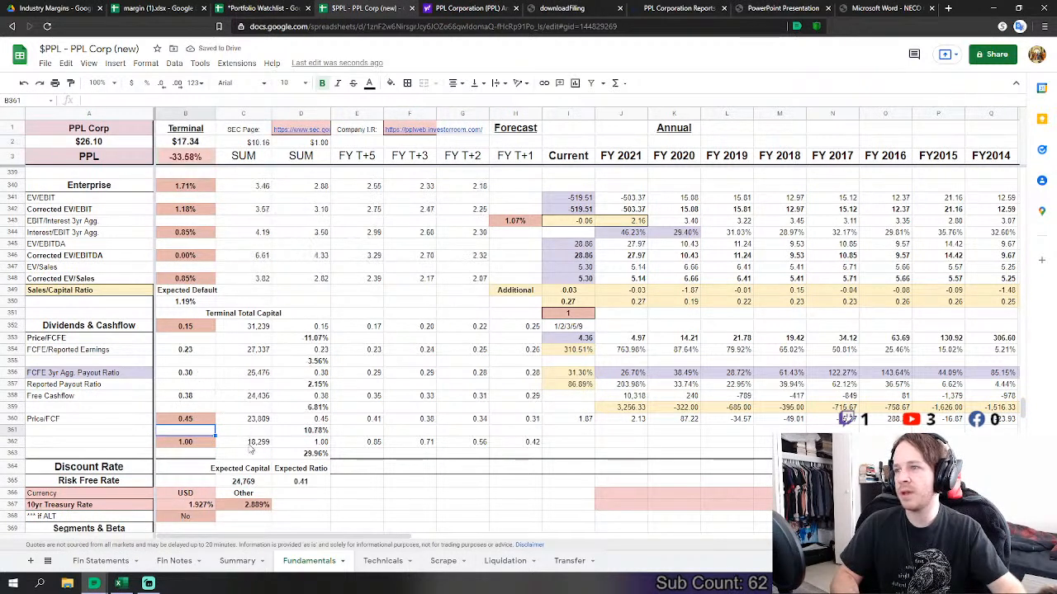
- Set the analyst-model terminal sales/capital ratio in cell B362 to 0.45
{"action": "left_click", "coordinate": [177, 446]}
{"action": "type", "text": ".35"}
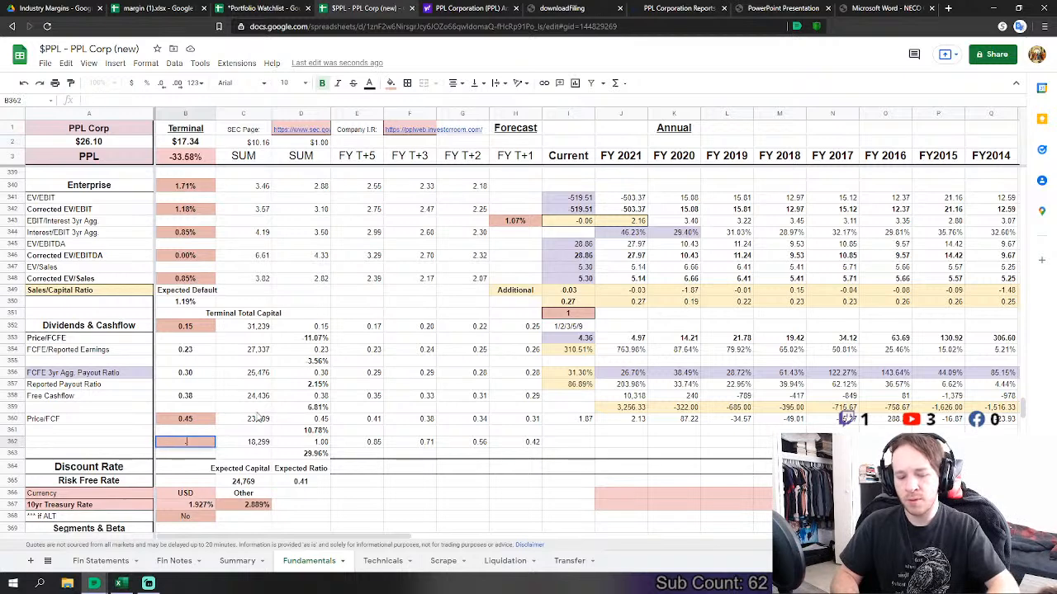
{"action": "key", "text": "Return"}
{"action": "key", "text": "Up"}
{"action": "key", "text": "BackSpace"}
{"action": "type", "text": ".45"}
{"action": "key", "text": "Return"}
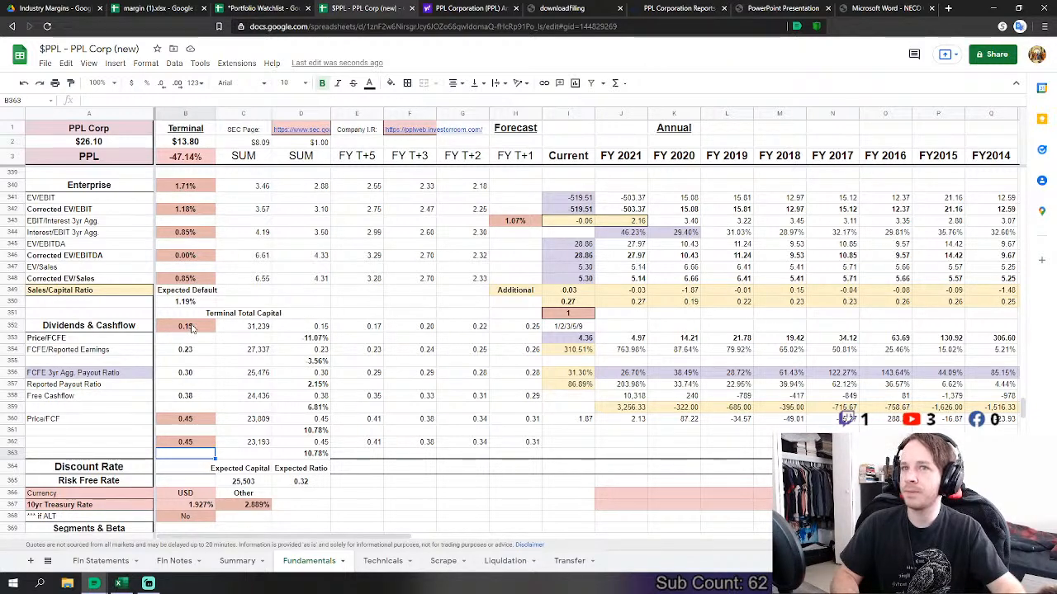
- Set the fifth-model terminal sales/capital ratio in cell B360 to 0.5 and review the surrounding ratio rows
{"action": "left_click", "coordinate": [178, 420]}
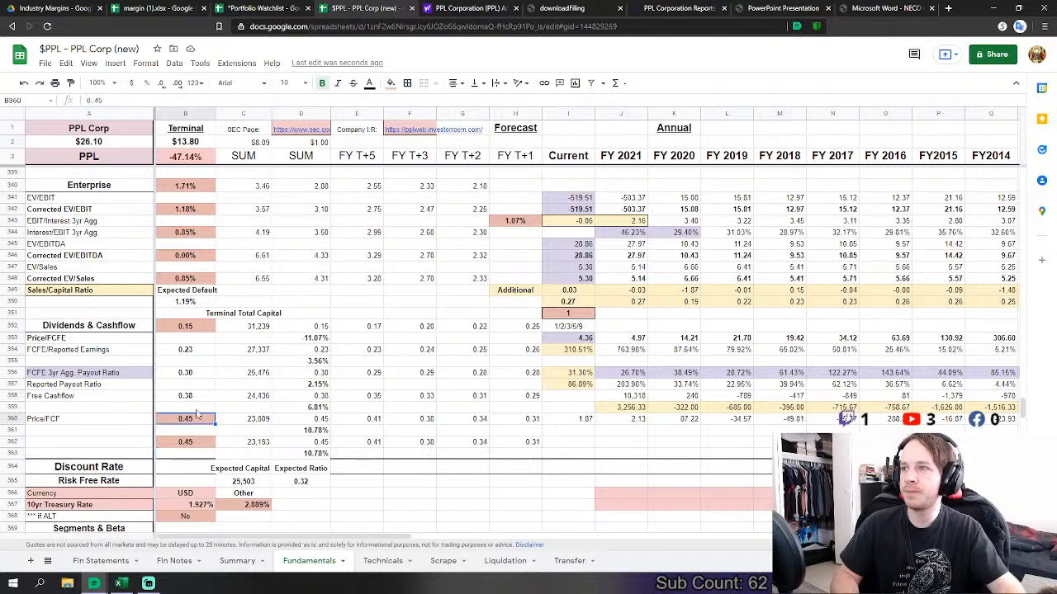
{"action": "type", "text": "0.5"}
{"action": "key", "text": "Return"}
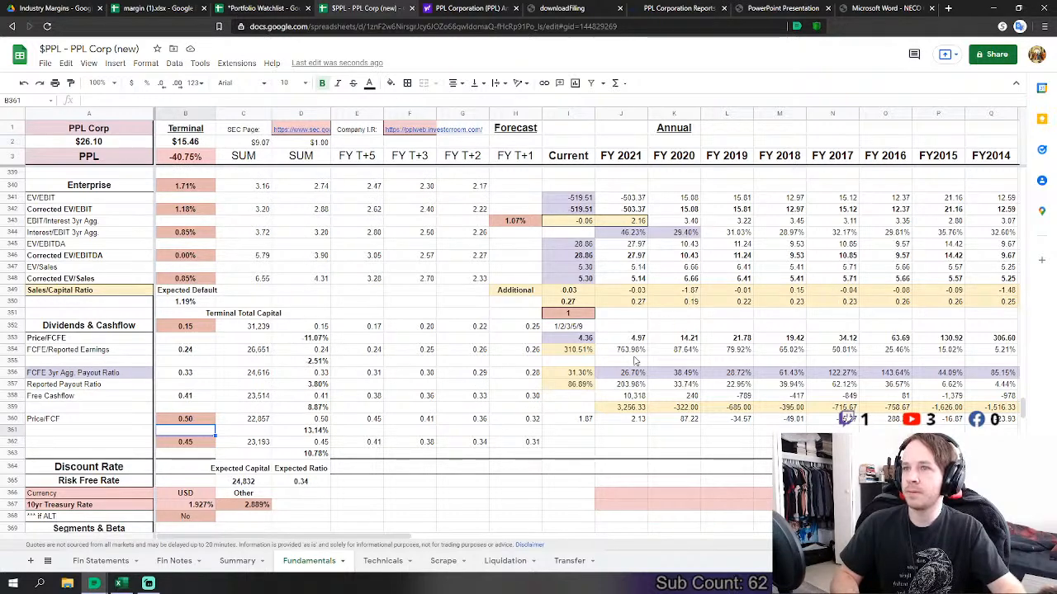
{"action": "scroll", "coordinate": [577, 372], "scroll_direction": "down", "scroll_amount": 5}
{"action": "scroll", "coordinate": [522, 388], "scroll_direction": "up", "scroll_amount": 6}
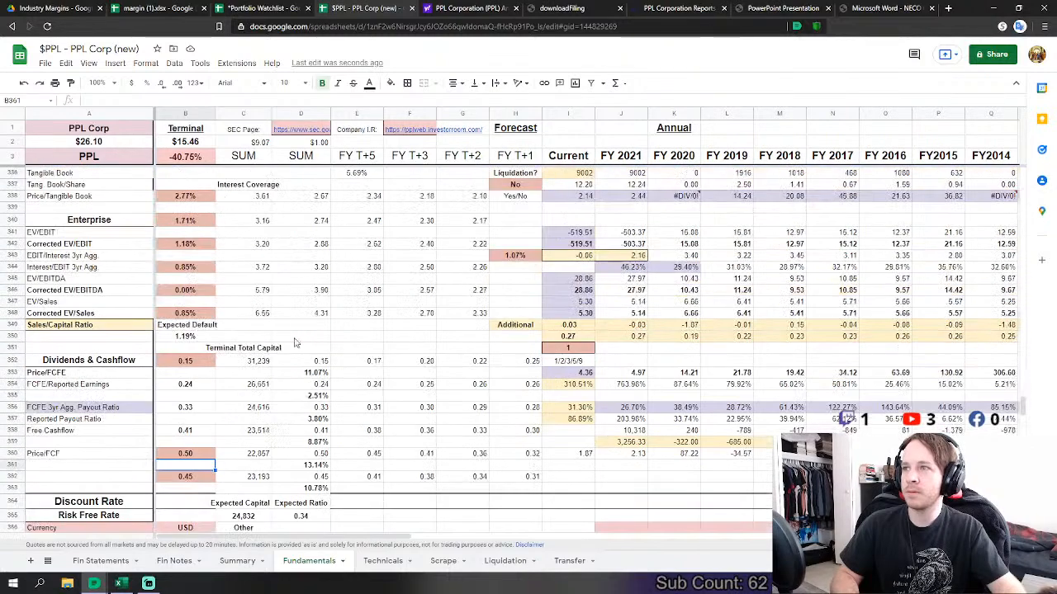
- Undo the last fifth-model sales/capital change and set the first-model terminal sales/capital ratio in cell B352 to 0.2
{"action": "scroll", "coordinate": [256, 402], "scroll_direction": "down", "scroll_amount": 2}
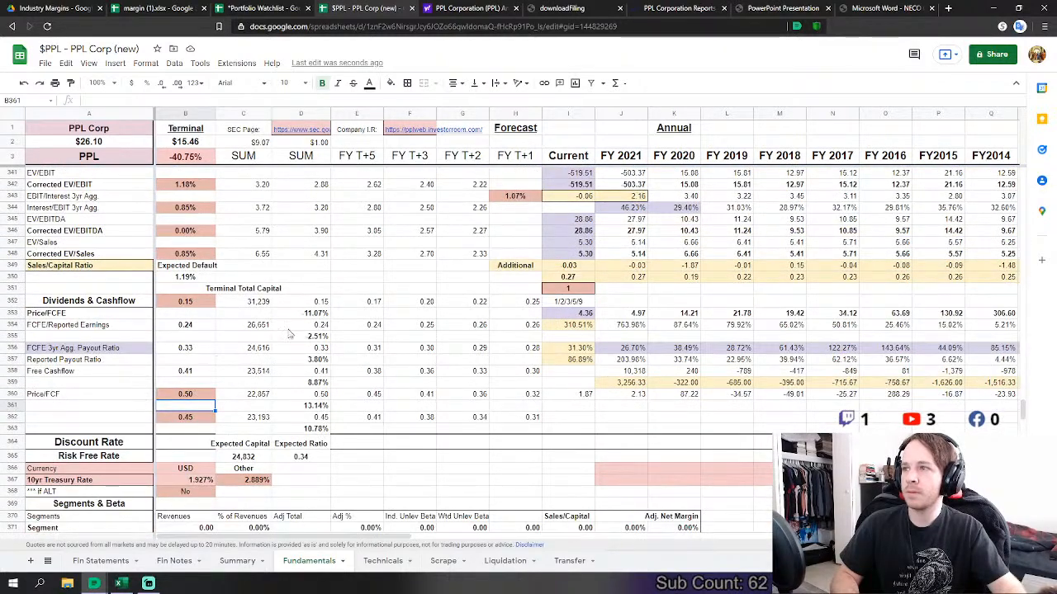
{"action": "key", "text": "ctrl+z"}
{"action": "left_click", "coordinate": [184, 301]}
{"action": "type", "text": ".2"}
{"action": "key", "text": "Return"}
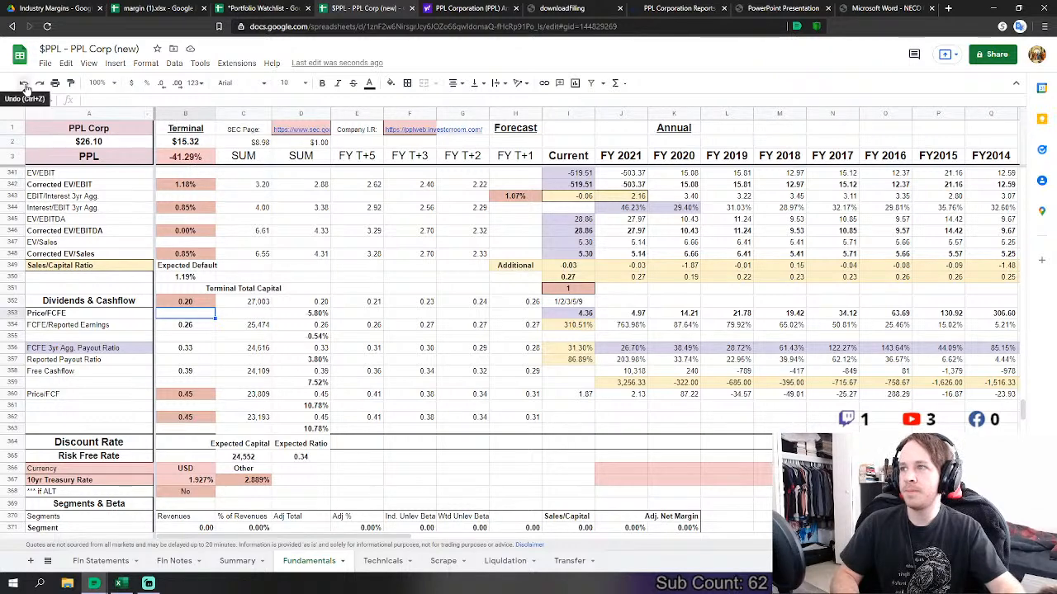
{"action": "left_click", "coordinate": [24, 84]}
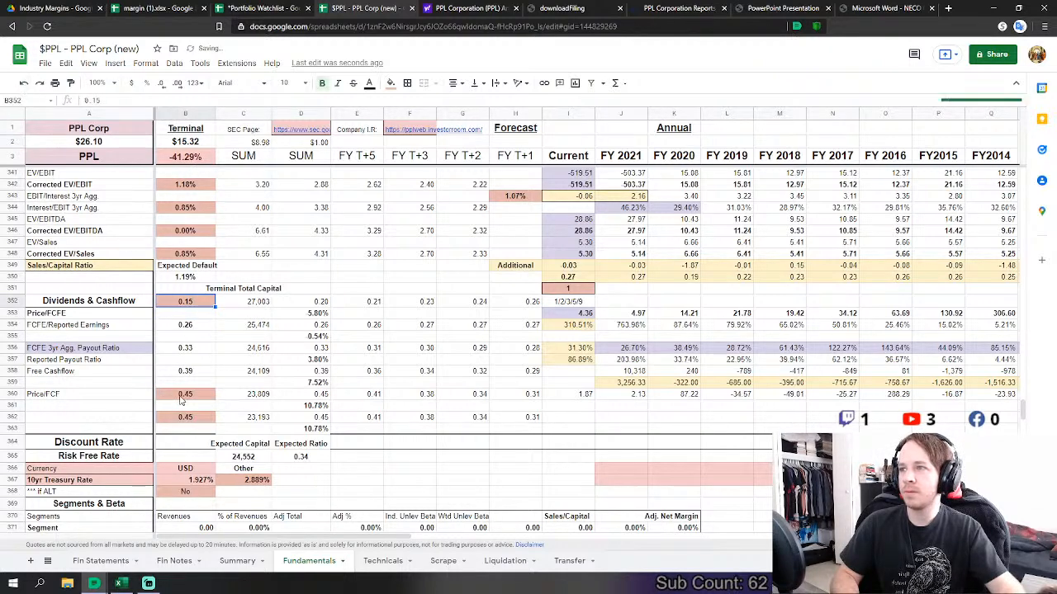
{"action": "left_click", "coordinate": [40, 83]}
- Check the D/E ratio rows at the end of the Fundamentals sheet and the model valuations on the Summary sheet
{"action": "scroll", "coordinate": [294, 392], "scroll_direction": "down", "scroll_amount": 10}
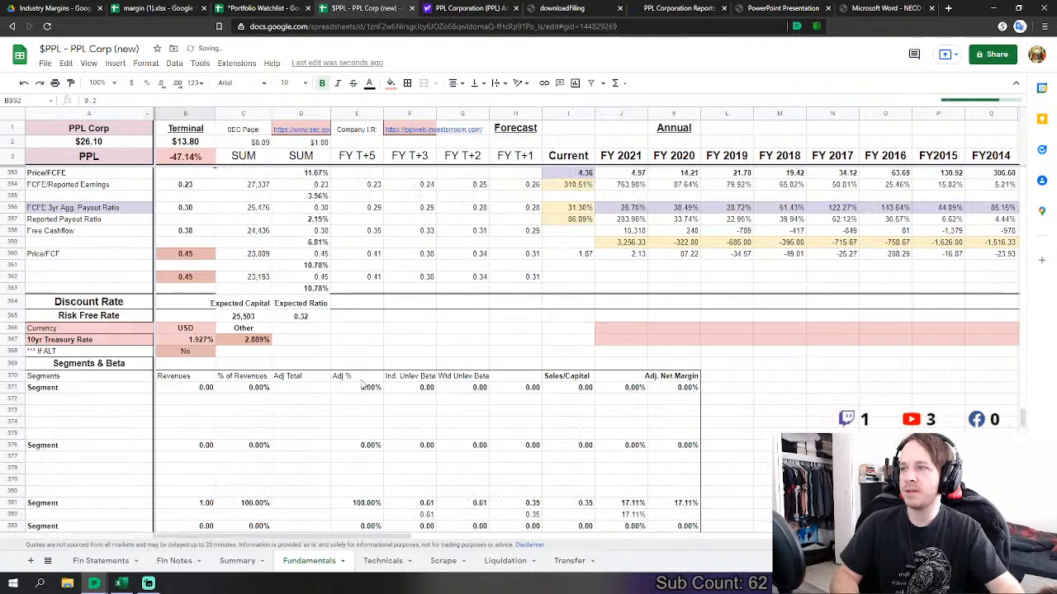
{"action": "scroll", "coordinate": [295, 393], "scroll_direction": "down", "scroll_amount": 5}
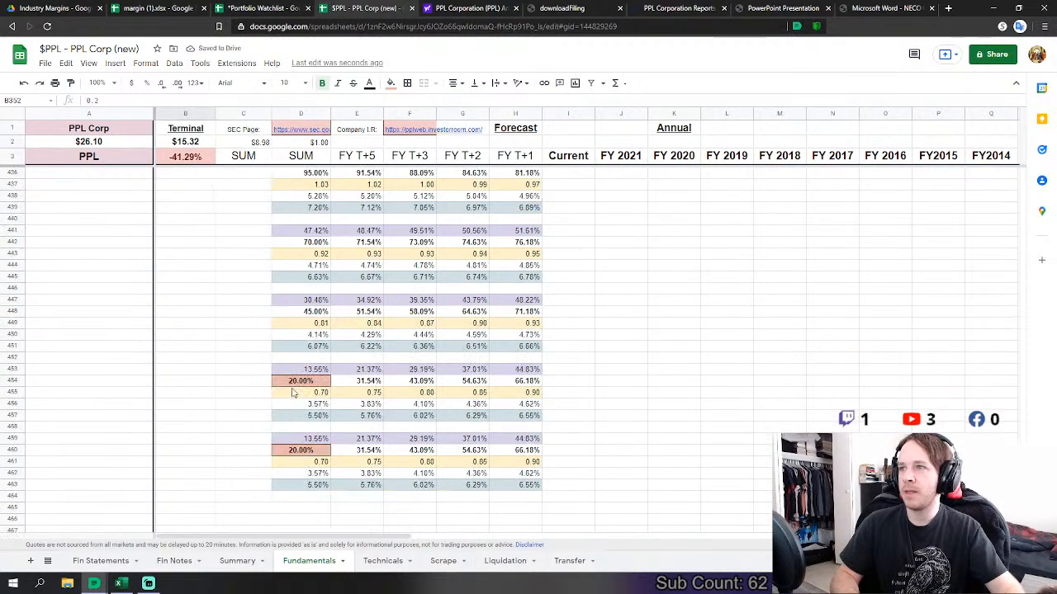
{"action": "left_click", "coordinate": [237, 561]}
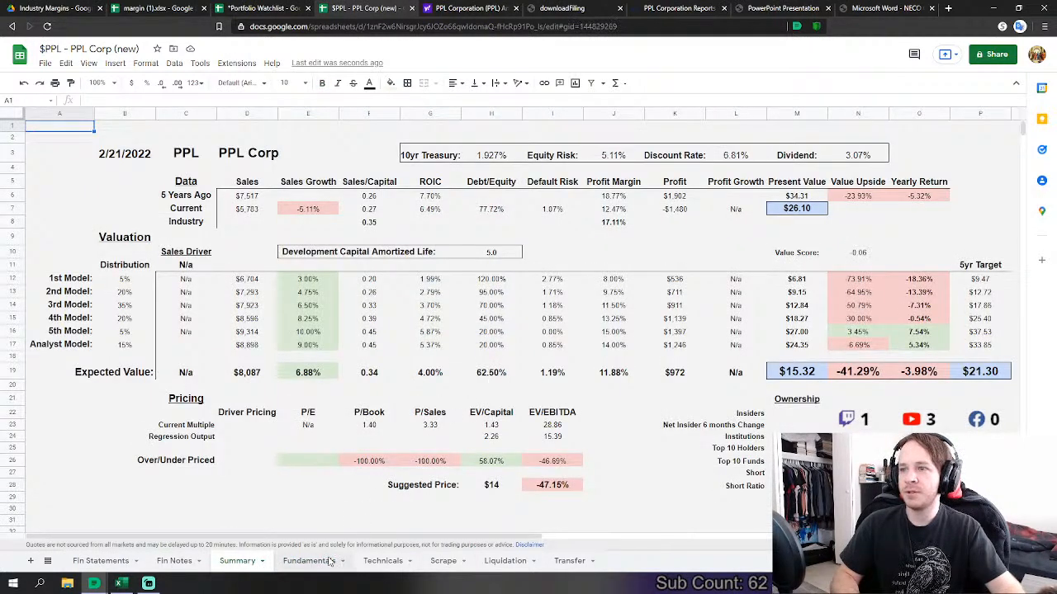
- Set the analyst-model revenue CAGR in cell C42 of the Fundamentals sheet to 10%
{"action": "left_click", "coordinate": [312, 561]}
{"action": "left_click_drag", "start_coordinate": [1022, 481], "coordinate": [1023, 195]}
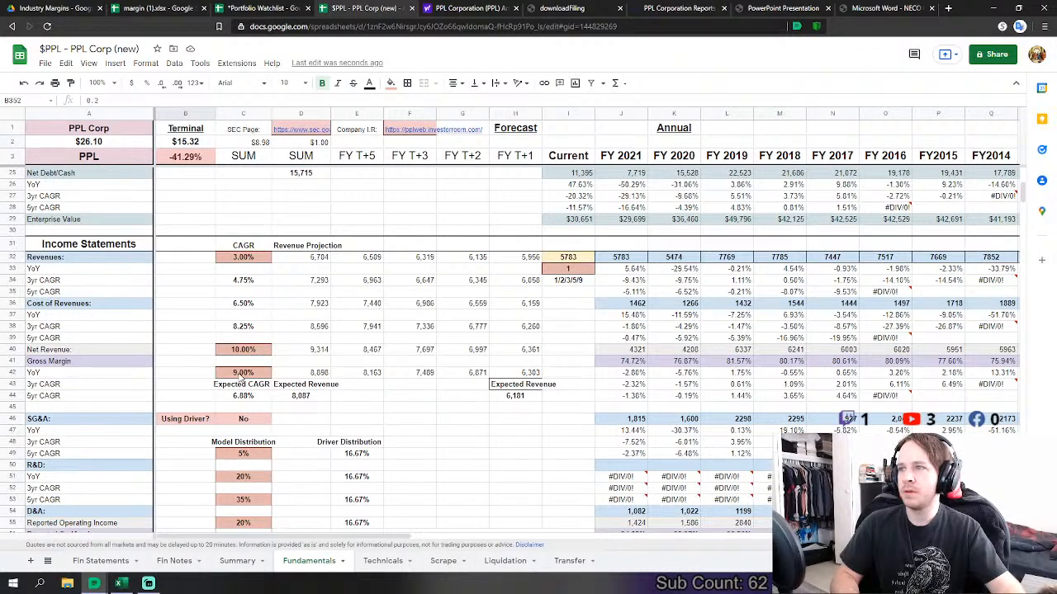
{"action": "left_click", "coordinate": [240, 375]}
{"action": "type", "text": "10"}
{"action": "key", "text": "Return"}
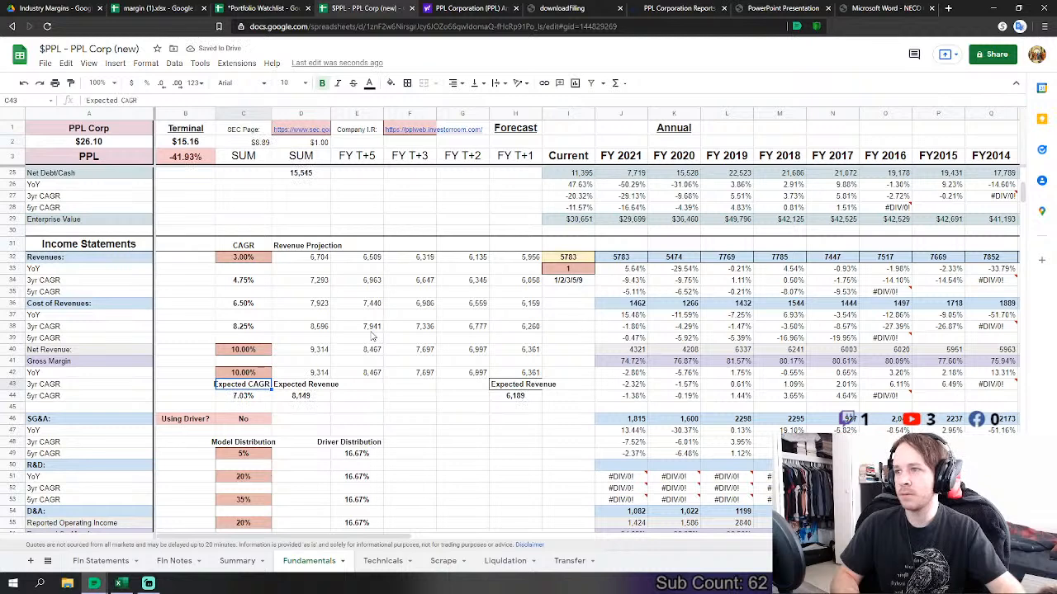
- Review the model distribution, net income margin, free cashflow and expected growth rows across the forecast models
{"action": "scroll", "coordinate": [372, 334], "scroll_direction": "down", "scroll_amount": 5}
{"action": "scroll", "coordinate": [285, 330], "scroll_direction": "up", "scroll_amount": 3}
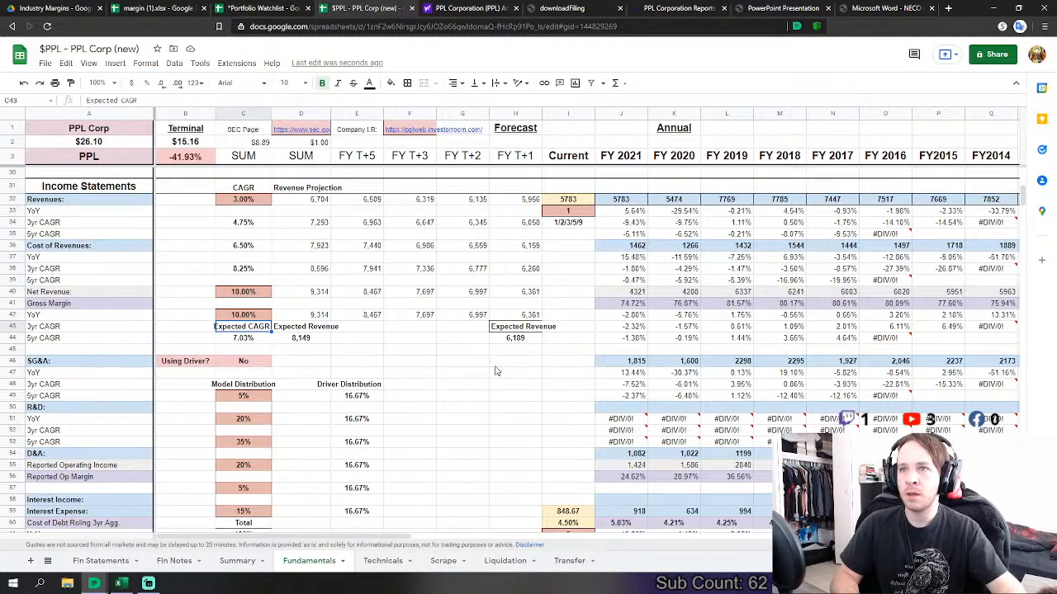
{"action": "scroll", "coordinate": [322, 318], "scroll_direction": "down", "scroll_amount": 8}
{"action": "scroll", "coordinate": [306, 315], "scroll_direction": "up", "scroll_amount": 7}
{"action": "scroll", "coordinate": [300, 317], "scroll_direction": "down", "scroll_amount": 8}
{"action": "scroll", "coordinate": [299, 316], "scroll_direction": "down", "scroll_amount": 16}
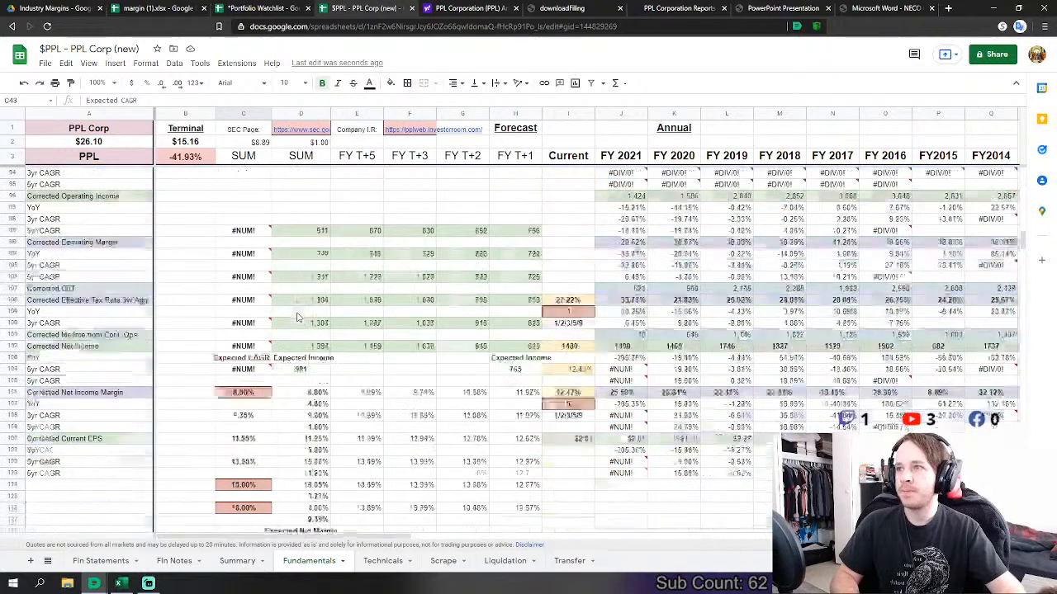
{"action": "scroll", "coordinate": [296, 343], "scroll_direction": "down", "scroll_amount": 1}
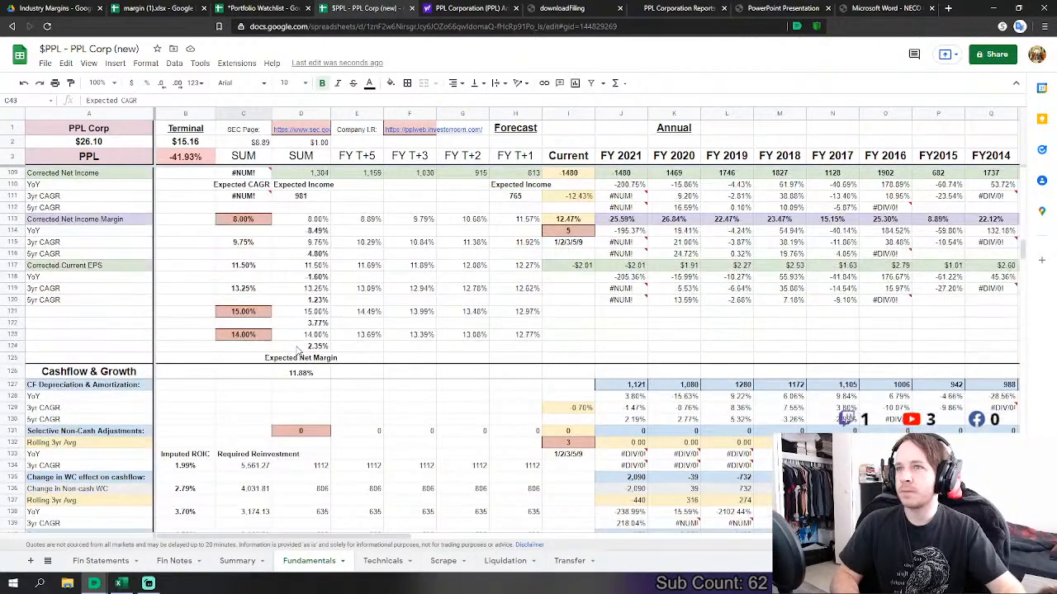
{"action": "scroll", "coordinate": [299, 351], "scroll_direction": "up", "scroll_amount": 6}
{"action": "scroll", "coordinate": [299, 351], "scroll_direction": "down", "scroll_amount": 4}
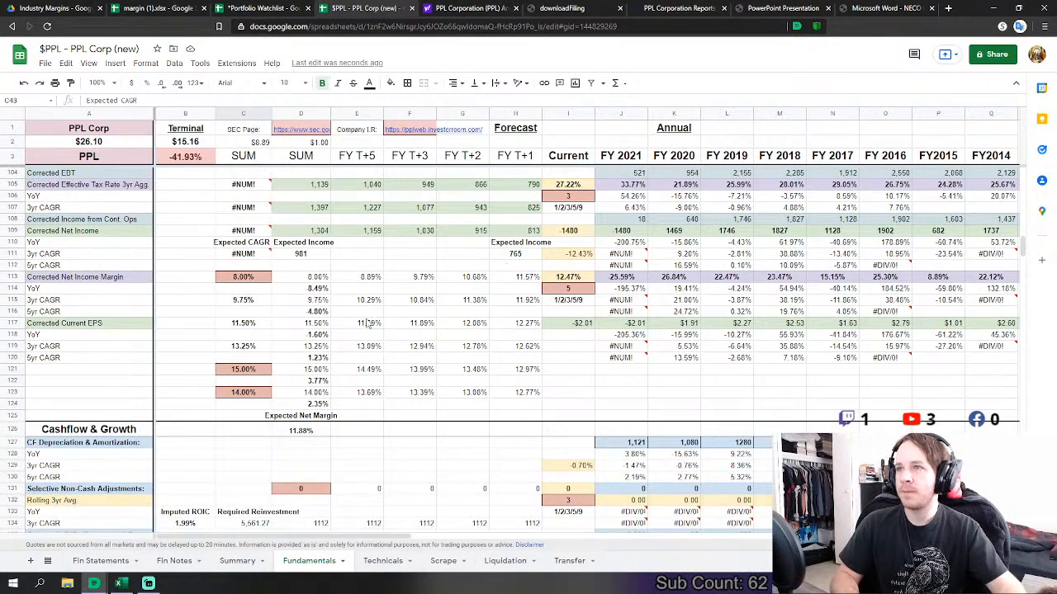
{"action": "scroll", "coordinate": [368, 323], "scroll_direction": "down", "scroll_amount": 8}
{"action": "scroll", "coordinate": [368, 324], "scroll_direction": "up", "scroll_amount": 1}
{"action": "scroll", "coordinate": [368, 324], "scroll_direction": "down", "scroll_amount": 12}
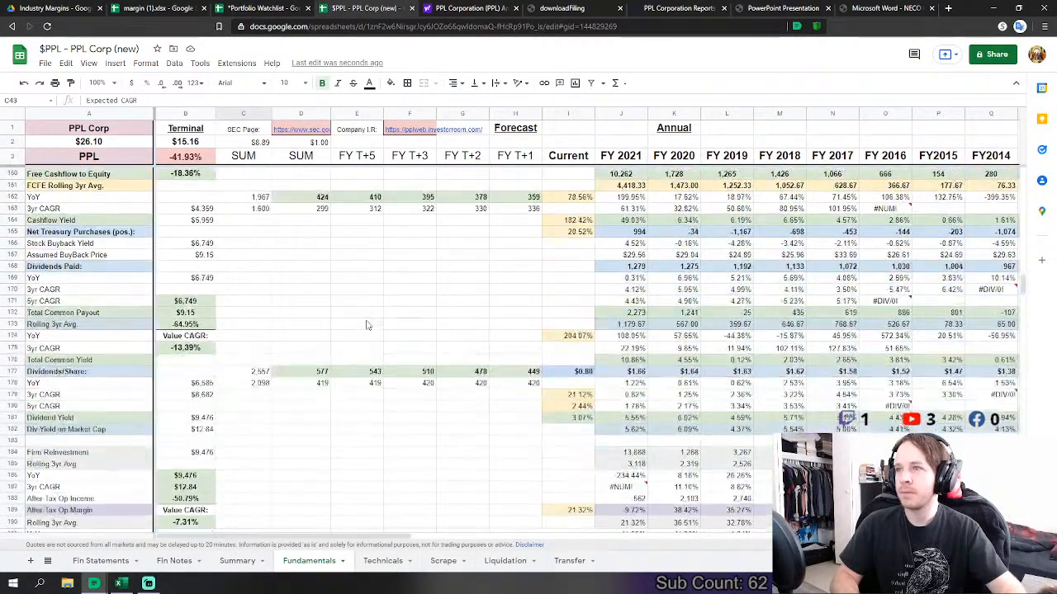
{"action": "scroll", "coordinate": [368, 325], "scroll_direction": "down", "scroll_amount": 10}
{"action": "left_click", "coordinate": [467, 324]}
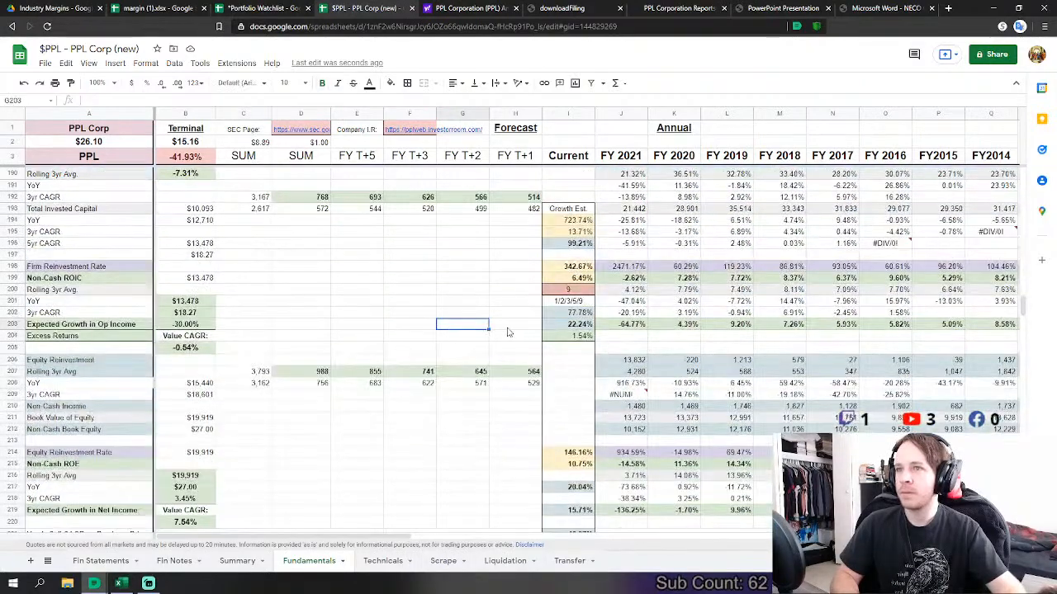
{"action": "scroll", "coordinate": [511, 331], "scroll_direction": "down", "scroll_amount": 2}
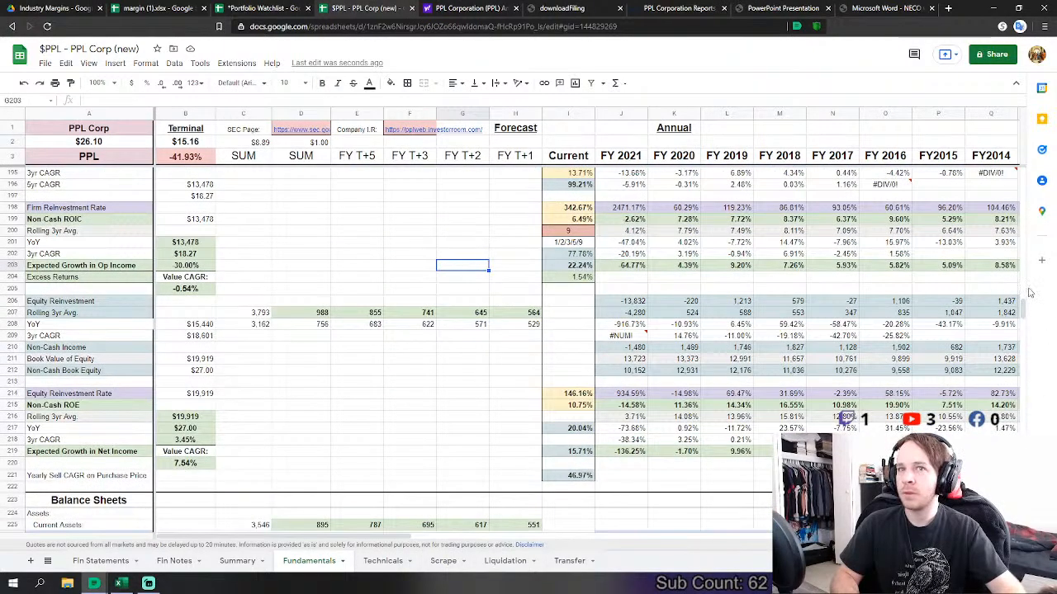
- Compare the net margin assumptions, the D/E ratio rows and the revenue growth projections across the models
{"action": "left_click_drag", "start_coordinate": [1024, 307], "coordinate": [1035, 239]}
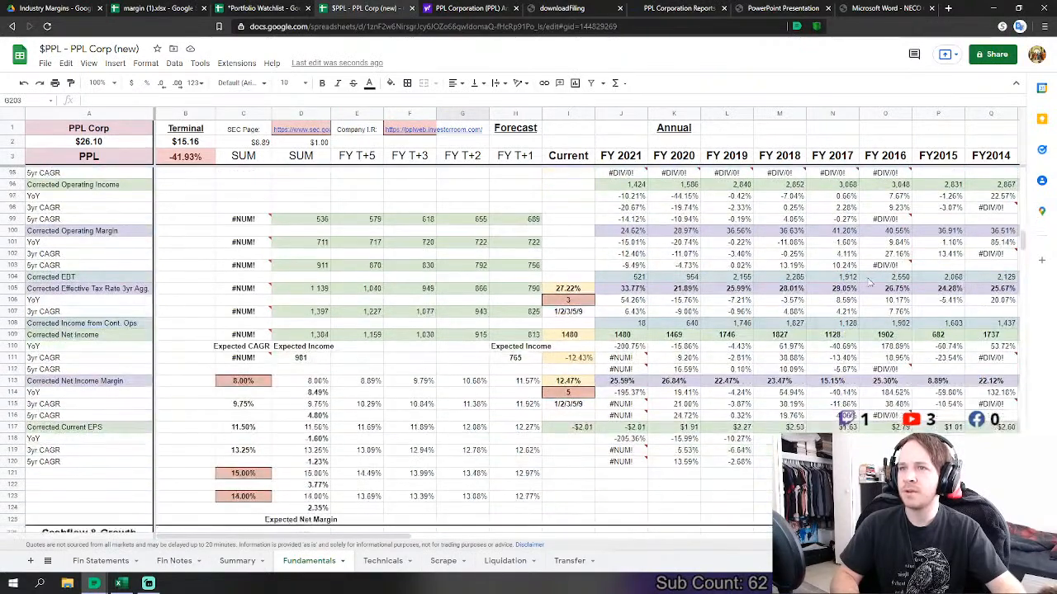
{"action": "scroll", "coordinate": [563, 303], "scroll_direction": "down", "scroll_amount": 2}
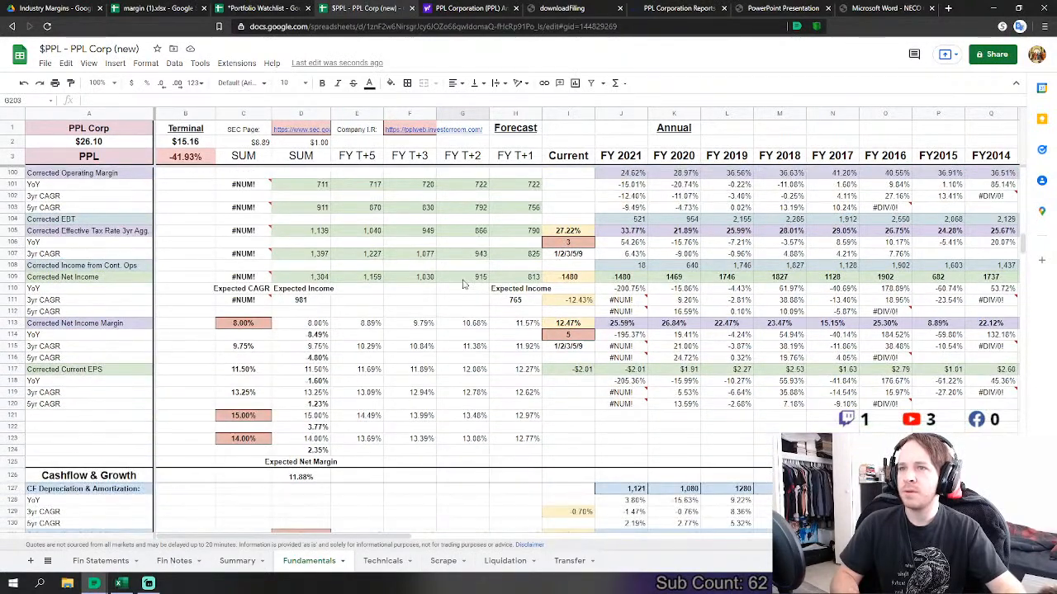
{"action": "left_click", "coordinate": [413, 265]}
{"action": "scroll", "coordinate": [425, 280], "scroll_direction": "down", "scroll_amount": 3}
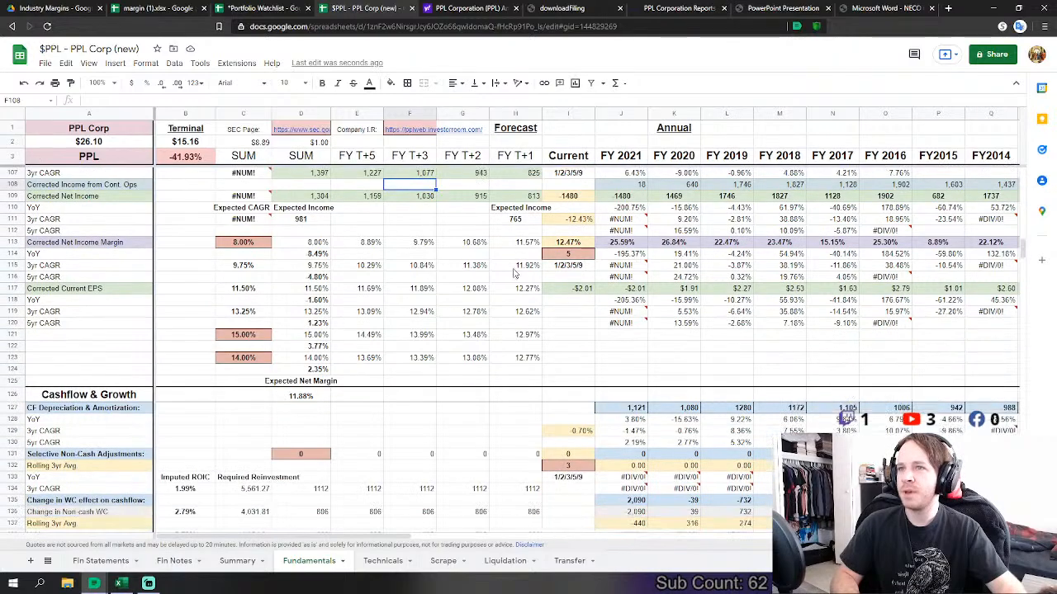
{"action": "left_click_drag", "start_coordinate": [1023, 258], "coordinate": [1029, 424]}
{"action": "scroll", "coordinate": [1029, 424], "scroll_direction": "down", "scroll_amount": 15}
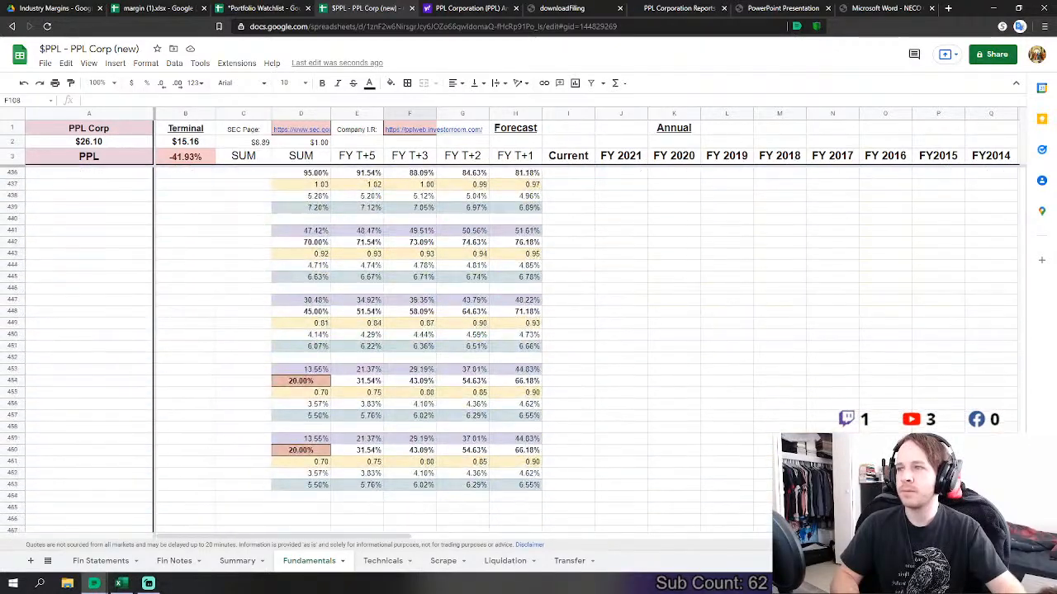
{"action": "left_click_drag", "start_coordinate": [1030, 424], "coordinate": [1047, 199]}
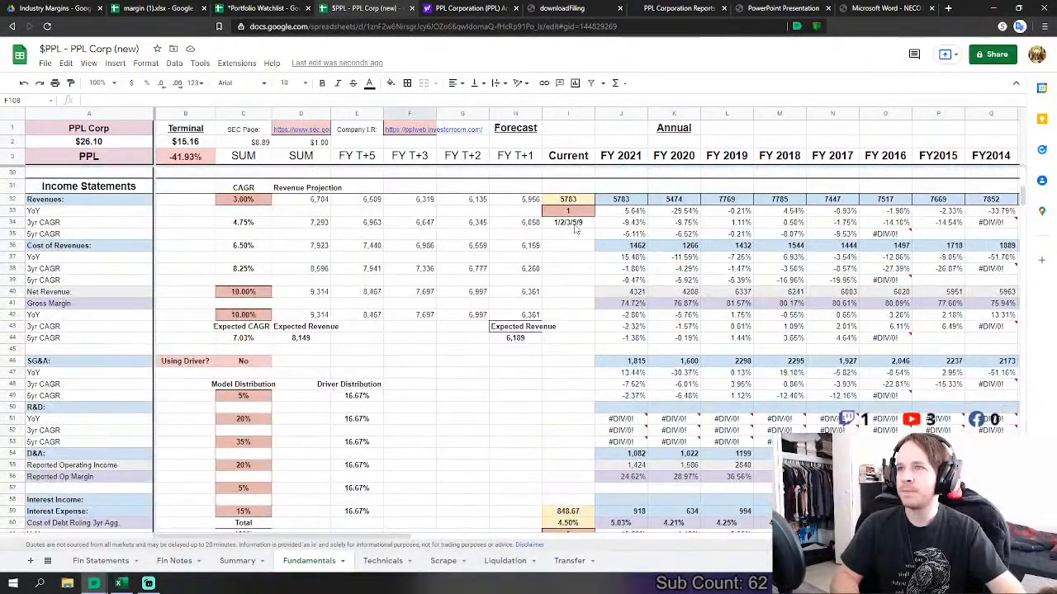
{"action": "scroll", "coordinate": [224, 283], "scroll_direction": "up", "scroll_amount": 1}
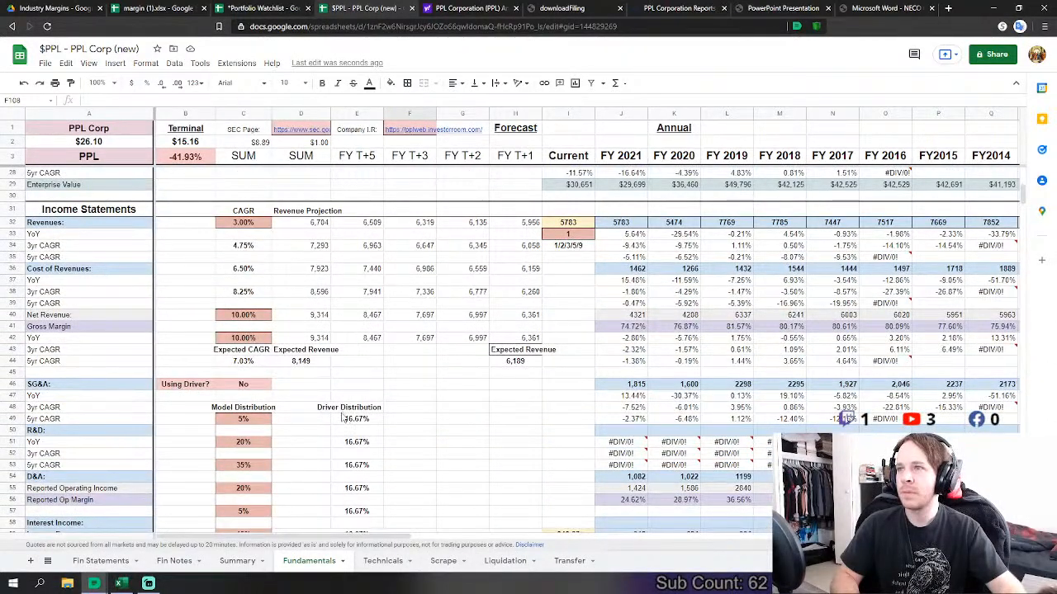
{"action": "left_click", "coordinate": [347, 407]}
{"action": "scroll", "coordinate": [391, 402], "scroll_direction": "up", "scroll_amount": 2}
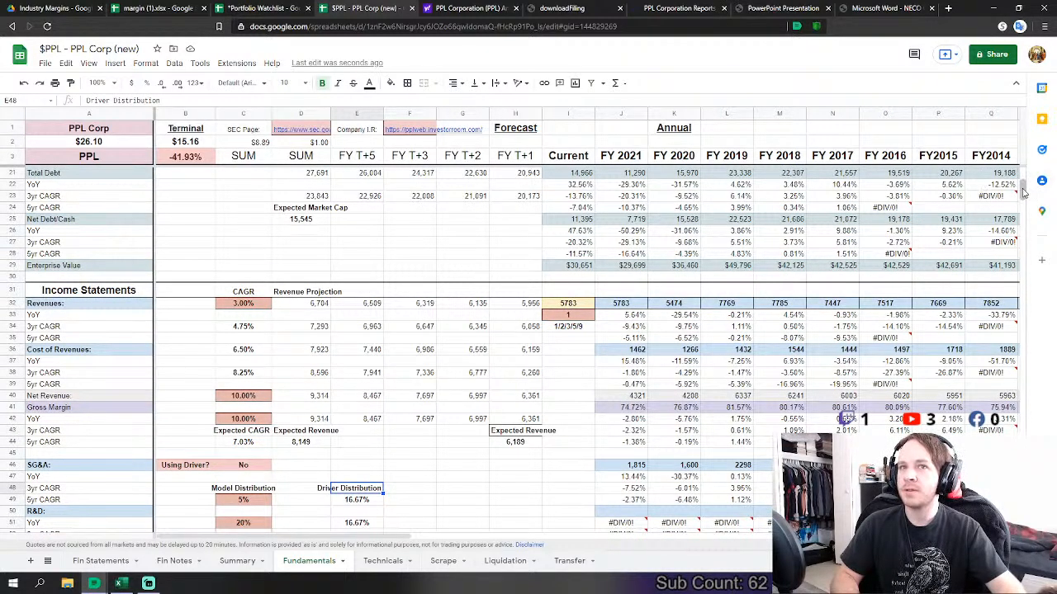
{"action": "scroll", "coordinate": [1022, 192], "scroll_direction": "down", "scroll_amount": 2}
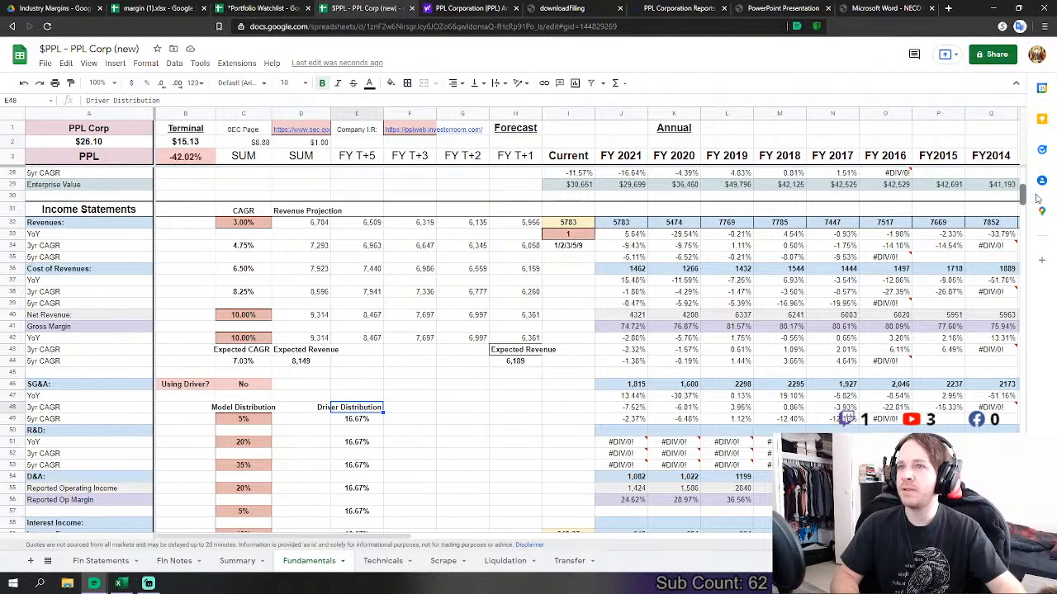
{"action": "scroll", "coordinate": [1037, 198], "scroll_direction": "up", "scroll_amount": 2}
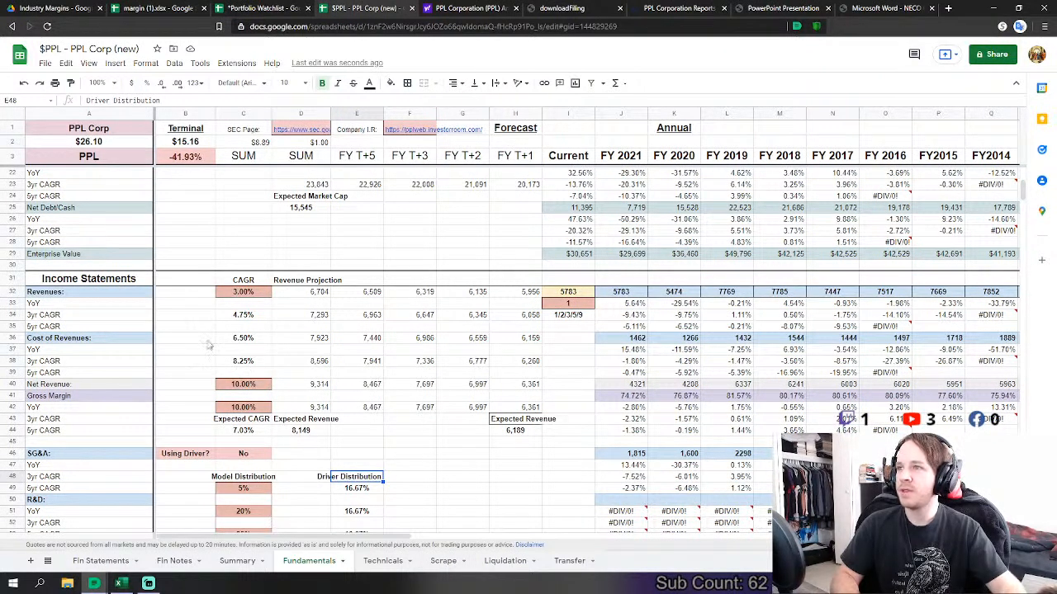
- Set the model distribution to 10% for the second model, 40% for the third and 25% for the fourth
{"action": "scroll", "coordinate": [405, 377], "scroll_direction": "down", "scroll_amount": 5}
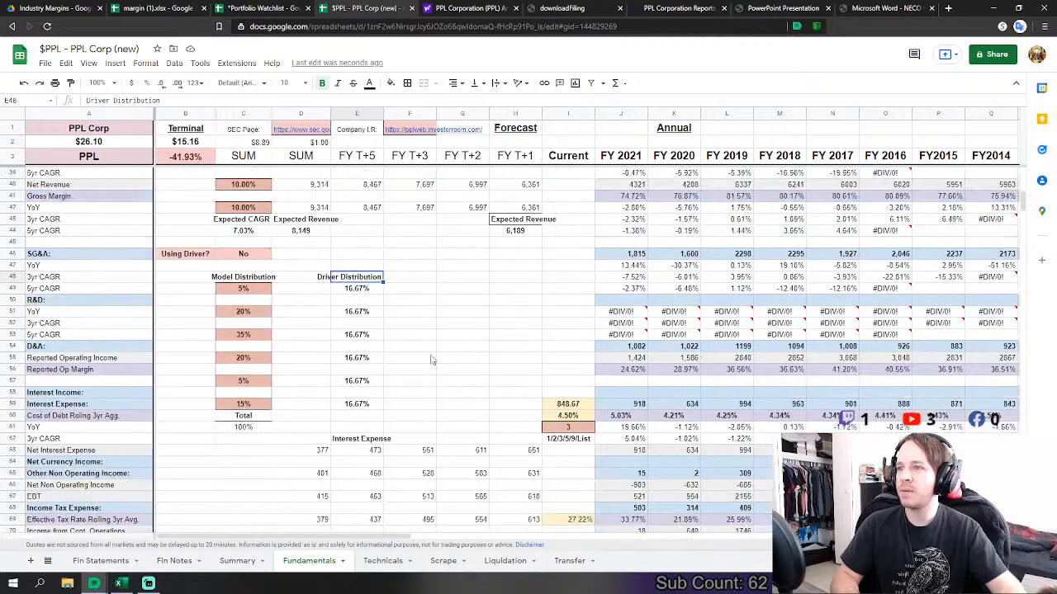
{"action": "left_click", "coordinate": [250, 314]}
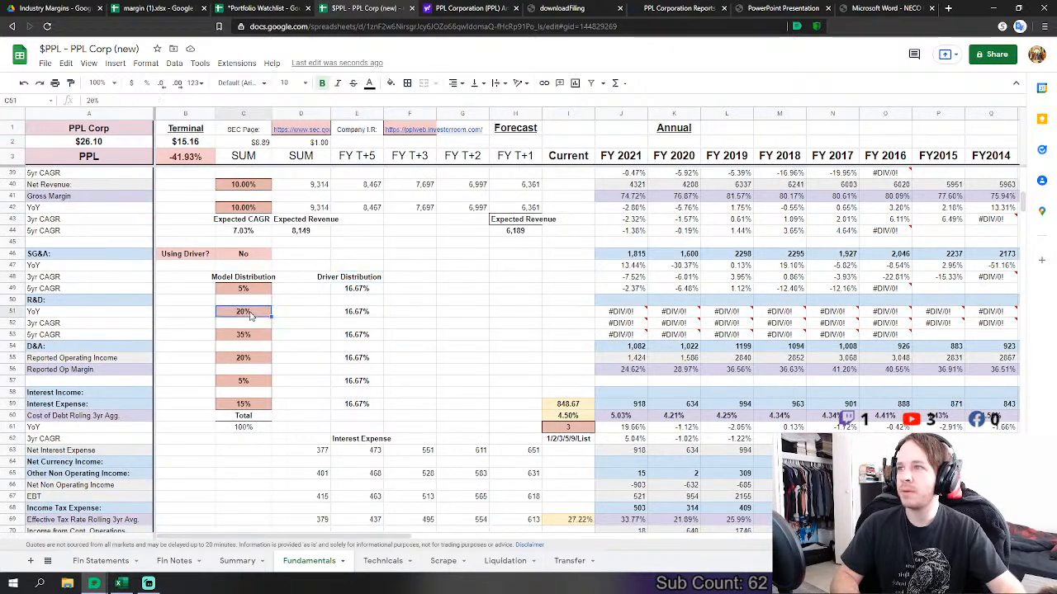
{"action": "type", "text": "10"}
{"action": "left_click", "coordinate": [234, 331]}
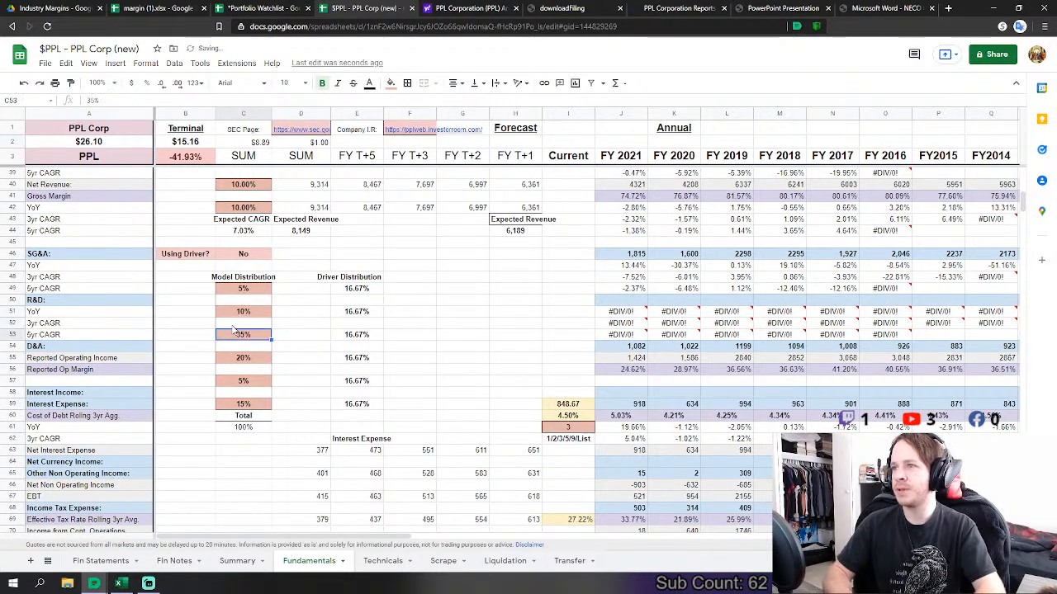
{"action": "type", "text": "40"}
{"action": "key", "text": "Return"}
{"action": "key", "text": "Down"}
{"action": "key", "text": "Down"}
{"action": "key", "text": "Up"}
{"action": "type", "text": "25"}
{"action": "key", "text": "Return"}
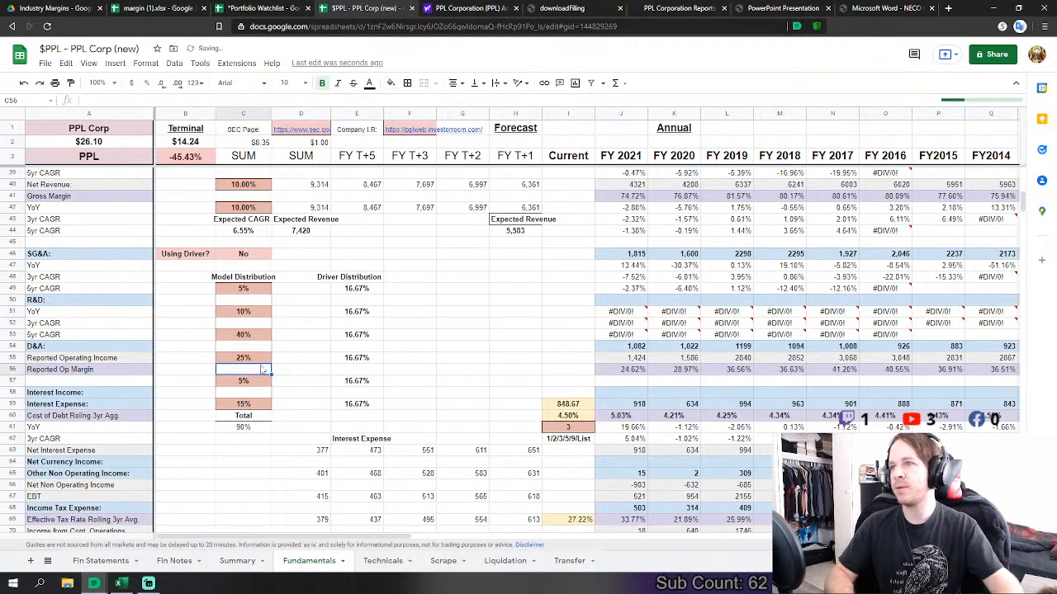
- Set the fifth-model and analyst-model terminal sales/capital ratios in cells B360 and B362 to 0.5
{"action": "scroll", "coordinate": [355, 410], "scroll_direction": "down", "scroll_amount": 9}
{"action": "left_click_drag", "start_coordinate": [1024, 244], "coordinate": [1023, 428]}
{"action": "scroll", "coordinate": [509, 272], "scroll_direction": "up", "scroll_amount": 7}
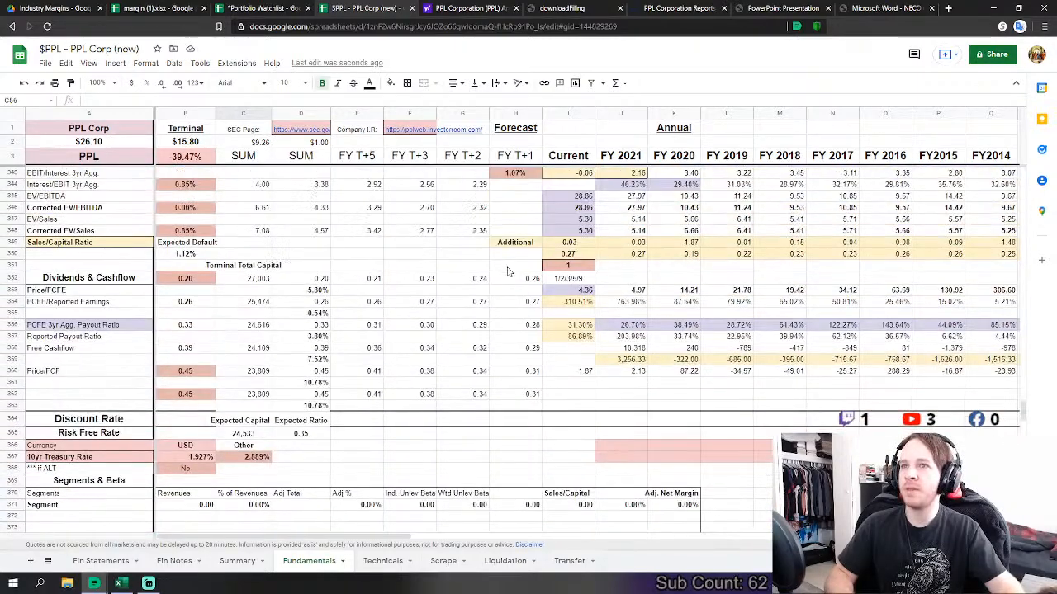
{"action": "scroll", "coordinate": [509, 271], "scroll_direction": "up", "scroll_amount": 1}
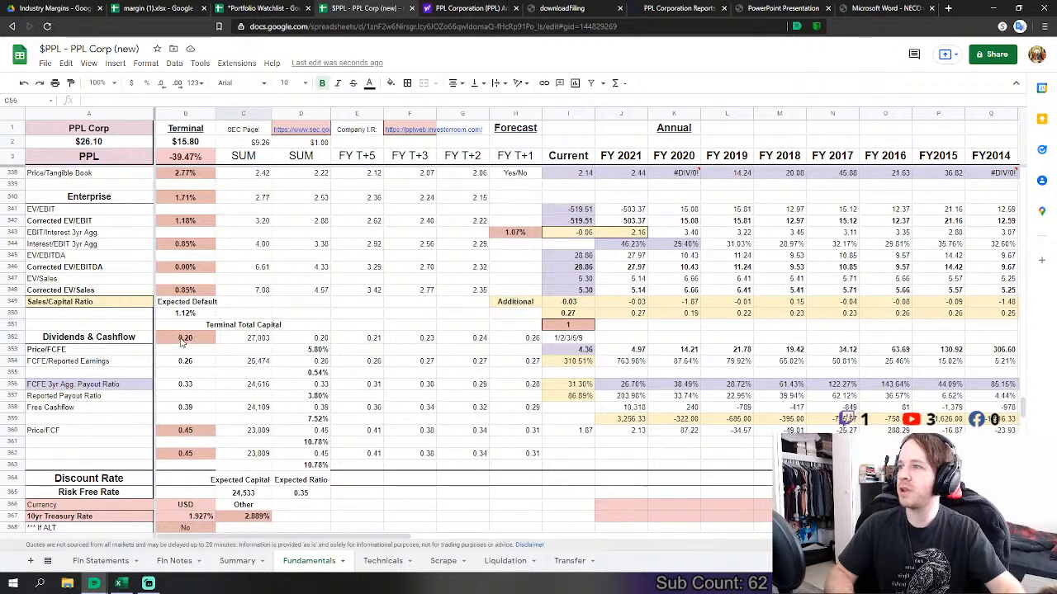
{"action": "left_click", "coordinate": [183, 431]}
{"action": "type", "text": "0.5"}
{"action": "key", "text": "Return"}
{"action": "key", "text": "Down"}
{"action": "type", "text": ".5"}
{"action": "key", "text": "Return"}
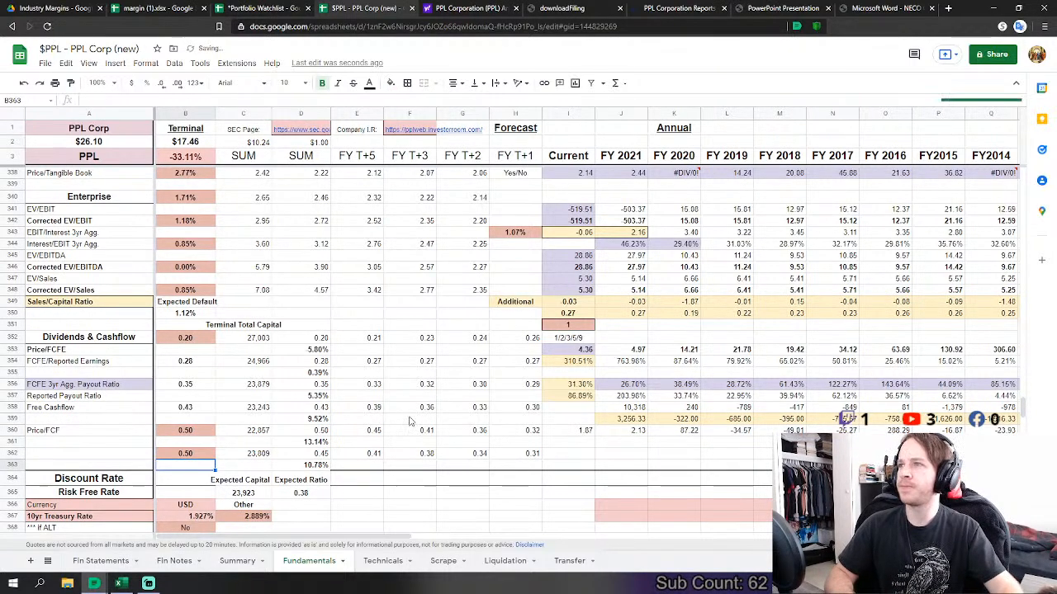
- Set the analyst-model net income margin in cell C123 to 15%
{"action": "scroll", "coordinate": [566, 456], "scroll_direction": "up", "scroll_amount": 6}
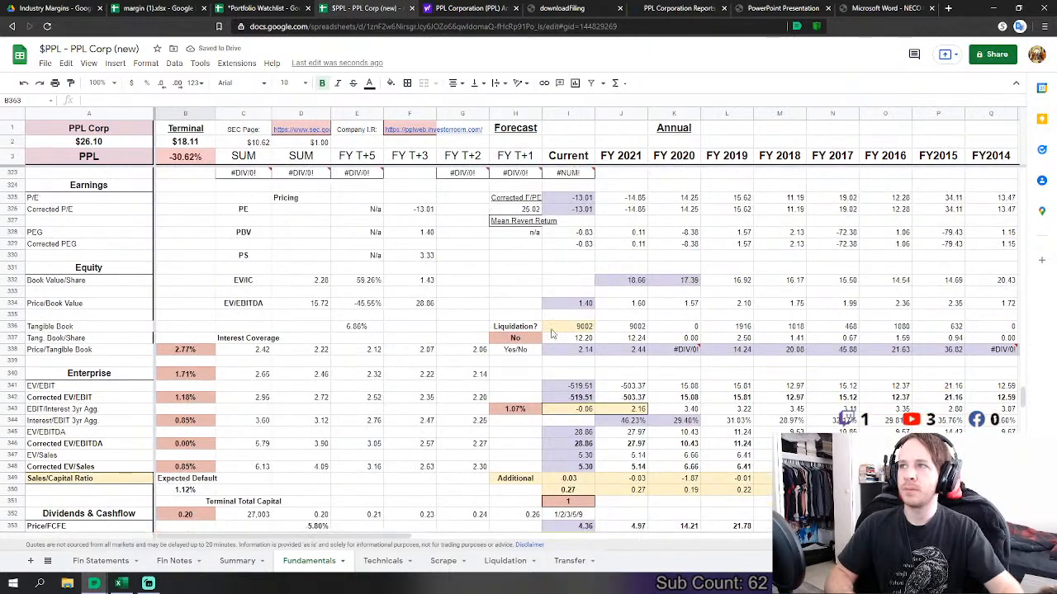
{"action": "left_click", "coordinate": [501, 329]}
{"action": "scroll", "coordinate": [577, 396], "scroll_direction": "up", "scroll_amount": 3}
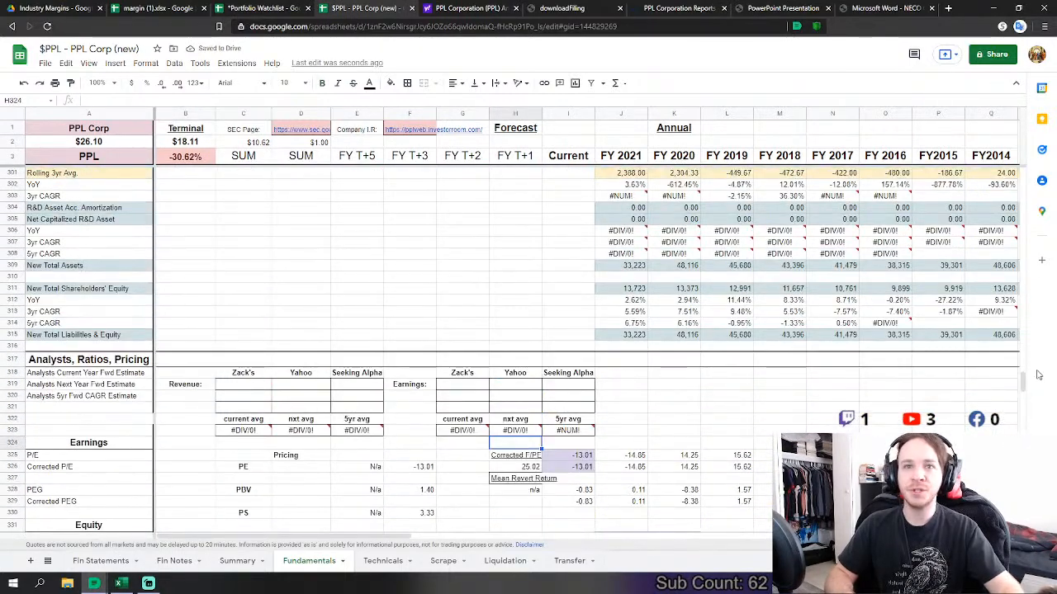
{"action": "left_click_drag", "start_coordinate": [1030, 387], "coordinate": [1021, 251]}
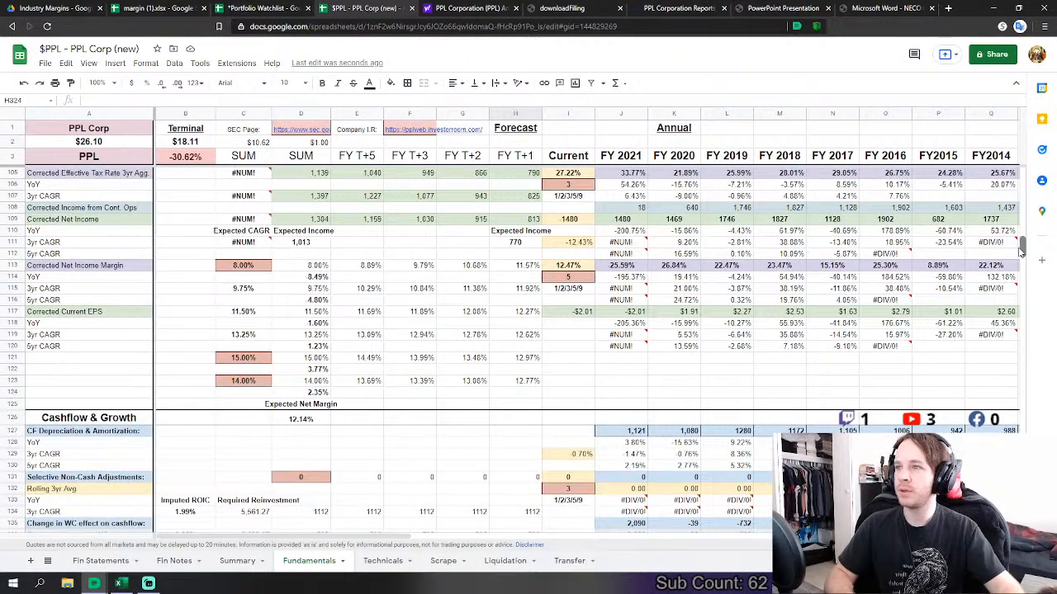
{"action": "left_click", "coordinate": [216, 381]}
{"action": "type", "text": "15"}
{"action": "key", "text": "Return"}
{"action": "scroll", "coordinate": [575, 393], "scroll_direction": "down", "scroll_amount": 5}
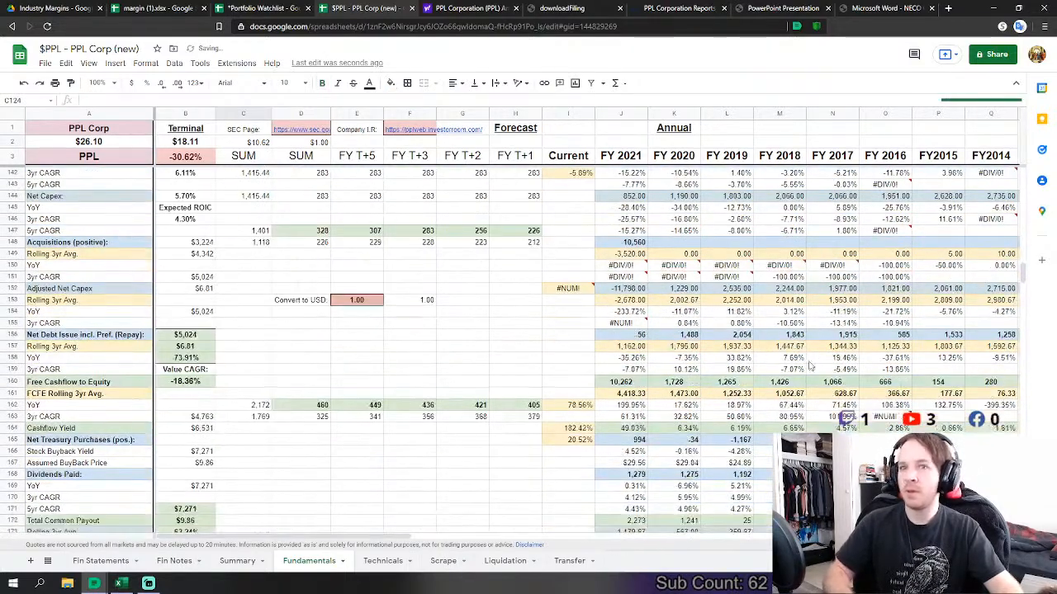
- Examine the D/E ratio and sales/capital assumptions, and check the resulting model values on the summary sheet
{"action": "left_click_drag", "start_coordinate": [1022, 274], "coordinate": [1022, 471]}
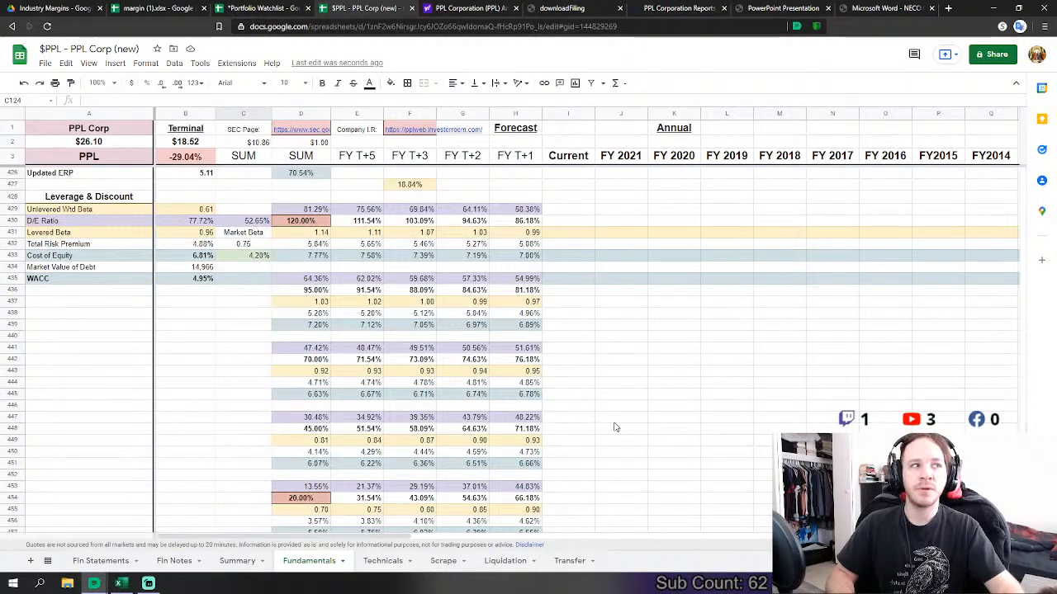
{"action": "left_click", "coordinate": [207, 338]}
{"action": "scroll", "coordinate": [272, 361], "scroll_direction": "up", "scroll_amount": 10}
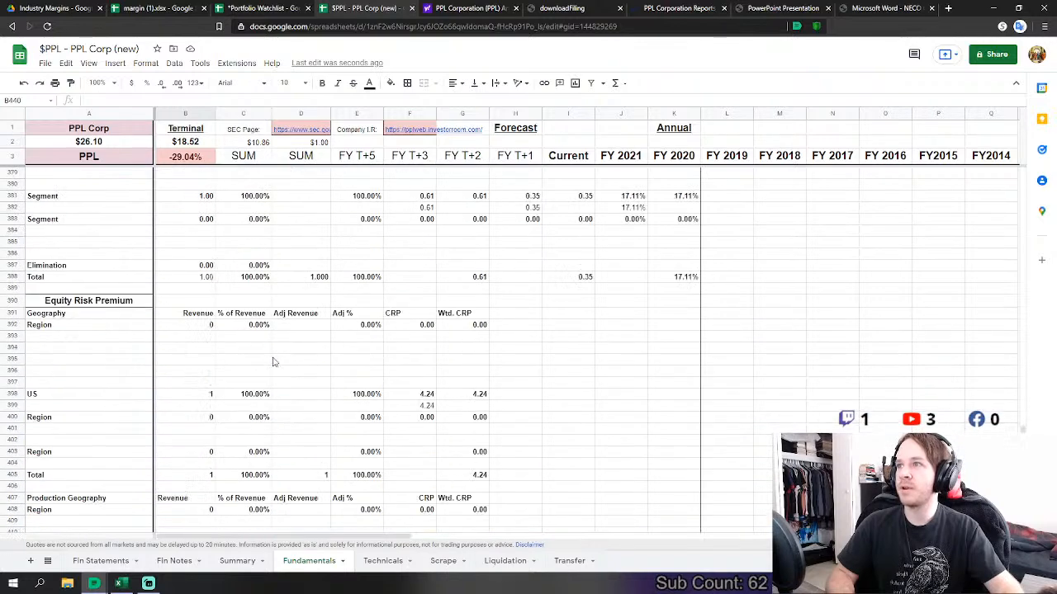
{"action": "scroll", "coordinate": [274, 364], "scroll_direction": "up", "scroll_amount": 5}
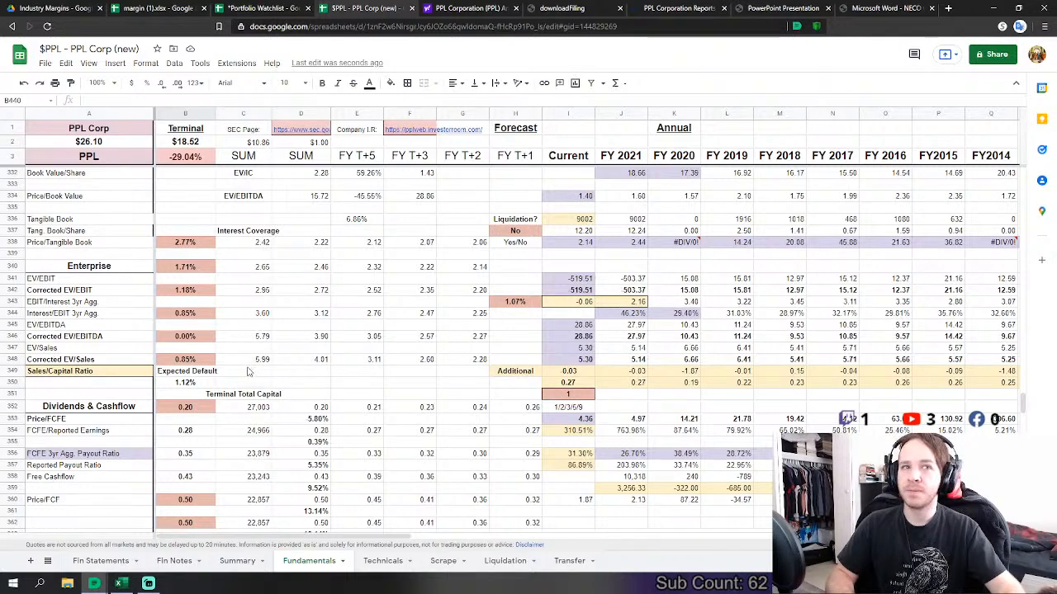
{"action": "scroll", "coordinate": [248, 371], "scroll_direction": "down", "scroll_amount": 5}
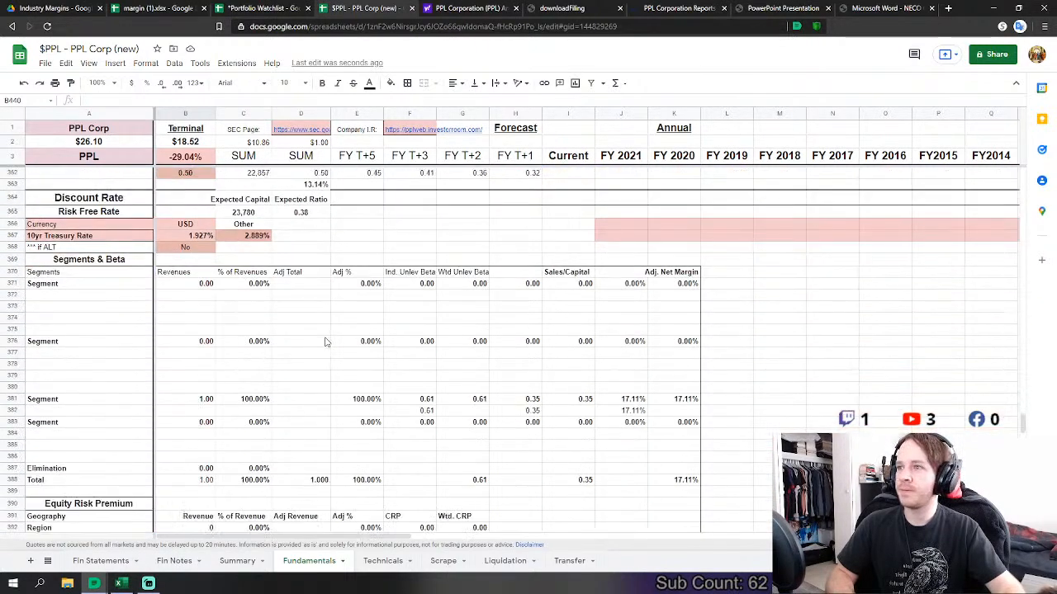
{"action": "scroll", "coordinate": [326, 342], "scroll_direction": "down", "scroll_amount": 9}
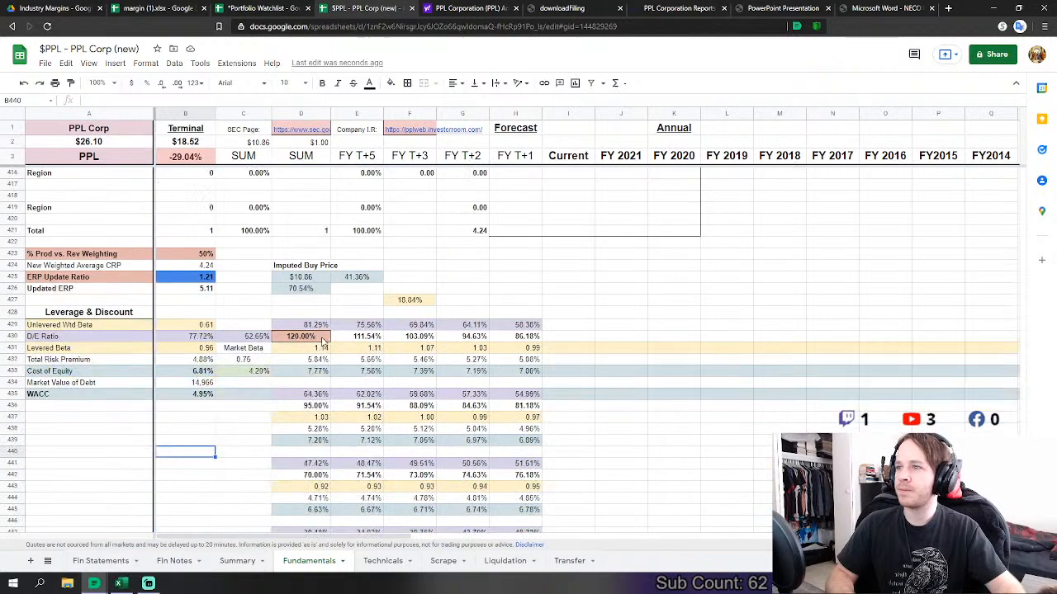
{"action": "scroll", "coordinate": [322, 342], "scroll_direction": "down", "scroll_amount": 2}
{"action": "left_click", "coordinate": [235, 561]}
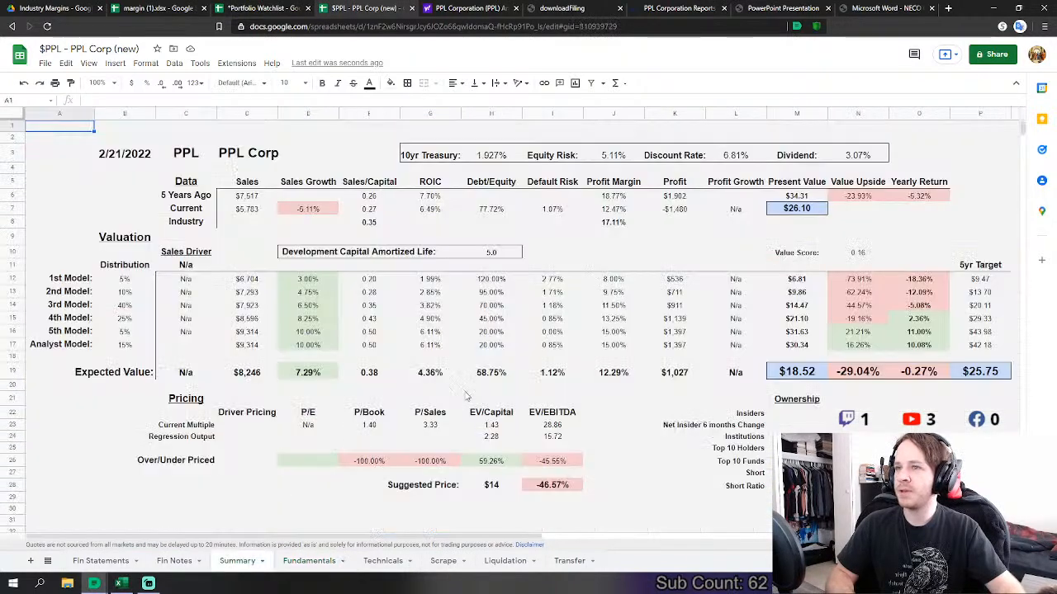
{"action": "left_click", "coordinate": [317, 563]}
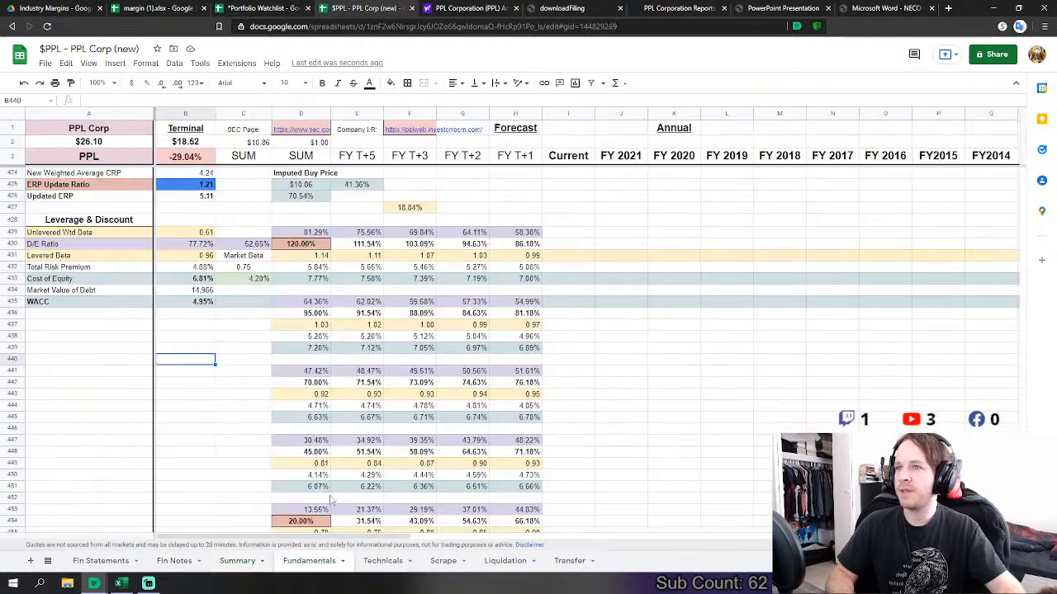
- Examine the leverage and discount rows, the balance sheet section and the models' interest coverage and default rates
{"action": "scroll", "coordinate": [346, 402], "scroll_direction": "down", "scroll_amount": 3}
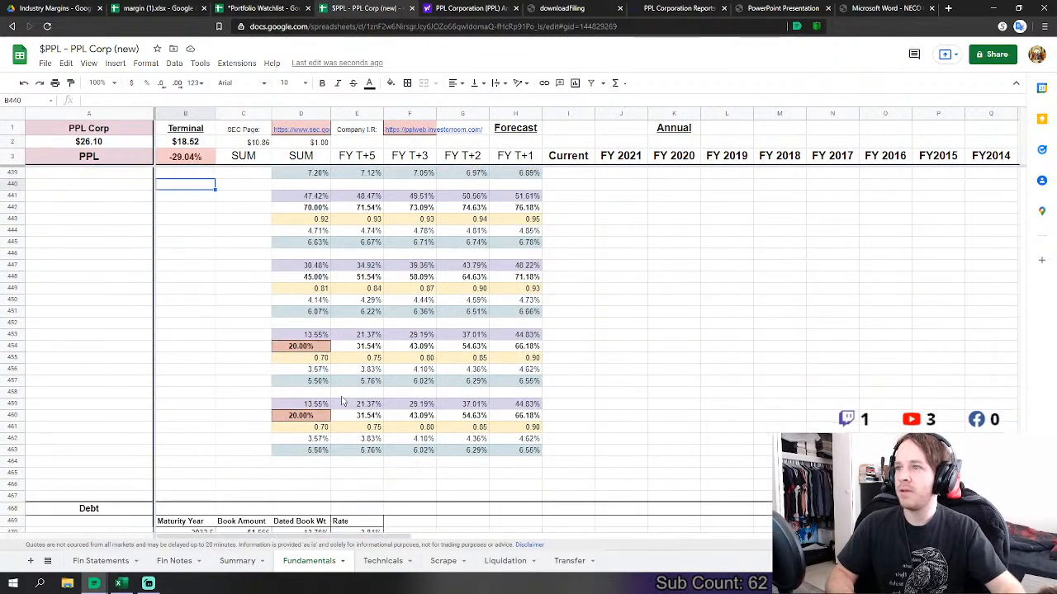
{"action": "scroll", "coordinate": [363, 400], "scroll_direction": "down", "scroll_amount": 2}
{"action": "scroll", "coordinate": [488, 396], "scroll_direction": "up", "scroll_amount": 4}
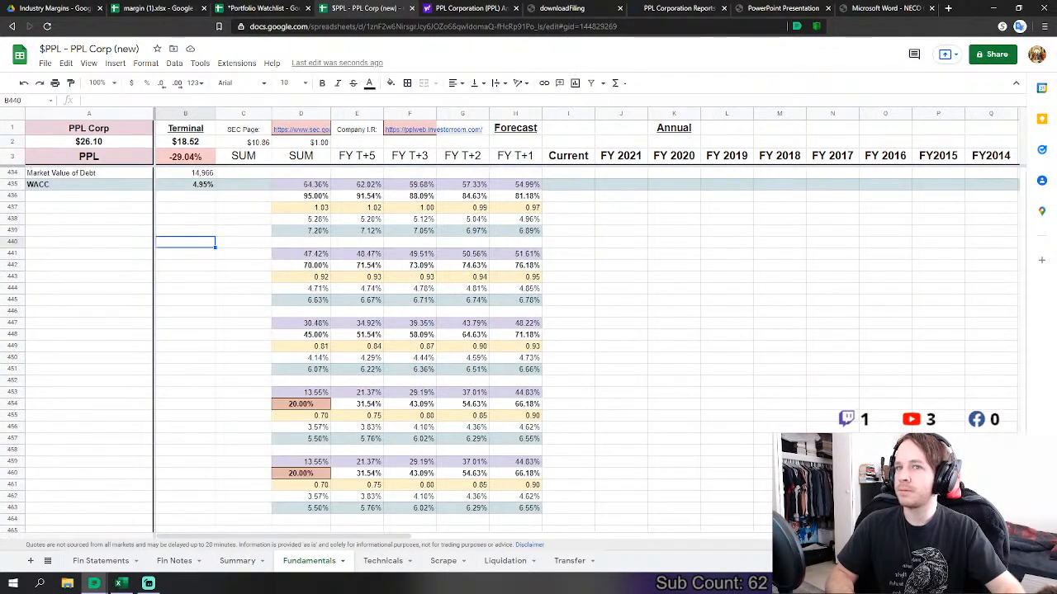
{"action": "scroll", "coordinate": [430, 439], "scroll_direction": "up", "scroll_amount": 5}
{"action": "left_click", "coordinate": [372, 314]}
{"action": "scroll", "coordinate": [386, 324], "scroll_direction": "up", "scroll_amount": 7}
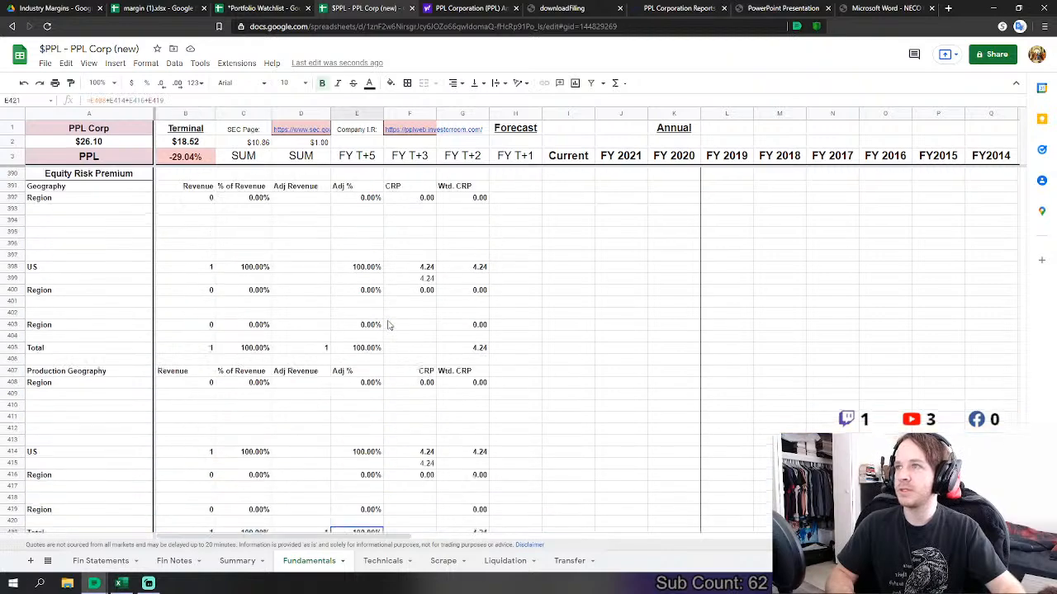
{"action": "scroll", "coordinate": [369, 341], "scroll_direction": "up", "scroll_amount": 4}
{"action": "scroll", "coordinate": [364, 340], "scroll_direction": "up", "scroll_amount": 7}
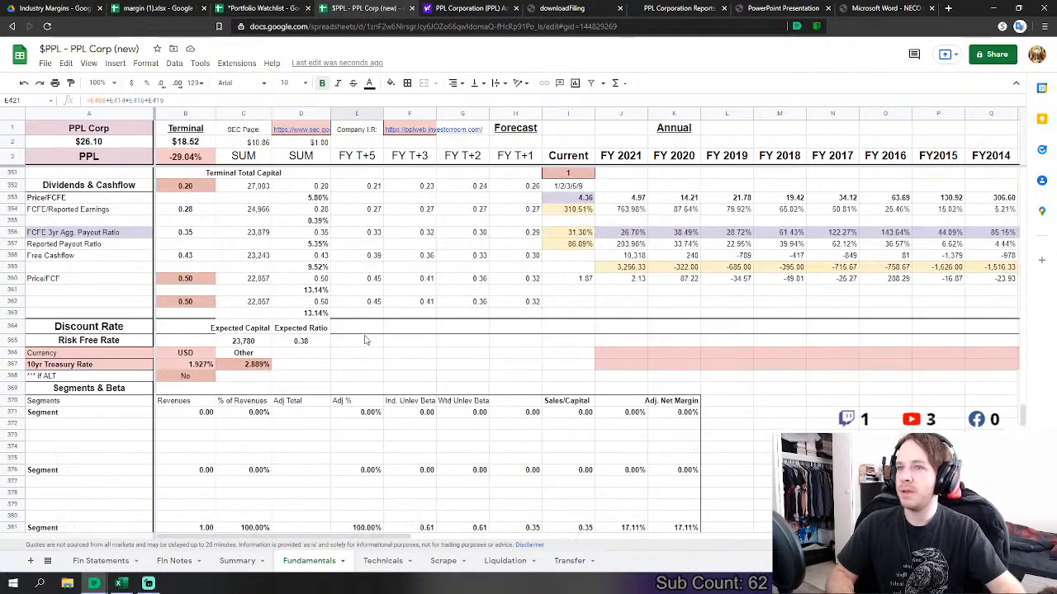
{"action": "scroll", "coordinate": [395, 352], "scroll_direction": "up", "scroll_amount": 3}
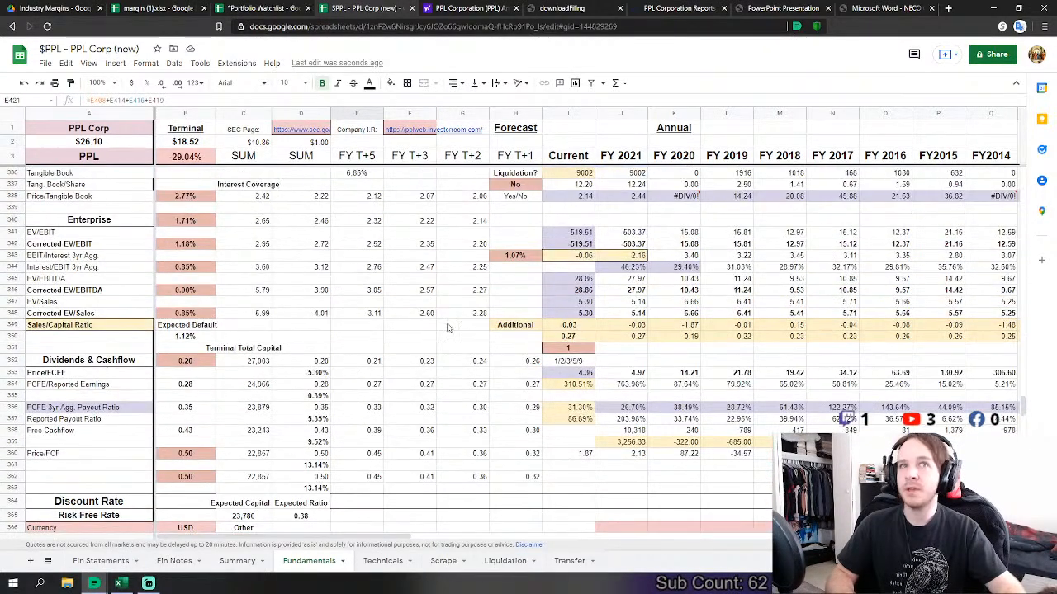
{"action": "scroll", "coordinate": [472, 319], "scroll_direction": "up", "scroll_amount": 3}
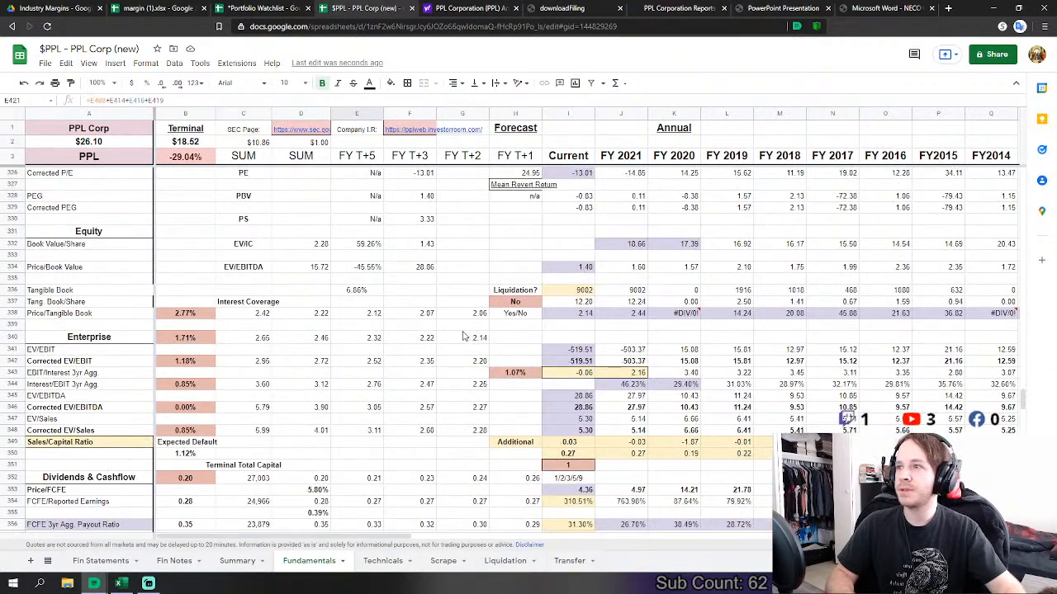
{"action": "scroll", "coordinate": [467, 335], "scroll_direction": "up", "scroll_amount": 18}
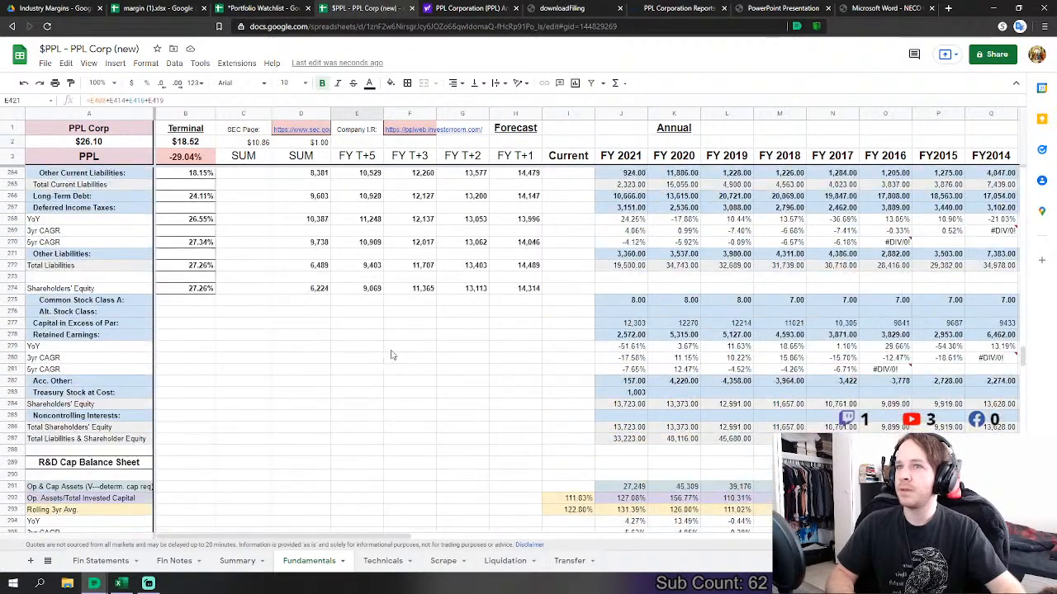
{"action": "scroll", "coordinate": [392, 355], "scroll_direction": "up", "scroll_amount": 4}
{"action": "scroll", "coordinate": [392, 355], "scroll_direction": "up", "scroll_amount": 10}
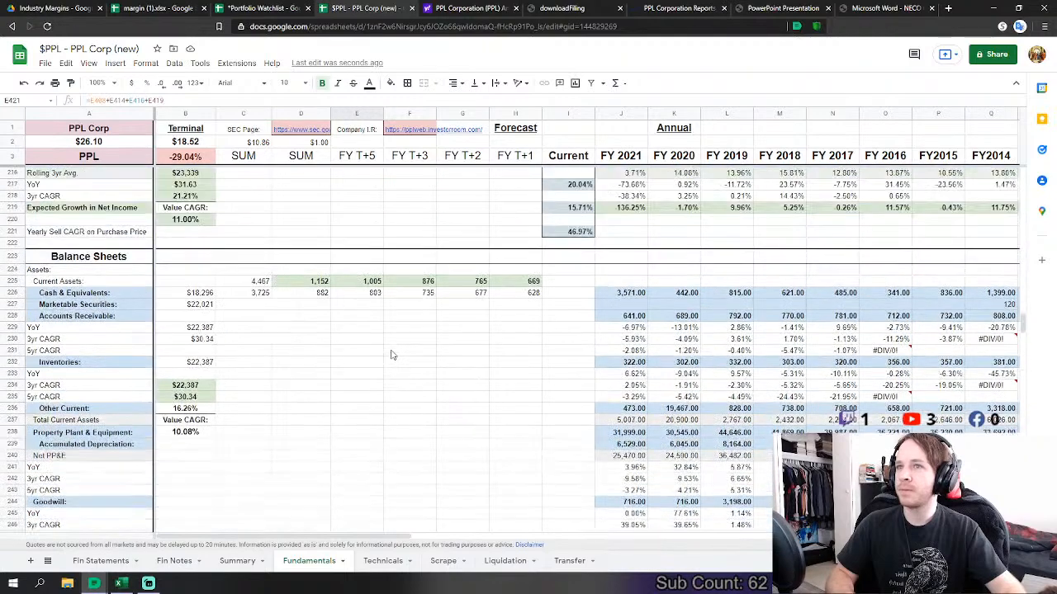
{"action": "scroll", "coordinate": [391, 354], "scroll_direction": "down", "scroll_amount": 10}
{"action": "scroll", "coordinate": [312, 462], "scroll_direction": "down", "scroll_amount": 20}
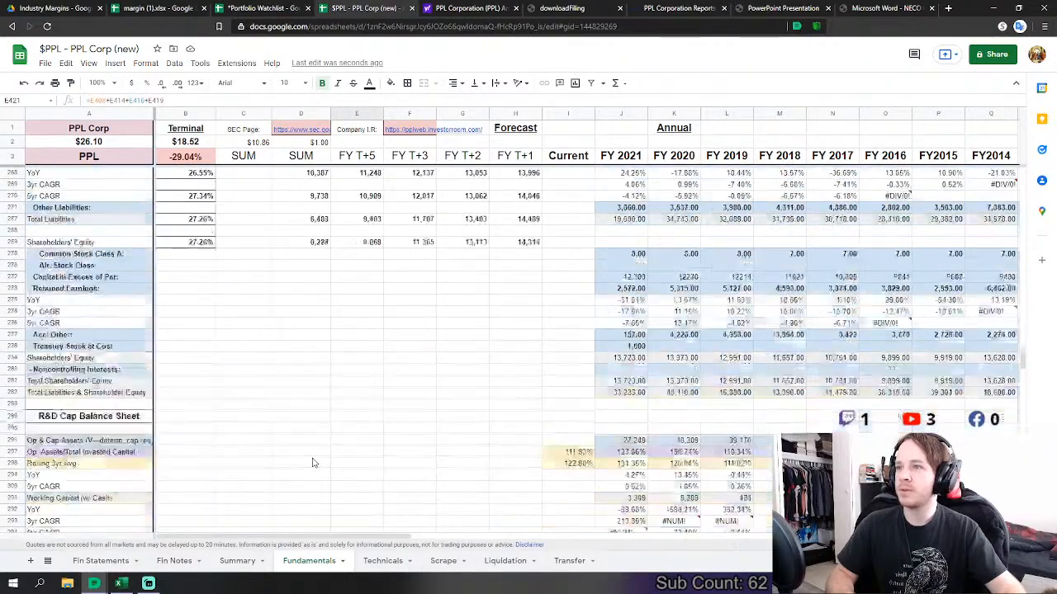
{"action": "scroll", "coordinate": [305, 461], "scroll_direction": "down", "scroll_amount": 3}
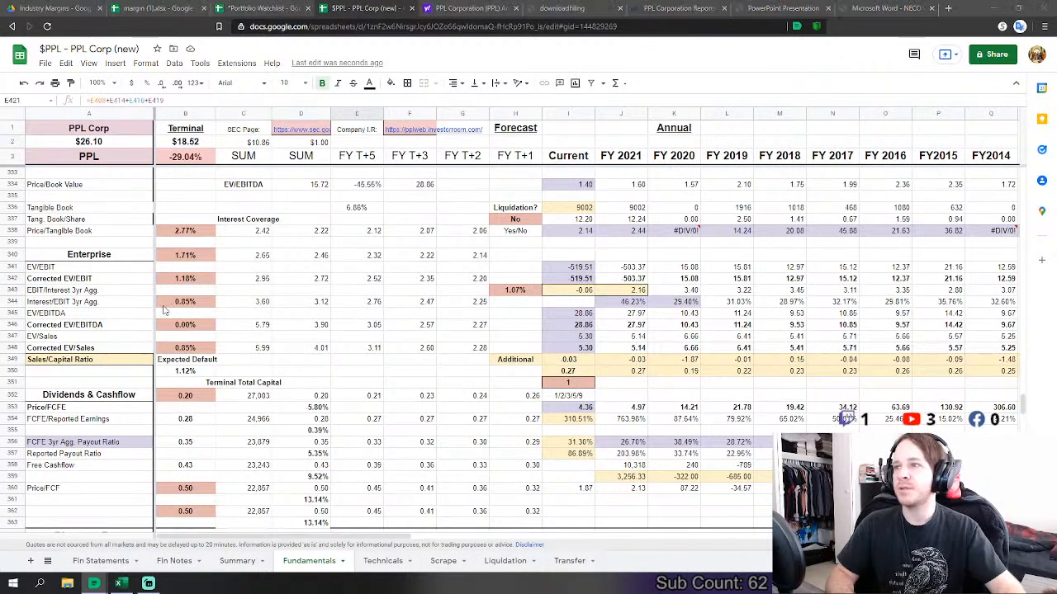
- Set the default rate to 1.33% for the fourth model in cell B344 and 1.71% for the third in B342
{"action": "left_click", "coordinate": [204, 327]}
{"action": "left_click", "coordinate": [177, 304]}
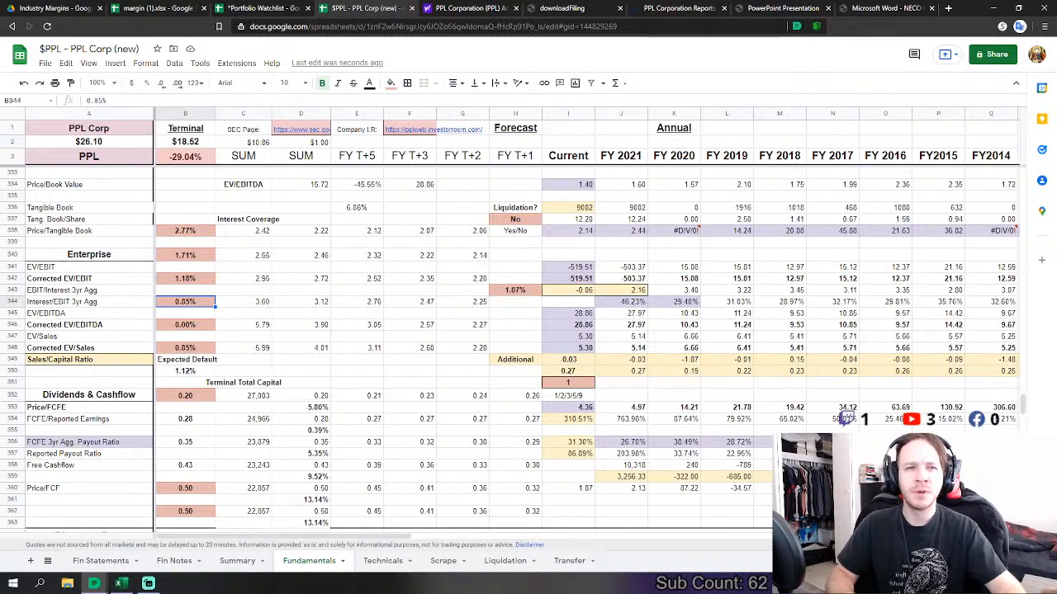
{"action": "type", "text": "1"}
{"action": "key", "text": "Up"}
{"action": "key", "text": "Up"}
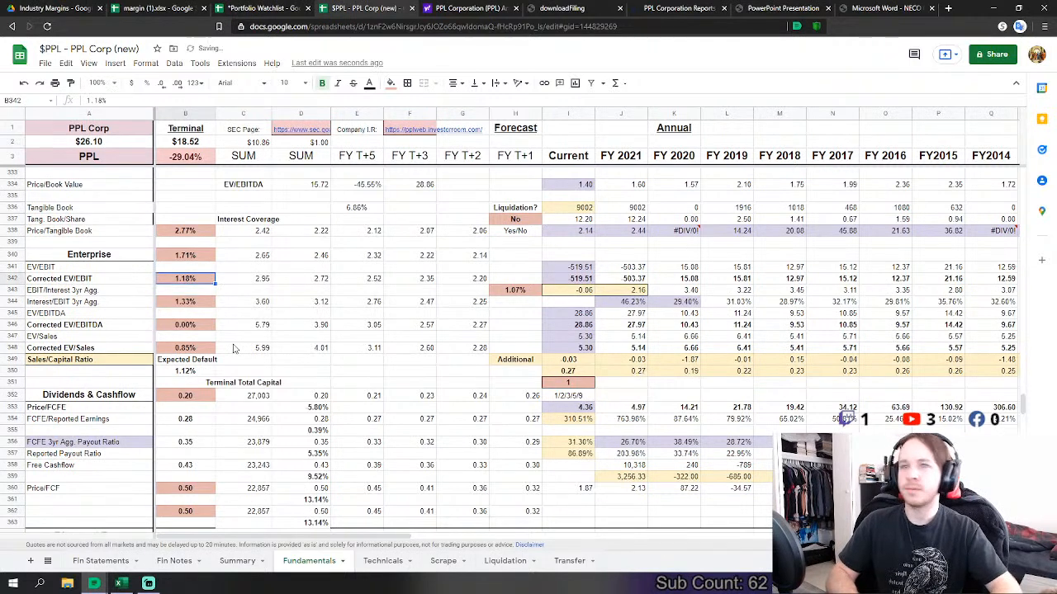
{"action": "type", "text": "1.71"}
{"action": "key", "text": "Up"}
{"action": "key", "text": "Up"}
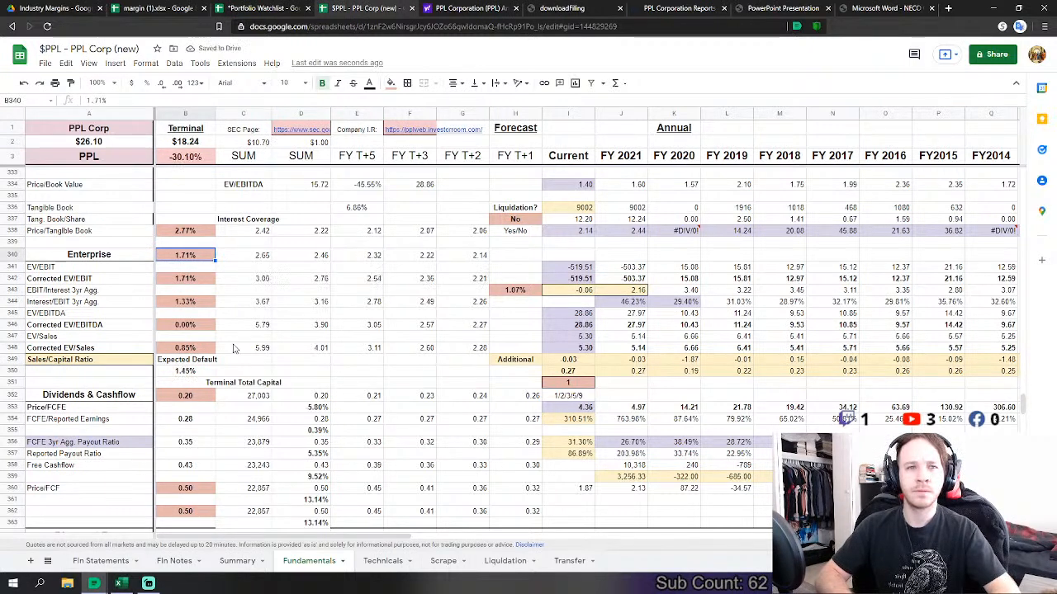
- Enter a default rate of 1.71% for the second model in cell B340 and 2.31% for the first in B338
{"action": "type", "text": "1.71"}
{"action": "key", "text": "Up"}
{"action": "key", "text": "Up"}
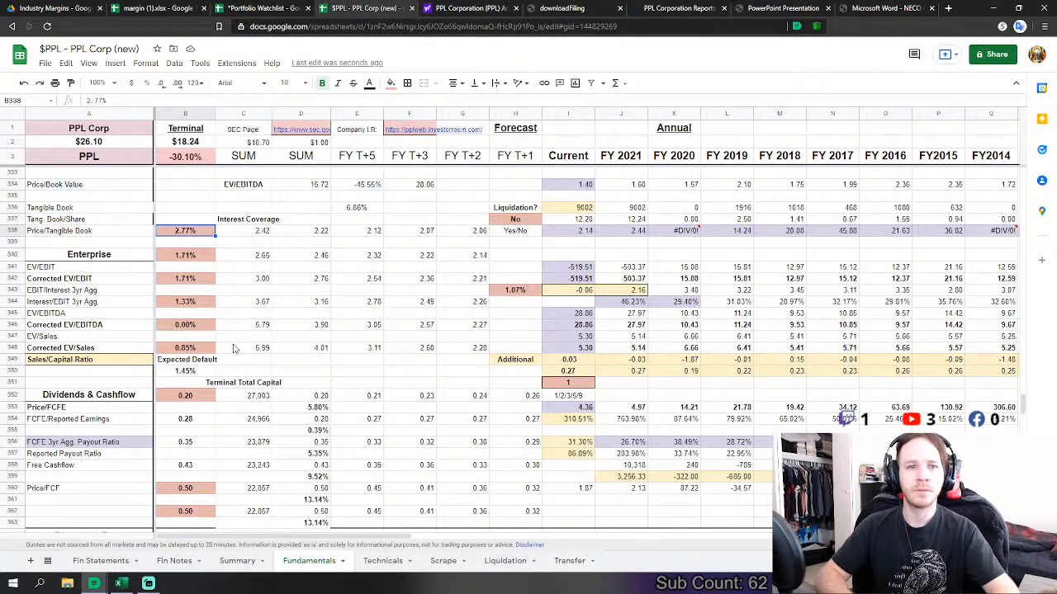
{"action": "type", "text": "2."}
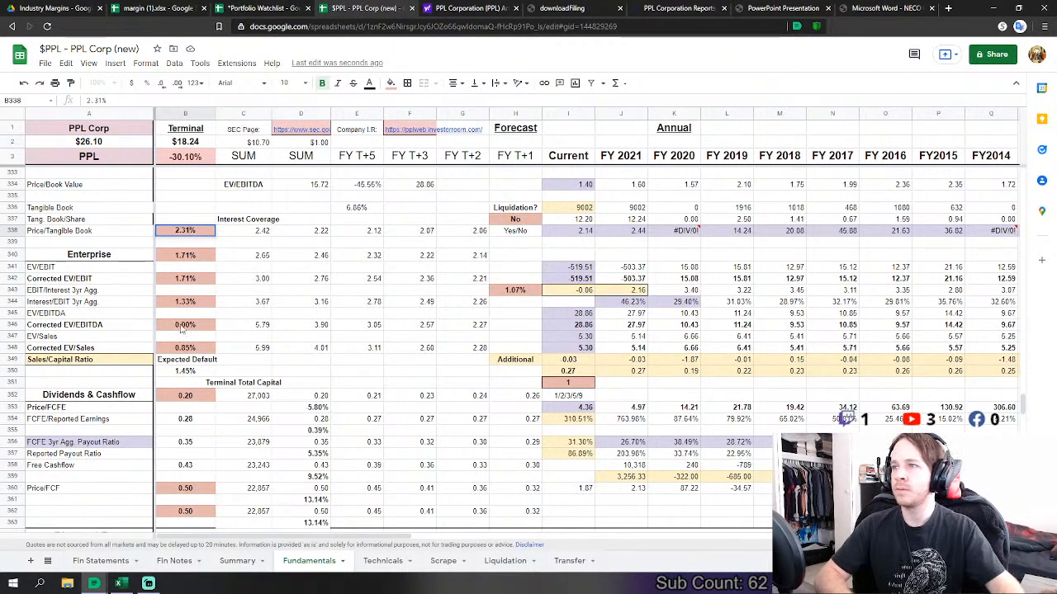
- Set the analyst-model default rate in cell B348 to 1.07%
{"action": "left_click", "coordinate": [190, 349]}
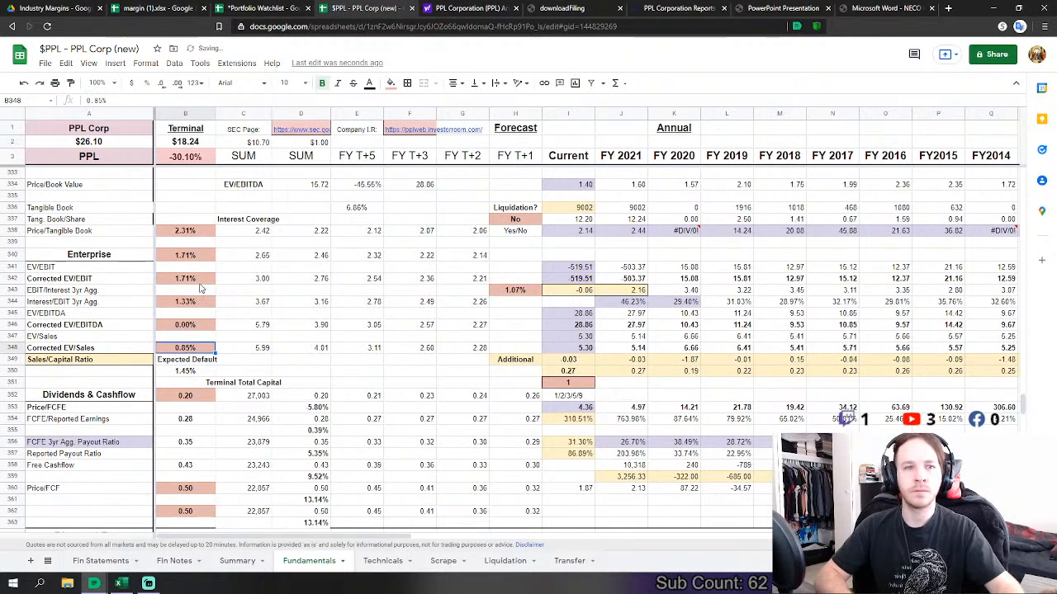
{"action": "type", "text": "1"}
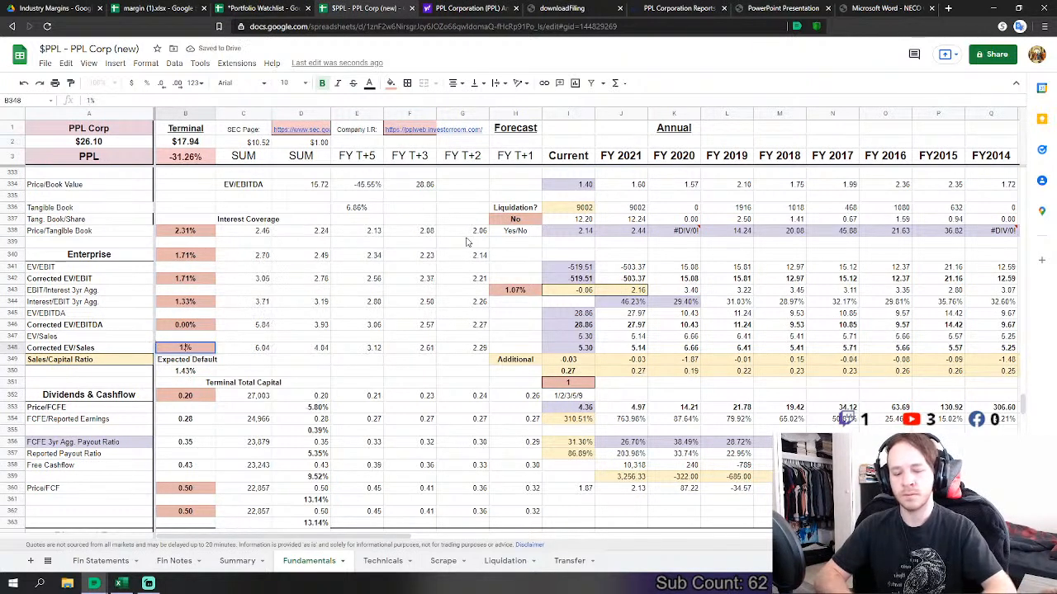
{"action": "type", "text": ".07"}
{"action": "key", "text": "Return"}
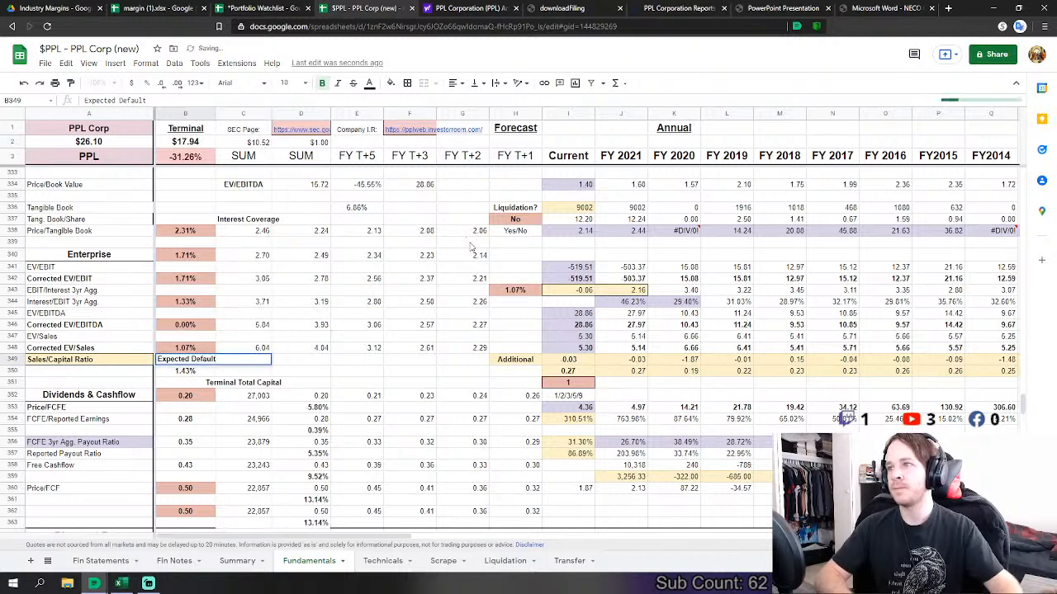
{"action": "key", "text": "Down"}
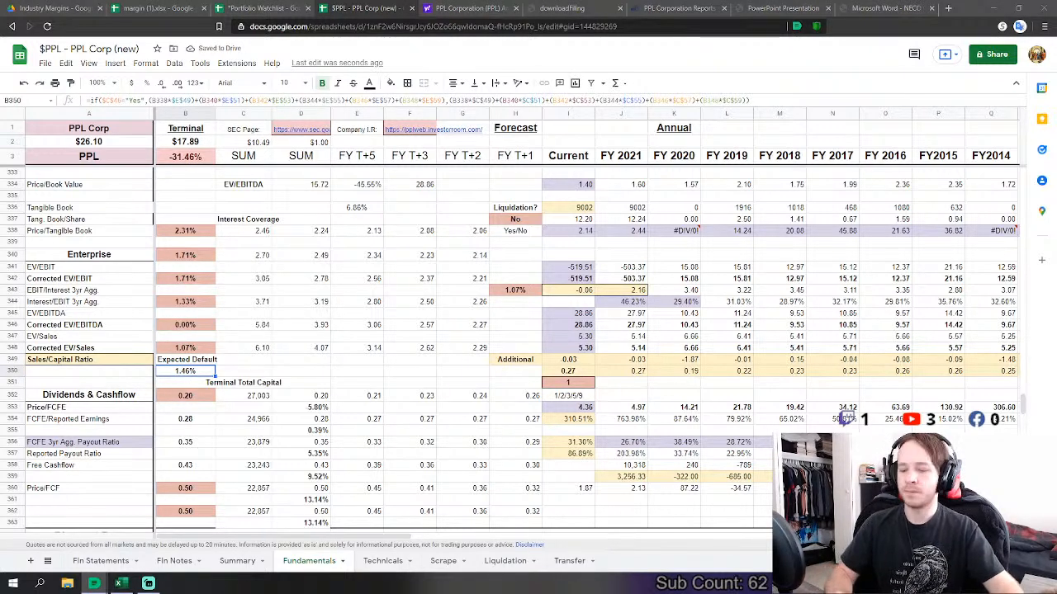
- Review the revenue growth, net margin, default rate and D/E ratio assumptions, and compare the model outcomes on the summary sheet
{"action": "scroll", "coordinate": [499, 339], "scroll_direction": "down", "scroll_amount": 2}
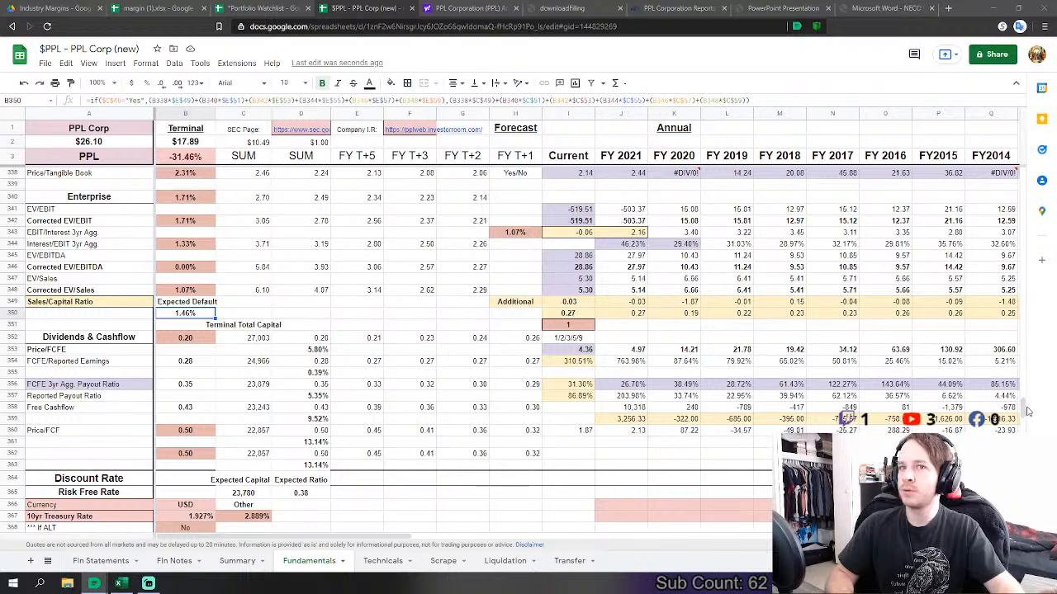
{"action": "left_click_drag", "start_coordinate": [1026, 417], "coordinate": [1021, 204]}
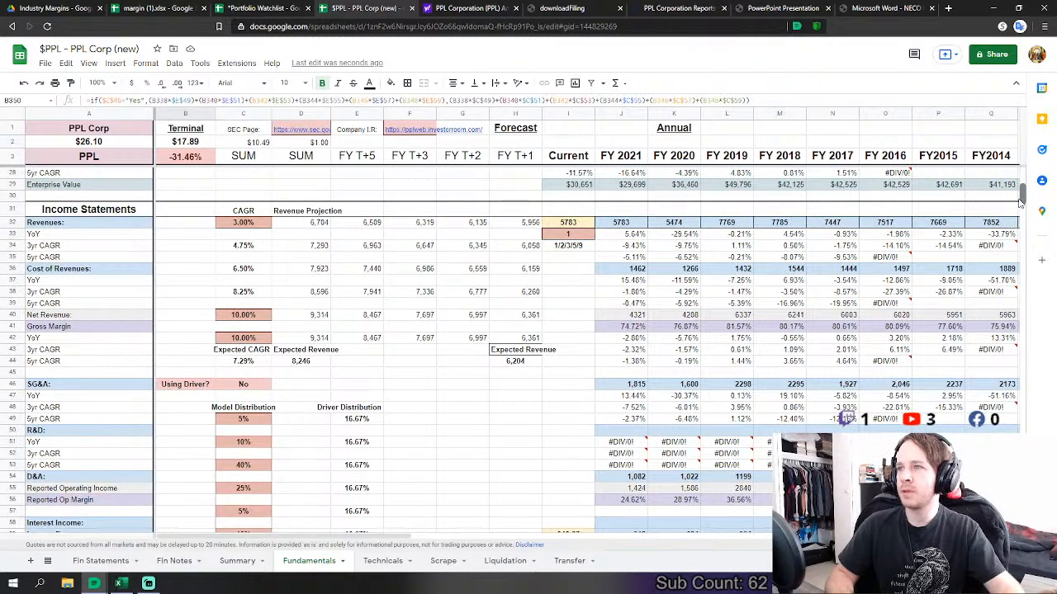
{"action": "left_click_drag", "start_coordinate": [1021, 204], "coordinate": [1003, 234]}
{"action": "scroll", "coordinate": [1003, 234], "scroll_direction": "down", "scroll_amount": 5}
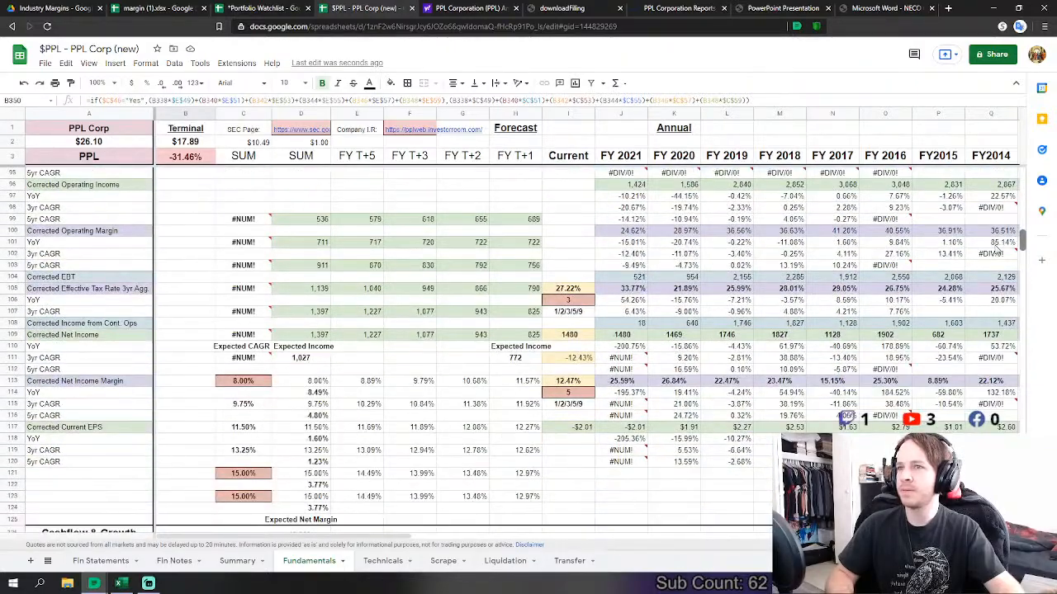
{"action": "scroll", "coordinate": [998, 248], "scroll_direction": "down", "scroll_amount": 15}
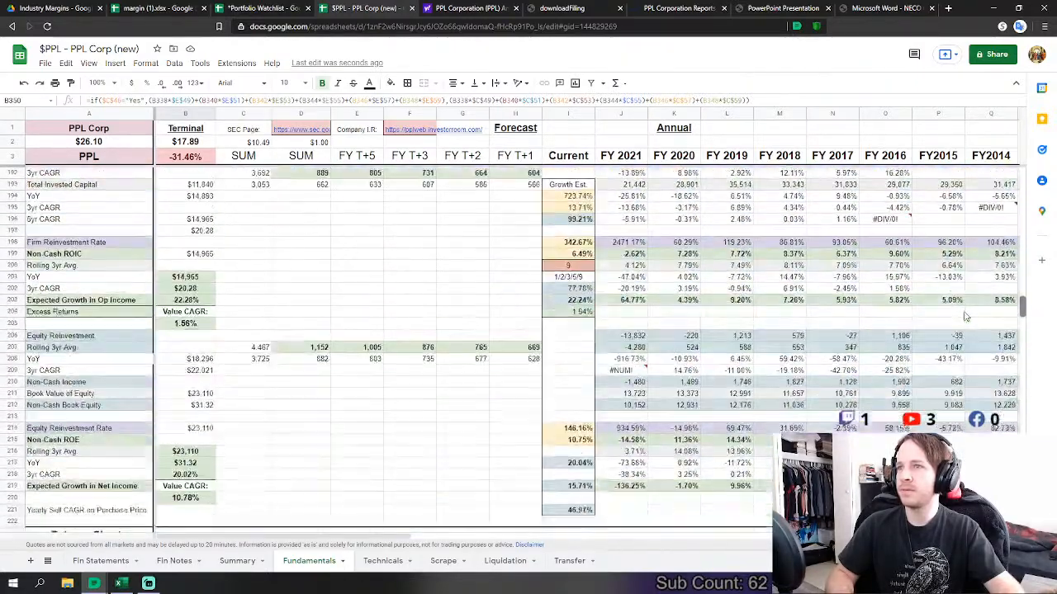
{"action": "scroll", "coordinate": [965, 330], "scroll_direction": "down", "scroll_amount": 20}
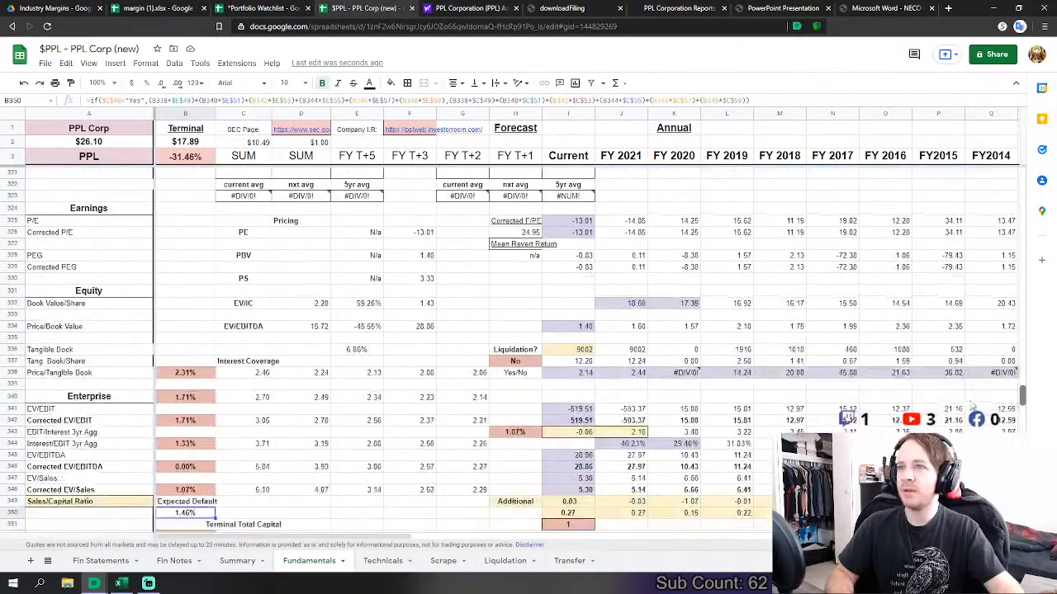
{"action": "scroll", "coordinate": [973, 405], "scroll_direction": "down", "scroll_amount": 6}
{"action": "scroll", "coordinate": [966, 426], "scroll_direction": "down", "scroll_amount": 10}
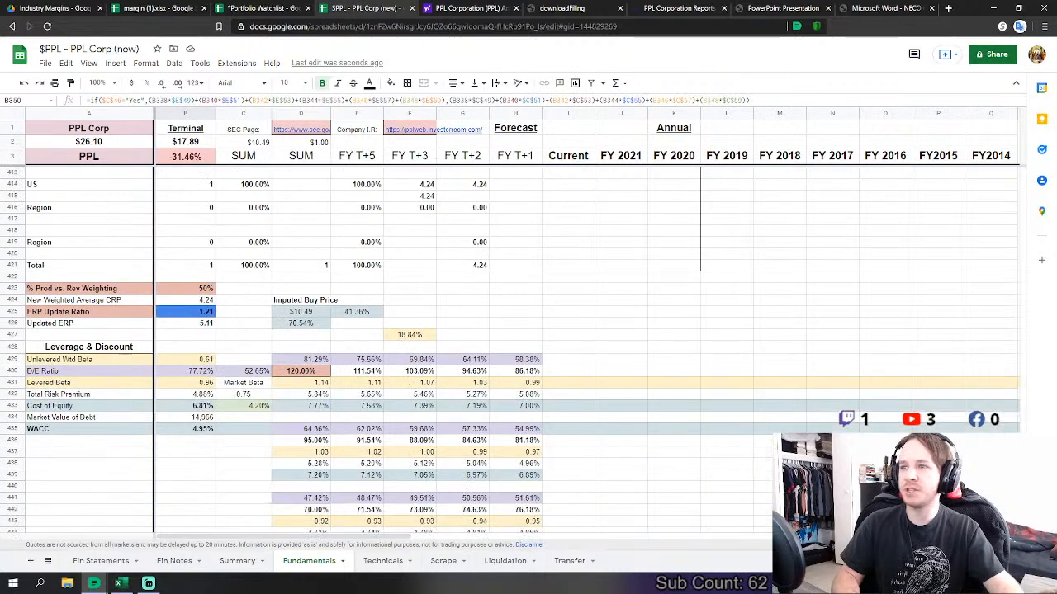
{"action": "scroll", "coordinate": [577, 371], "scroll_direction": "down", "scroll_amount": 5}
{"action": "left_click", "coordinate": [568, 371]}
{"action": "scroll", "coordinate": [568, 371], "scroll_direction": "down", "scroll_amount": 2}
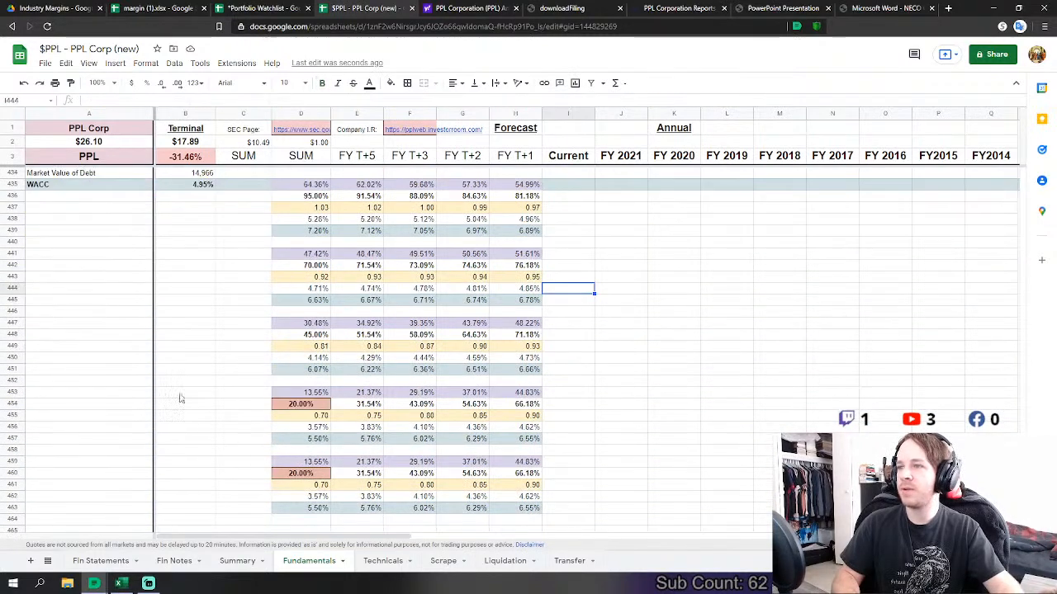
{"action": "left_click", "coordinate": [181, 395]}
{"action": "left_click", "coordinate": [237, 560]}
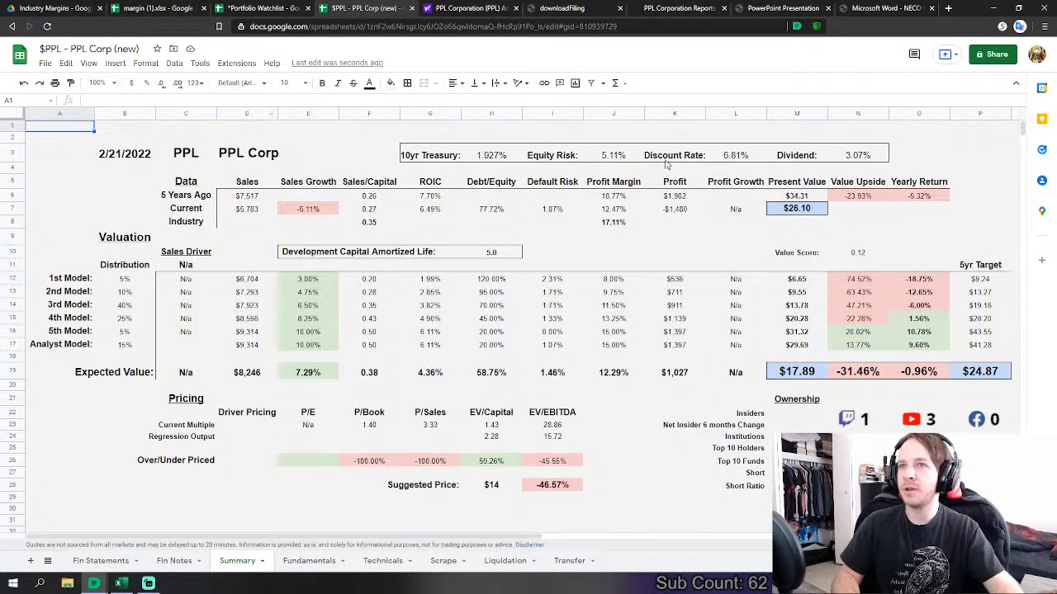
{"action": "left_click", "coordinate": [291, 563]}
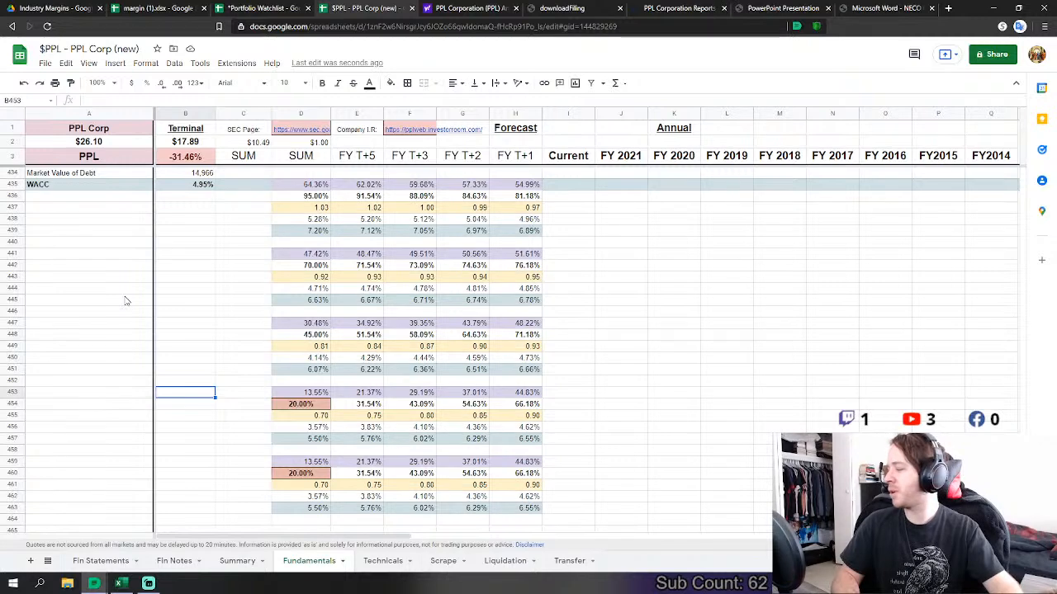
- Review the fundamentals sheet from the WACC and debt maturity sections back through the net margin assumptions to the revenue projections and model distribution
{"action": "scroll", "coordinate": [604, 430], "scroll_direction": "down", "scroll_amount": 1}
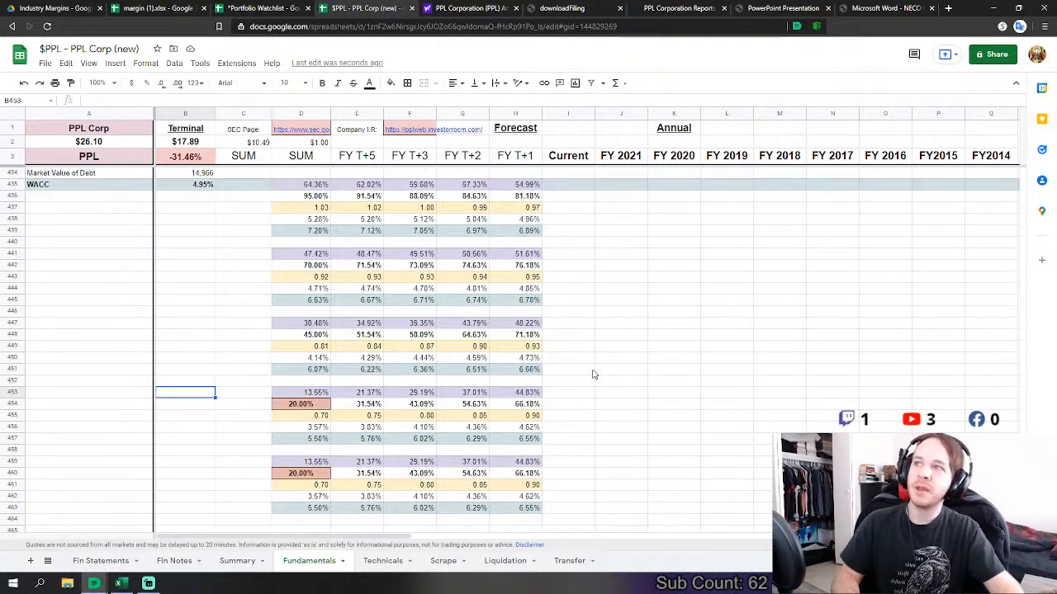
{"action": "scroll", "coordinate": [592, 371], "scroll_direction": "up", "scroll_amount": 3}
{"action": "scroll", "coordinate": [424, 349], "scroll_direction": "down", "scroll_amount": 10}
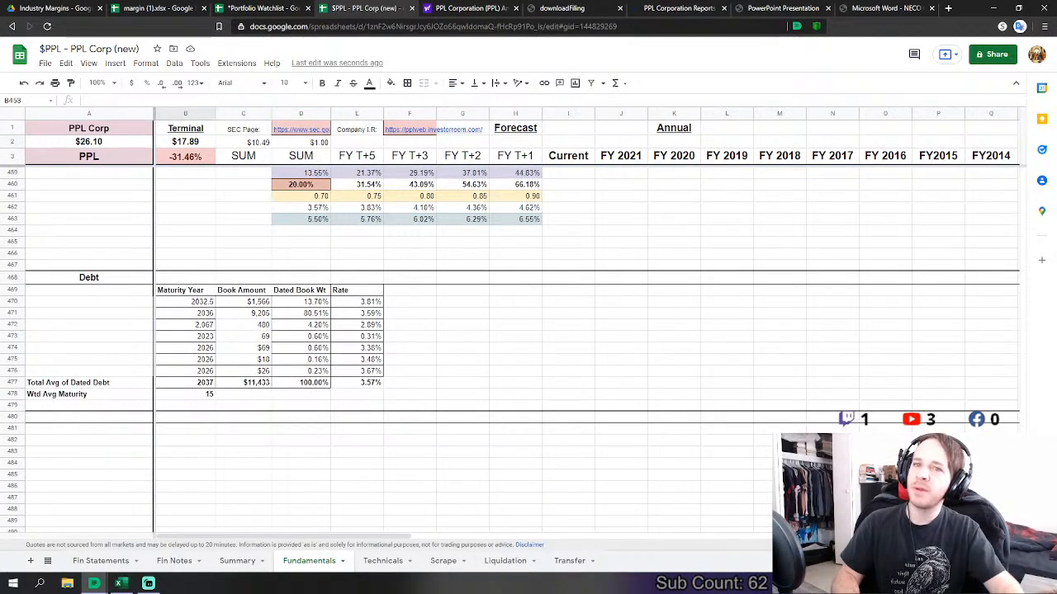
{"action": "left_click_drag", "start_coordinate": [1022, 496], "coordinate": [1019, 375]}
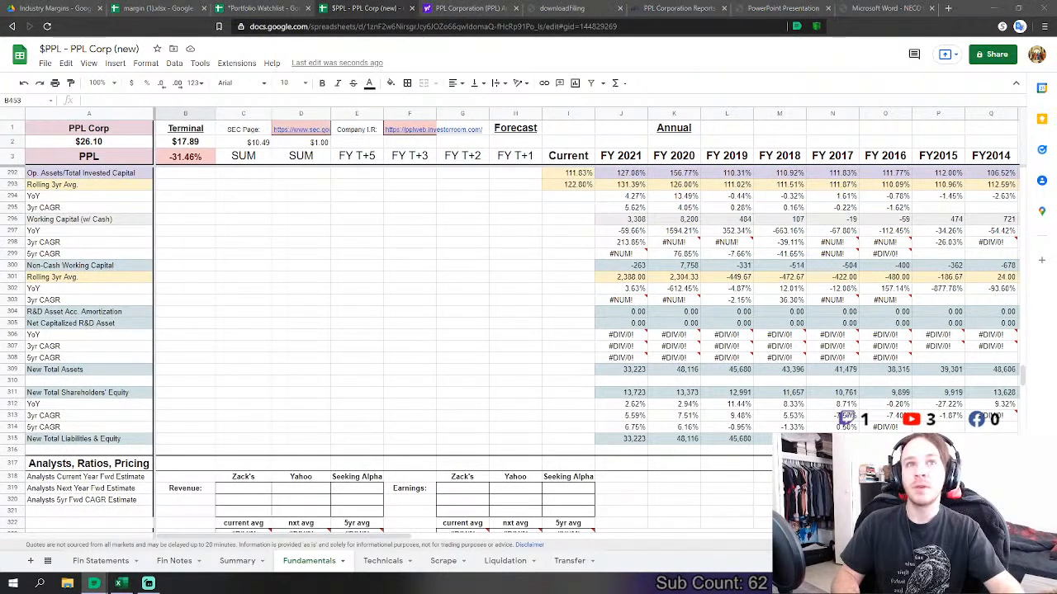
{"action": "scroll", "coordinate": [452, 264], "scroll_direction": "up", "scroll_amount": 1}
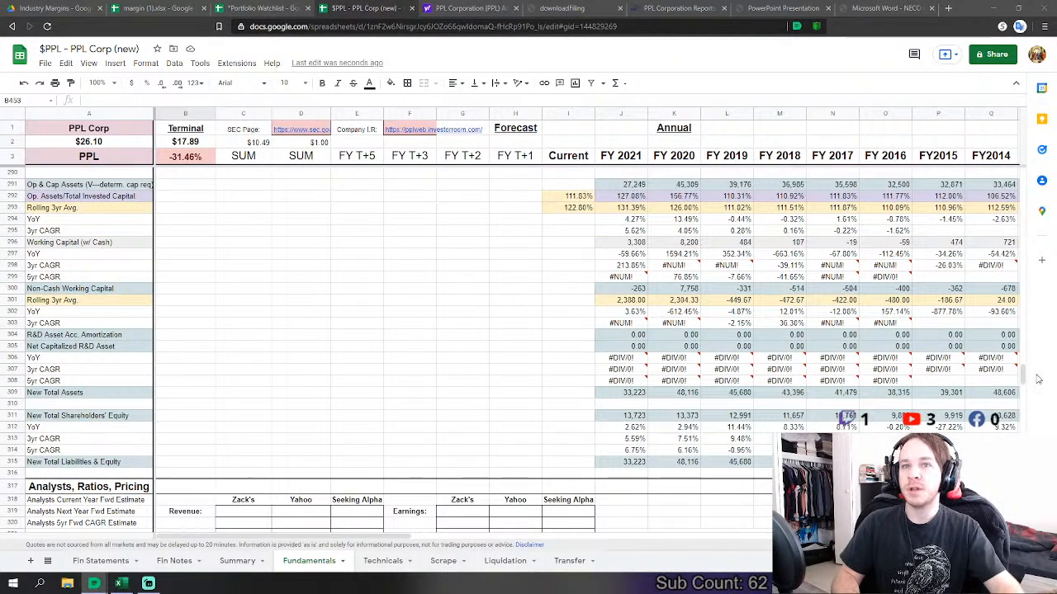
{"action": "left_click_drag", "start_coordinate": [1024, 377], "coordinate": [1015, 237]}
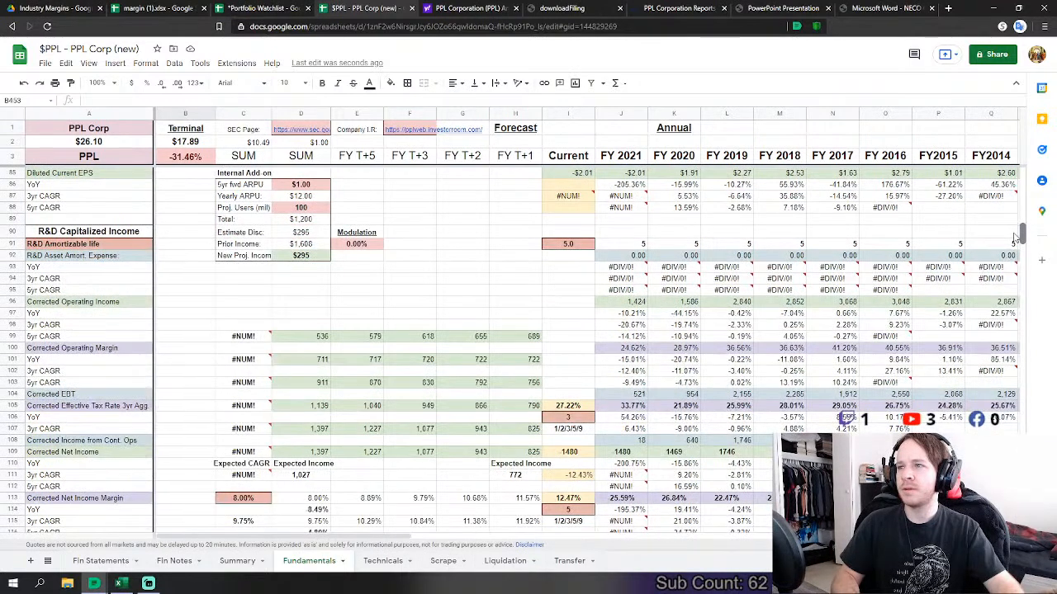
{"action": "scroll", "coordinate": [1015, 237], "scroll_direction": "down", "scroll_amount": 1}
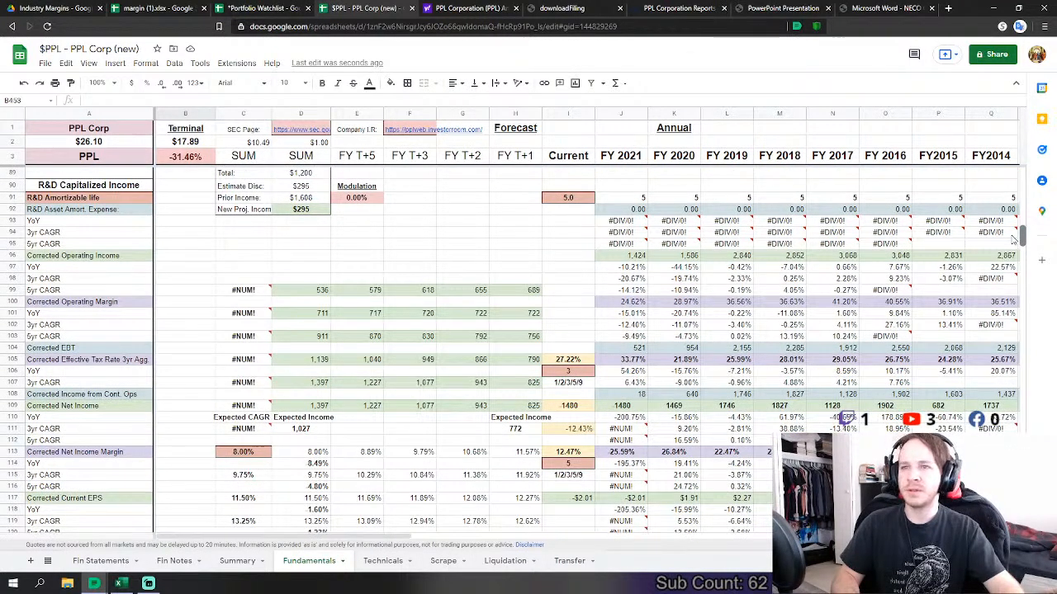
{"action": "scroll", "coordinate": [1014, 240], "scroll_direction": "down", "scroll_amount": 4}
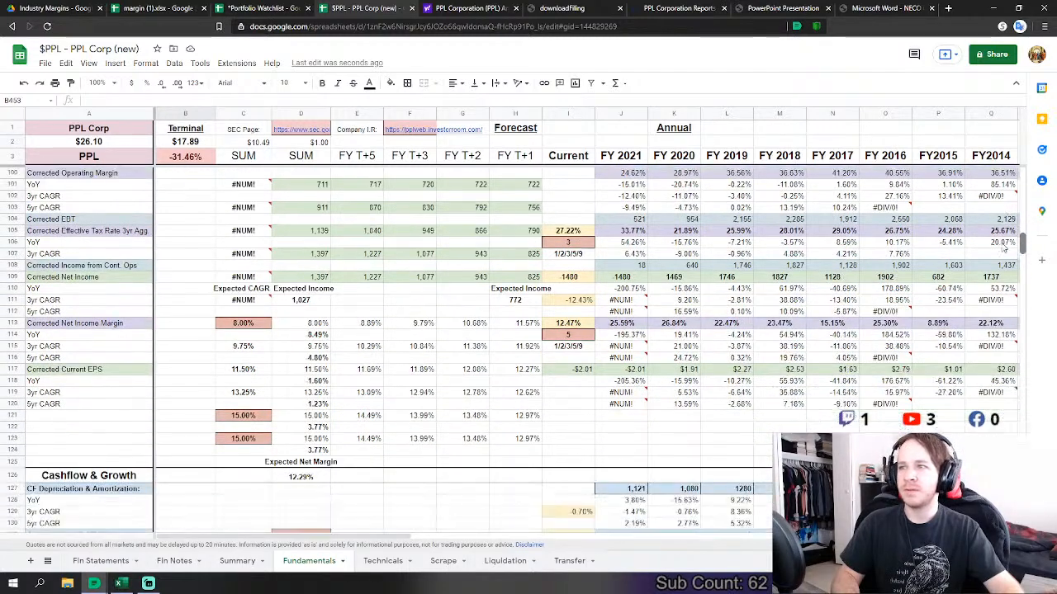
{"action": "left_click_drag", "start_coordinate": [1021, 225], "coordinate": [1016, 250]}
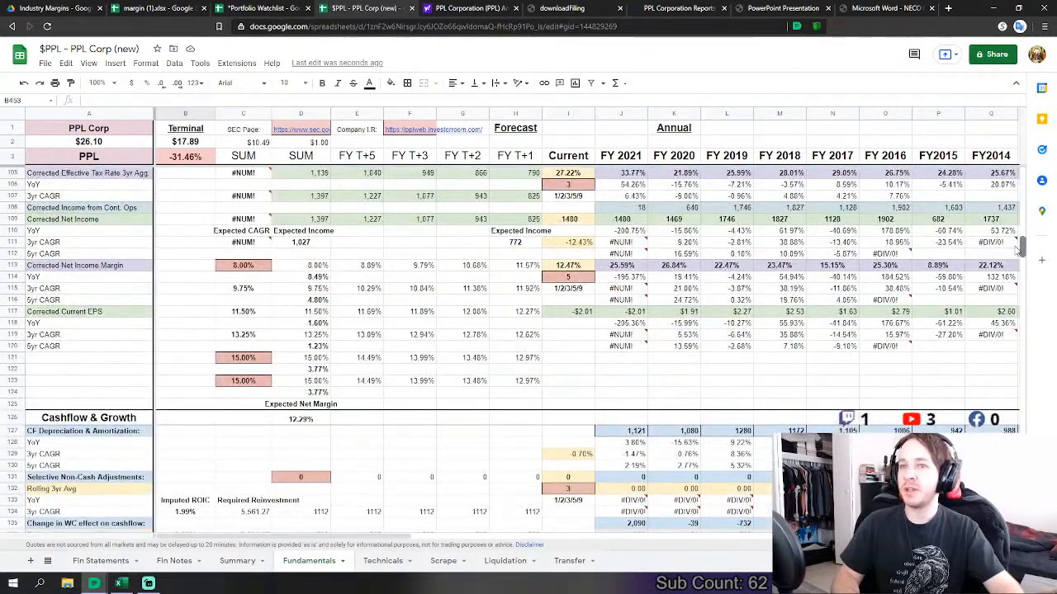
{"action": "mouse_move", "coordinate": [1009, 244]}
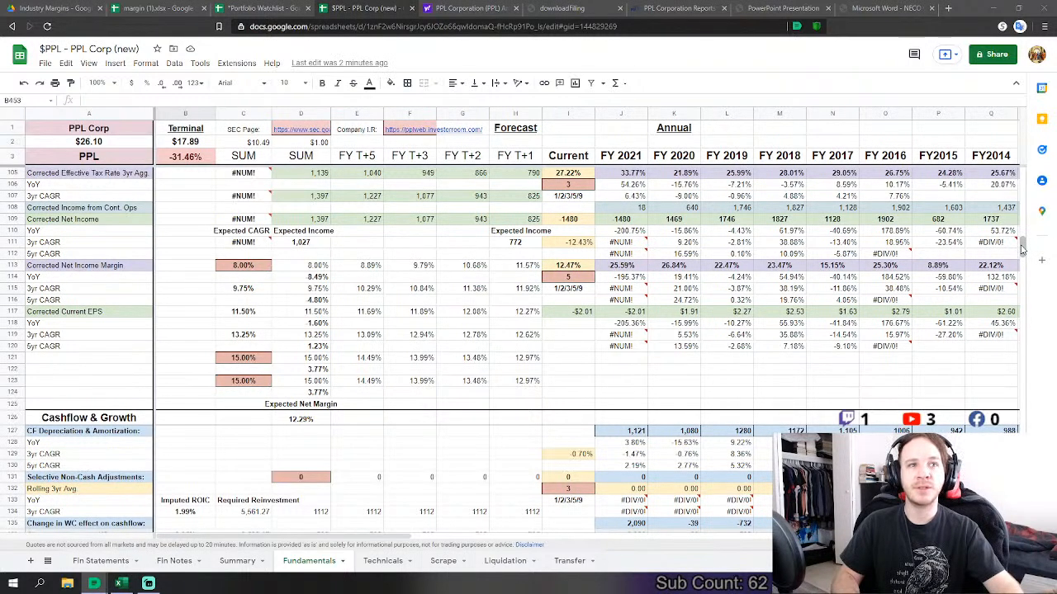
{"action": "left_click_drag", "start_coordinate": [1021, 250], "coordinate": [1021, 178]}
{"action": "scroll", "coordinate": [1021, 177], "scroll_direction": "down", "scroll_amount": 5}
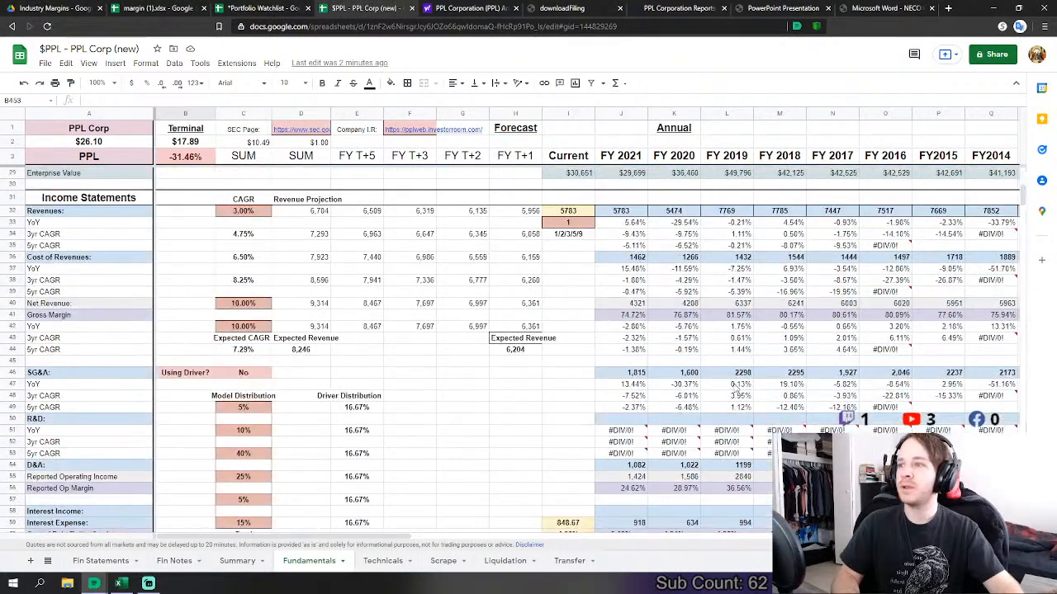
- Examine PPL's current sales/capital, ROIC, debt/equity, profit margin, profit and share price on the summary sheet against the five-year-ago and industry figures
{"action": "left_click", "coordinate": [237, 561]}
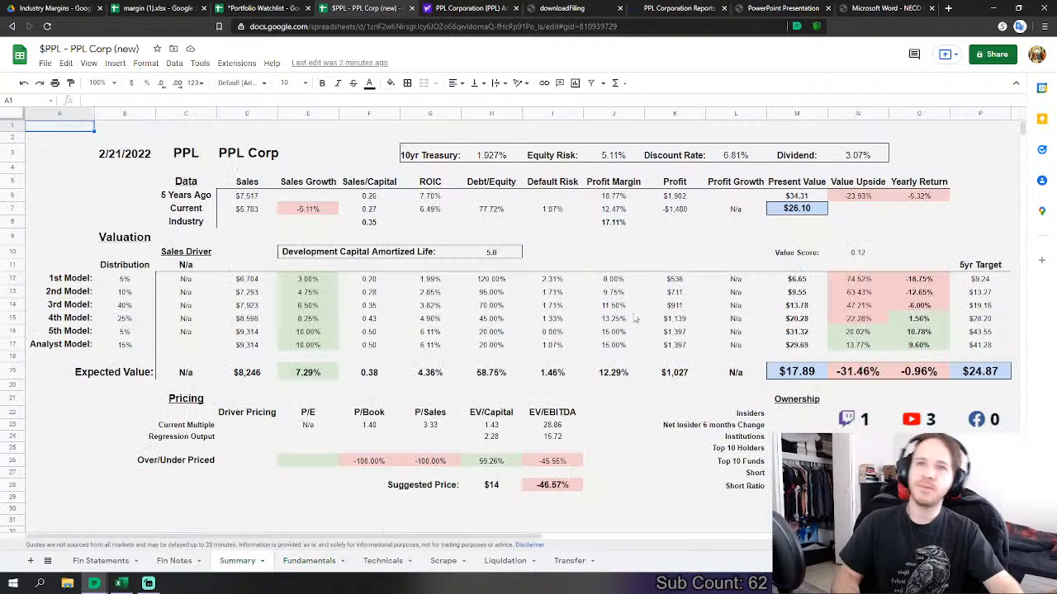
{"action": "left_click", "coordinate": [617, 255]}
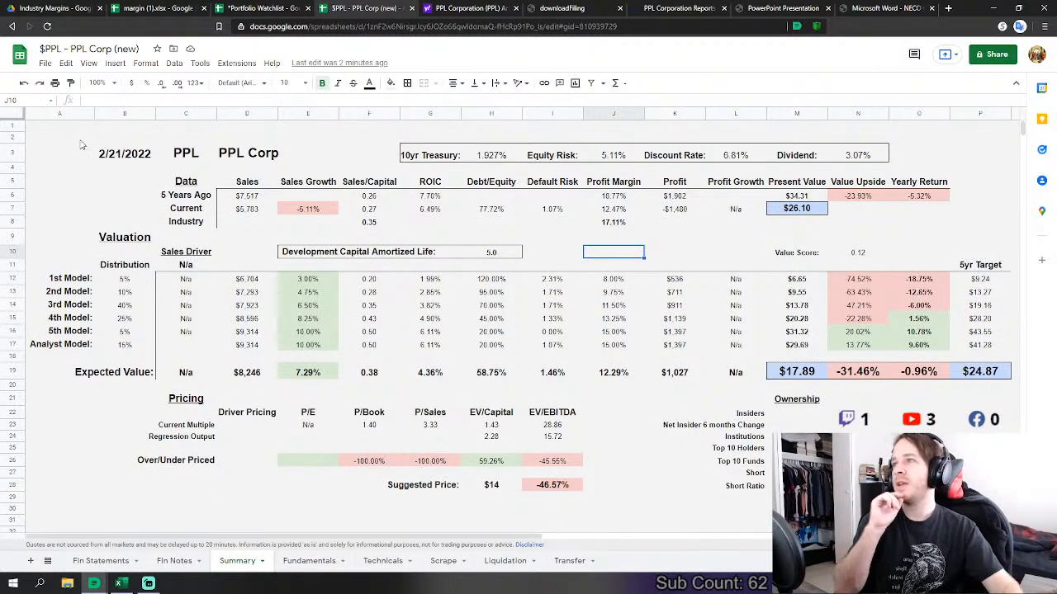
{"action": "left_click_drag", "start_coordinate": [59, 126], "coordinate": [990, 516]}
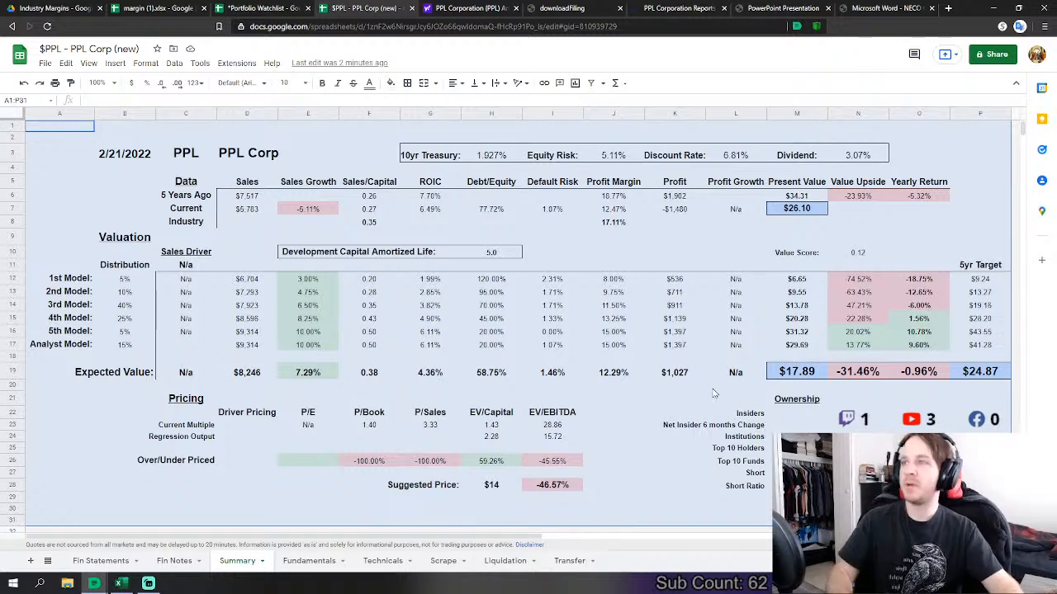
{"action": "left_click", "coordinate": [112, 198]}
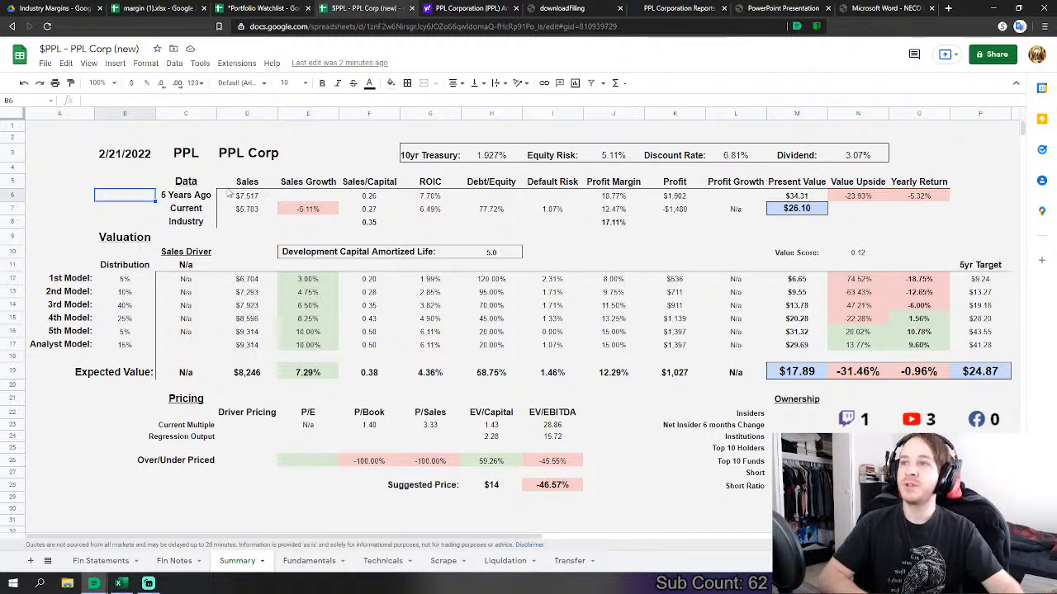
{"action": "left_click", "coordinate": [372, 224]}
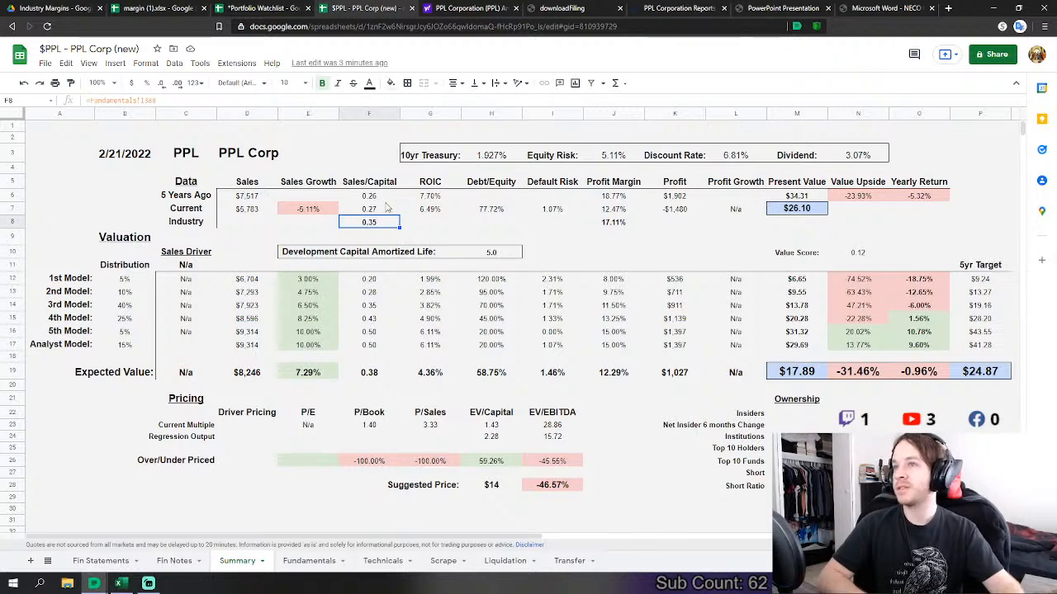
{"action": "left_click", "coordinate": [428, 209]}
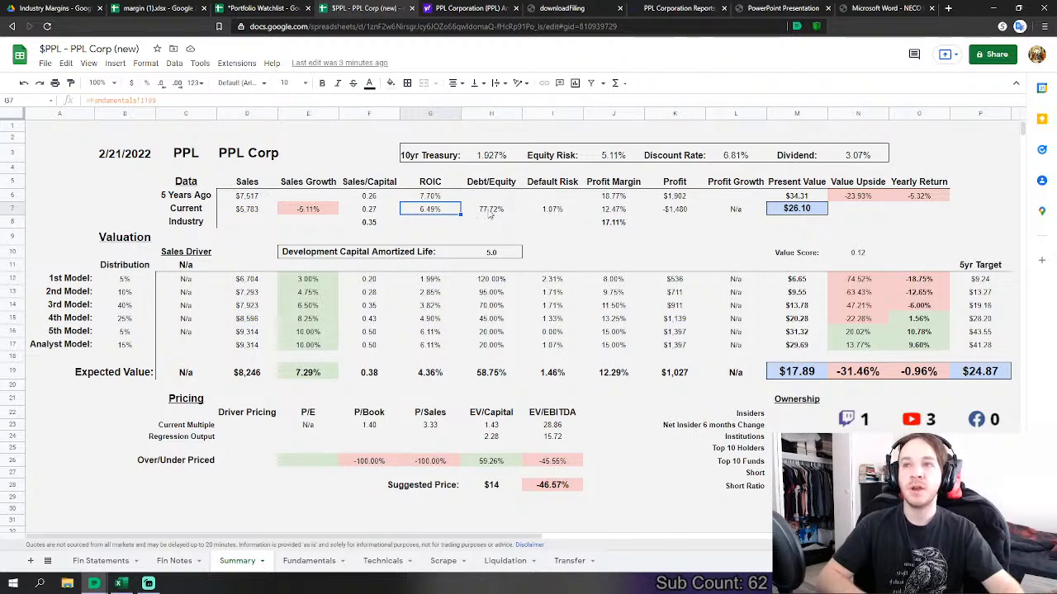
{"action": "left_click", "coordinate": [490, 213]}
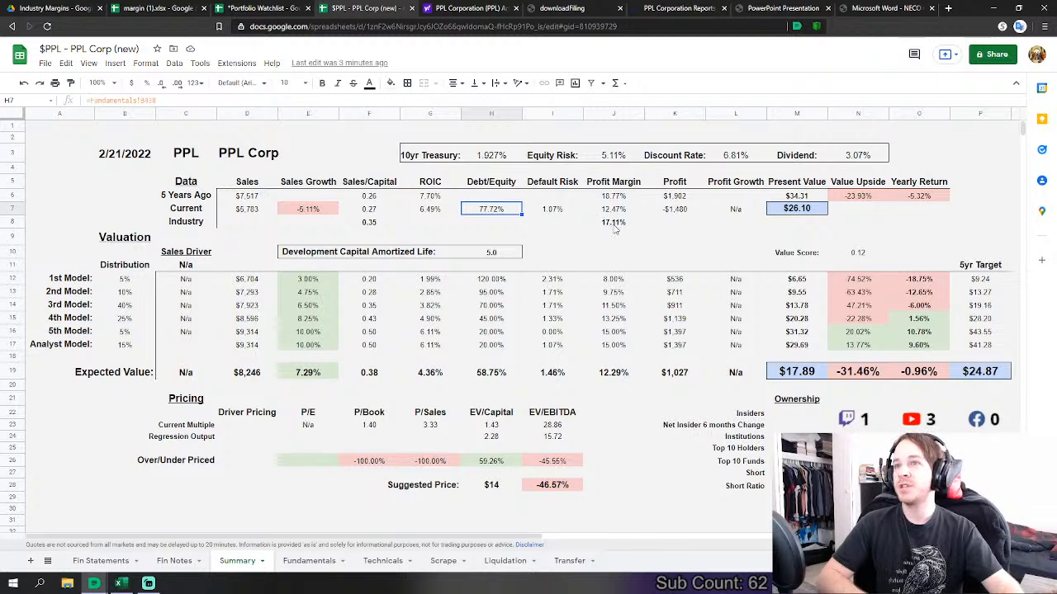
{"action": "left_click", "coordinate": [614, 224]}
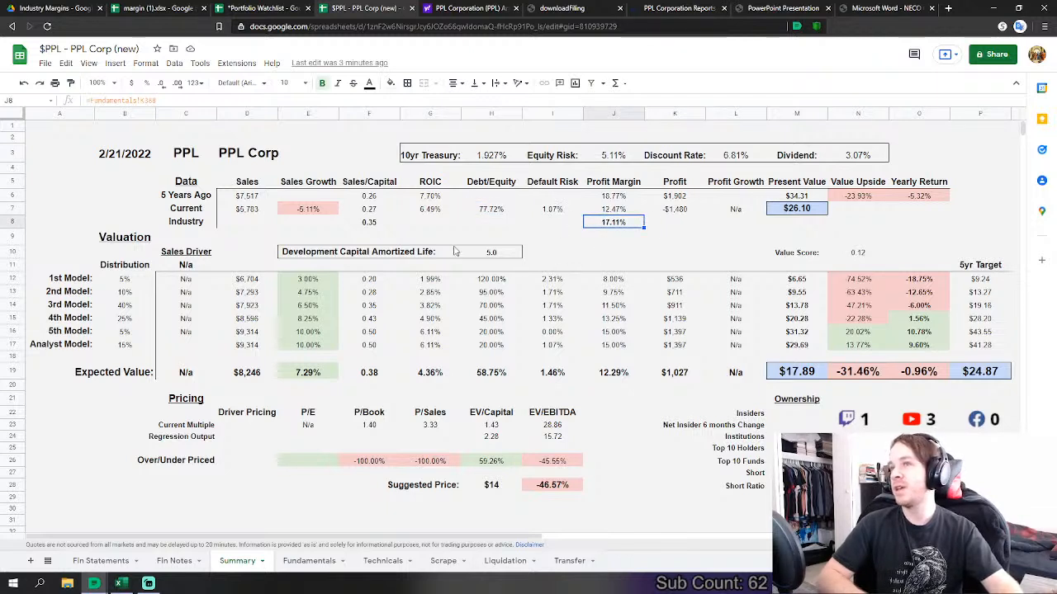
{"action": "left_click", "coordinate": [373, 212]}
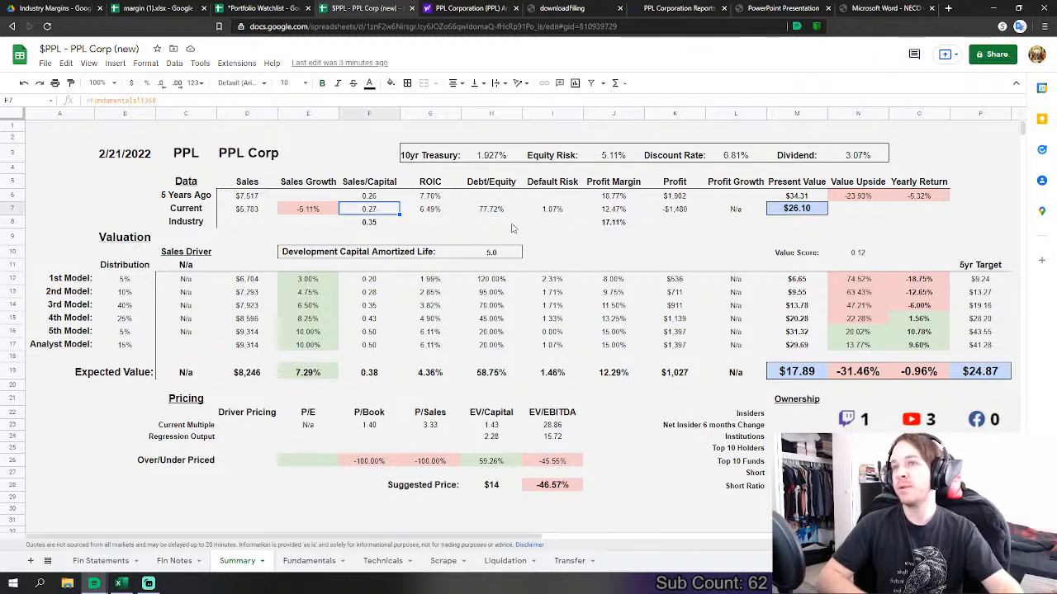
{"action": "left_click", "coordinate": [612, 213]}
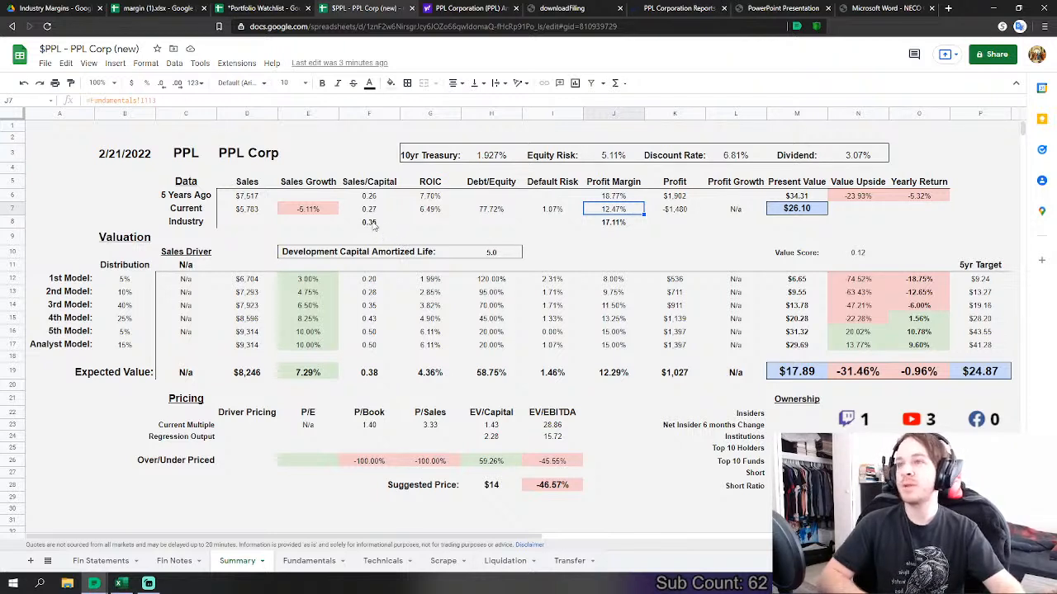
{"action": "left_click", "coordinate": [683, 211]}
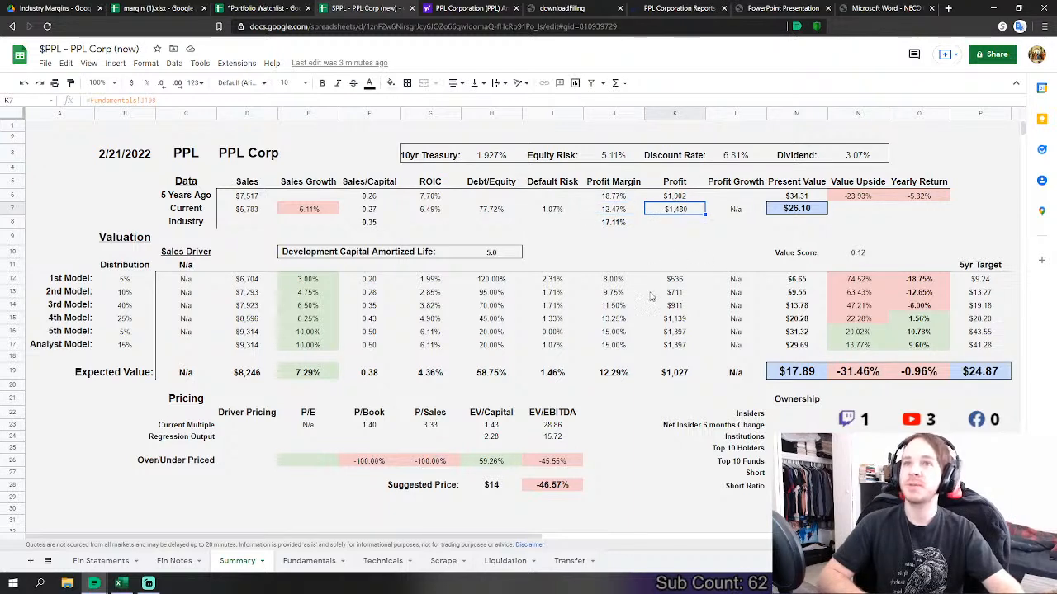
{"action": "left_click", "coordinate": [815, 212]}
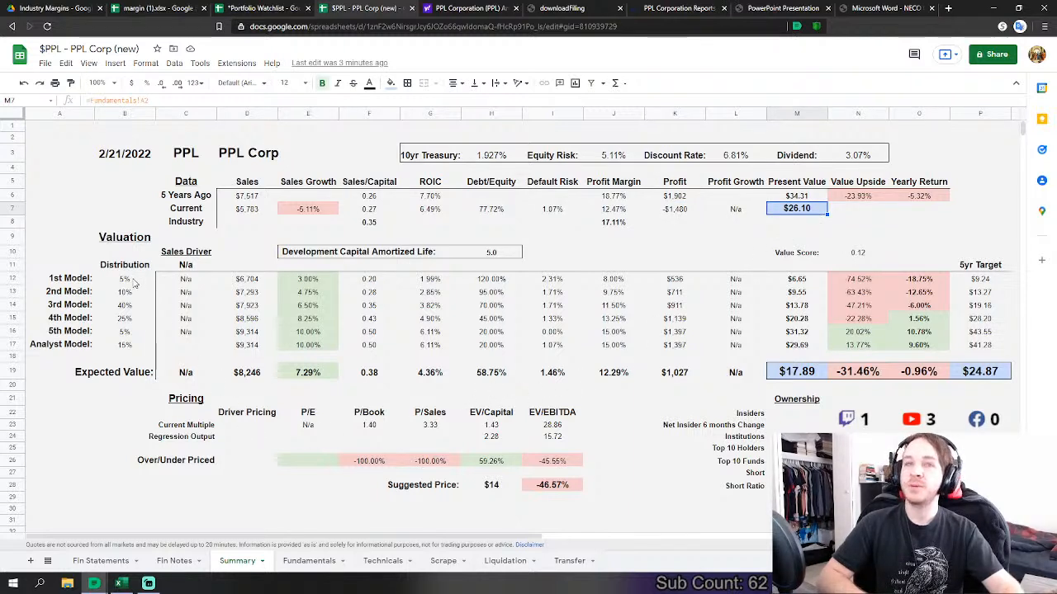
- Examine the summary's model distribution, expected sales, profit margins, present value, 5yr targets and expected yearly return
{"action": "left_click_drag", "start_coordinate": [135, 283], "coordinate": [126, 345]}
{"action": "left_click_drag", "start_coordinate": [126, 308], "coordinate": [134, 318]}
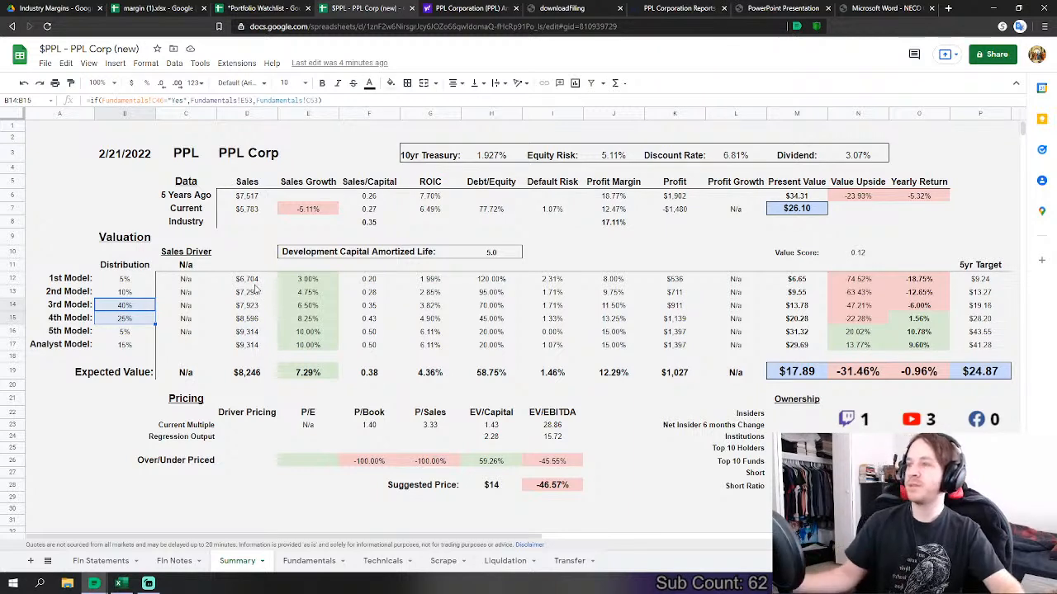
{"action": "left_click", "coordinate": [246, 376]}
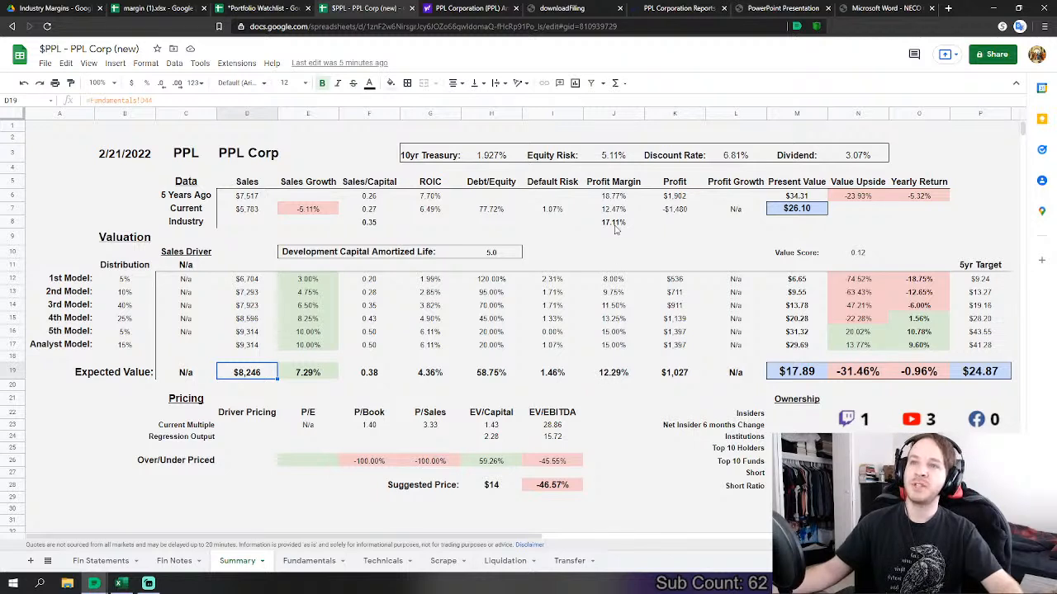
{"action": "left_click_drag", "start_coordinate": [619, 283], "coordinate": [623, 341]}
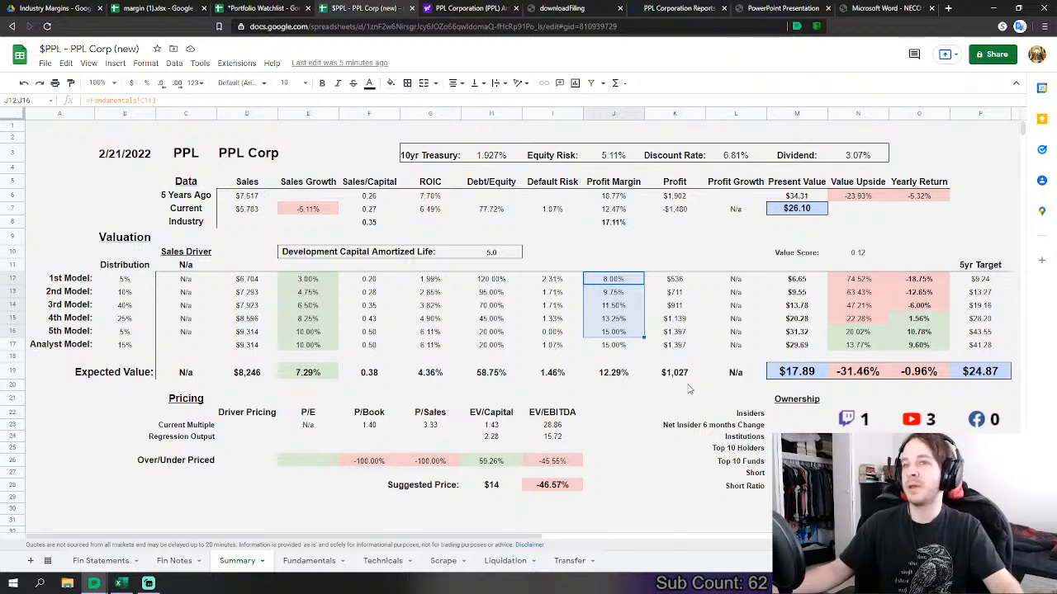
{"action": "left_click", "coordinate": [809, 376]}
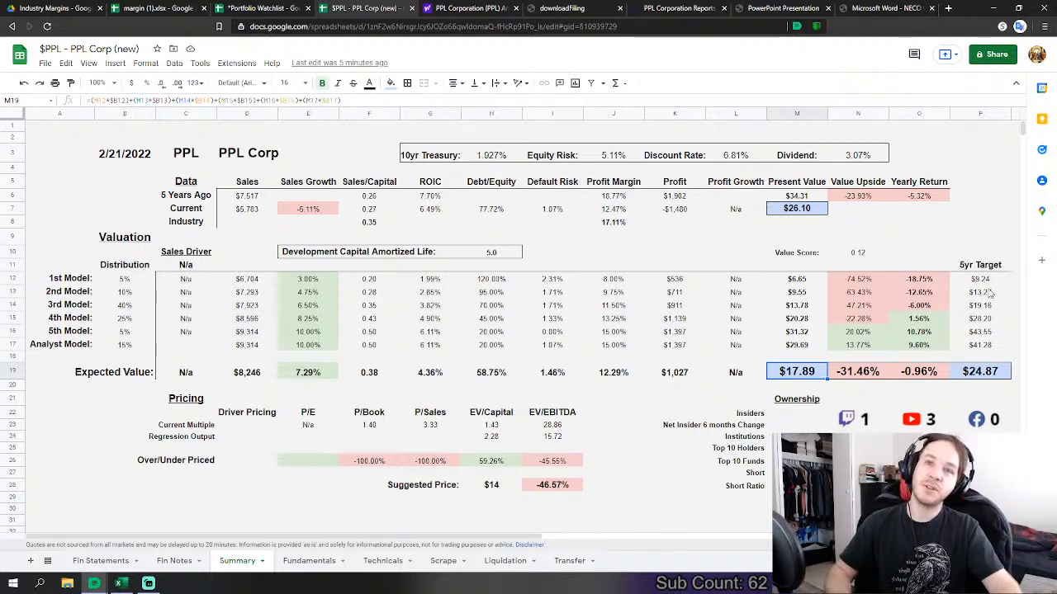
{"action": "left_click_drag", "start_coordinate": [987, 280], "coordinate": [988, 333]}
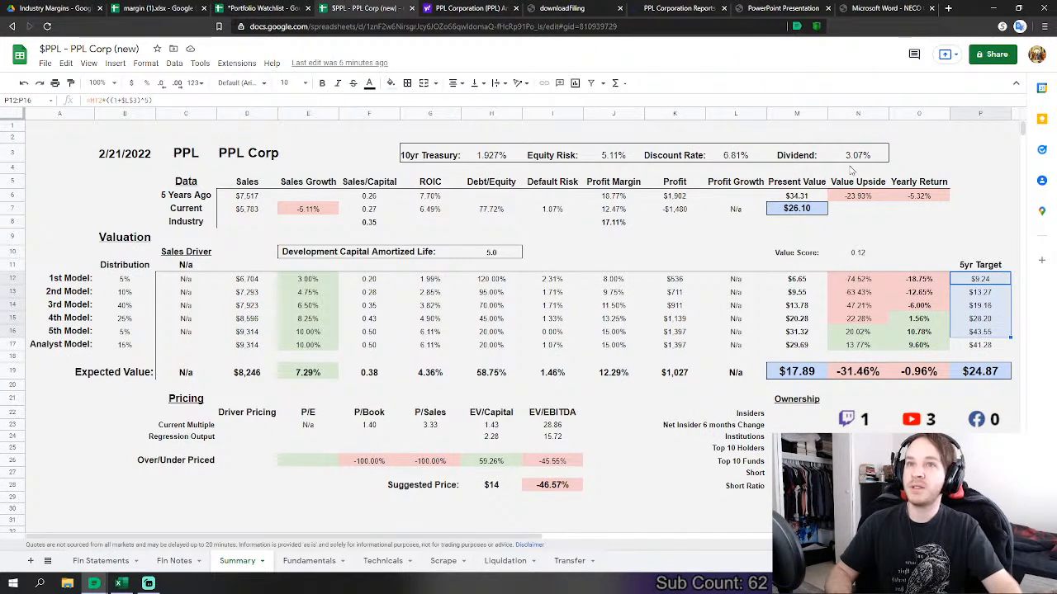
{"action": "left_click", "coordinate": [988, 282]}
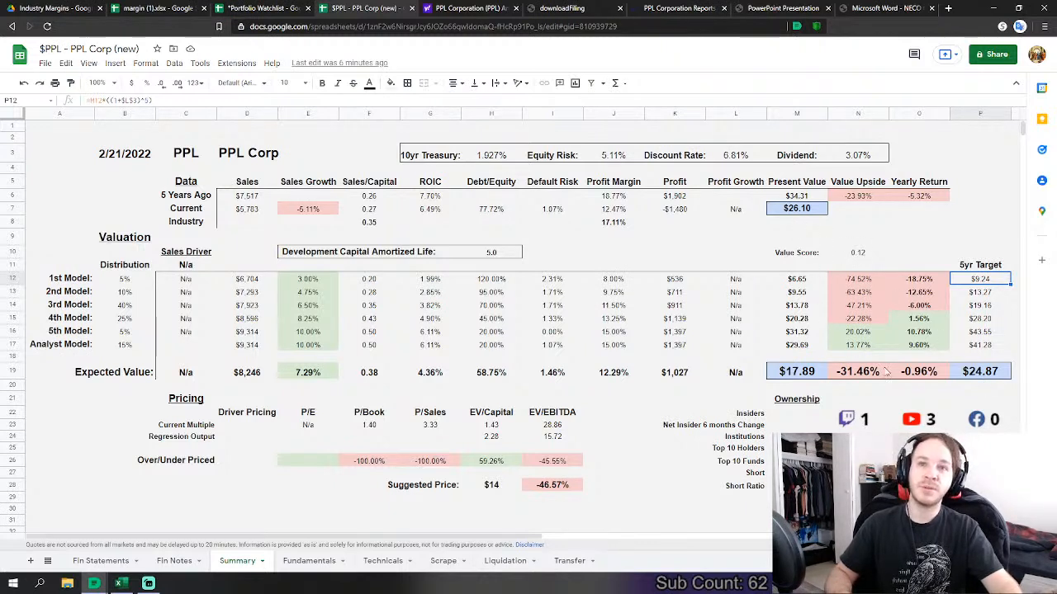
{"action": "left_click", "coordinate": [920, 377]}
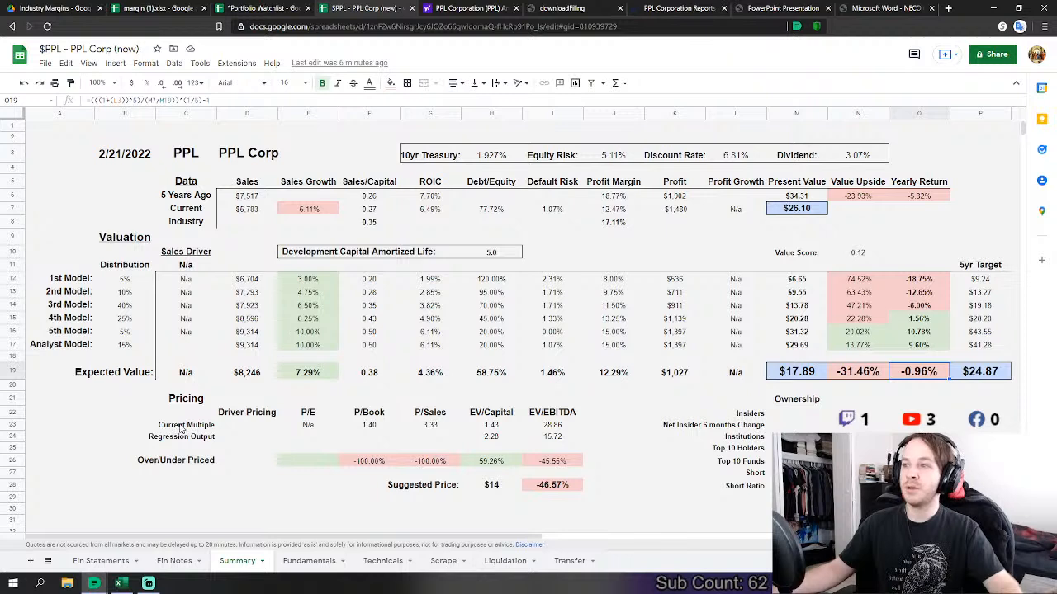
- Check the pricing multiples against the regression output, the suggested price, value score and equity risk, and revisit current sales/capital and profit margin
{"action": "left_click_drag", "start_coordinate": [181, 427], "coordinate": [543, 441]}
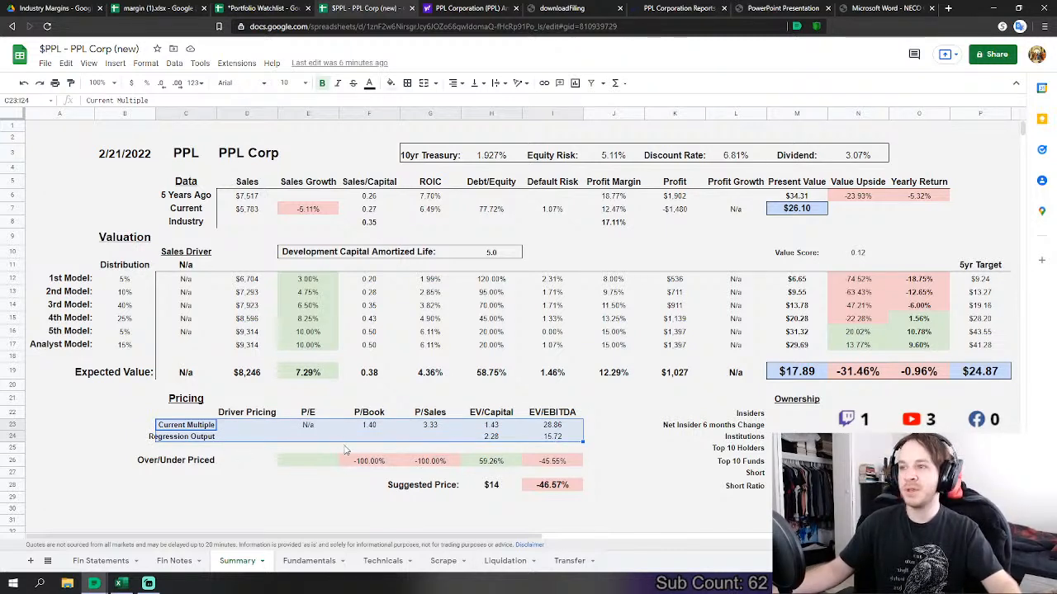
{"action": "left_click", "coordinate": [493, 487]}
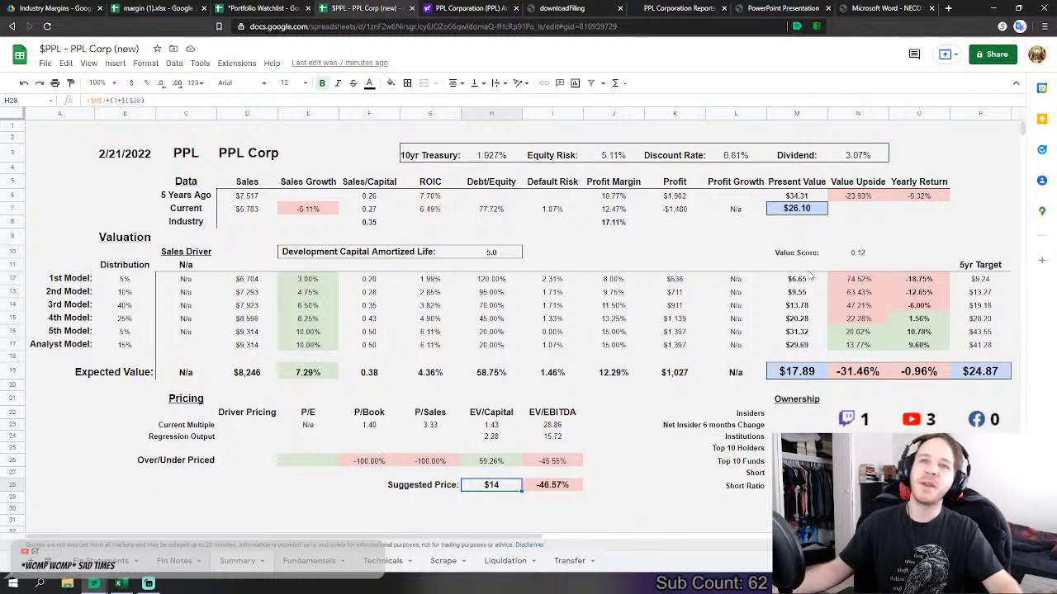
{"action": "left_click_drag", "start_coordinate": [794, 253], "coordinate": [857, 259]}
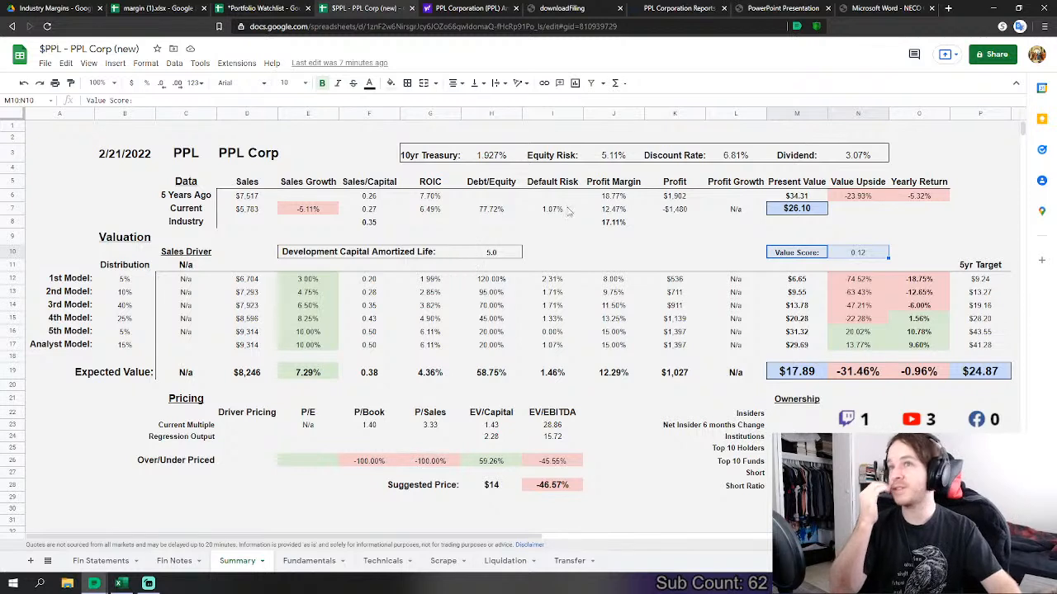
{"action": "left_click", "coordinate": [627, 156]}
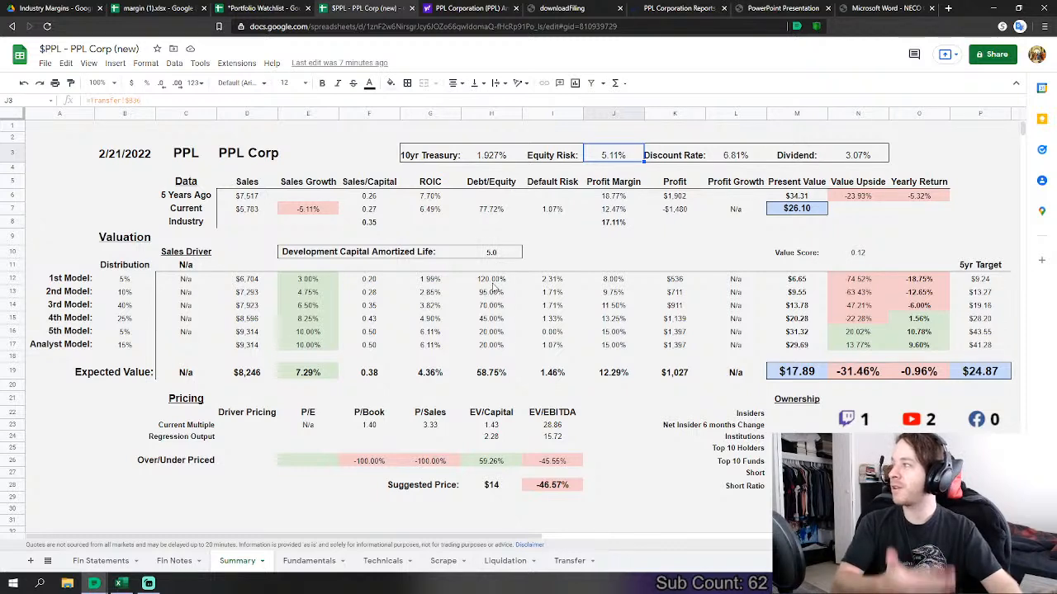
{"action": "left_click", "coordinate": [375, 215]}
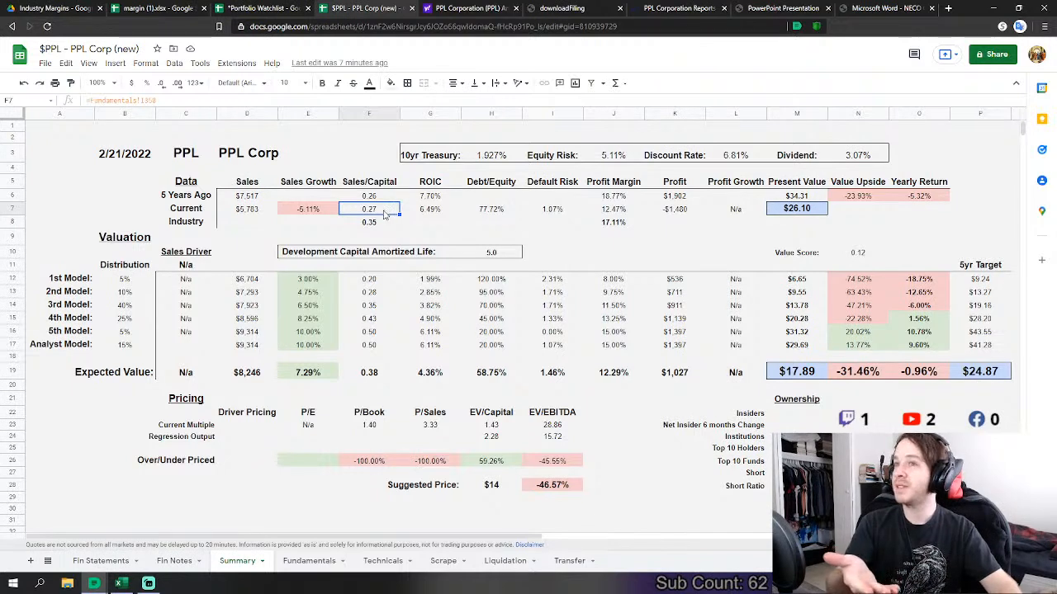
{"action": "left_click", "coordinate": [620, 212]}
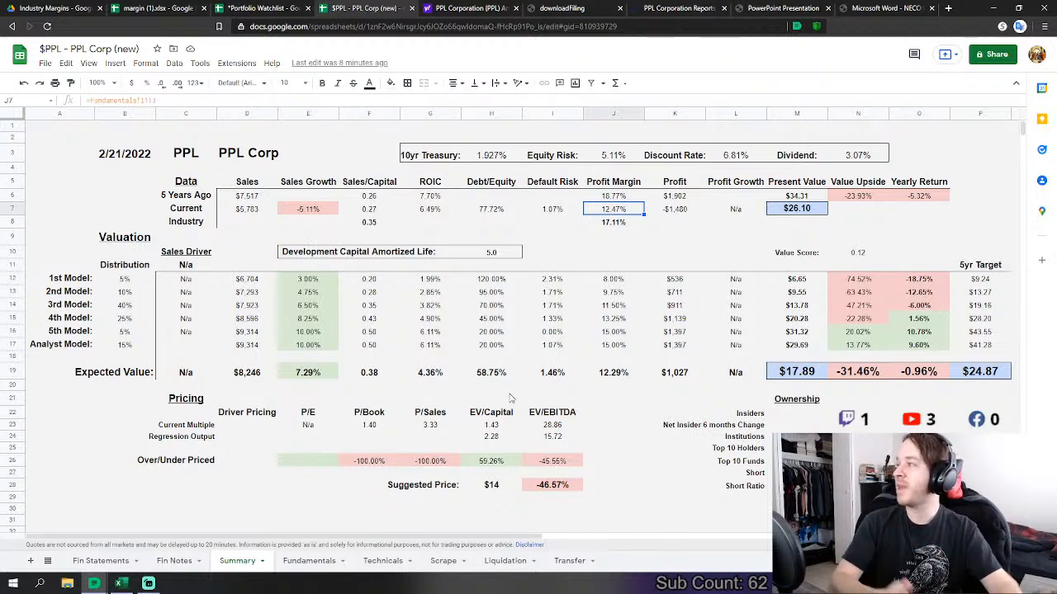
- Examine the debt/equity and sales/capital assumptions of all the models on the PPL summary sheet
{"action": "left_click_drag", "start_coordinate": [497, 376], "coordinate": [500, 283]}
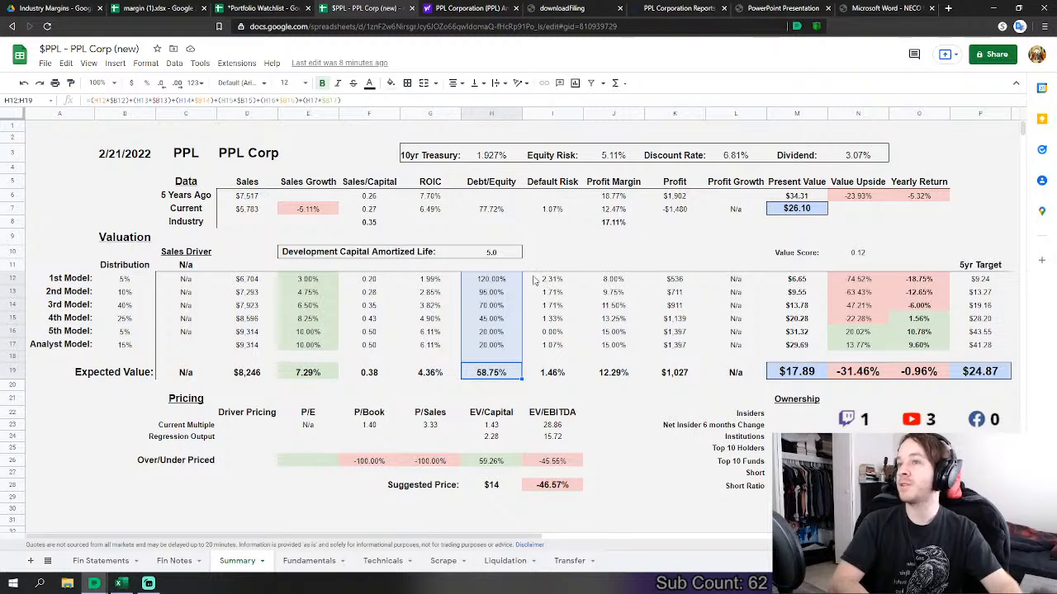
{"action": "left_click", "coordinate": [496, 283]}
{"action": "left_click_drag", "start_coordinate": [499, 294], "coordinate": [507, 347]}
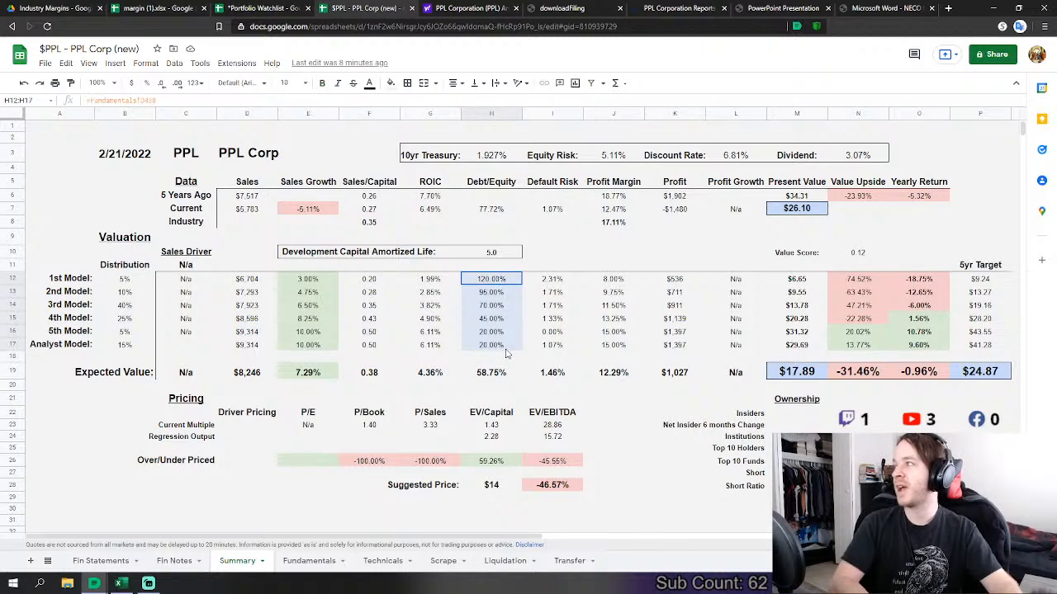
{"action": "left_click_drag", "start_coordinate": [507, 354], "coordinate": [507, 358]}
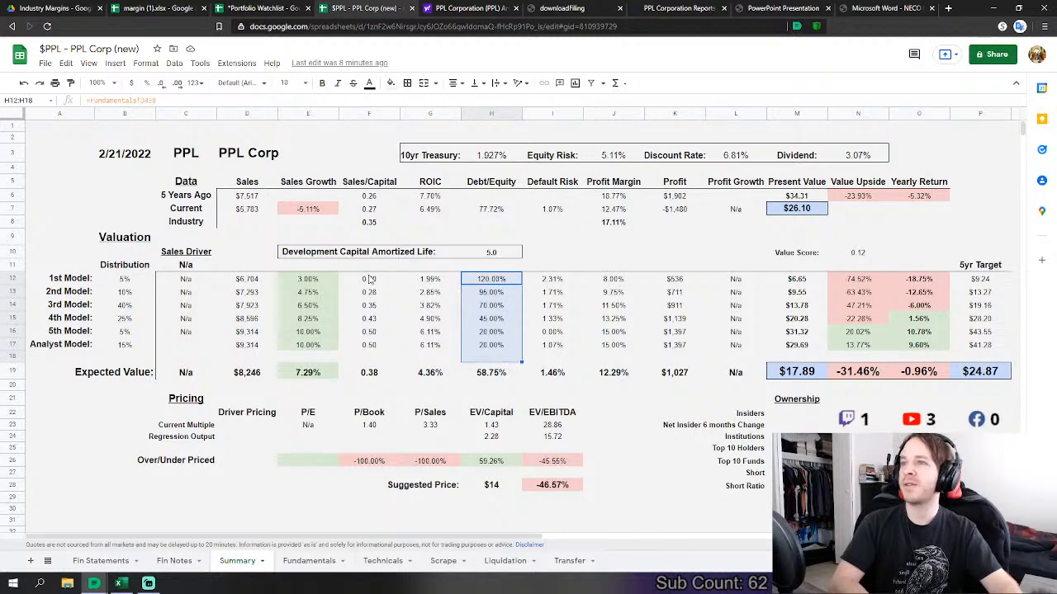
{"action": "left_click_drag", "start_coordinate": [369, 279], "coordinate": [362, 358]}
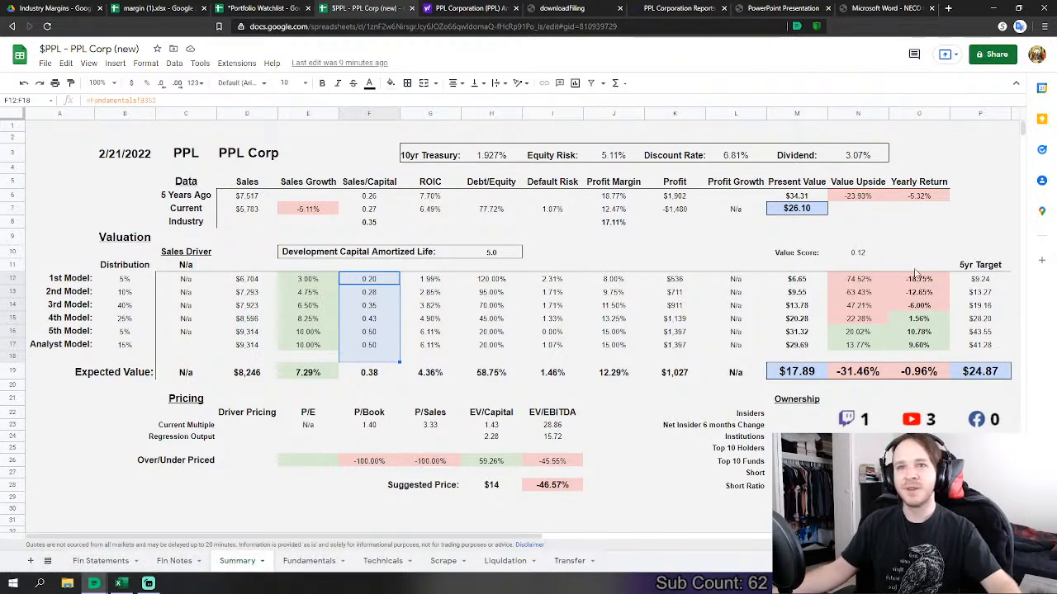
{"action": "left_click", "coordinate": [814, 259]}
{"action": "left_click", "coordinate": [715, 396]}
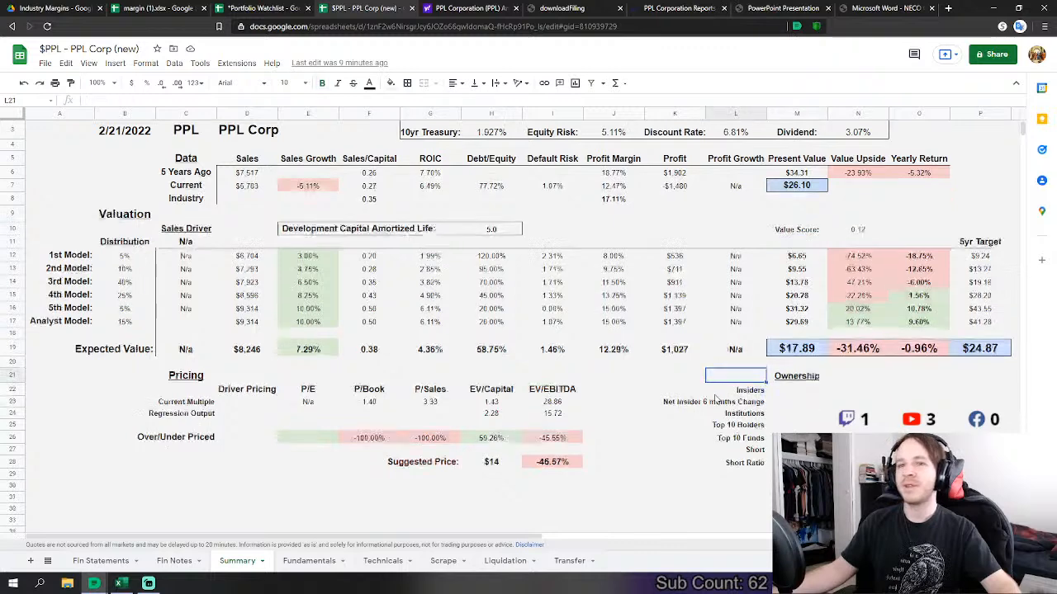
- Switch to the Portfolio Watchlist spreadsheet and review the earnings and last 10-K dates per ticker, focusing on the DISCA row
{"action": "left_click", "coordinate": [263, 9]}
{"action": "left_click", "coordinate": [447, 300]}
{"action": "scroll", "coordinate": [446, 302], "scroll_direction": "up", "scroll_amount": 2}
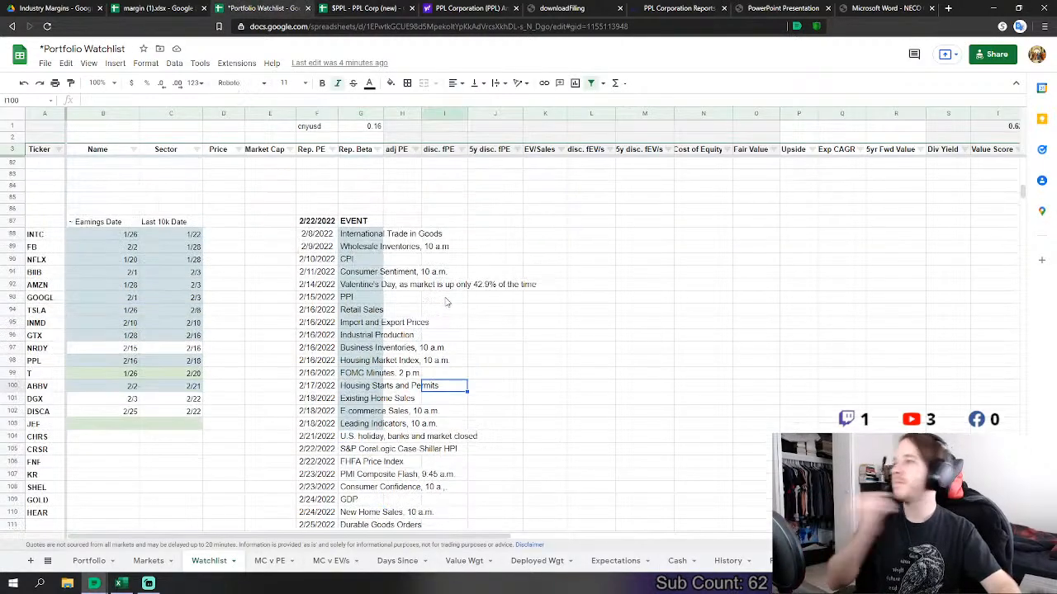
{"action": "scroll", "coordinate": [218, 325], "scroll_direction": "down", "scroll_amount": 2}
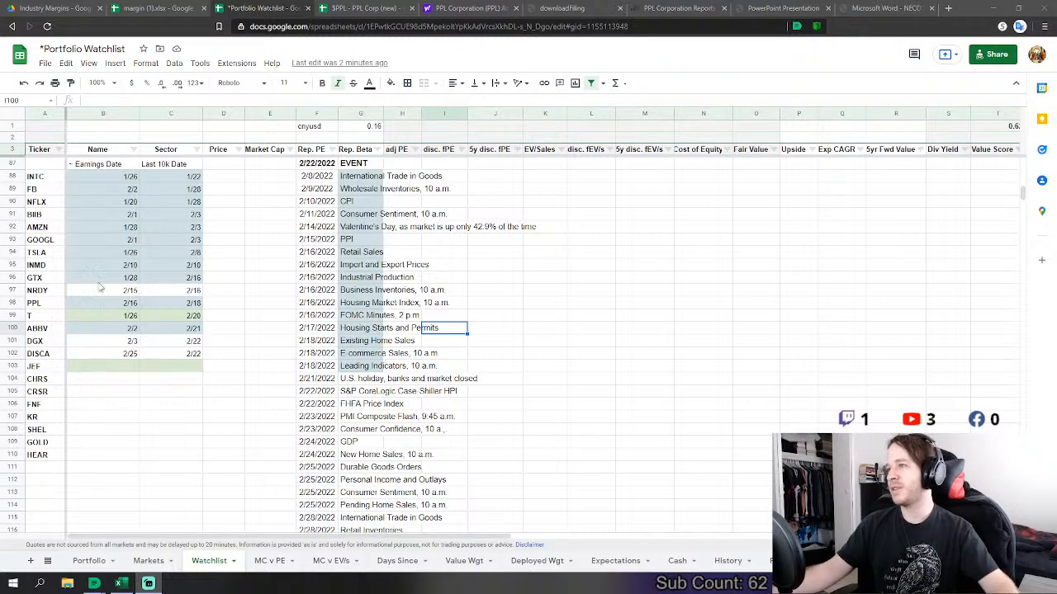
{"action": "scroll", "coordinate": [108, 372], "scroll_direction": "down", "scroll_amount": 2}
{"action": "scroll", "coordinate": [107, 376], "scroll_direction": "up", "scroll_amount": 2}
{"action": "scroll", "coordinate": [108, 376], "scroll_direction": "up", "scroll_amount": 1}
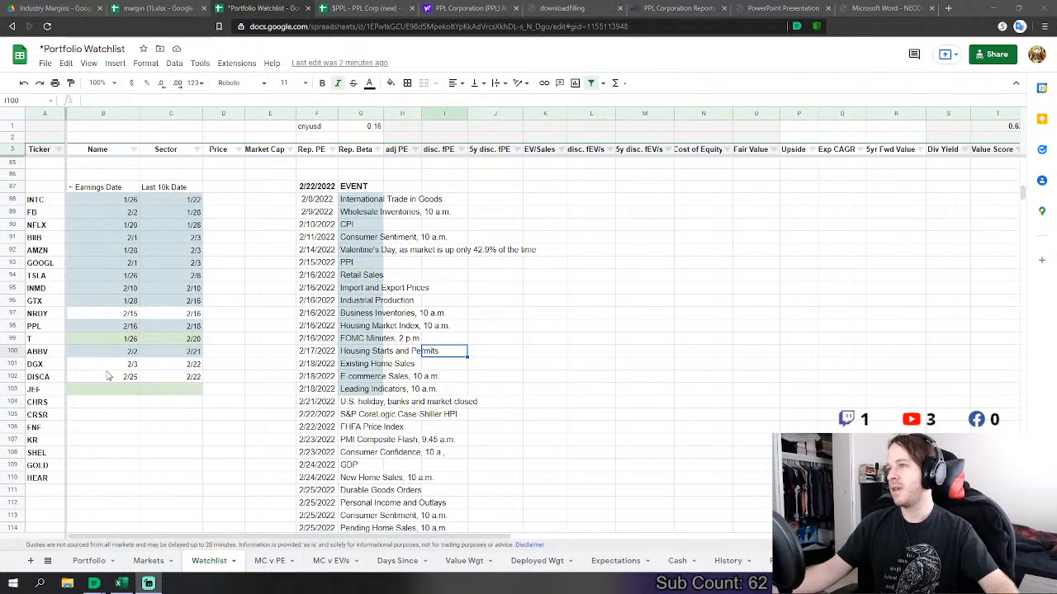
{"action": "scroll", "coordinate": [108, 376], "scroll_direction": "down", "scroll_amount": 1}
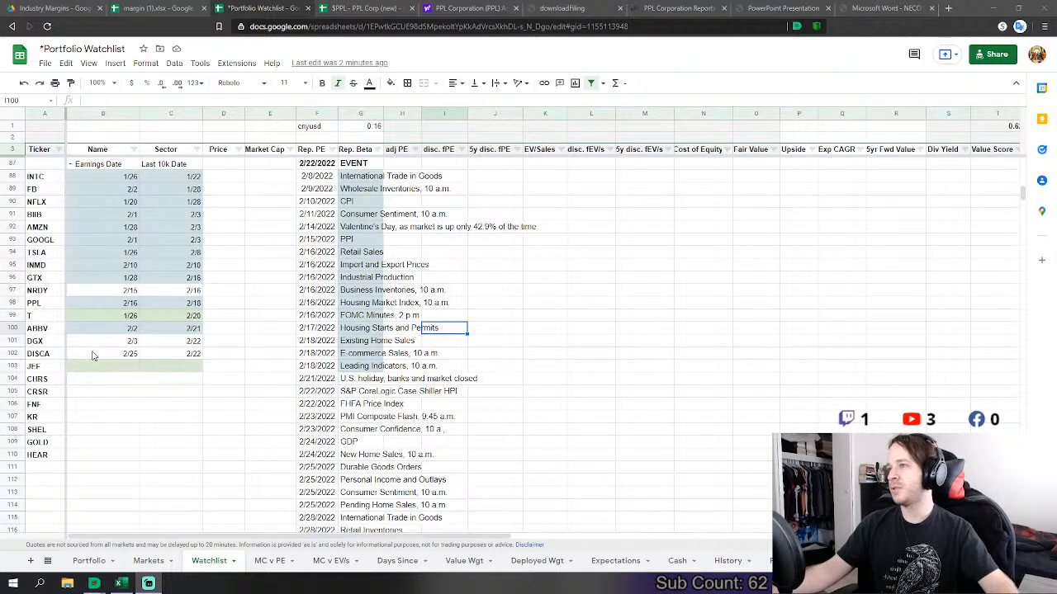
{"action": "left_click_drag", "start_coordinate": [96, 353], "coordinate": [175, 358]}
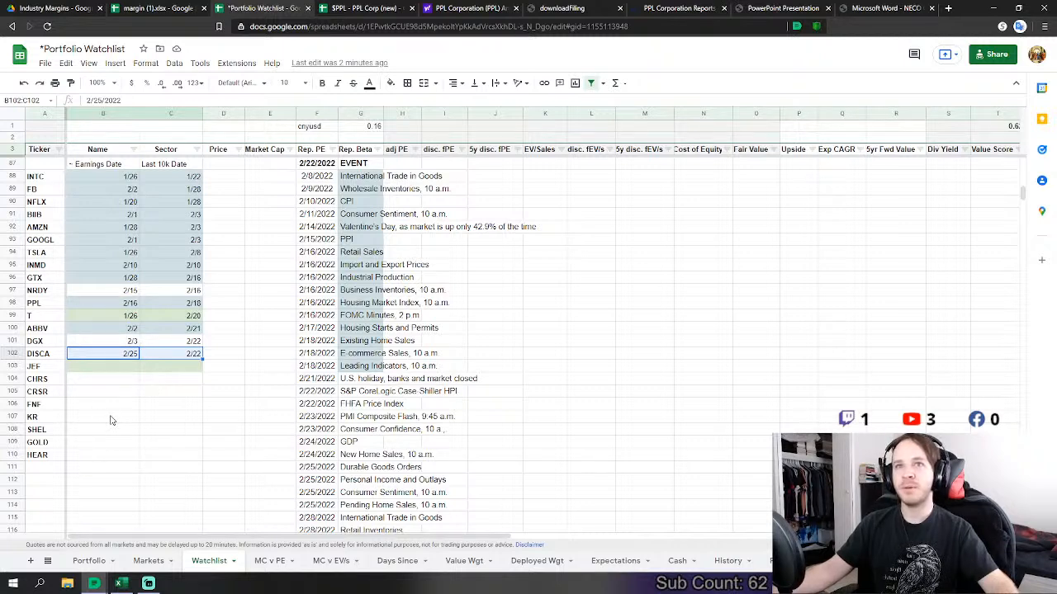
{"action": "scroll", "coordinate": [110, 421], "scroll_direction": "down", "scroll_amount": 2}
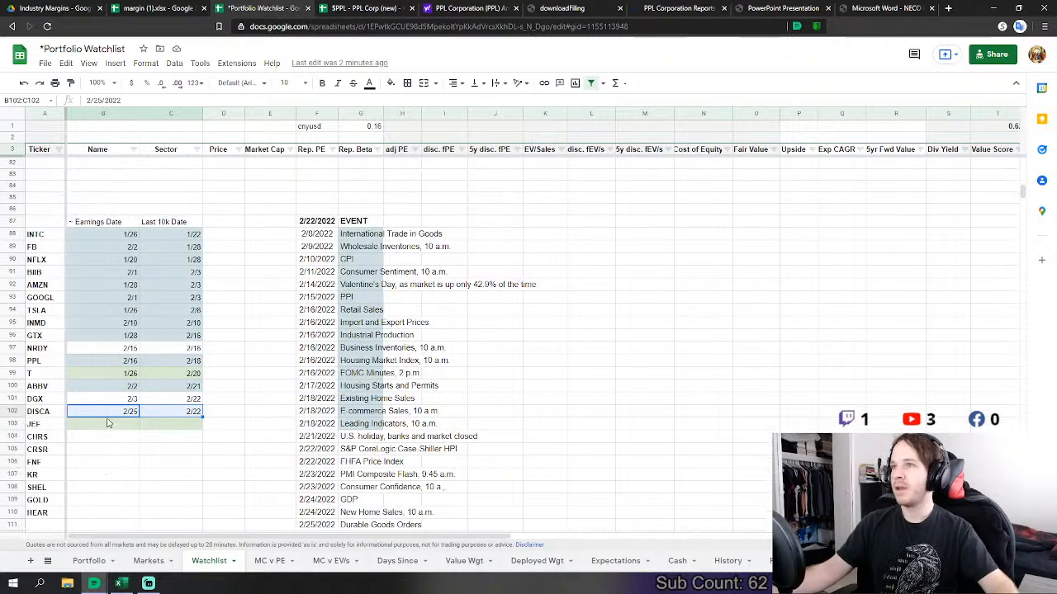
- Look through the watchlist's stock table of prices, multiples, fair values and upside, and return to the earnings date list
{"action": "scroll", "coordinate": [106, 423], "scroll_direction": "up", "scroll_amount": 4}
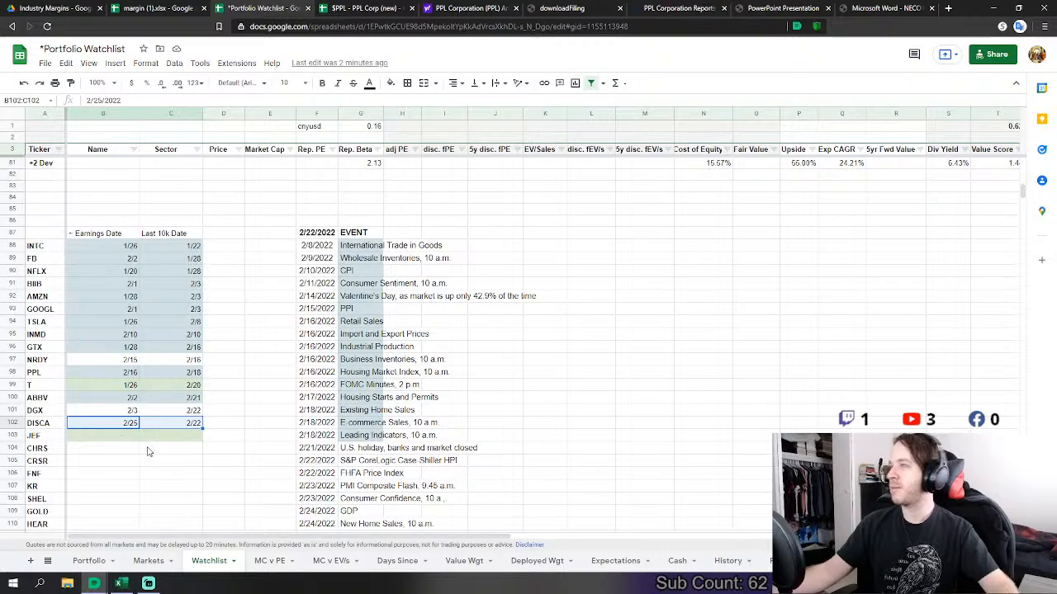
{"action": "scroll", "coordinate": [146, 448], "scroll_direction": "up", "scroll_amount": 8}
{"action": "scroll", "coordinate": [160, 450], "scroll_direction": "up", "scroll_amount": 20}
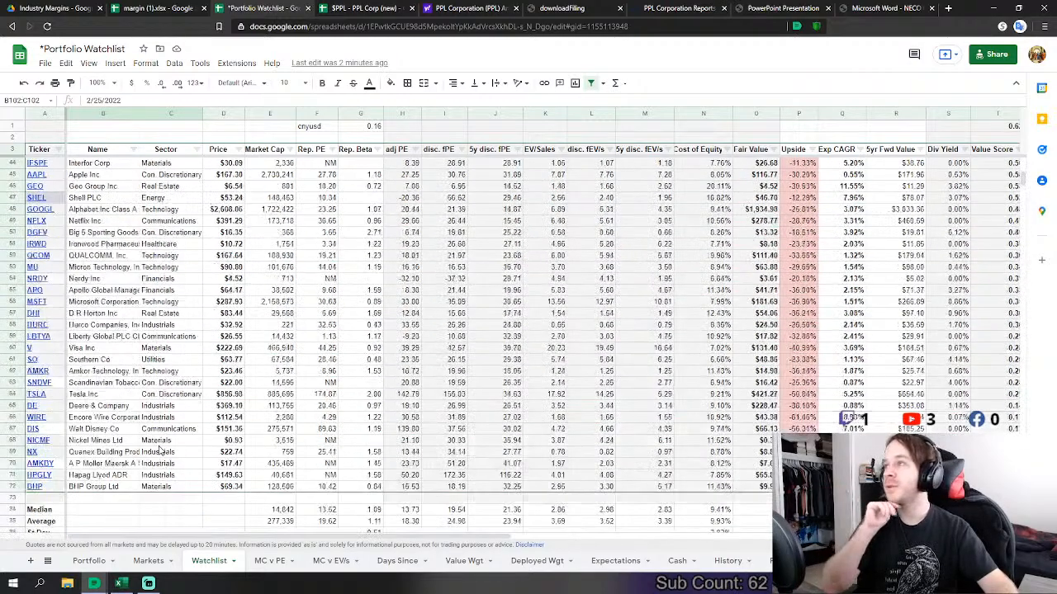
{"action": "scroll", "coordinate": [162, 452], "scroll_direction": "up", "scroll_amount": 8}
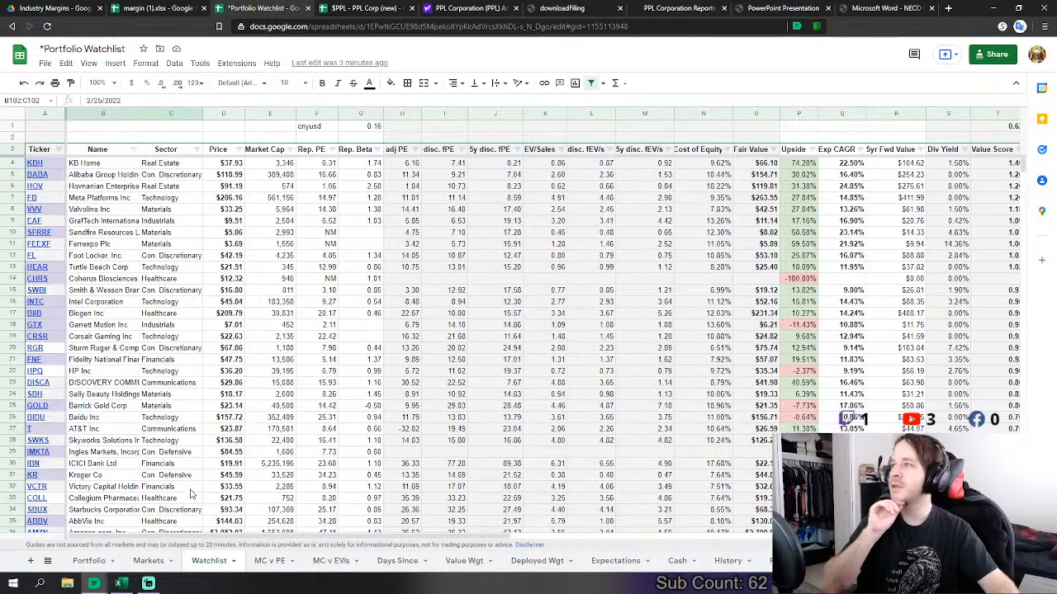
{"action": "scroll", "coordinate": [189, 495], "scroll_direction": "down", "scroll_amount": 4}
{"action": "scroll", "coordinate": [183, 458], "scroll_direction": "down", "scroll_amount": 12}
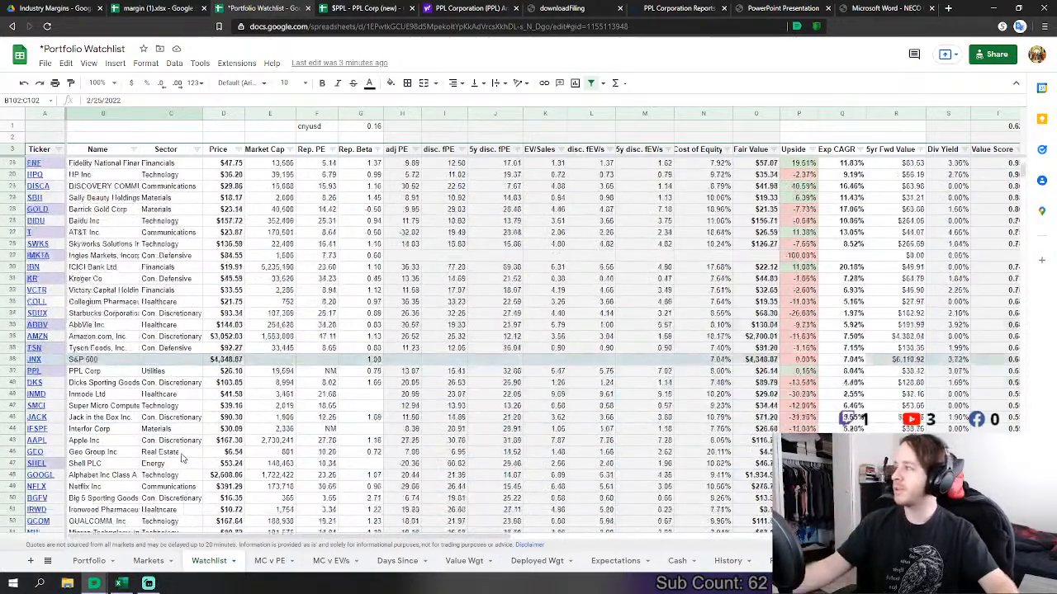
{"action": "scroll", "coordinate": [183, 456], "scroll_direction": "down", "scroll_amount": 12}
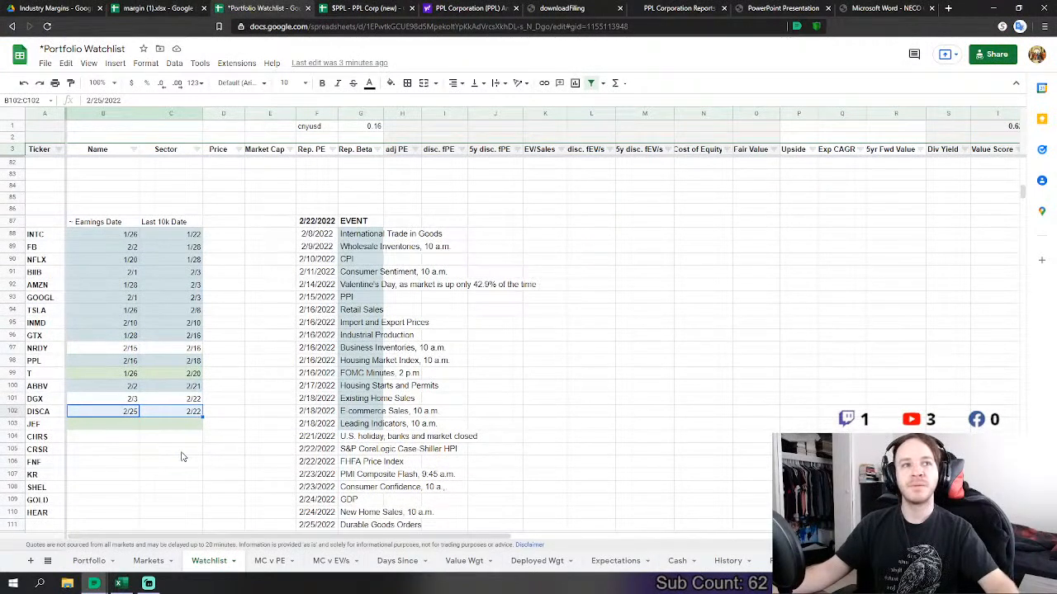
- Review the remaining tickers in the earnings list and the economic event calendar from late February into March
{"action": "scroll", "coordinate": [183, 456], "scroll_direction": "down", "scroll_amount": 1}
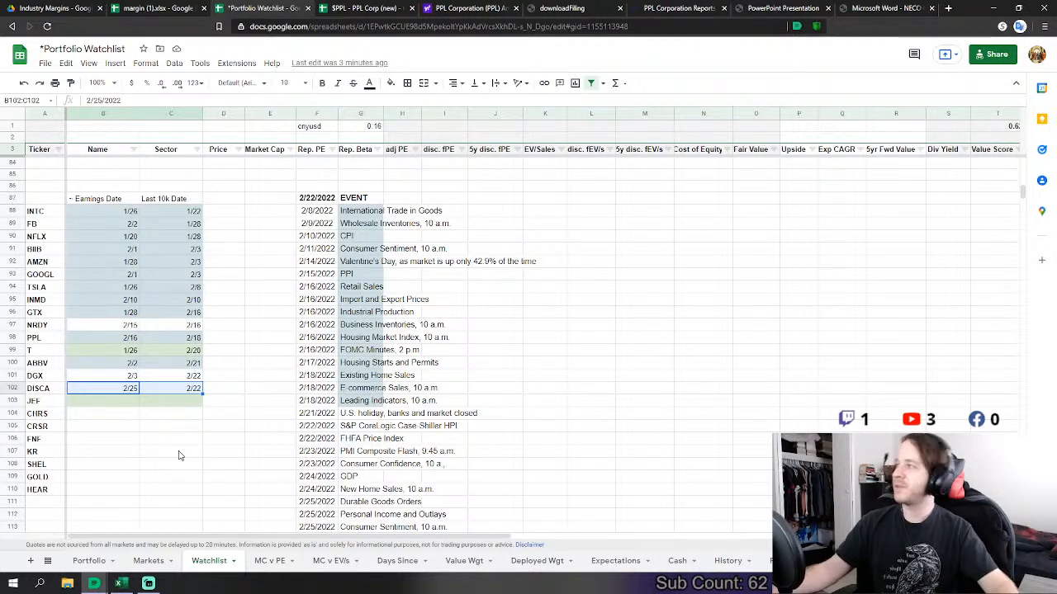
{"action": "scroll", "coordinate": [180, 454], "scroll_direction": "down", "scroll_amount": 3}
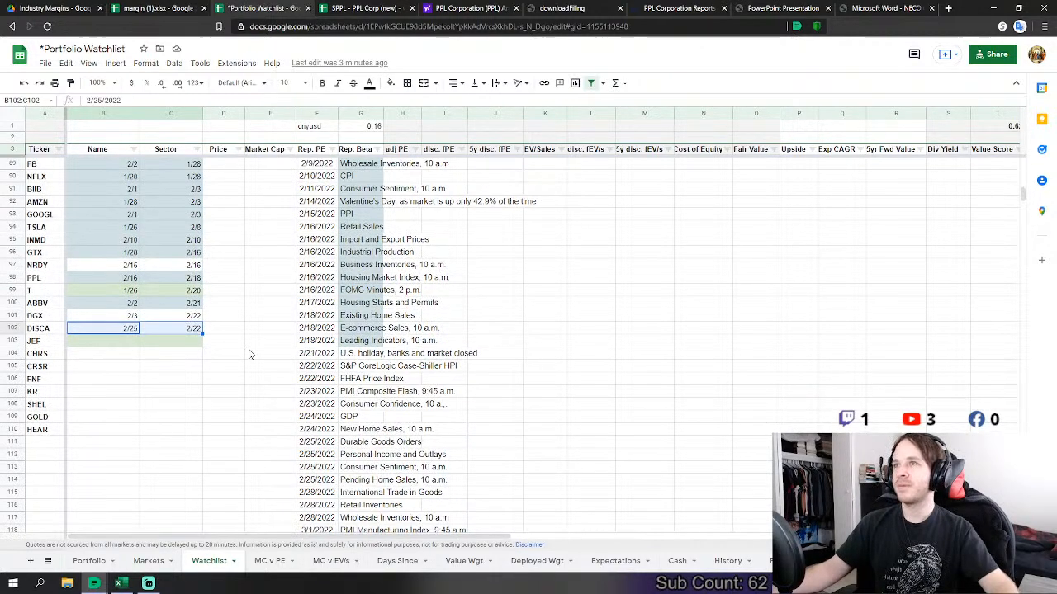
{"action": "scroll", "coordinate": [264, 355], "scroll_direction": "down", "scroll_amount": 1}
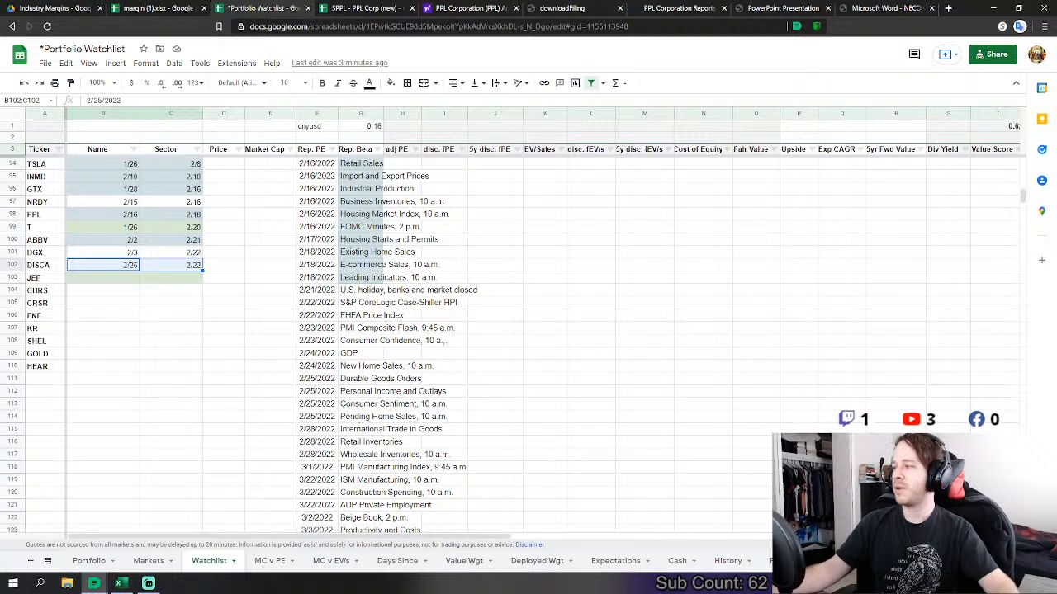